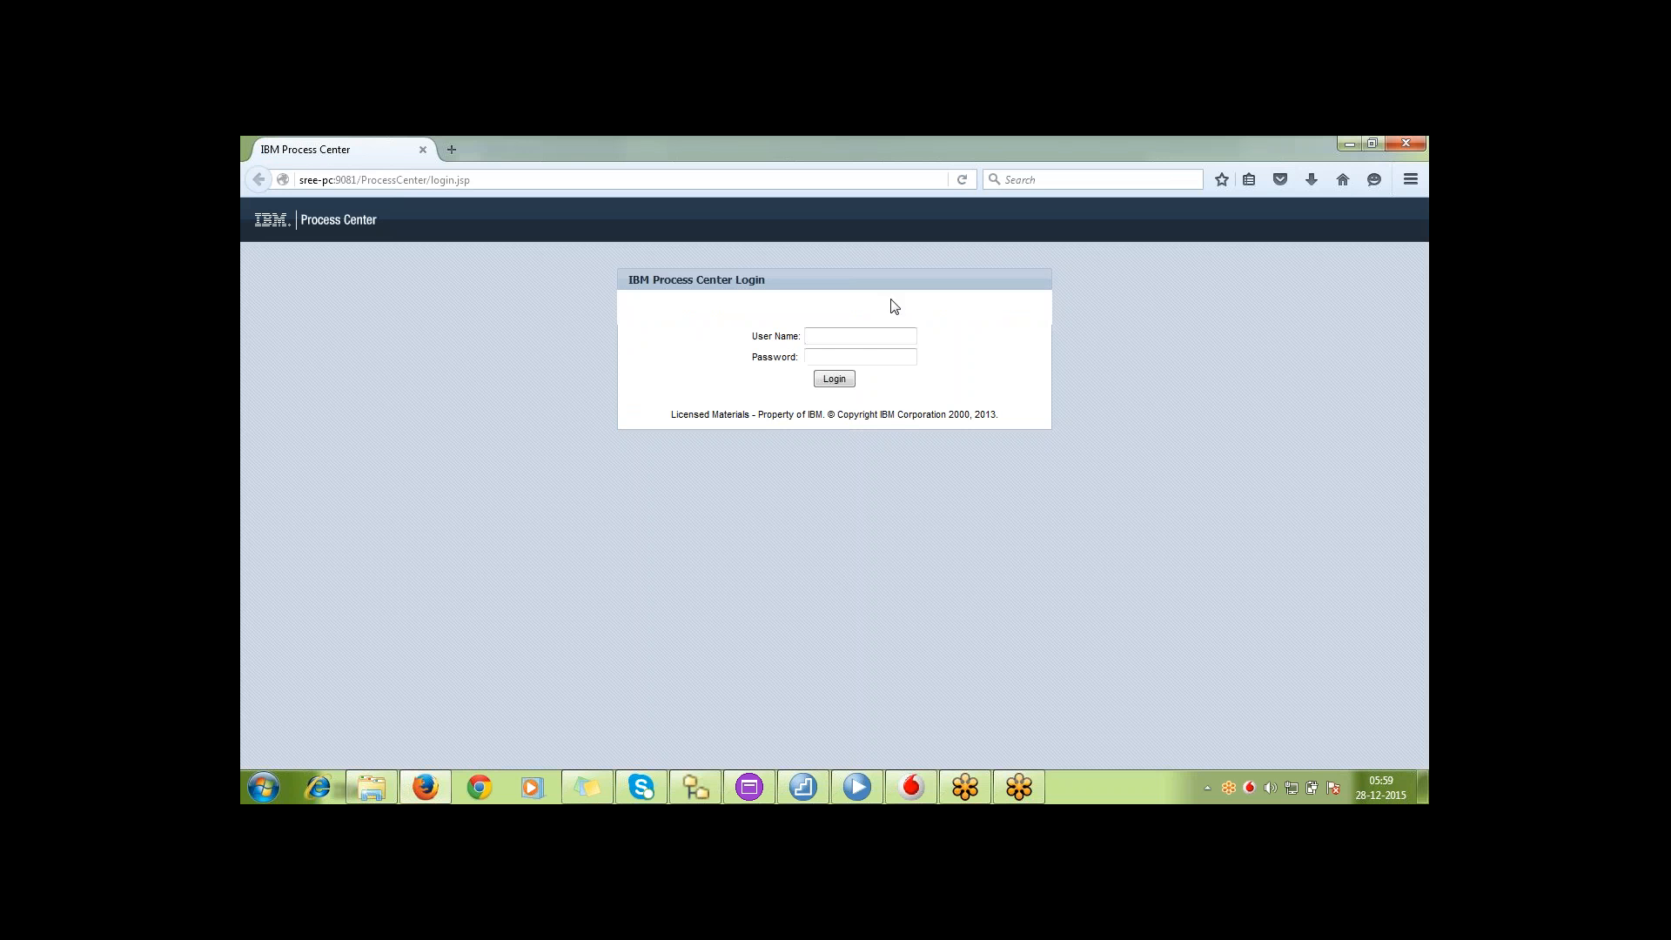
Log in to Process Center with the saved admin user name and its stored password
{"action": "left_click", "coordinate": [878, 342]}
{"action": "left_click", "coordinate": [878, 342]}
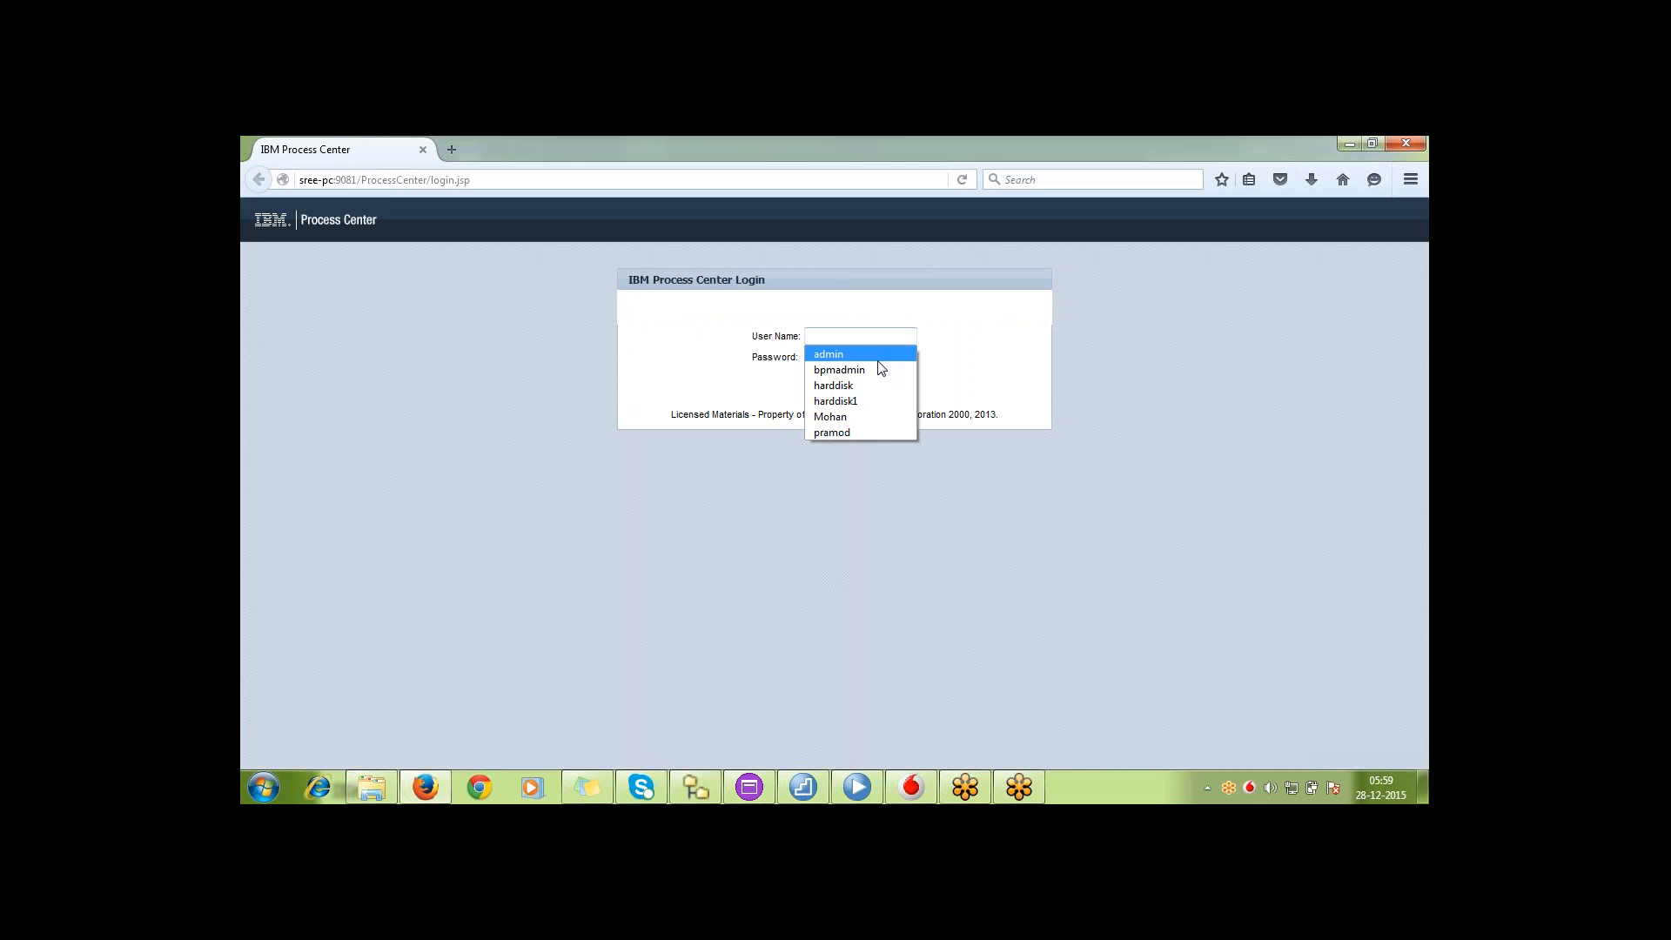
{"action": "left_click", "coordinate": [878, 357]}
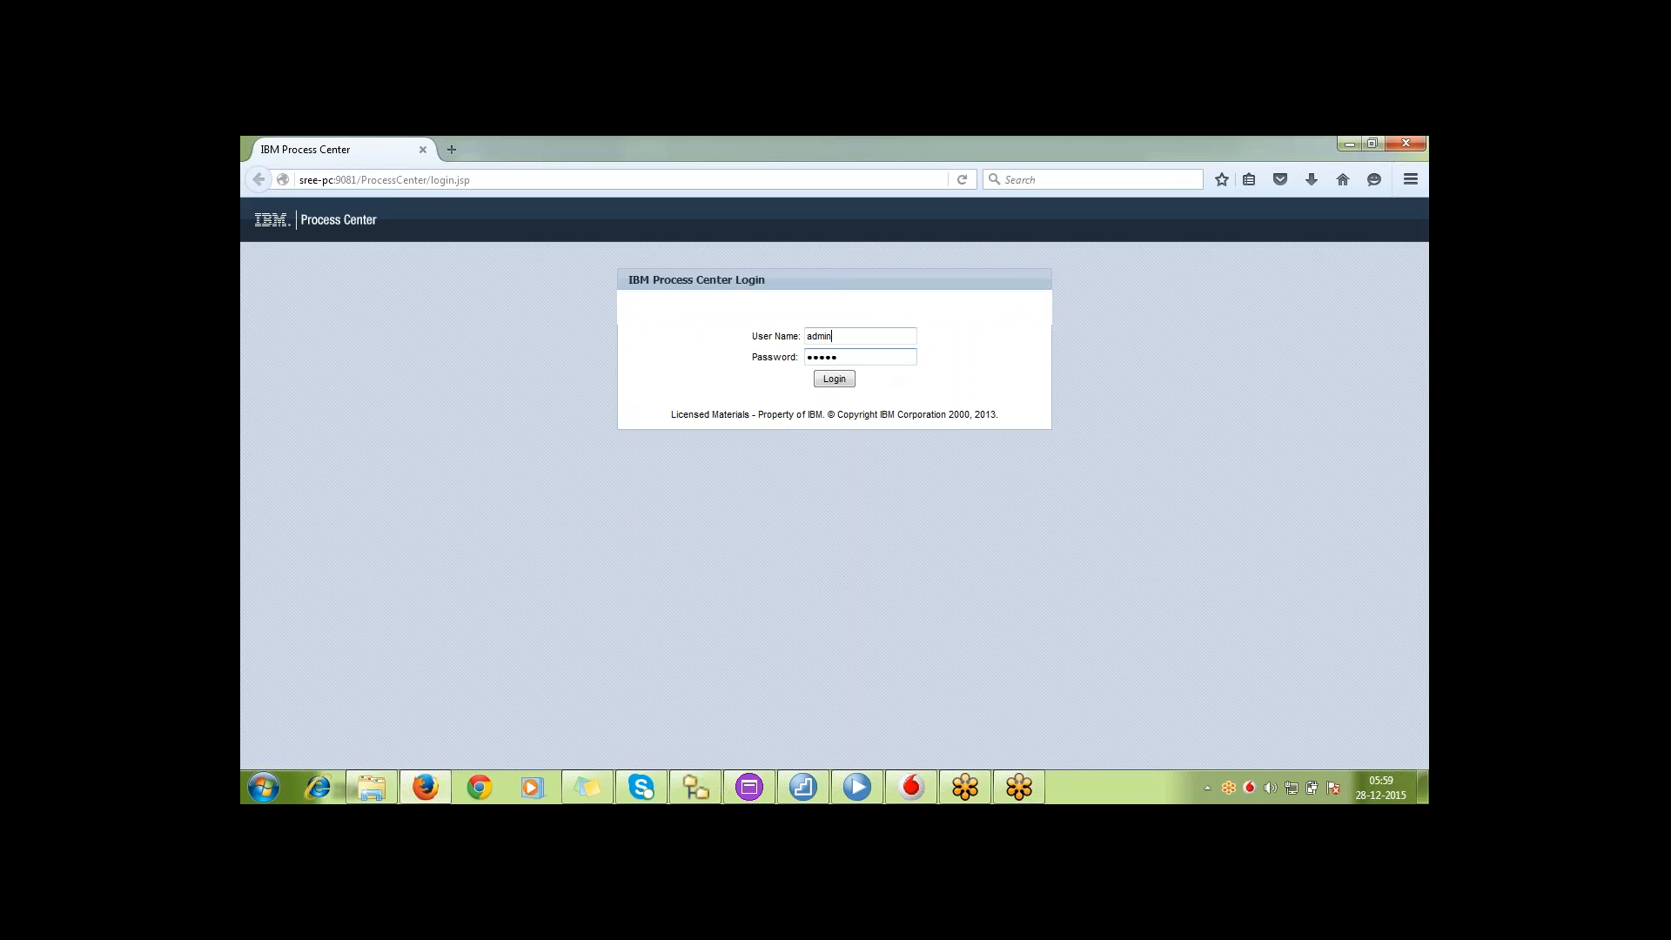
{"action": "left_click", "coordinate": [835, 380]}
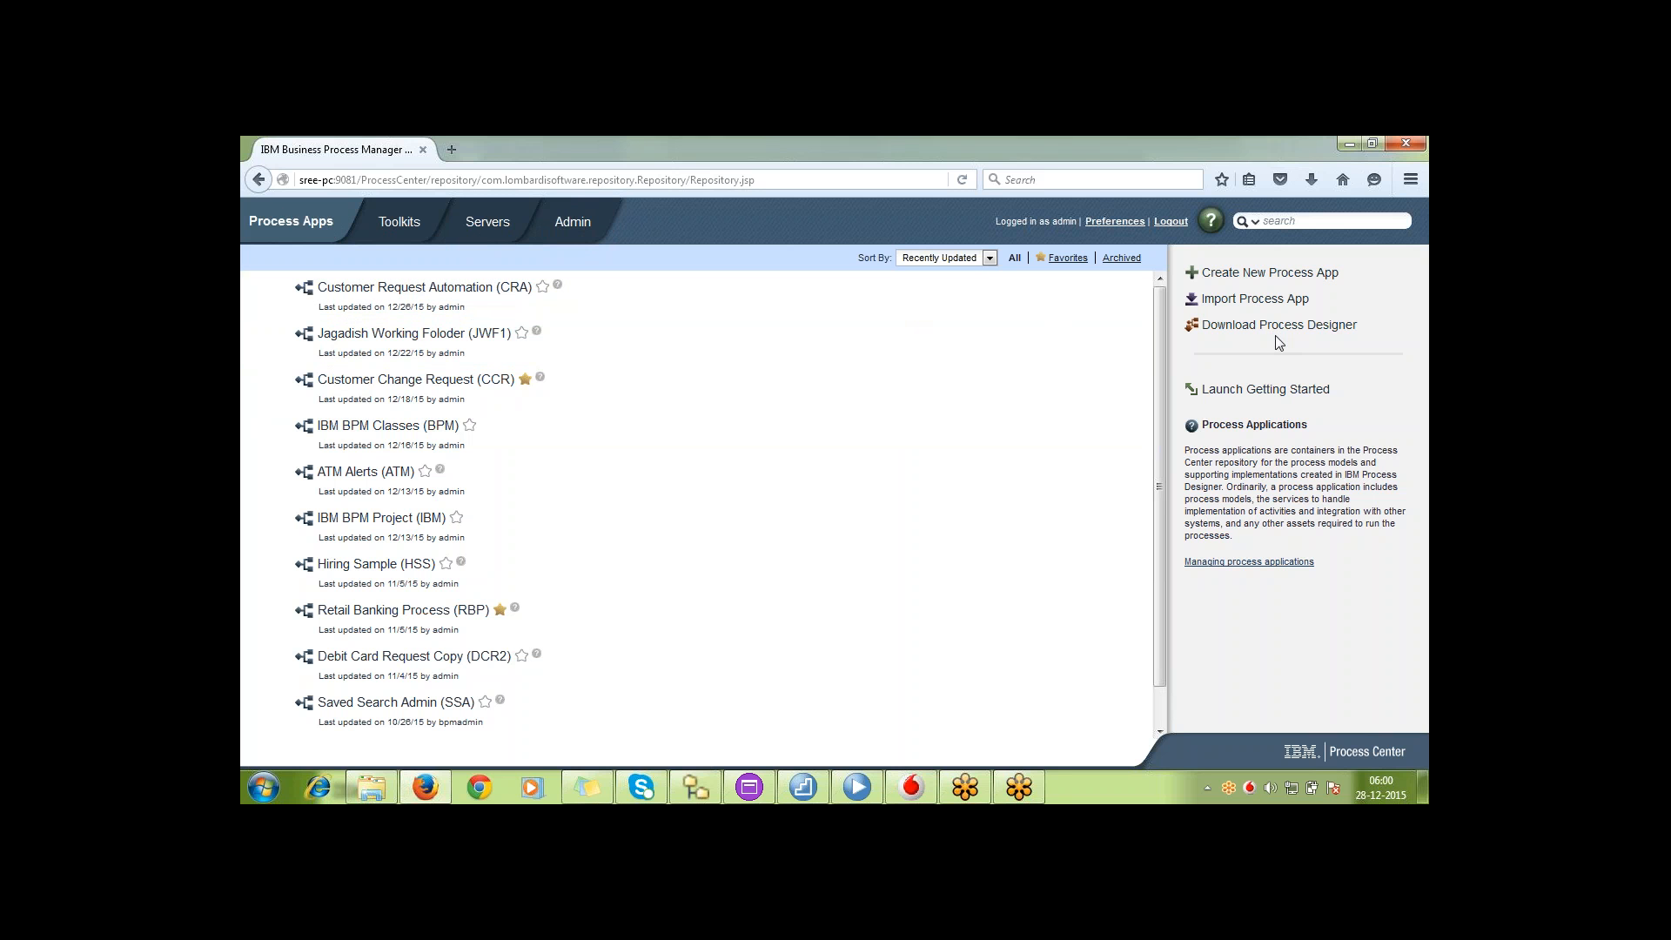
Examine the name, acronym and description fields of the new process app form, and close it without creating anything
{"action": "left_click", "coordinate": [1294, 275]}
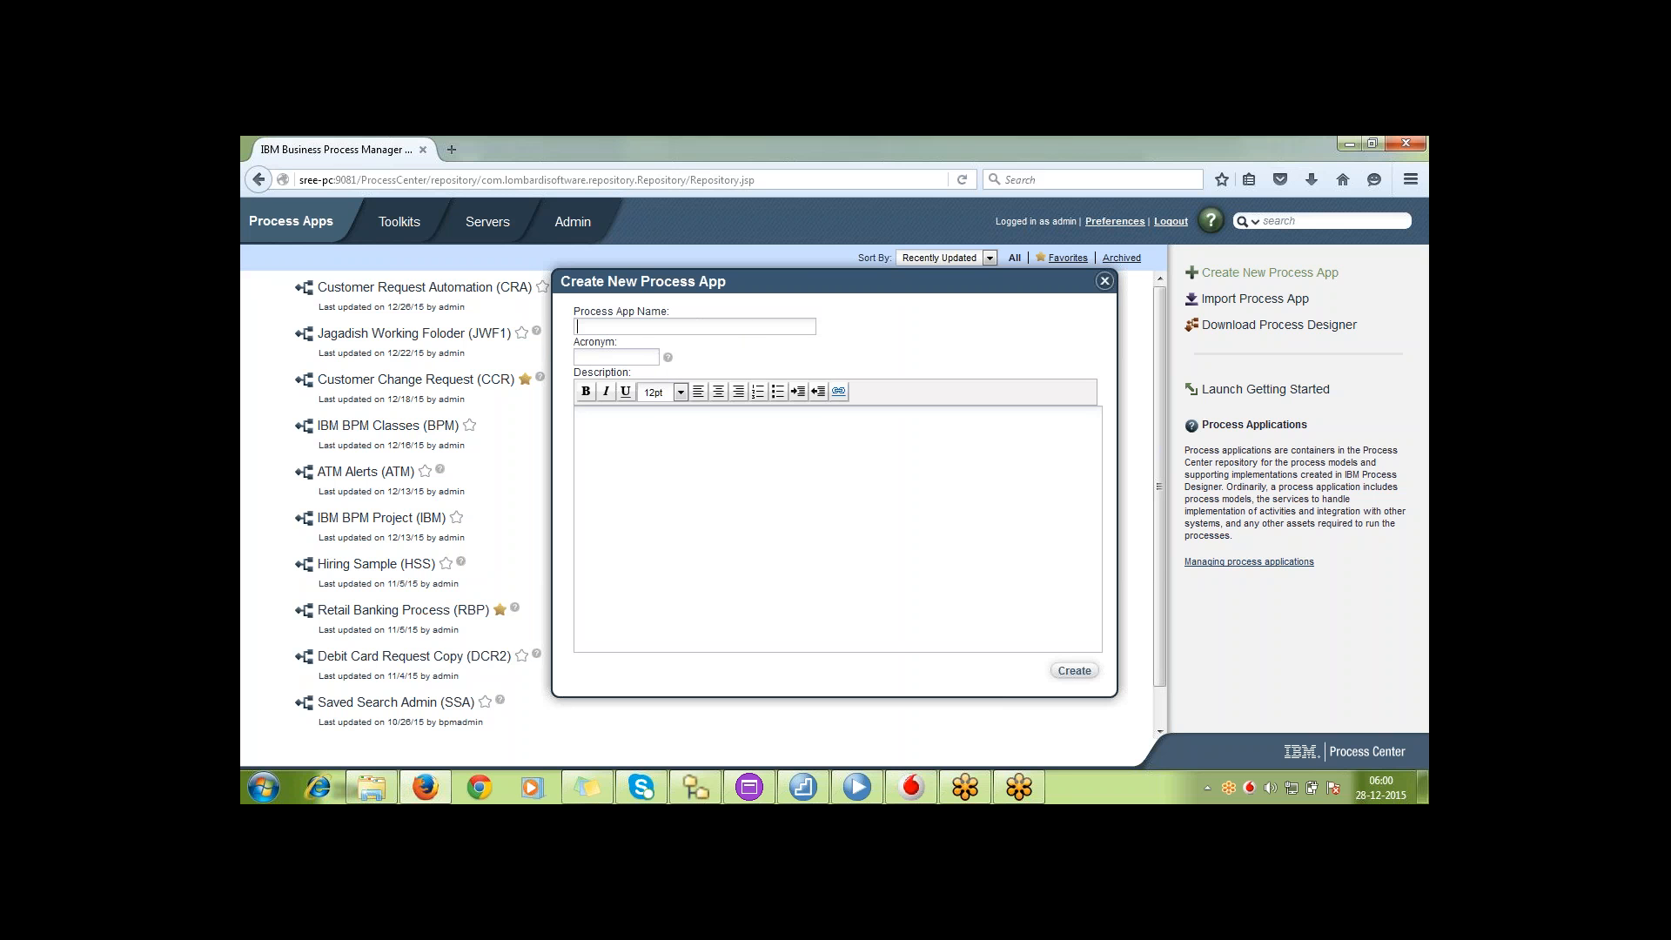
{"action": "mouse_move", "coordinate": [669, 359]}
{"action": "left_click", "coordinate": [607, 354]}
{"action": "left_click", "coordinate": [634, 450]}
{"action": "left_click", "coordinate": [1105, 281]}
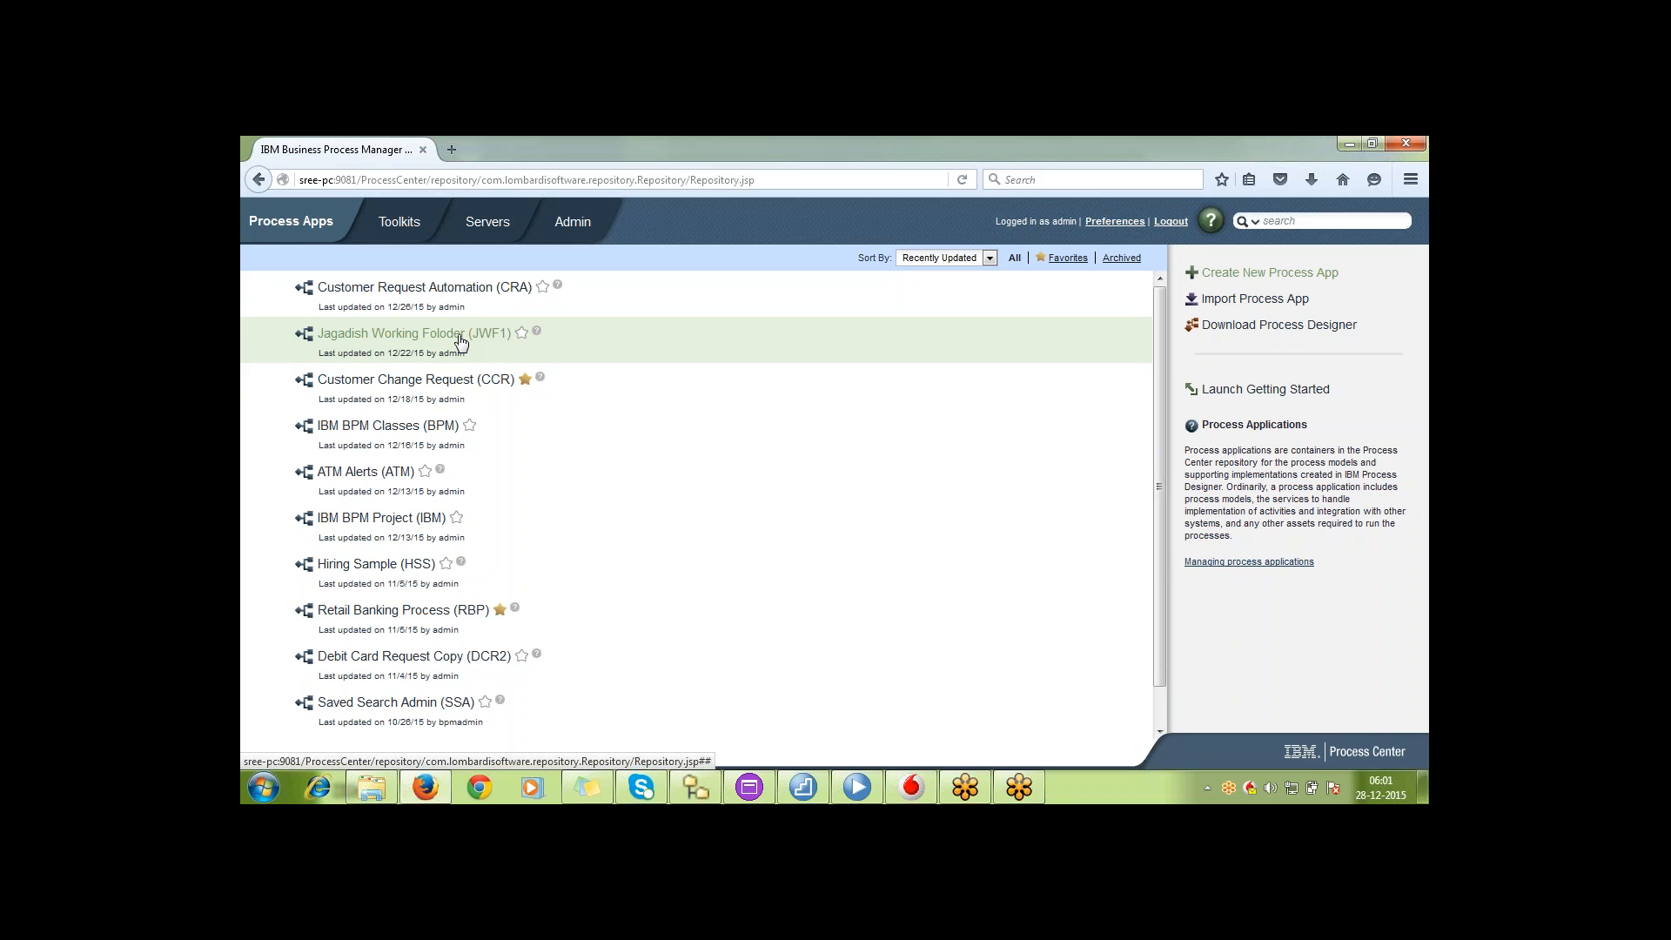
Archive the IBM BPM Classes (BPM) process app and return to the process app list
{"action": "left_click", "coordinate": [395, 431]}
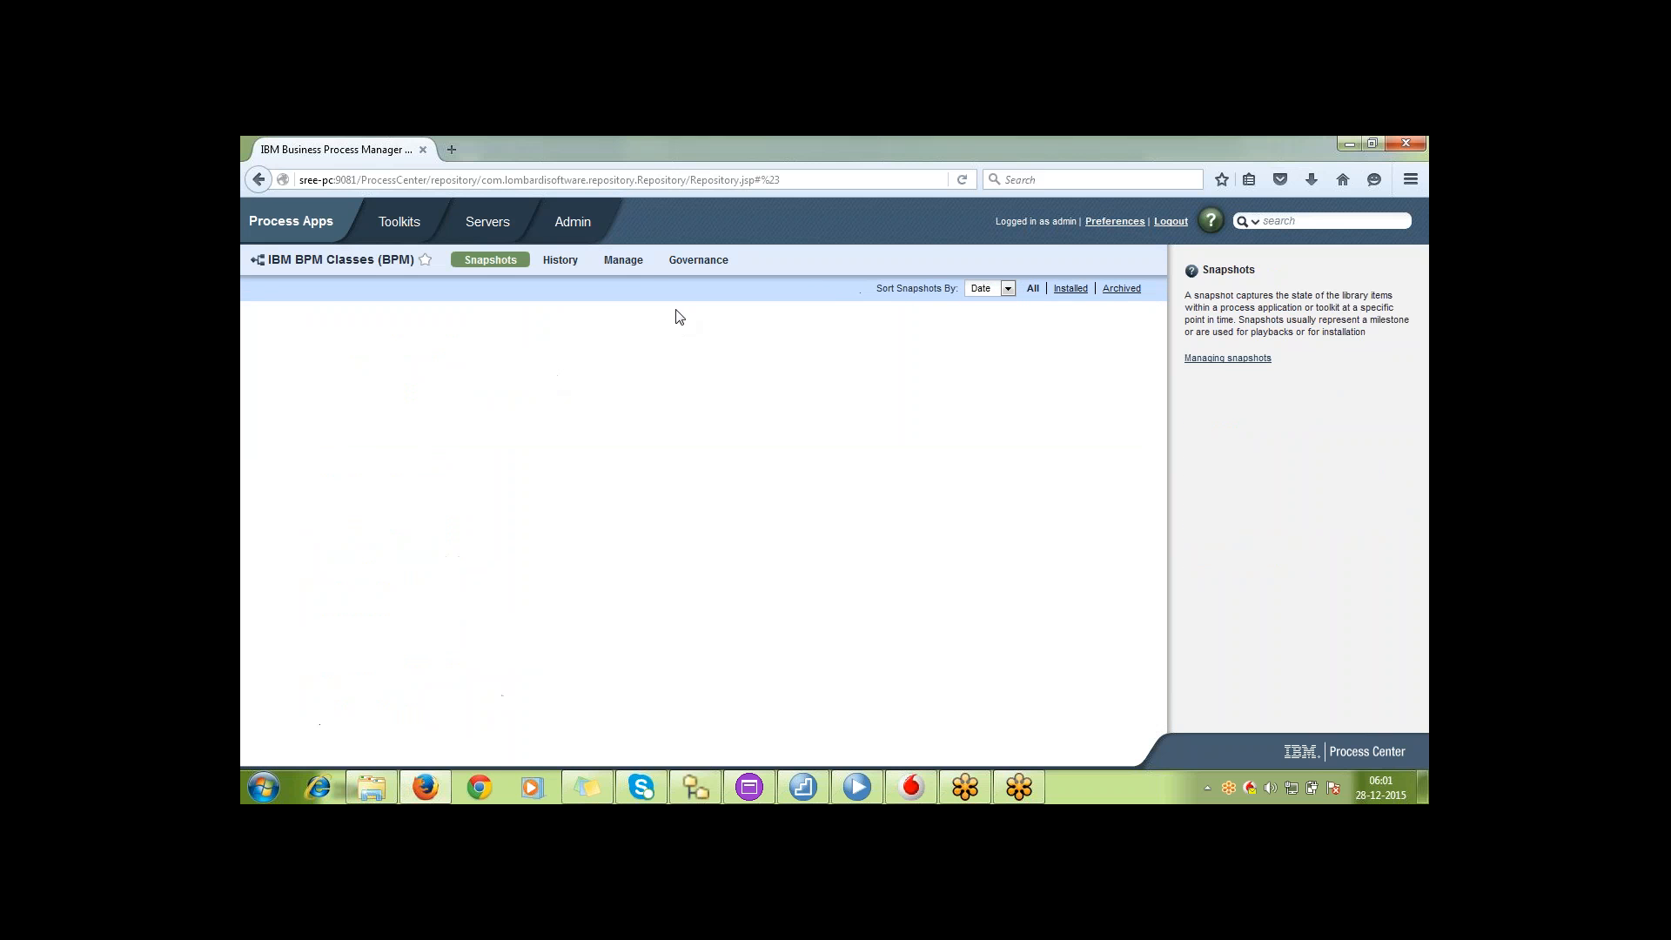
{"action": "left_click", "coordinate": [623, 260]}
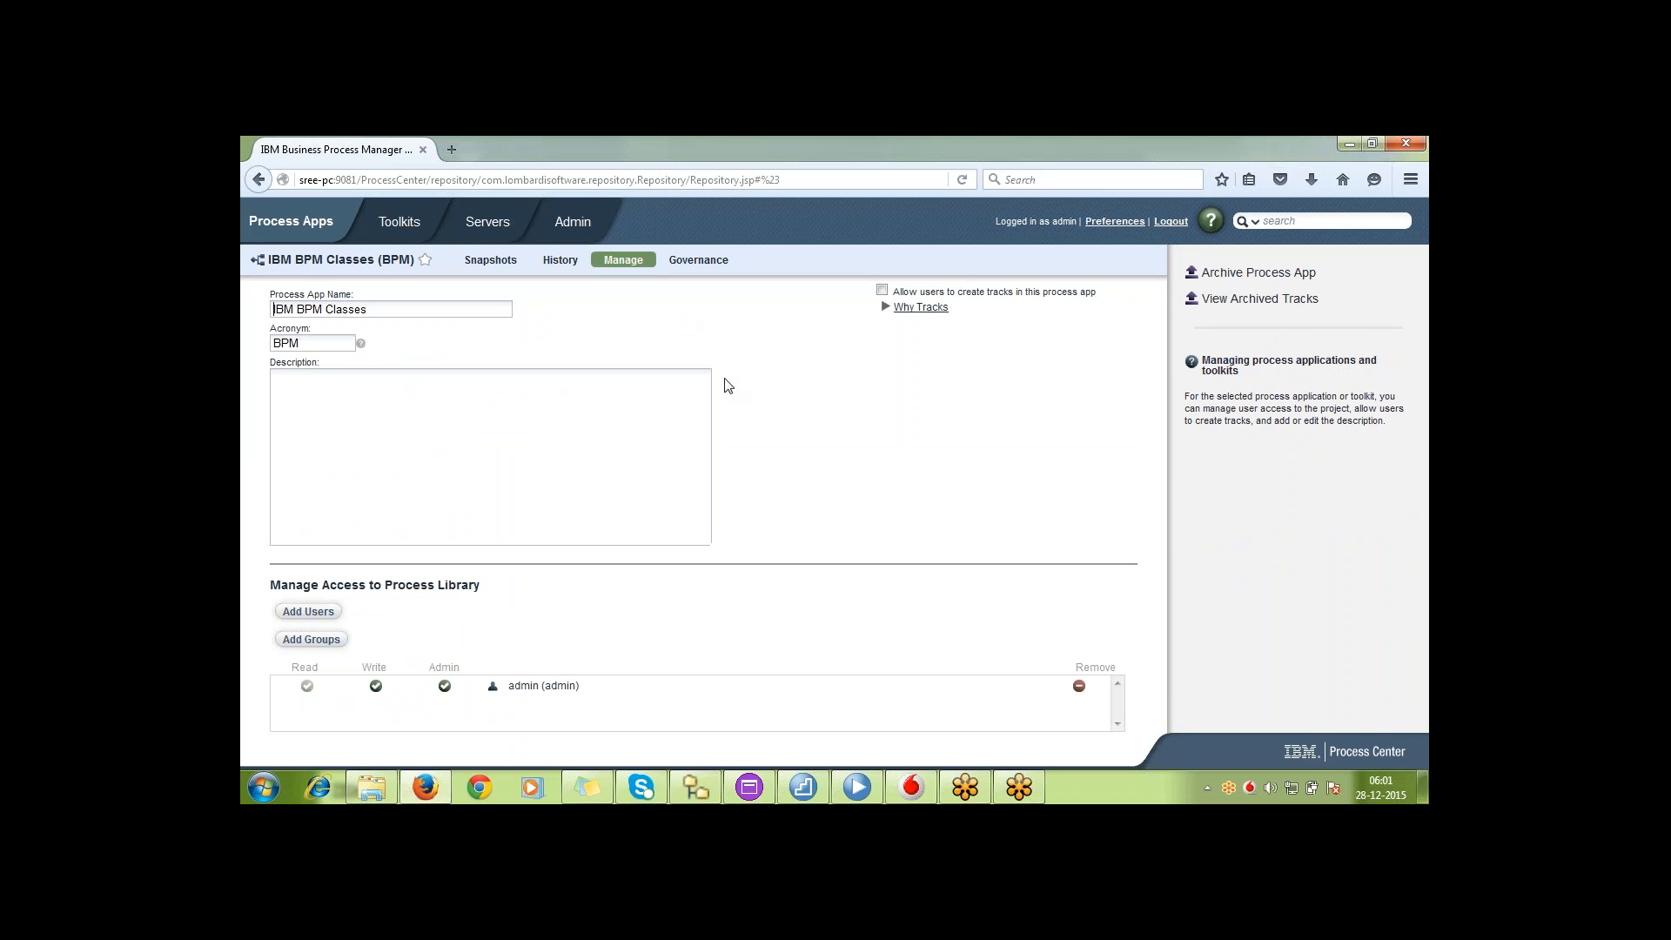
{"action": "left_click", "coordinate": [1289, 277]}
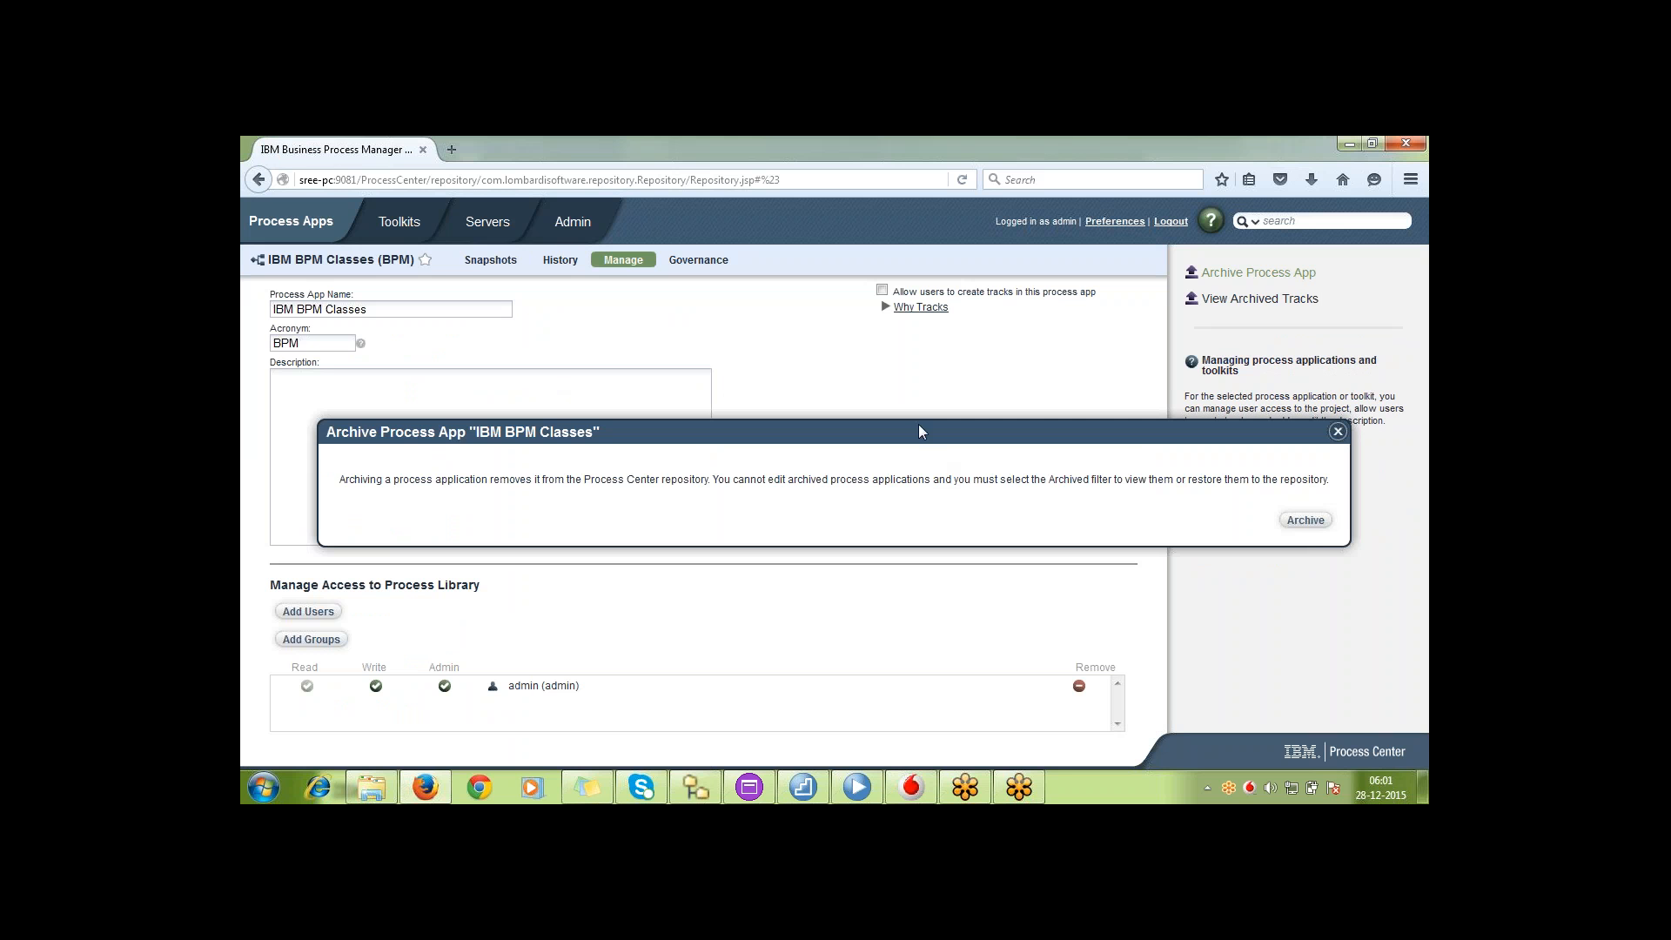
{"action": "left_click", "coordinate": [1306, 520]}
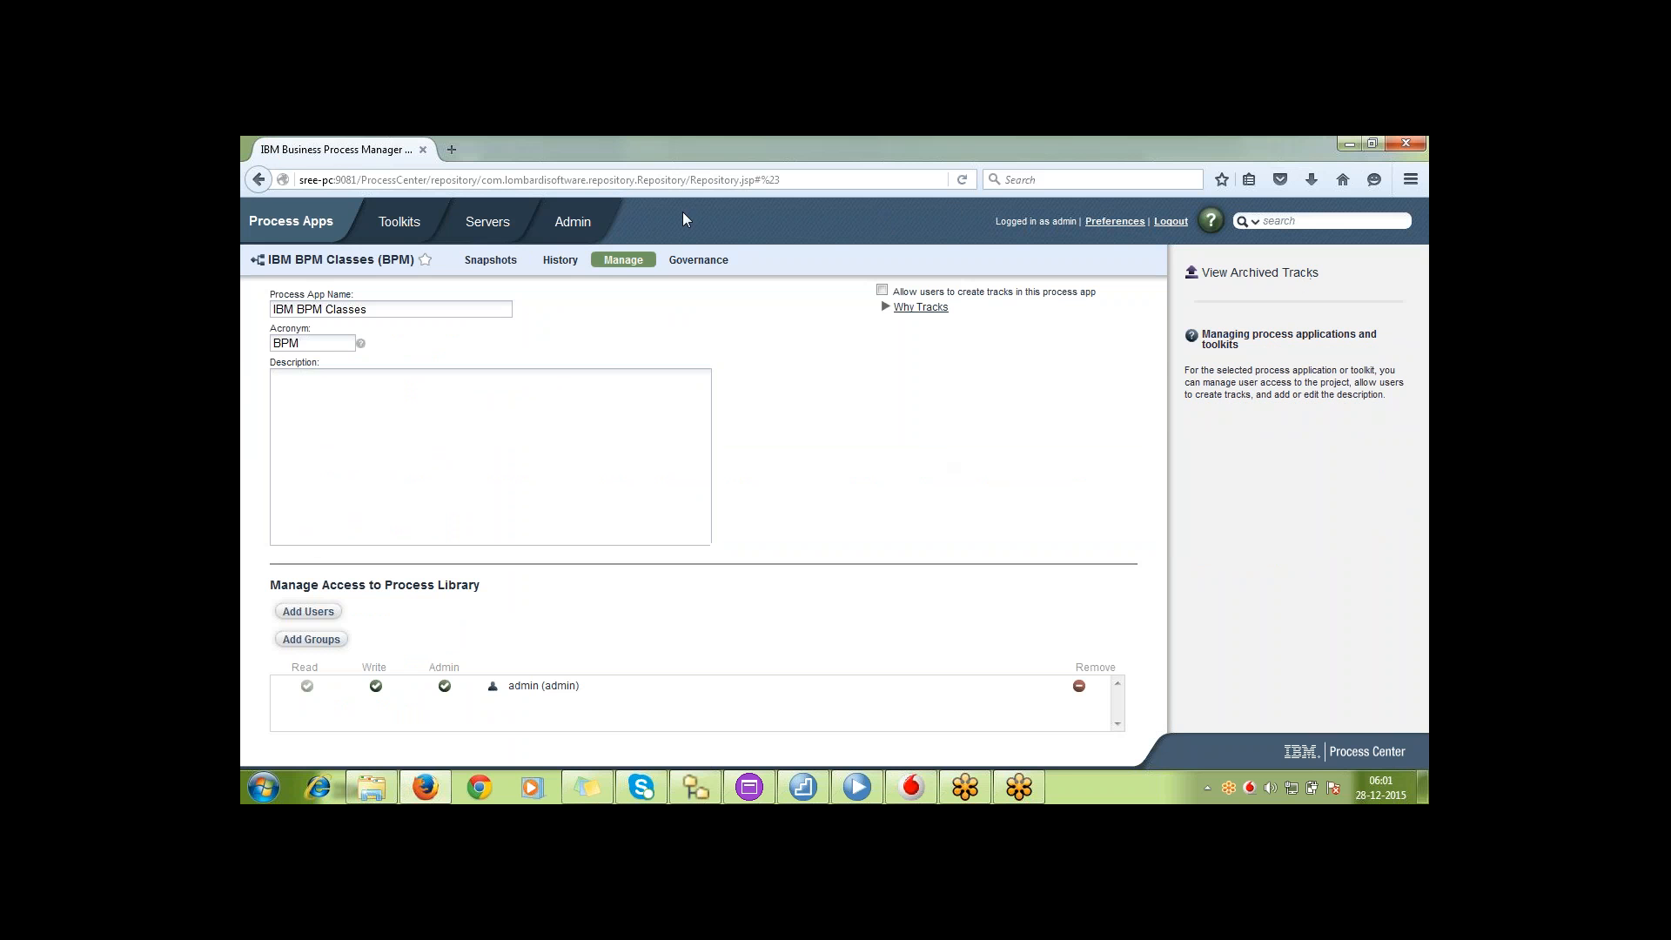
{"action": "left_click", "coordinate": [270, 228]}
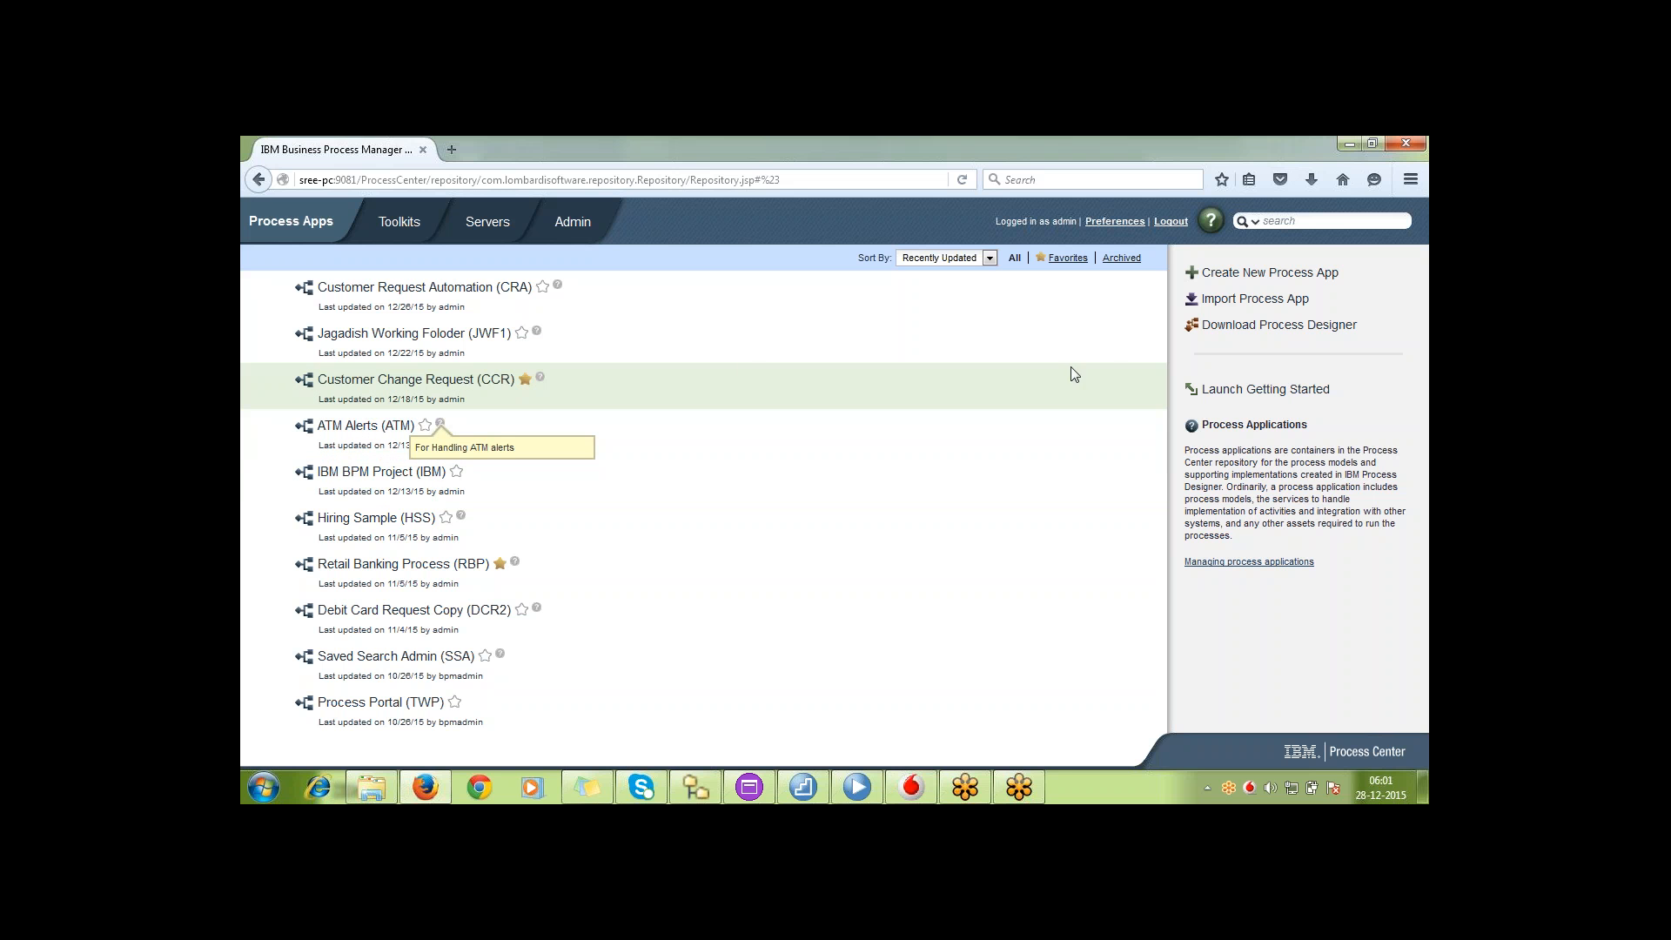
Try to define a new process app named BPM Classes with the acronym BPM, and discard the form
{"action": "left_click", "coordinate": [1267, 273]}
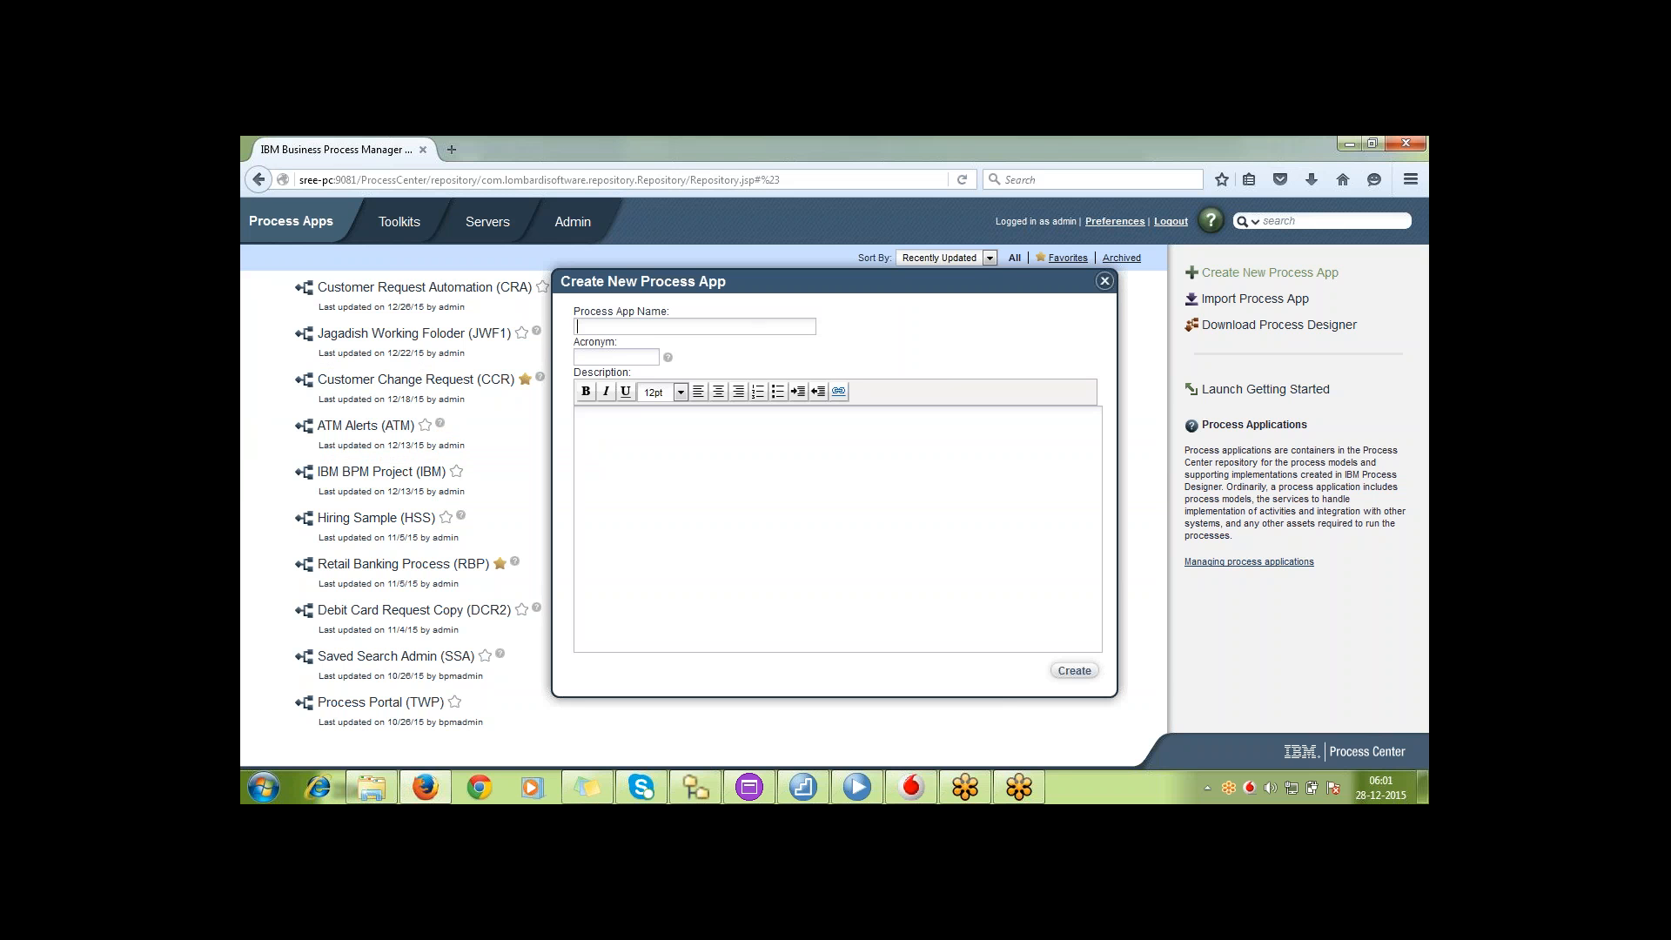
{"action": "type", "text": "BPM ClassesBPM"}
{"action": "key", "text": "Tab"}
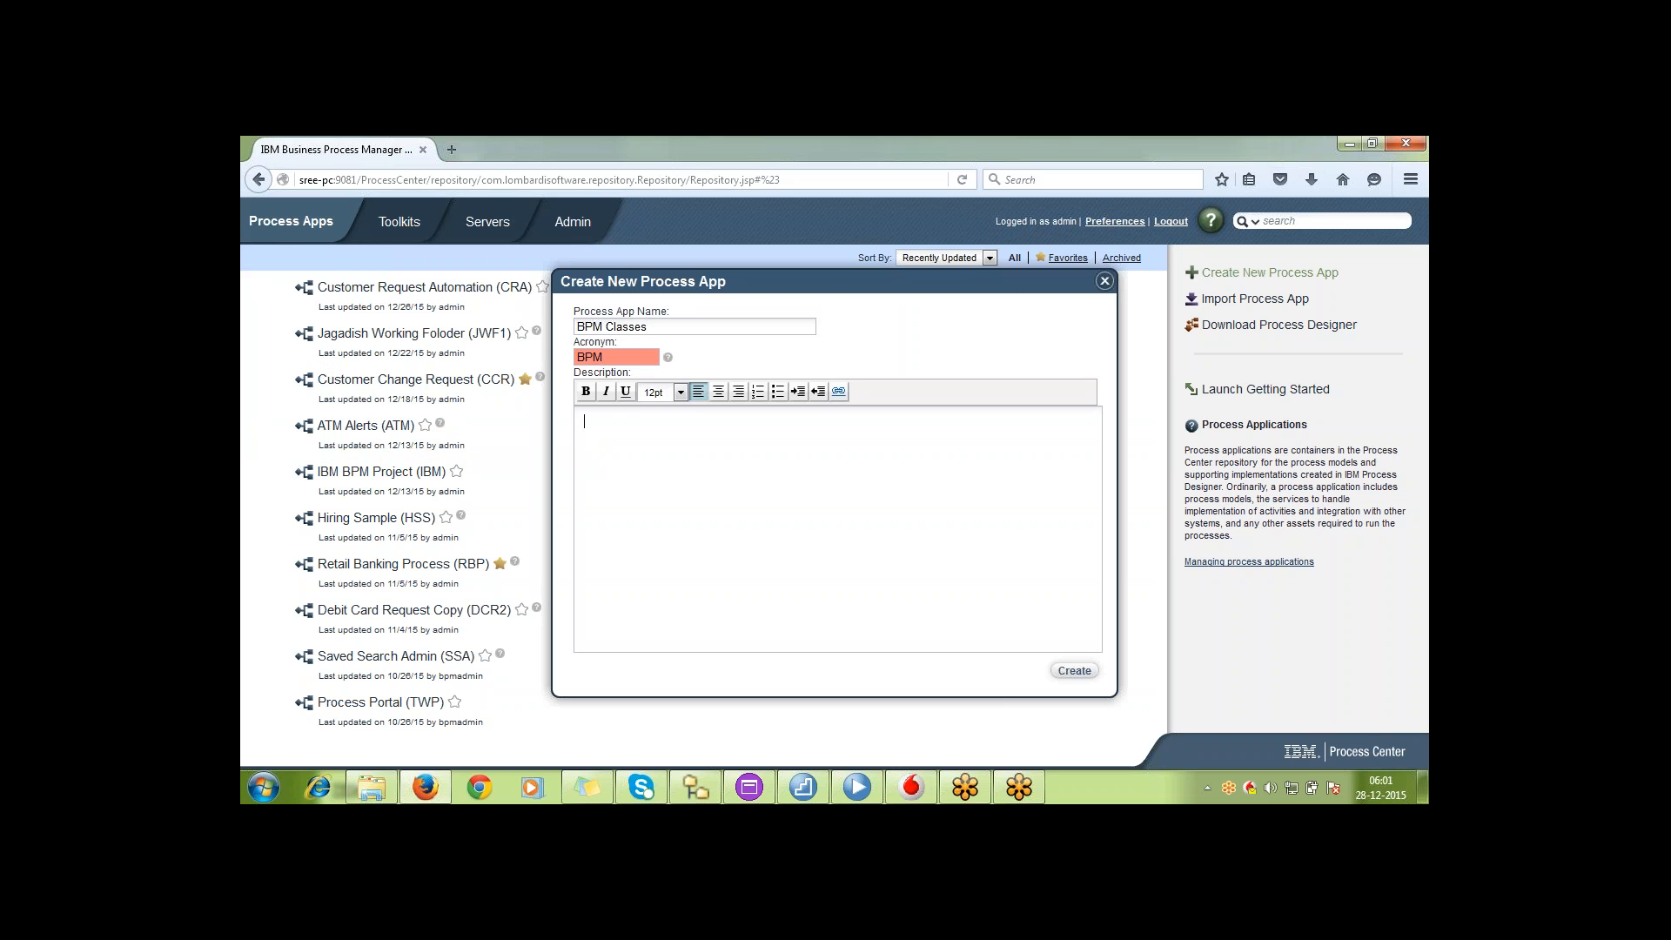
{"action": "type", "text": "CLassess"}
{"action": "mouse_move", "coordinate": [654, 362]}
{"action": "left_click", "coordinate": [1104, 280]}
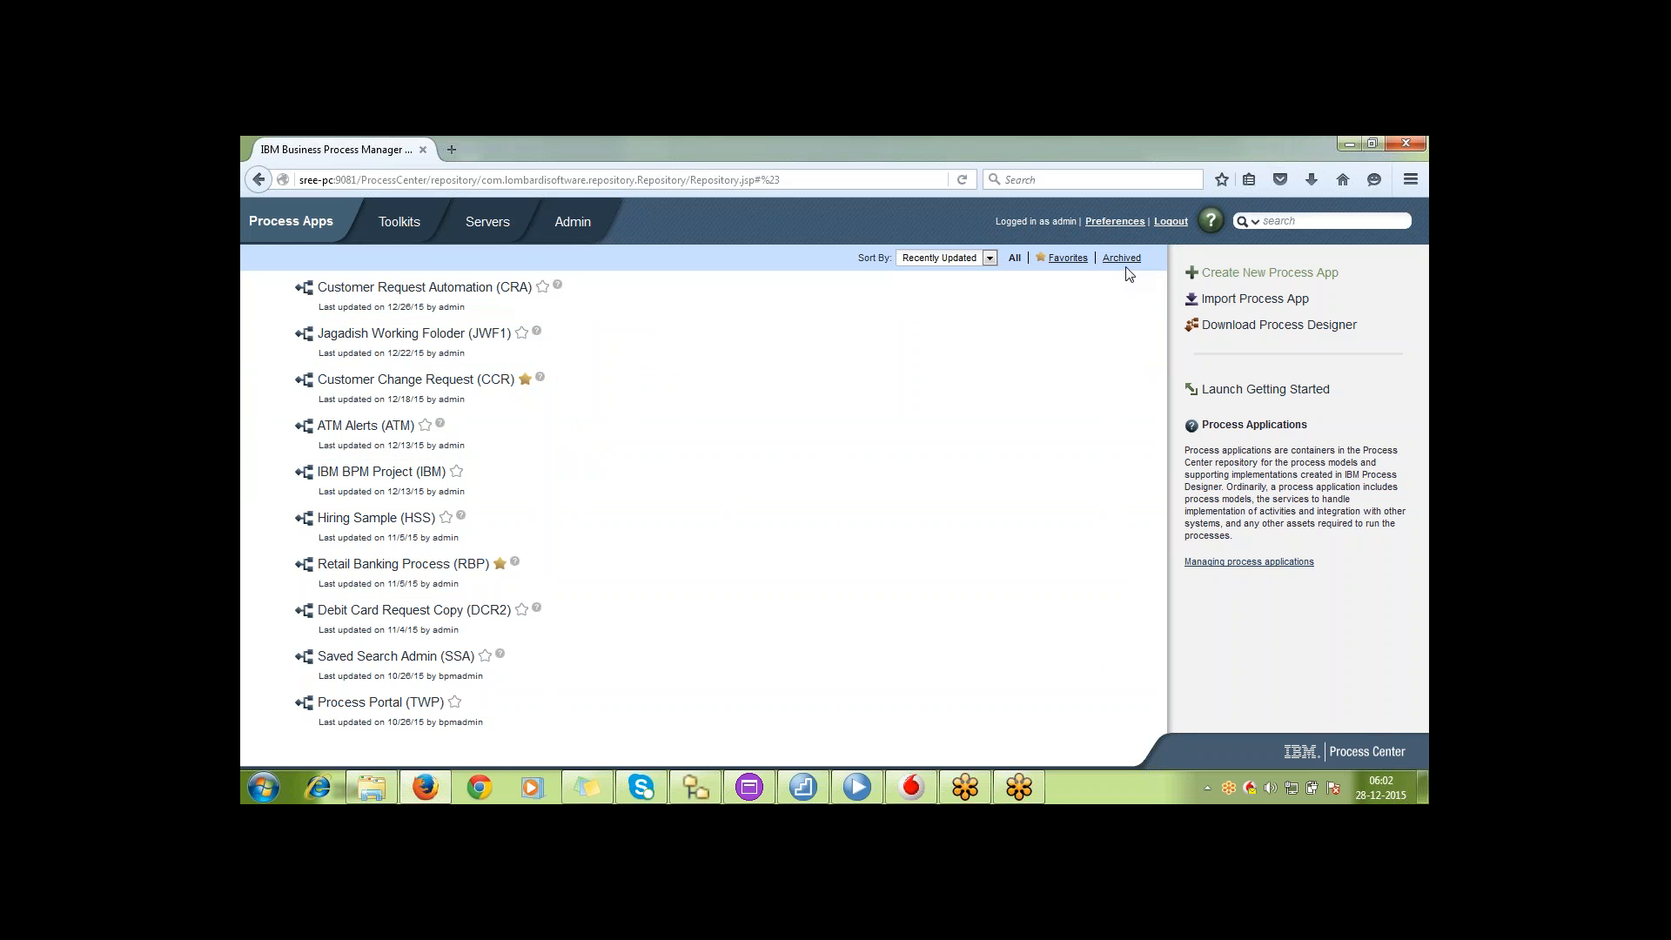
Review the process app list filtered by archived apps, all apps and favorites
{"action": "left_click", "coordinate": [1122, 258]}
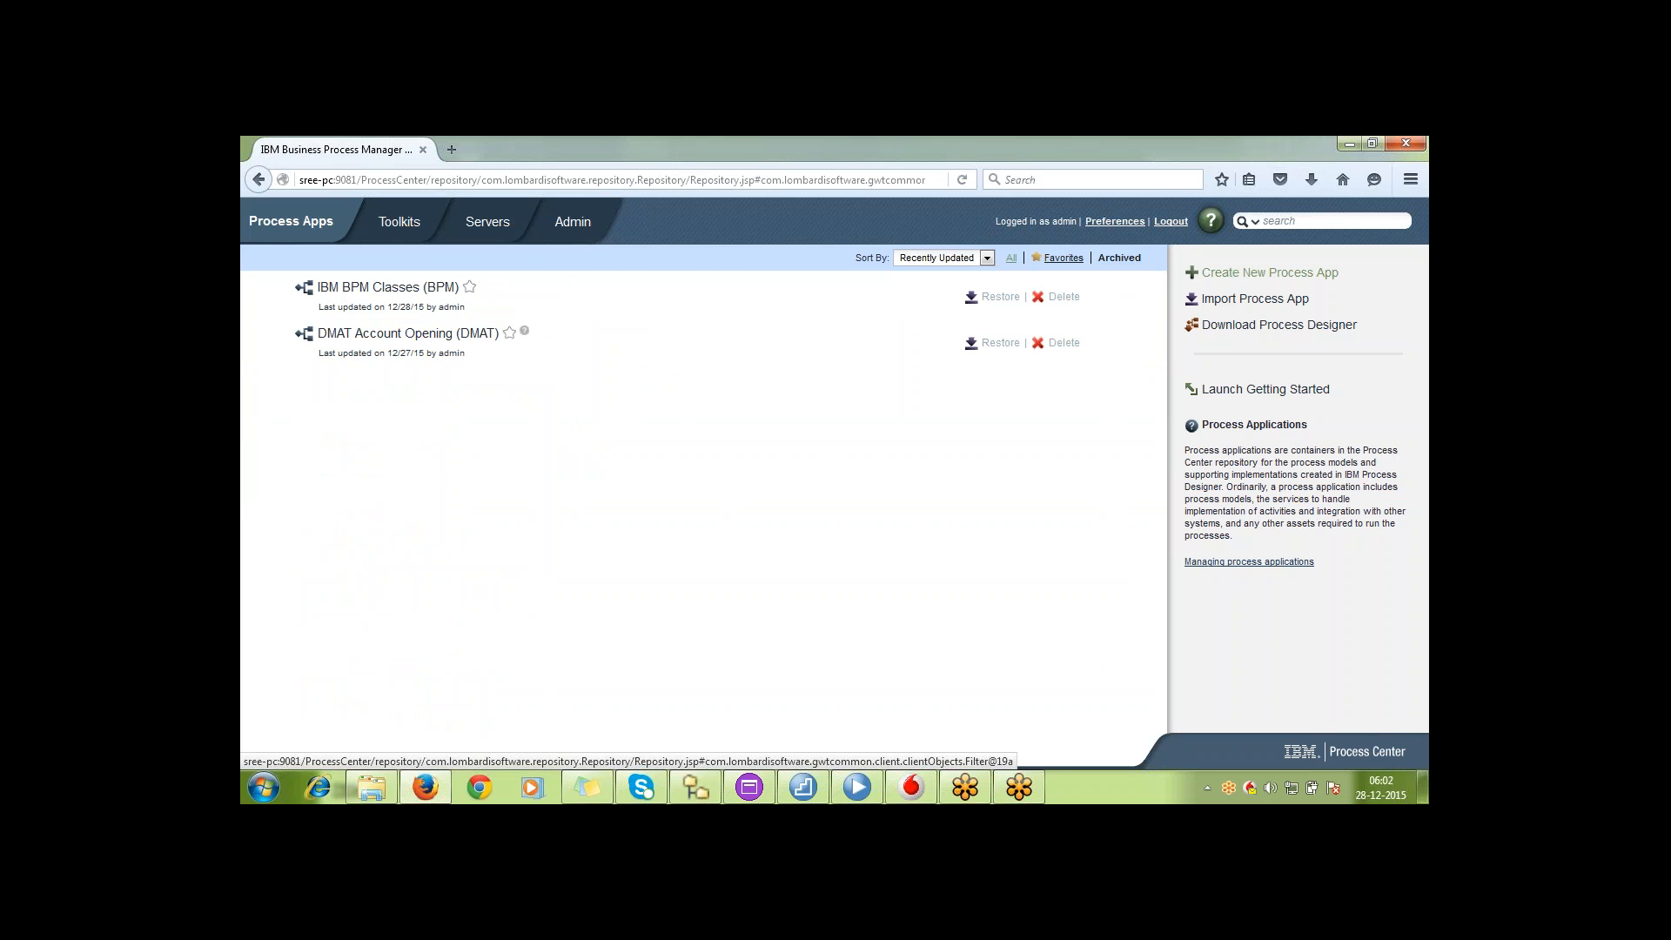
{"action": "left_click", "coordinate": [1013, 258]}
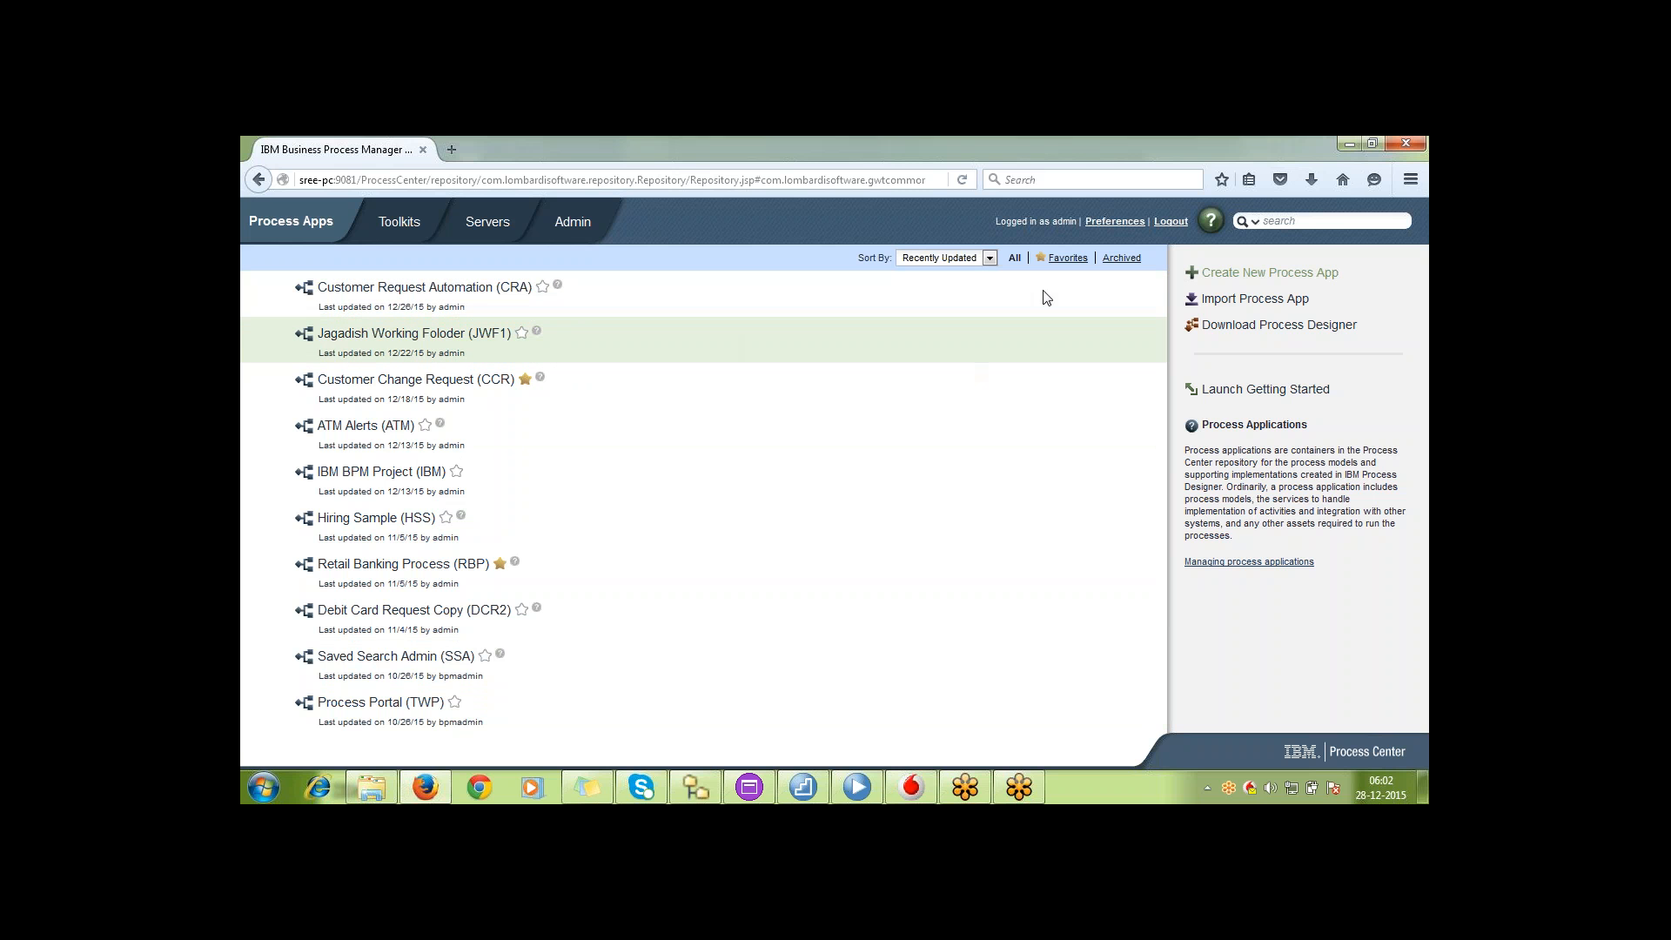
{"action": "mouse_move", "coordinate": [502, 658]}
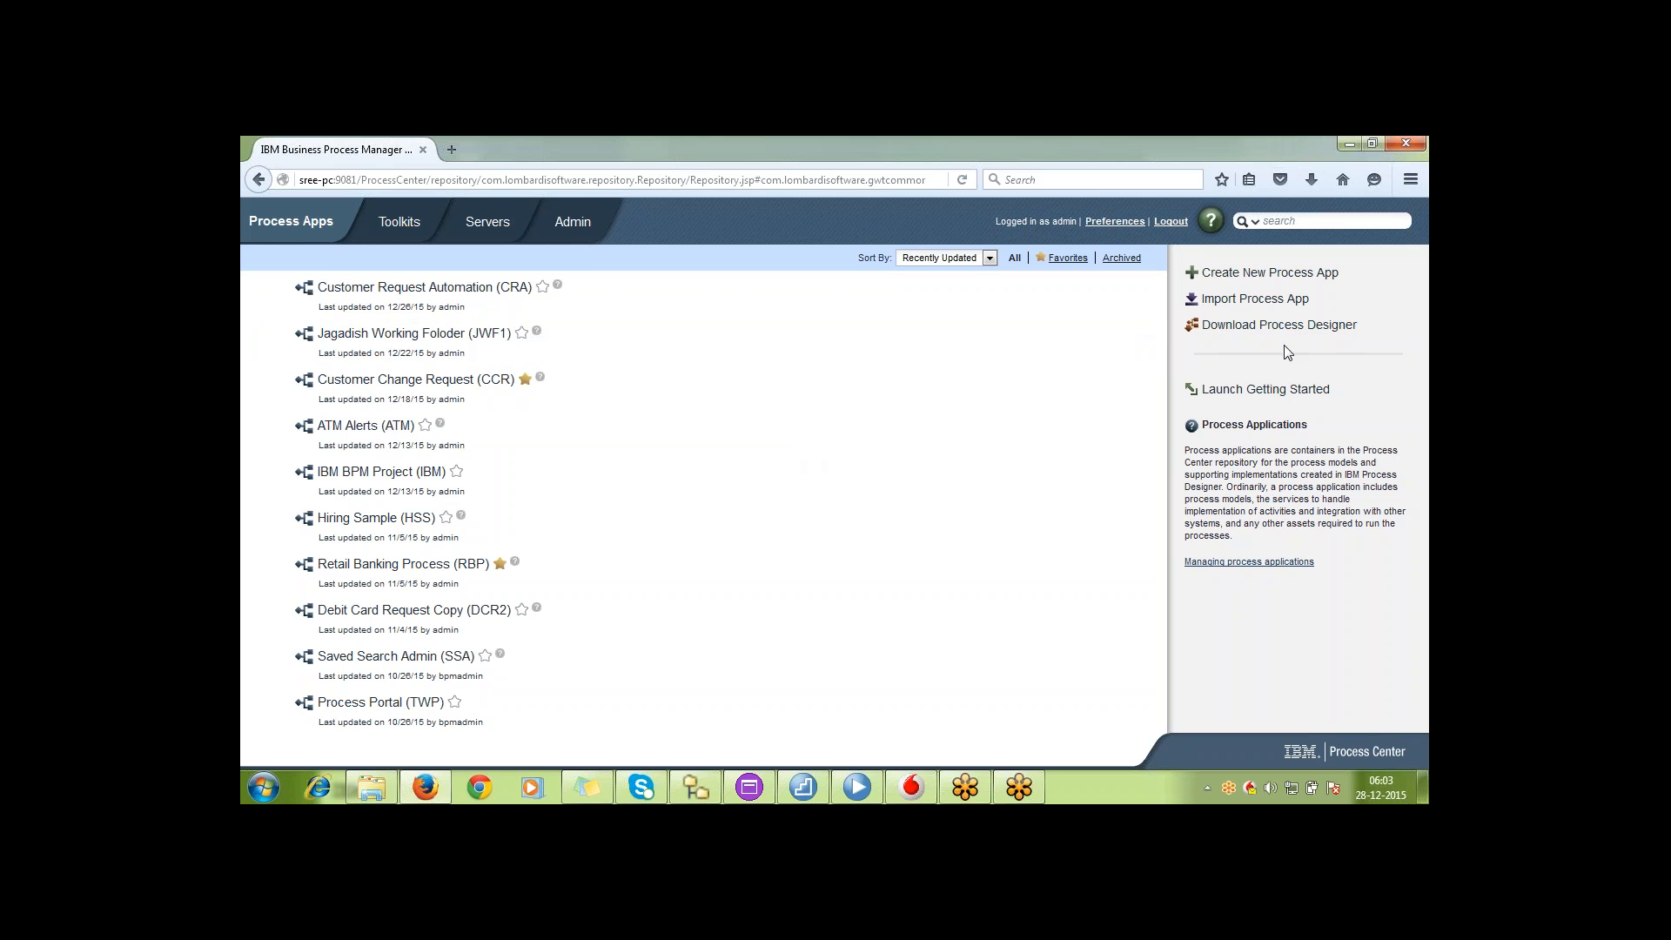
{"action": "left_click", "coordinate": [766, 181]}
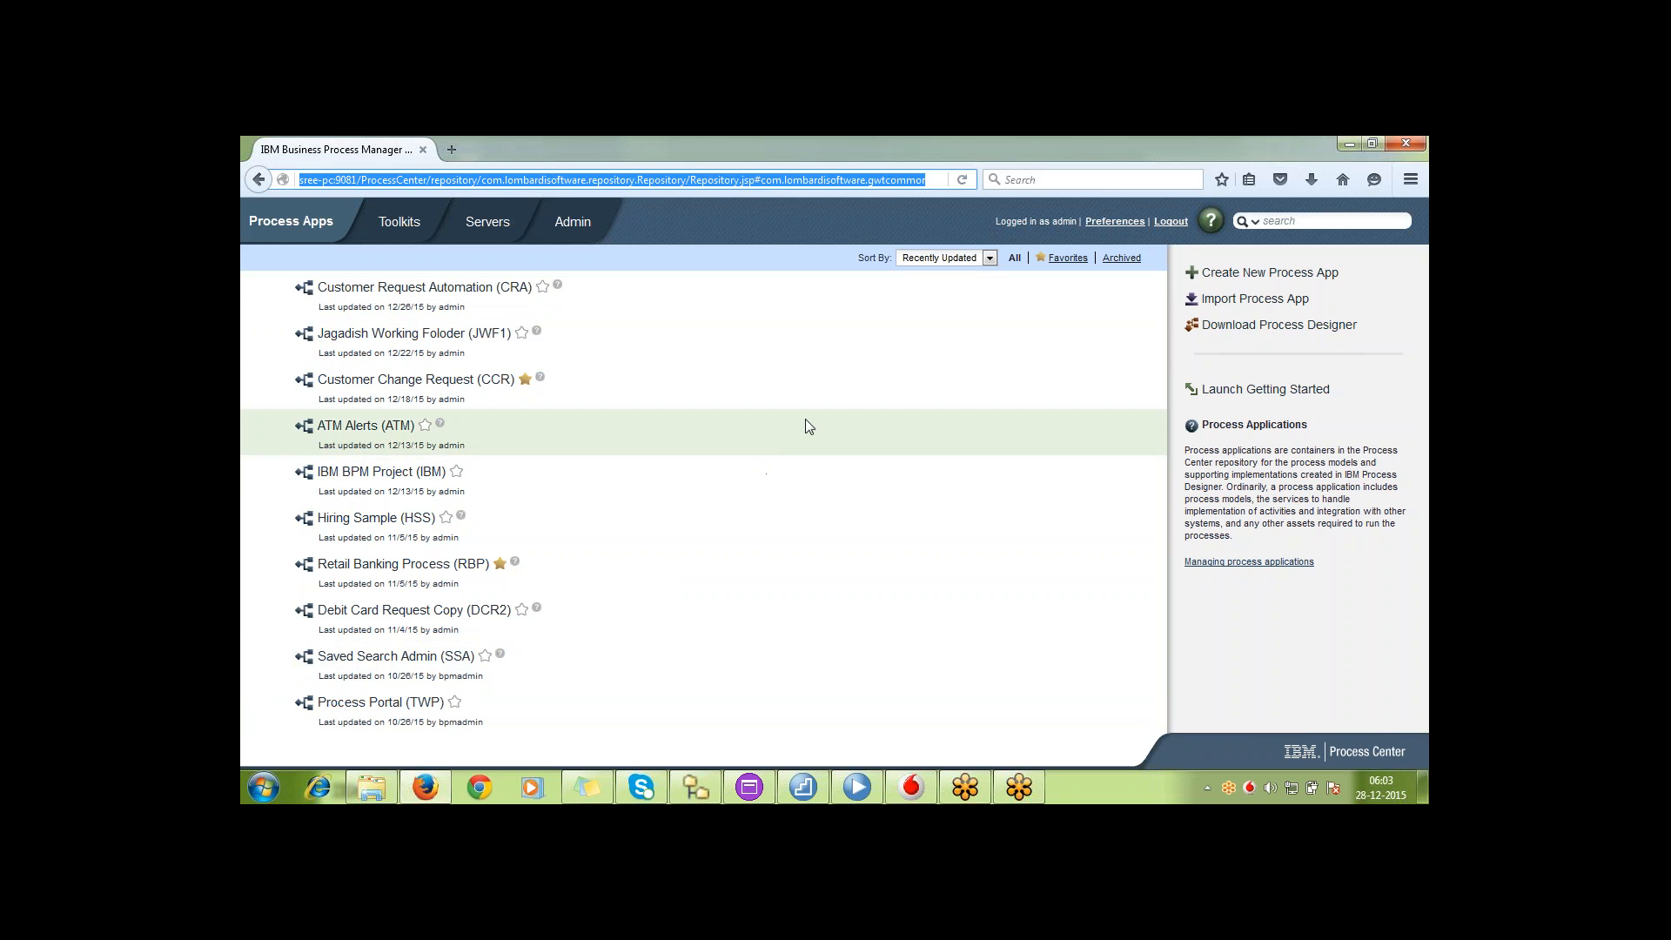
{"action": "left_click", "coordinate": [1070, 259]}
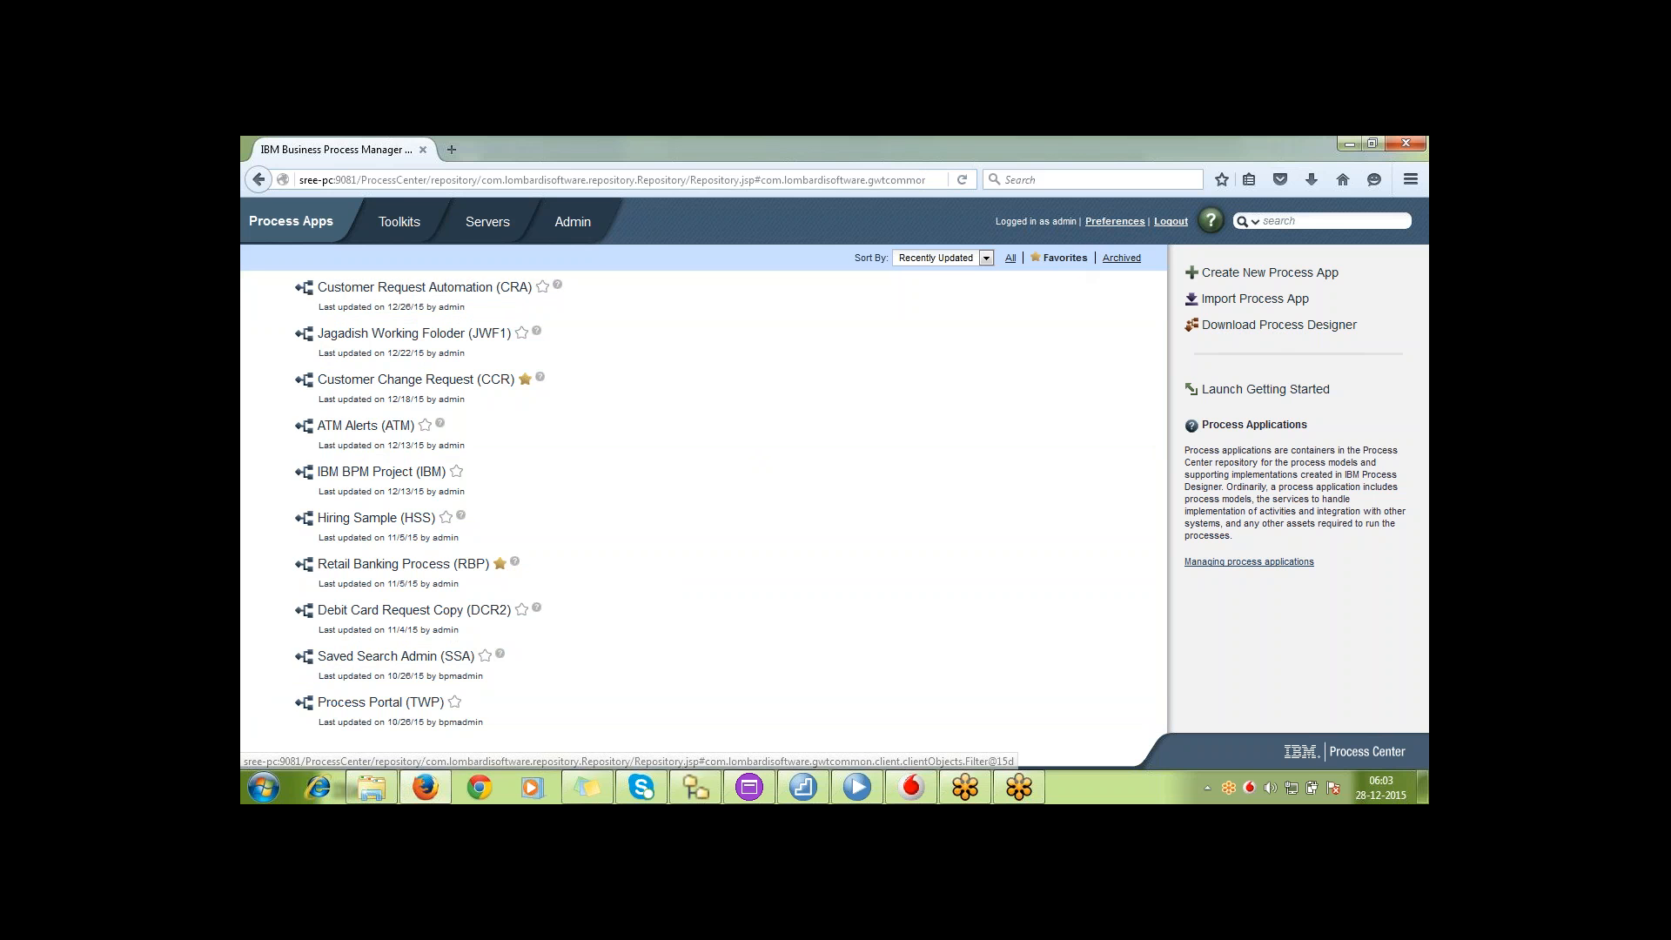
Try to permanently delete the archived IBM BPM Classes process app, and return to the list of all apps
{"action": "left_click", "coordinate": [1121, 258]}
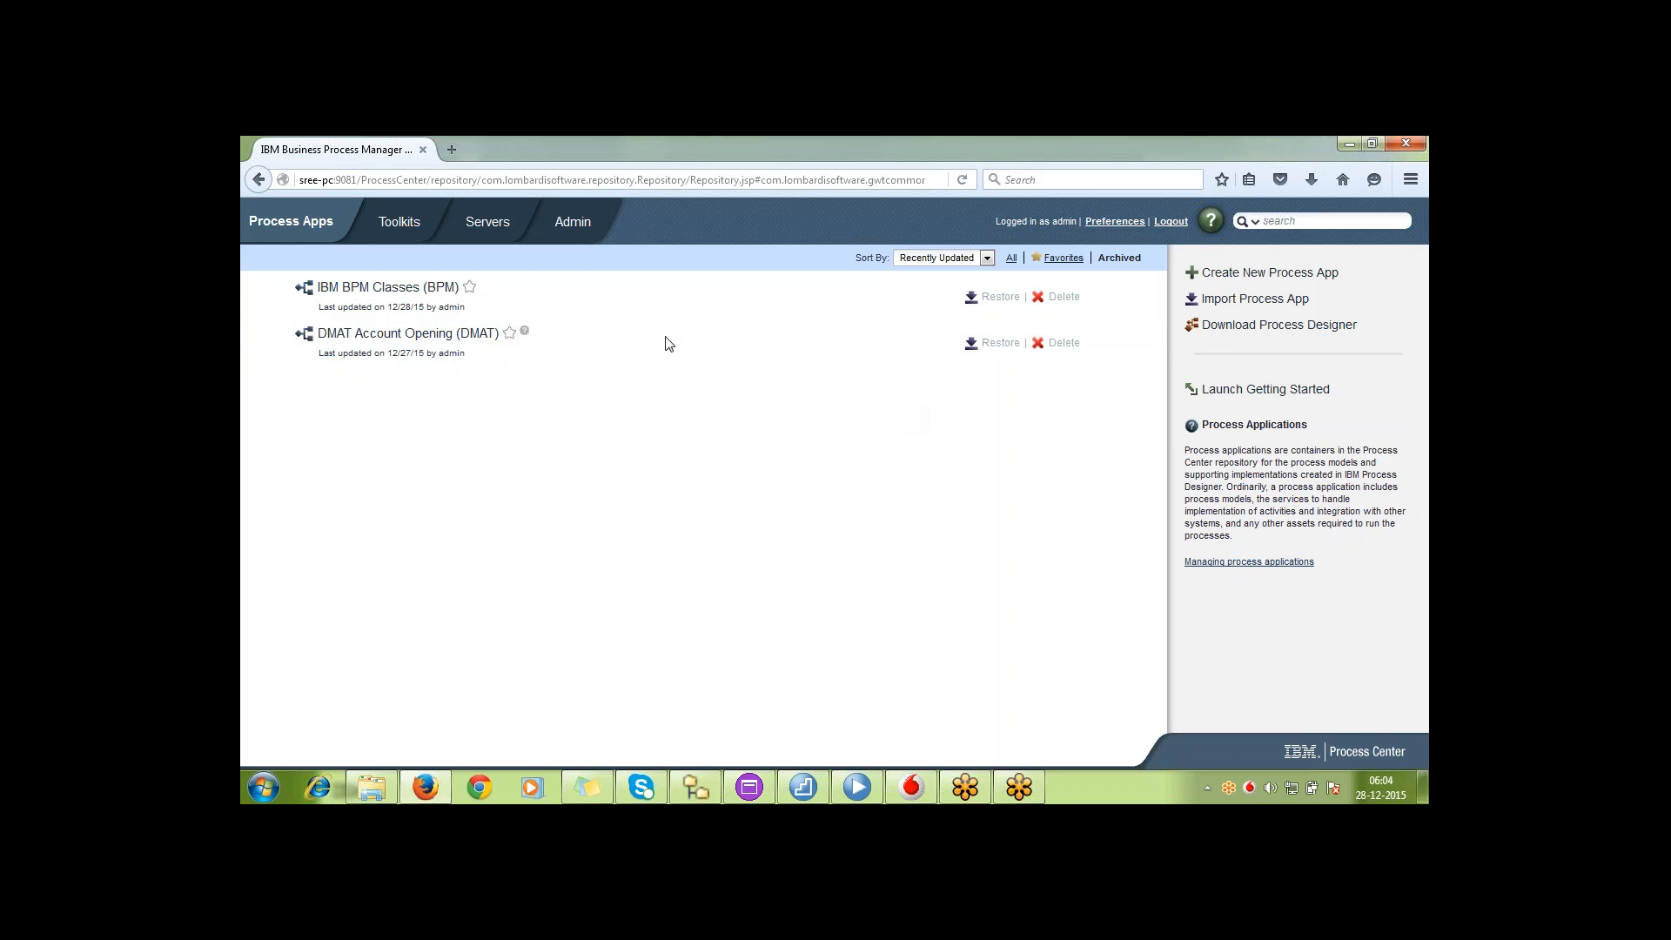
{"action": "left_click", "coordinate": [1065, 297]}
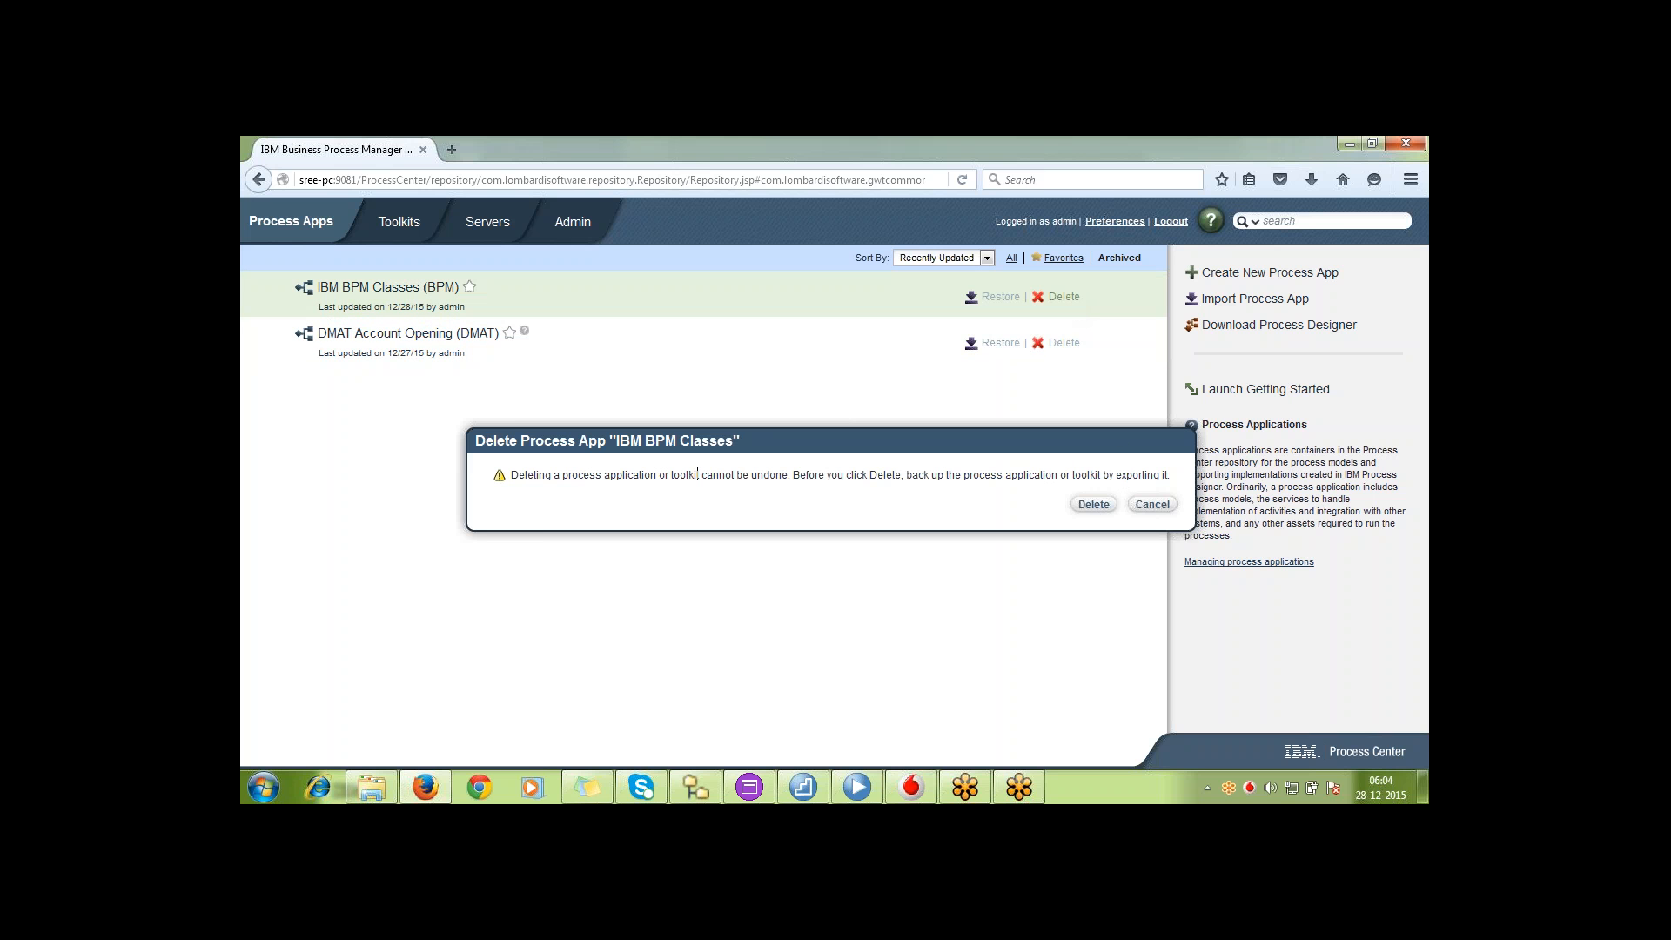
{"action": "triple_click", "coordinate": [1125, 476]}
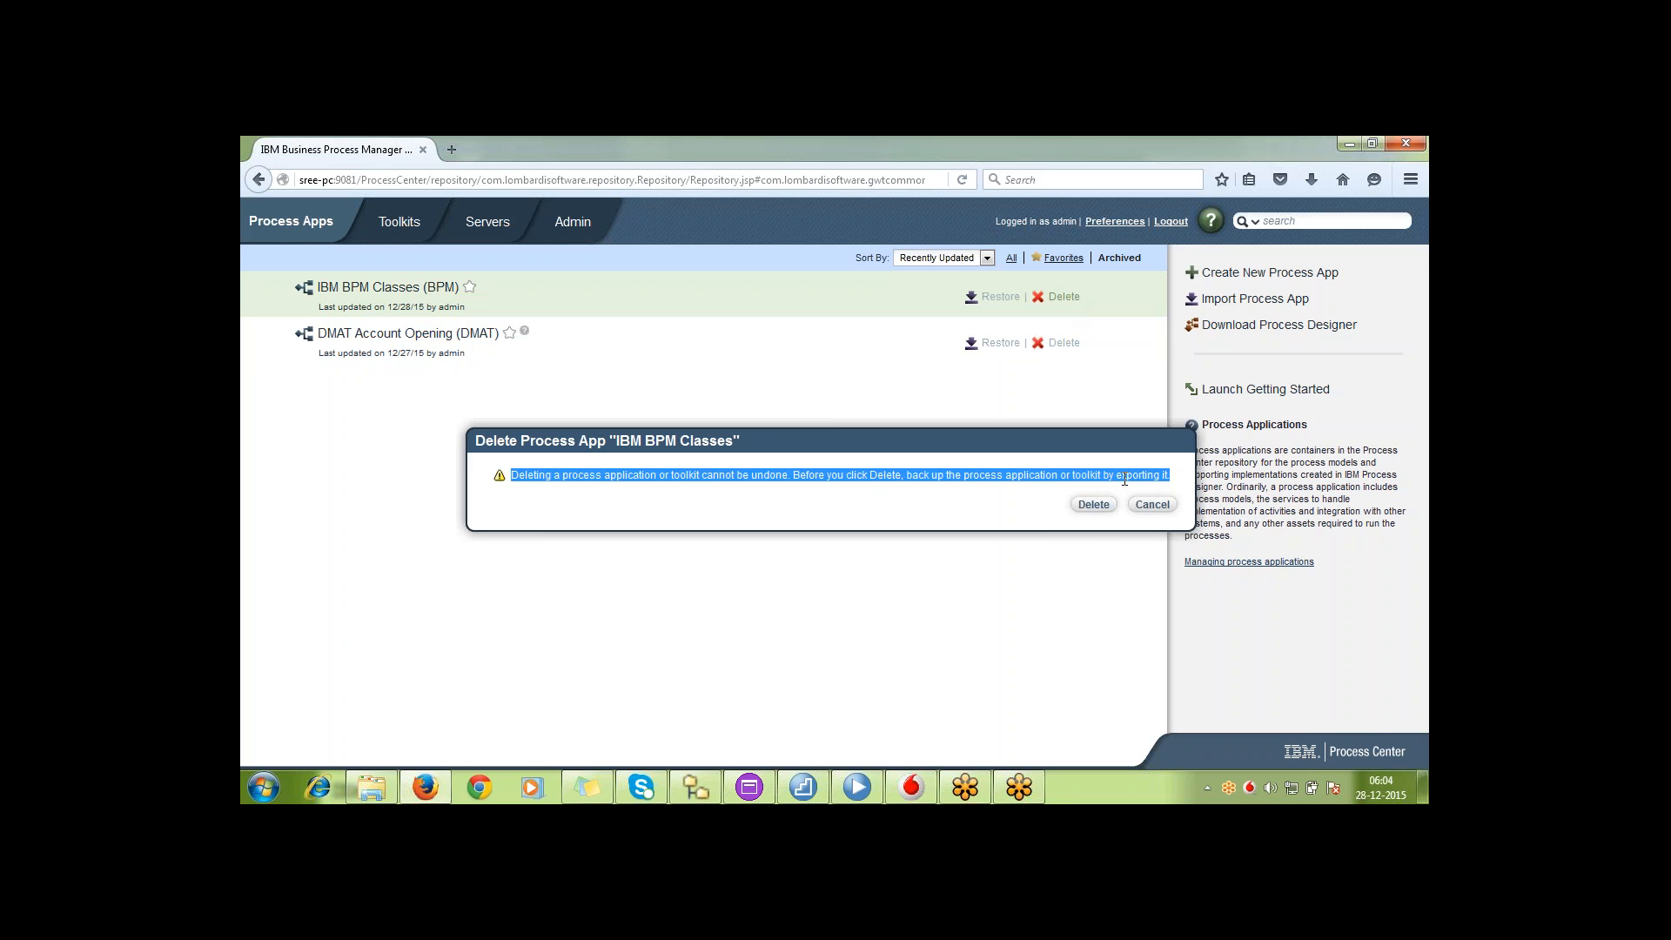
{"action": "left_click", "coordinate": [1097, 505]}
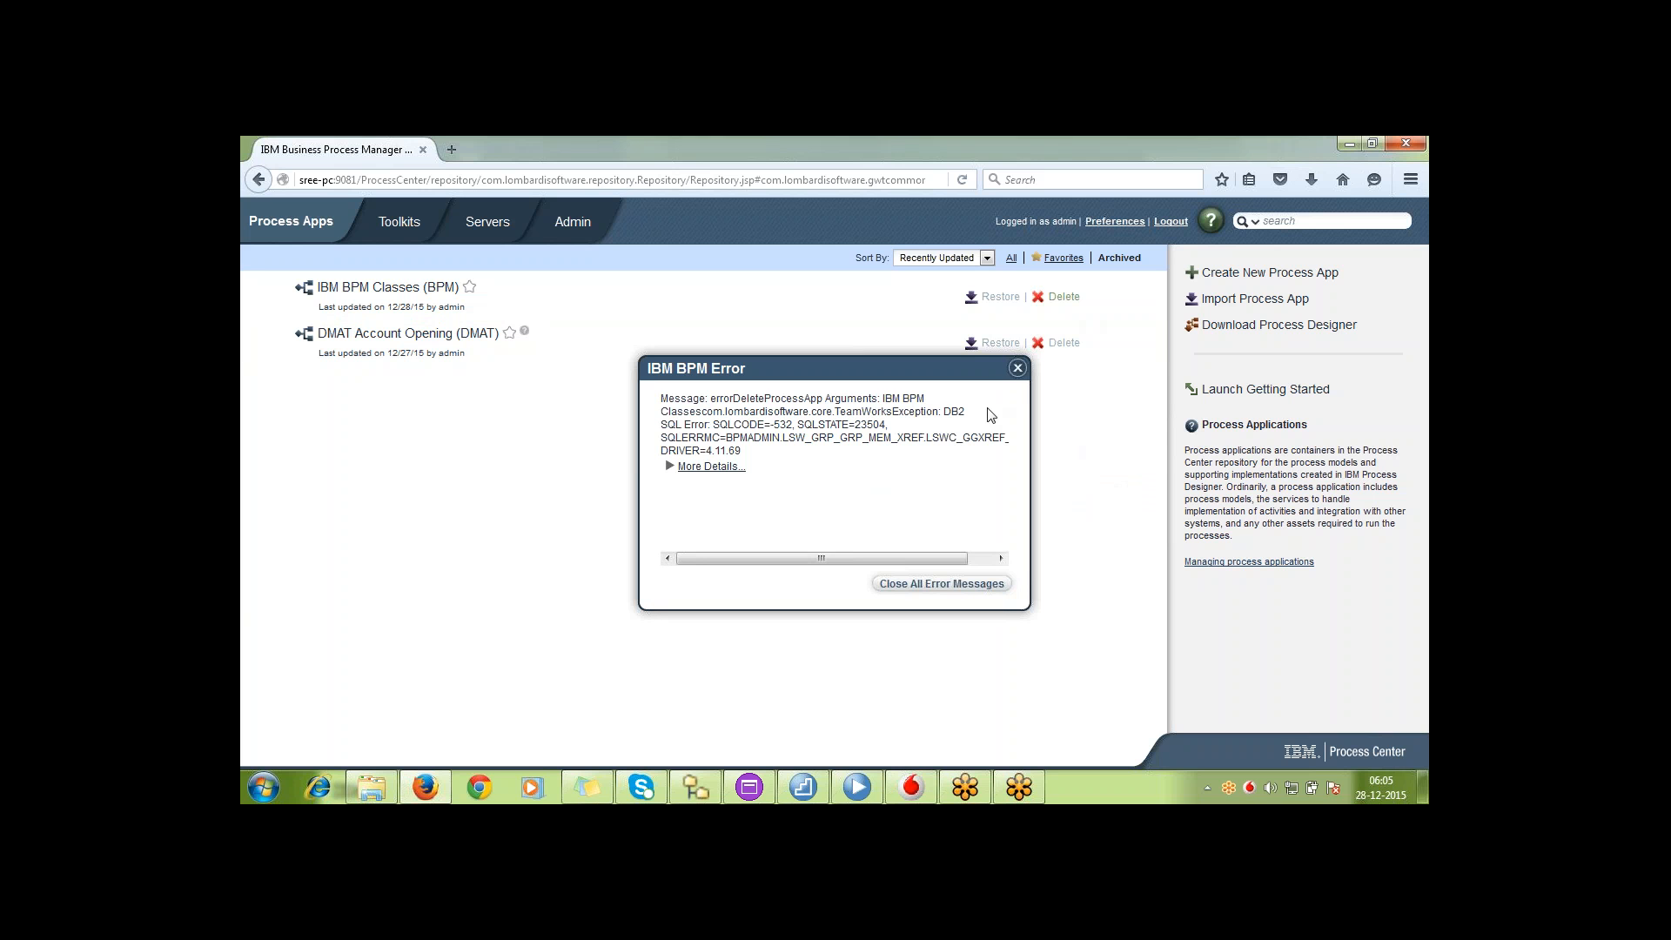
{"action": "left_click", "coordinate": [1016, 369]}
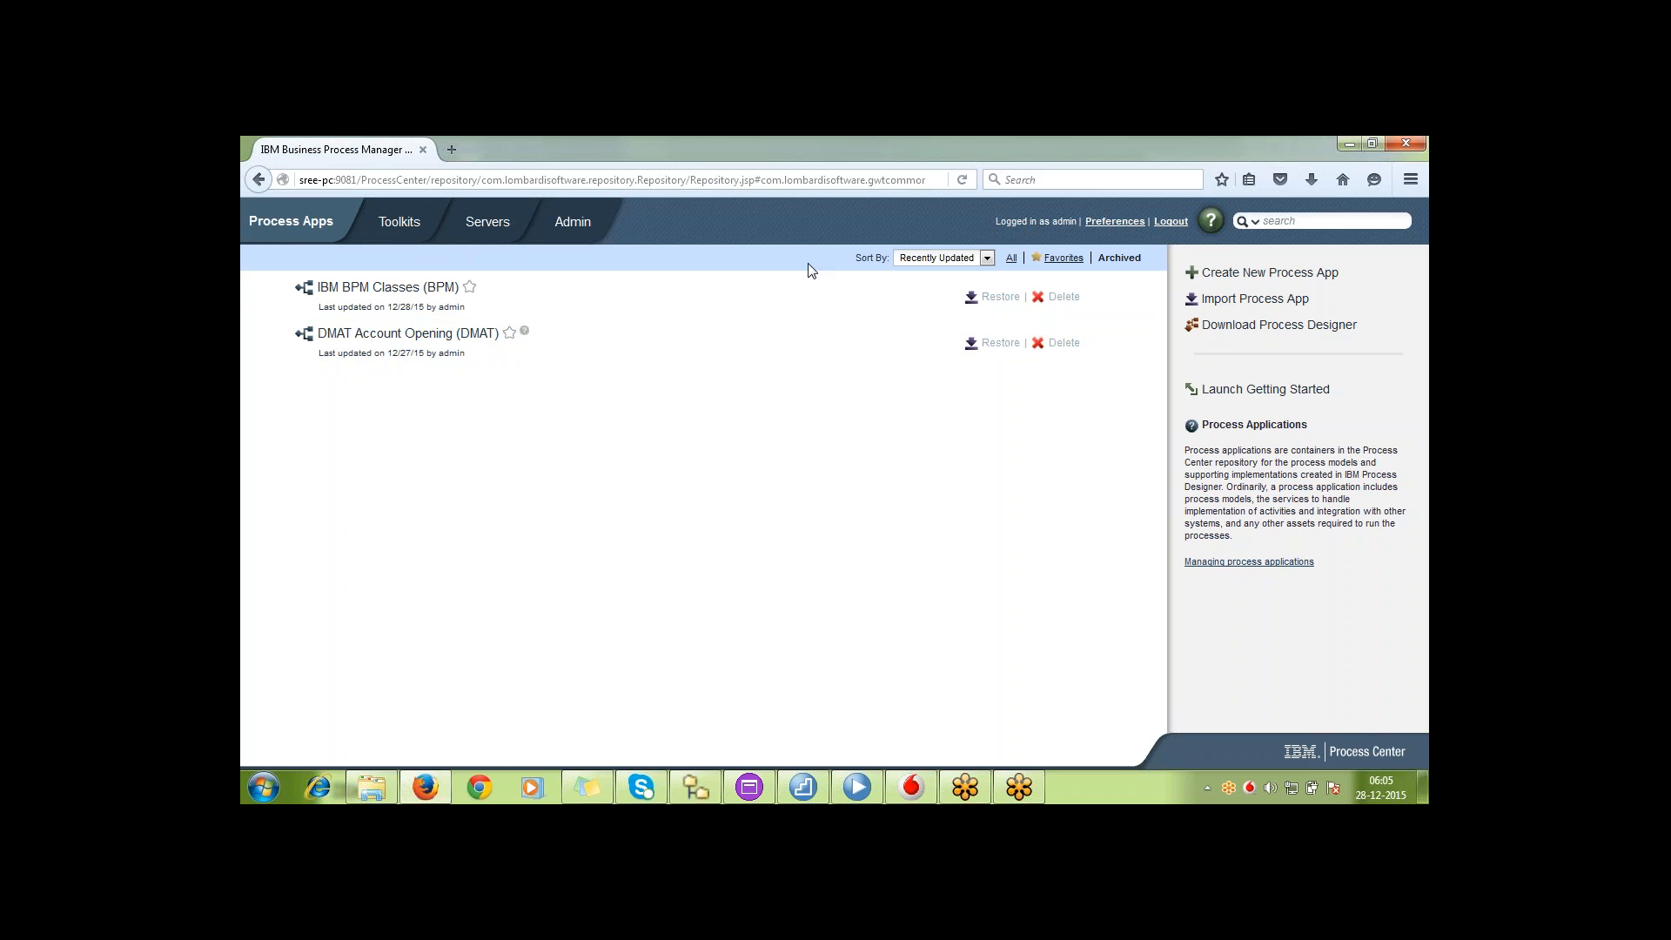
{"action": "left_click", "coordinate": [1015, 259]}
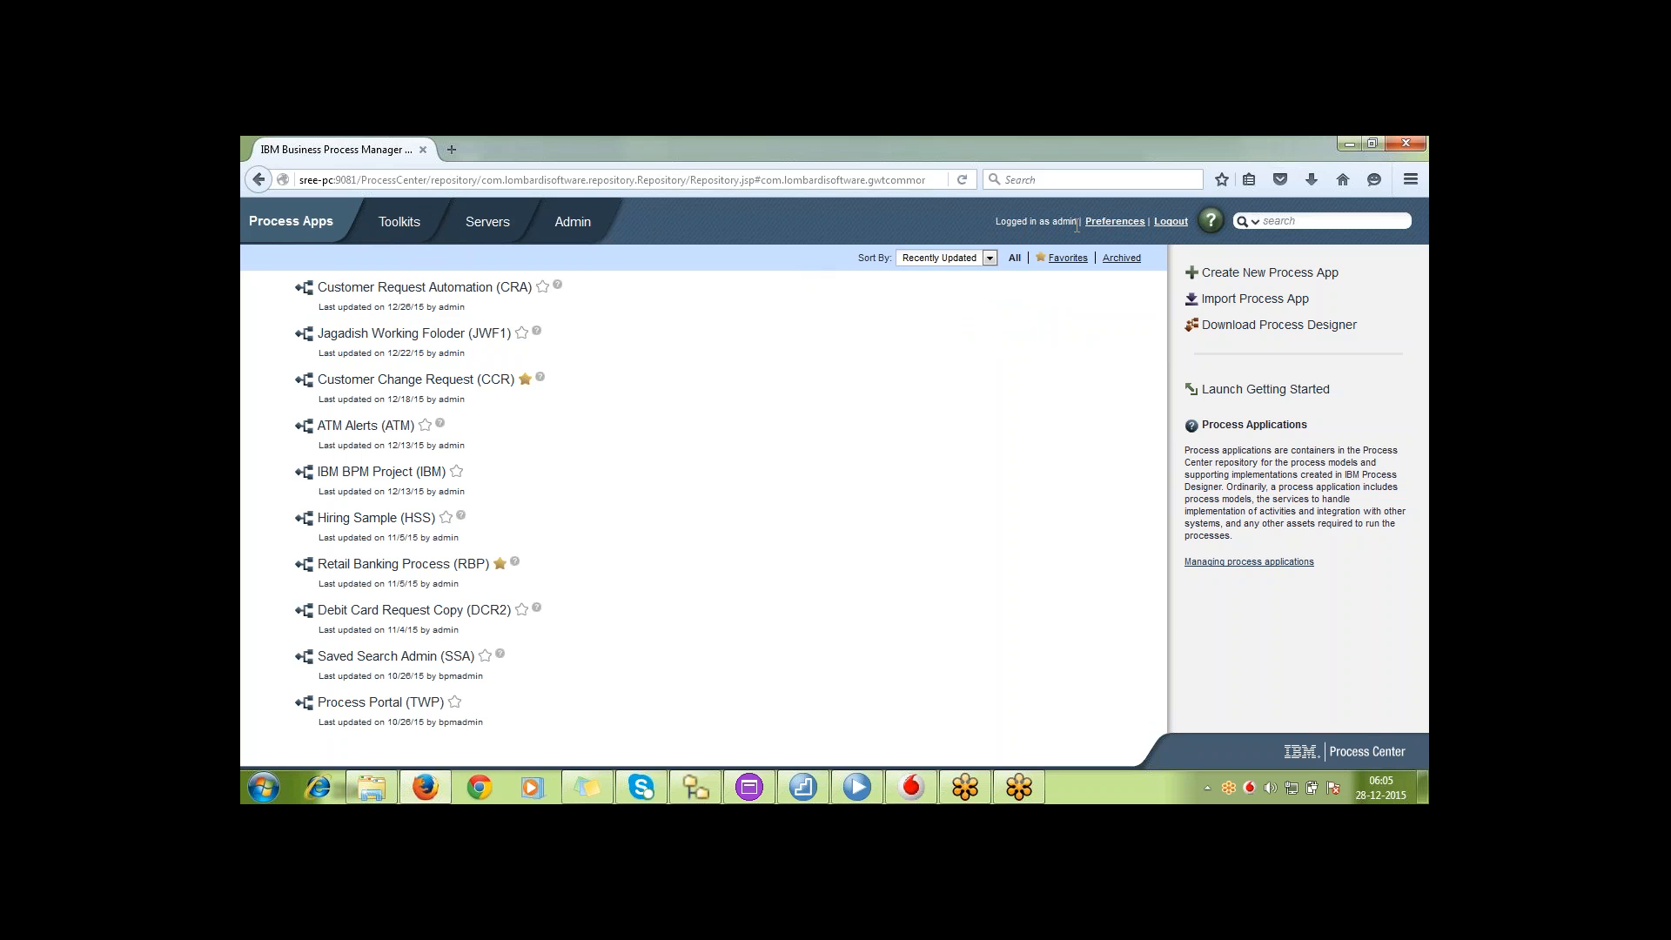
Examine the available locale languages in the user preferences and close them without changing anything
{"action": "left_click", "coordinate": [1108, 224]}
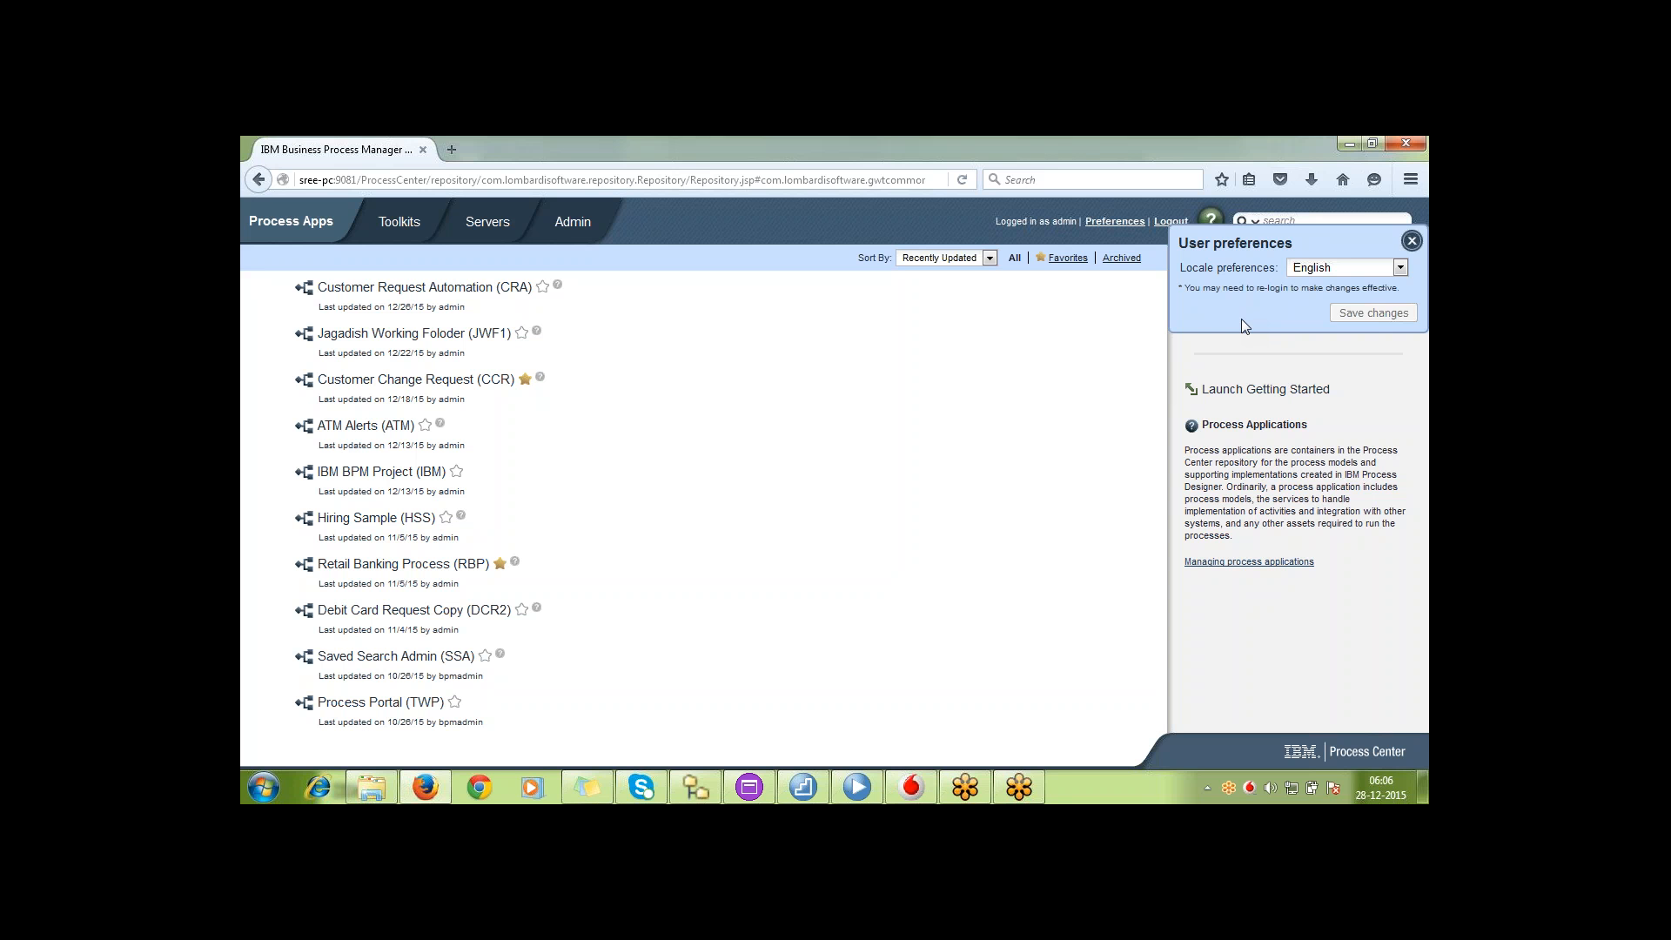
{"action": "left_click", "coordinate": [1400, 268]}
{"action": "left_click", "coordinate": [1401, 271]}
{"action": "left_click", "coordinate": [1400, 270]}
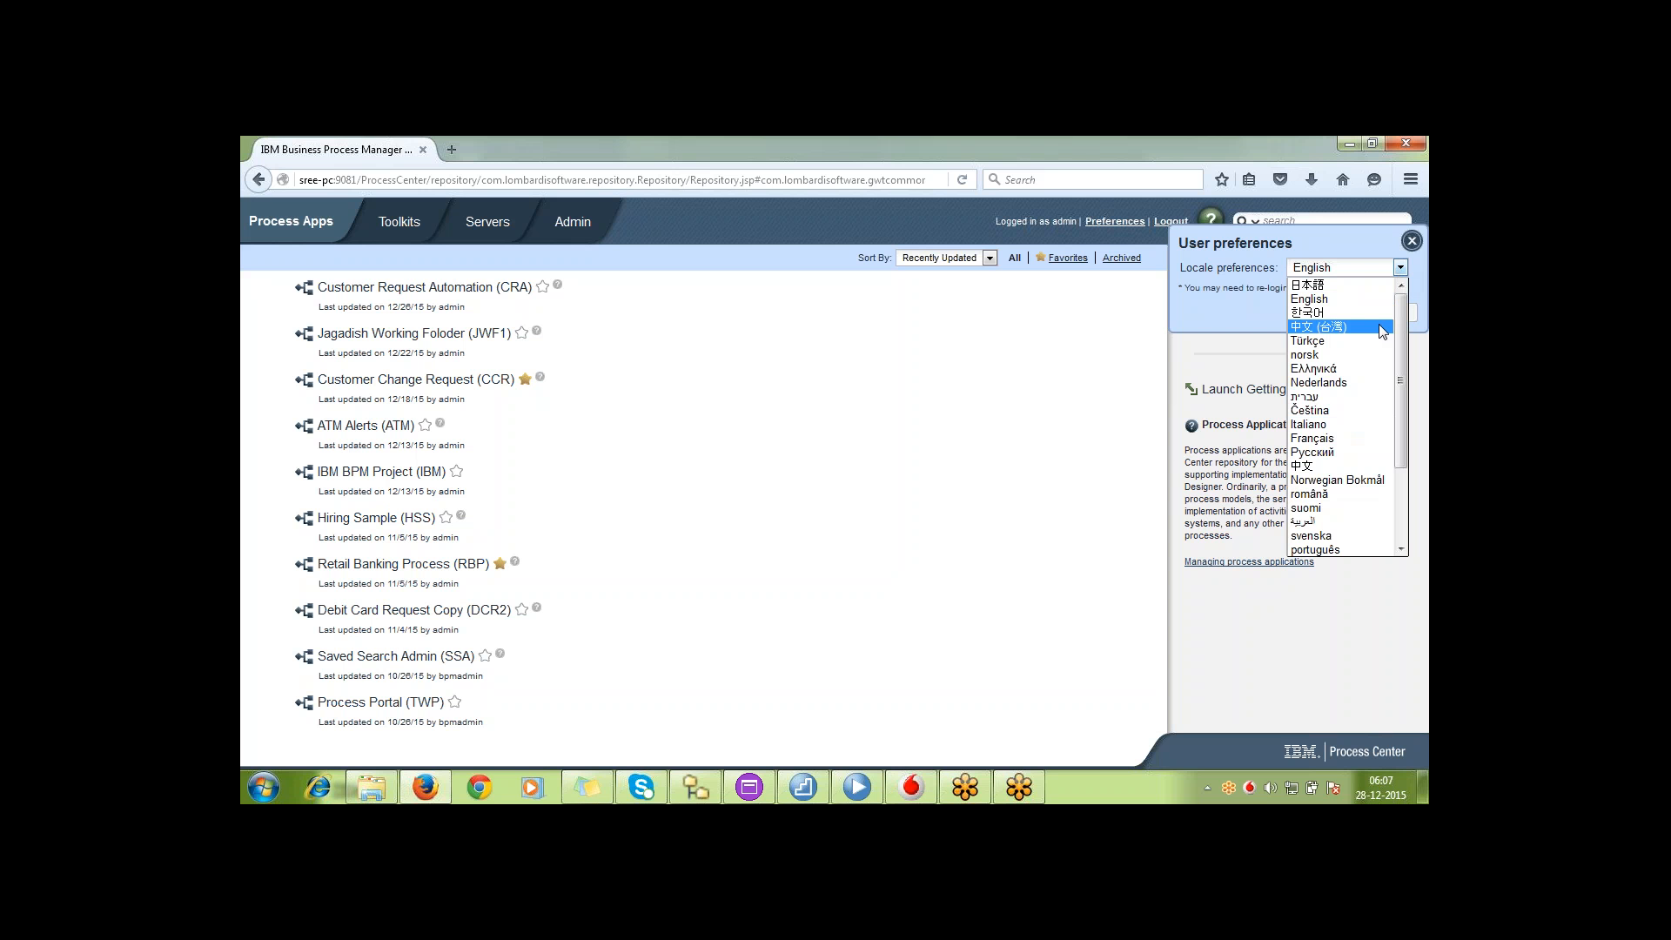
{"action": "left_click", "coordinate": [1416, 263]}
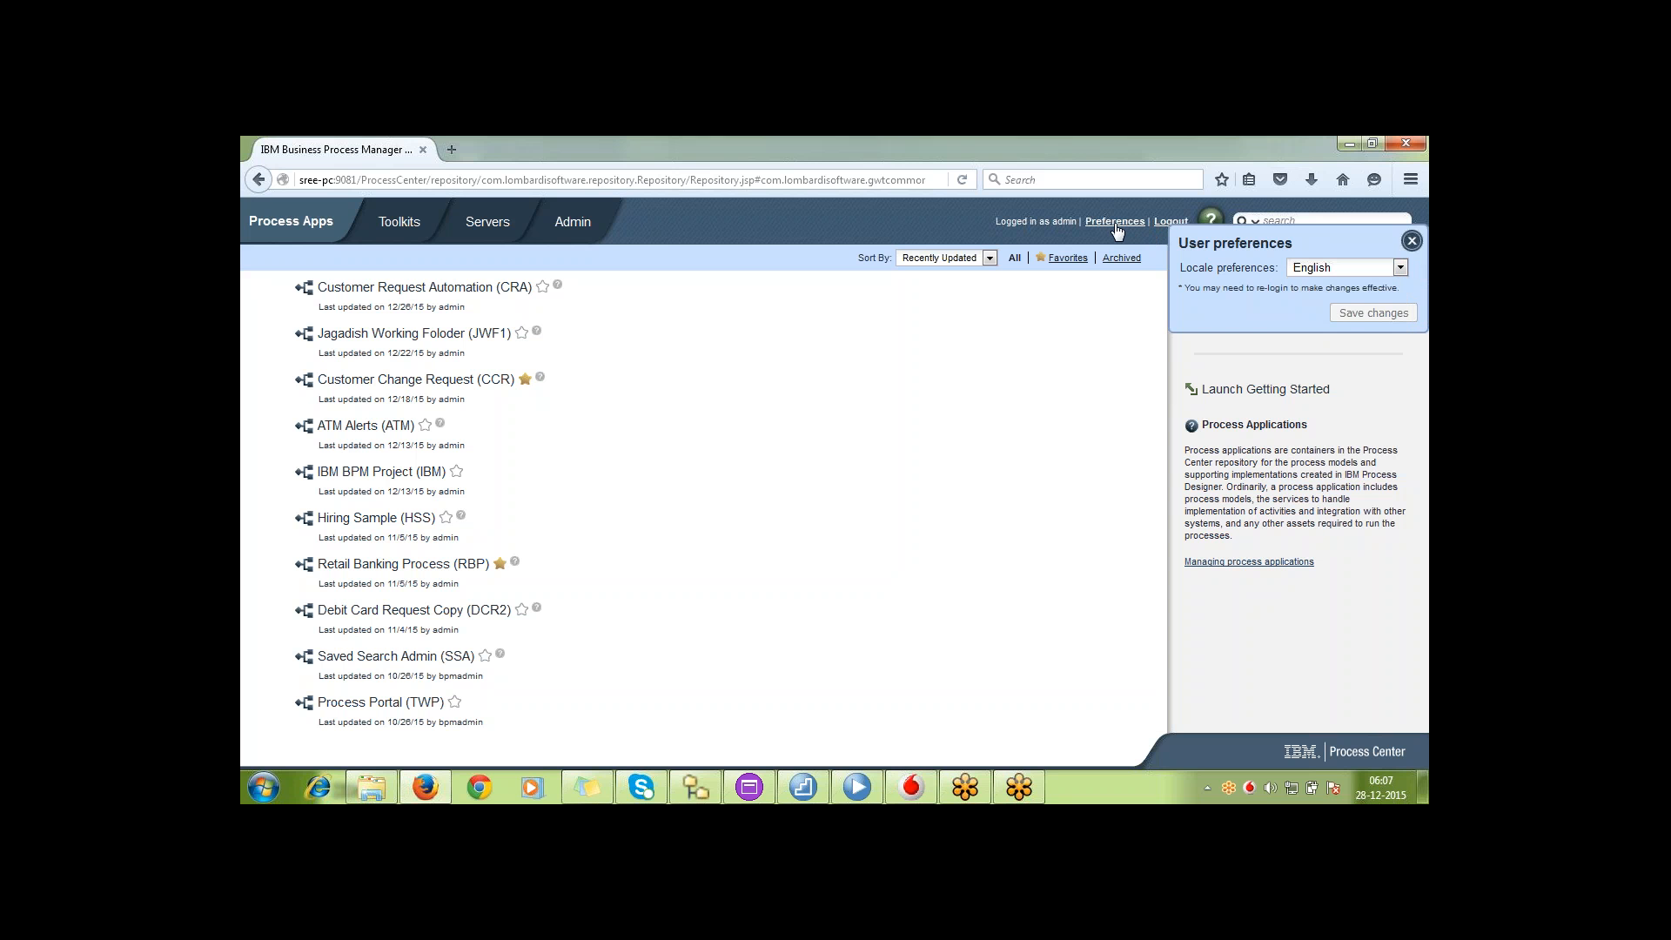
{"action": "left_click", "coordinate": [1416, 245]}
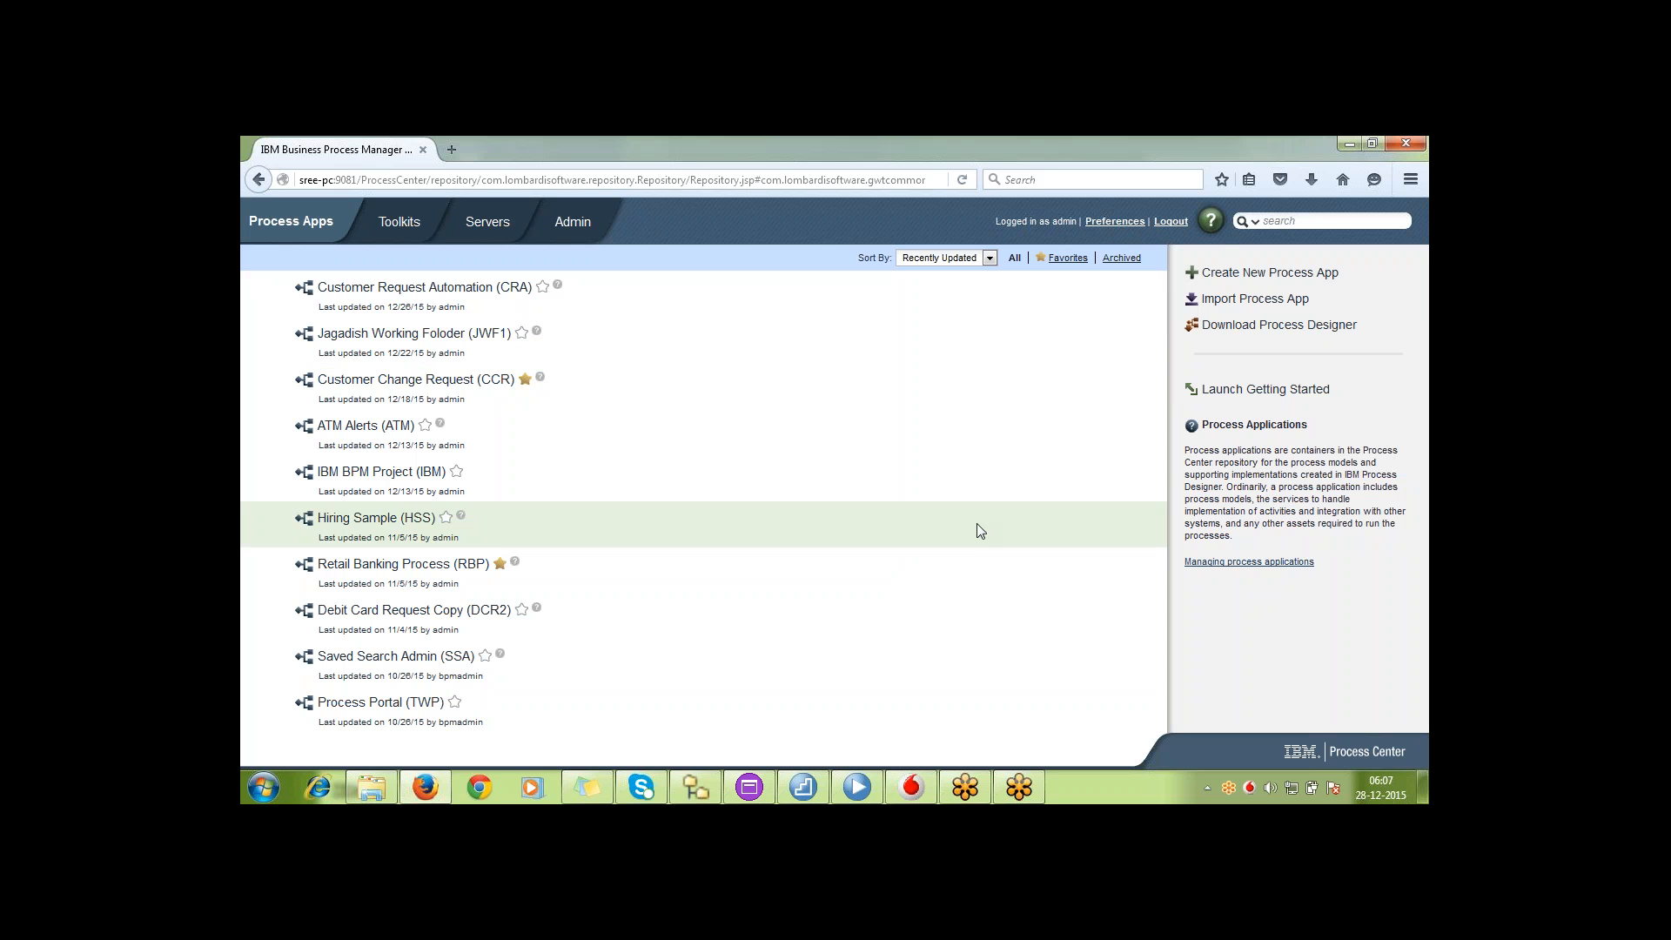
Sort the process app list by name and by acronym
{"action": "left_click", "coordinate": [990, 257]}
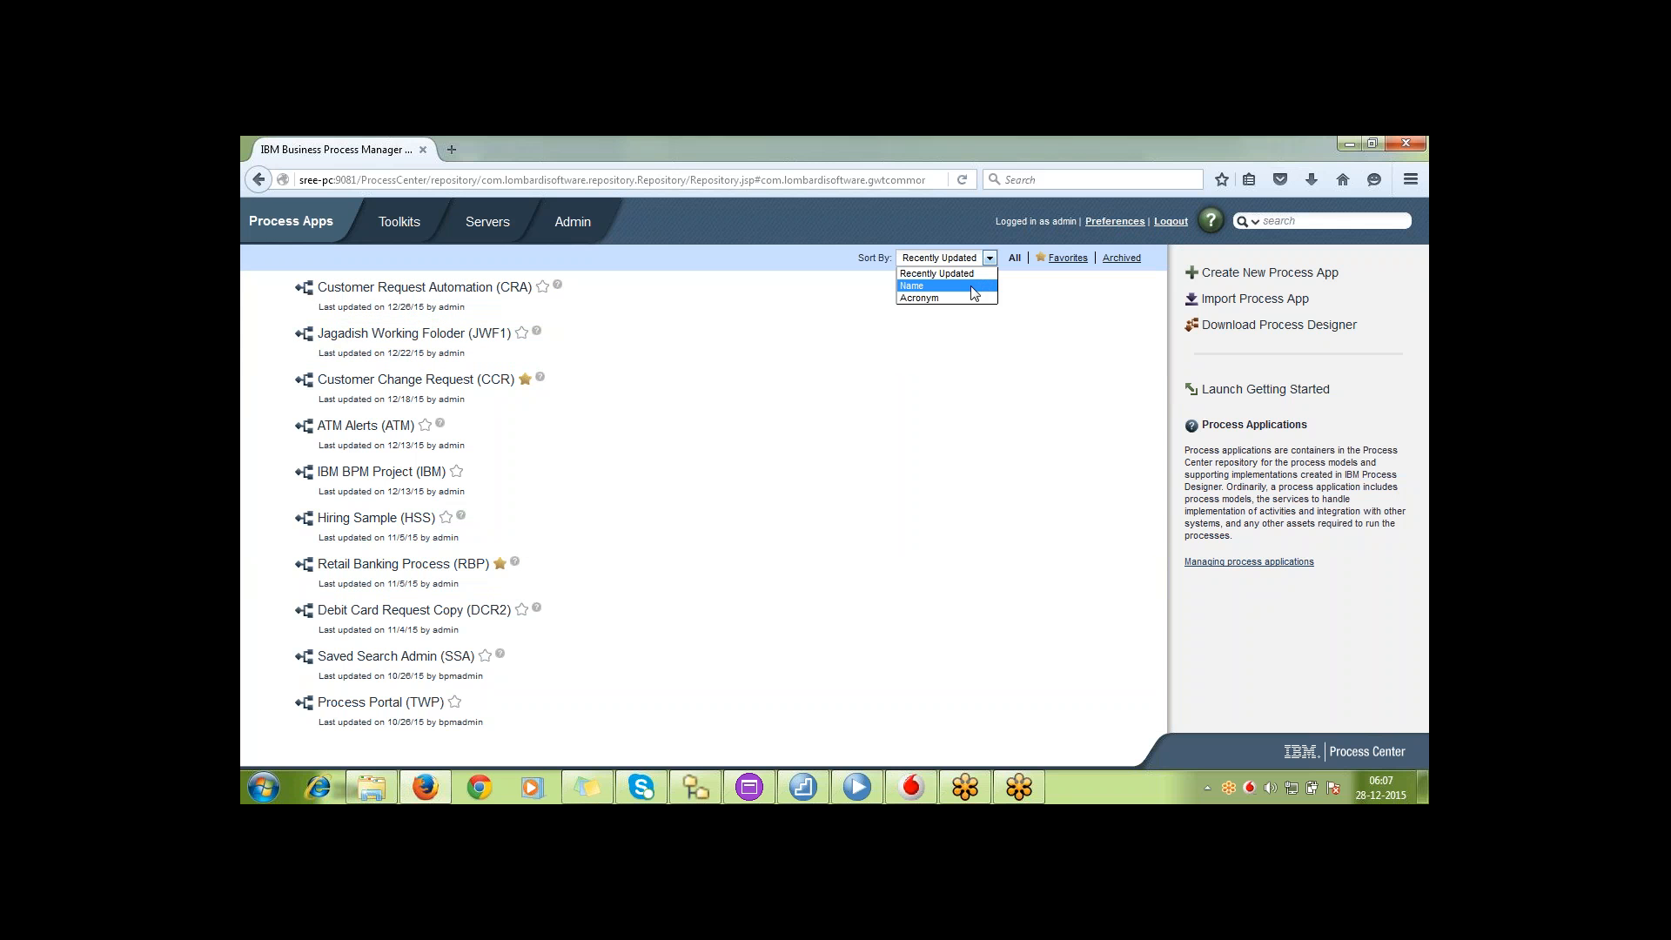
{"action": "left_click", "coordinate": [973, 286]}
{"action": "left_click", "coordinate": [990, 258]}
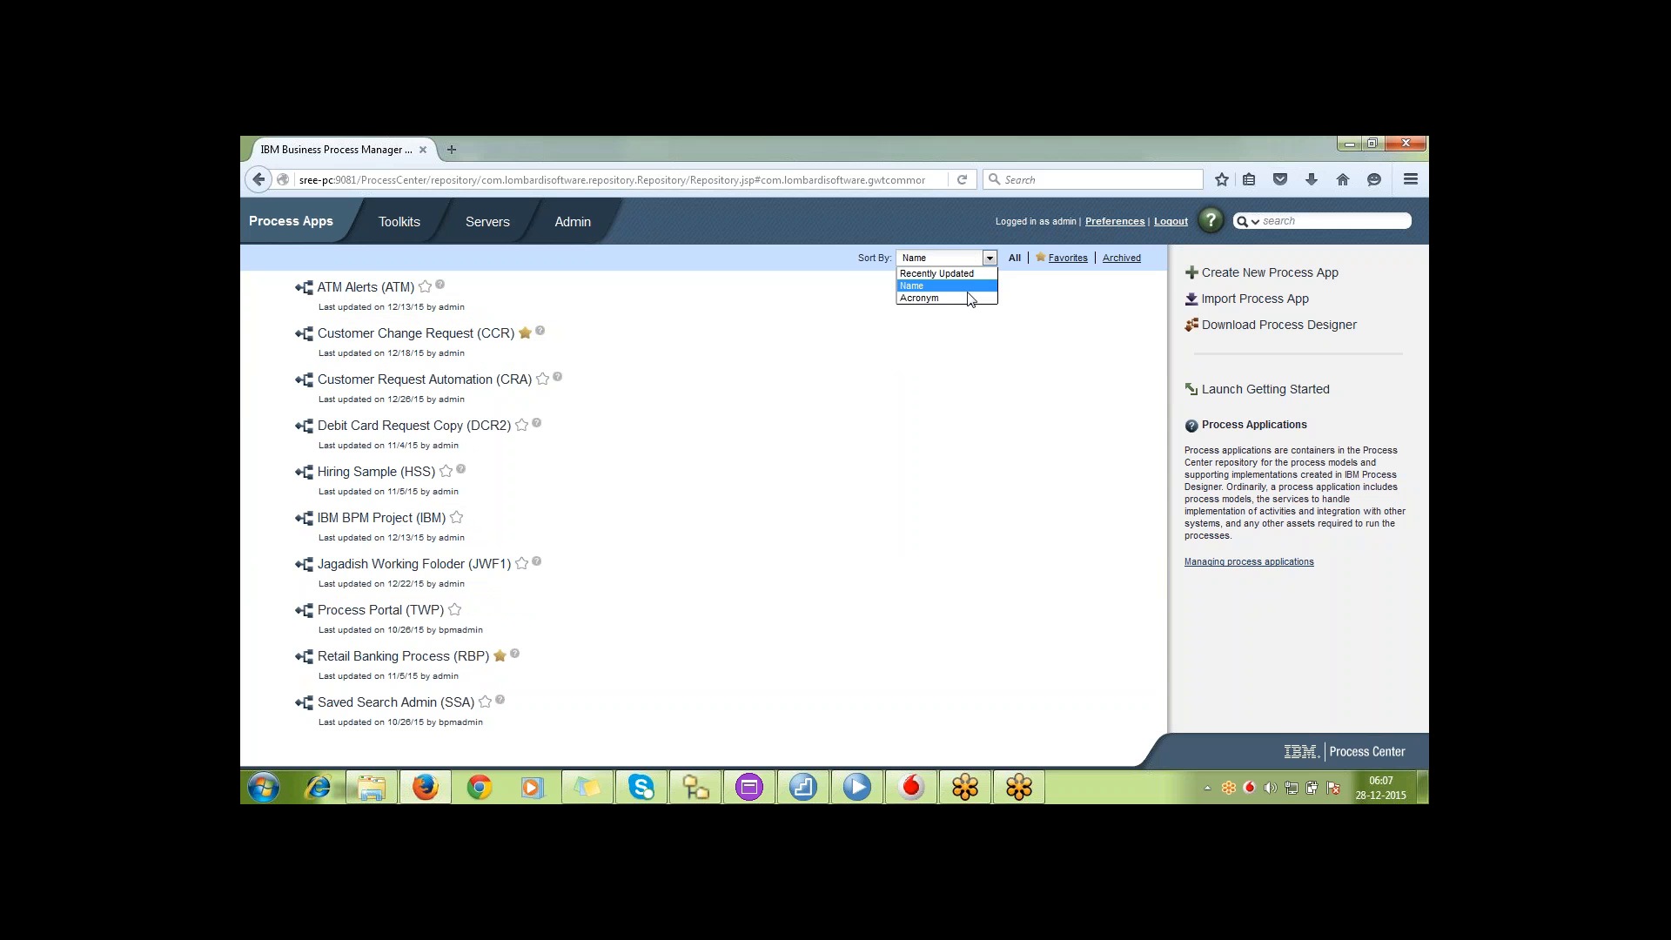
{"action": "left_click", "coordinate": [969, 295]}
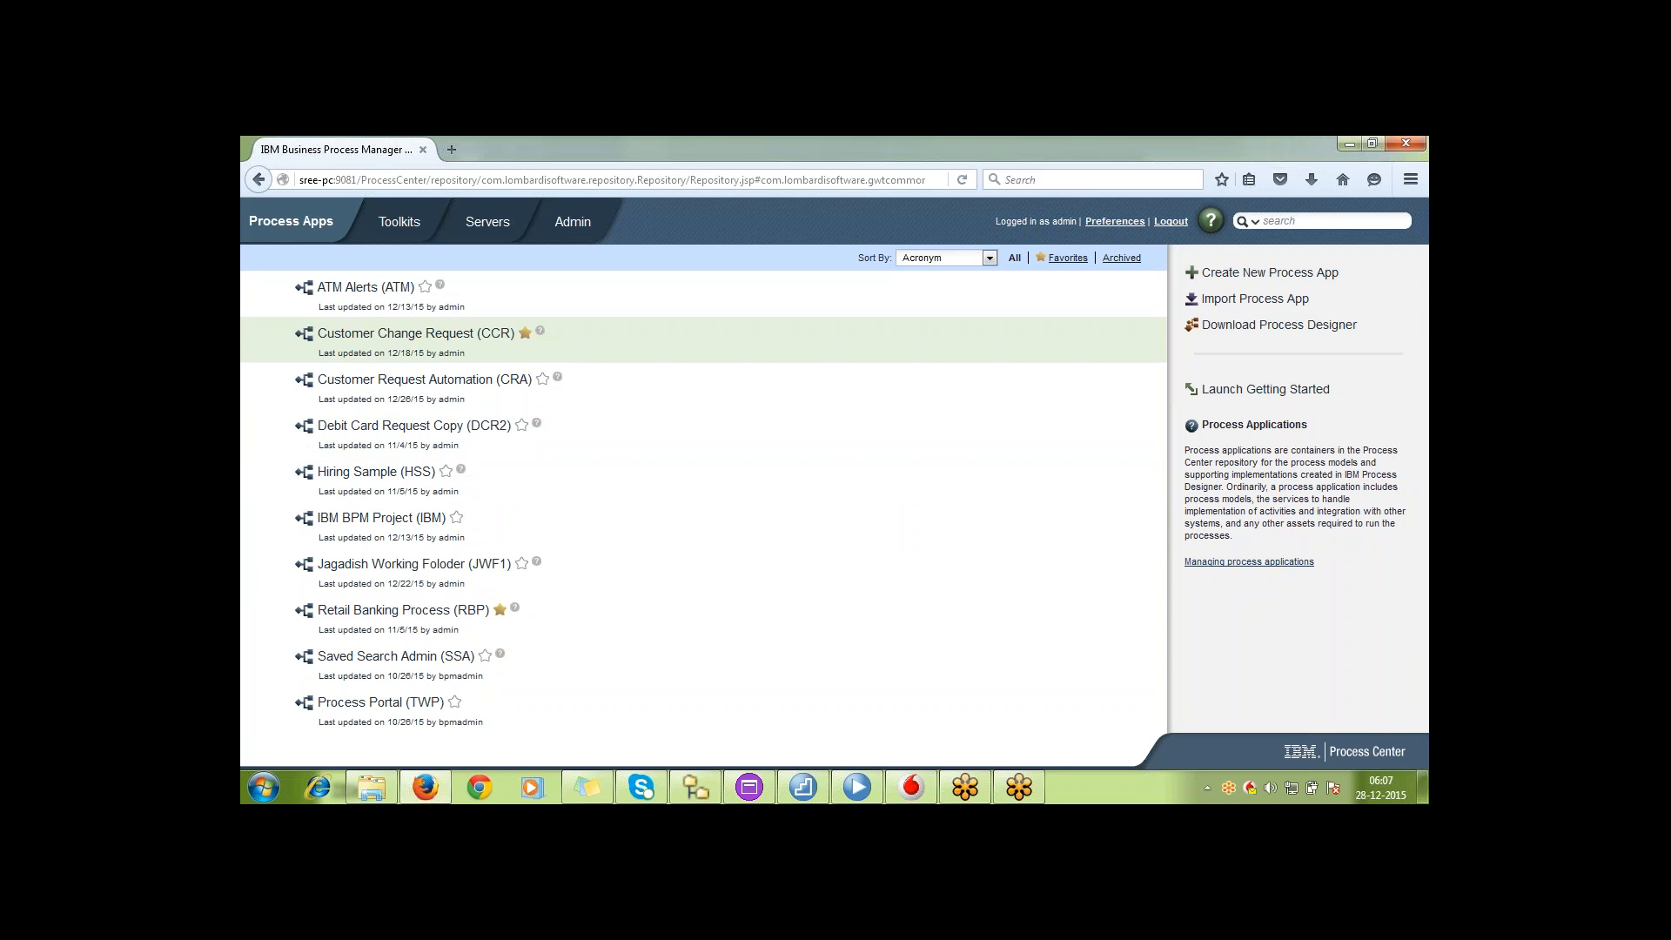
Open the ATM Alerts (ATM) process app to view its snapshots, going back to the app list once in between
{"action": "left_click", "coordinate": [365, 288]}
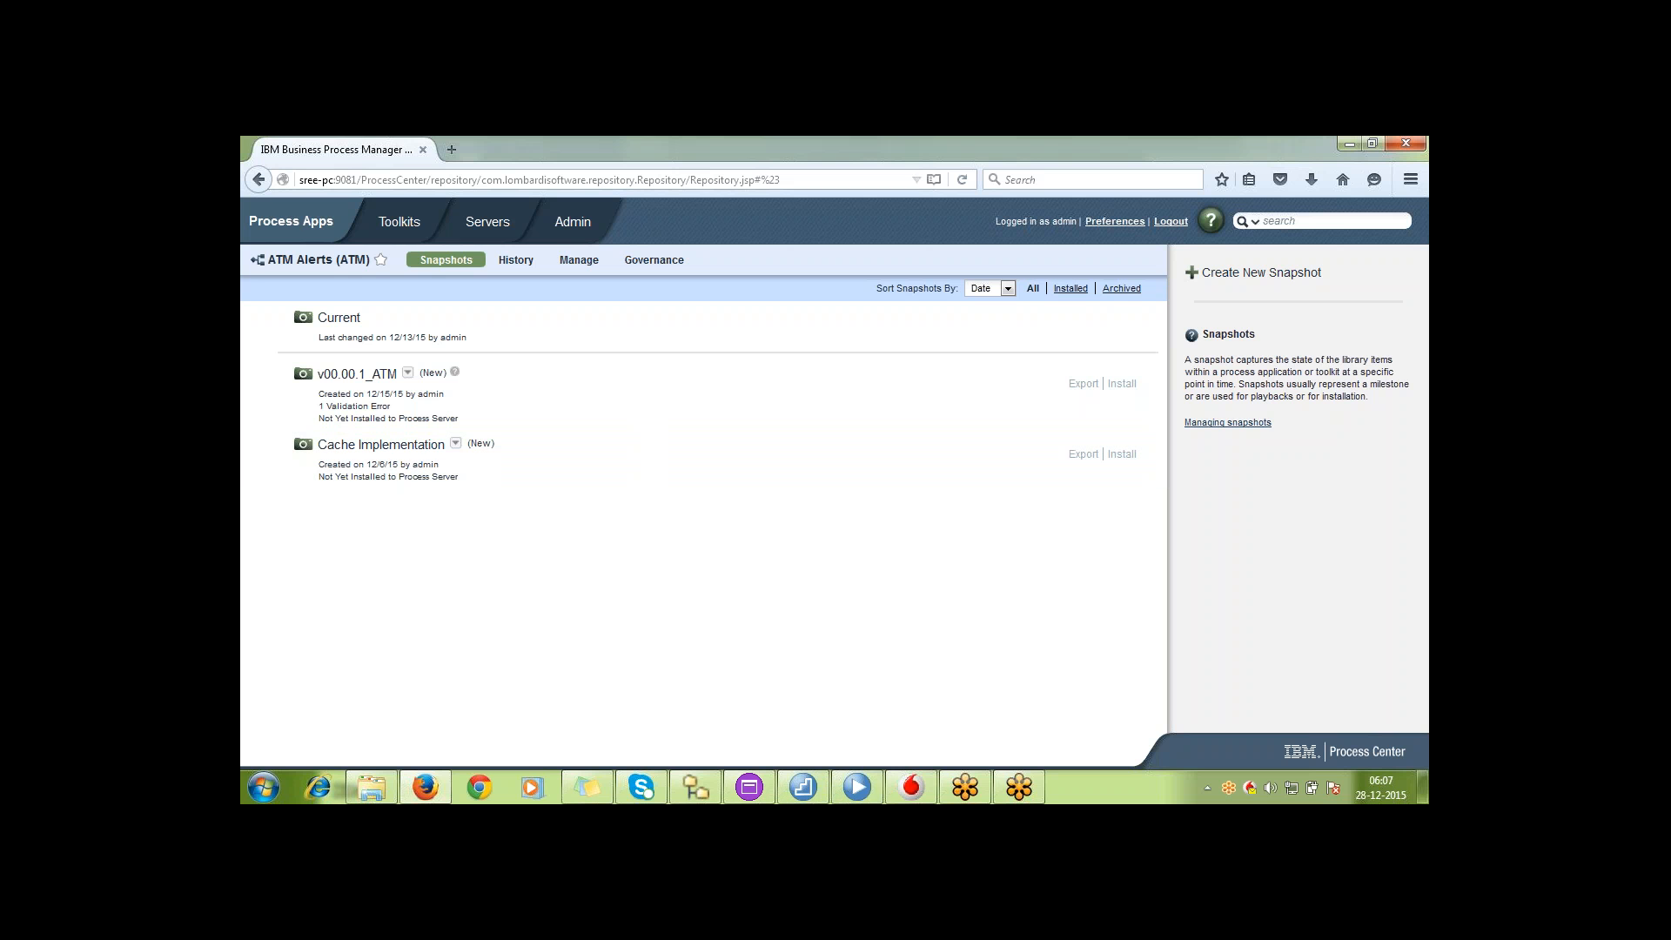
{"action": "left_click", "coordinate": [309, 225]}
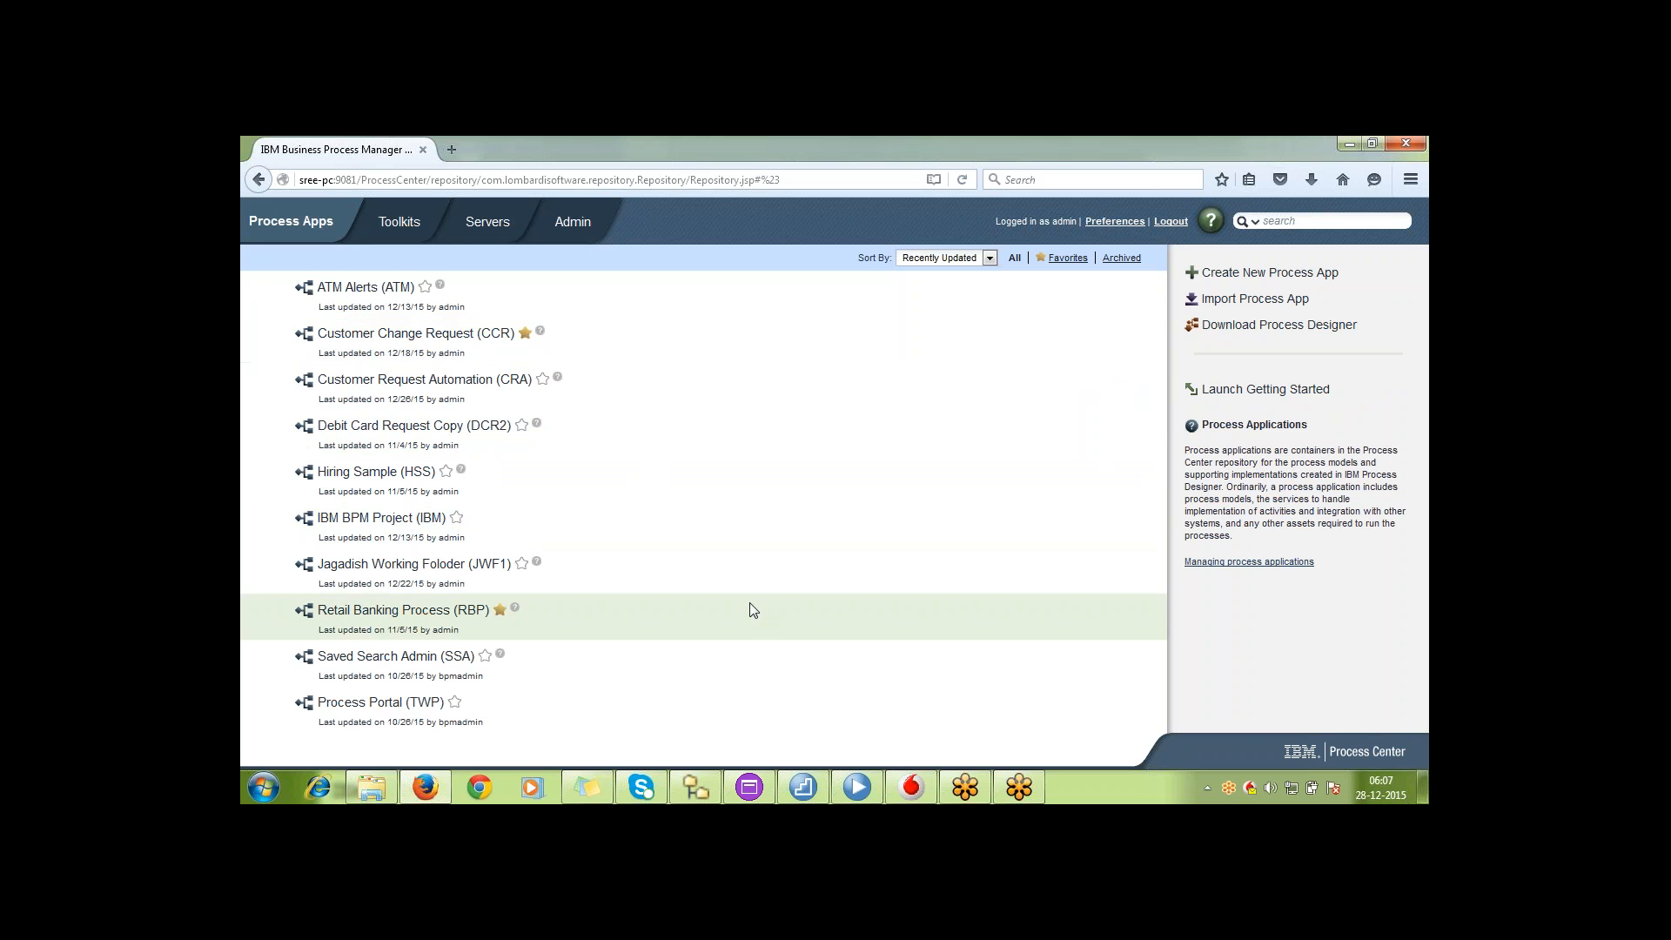
{"action": "left_click", "coordinate": [387, 289]}
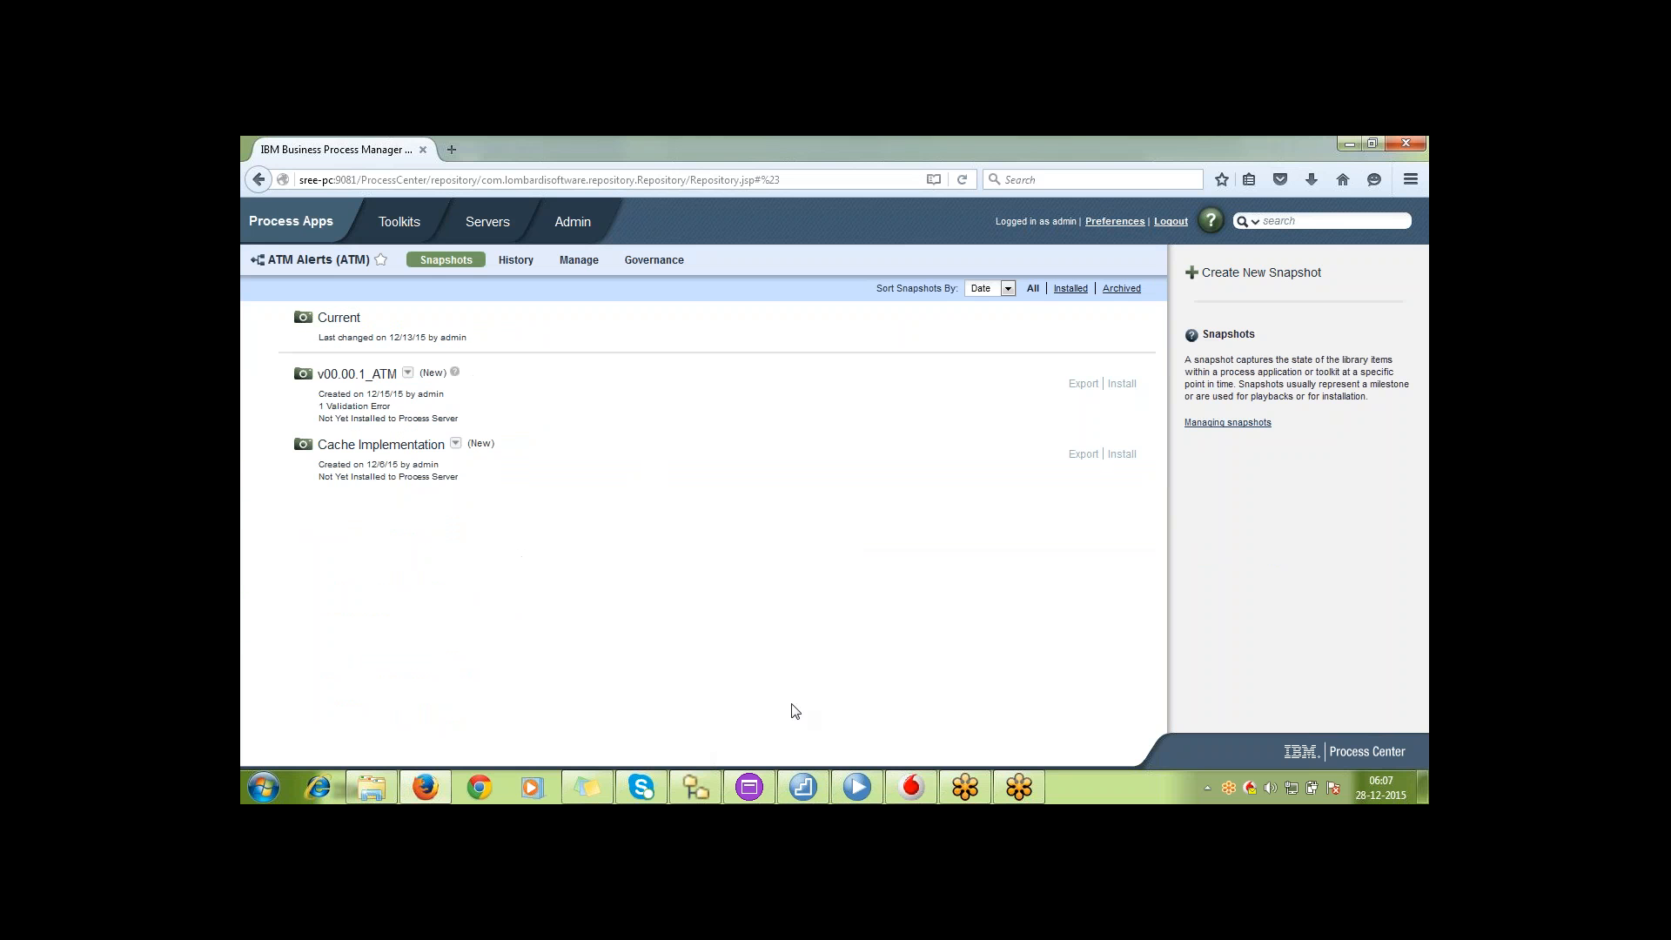
Switch to IBM Process Designer, open the ATM Alerts process app and take a snapshot of it named v00.00.02_ATM
{"action": "left_click", "coordinate": [857, 786]}
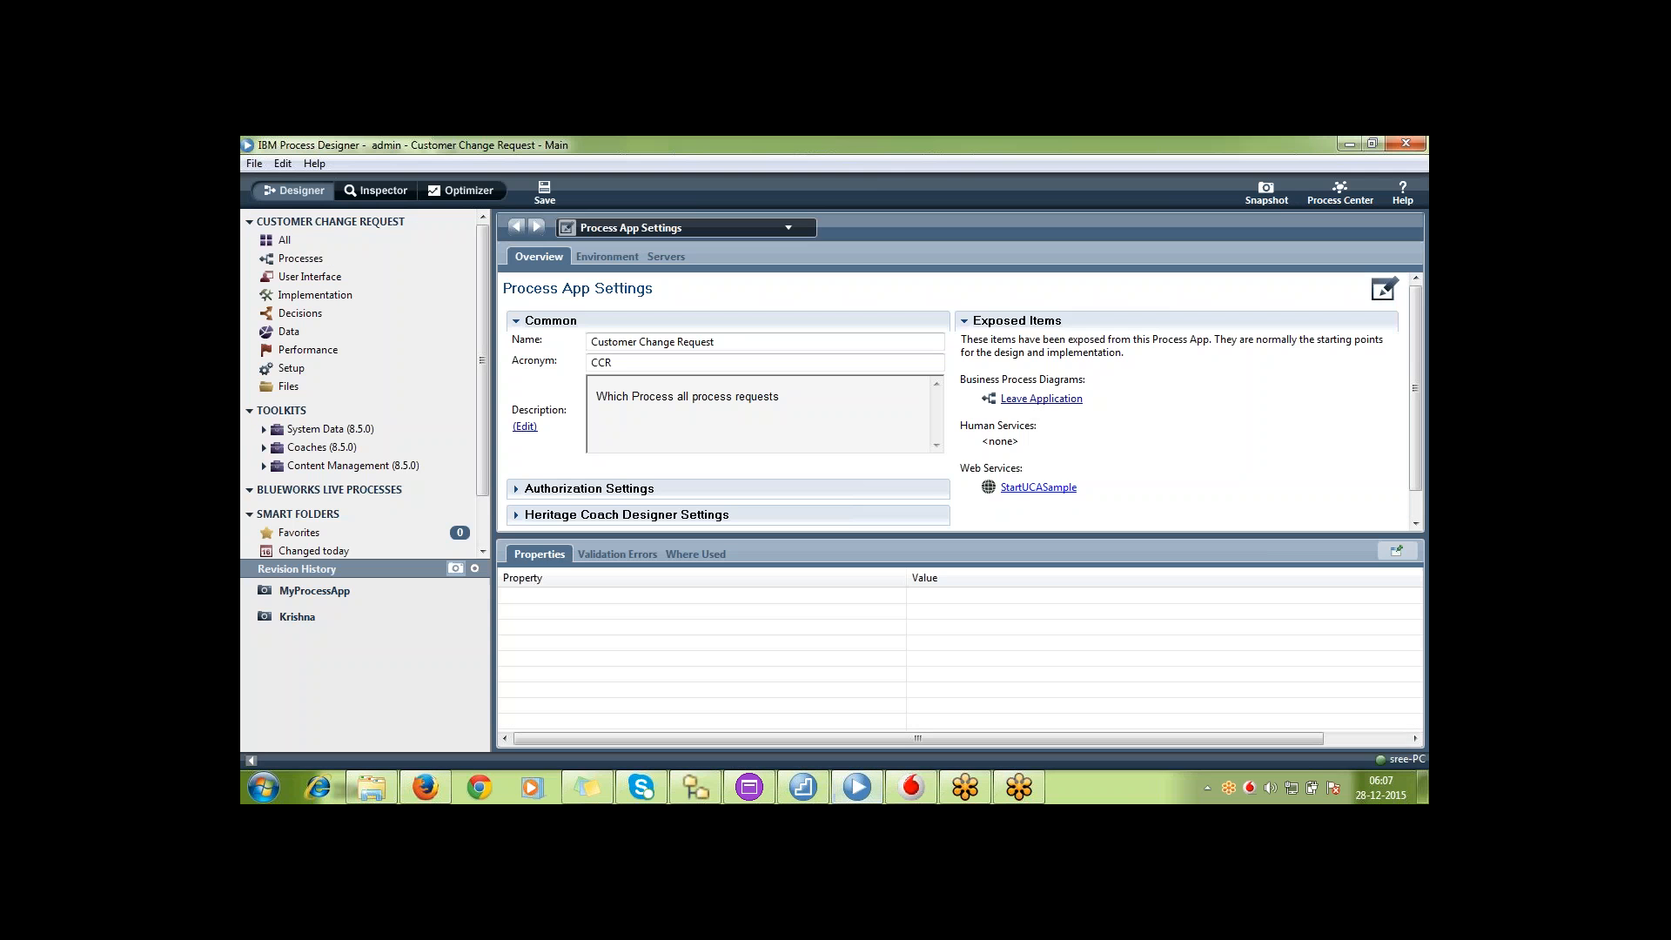
{"action": "left_click", "coordinate": [1343, 187]}
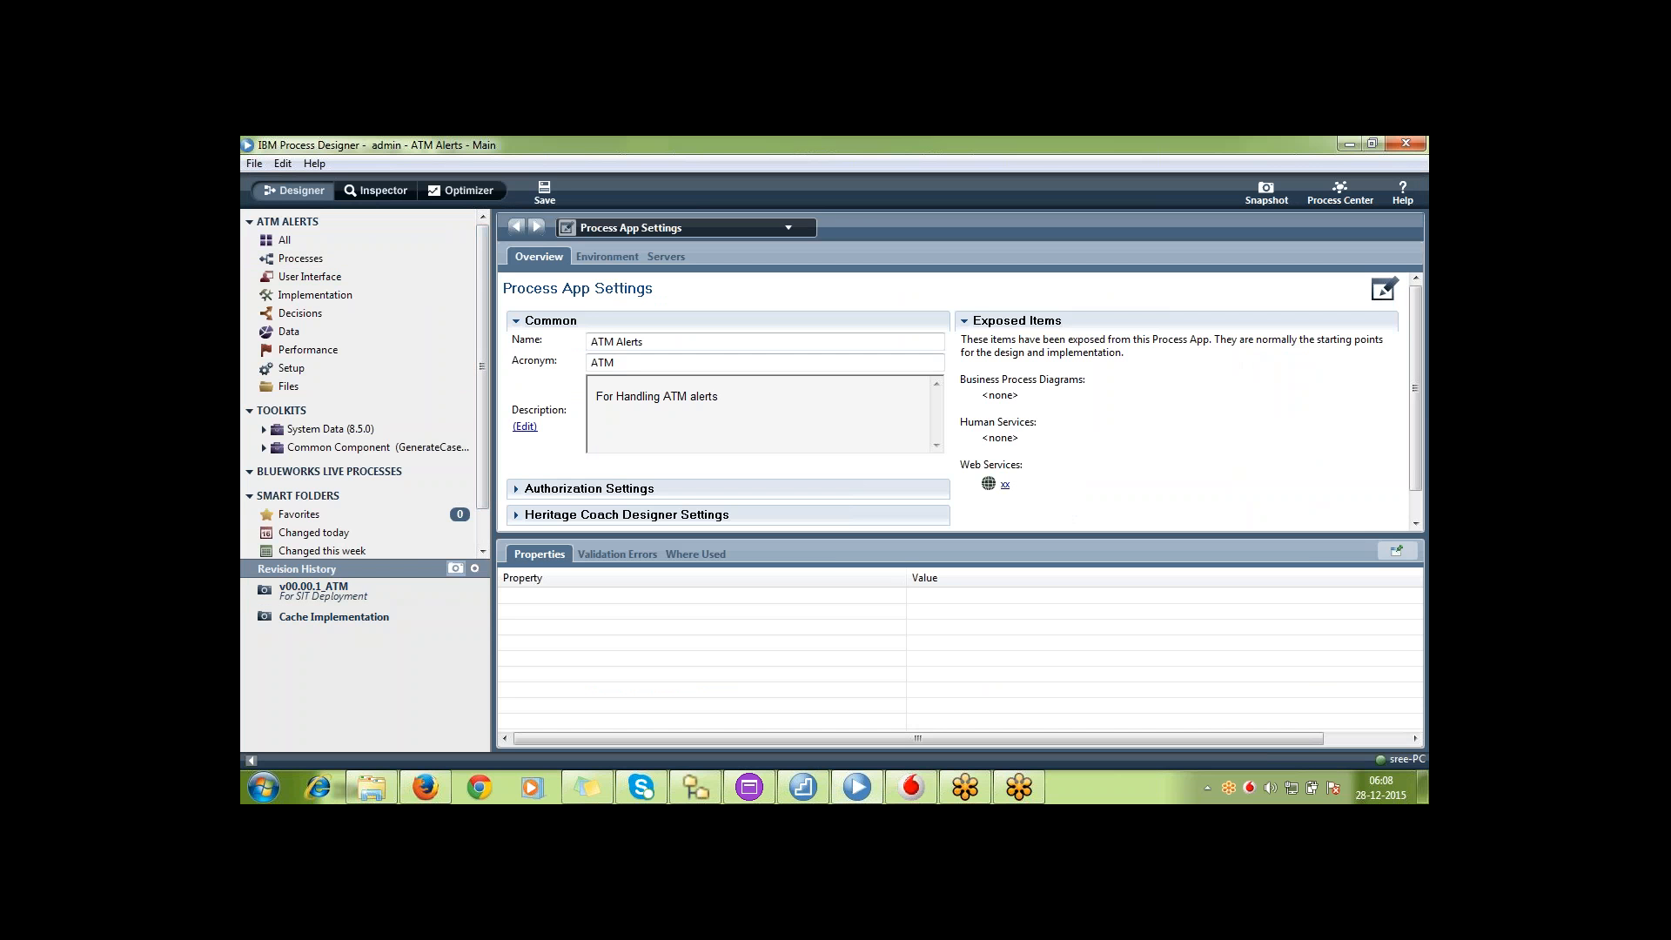
{"action": "left_click", "coordinate": [1266, 193]}
{"action": "type", "text": "v"}
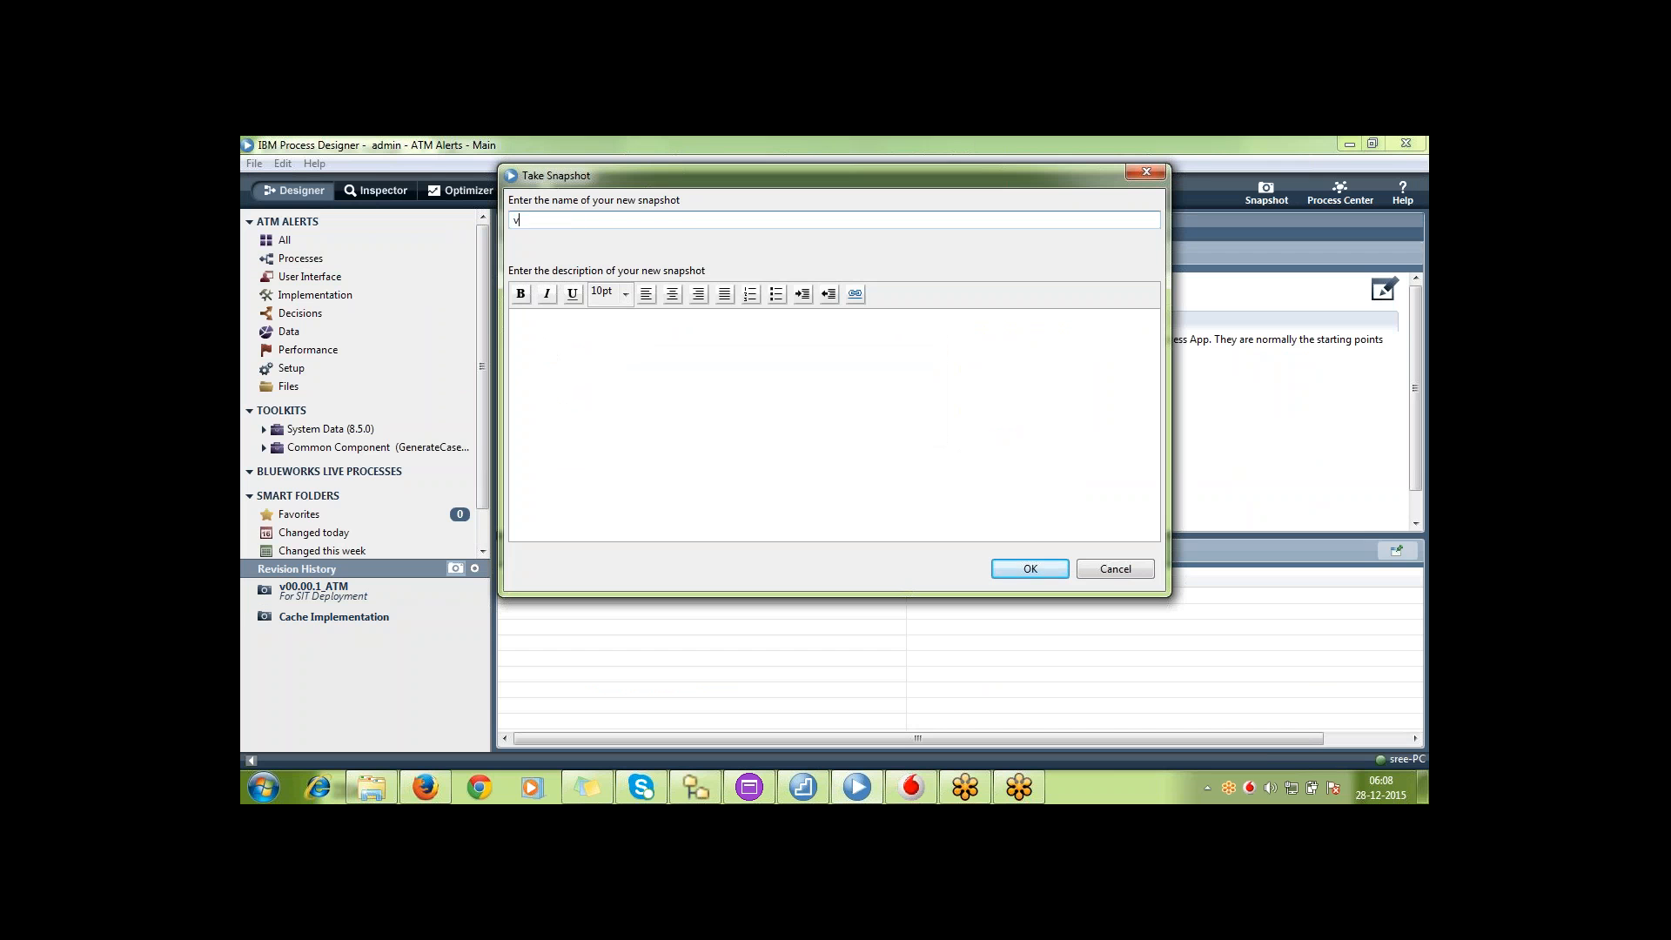
{"action": "type", "text": "00.00.02_ATM"}
{"action": "left_click", "coordinate": [1029, 569]}
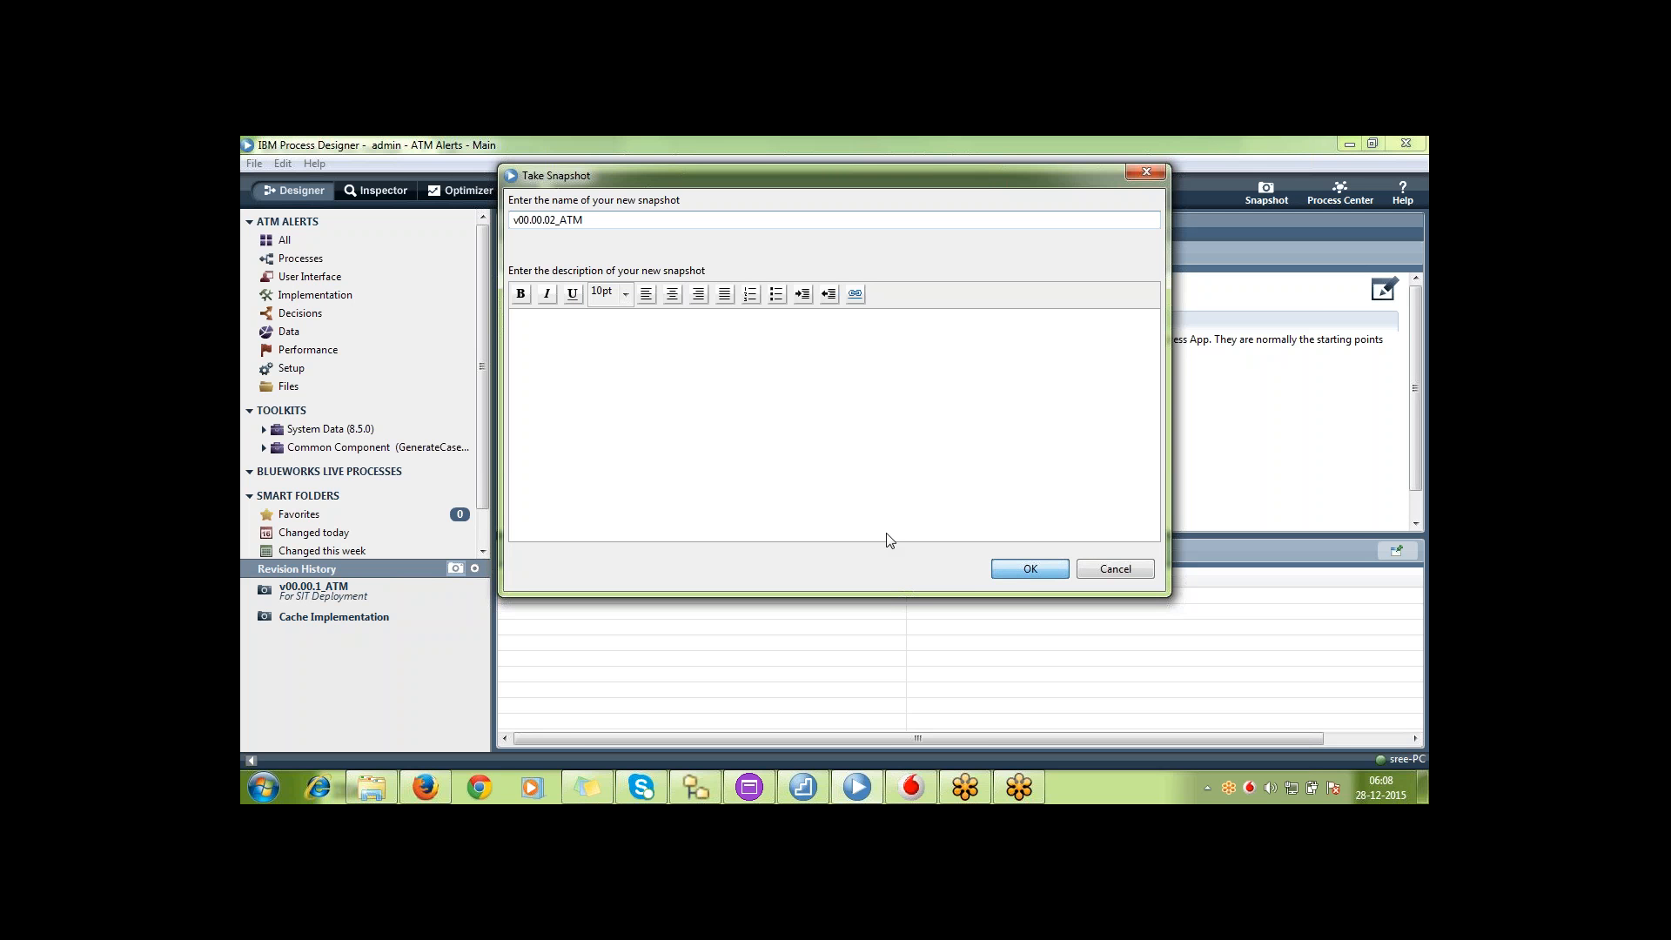
{"action": "left_click", "coordinate": [1034, 575]}
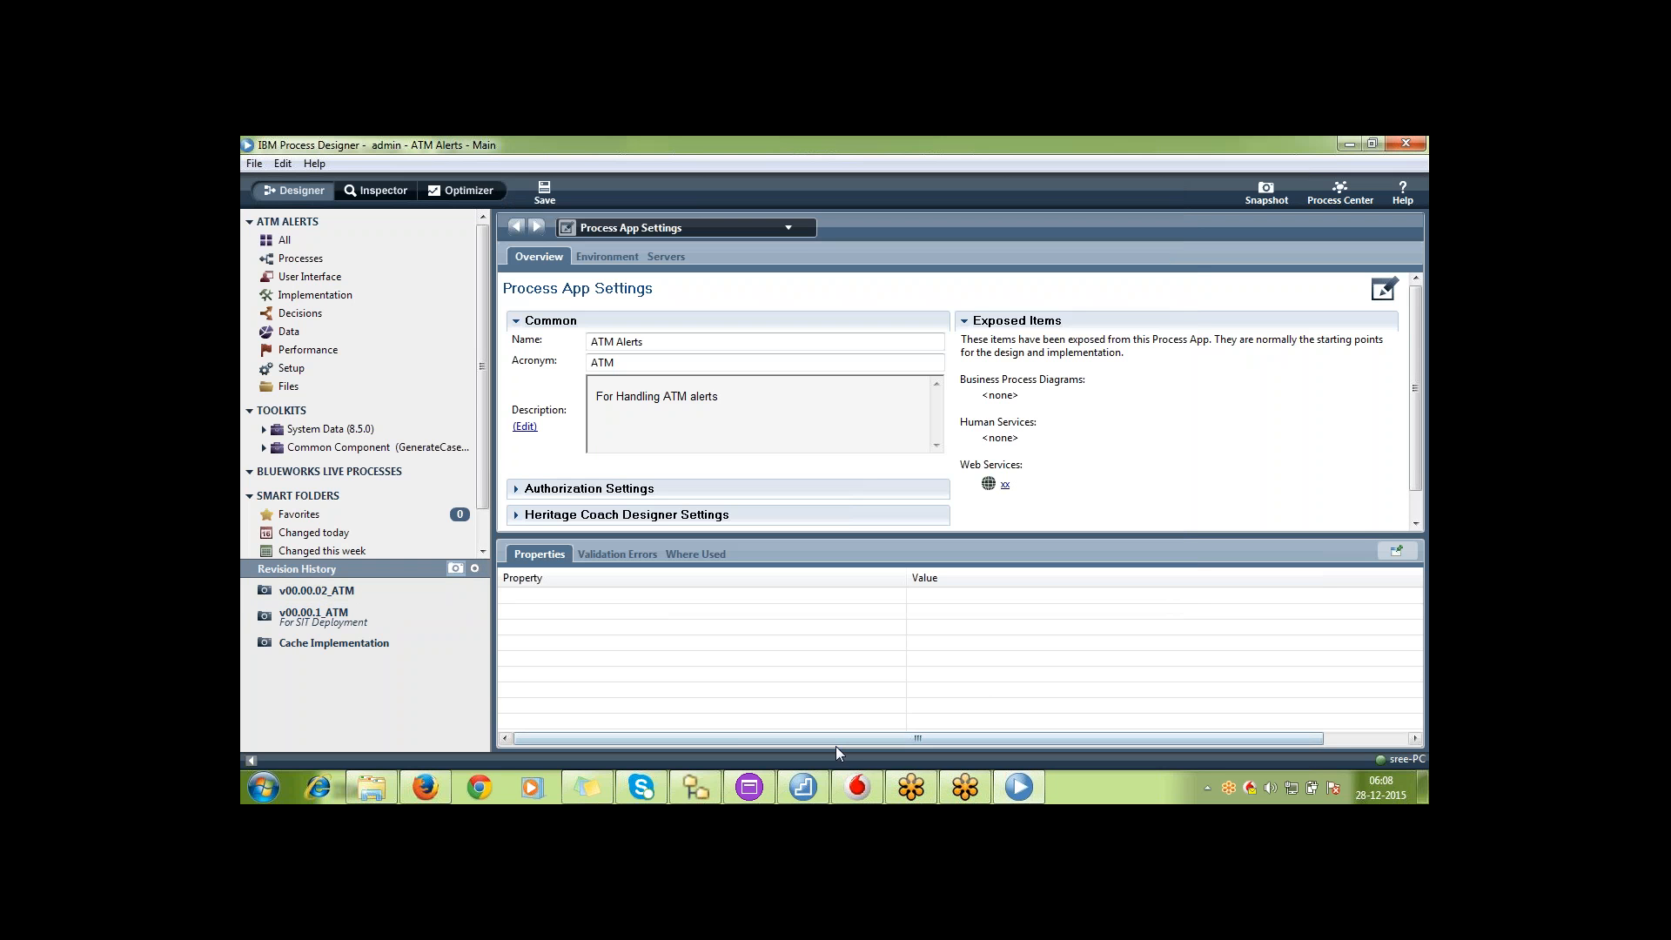
Return to Process Center in Firefox and reopen the ATM Alerts (ATM) process app to refresh its snapshot list
{"action": "left_click", "coordinate": [435, 781]}
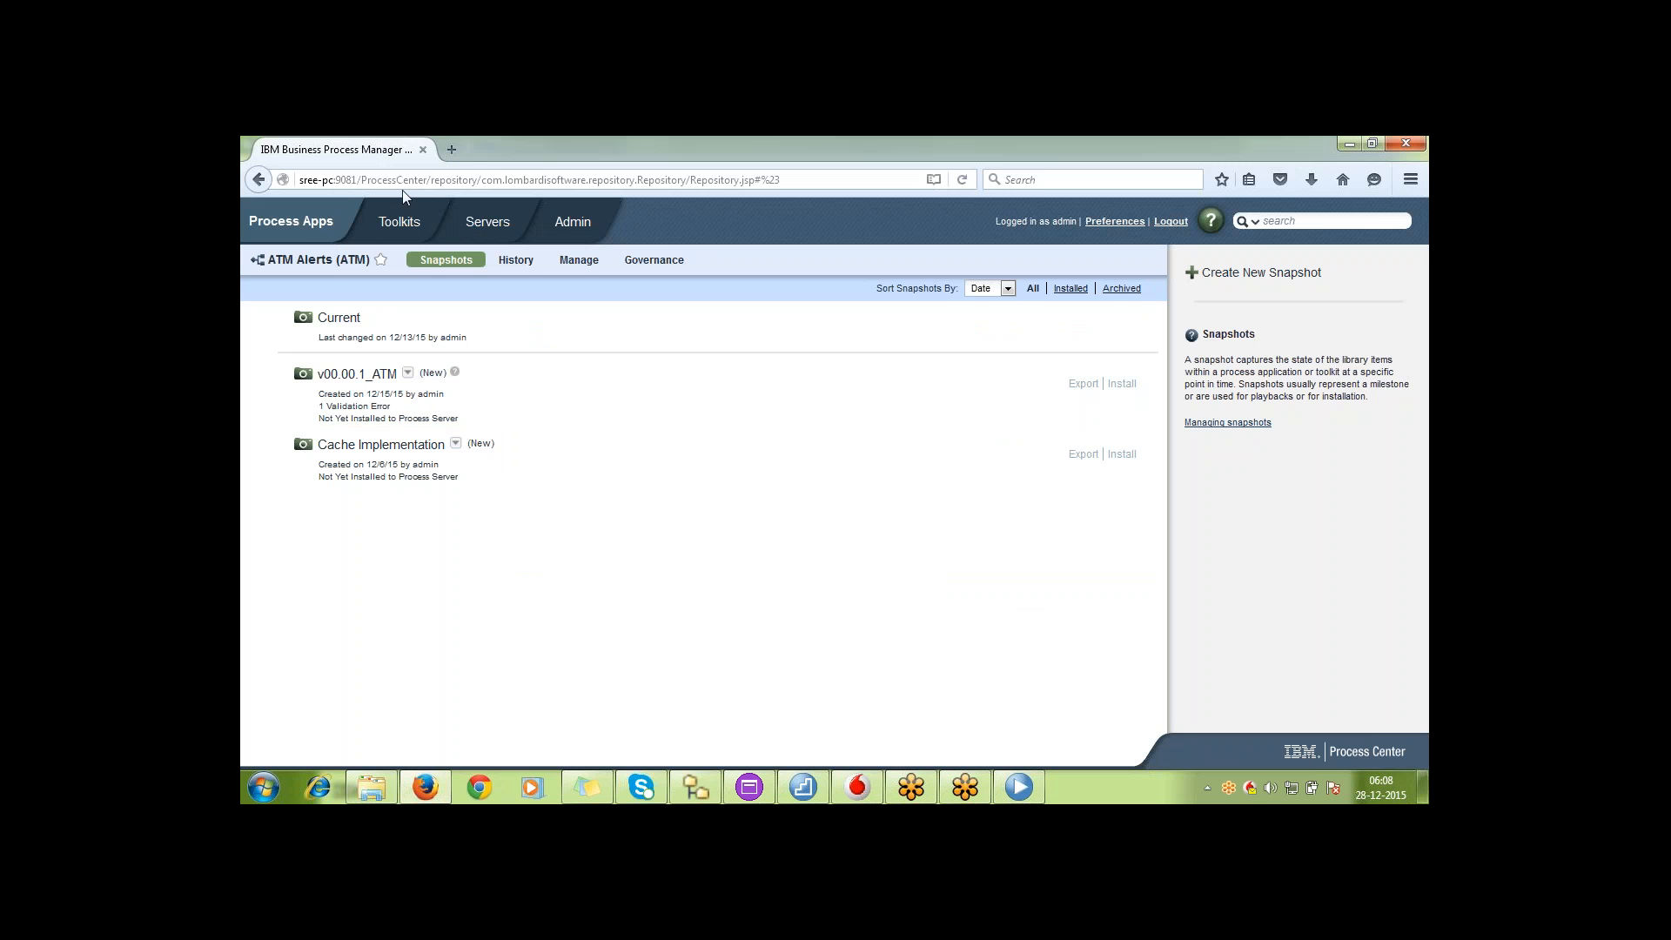
{"action": "double_click", "coordinate": [293, 228]}
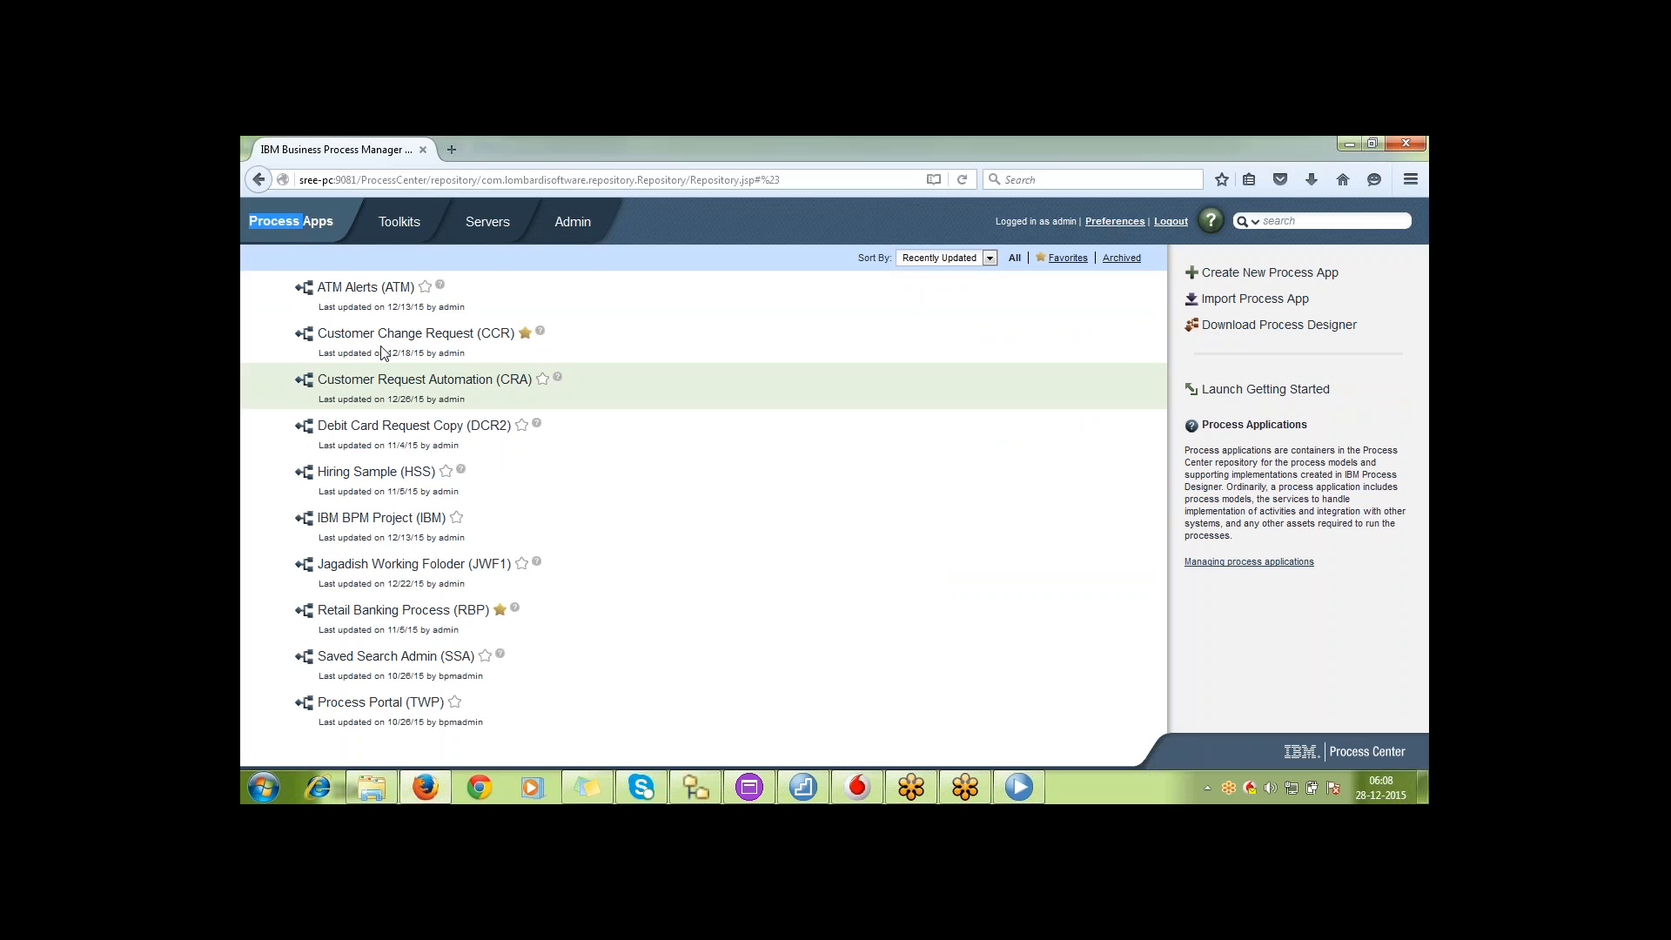
{"action": "left_click", "coordinate": [366, 287]}
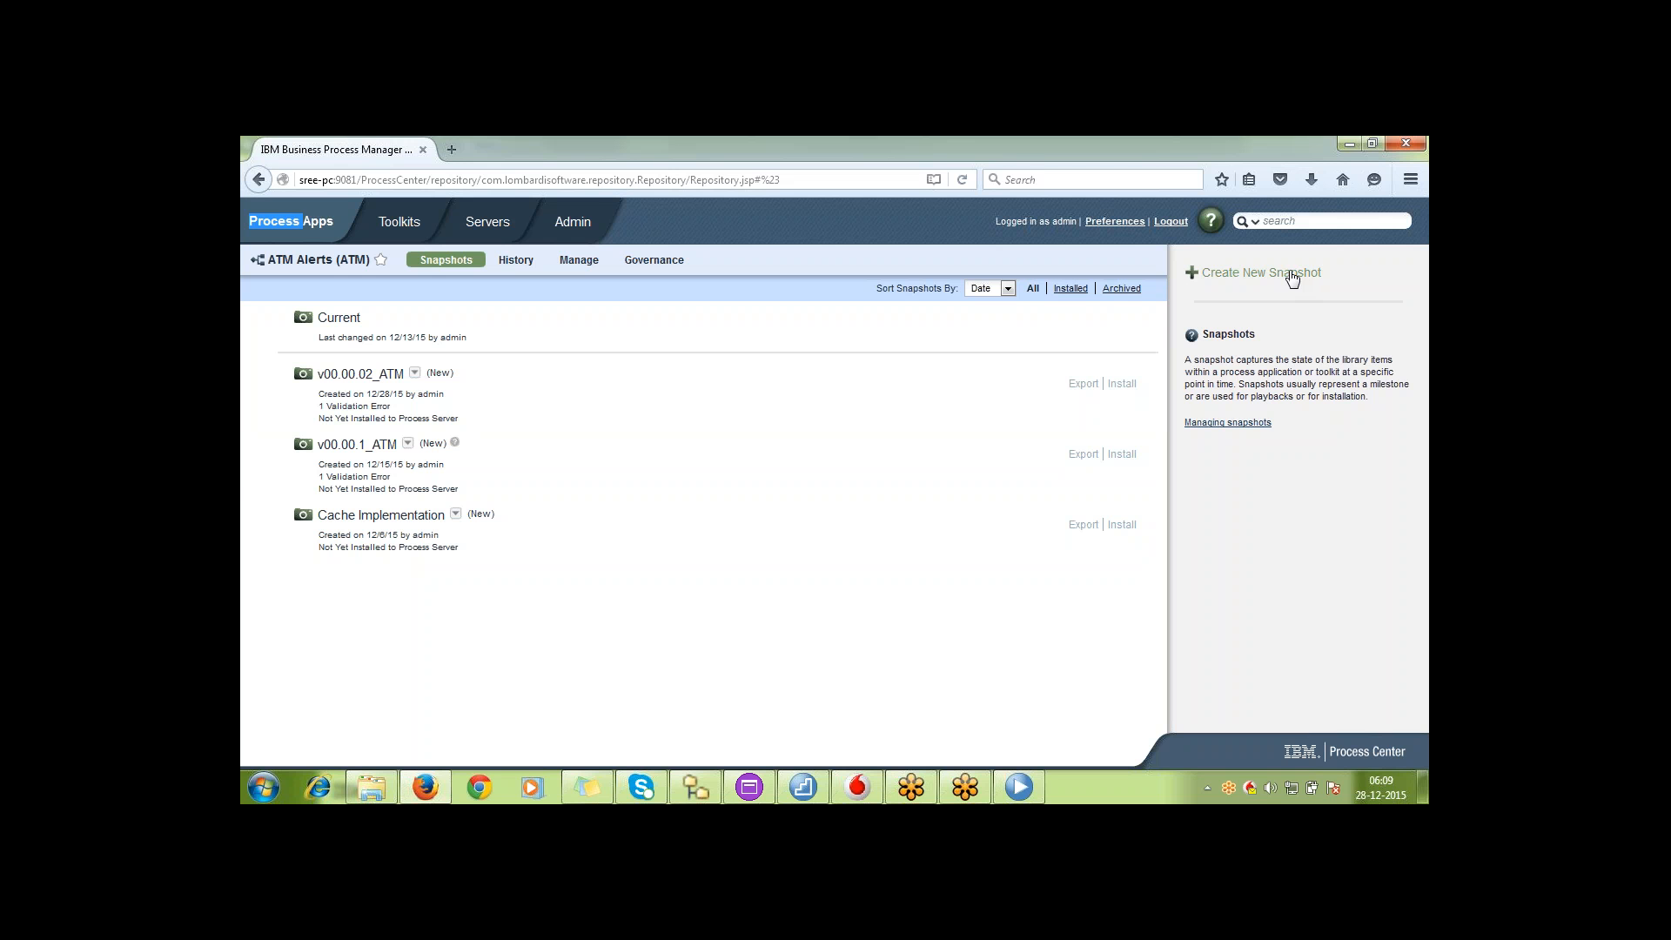
Create another ATM Alerts snapshot directly in Process Center, named v00.00.03_ATM
{"action": "left_click", "coordinate": [1021, 788]}
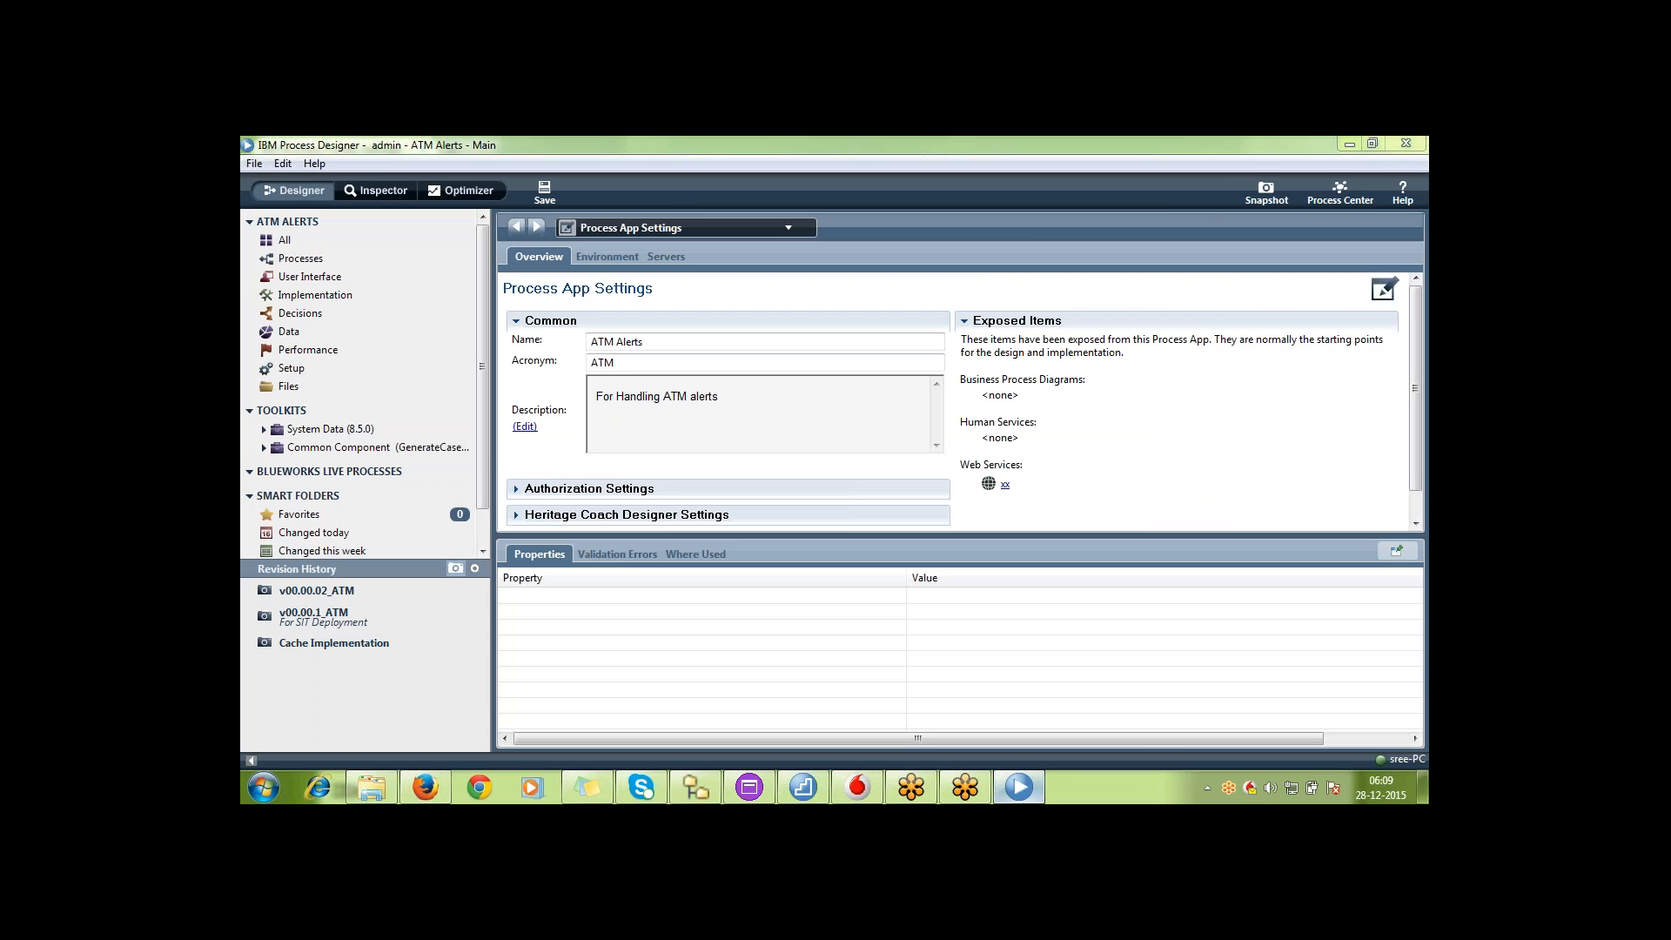
{"action": "key", "text": "alt+Tab"}
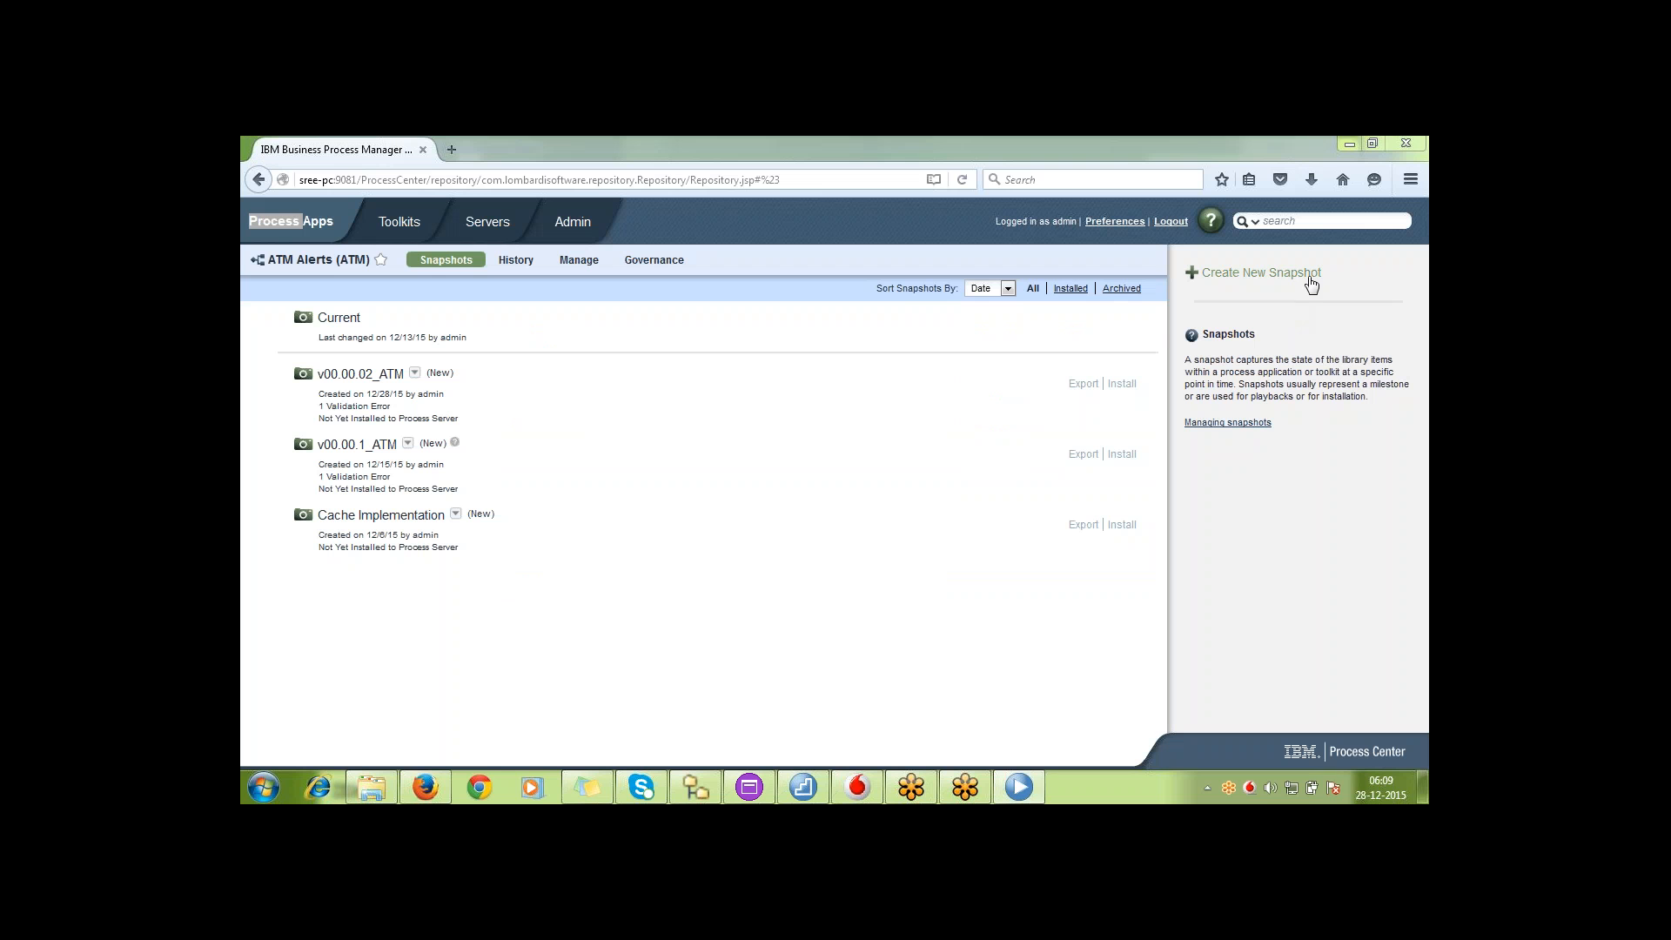
{"action": "left_click", "coordinate": [1311, 285]}
{"action": "type", "text": "v"}
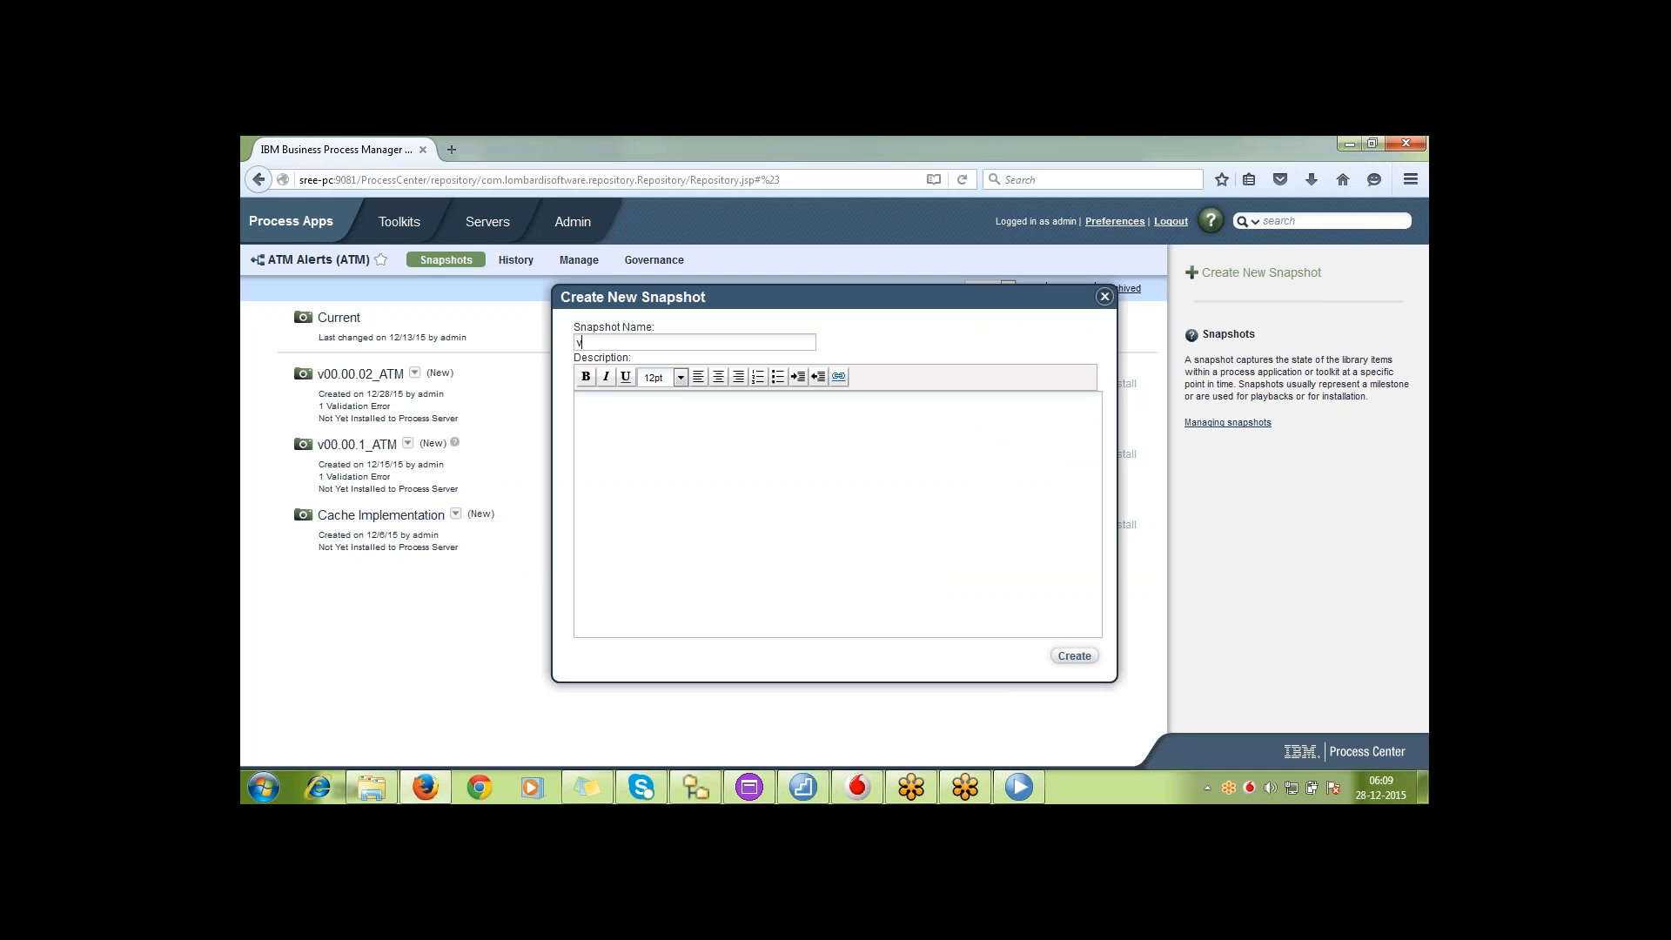
{"action": "type", "text": "00.00.3"}
{"action": "key", "text": "BackSpace"}
{"action": "type", "text": "03_ATM"}
{"action": "left_click", "coordinate": [1072, 657]}
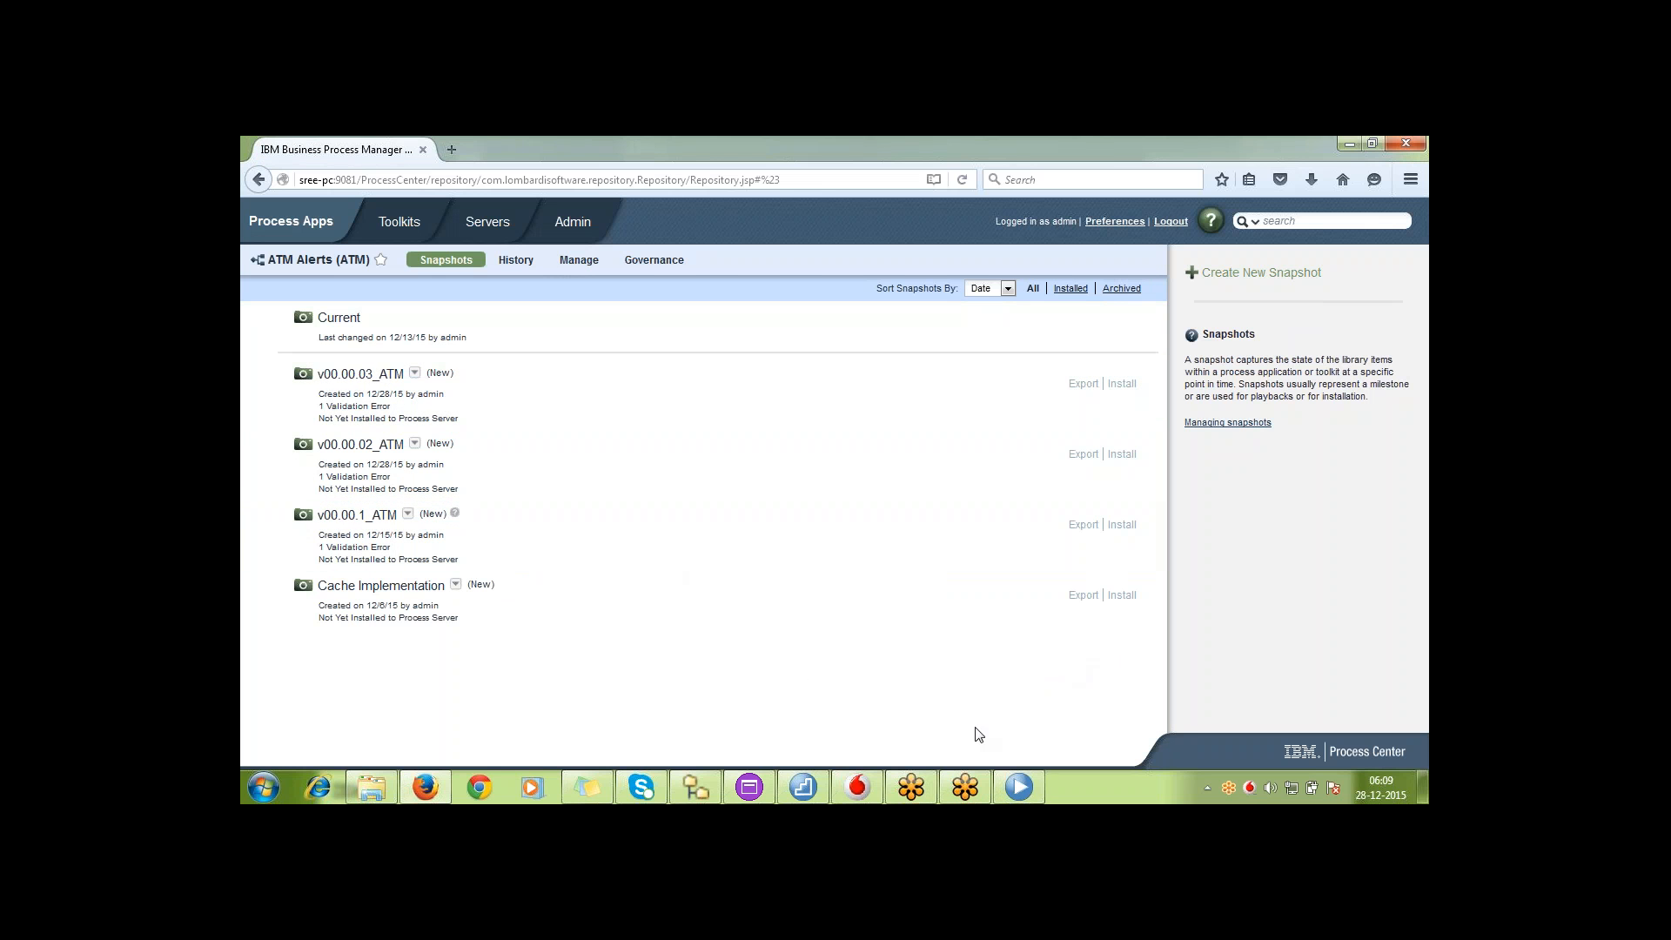
View all library items of ATM Alerts in Process Designer, and return to Process Center to view the actions available for snapshot v00.00.03_ATM
{"action": "left_click", "coordinate": [1019, 788]}
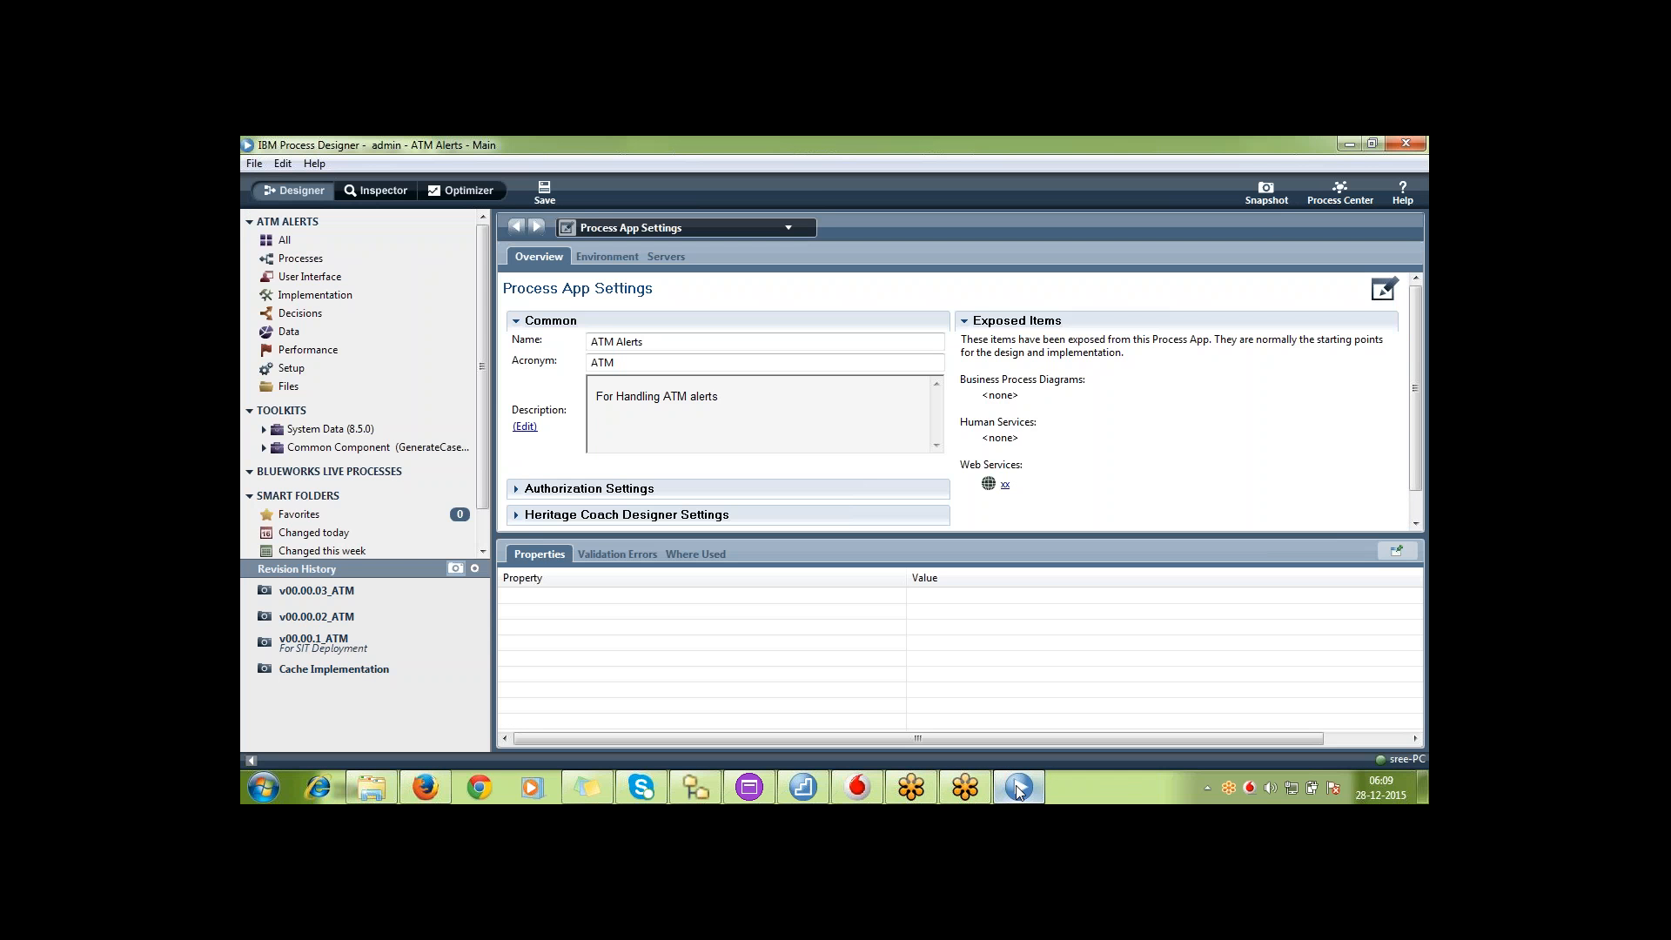
{"action": "left_click", "coordinate": [393, 247]}
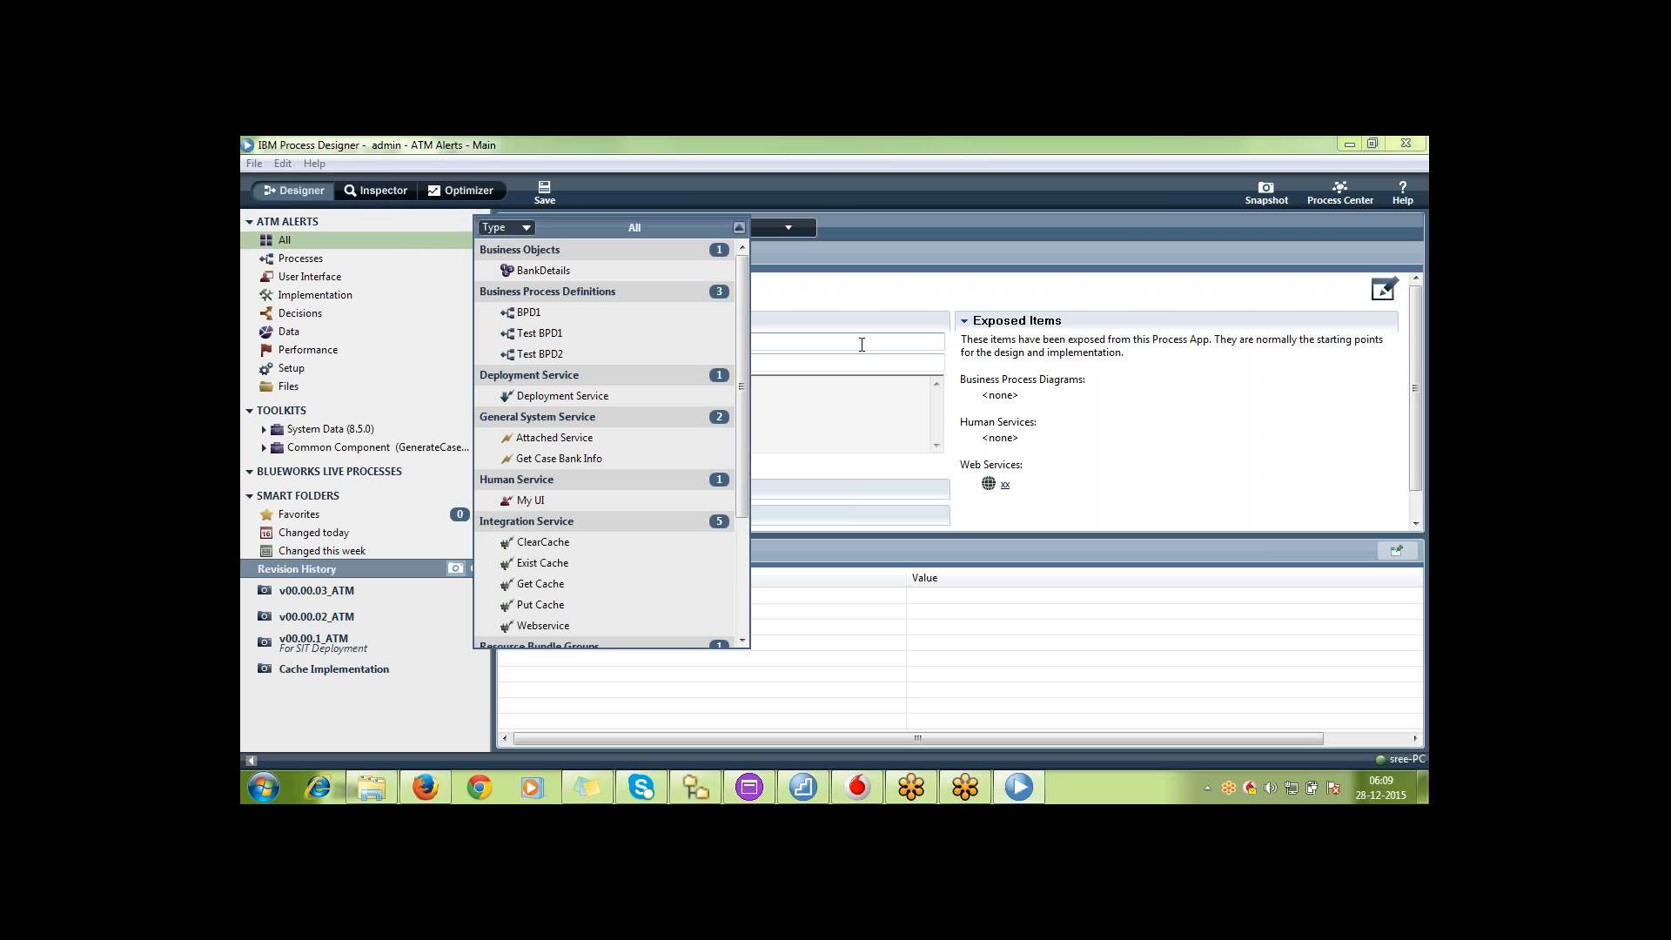
{"action": "left_click", "coordinate": [1350, 141]}
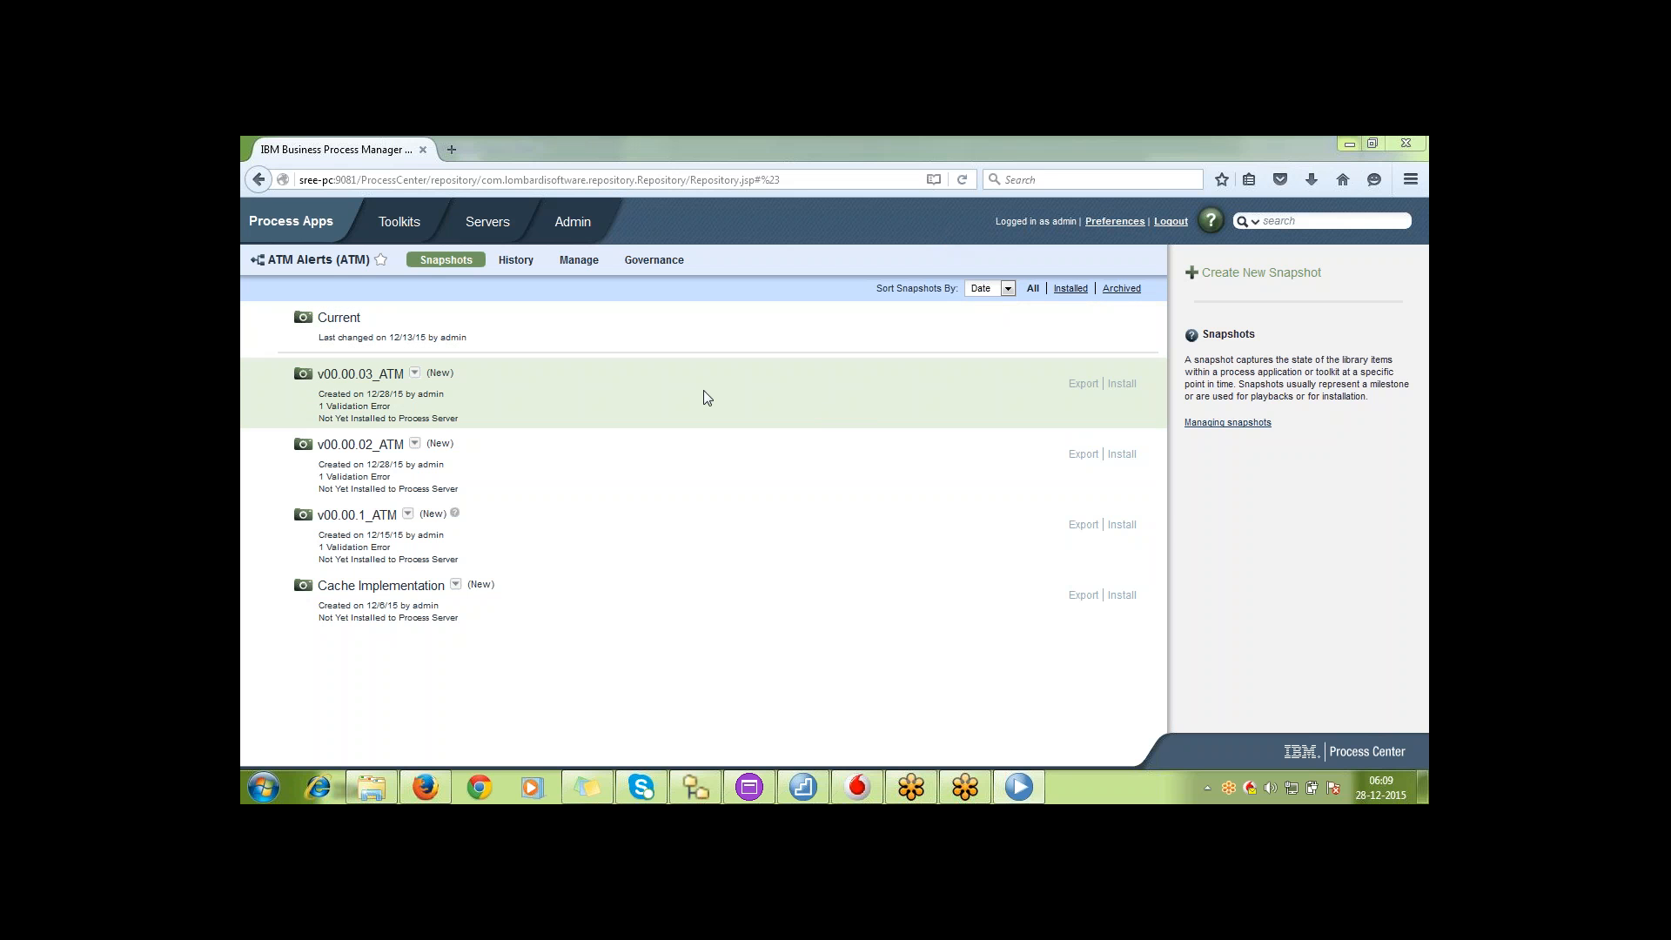
{"action": "left_click", "coordinate": [415, 374]}
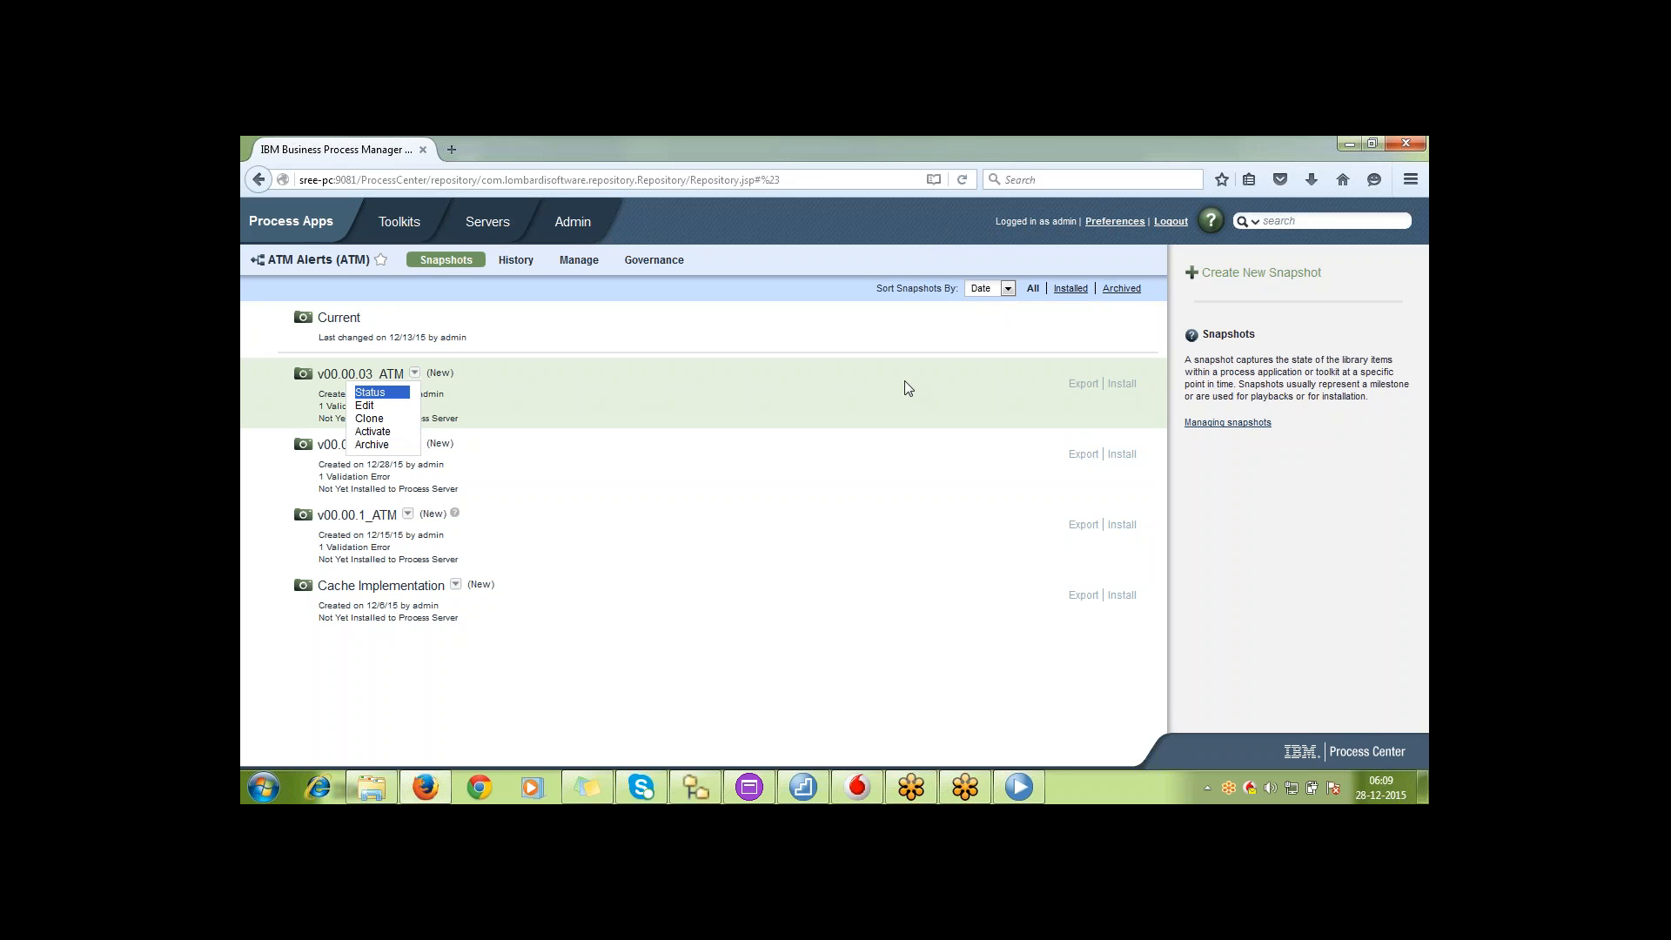
{"action": "left_click", "coordinate": [954, 365]}
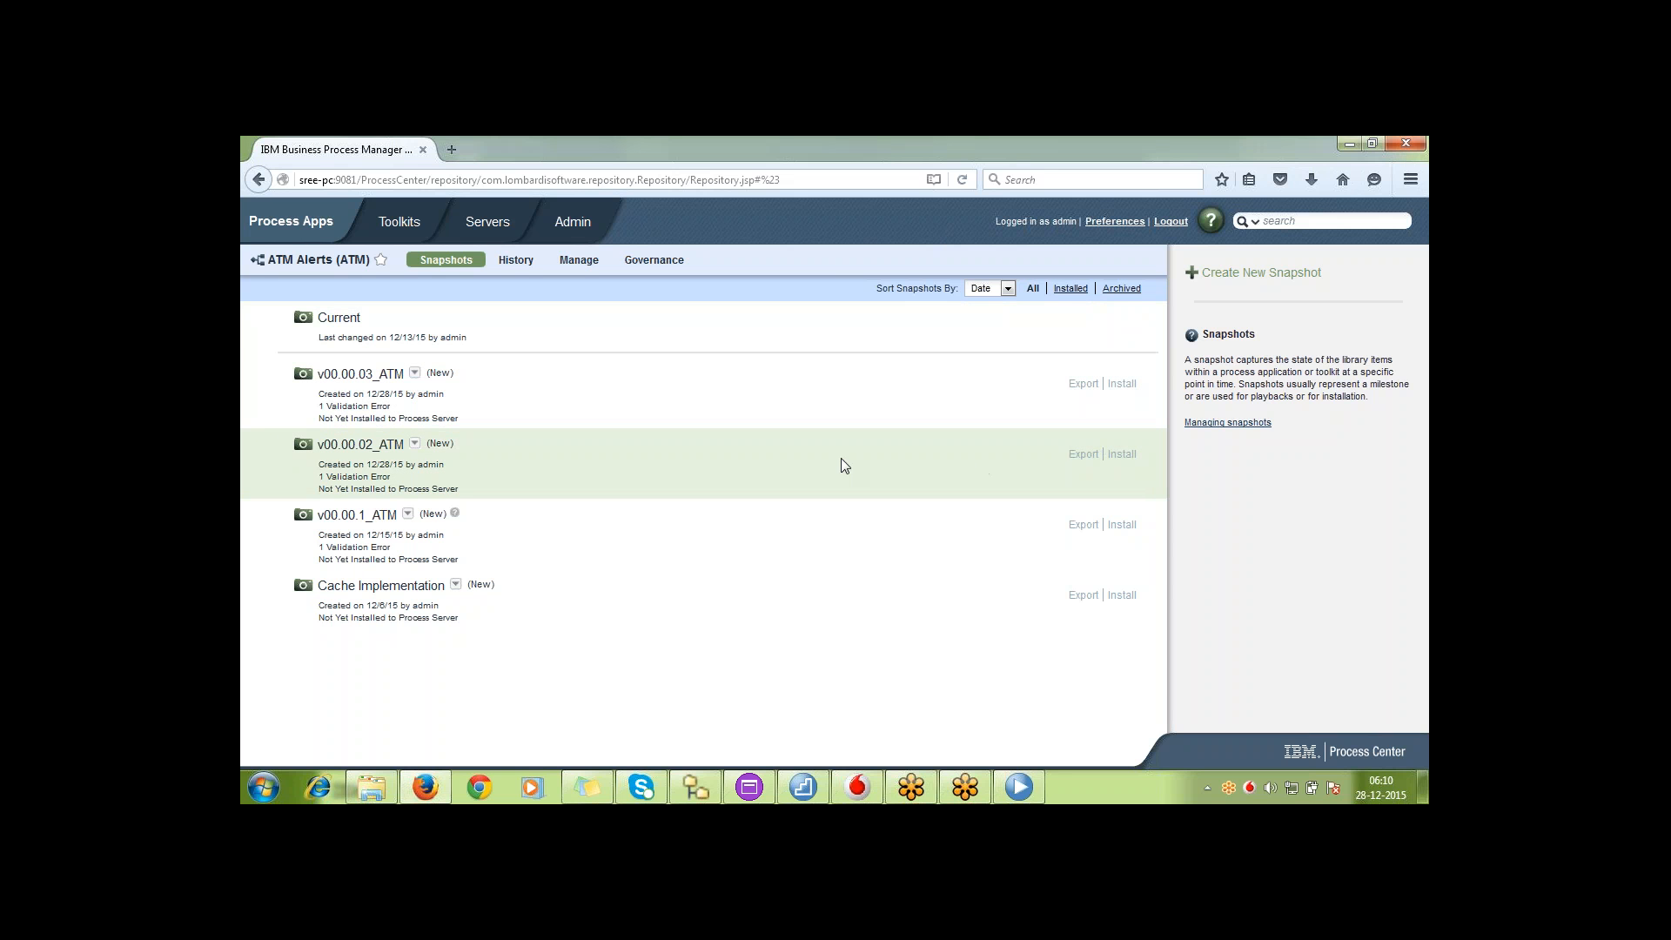
Create an installation package of snapshot v00.00.02_ATM for the offline SIT Environment server
{"action": "left_click", "coordinate": [1121, 455]}
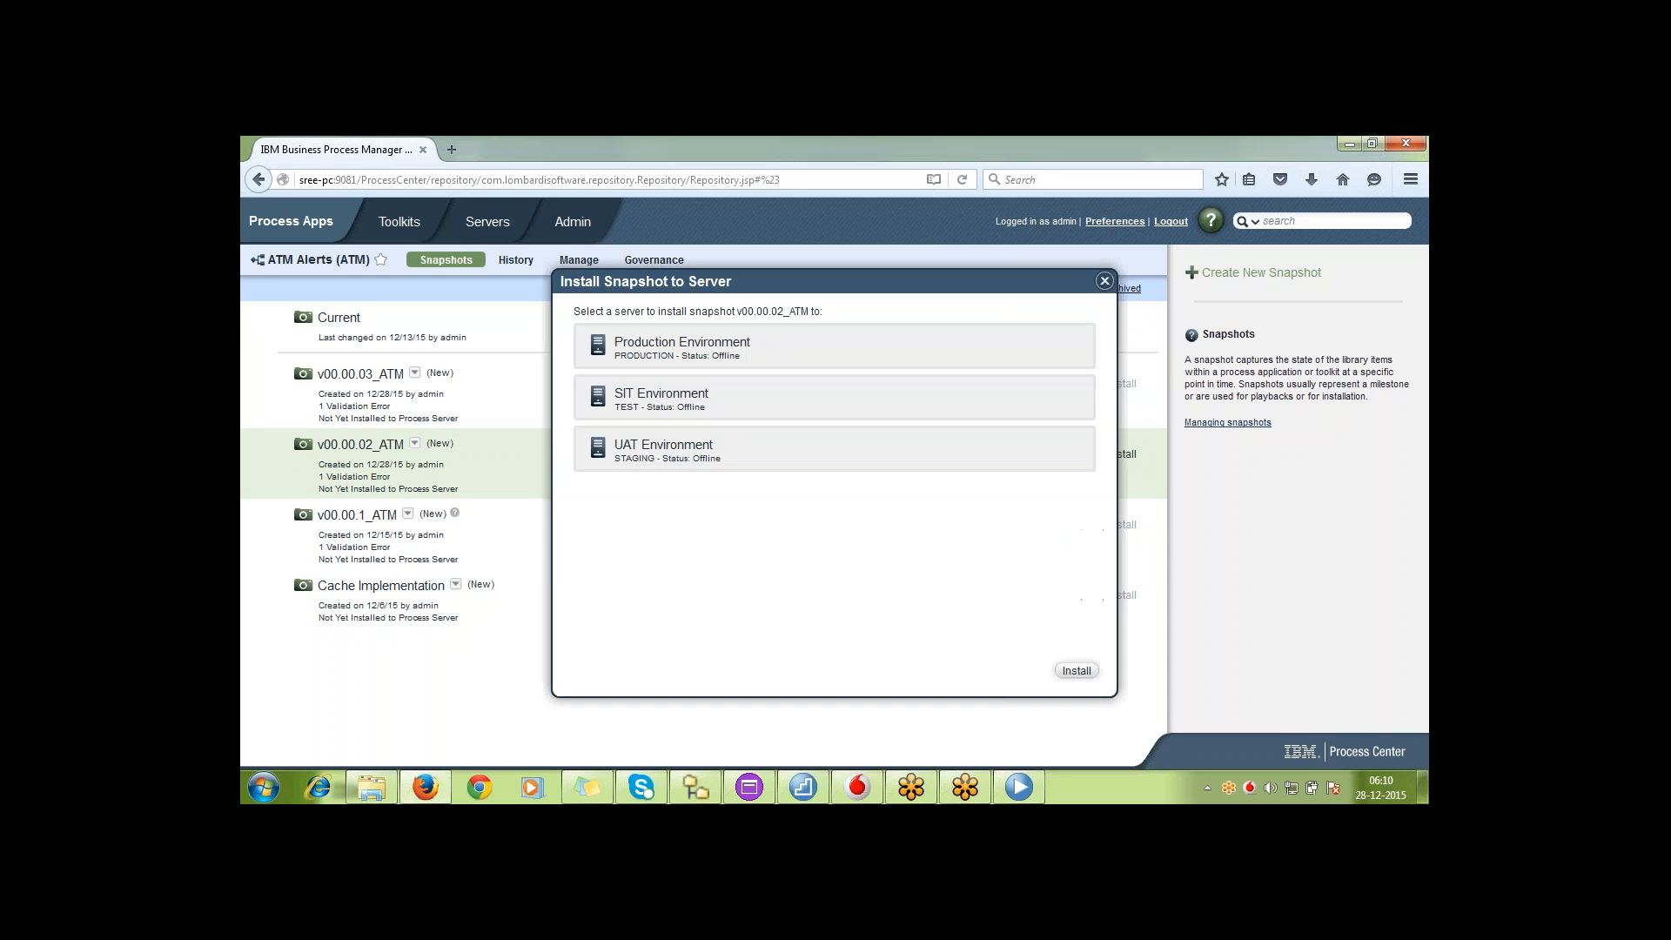
{"action": "left_click", "coordinate": [836, 411]}
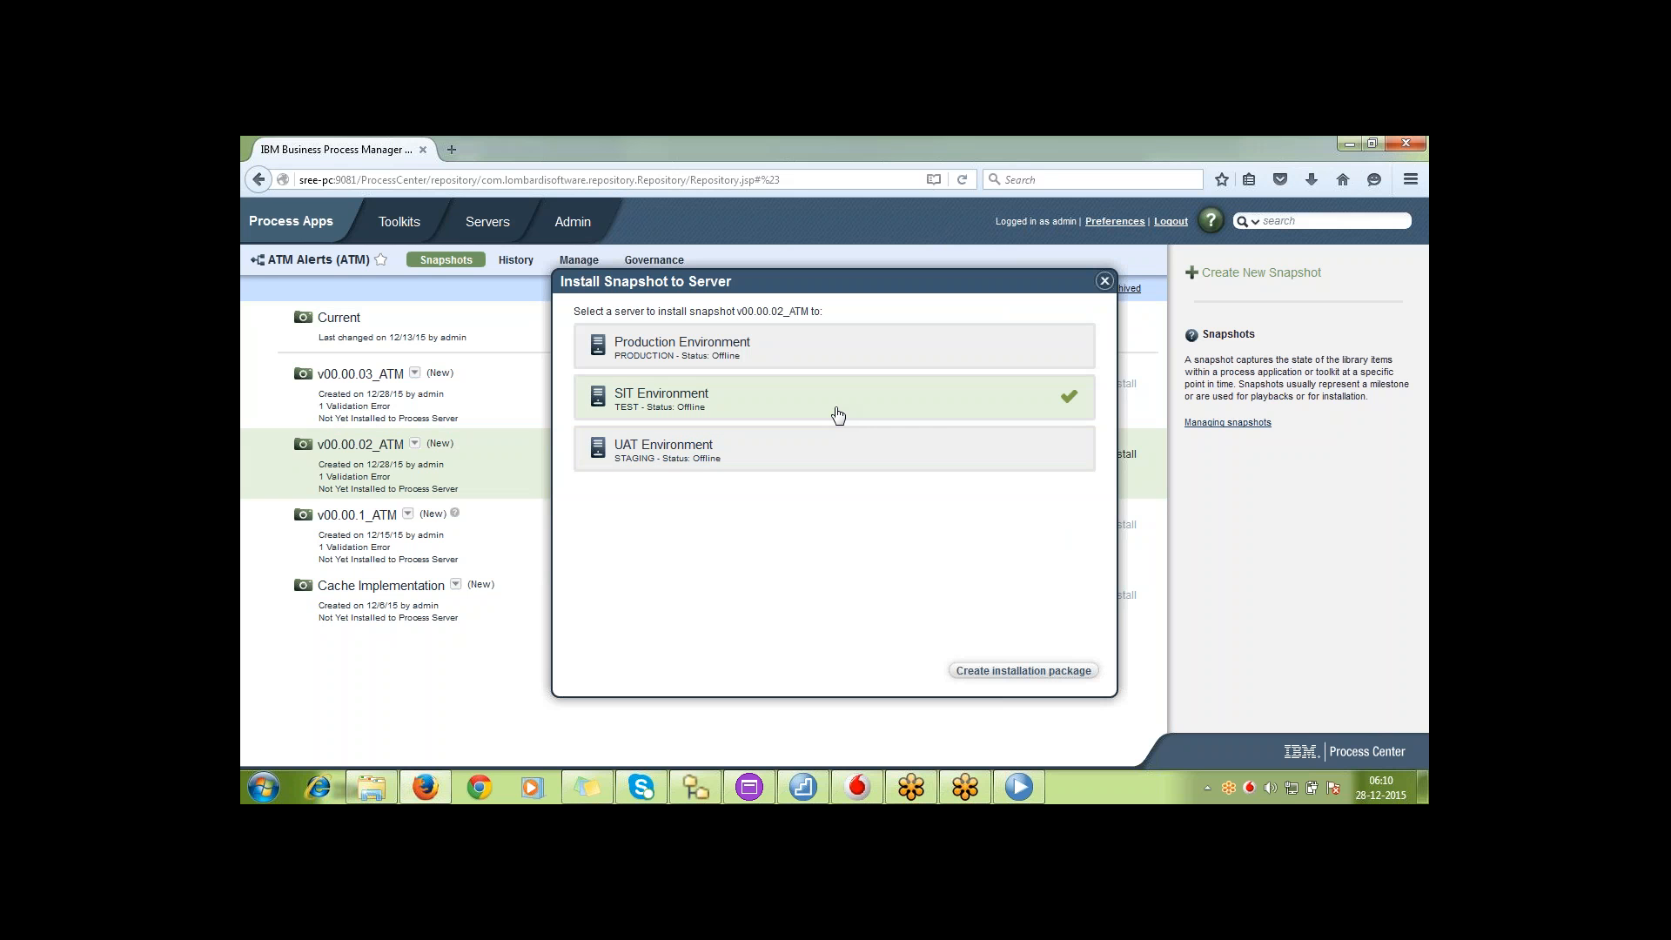
{"action": "left_click", "coordinate": [1028, 671]}
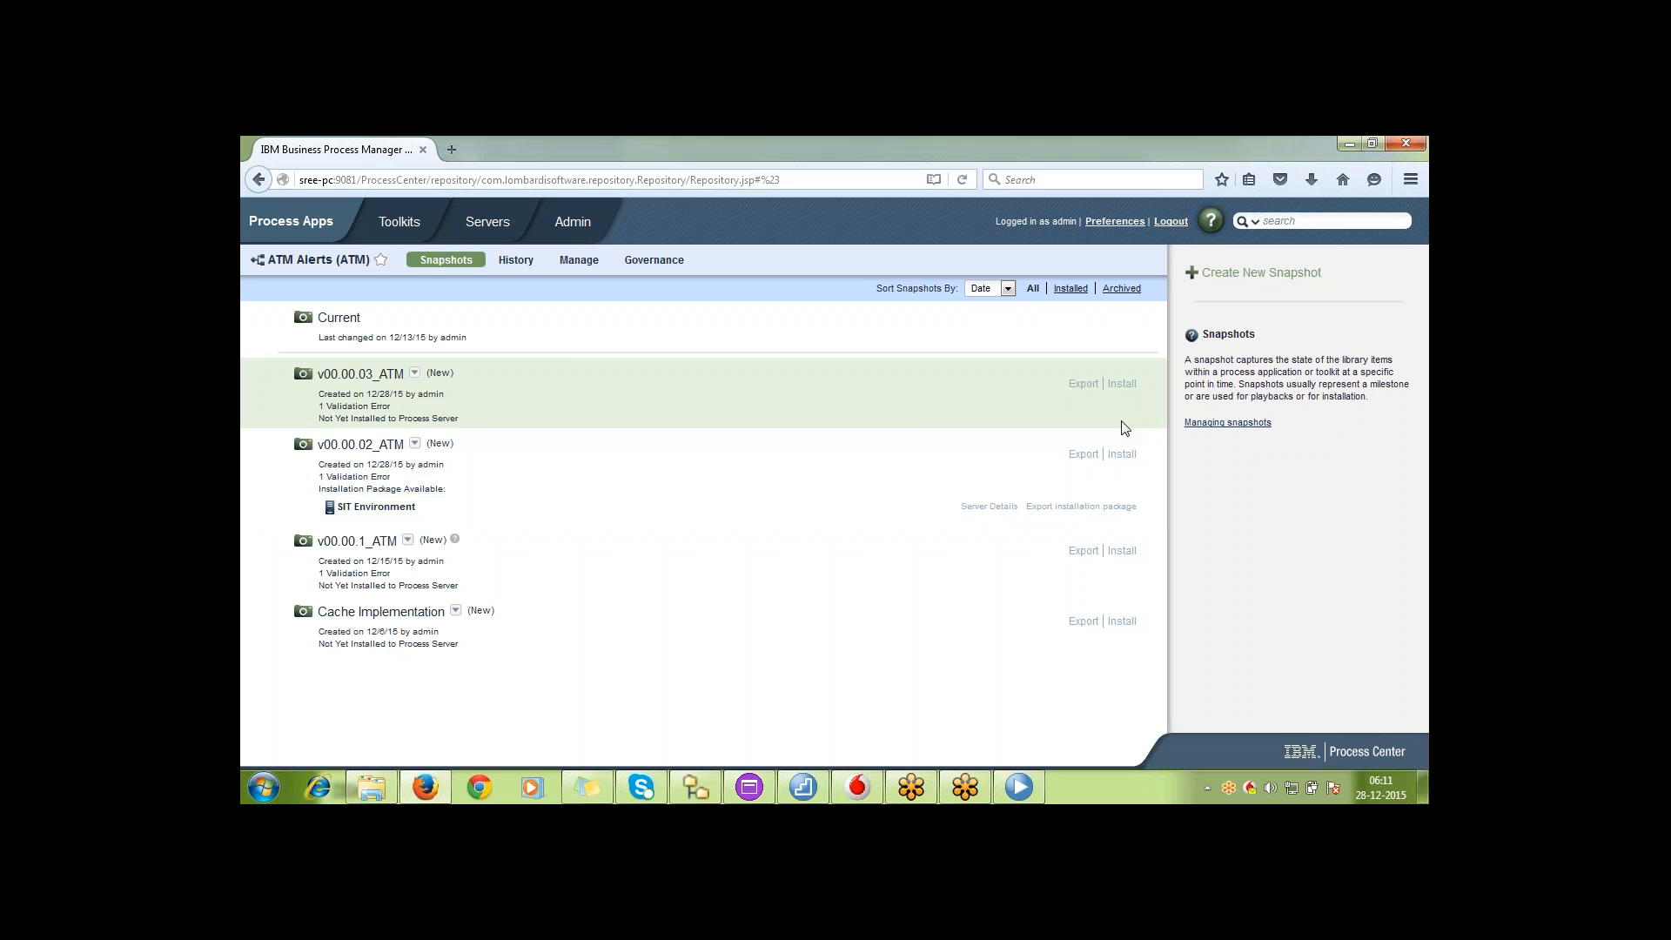
Create an installation package of snapshot v00.00.03_ATM for the SIT Environment, with the Migrate action for existing v00.00.02_ATM instances
{"action": "left_click", "coordinate": [1122, 385]}
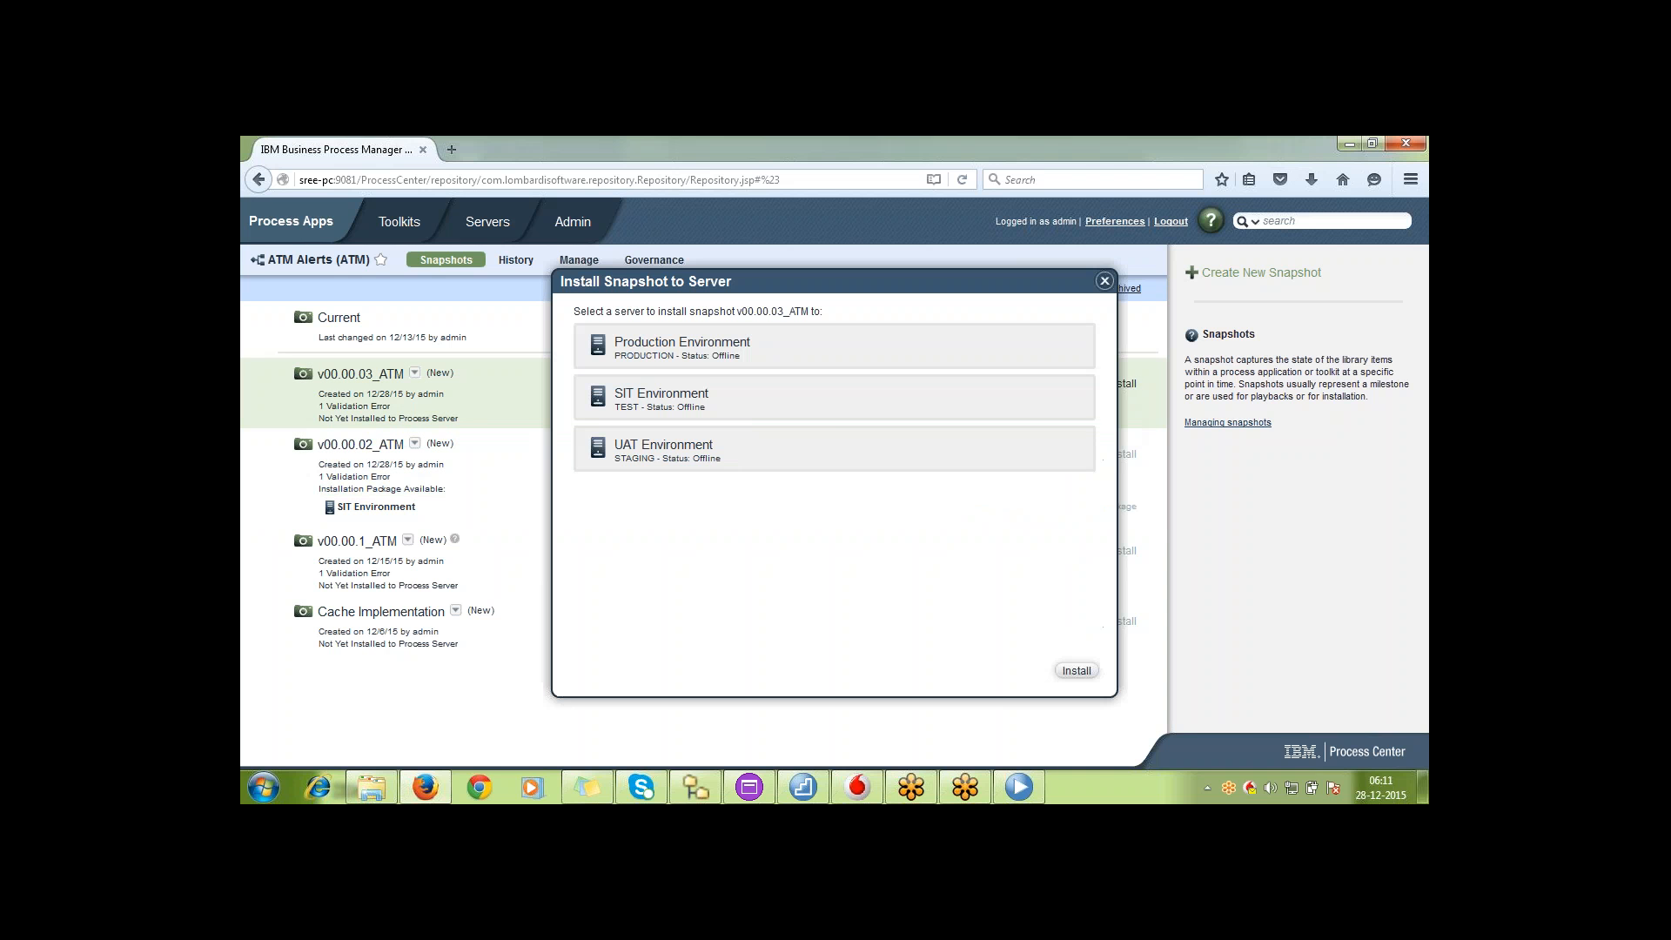
{"action": "left_click", "coordinate": [831, 411]}
{"action": "left_click", "coordinate": [1084, 670]}
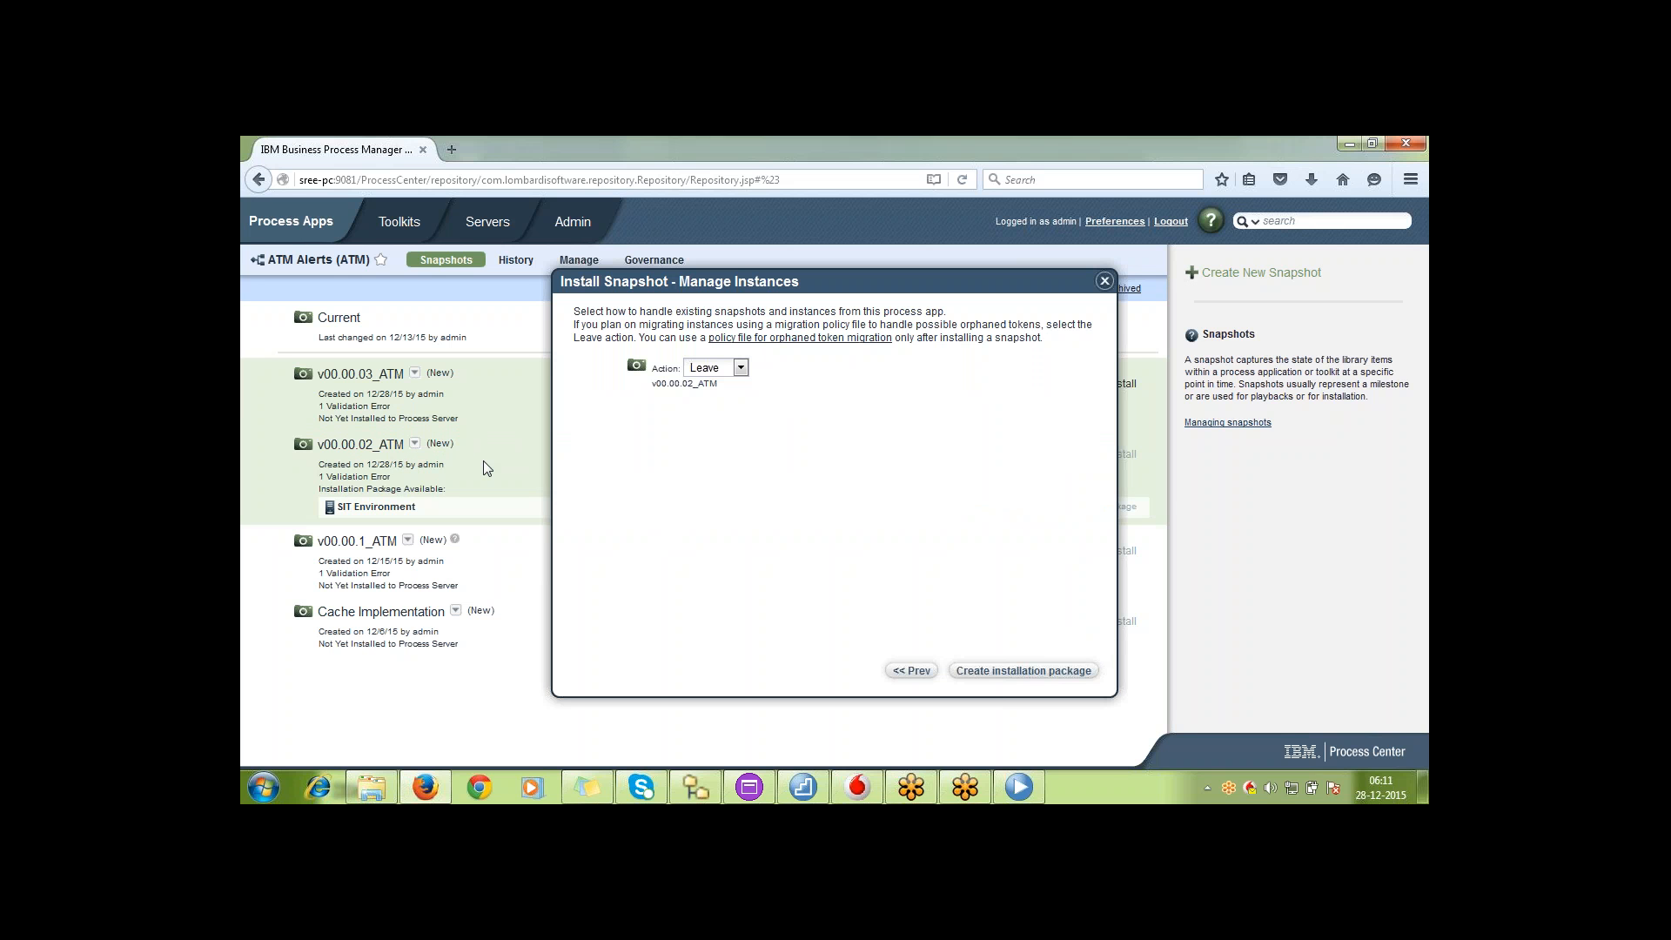
{"action": "left_click", "coordinate": [741, 368]}
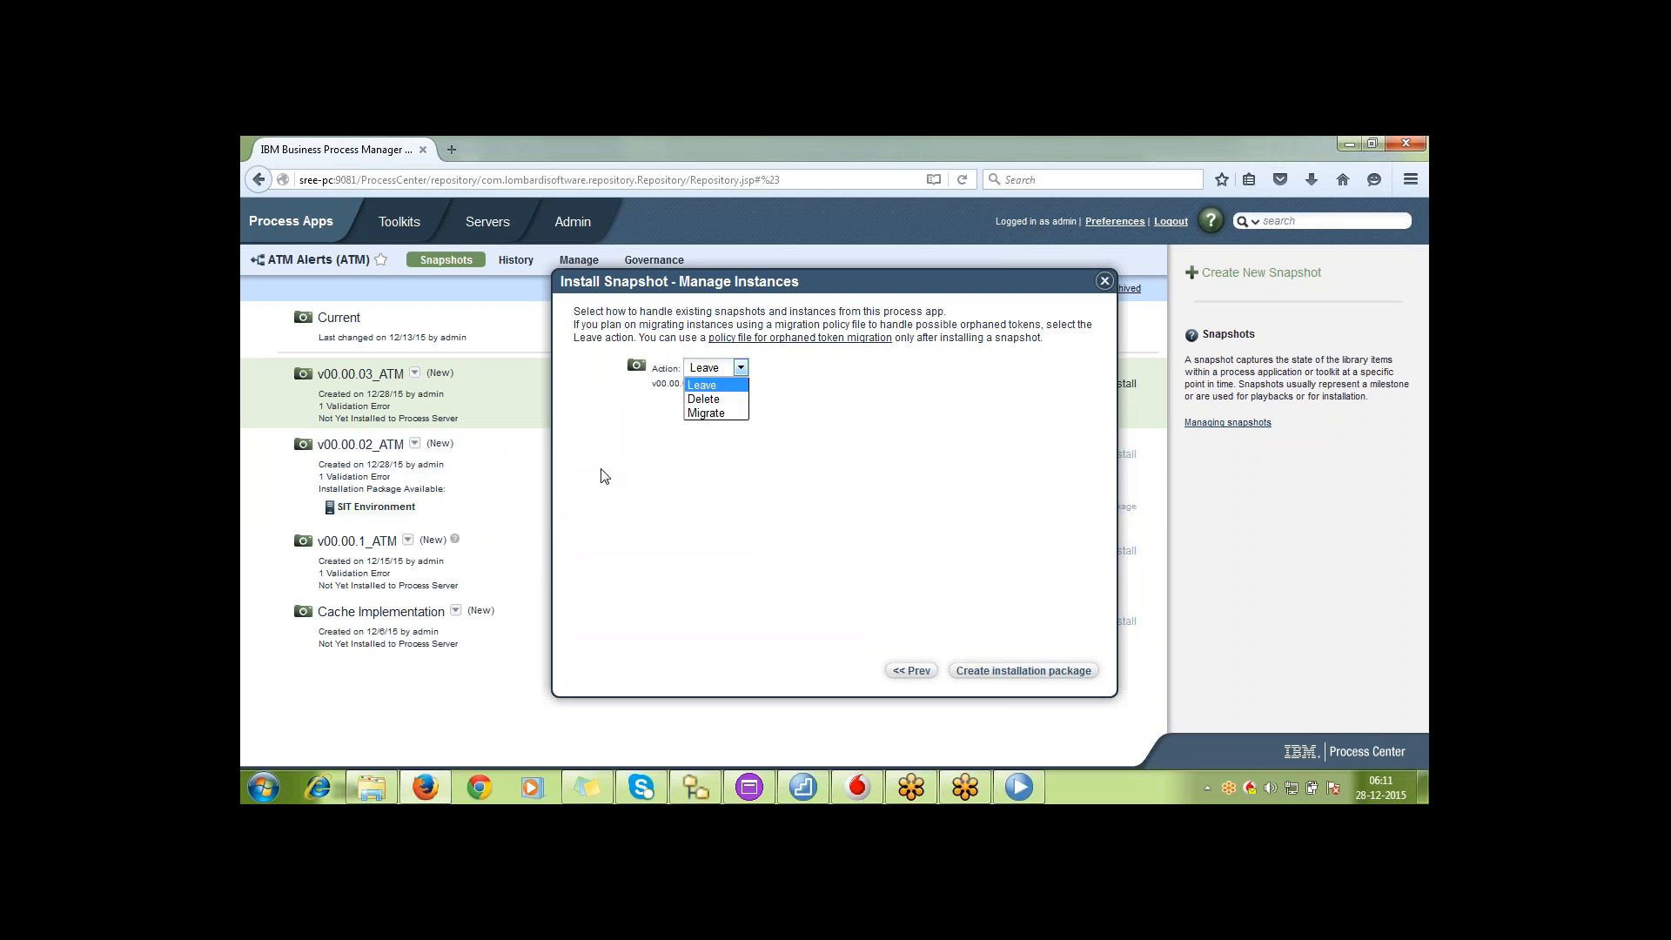
{"action": "left_click", "coordinate": [736, 414]}
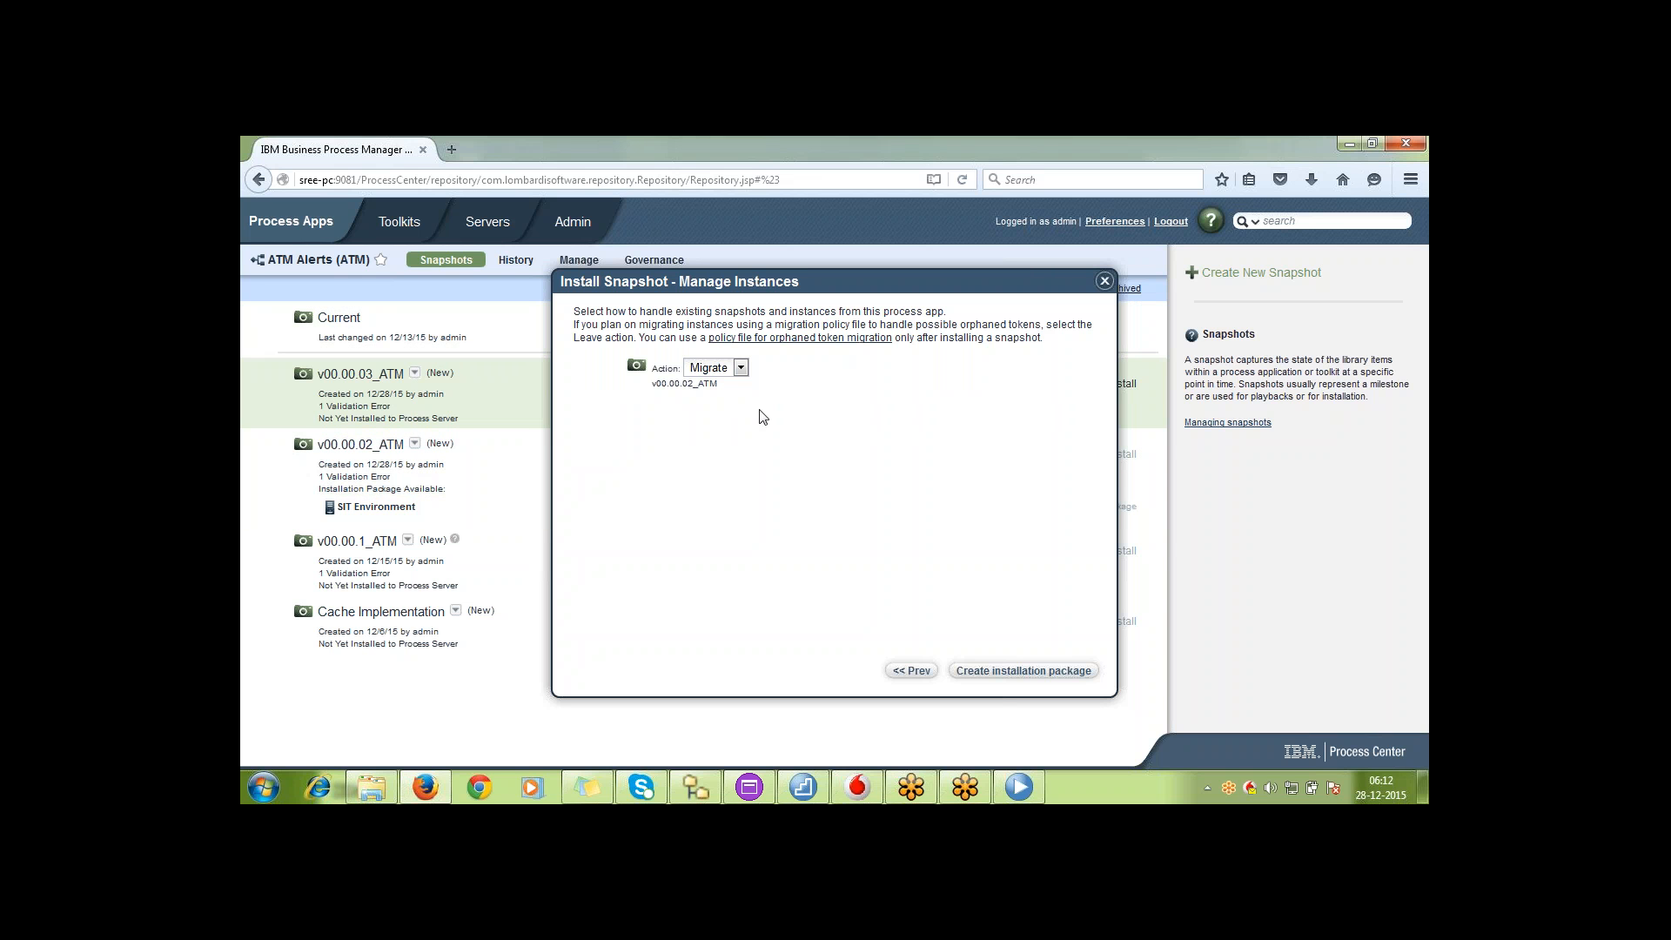
{"action": "left_click", "coordinate": [741, 369]}
{"action": "left_click", "coordinate": [741, 368]}
{"action": "left_click", "coordinate": [1047, 676]}
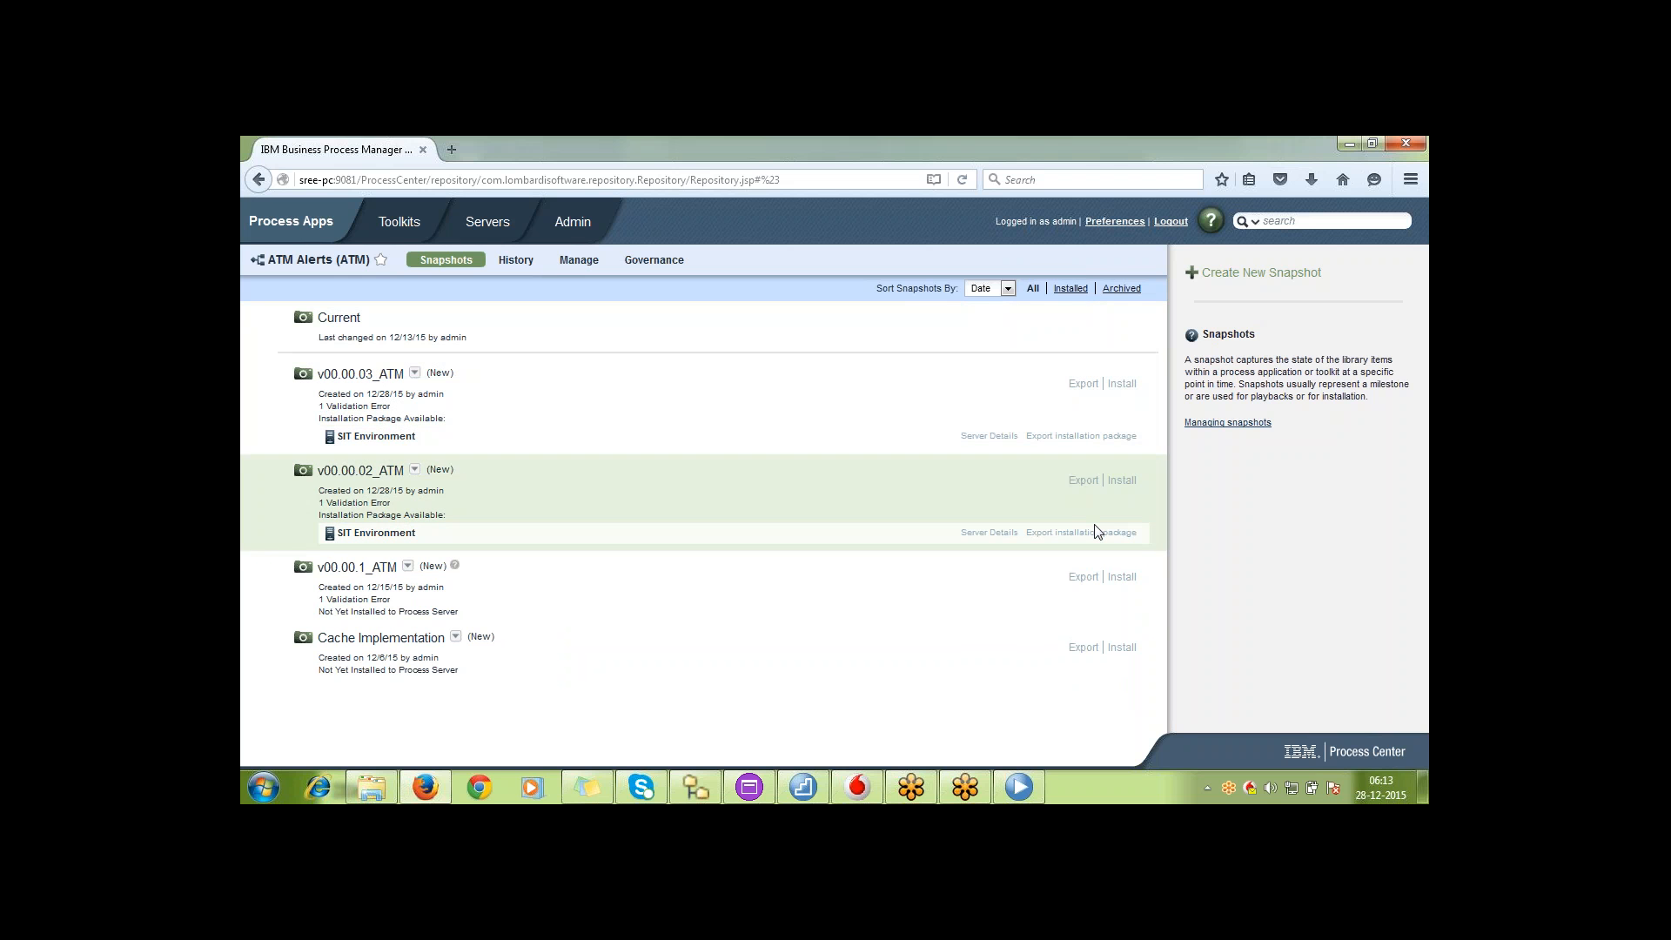
Create an installation package of snapshot v00.00.1_ATM for the SIT Environment, with the Leave action for both existing snapshots
{"action": "left_click", "coordinate": [1121, 577]}
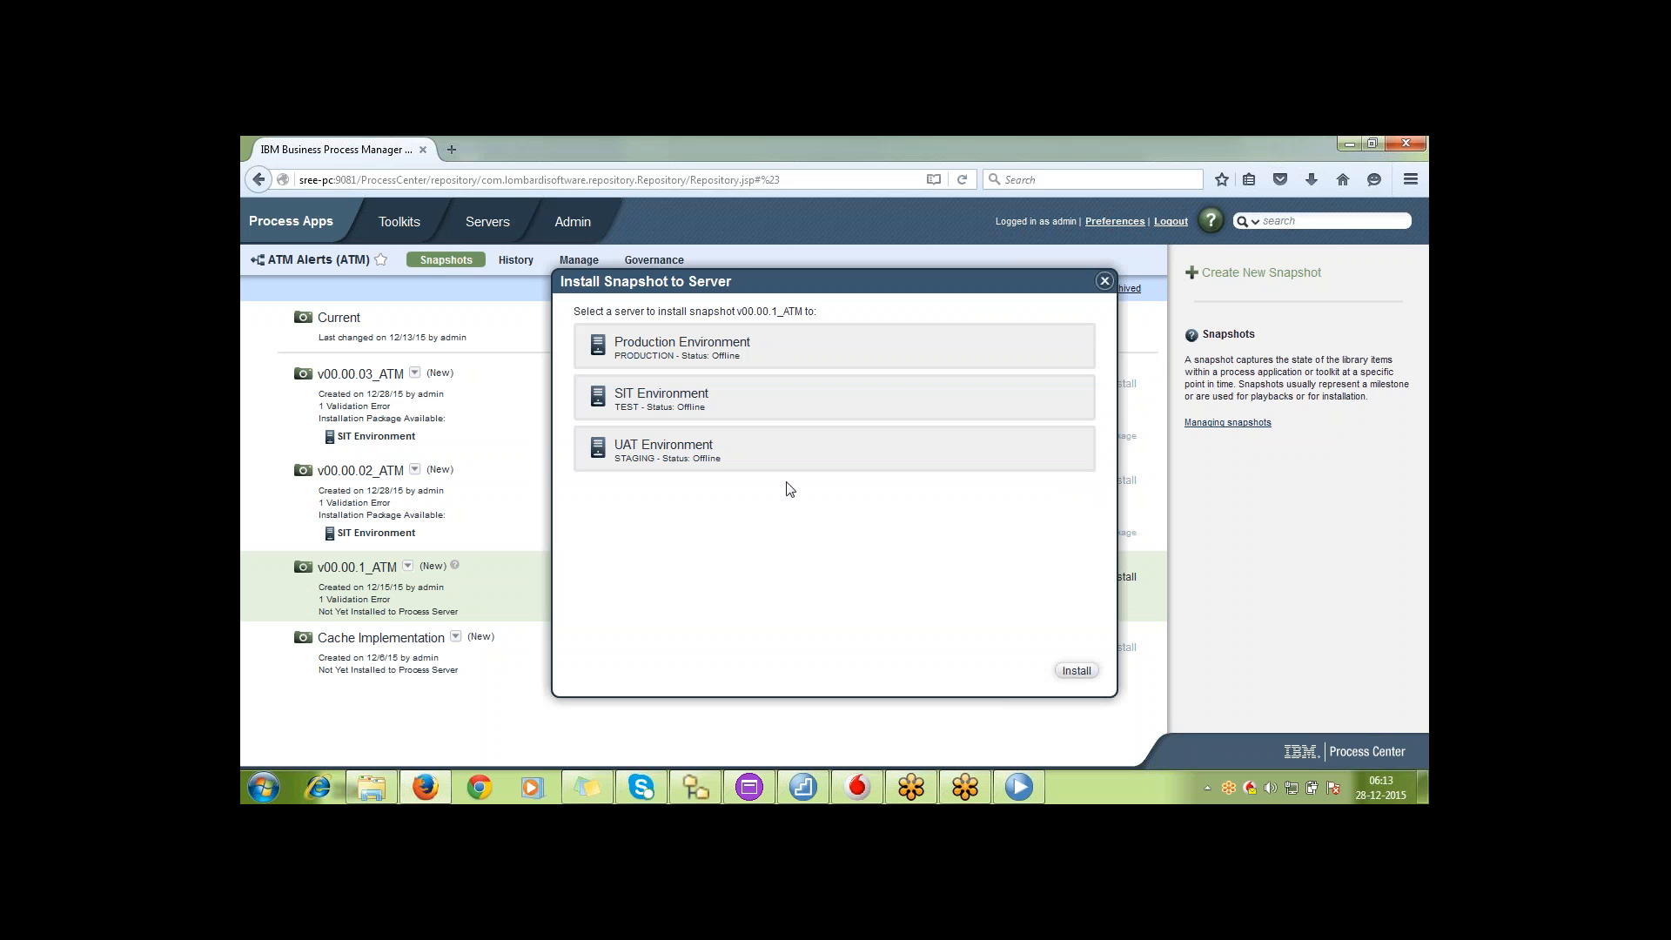
{"action": "left_click", "coordinate": [799, 414]}
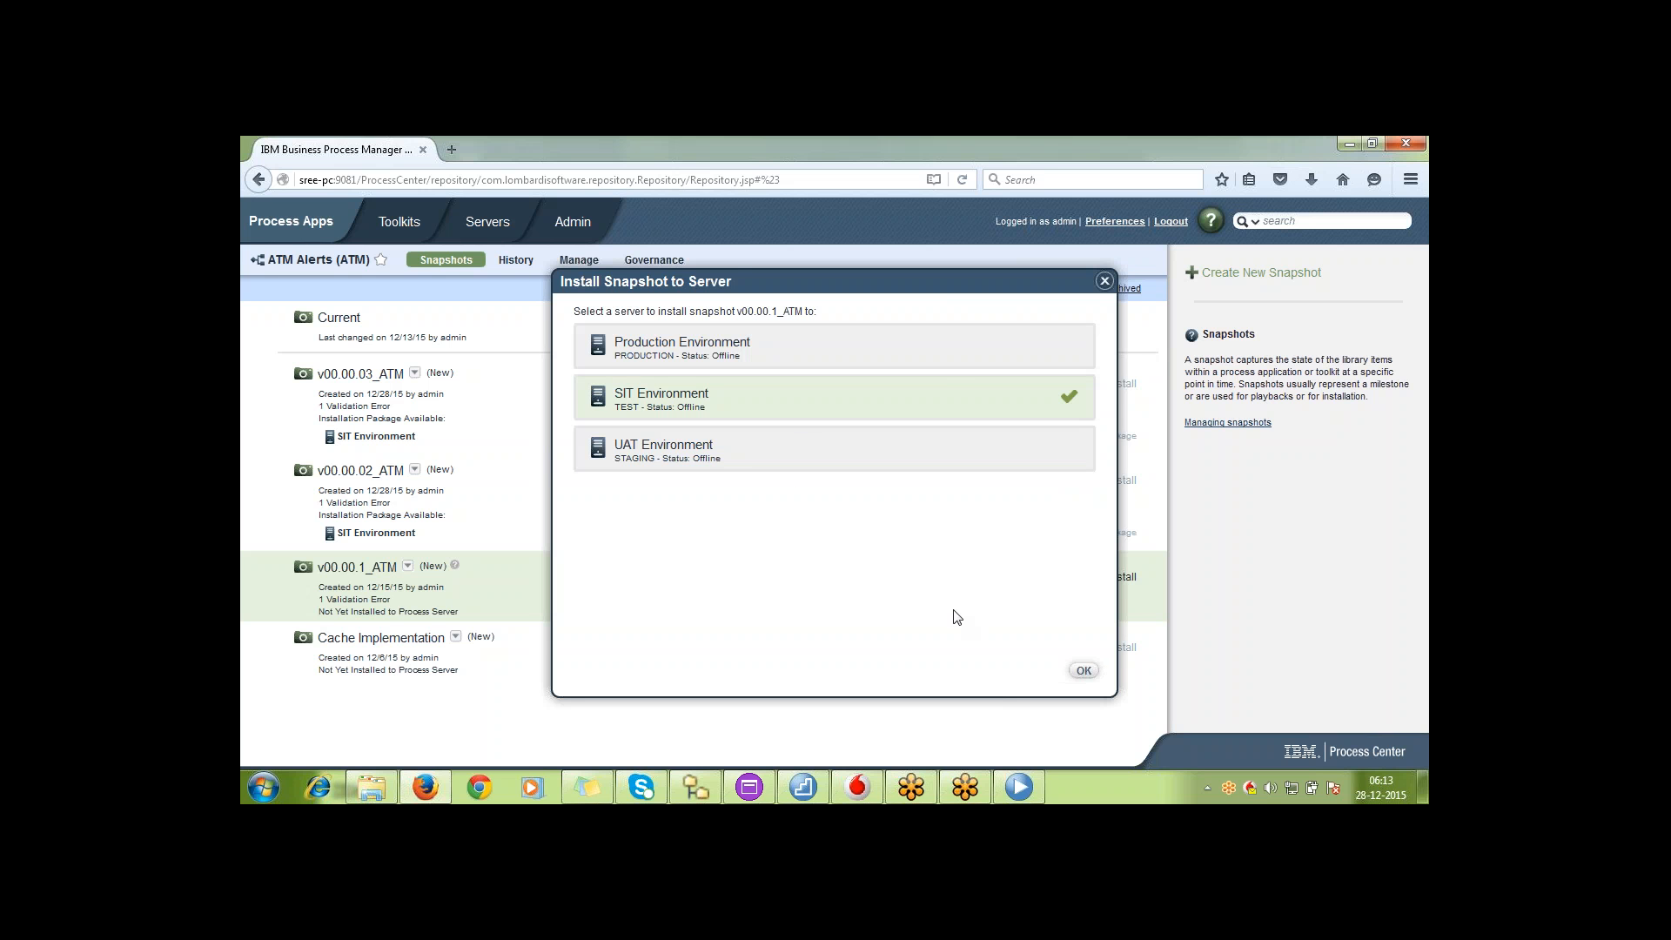
{"action": "left_click", "coordinate": [1085, 672]}
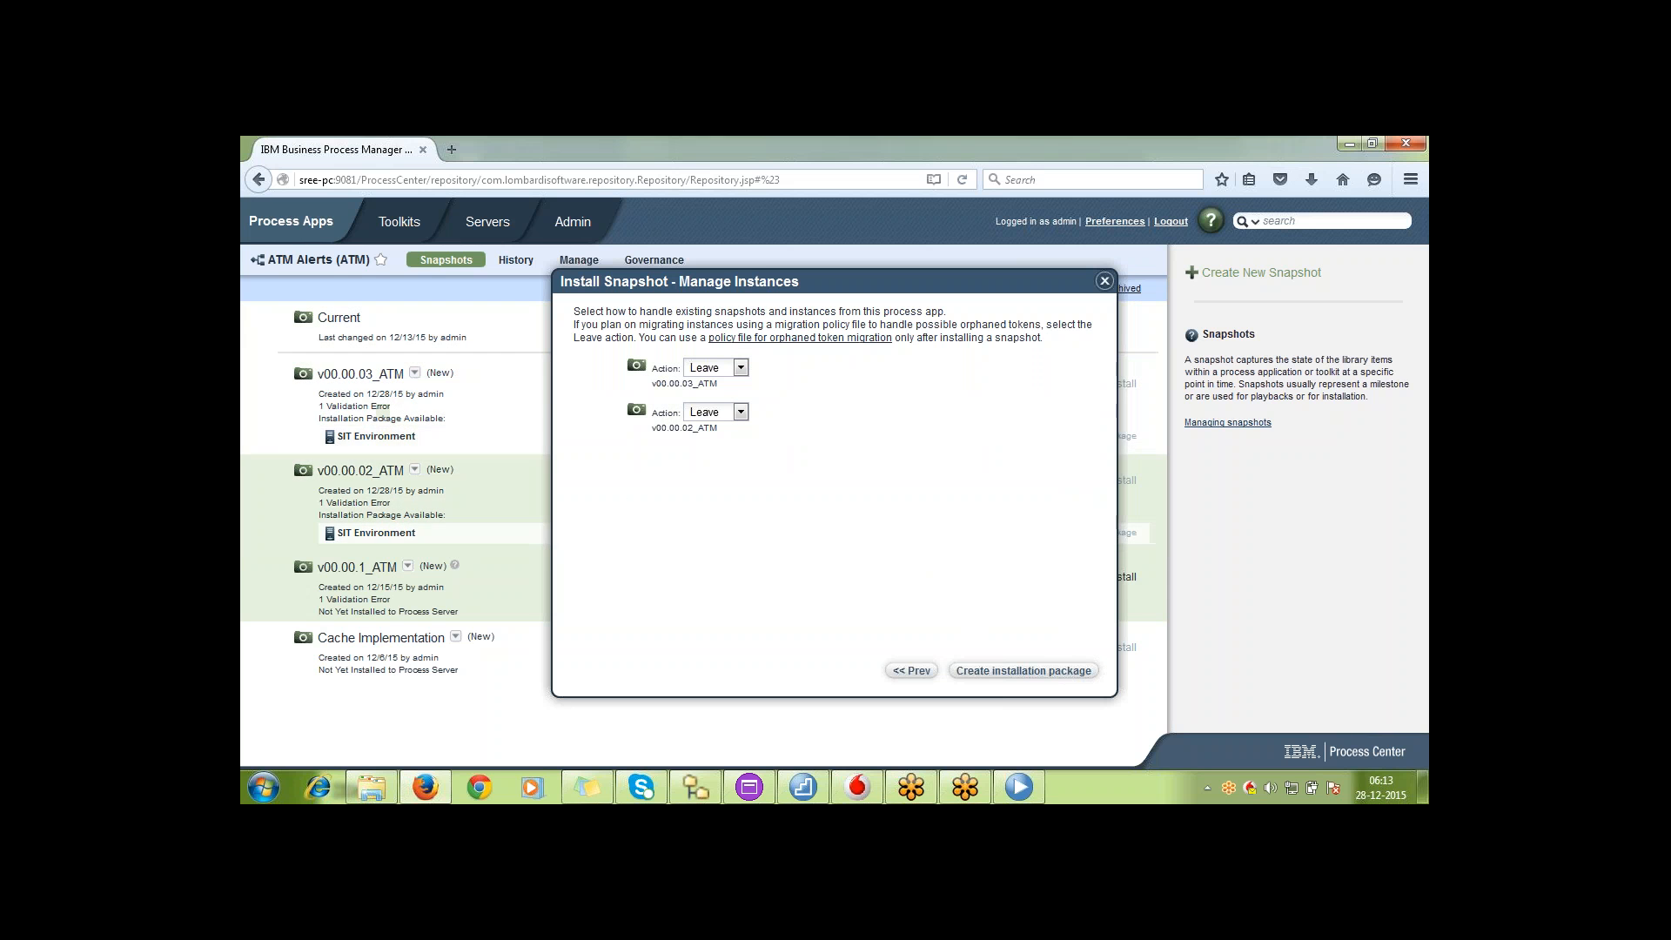
{"action": "left_click", "coordinate": [741, 368]}
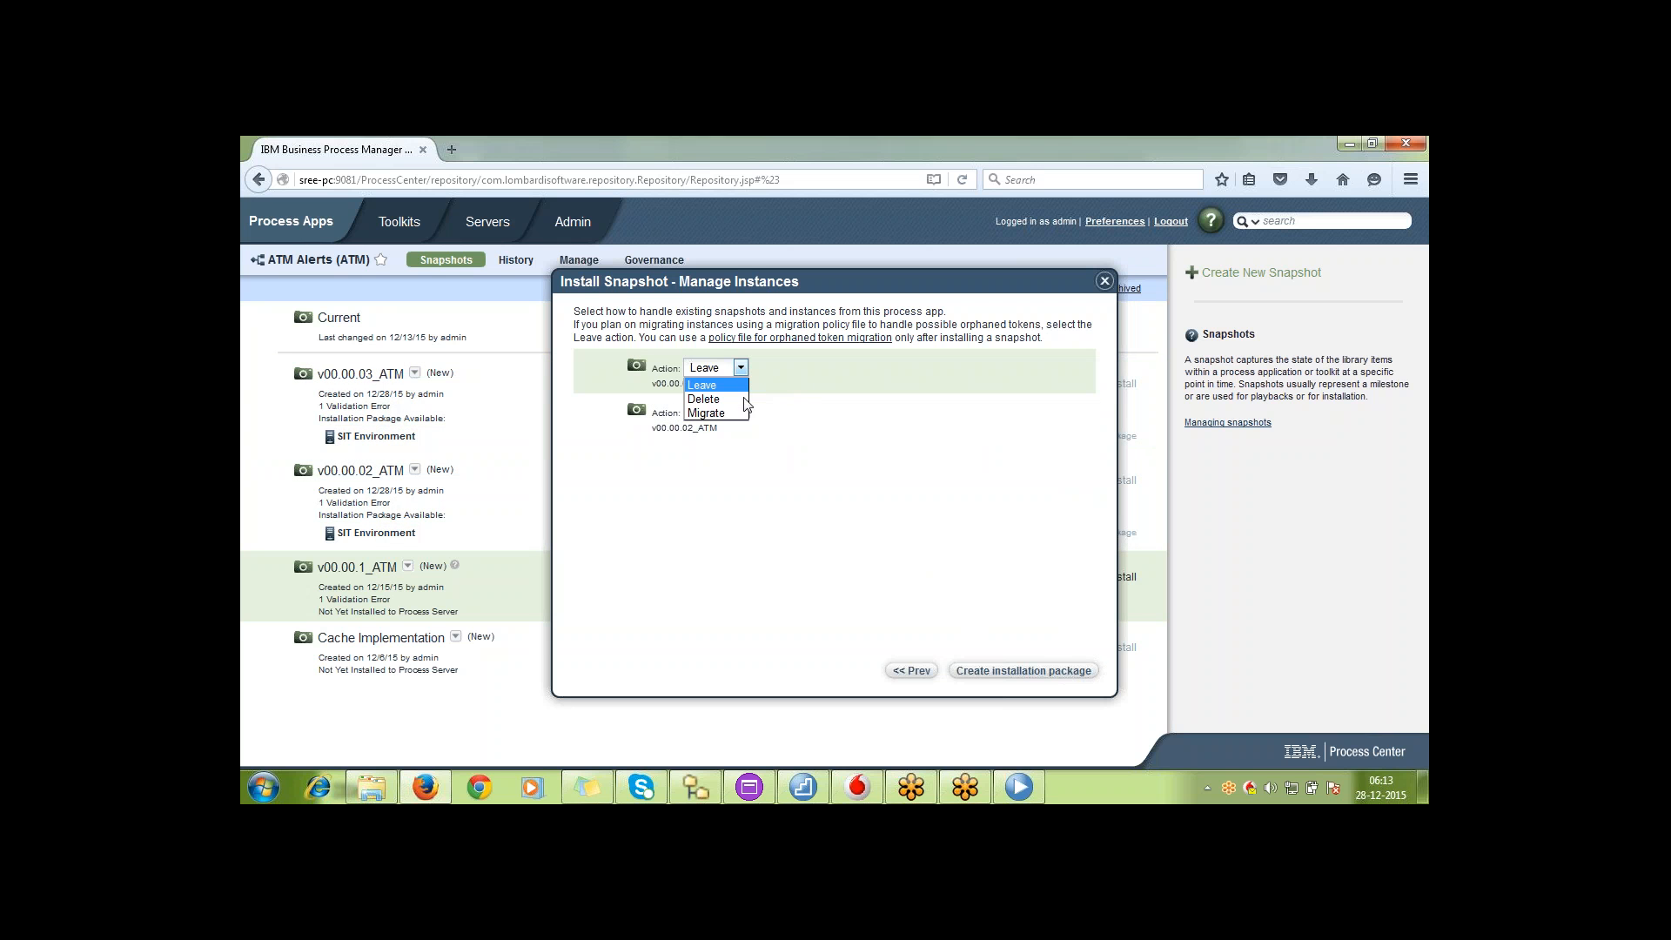
{"action": "left_click", "coordinate": [744, 413]}
{"action": "left_click", "coordinate": [742, 412]}
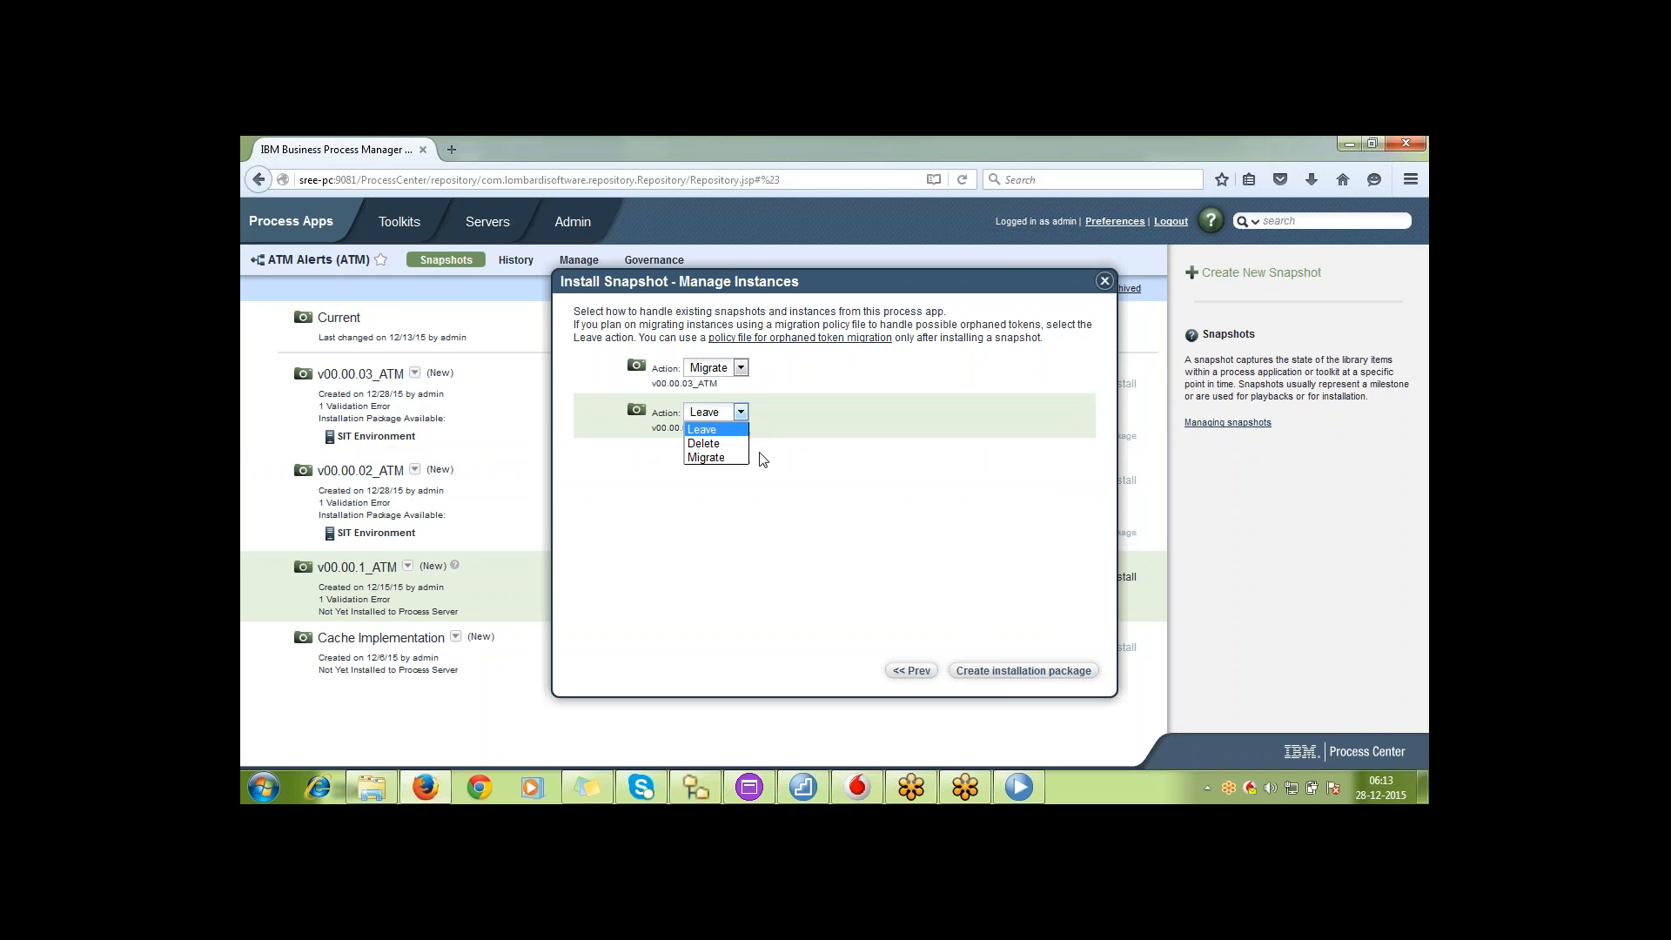
{"action": "left_click", "coordinate": [740, 368]}
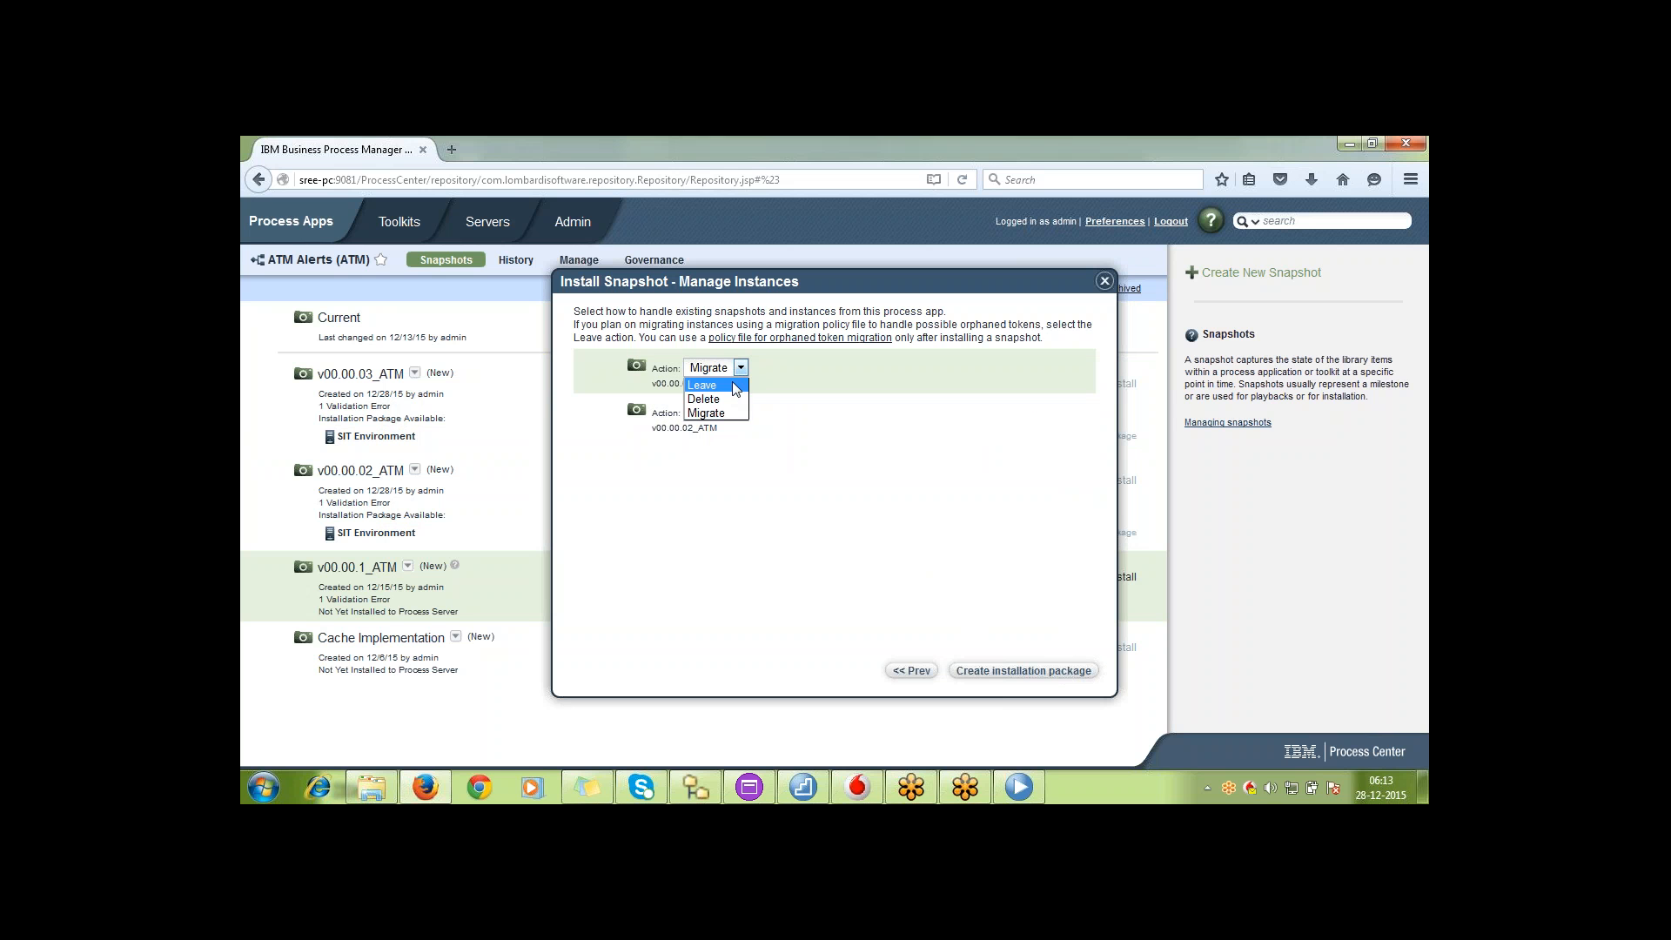
{"action": "left_click", "coordinate": [733, 385]}
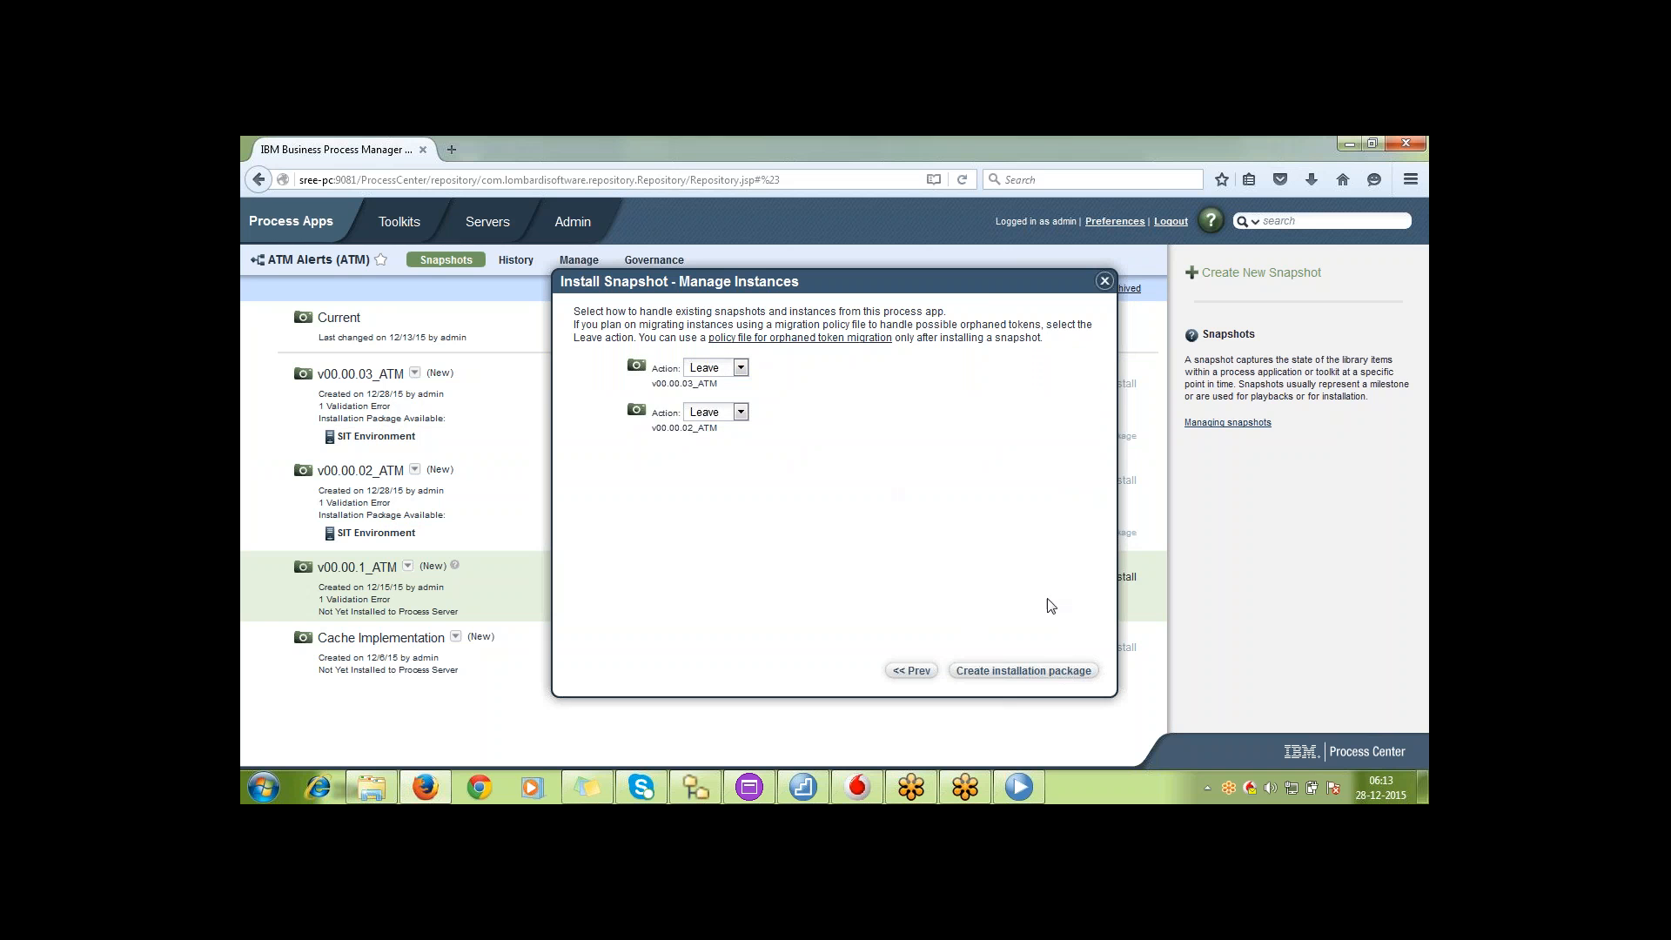
{"action": "left_click", "coordinate": [1060, 676]}
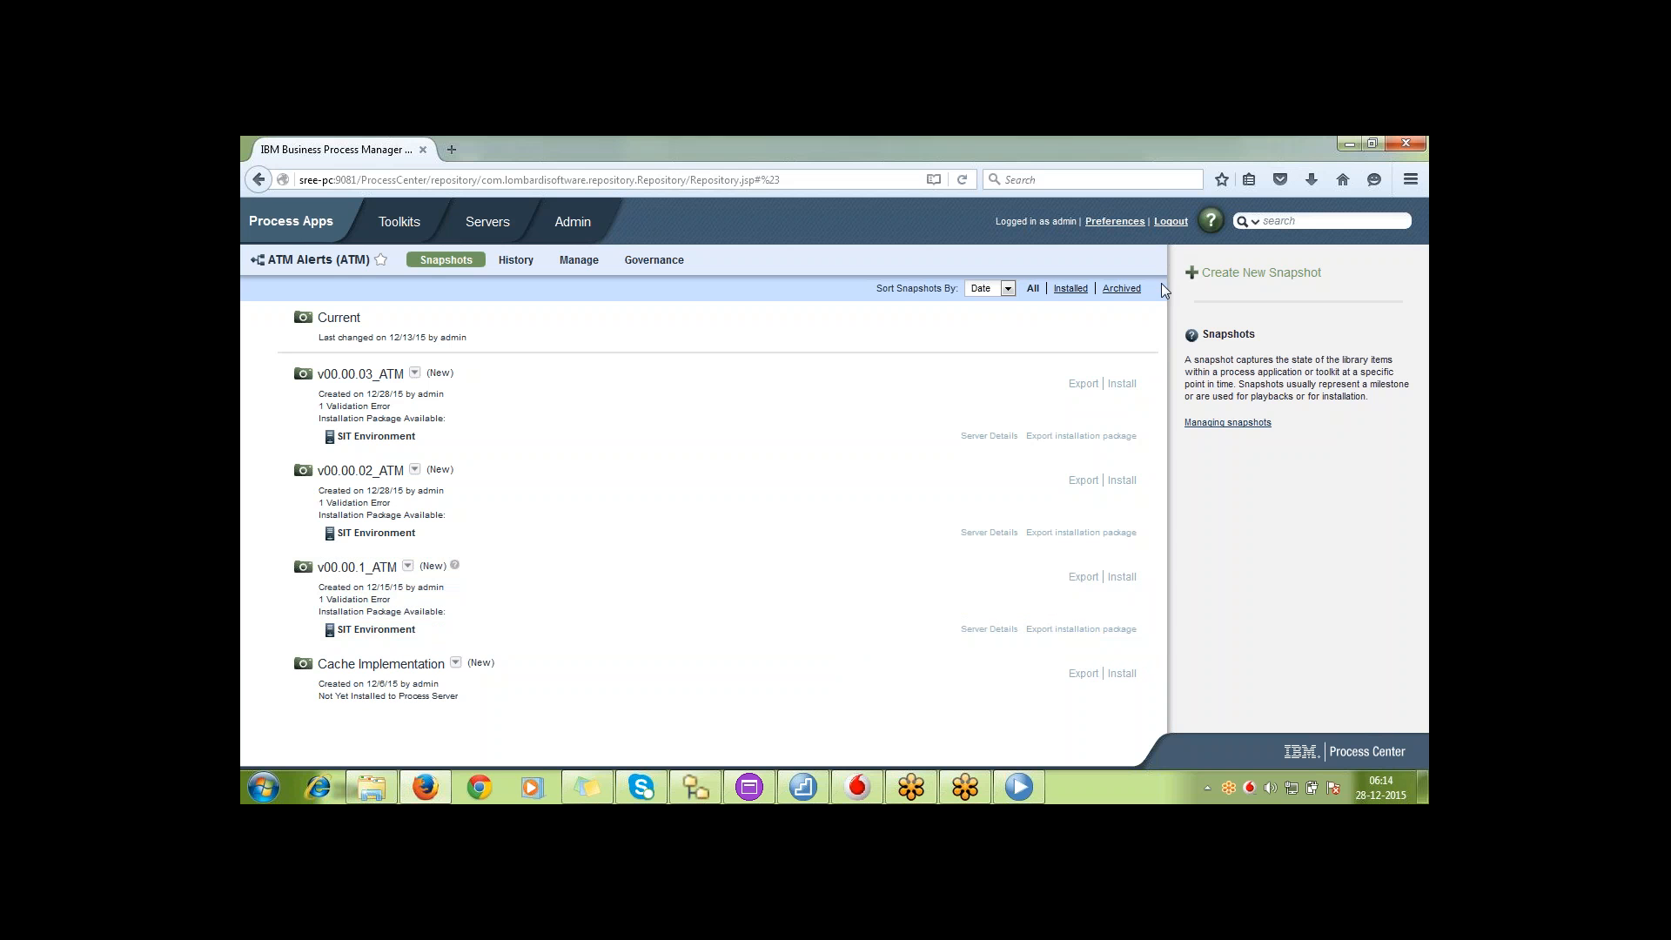
Export snapshot v00.00.03_ATM as an IBM BPM export (.twx) file, save it, and check the downloaded file
{"action": "left_click", "coordinate": [1083, 385]}
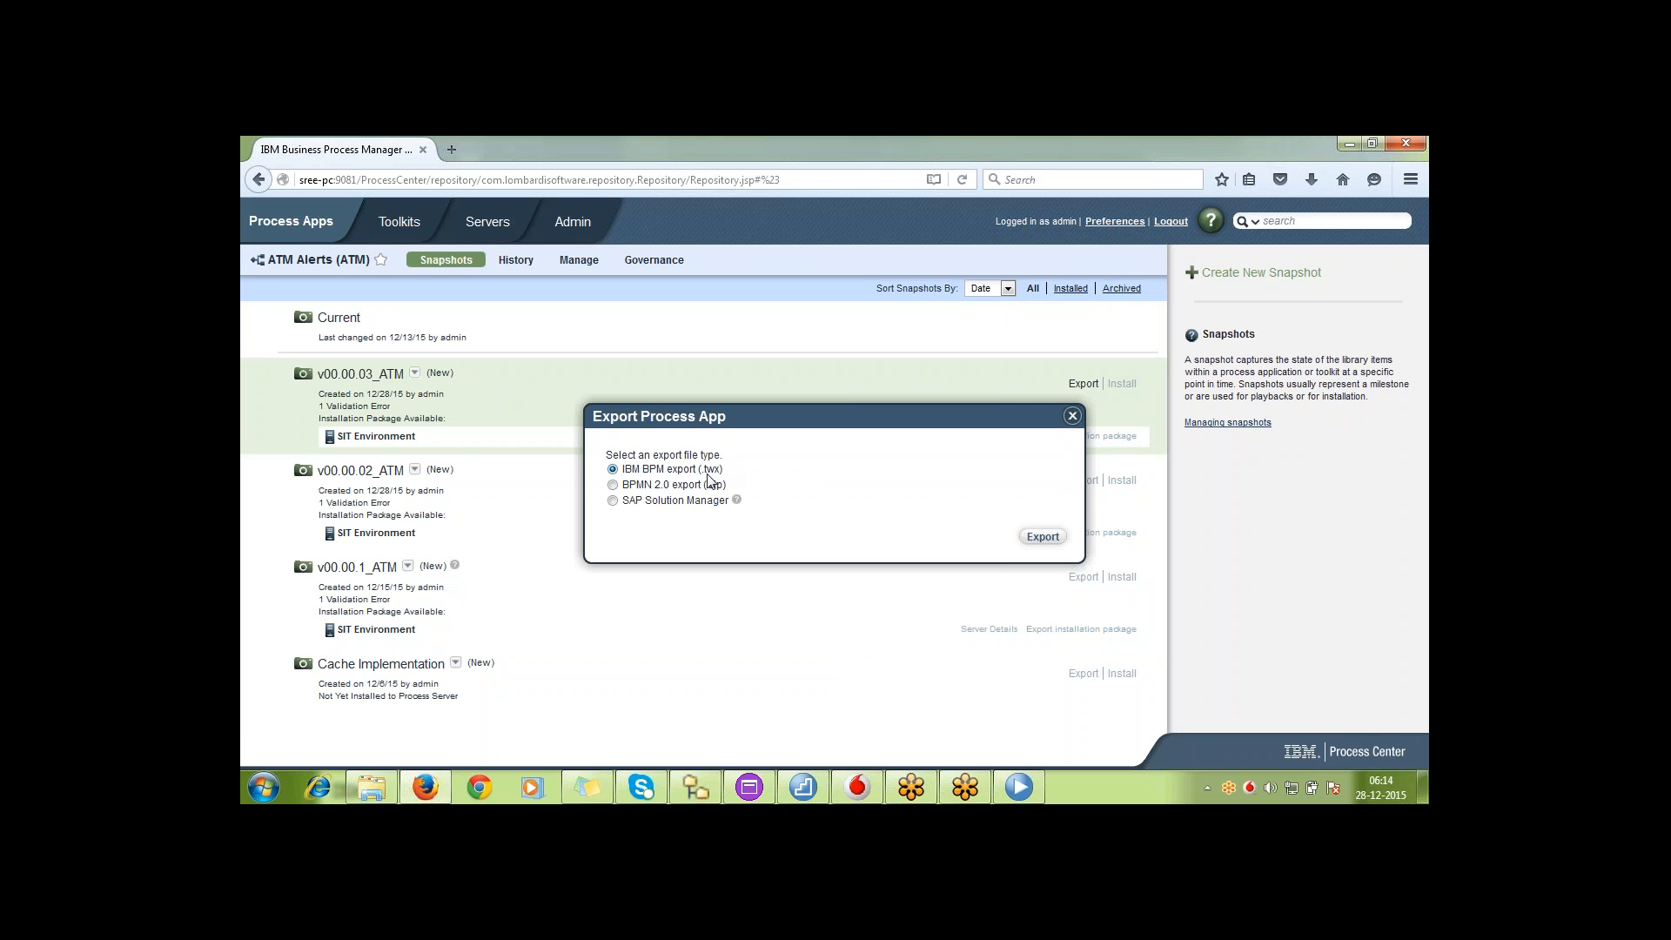
{"action": "left_click", "coordinate": [1051, 540]}
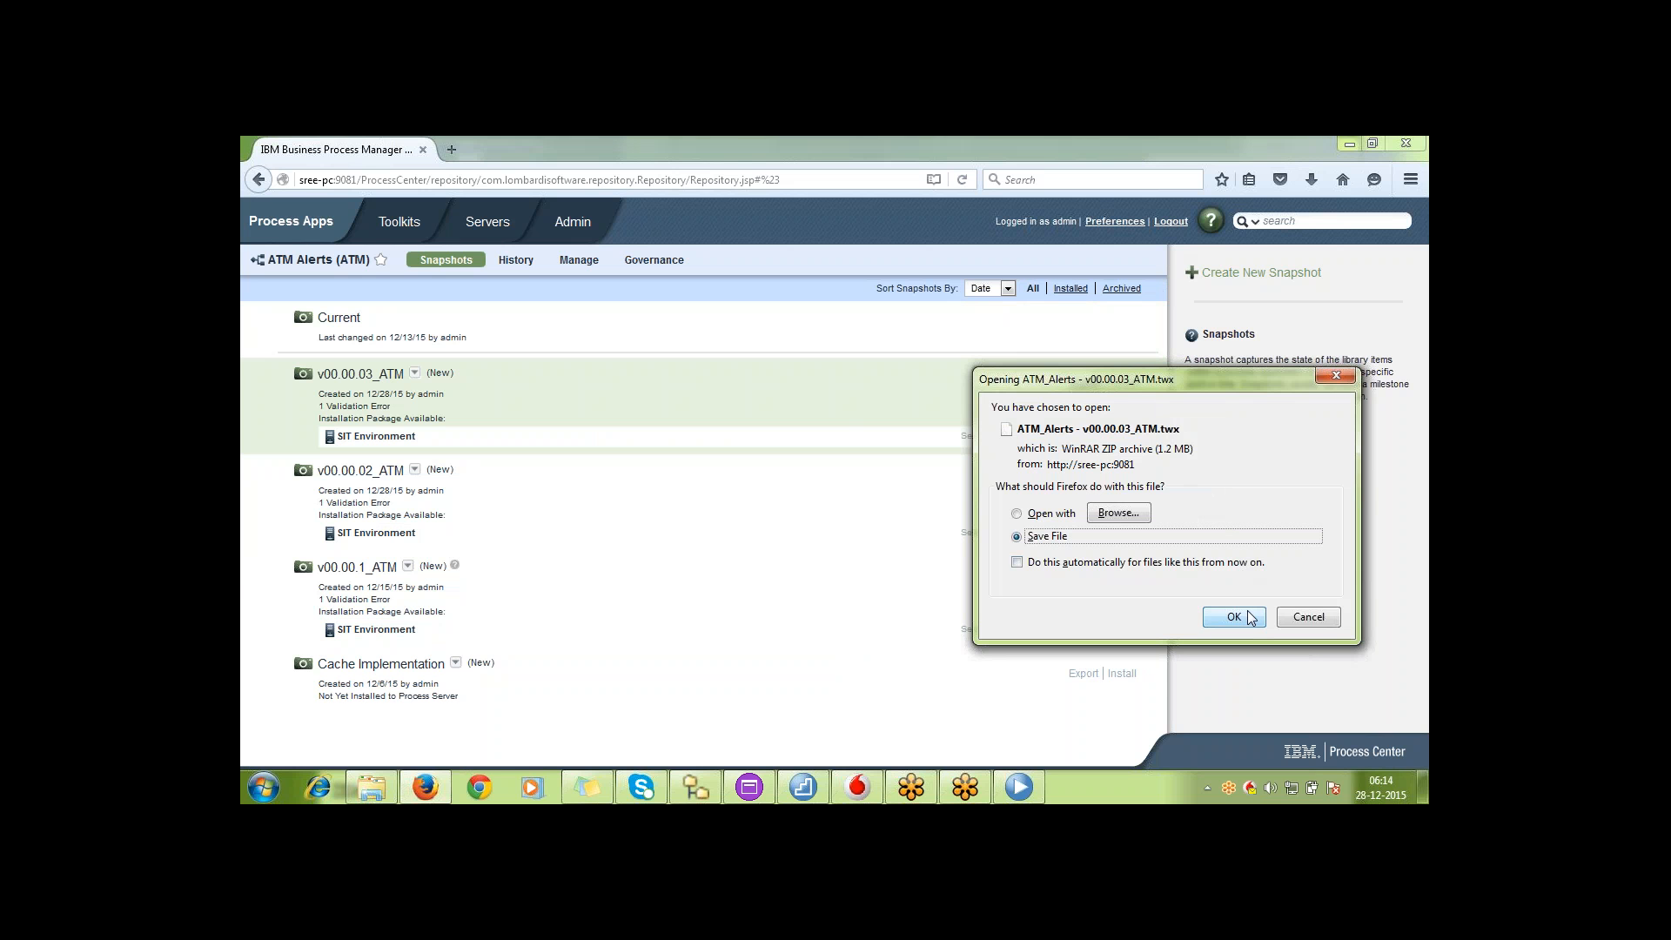
{"action": "left_click", "coordinate": [1245, 613]}
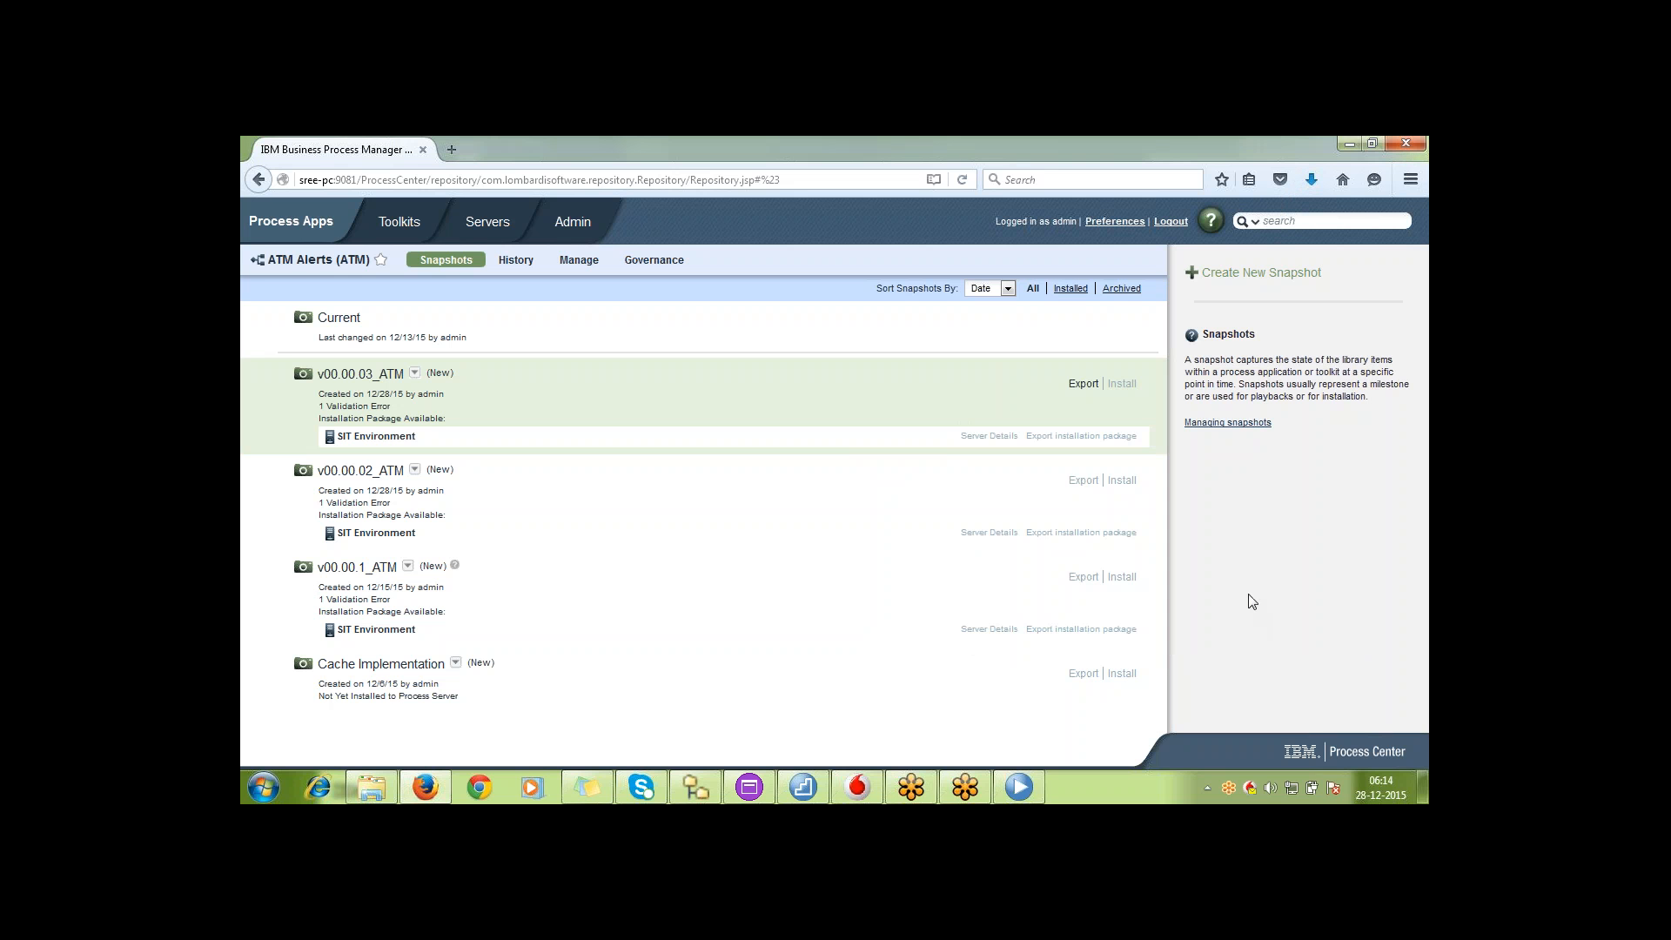
{"action": "left_click", "coordinate": [1317, 177]}
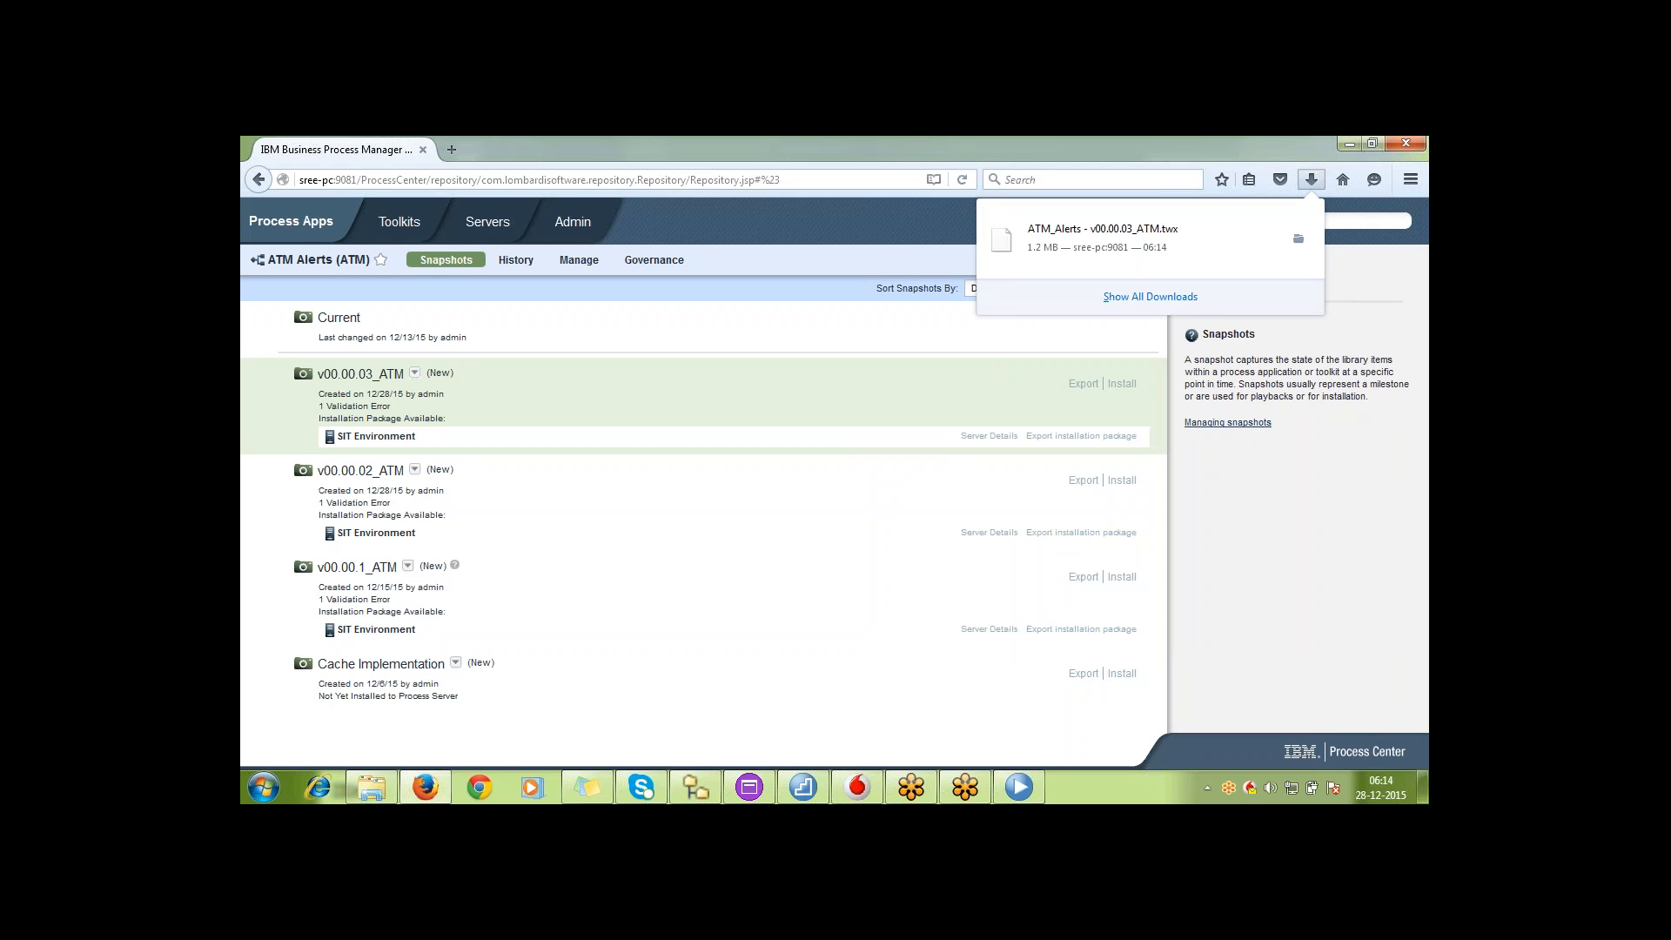
{"action": "left_click", "coordinate": [1261, 273]}
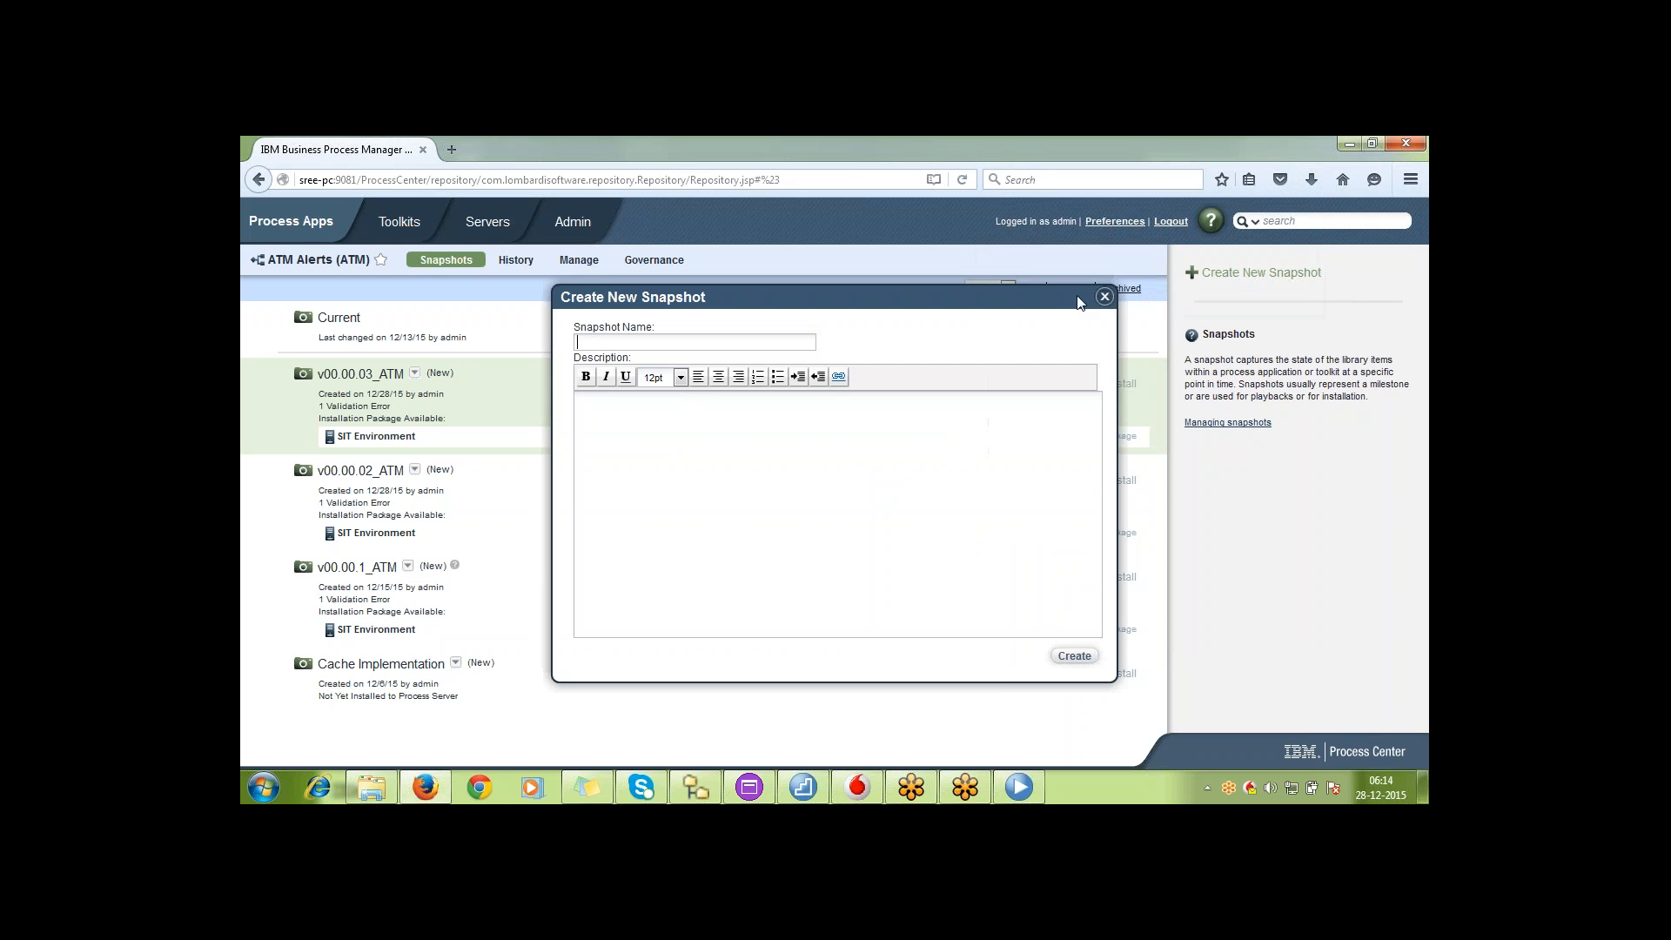
{"action": "left_click", "coordinate": [1105, 298]}
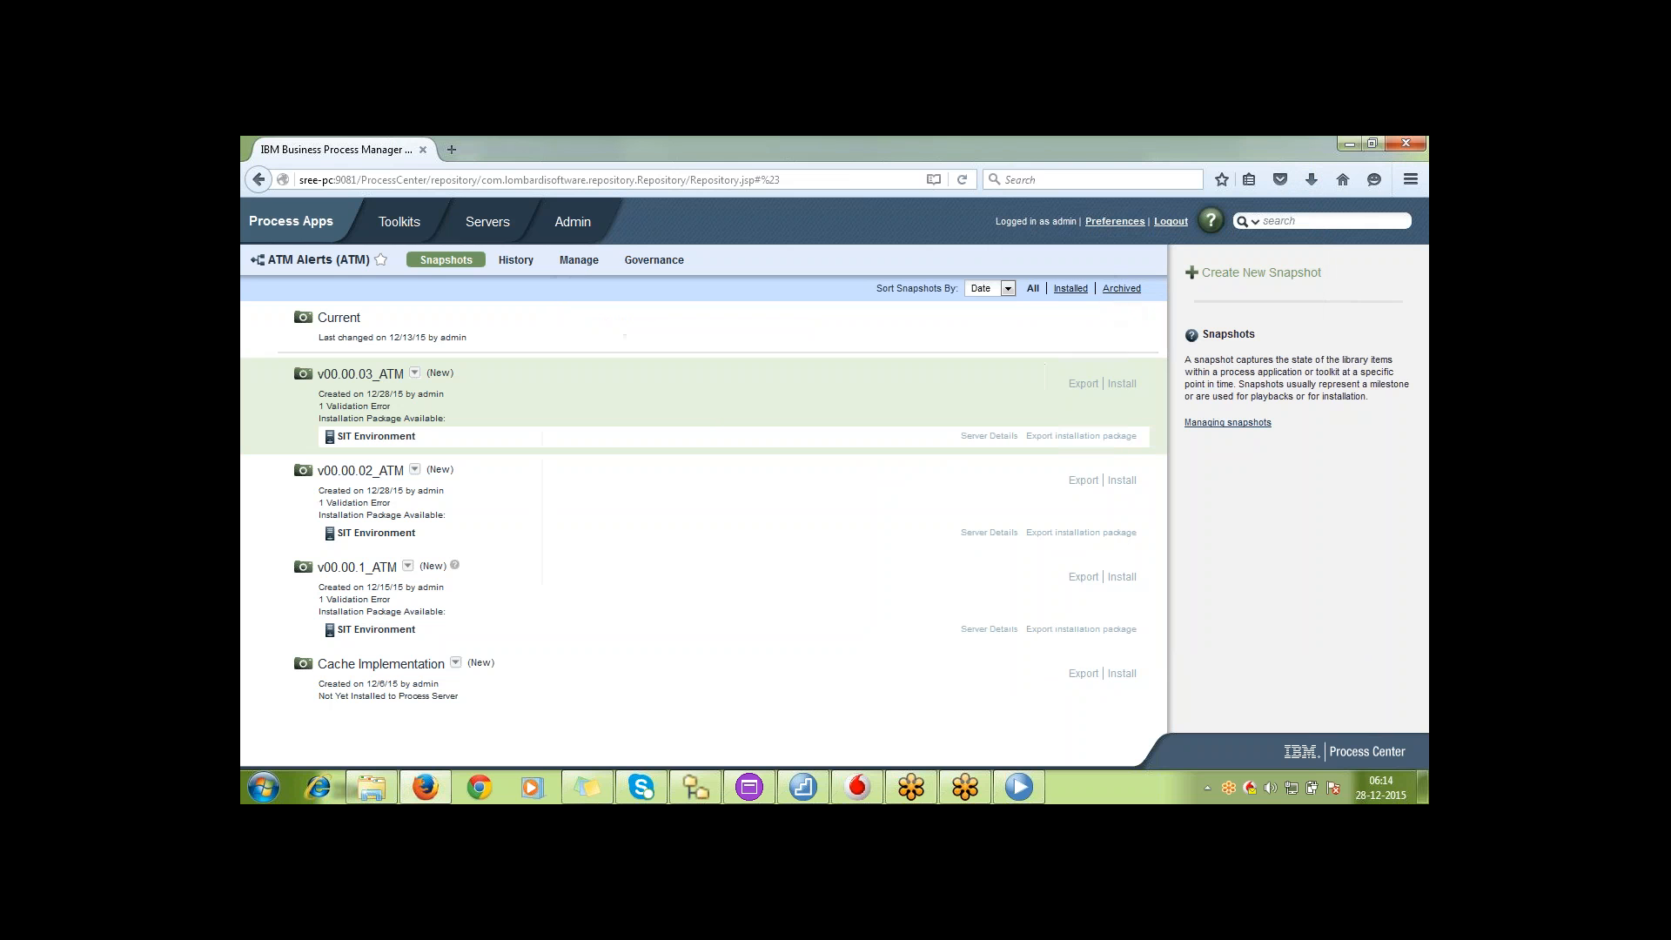
Set the status of snapshot v00.00.03_ATM to Rejected
{"action": "left_click", "coordinate": [415, 376]}
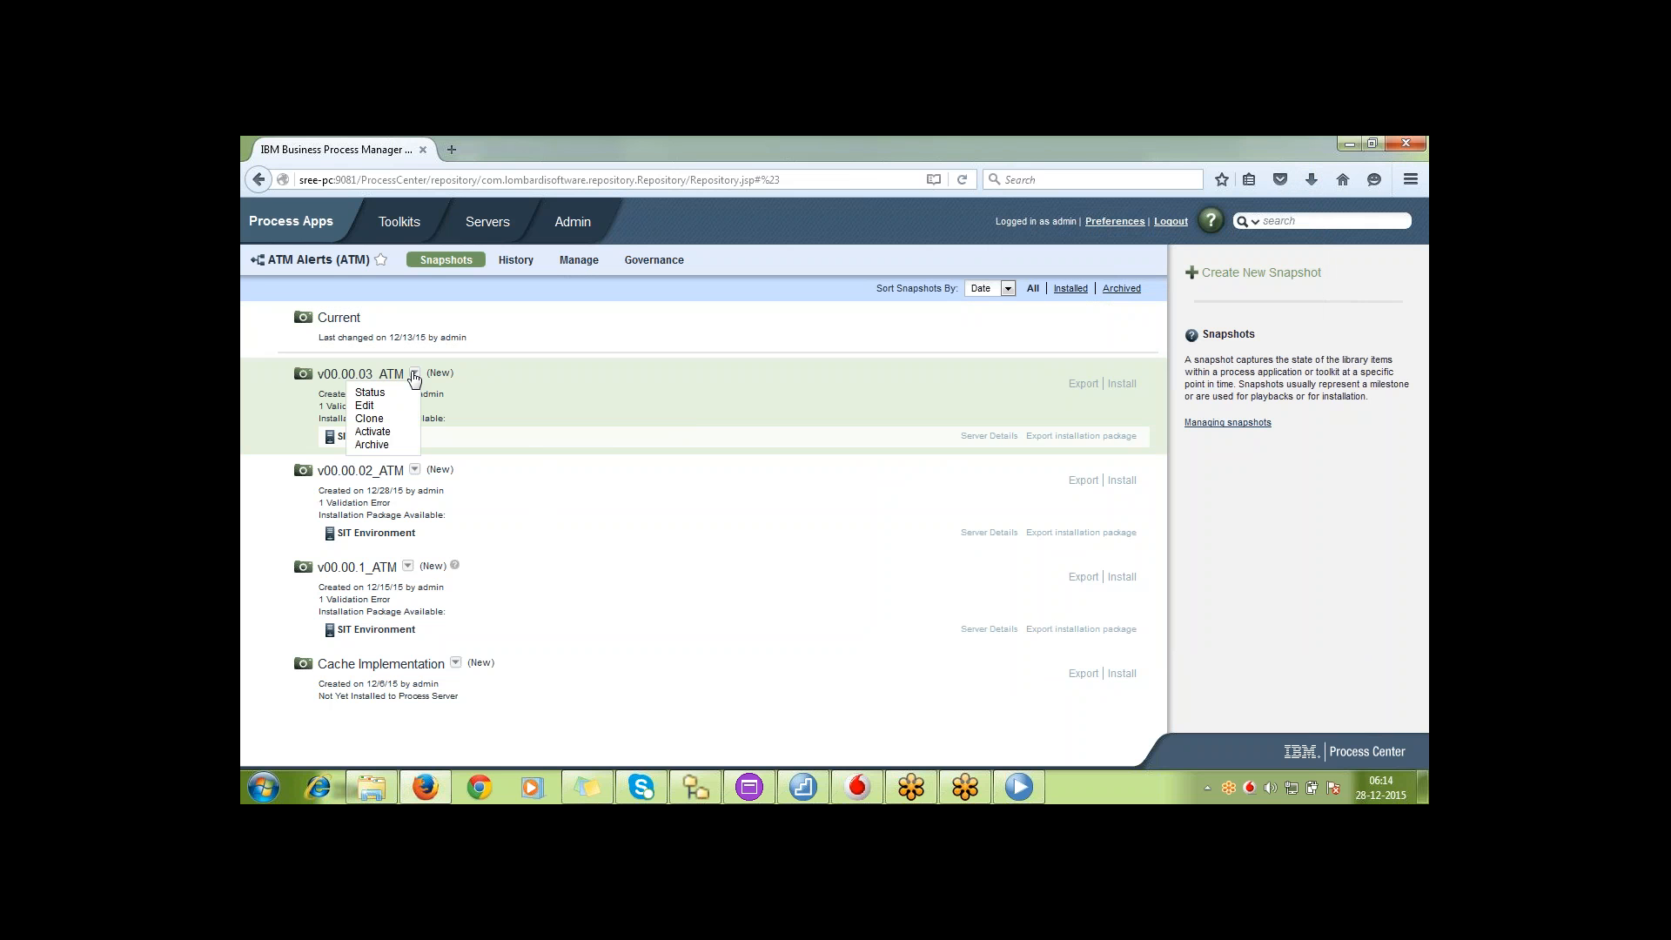
{"action": "left_click", "coordinate": [414, 377]}
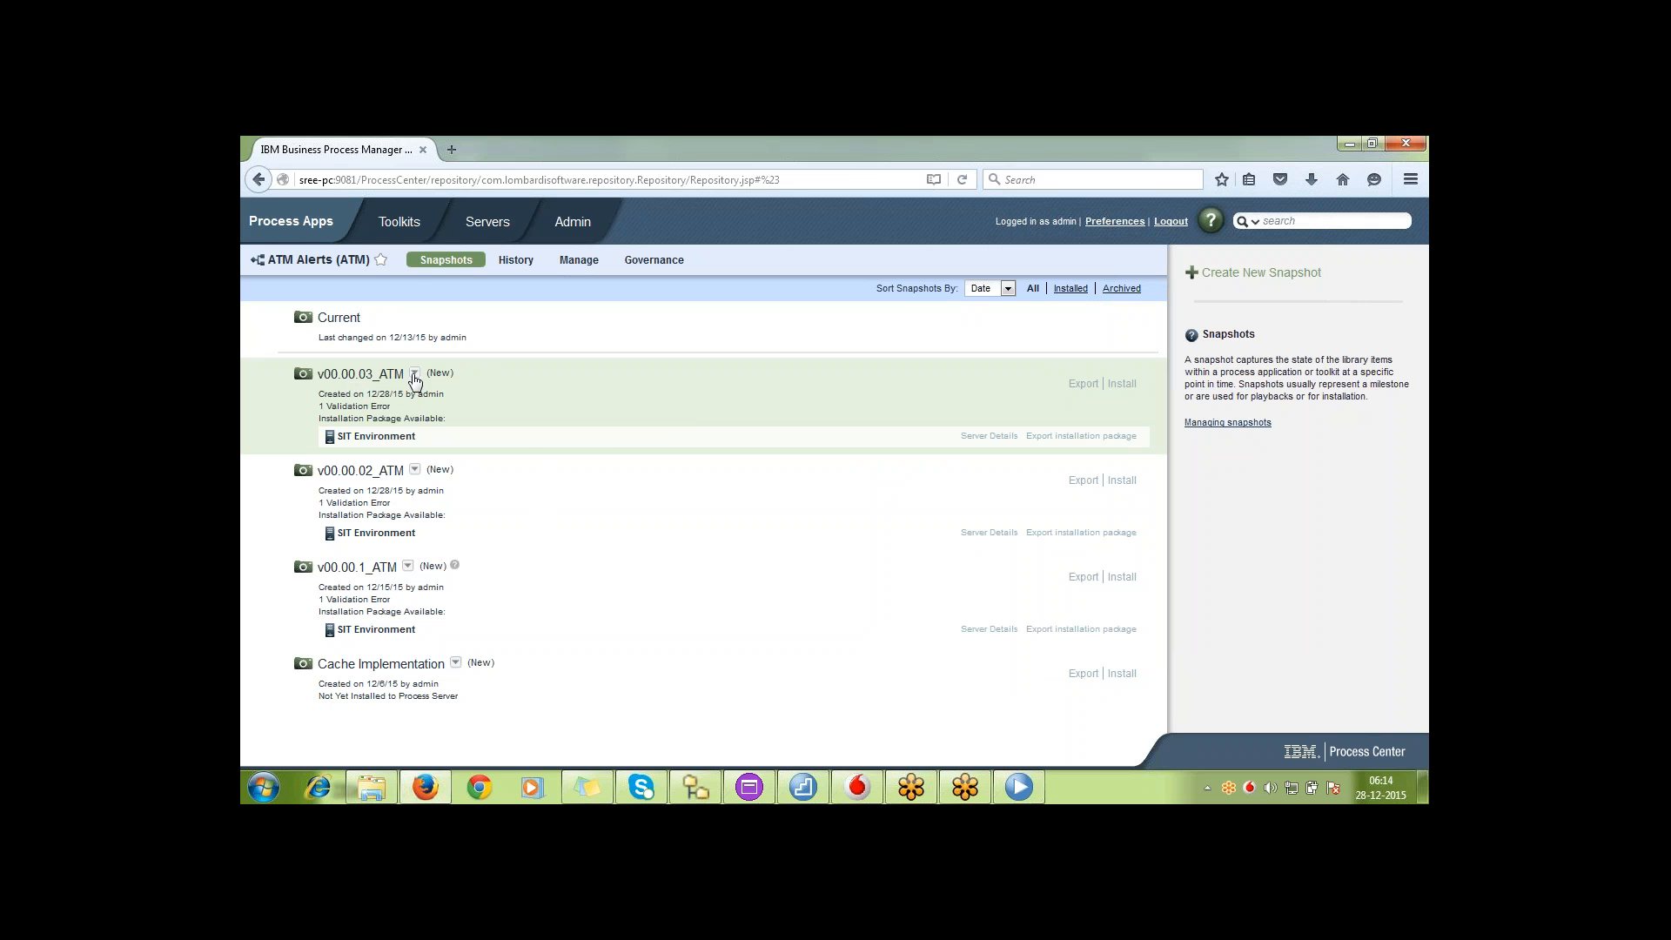
{"action": "left_click", "coordinate": [414, 375]}
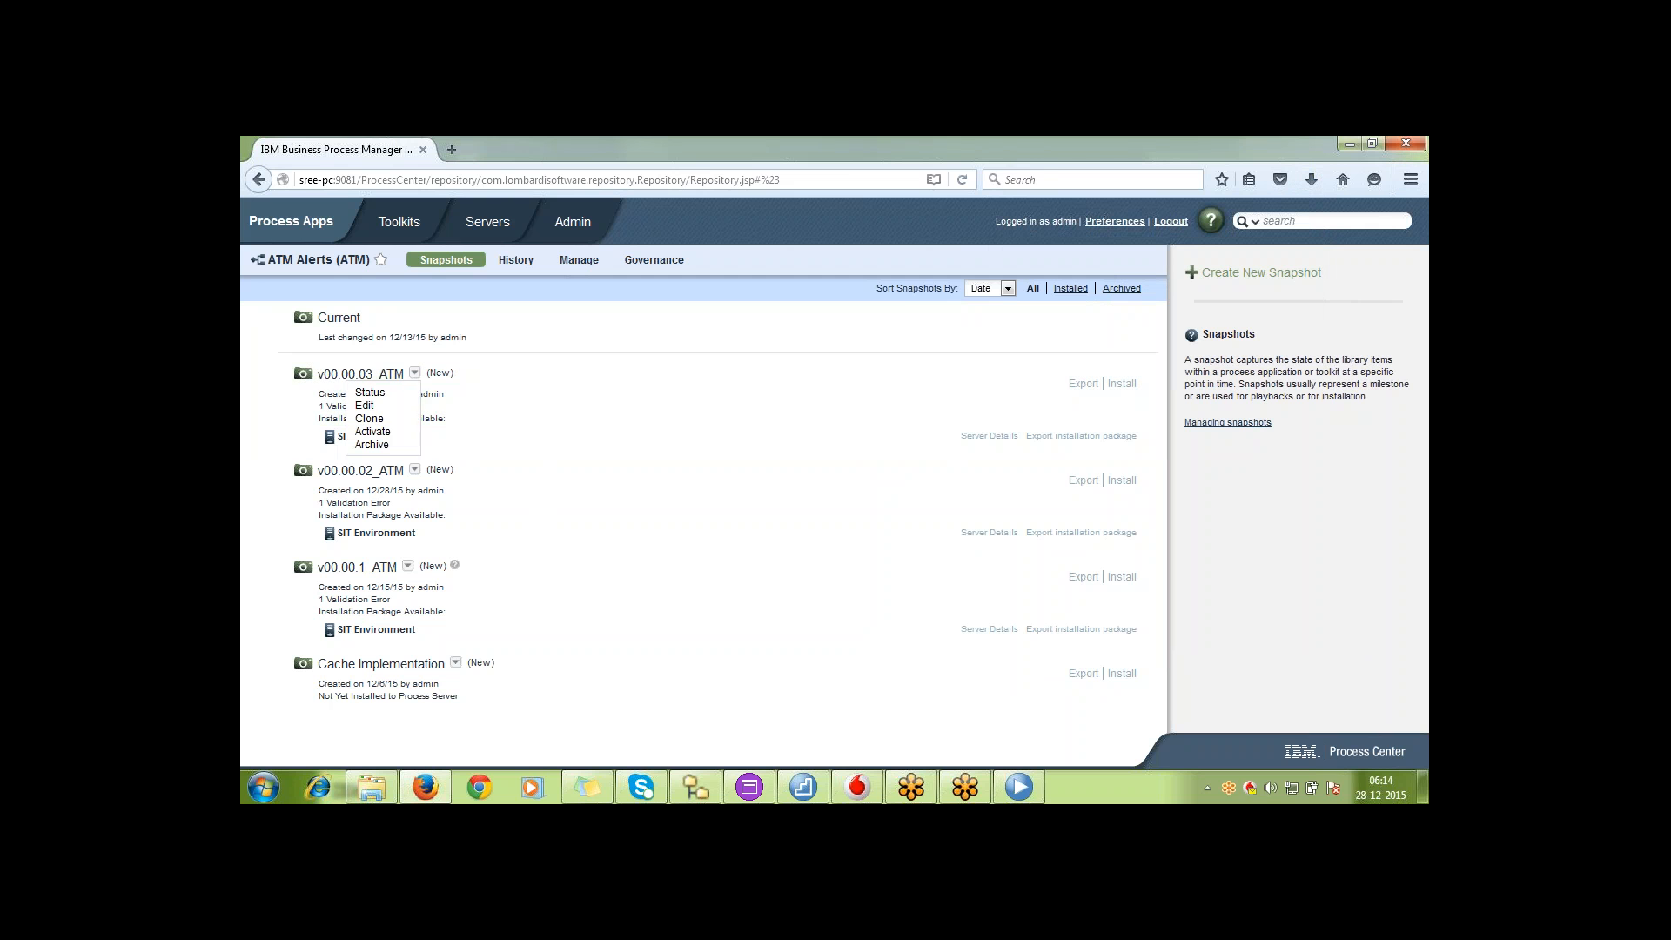
{"action": "left_click", "coordinate": [383, 393]}
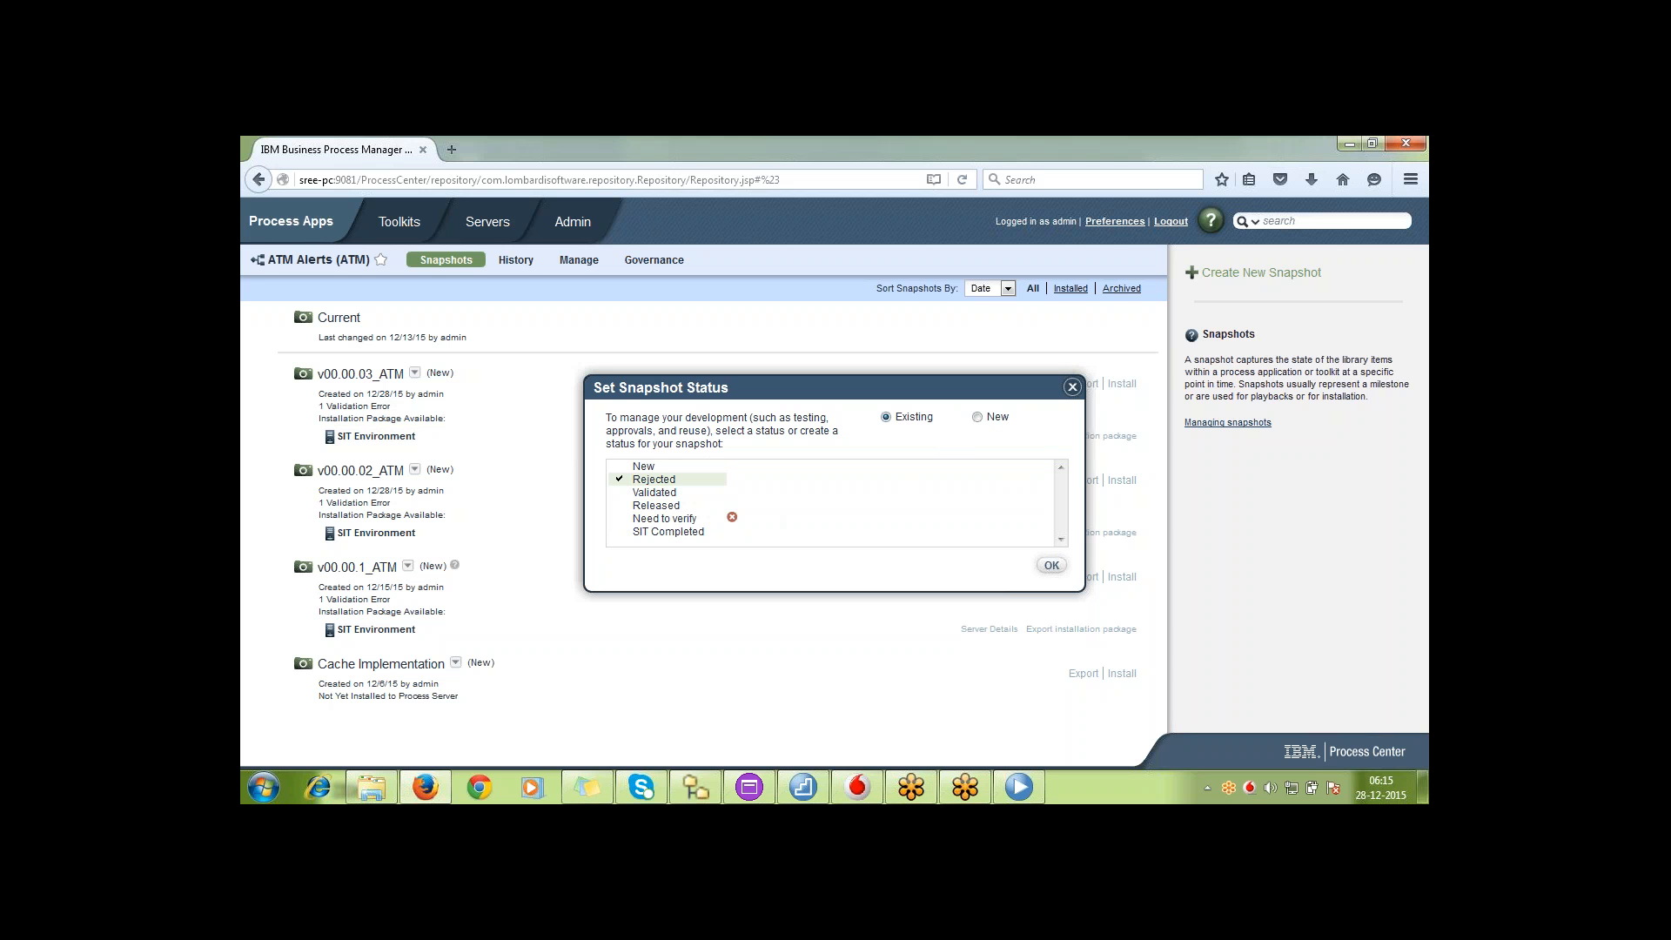
{"action": "left_click", "coordinate": [1051, 566]}
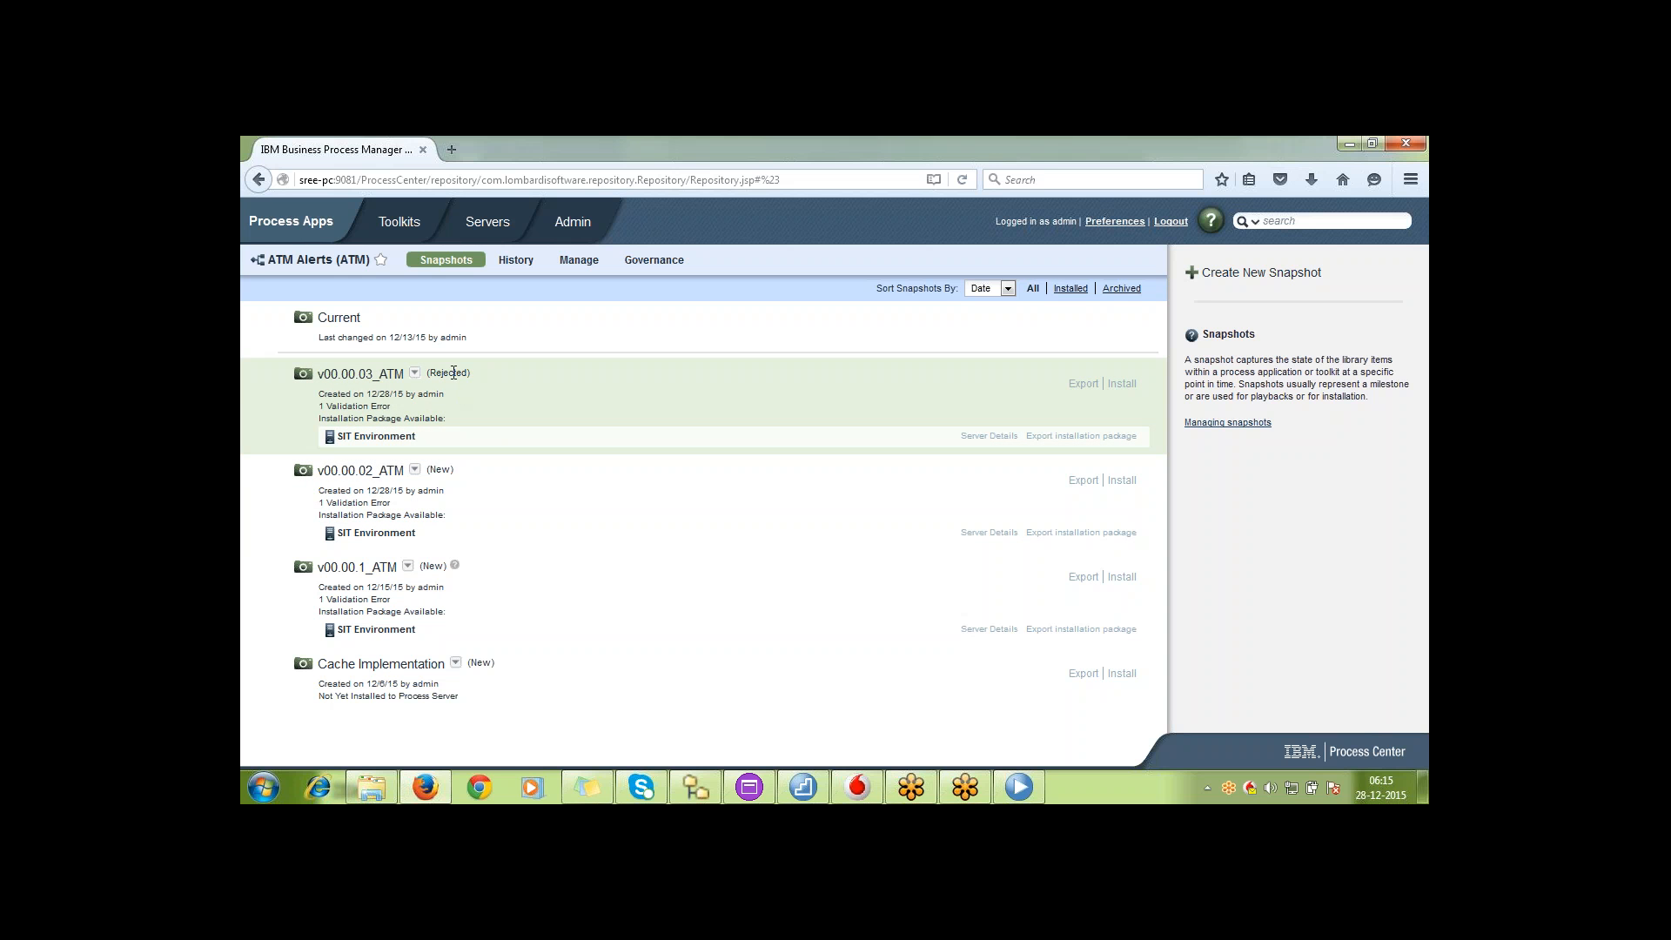
{"action": "double_click", "coordinate": [454, 373]}
{"action": "left_click", "coordinate": [782, 397]}
Create a new status named Corrupted and assign it to snapshot v00.00.03_ATM
{"action": "left_click", "coordinate": [416, 376]}
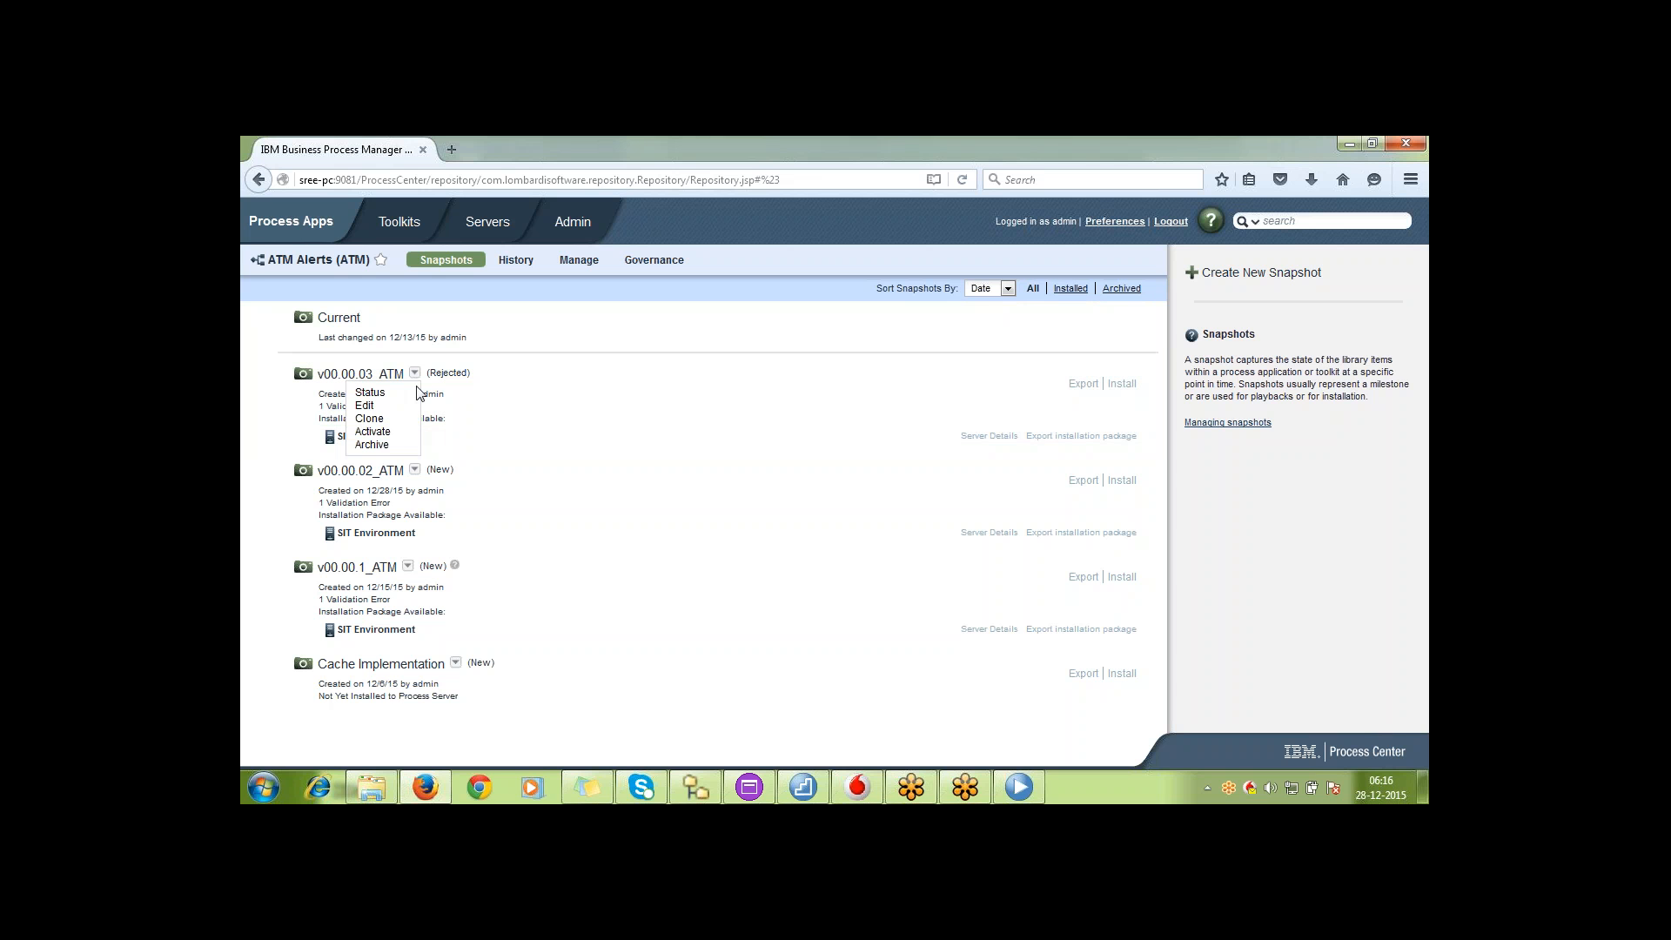
{"action": "left_click", "coordinate": [394, 393]}
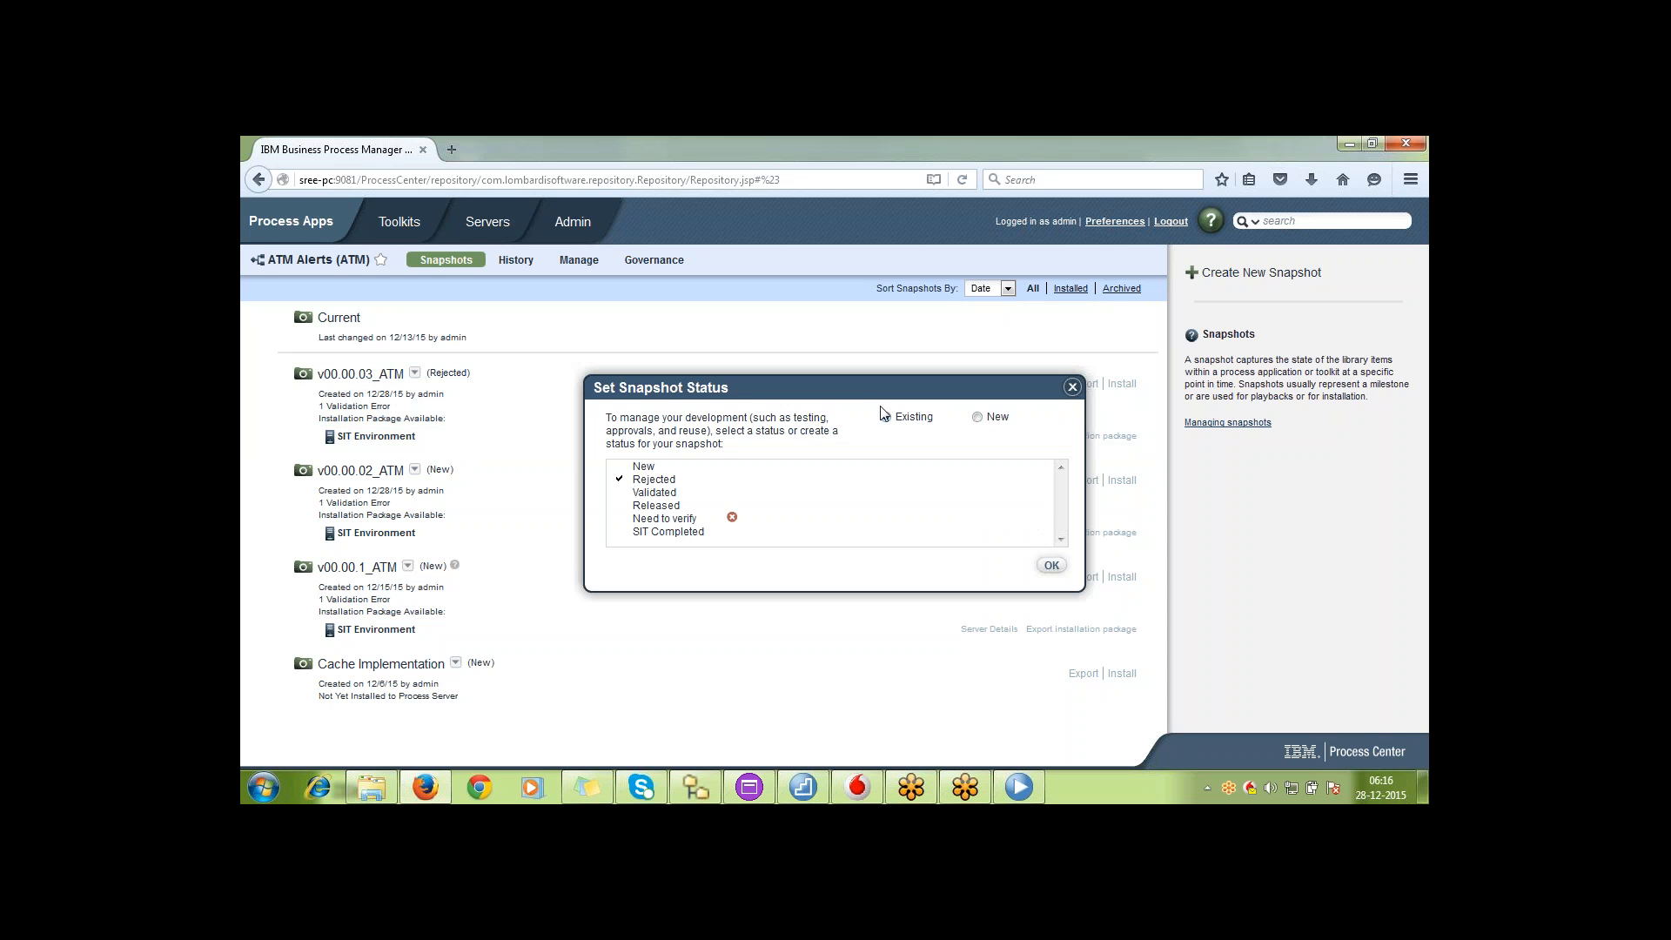
{"action": "left_click", "coordinate": [978, 418]}
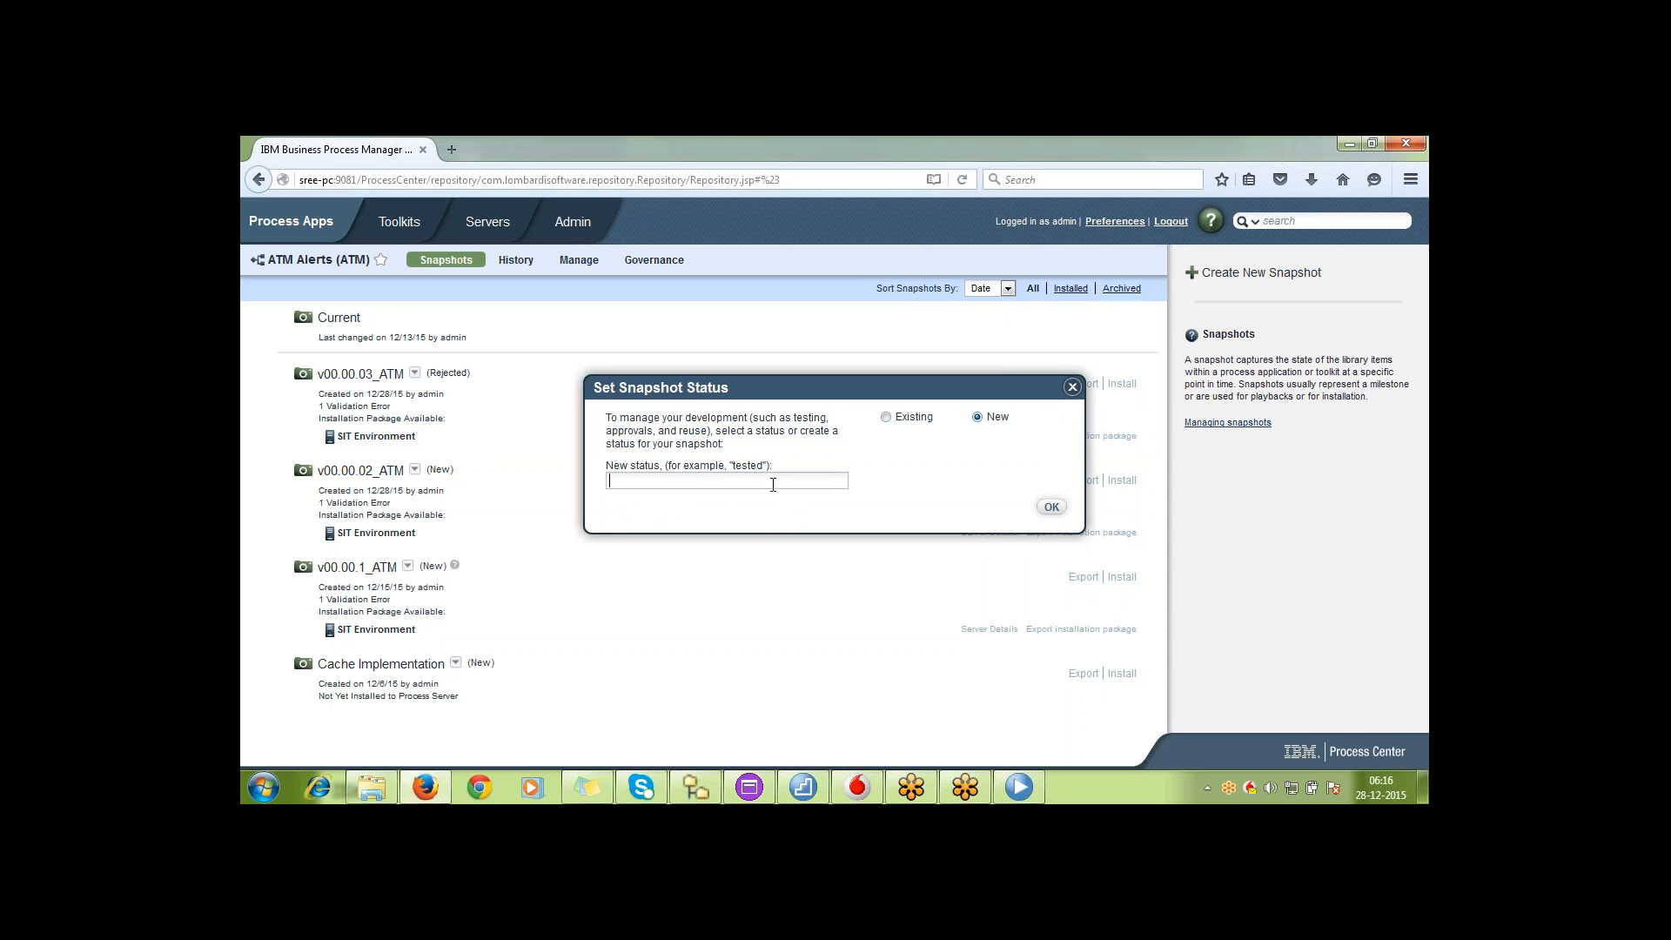
{"action": "type", "text": "Corrupted"}
{"action": "left_click", "coordinate": [1055, 512]}
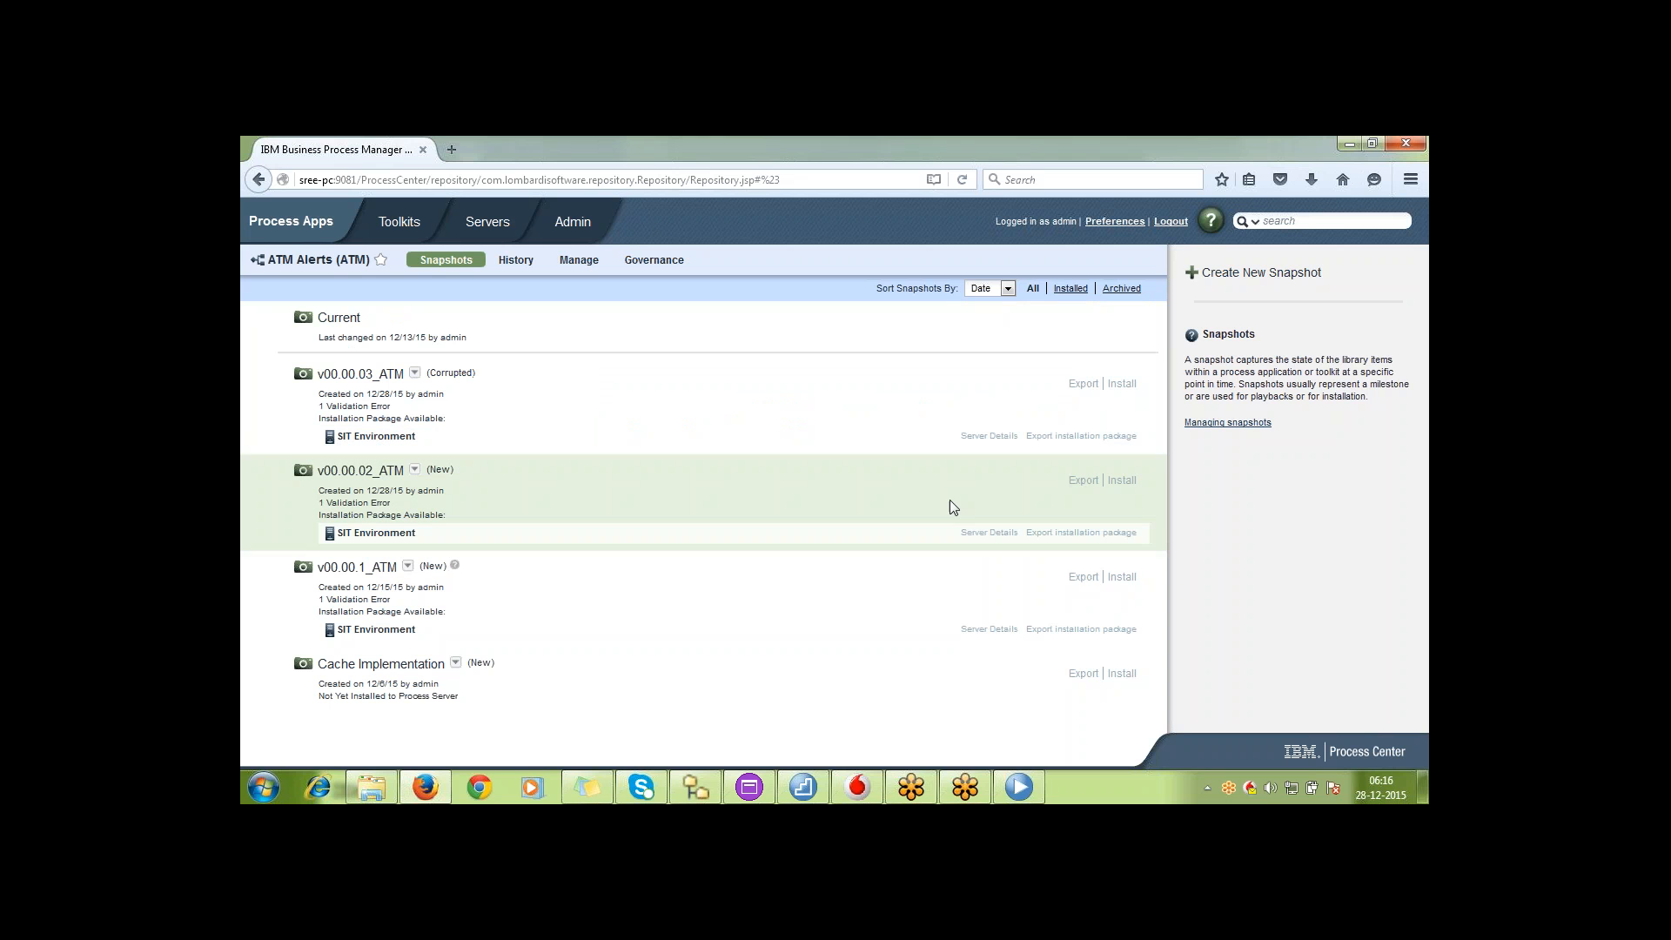
Review the existing statuses available for snapshot v00.00.03_ATM, and reopen ATM Alerts from the list of process apps
{"action": "left_click", "coordinate": [416, 379]}
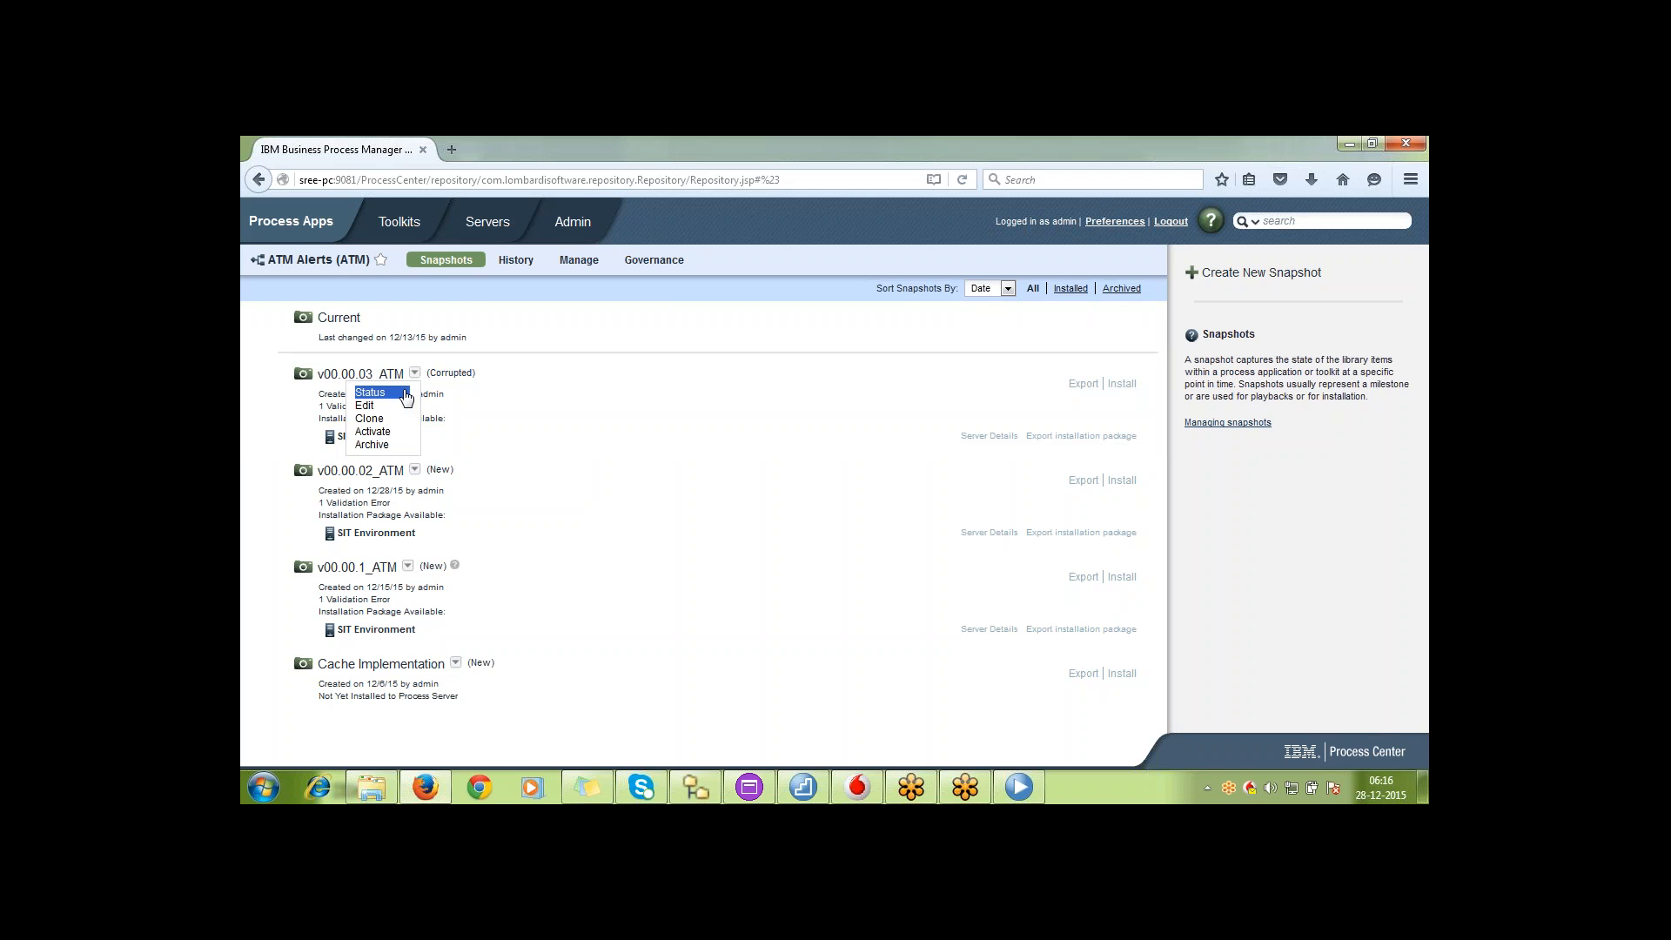
{"action": "left_click", "coordinate": [366, 391]}
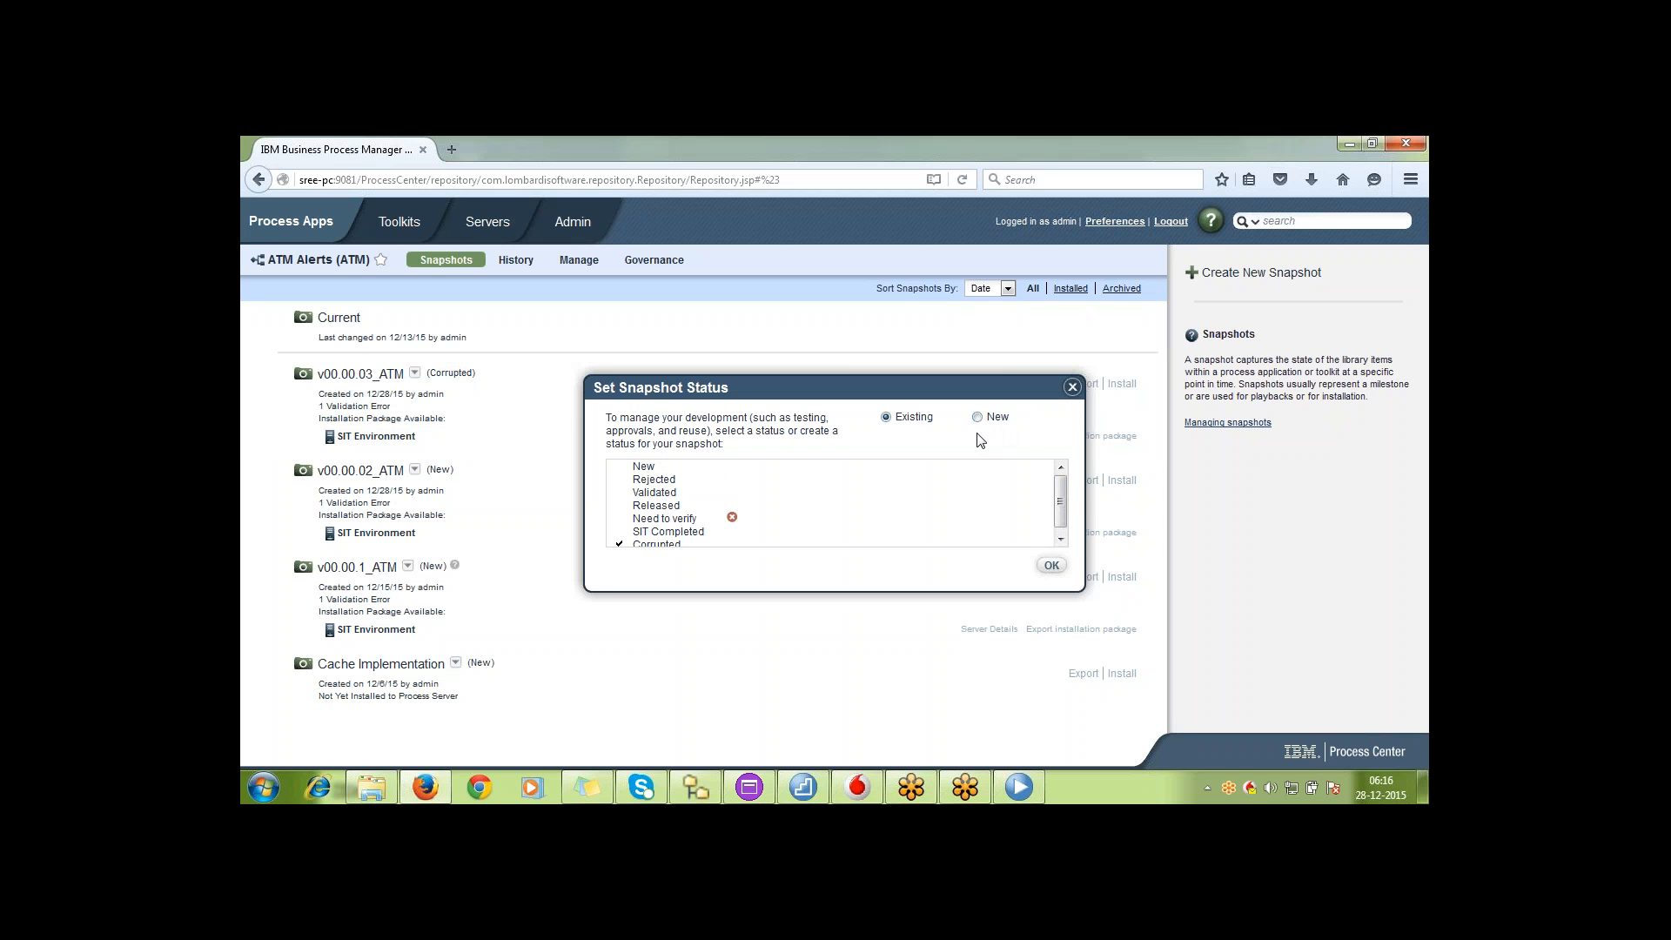
{"action": "left_click", "coordinate": [1072, 387]}
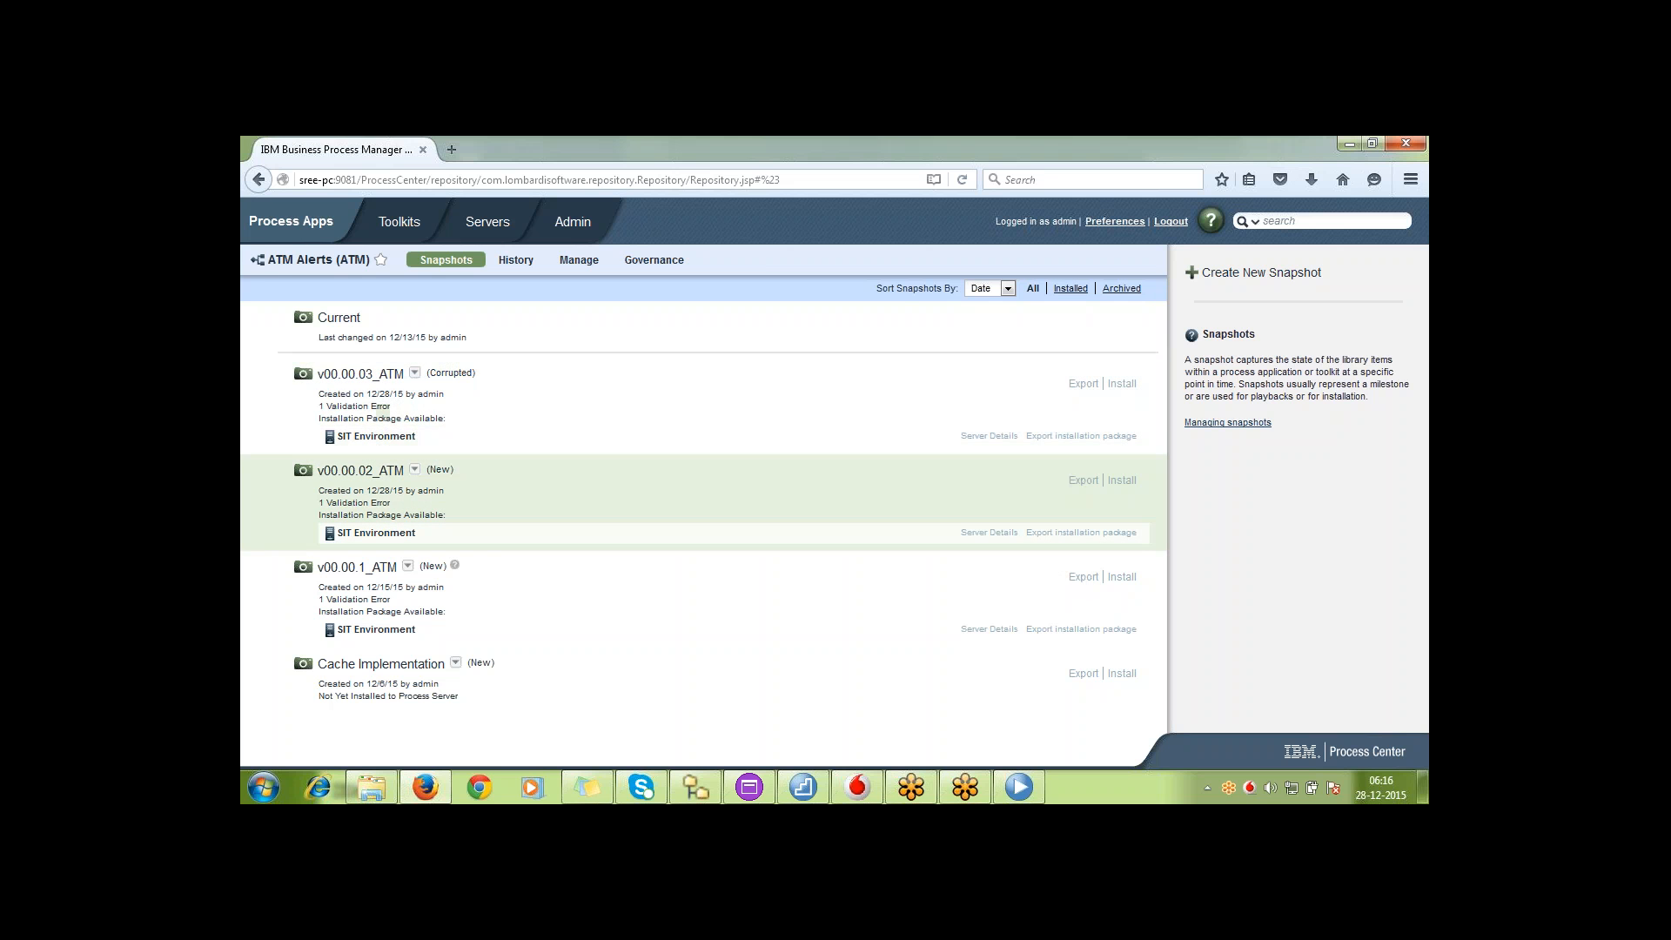
{"action": "left_click", "coordinate": [415, 374]}
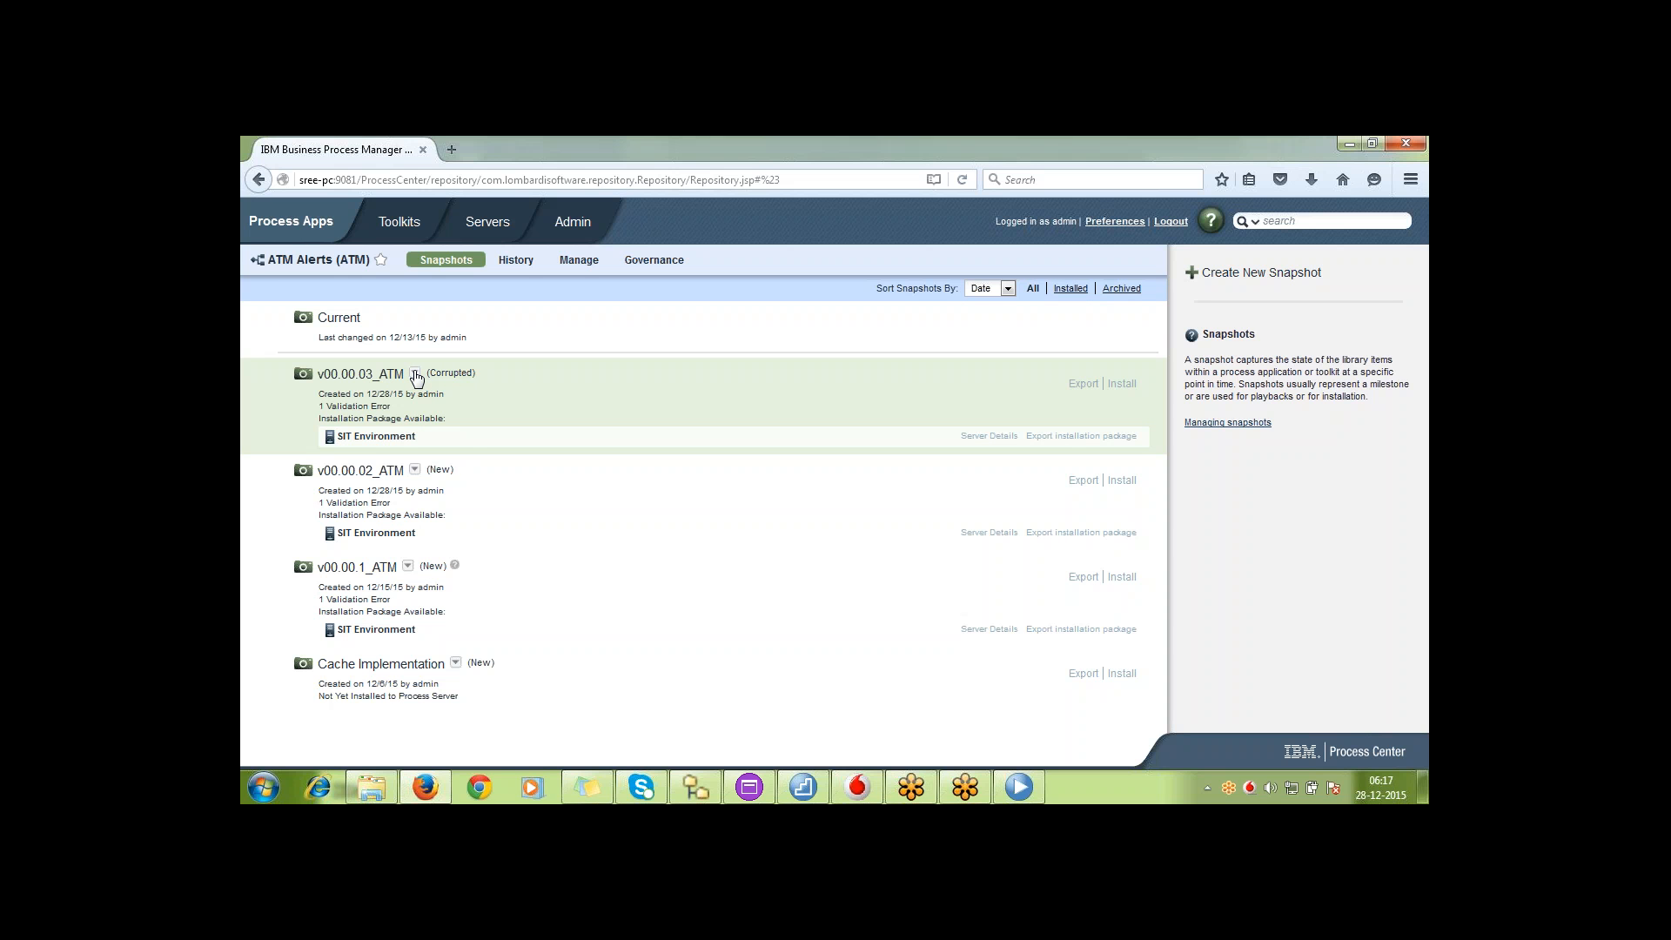
{"action": "left_click", "coordinate": [319, 222]}
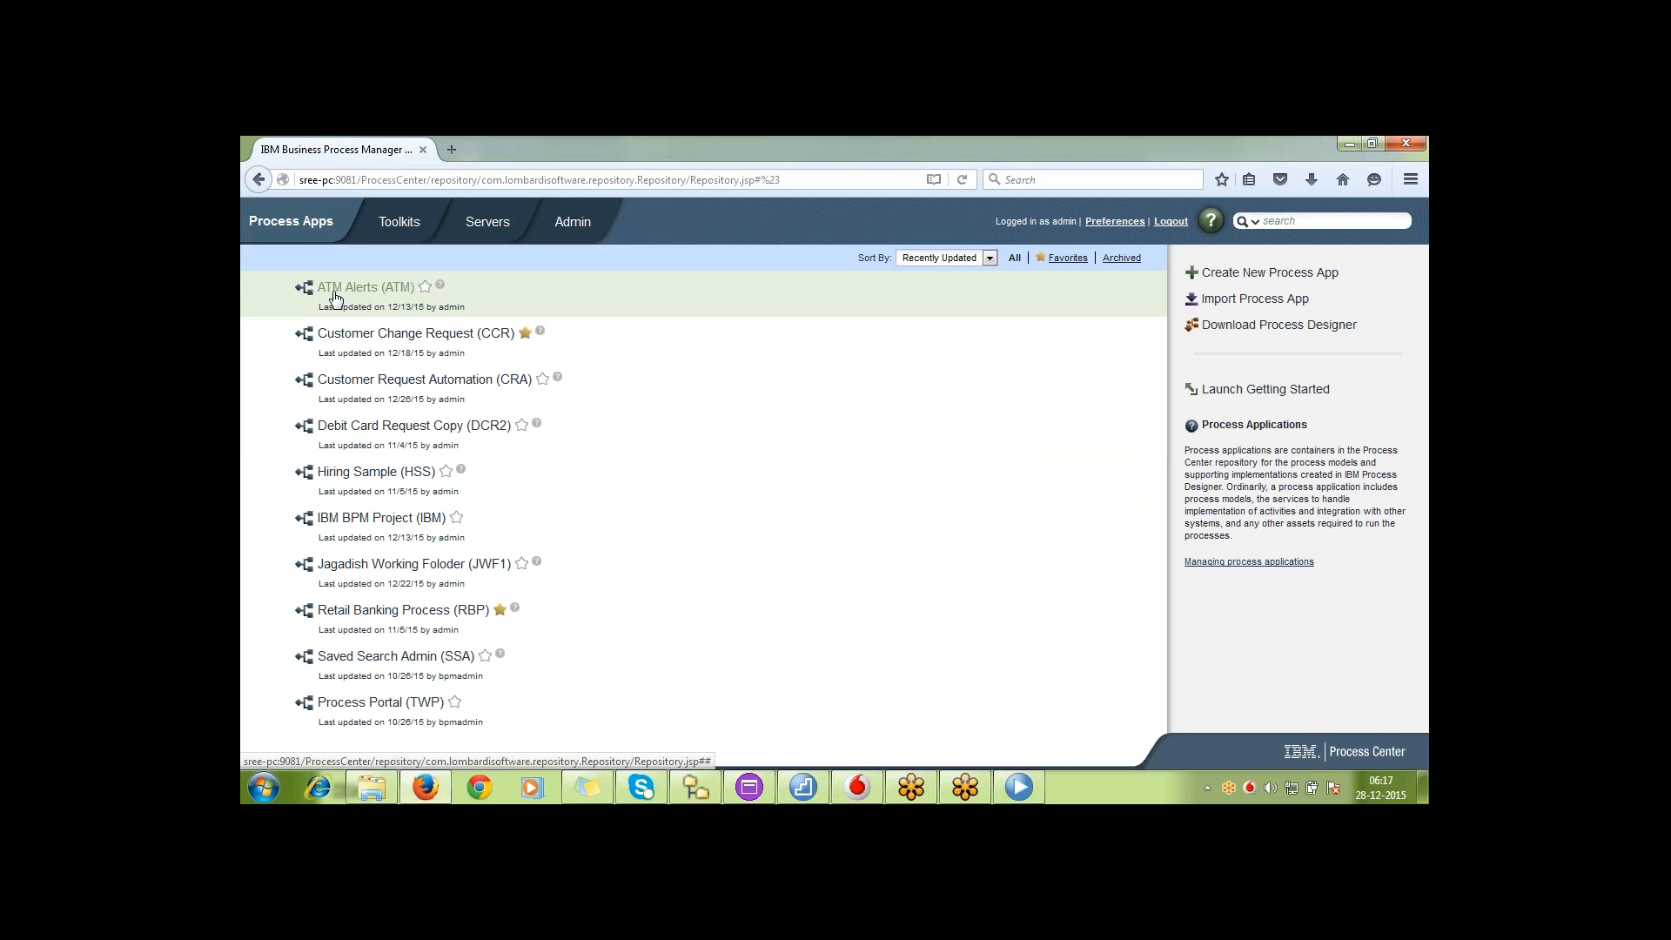
{"action": "left_click", "coordinate": [388, 289]}
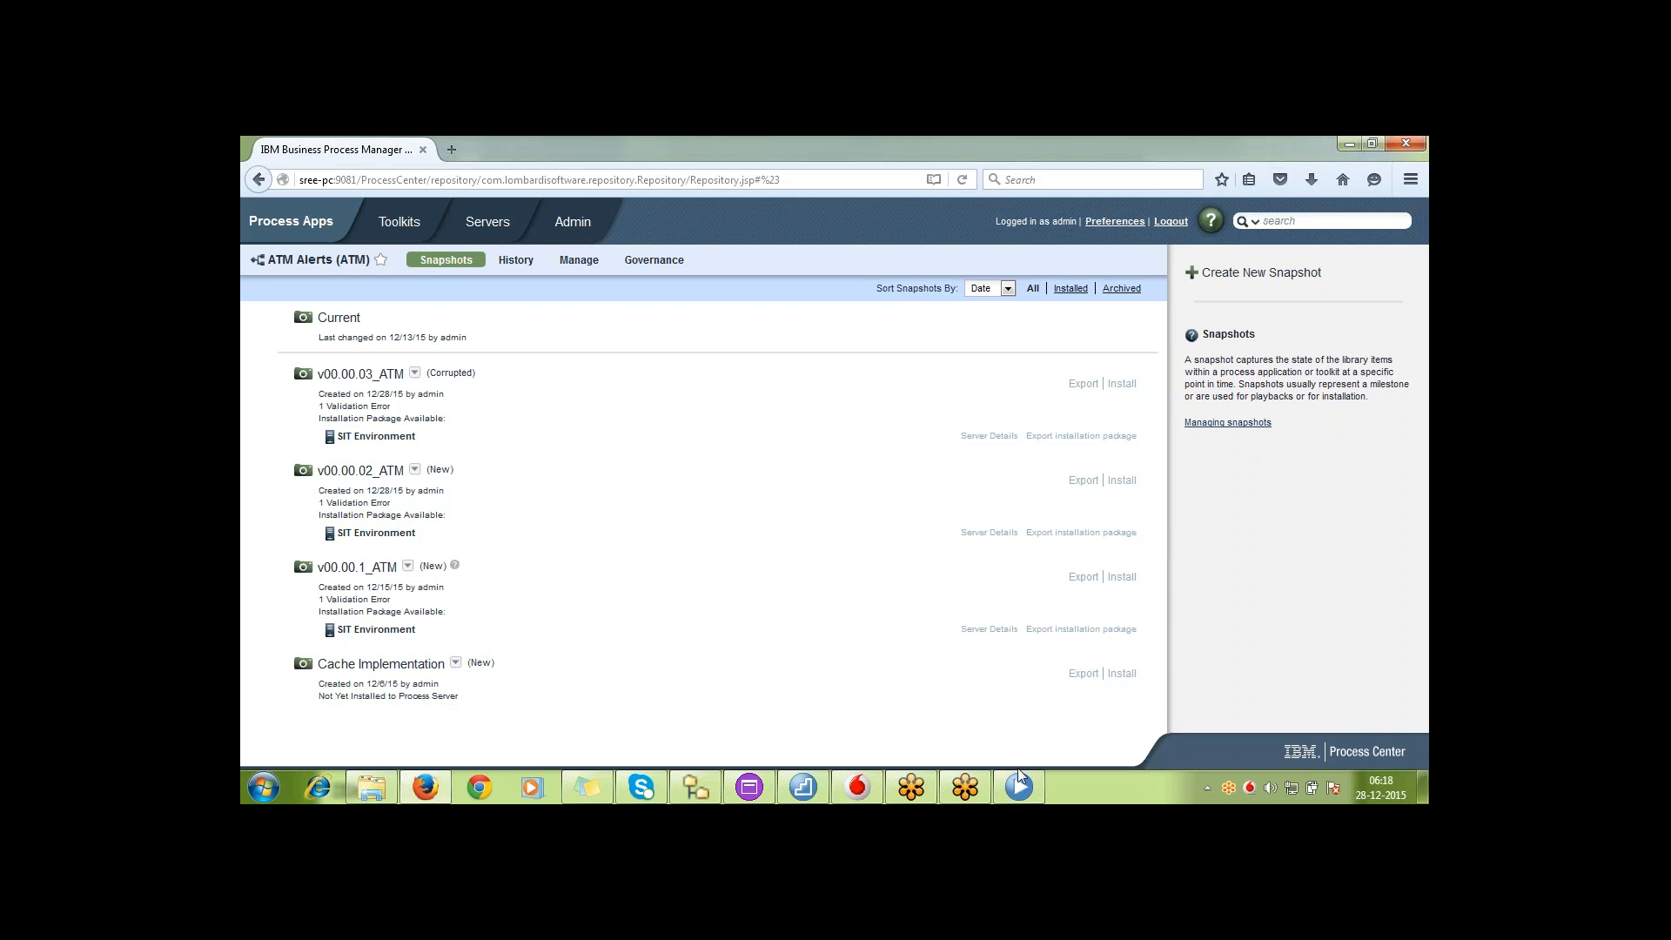
{"action": "mouse_move", "coordinate": [1023, 781]}
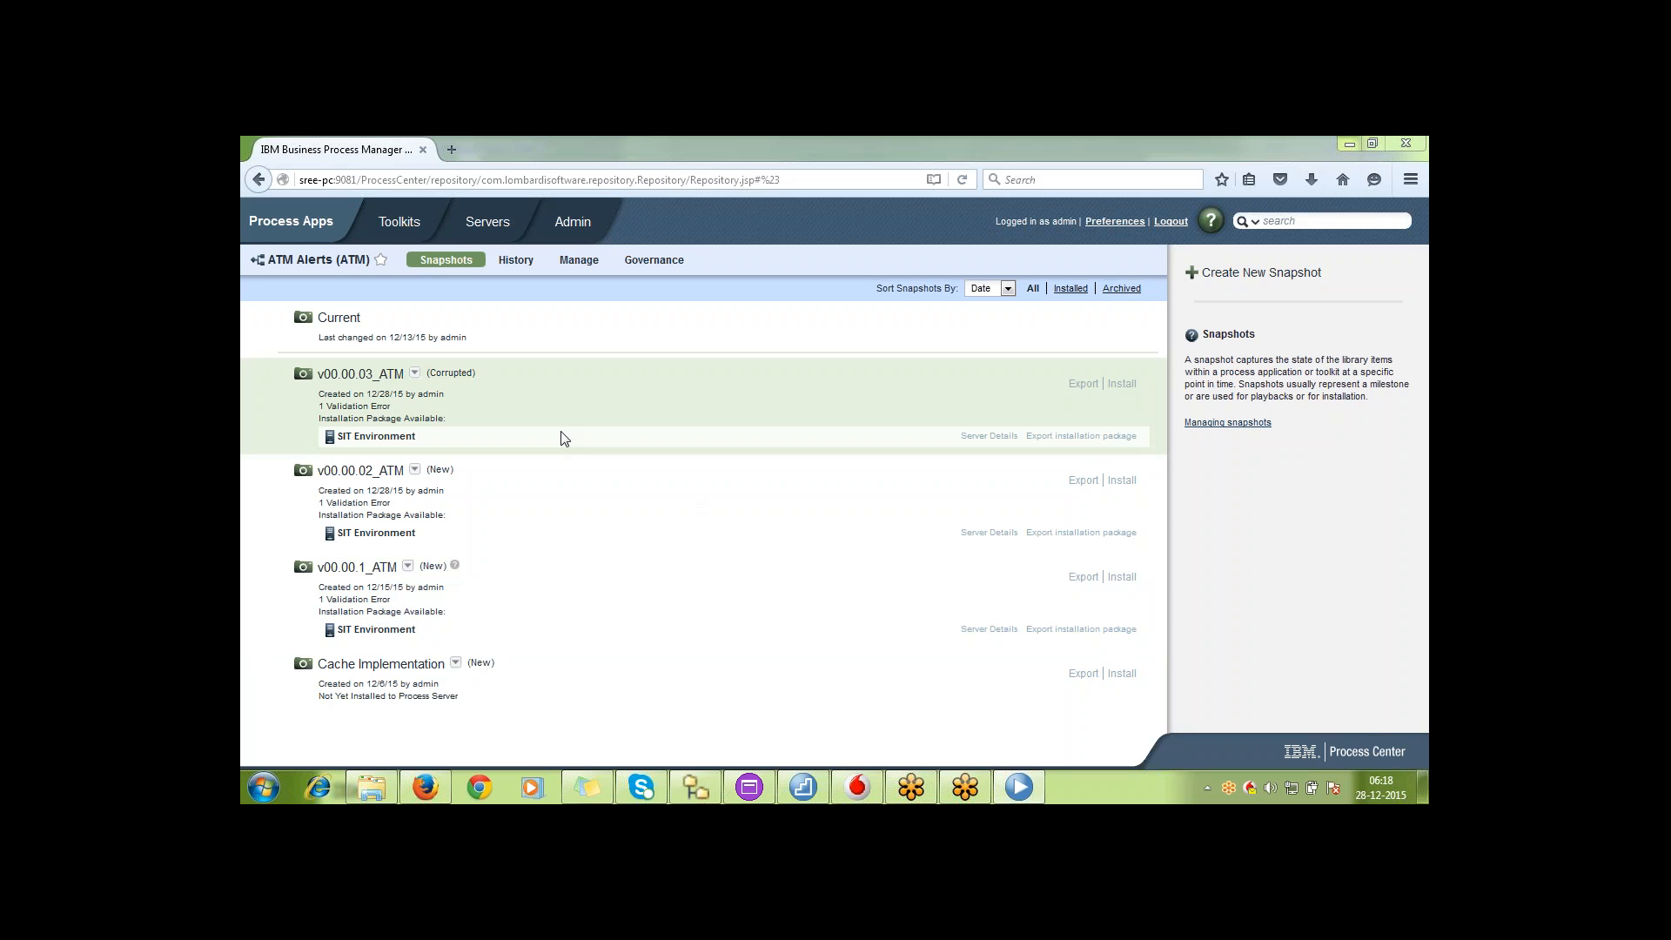
Rename snapshot v00.00.03_ATM to v00.00.04_ATM
{"action": "left_click", "coordinate": [414, 373]}
{"action": "left_click", "coordinate": [365, 405]}
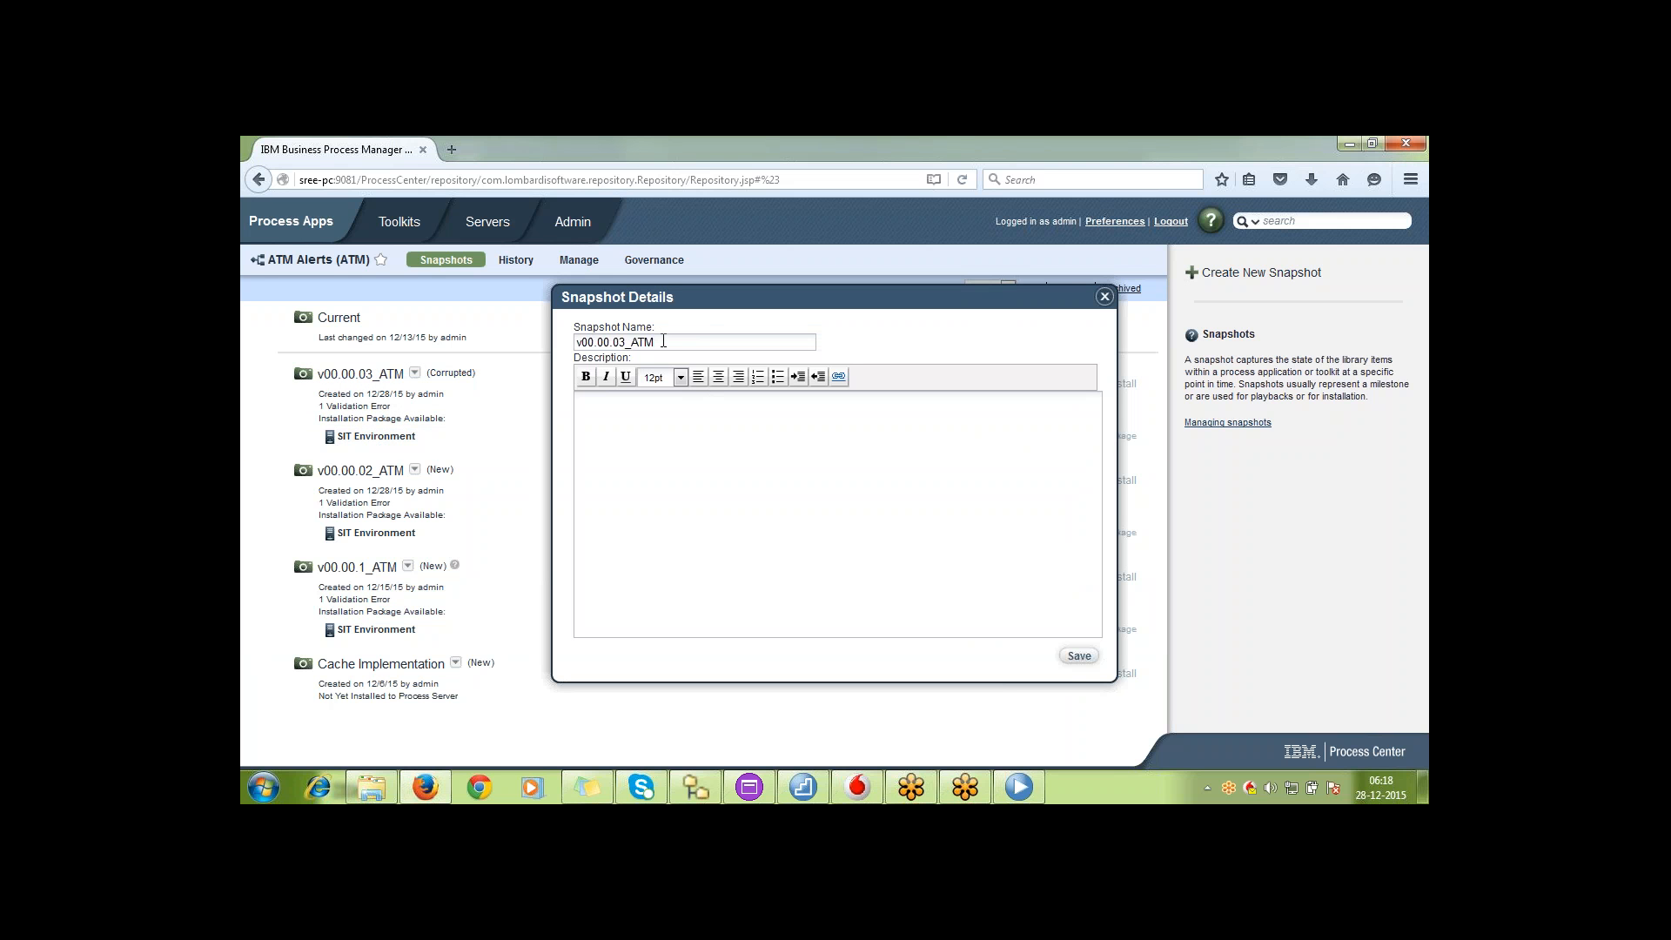
{"action": "key", "text": "BackSpace"}
{"action": "key", "text": "BackSpace"}
{"action": "key", "text": "BackSpace"}
{"action": "key", "text": "BackSpace"}
{"action": "type", "text": "4_ATM"}
{"action": "left_click", "coordinate": [1080, 656]}
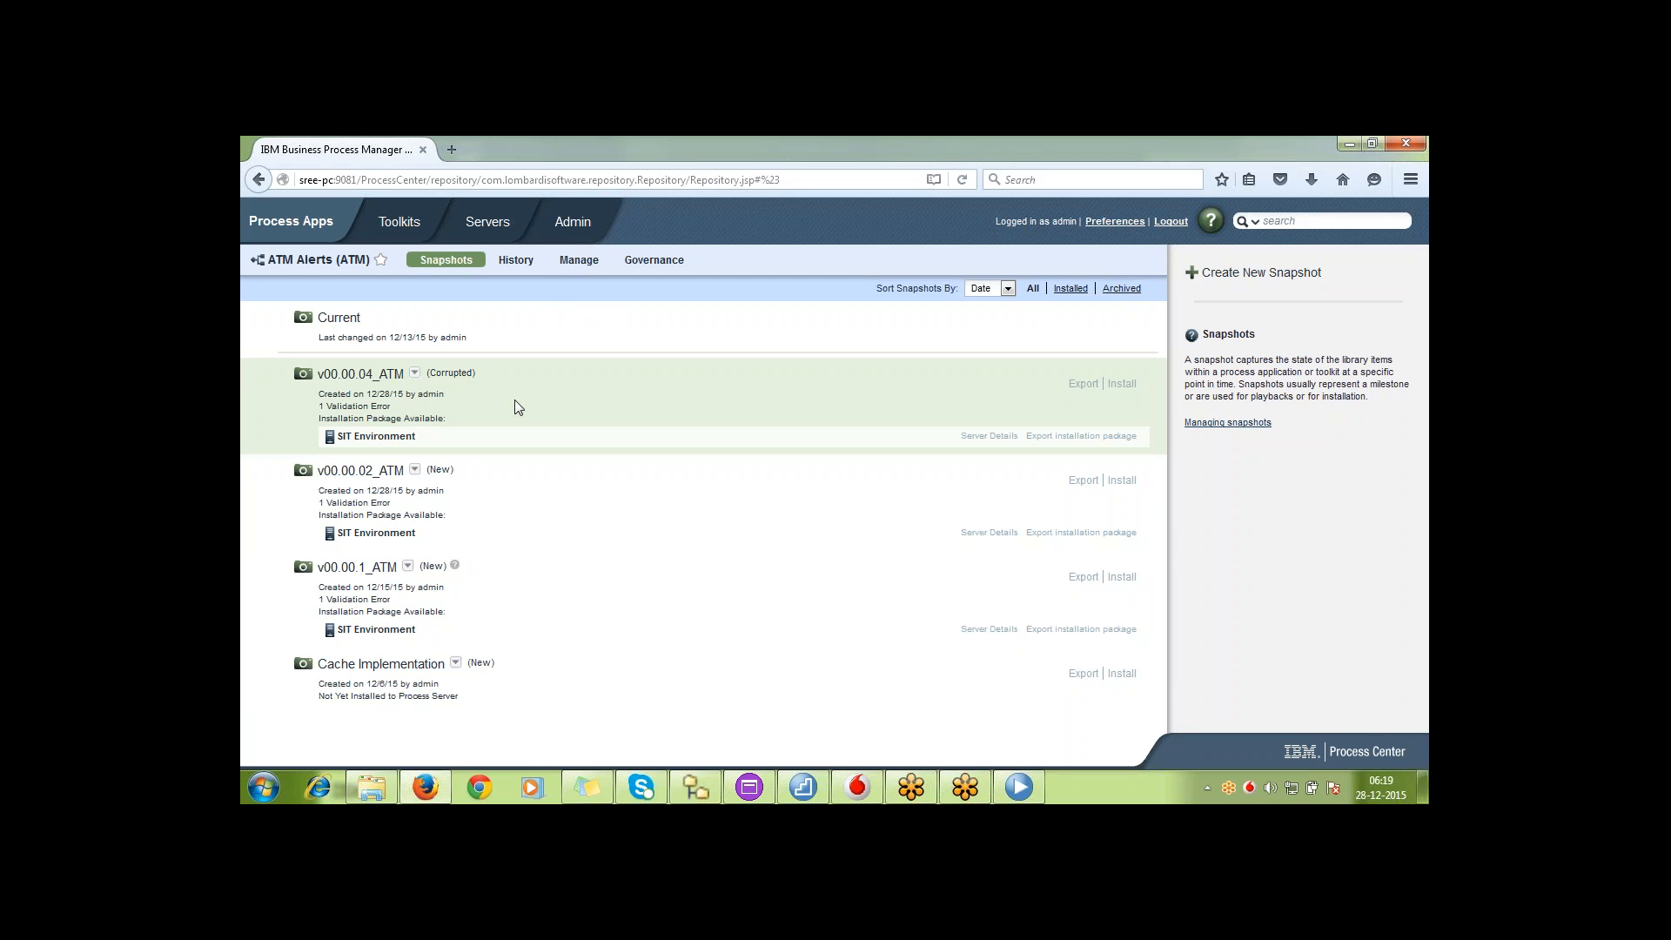
Reopen ATM Alerts from the process apps list, and activate and deactivate its snapshot v00.00.04_ATM
{"action": "left_click", "coordinate": [416, 374]}
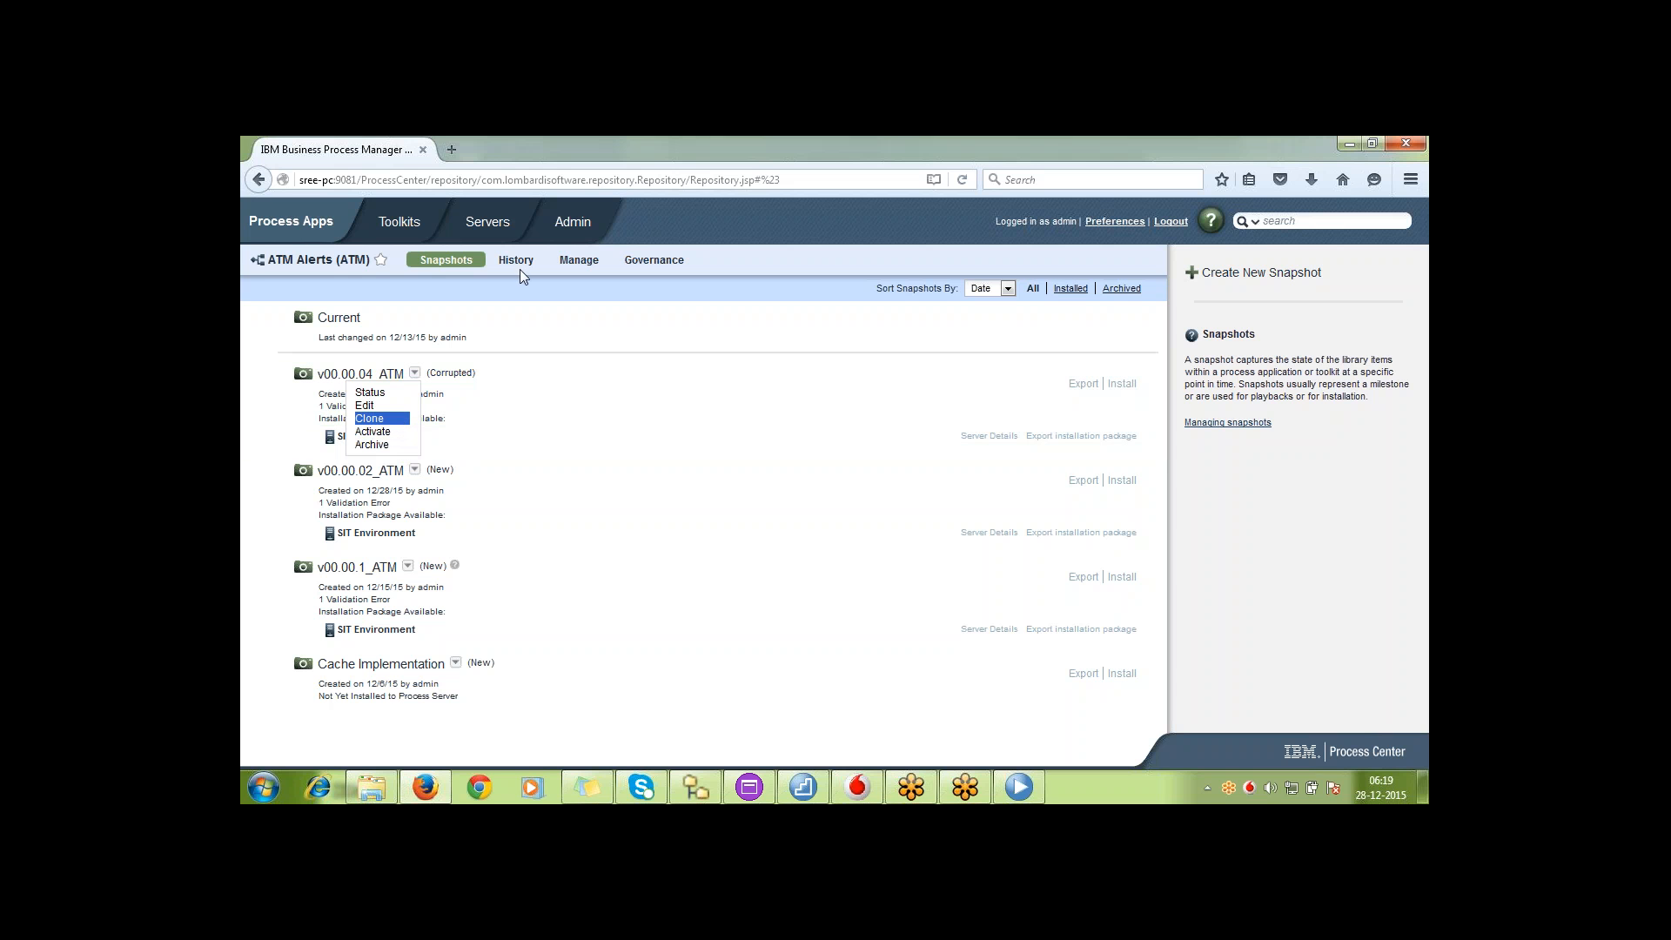
{"action": "left_click", "coordinate": [324, 223]}
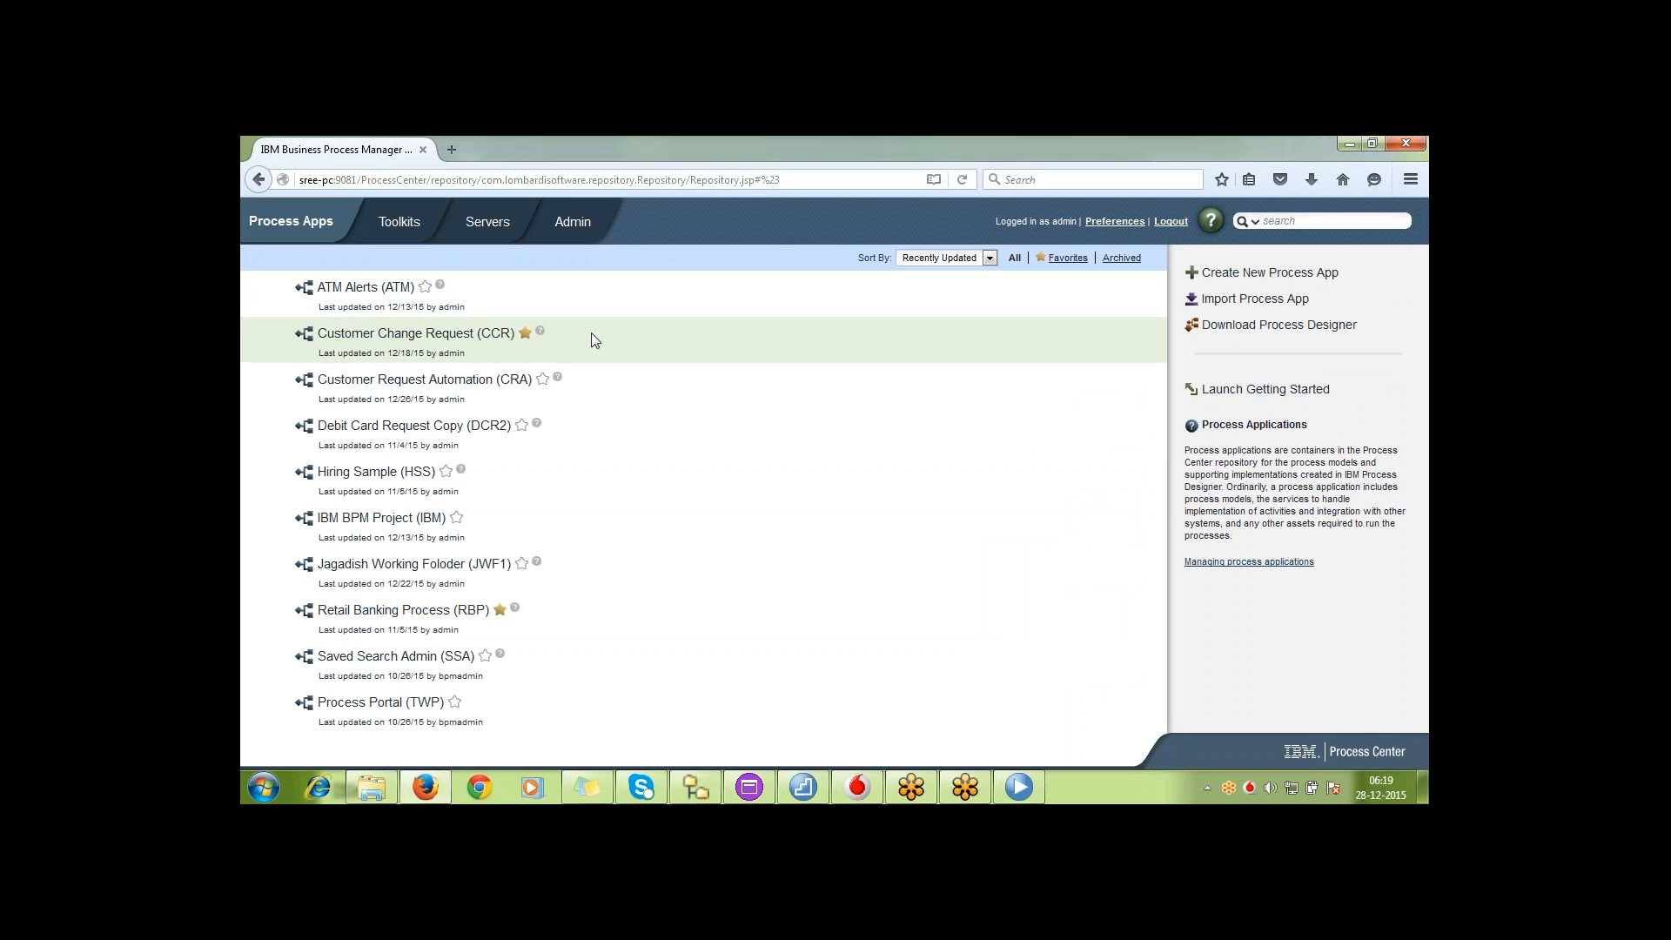
{"action": "left_click", "coordinate": [389, 289]}
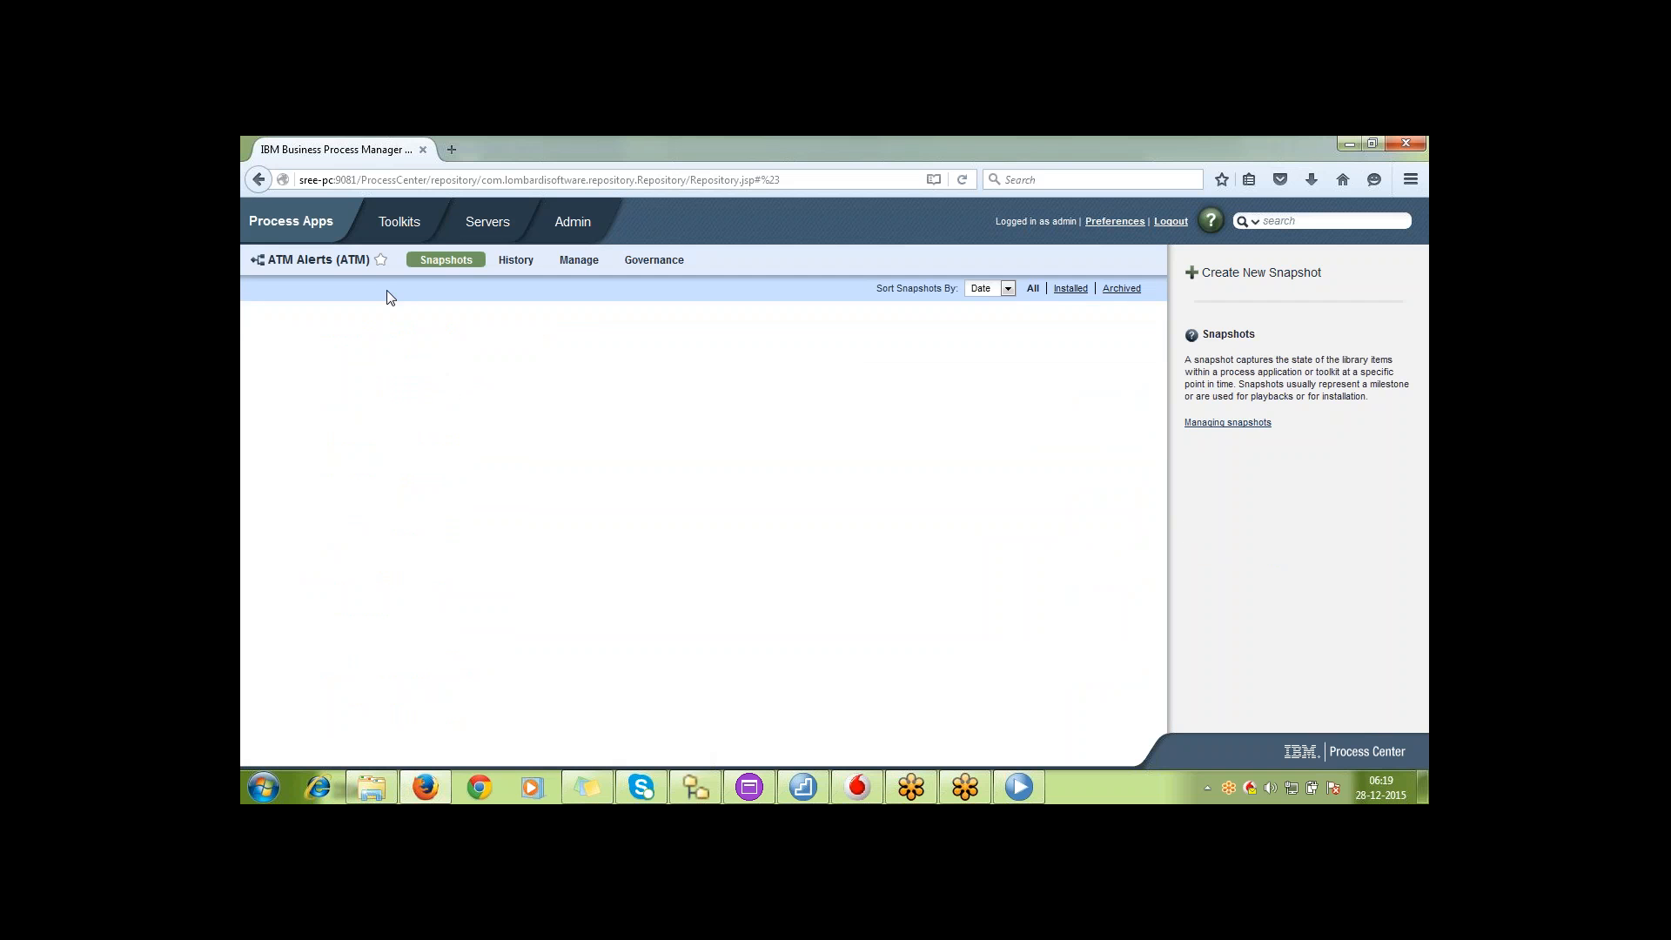
{"action": "left_click", "coordinate": [416, 374]}
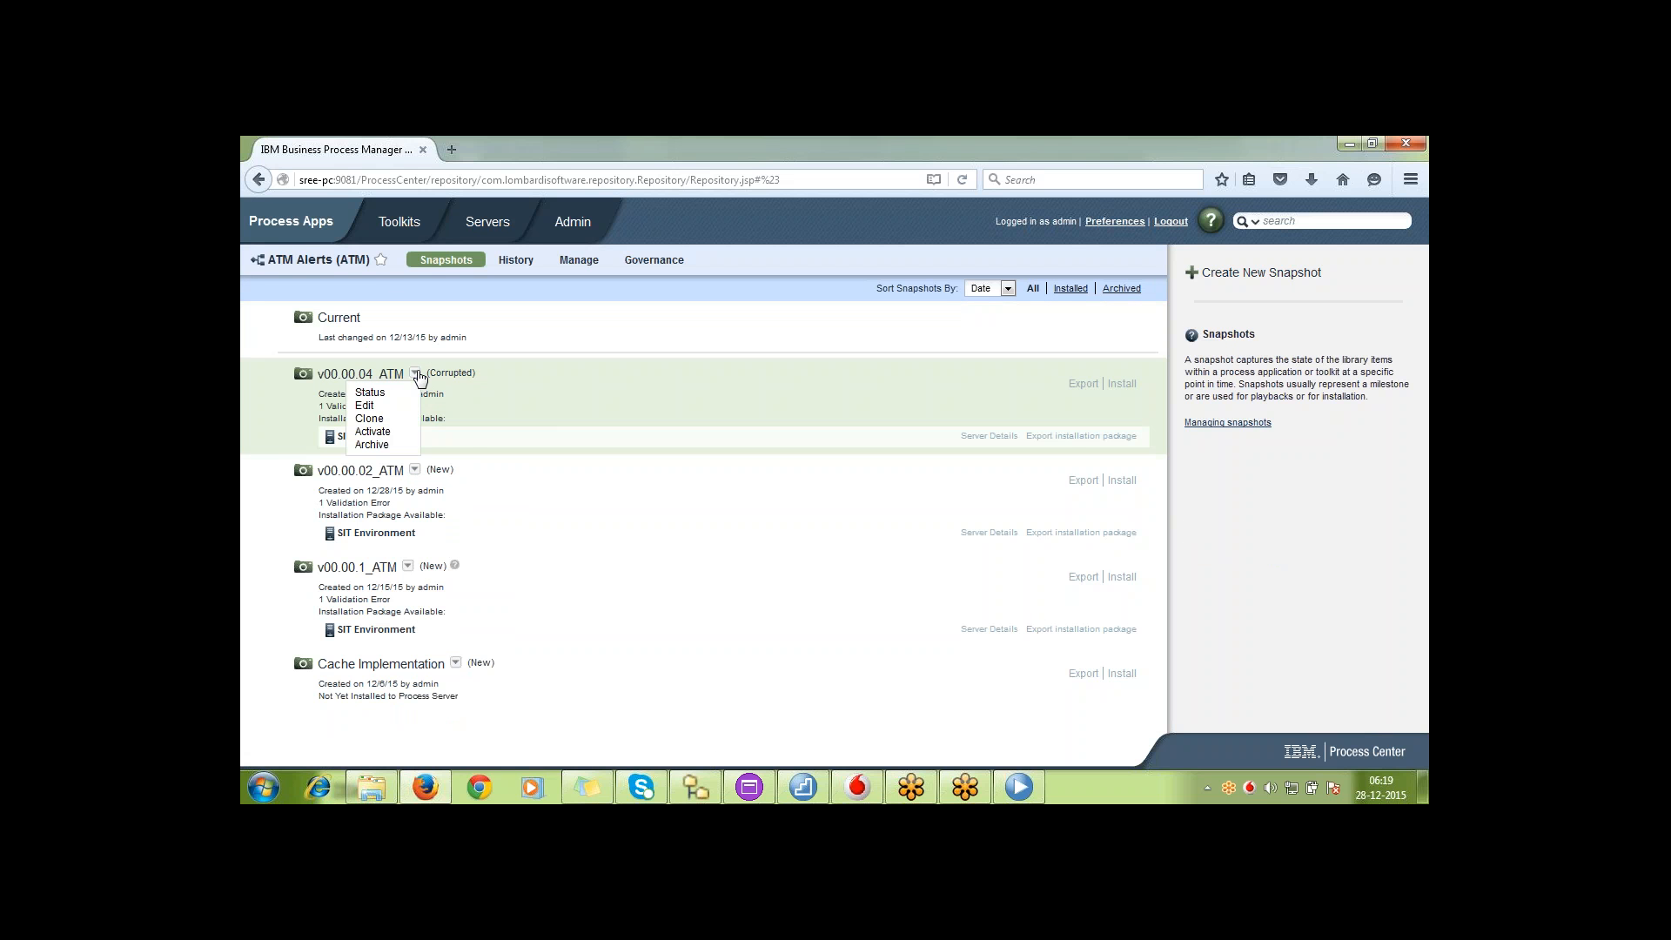
{"action": "left_click", "coordinate": [399, 433]}
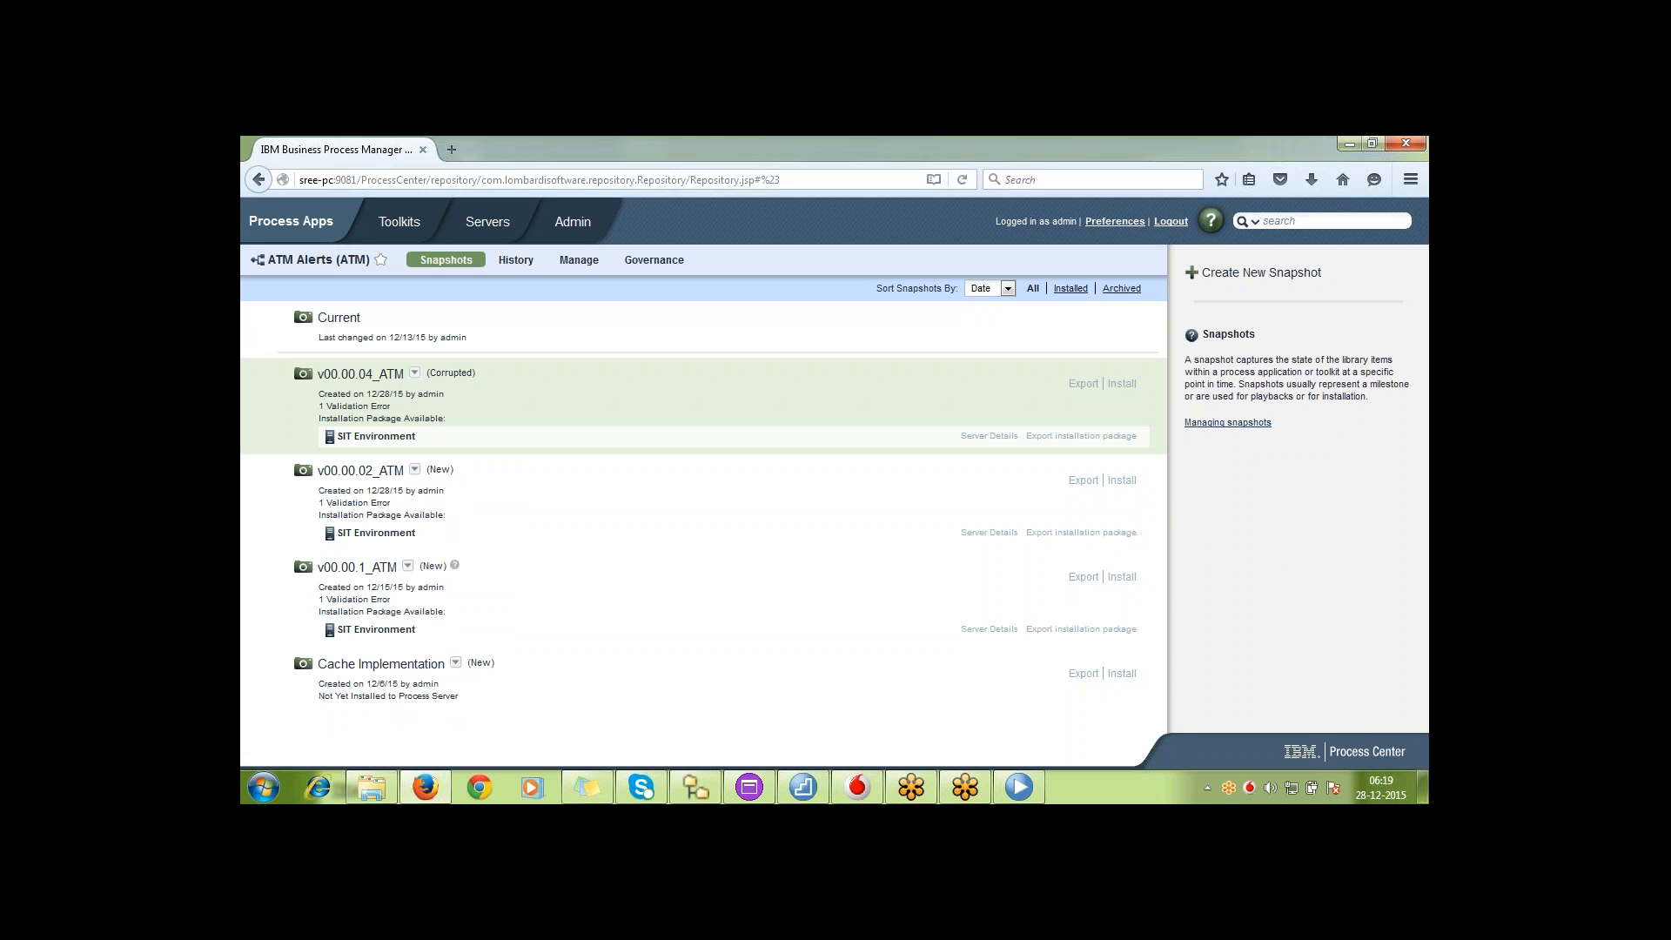
{"action": "left_click", "coordinate": [414, 374]}
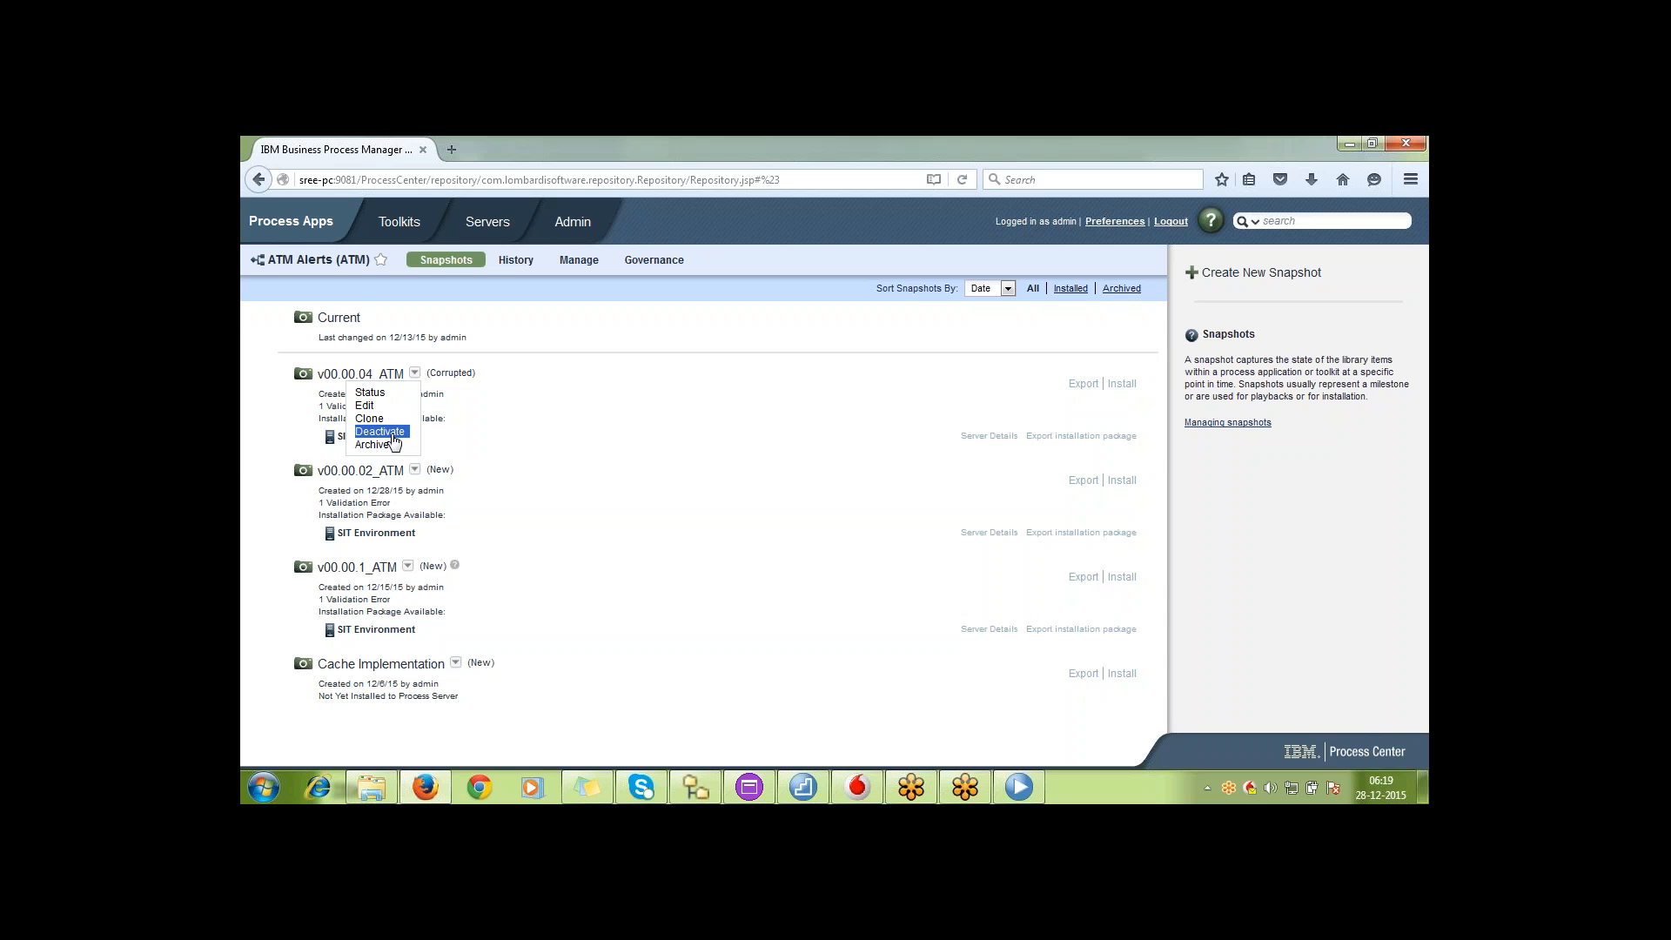
{"action": "left_click", "coordinate": [380, 431]}
Archive snapshot v00.00.04_ATM of ATM Alerts
{"action": "left_click", "coordinate": [415, 374]}
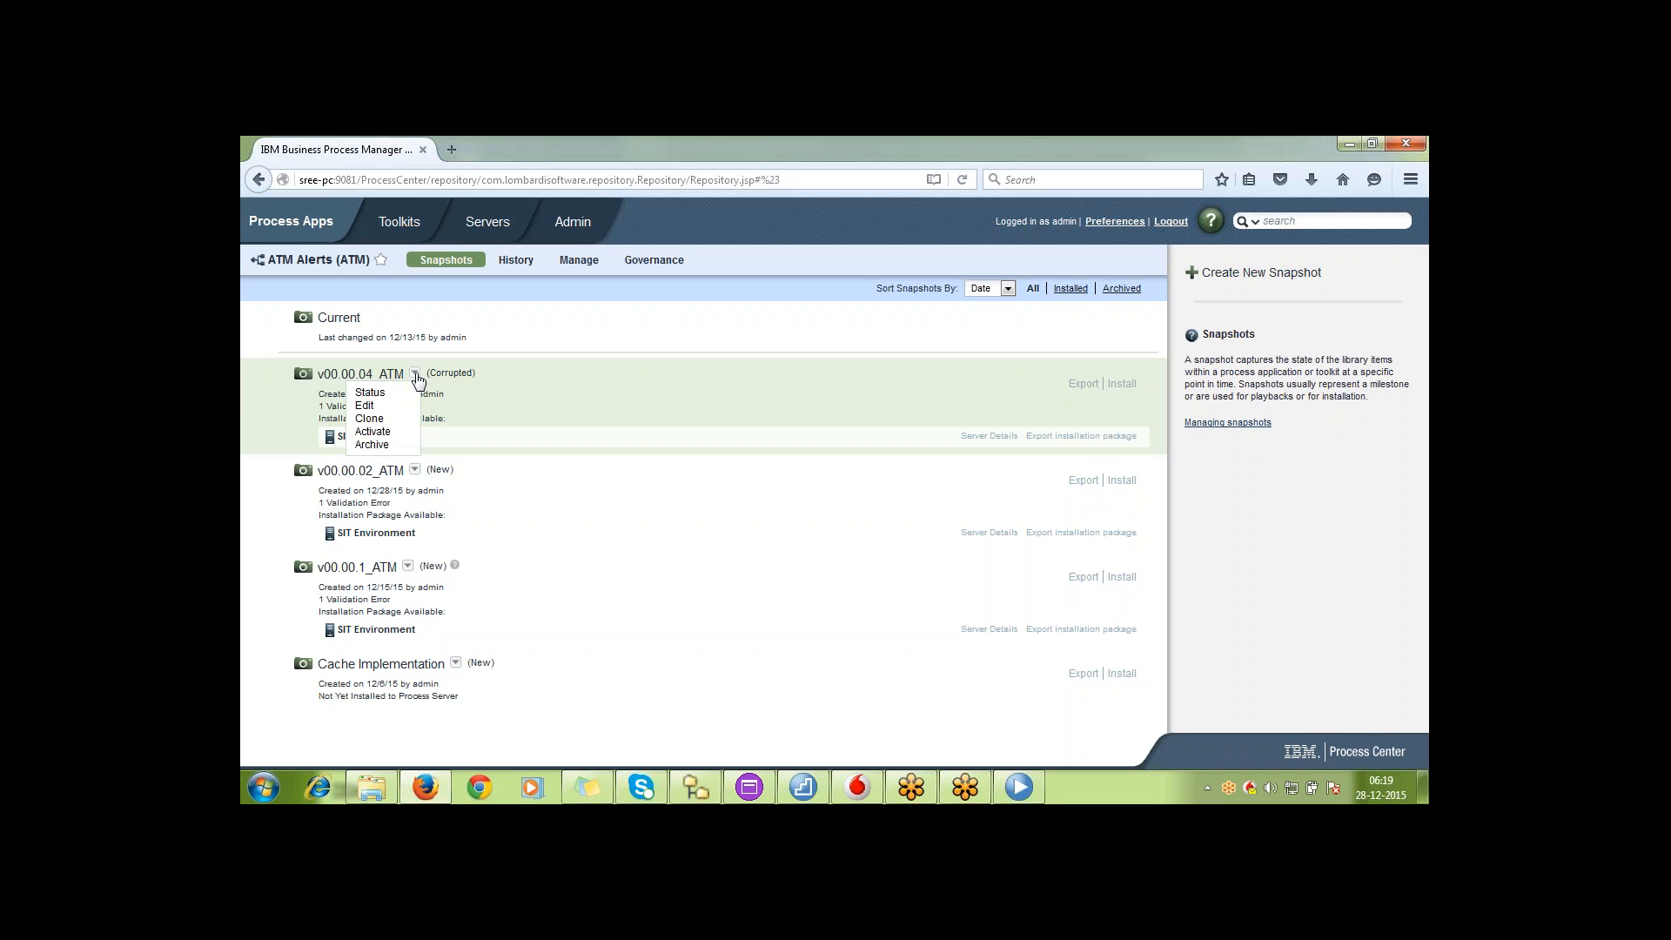
{"action": "left_click", "coordinate": [403, 447]}
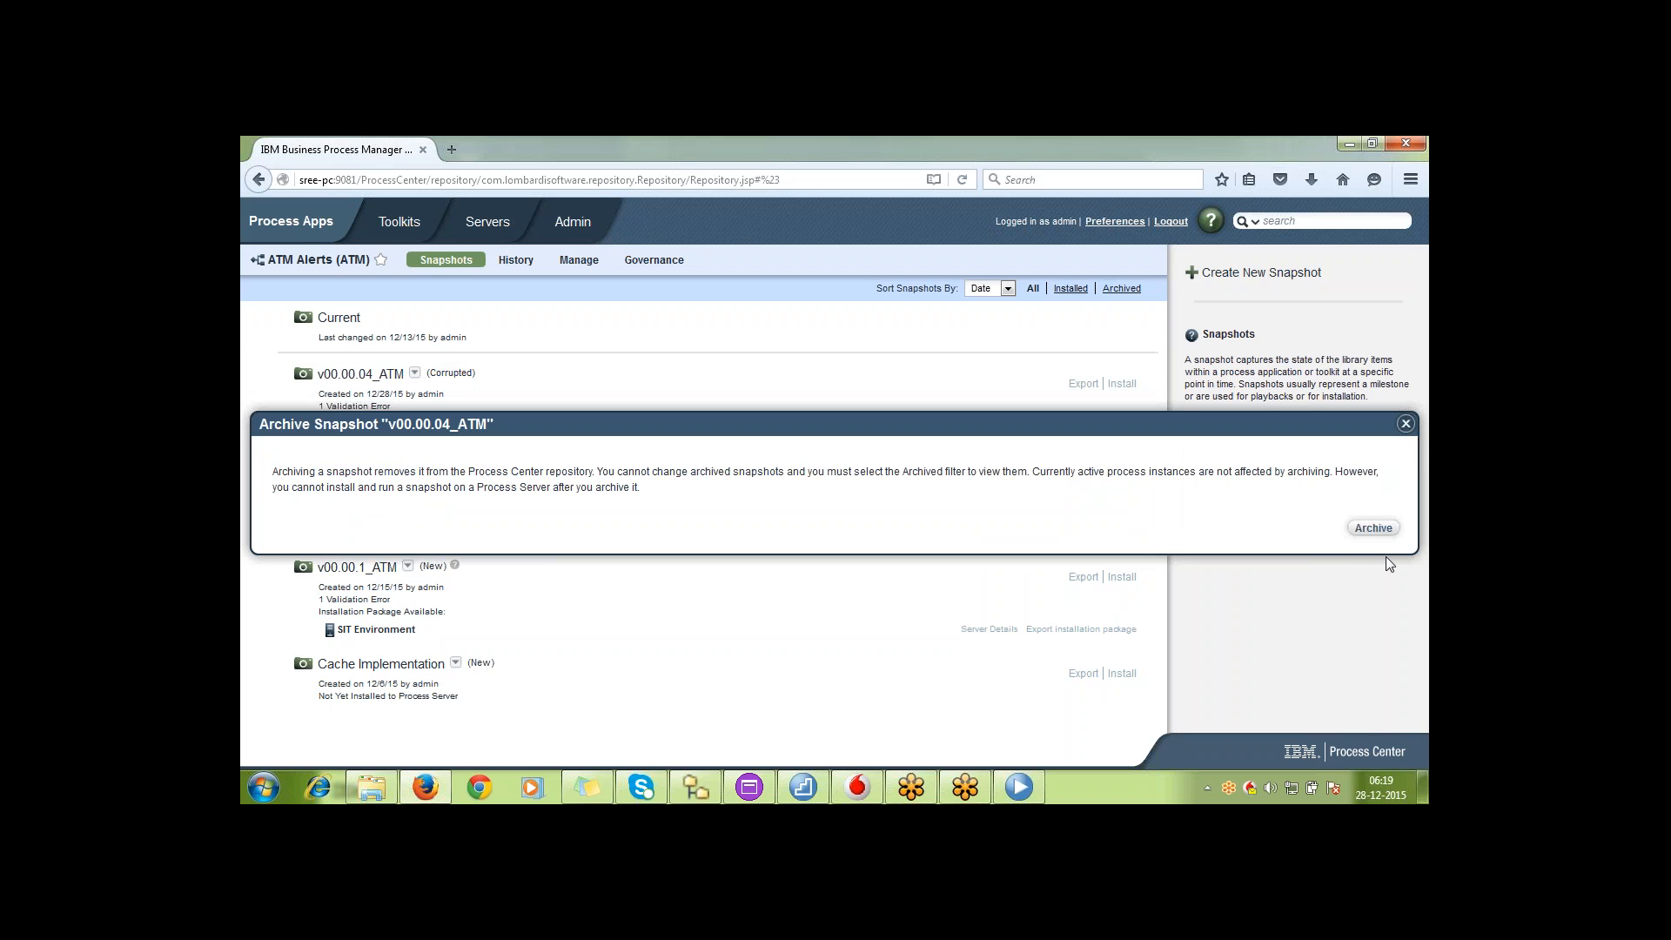
{"action": "left_click", "coordinate": [1373, 528]}
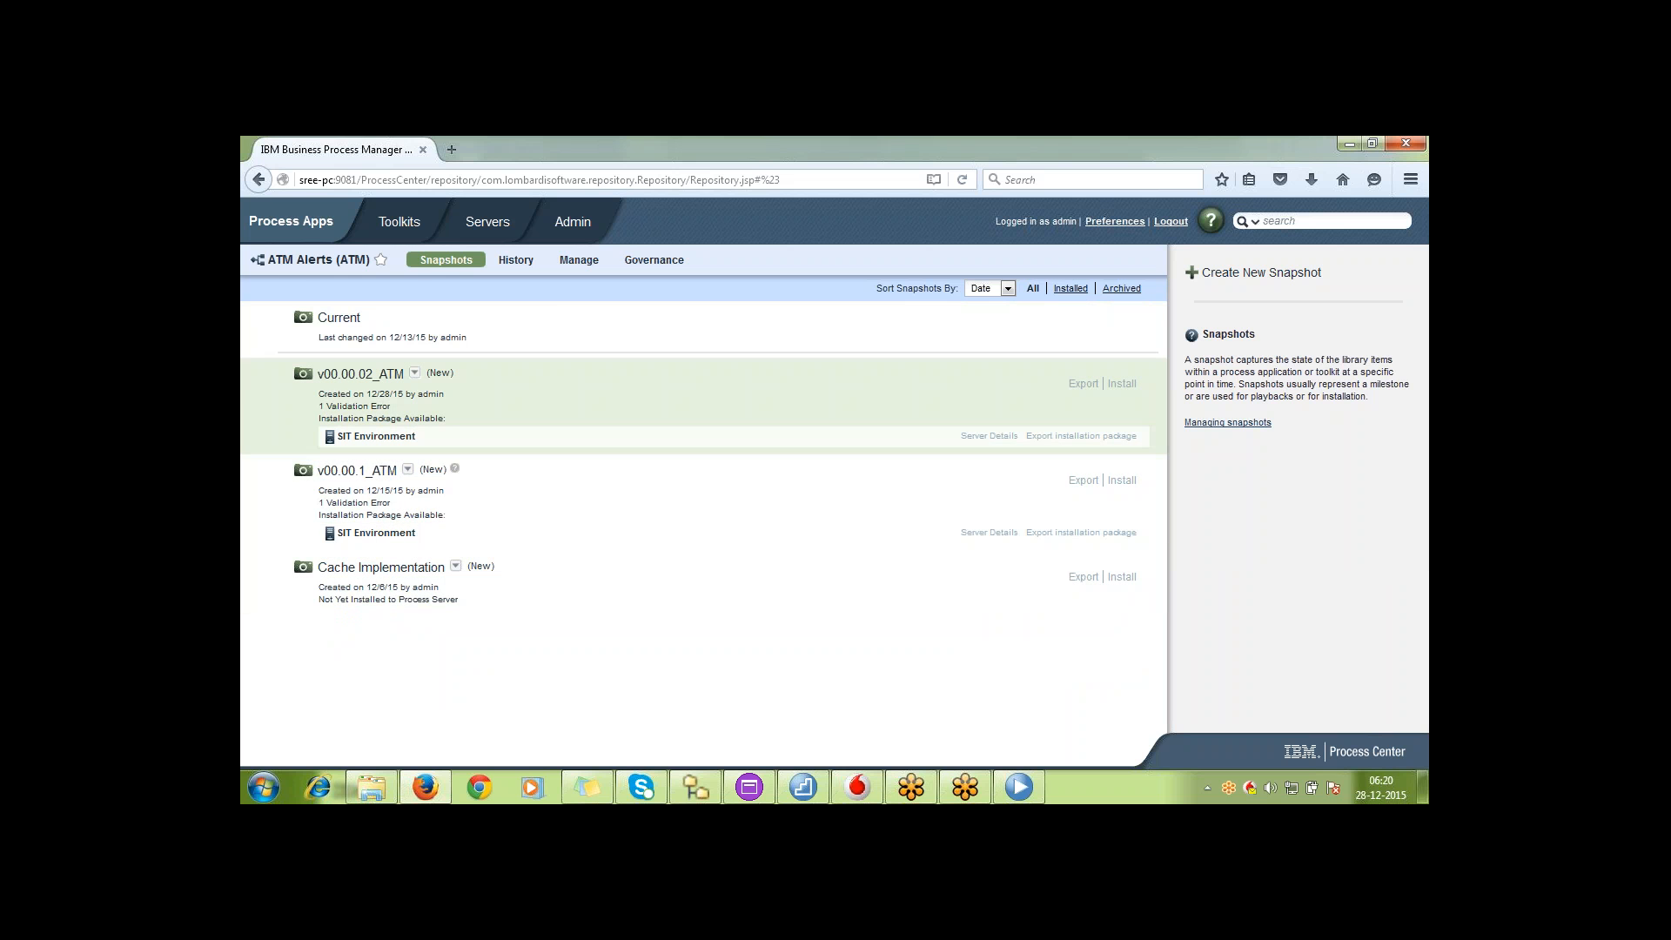
Open the archive confirmation for the ATM Alerts process app from its management settings, and close it without archiving
{"action": "left_click", "coordinate": [580, 261]}
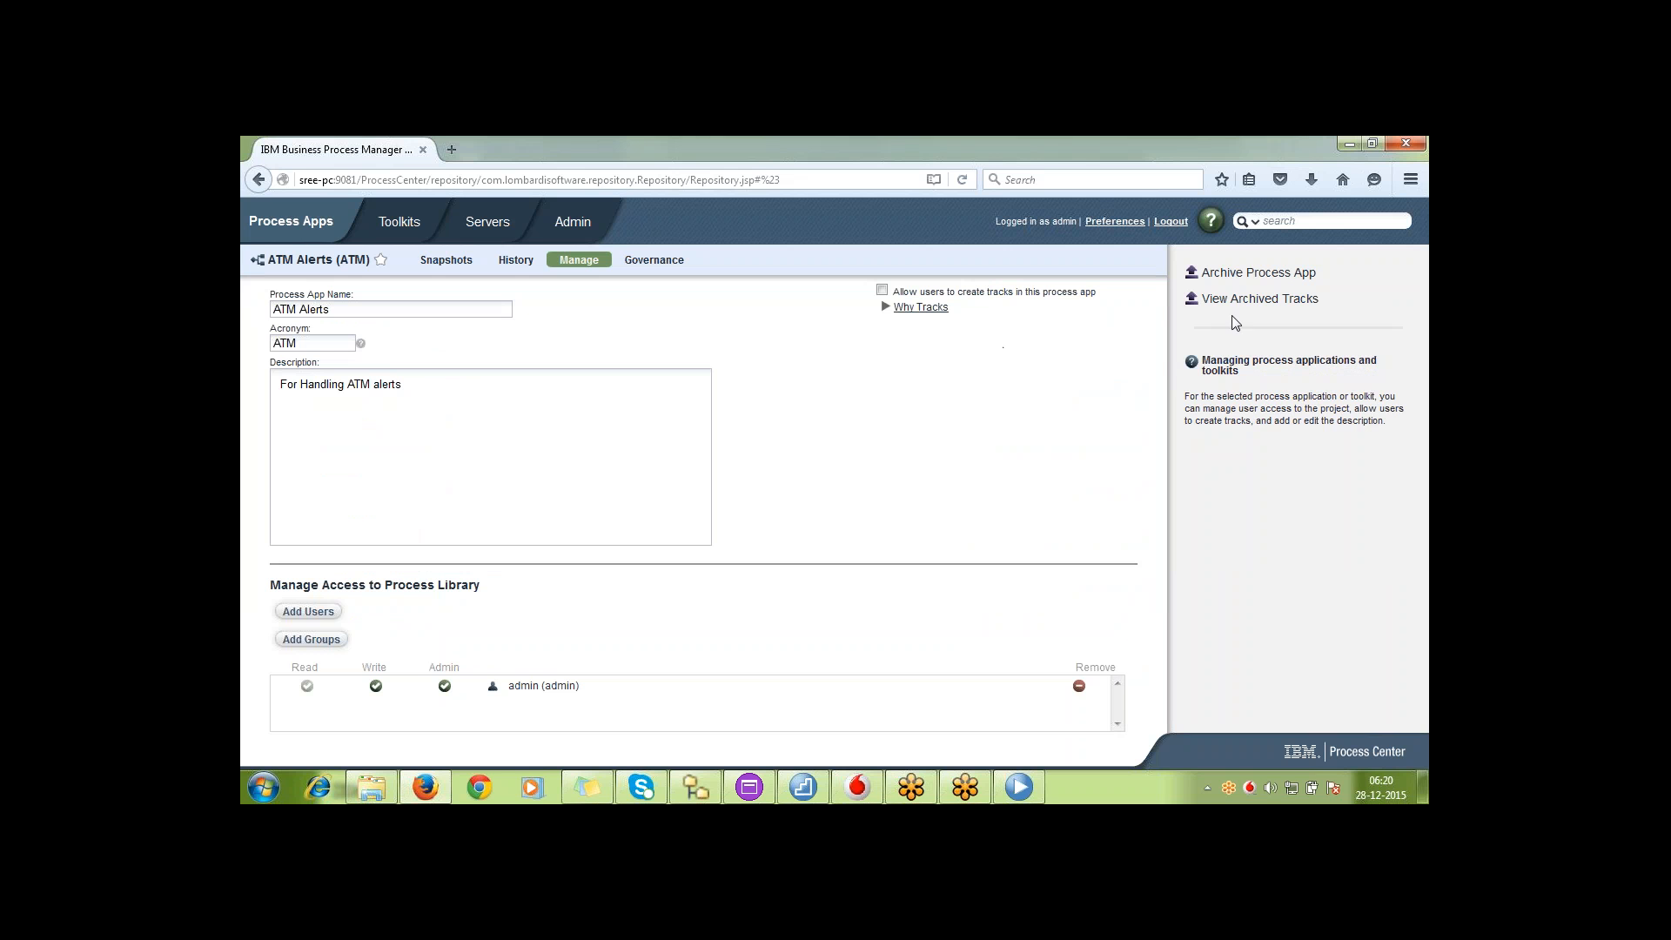
{"action": "left_click", "coordinate": [1268, 277]}
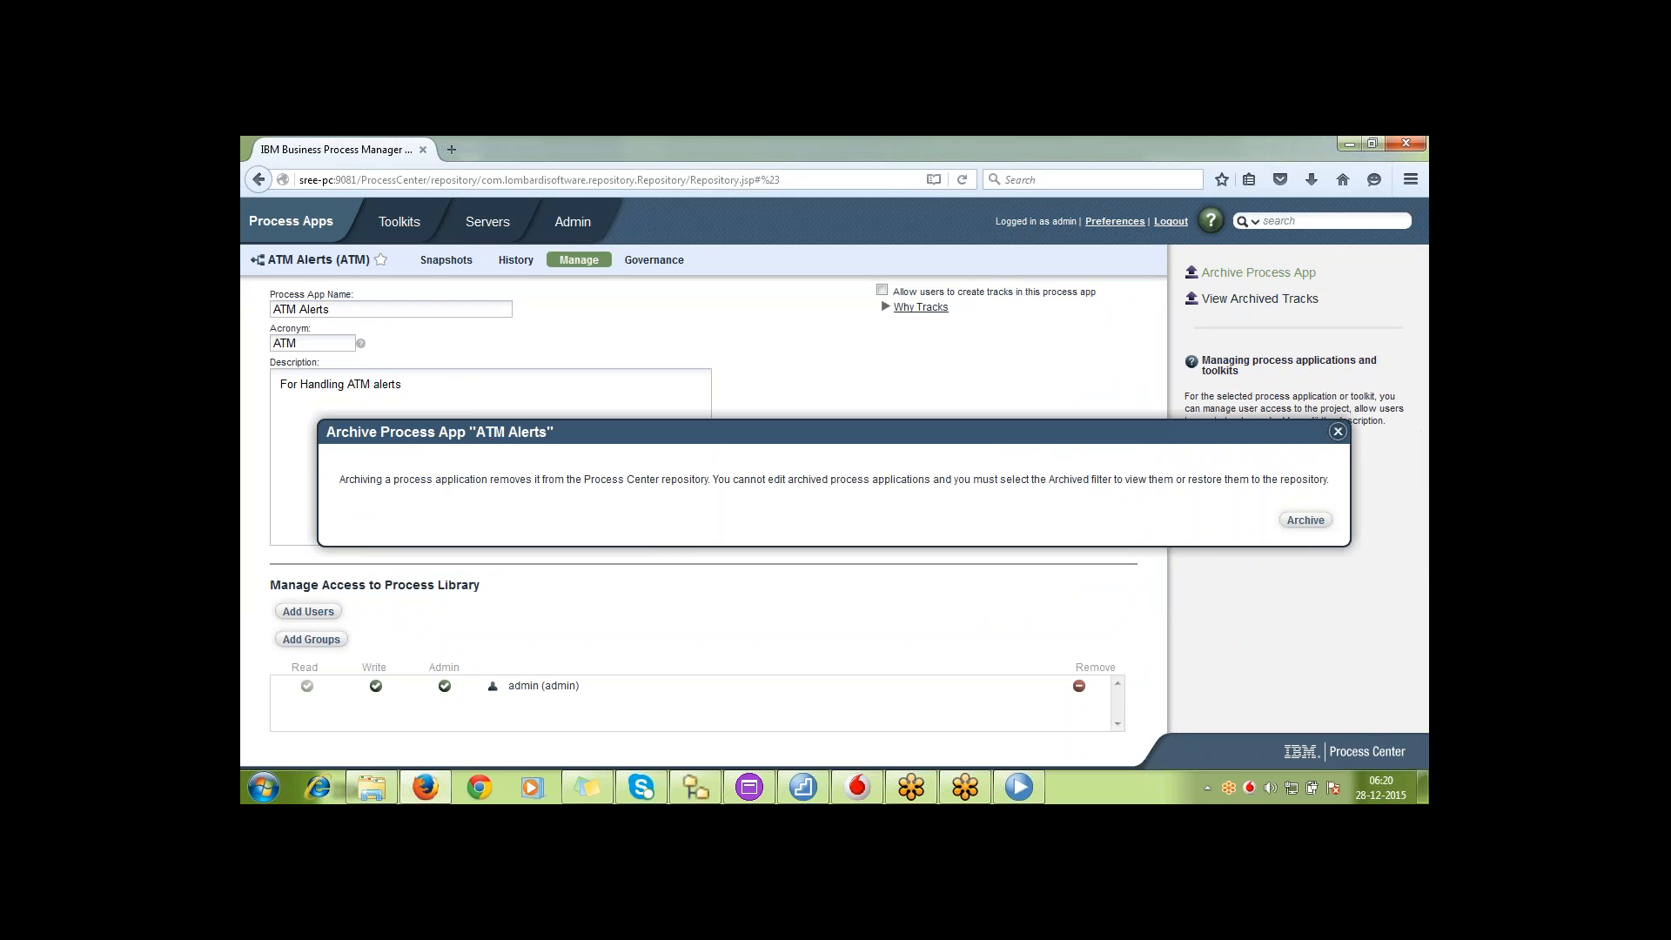
{"action": "left_click", "coordinate": [1338, 432]}
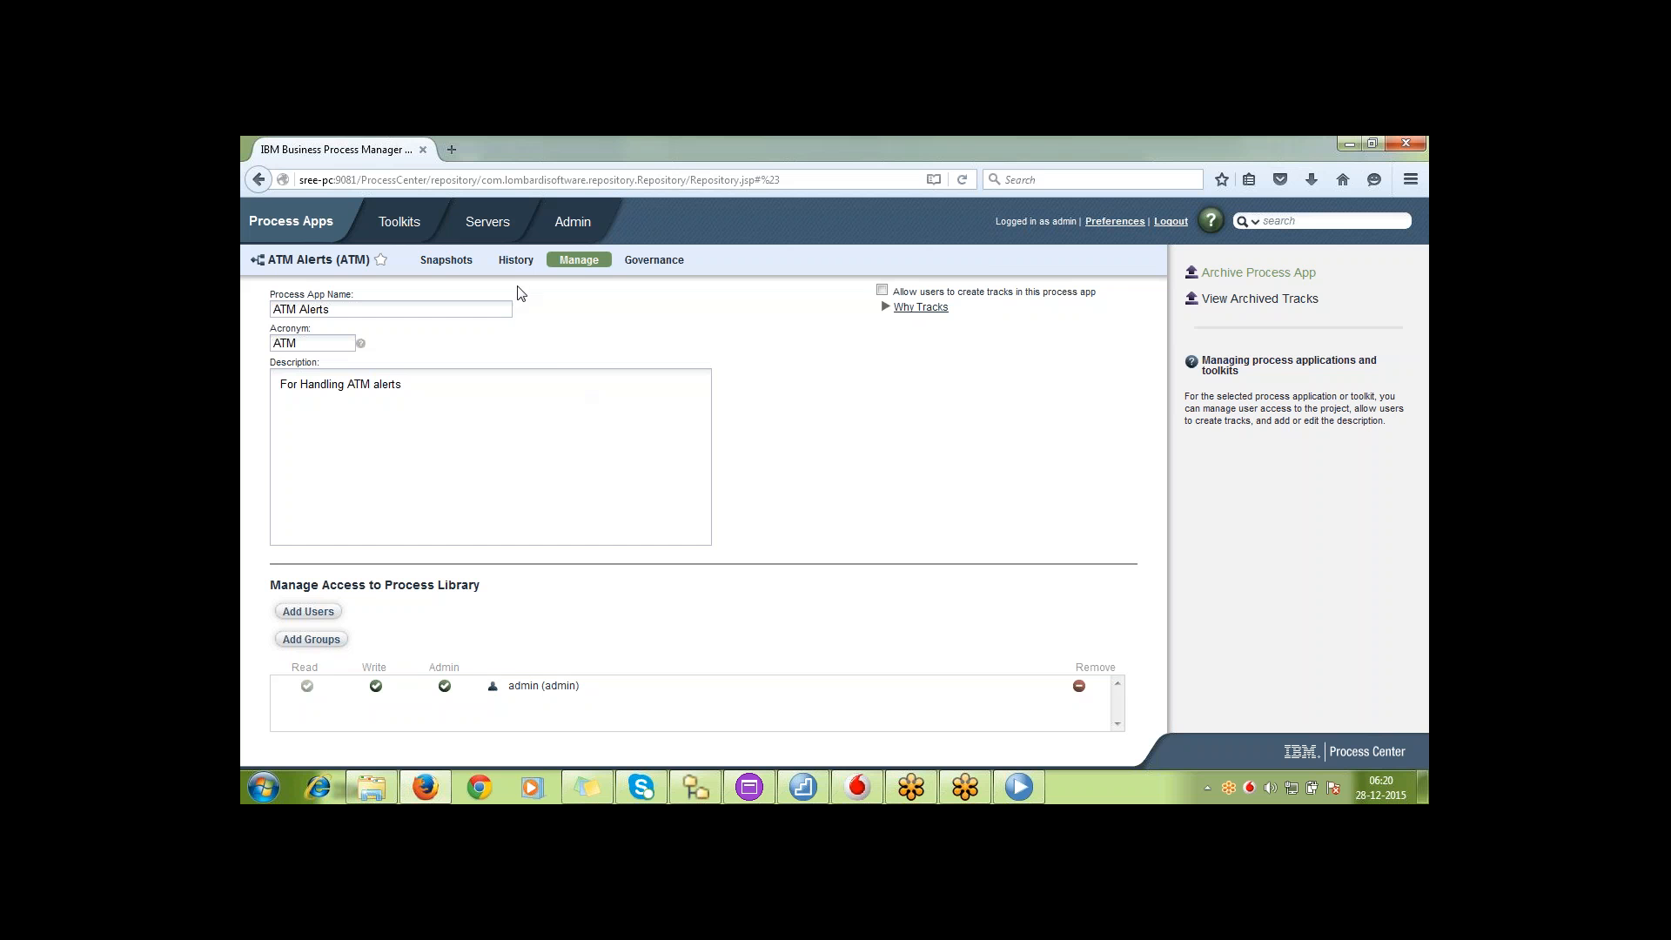
Restore snapshot v00.00.04_ATM from the archived snapshots of ATM Alerts and show all snapshots again
{"action": "left_click", "coordinate": [456, 263]}
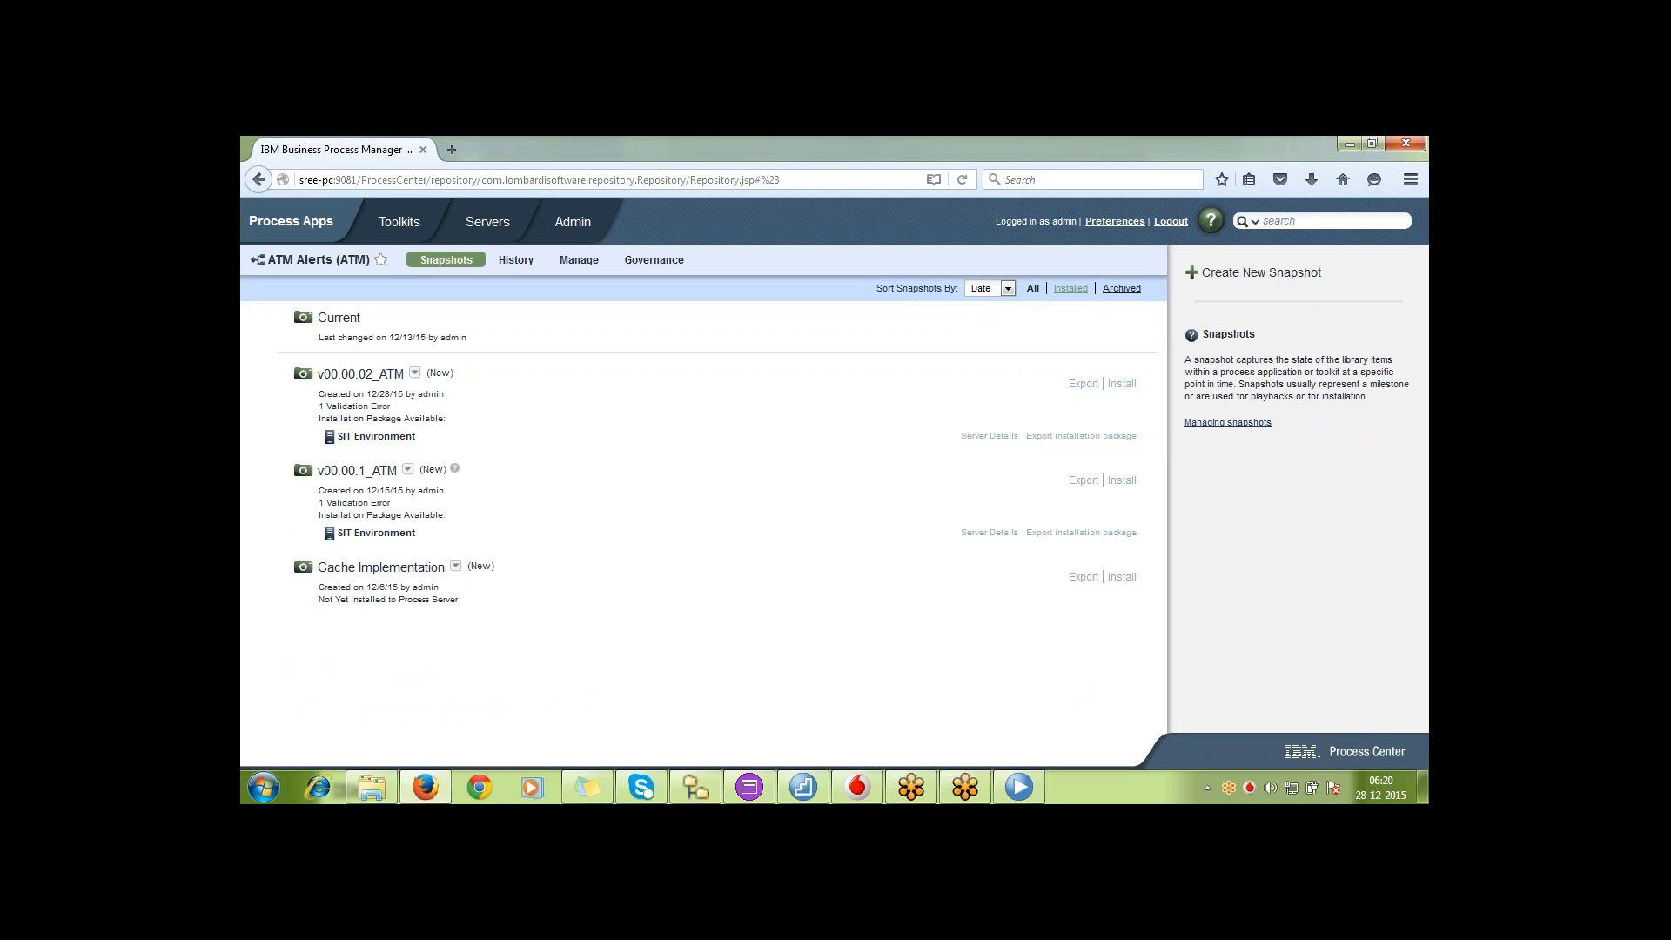
{"action": "left_click", "coordinate": [1071, 289]}
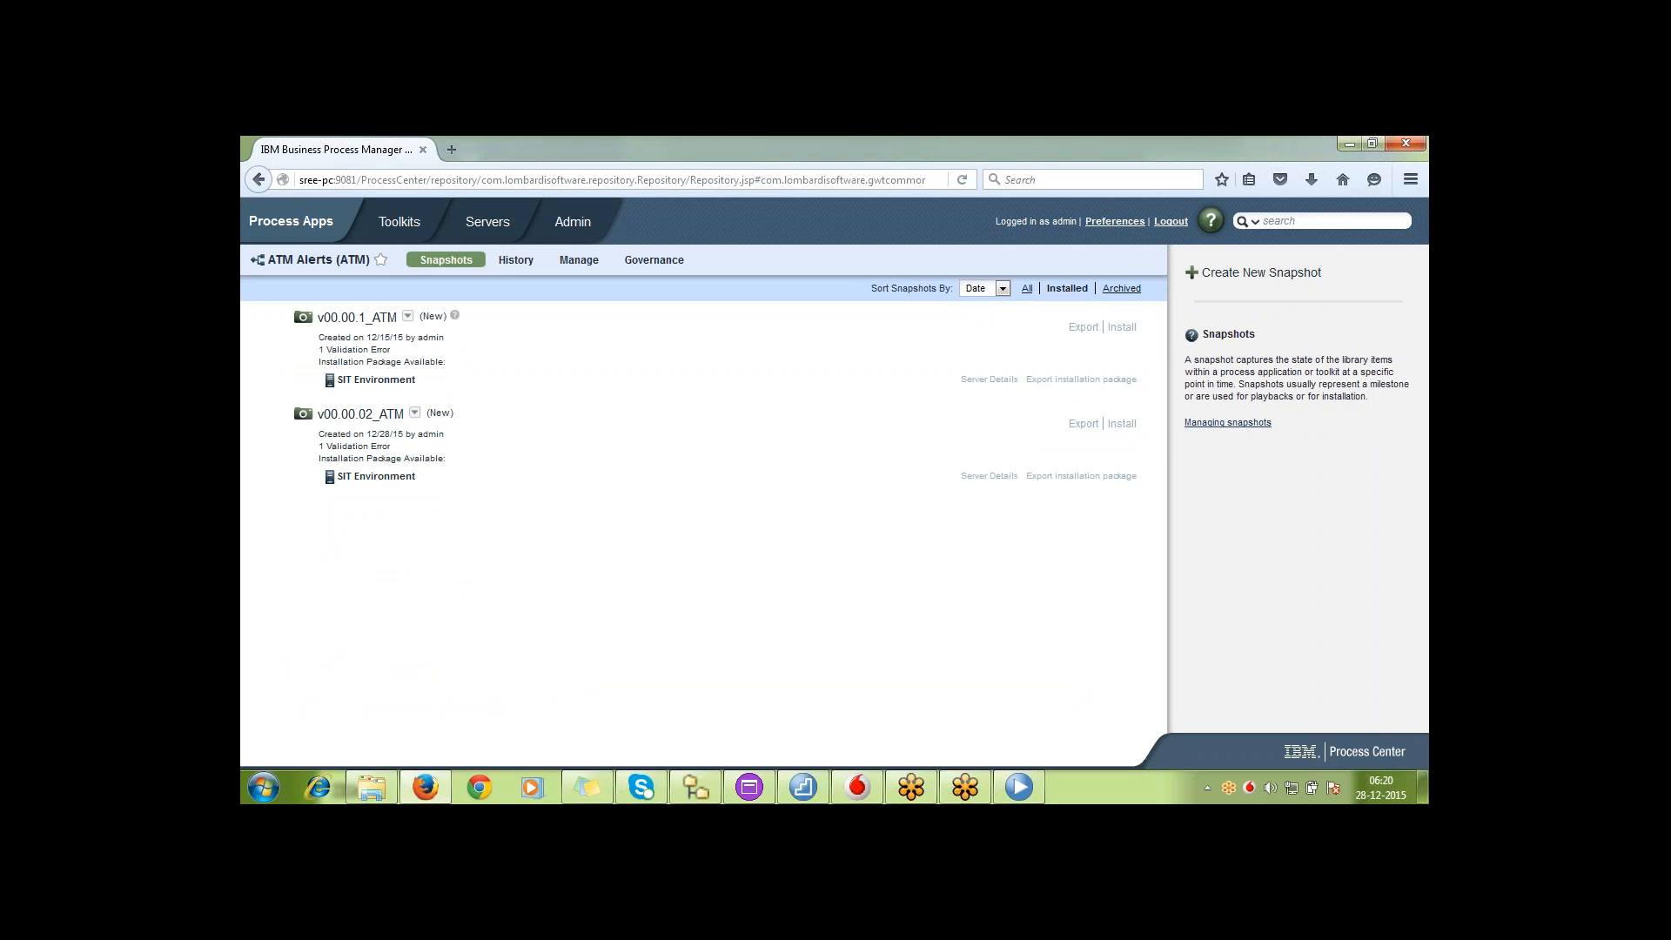
{"action": "left_click", "coordinate": [1121, 289]}
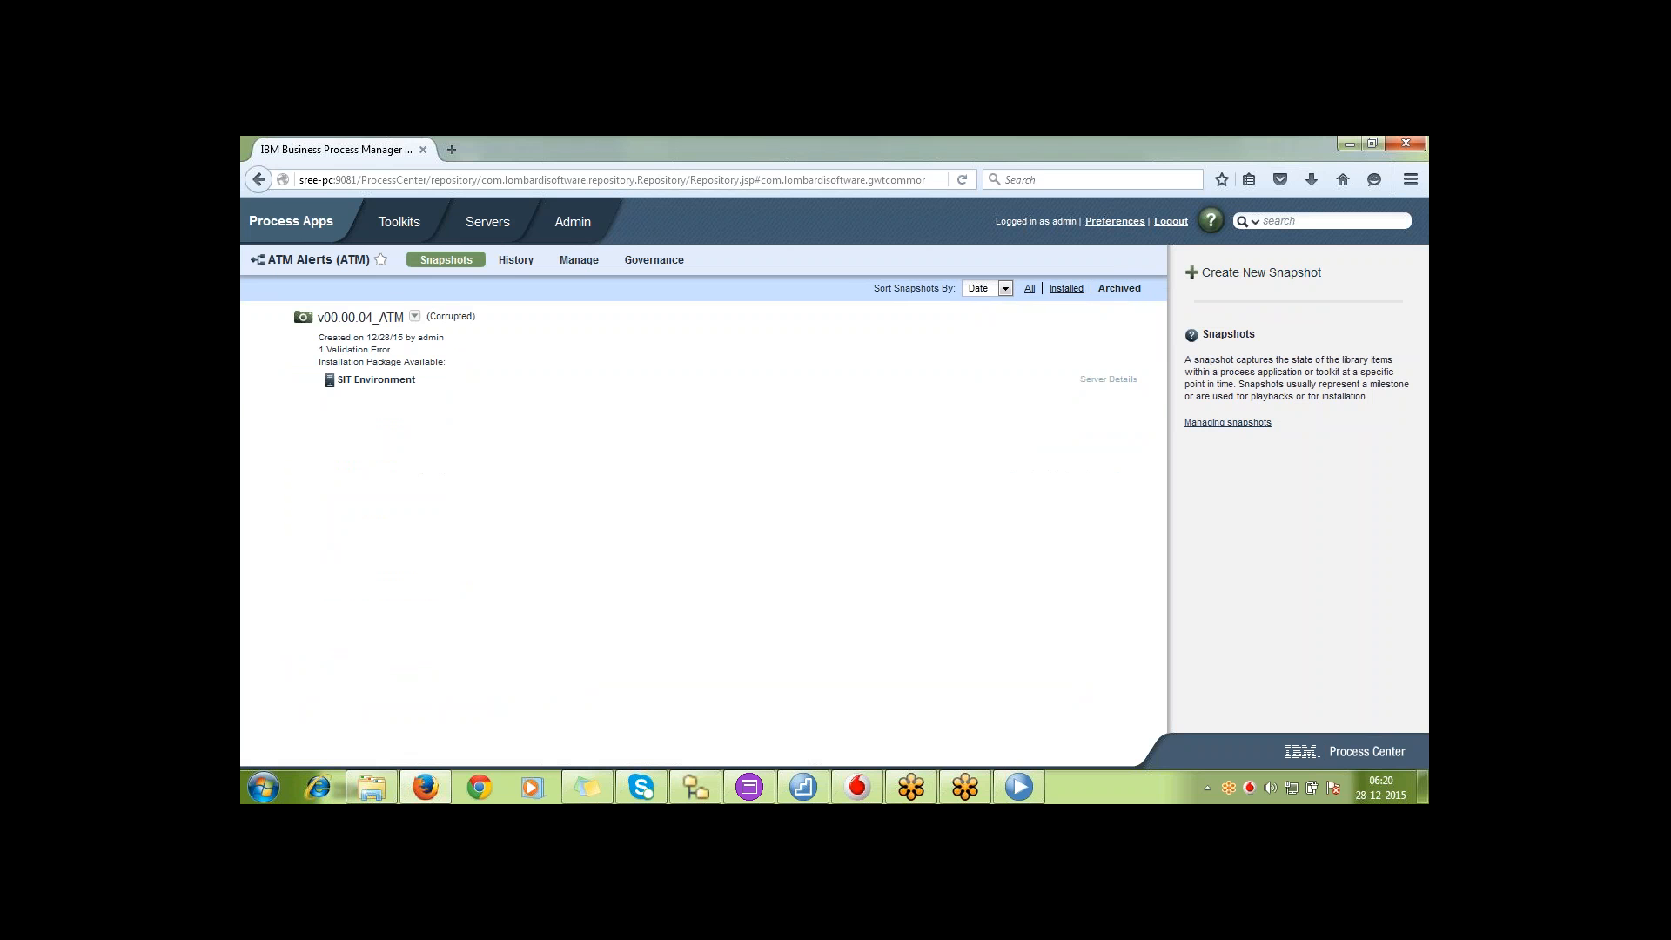
{"action": "left_click", "coordinate": [415, 318]}
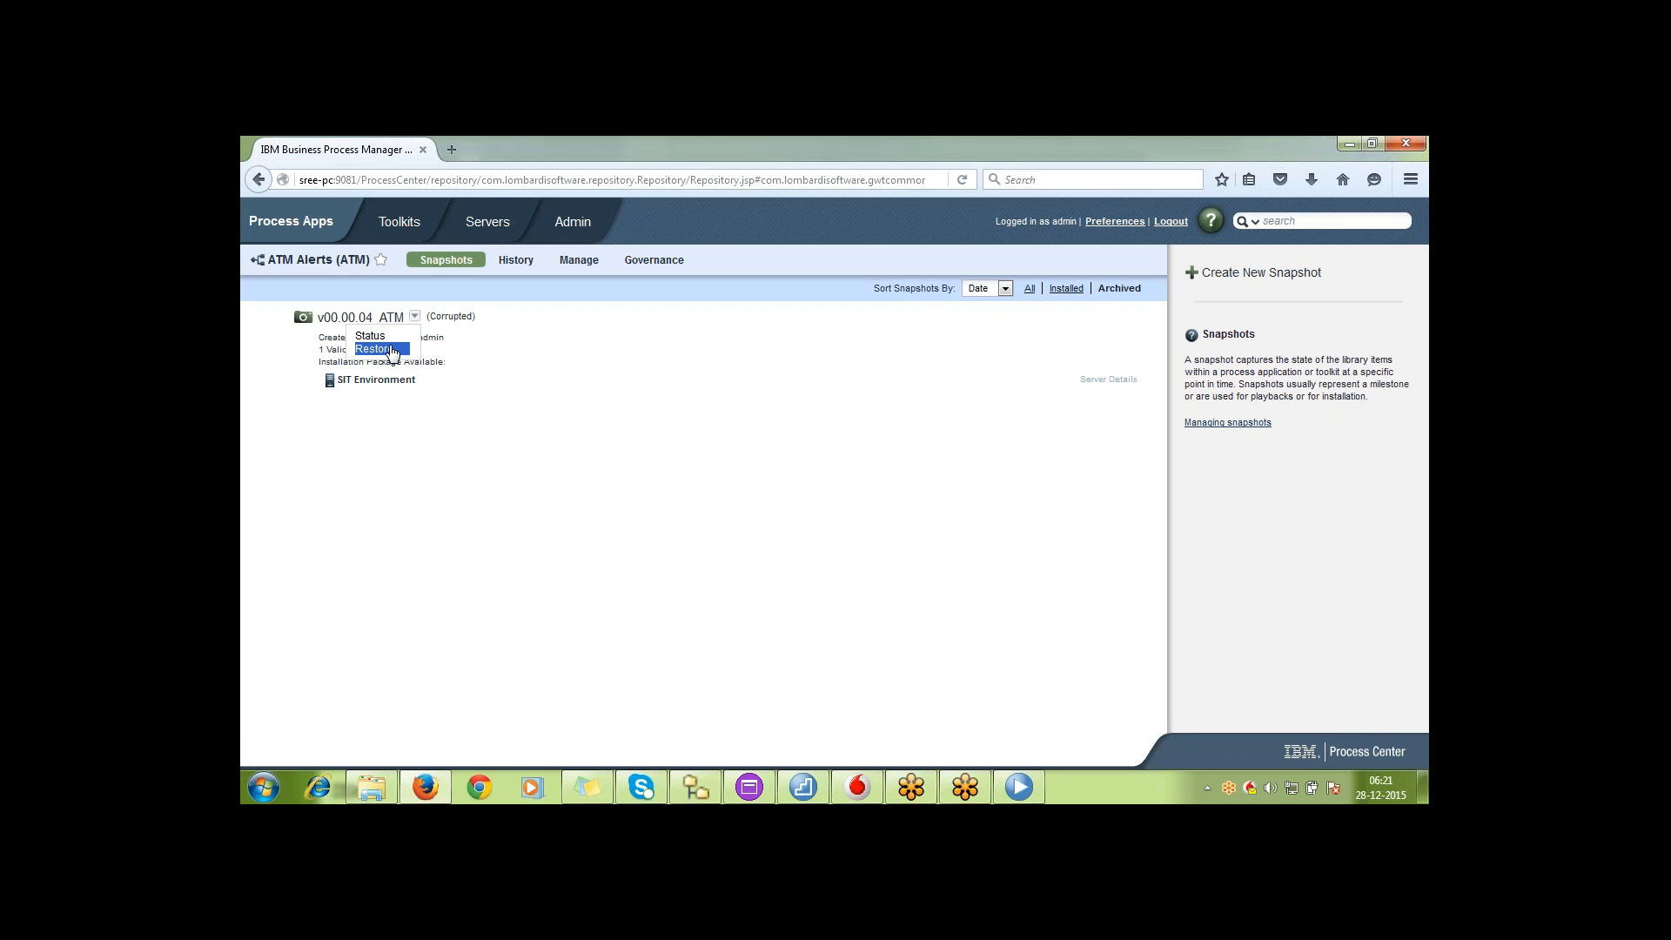
{"action": "left_click", "coordinate": [389, 349]}
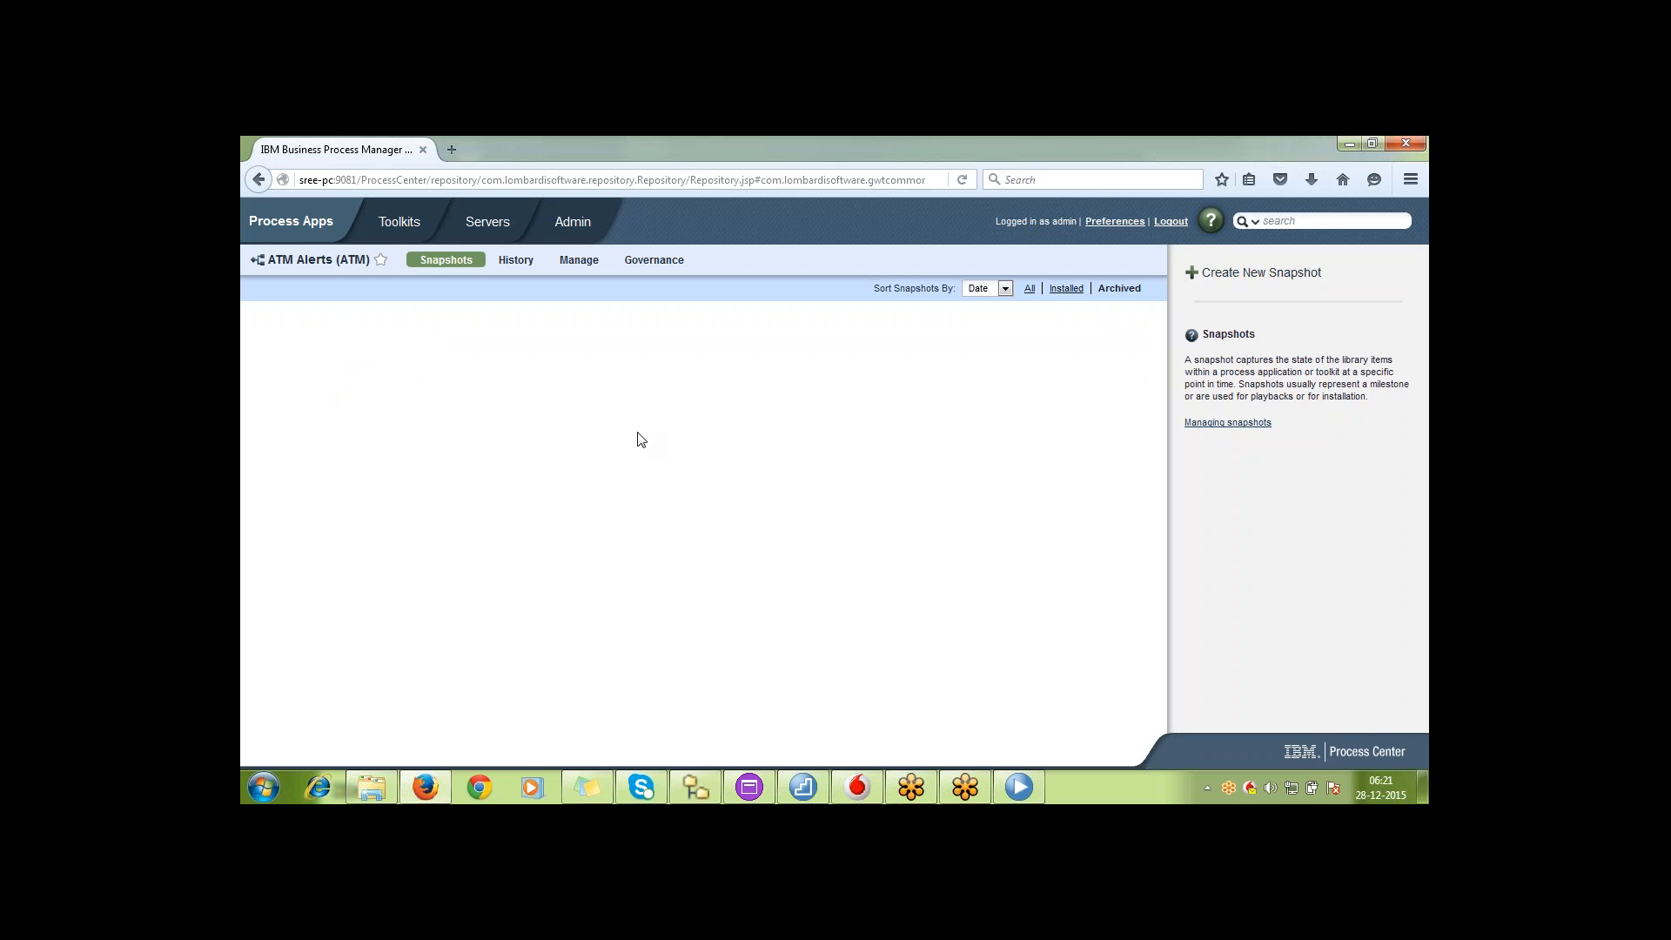
{"action": "left_click", "coordinate": [1030, 288]}
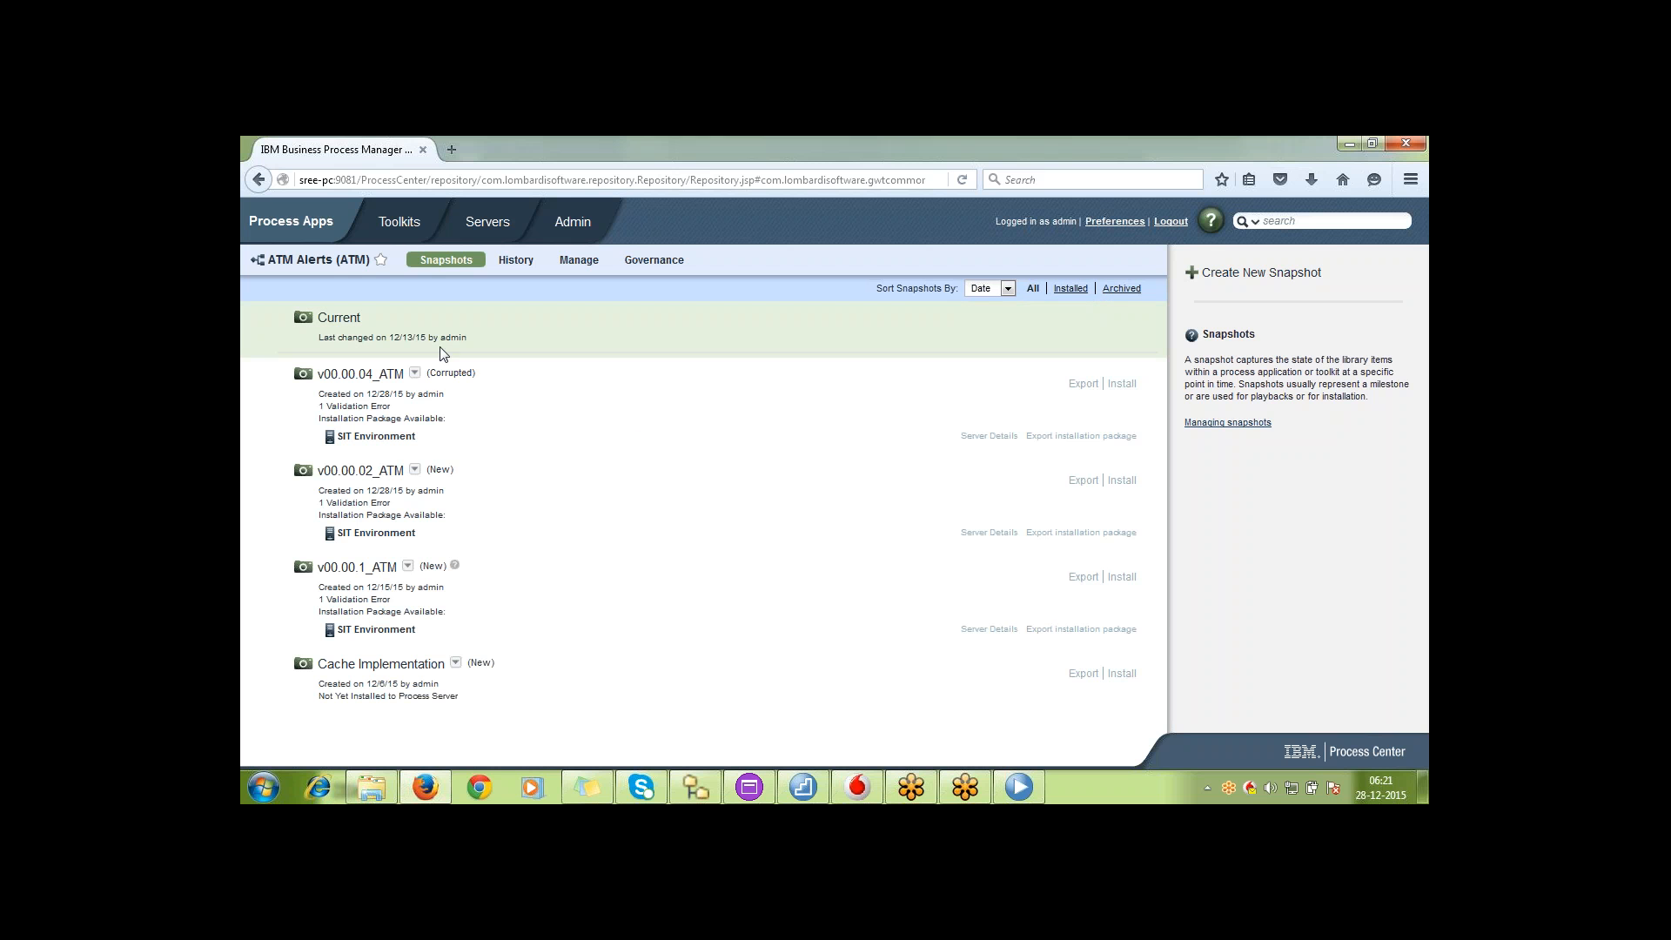
{"action": "left_click", "coordinate": [415, 375]}
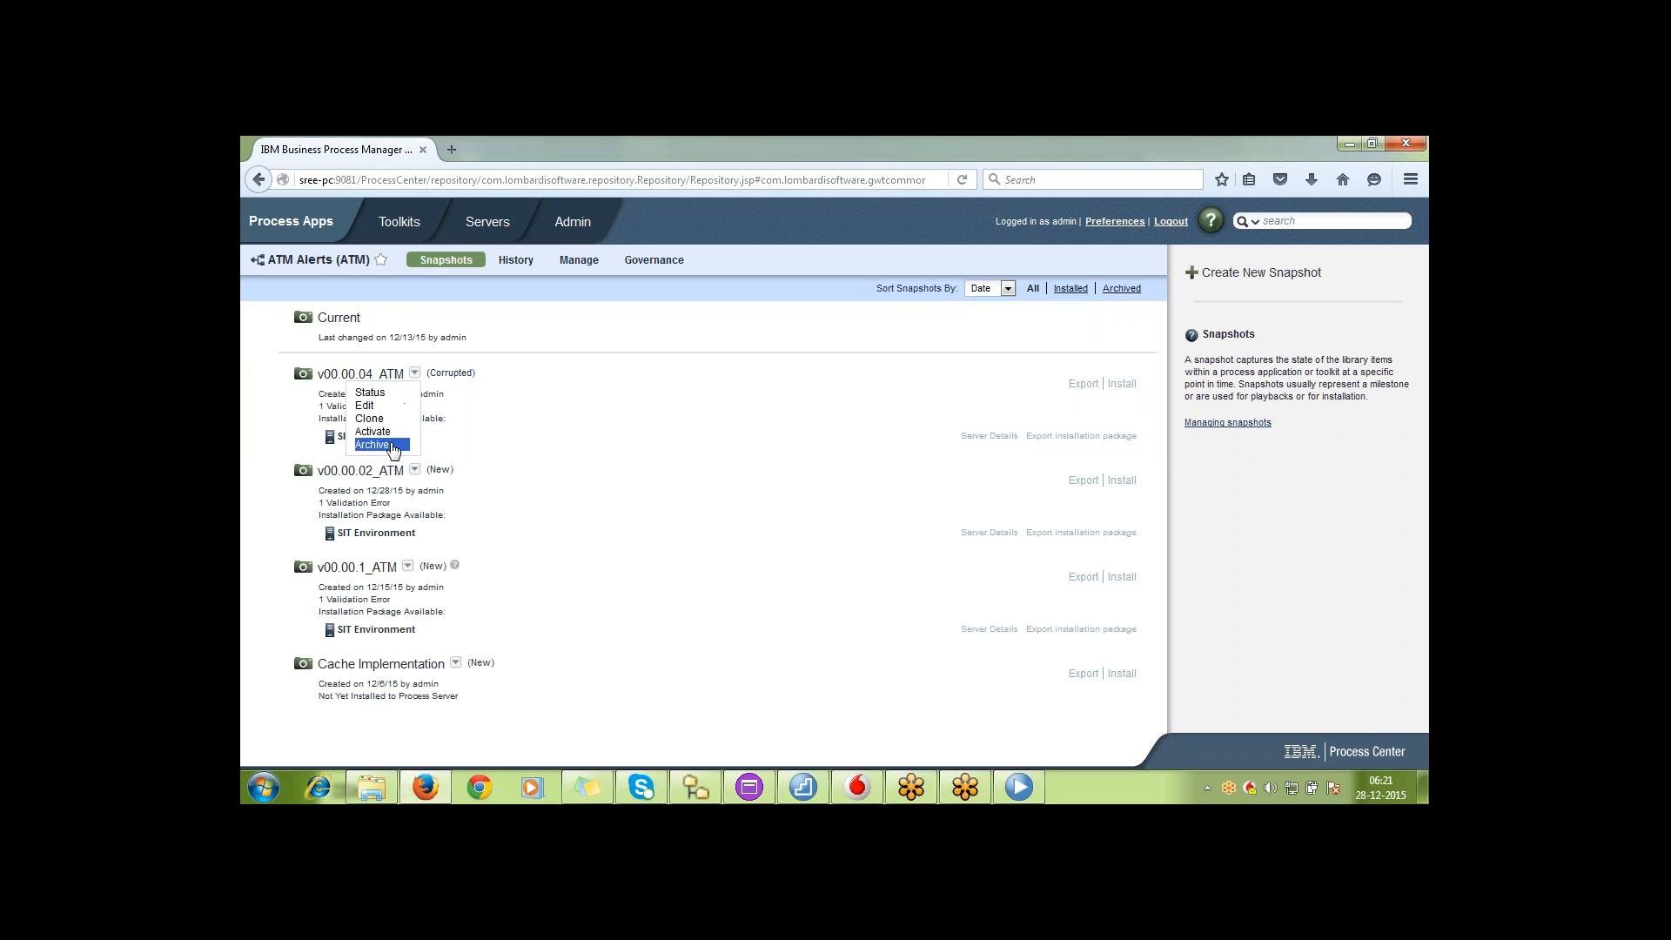
{"action": "left_click", "coordinate": [249, 385]}
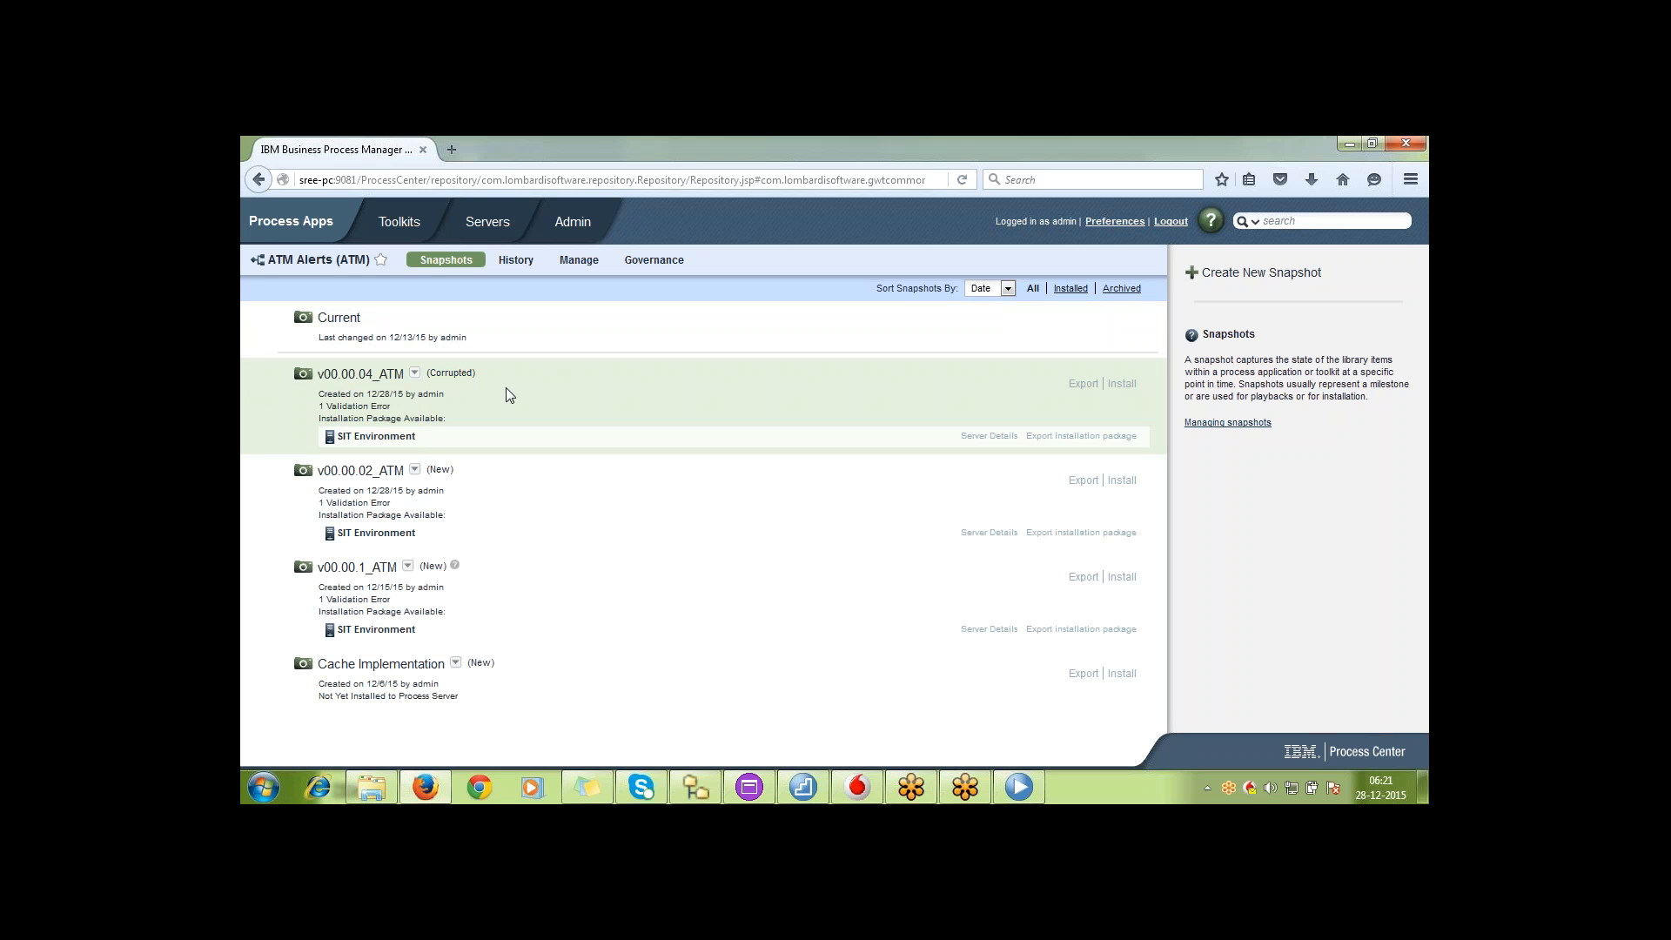
{"action": "left_click", "coordinate": [415, 373]}
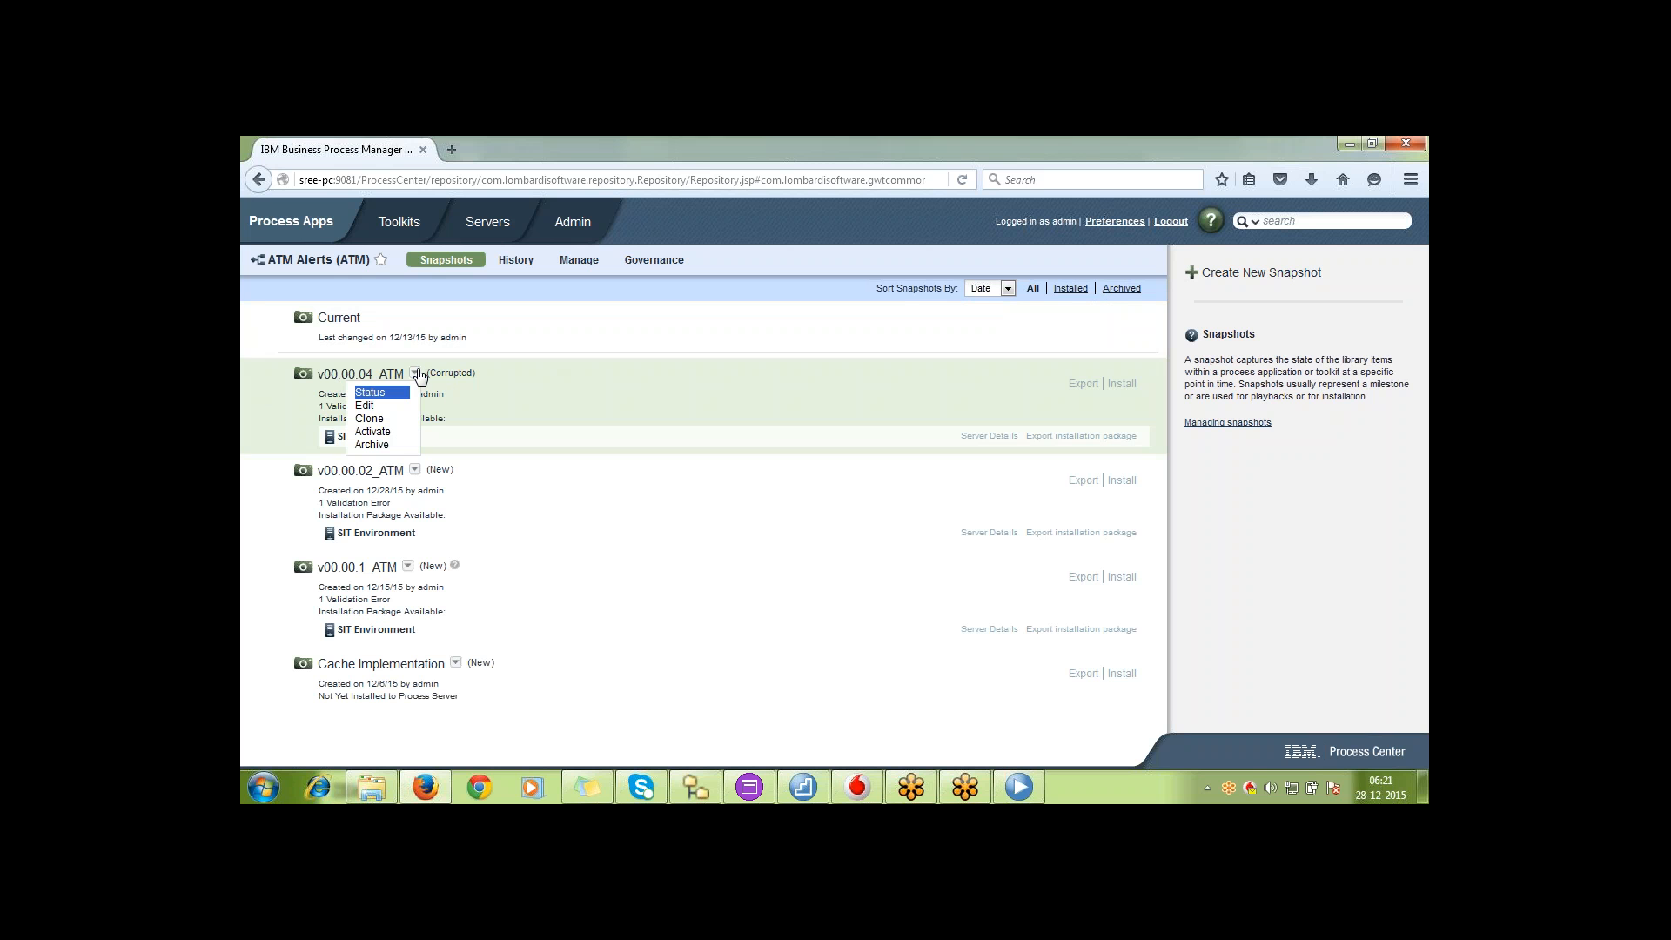
{"action": "left_click", "coordinate": [599, 364]}
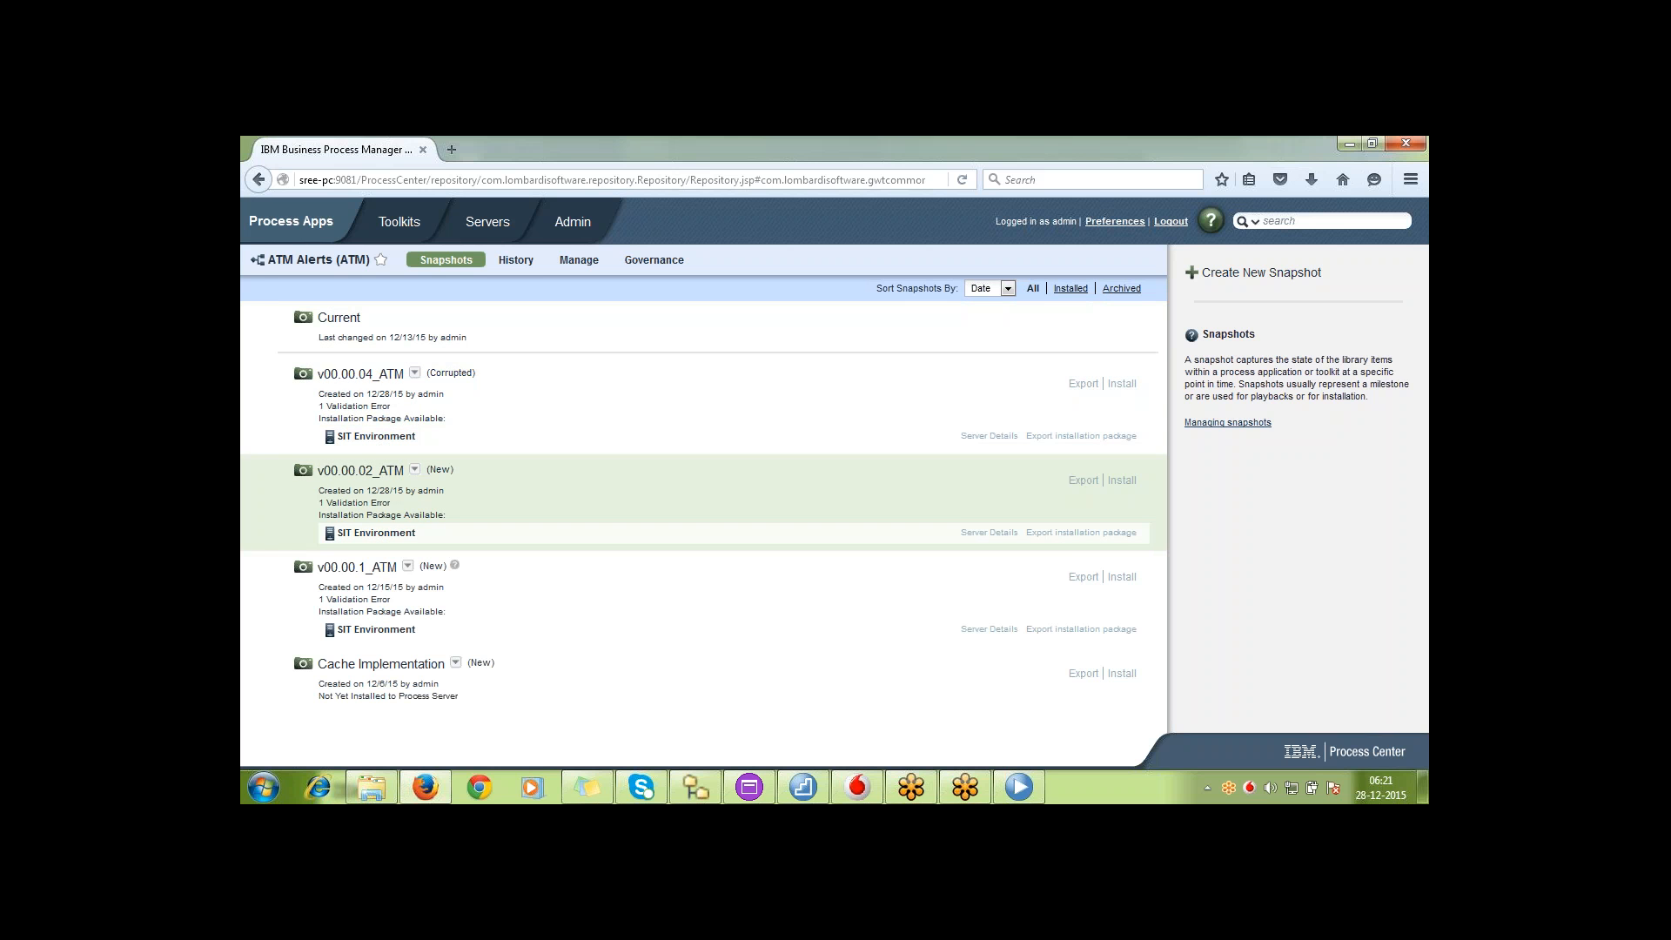
Create a new status named Production and assign it to snapshot v00.00.04_ATM
{"action": "left_click", "coordinate": [416, 376]}
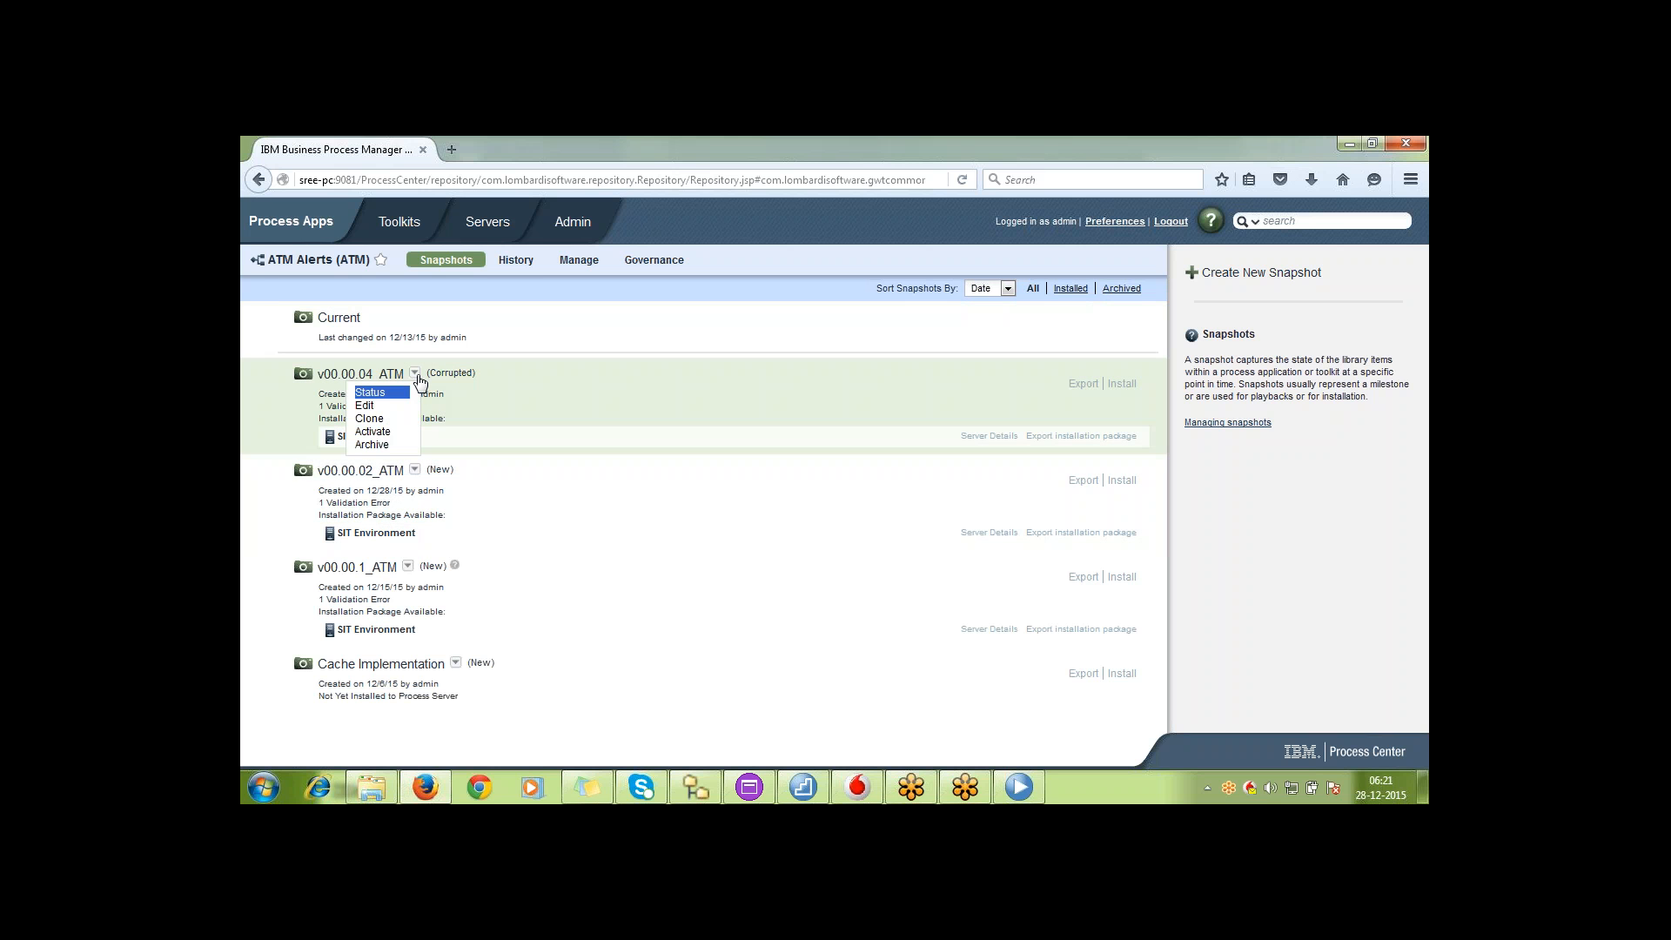
{"action": "left_click", "coordinate": [381, 393]}
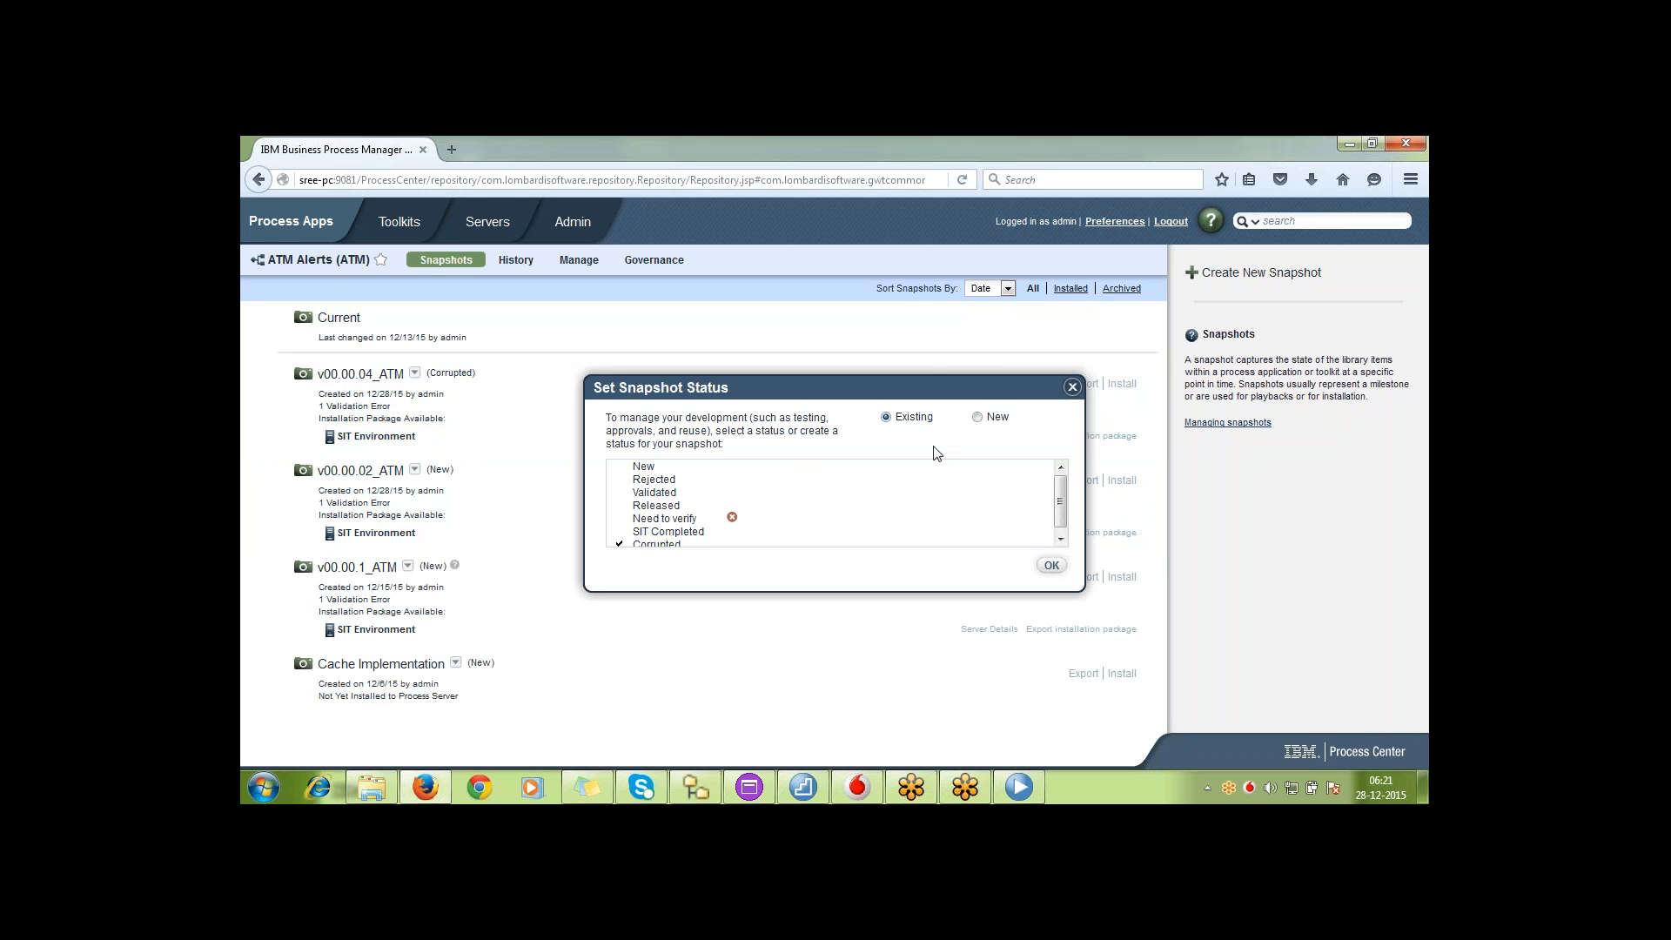
{"action": "left_click", "coordinate": [978, 418]}
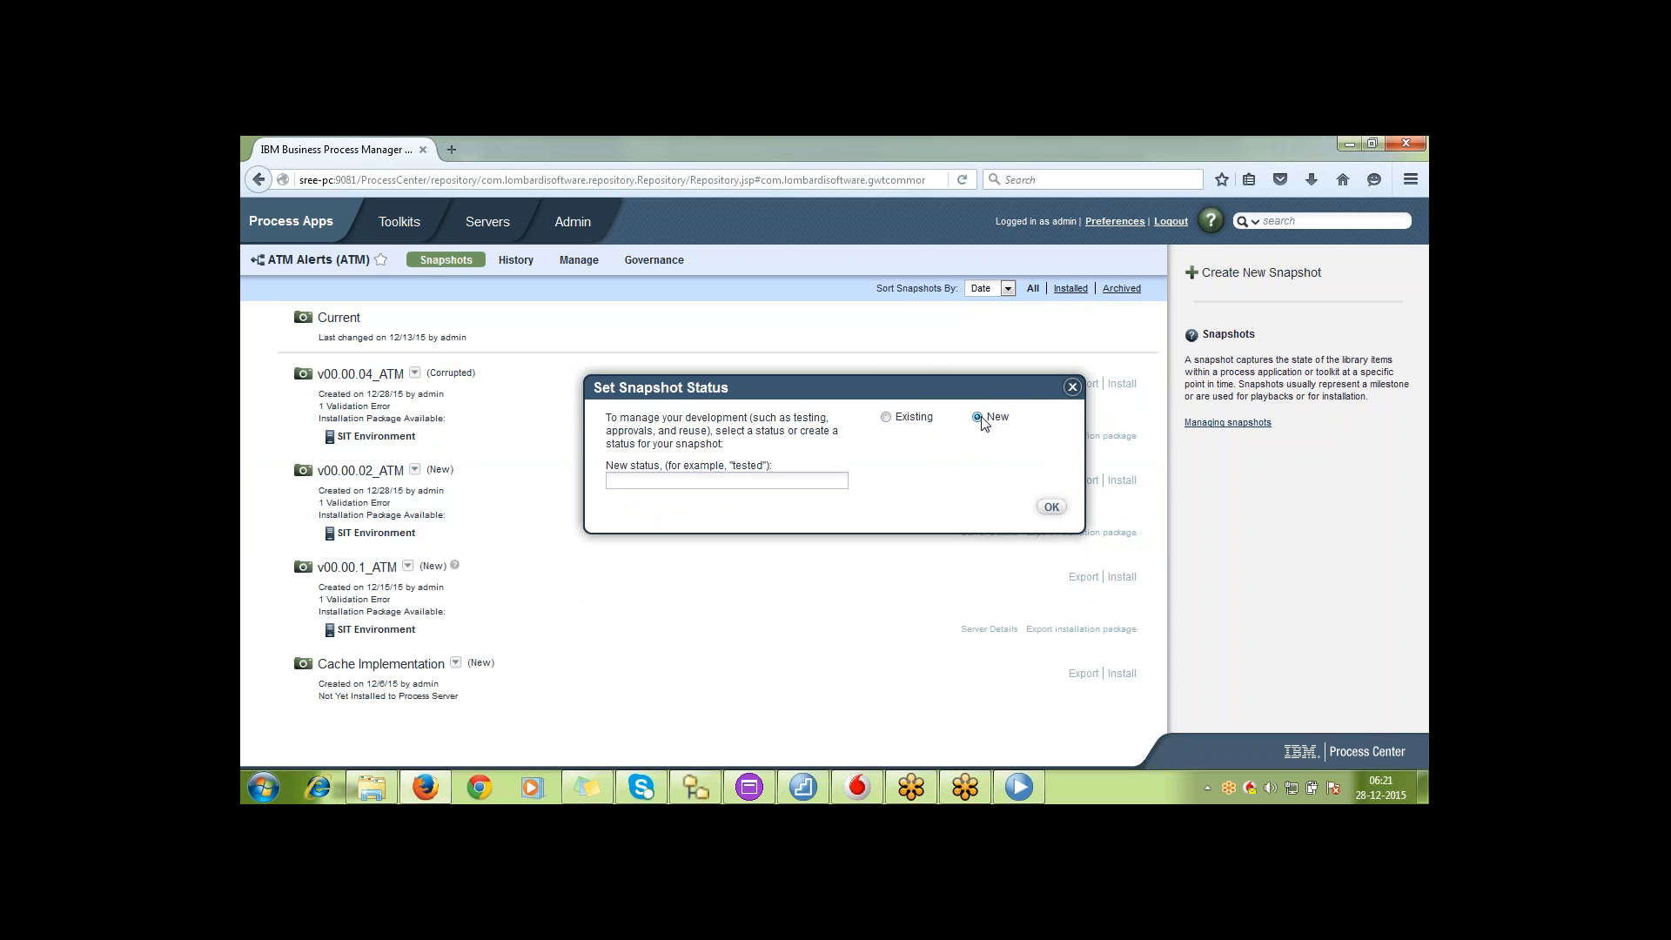
{"action": "left_click", "coordinate": [784, 478]}
{"action": "type", "text": "Production"}
{"action": "left_click", "coordinate": [1060, 508]}
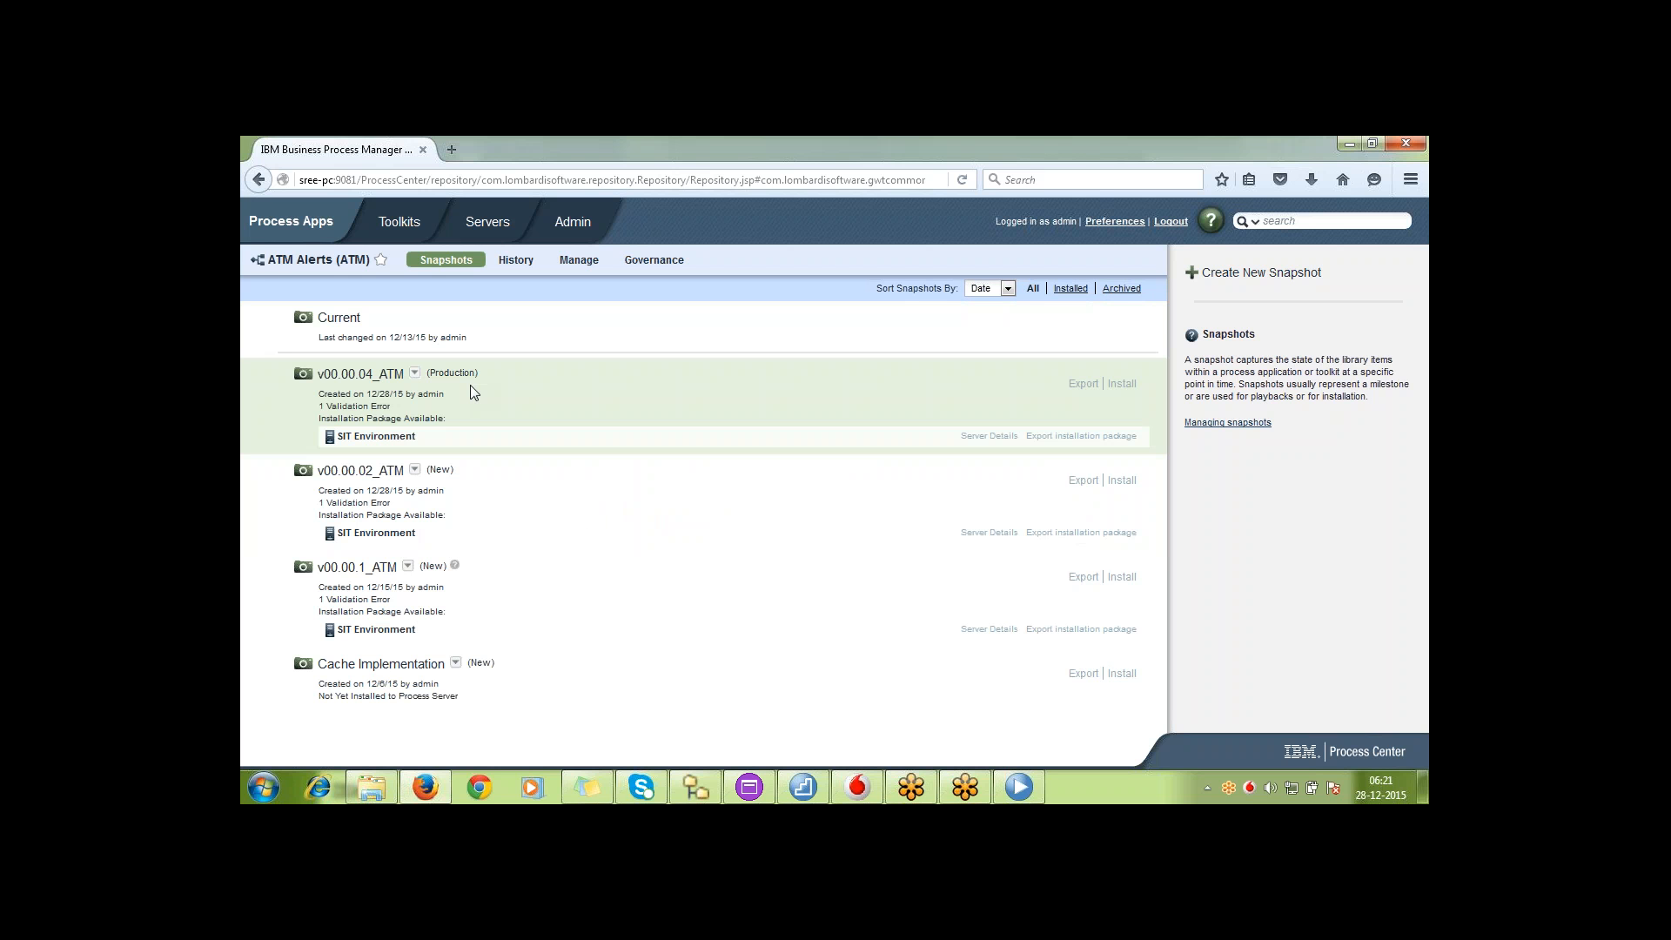
Create an installation package of snapshot v00.00.04_ATM for the offline Production Environment server
{"action": "left_click", "coordinate": [1126, 385]}
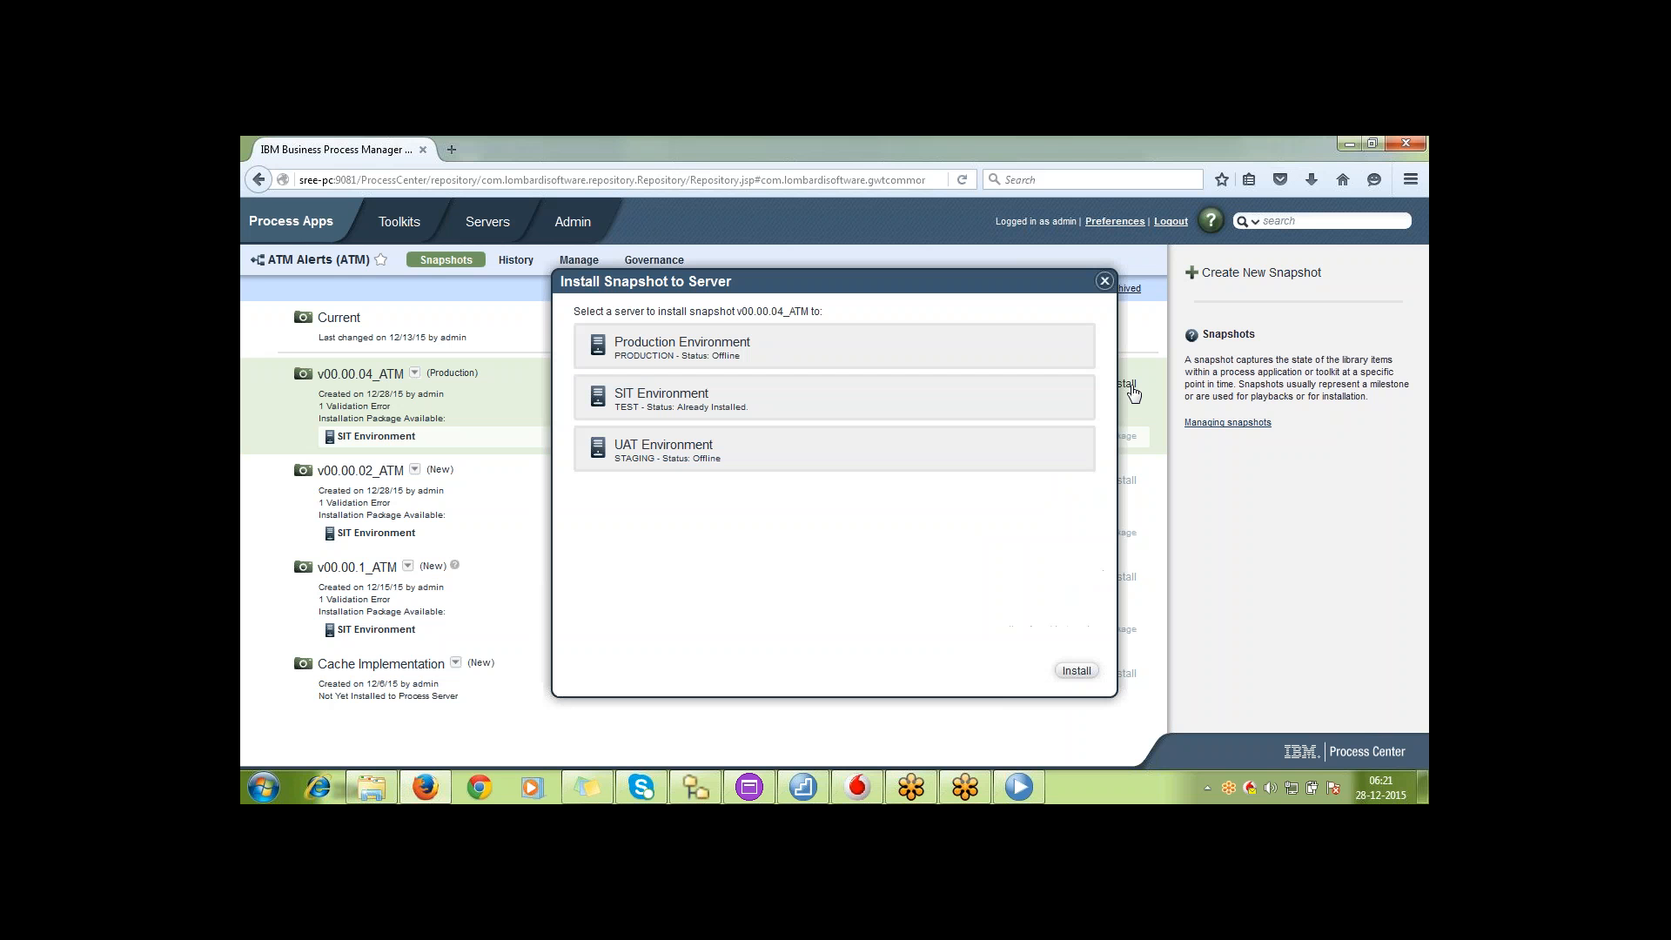
{"action": "left_click", "coordinate": [668, 345]}
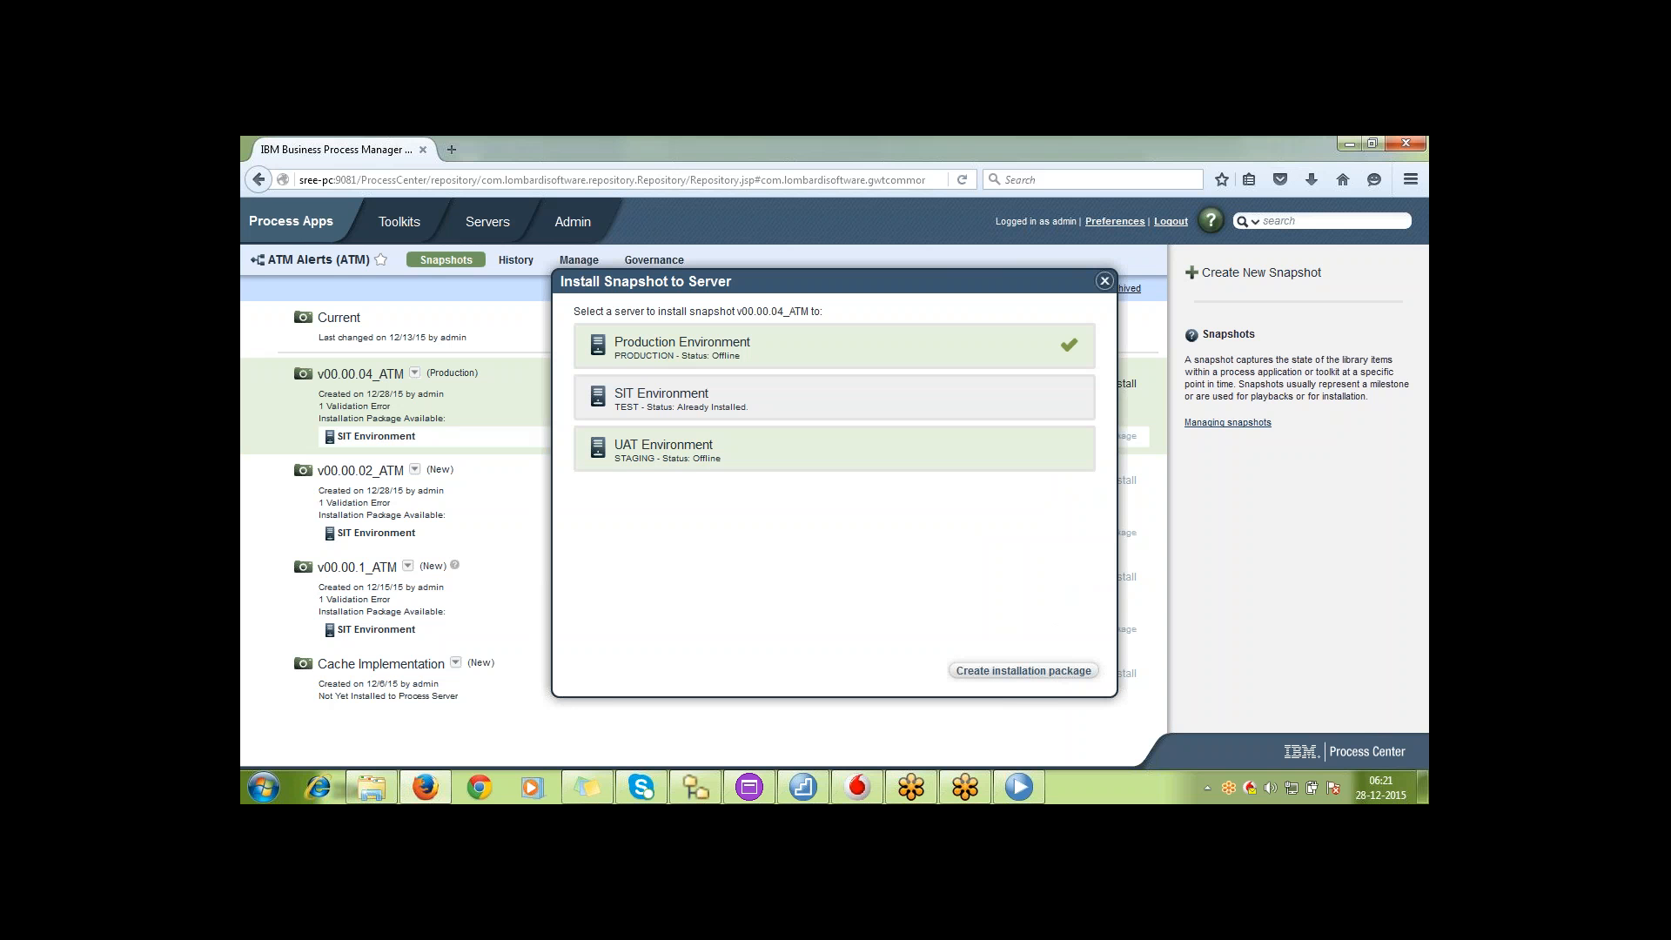
{"action": "left_click", "coordinate": [1024, 672]}
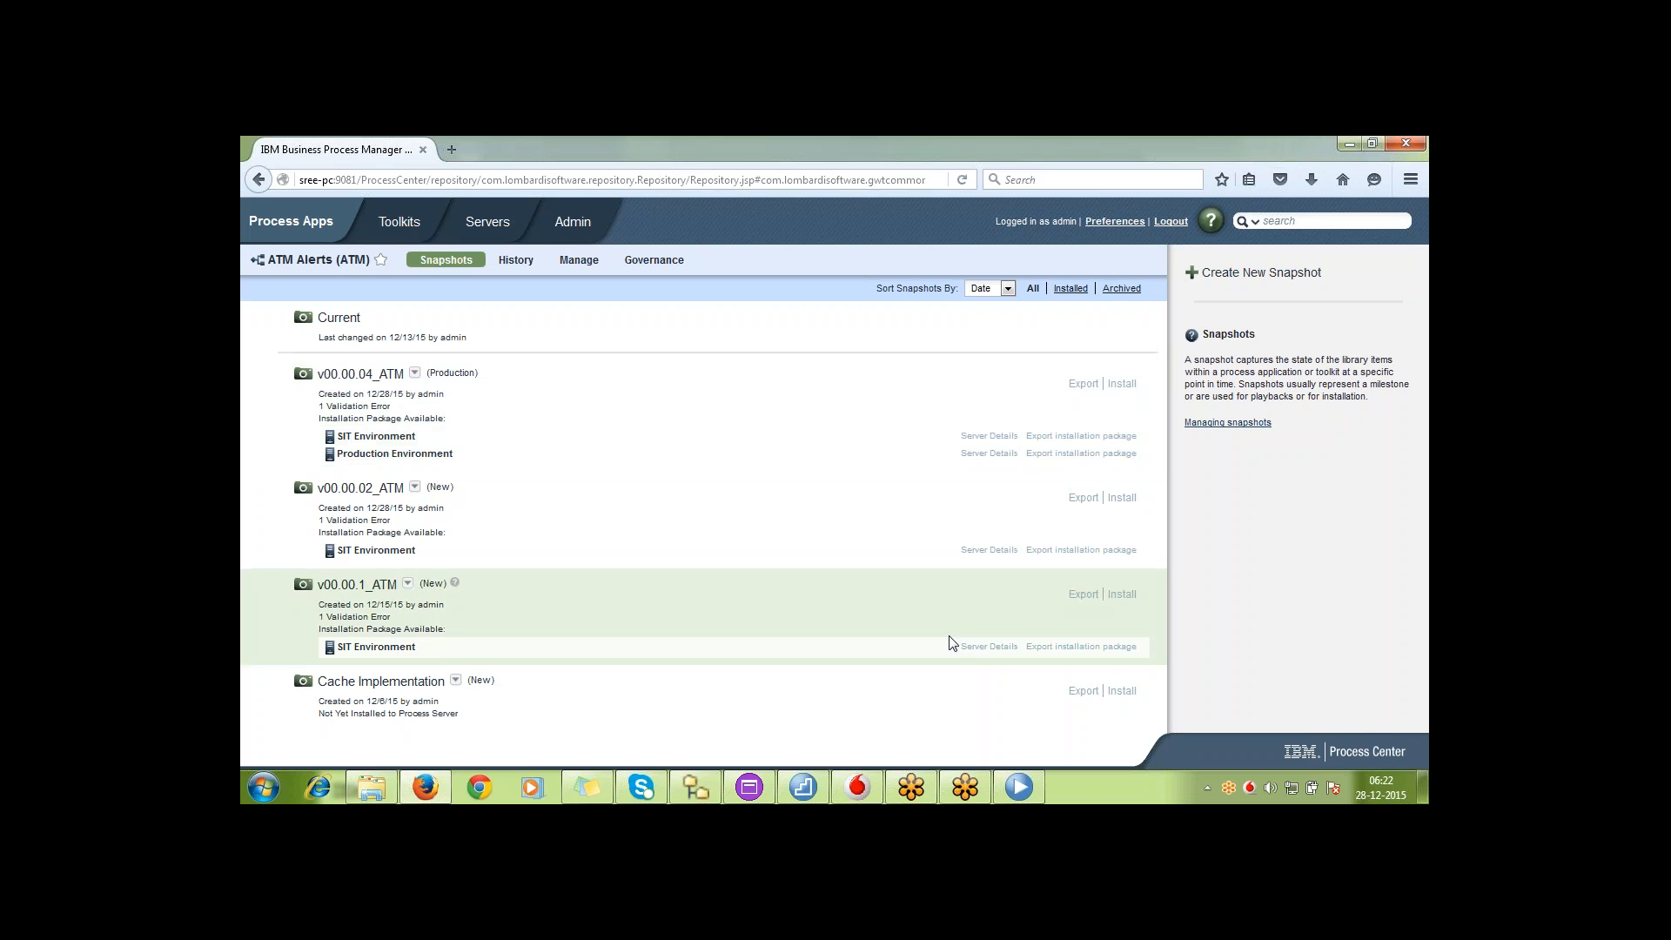
Switch to IBM Process Designer and view the BPD1 diagram, followed by the Test BPD1 diagram of ATM Alerts
{"action": "left_click", "coordinate": [1018, 787]}
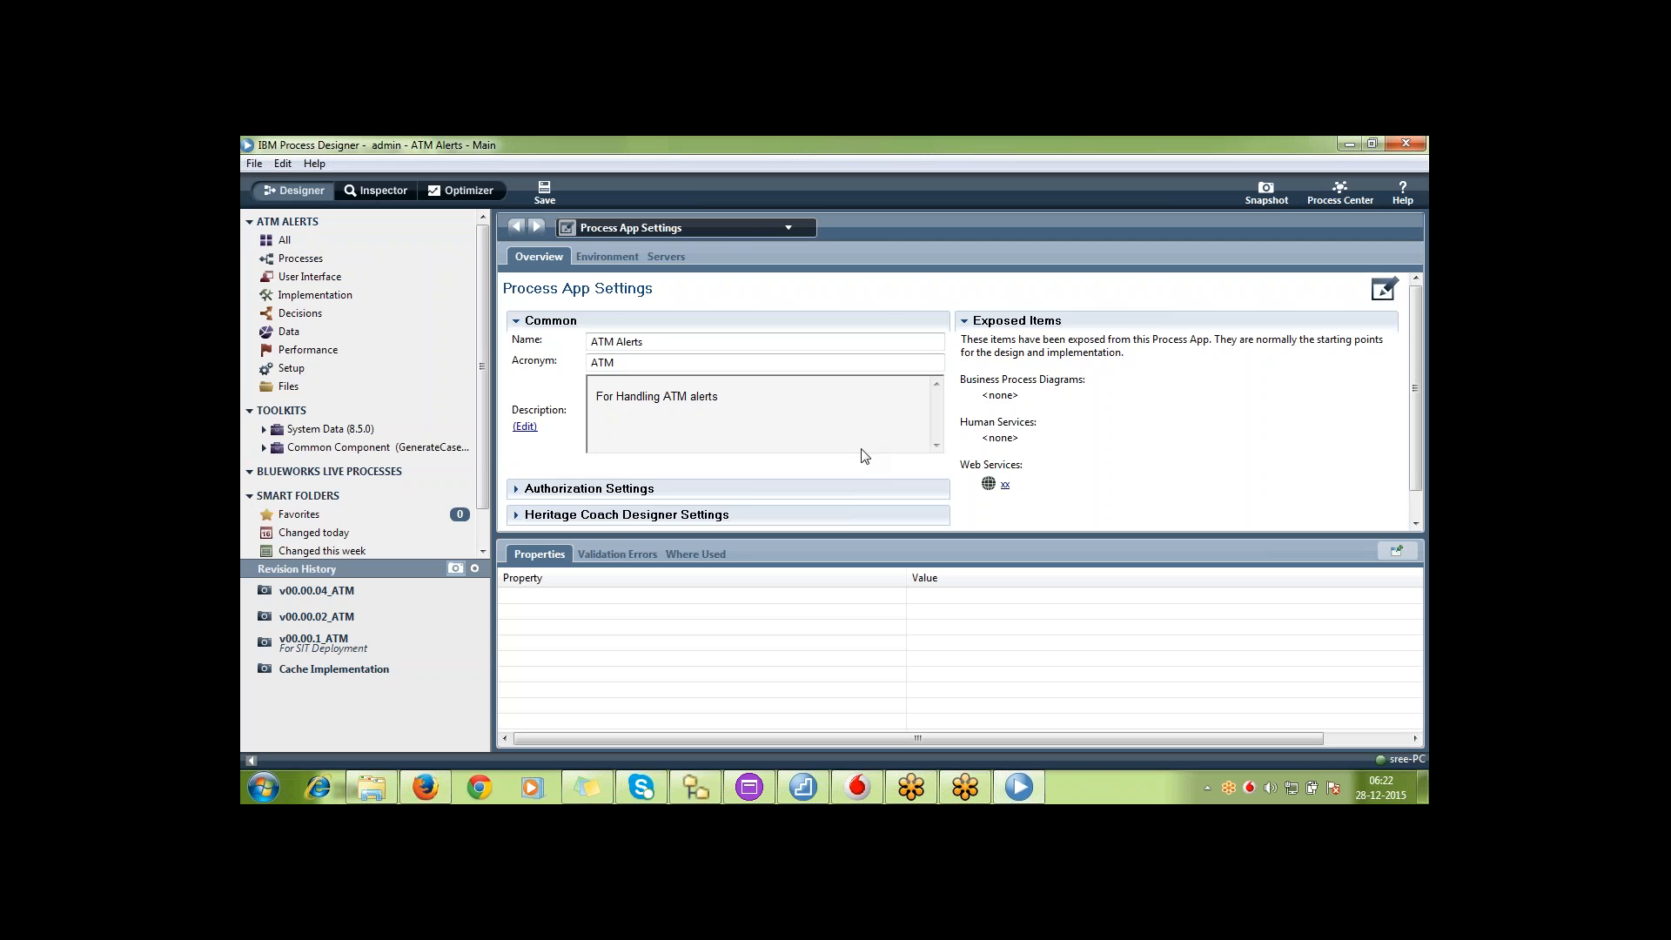
{"action": "left_click", "coordinate": [433, 264]}
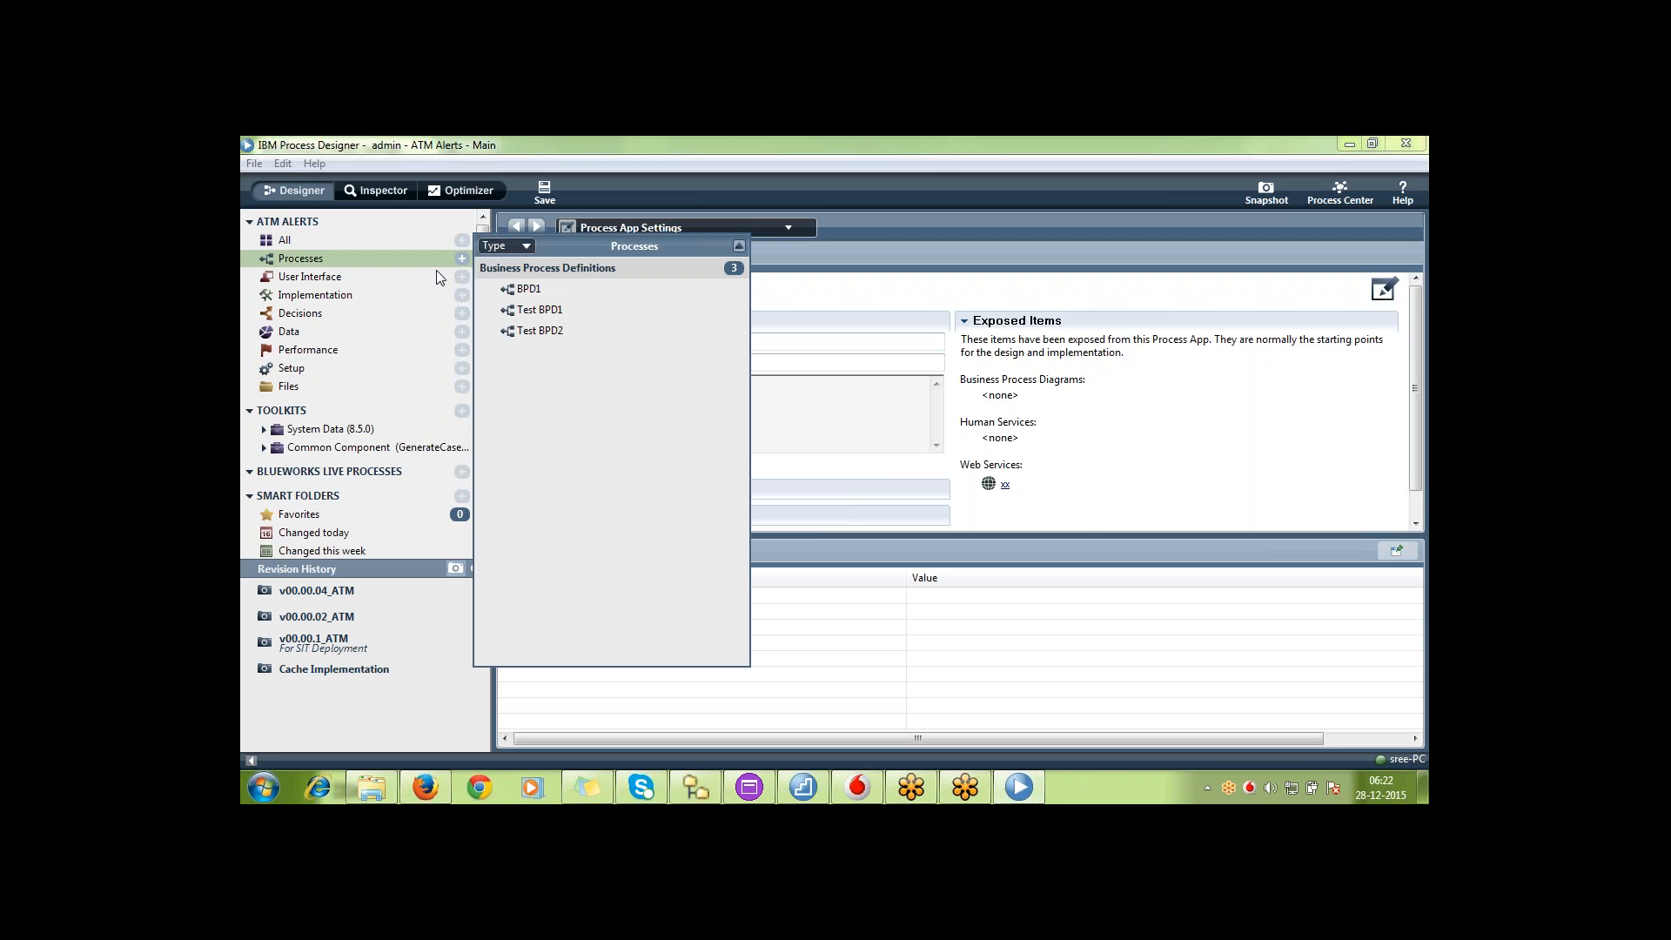
{"action": "left_click", "coordinate": [533, 298]}
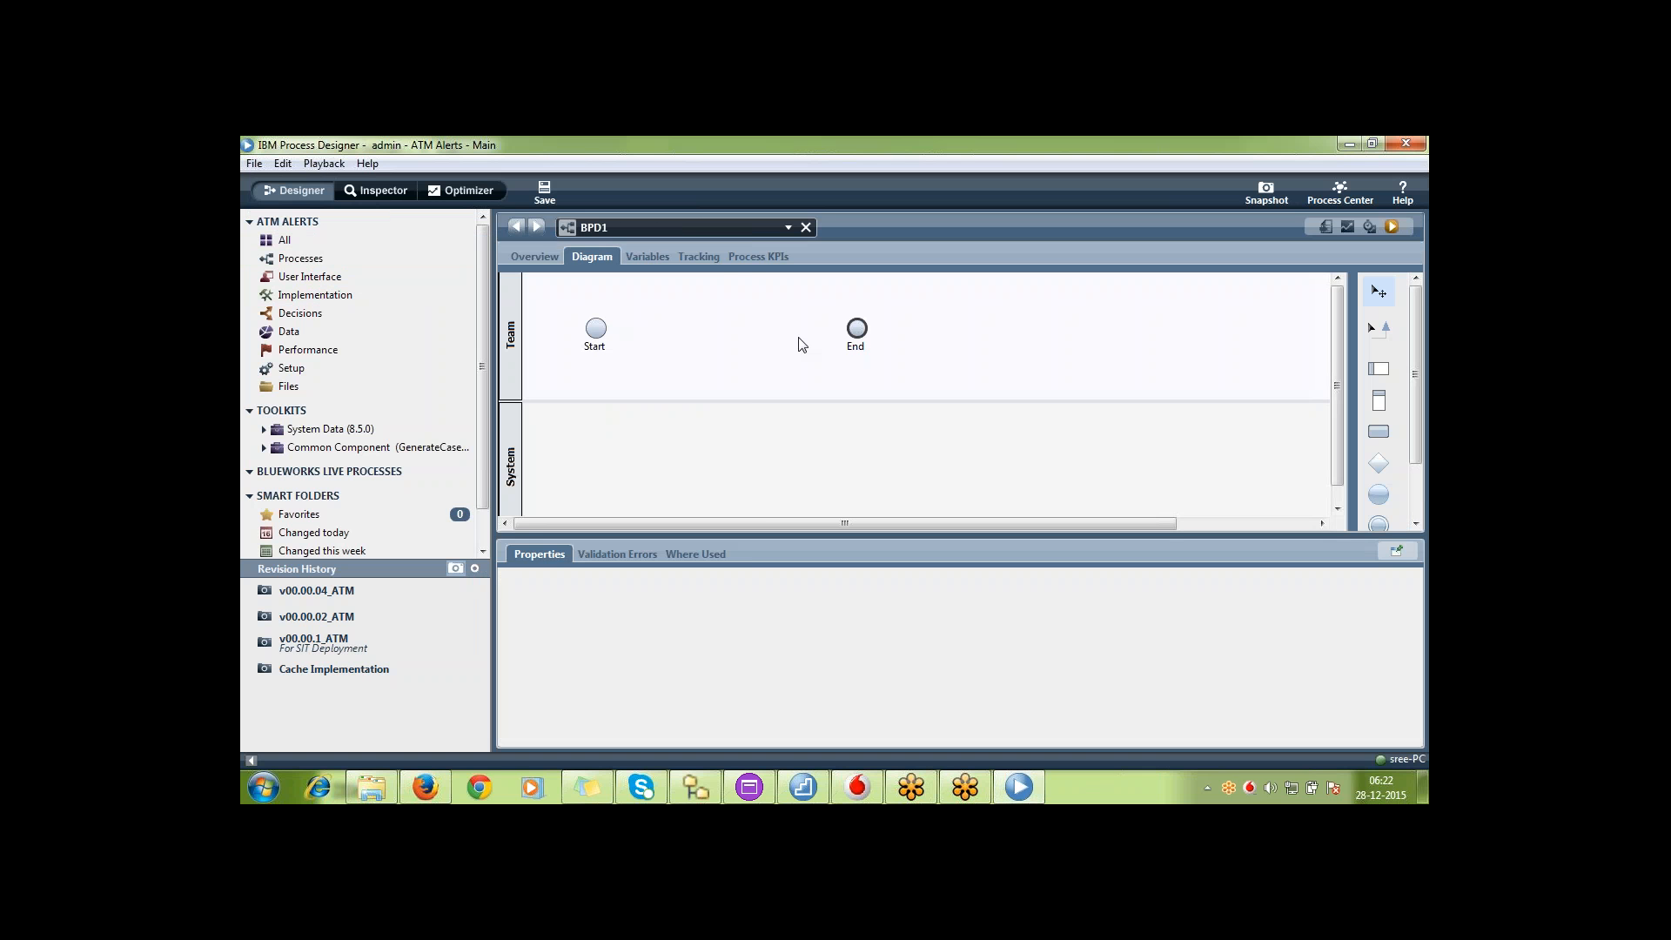
{"action": "left_click", "coordinate": [410, 255]}
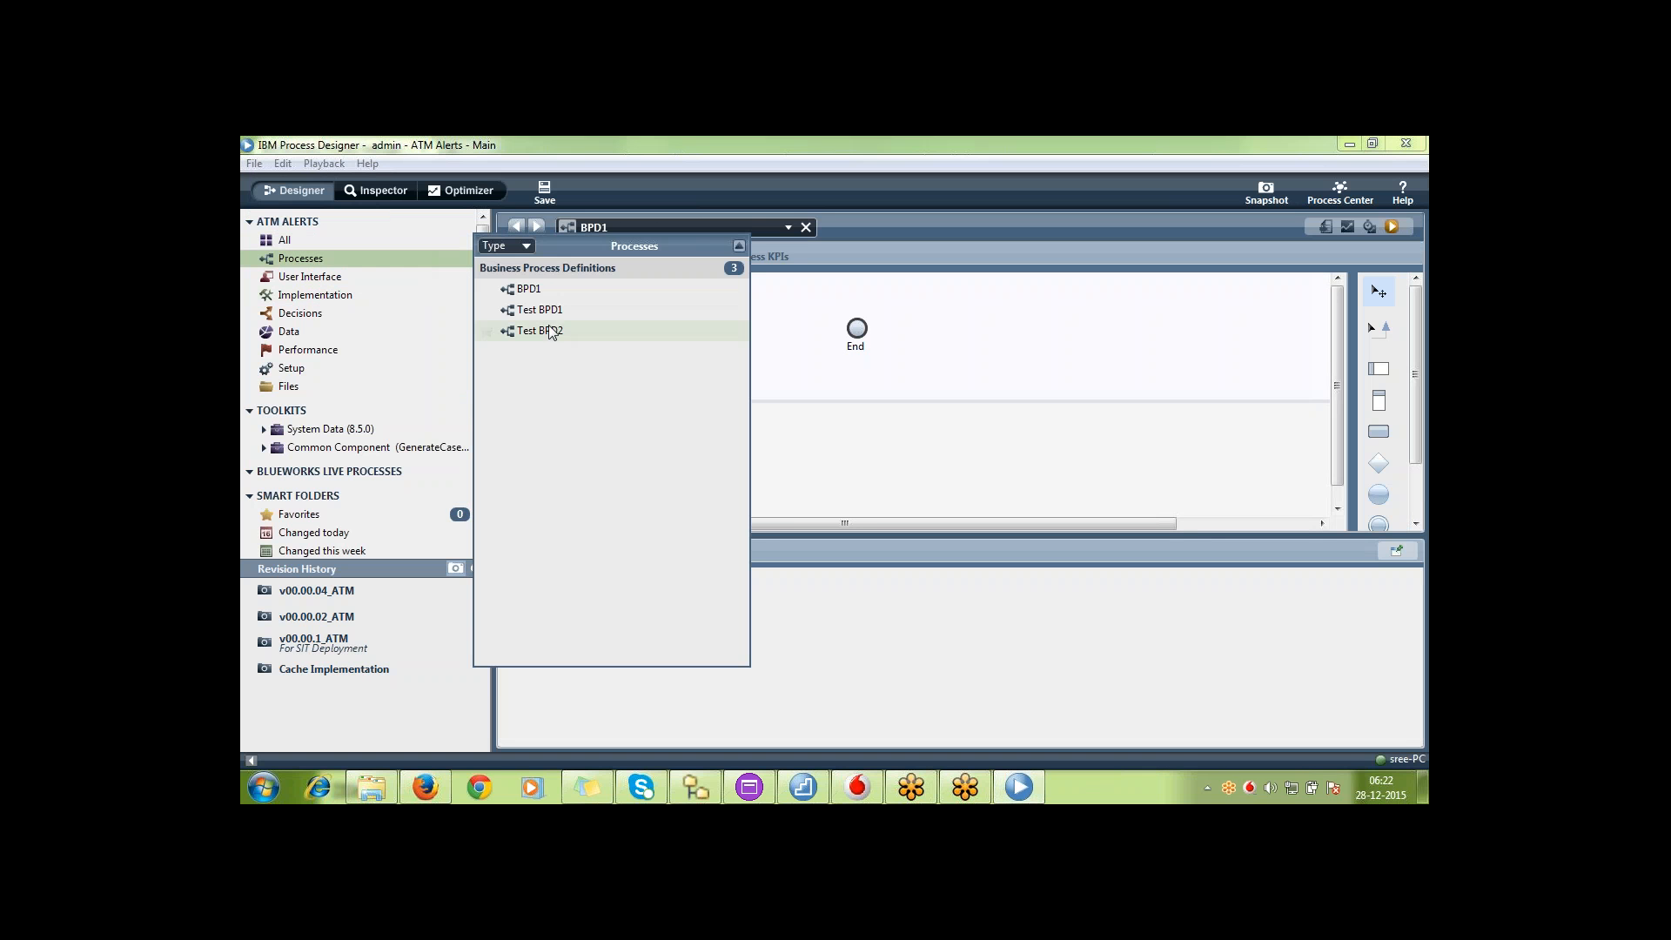
{"action": "left_click", "coordinate": [548, 311]}
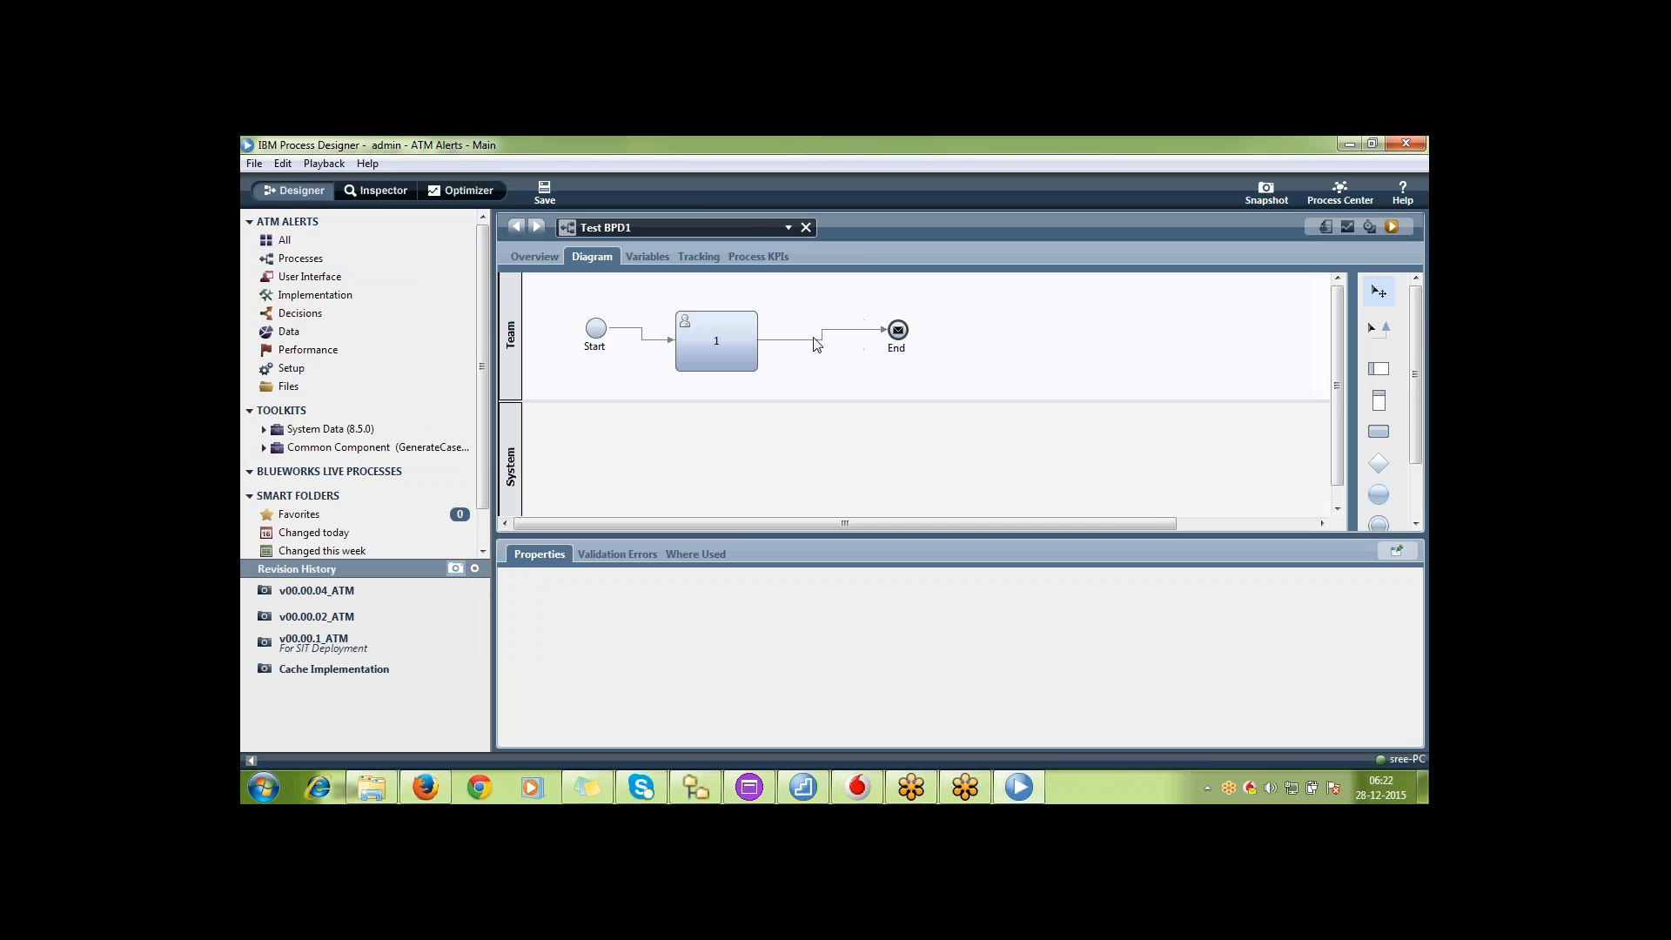
Move the End event of Test BPD1 farther from activity 1 and add activities 2 and 3 between them in the Team lane
{"action": "left_click_drag", "start_coordinate": [892, 351], "coordinate": [1182, 352]}
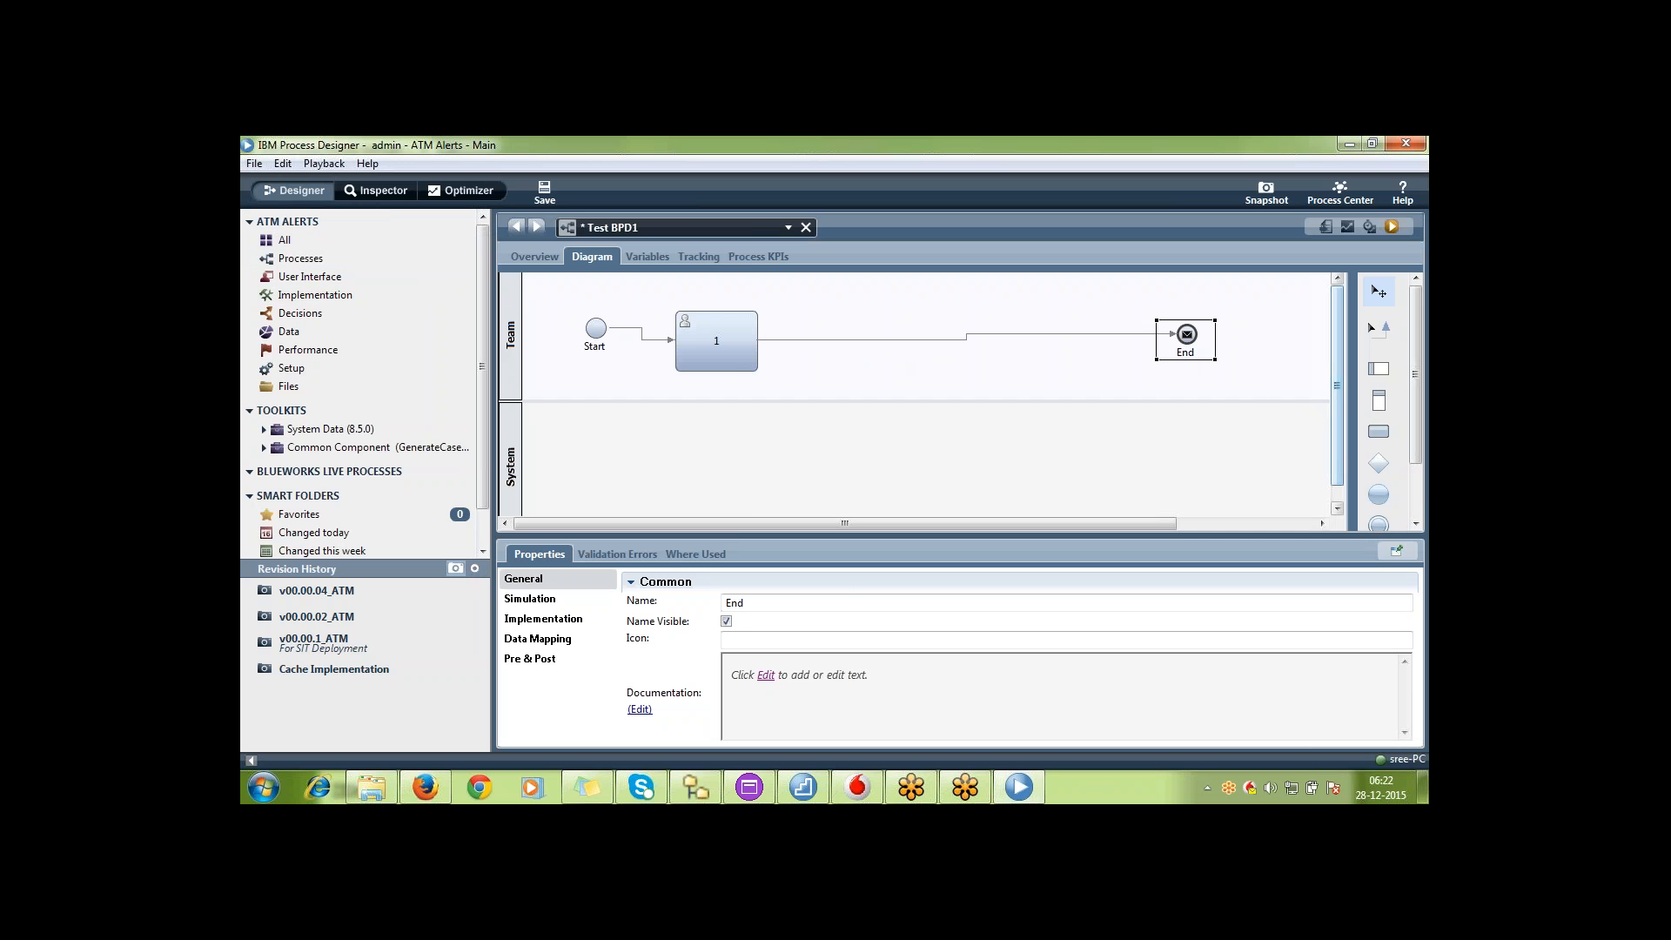
{"action": "left_click", "coordinate": [1378, 431]}
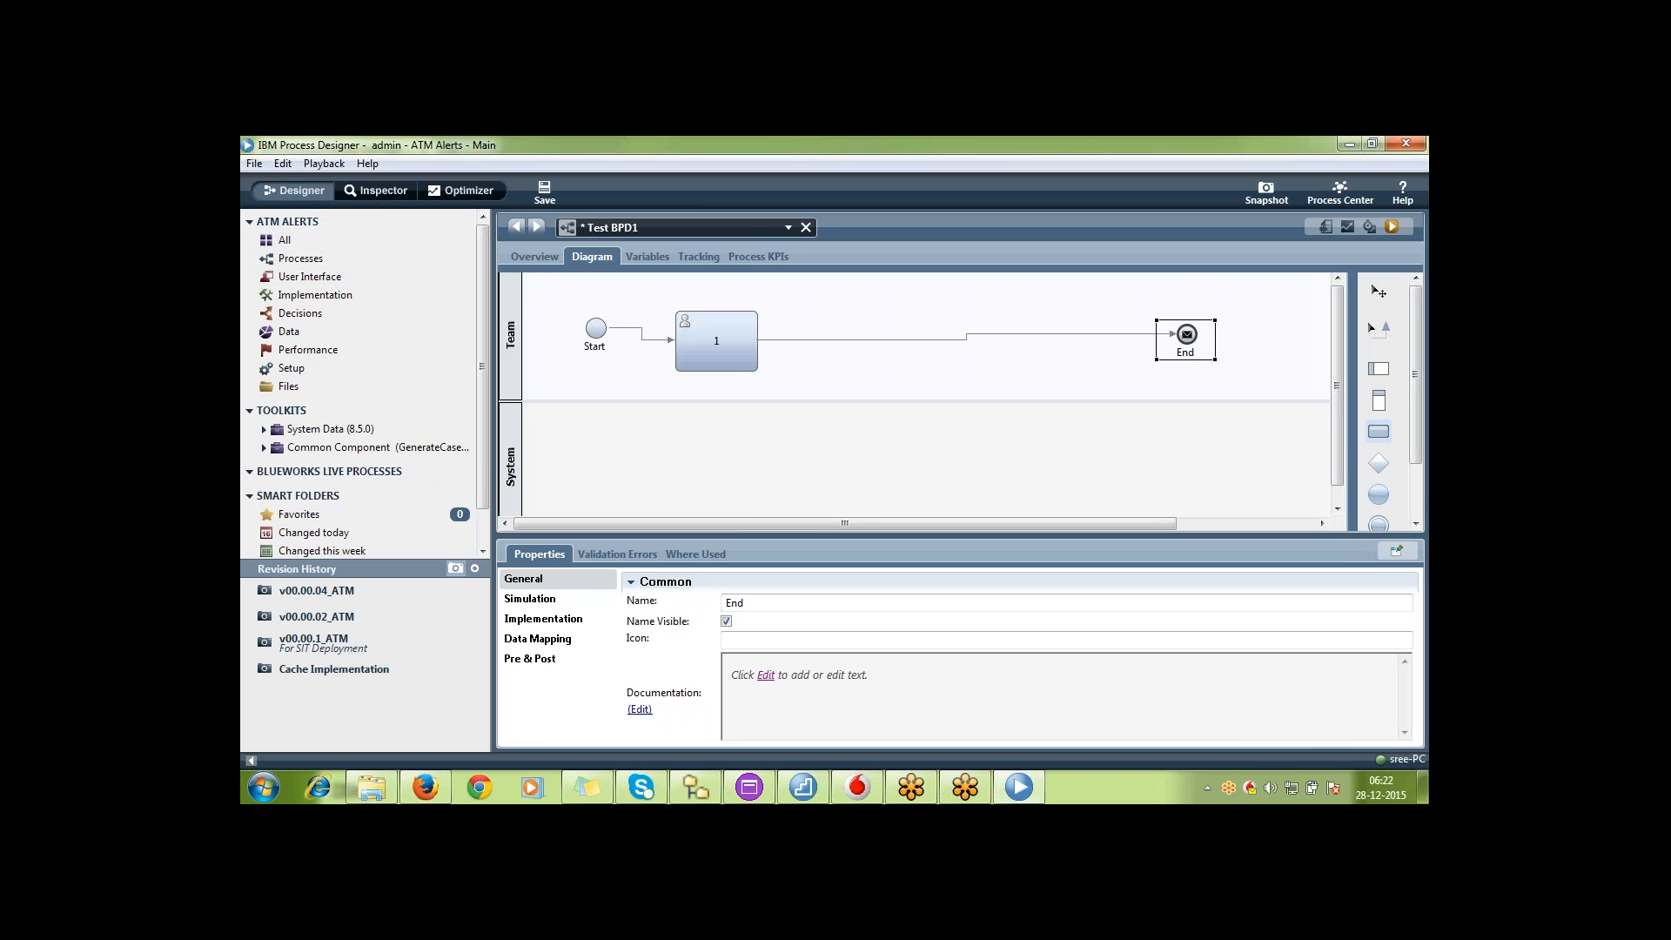
{"action": "left_click", "coordinate": [832, 348]}
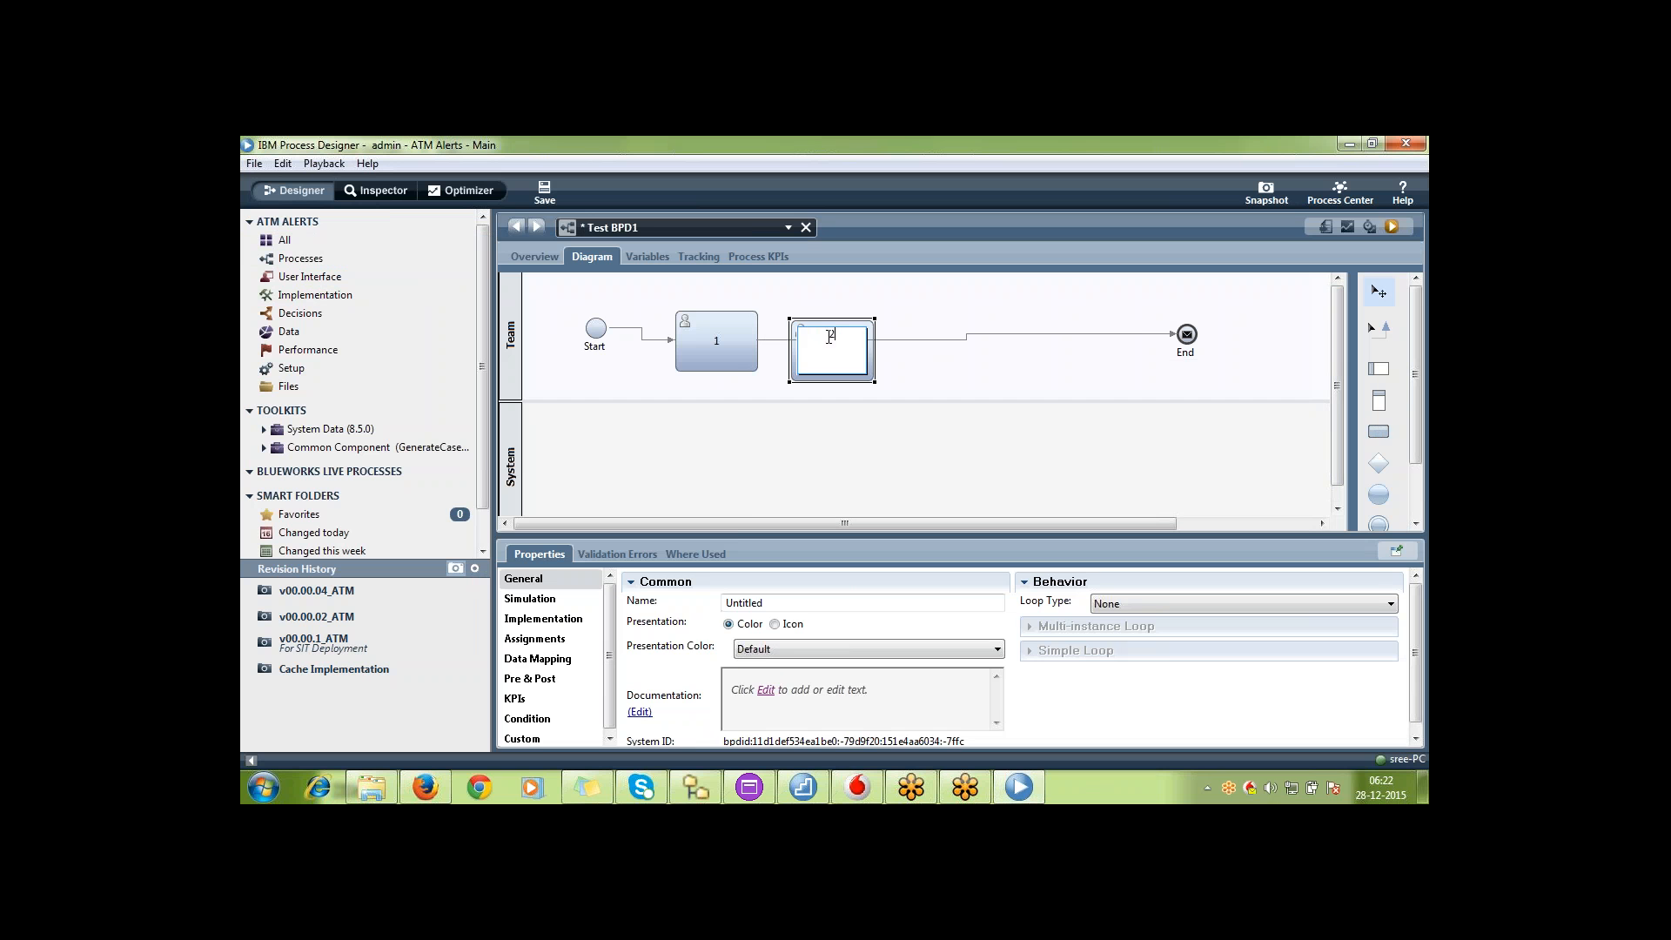
{"action": "left_click", "coordinate": [1379, 432]}
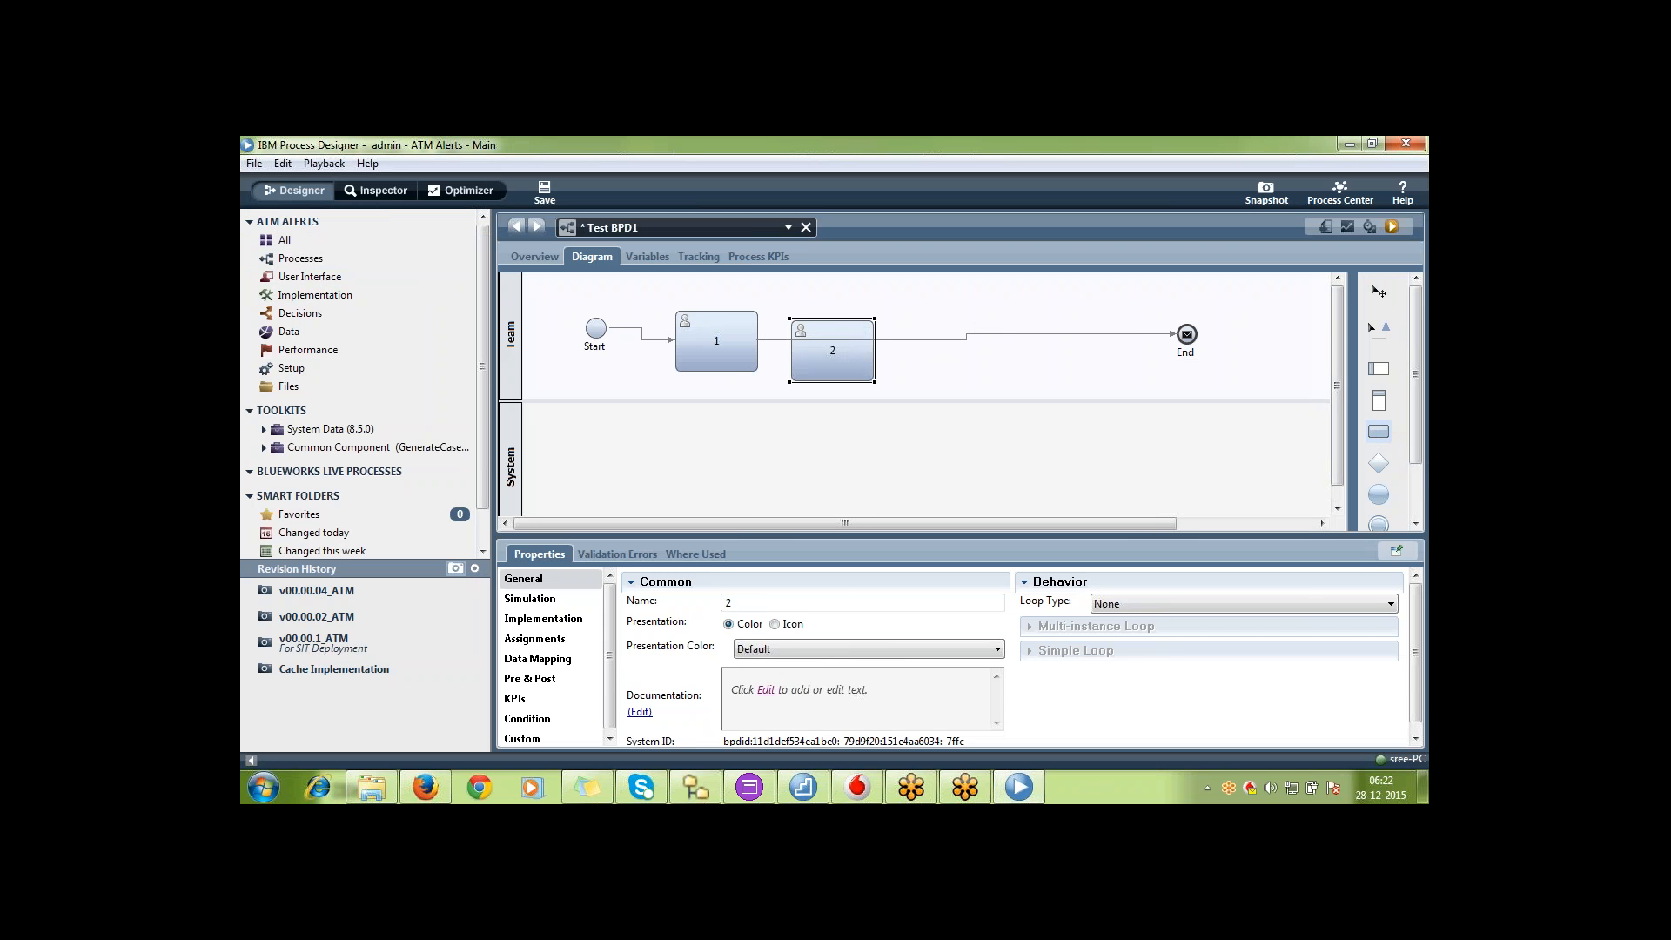
{"action": "left_click", "coordinate": [999, 329]}
{"action": "key", "text": "Return"}
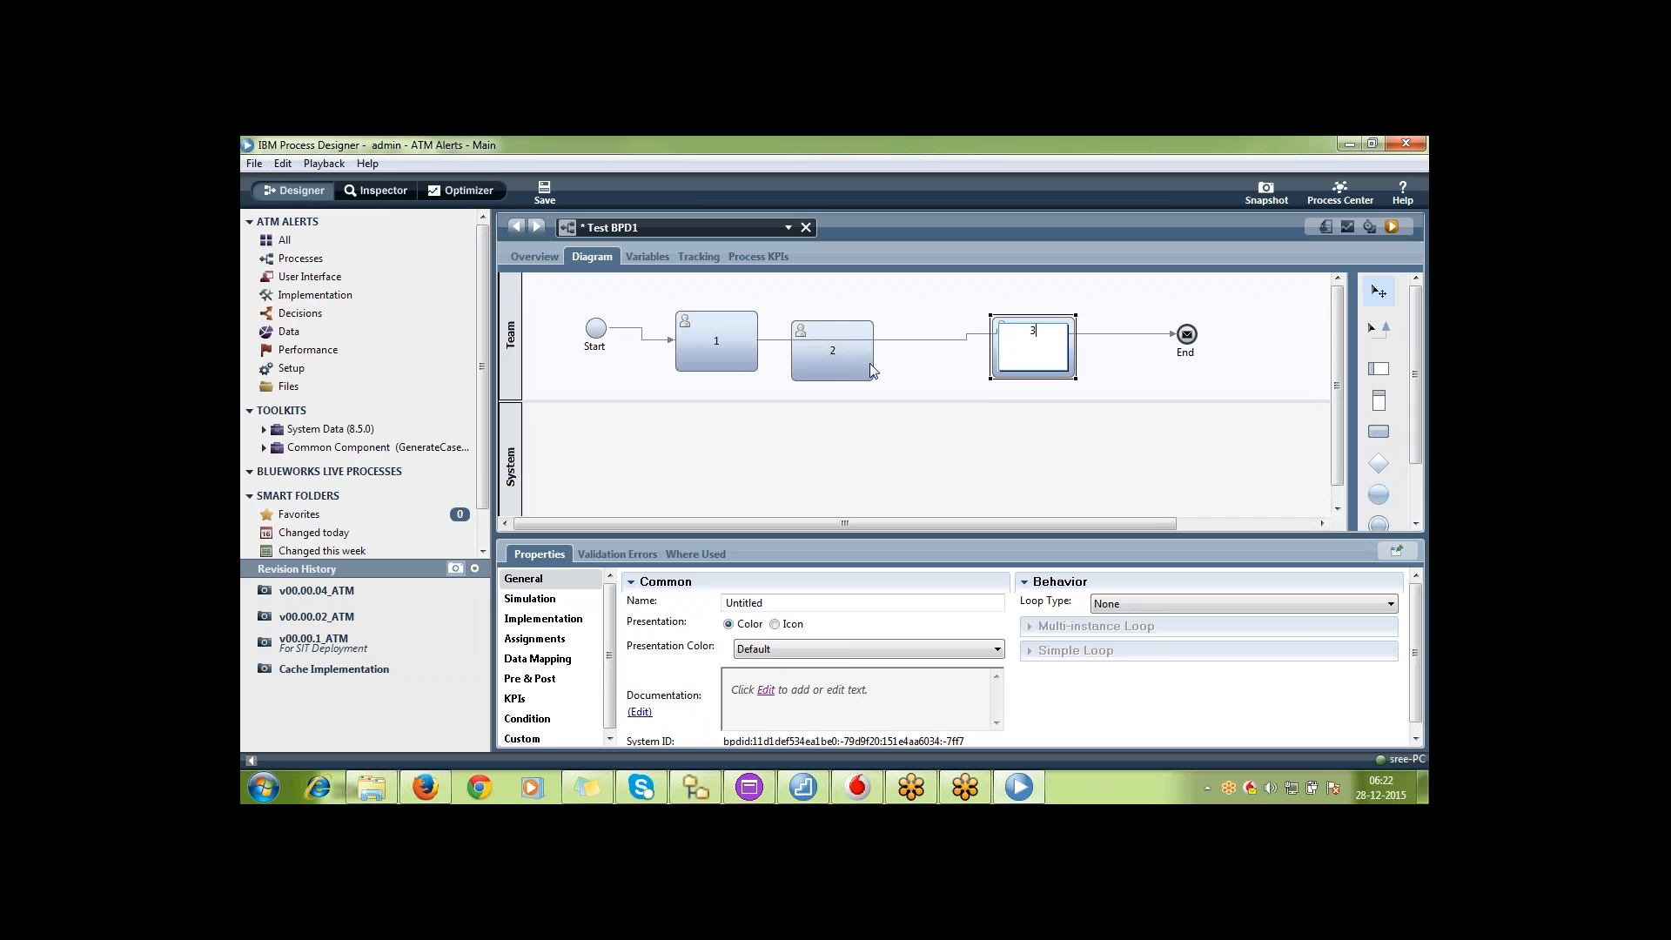
{"action": "left_click_drag", "start_coordinate": [870, 363], "coordinate": [903, 363]}
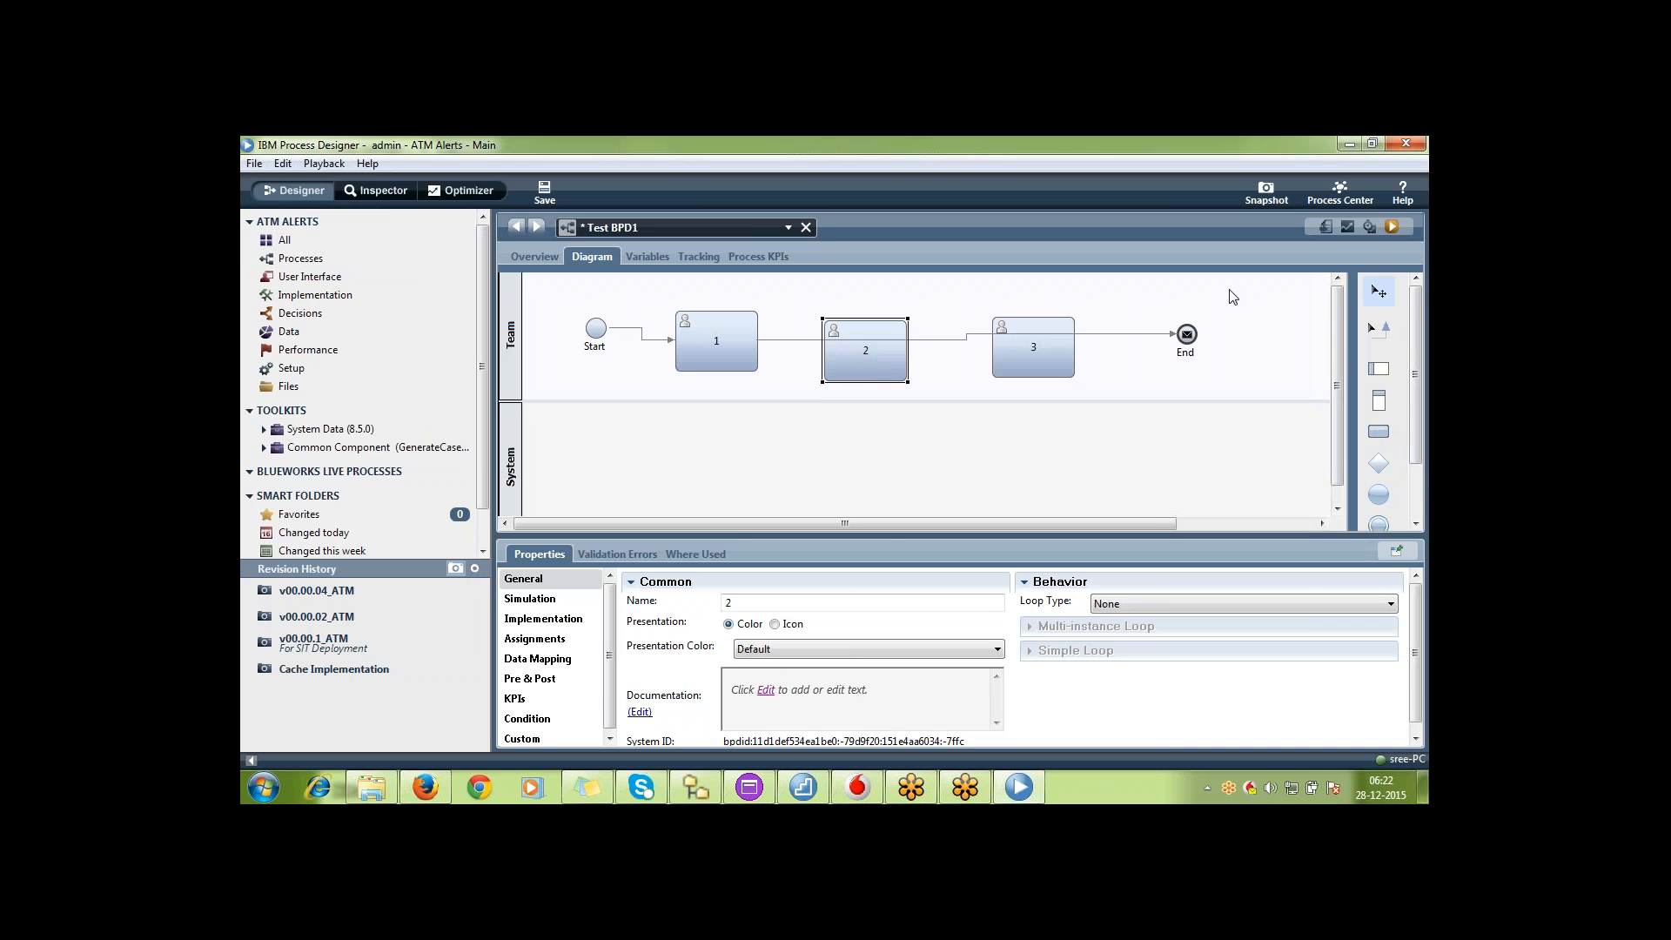
Connect activity 1 to 2, 2 to 3, and 3 to the End event with sequence flows, and save Test BPD1
{"action": "left_click", "coordinate": [1172, 334]}
{"action": "left_click_drag", "start_coordinate": [1175, 334], "coordinate": [859, 349]}
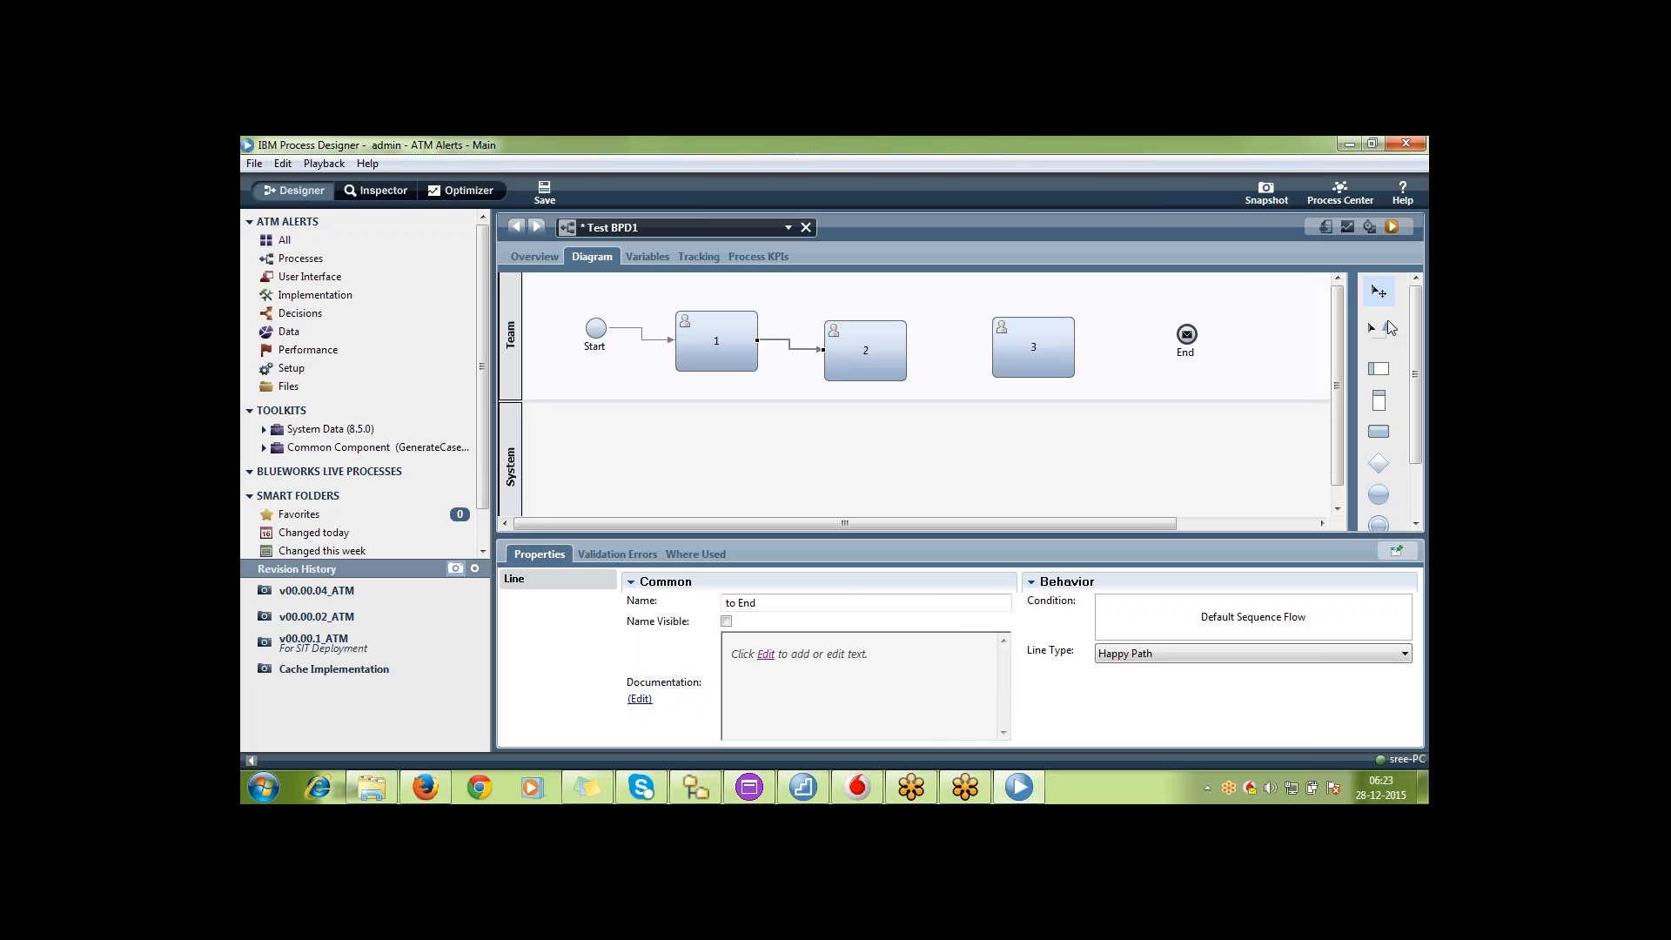
{"action": "left_click", "coordinate": [1384, 327]}
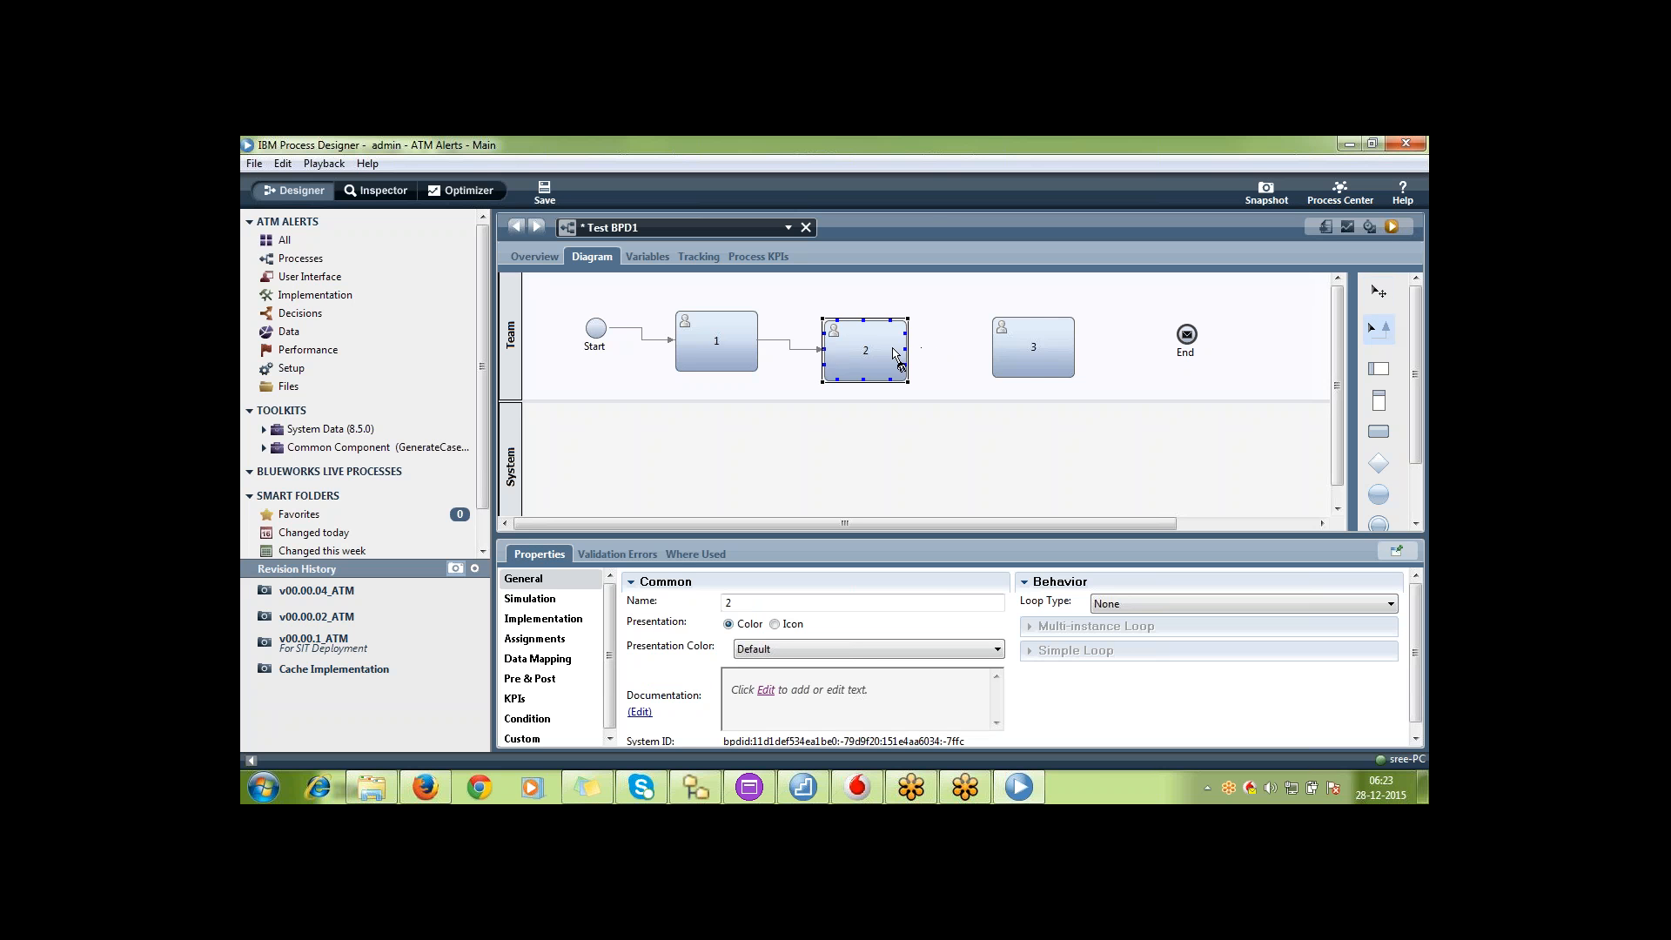
{"action": "left_click_drag", "start_coordinate": [896, 352], "coordinate": [1185, 335]}
{"action": "left_click", "coordinate": [1377, 295]}
{"action": "key", "text": "ctrl+s"}
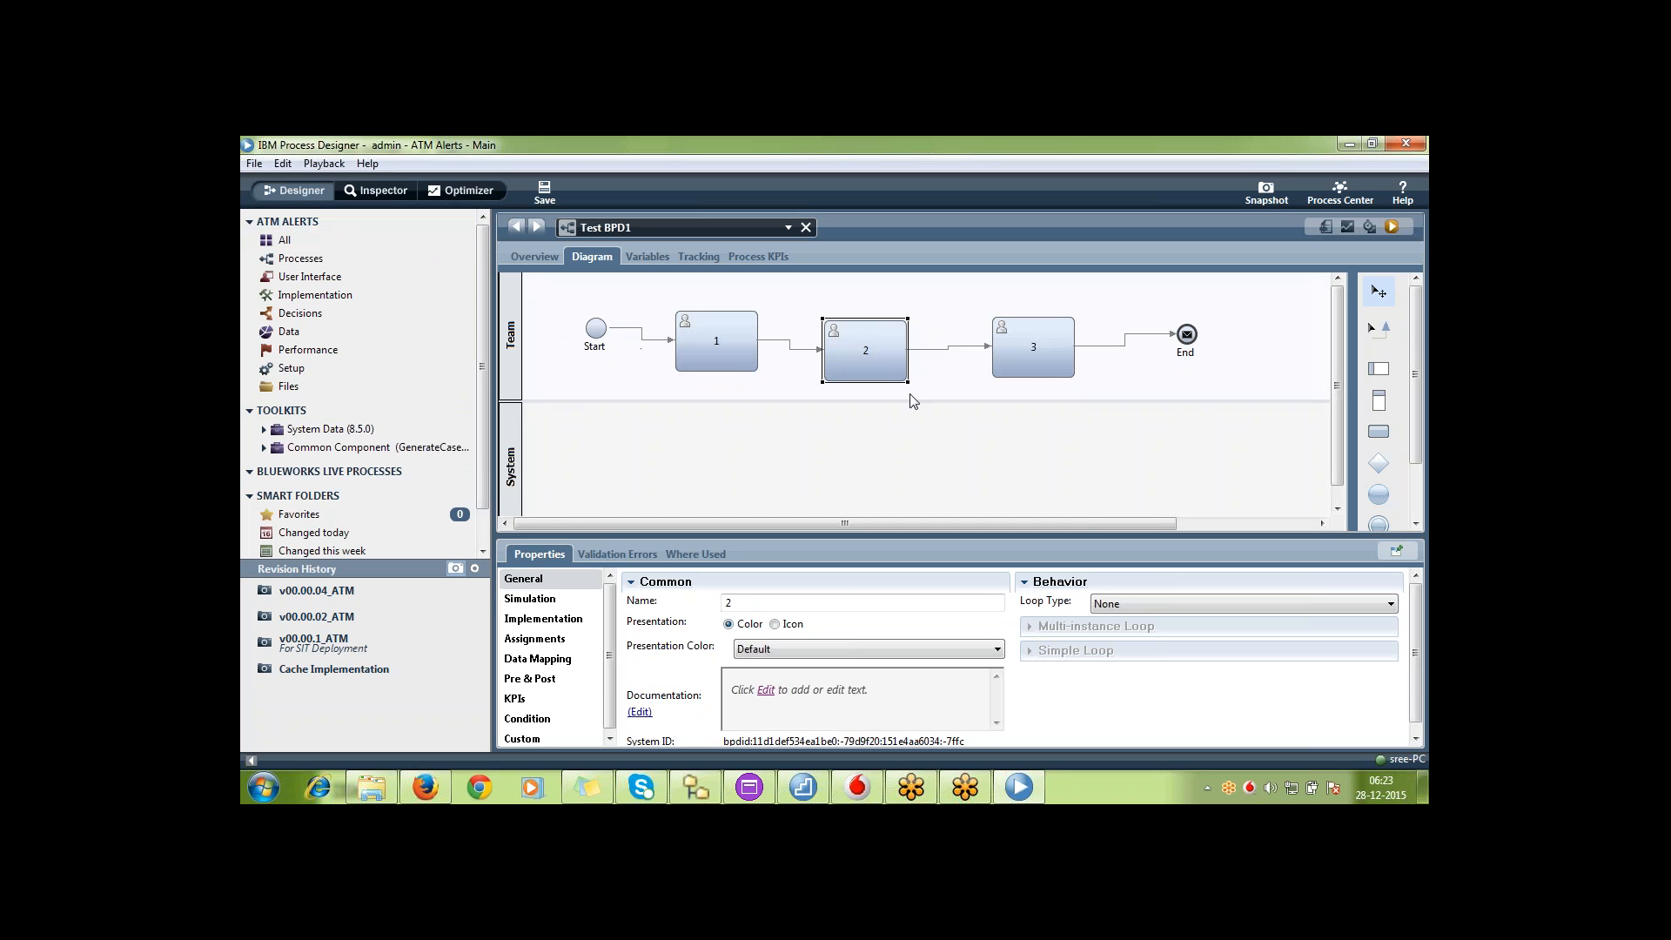
{"action": "left_click_drag", "start_coordinate": [980, 376], "coordinate": [1039, 435]}
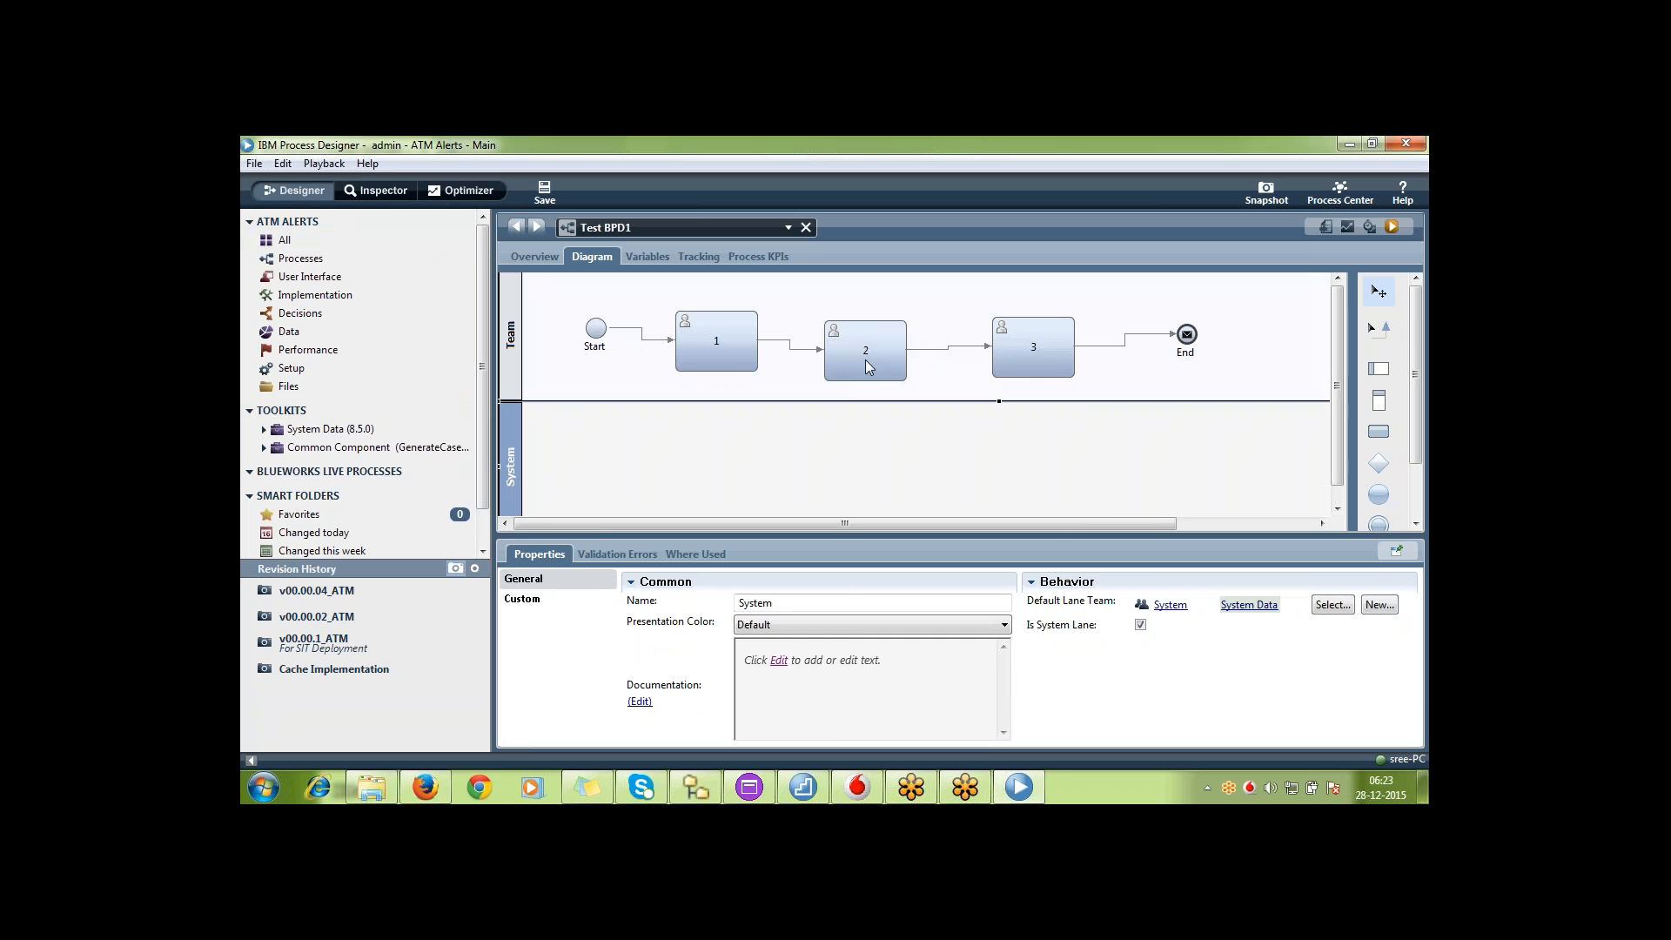
{"action": "left_click", "coordinate": [836, 361]}
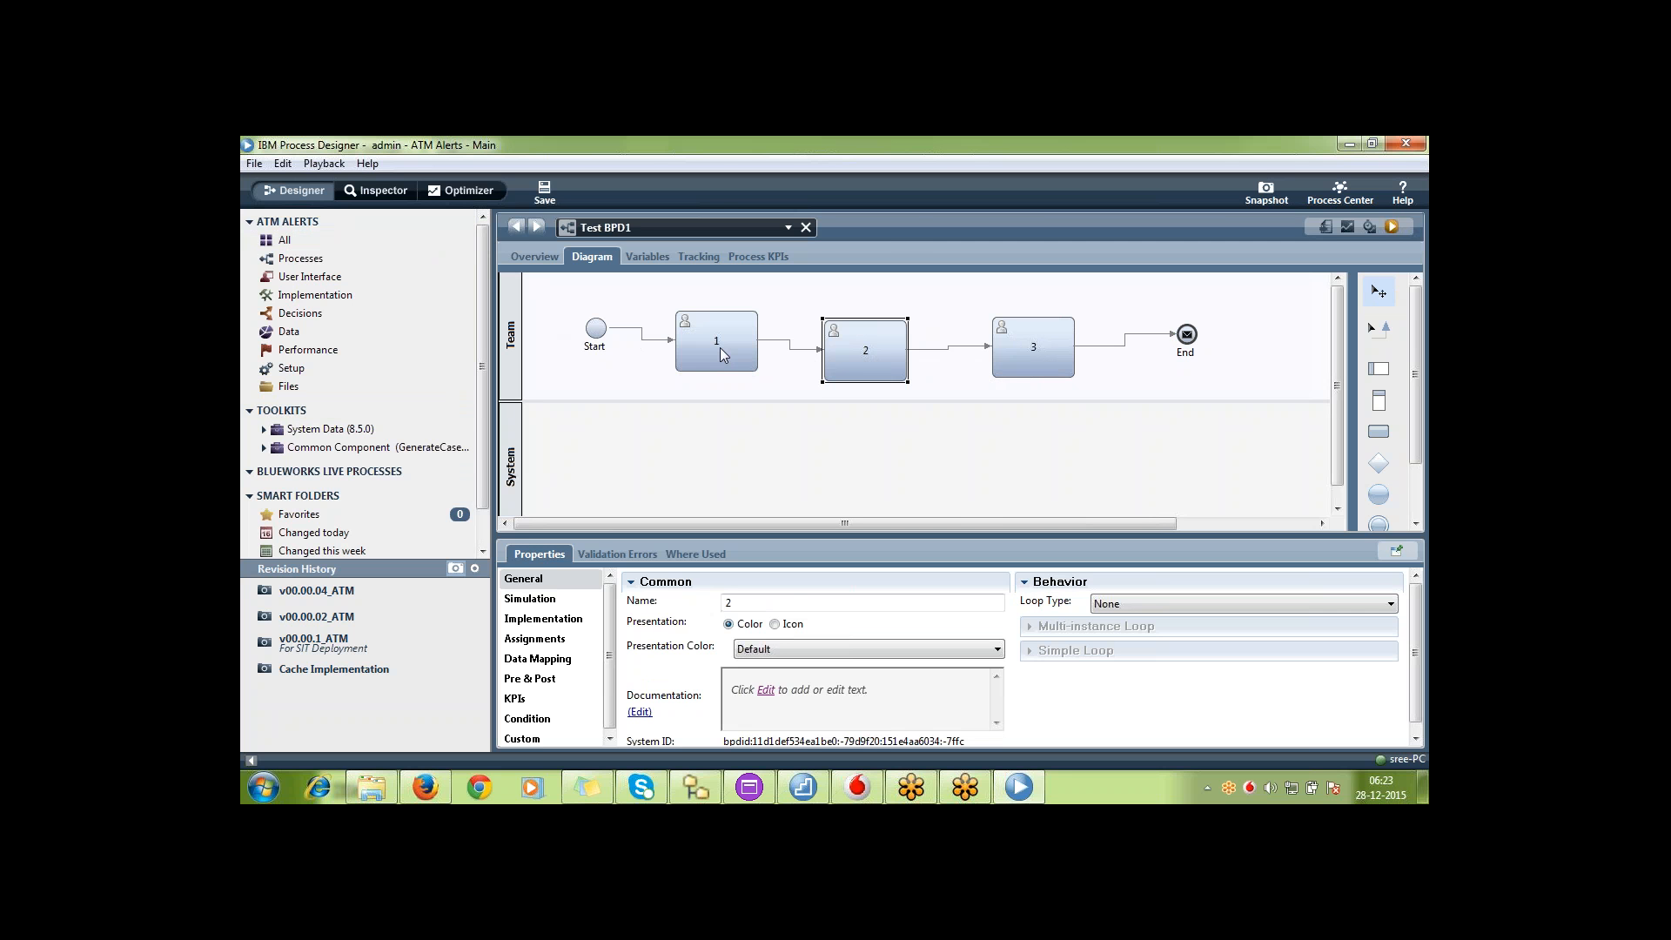
{"action": "left_click", "coordinate": [719, 347]}
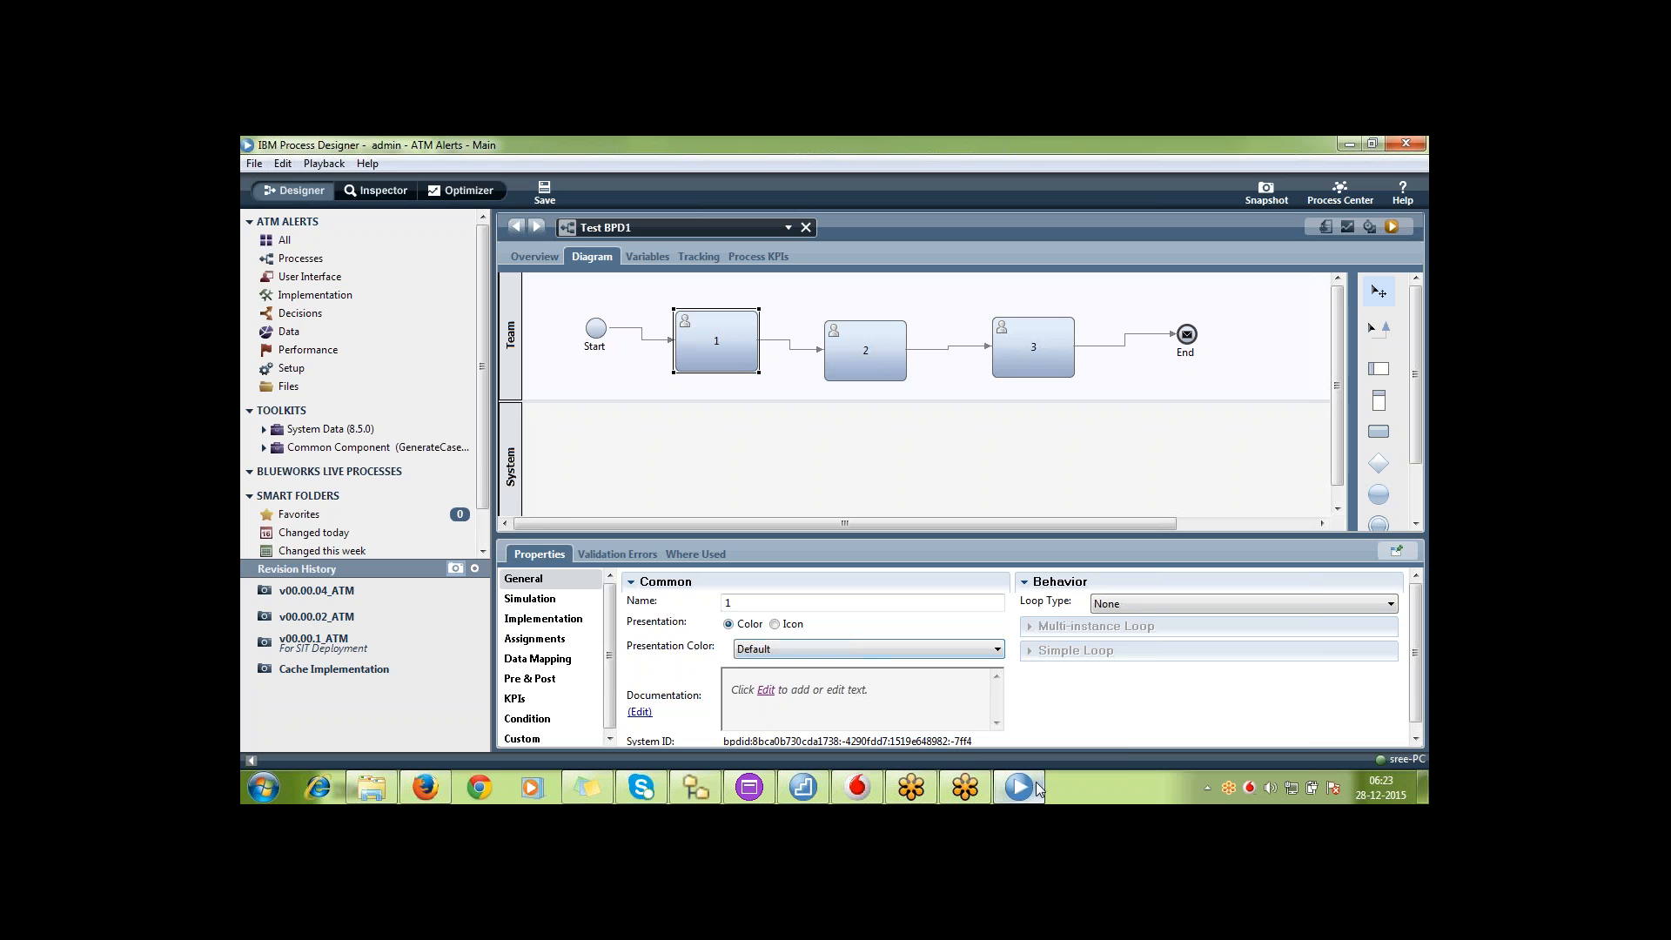
Switch back to the ATM Alerts snapshots in Process Center in Firefox
{"action": "mouse_move", "coordinate": [1036, 784]}
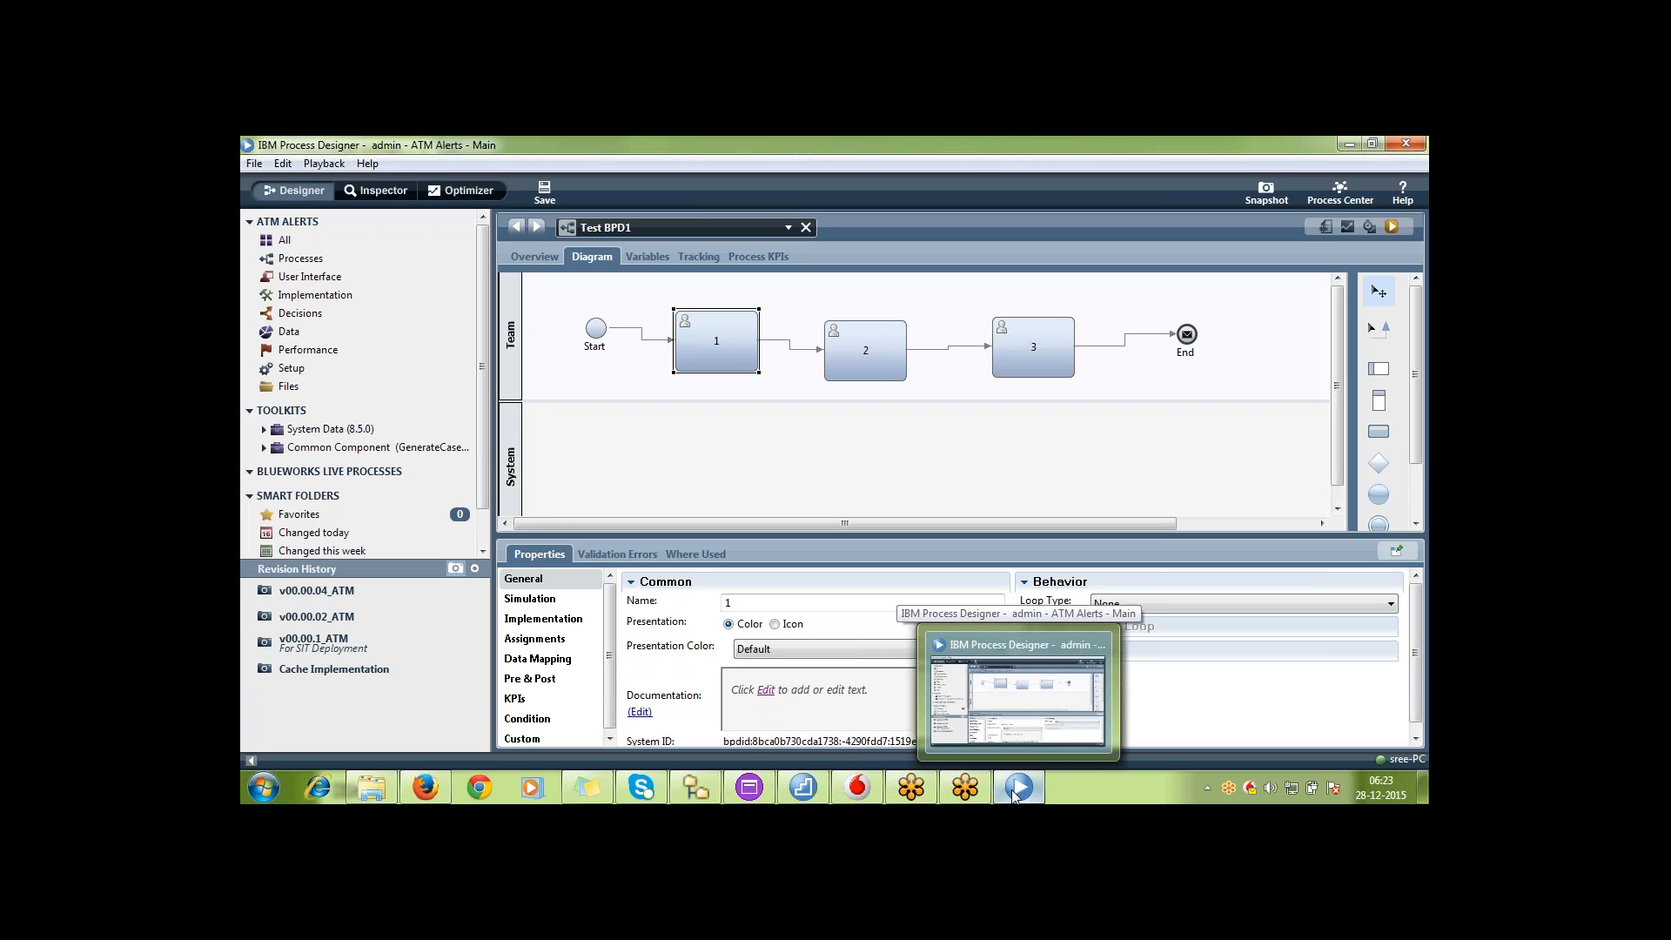
{"action": "left_click", "coordinate": [426, 788]}
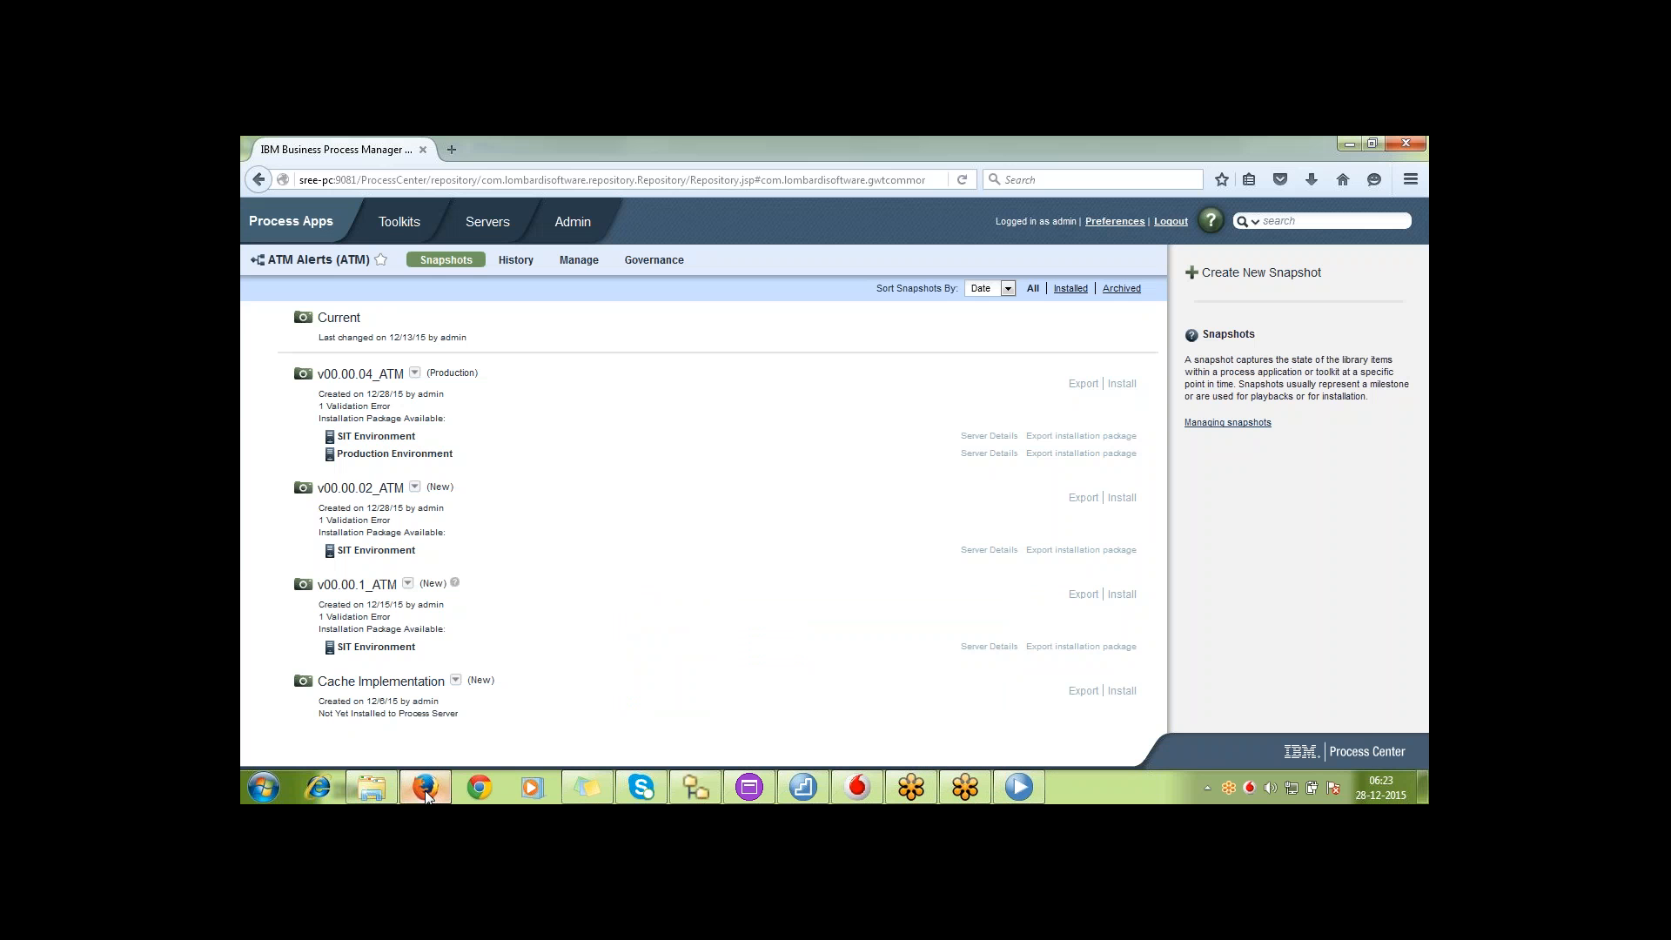
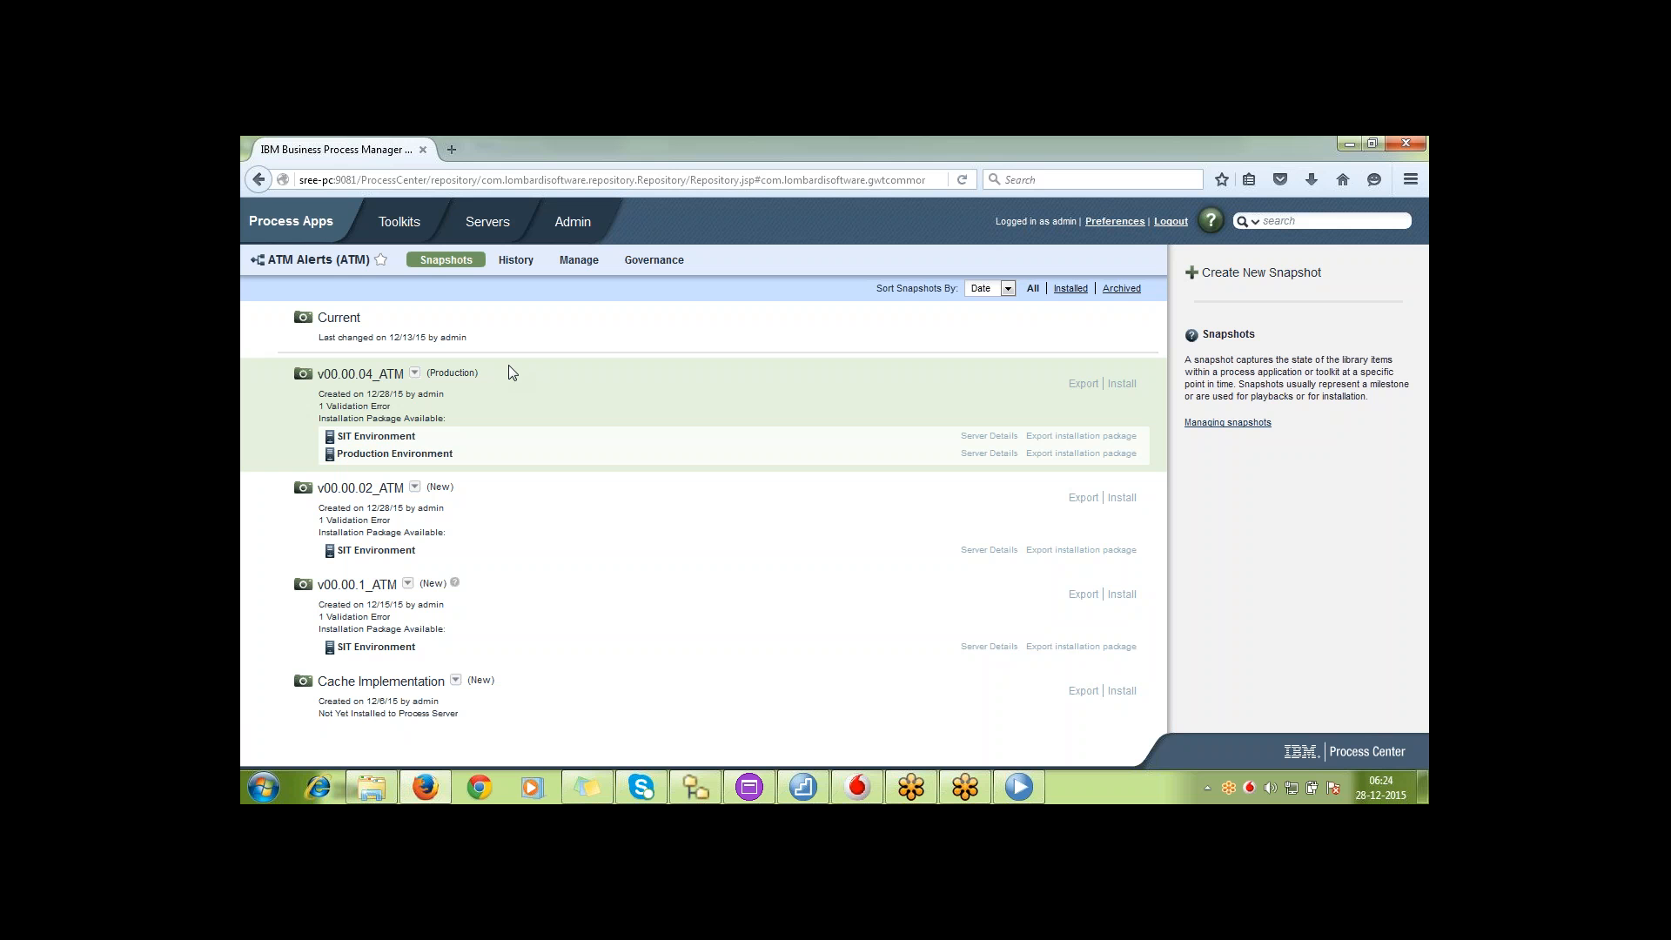
Switch to IBM Process Designer and inspect the properties of activities 2 and 3 in Test BPD1
{"action": "left_click", "coordinate": [1038, 796]}
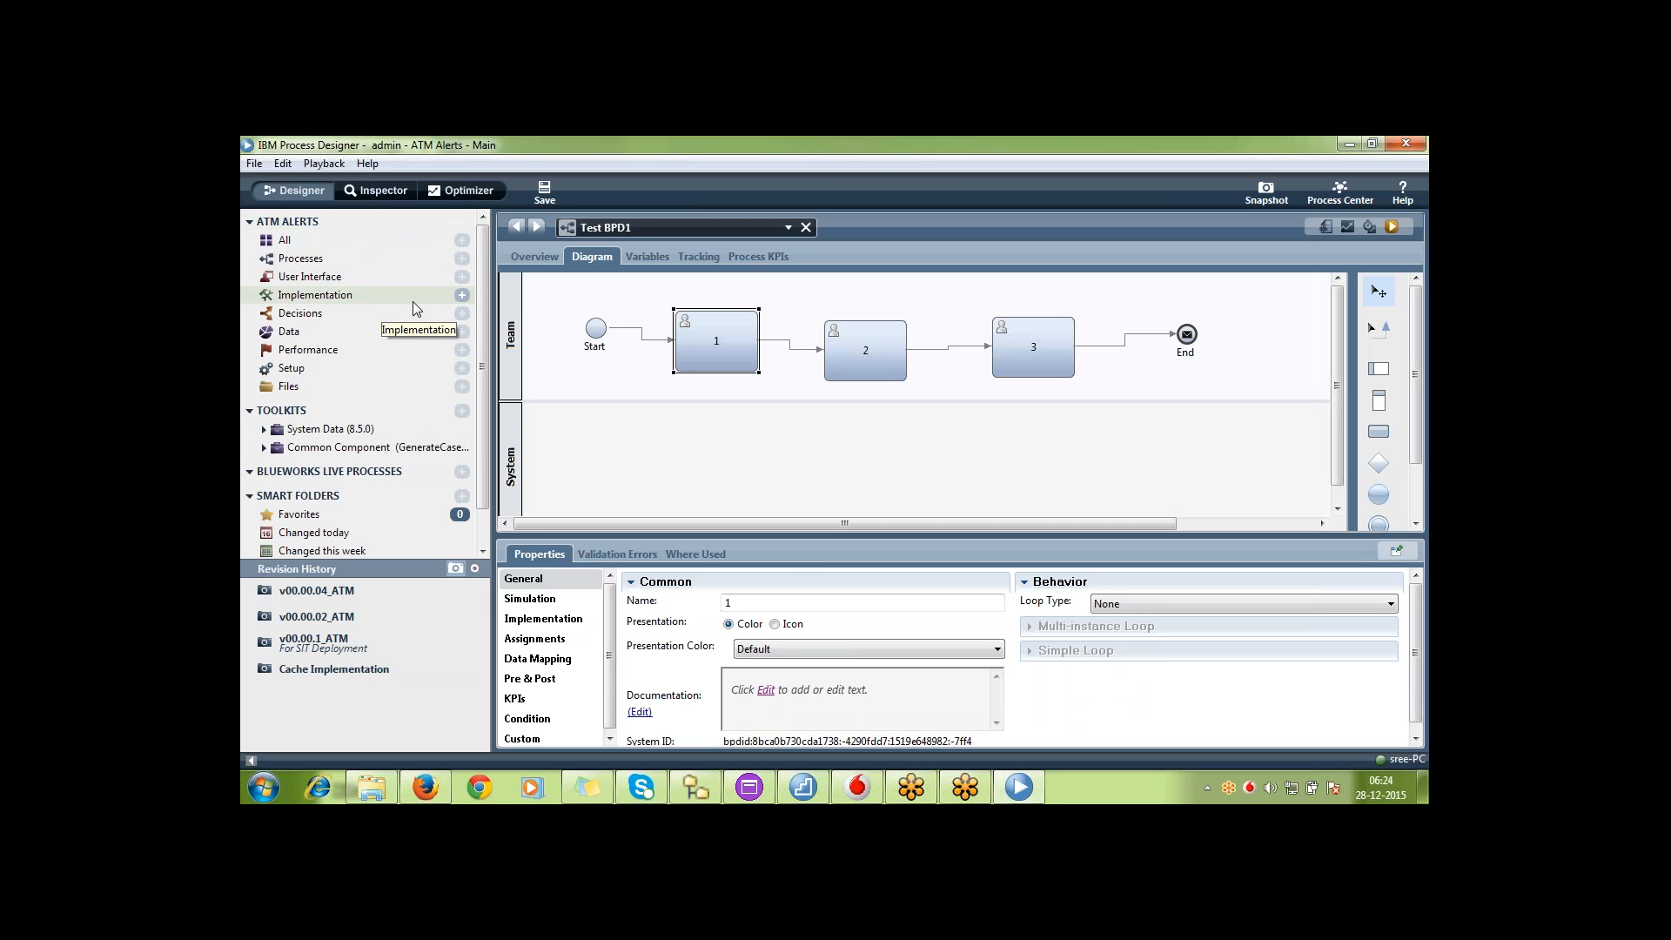
{"action": "left_click", "coordinate": [837, 345]}
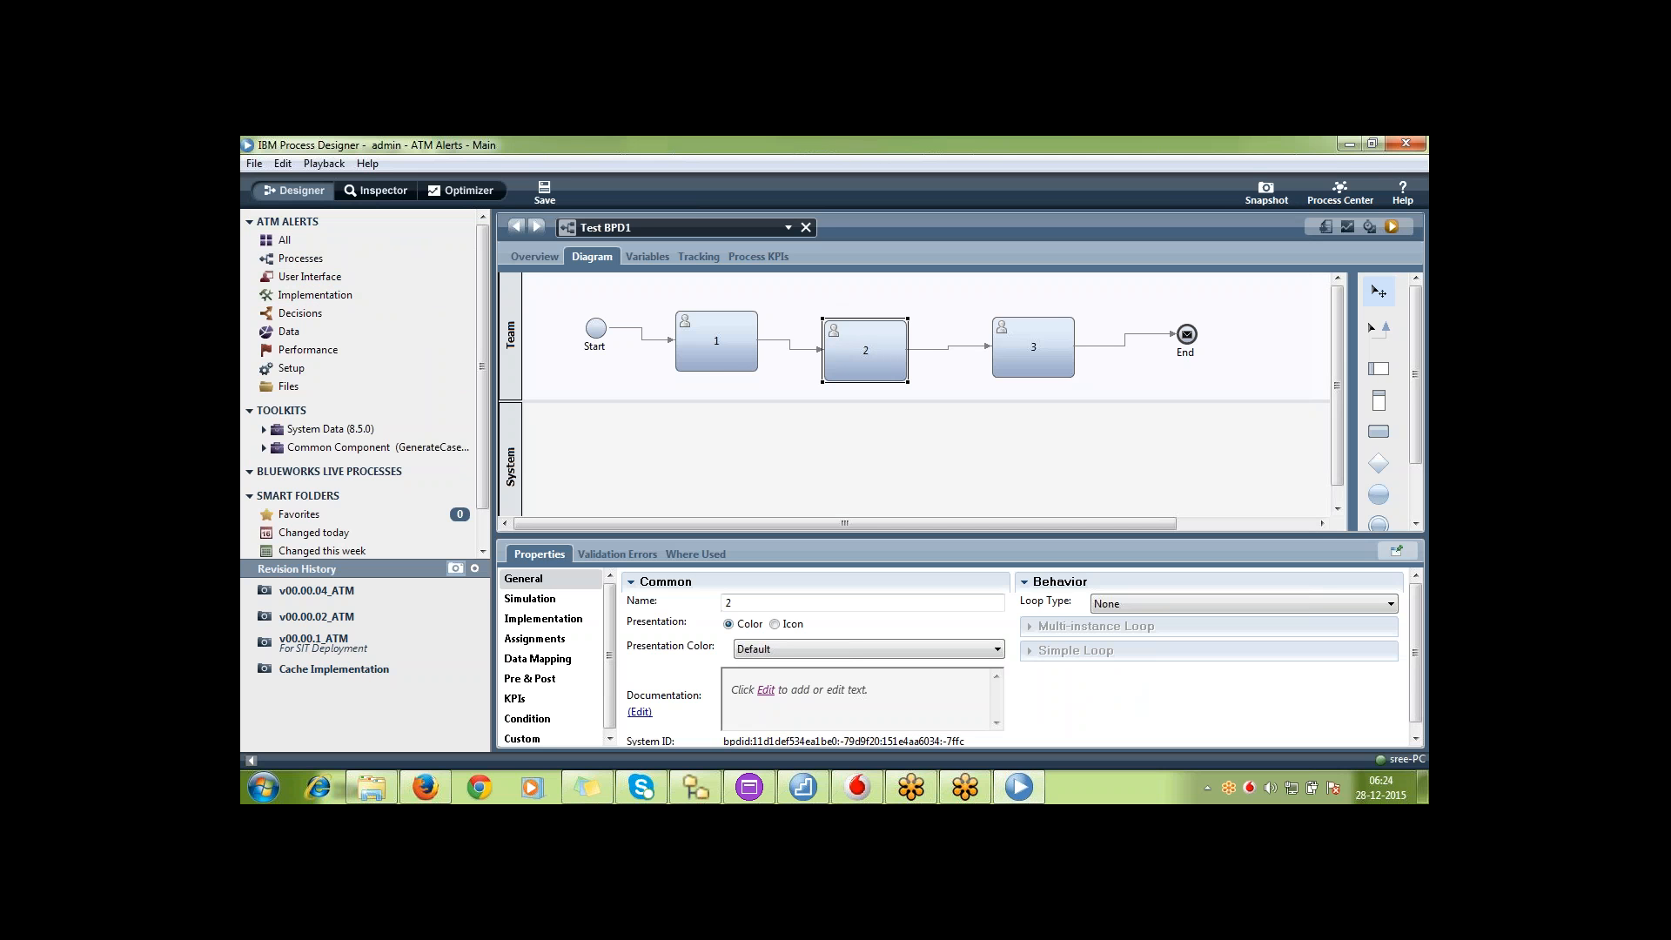
{"action": "left_click", "coordinate": [1062, 351]}
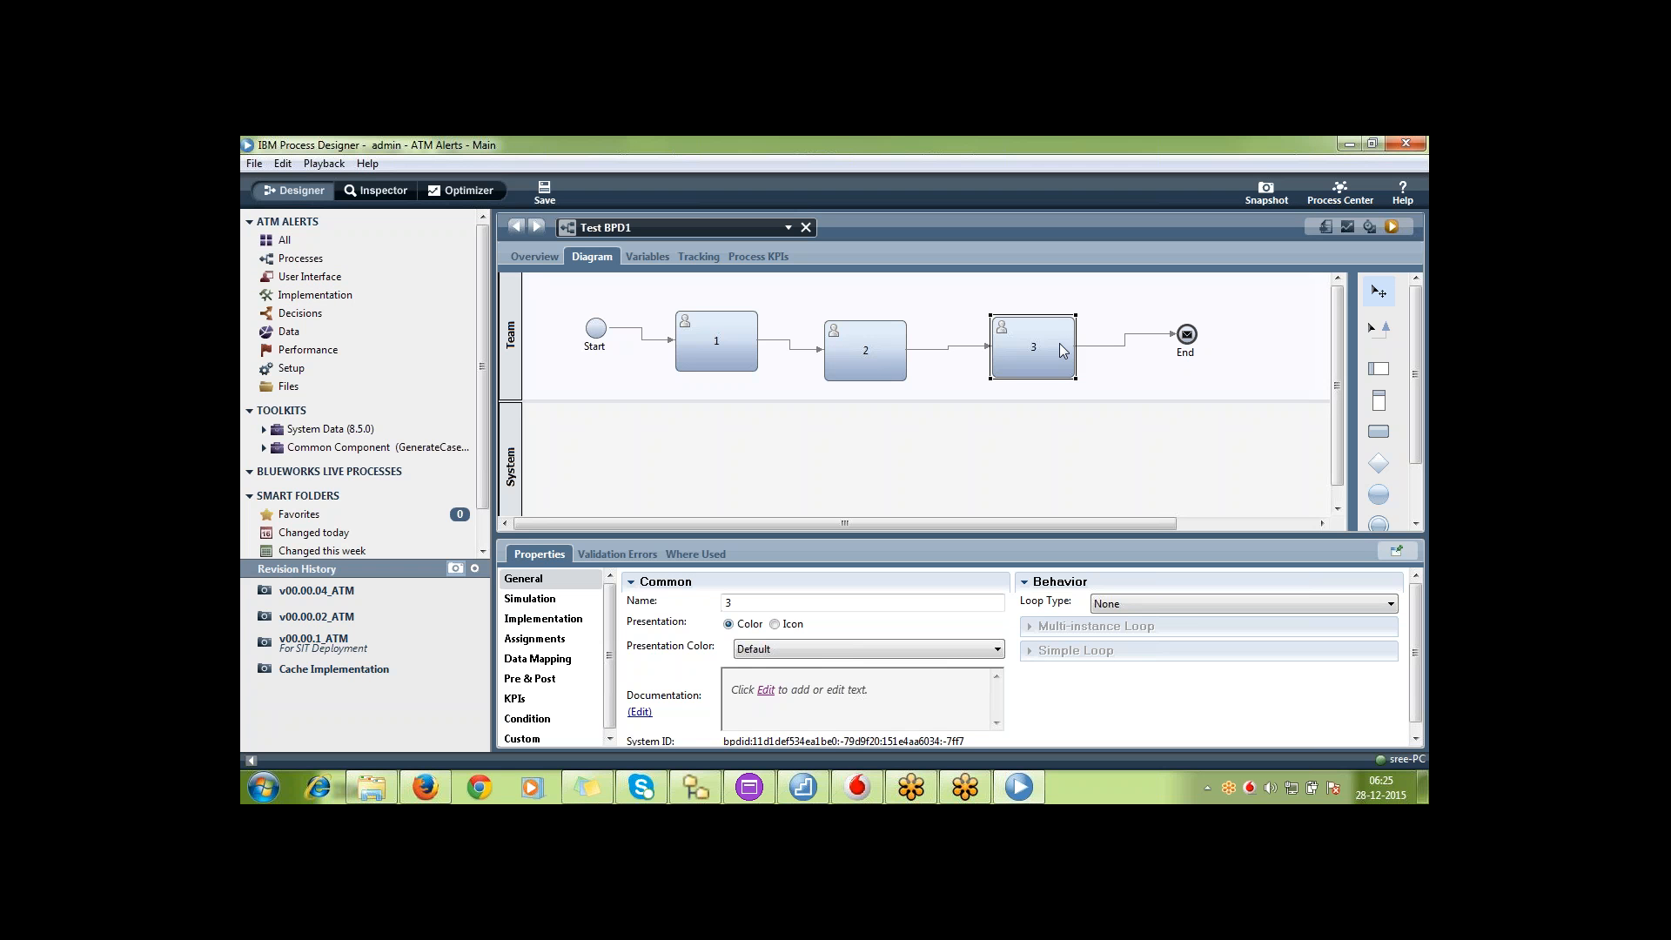
{"action": "left_click", "coordinate": [870, 347]}
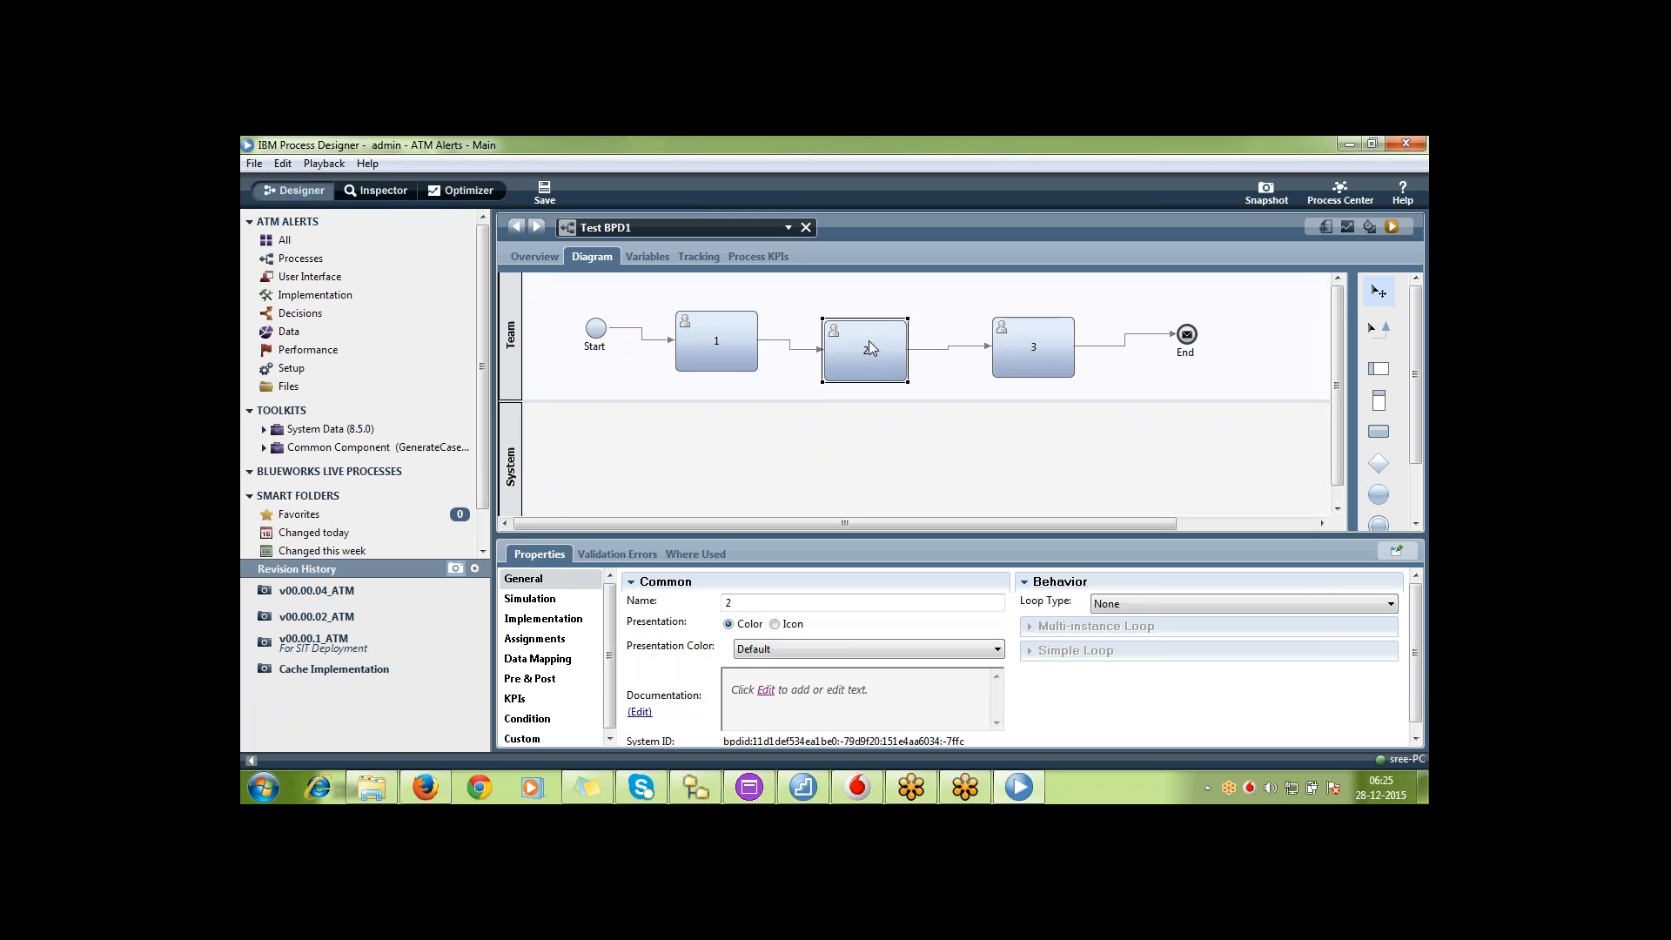
{"action": "left_click", "coordinate": [1024, 359]}
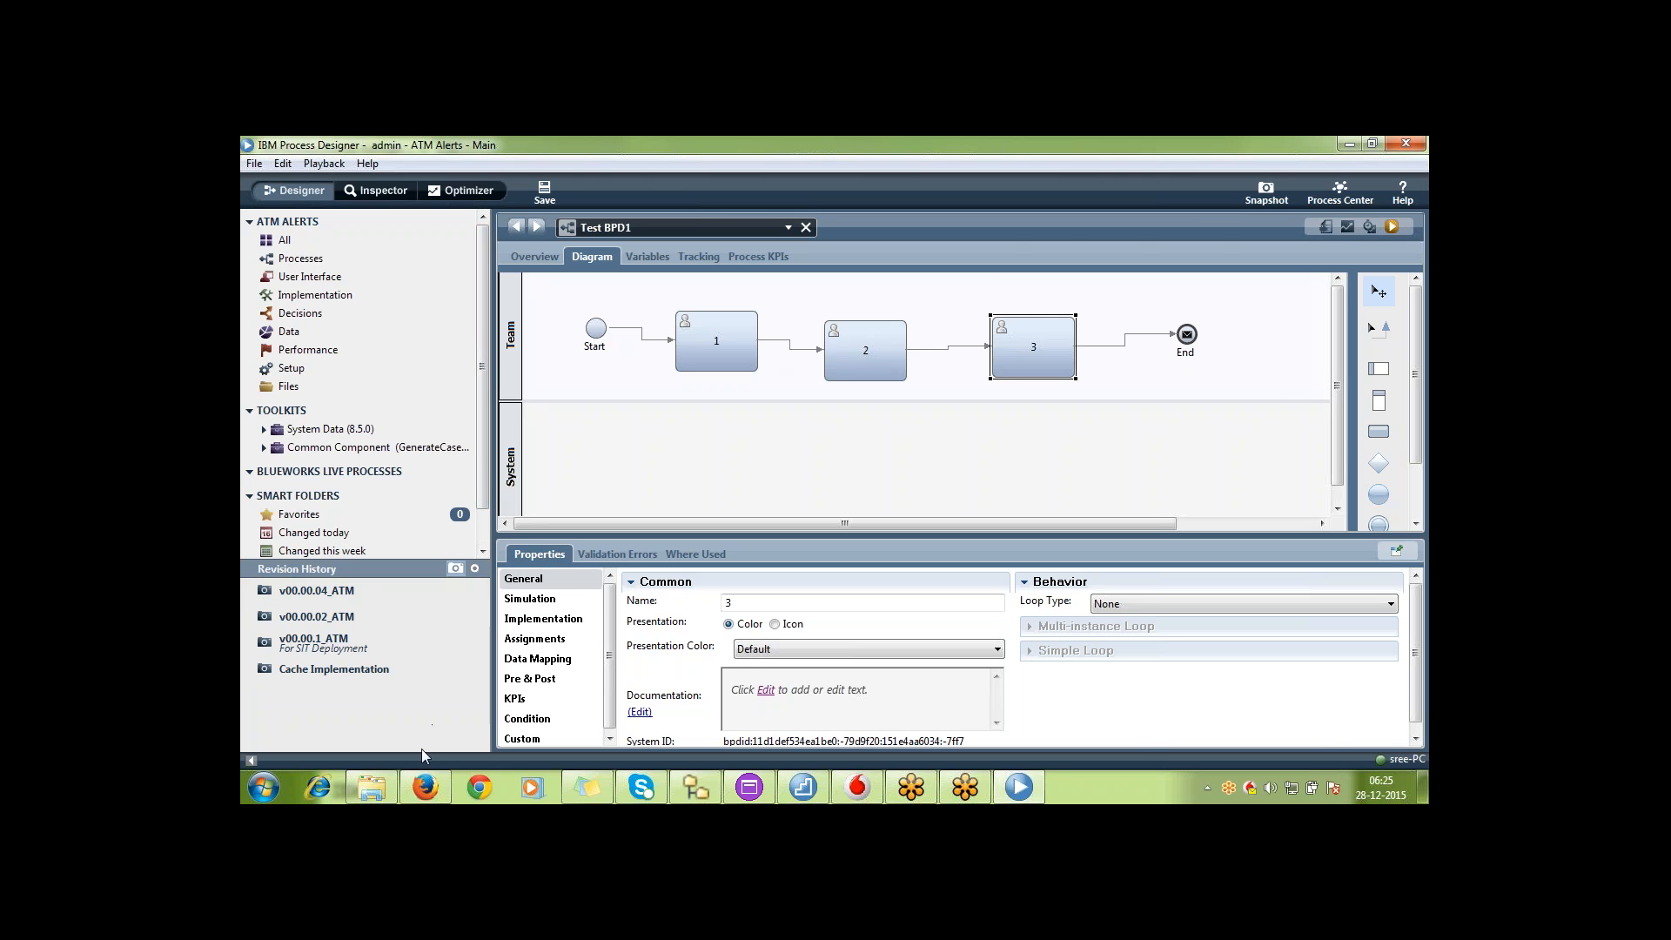
Open Process Center inside Process Designer and view the actions offered for the ATM Alerts snapshot v00.00.04_ATM
{"action": "left_click", "coordinate": [426, 788]}
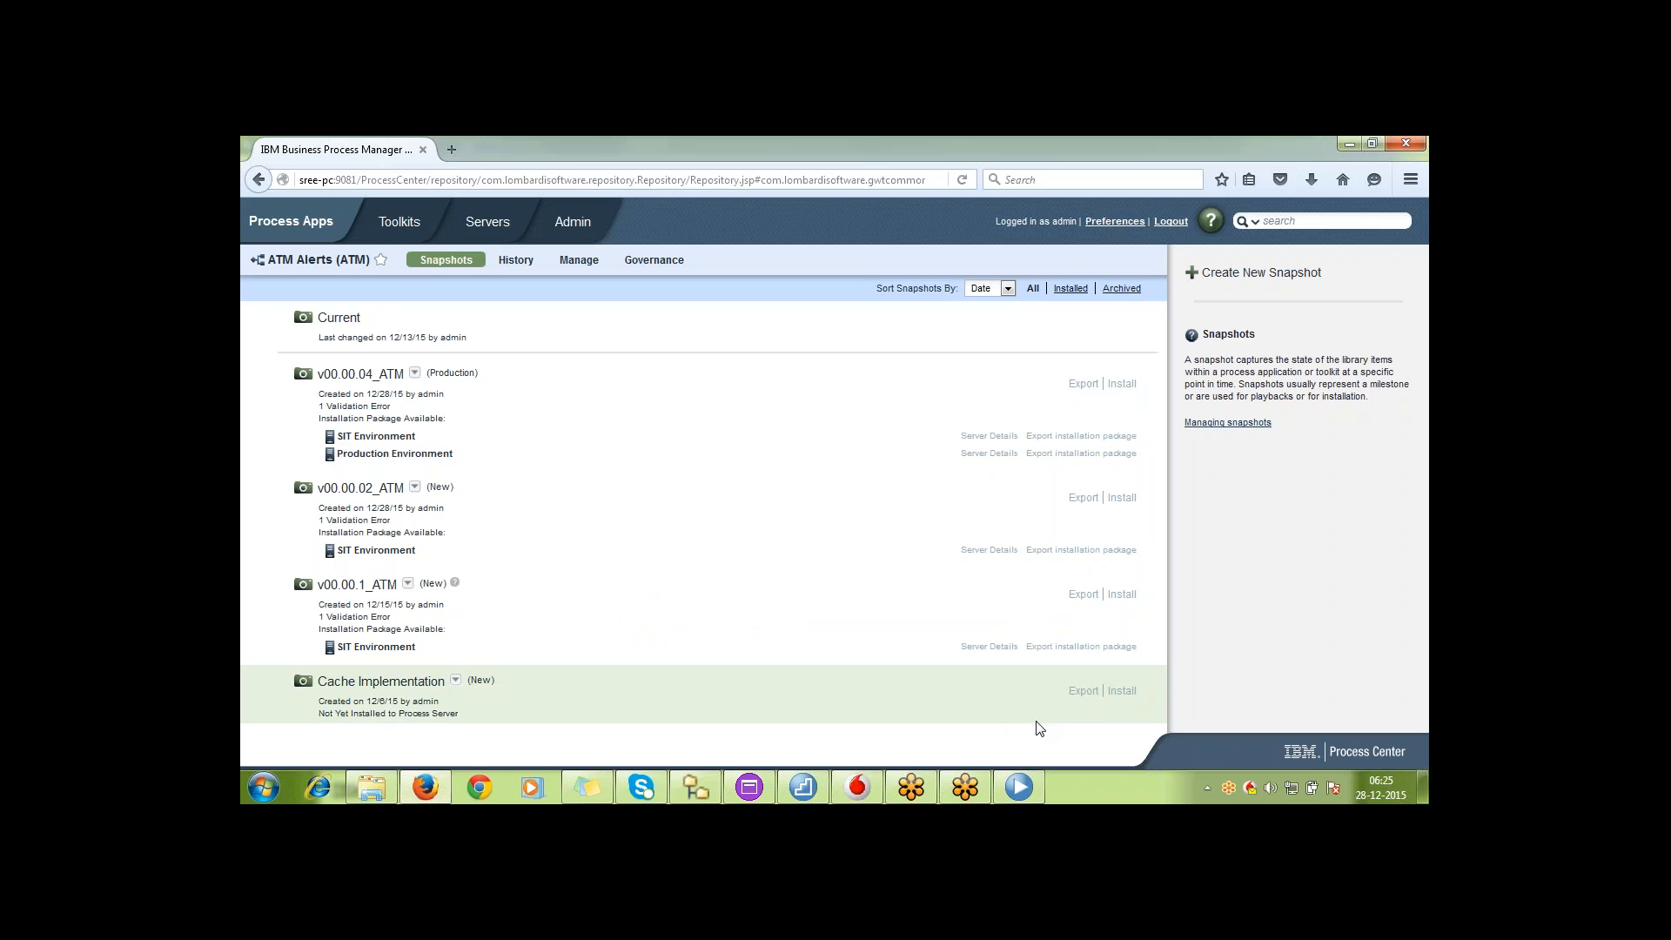
{"action": "left_click", "coordinate": [1030, 777]}
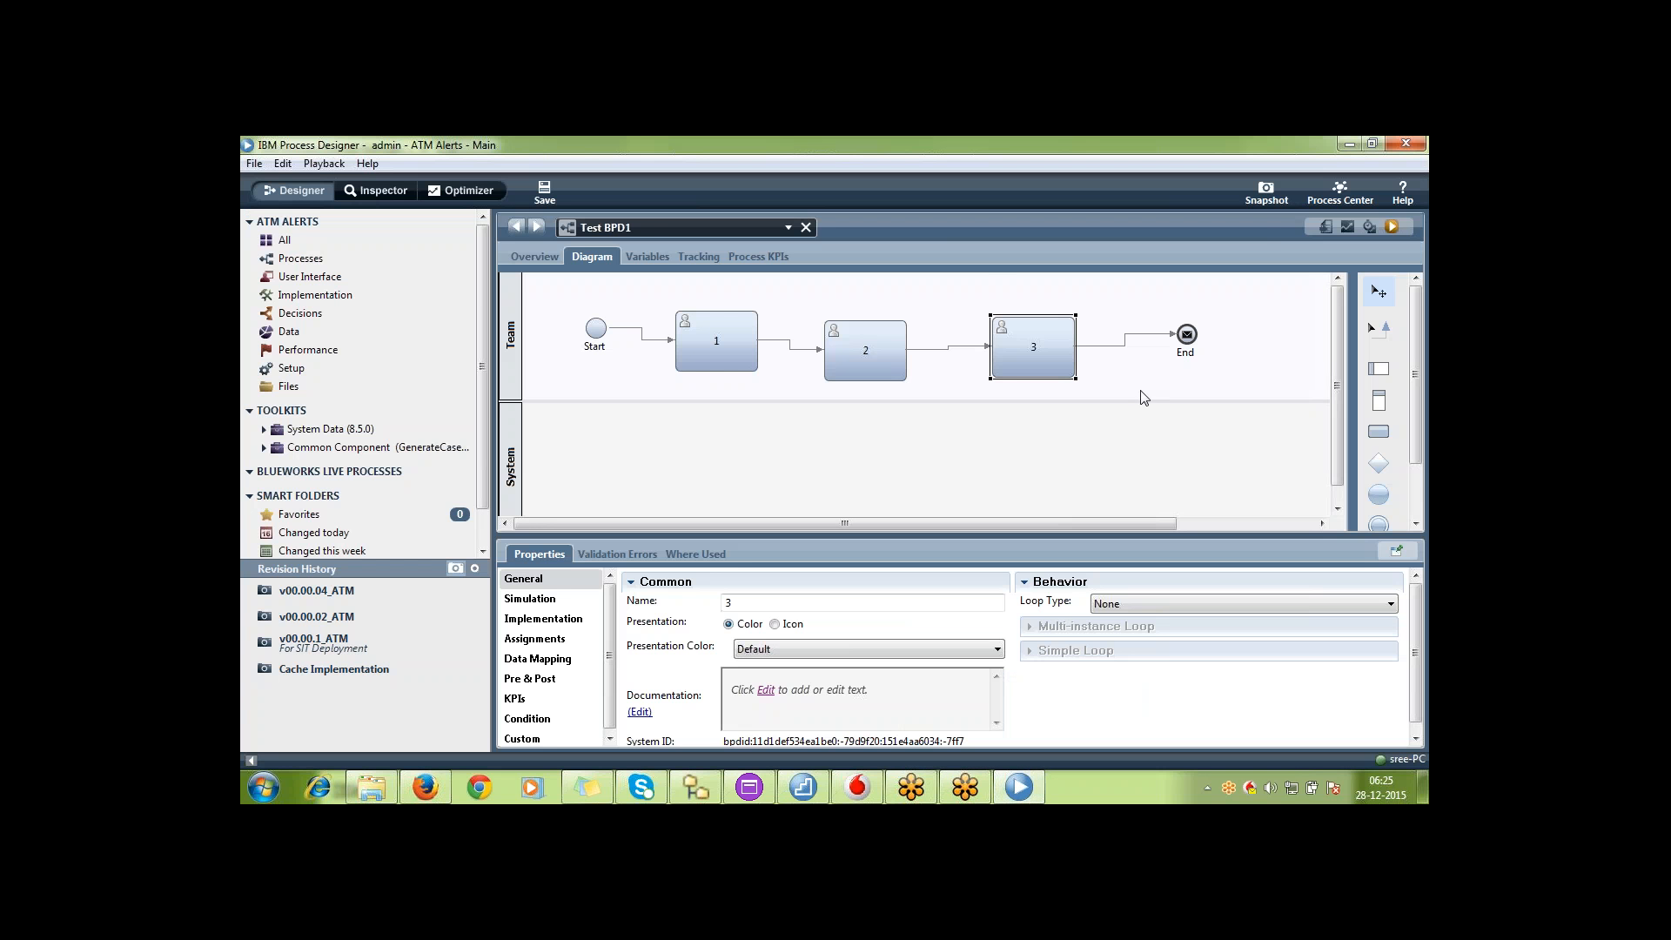
{"action": "left_click", "coordinate": [1334, 197]}
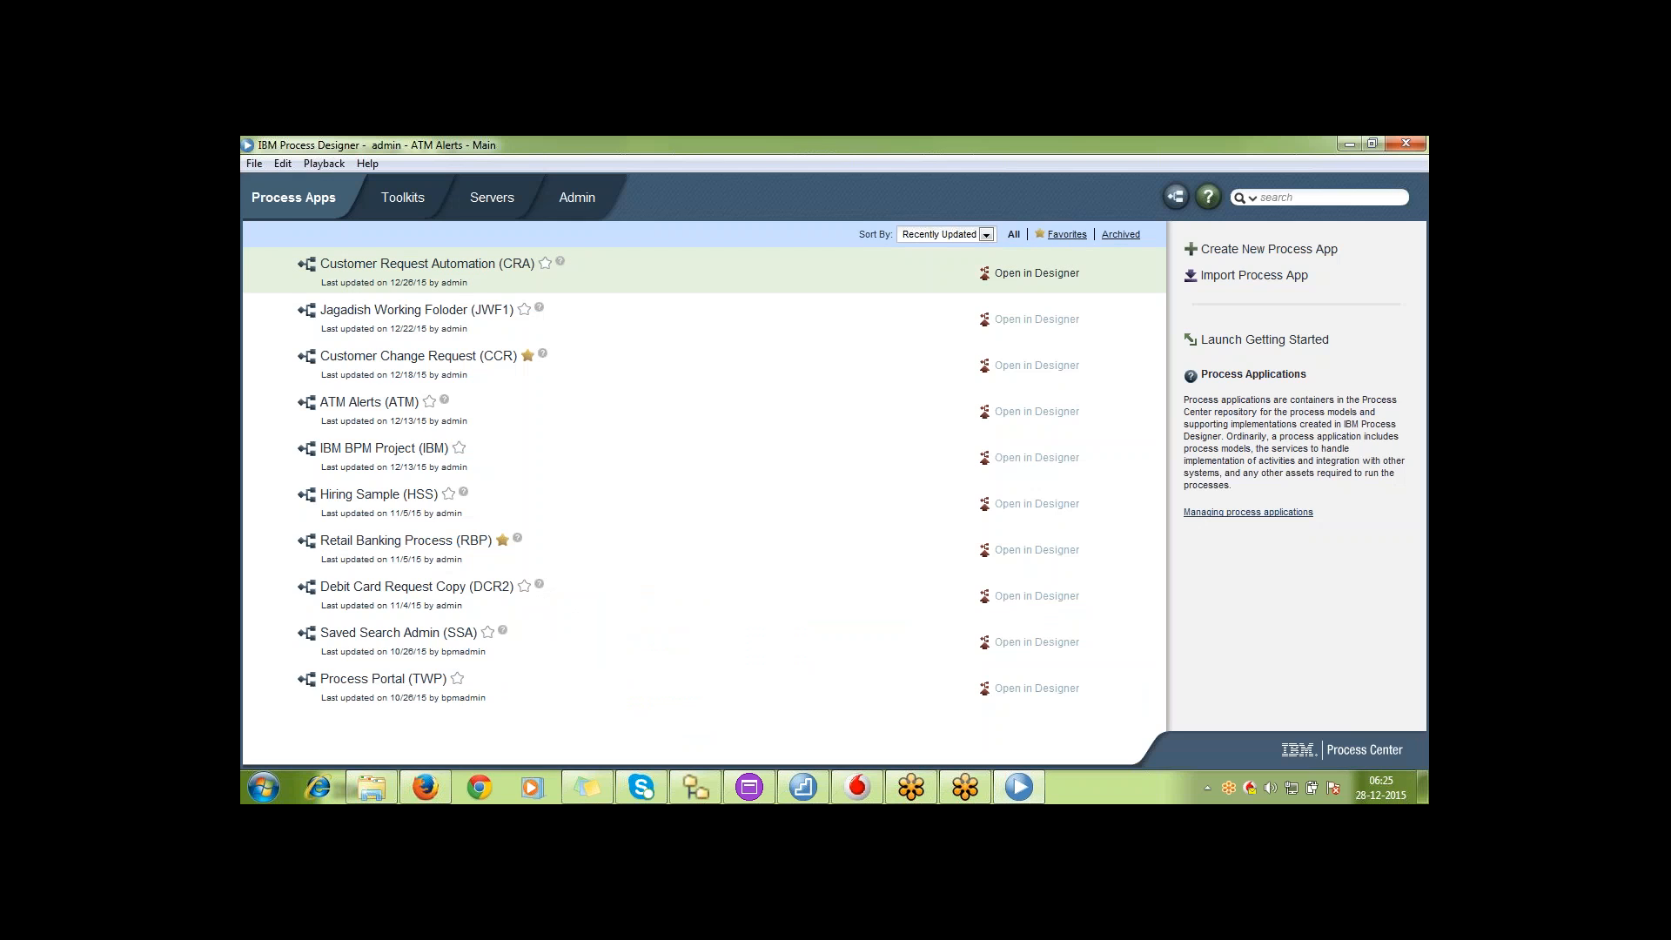
{"action": "left_click", "coordinate": [398, 404]}
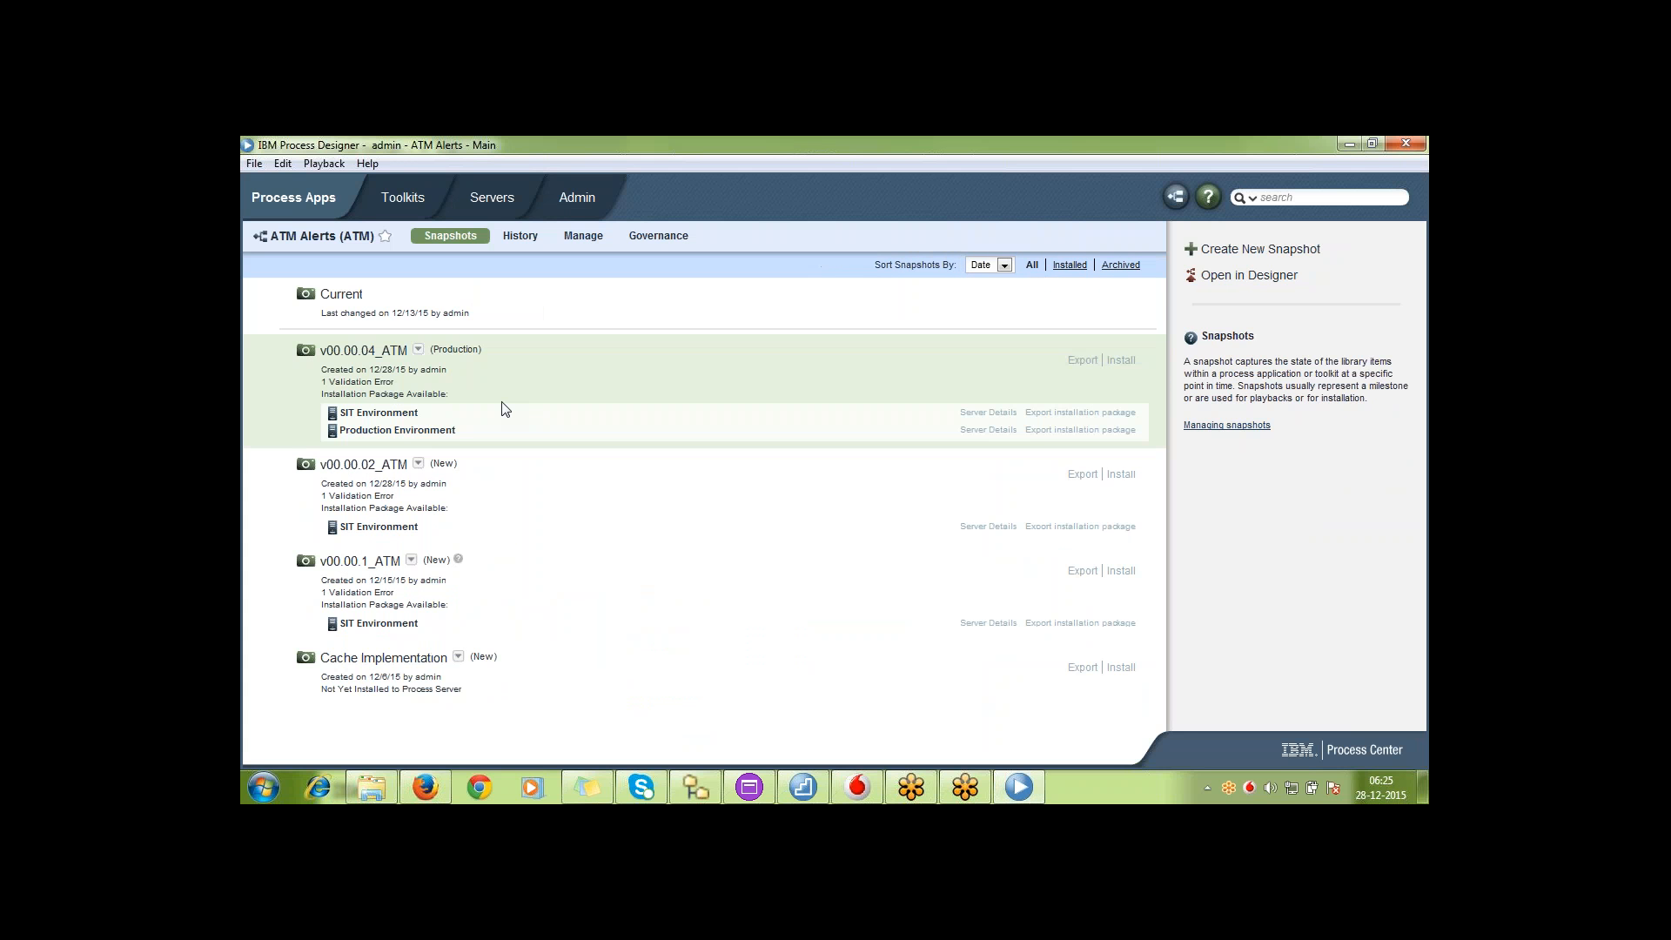
{"action": "left_click", "coordinate": [419, 350]}
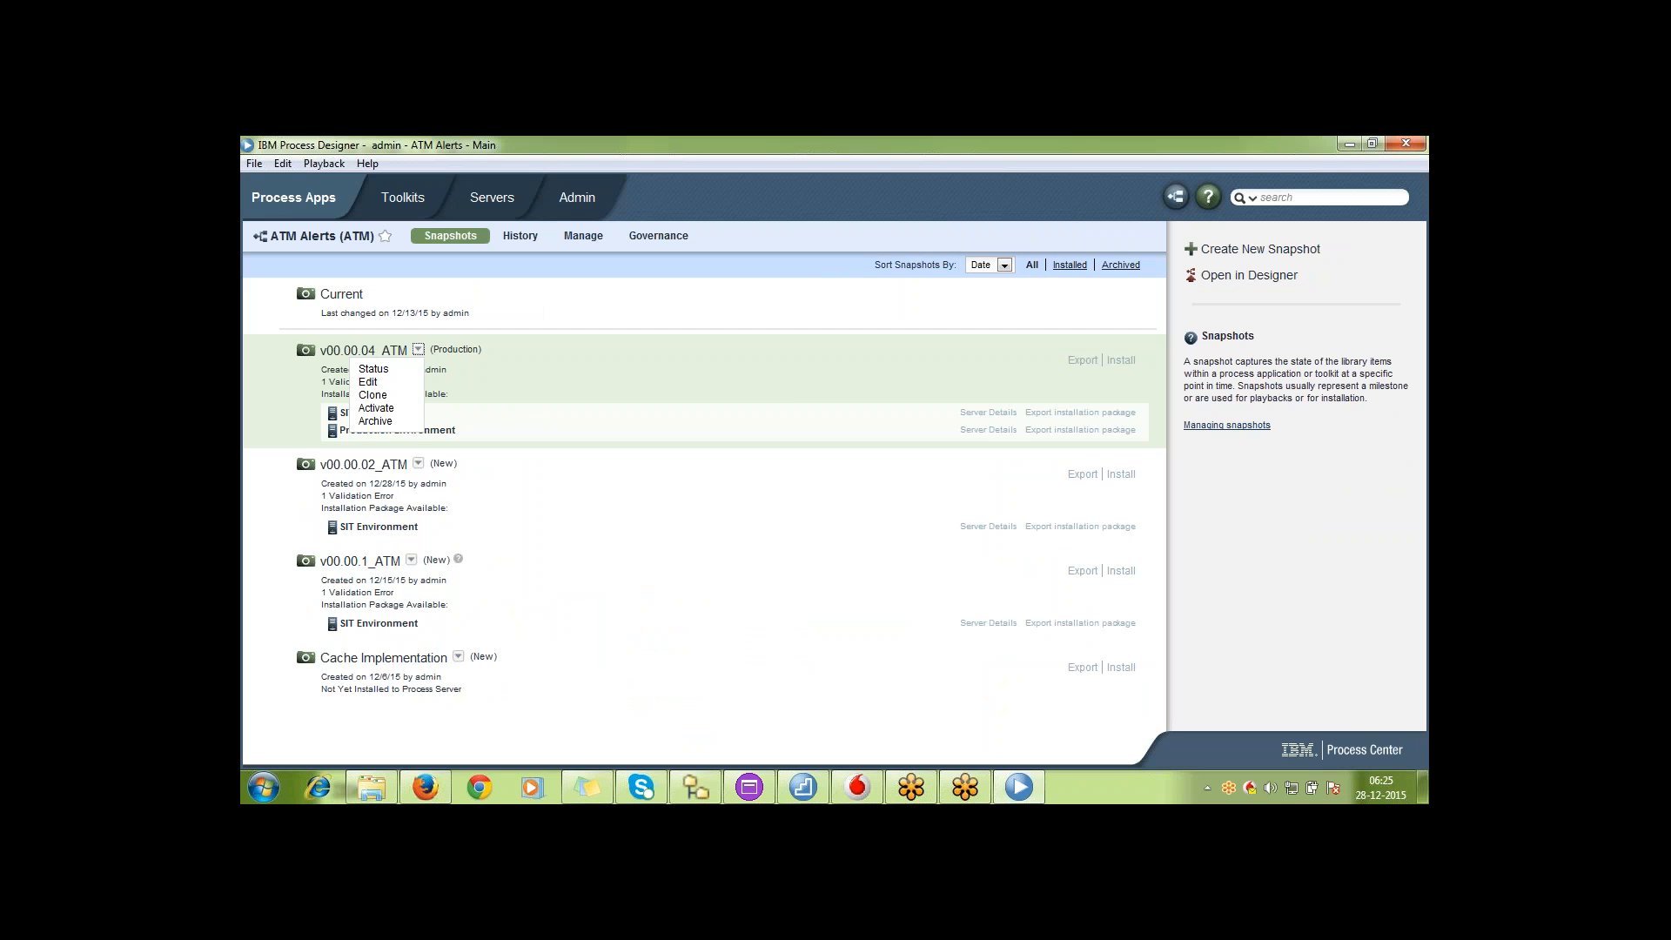
{"action": "left_click", "coordinate": [573, 305]}
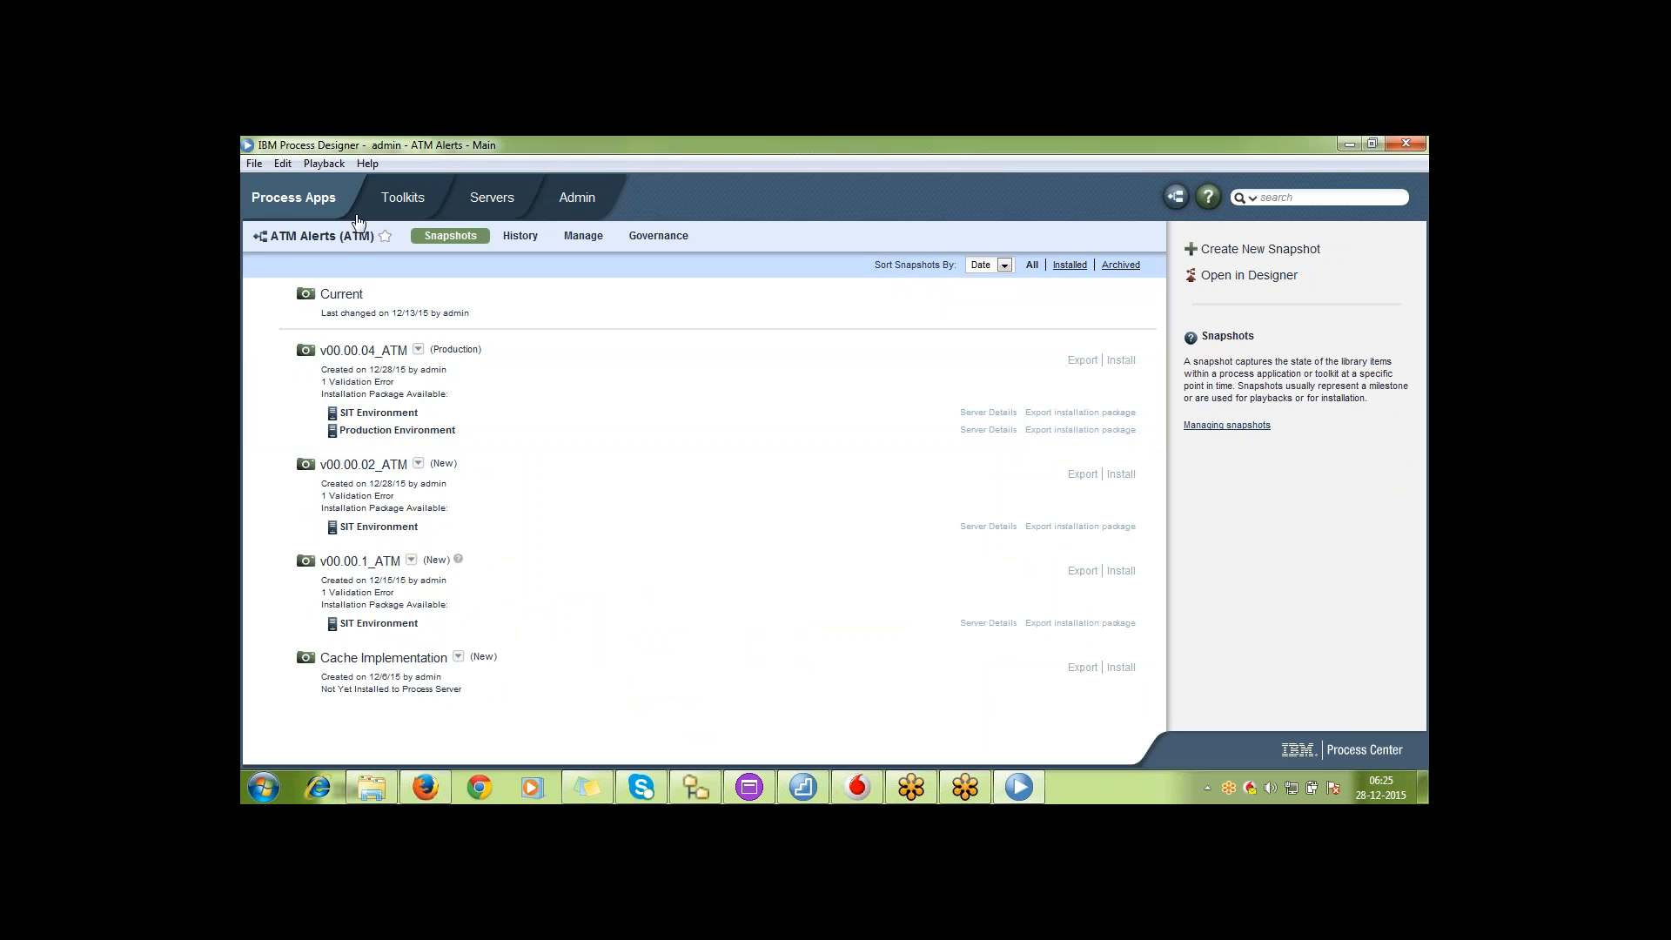
Return to the process app list and open ATM Alerts in Designer
{"action": "left_click", "coordinate": [320, 207]}
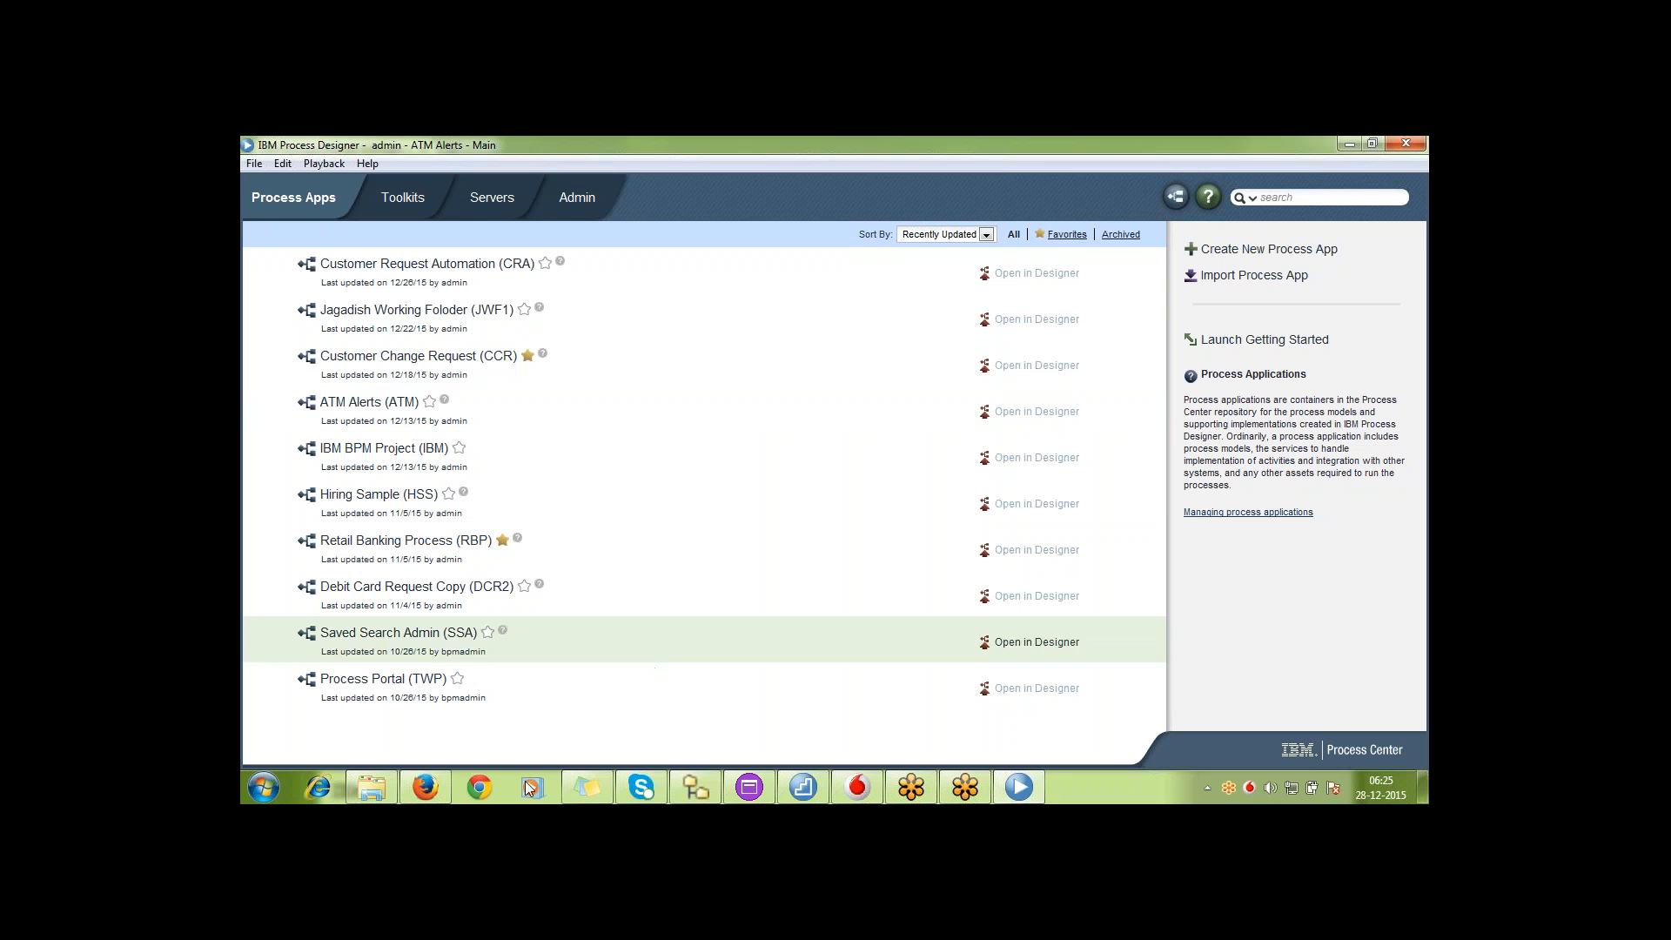
{"action": "left_click", "coordinate": [432, 786]}
{"action": "left_click", "coordinate": [433, 786]}
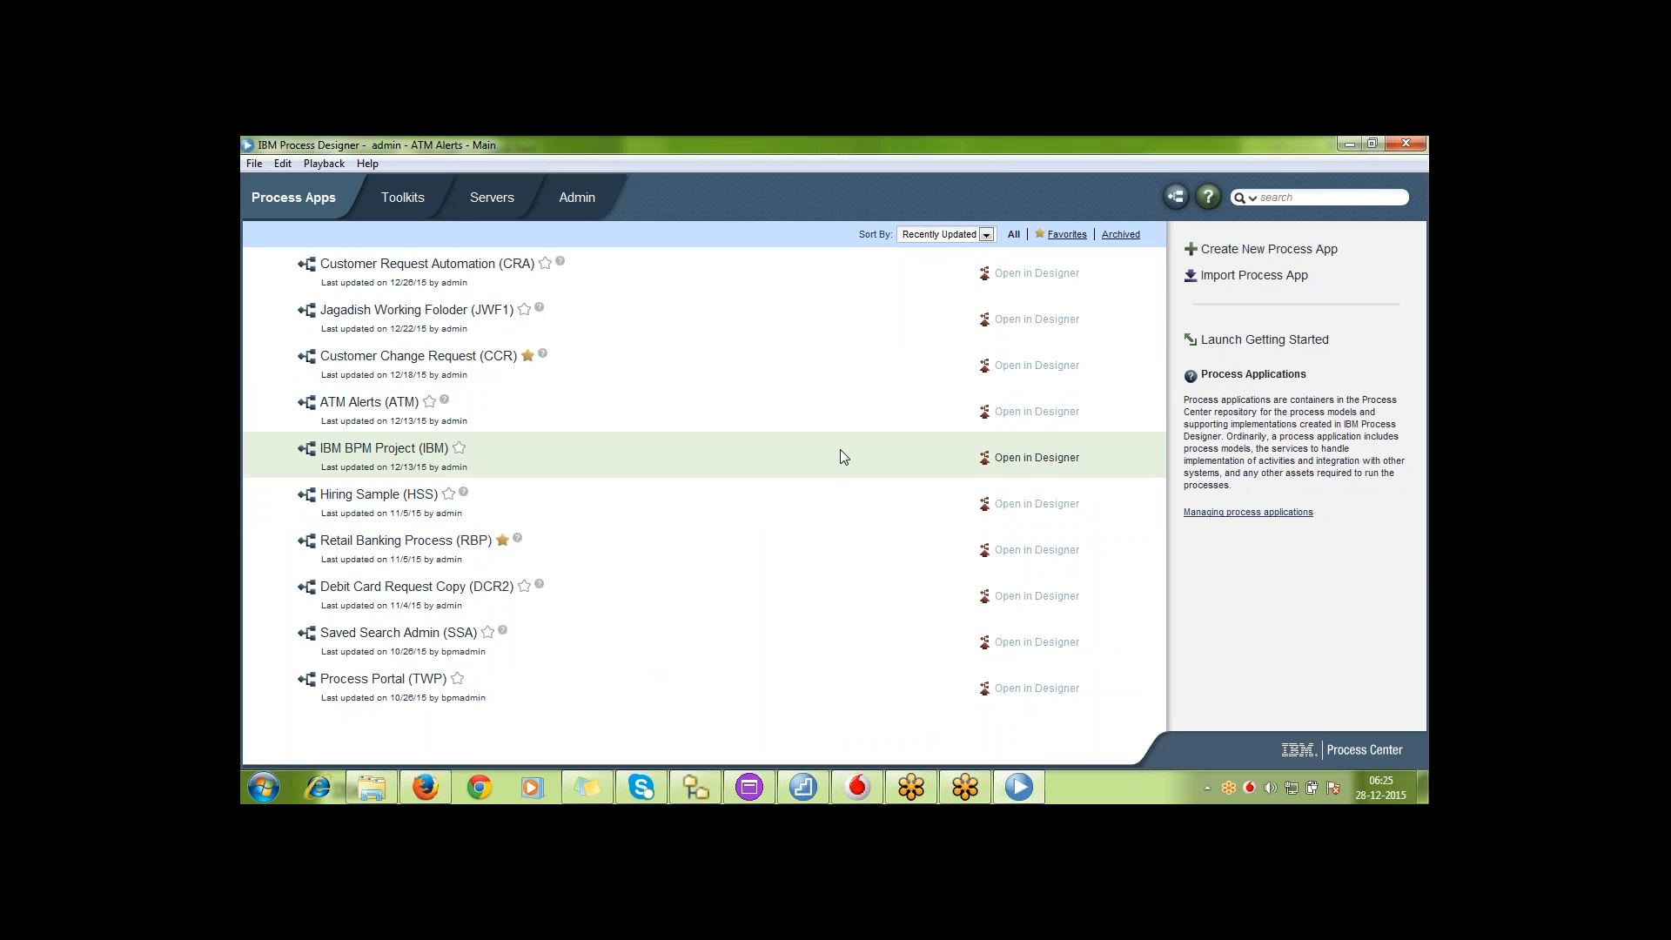
{"action": "left_click", "coordinate": [1058, 413]}
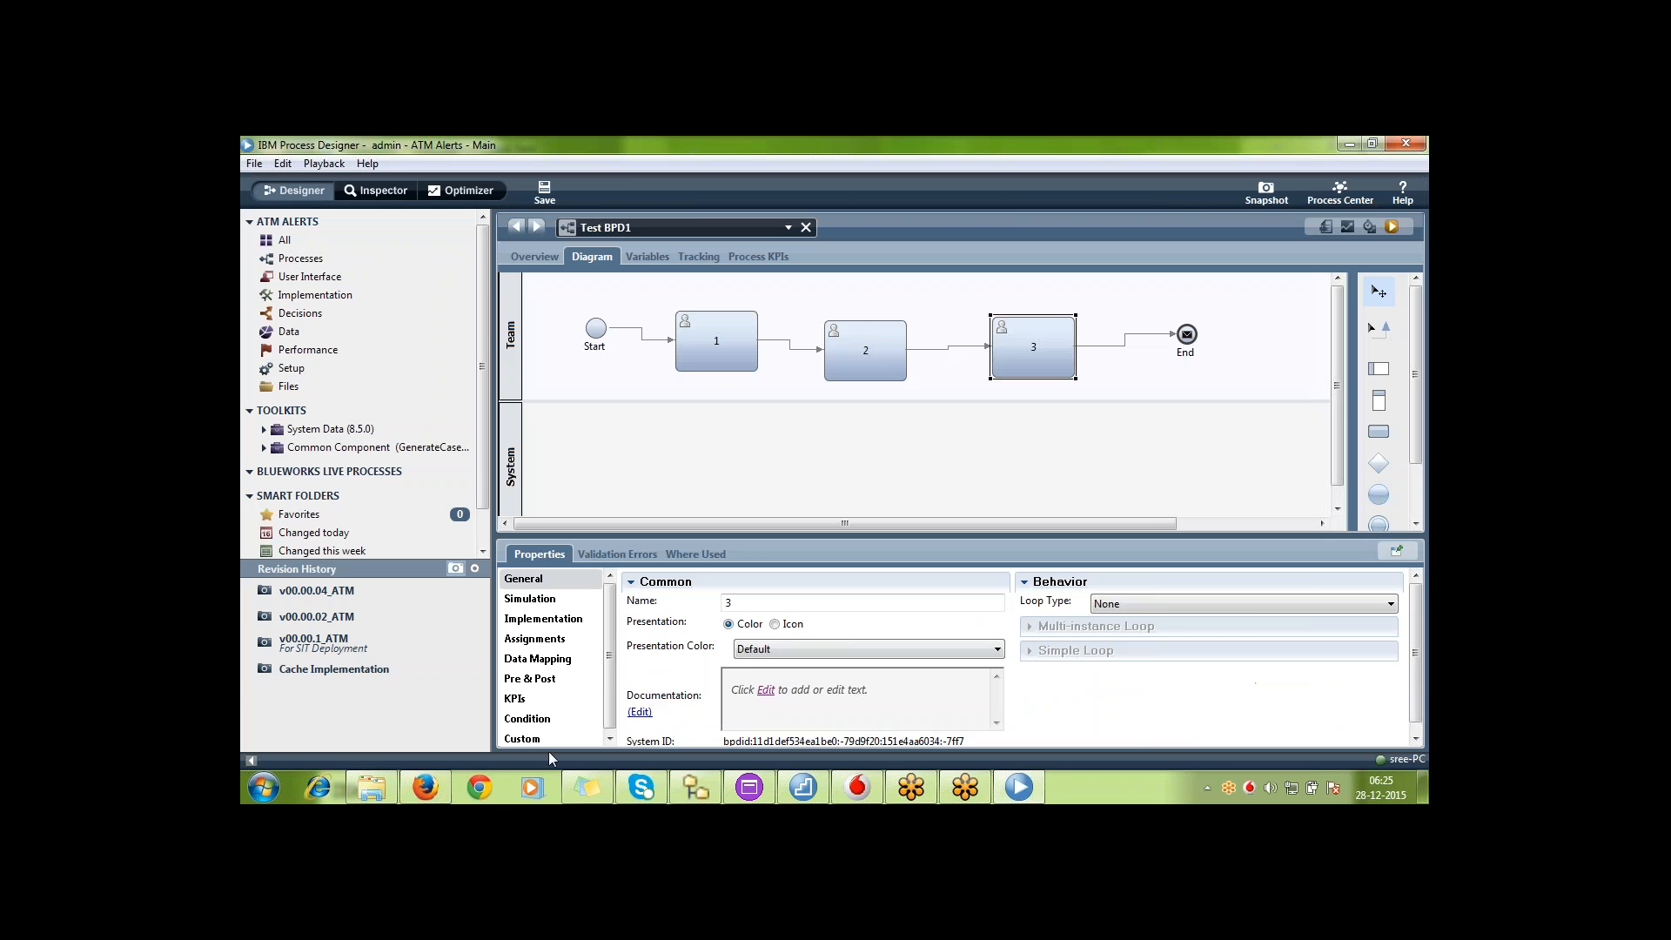
Switch to Process Center in Firefox and review the actions offered for the ATM Alerts snapshot v00.00.04_ATM
{"action": "left_click", "coordinate": [426, 788]}
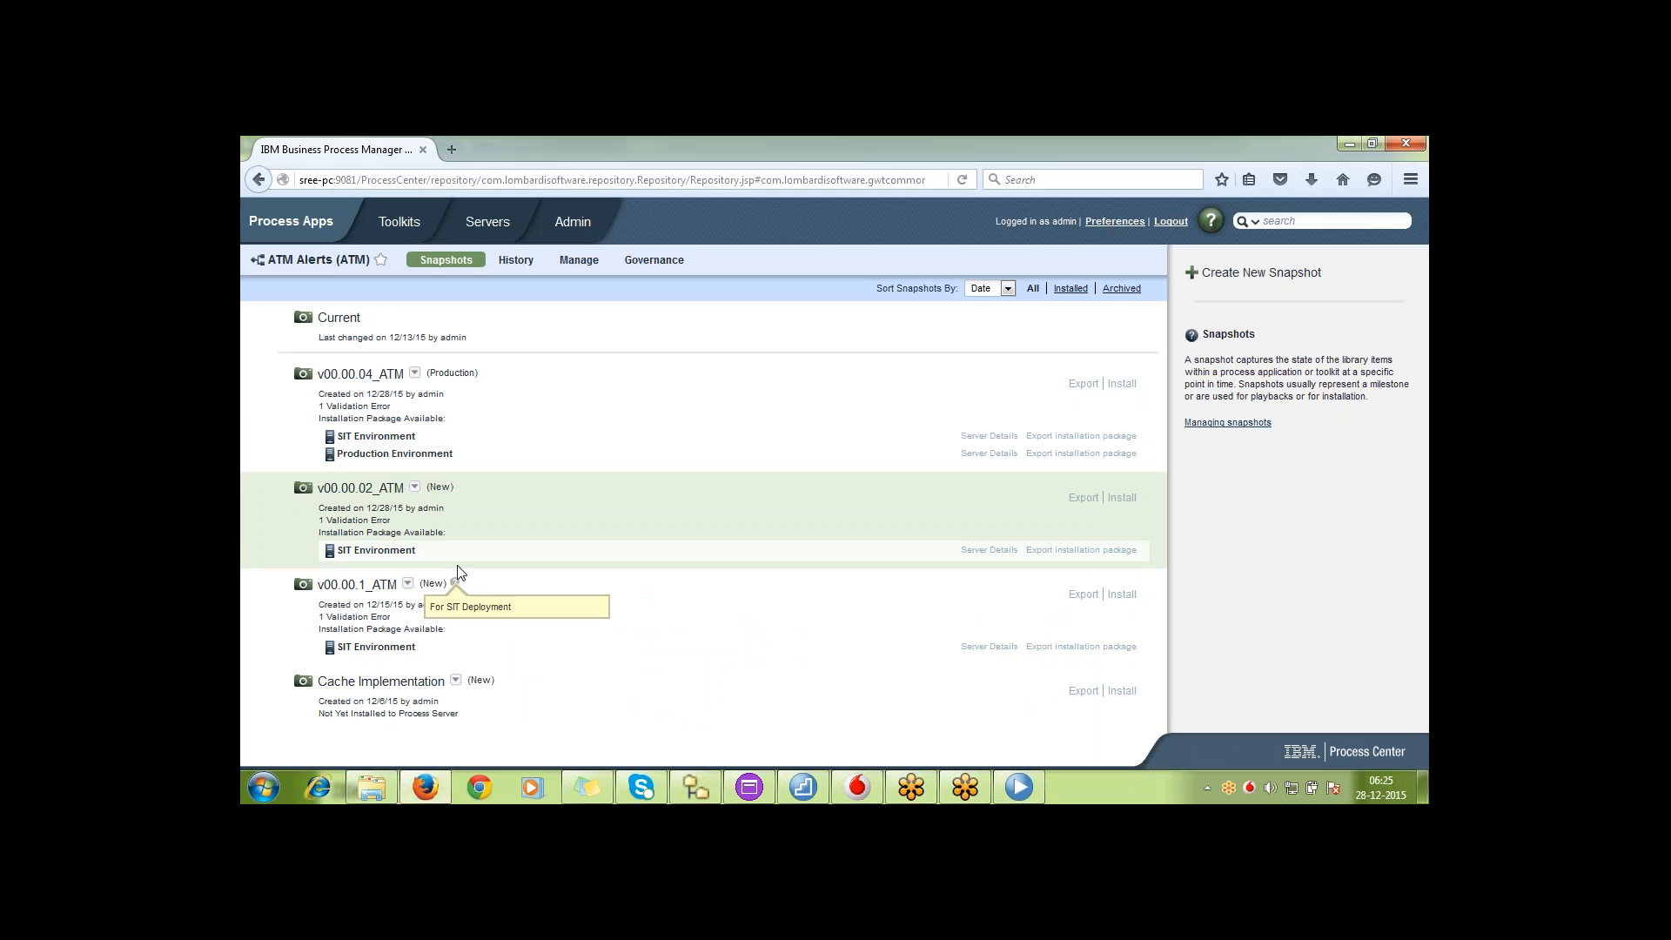
{"action": "left_click", "coordinate": [414, 374]}
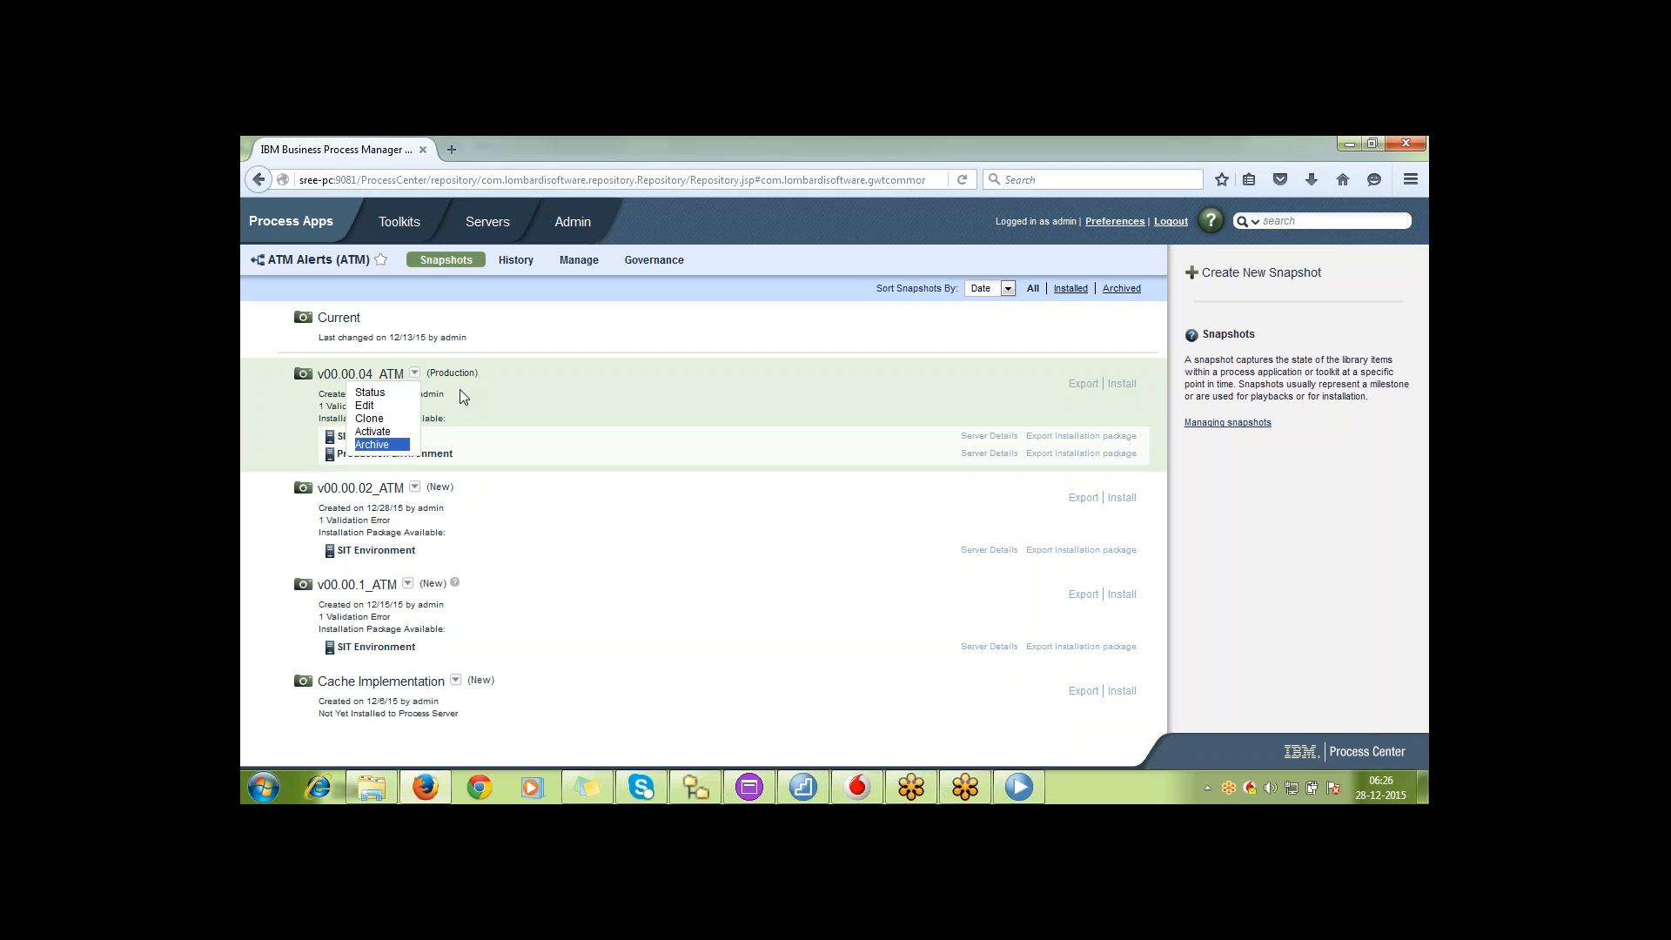
{"action": "left_click", "coordinate": [529, 339]}
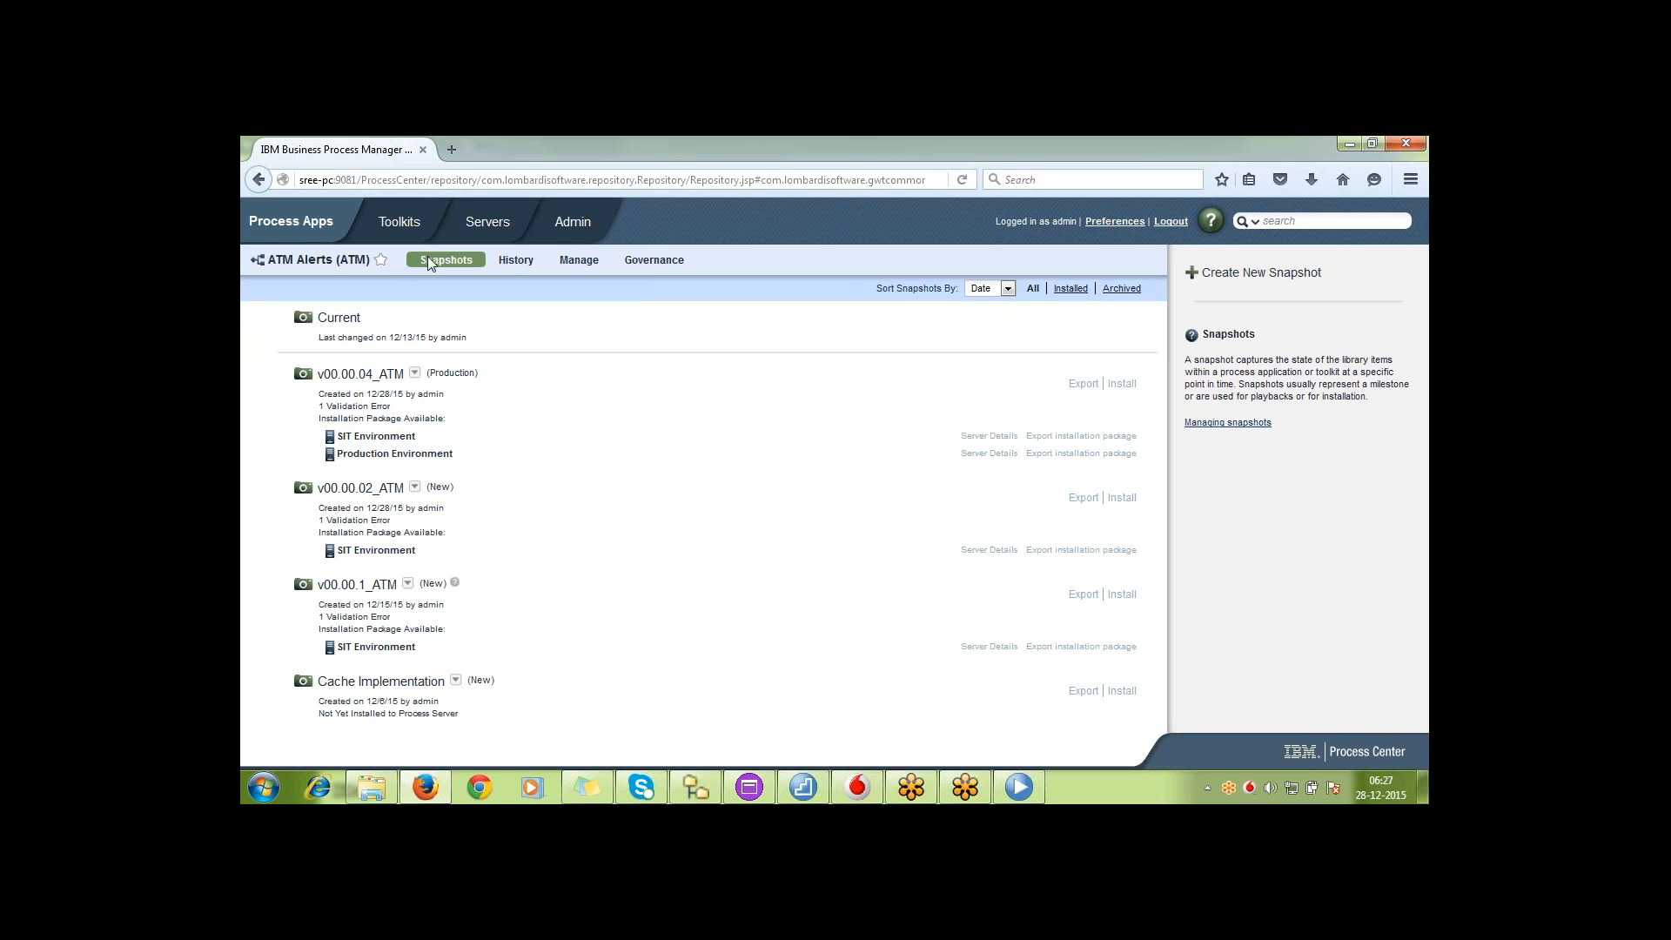
{"action": "left_click", "coordinate": [513, 263]}
{"action": "left_click", "coordinate": [415, 375]}
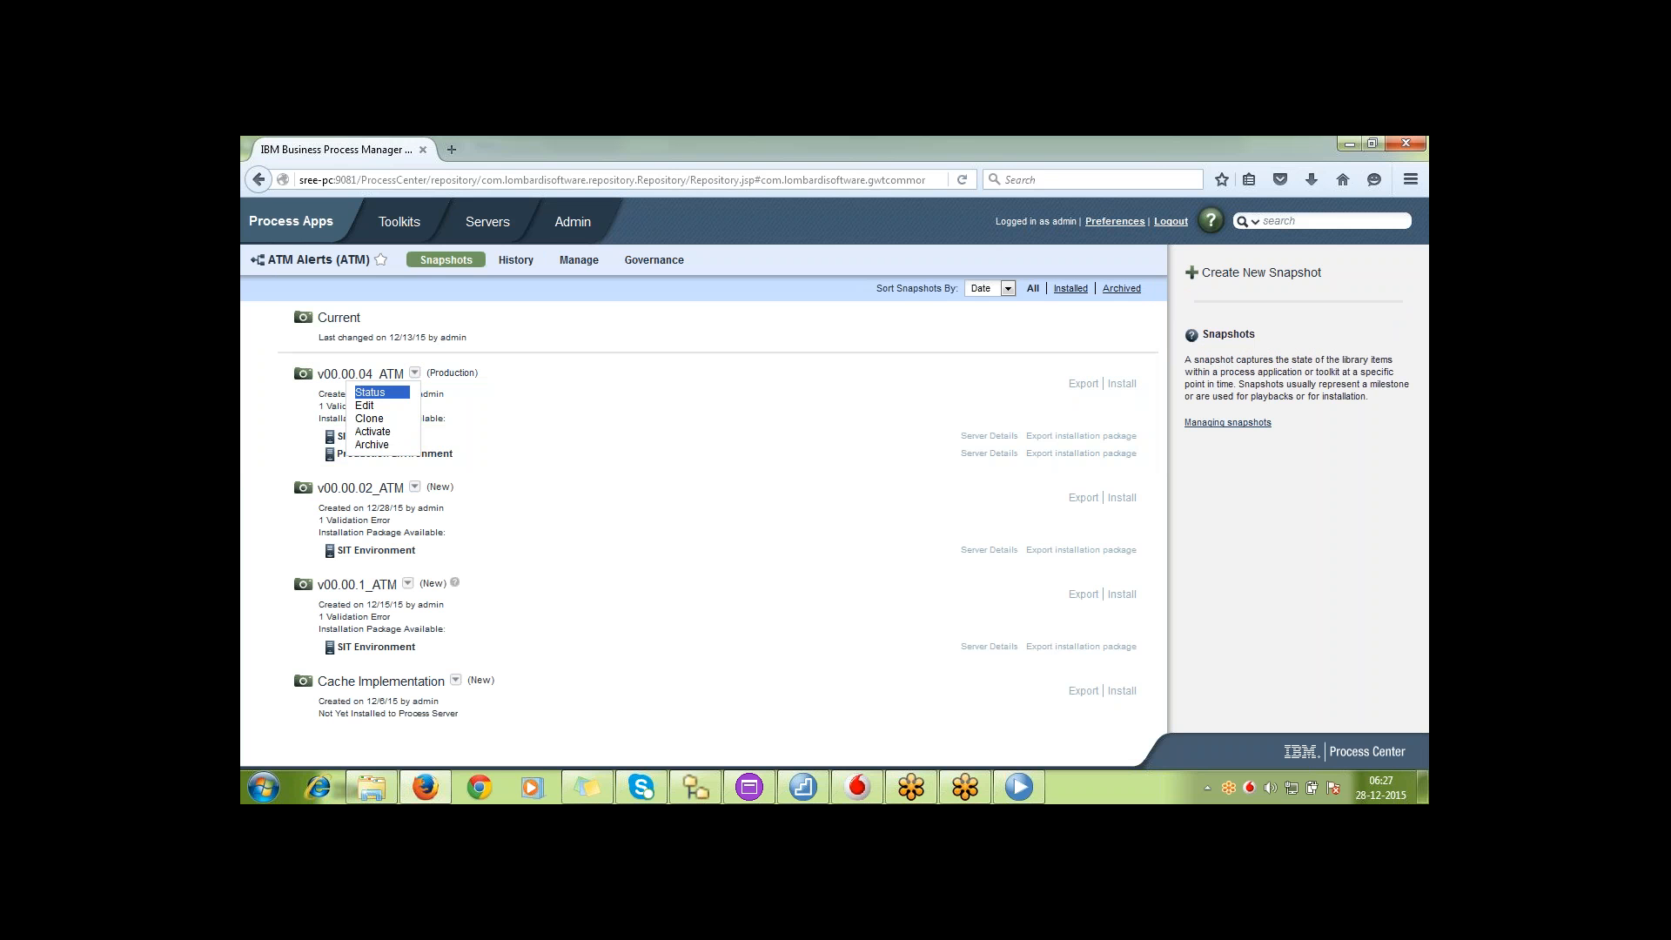
{"action": "left_click", "coordinate": [506, 336]}
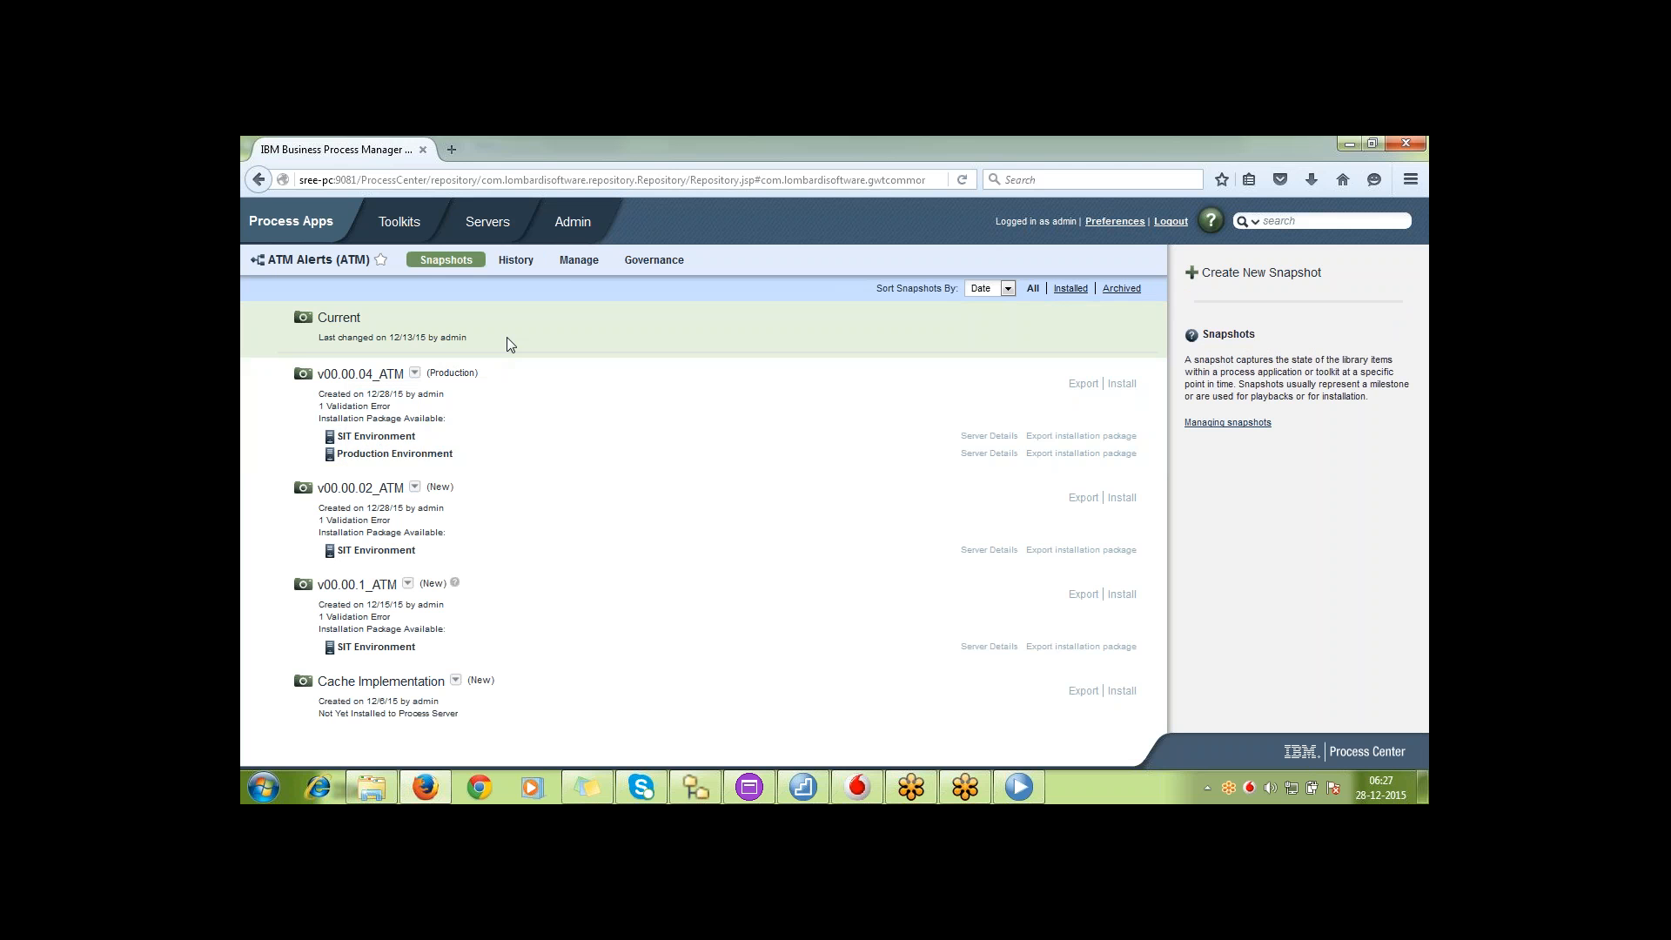
Open the management settings of ATM Alerts, dismiss the error dialog, and log out of Process Center
{"action": "left_click", "coordinate": [581, 261]}
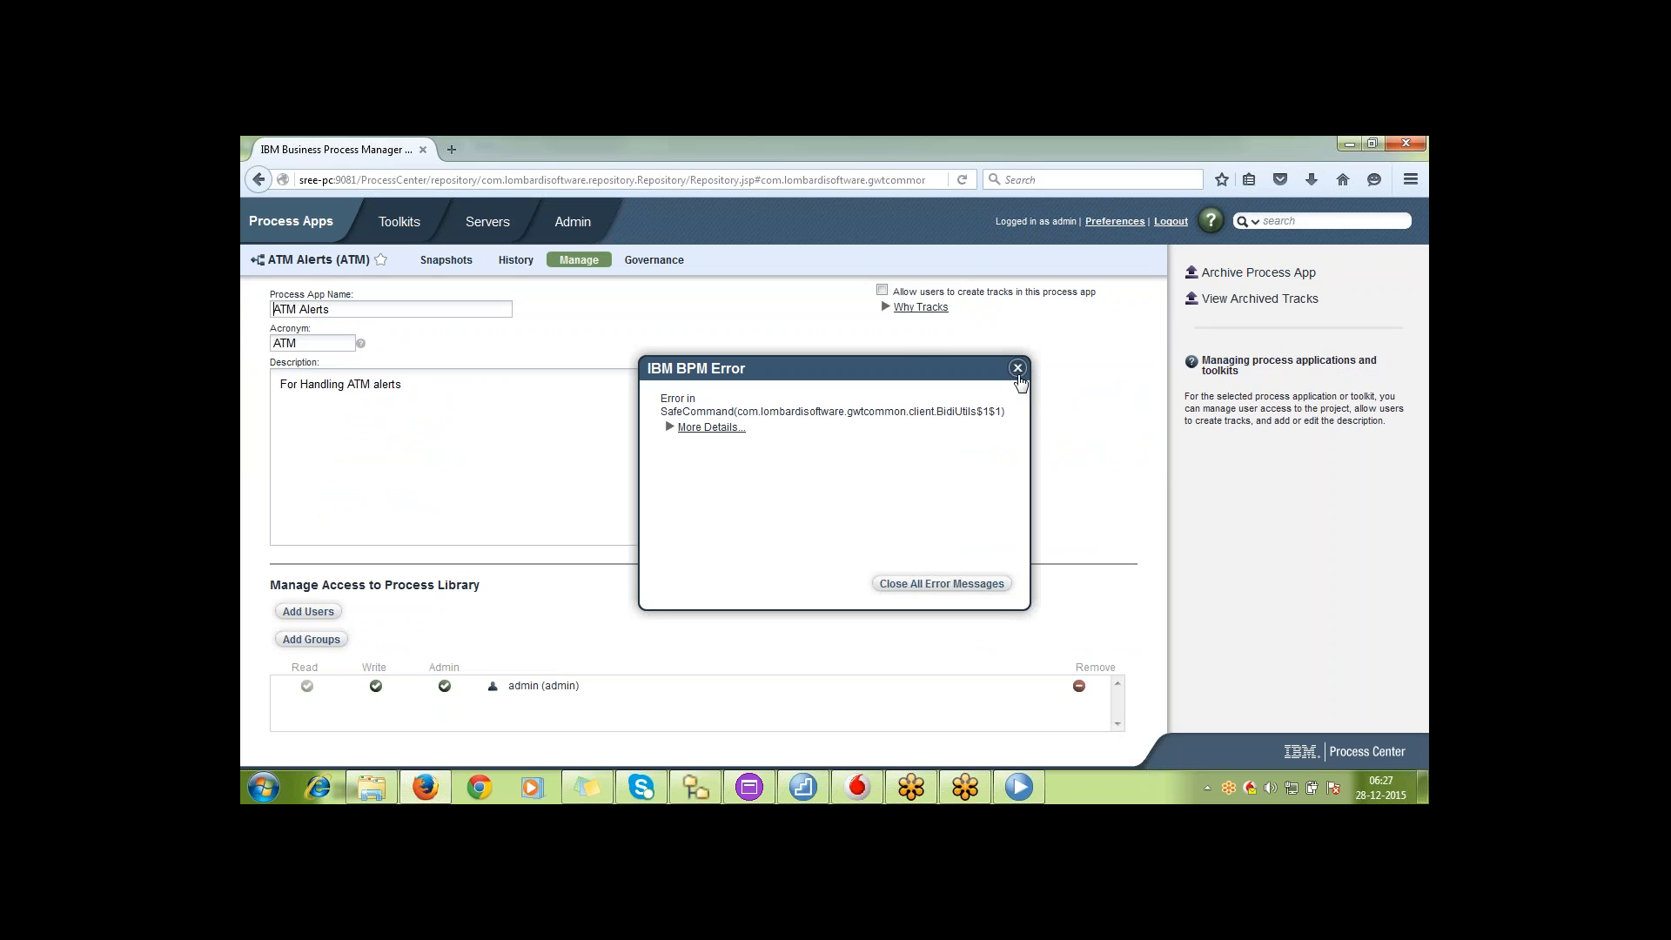
{"action": "left_click", "coordinate": [1017, 369]}
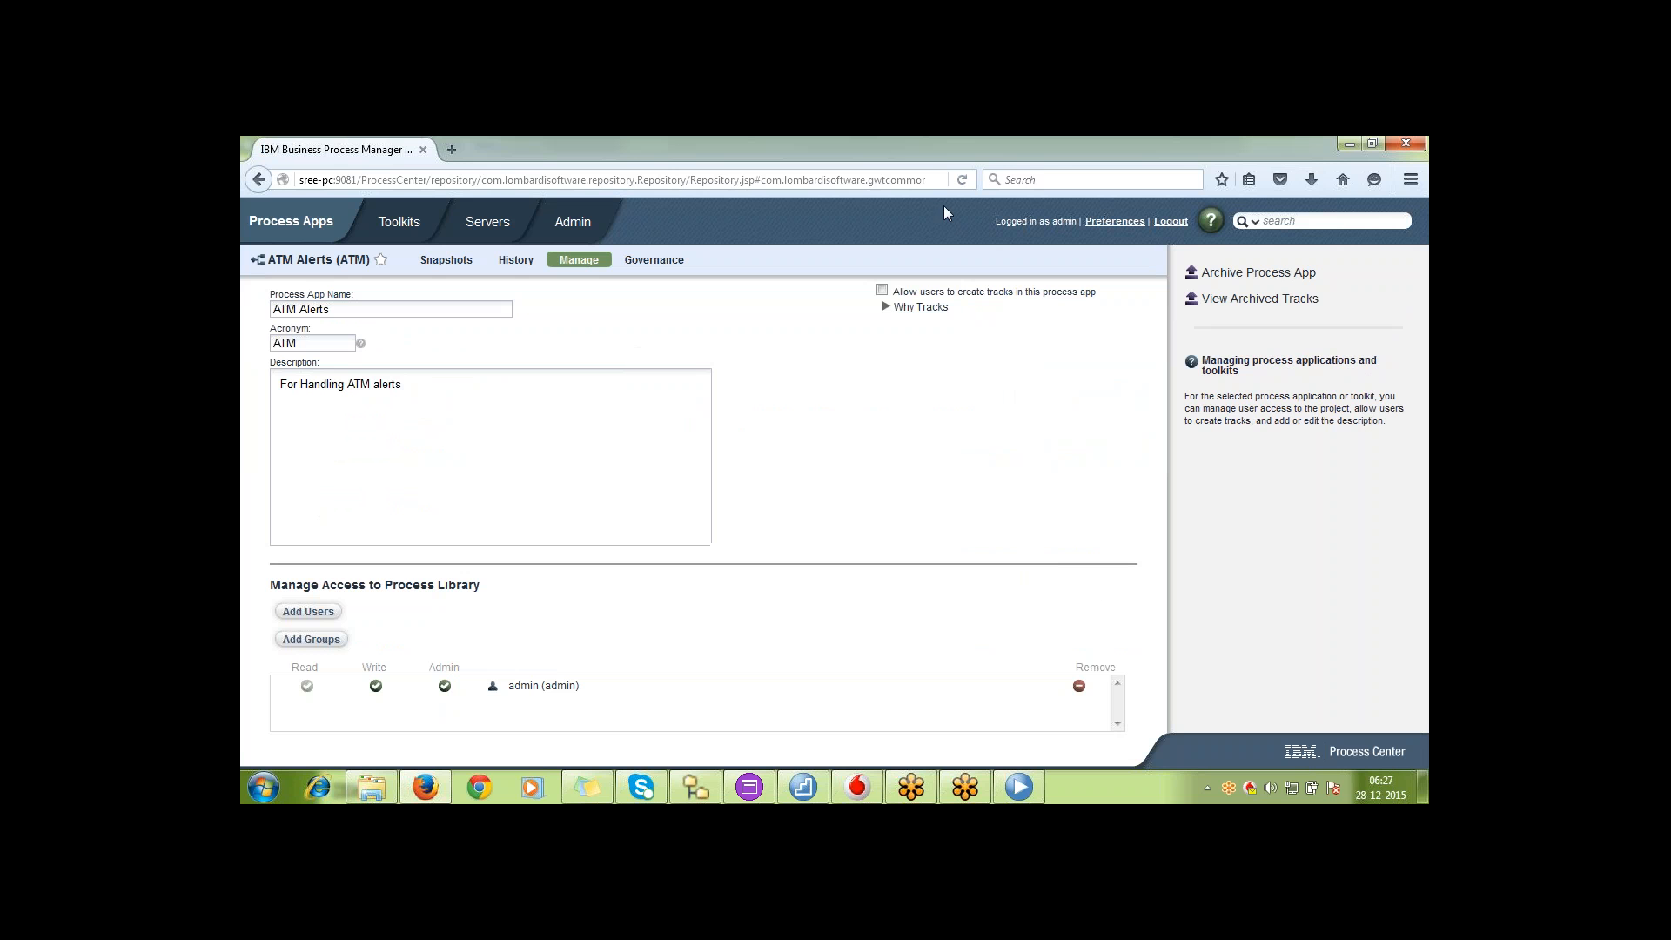
{"action": "left_click", "coordinate": [1169, 223]}
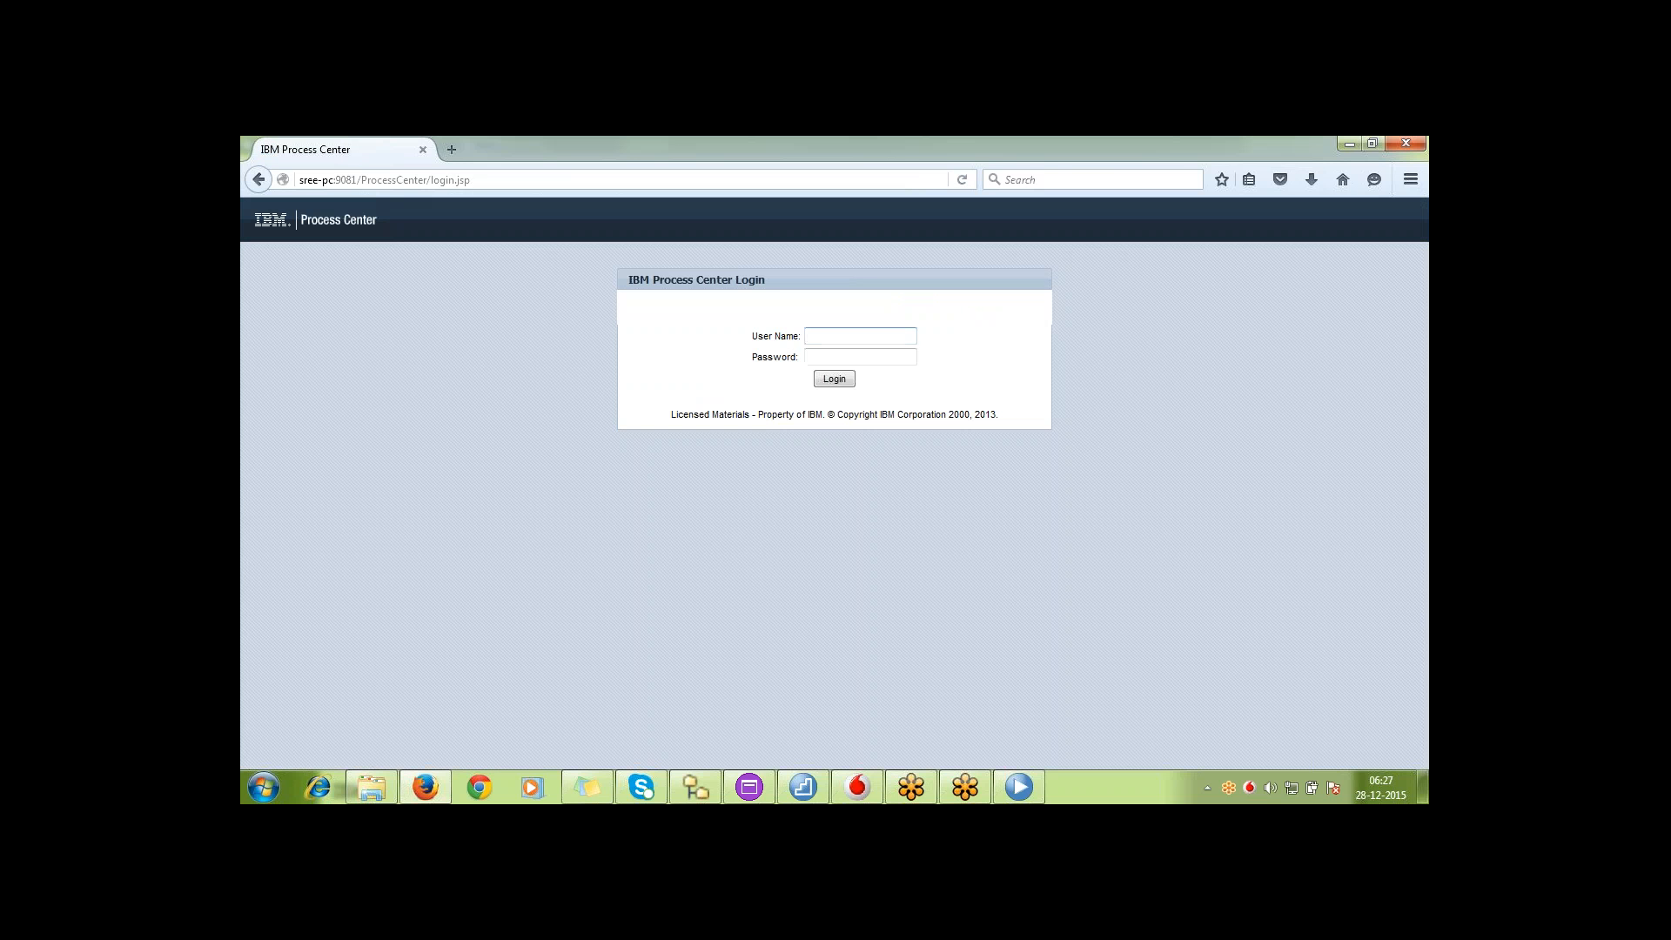
Log in to Process Center with the account's user name and password, and open the ATM Alerts snapshots
{"action": "left_click", "coordinate": [895, 341]}
{"action": "left_click", "coordinate": [888, 348]}
{"action": "left_click", "coordinate": [851, 377]}
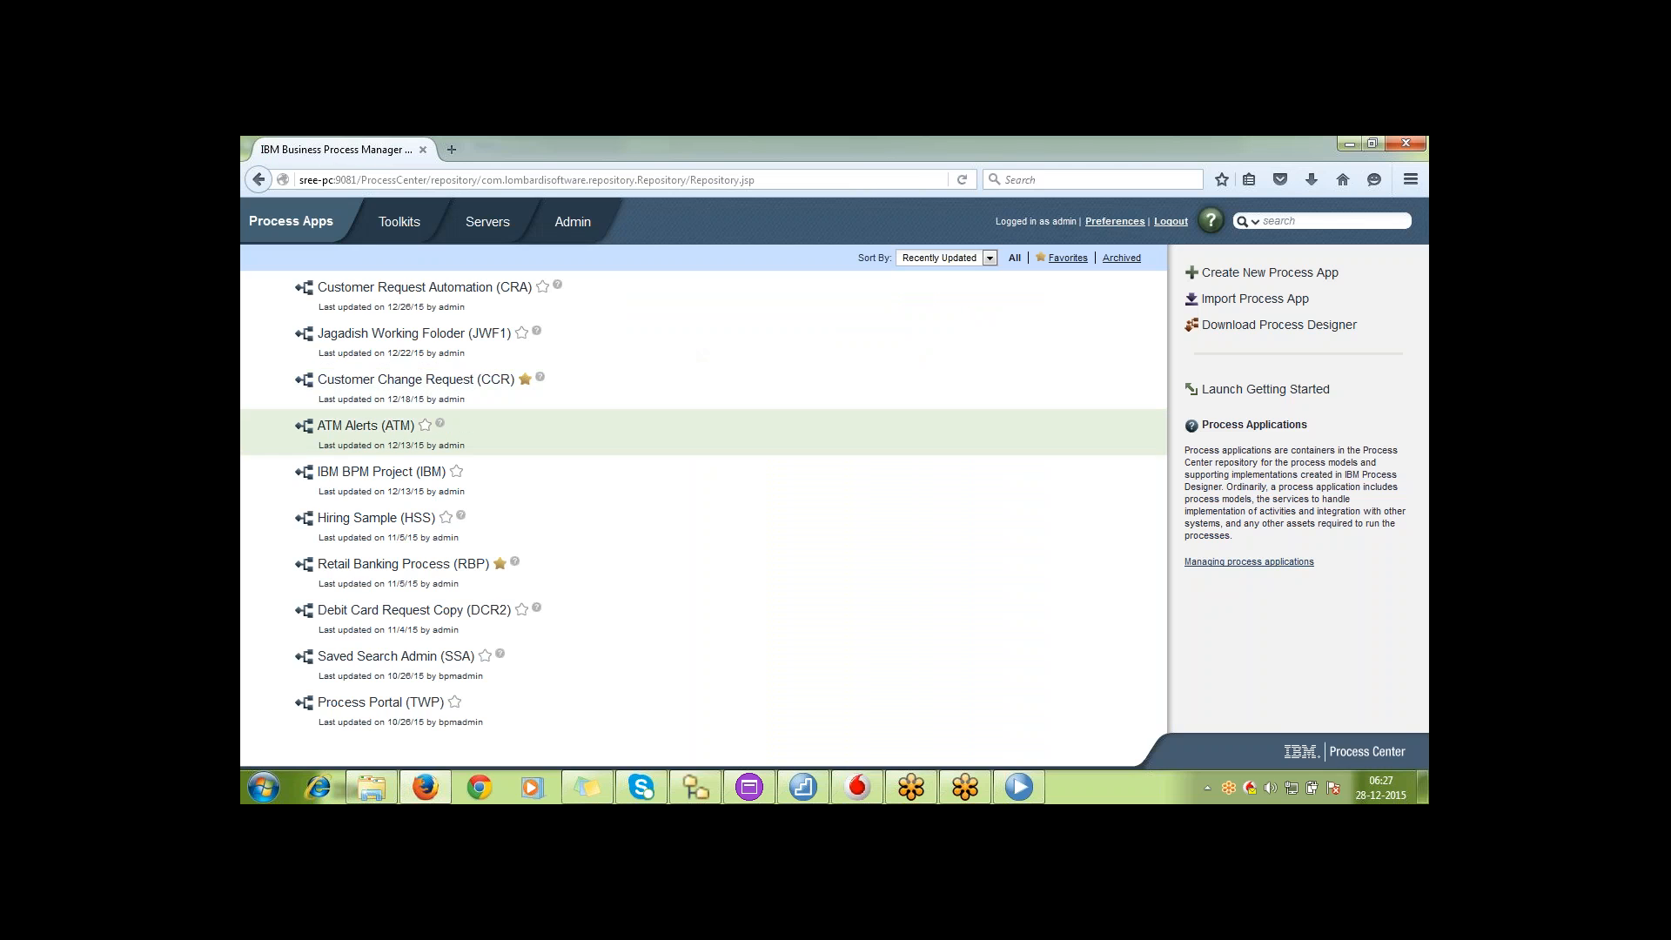
{"action": "left_click", "coordinate": [405, 425]}
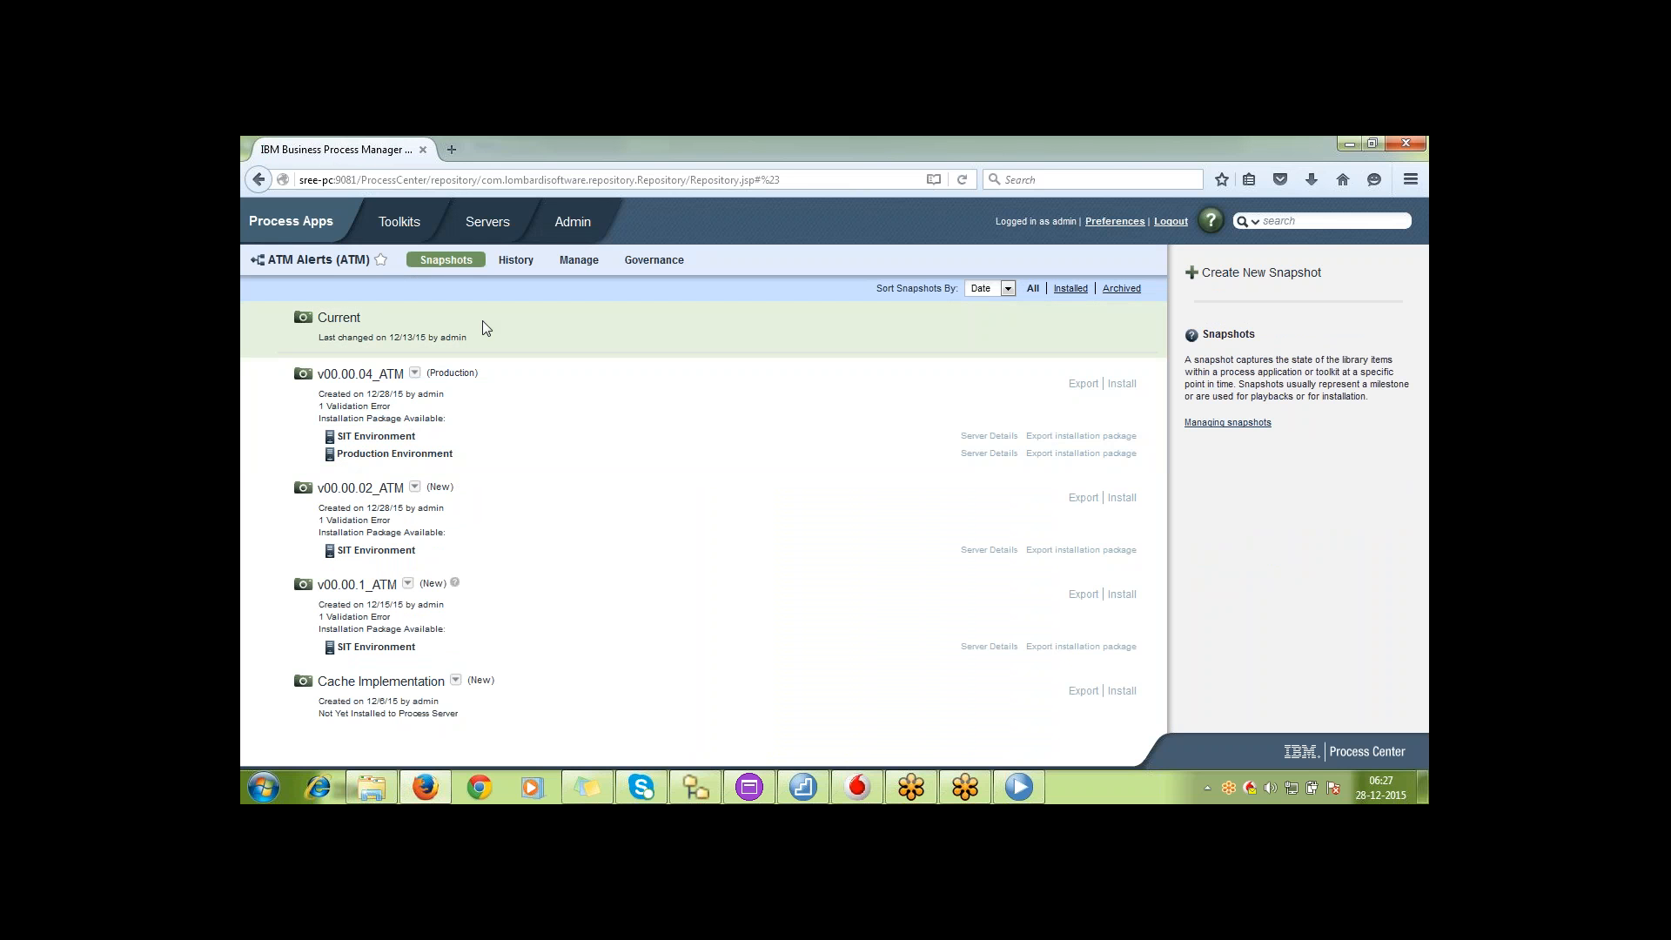
Open the management settings of ATM Alerts and read the Why Tracks explanation
{"action": "left_click", "coordinate": [576, 262]}
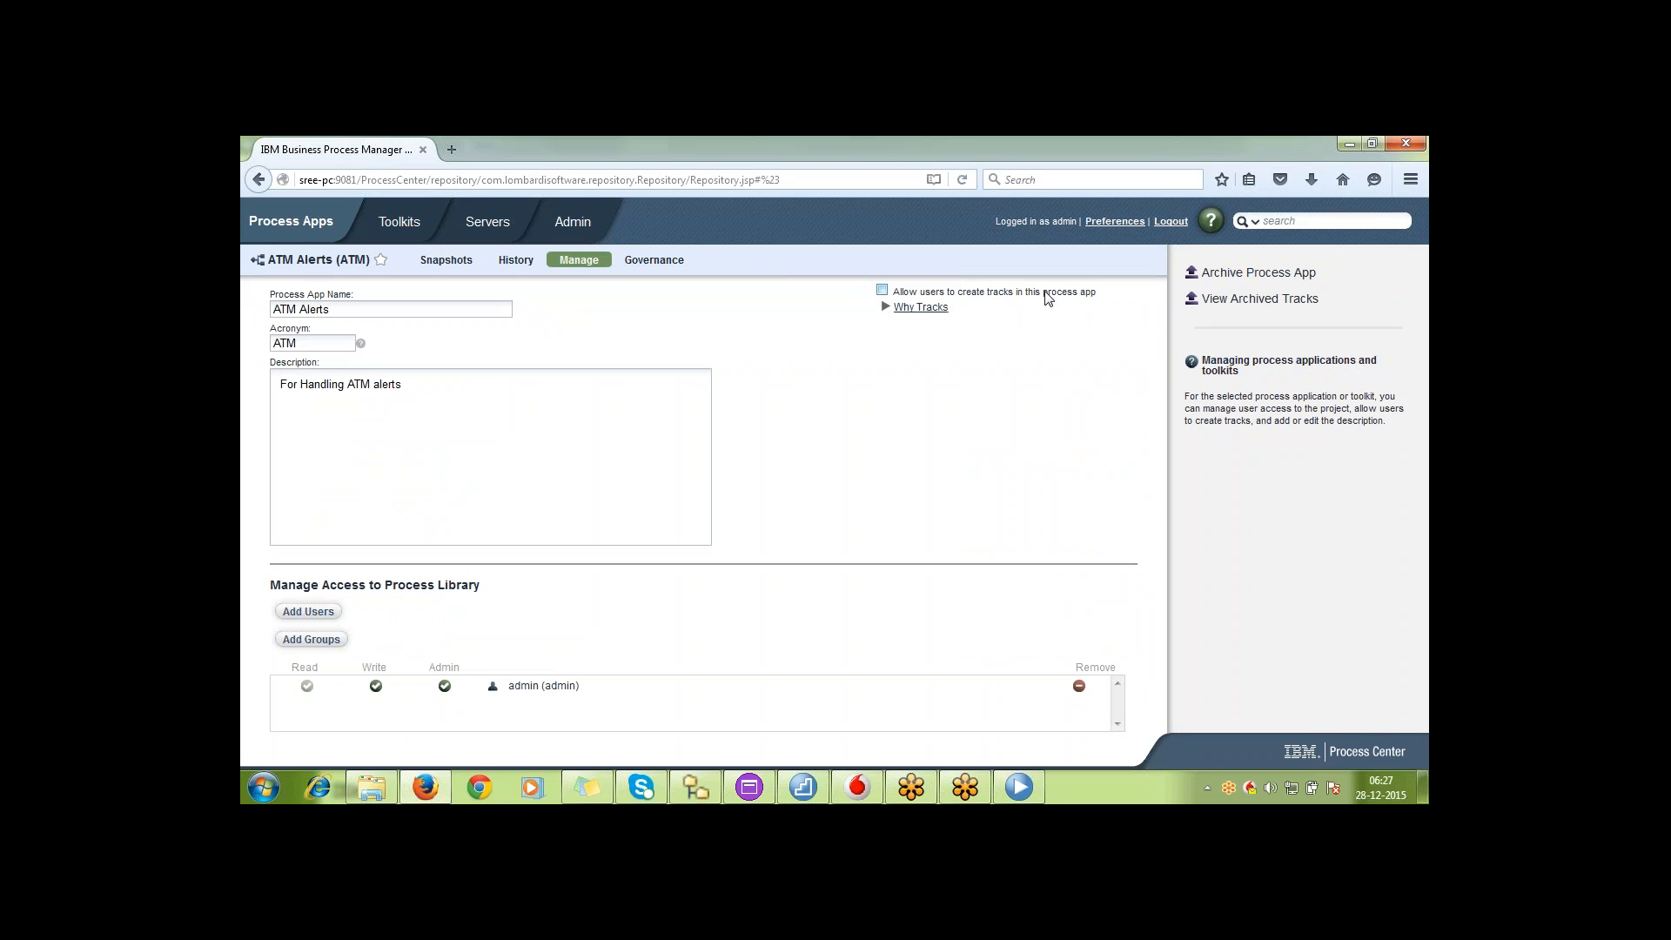
{"action": "left_click", "coordinate": [888, 309]}
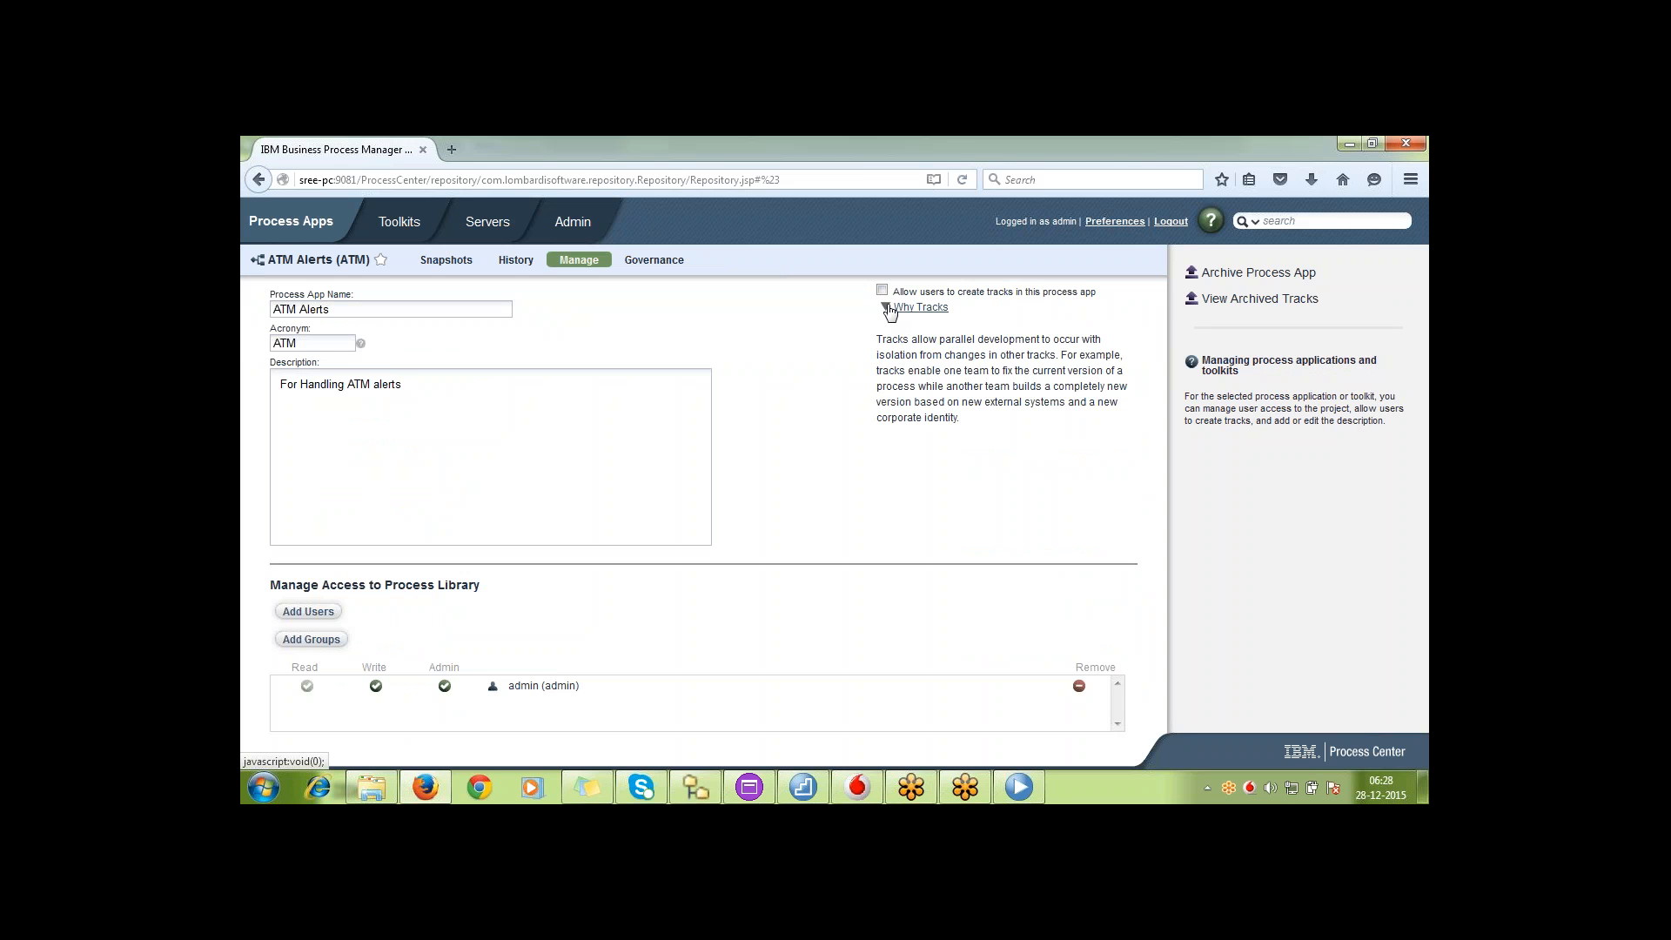
{"action": "left_click", "coordinate": [889, 310]}
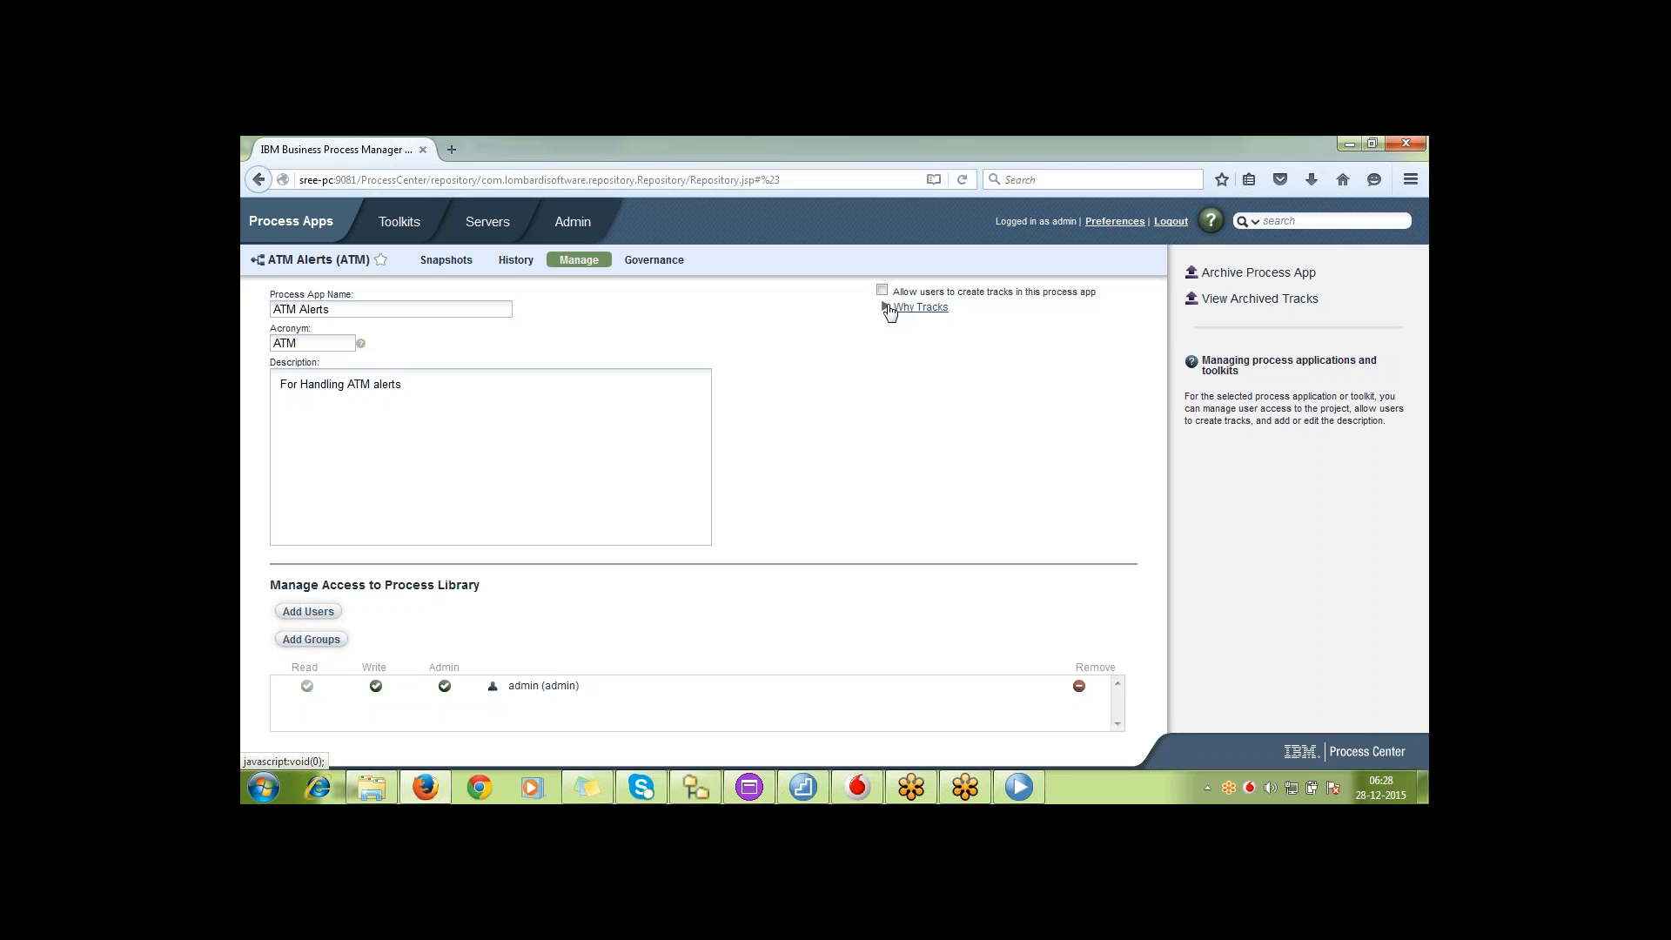
{"action": "left_click", "coordinate": [889, 310]}
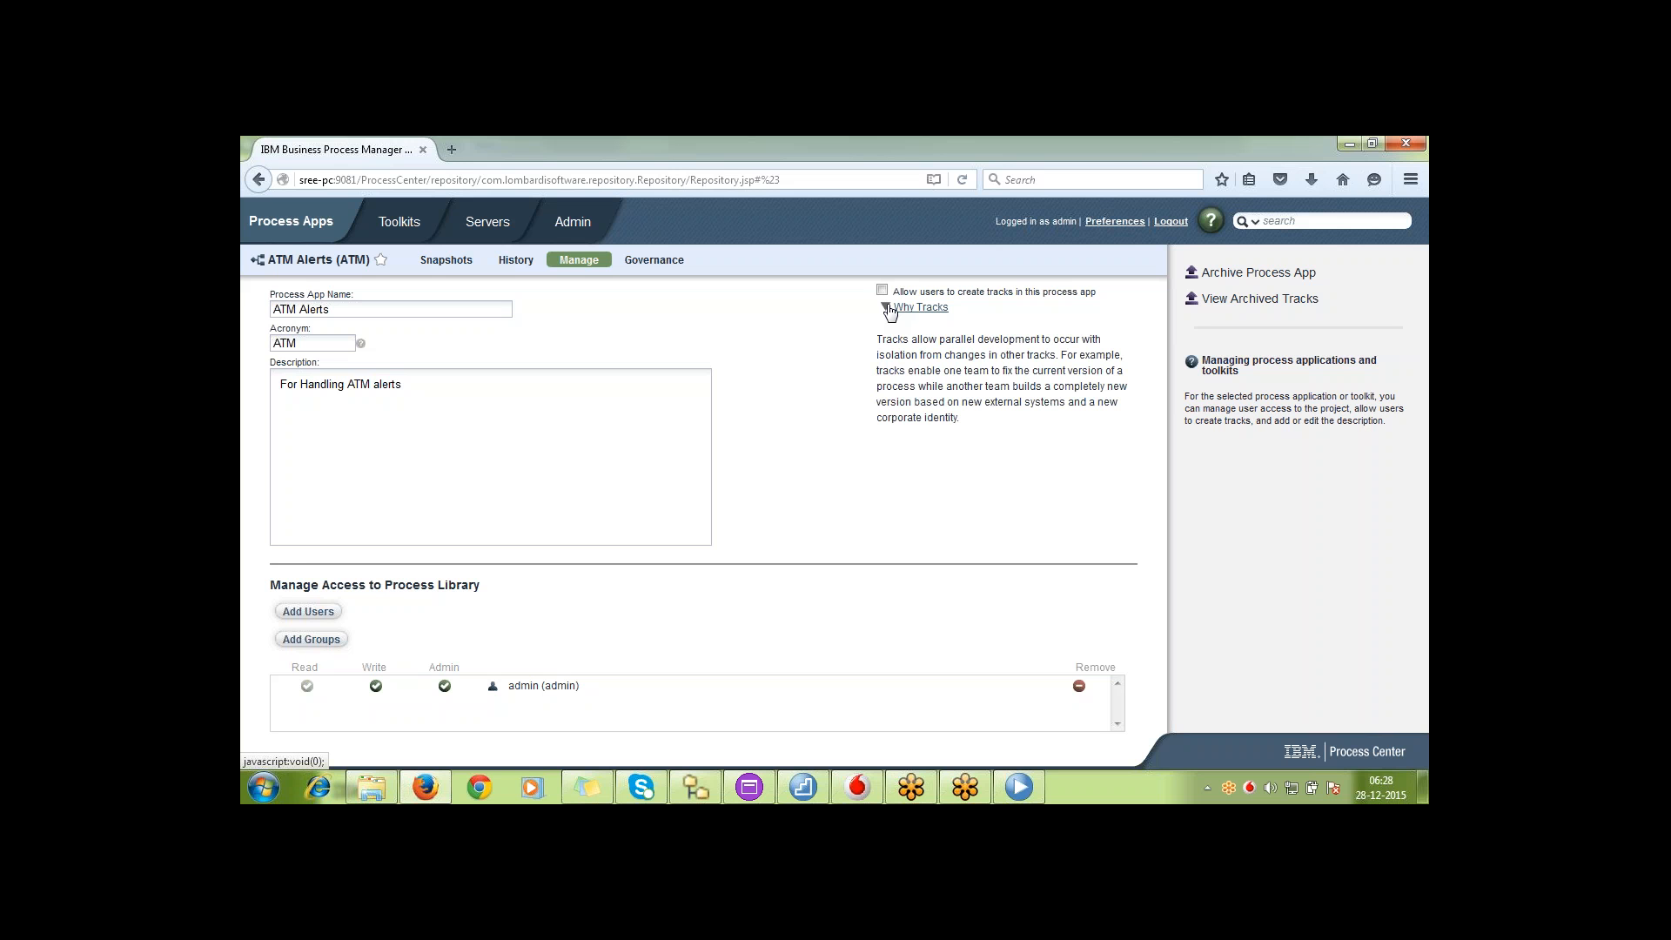
{"action": "triple_click", "coordinate": [960, 338]}
{"action": "double_click", "coordinate": [960, 337]}
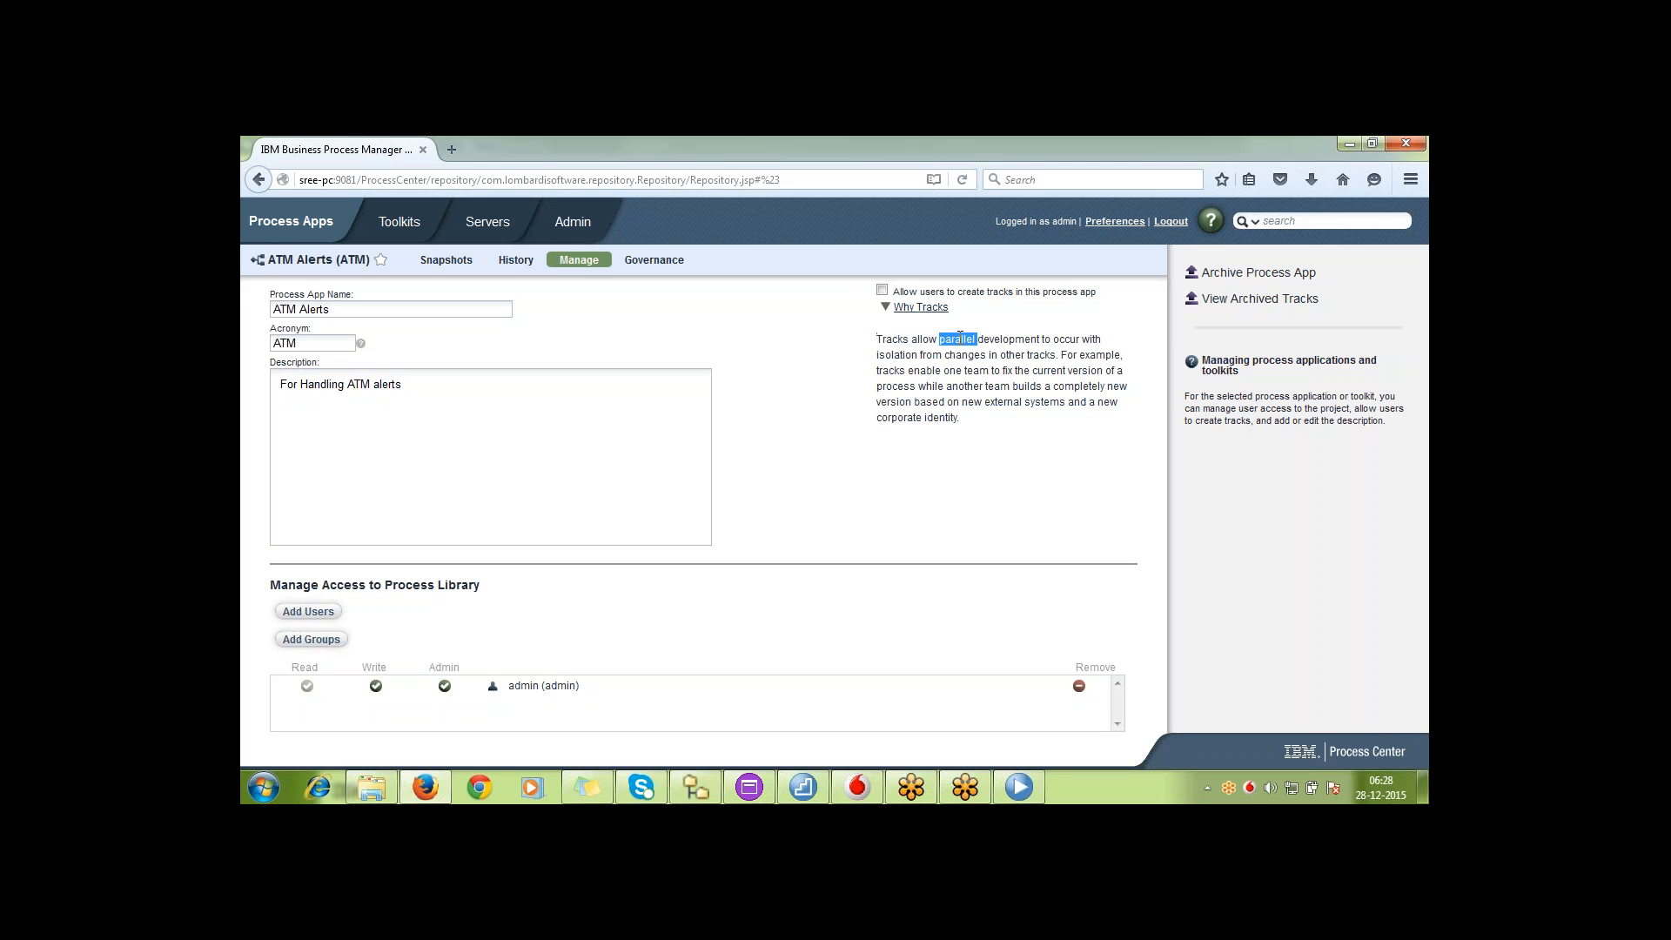
Allow users to create tracks in ATM Alerts, and reopen its snapshots from the process app list
{"action": "left_click", "coordinate": [881, 291]}
{"action": "left_click", "coordinate": [313, 239]}
{"action": "left_click", "coordinate": [329, 230]}
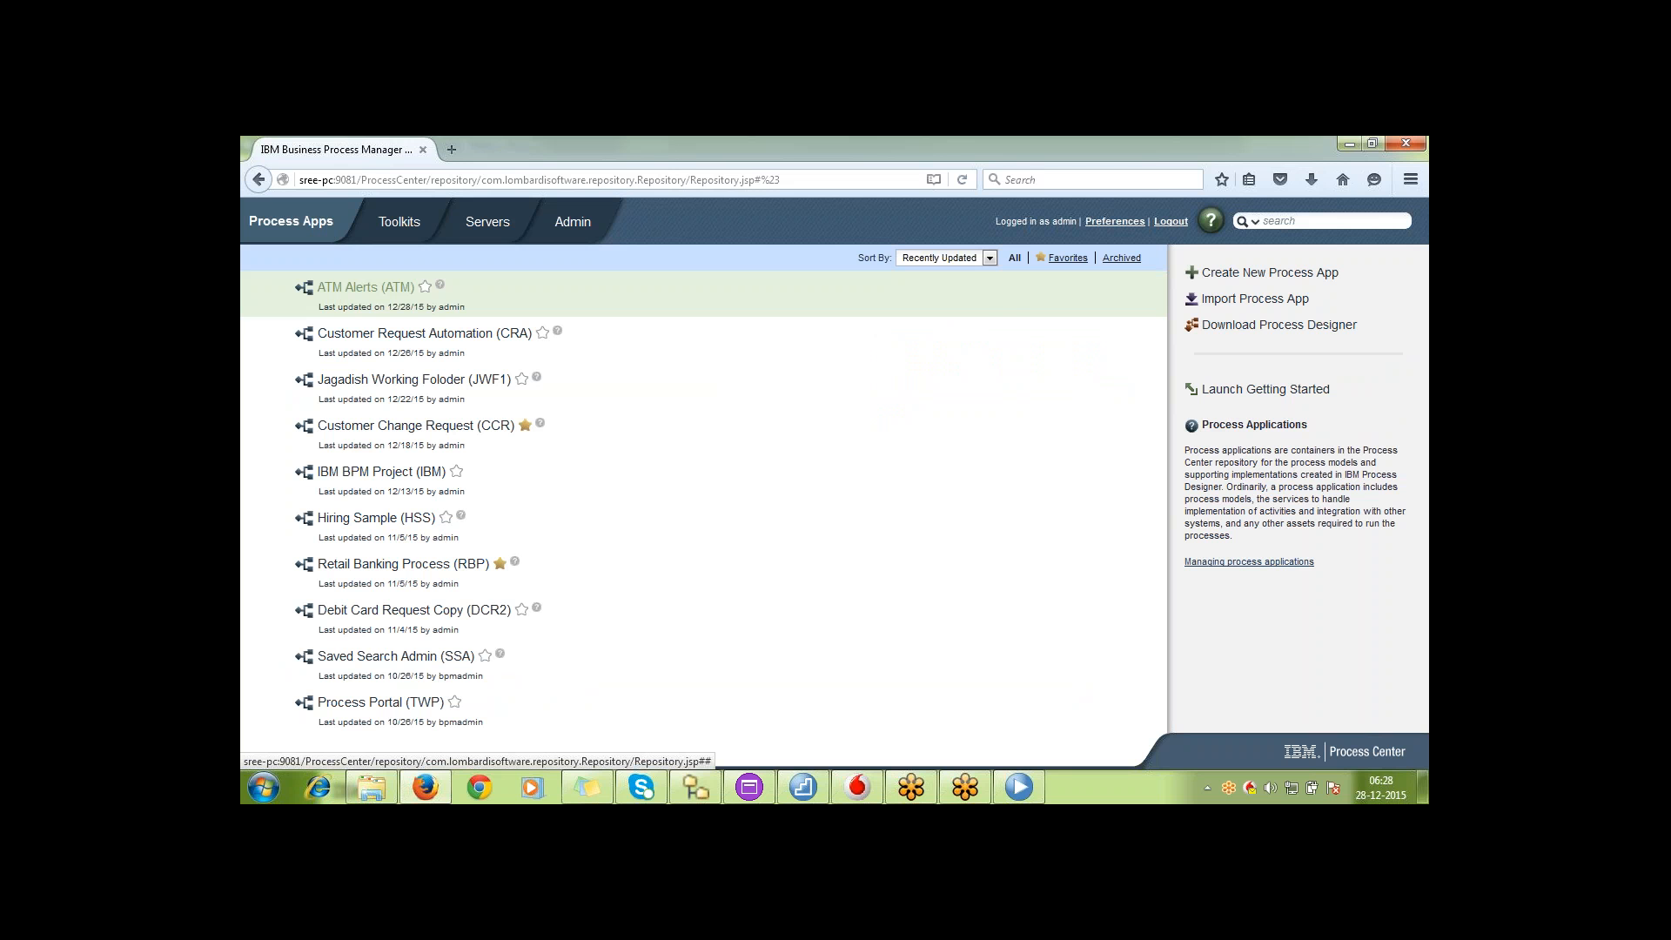
{"action": "left_click", "coordinate": [366, 286]}
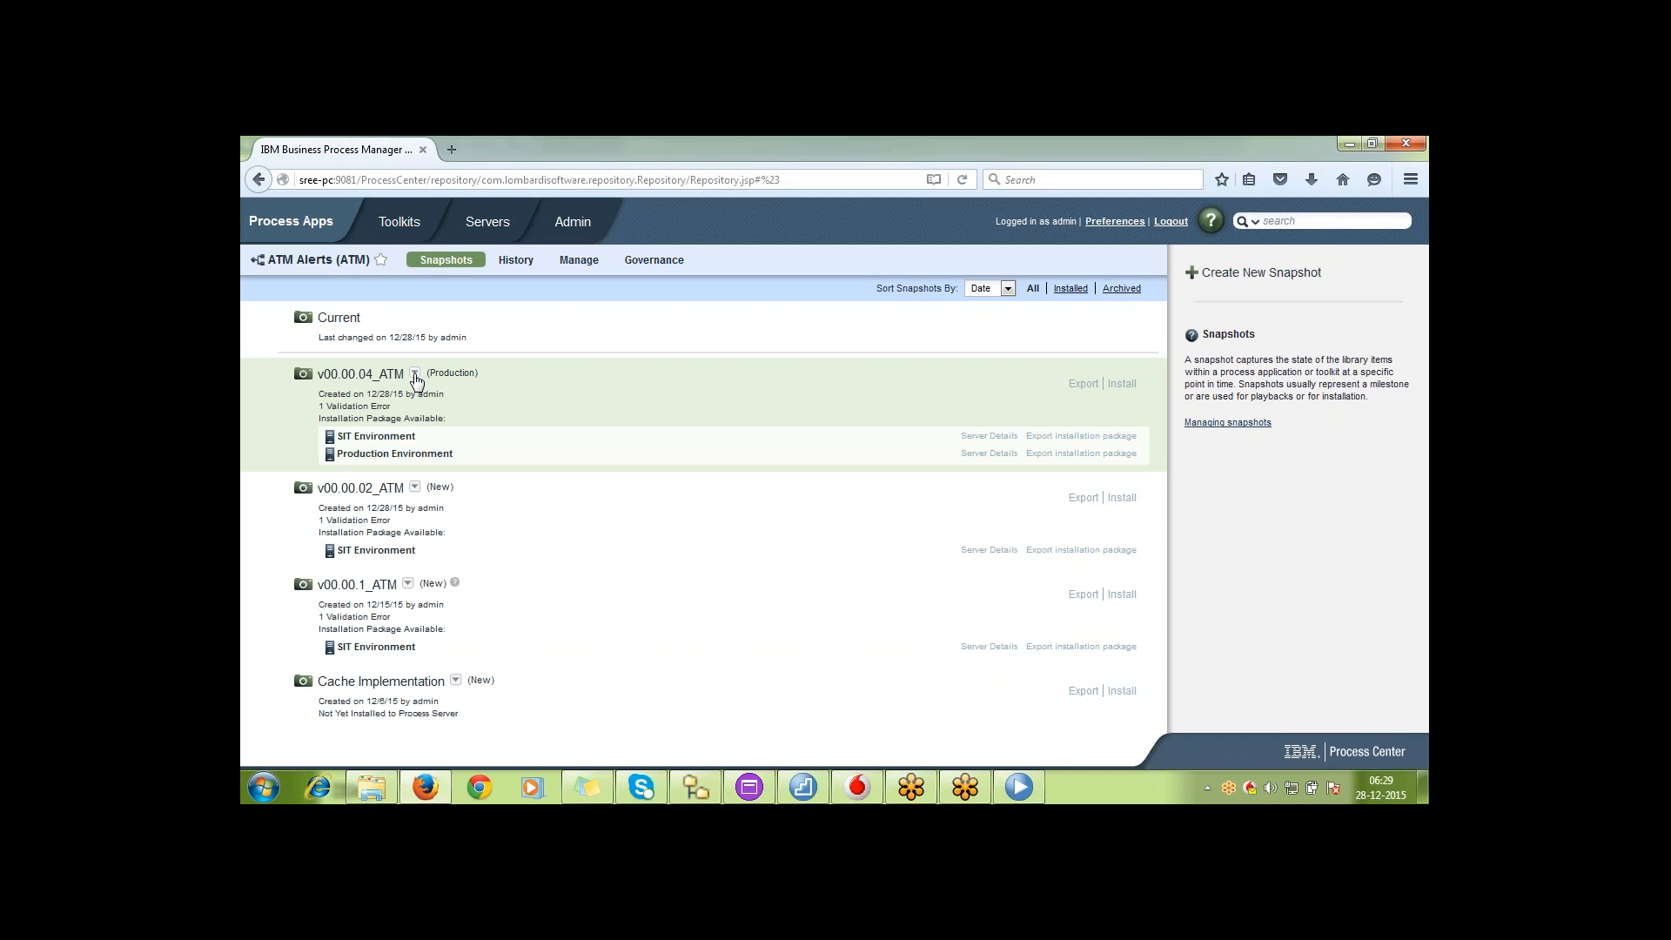
Start a new track from snapshot v00.00.04_ATM and name it "Production Track Phase1"
{"action": "left_click", "coordinate": [415, 381]}
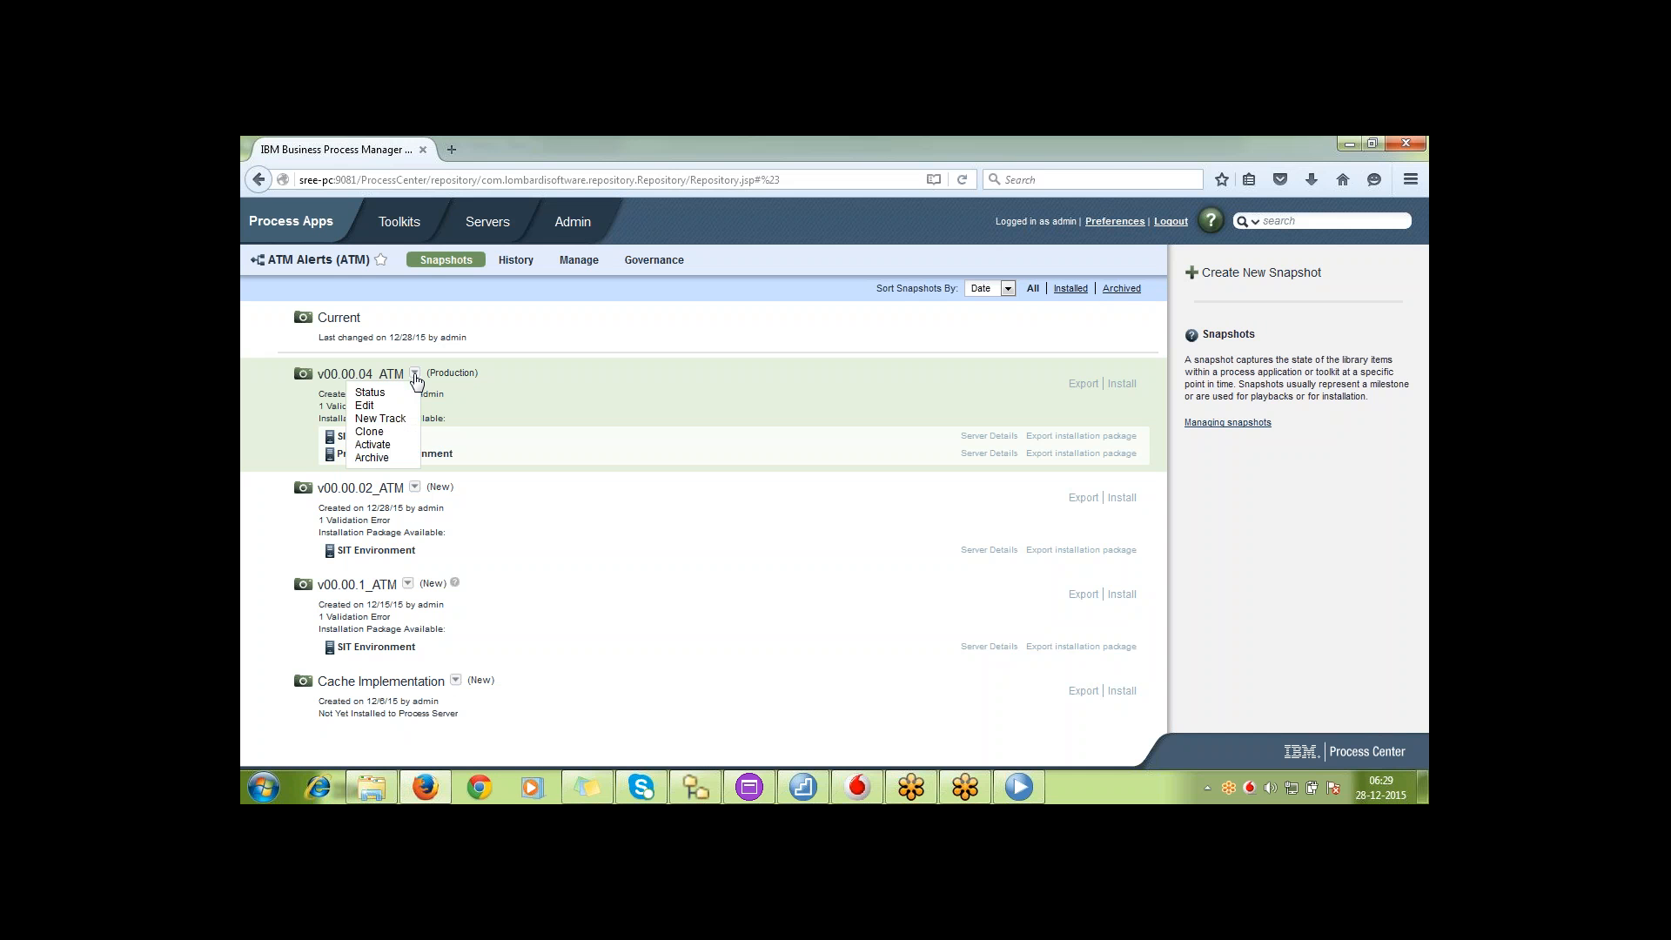
{"action": "left_click", "coordinate": [392, 421]}
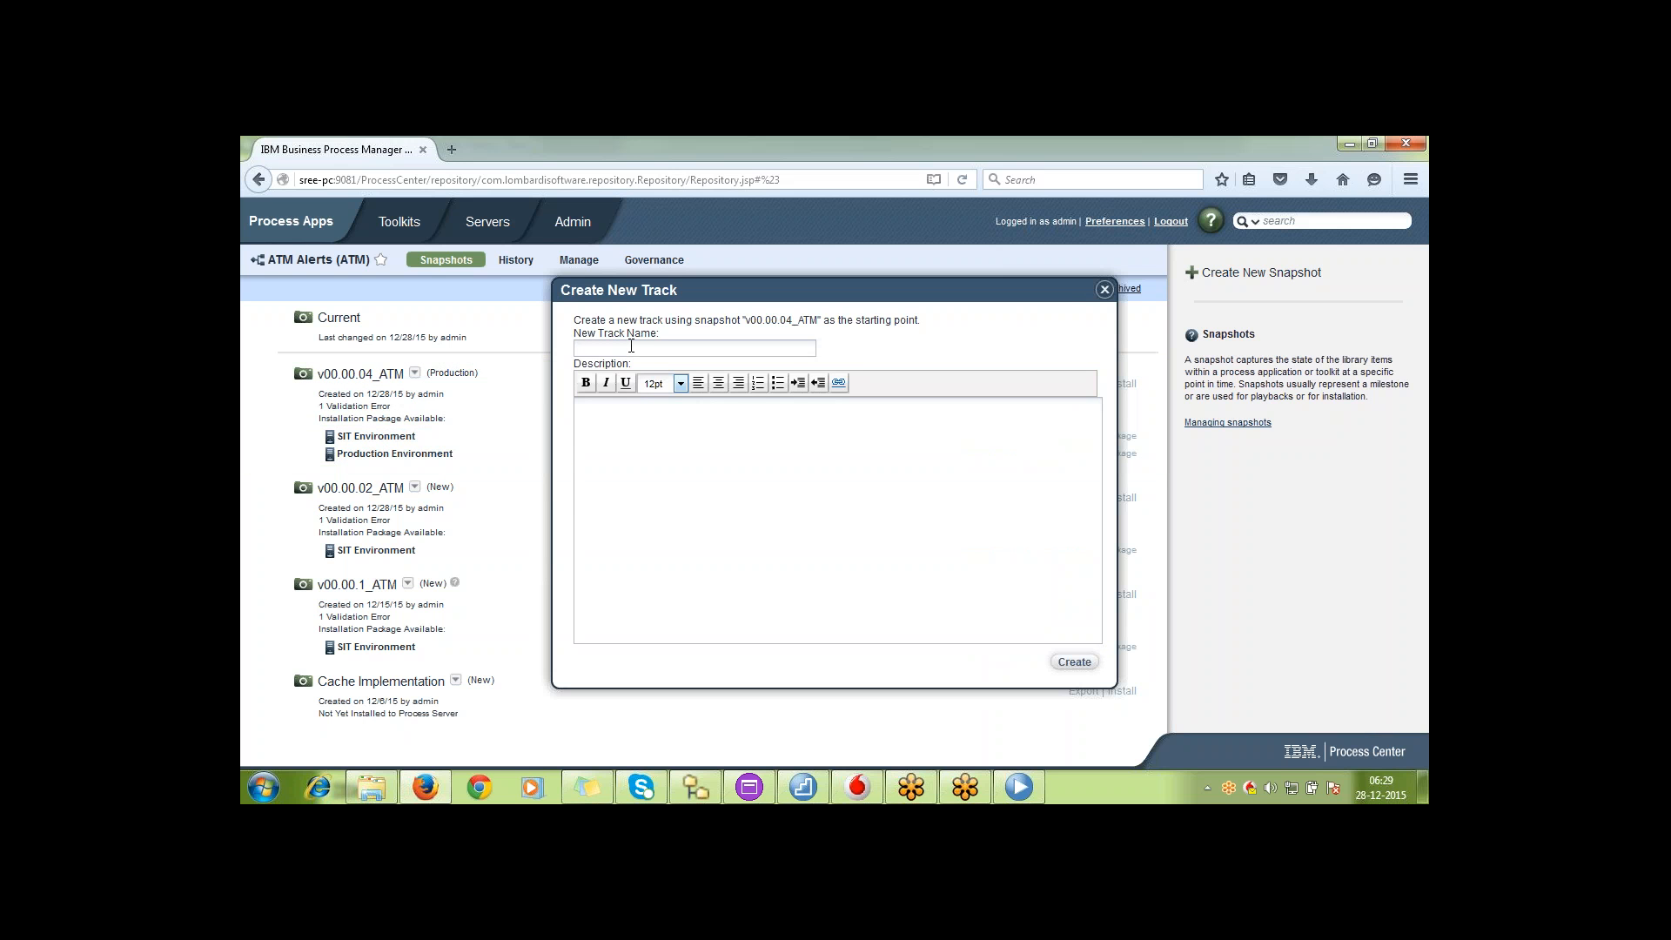
{"action": "type", "text": "P55"}
{"action": "key", "text": "BackSpace"}
{"action": "type", "text": "roduction Track Phase"}
{"action": "type", "text": "1 Fi"}
Enter "Fixing Prod Issues" as the first line of the new track's description
{"action": "key", "text": "BackSpace"}
{"action": "type", "text": "xing Prod Issues"}
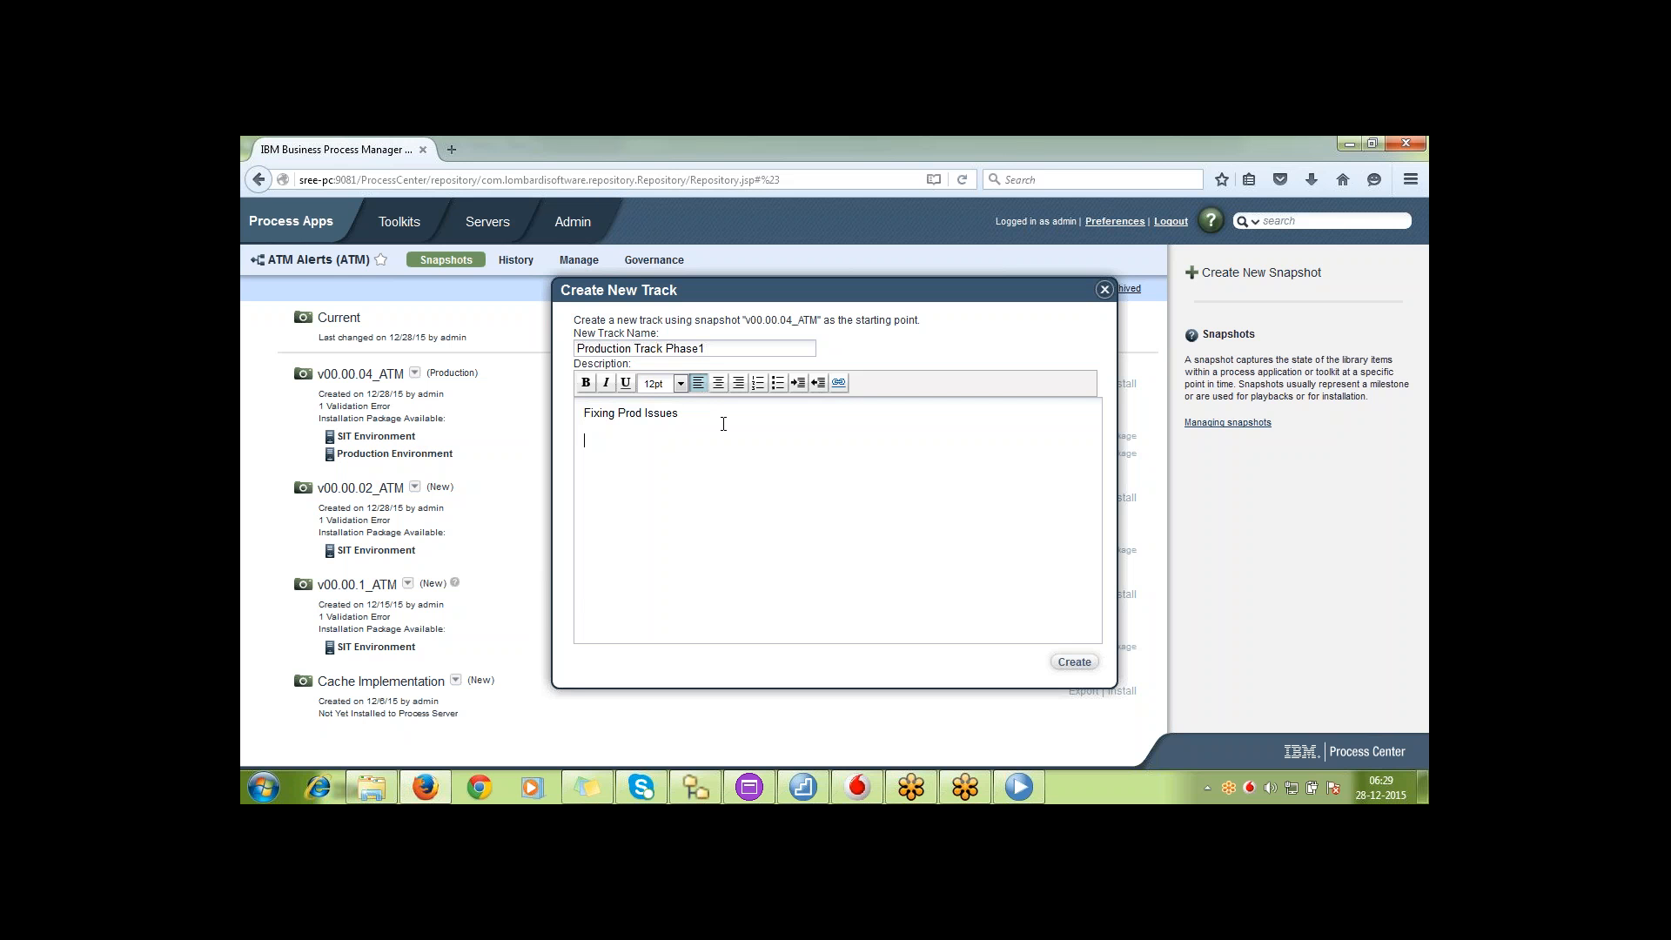
Add the description line "This track is created on 28/12/2015 for fixing the prod issue INC123456789" and create the track
{"action": "key", "text": "Return"}
{"action": "type", "text": "THis"}
{"action": "key", "text": "BackSpace"}
{"action": "key", "text": "BackSpace"}
{"action": "type", "text": "This track is s"}
{"action": "key", "text": "BackSpace"}
{"action": "type", "text": "created on 28/12/2015 fp"}
{"action": "key", "text": "BackSpace"}
{"action": "type", "text": "or fixing the proc"}
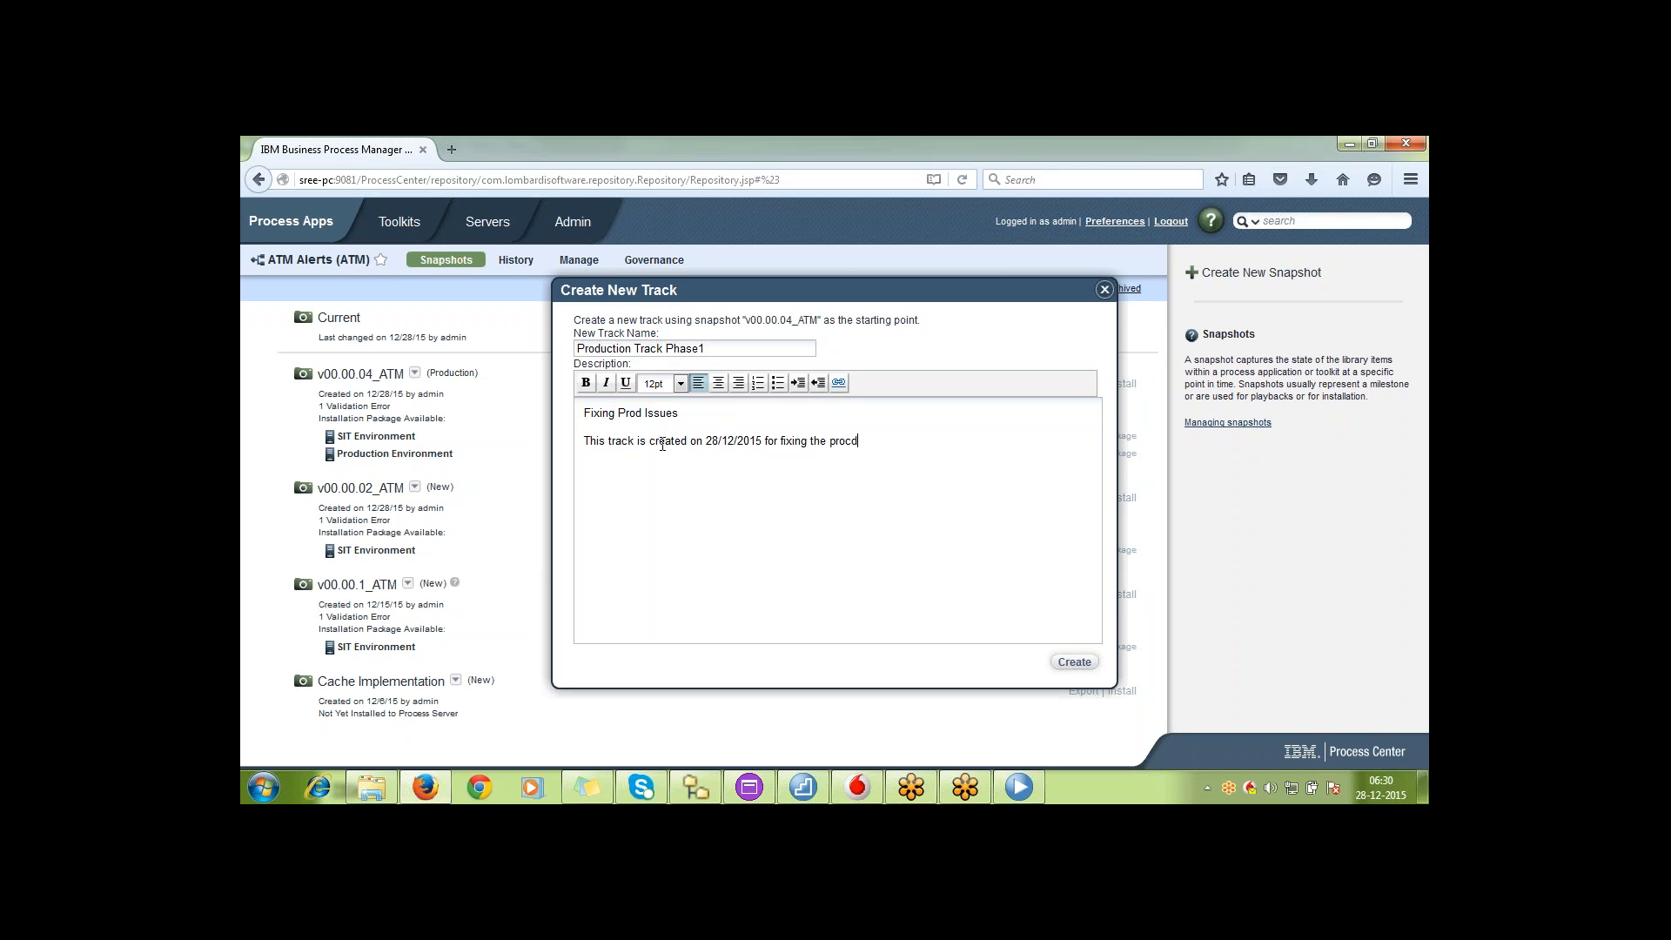
{"action": "key", "text": "BackSpace"}
{"action": "type", "text": "d issue INC123456789"}
{"action": "double_click", "coordinate": [739, 441]}
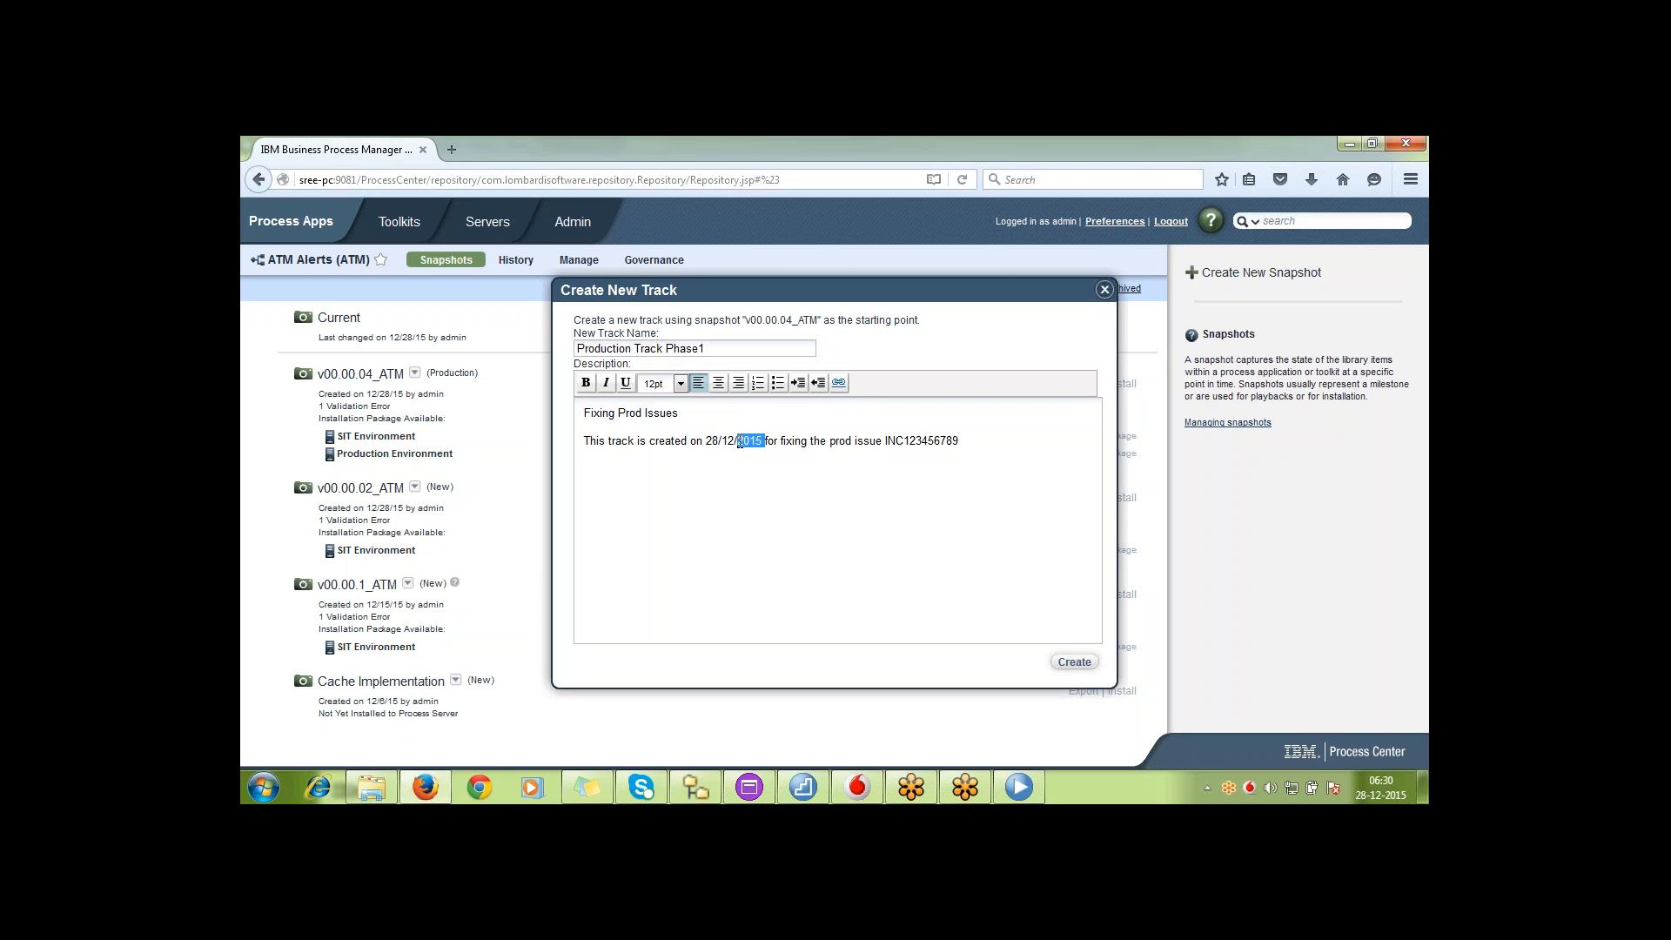
{"action": "left_click", "coordinate": [846, 488]}
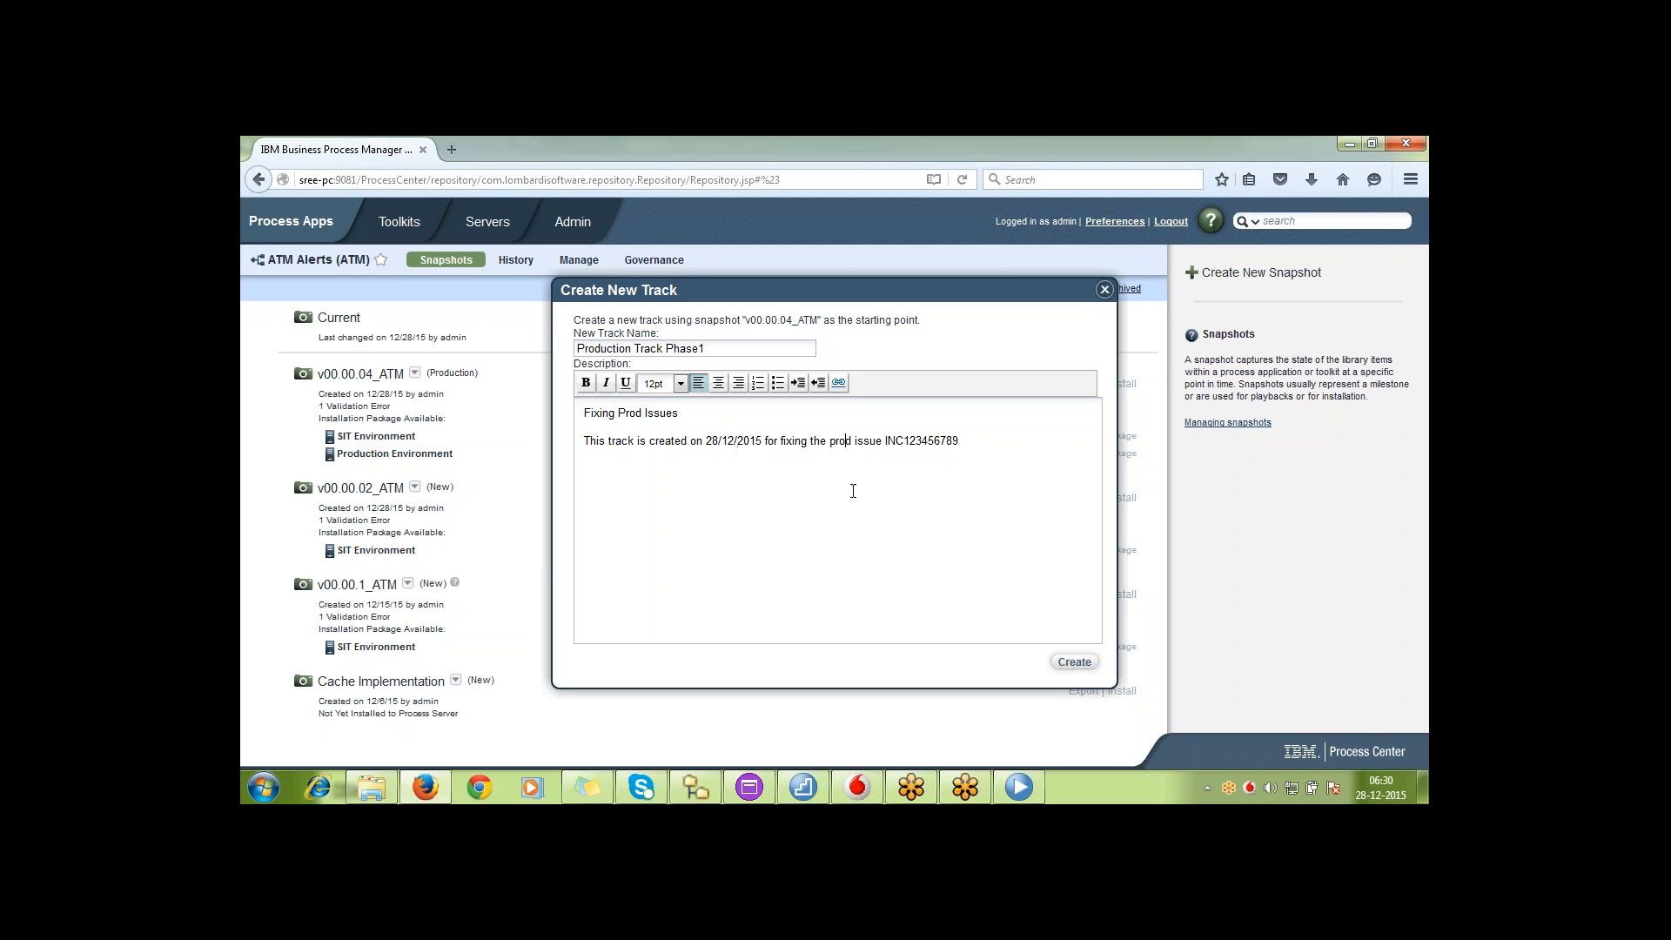
{"action": "left_click", "coordinate": [1078, 664]}
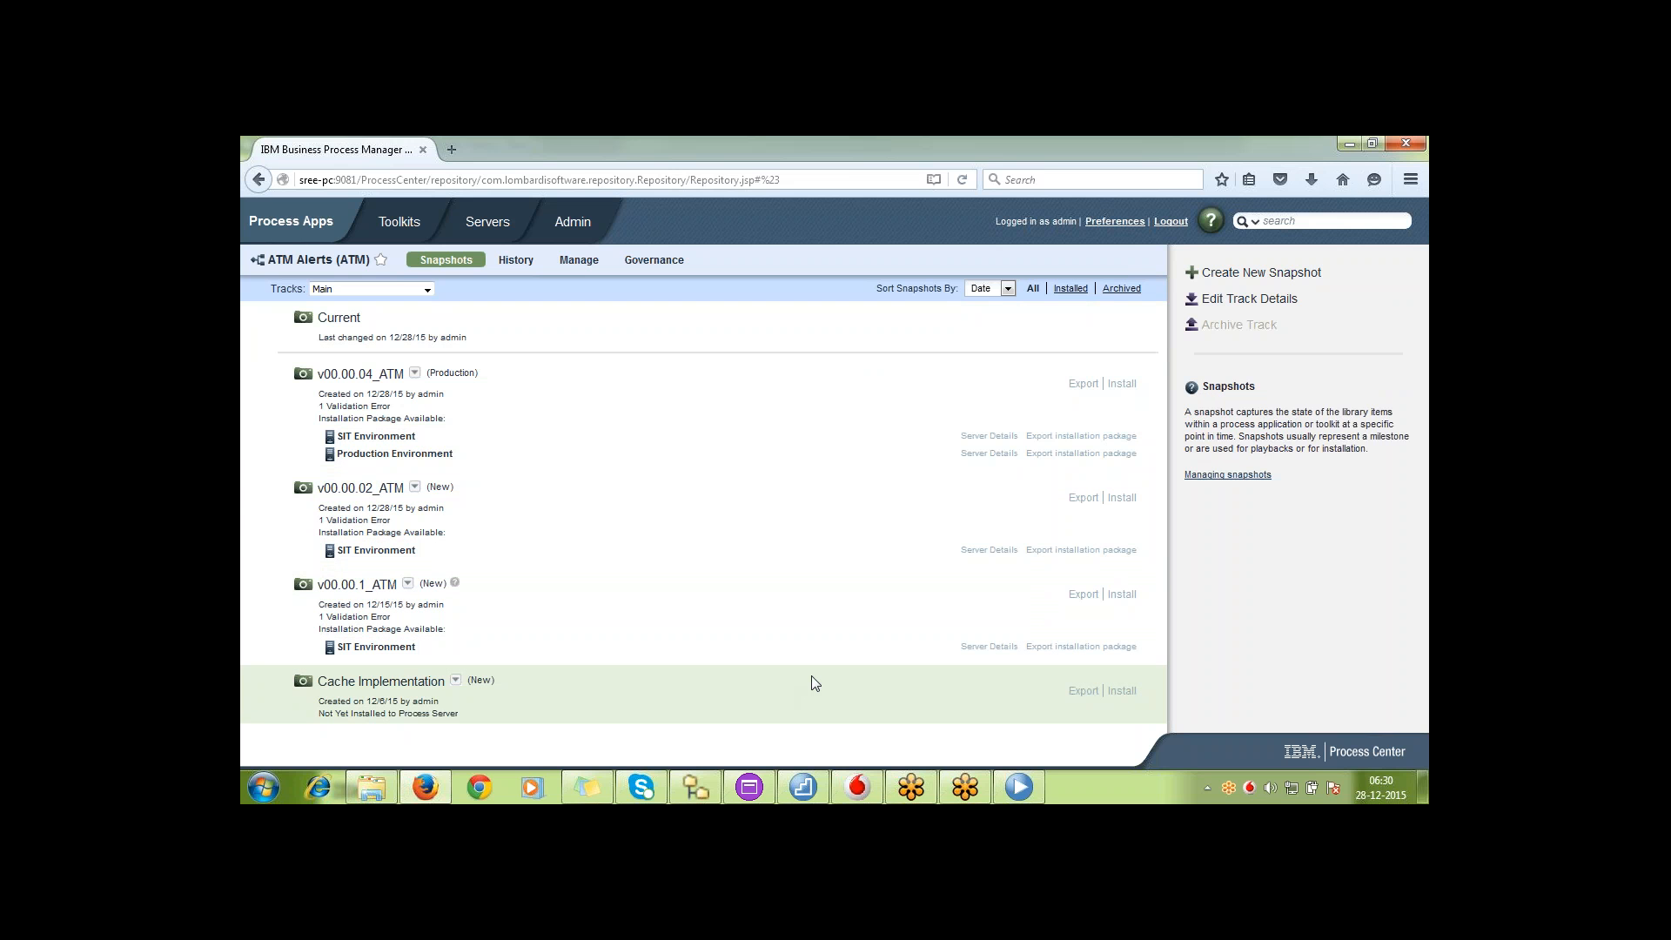
Switch to Process Designer, go to its Process Center view, and launch a second Process Designer from the IBM BPM 8.5 folder
{"action": "left_click", "coordinate": [1034, 777]}
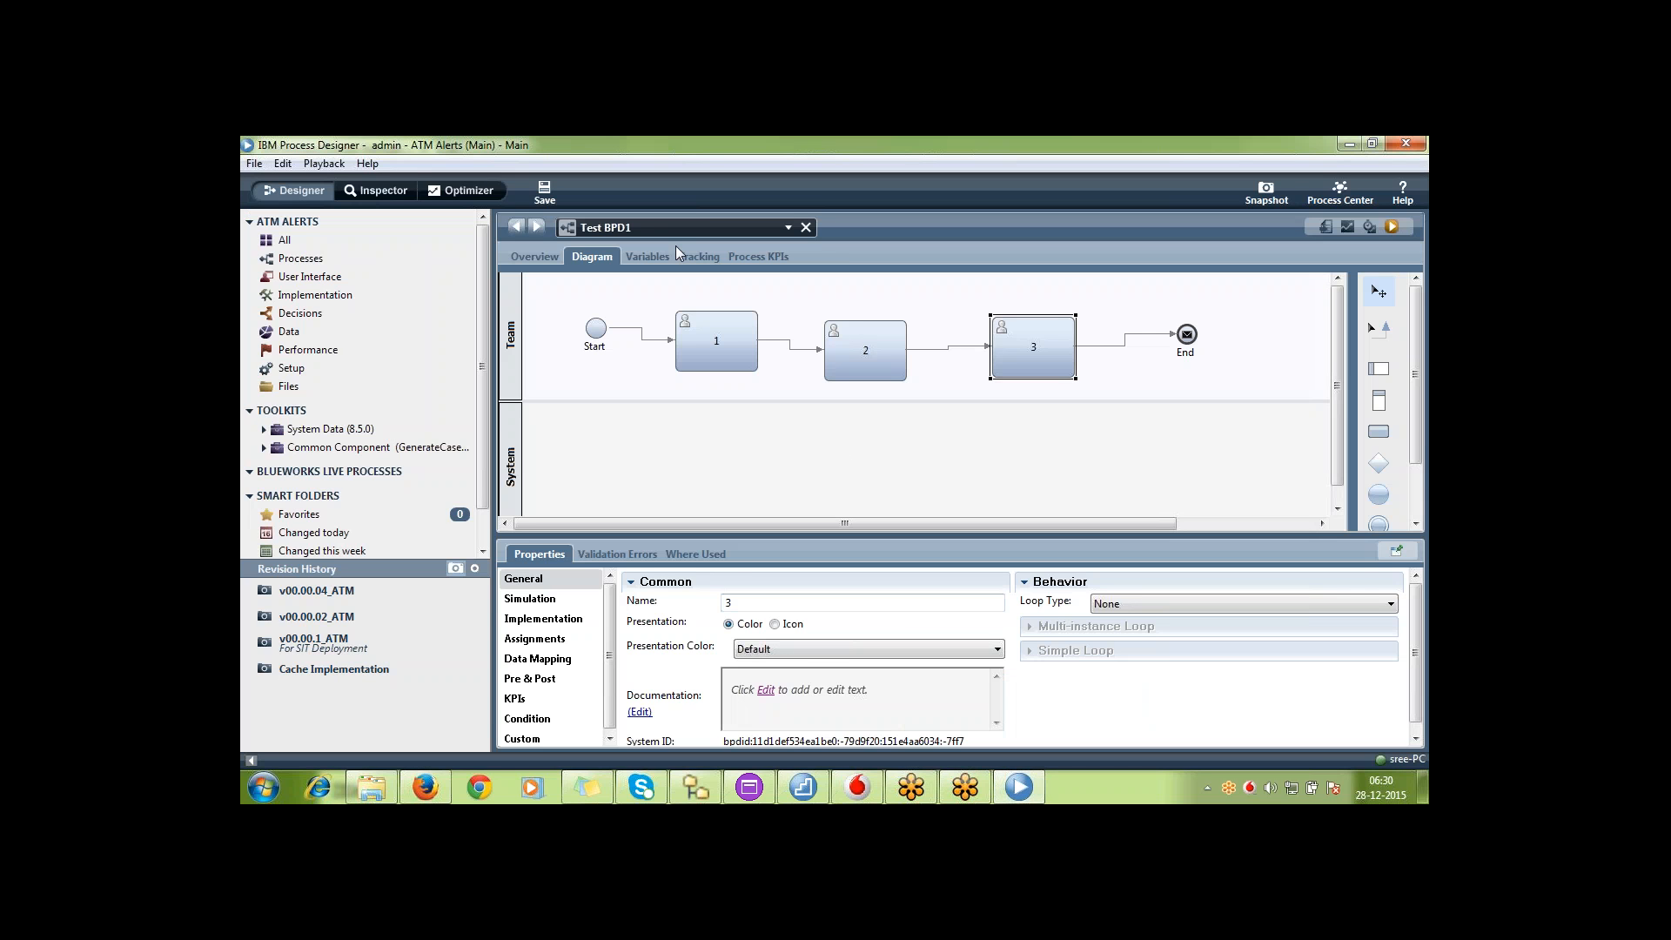
{"action": "left_click", "coordinate": [1338, 193]}
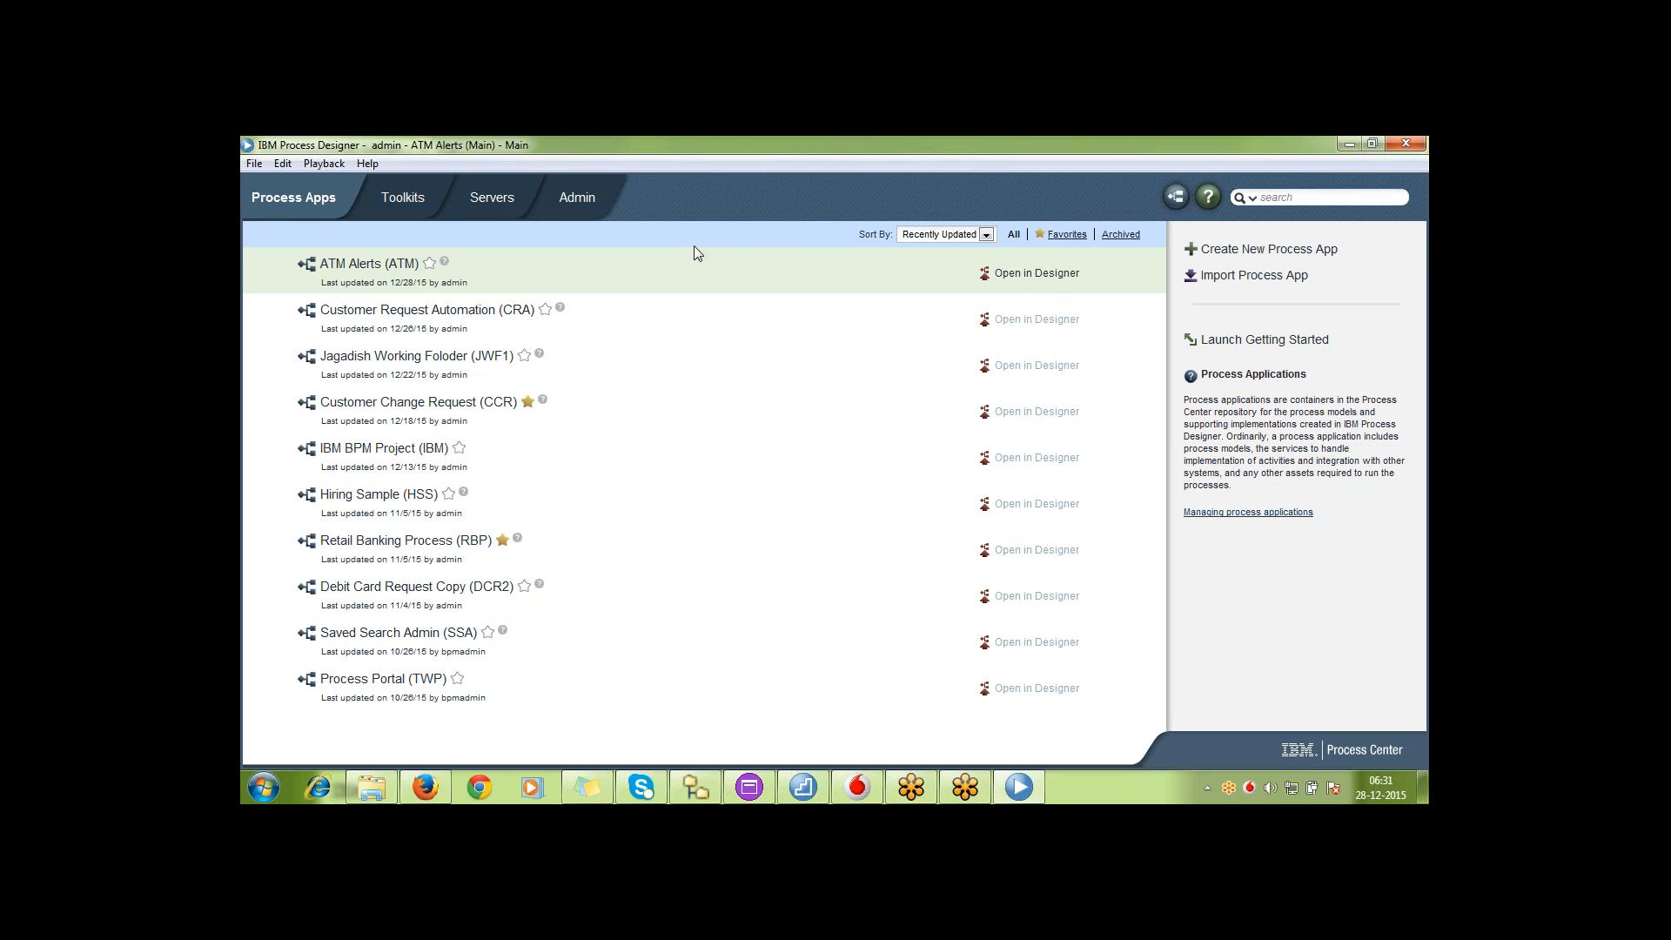
{"action": "left_click", "coordinate": [389, 797]}
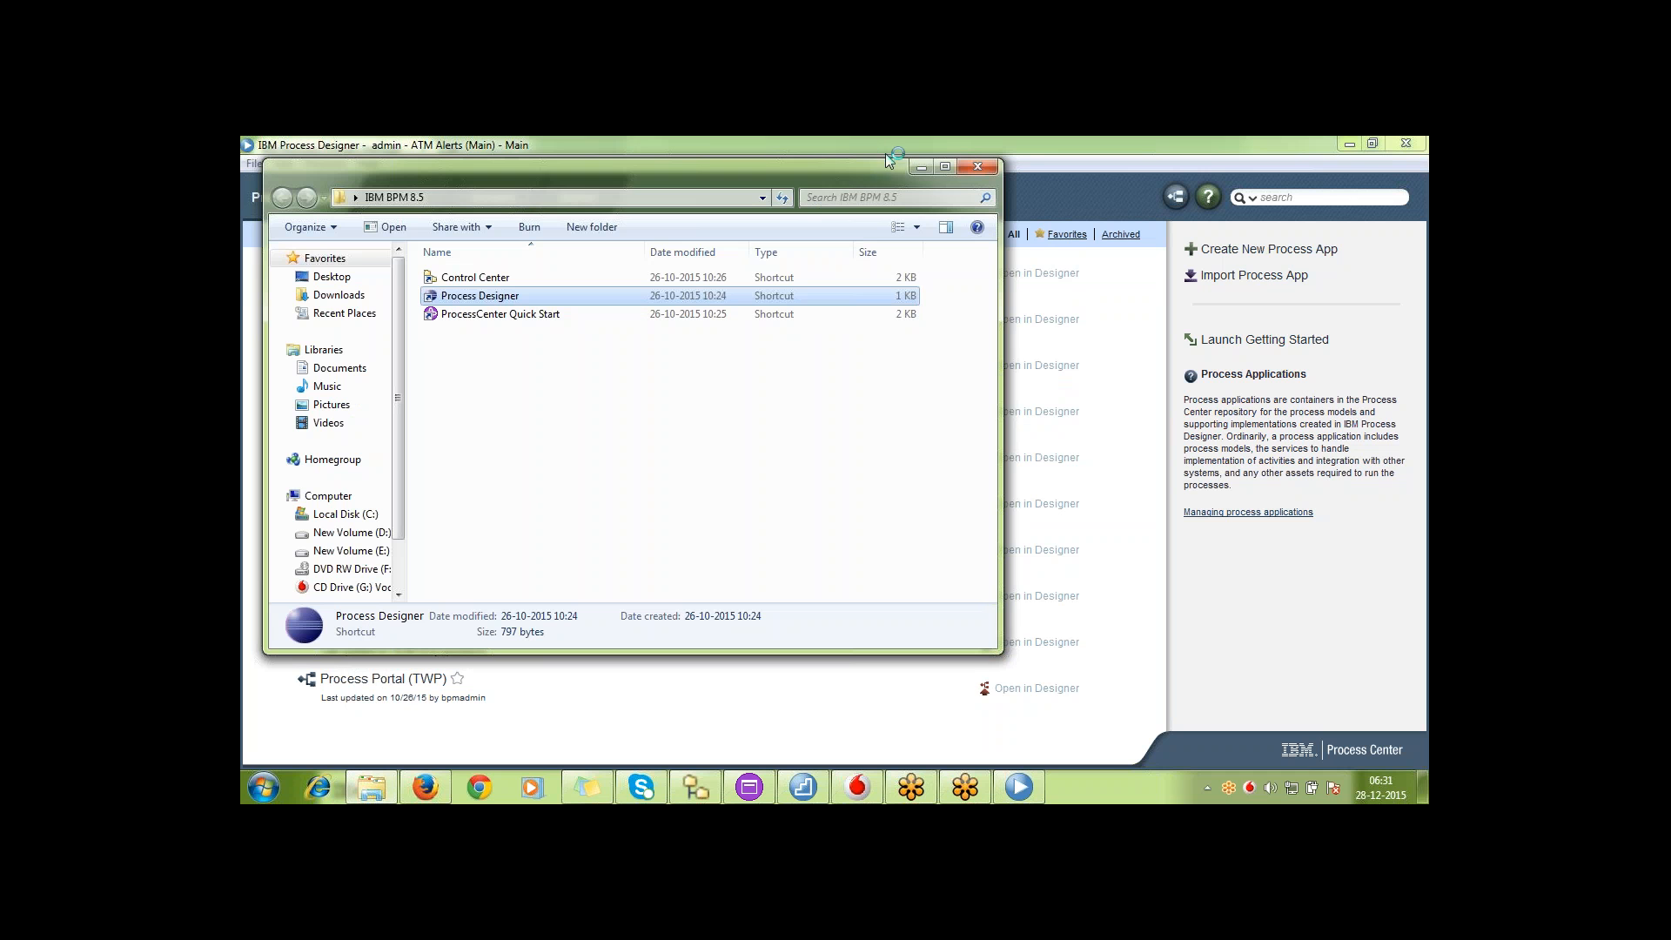
{"action": "left_click", "coordinate": [922, 166]}
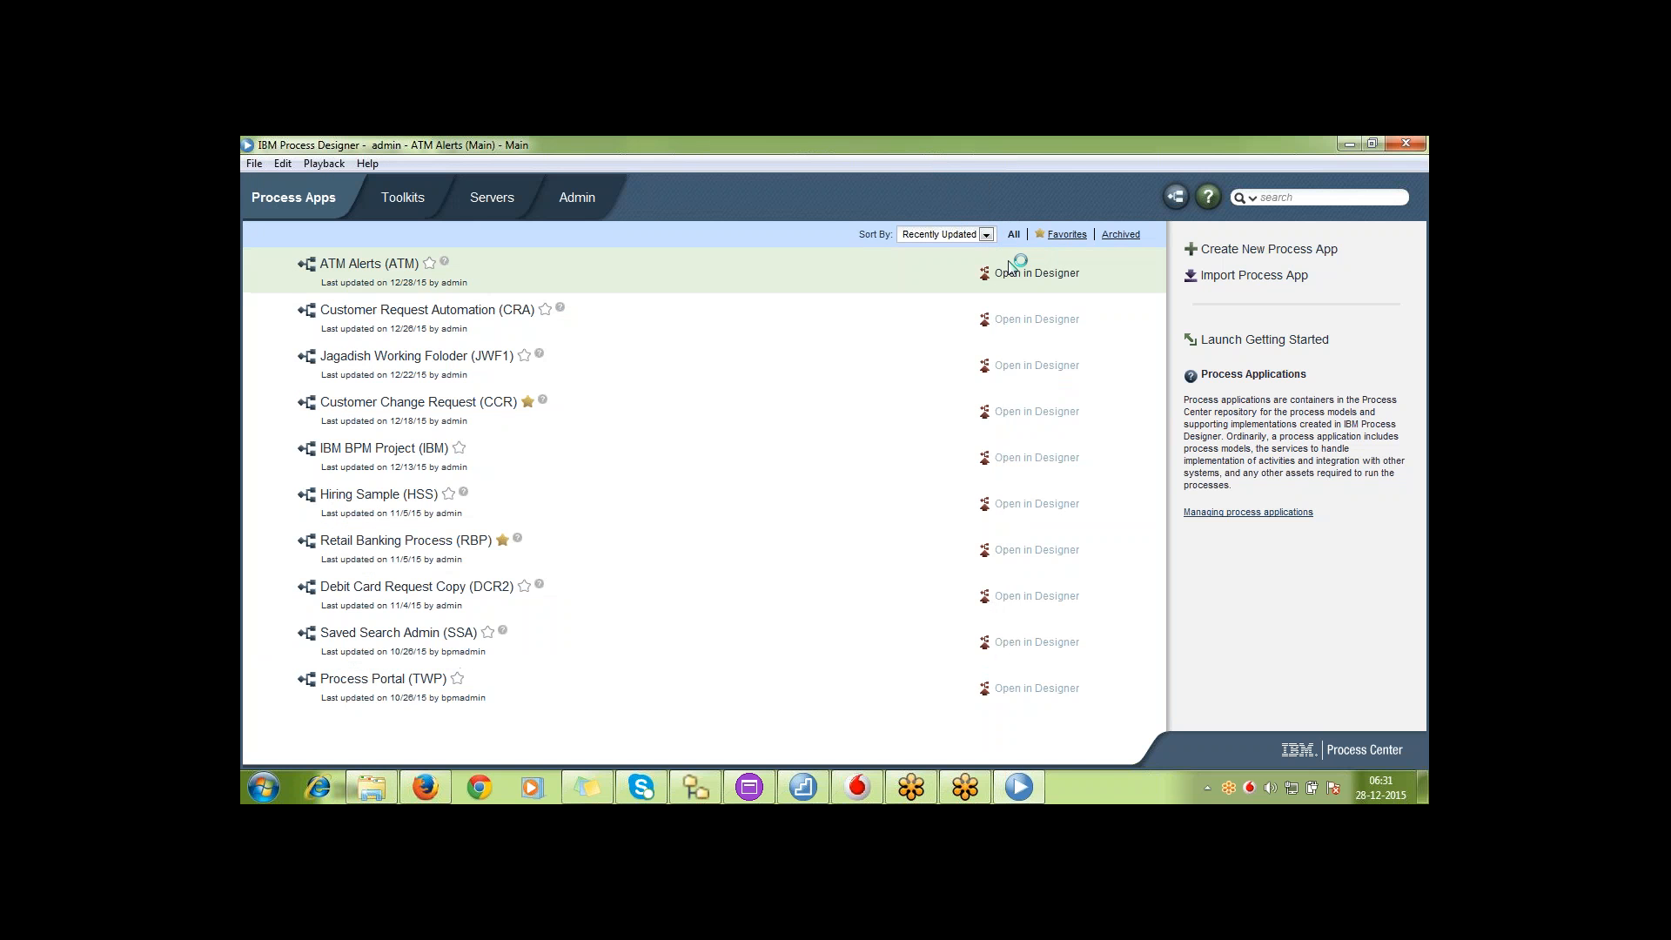
Open the Main track of ATM Alerts in the designer and look at activities 2 and 3 of Test BPD1
{"action": "left_click", "coordinate": [1030, 275]}
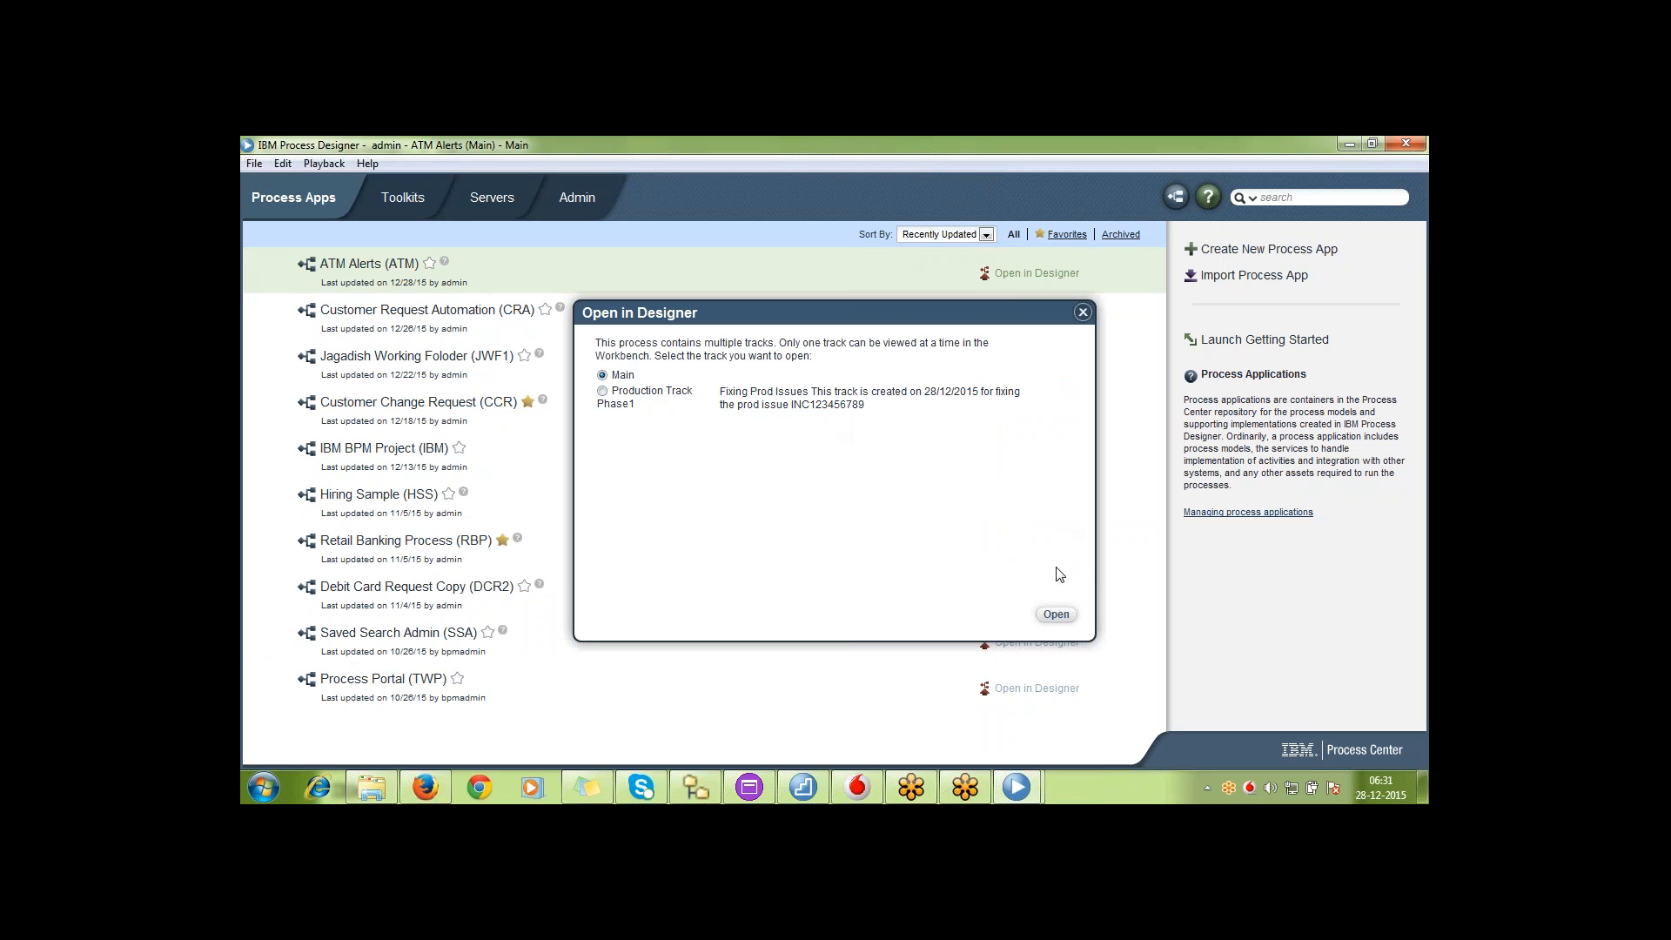
{"action": "left_click", "coordinate": [1056, 615]}
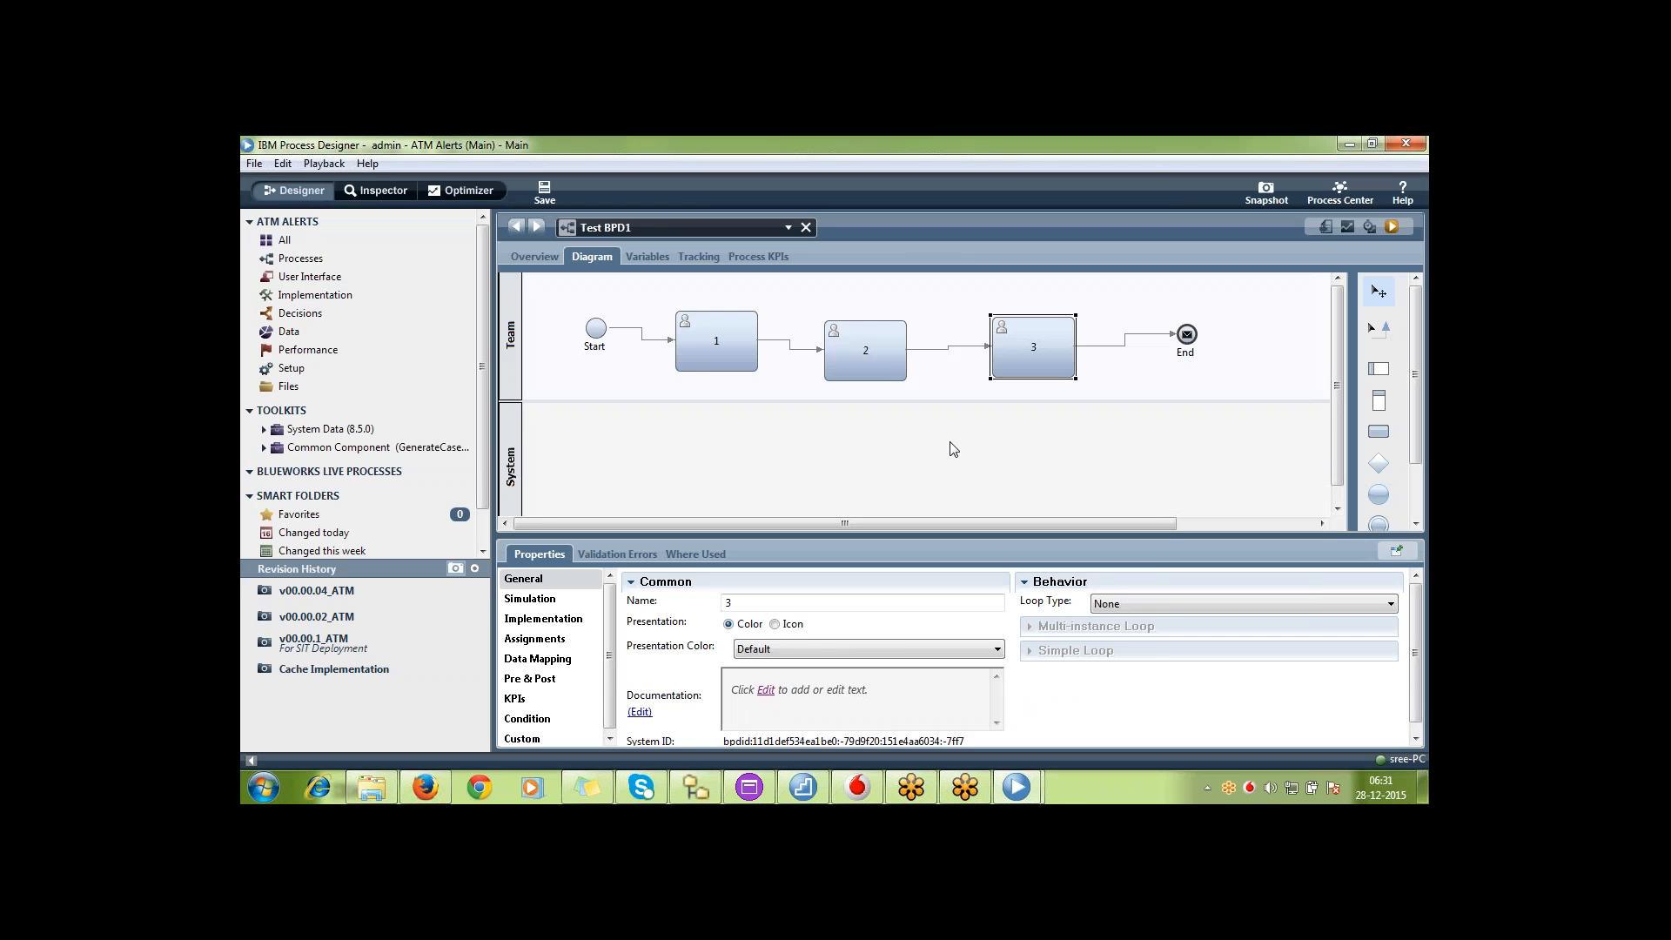
{"action": "left_click", "coordinate": [874, 348]}
{"action": "left_click", "coordinate": [1020, 347]}
Log in to the second Process Designer instance with the other developer's user name and account password
{"action": "mouse_move", "coordinate": [1020, 788]}
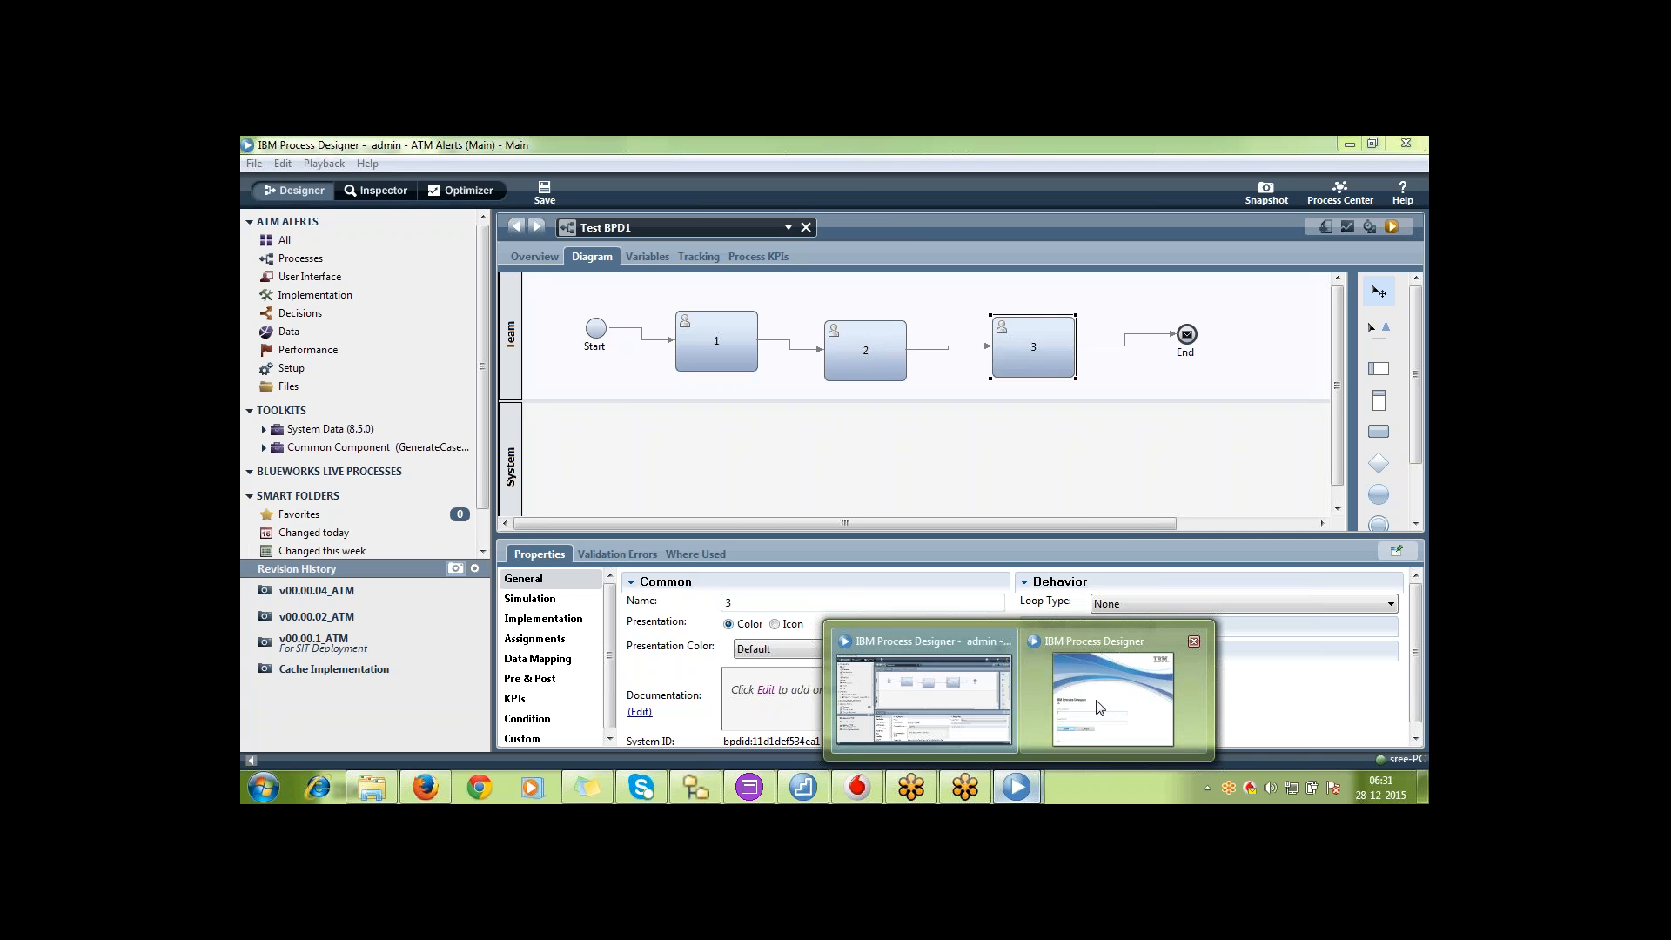
{"action": "left_click", "coordinate": [1069, 731]}
{"action": "left_click", "coordinate": [770, 532]}
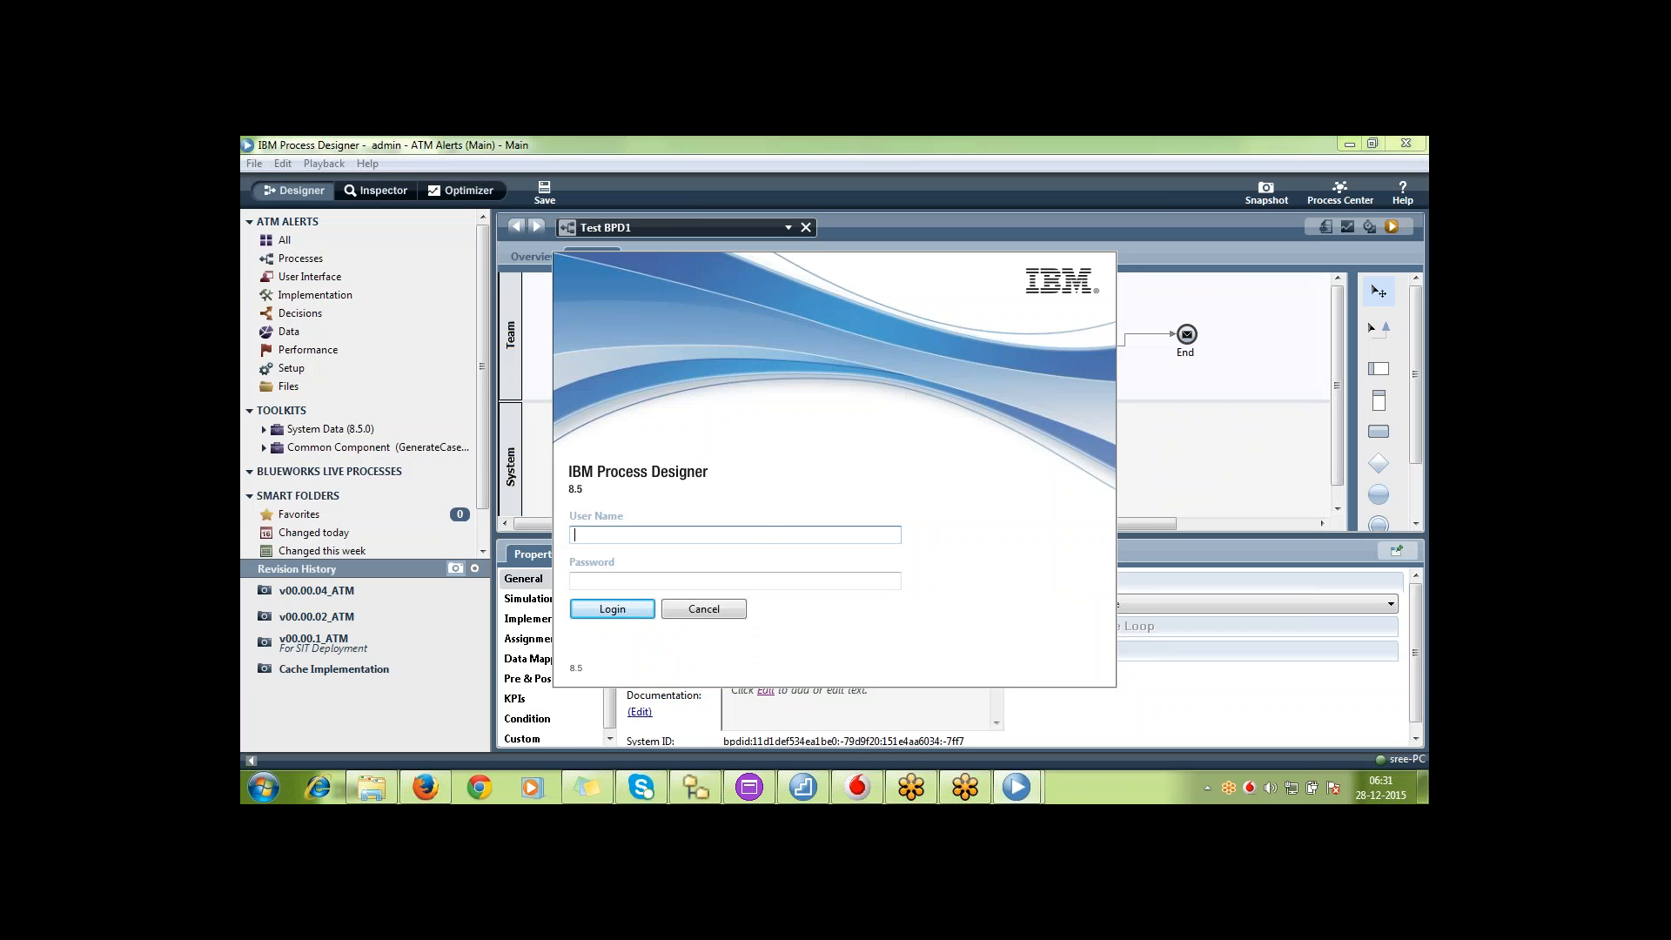
{"action": "type", "text": "vivek"}
{"action": "left_click", "coordinate": [793, 582]}
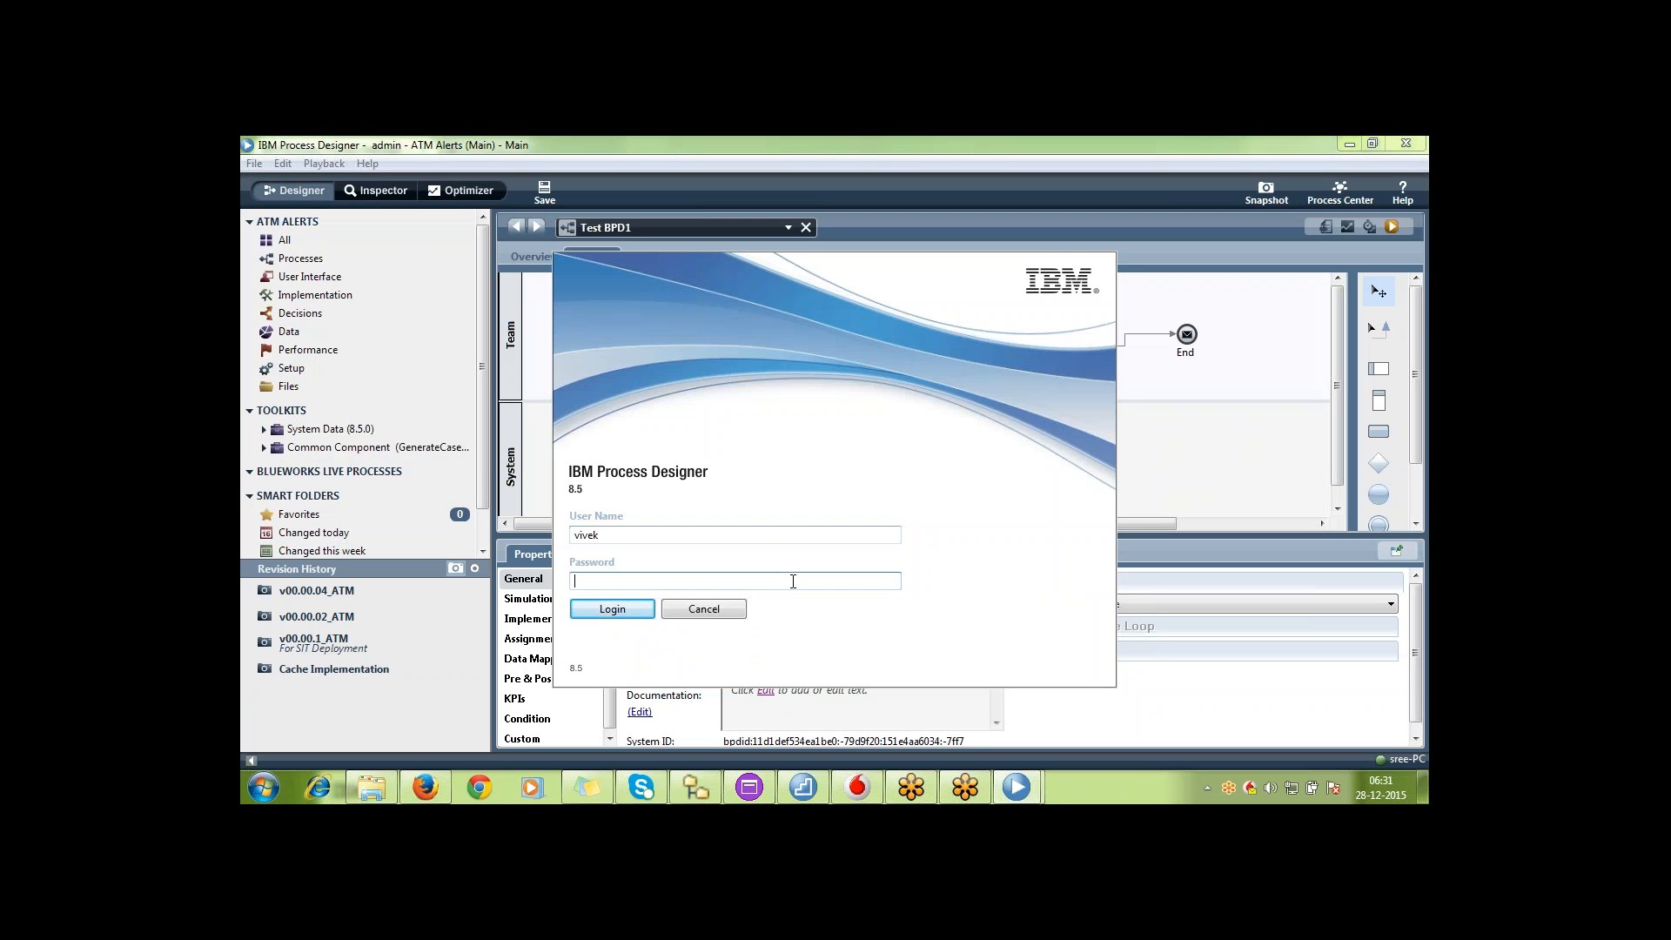
{"action": "type", "text": "•••••••••"}
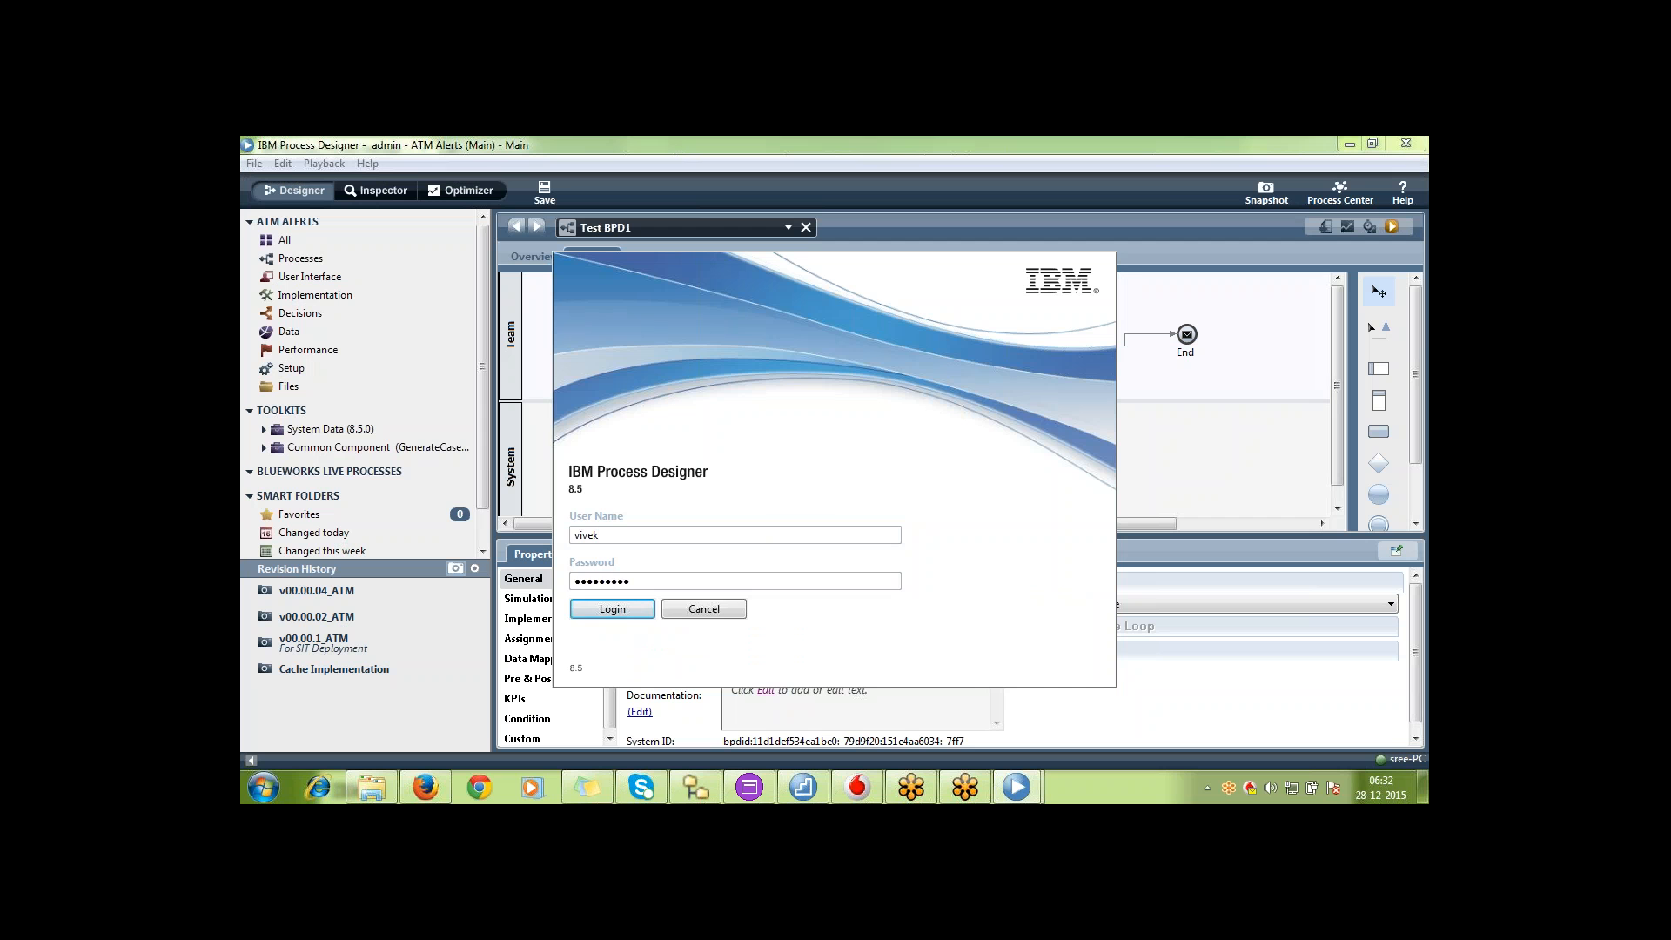
{"action": "key", "text": "Return"}
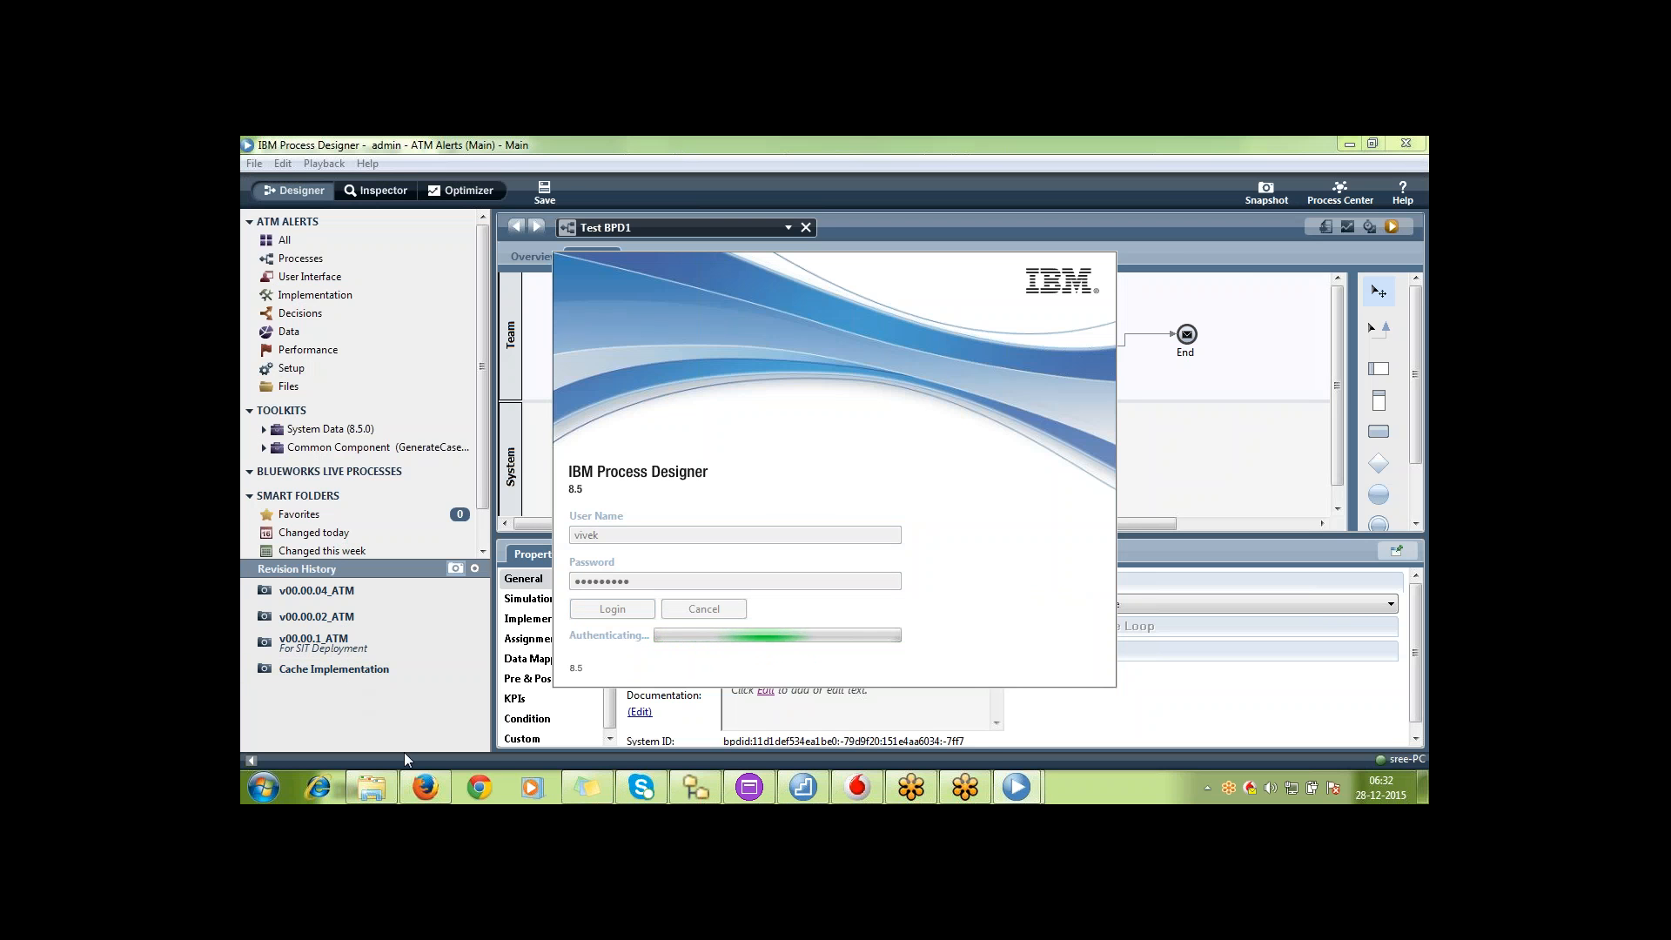
In the Firefox Process Center, give the tw_authors group access to the ATM Alerts process library and reopen the app's snapshots
{"action": "left_click", "coordinate": [439, 789]}
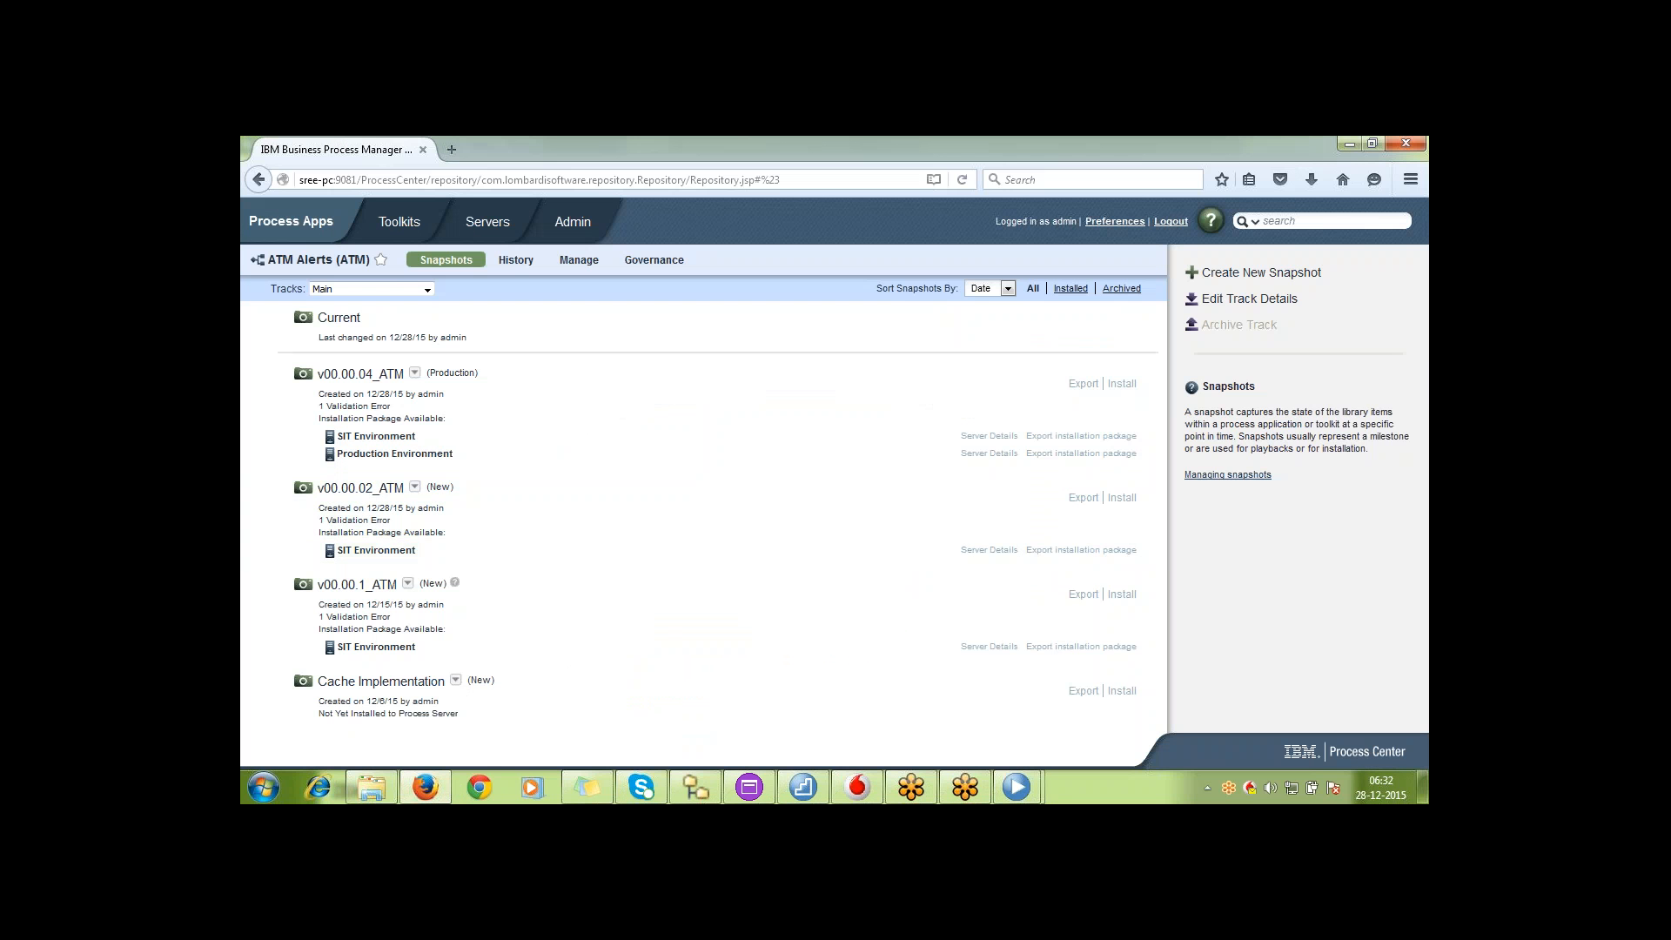
{"action": "left_click", "coordinate": [312, 224]}
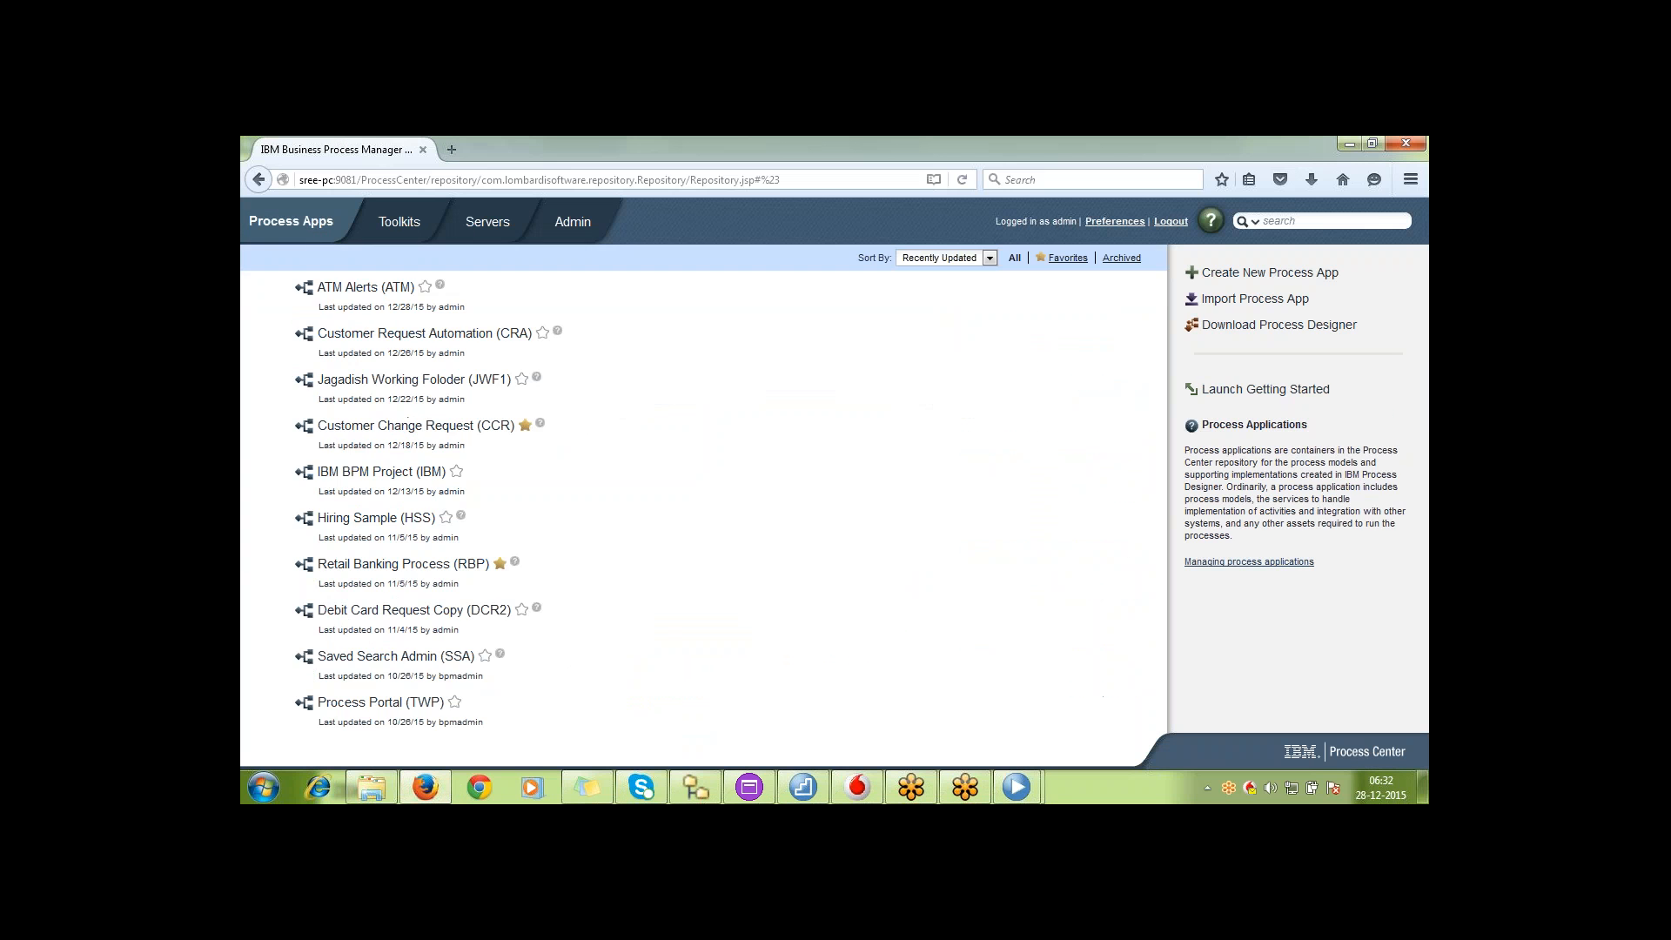
{"action": "left_click", "coordinate": [379, 292]}
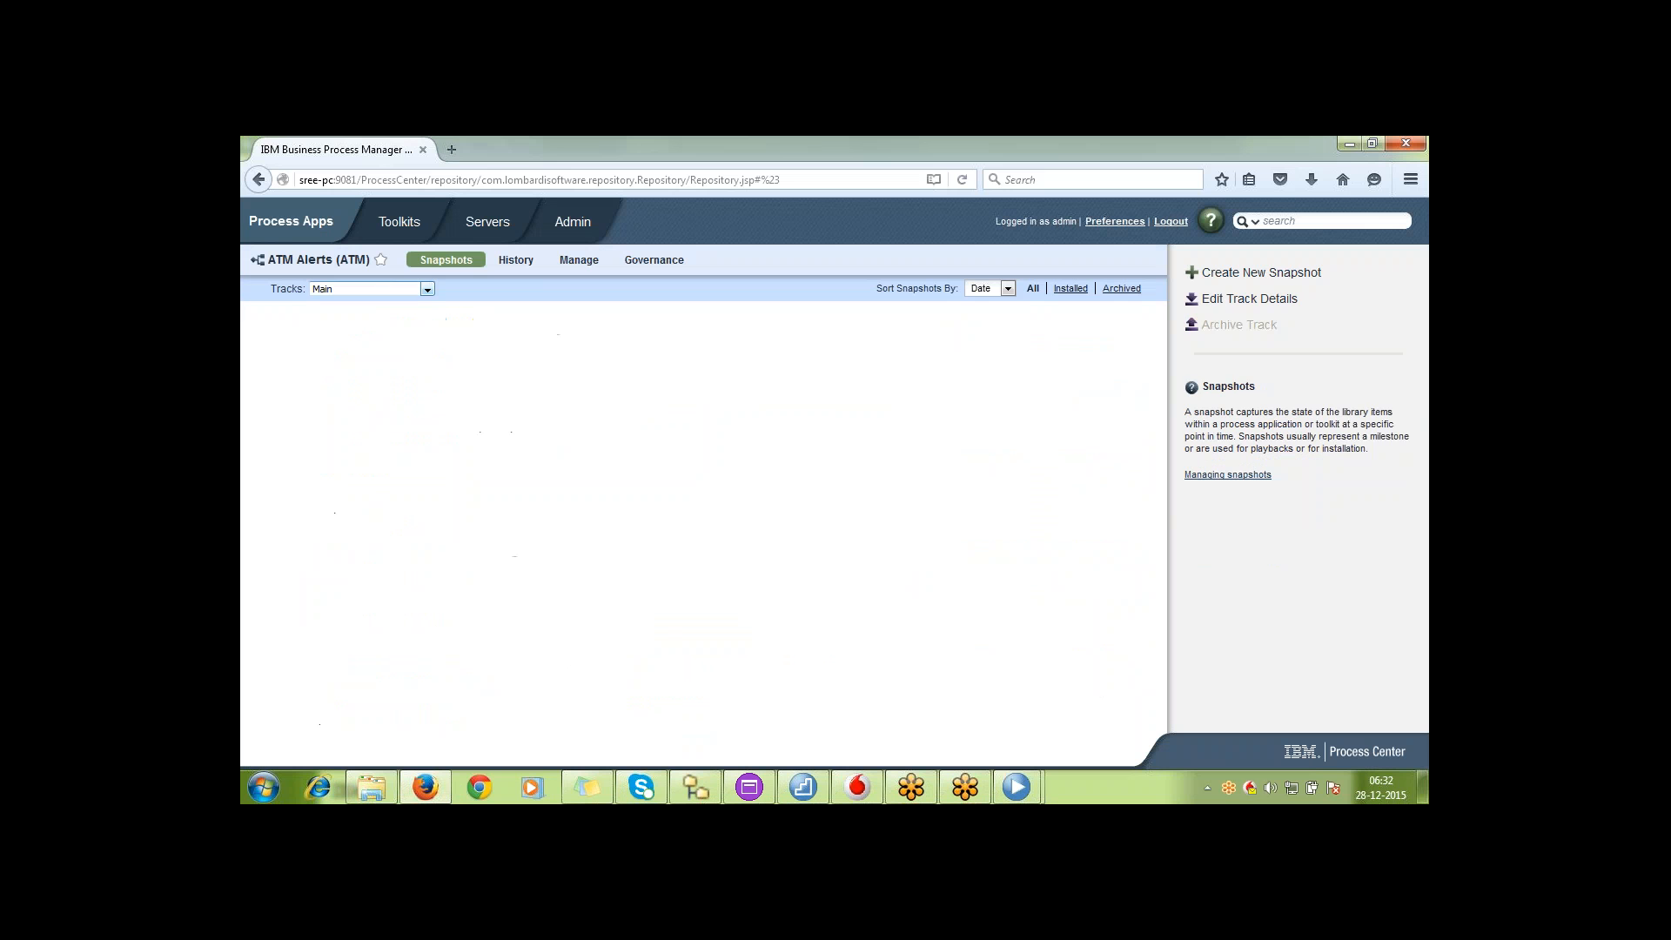
{"action": "left_click", "coordinate": [579, 260]}
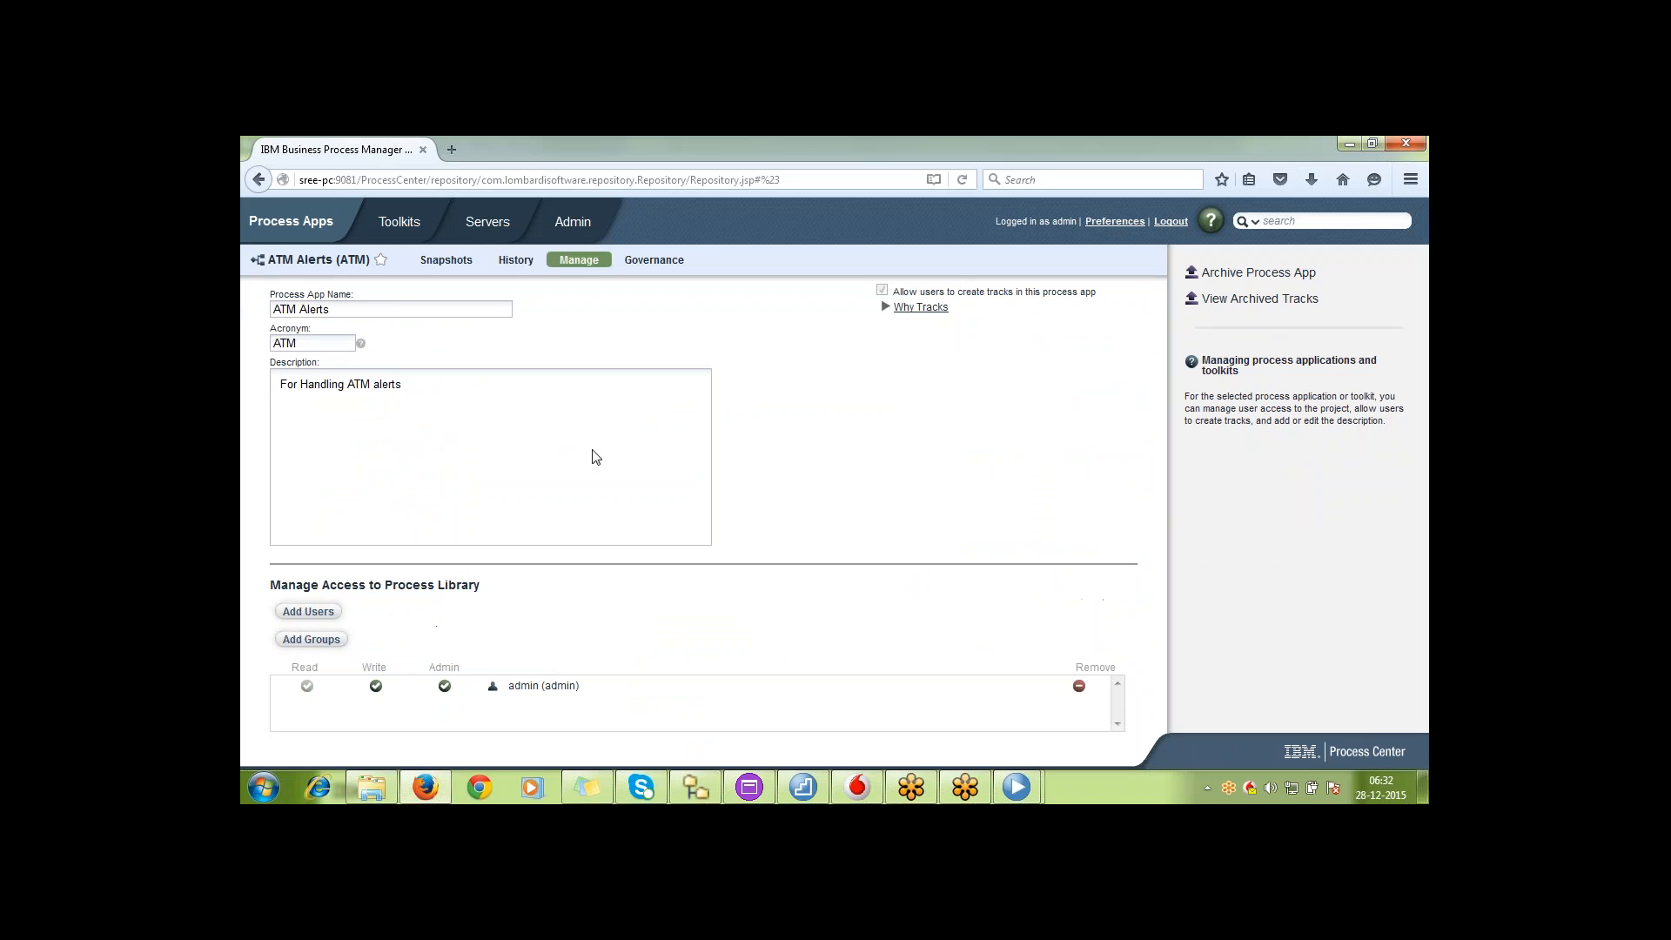
{"action": "left_click", "coordinate": [327, 641]}
{"action": "type", "text": "tw_"}
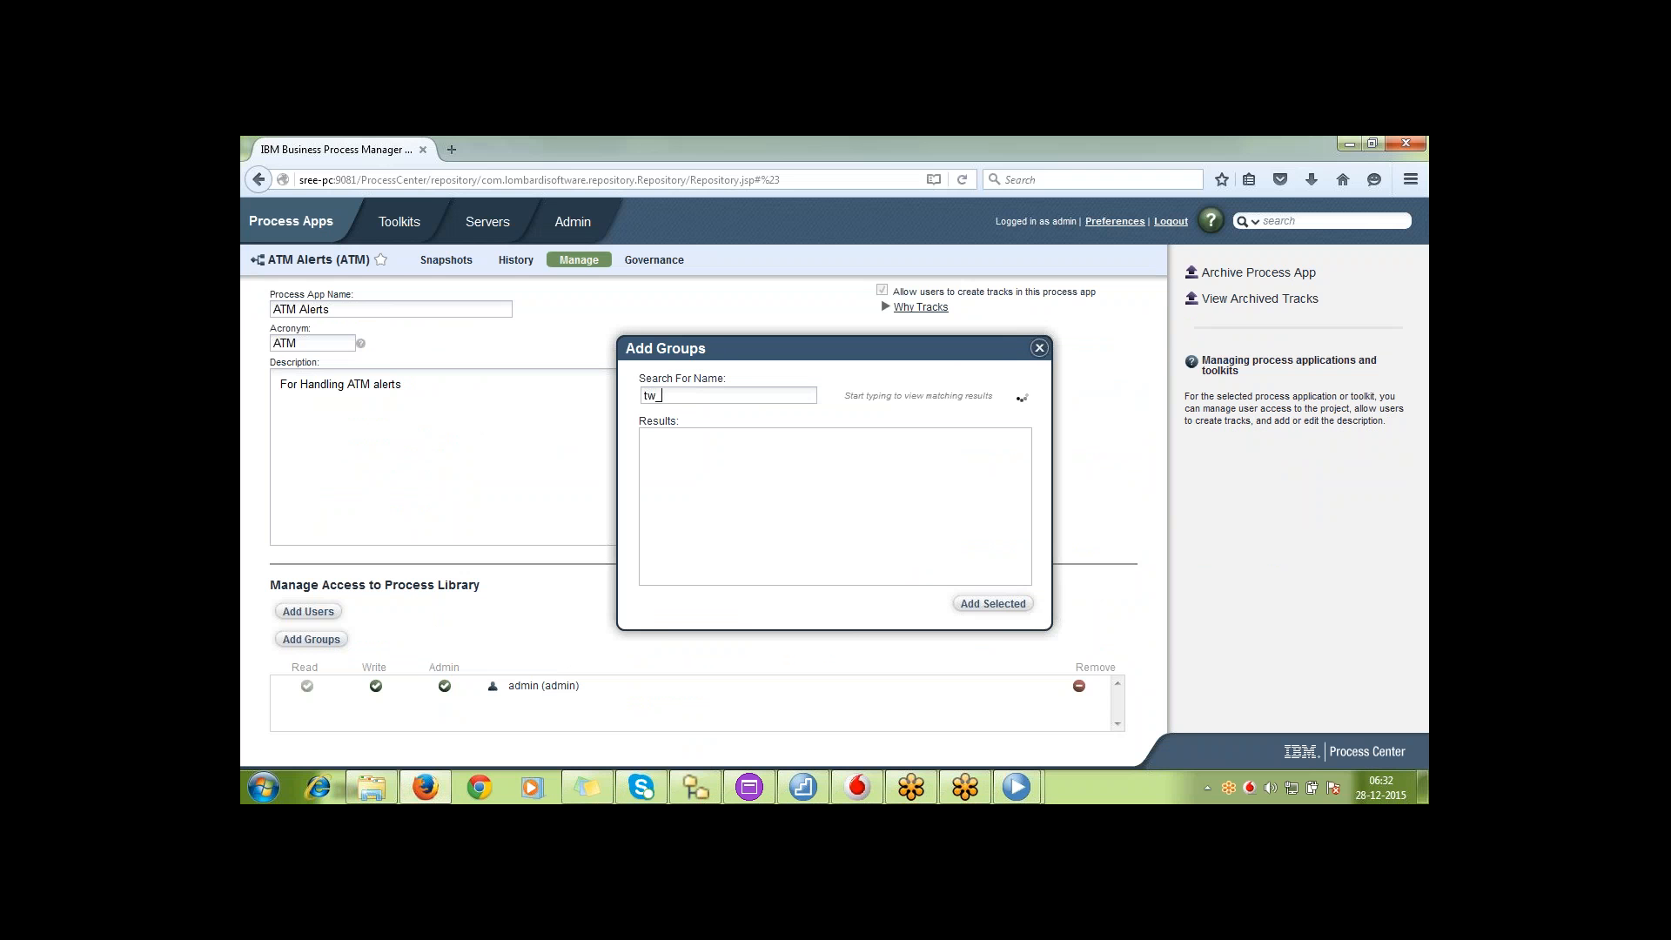
{"action": "type", "text": "au"}
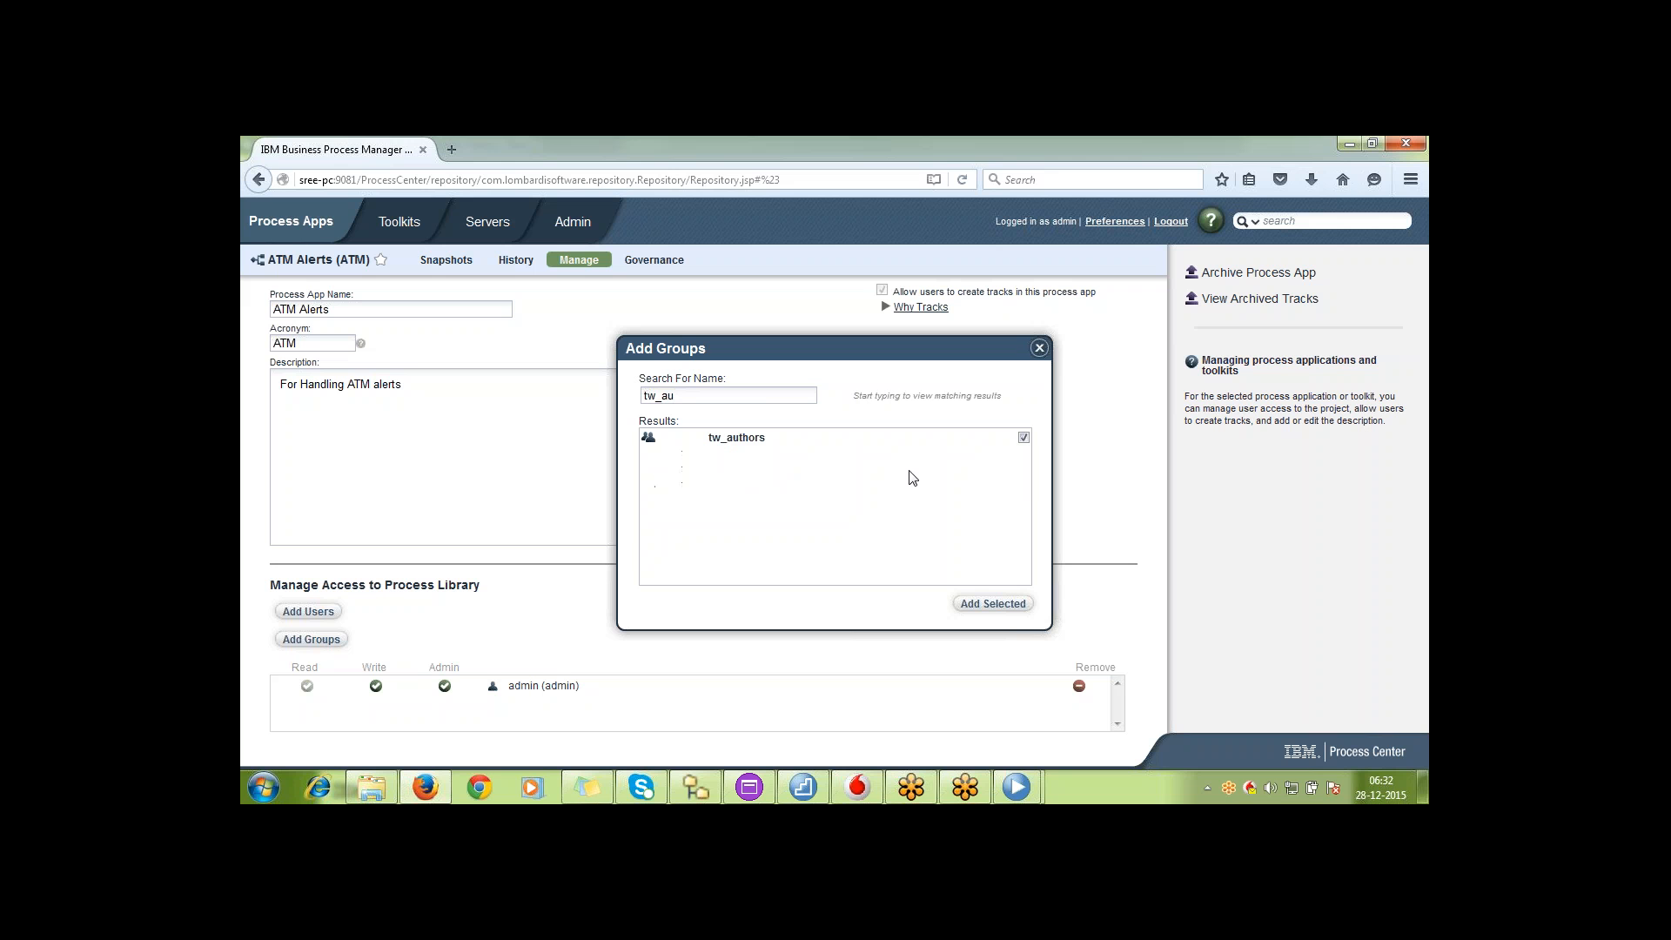
{"action": "left_click", "coordinate": [993, 604]}
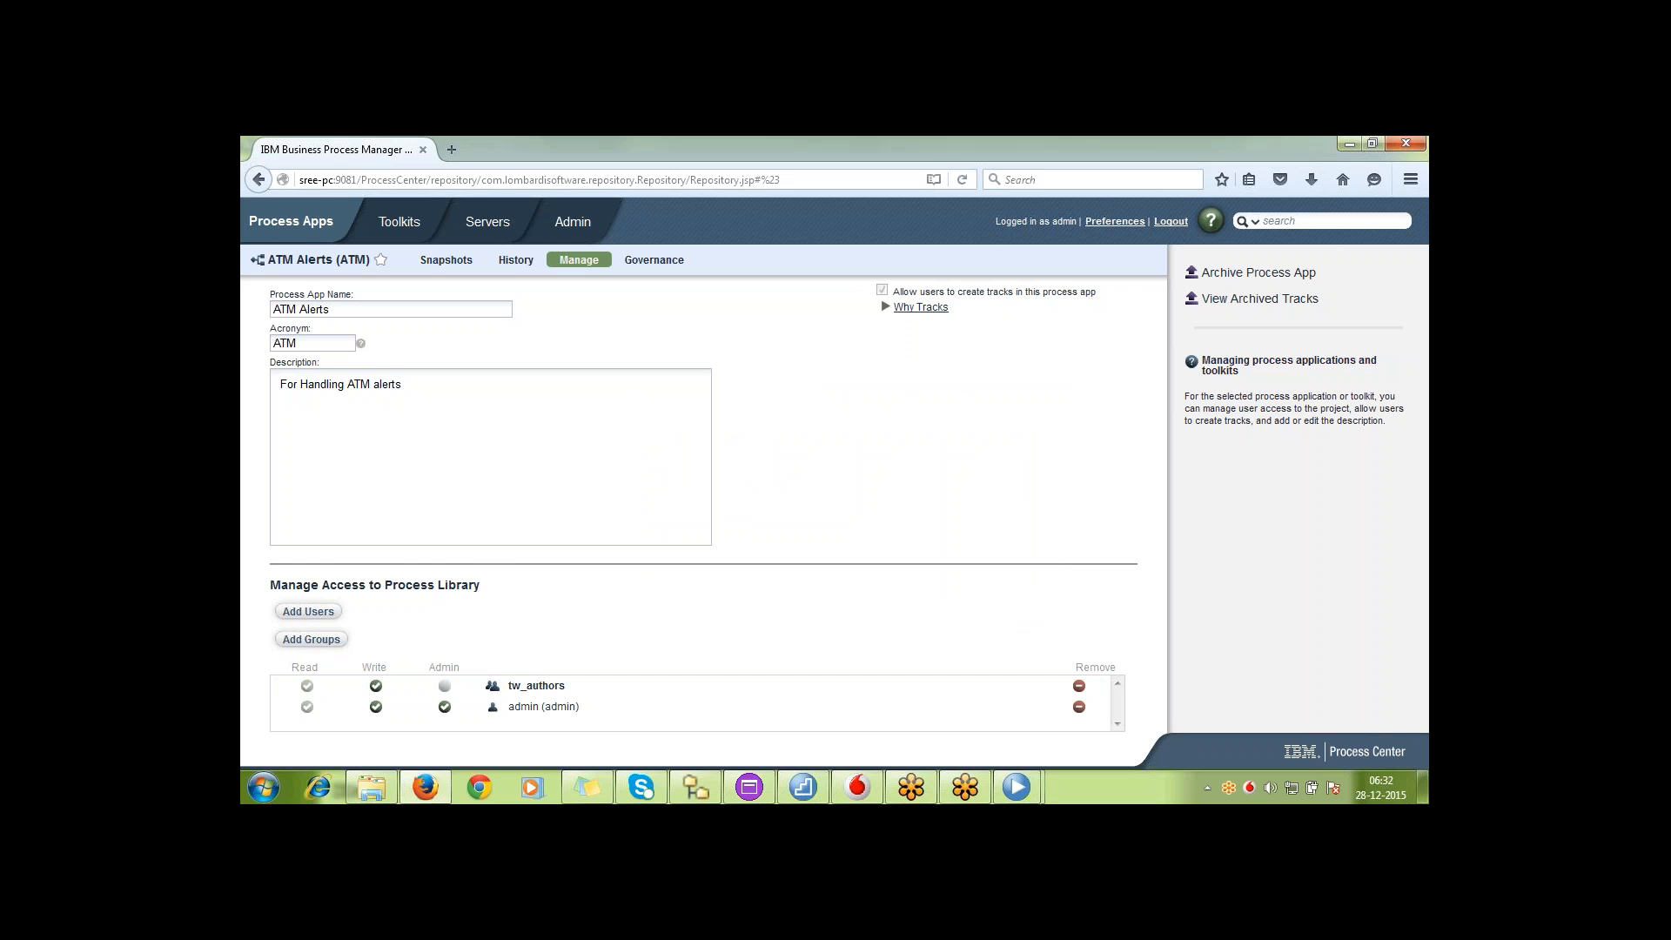
{"action": "left_click", "coordinate": [306, 224]}
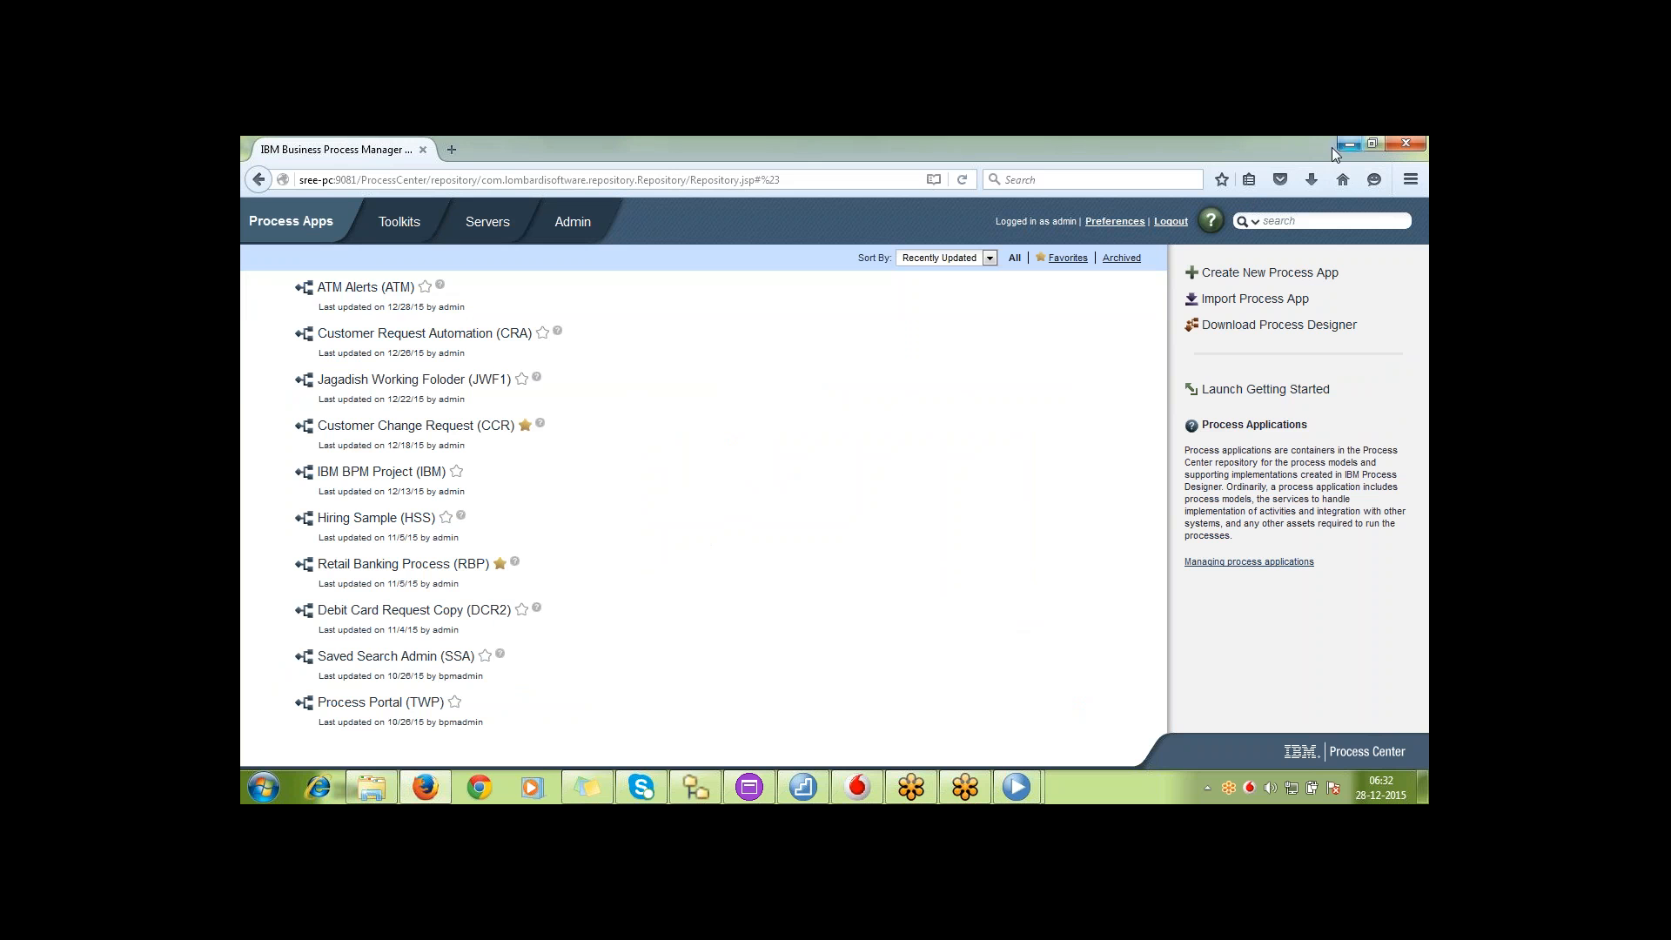
{"action": "left_click", "coordinate": [366, 287]}
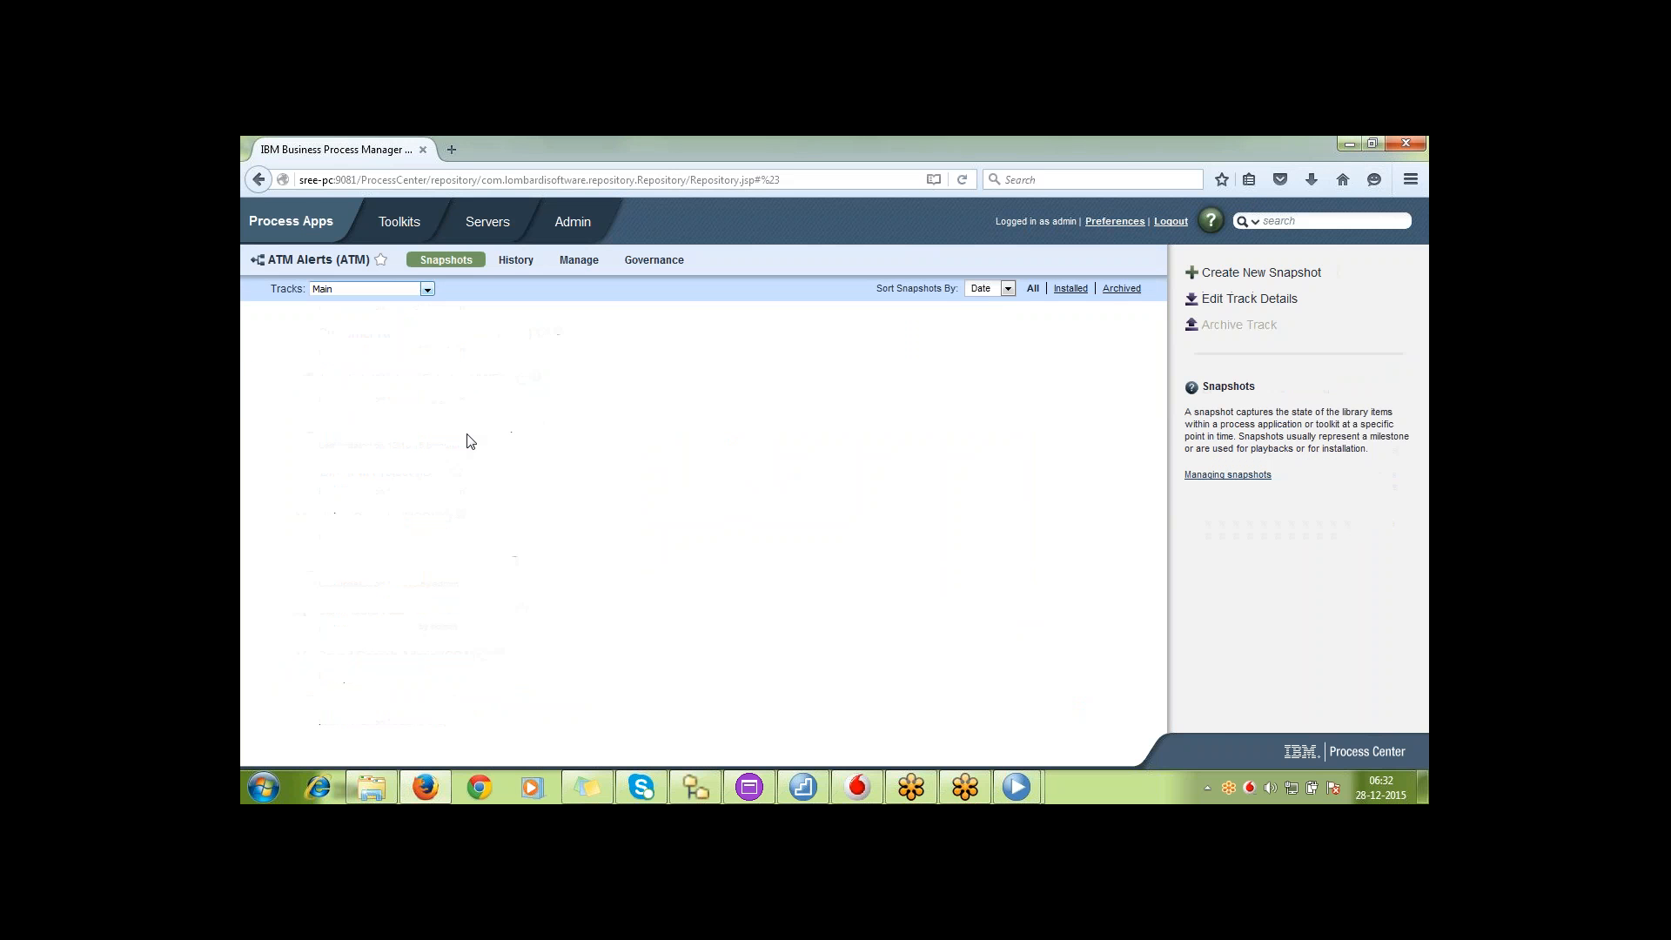
Check the second developer's process app list against the admin's Main track window, and return to the second Process Designer
{"action": "mouse_move", "coordinate": [1015, 787]}
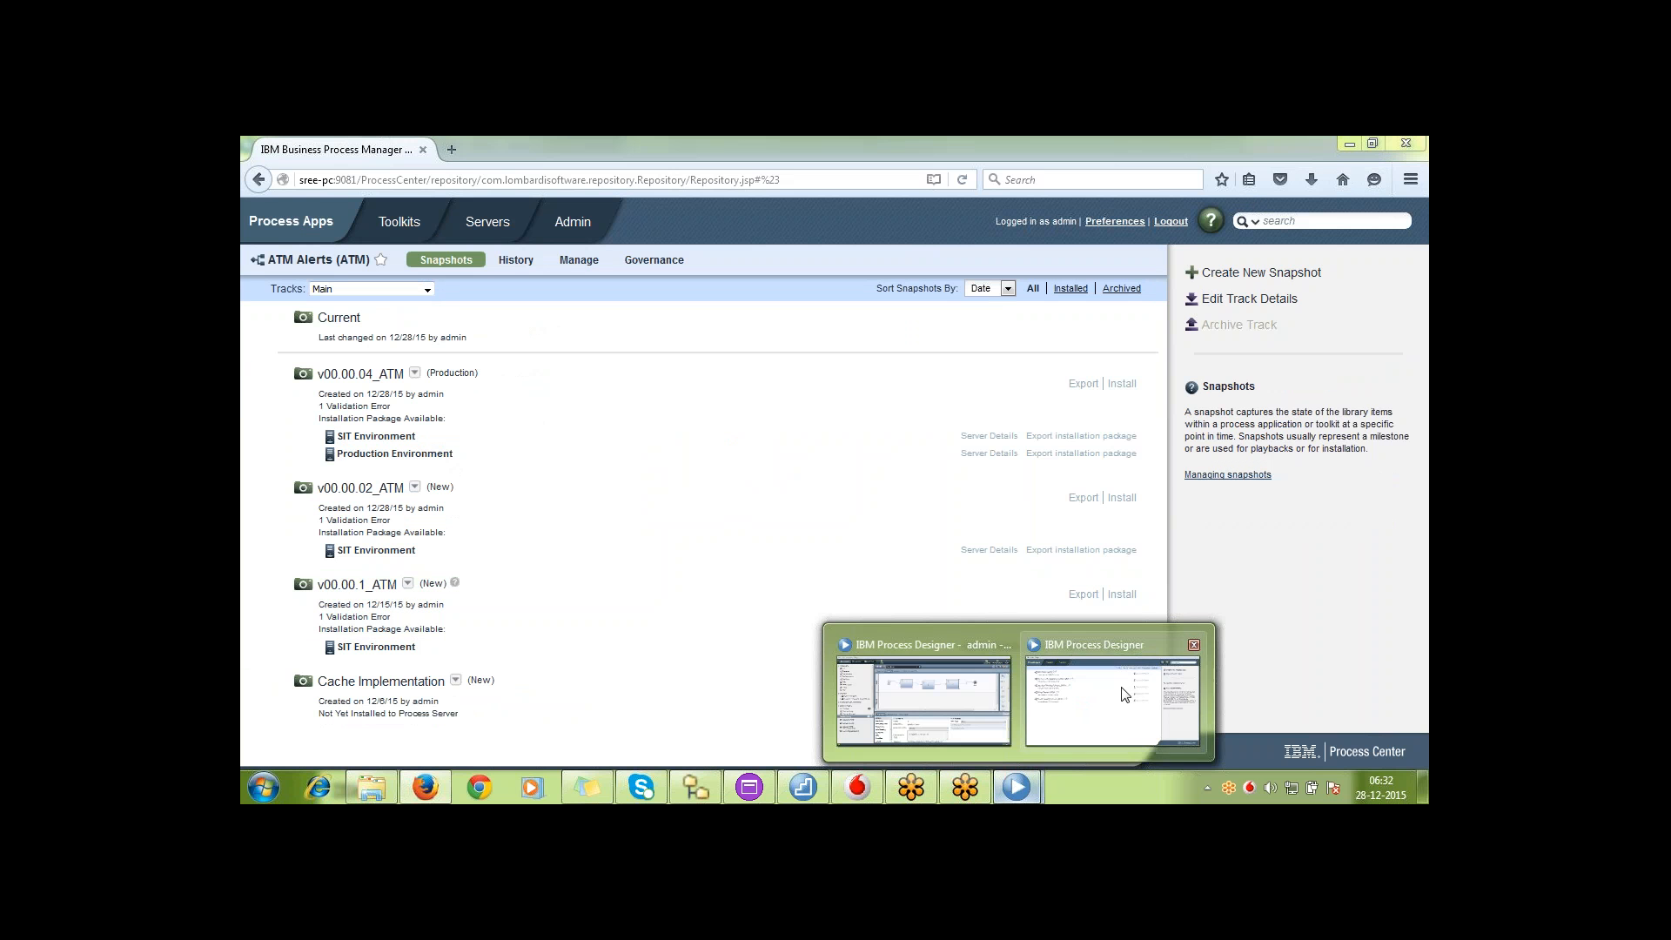
{"action": "left_click", "coordinate": [1122, 693]}
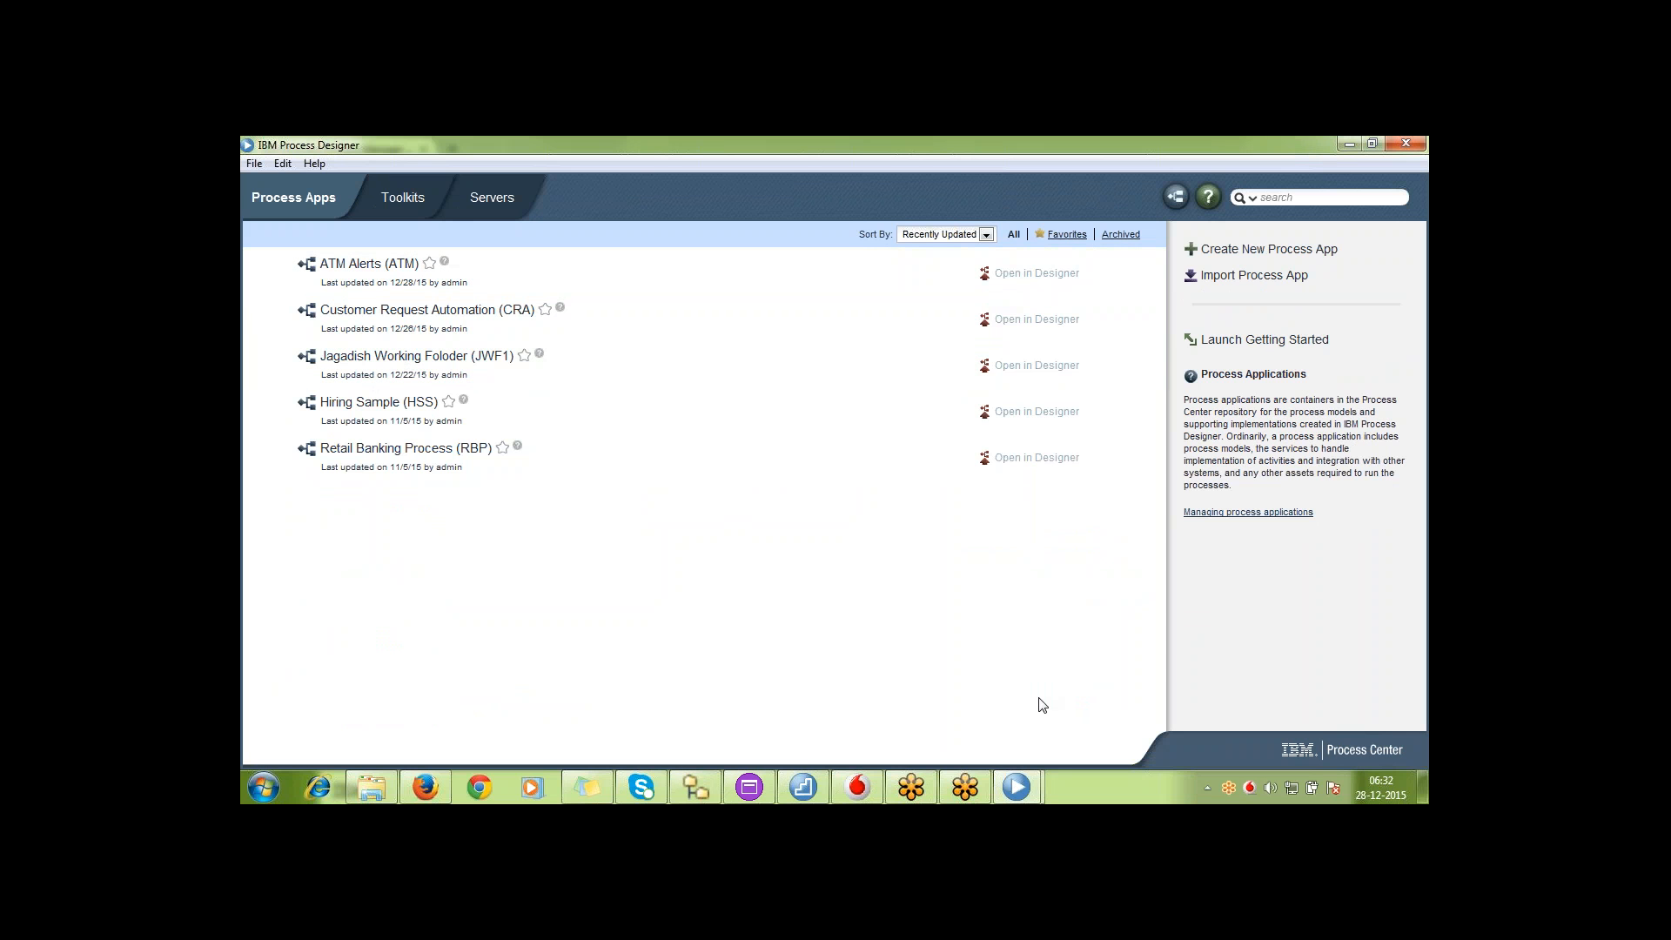
{"action": "left_click", "coordinate": [1034, 786]}
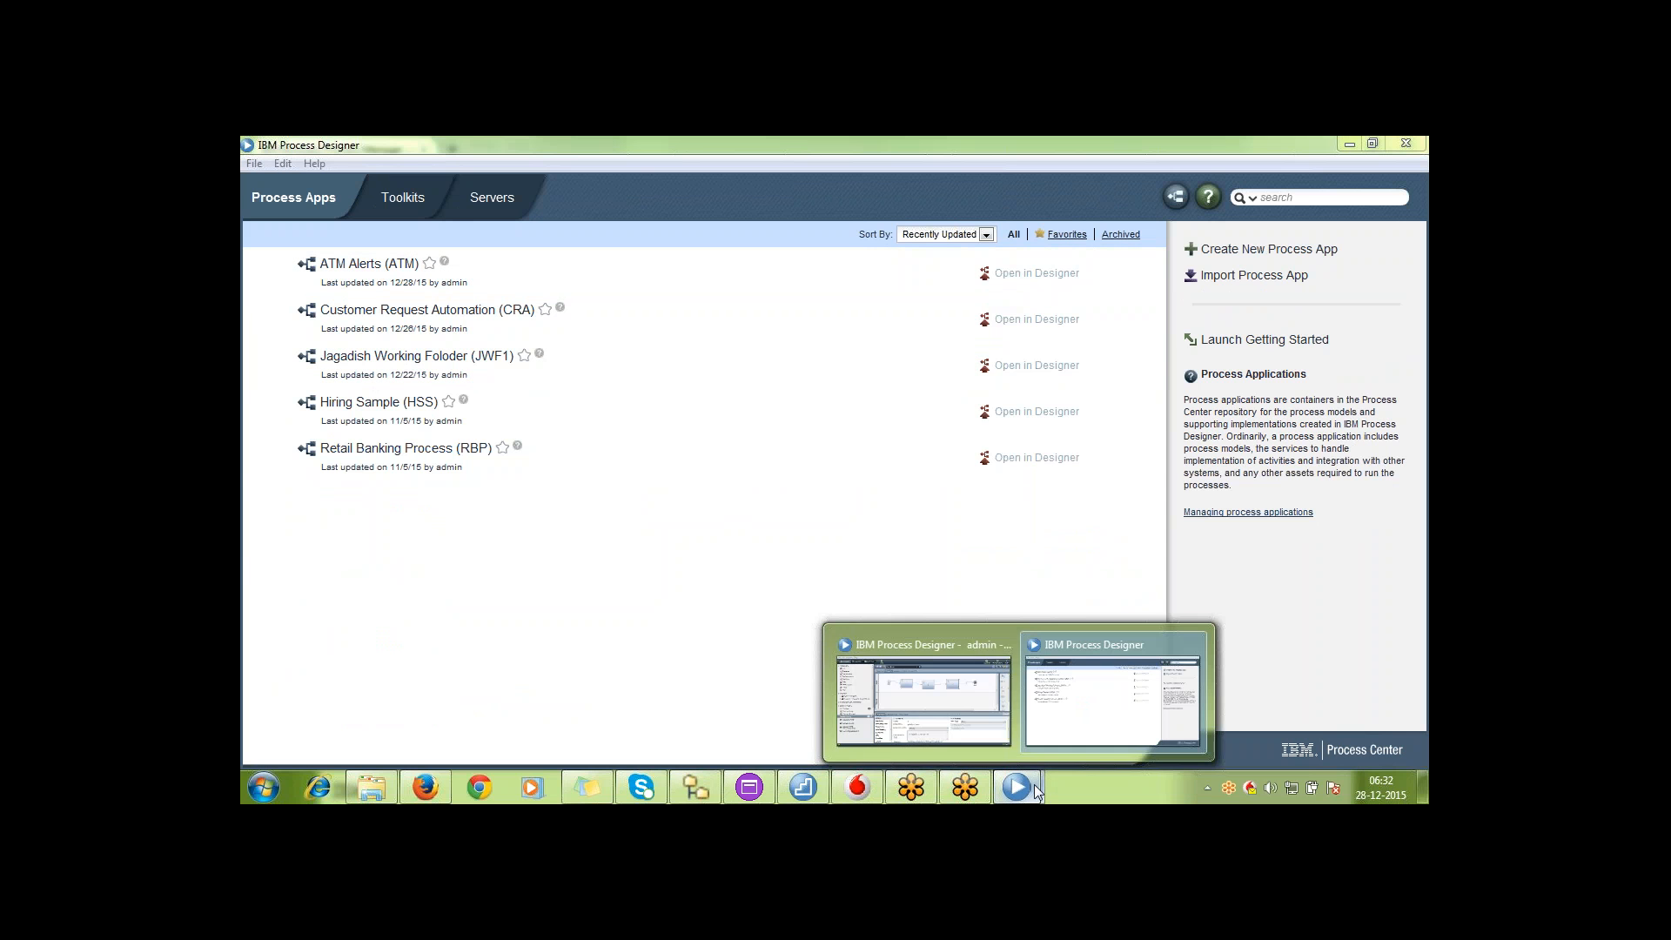
{"action": "left_click", "coordinate": [923, 697]}
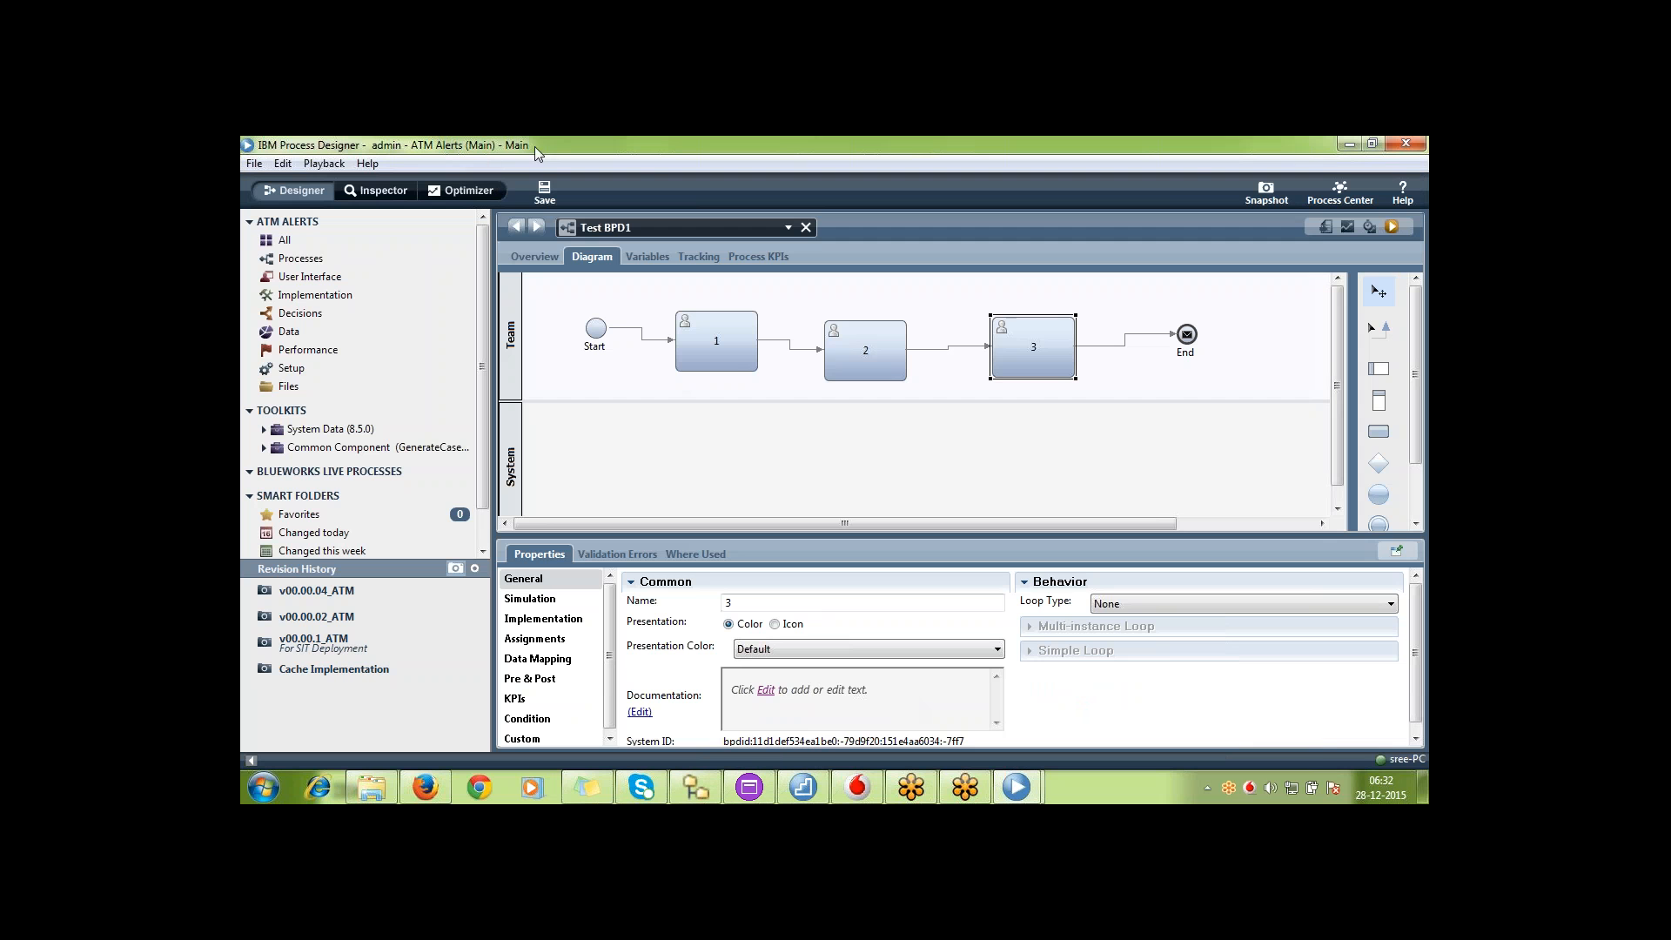
{"action": "left_click", "coordinate": [1346, 144]}
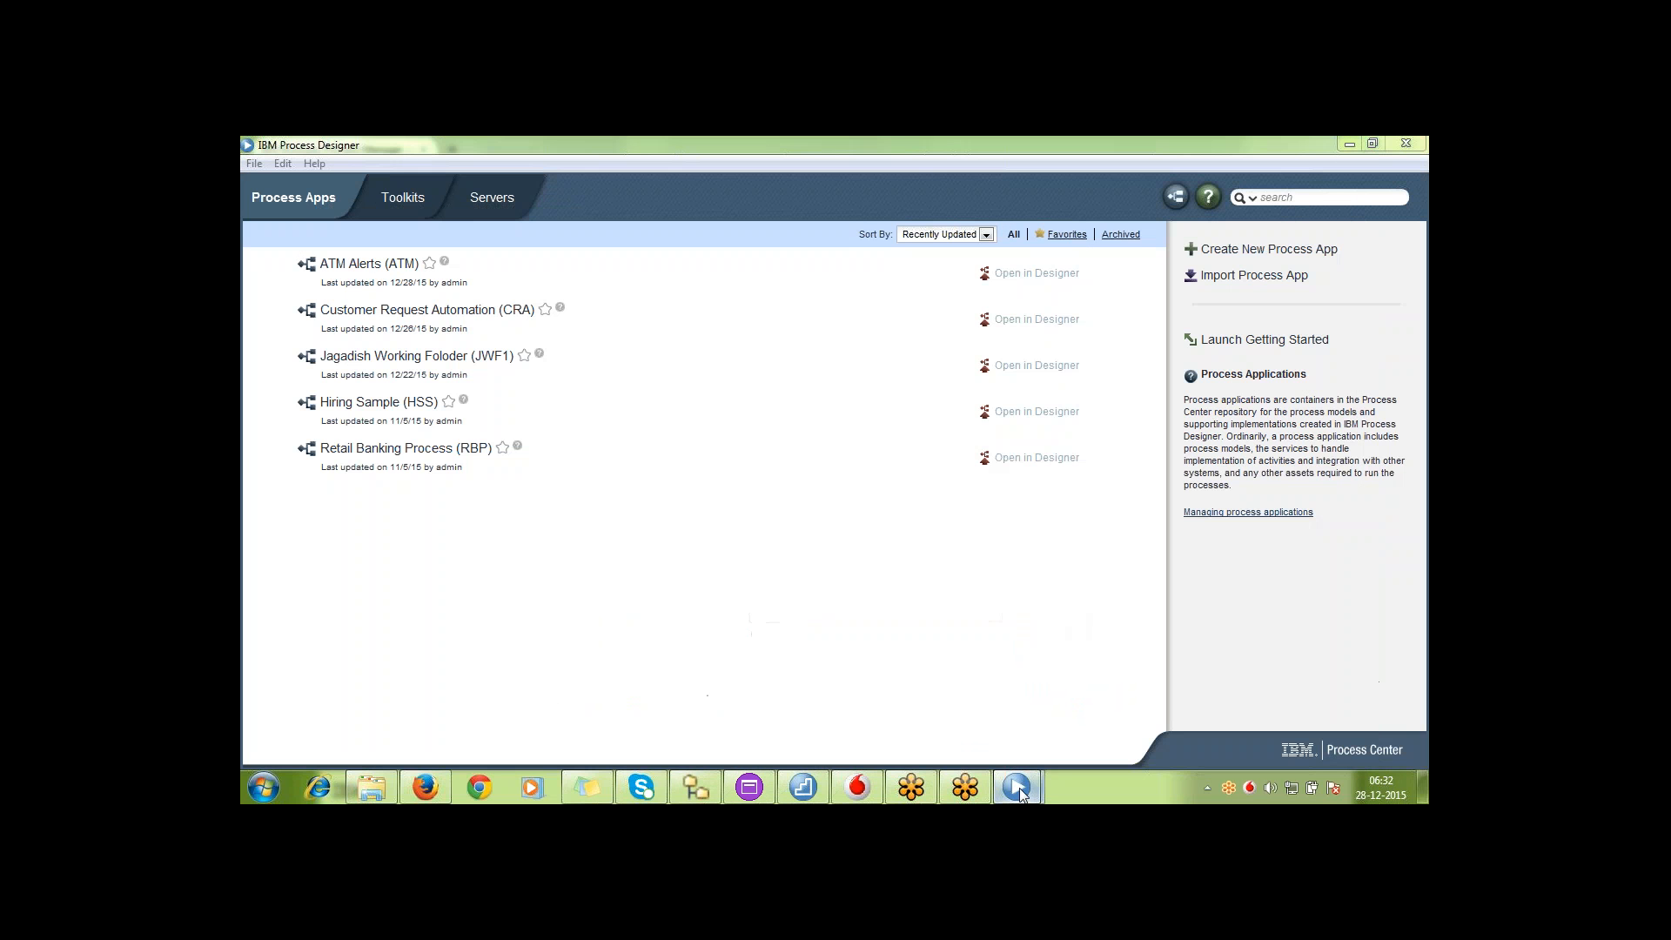
{"action": "mouse_move", "coordinate": [1018, 790]}
{"action": "left_click", "coordinate": [1112, 701]}
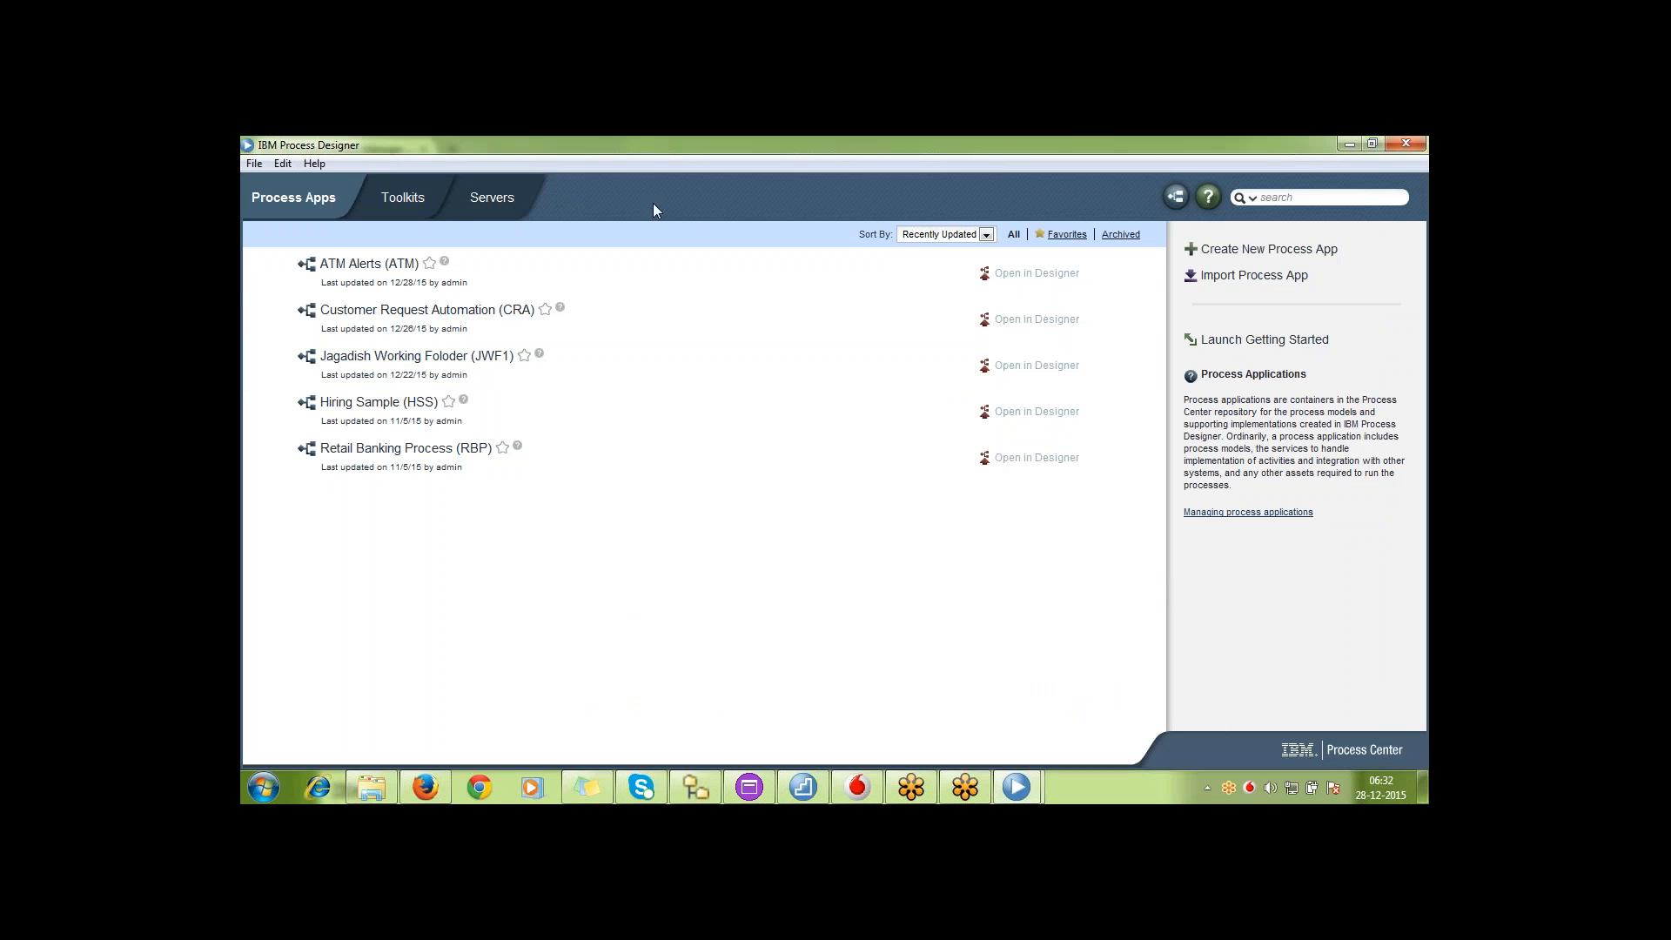
Open ATM Alerts in the second developer's designer using the track Production Track Phase1
{"action": "left_click", "coordinate": [1055, 275]}
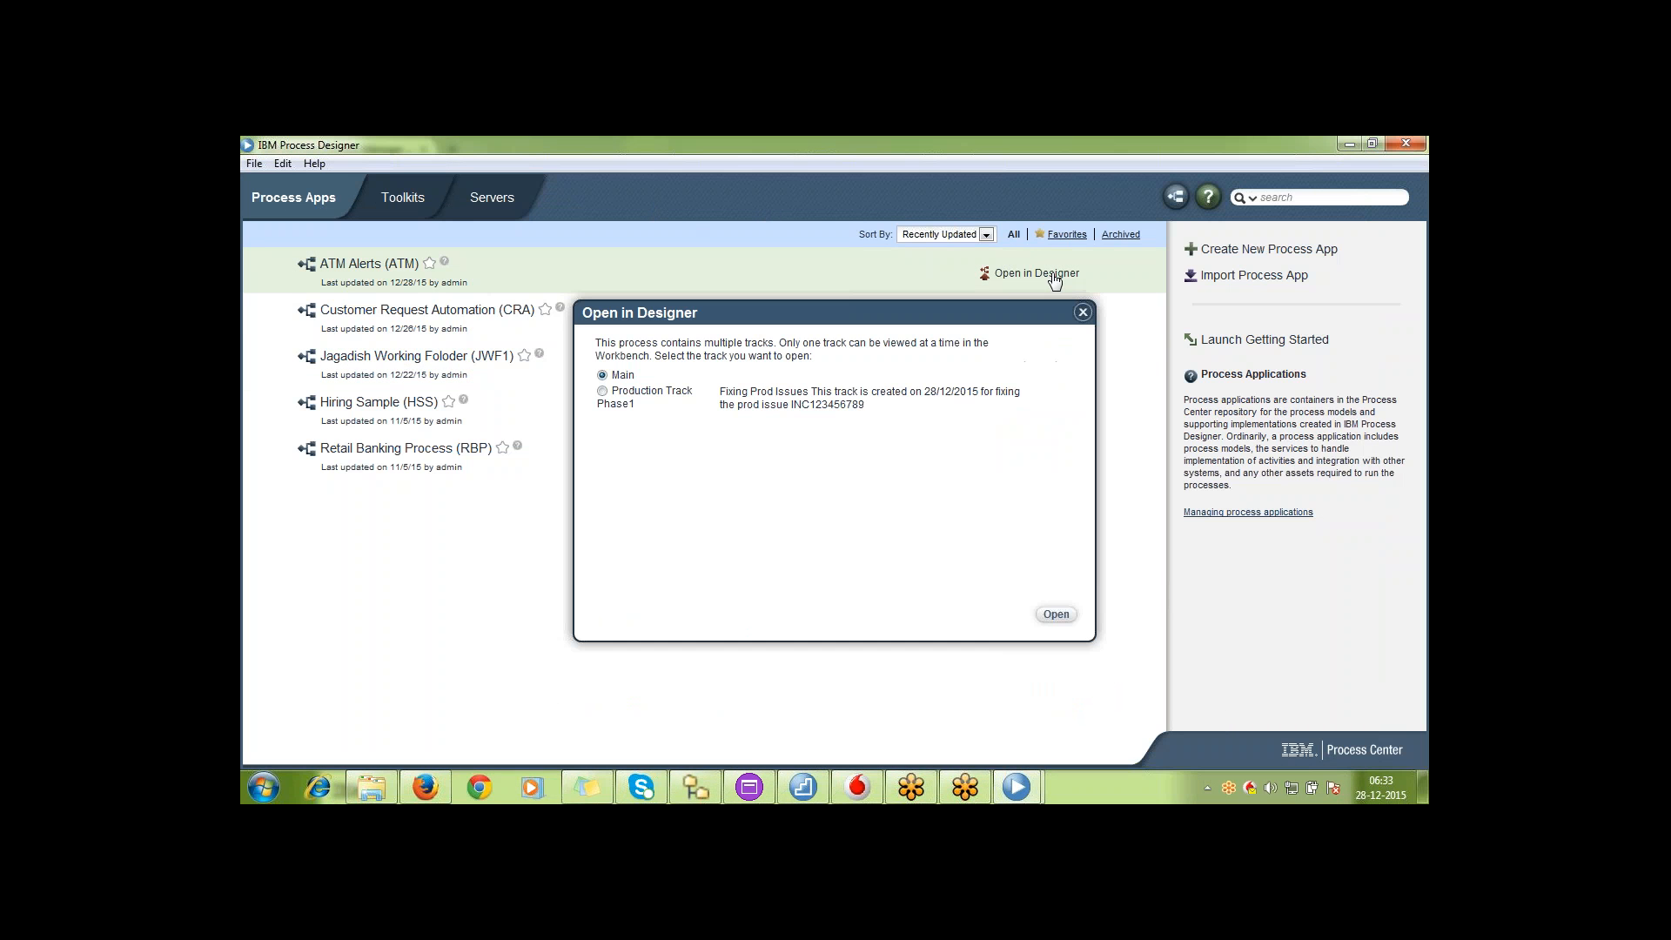
{"action": "left_click", "coordinate": [602, 391]}
{"action": "left_click", "coordinate": [1057, 615]}
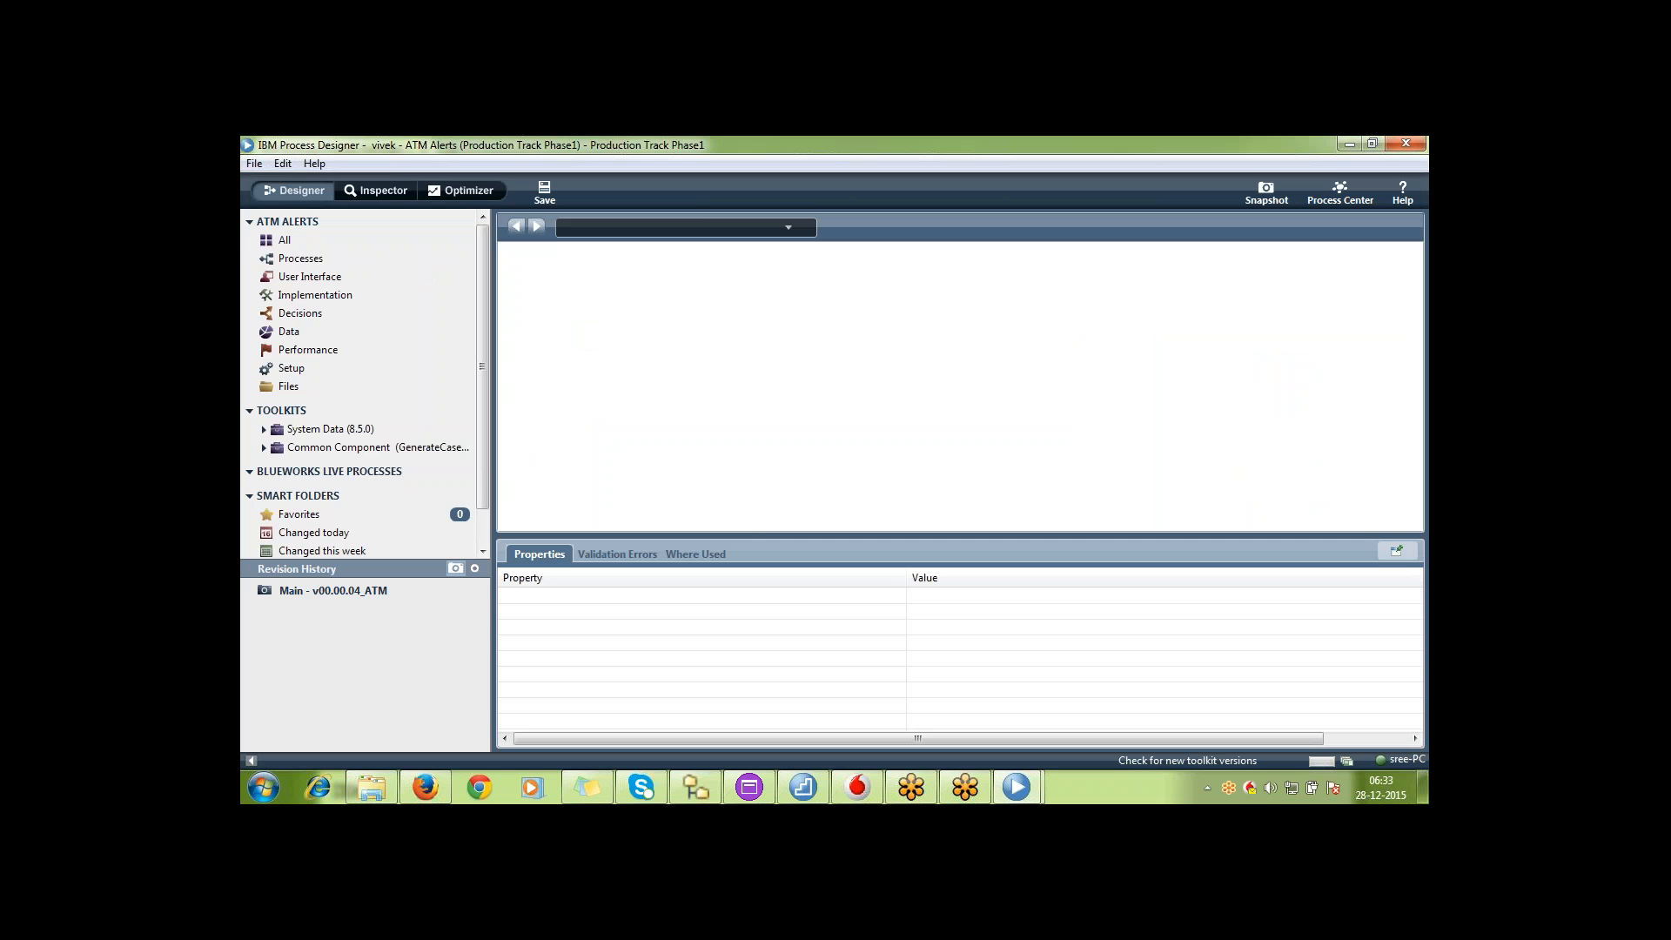
Open the Test BPD1 process in the production track and select activity 1 in its diagram
{"action": "left_click", "coordinate": [410, 258]}
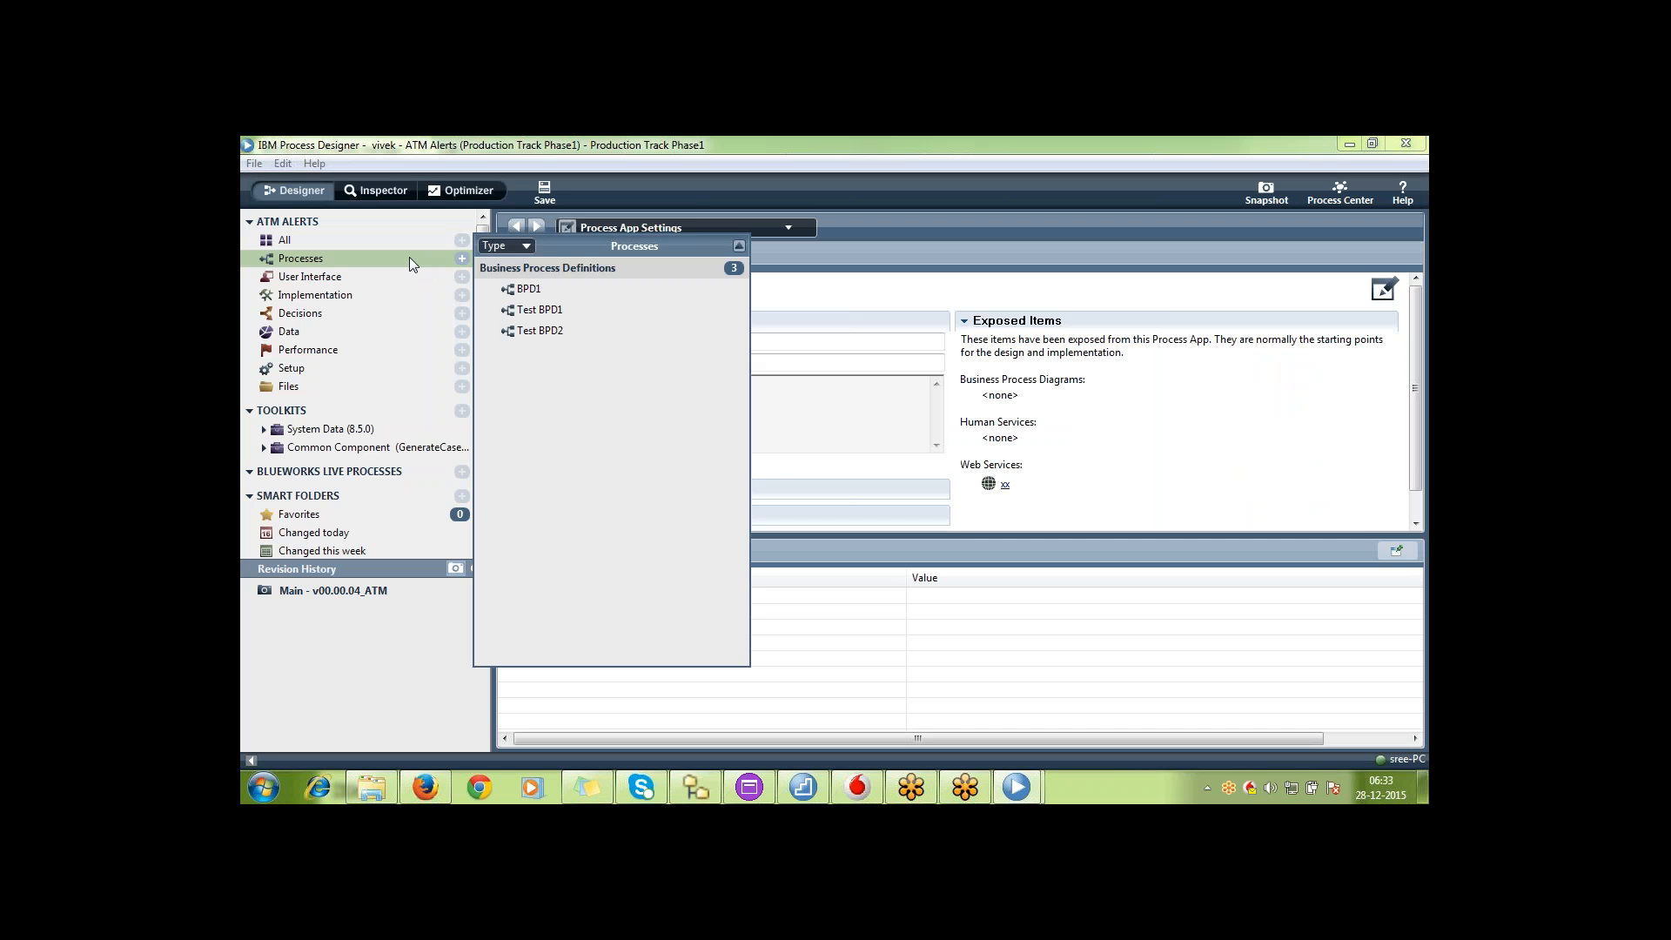
{"action": "left_click", "coordinate": [557, 310]}
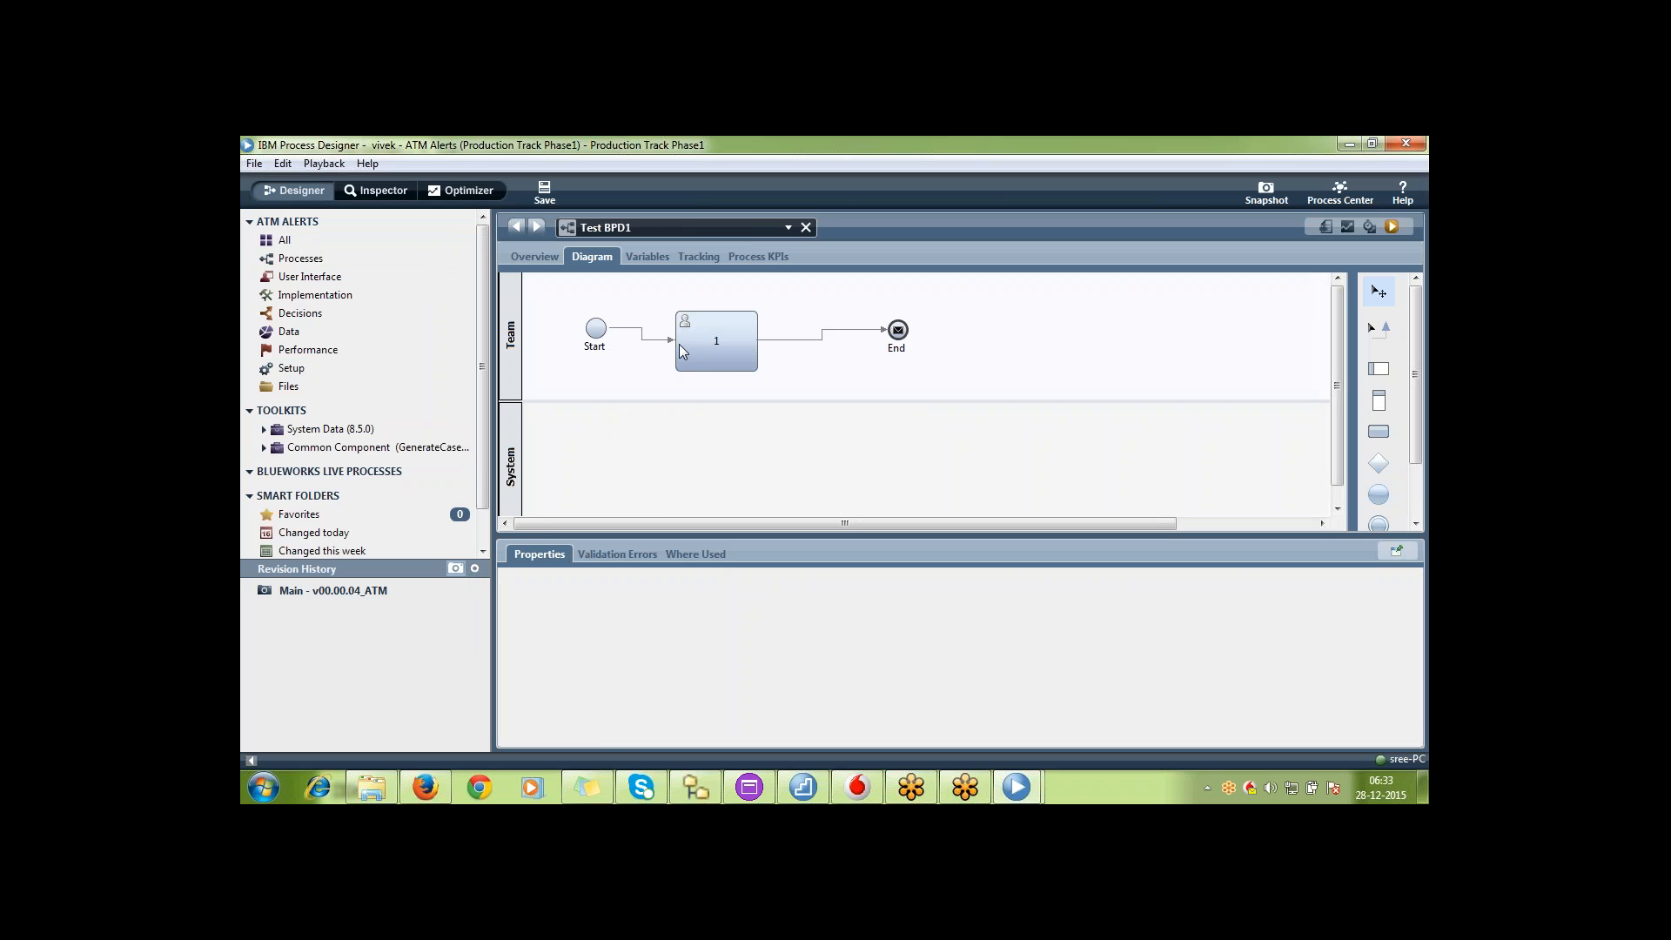
{"action": "left_click", "coordinate": [678, 343]}
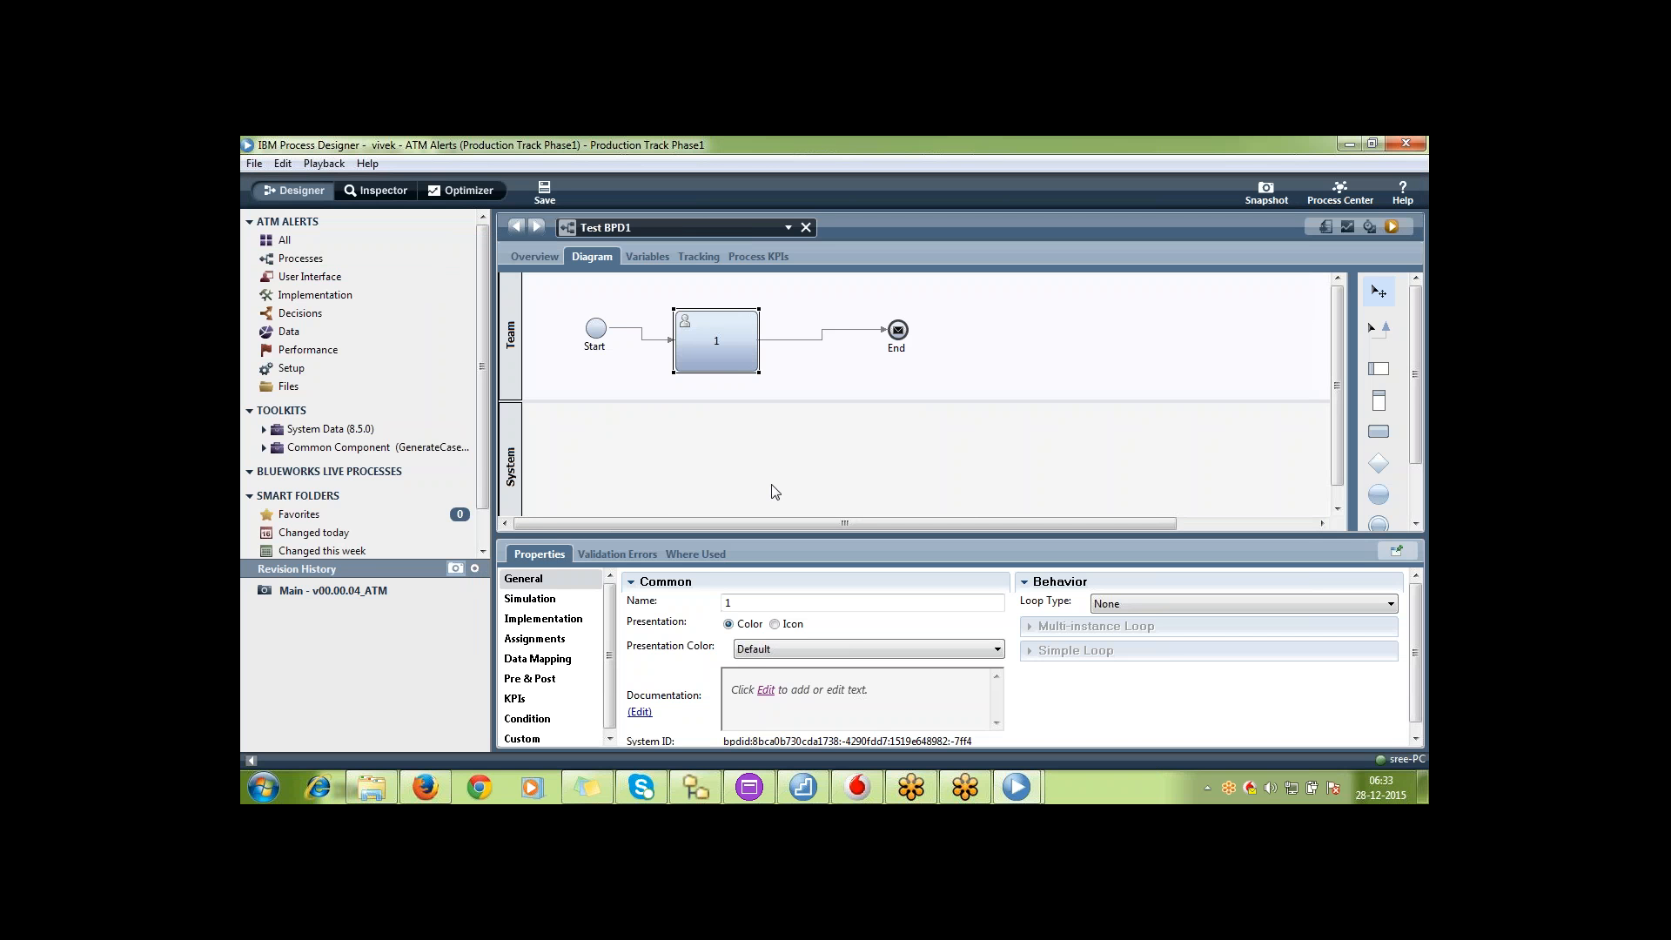
Switch to the admin's Main track window and select activity 2 in Test BPD1 to compare the two tracks
{"action": "left_click", "coordinate": [1013, 788]}
{"action": "left_click", "coordinate": [922, 705]}
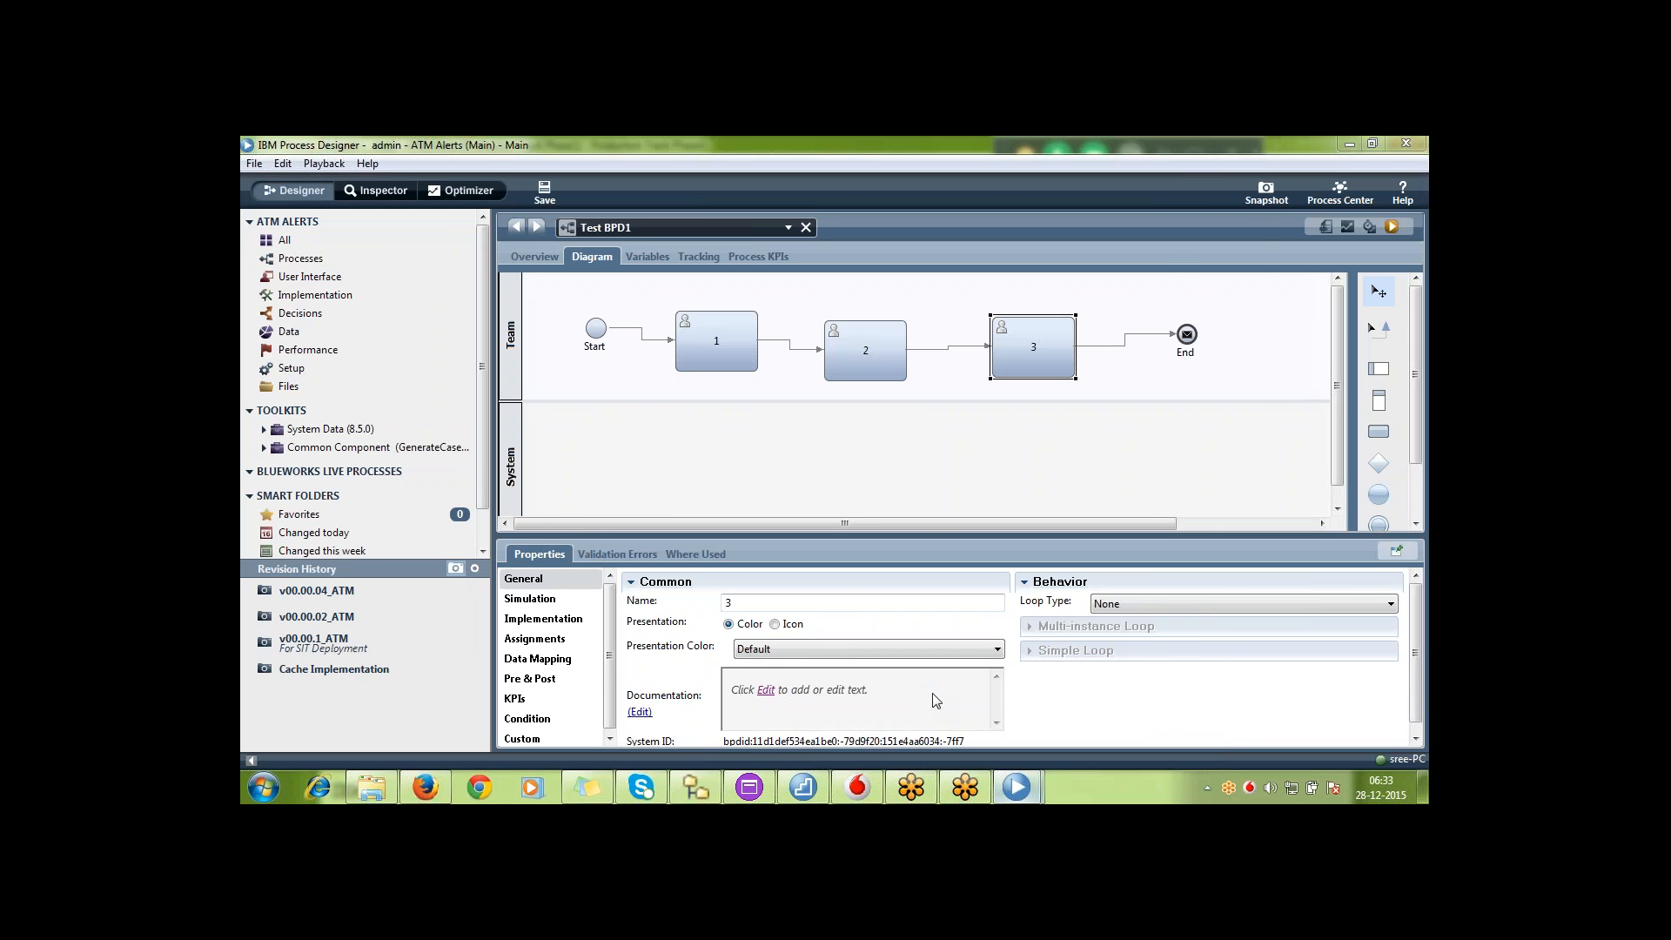
{"action": "left_click", "coordinate": [871, 361]}
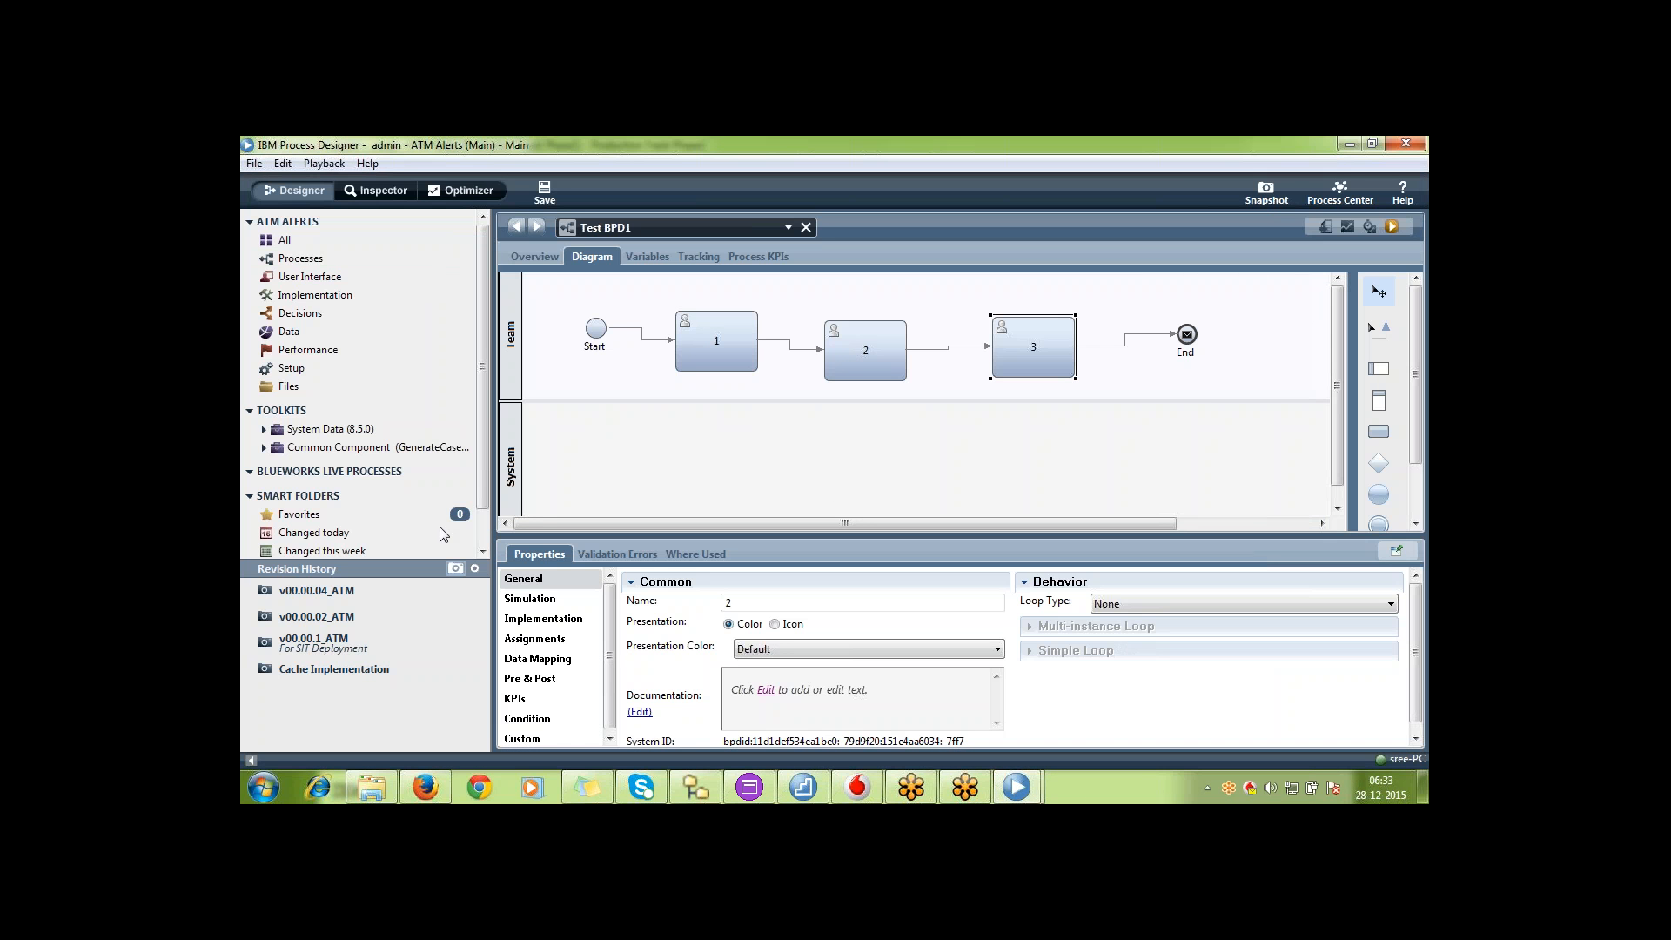
Select activity 3 in the admin's Main track diagram and return to the second developer's production track window
{"action": "left_click", "coordinate": [1027, 349]}
{"action": "mouse_move", "coordinate": [1015, 788]}
{"action": "left_click", "coordinate": [1084, 700]}
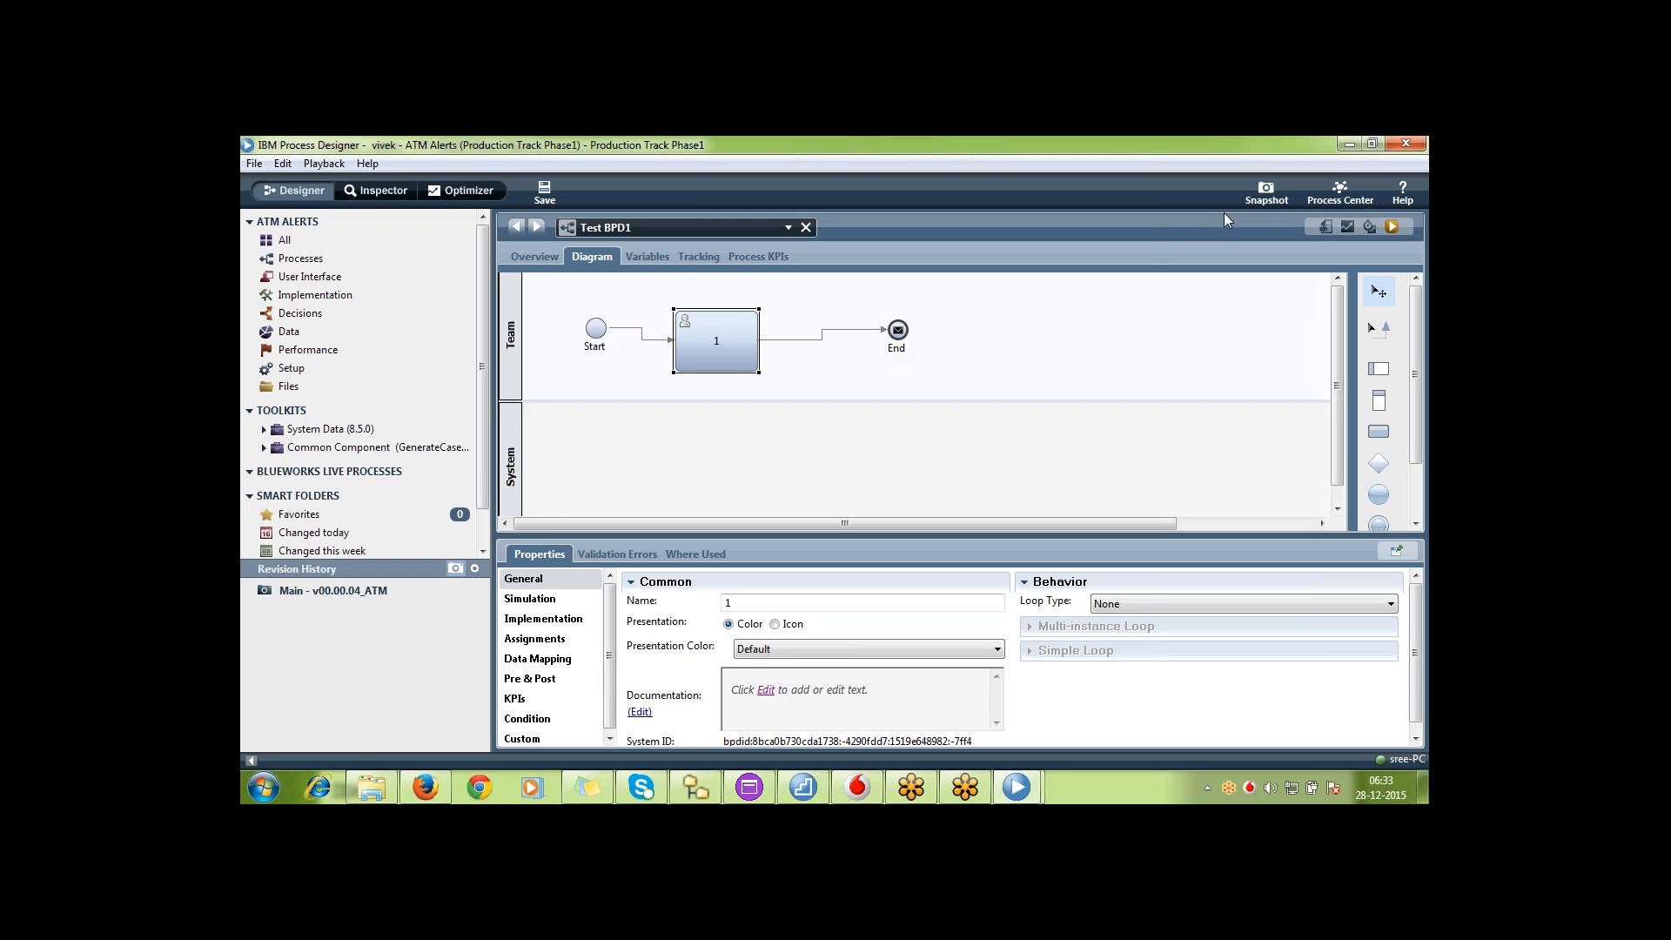
Take a snapshot of the production track named v00.00.05_Prod_Fix_ATM
{"action": "left_click", "coordinate": [1264, 193]}
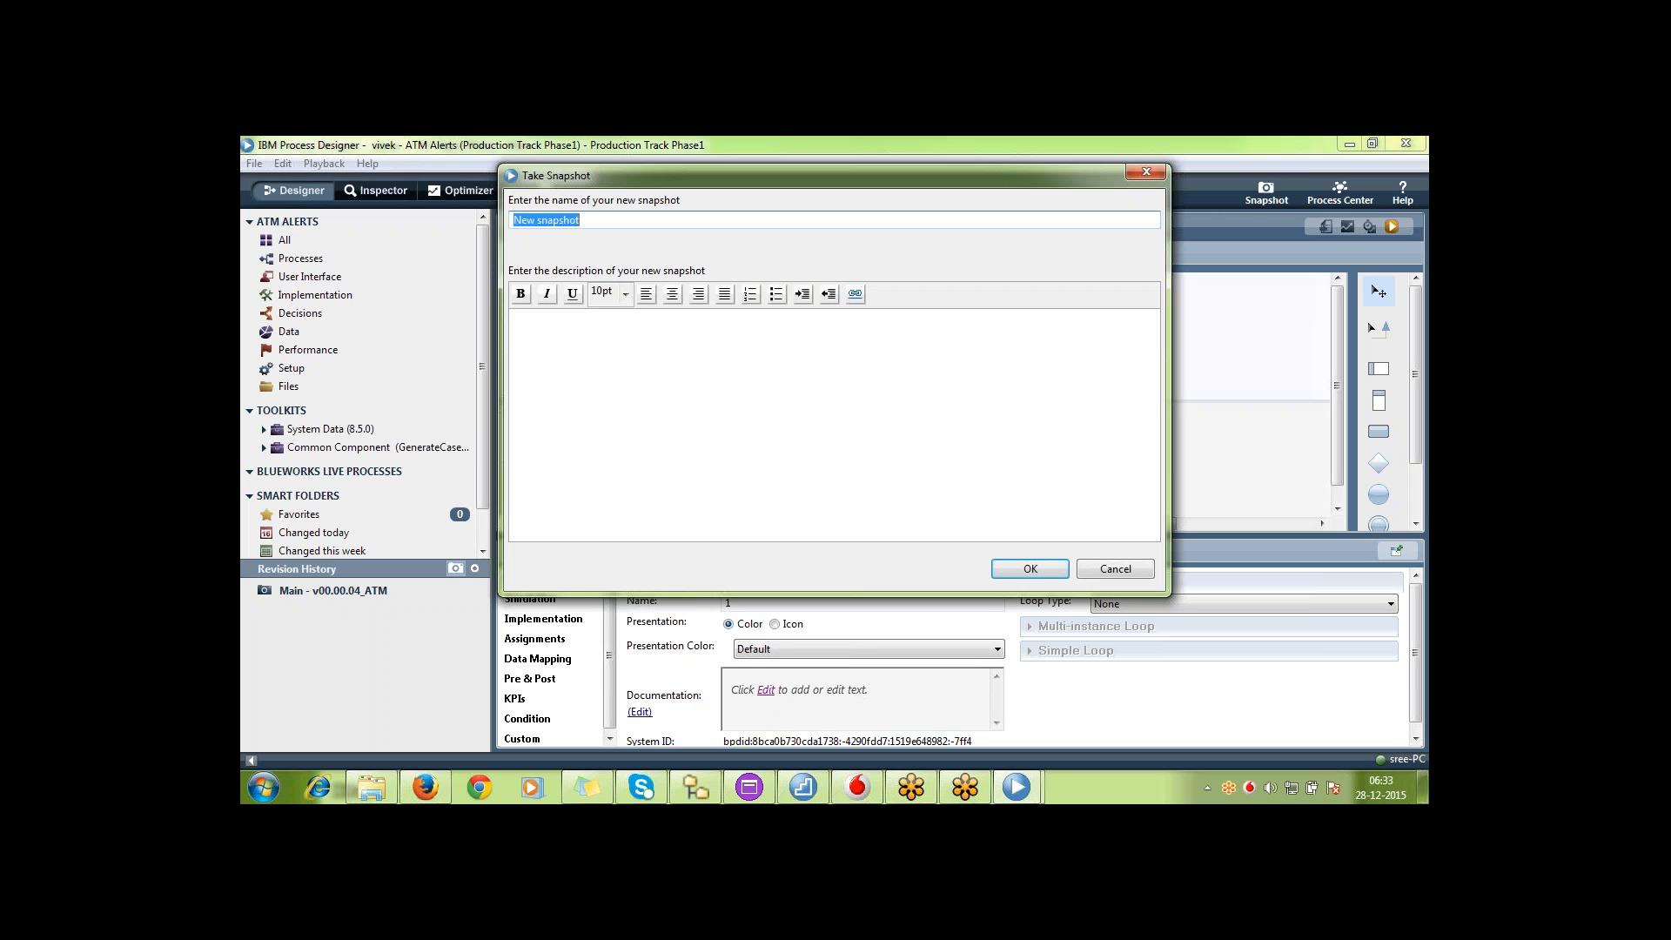
{"action": "type", "text": "v"}
{"action": "type", "text": "00.00"}
{"action": "type", "text": ".05"}
{"action": "type", "text": "_Prod"}
{"action": "type", "text": "_Fix"}
{"action": "type", "text": "ix"}
{"action": "type", "text": "_ATM"}
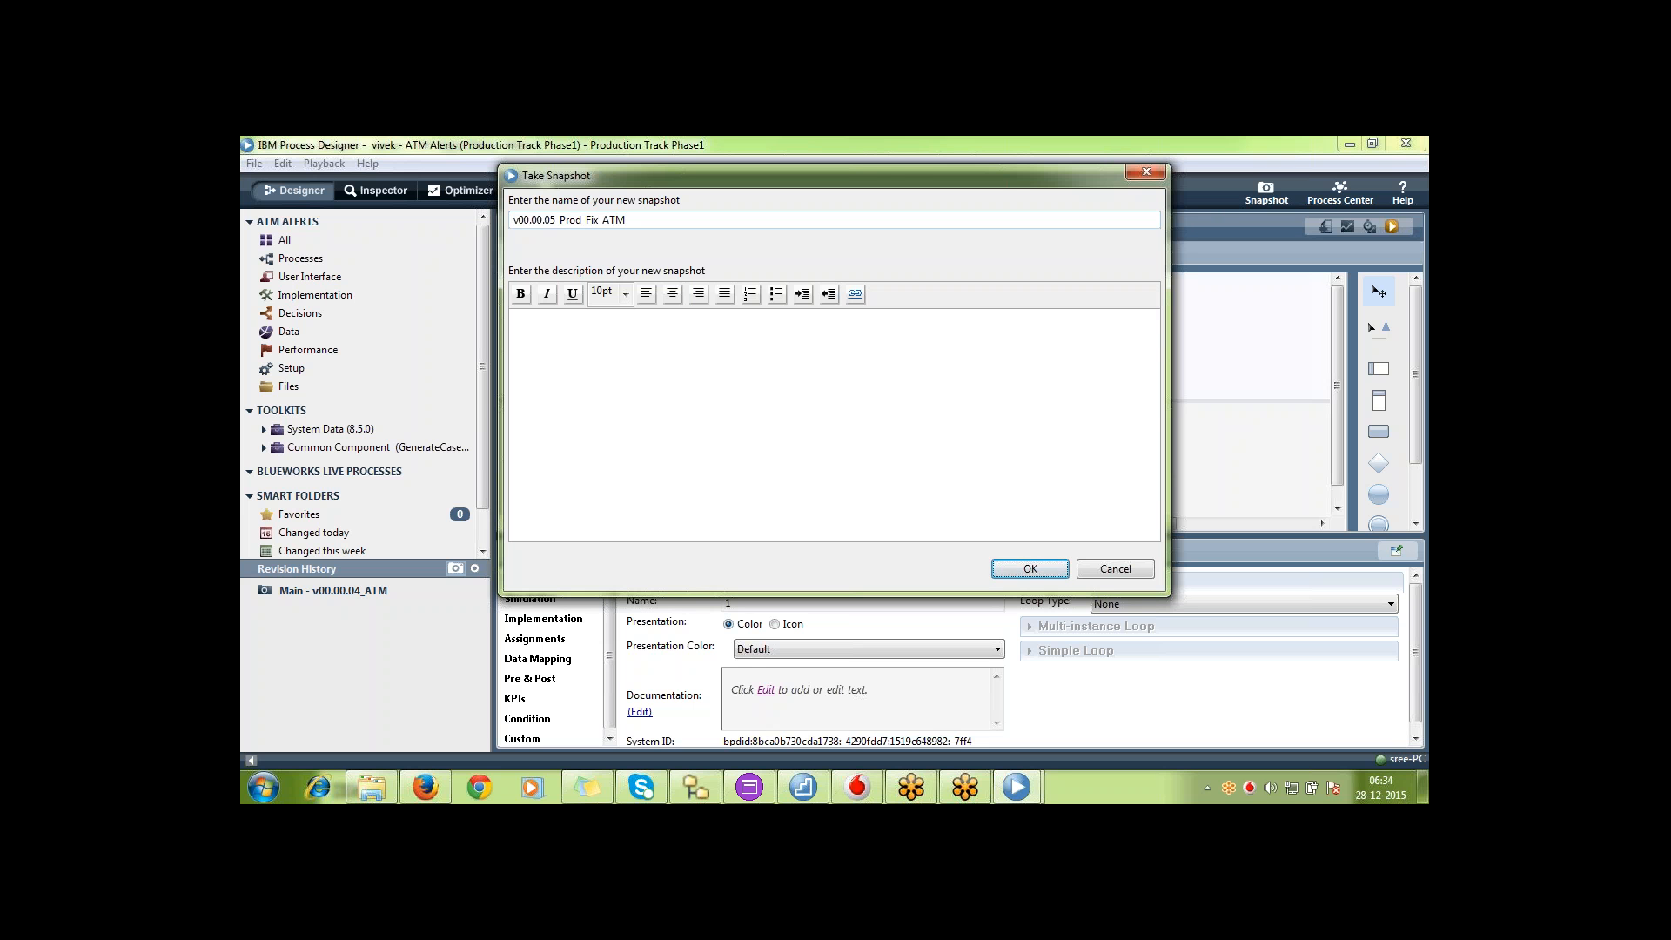
{"action": "key", "text": "Return"}
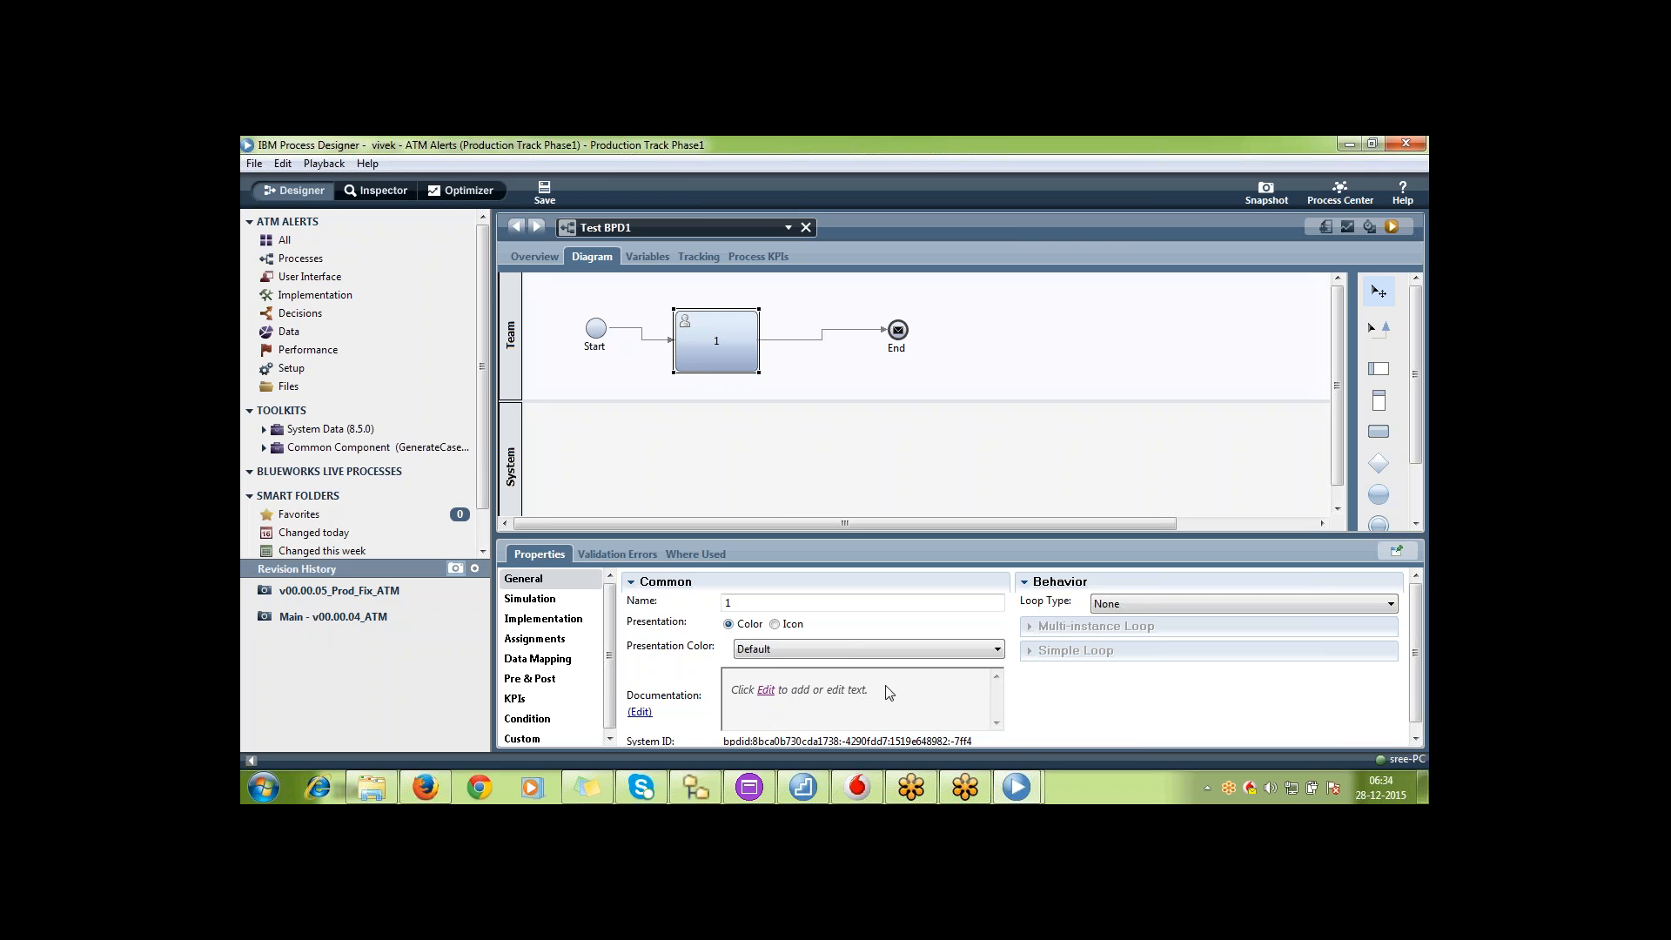
Switch to Process Center in Firefox and compare the ATM Alerts snapshots of Production Track Phase1 and Main
{"action": "left_click", "coordinate": [426, 788]}
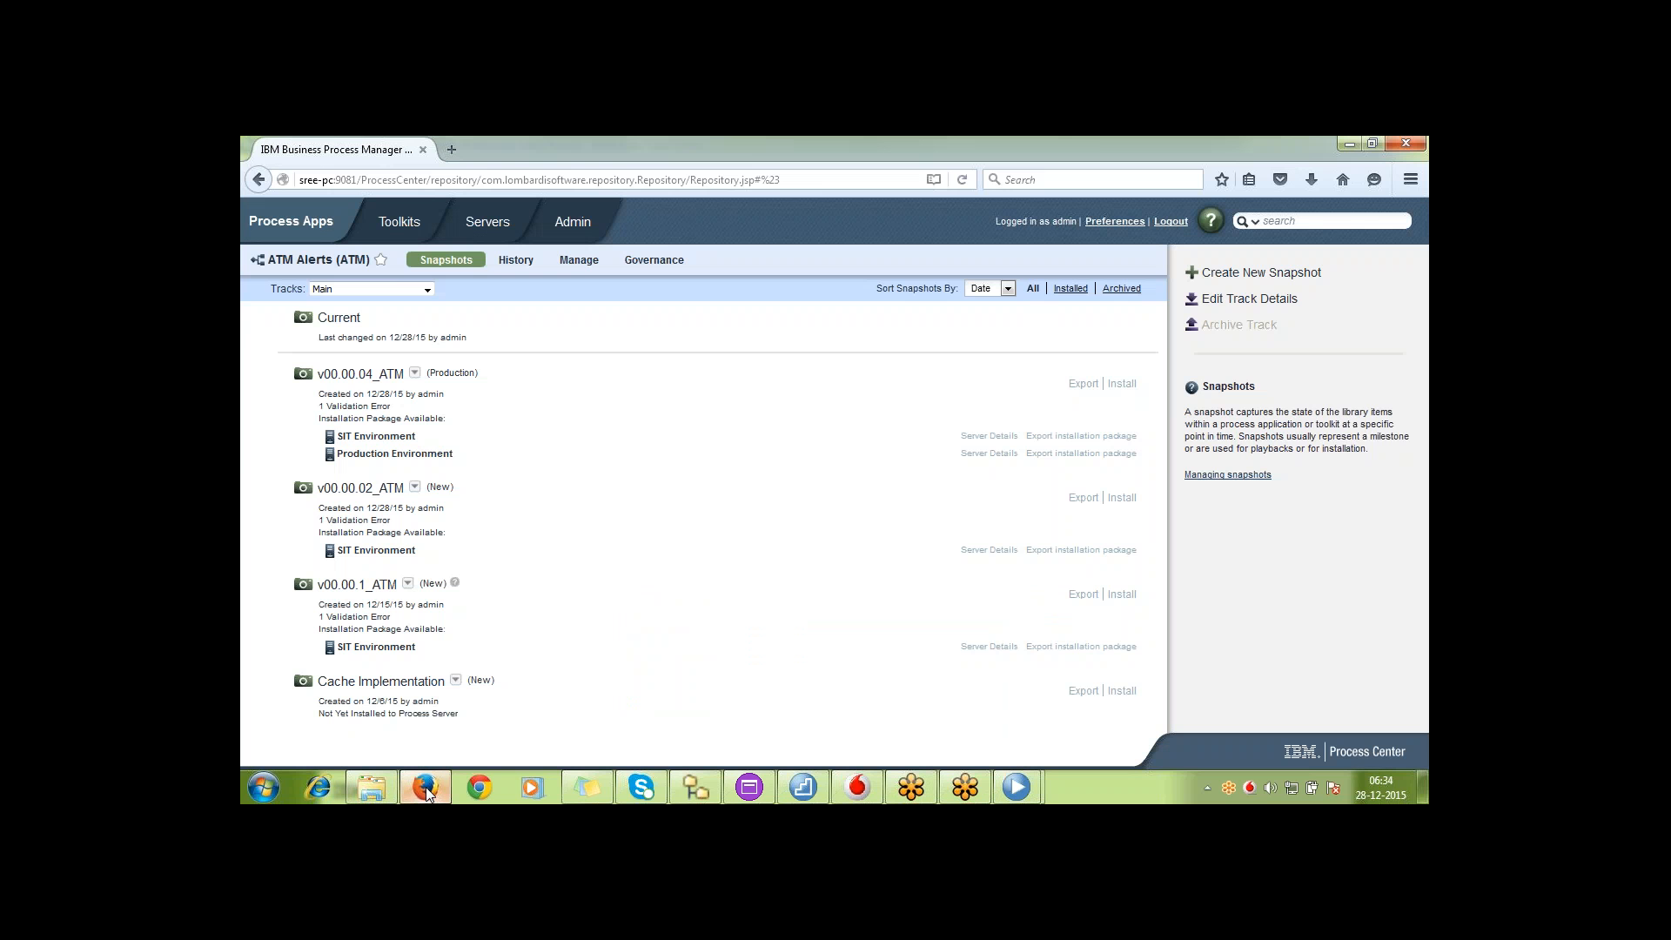
{"action": "left_click", "coordinate": [312, 220]}
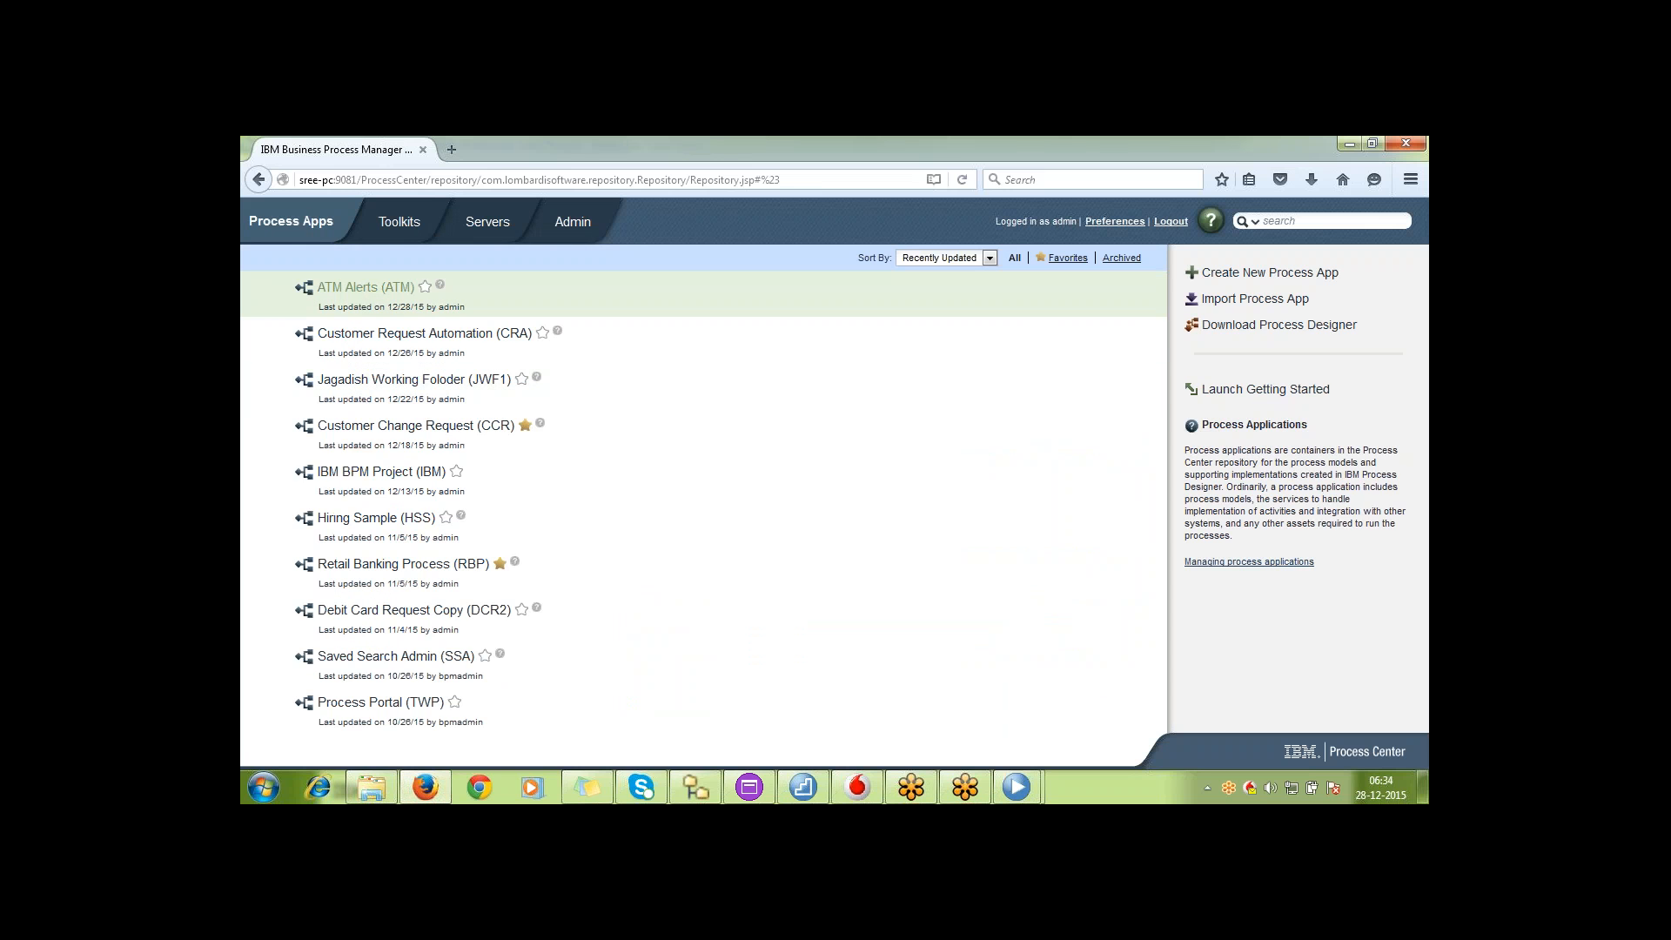
{"action": "left_click", "coordinate": [367, 290]}
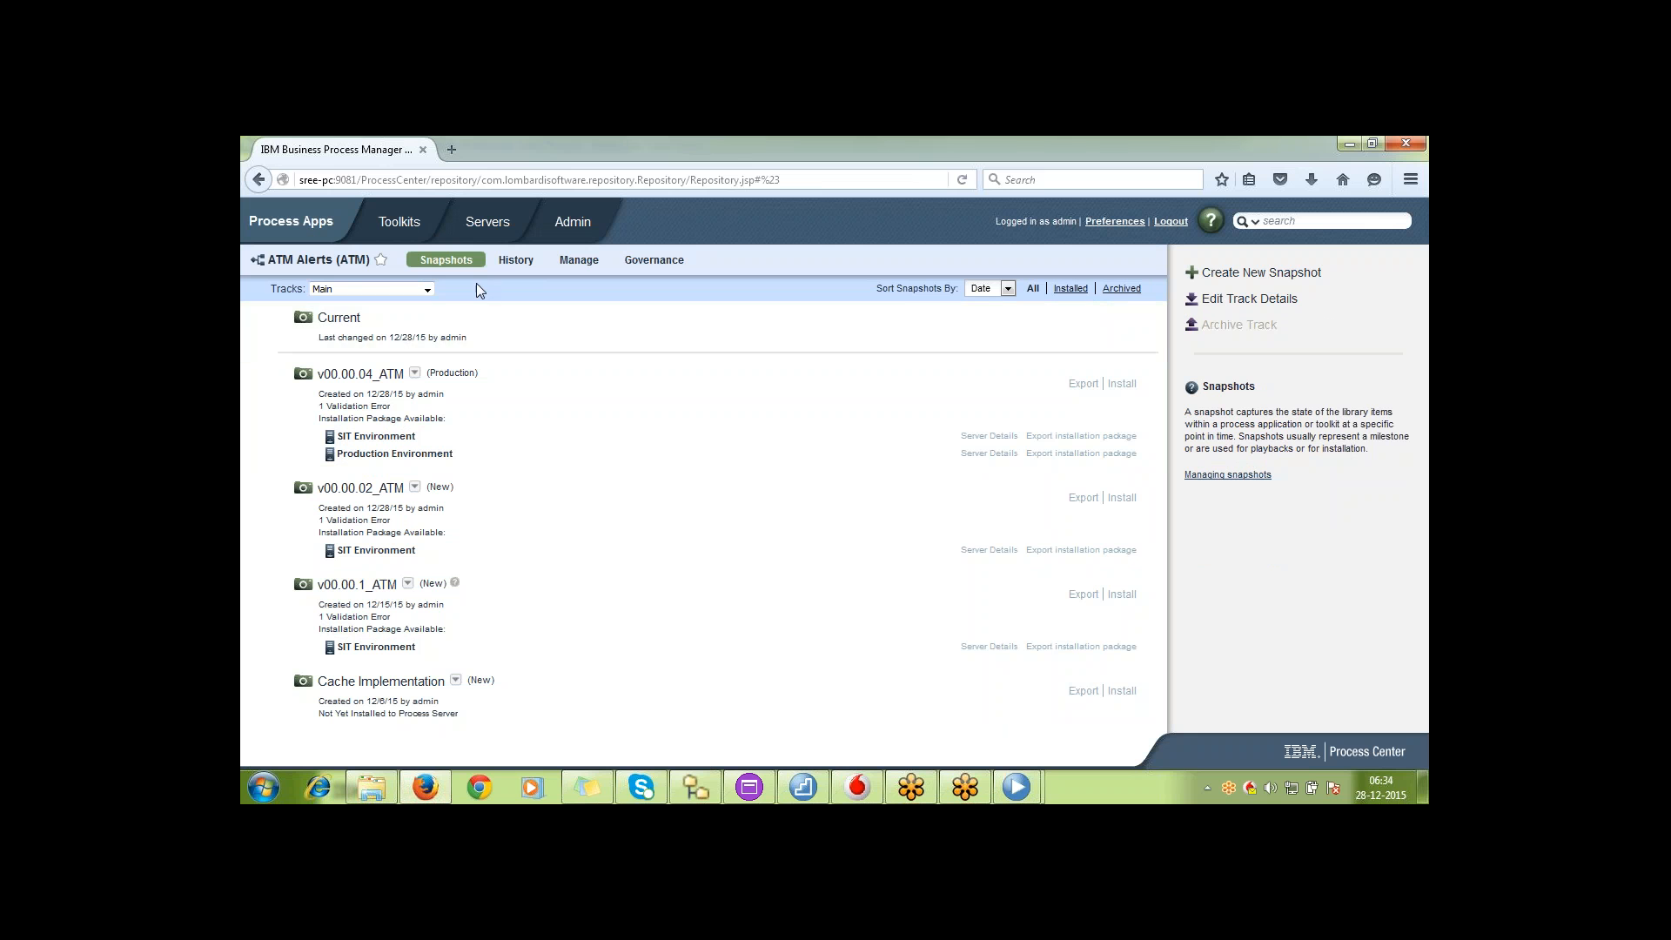
{"action": "left_click", "coordinate": [426, 290]}
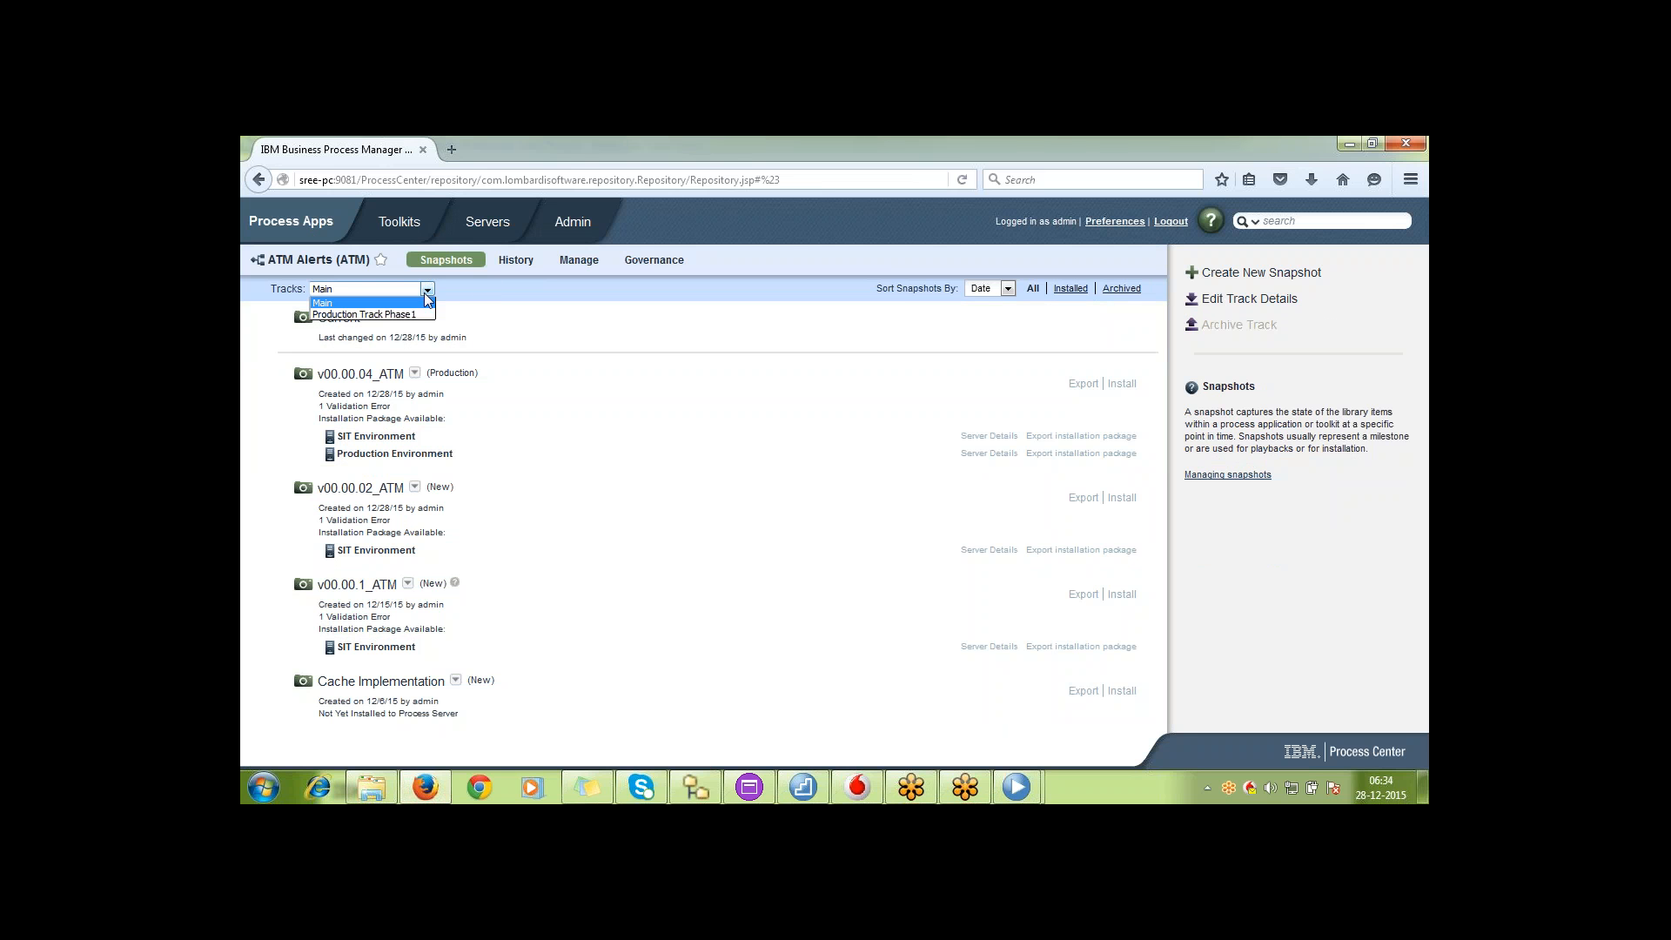
{"action": "left_click", "coordinate": [427, 315]}
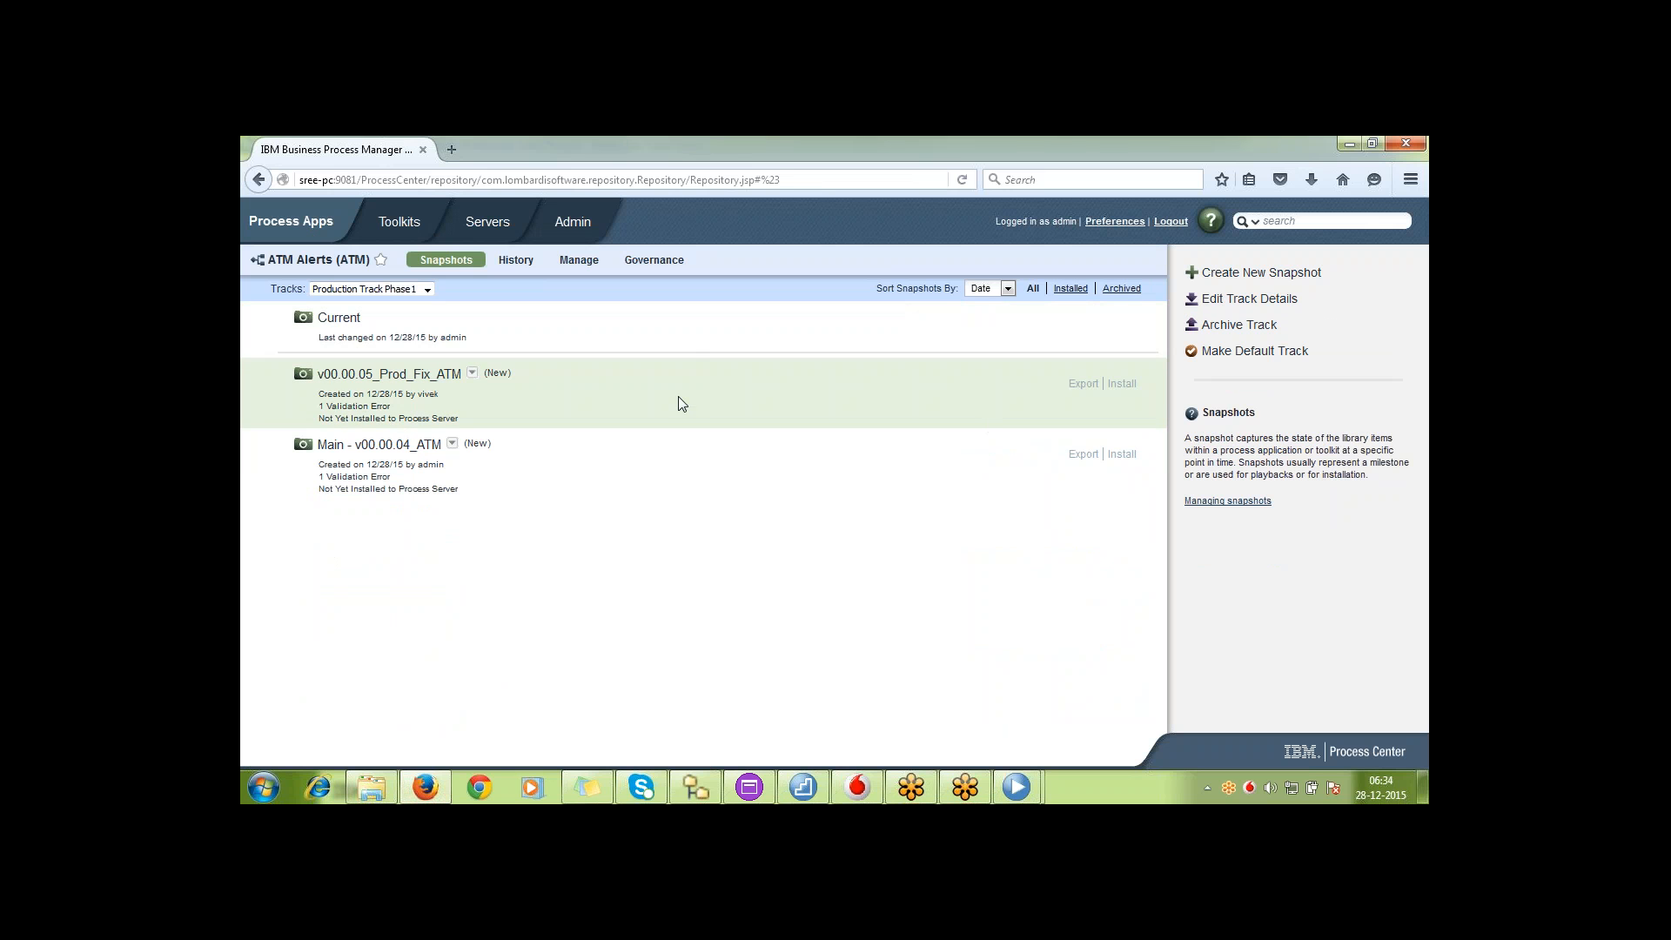
{"action": "left_click", "coordinate": [428, 290]}
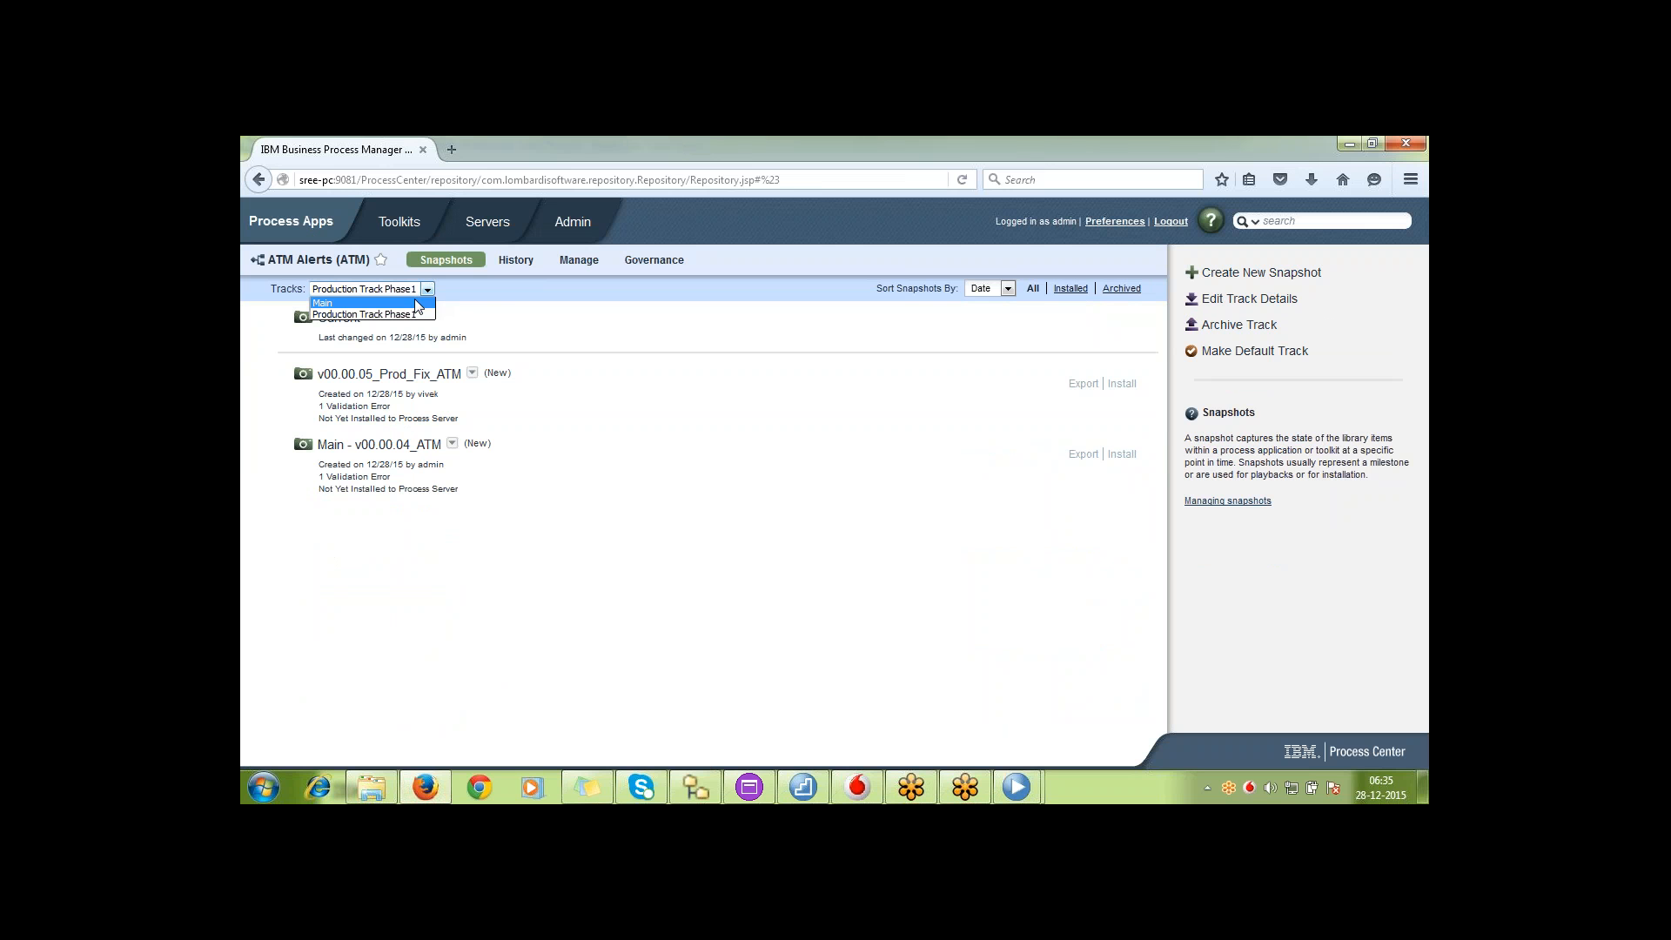
{"action": "left_click", "coordinate": [416, 307]}
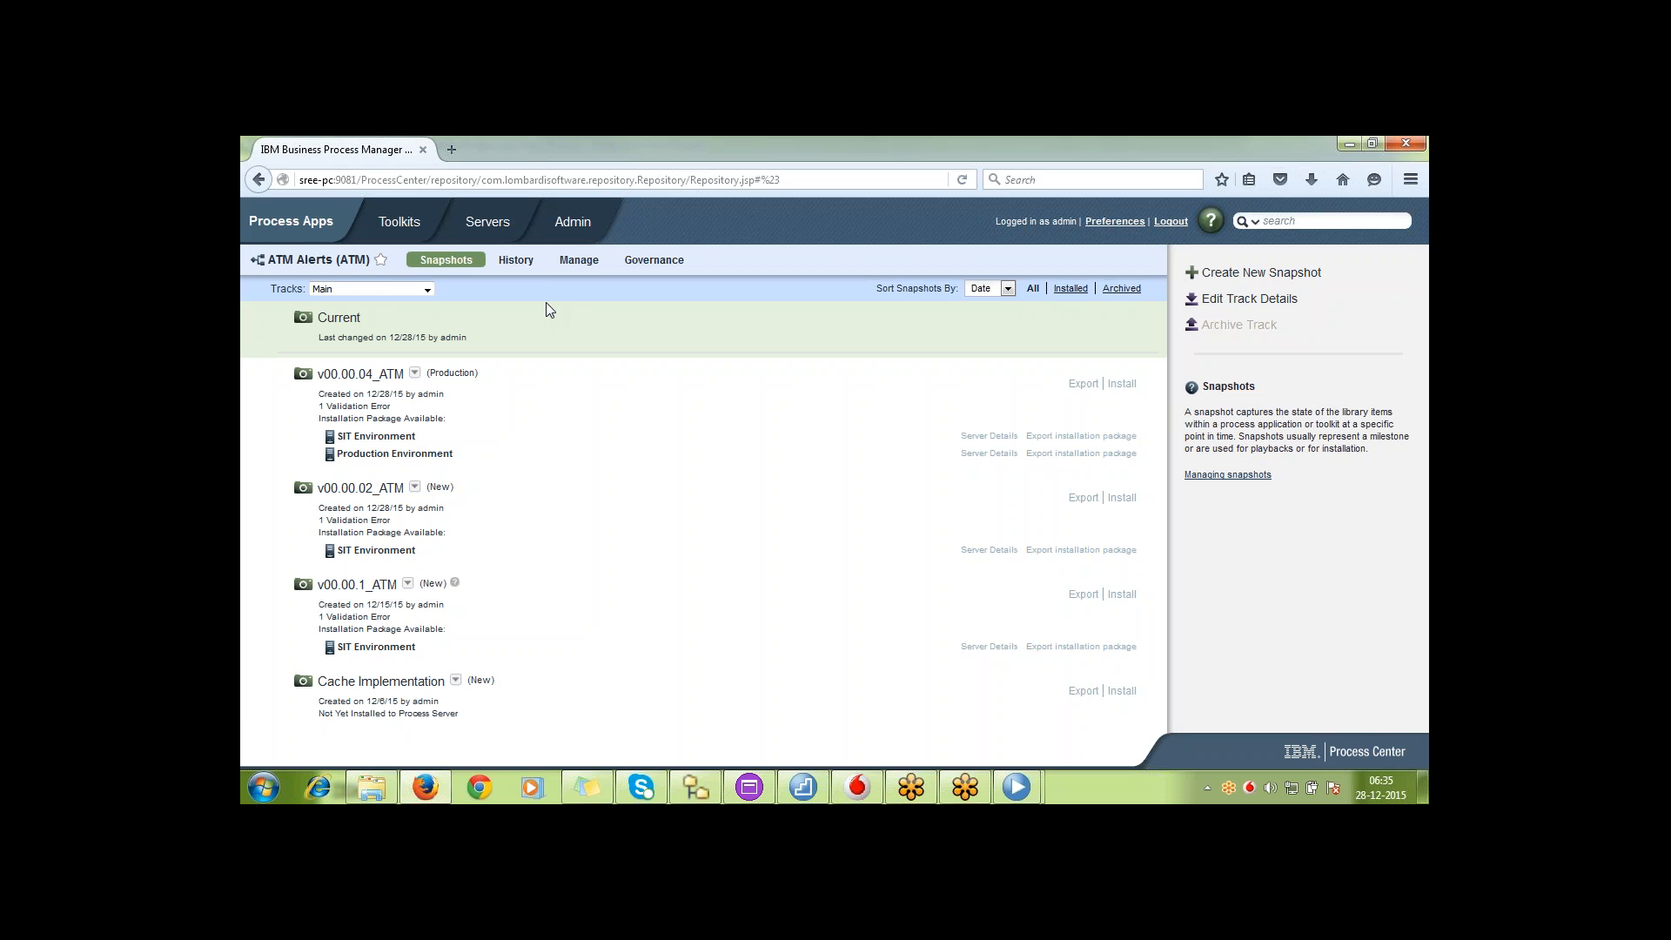
Return to the second developer's Process Designer and open ATM Alerts using the Main track
{"action": "left_click", "coordinate": [1023, 793]}
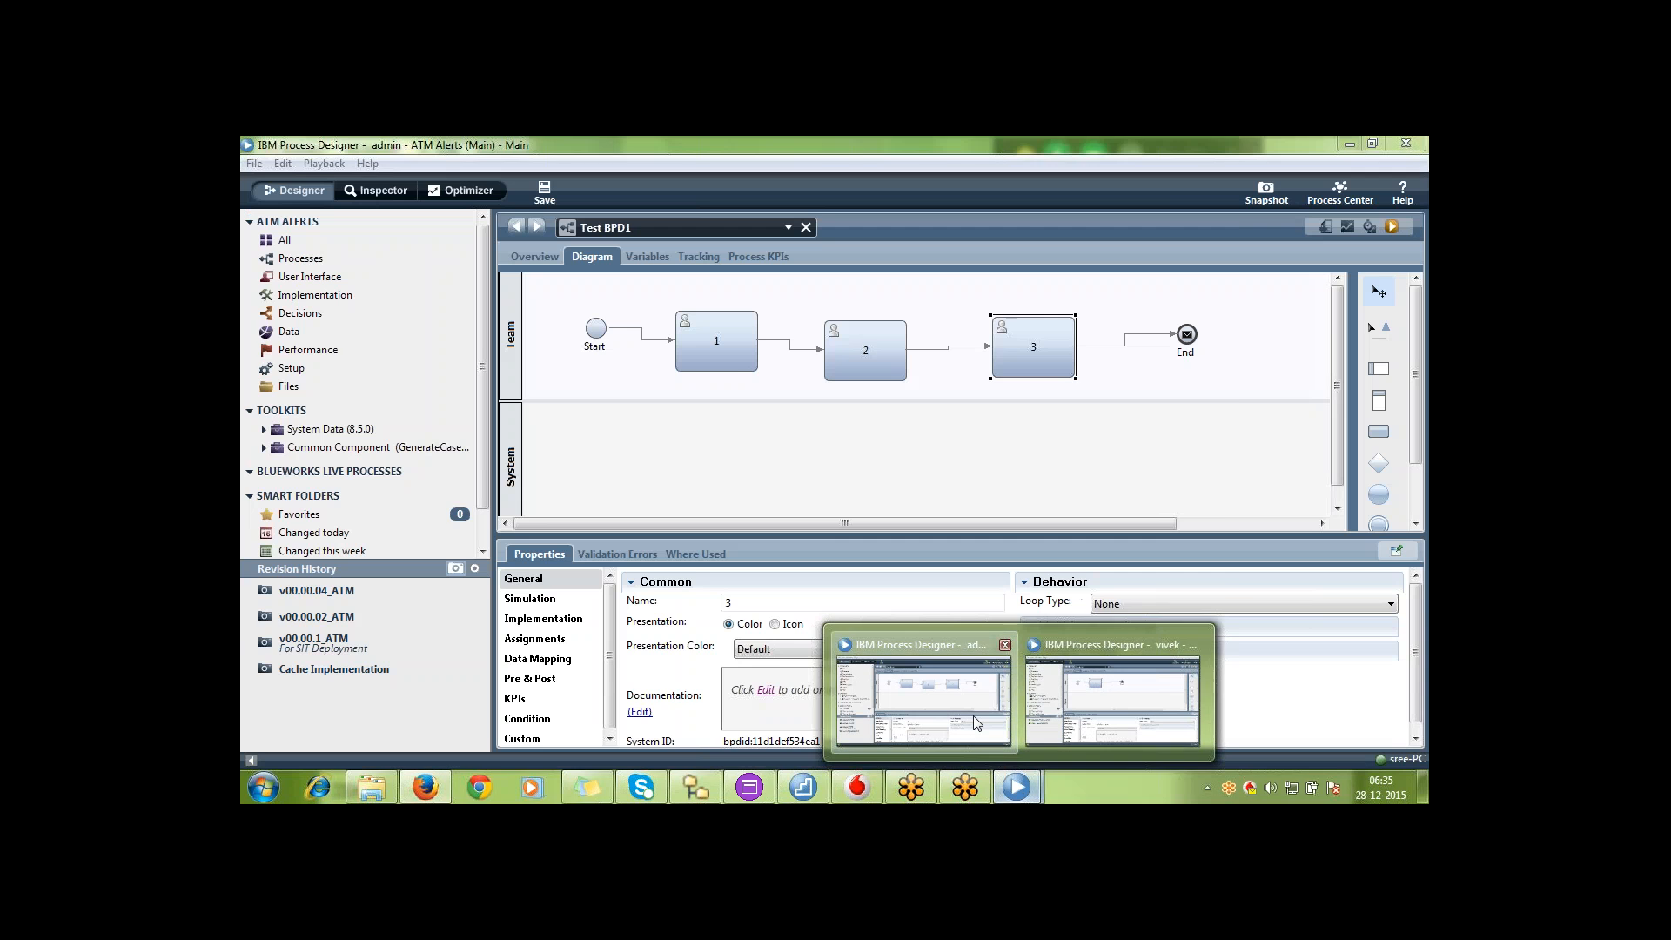
{"action": "left_click", "coordinate": [944, 687]}
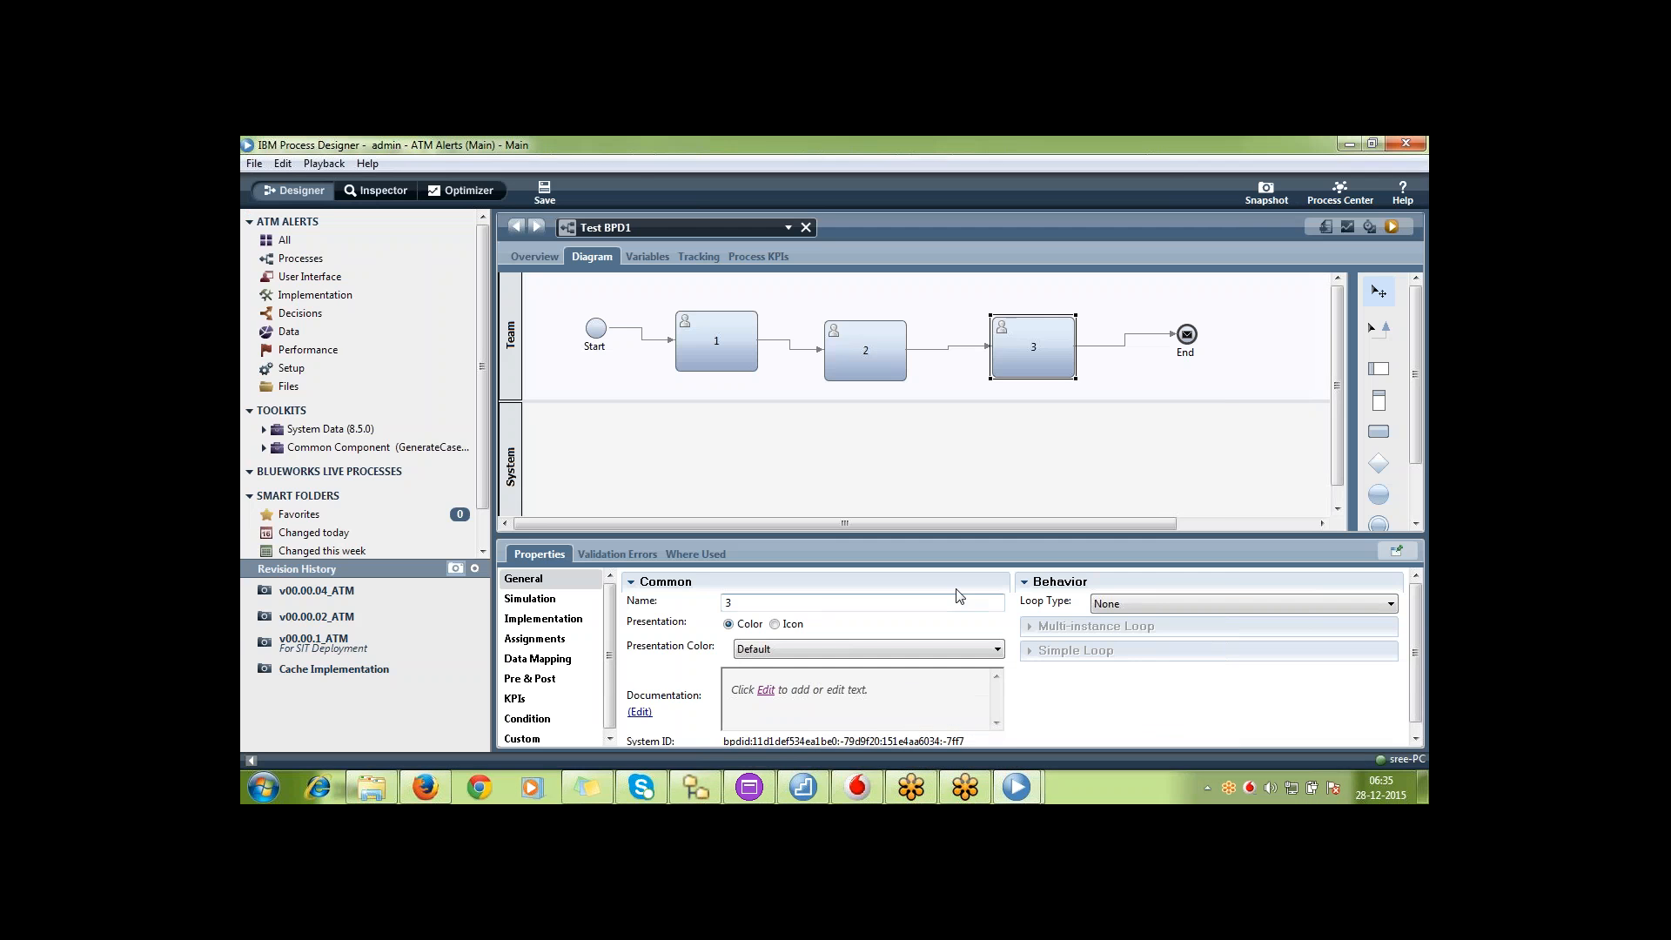
{"action": "left_click", "coordinate": [1034, 796]}
{"action": "left_click", "coordinate": [1112, 701]}
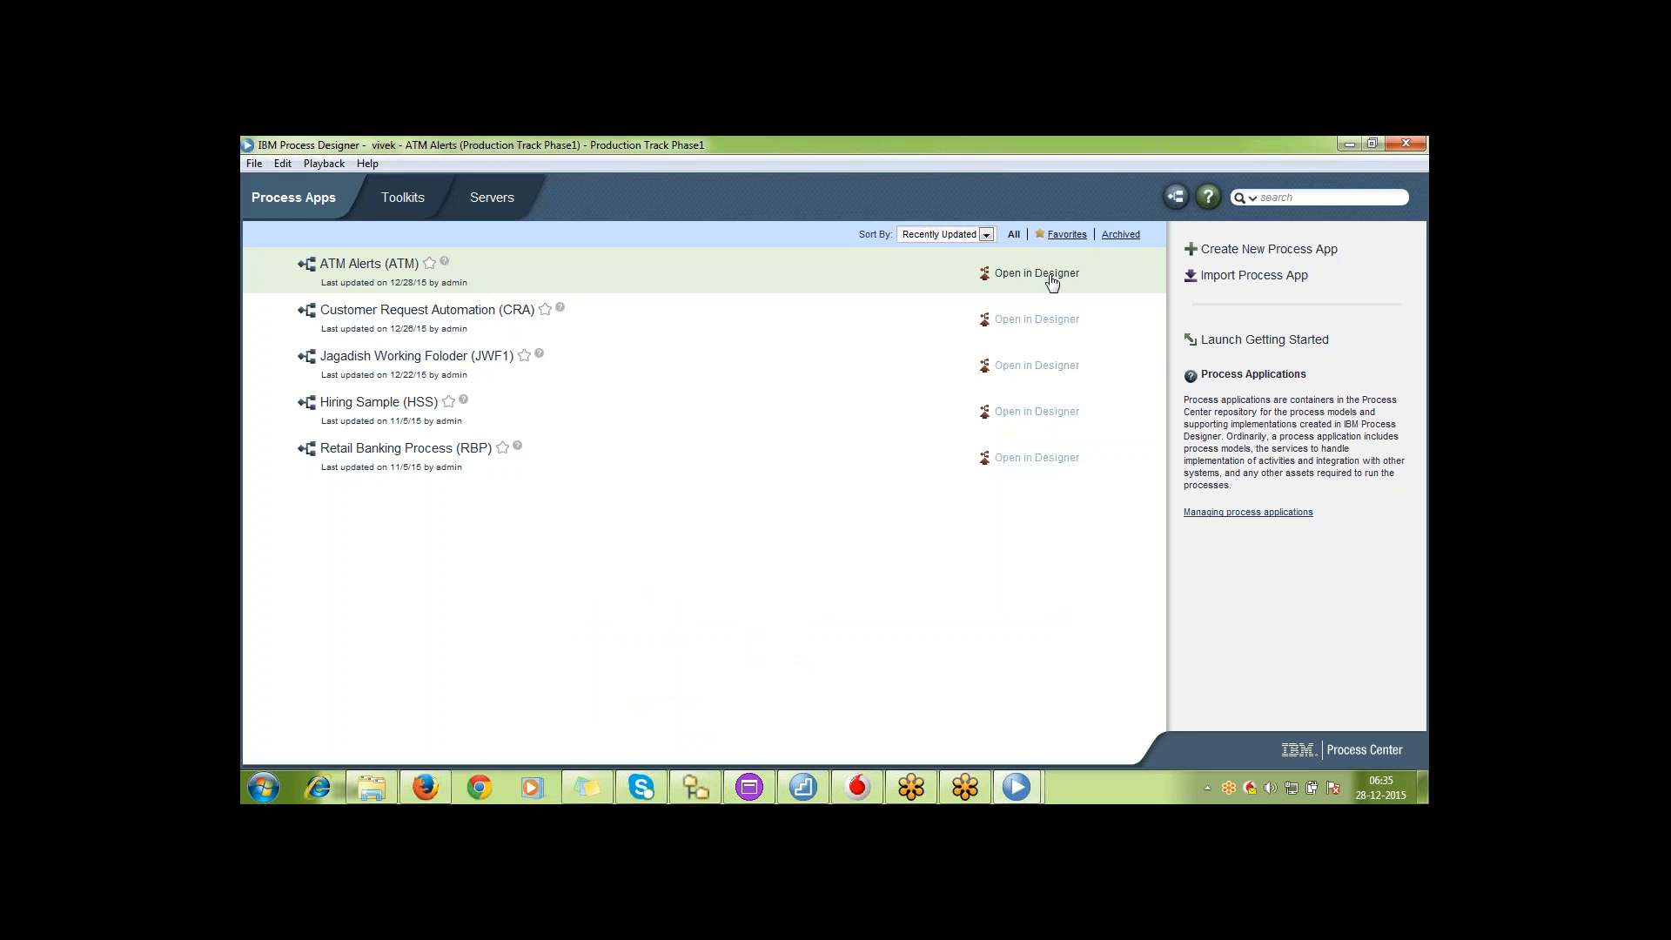
{"action": "left_click", "coordinate": [1051, 279]}
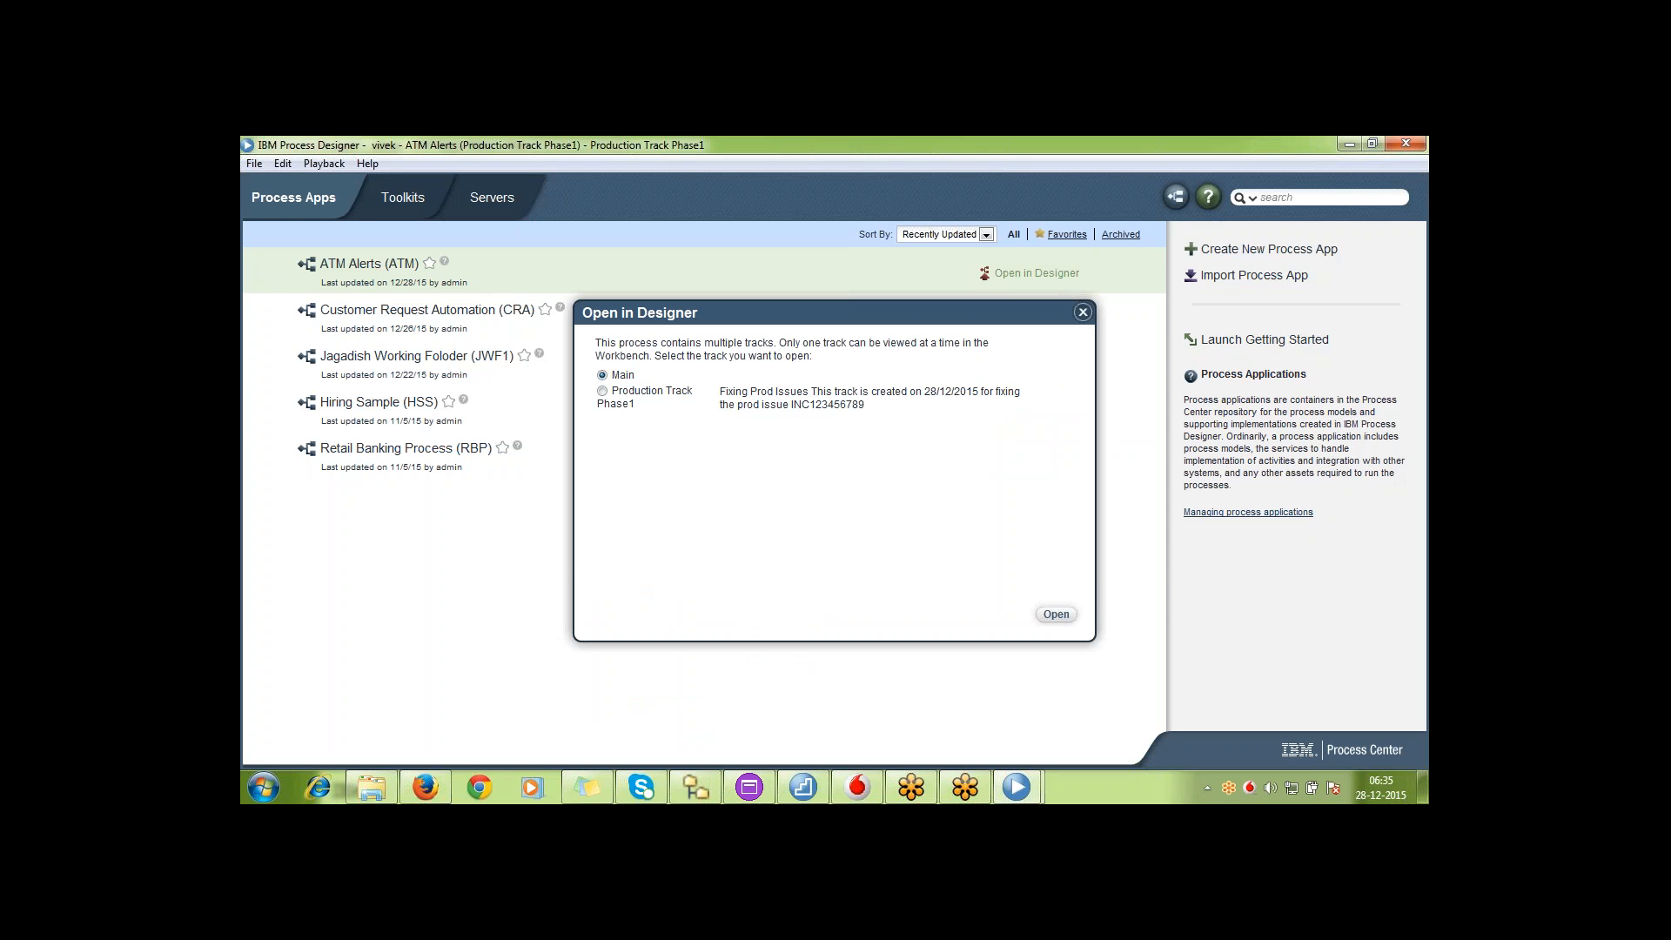
{"action": "left_click", "coordinate": [1056, 614]}
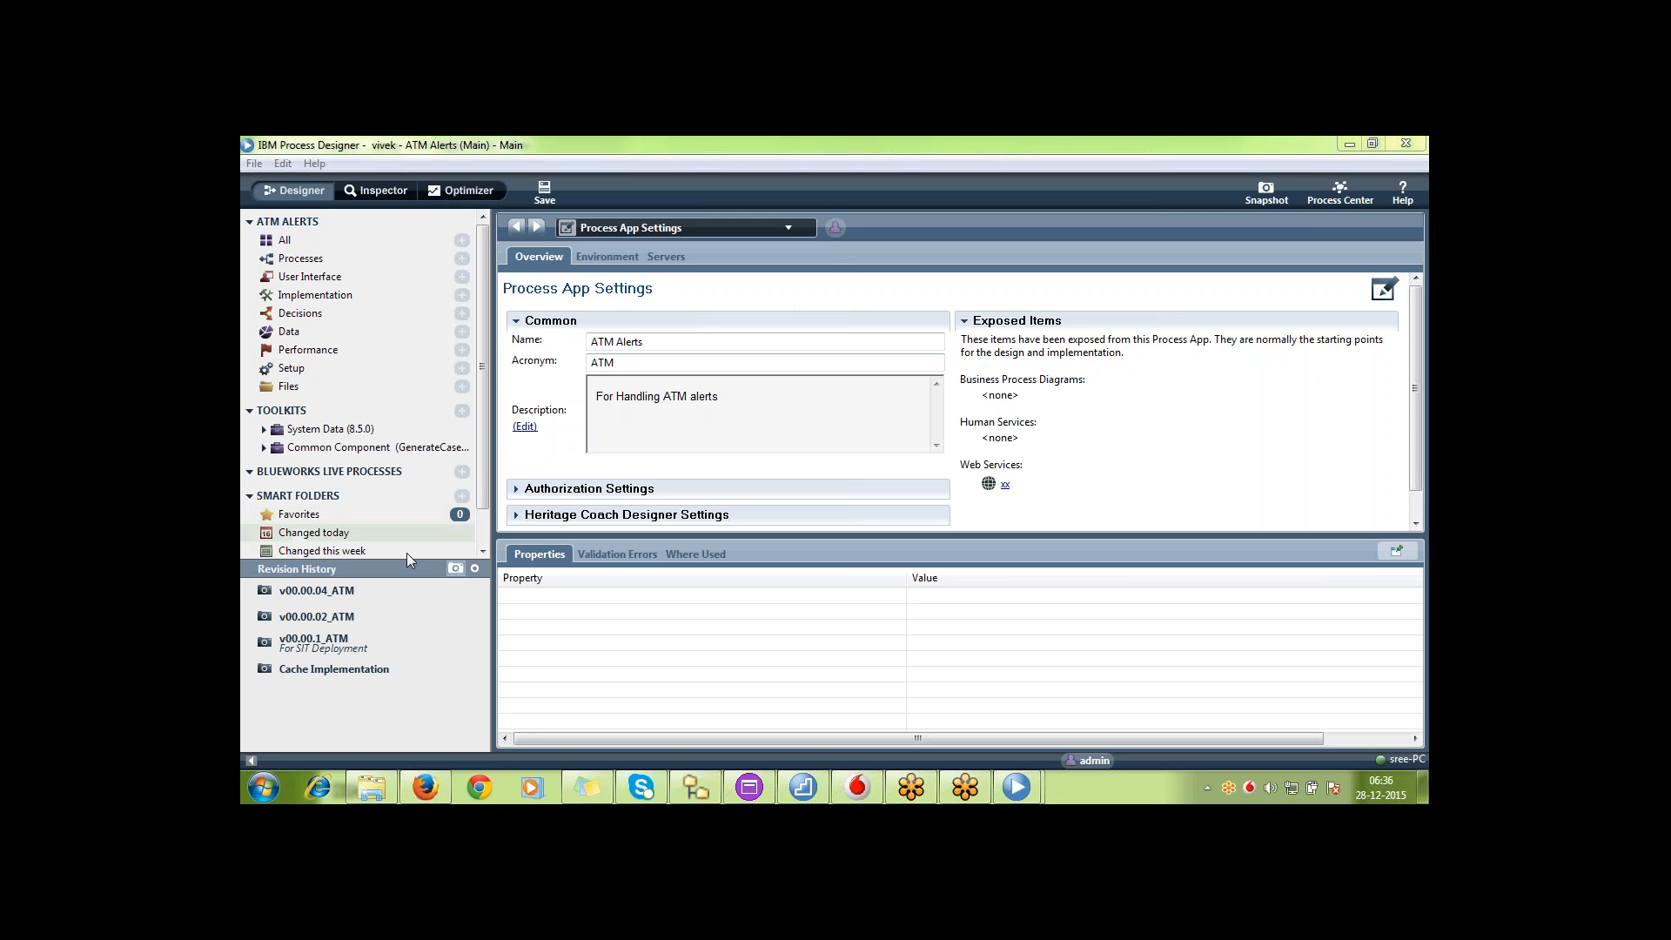
View the Main track as of snapshot v00.00.04_ATM, including its open items, and return to the current version
{"action": "left_click", "coordinate": [337, 592]}
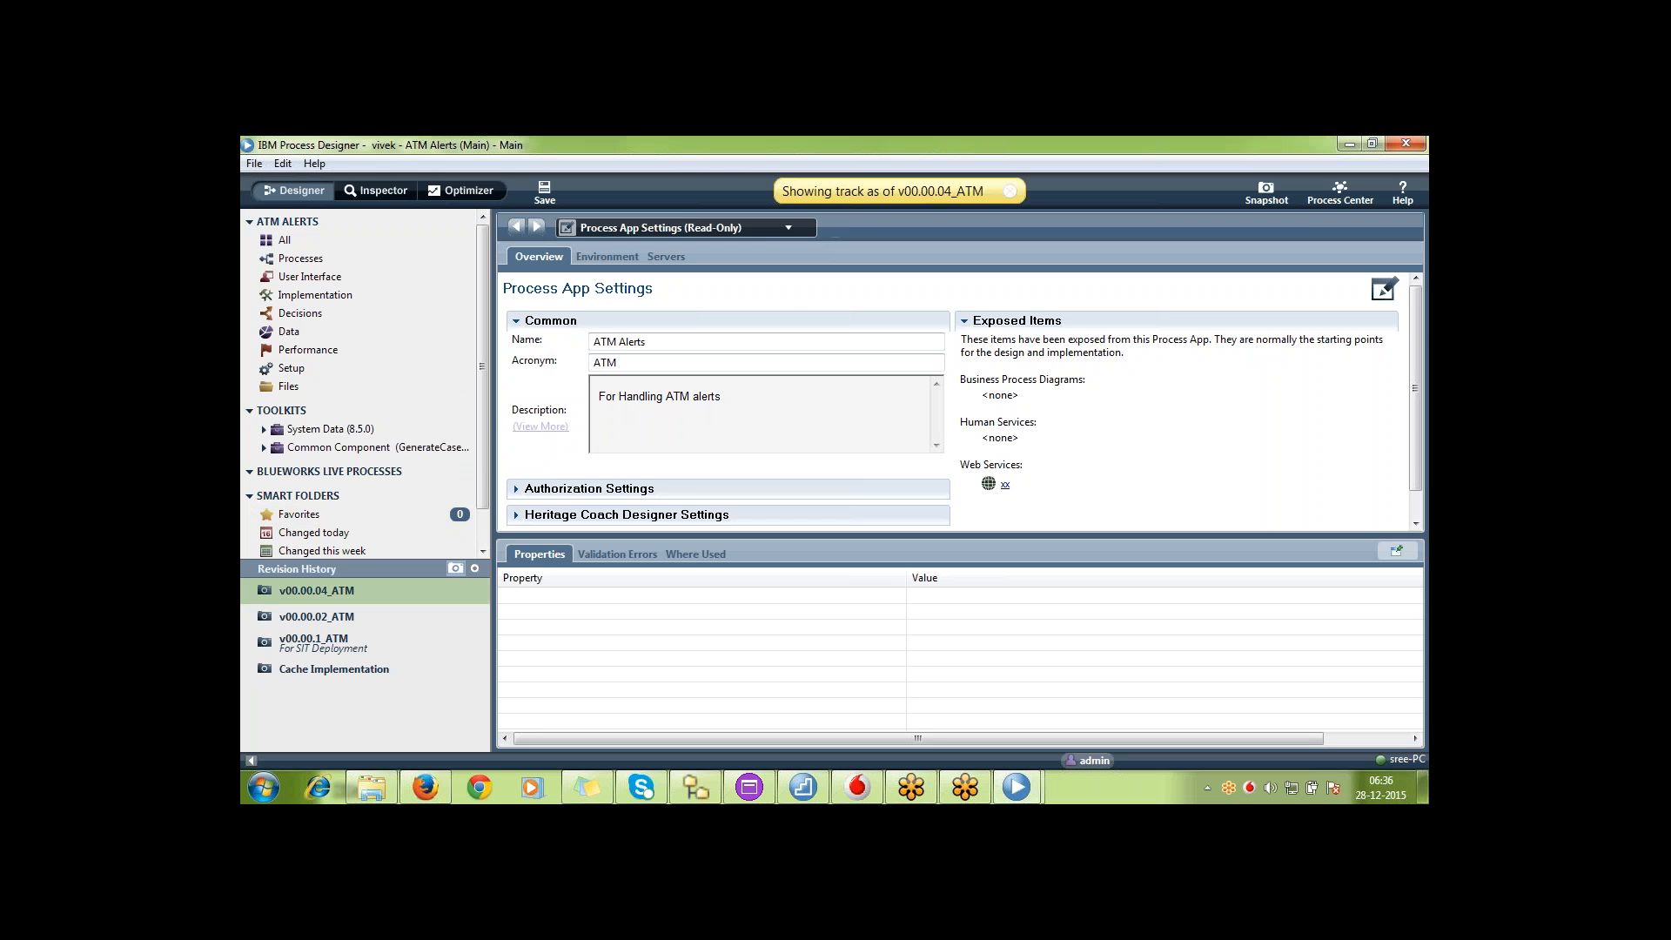
{"action": "left_click", "coordinate": [751, 230]}
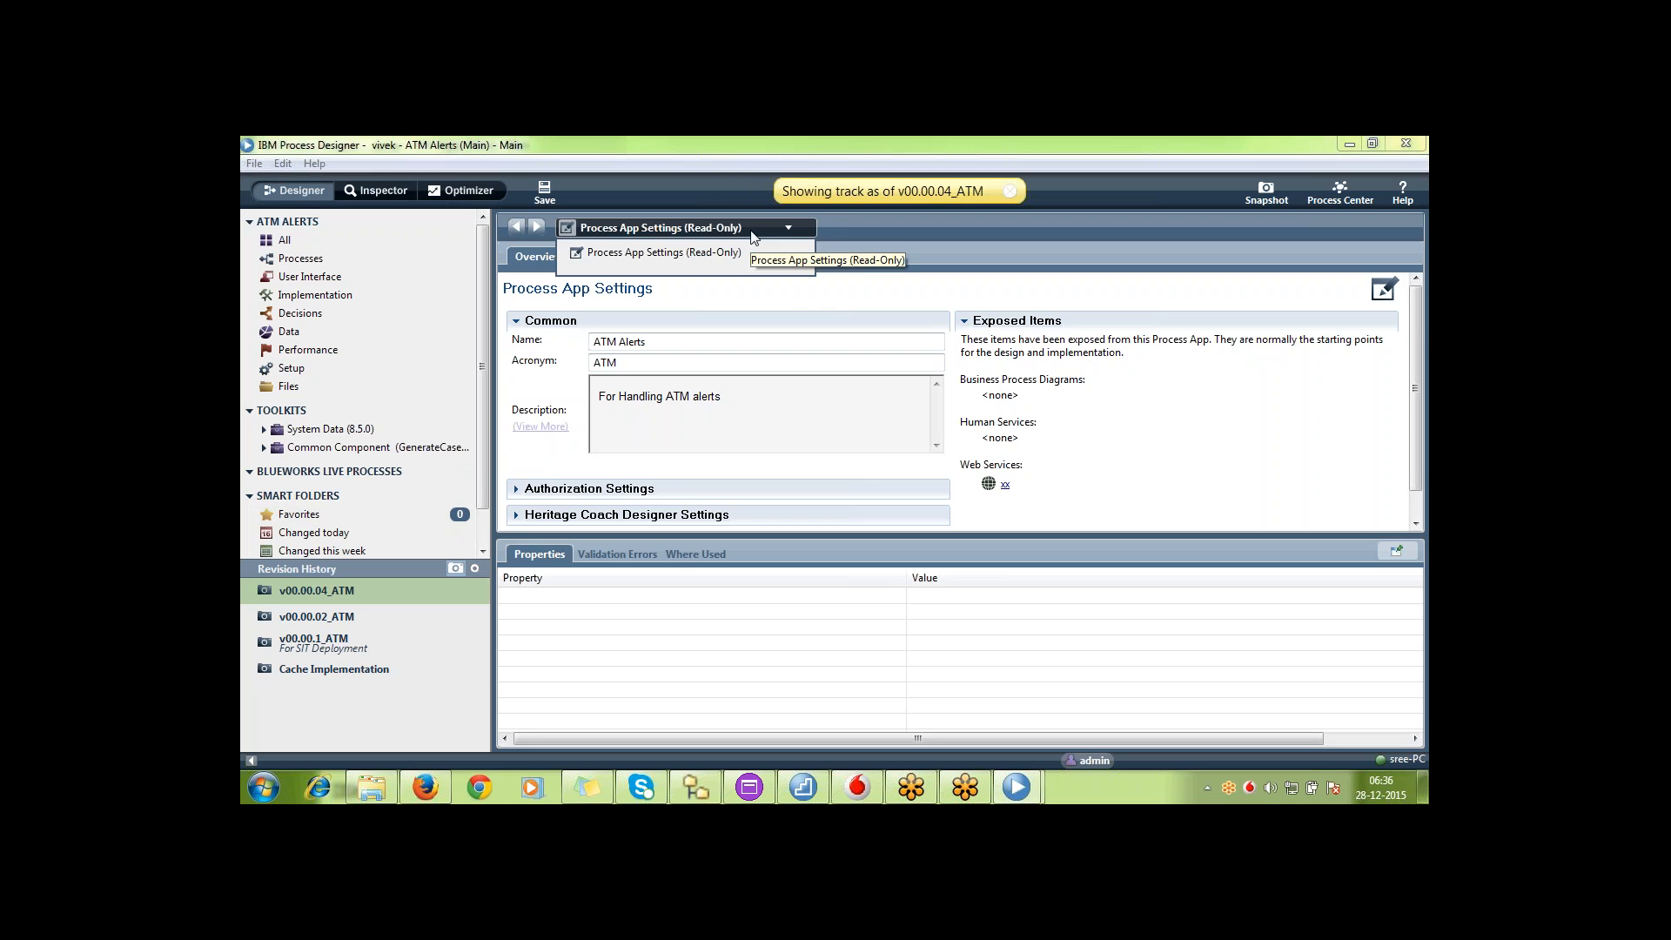
{"action": "left_click", "coordinate": [839, 235]}
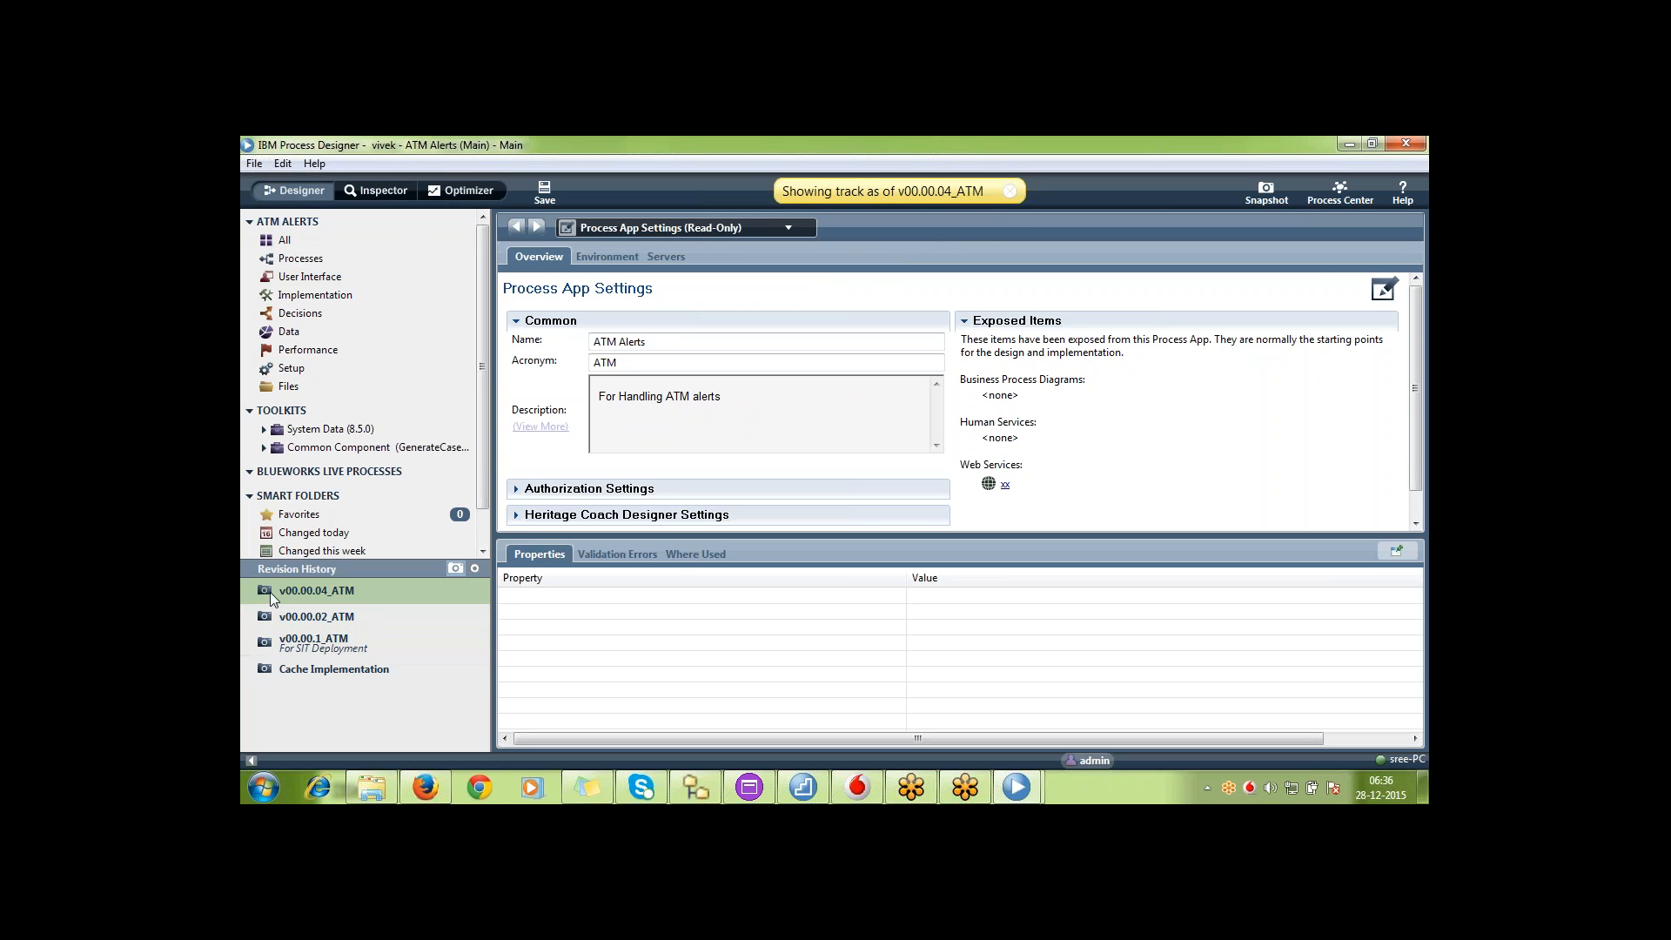
{"action": "left_click", "coordinate": [1008, 192]}
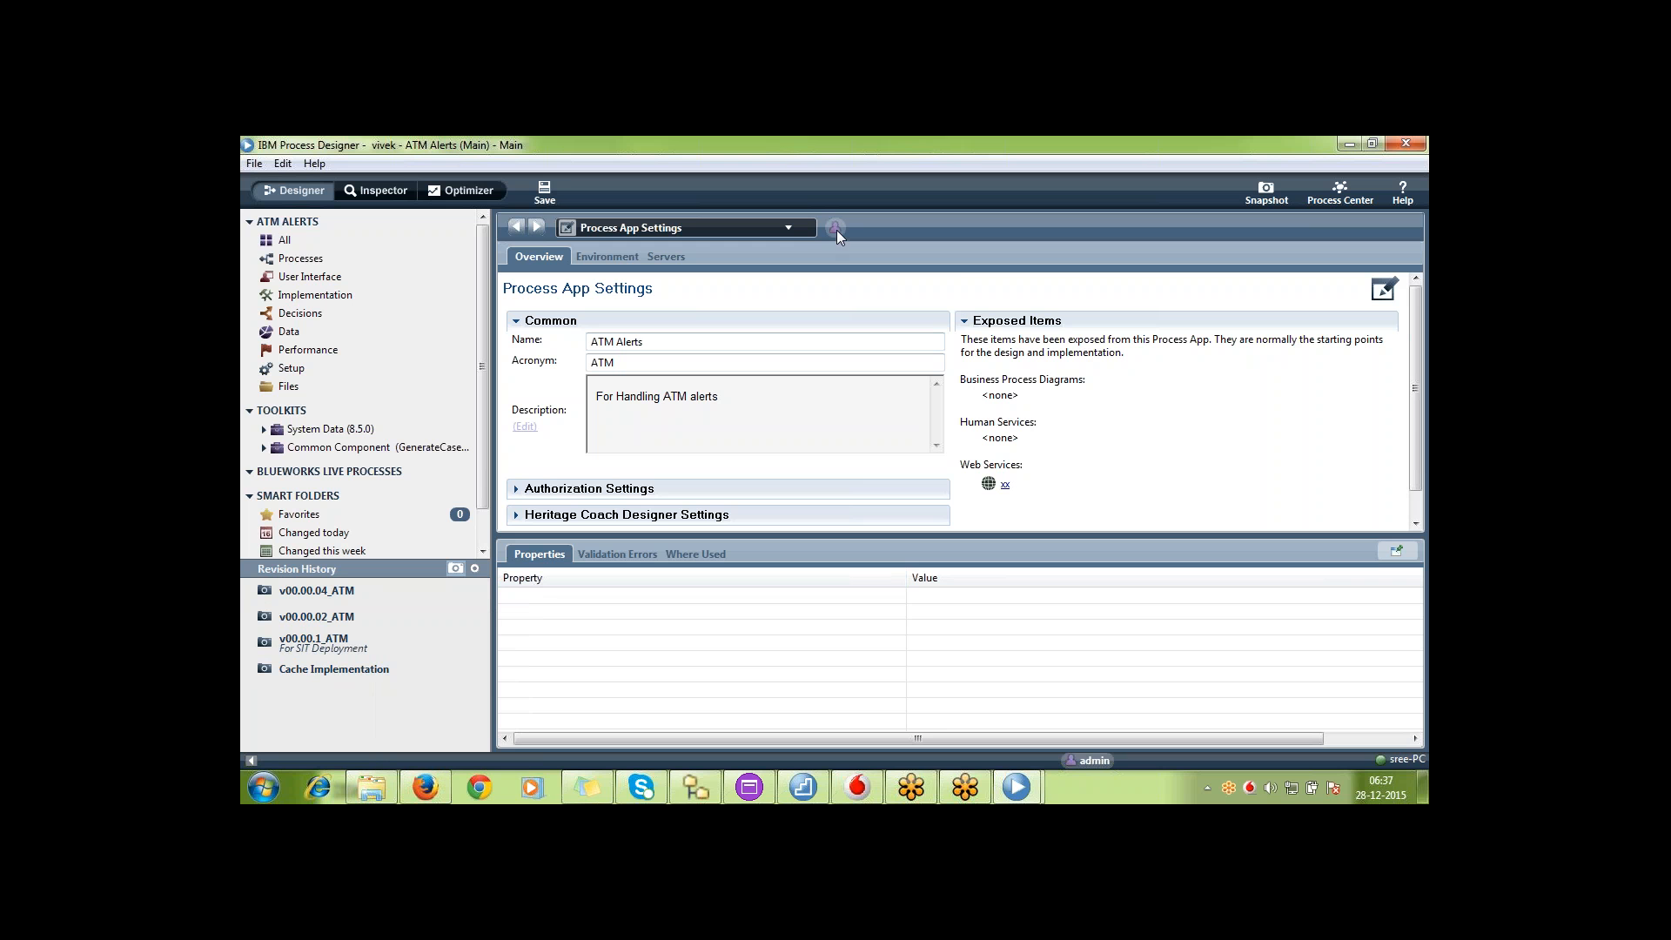
Open Test BPD2 in the second developer's Main track and check which items the admin is viewing
{"action": "mouse_move", "coordinate": [837, 228]}
{"action": "left_click", "coordinate": [331, 259]}
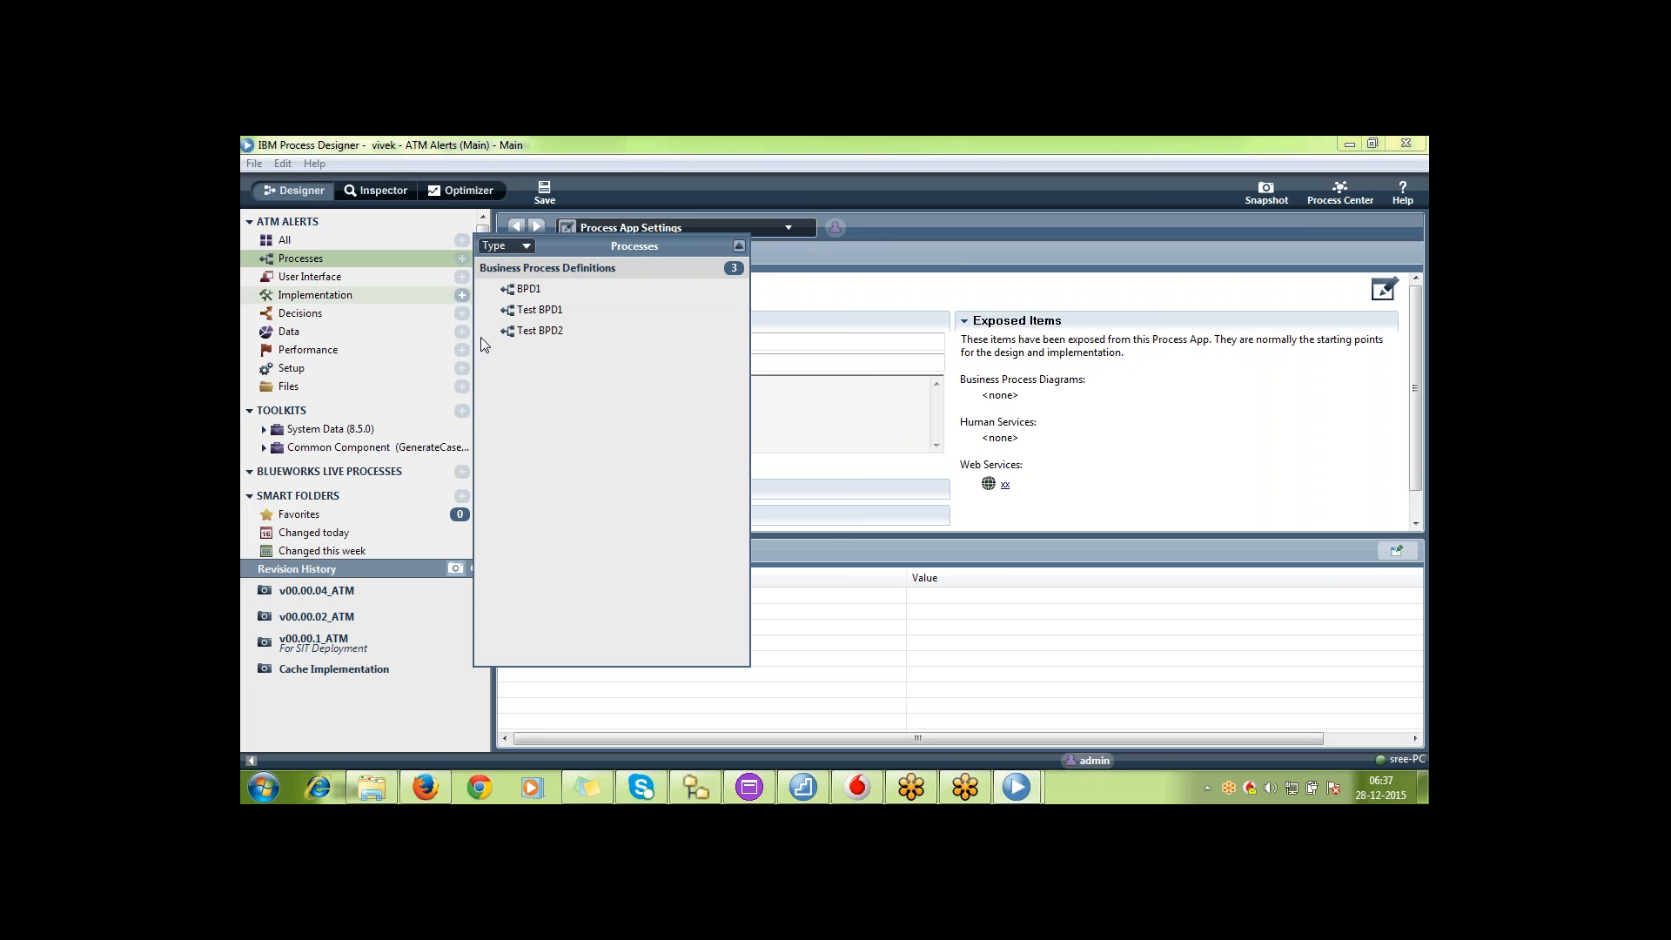
{"action": "left_click", "coordinate": [545, 337]}
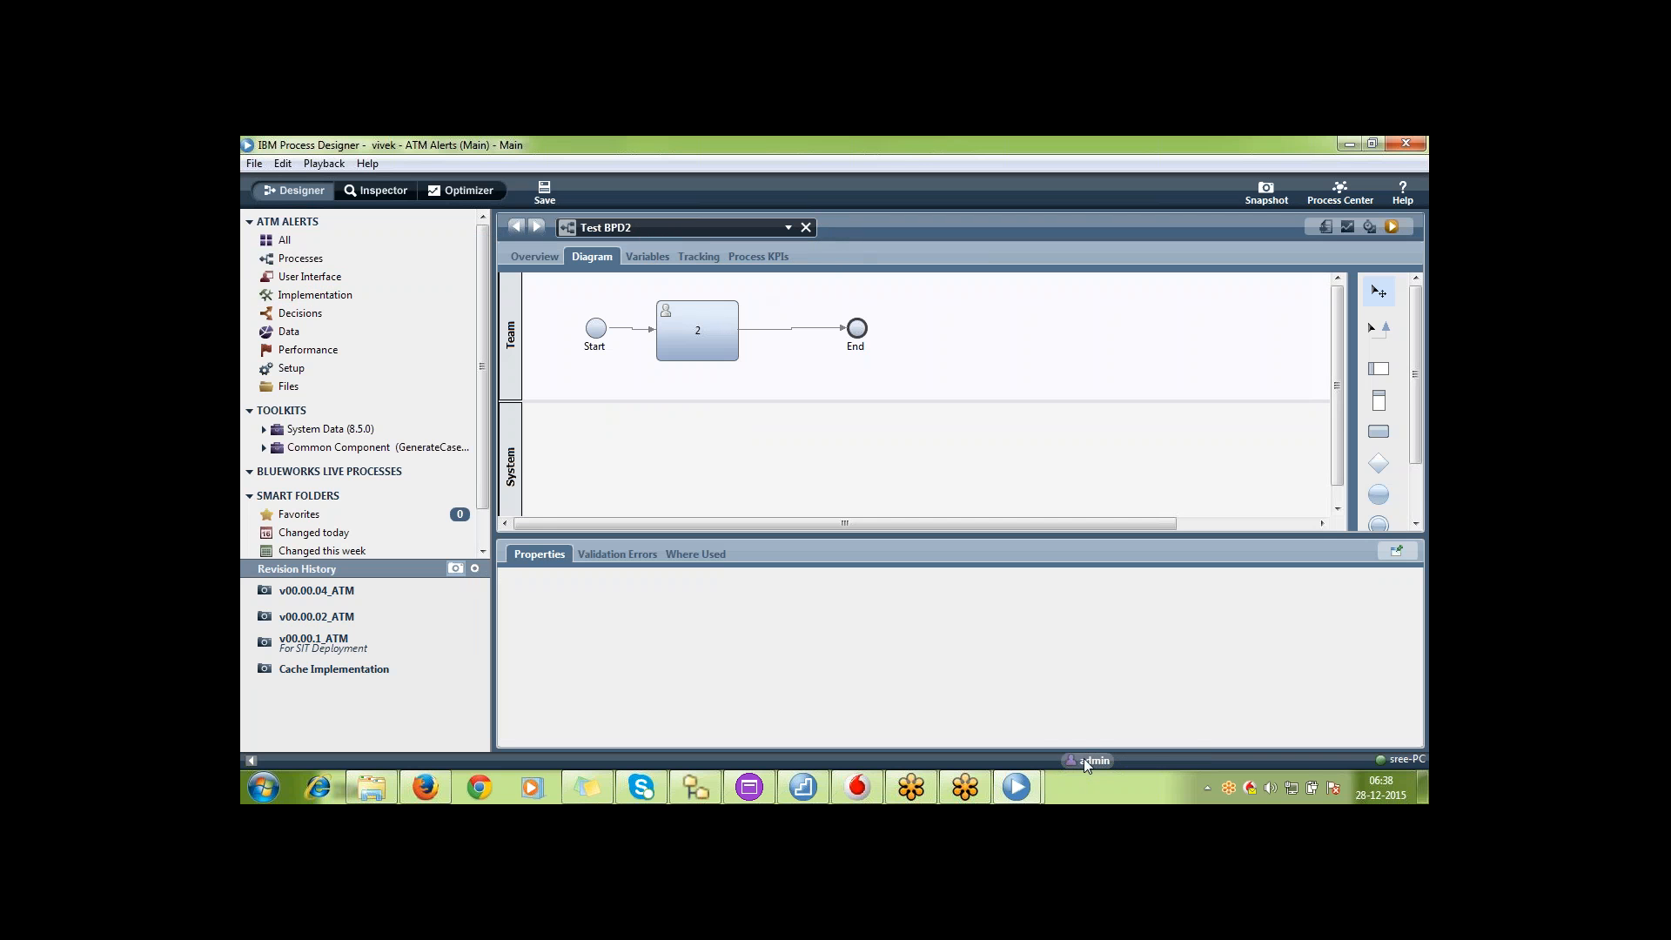
{"action": "mouse_move", "coordinate": [1083, 759]}
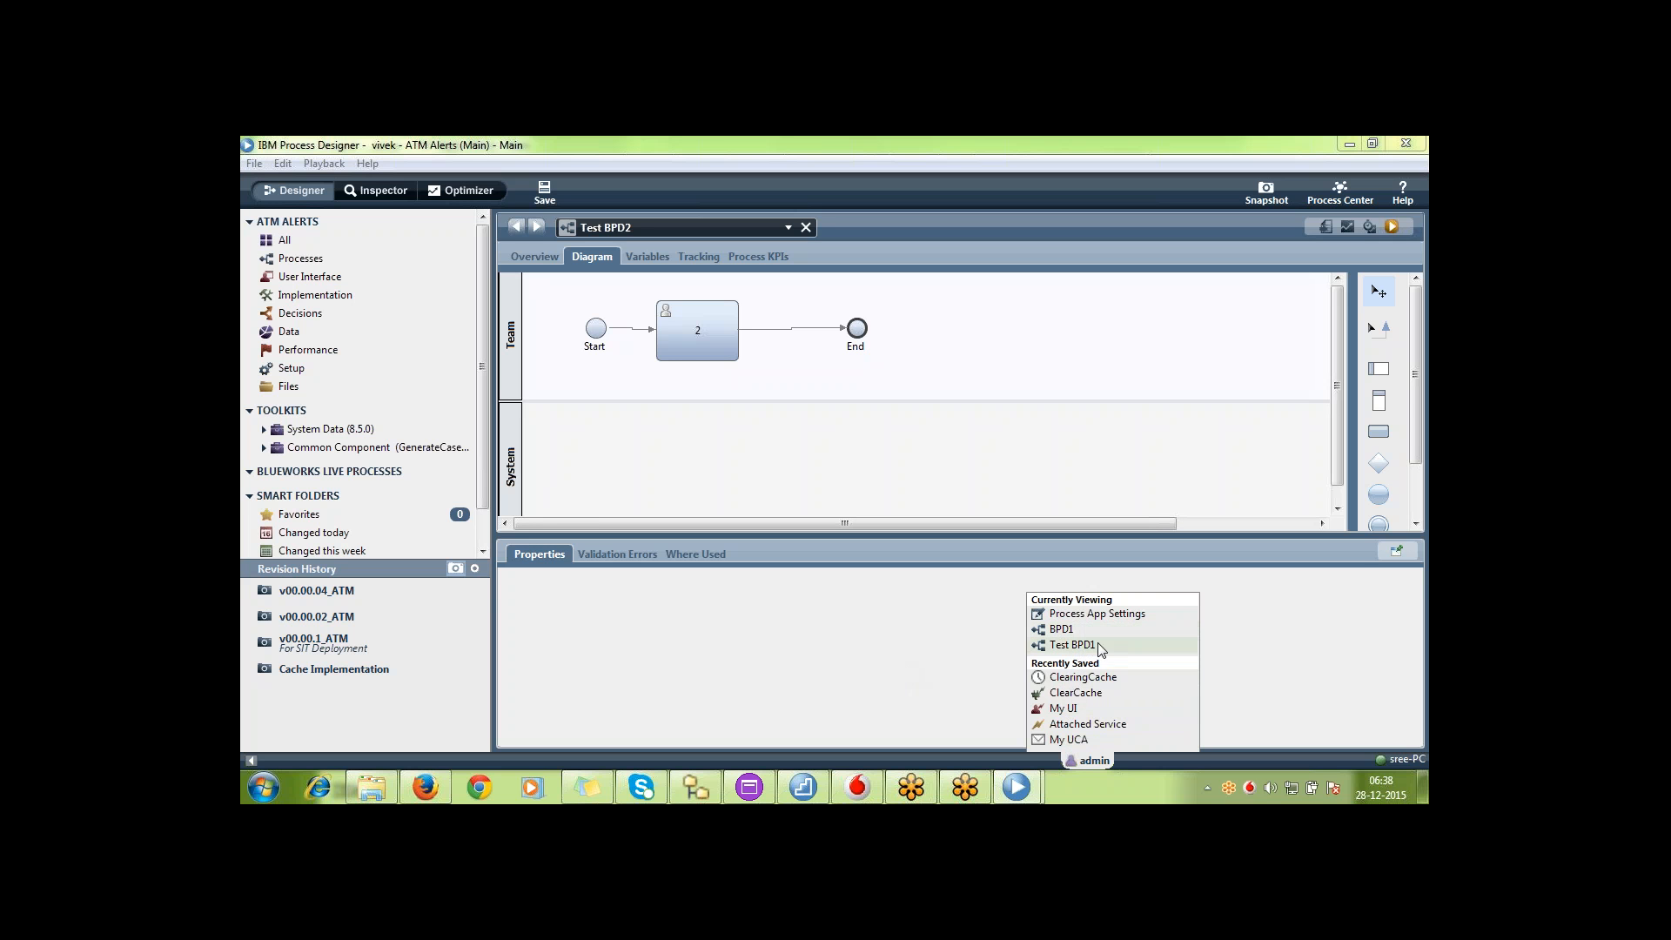
{"action": "left_click", "coordinate": [885, 446]}
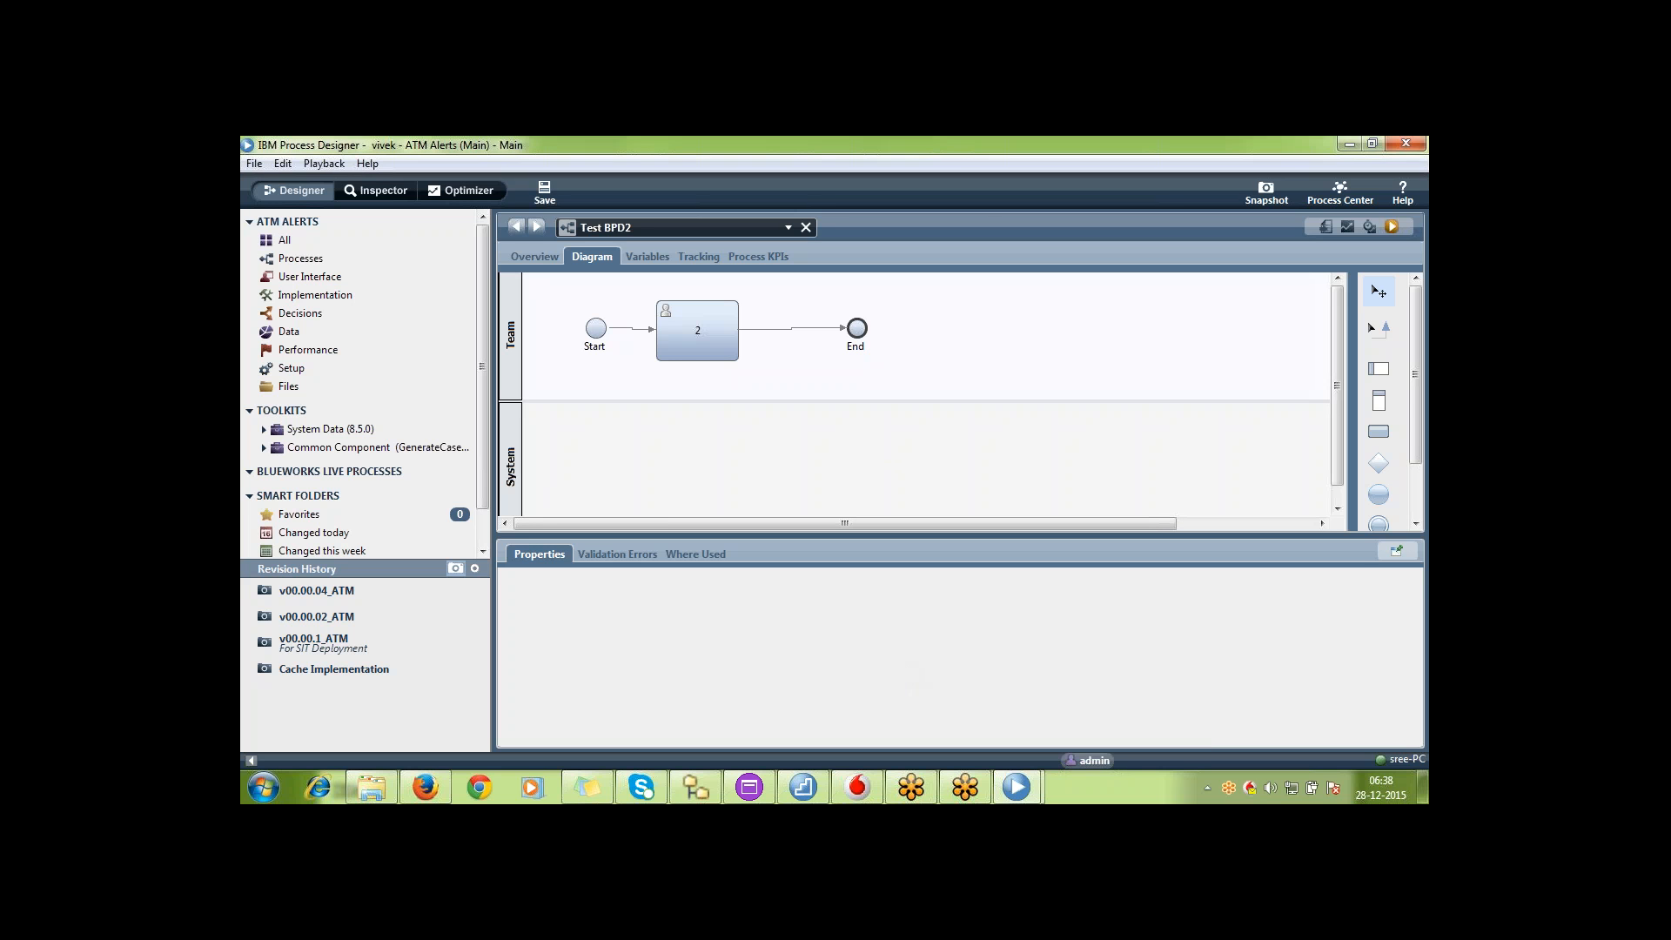
Move the End event of Test BPD2 farther from activity 2, save, and adjust the end of its incoming line
{"action": "left_click", "coordinate": [688, 338]}
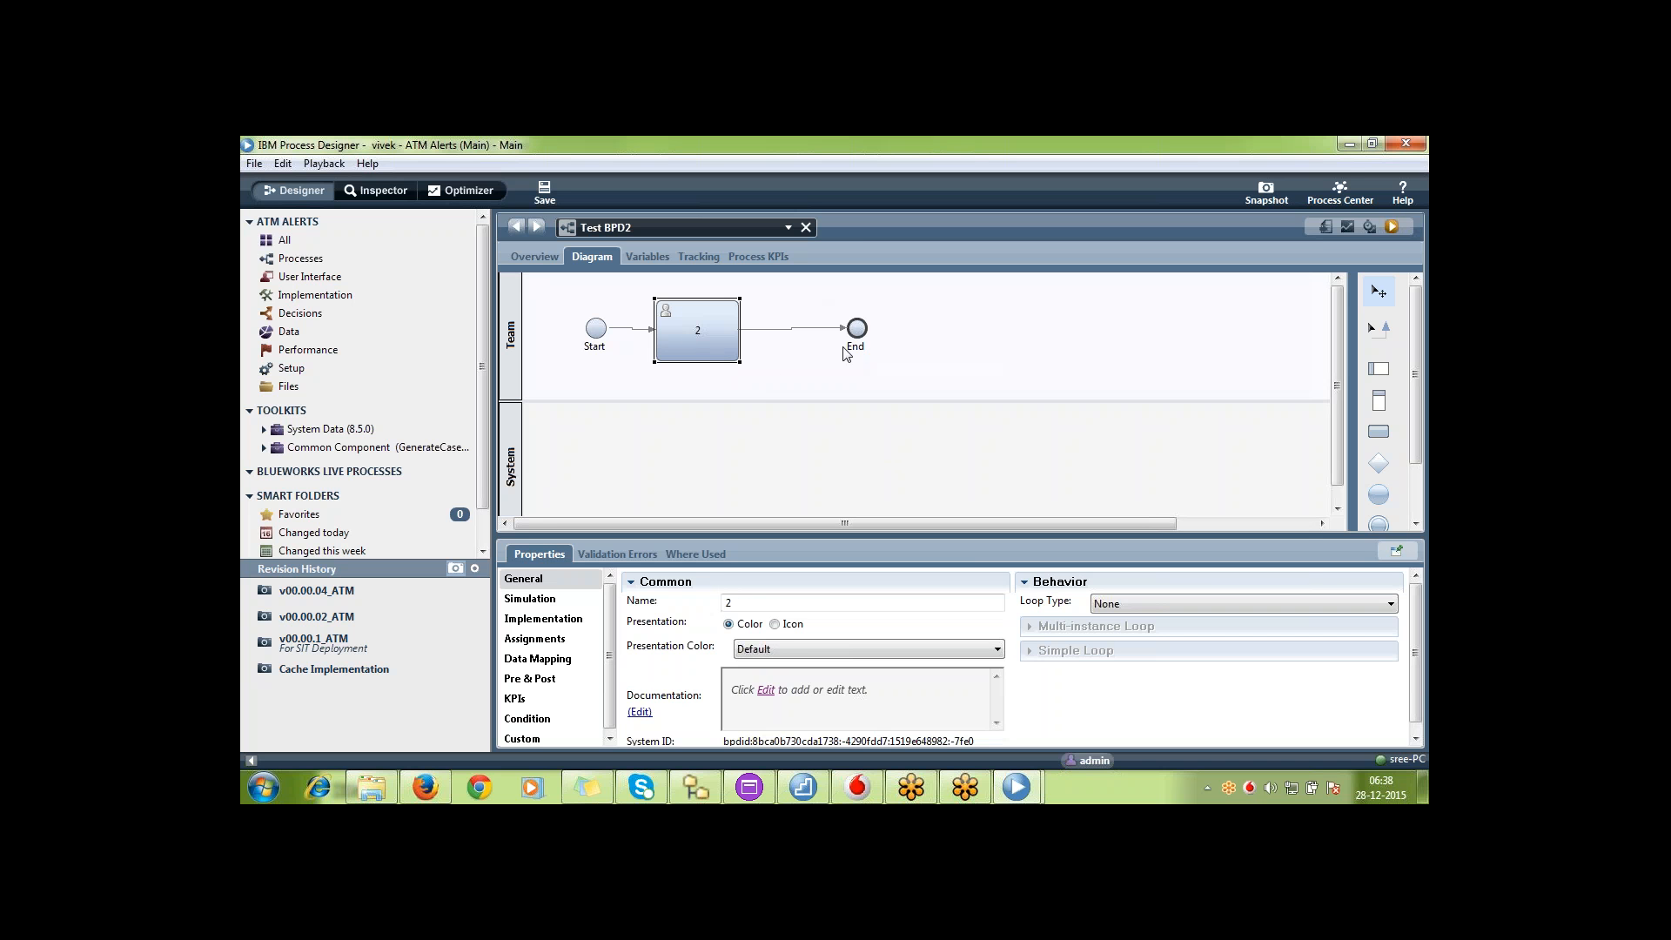
{"action": "left_click_drag", "start_coordinate": [856, 328], "coordinate": [1027, 347]}
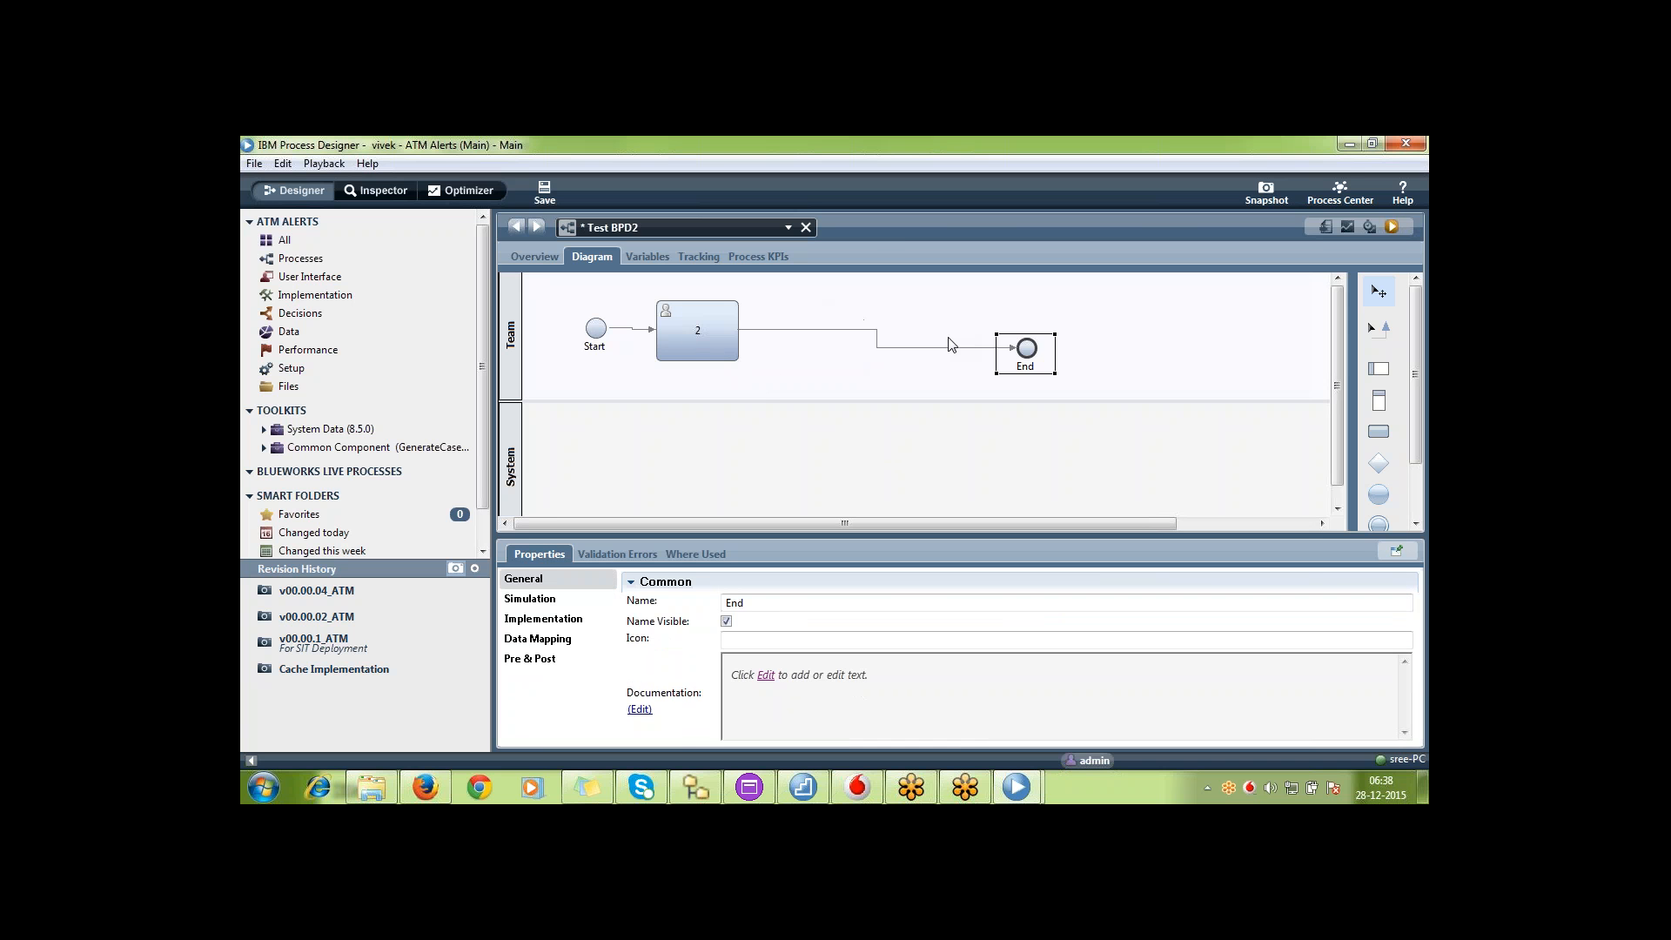
{"action": "left_click", "coordinate": [920, 347]}
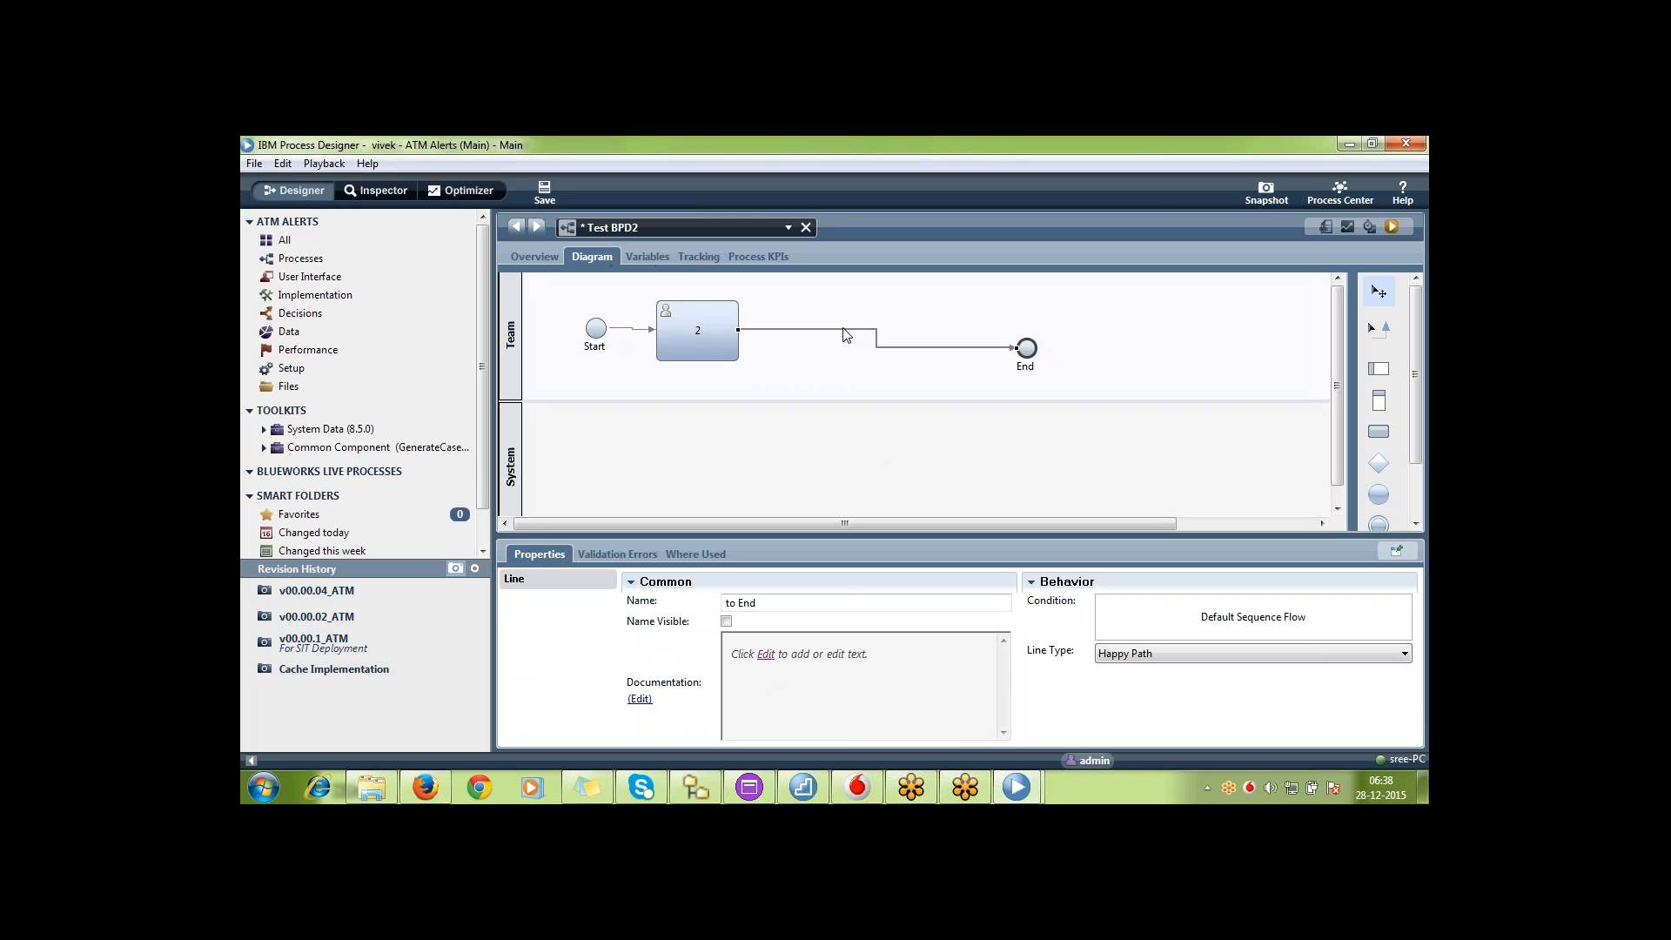
{"action": "key", "text": "ctrl+s"}
{"action": "left_click_drag", "start_coordinate": [1009, 345], "coordinate": [1016, 348]}
Open Test BPD2 in the admin's Main track window and select activity 2 to check its editing lock
{"action": "left_click", "coordinate": [1016, 787]}
{"action": "left_click", "coordinate": [913, 688]}
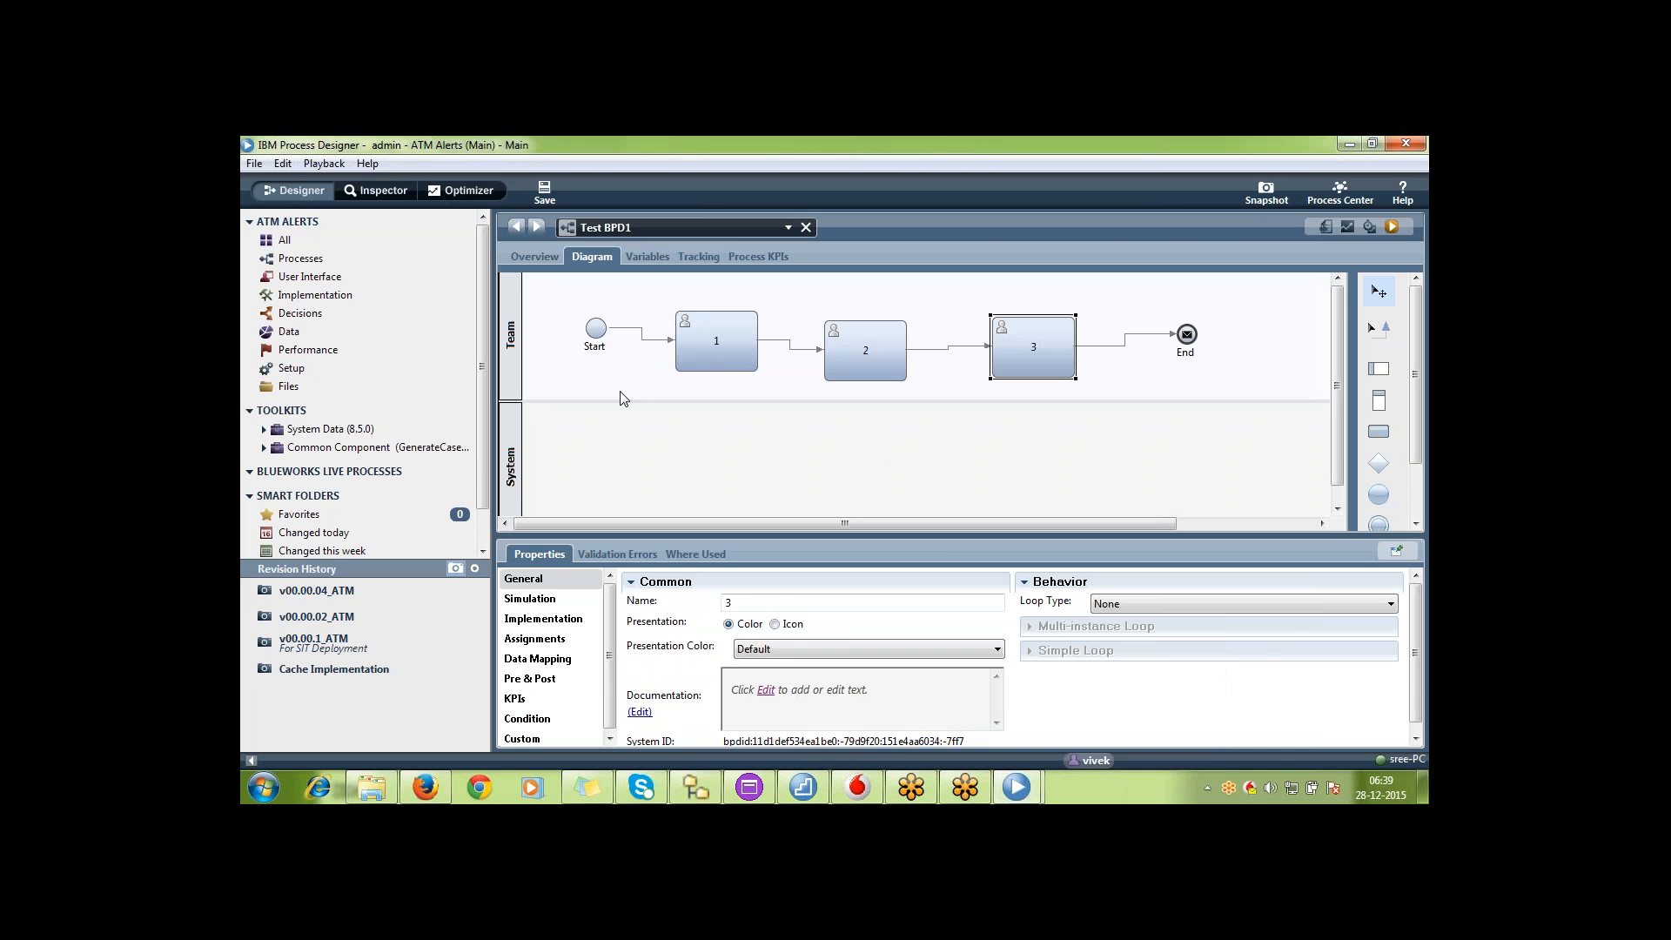
{"action": "left_click", "coordinate": [379, 263]}
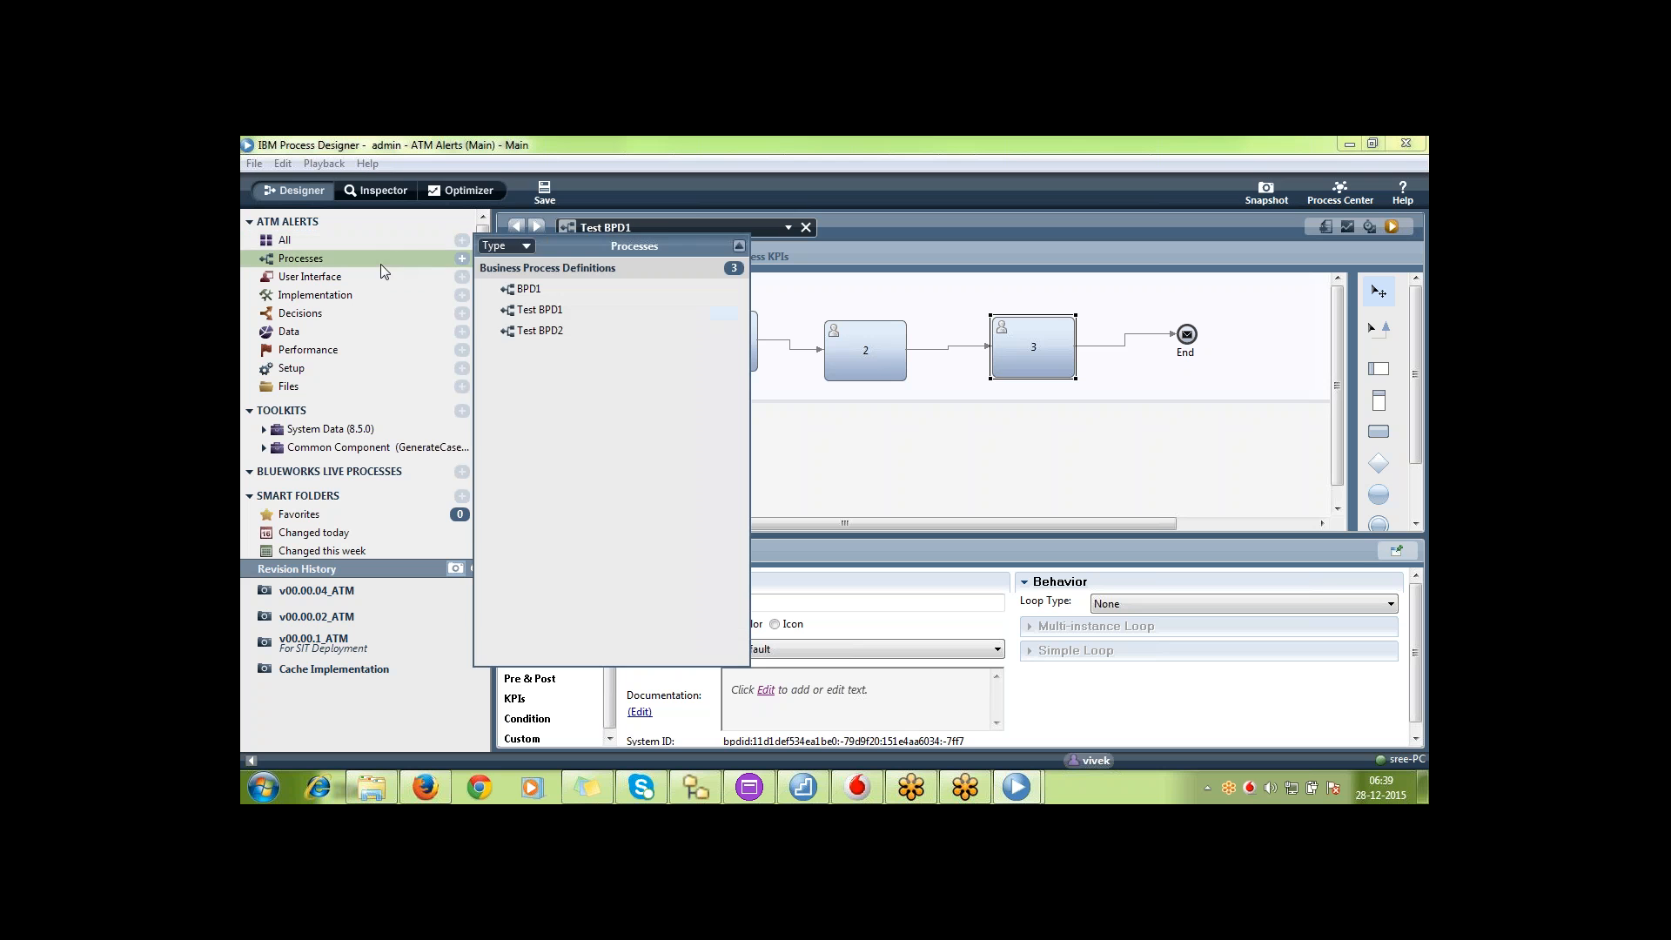
{"action": "double_click", "coordinate": [545, 335]}
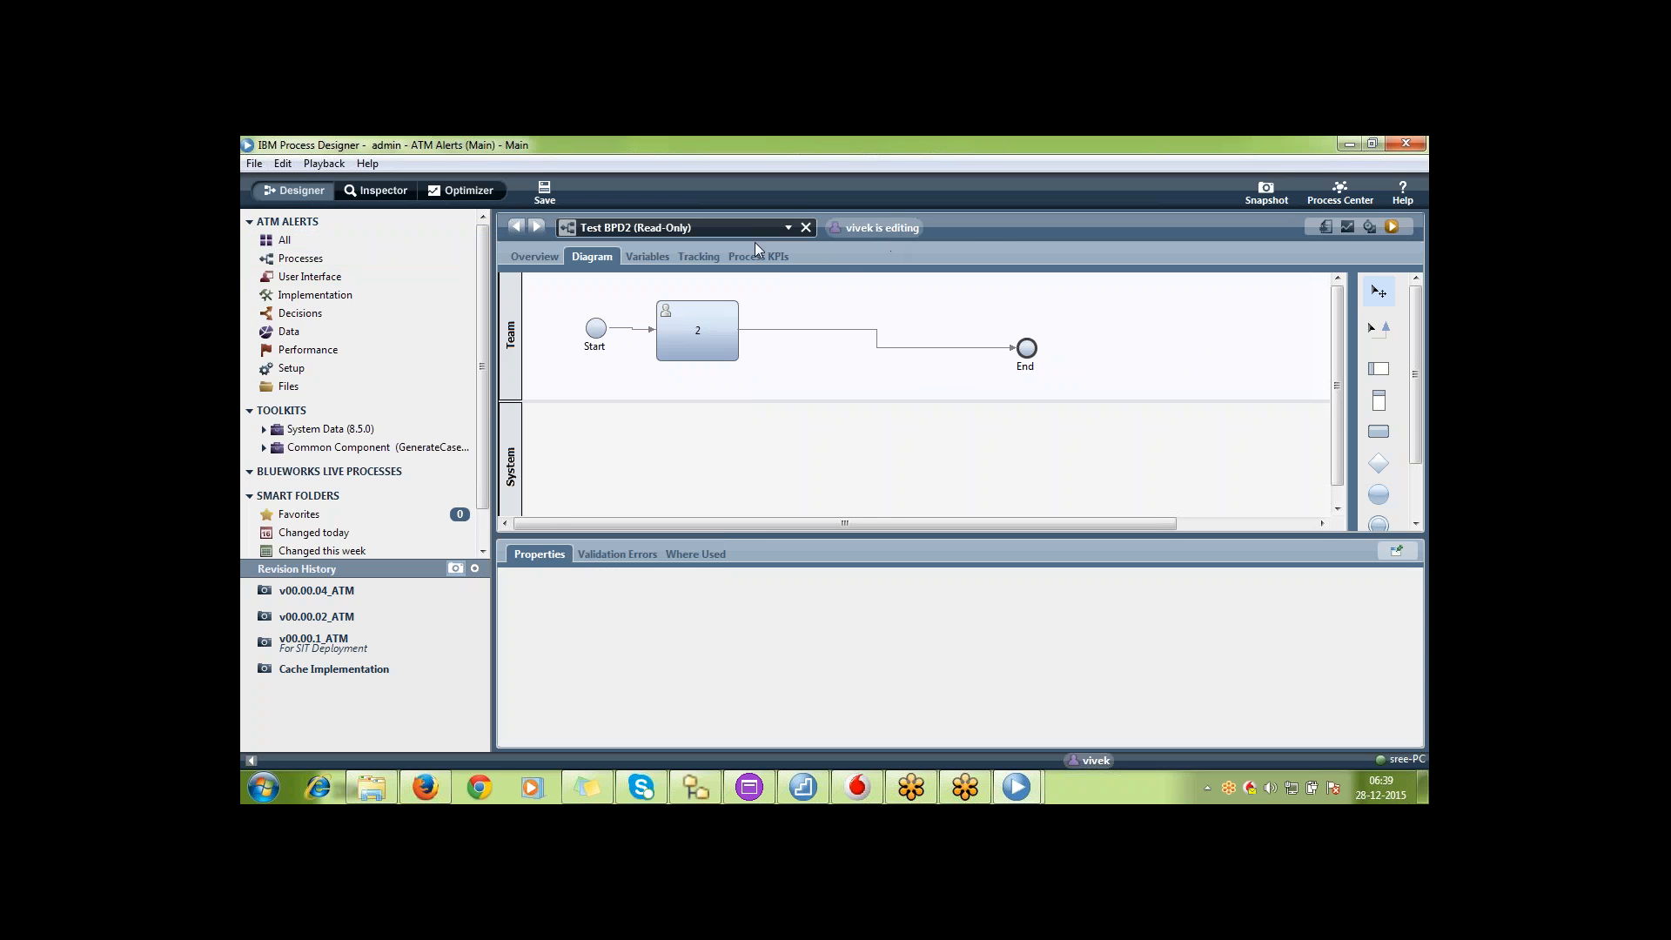
{"action": "left_click", "coordinate": [692, 338]}
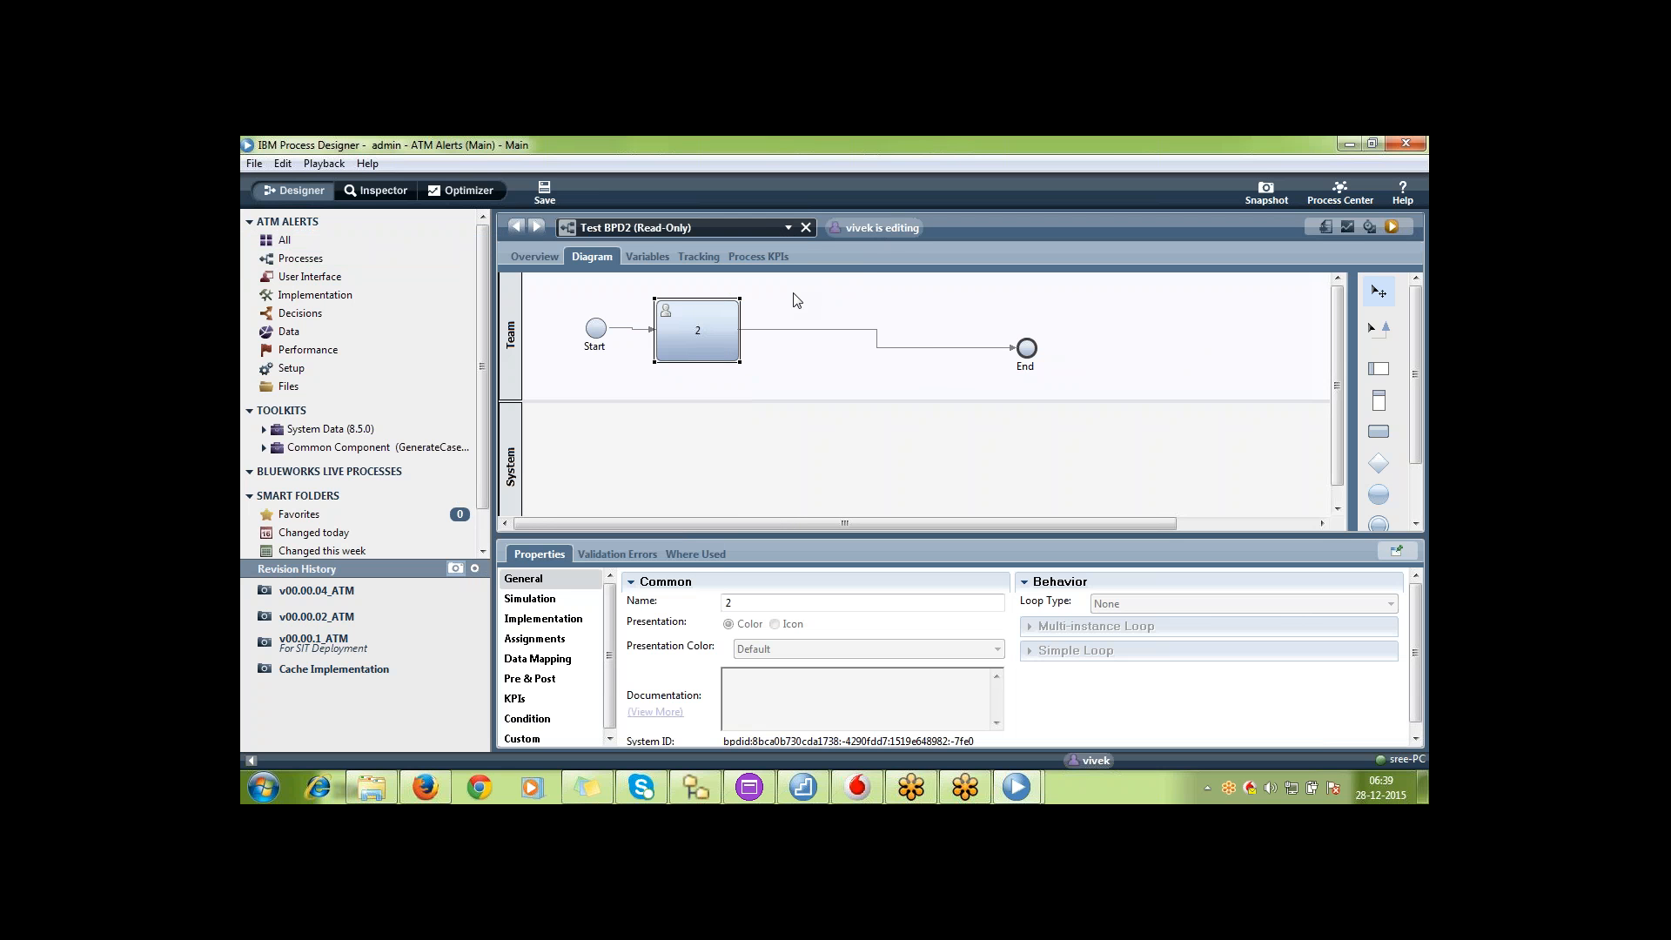
{"action": "left_click", "coordinate": [555, 200]}
Save Test BPD2 in the second developer's window to release it for editing
{"action": "mouse_move", "coordinate": [1026, 779]}
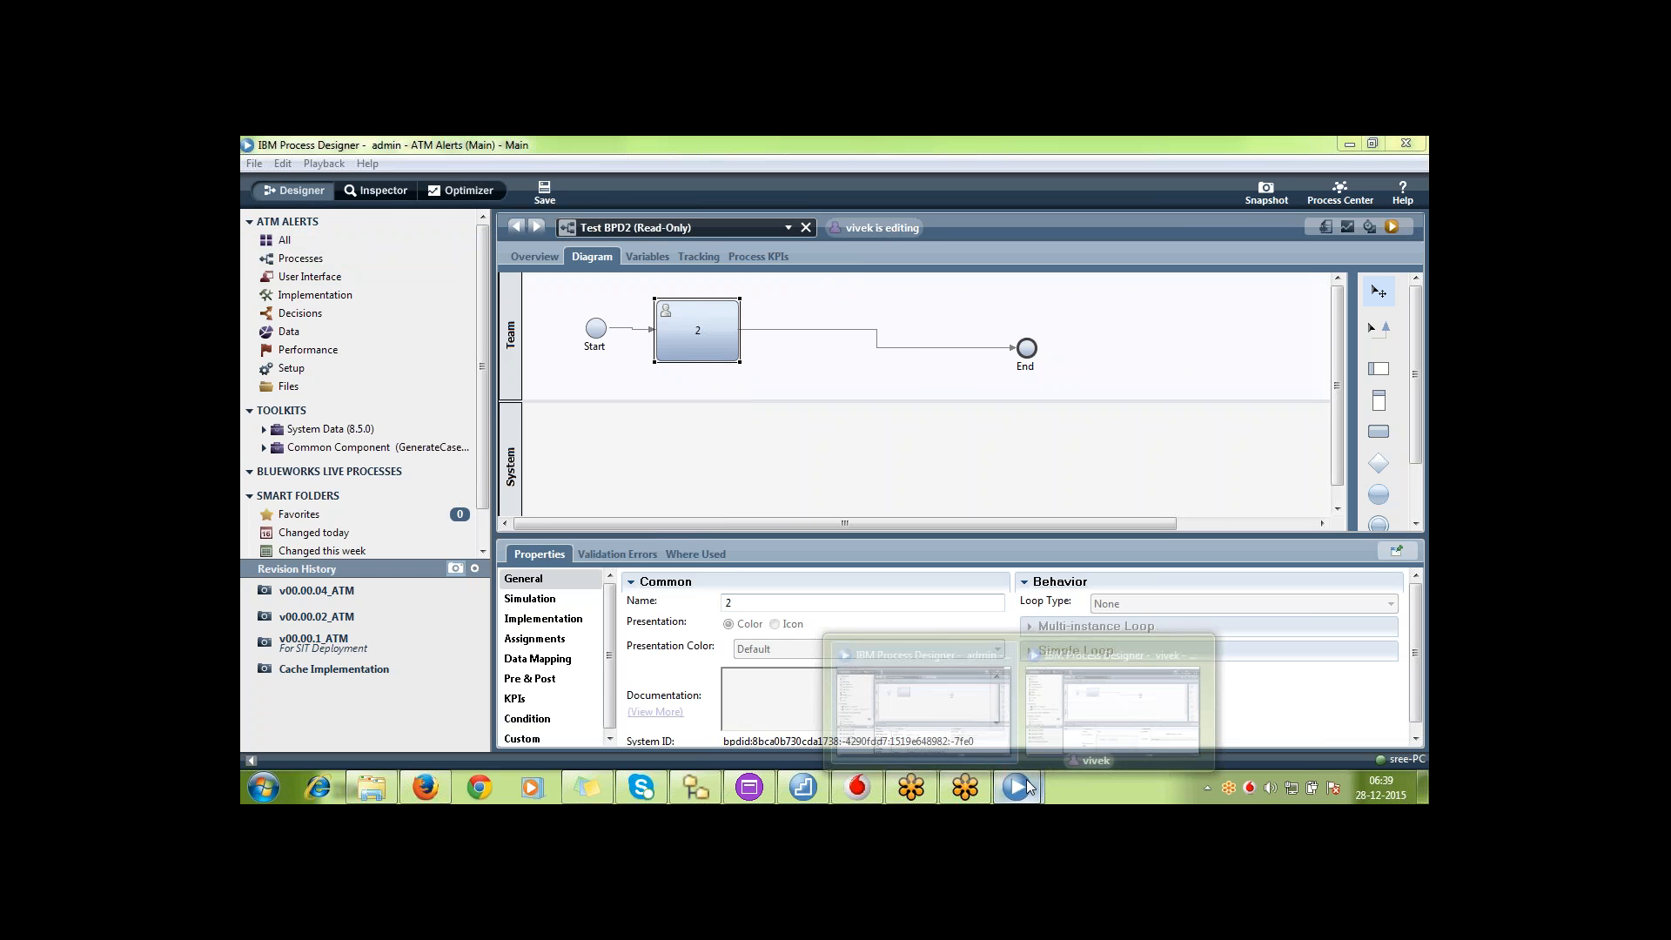
{"action": "left_click", "coordinate": [1113, 694]}
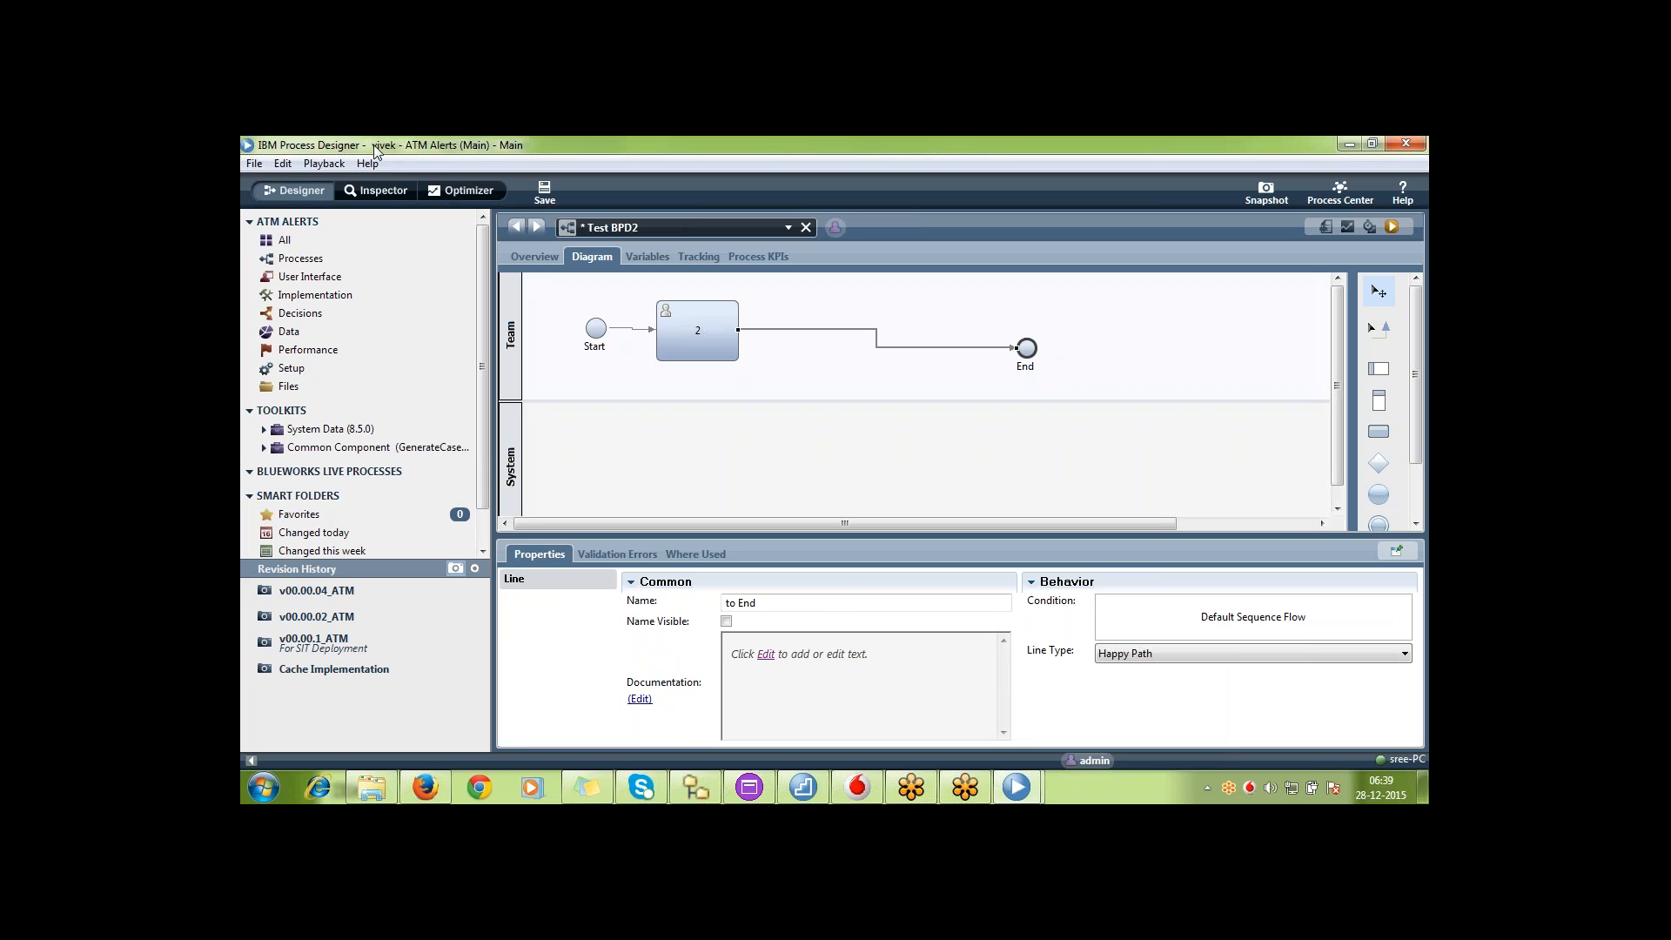
{"action": "left_click", "coordinate": [547, 191]}
In the admin's window, reattach the line from activity 2 to the upper side of Test BPD2's End event
{"action": "mouse_move", "coordinate": [1015, 786]}
{"action": "left_click", "coordinate": [954, 703]}
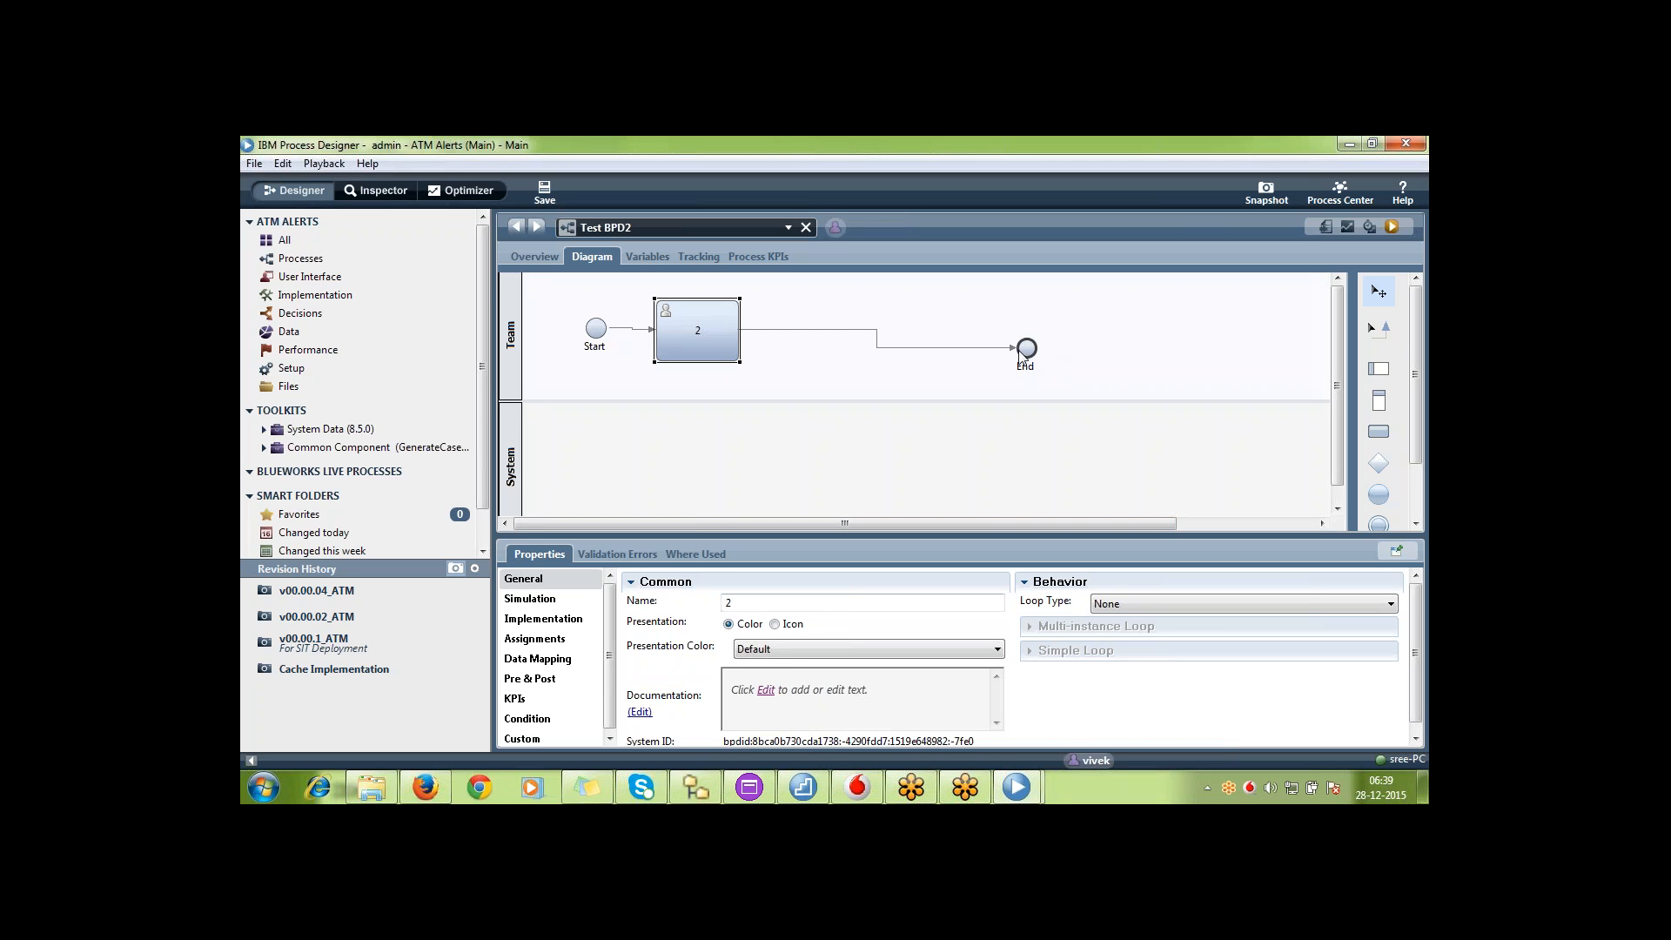
{"action": "left_click_drag", "start_coordinate": [1015, 349], "coordinate": [1025, 334]}
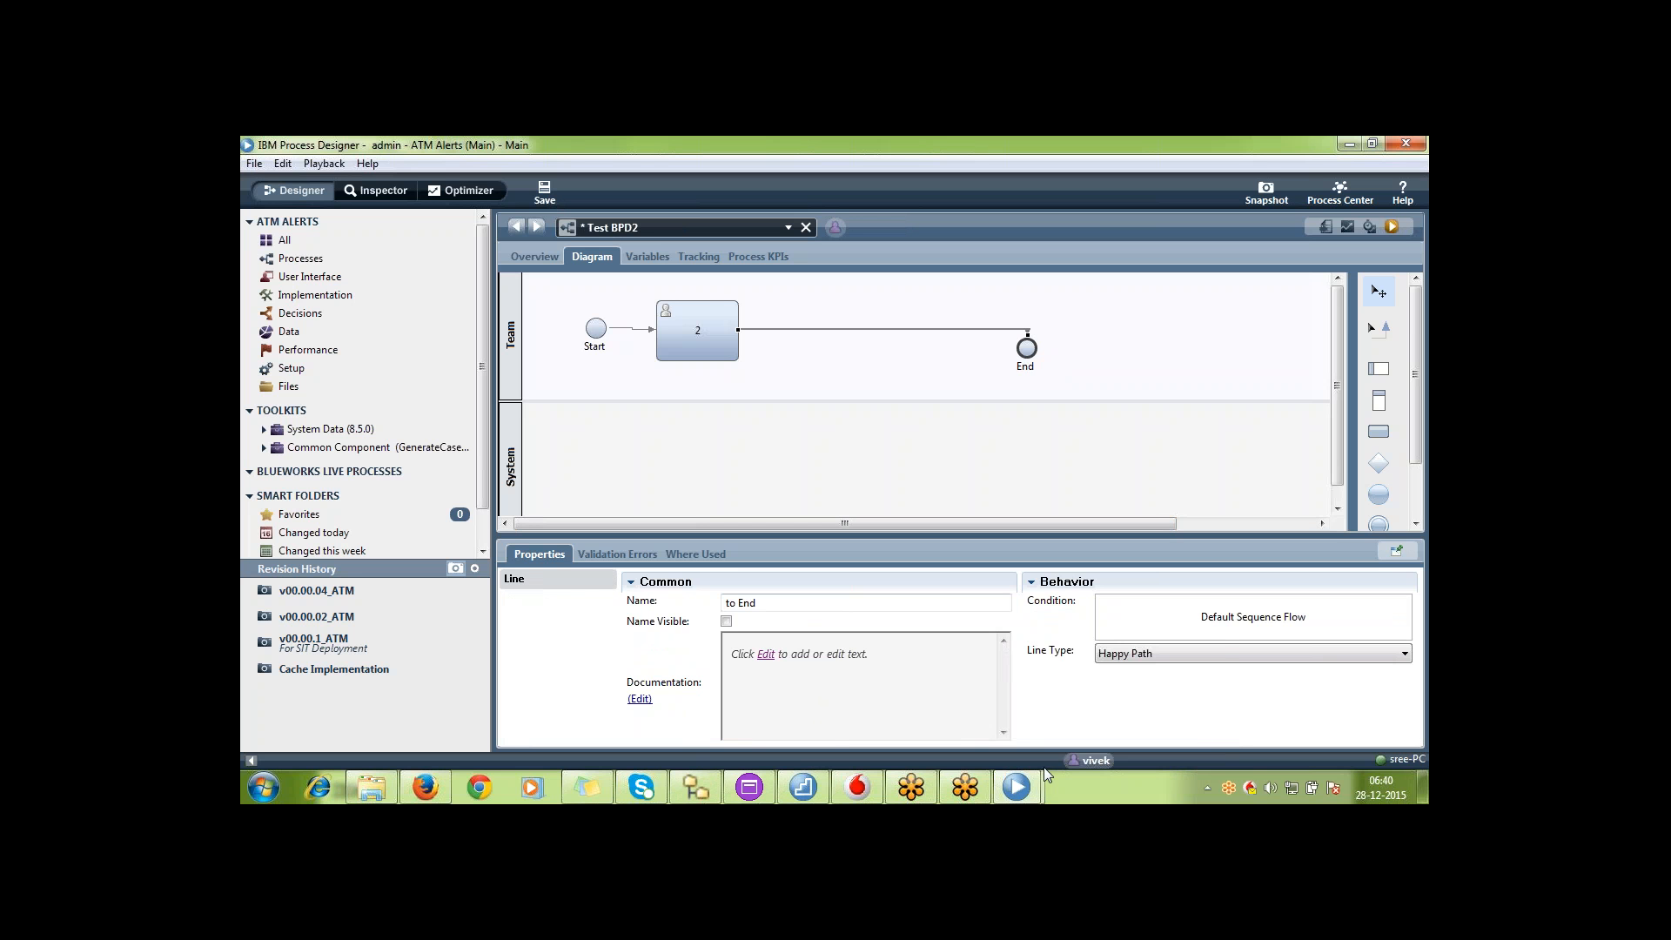
Switch to the second developer's window and check the lock on Test BPD2 in its list of open items
{"action": "left_click", "coordinate": [1030, 787]}
{"action": "left_click", "coordinate": [937, 702]}
{"action": "left_click", "coordinate": [1040, 792]}
{"action": "left_click", "coordinate": [1112, 711]}
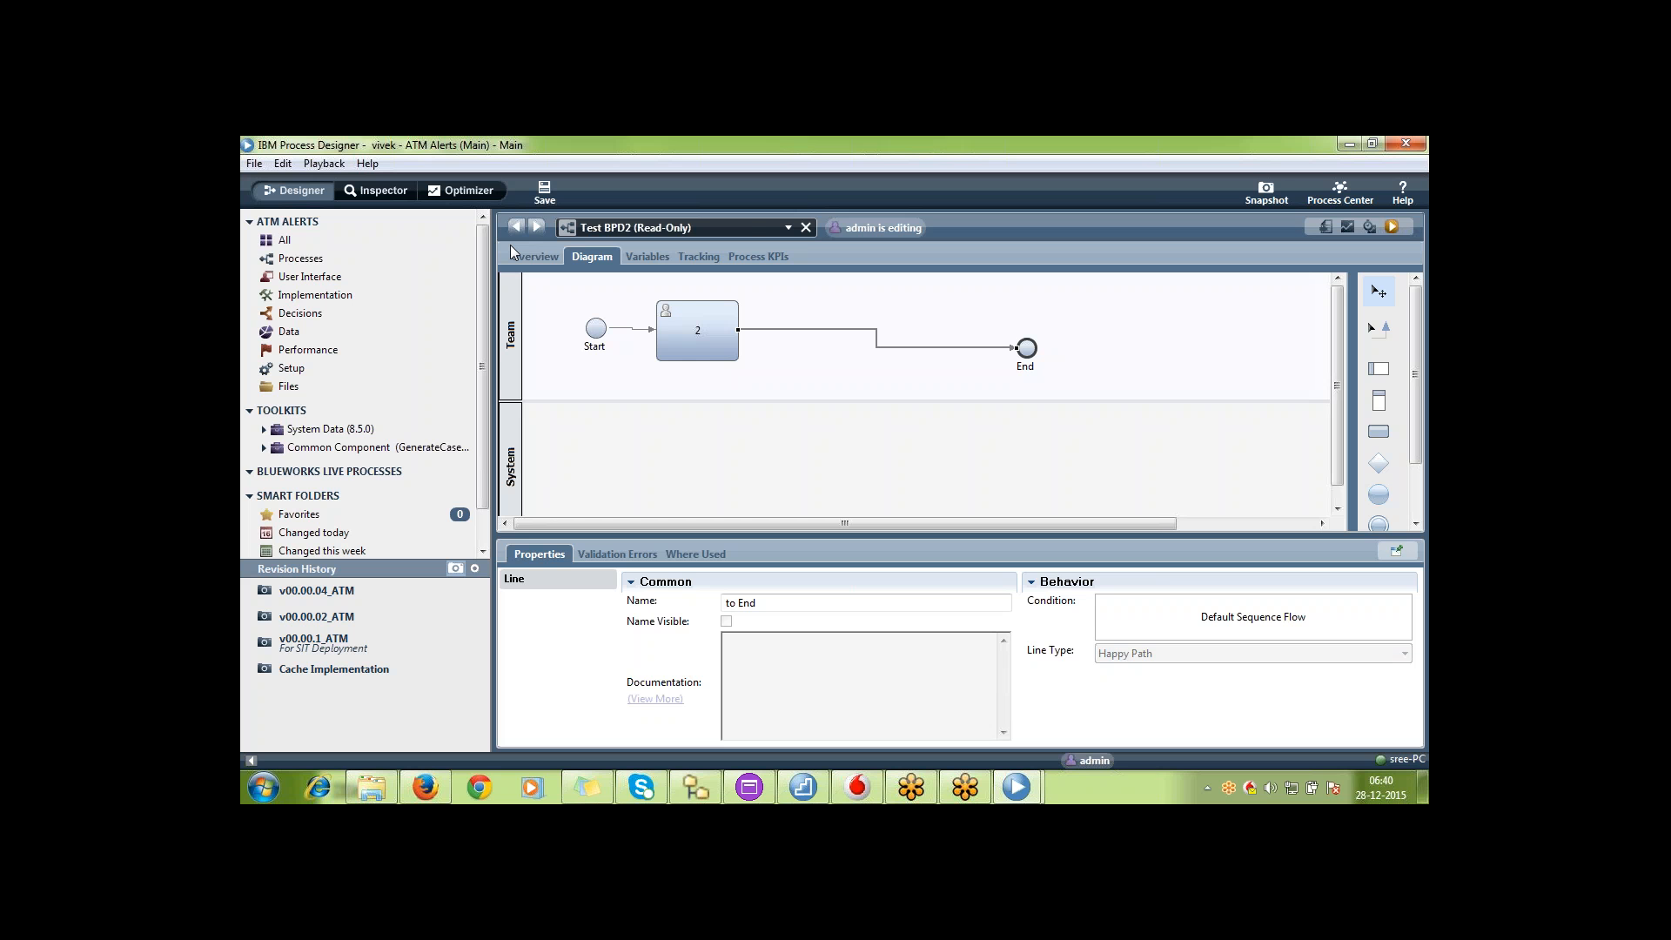
{"action": "left_click", "coordinate": [743, 228]}
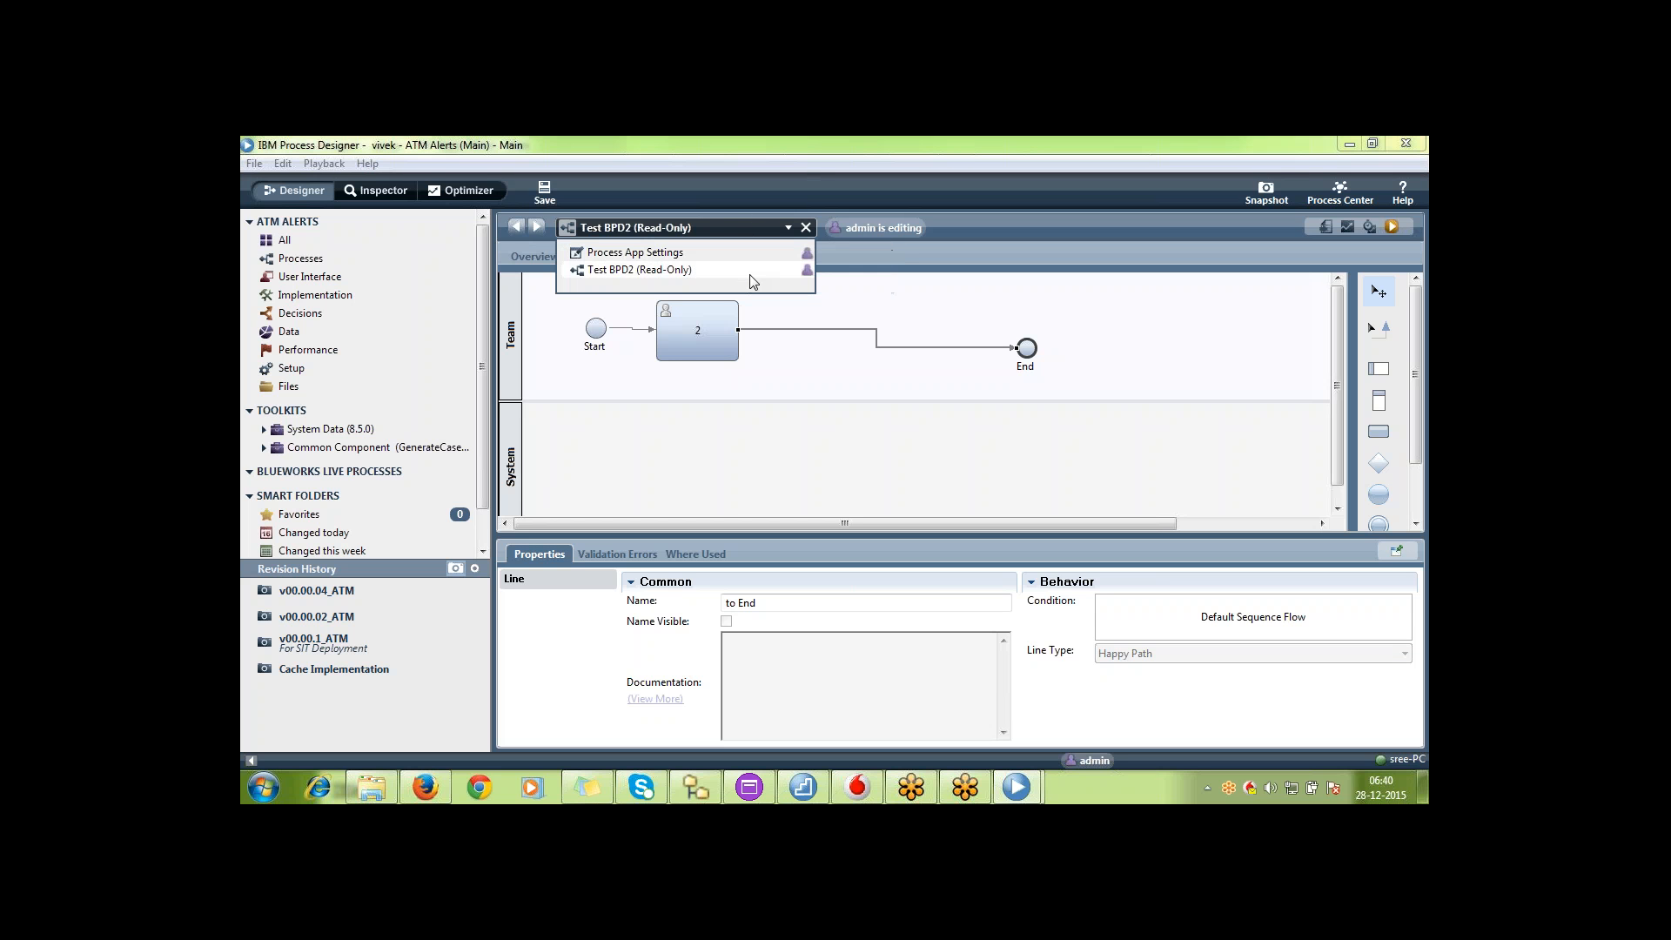
{"action": "left_click", "coordinate": [750, 275]}
{"action": "left_click", "coordinate": [758, 228]}
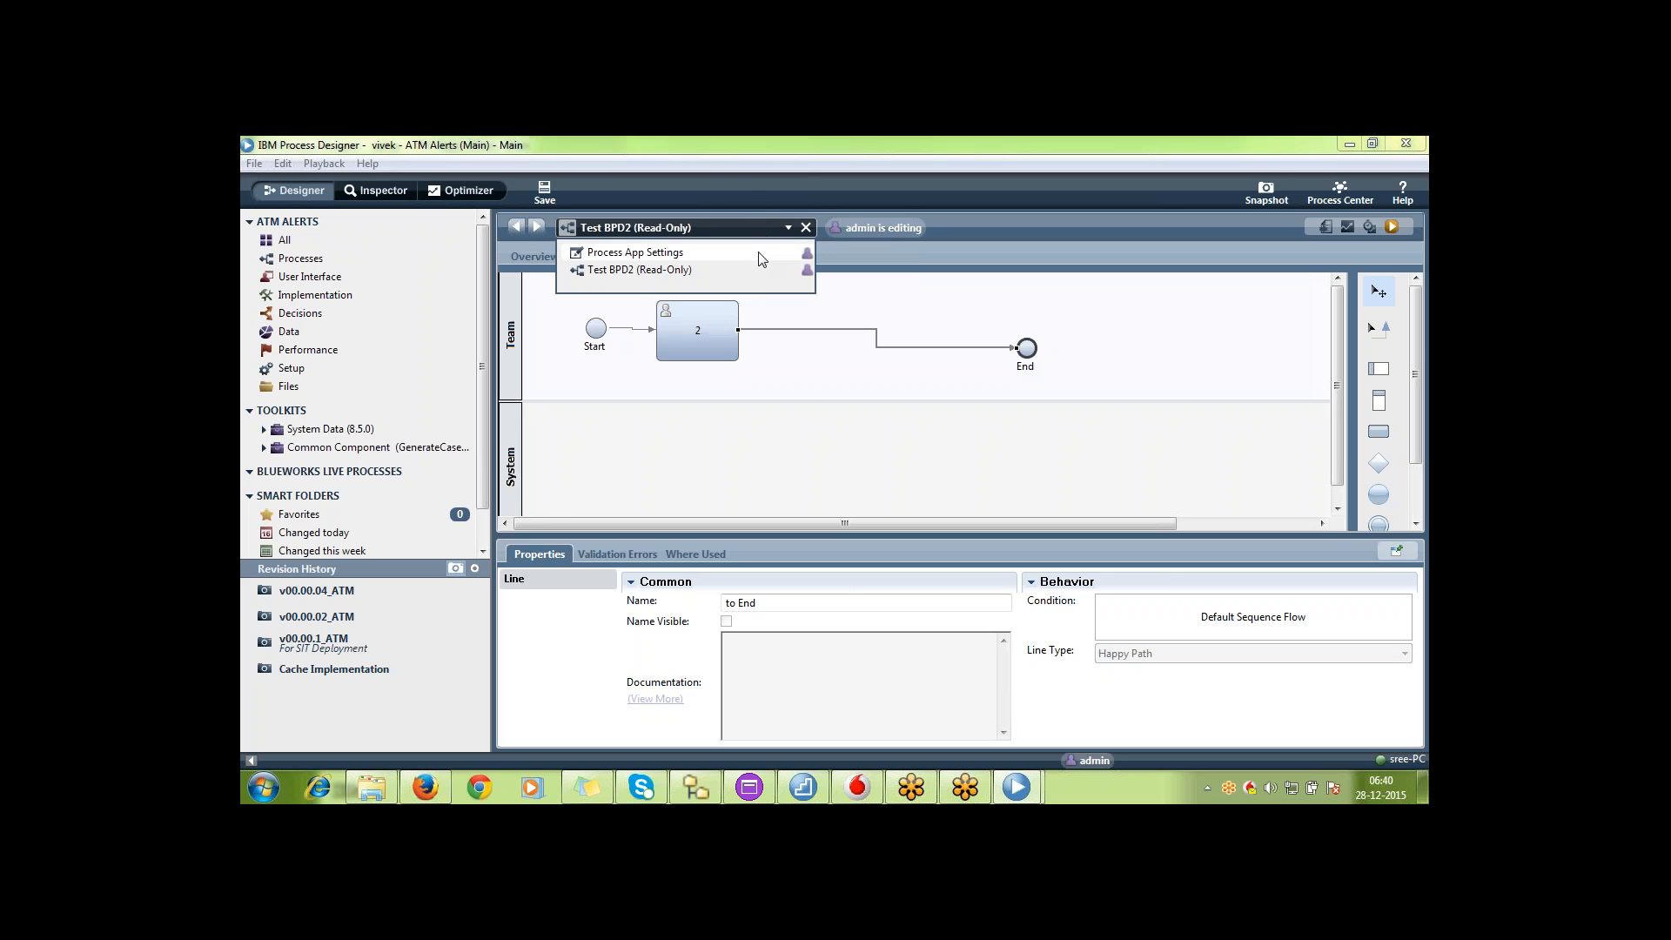
{"action": "left_click", "coordinate": [764, 272]}
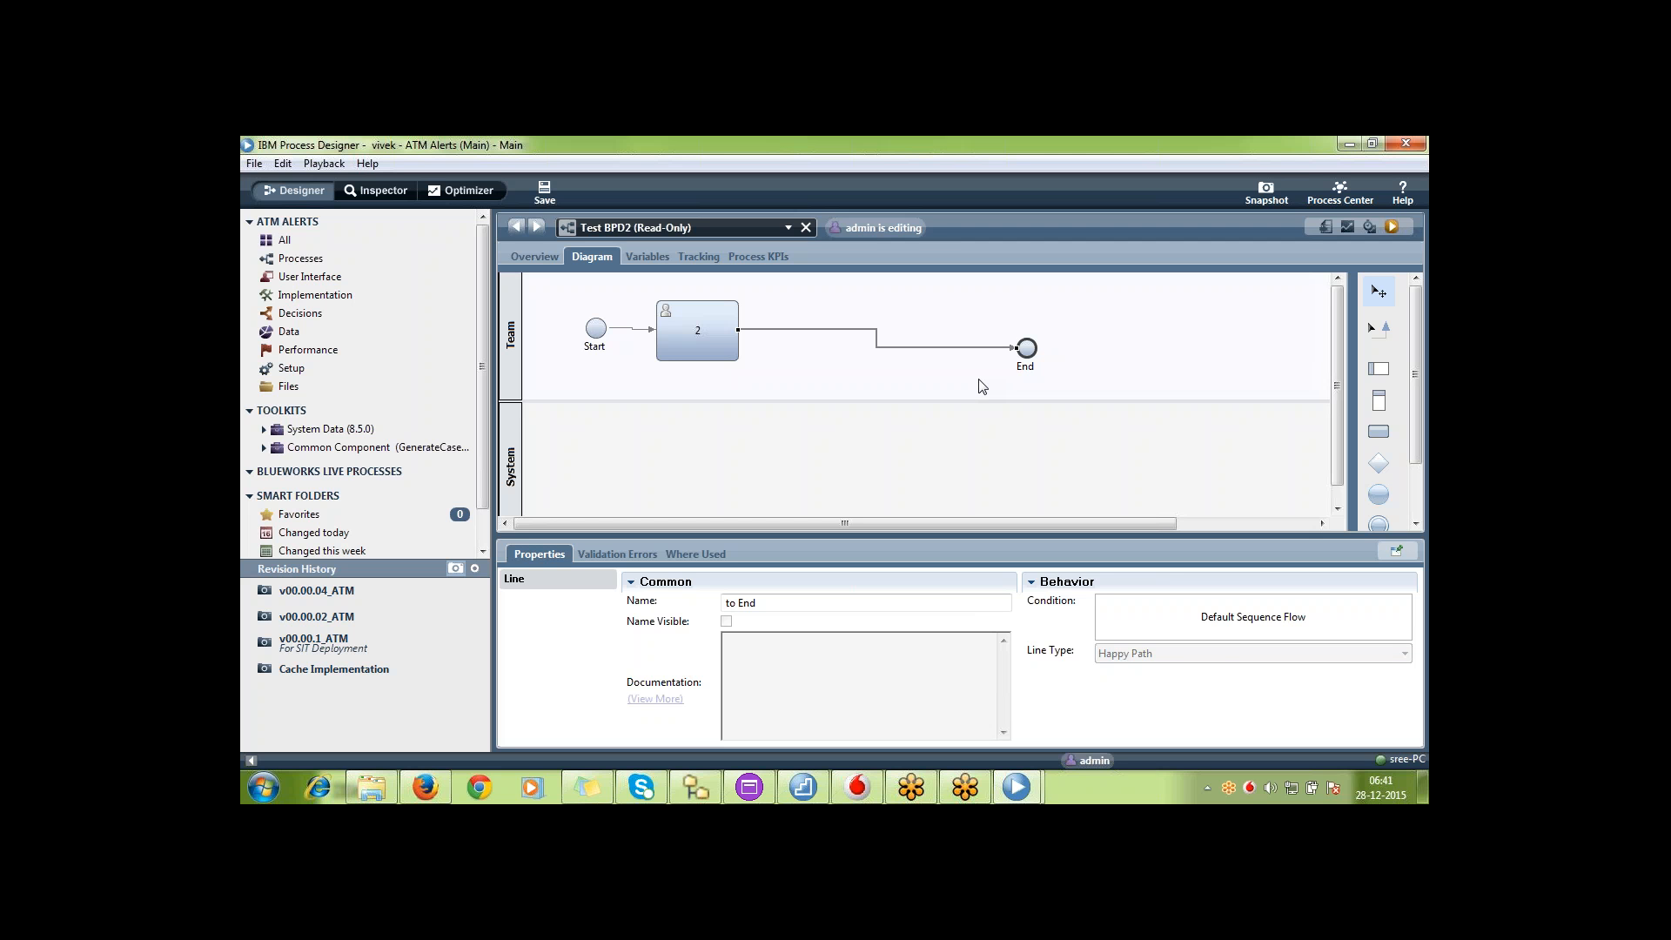
Compare the Test BPD2 diagram between the admin's window and the second developer's window
{"action": "left_click", "coordinate": [1027, 793]}
{"action": "left_click", "coordinate": [1098, 695]}
{"action": "left_click", "coordinate": [1032, 796]}
{"action": "left_click", "coordinate": [873, 668]}
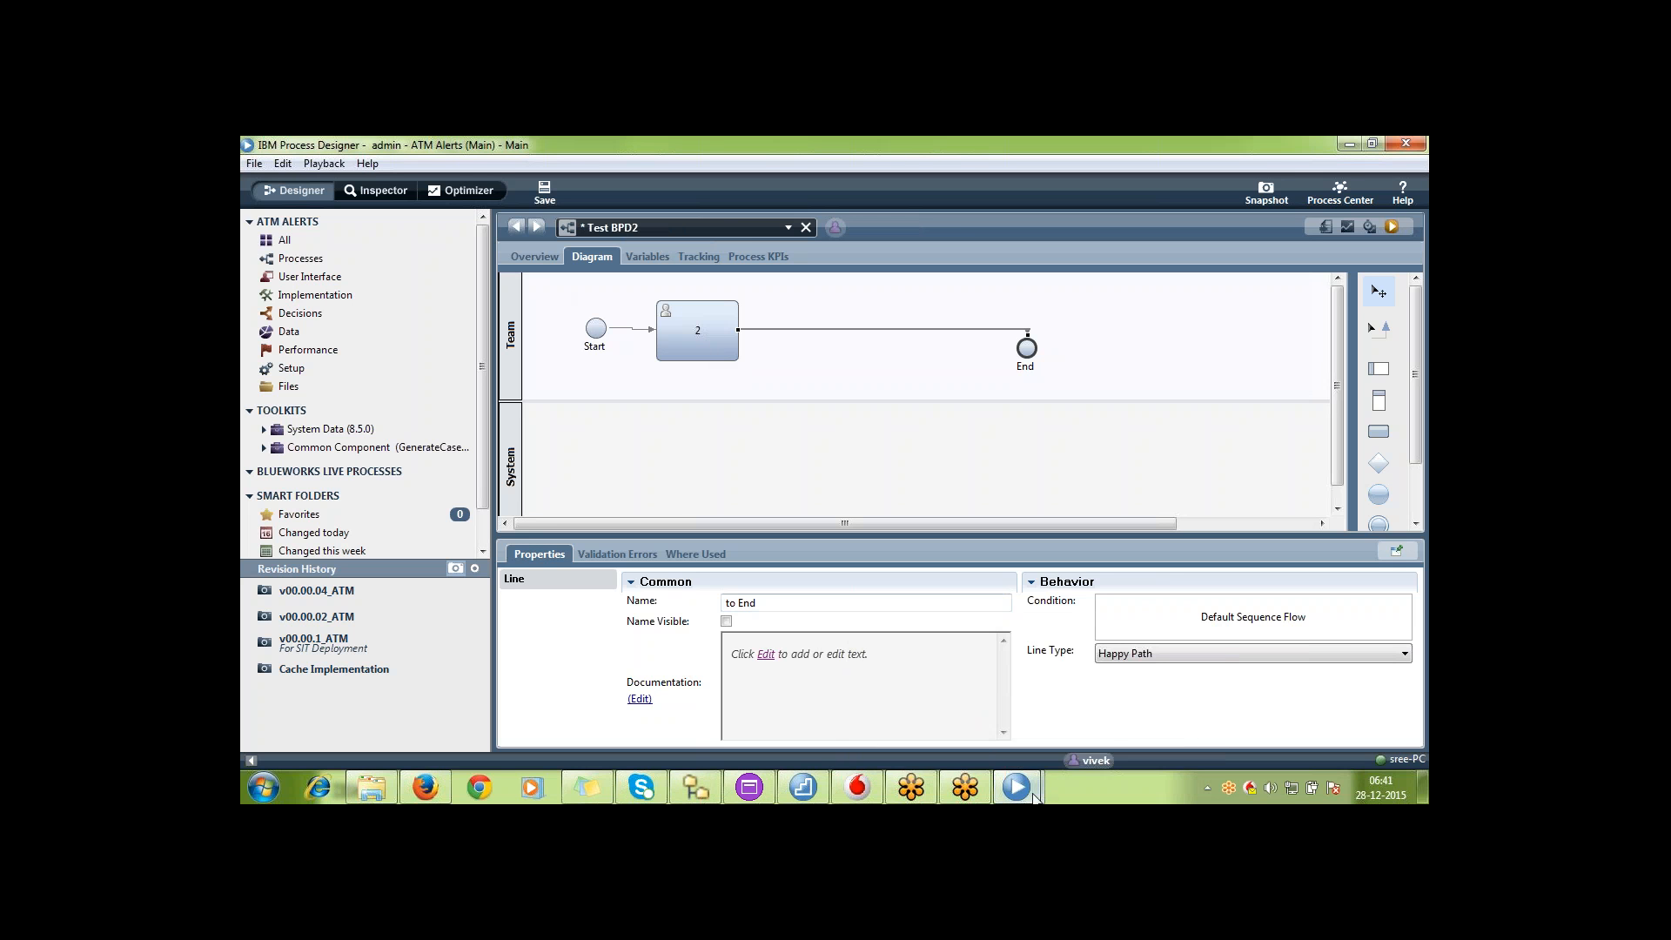
{"action": "mouse_move", "coordinate": [1032, 796]}
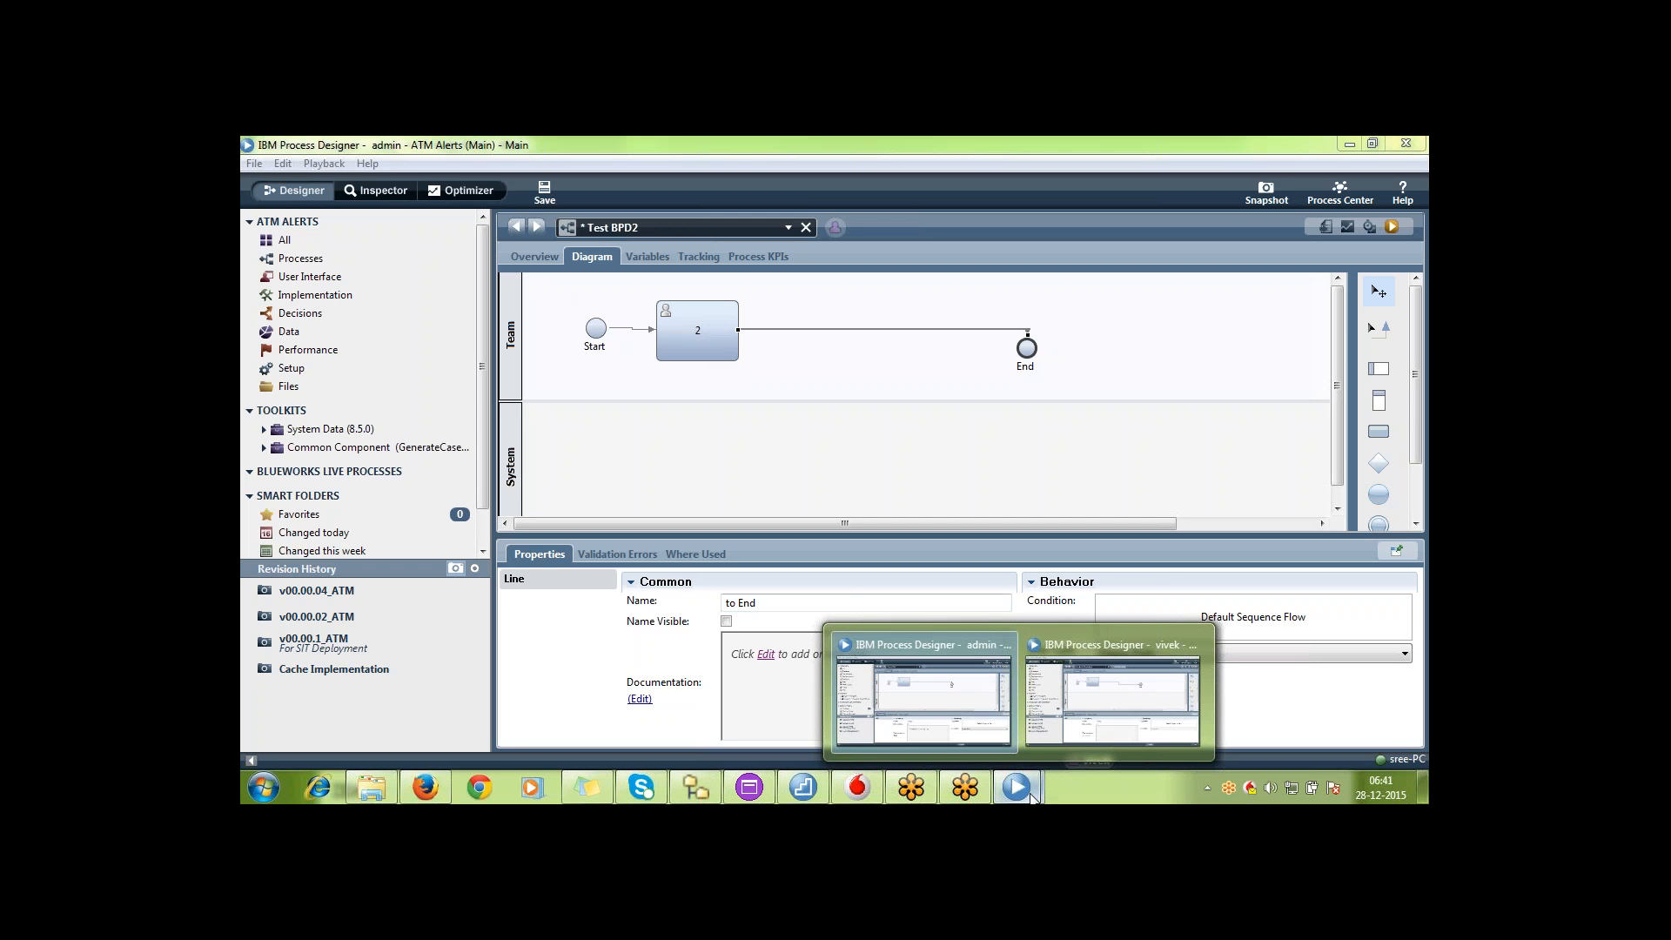
{"action": "left_click", "coordinate": [990, 702]}
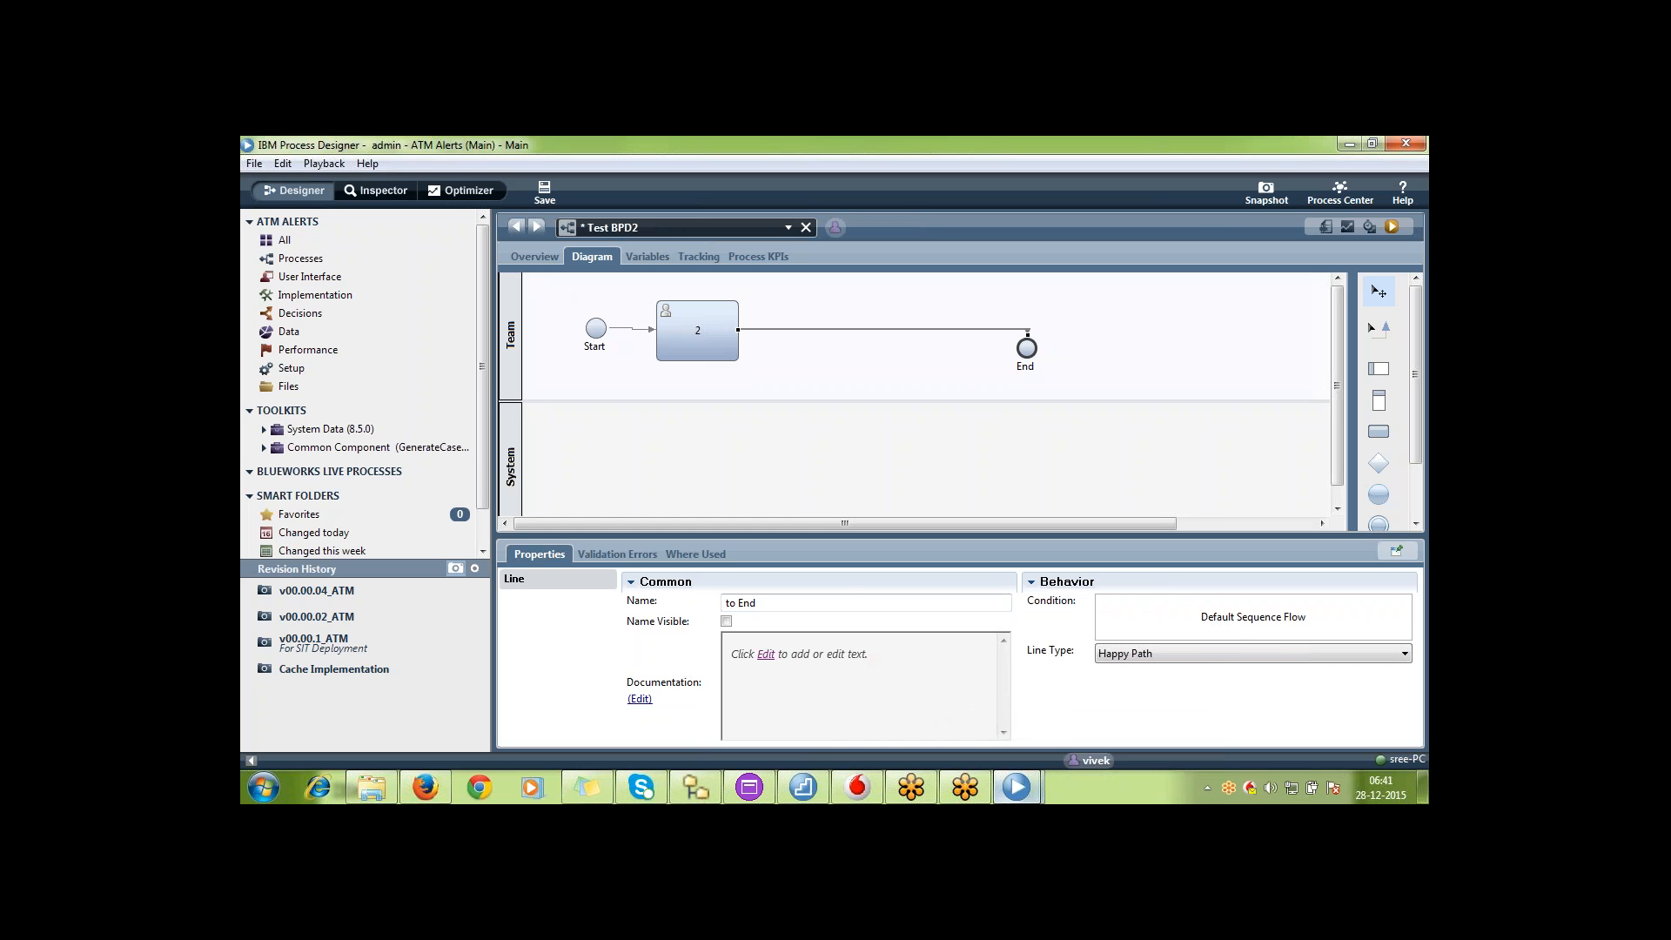
{"action": "left_click_drag", "start_coordinate": [1007, 792], "coordinate": [1044, 783]}
{"action": "mouse_move", "coordinate": [1048, 766]}
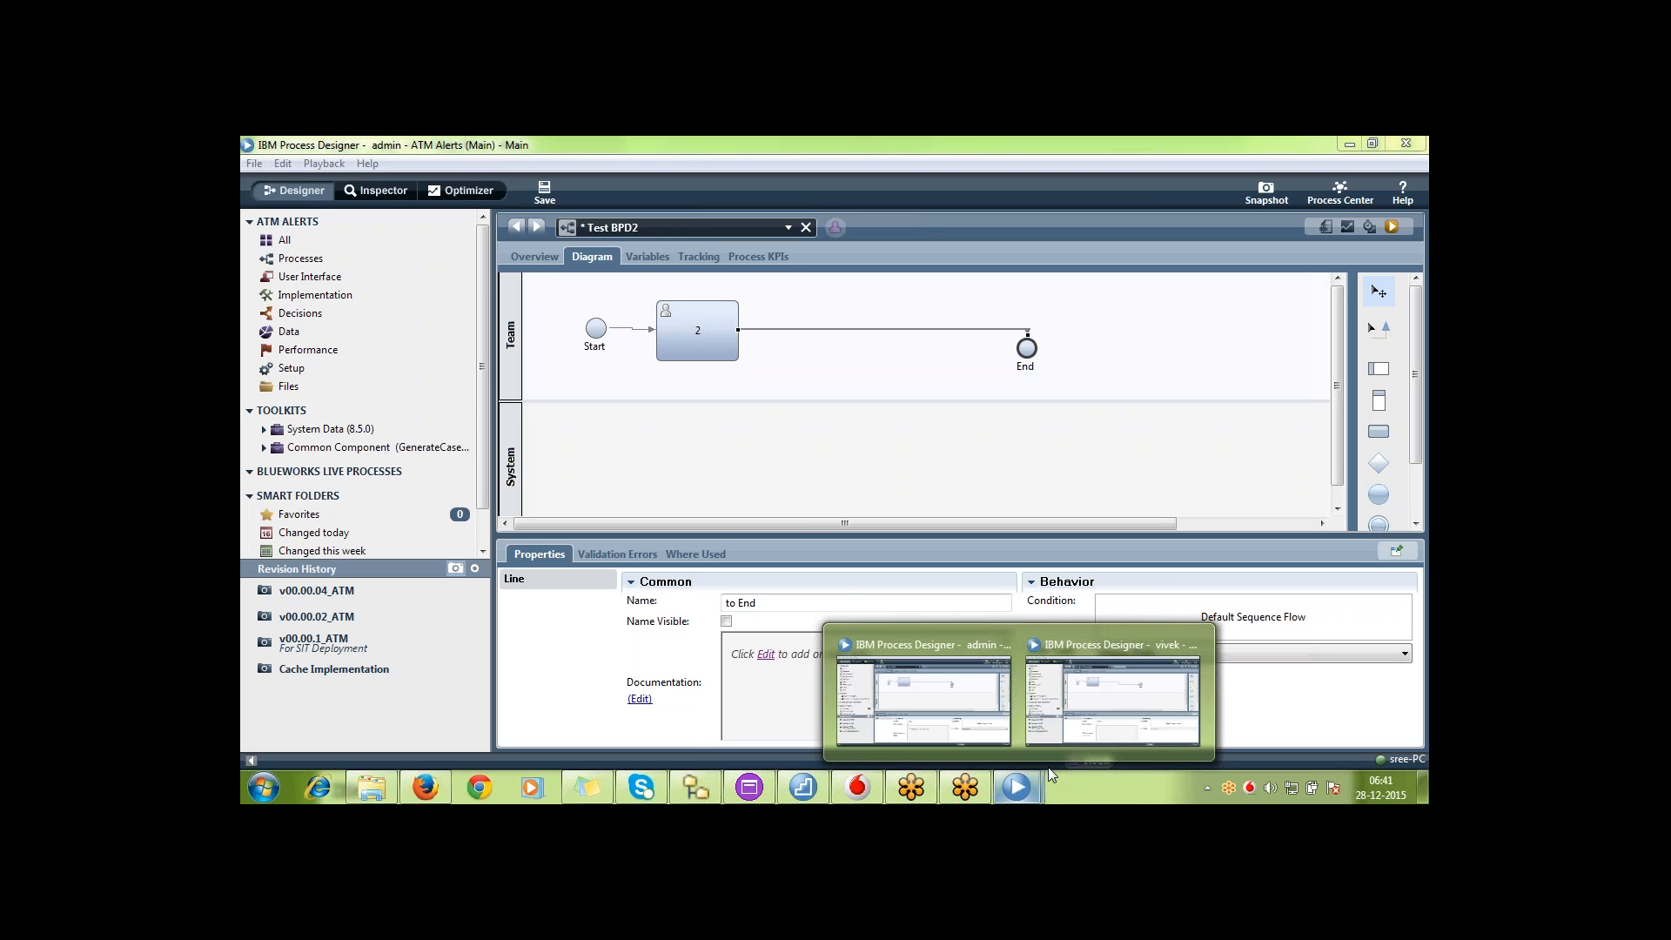
{"action": "left_click", "coordinate": [1094, 696]}
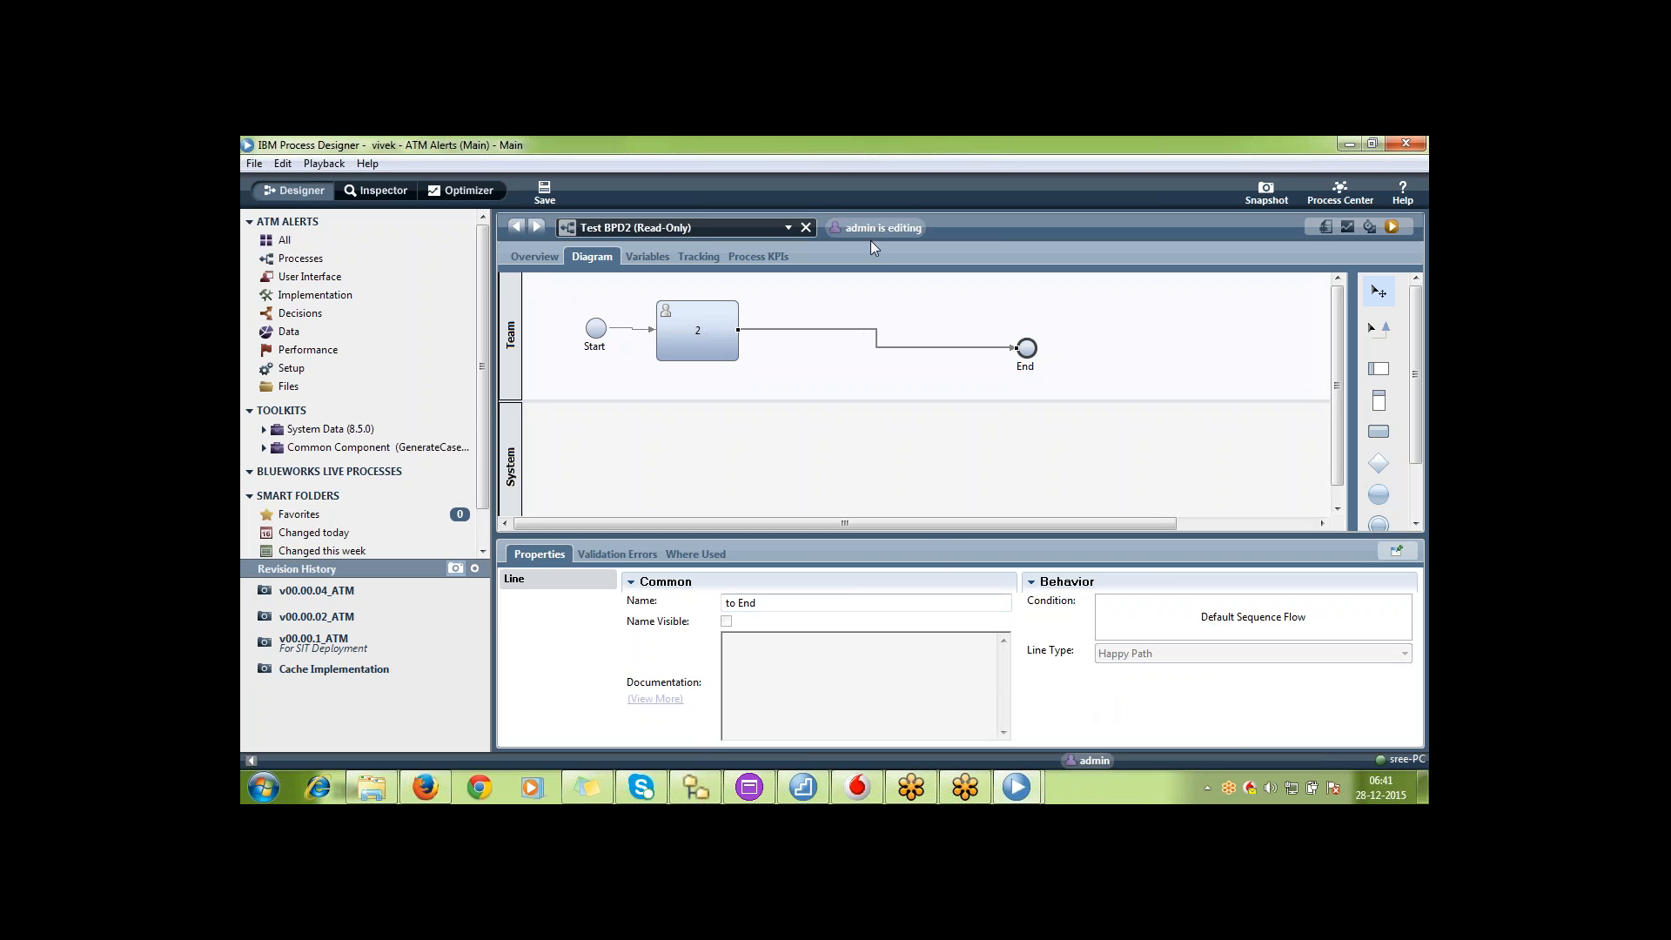
Examine the editing notice and the commands available for the read-only Test BPD2, plus its Team lane properties
{"action": "mouse_move", "coordinate": [918, 233]}
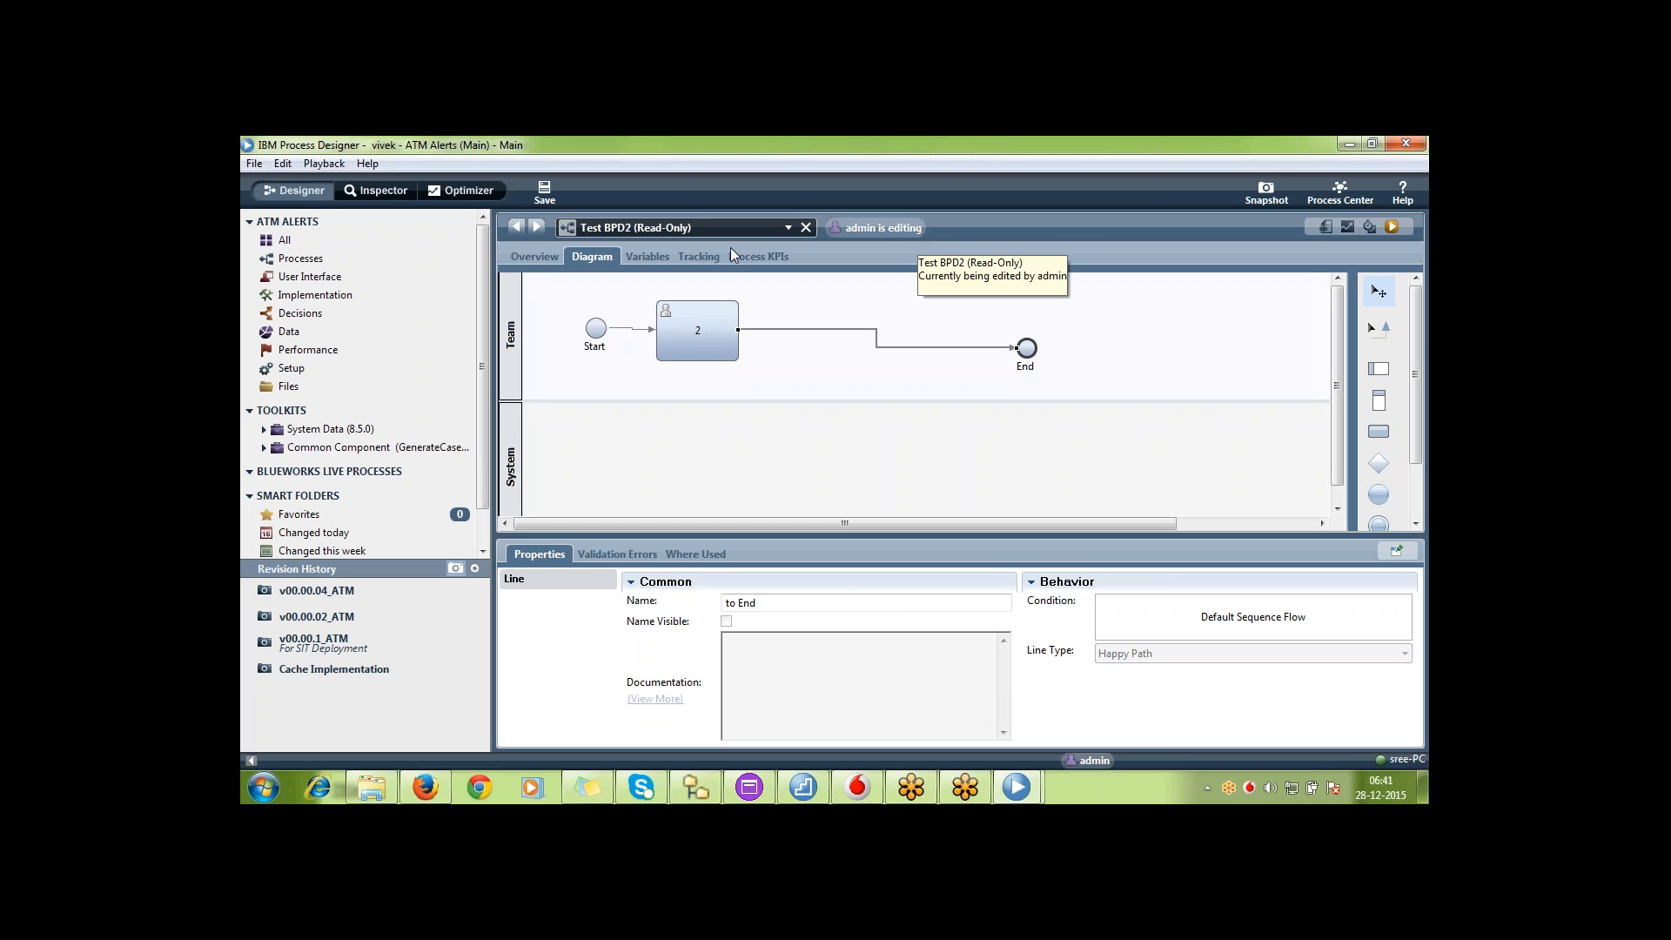
{"action": "right_click", "coordinate": [693, 230]}
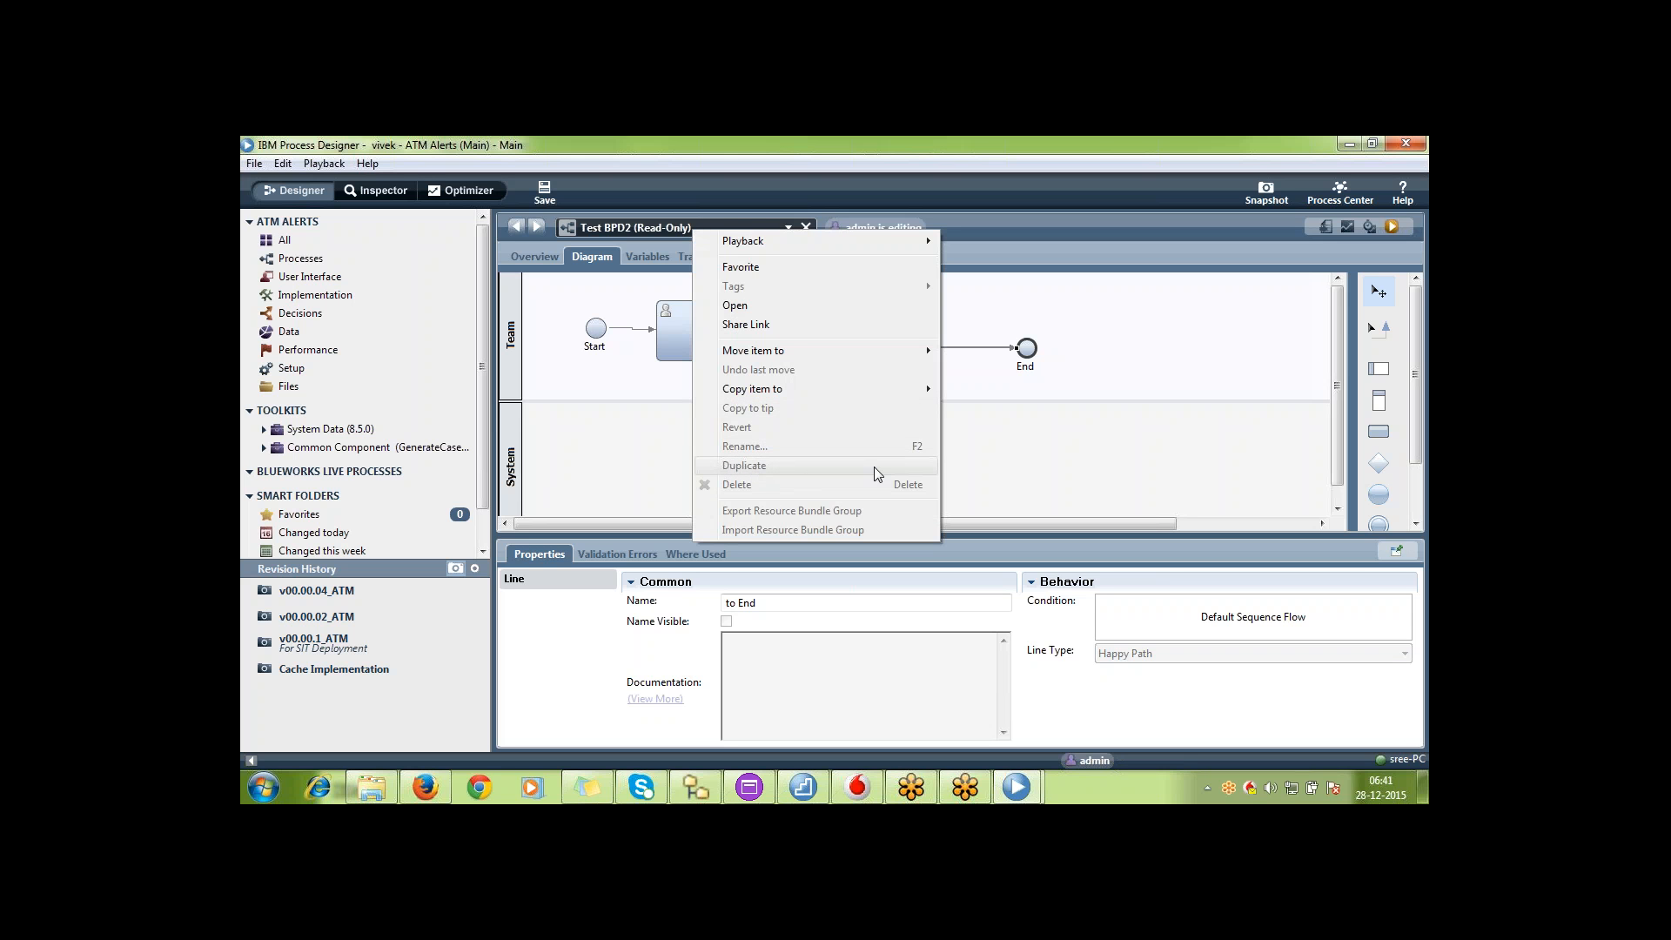
{"action": "left_click", "coordinate": [1085, 427]}
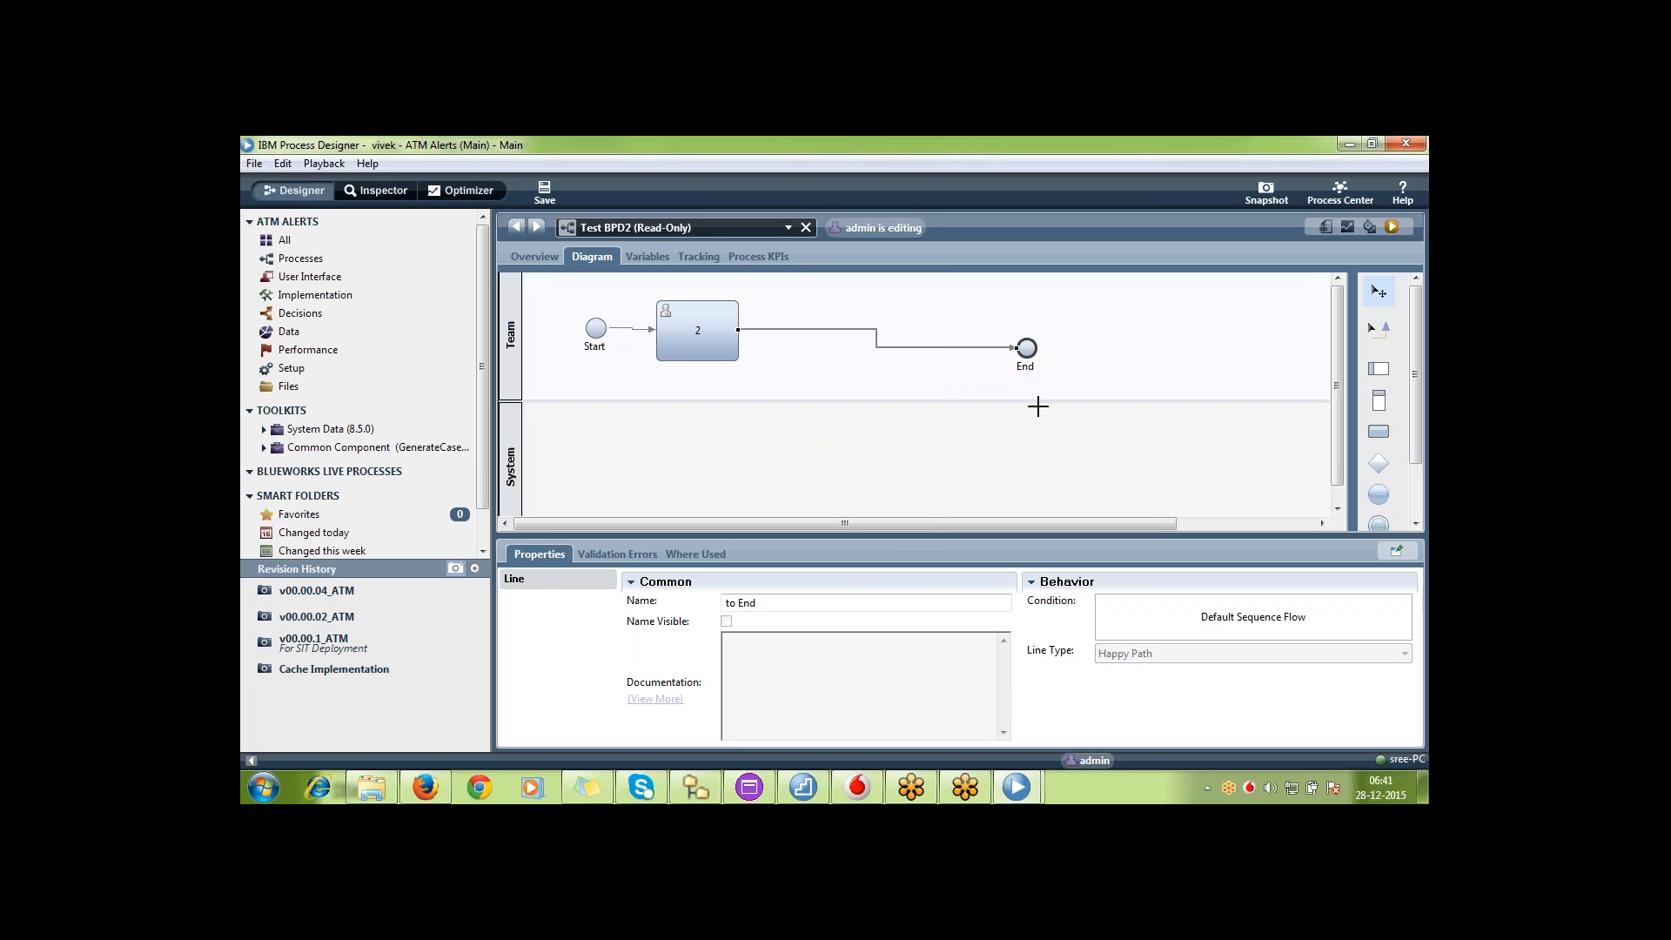
{"action": "left_click", "coordinate": [1068, 373]}
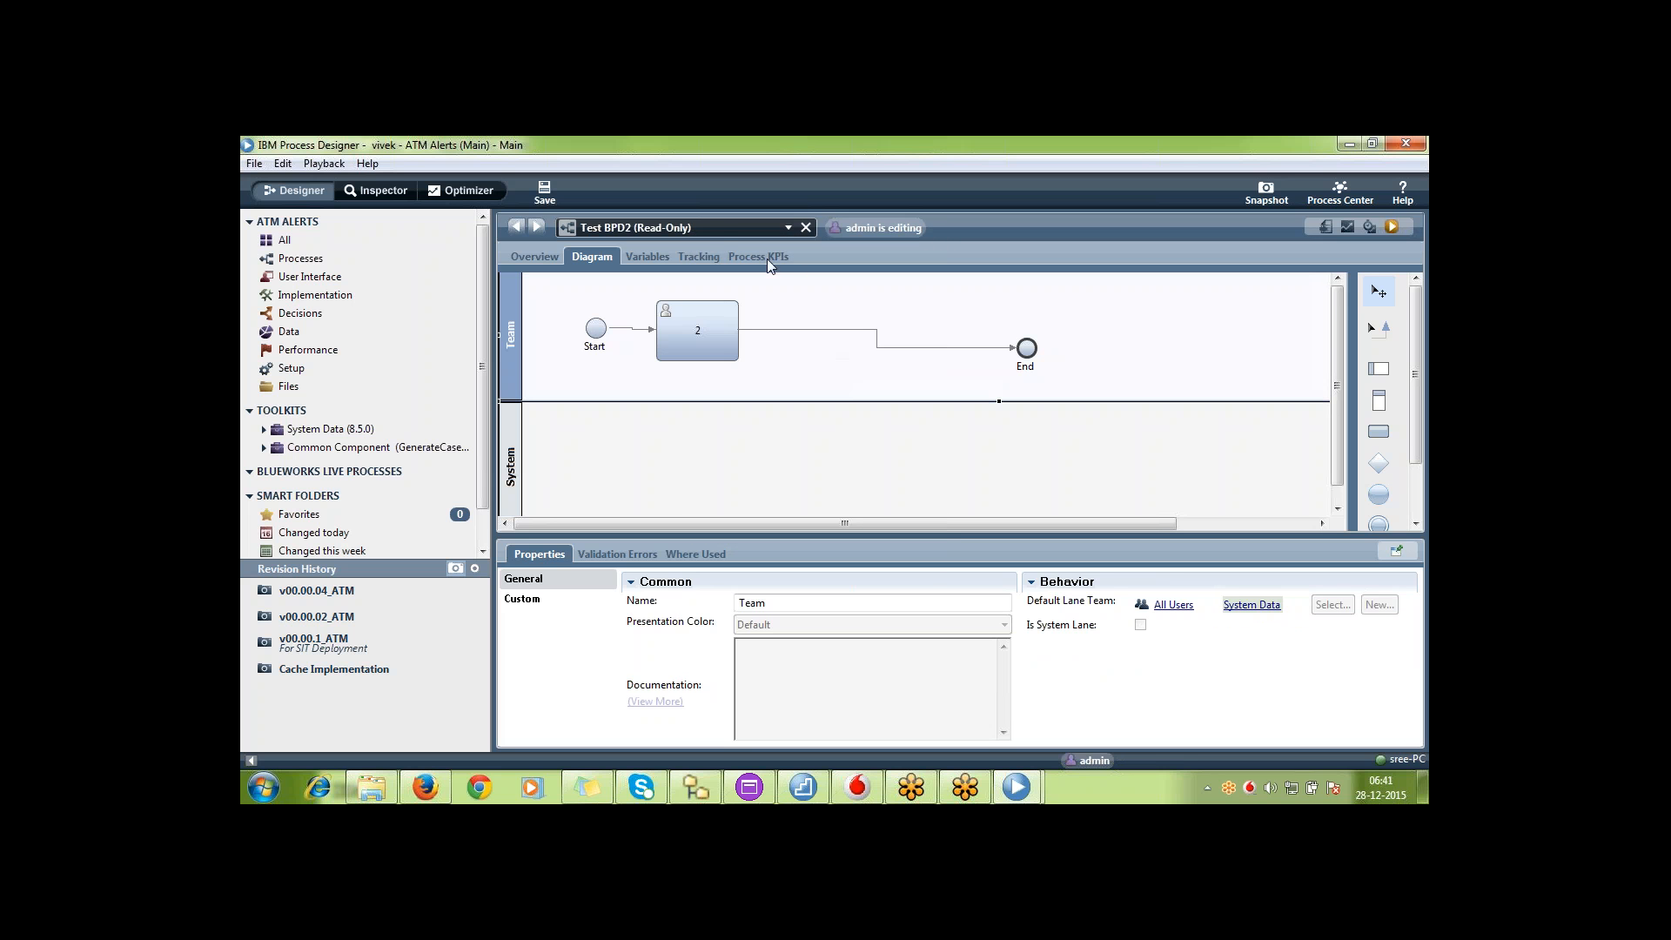
Close the read-only Test BPD2 in the second developer's window
{"action": "left_click", "coordinate": [719, 228]}
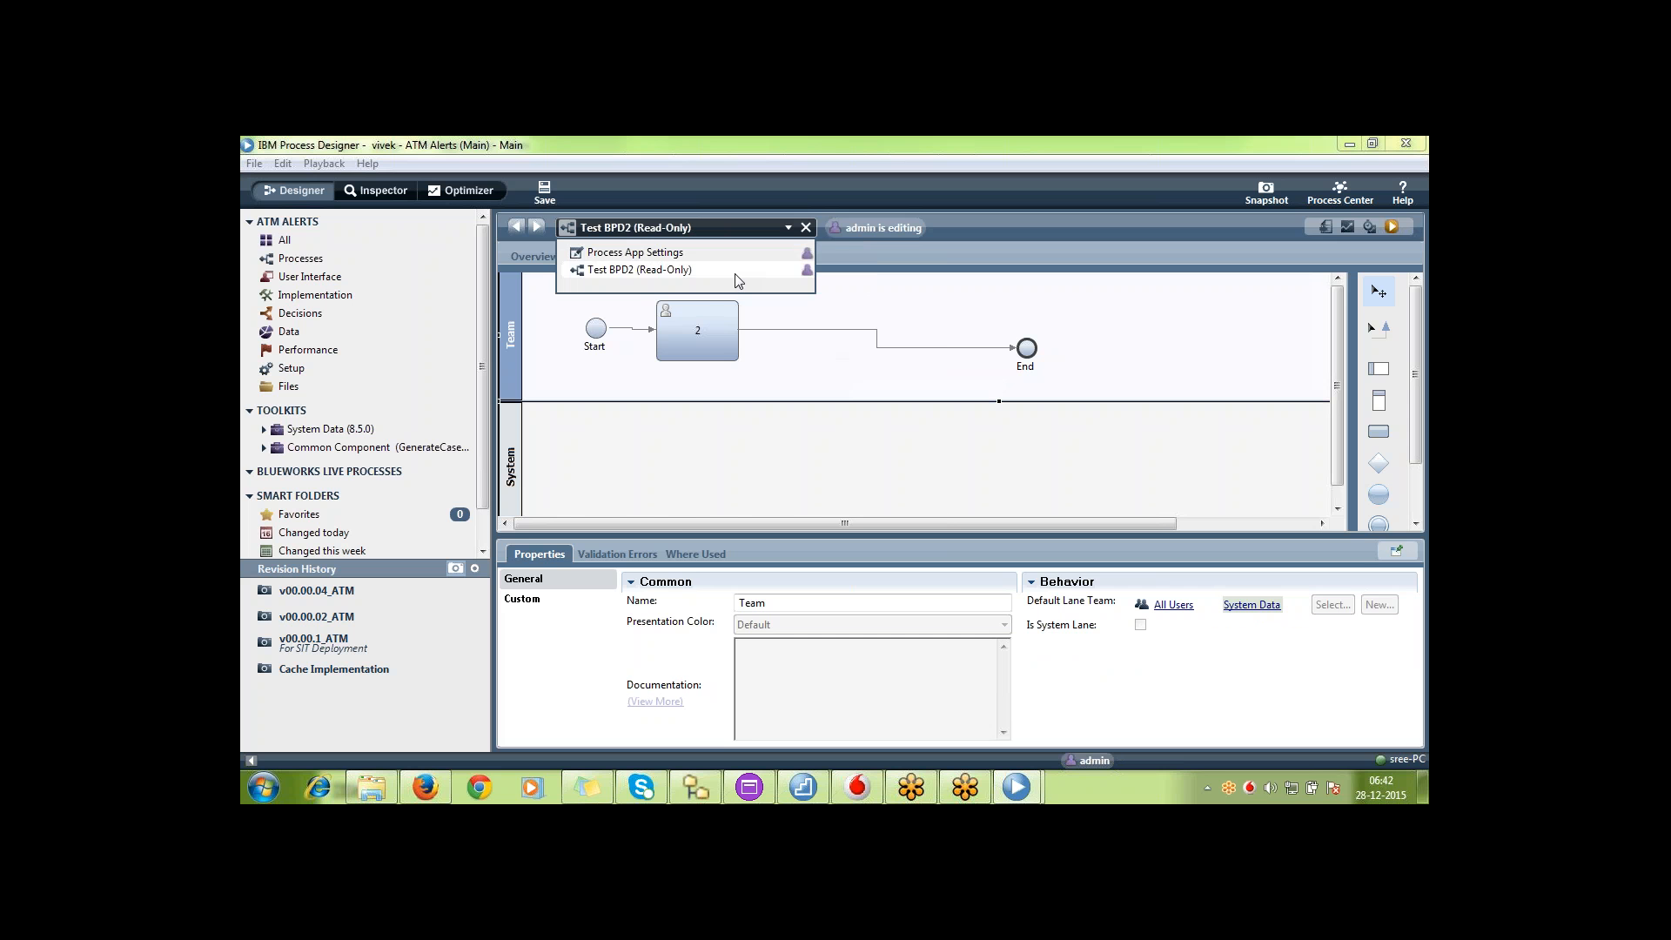
{"action": "left_click", "coordinate": [736, 271]}
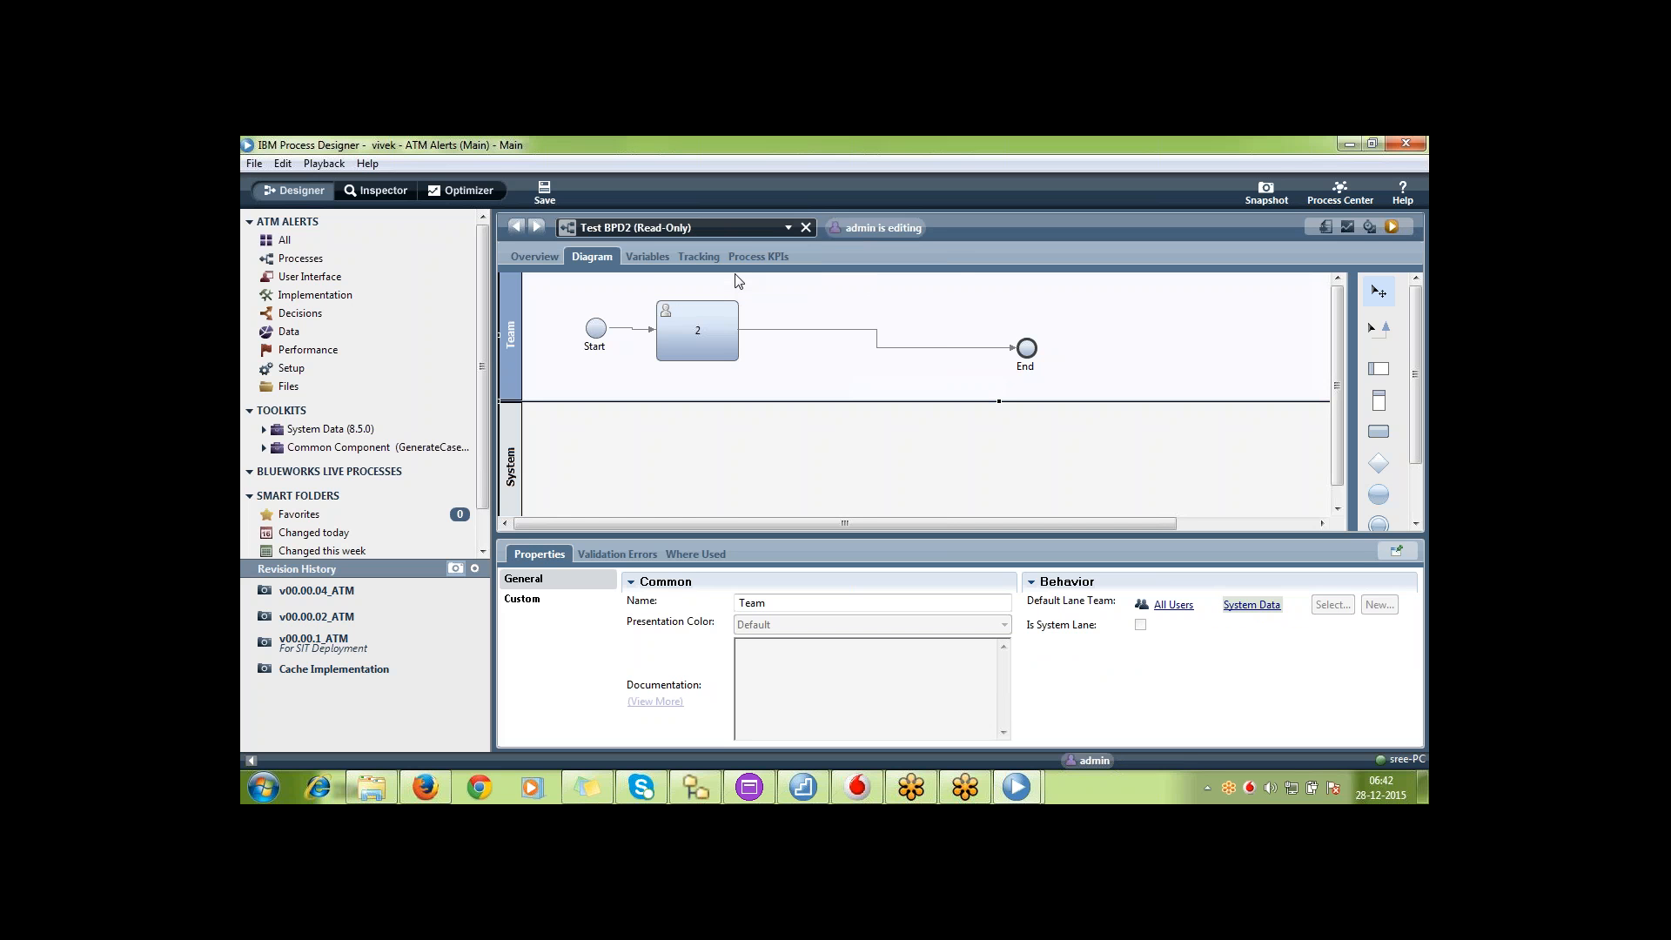
{"action": "left_click", "coordinate": [806, 227]}
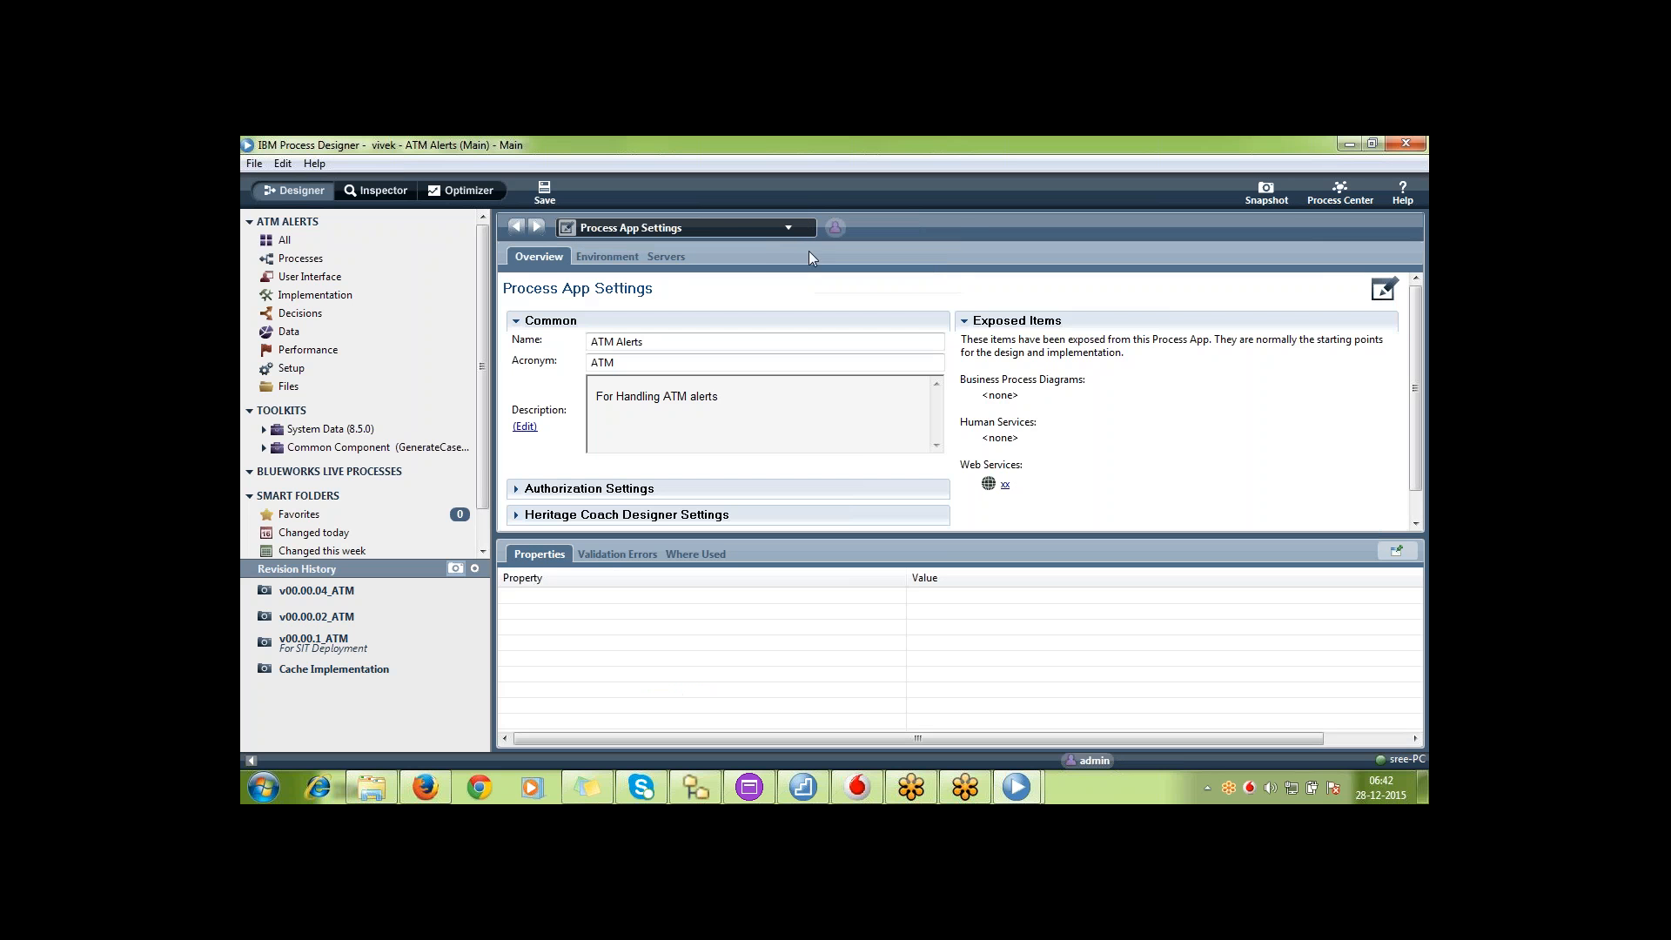
Switch to the admin's window and save Test BPD2 to release it for editing
{"action": "left_click", "coordinate": [1010, 788]}
{"action": "left_click", "coordinate": [1080, 696]}
{"action": "left_click", "coordinate": [1009, 788]}
{"action": "left_click", "coordinate": [913, 687]}
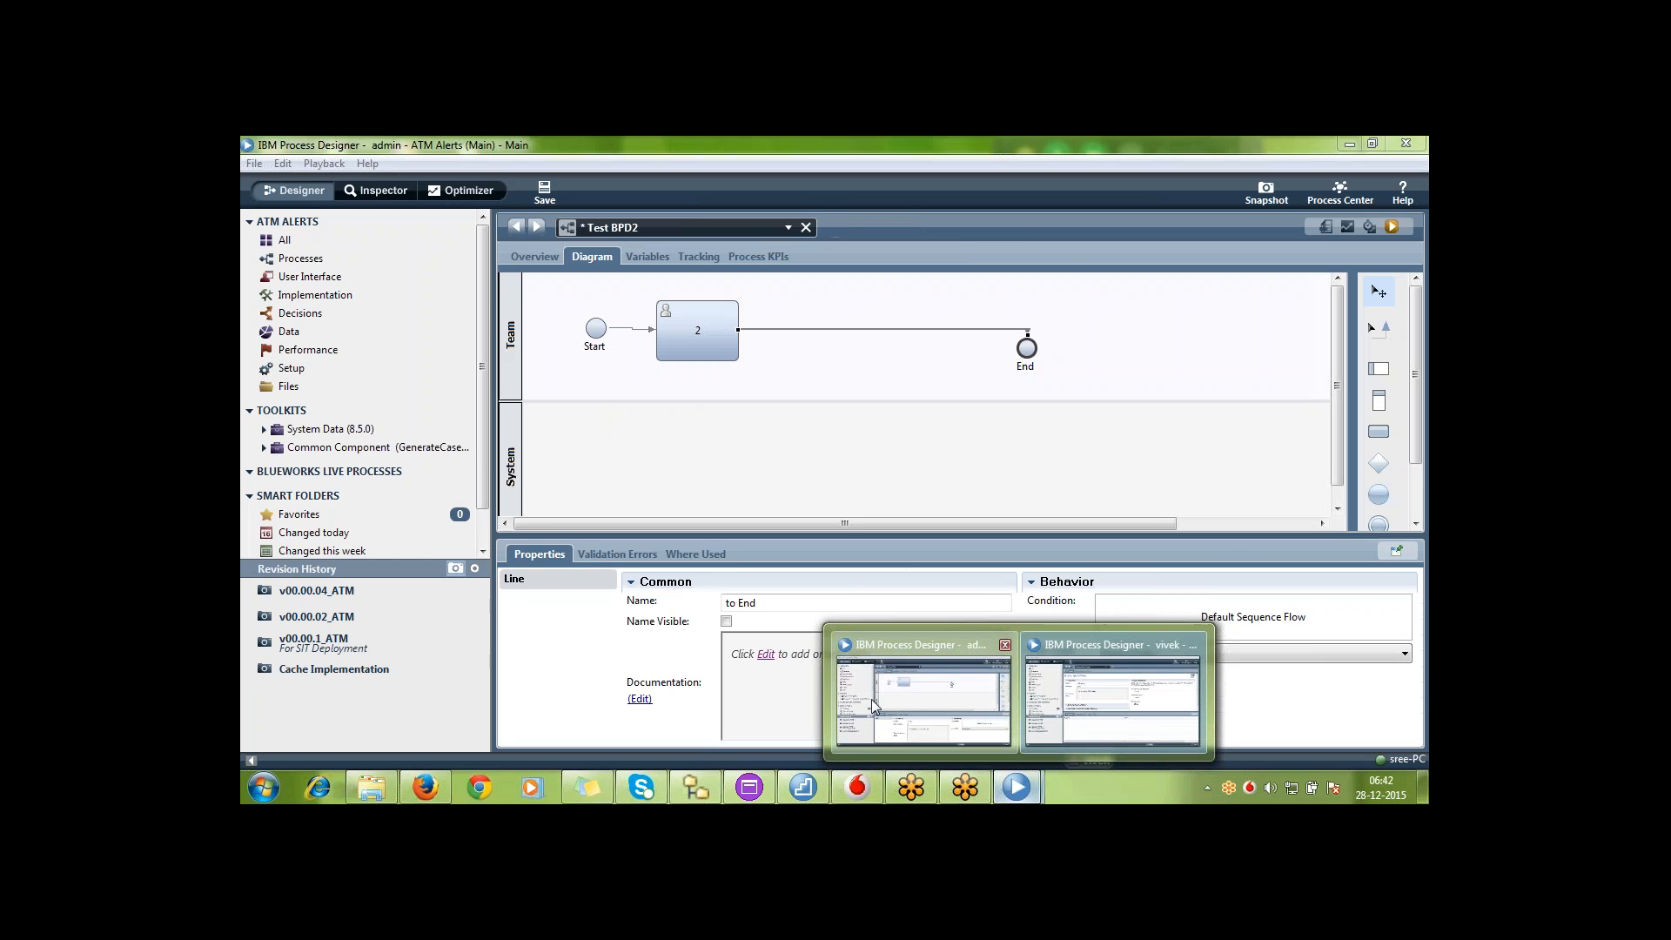
{"action": "left_click", "coordinate": [544, 190]}
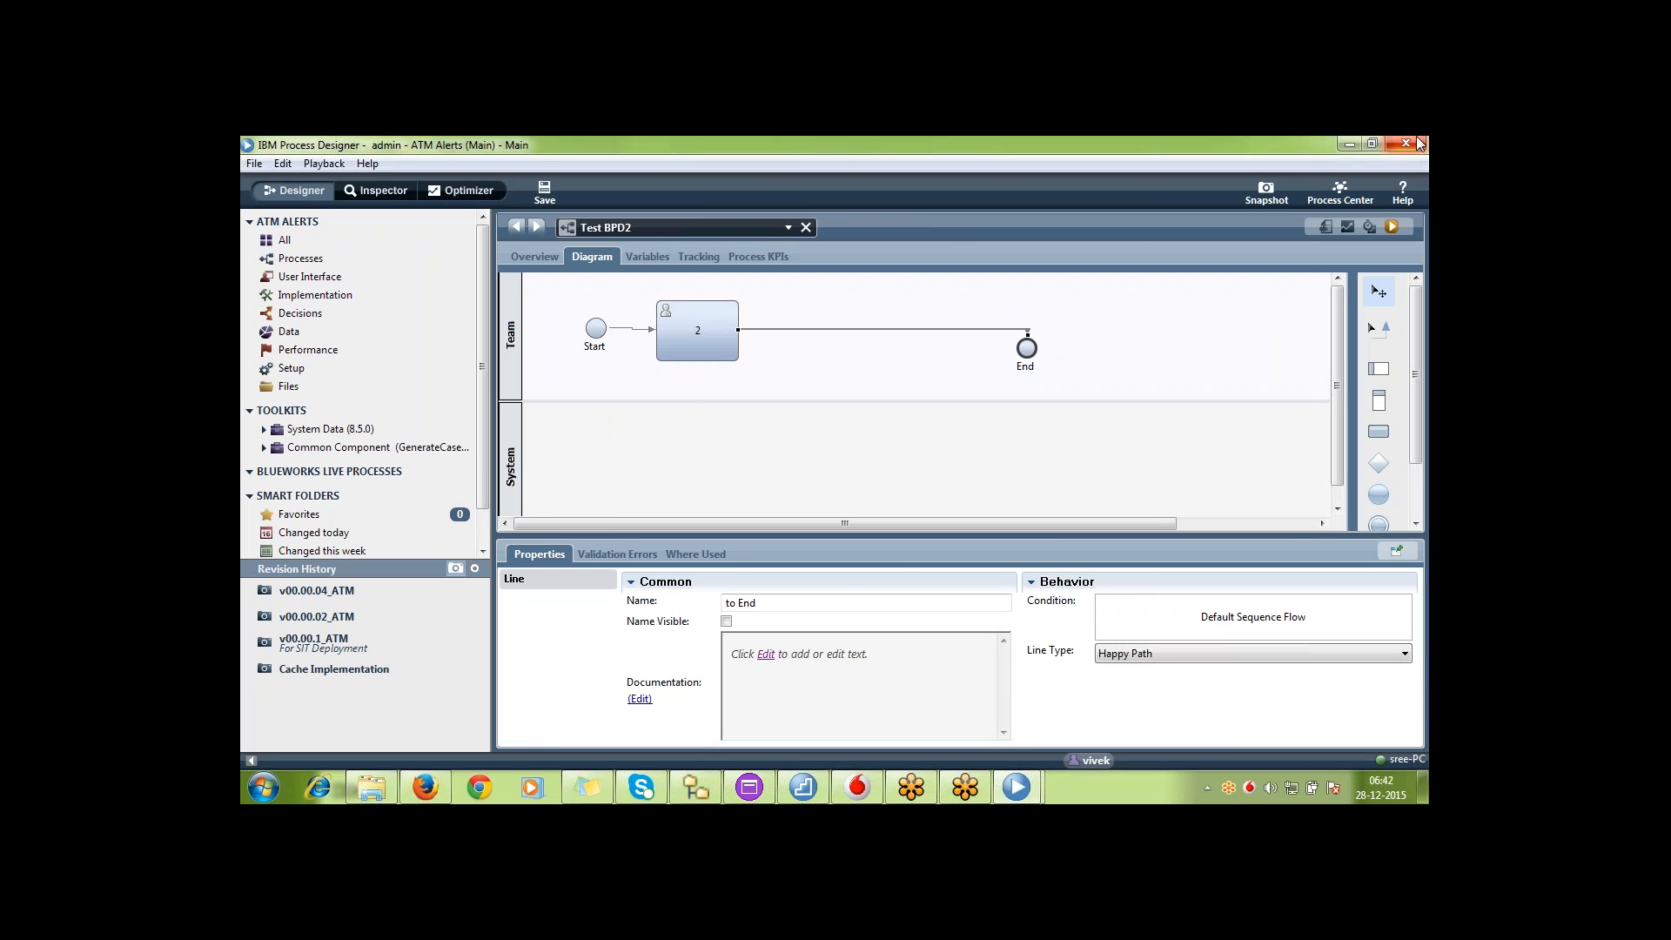
{"action": "left_click", "coordinate": [252, 164]}
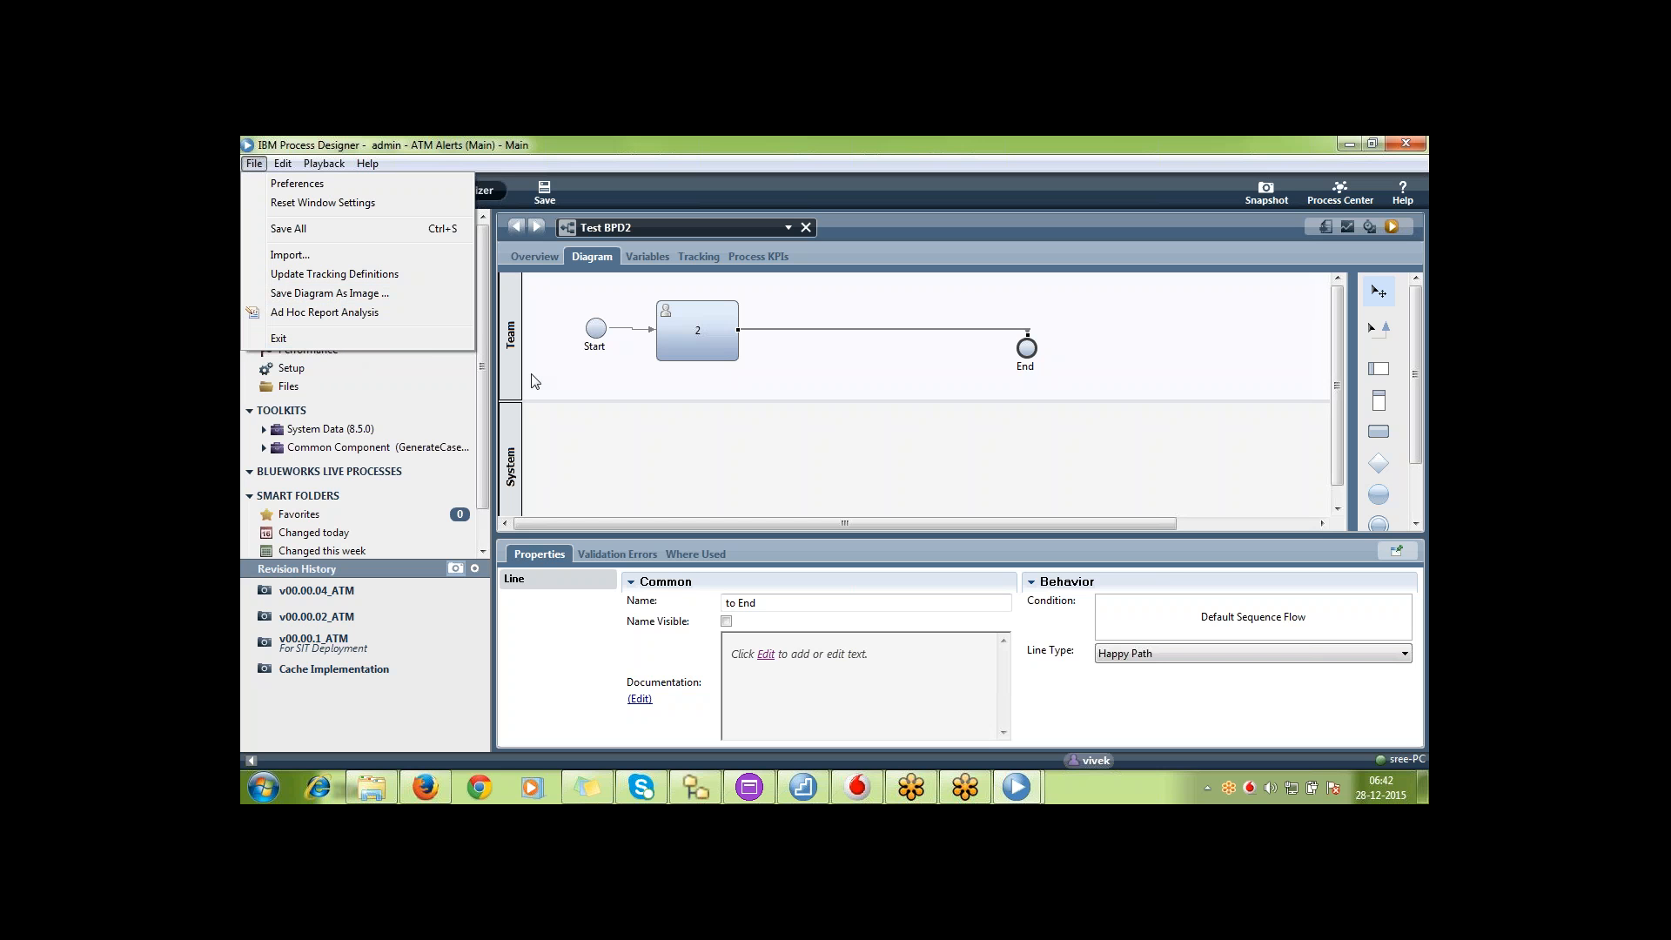
{"action": "left_click", "coordinate": [683, 430]}
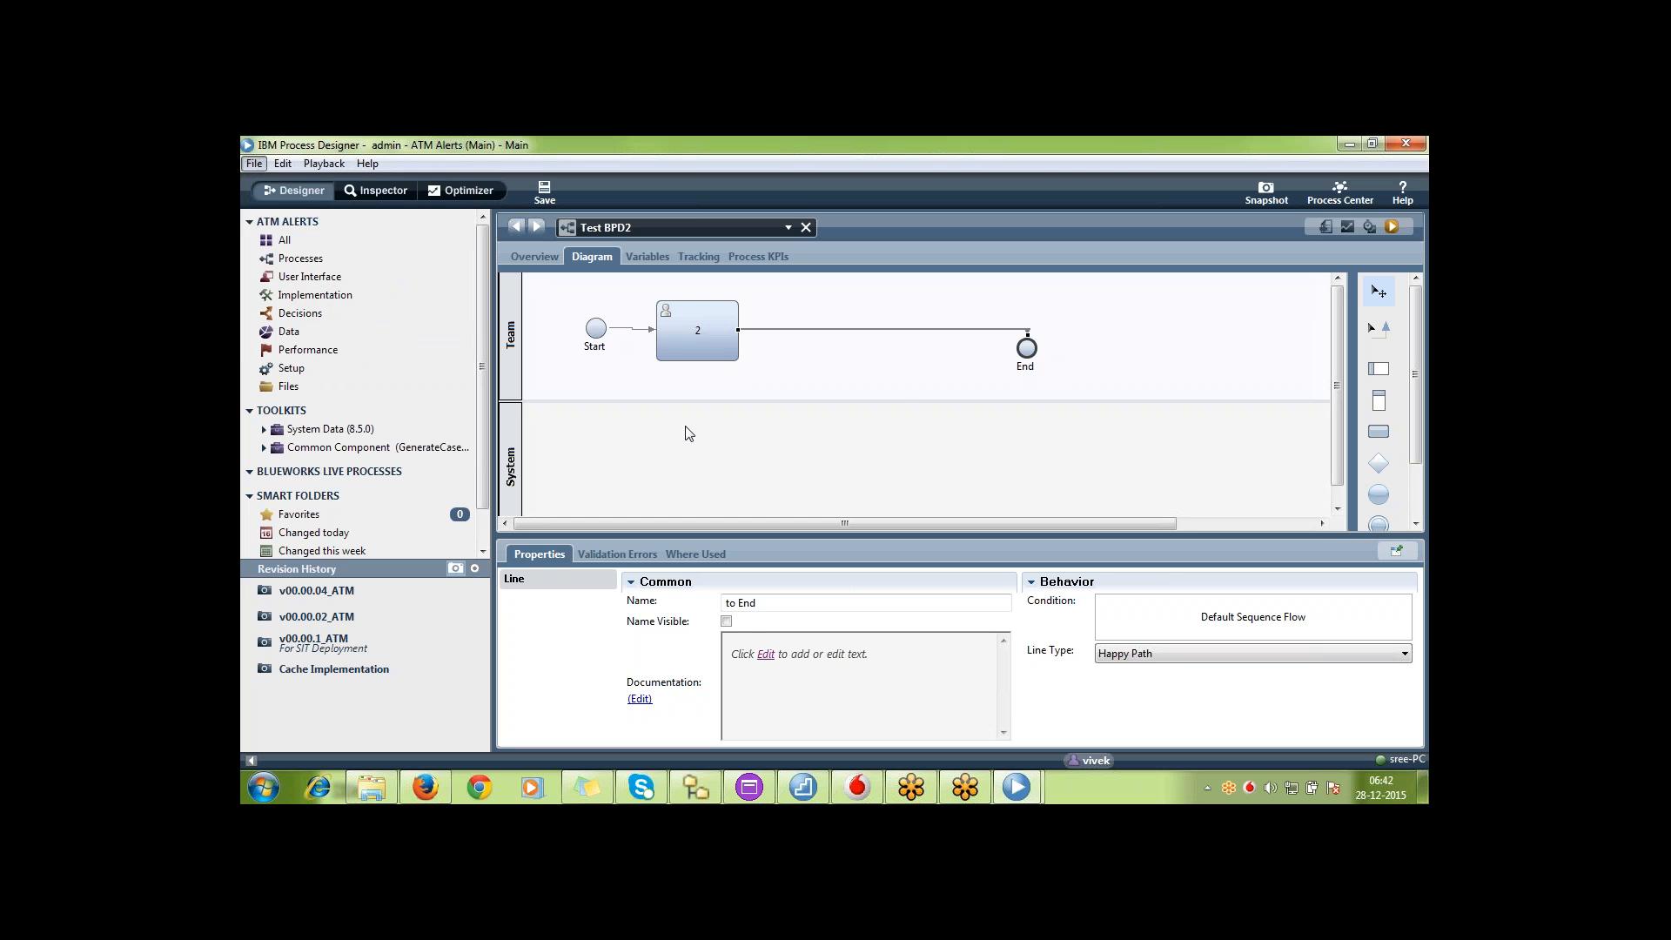
{"action": "left_click", "coordinate": [879, 387]}
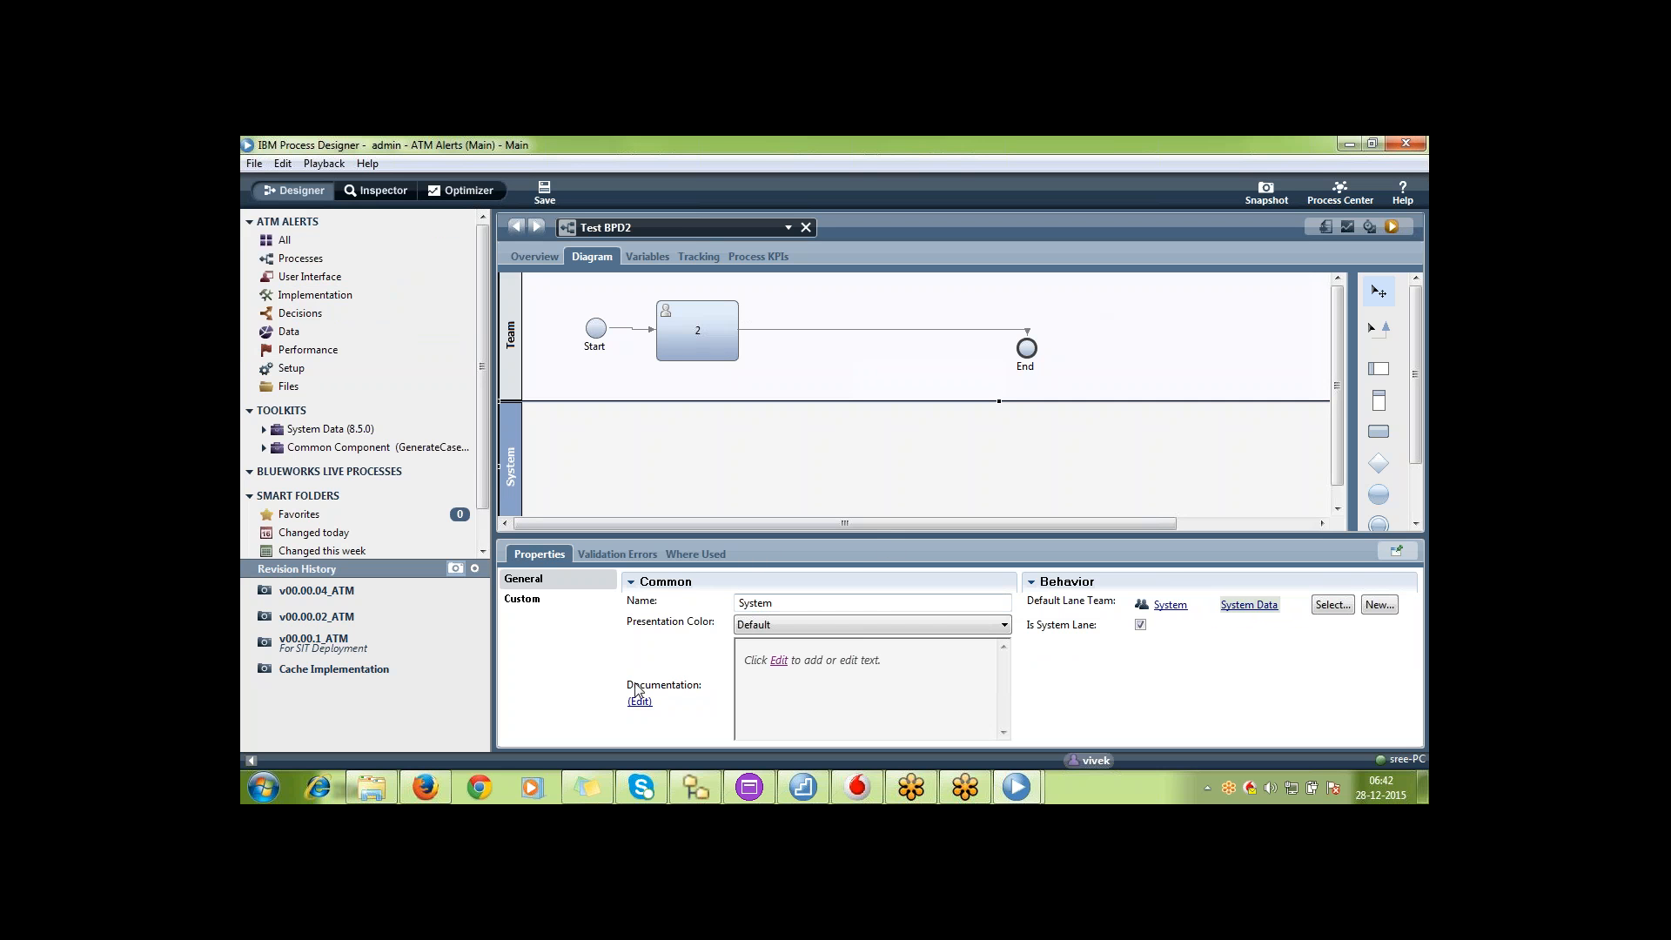
Switch to Process Center in Firefox and reopen the snapshots of ATM Alerts from the process app list
{"action": "left_click", "coordinate": [415, 798]}
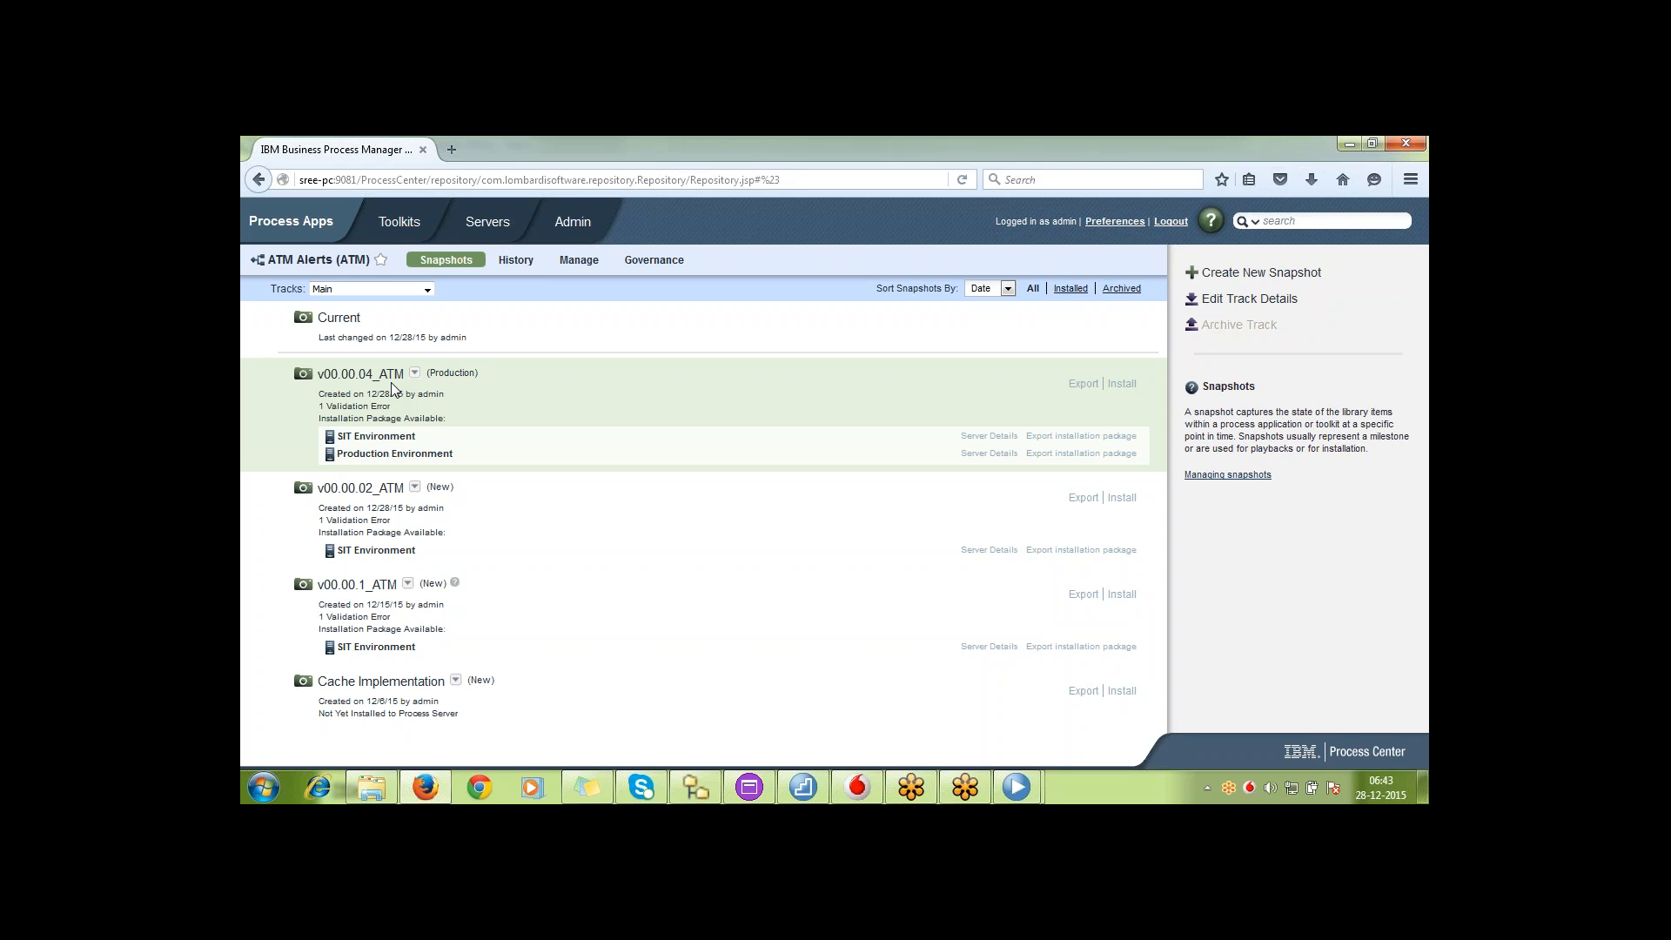
{"action": "left_click", "coordinate": [312, 236]}
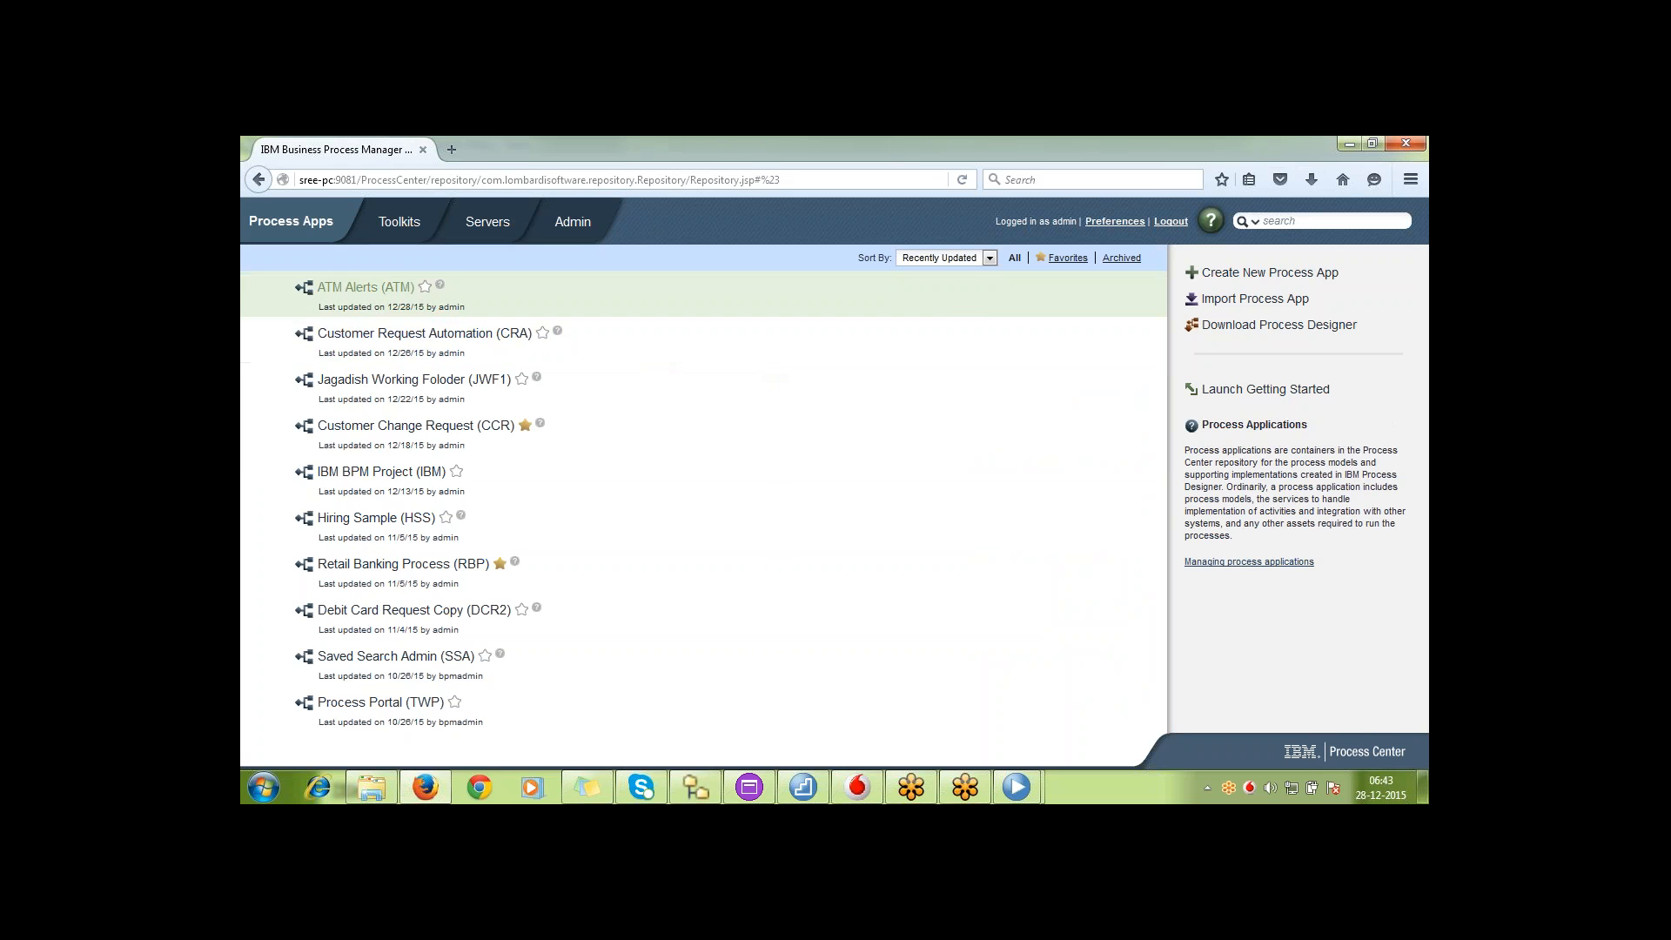
{"action": "left_click", "coordinate": [365, 287]}
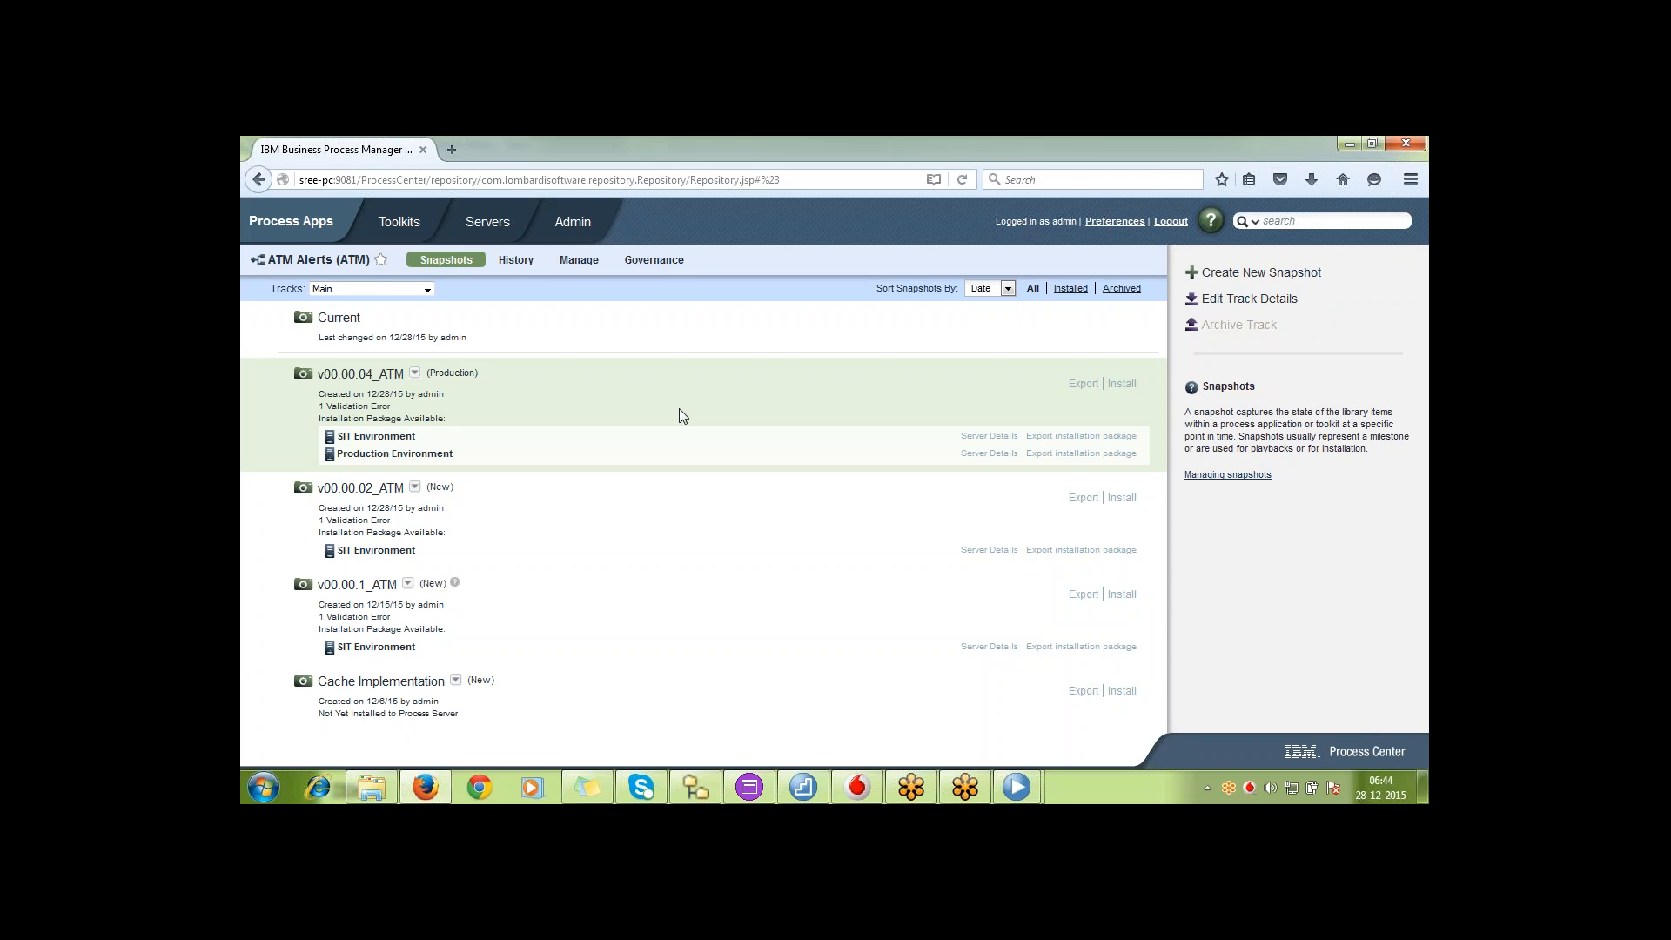
In the second developer's Process Designer, return to its Process Center and reopen the Main track of ATM Alerts
{"action": "mouse_move", "coordinate": [1037, 788]}
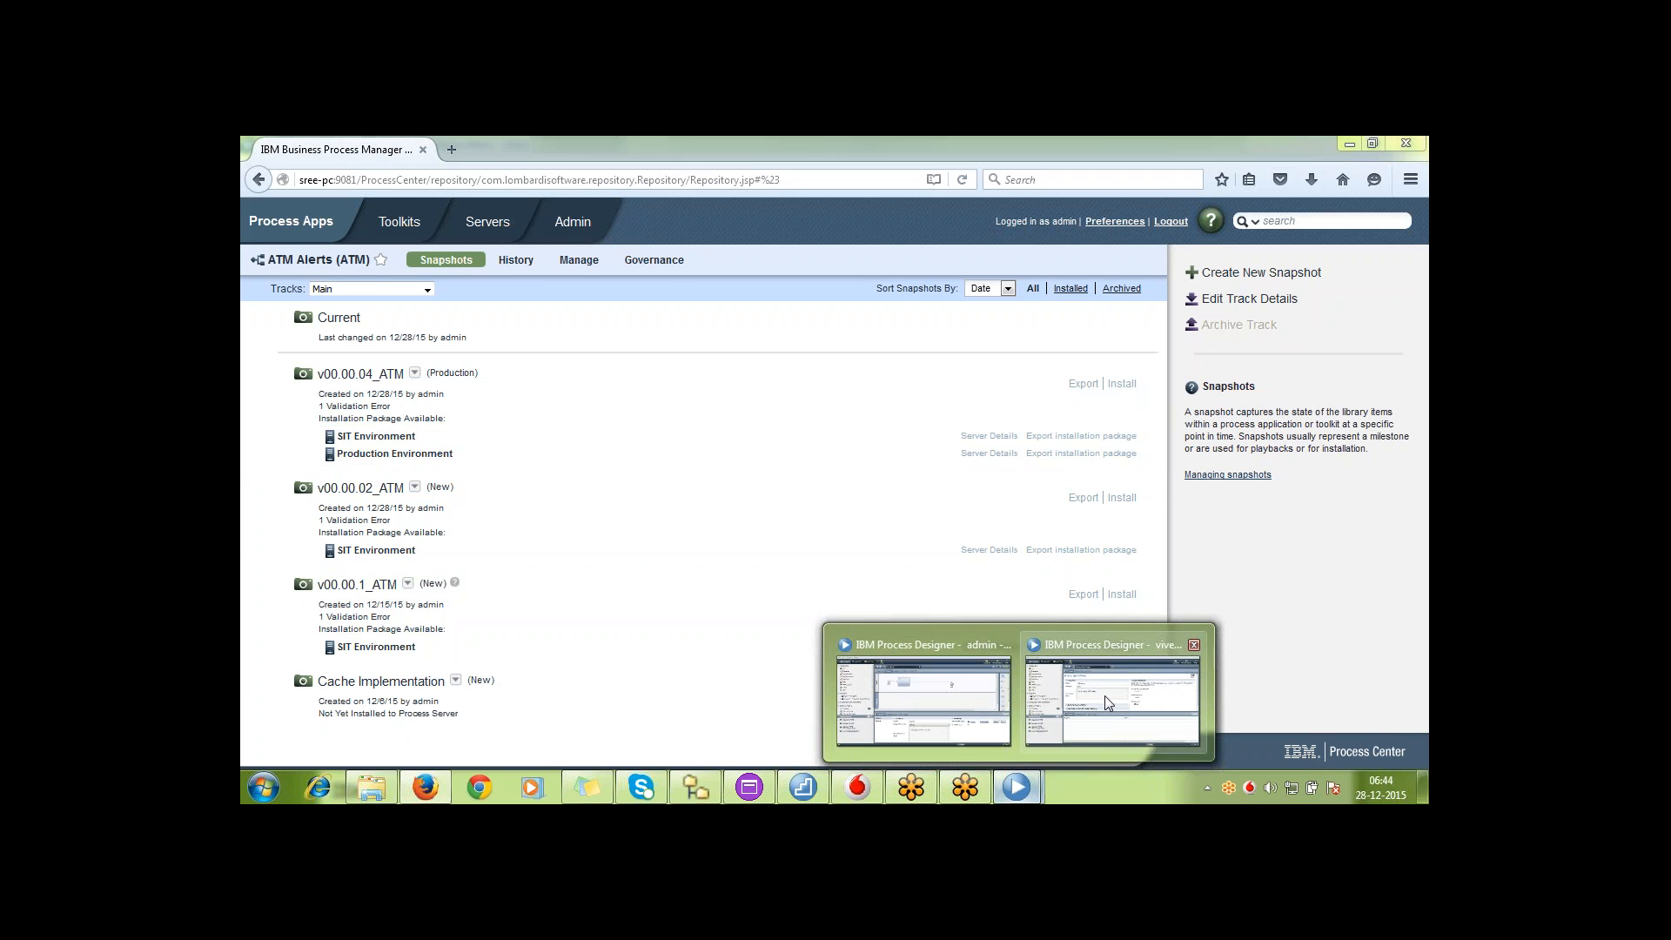
{"action": "left_click", "coordinate": [1104, 697]}
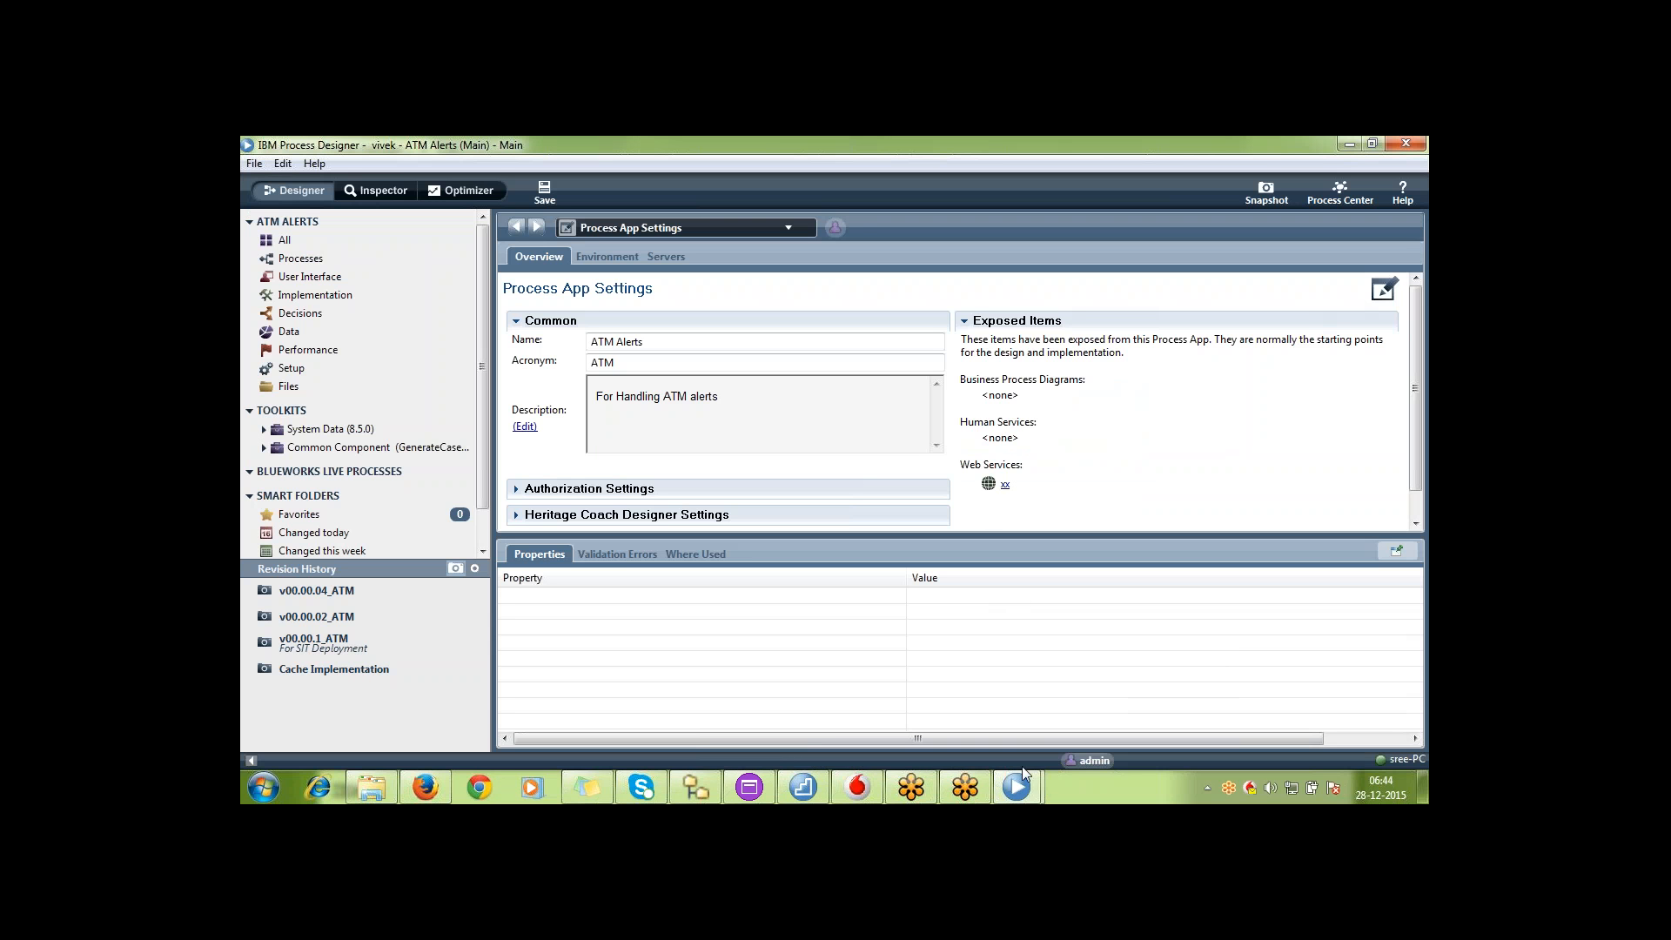
{"action": "mouse_move", "coordinate": [1023, 786]}
{"action": "left_click", "coordinate": [425, 787]}
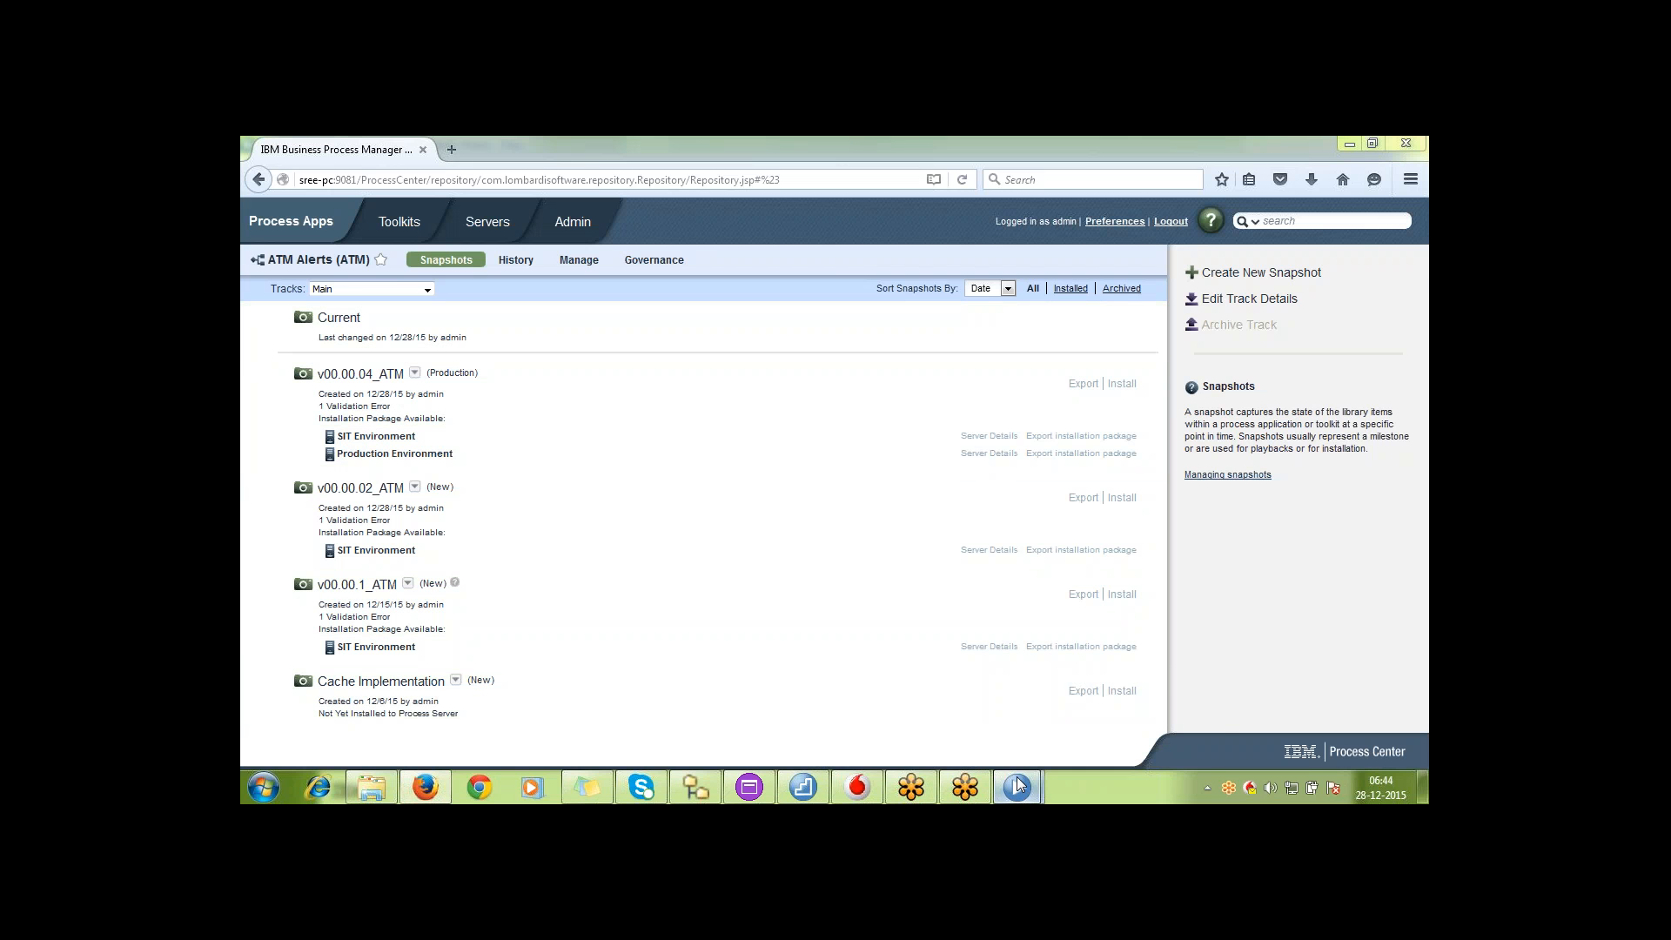
{"action": "mouse_move", "coordinate": [1018, 786]}
{"action": "left_click", "coordinate": [1086, 700]}
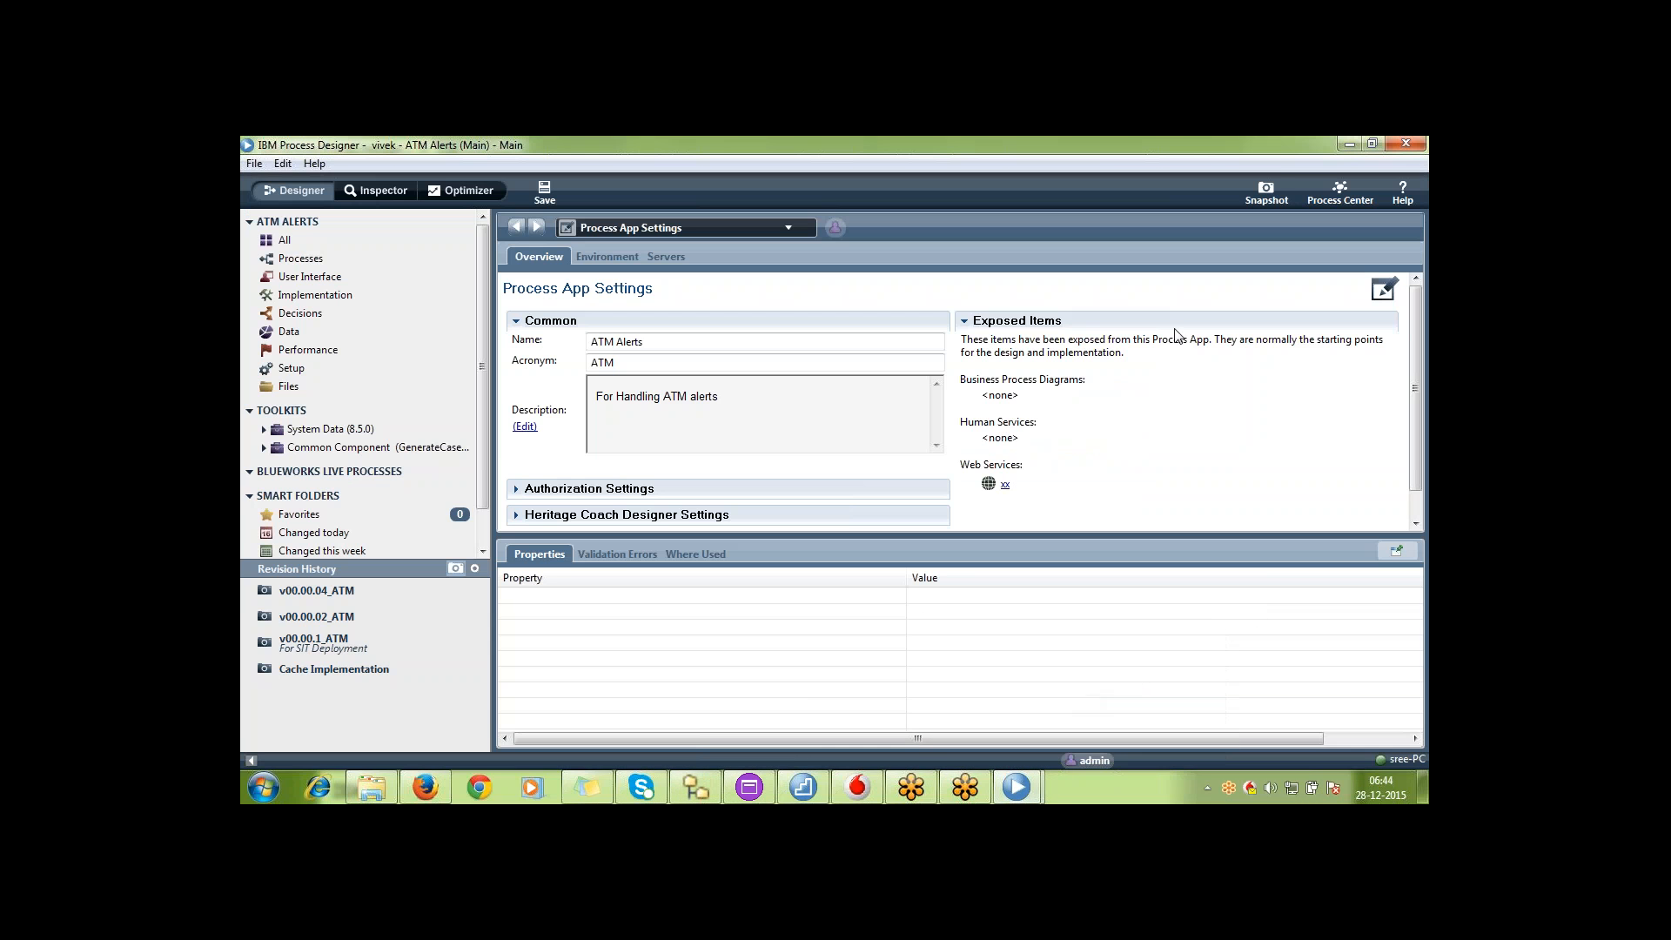
{"action": "left_click", "coordinate": [1332, 197]}
{"action": "left_click", "coordinate": [1050, 277]}
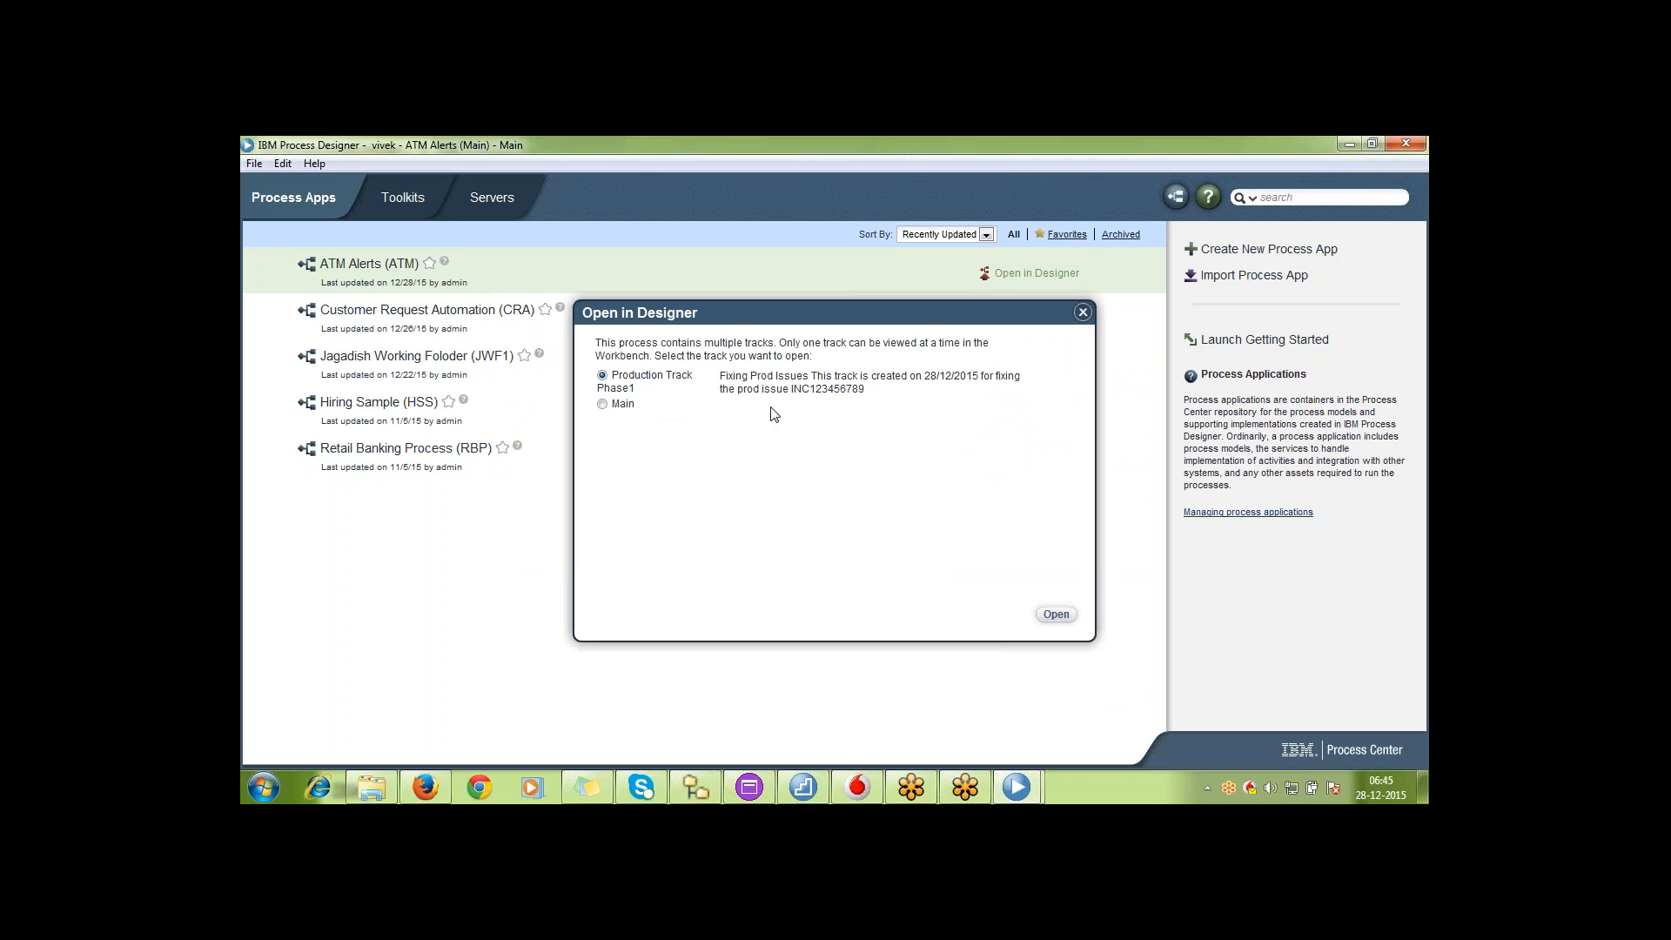
{"action": "left_click", "coordinate": [617, 405]}
{"action": "left_click", "coordinate": [1056, 615]}
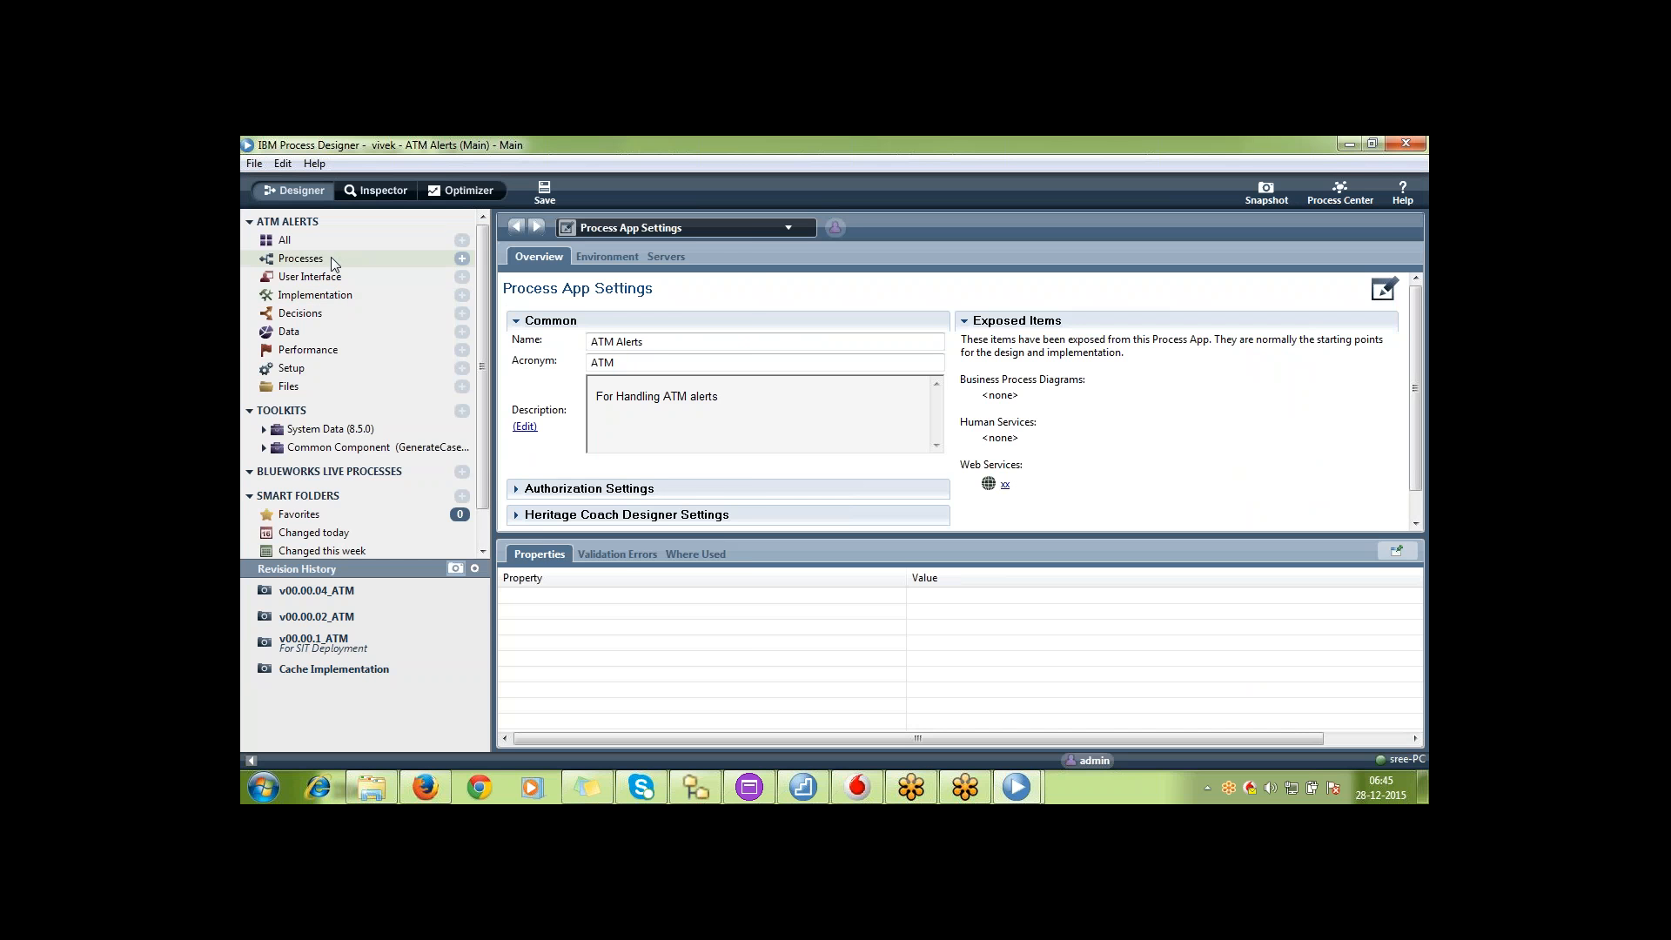
Open Test BPD2 and Test BPD1 from the ATM Alerts processes to check the saved diagrams on Main
{"action": "left_click", "coordinate": [332, 256]}
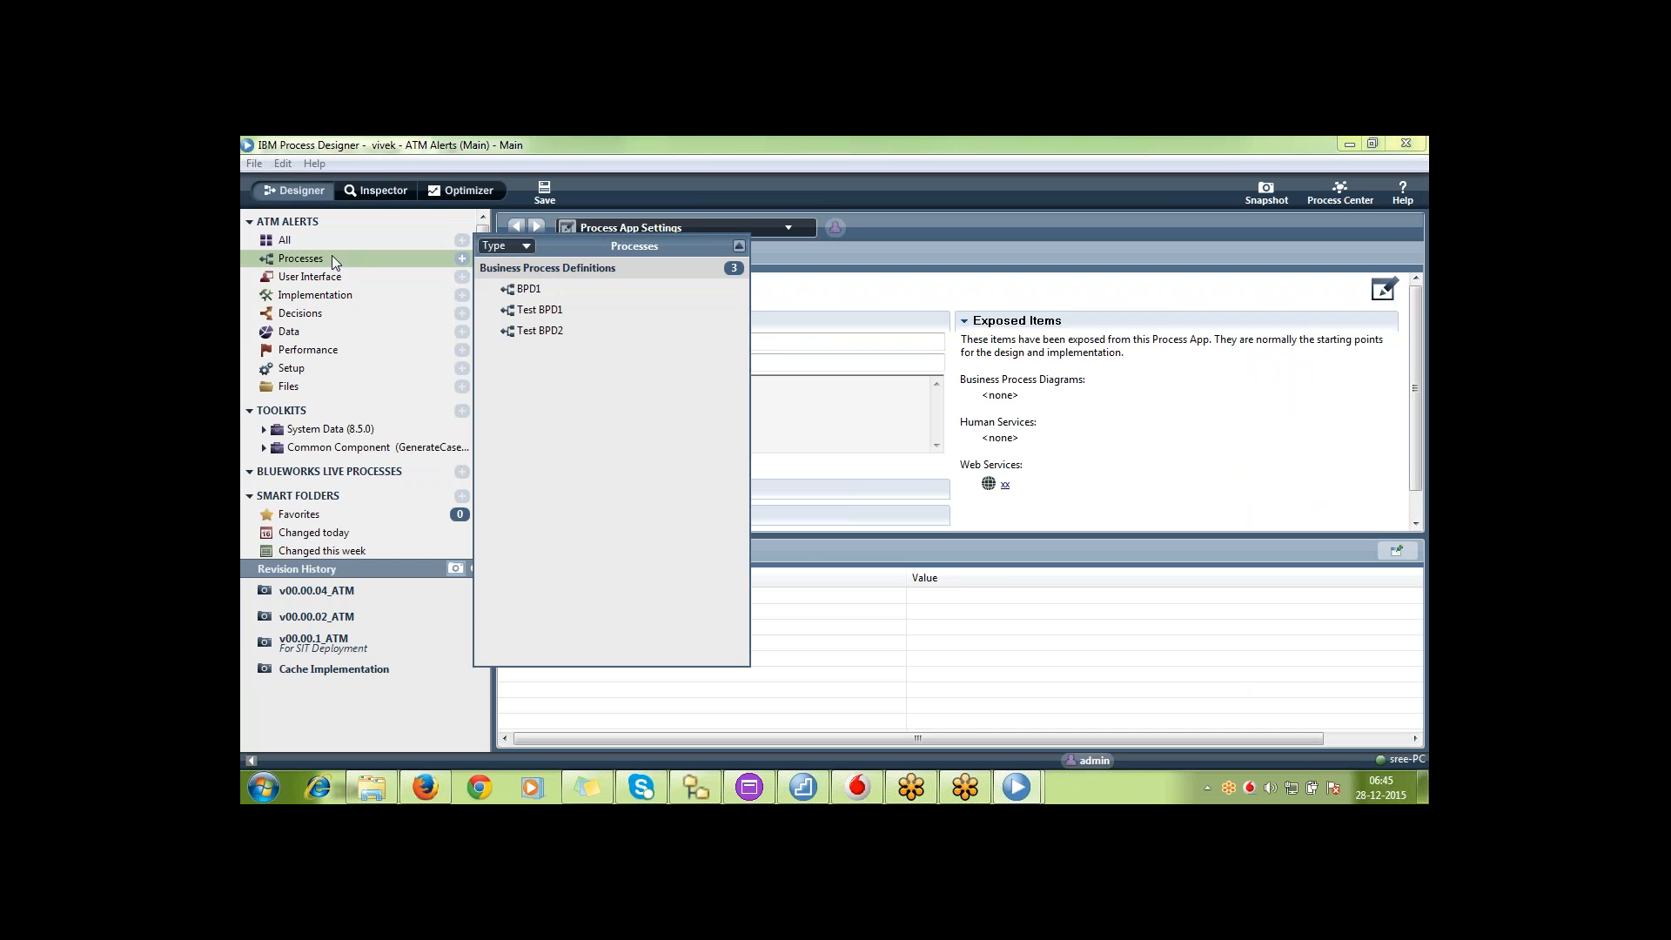
{"action": "double_click", "coordinate": [537, 323]}
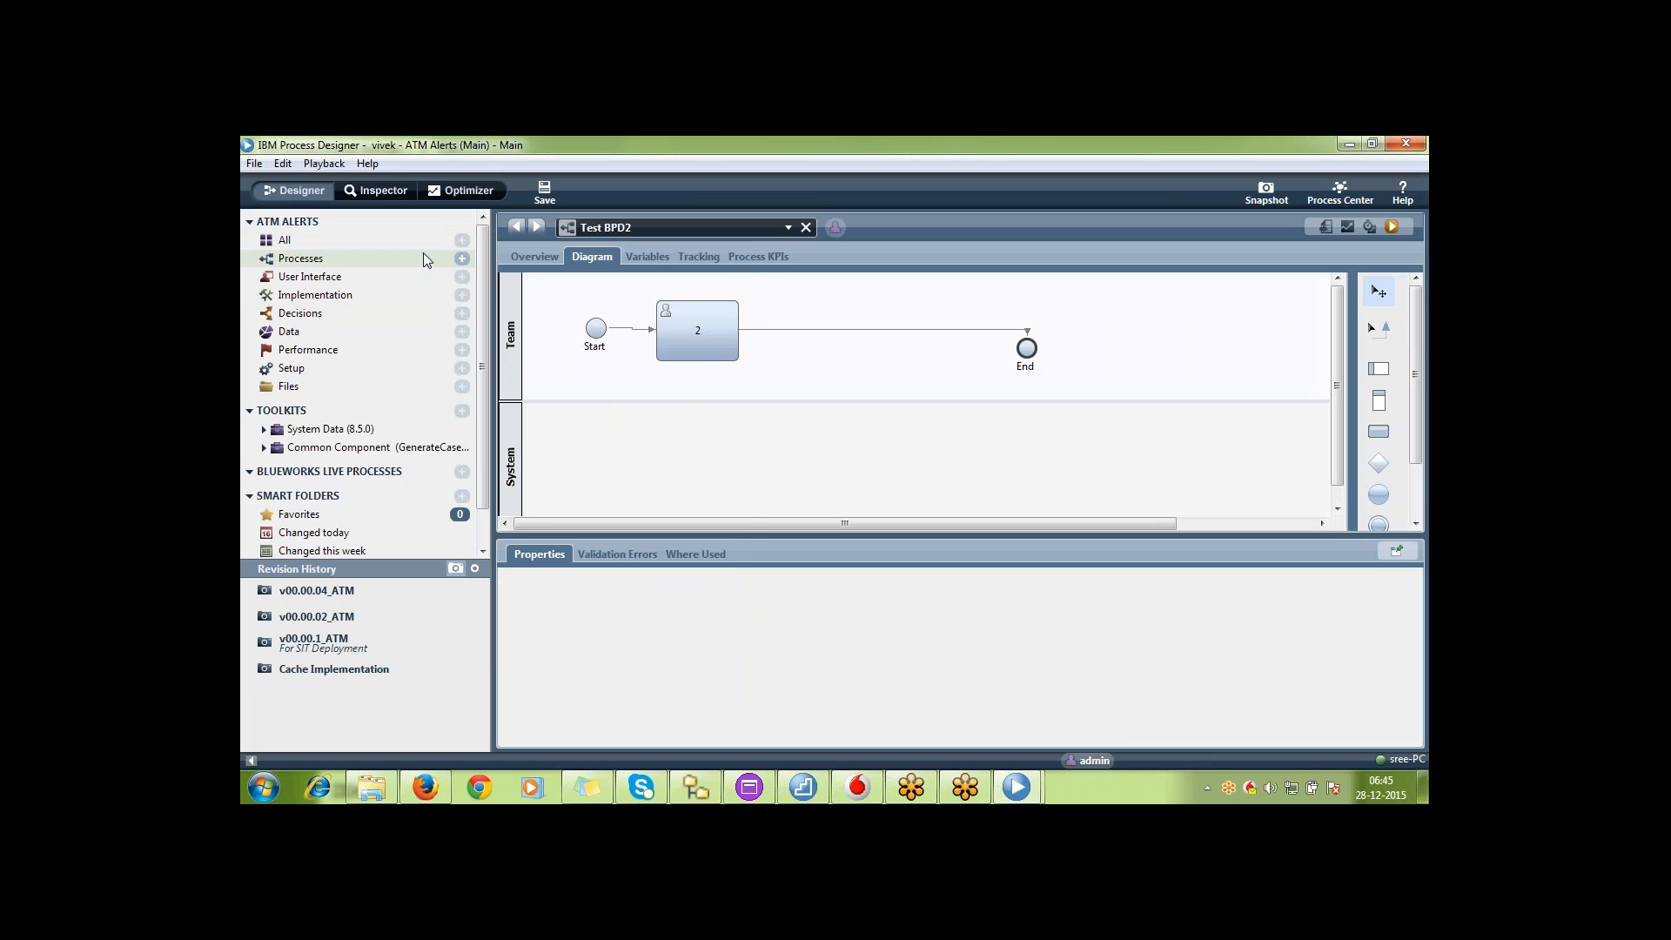
{"action": "left_click", "coordinate": [426, 258]}
{"action": "double_click", "coordinate": [558, 312]}
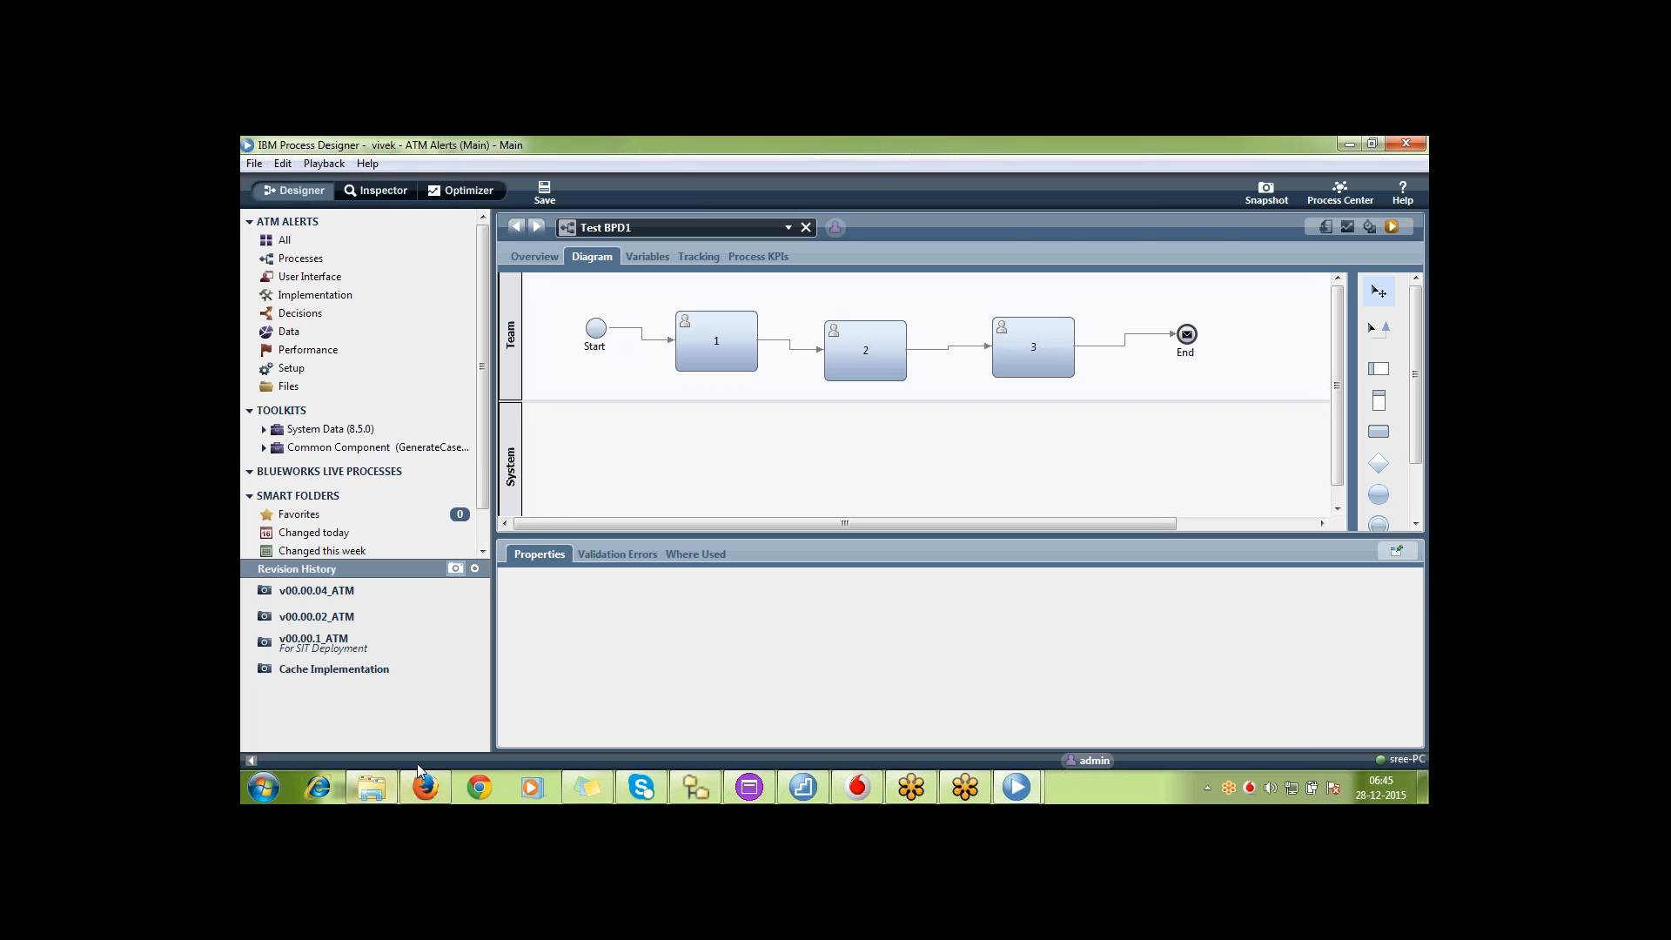
Switch to Process Center in Firefox and show the list of all process apps
{"action": "left_click", "coordinate": [438, 788]}
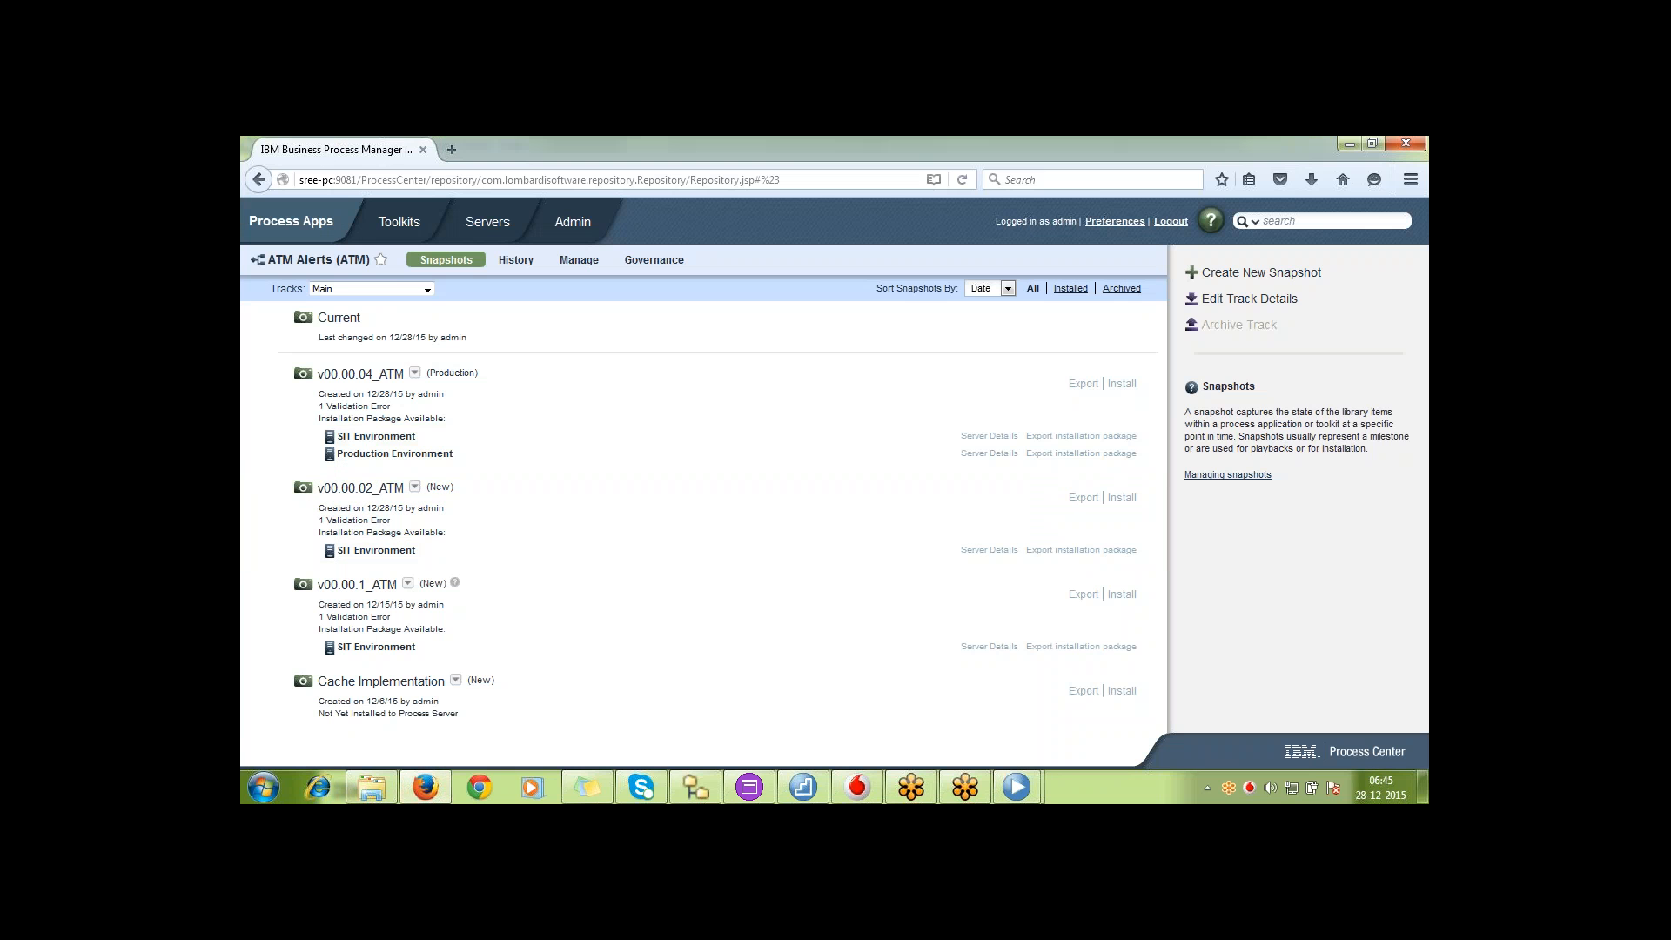
{"action": "left_click", "coordinate": [294, 220]}
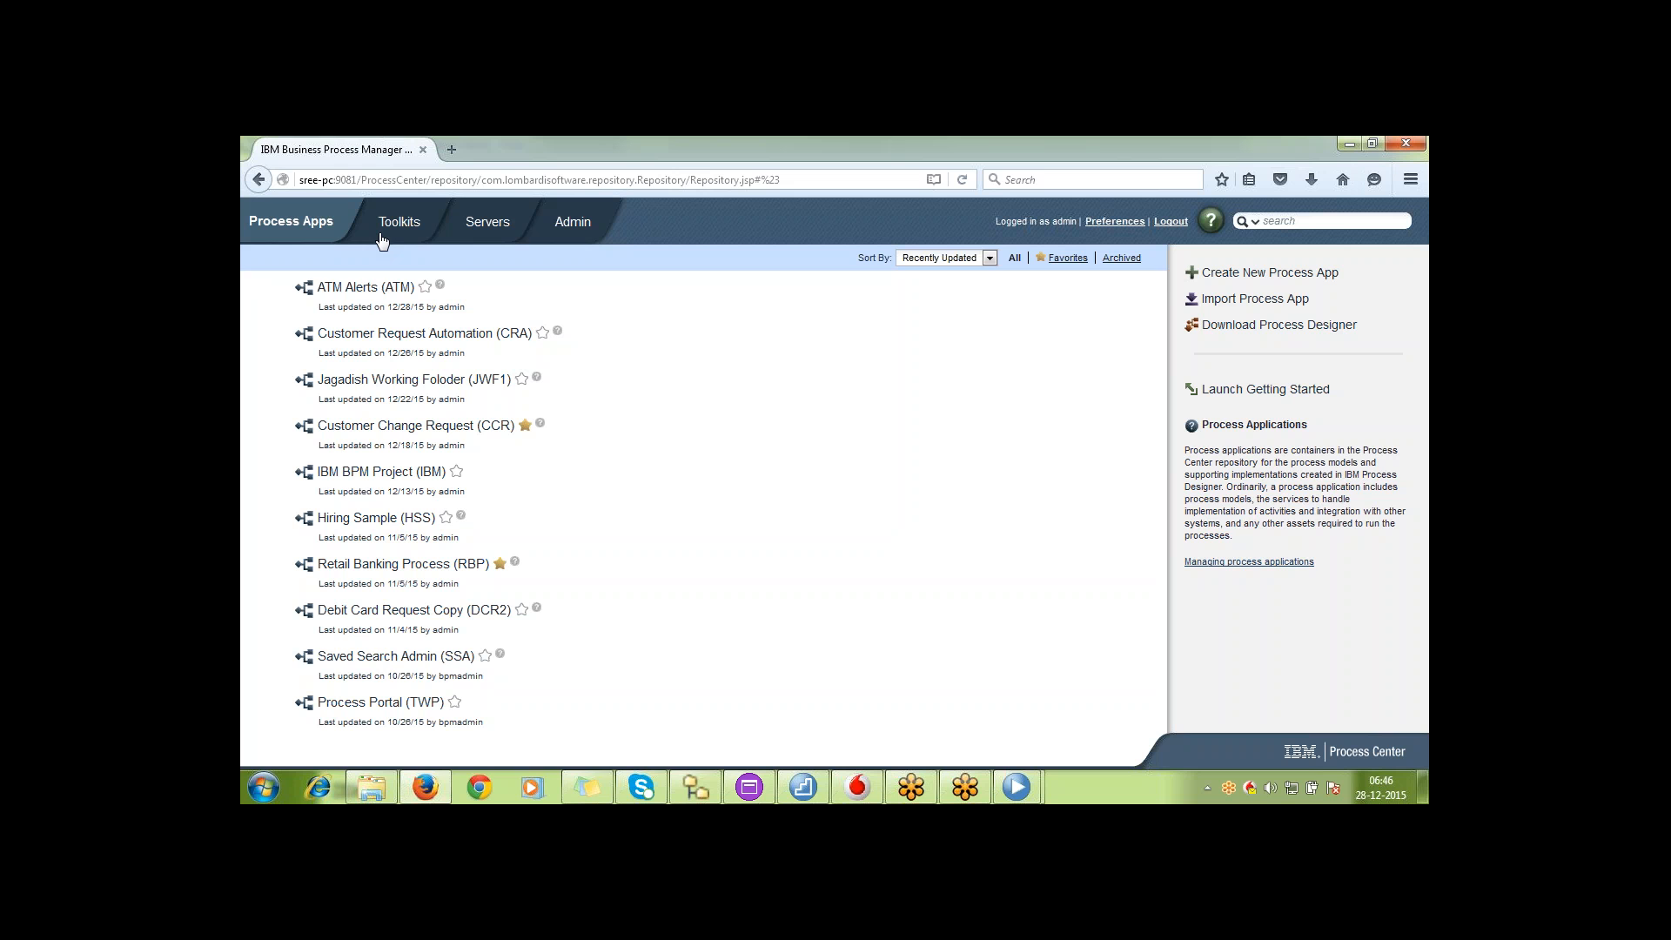
View the snapshots of ATM Alerts, switch to the admin's Process Designer, and reopen the app's Main track from its Process Center
{"action": "left_click", "coordinate": [383, 287]}
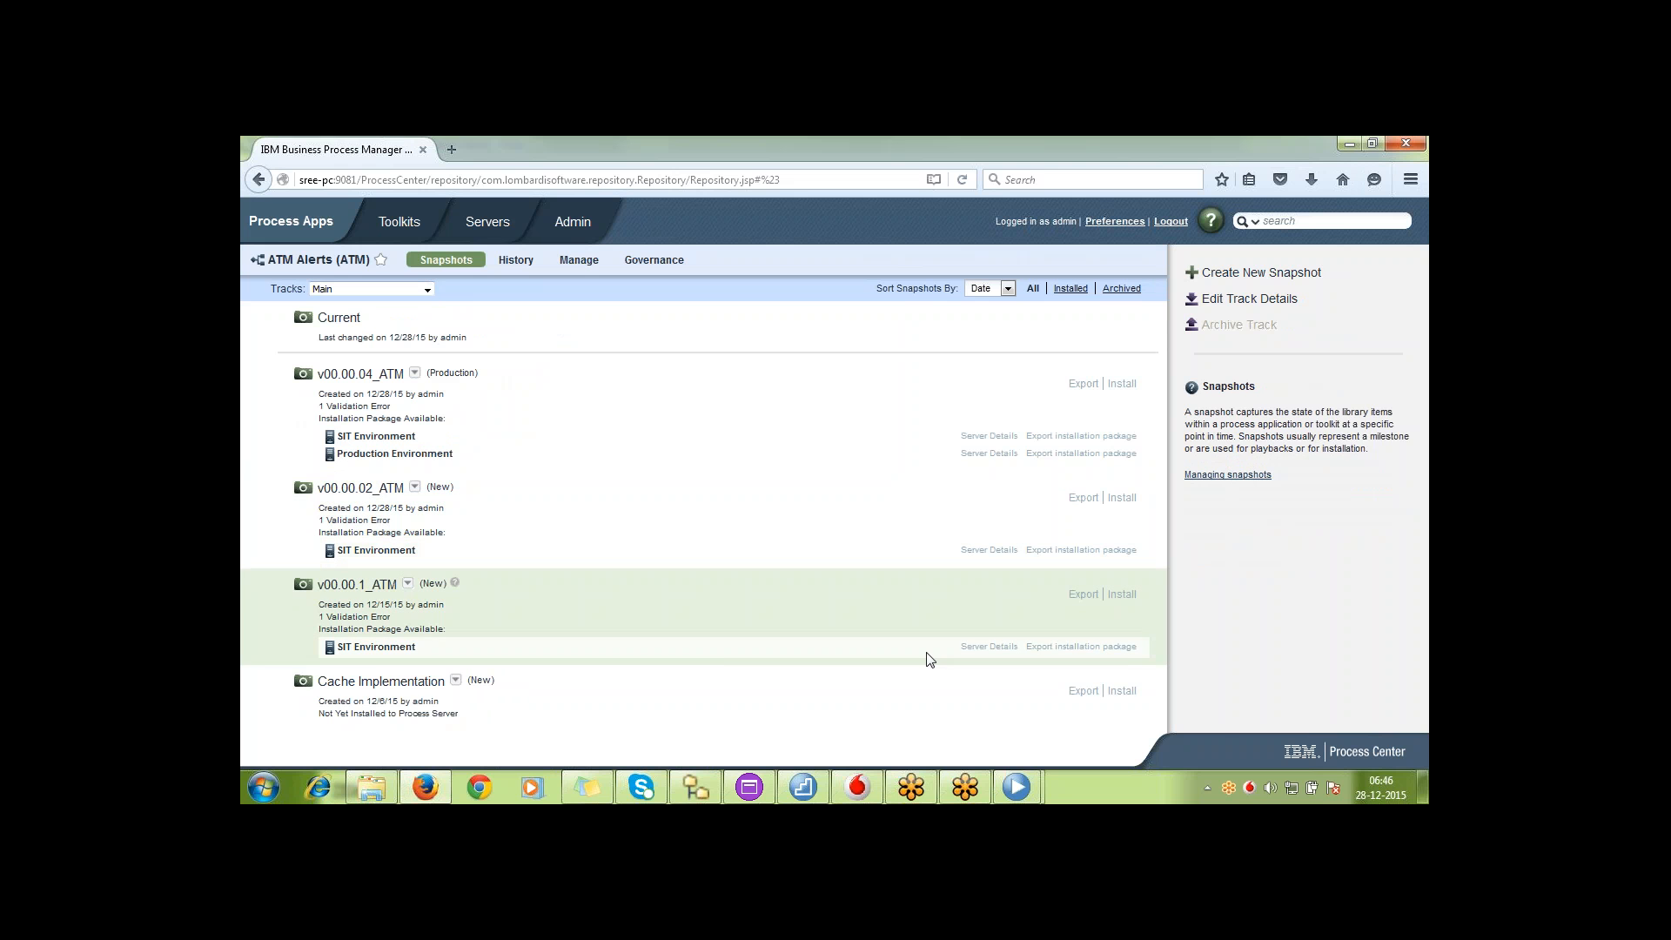
{"action": "mouse_move", "coordinate": [1020, 788]}
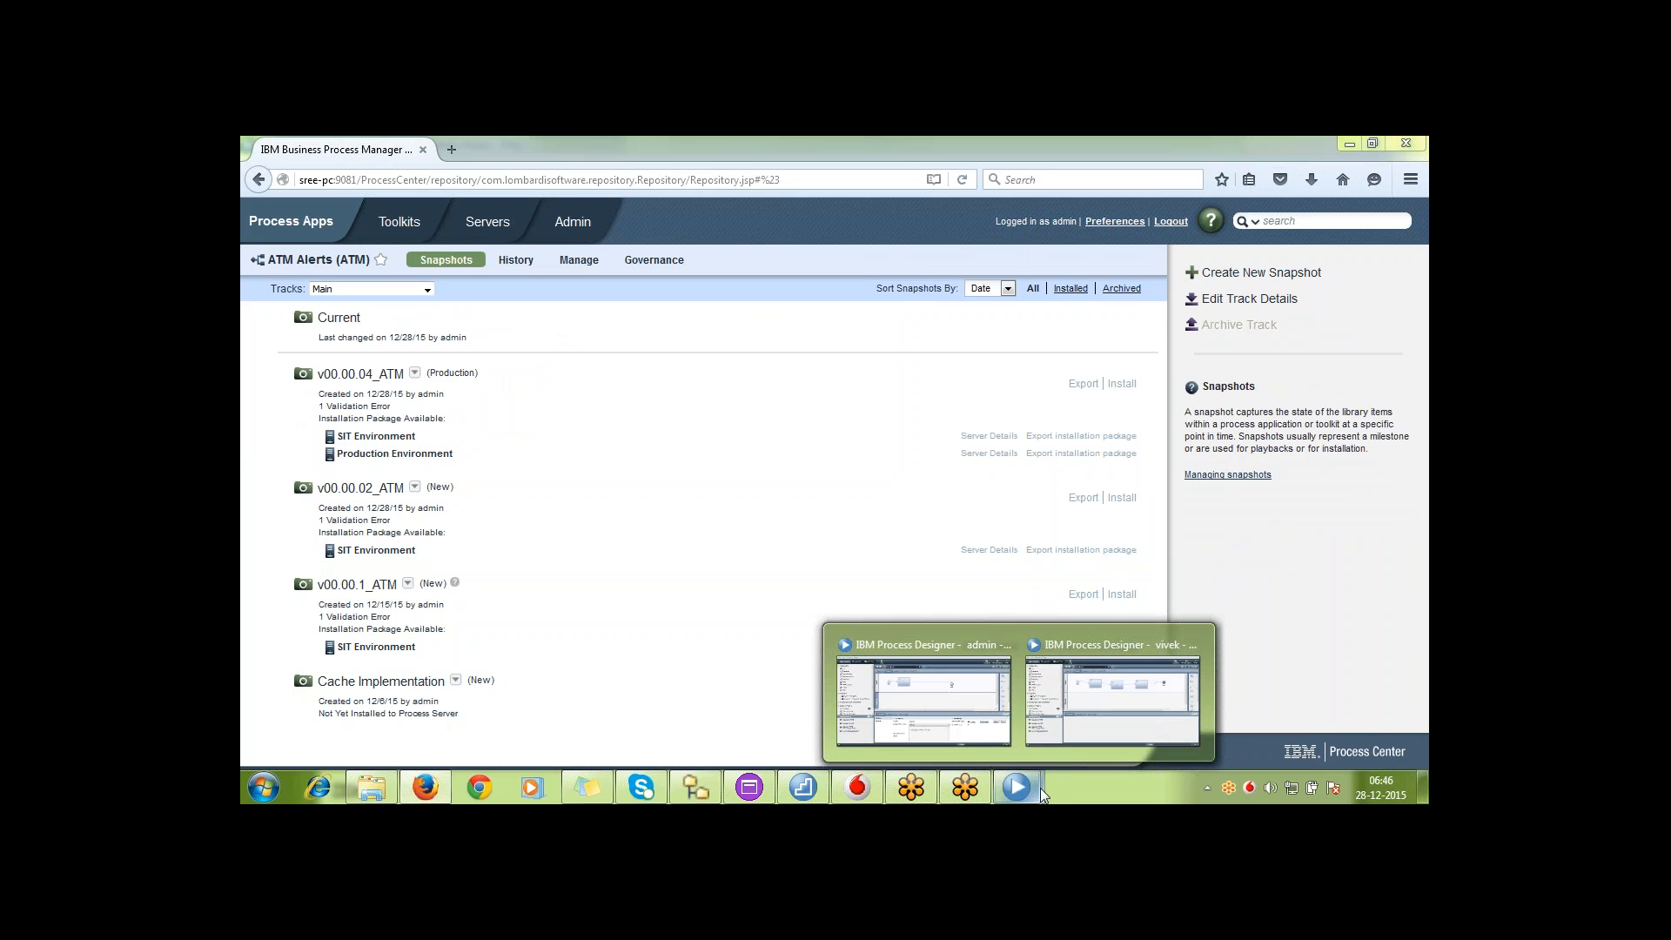
{"action": "mouse_move", "coordinate": [979, 696]}
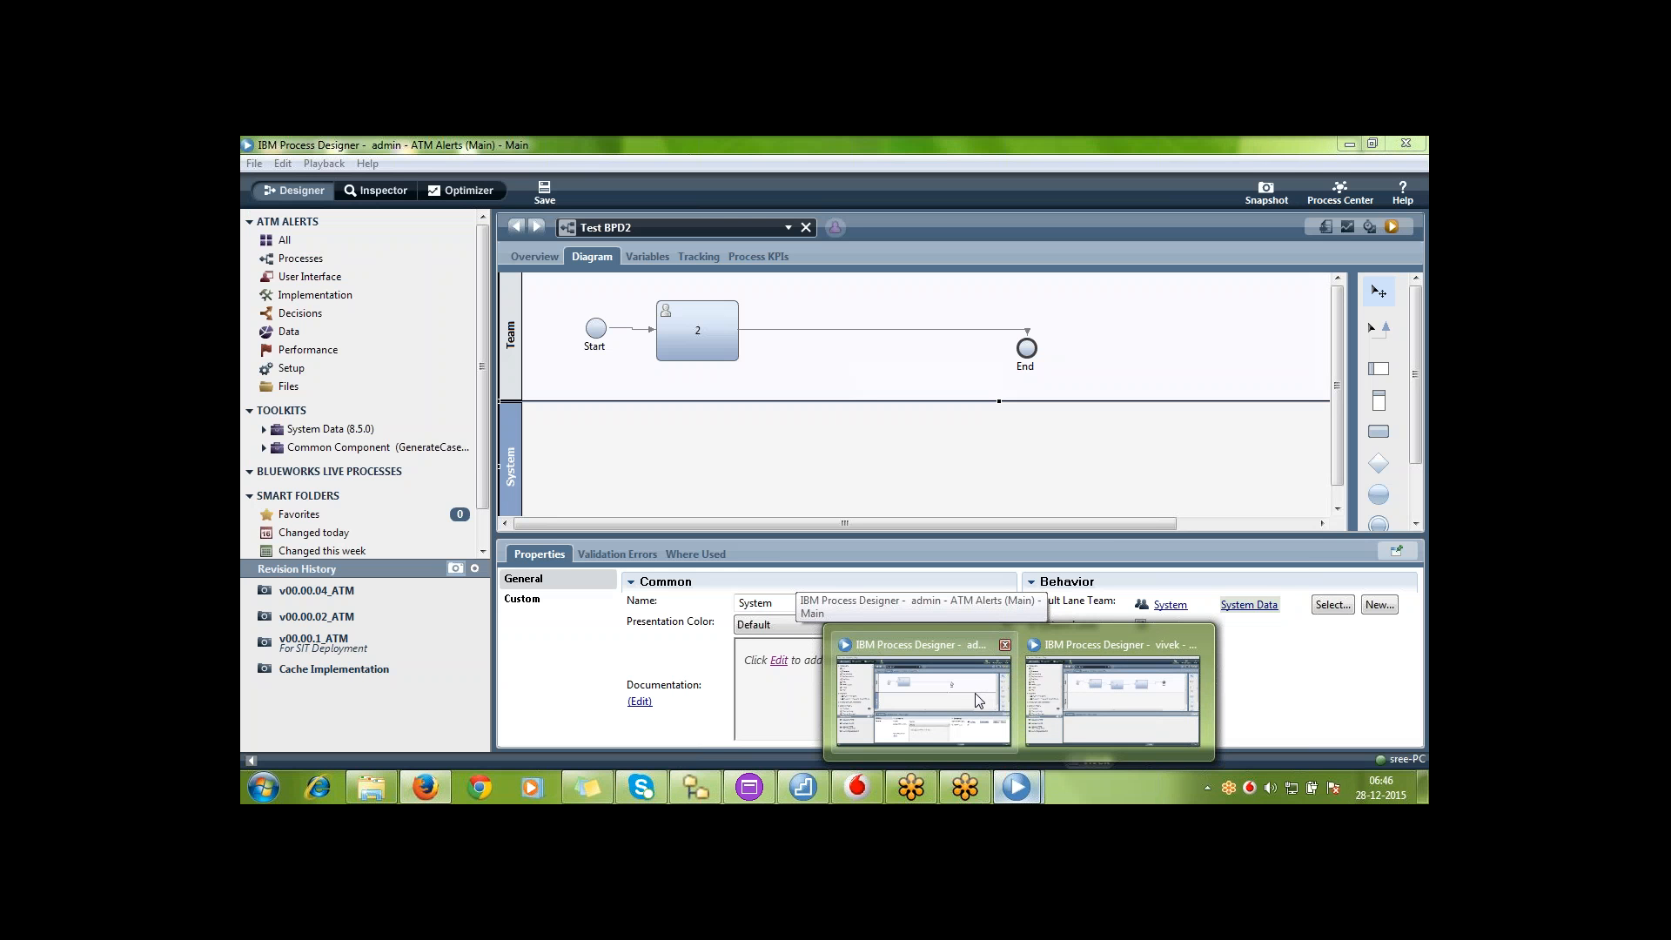
{"action": "left_click", "coordinate": [977, 700]}
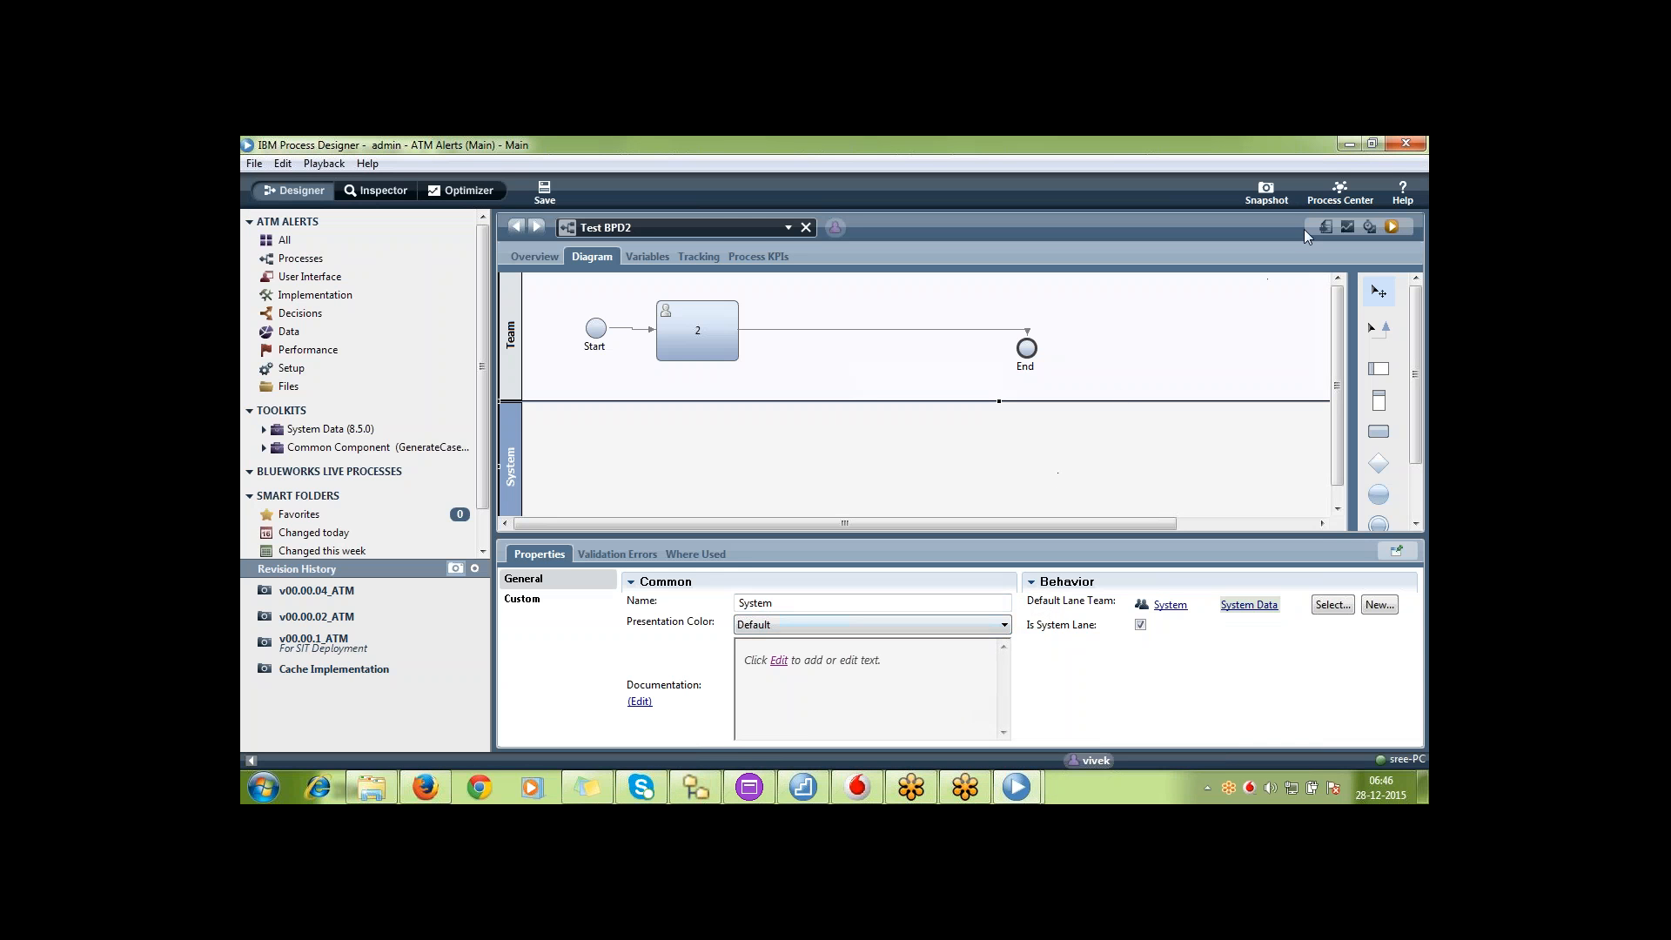
{"action": "left_click", "coordinate": [1340, 193]}
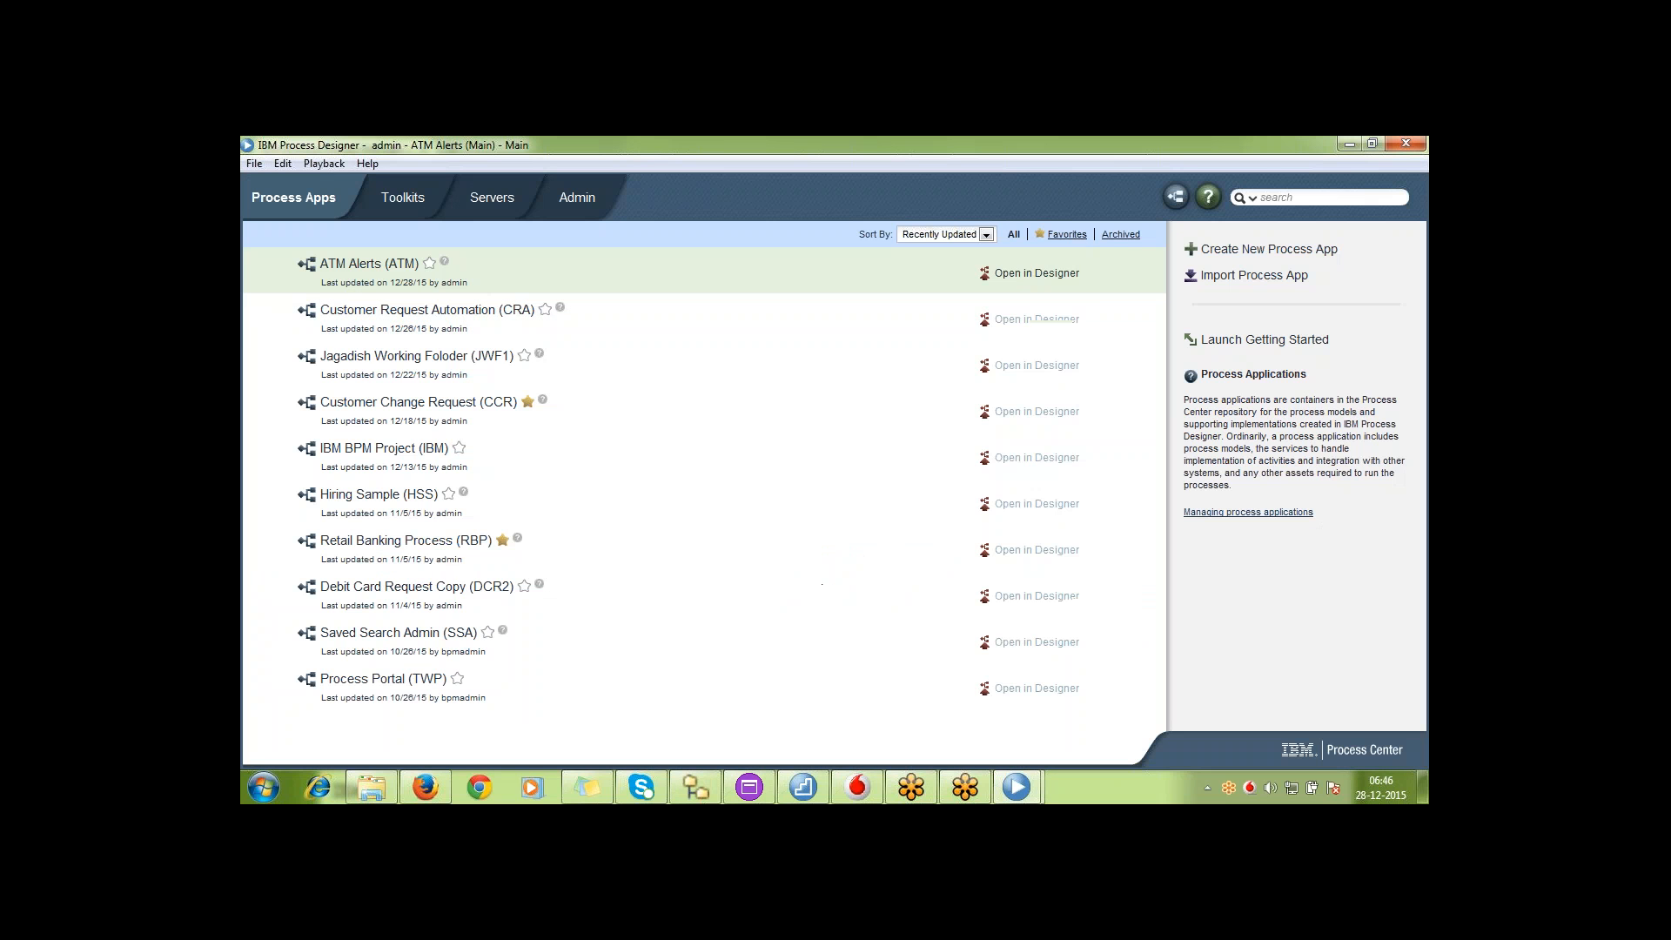
{"action": "left_click", "coordinate": [1036, 273]}
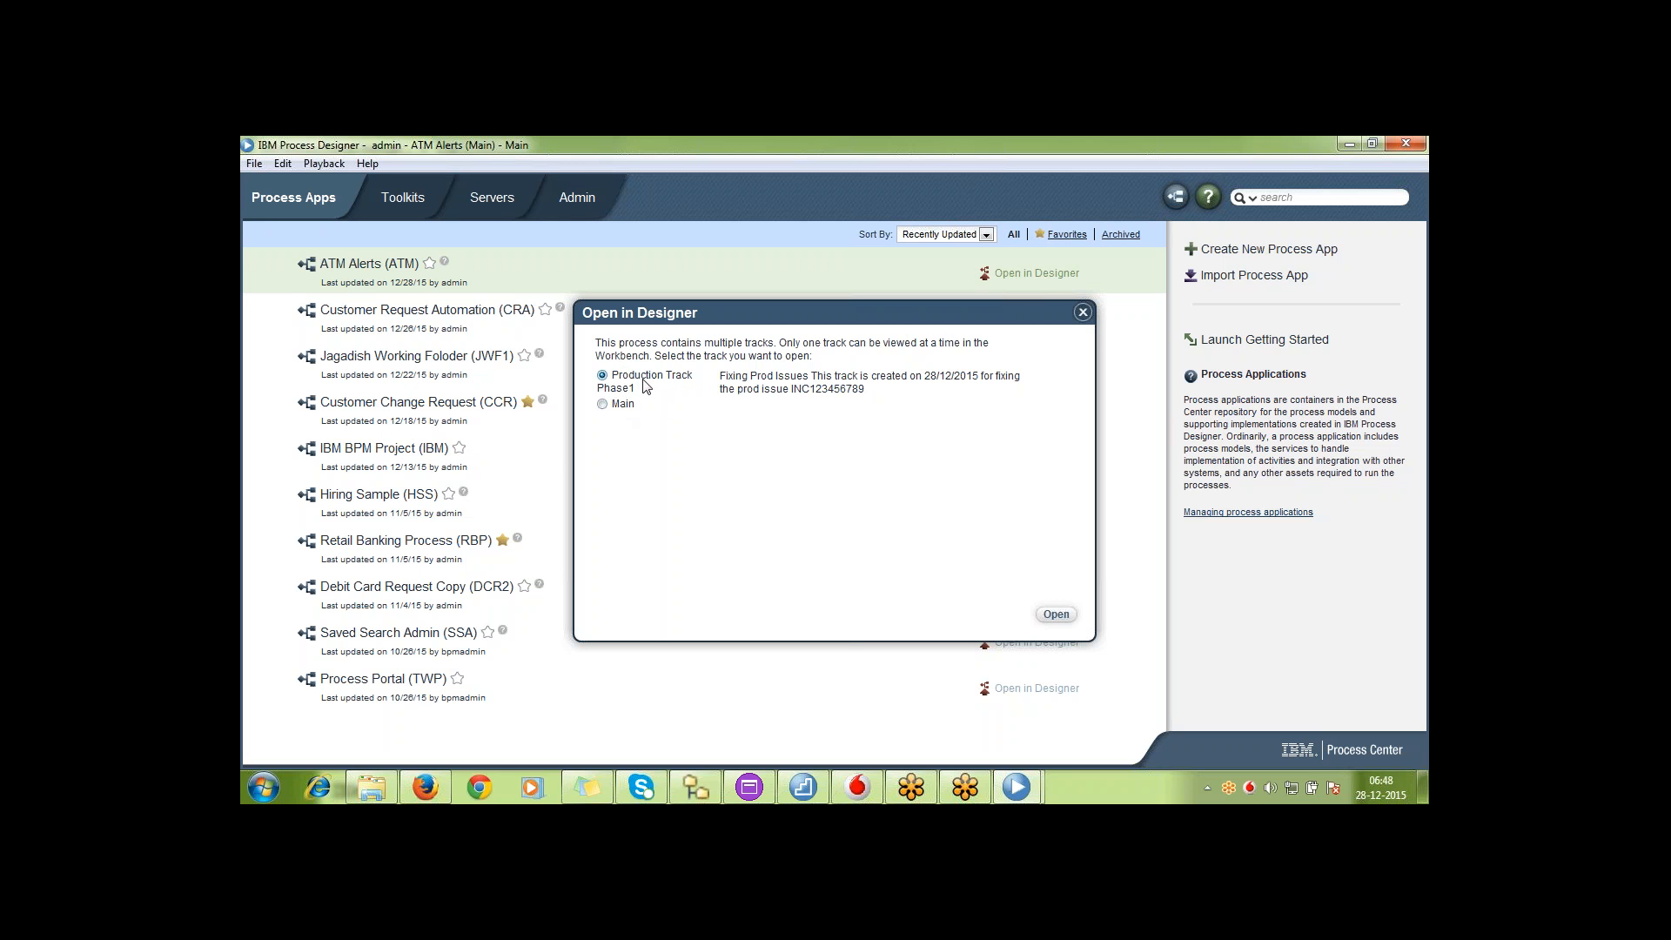
{"action": "left_click", "coordinate": [602, 404]}
{"action": "left_click", "coordinate": [1056, 615]}
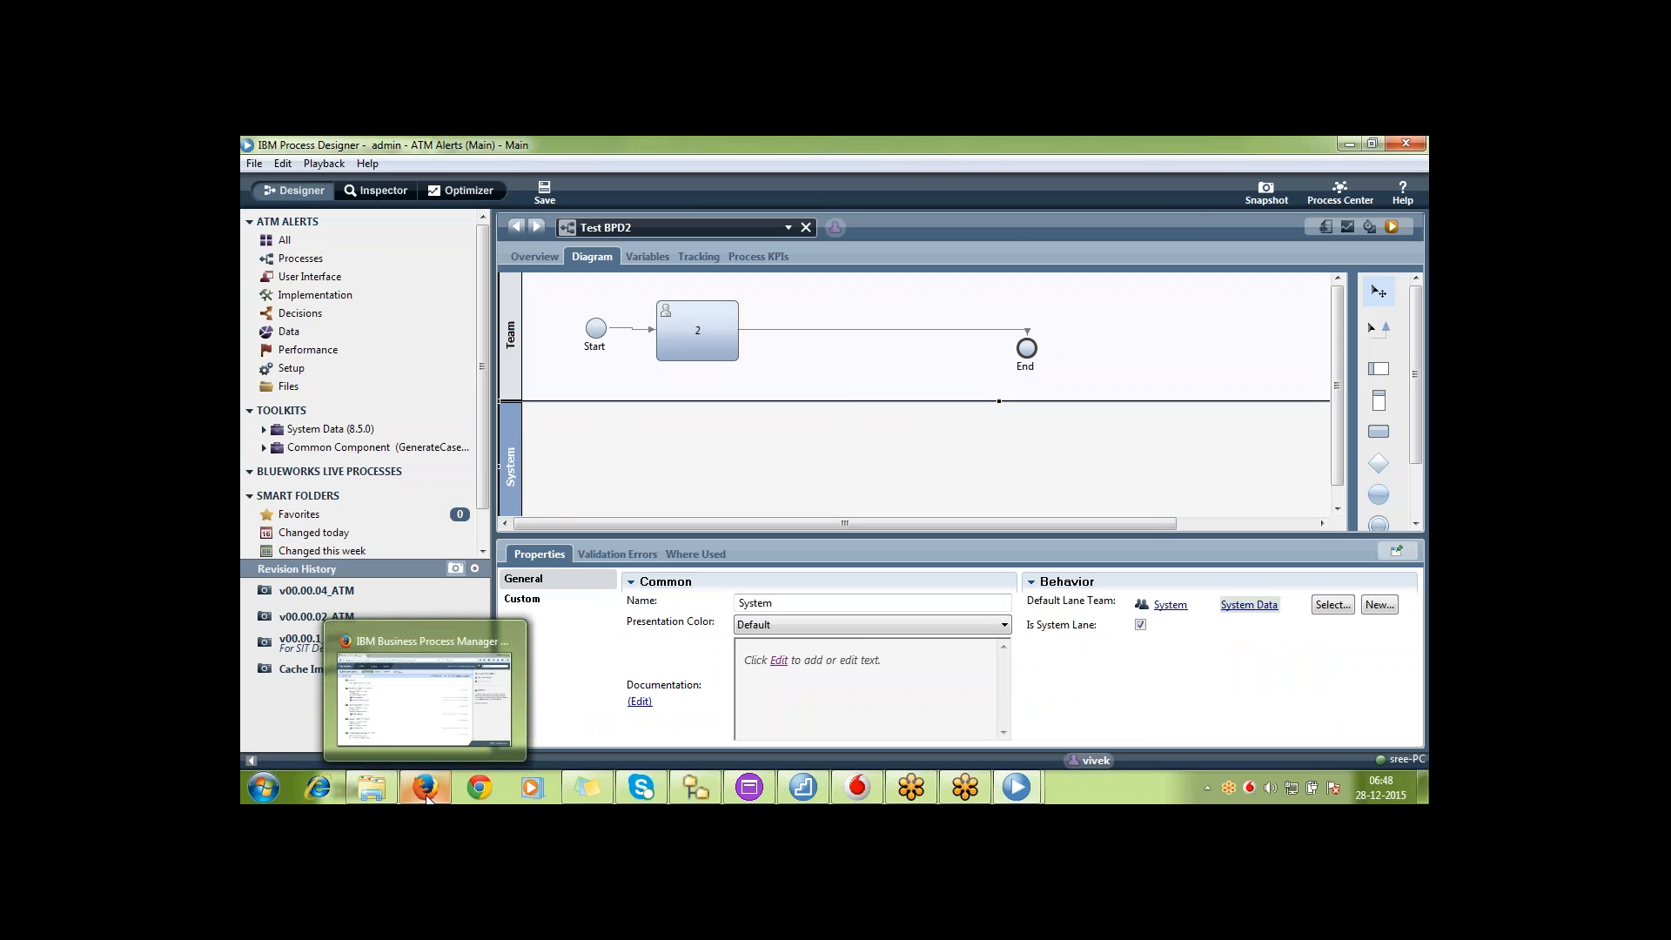
Switch to Process Center in Firefox and make Production Track Phase1 the default track of ATM Alerts
{"action": "left_click", "coordinate": [428, 793]}
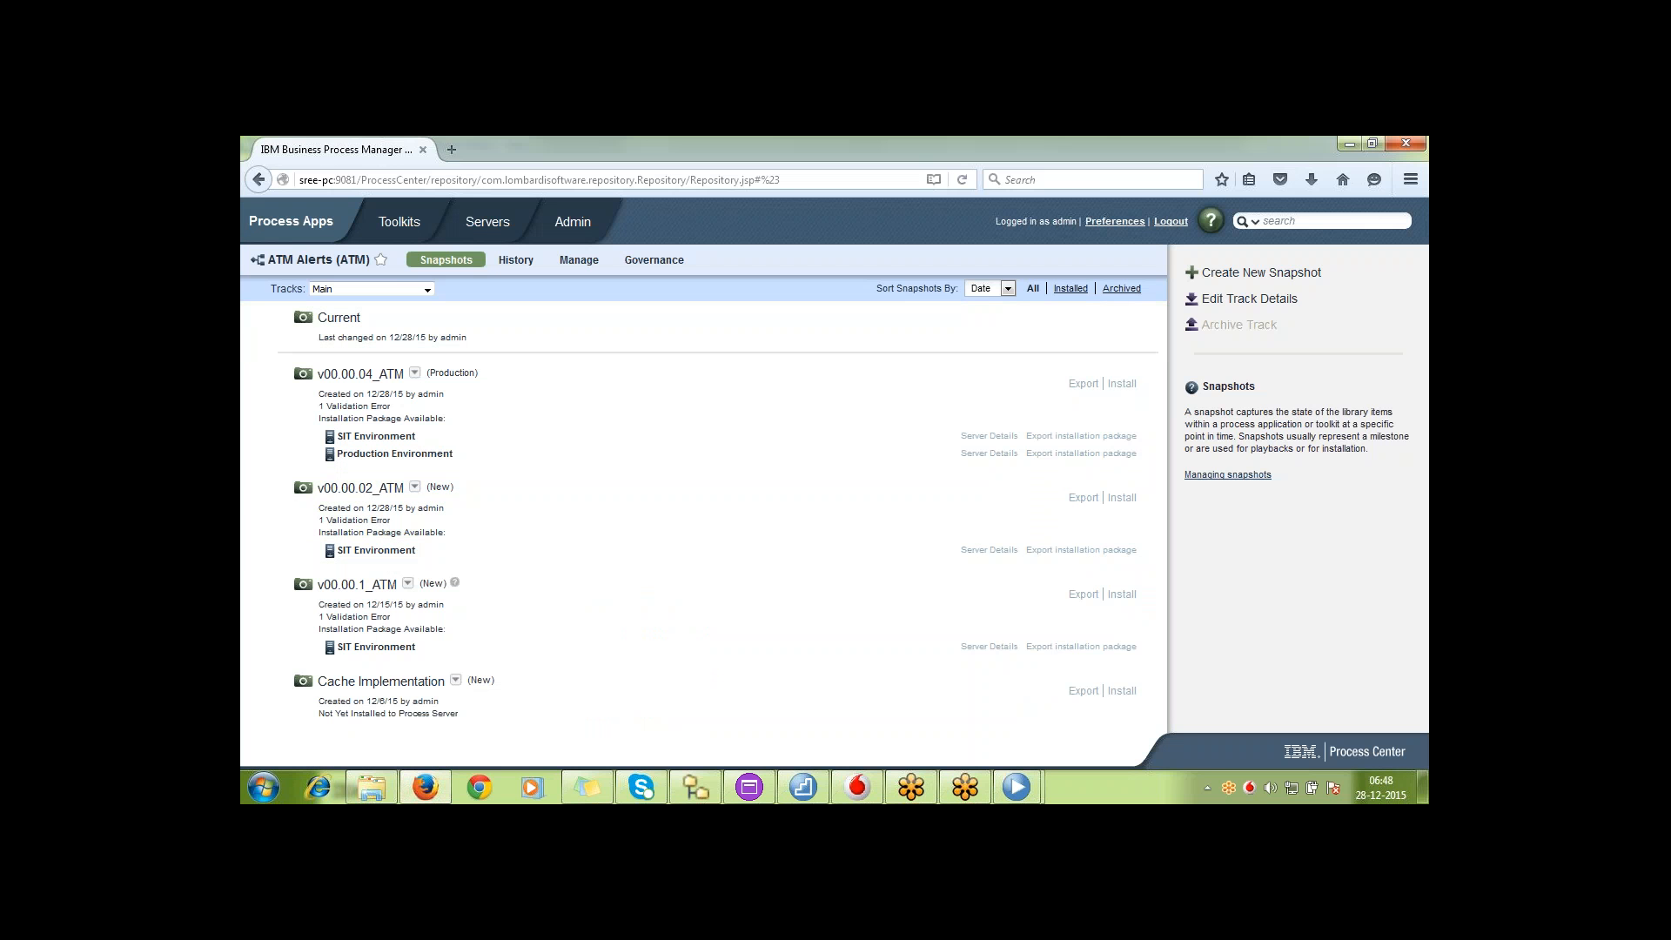
{"action": "left_click", "coordinate": [317, 224]}
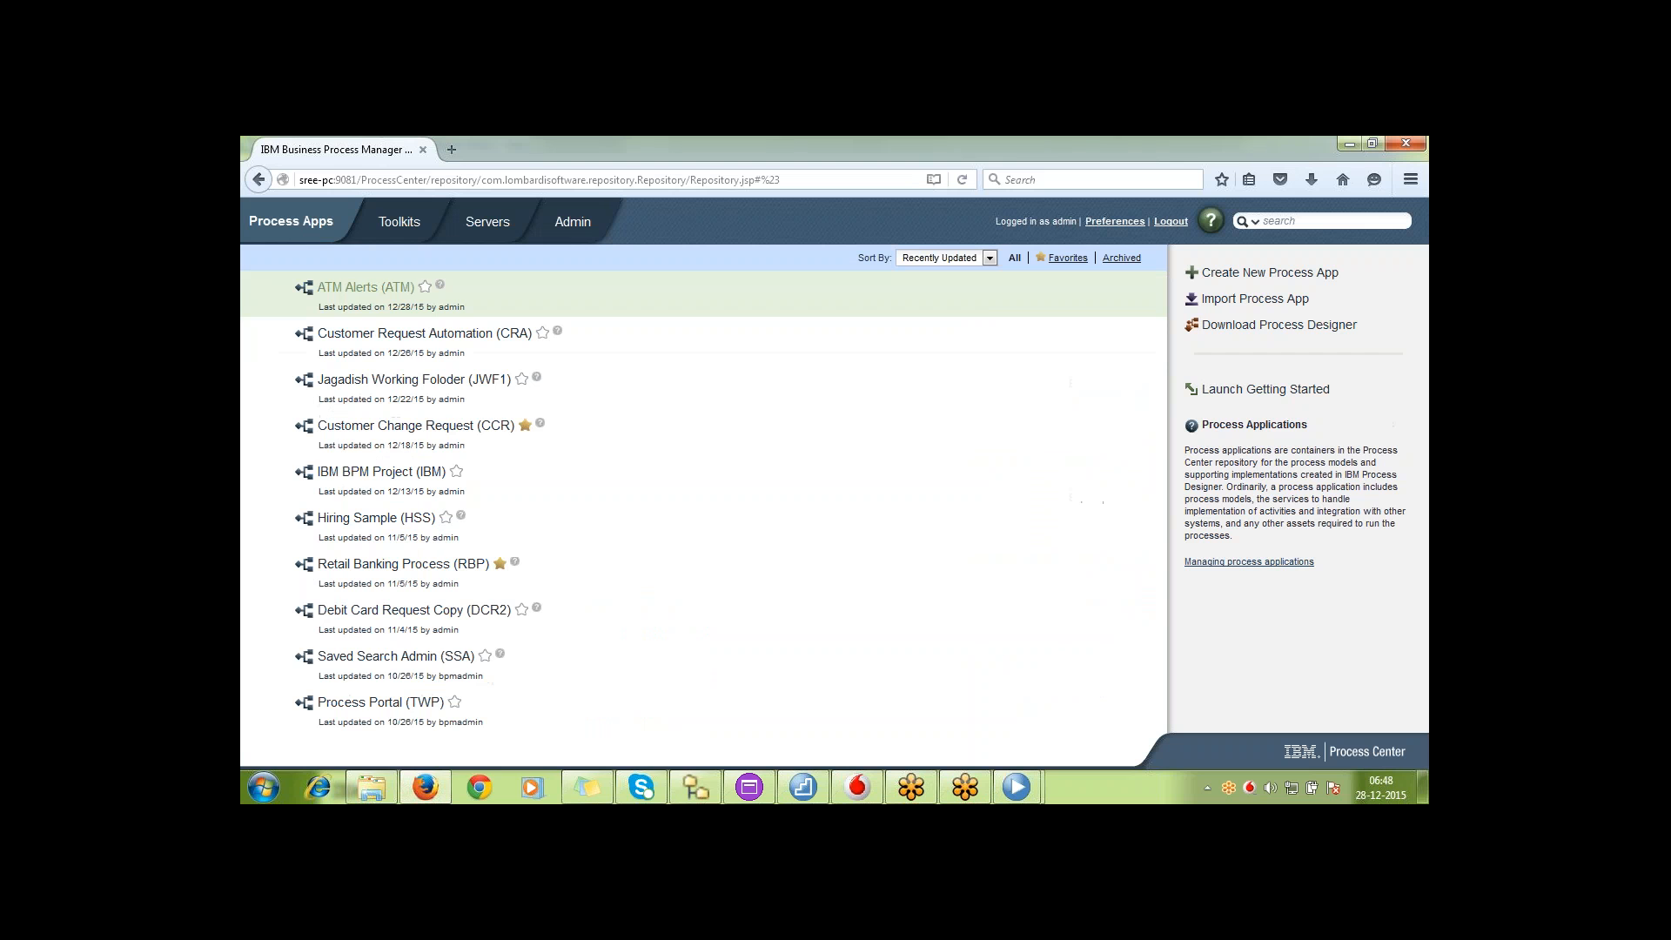
{"action": "left_click", "coordinate": [379, 294]}
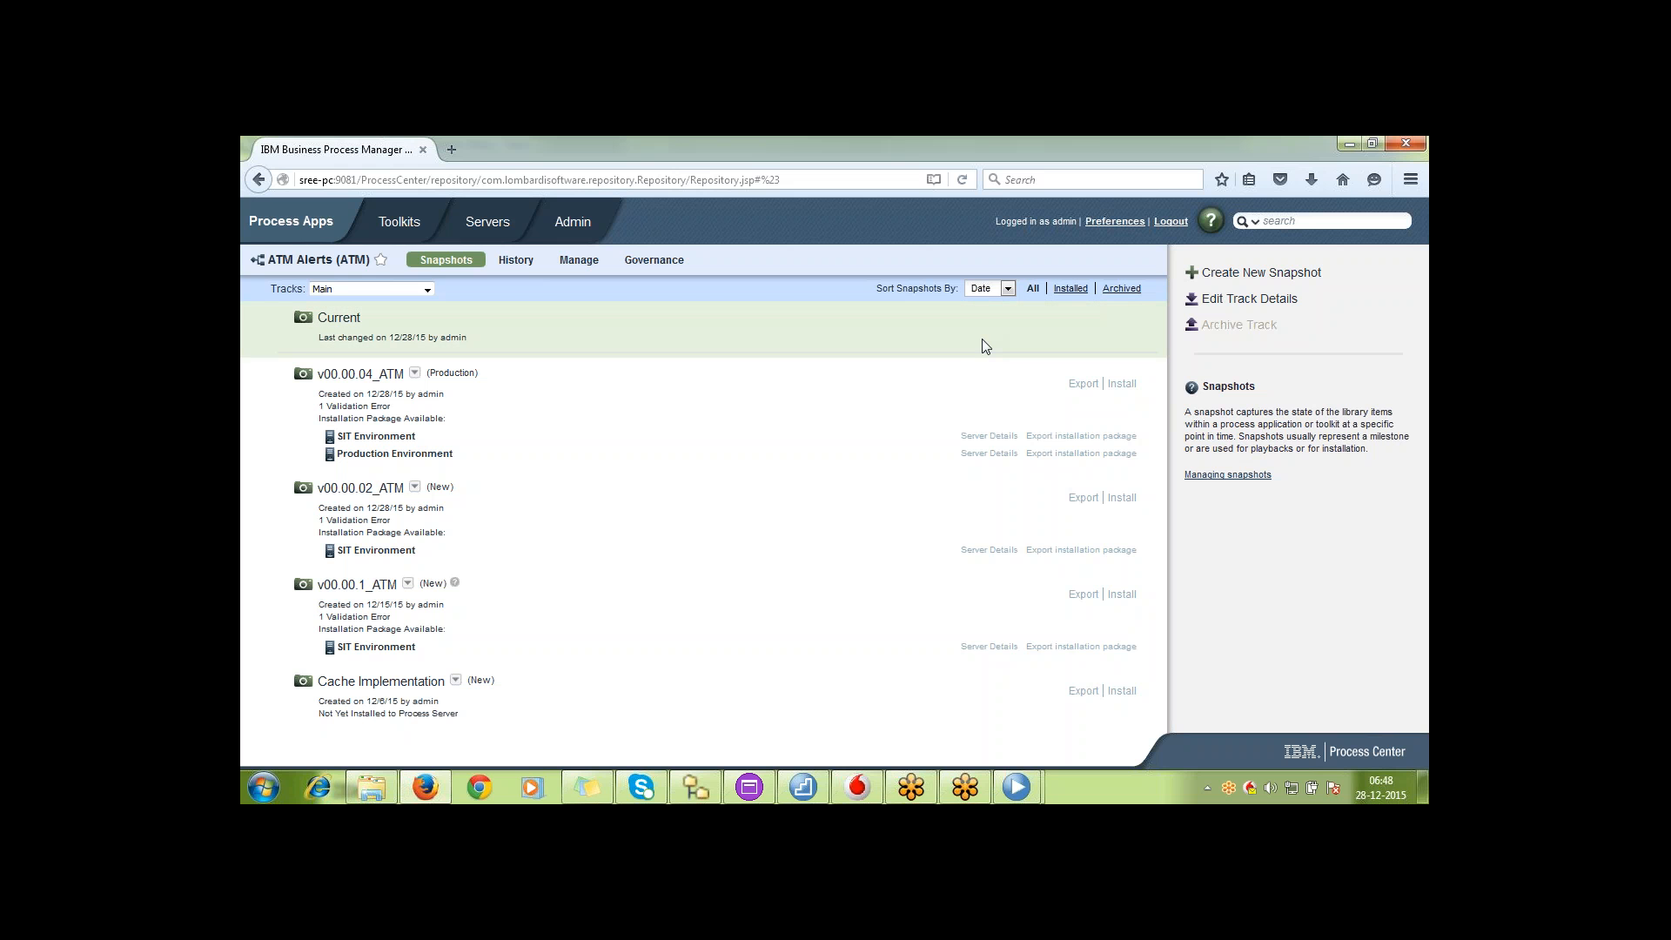
{"action": "left_click", "coordinate": [427, 290]}
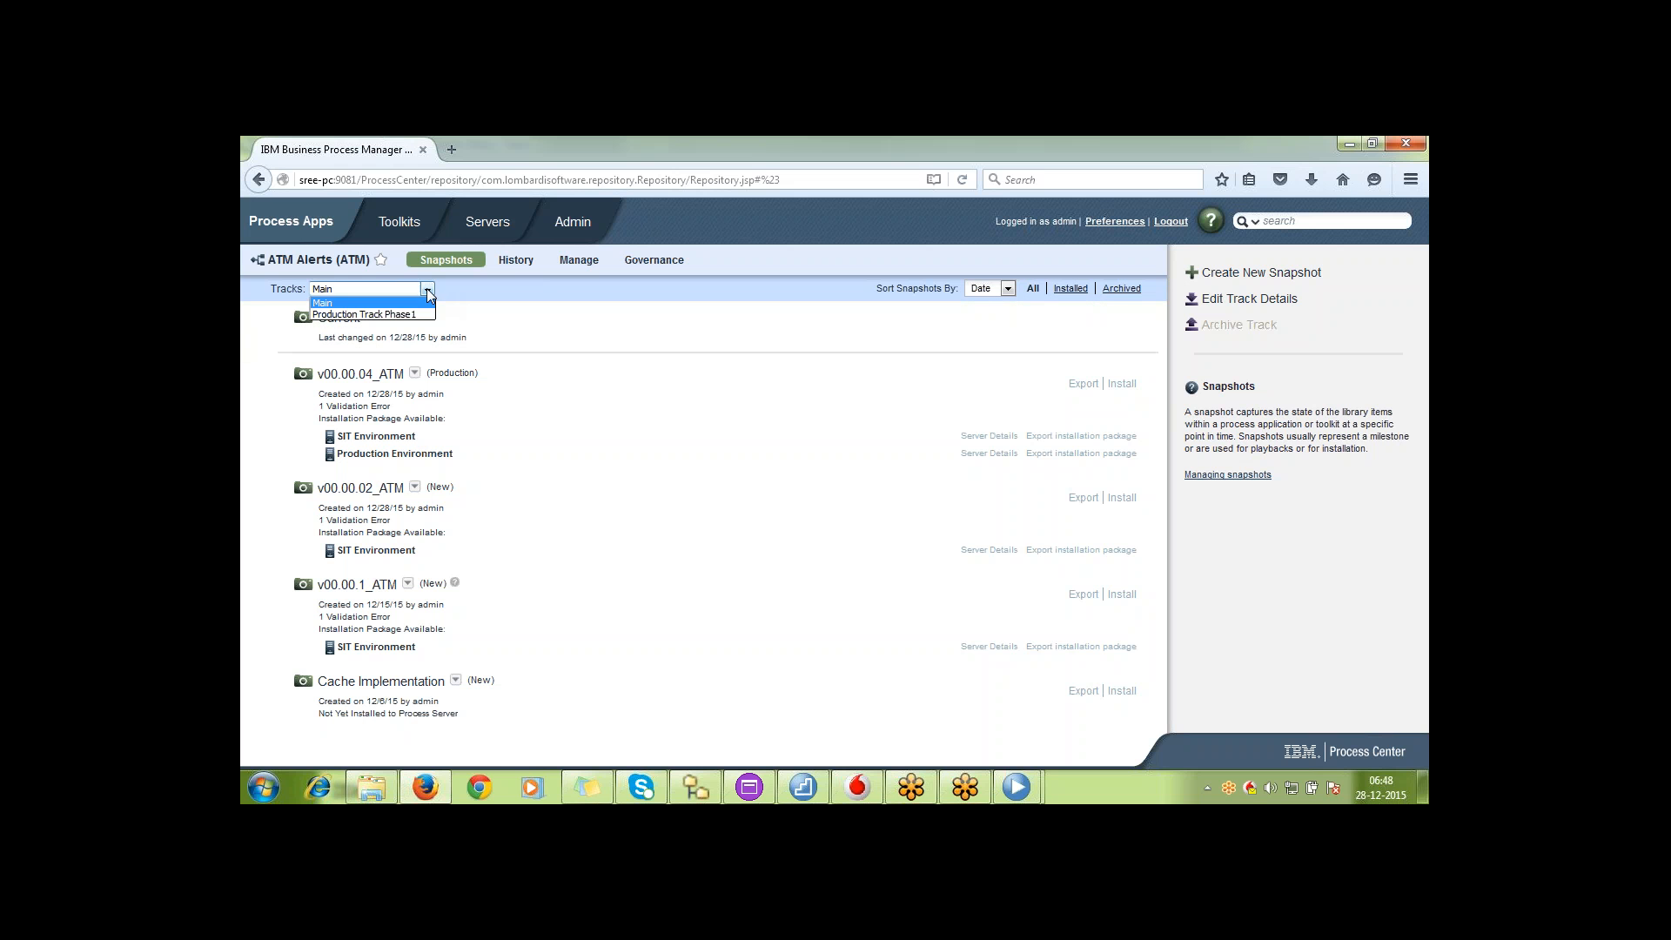
{"action": "left_click", "coordinate": [422, 315]}
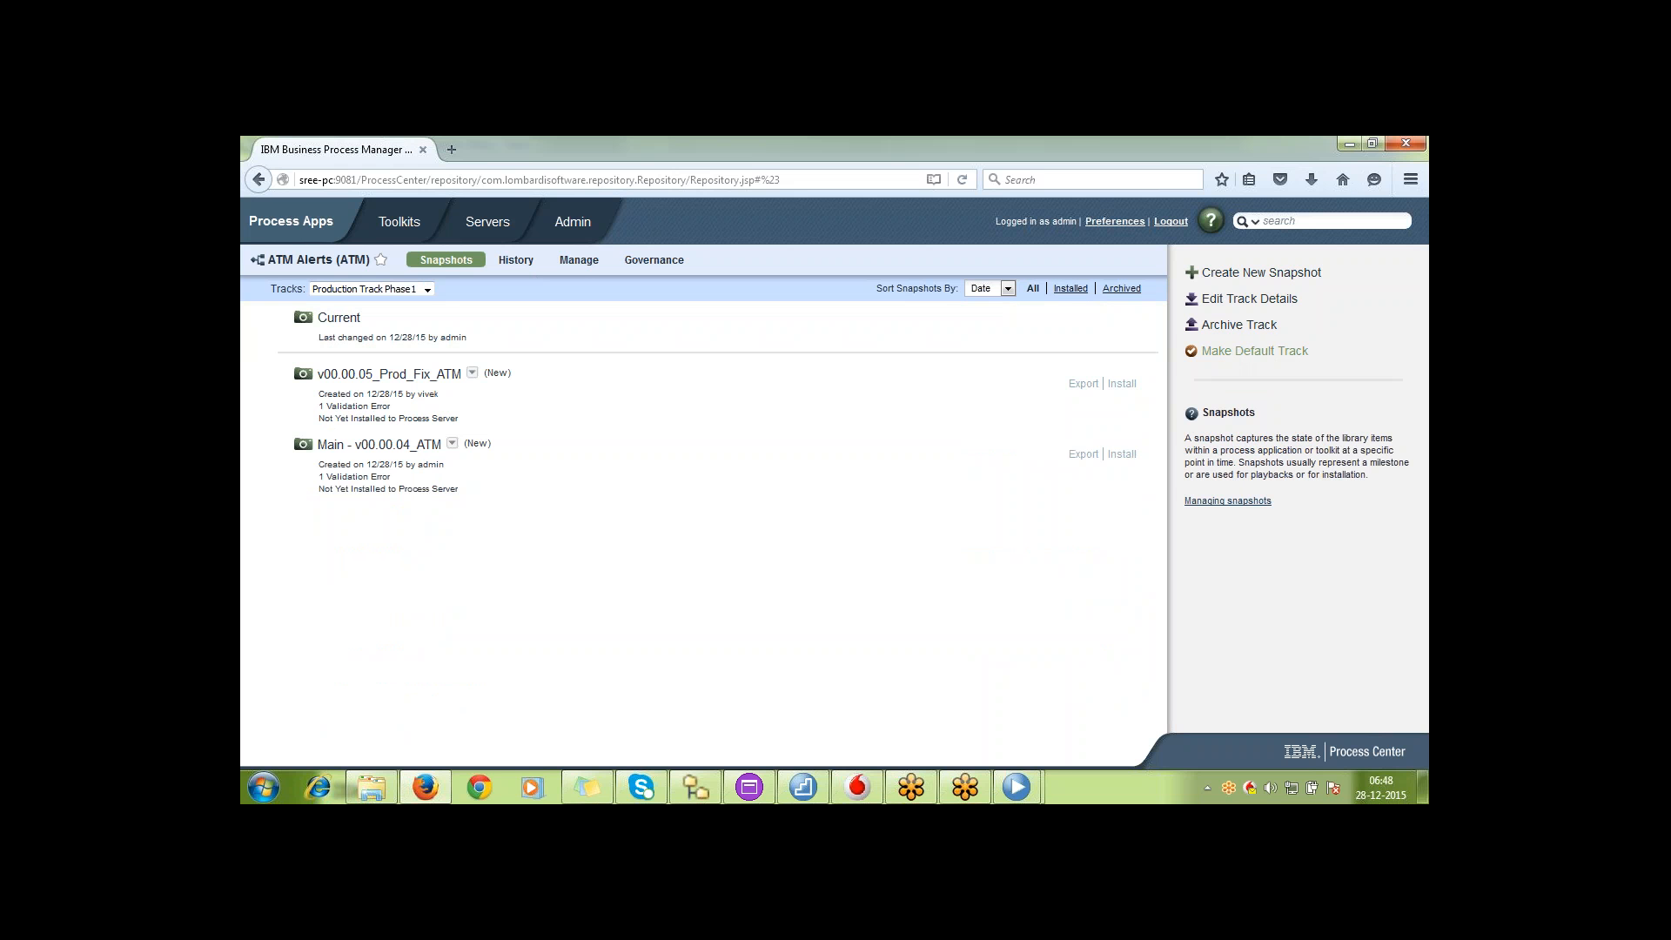
{"action": "left_click", "coordinate": [1276, 352]}
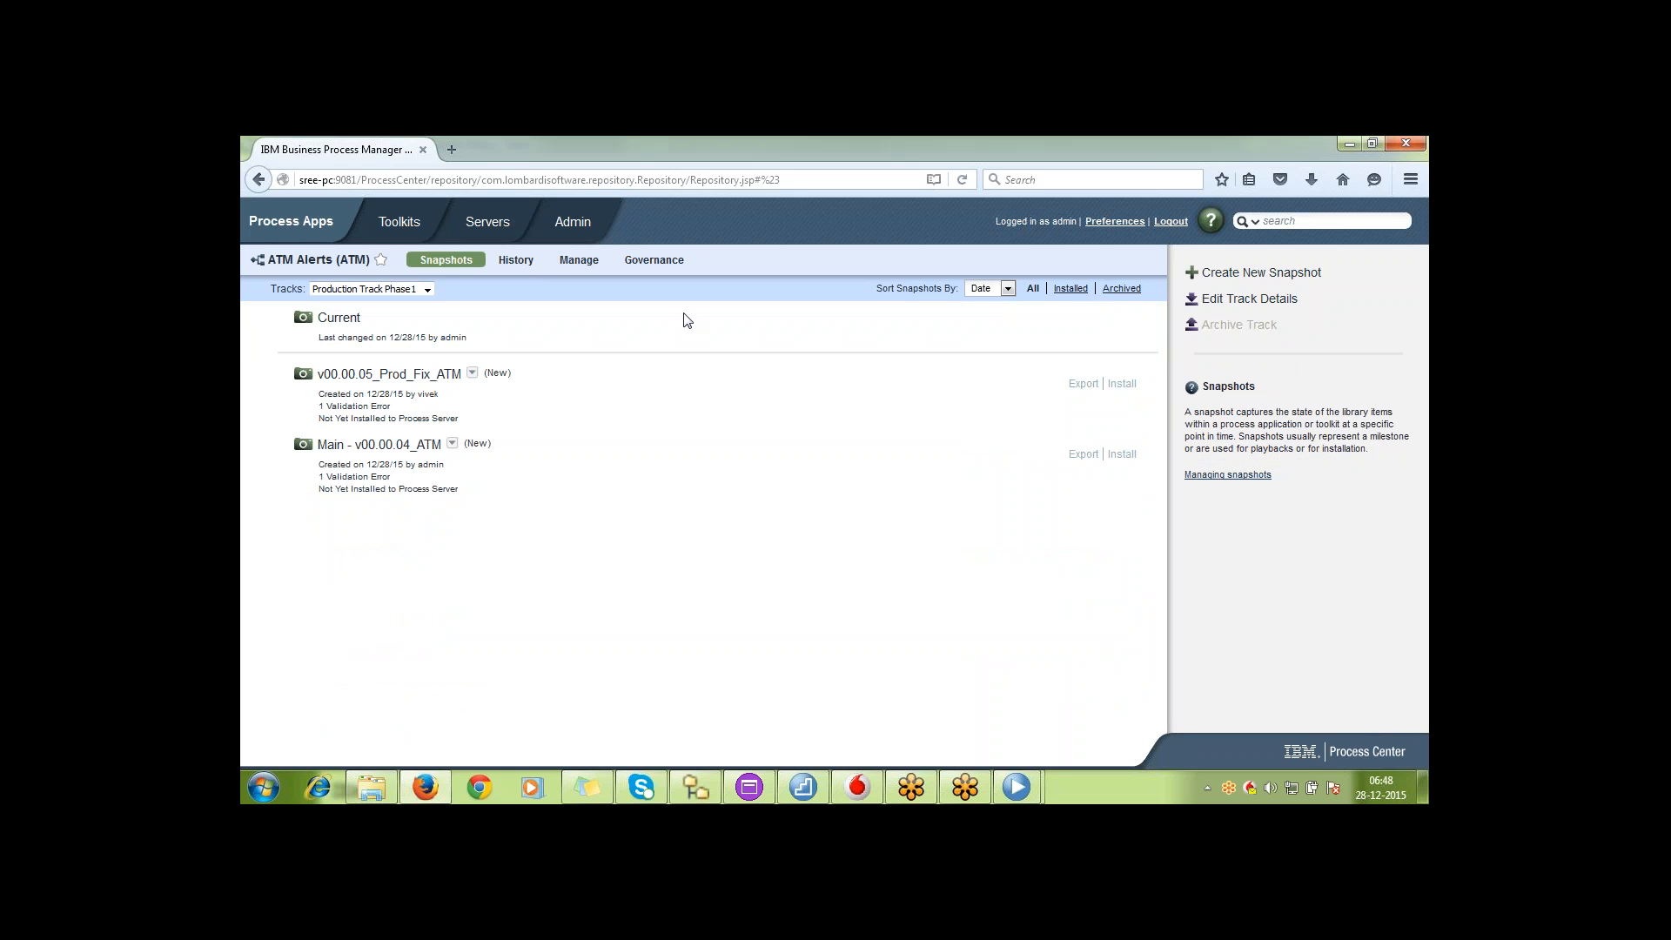
Look at the Main track of ATM Alerts and return to Production Track Phase1 to compare their available track actions
{"action": "left_click", "coordinate": [427, 289]}
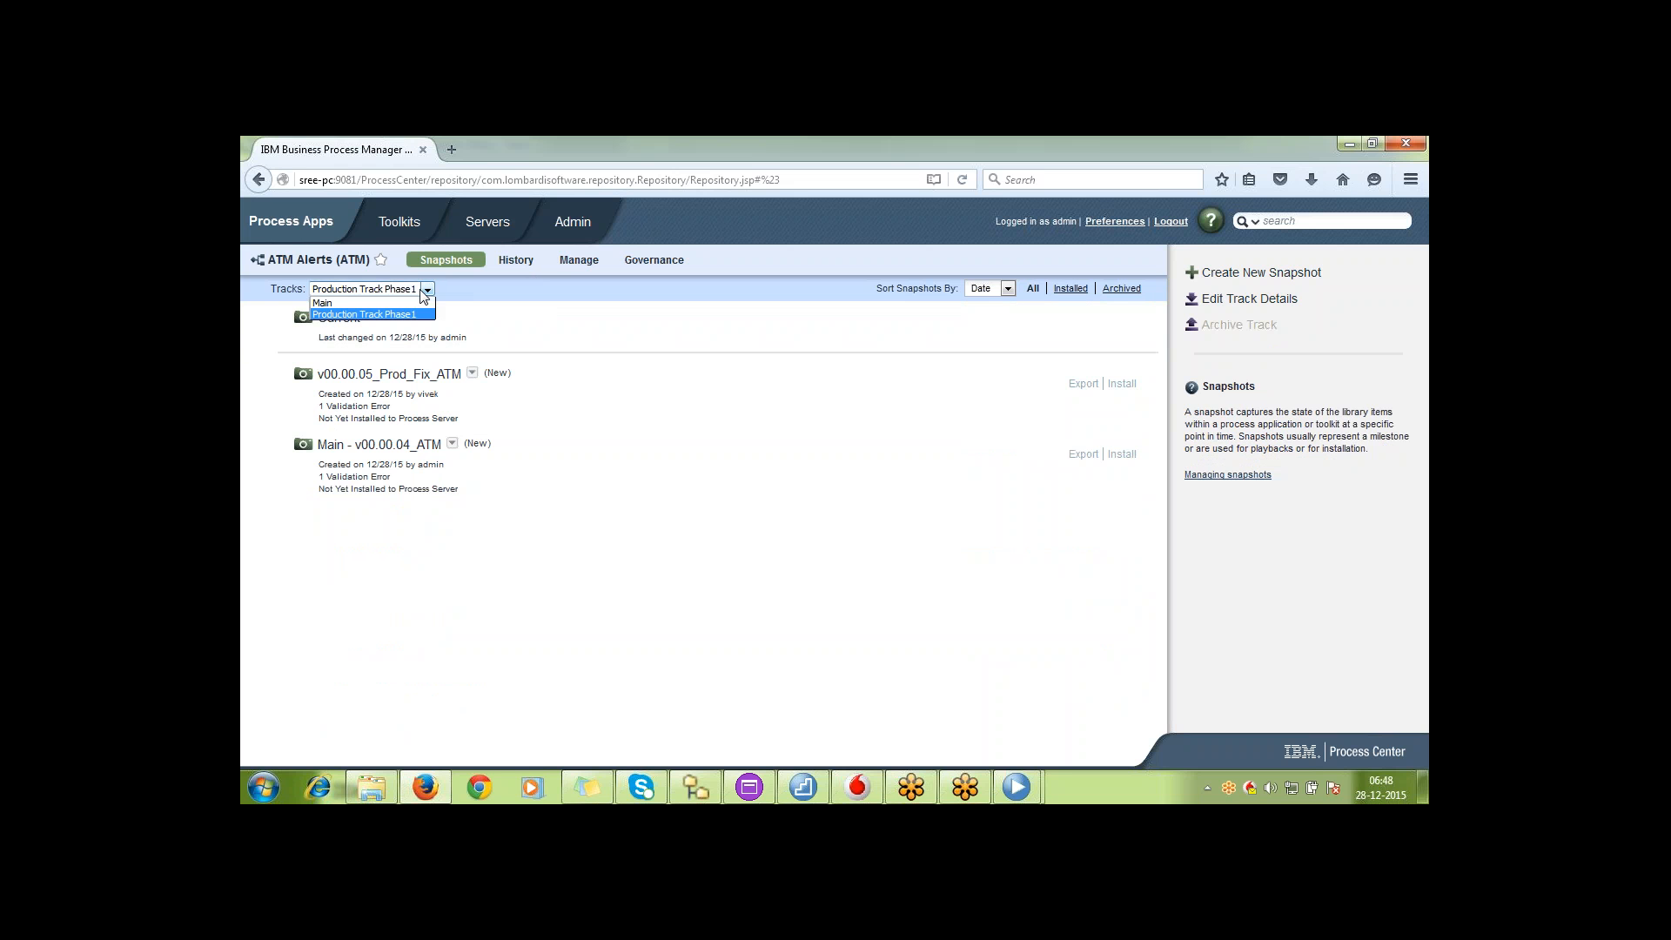
{"action": "left_click", "coordinate": [420, 303]}
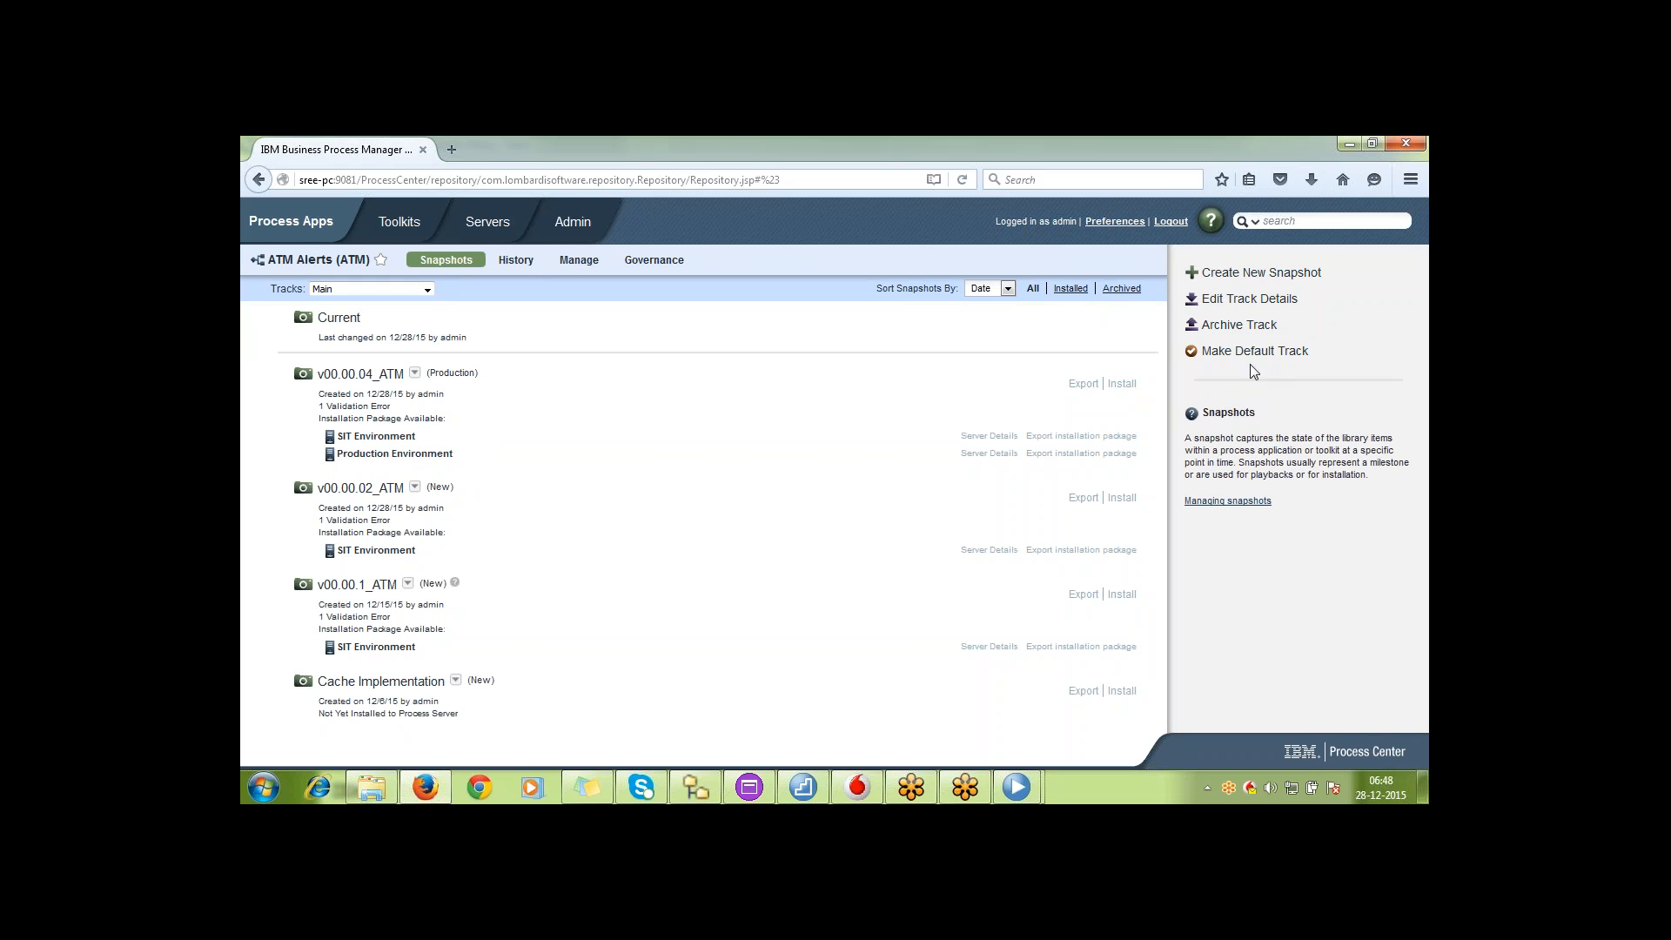
{"action": "left_click", "coordinate": [427, 291]}
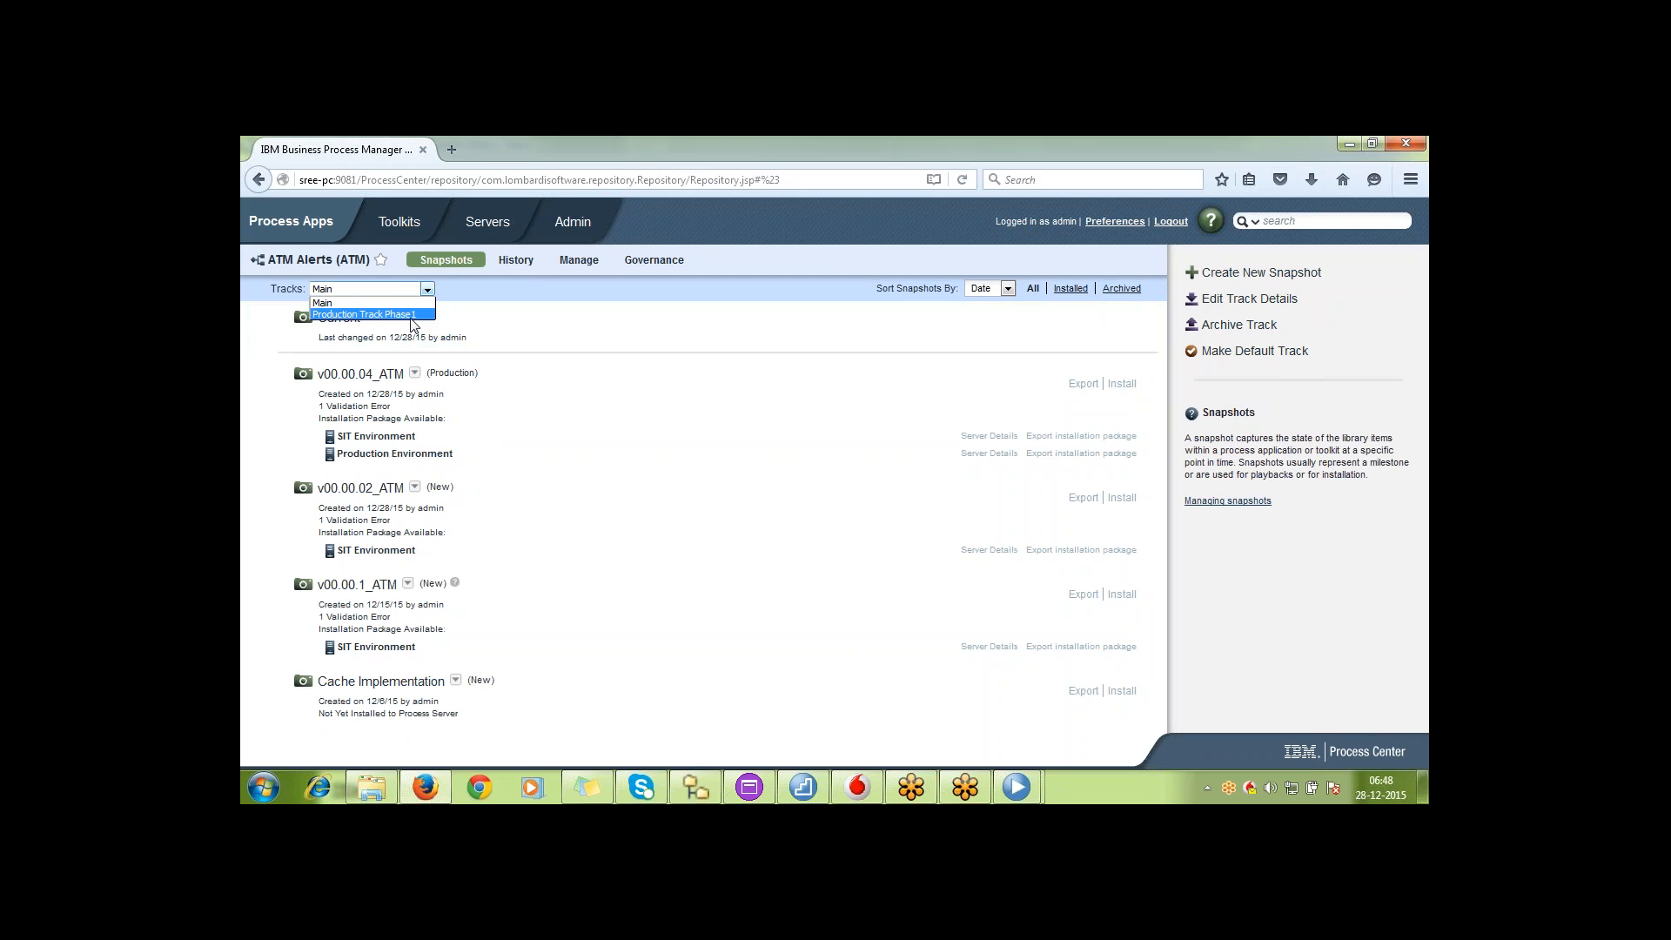
{"action": "left_click", "coordinate": [410, 315]}
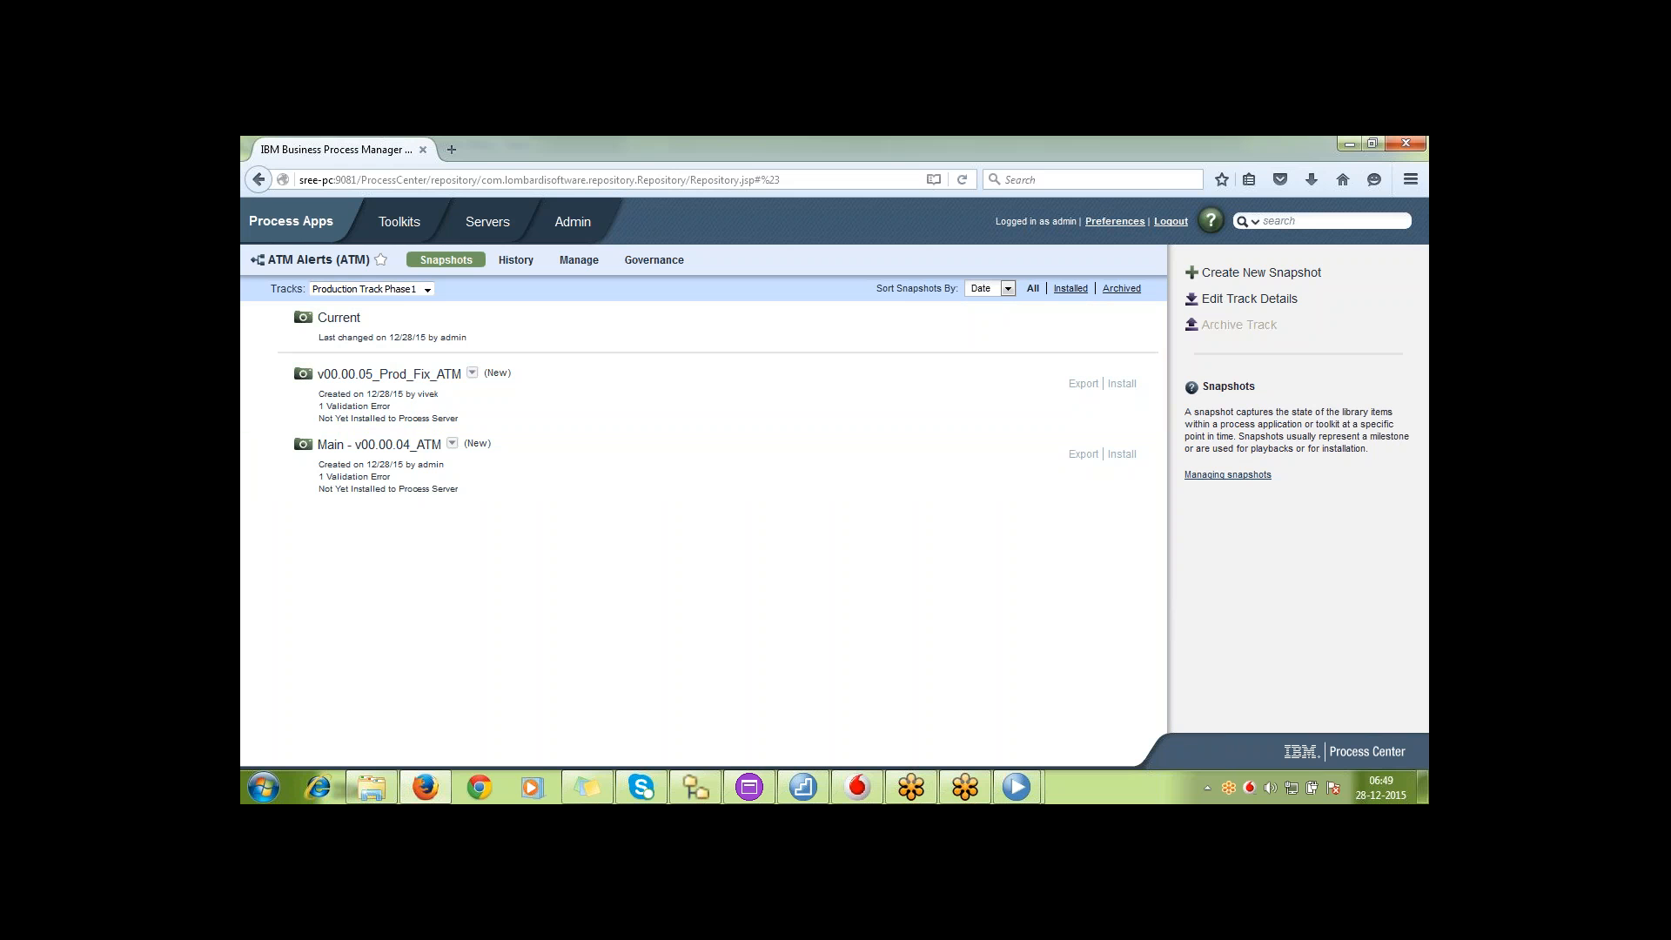
Make Main the default track of ATM Alerts and return to the list of process apps
{"action": "left_click", "coordinate": [400, 289]}
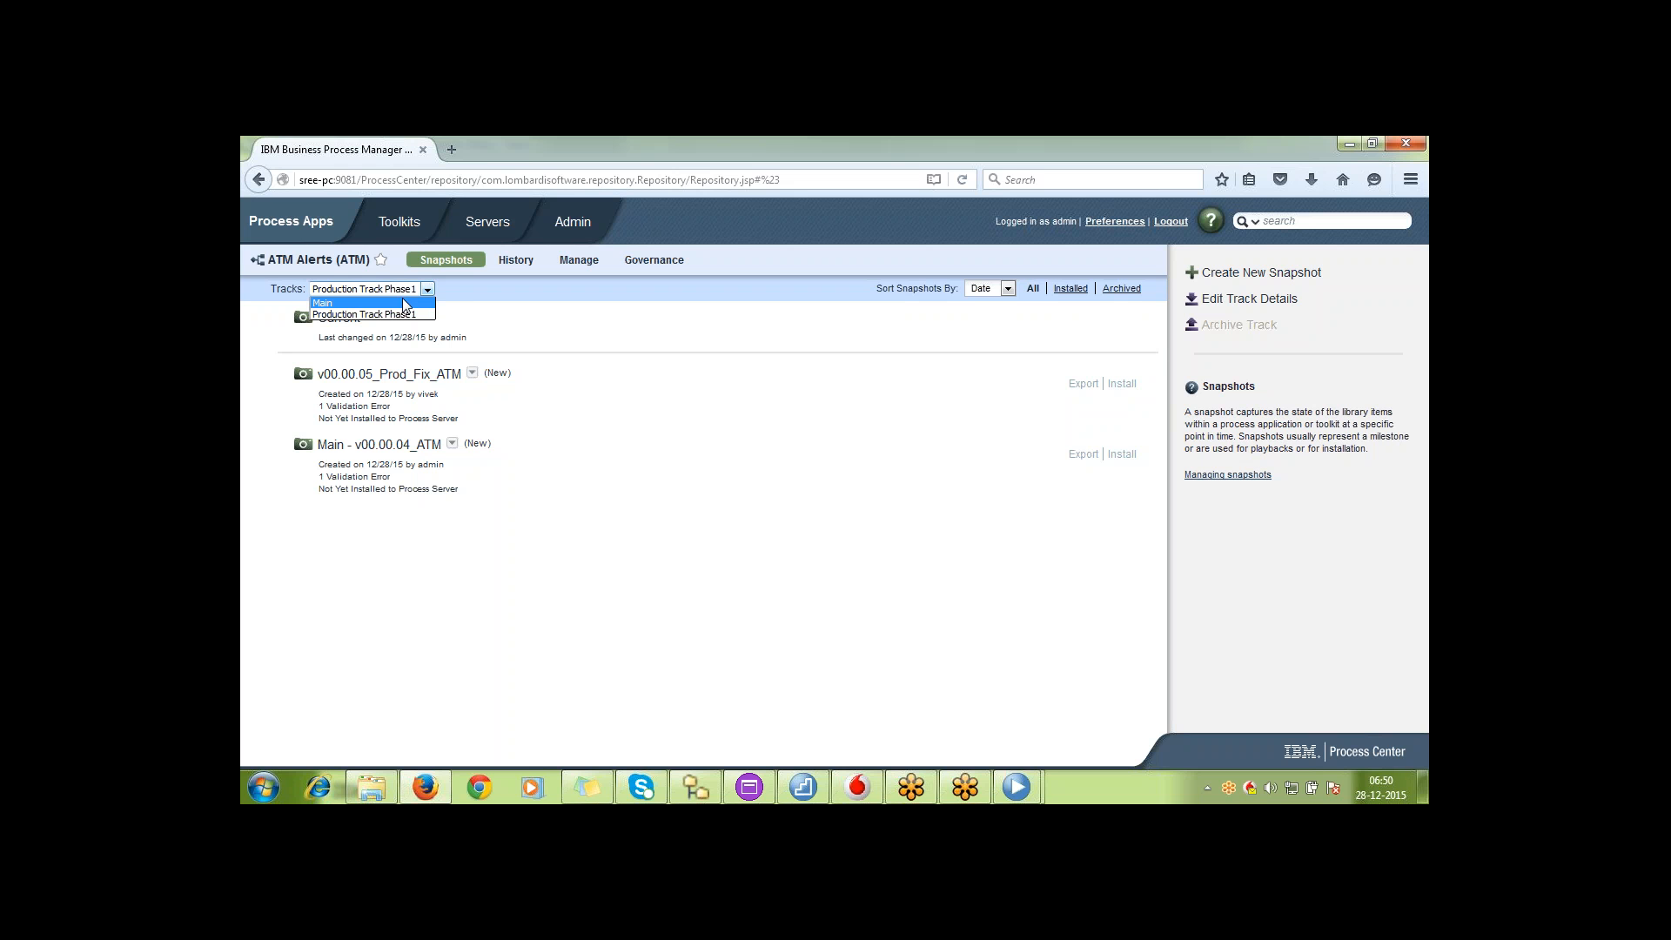
{"action": "left_click", "coordinate": [404, 304]}
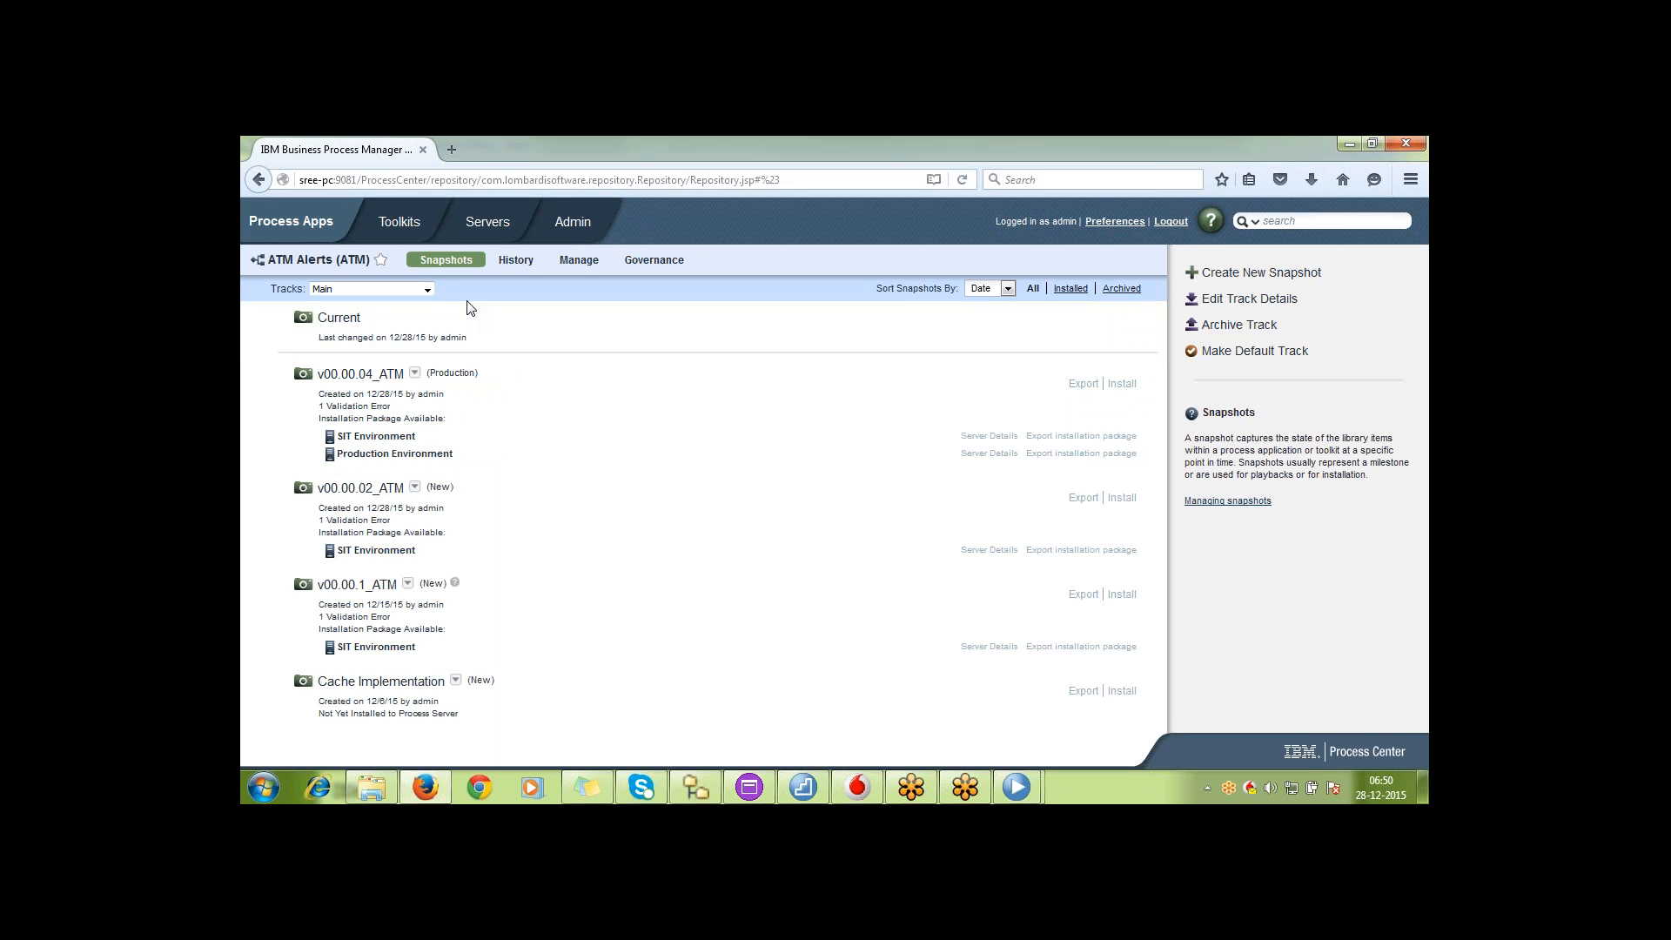
{"action": "left_click", "coordinate": [1288, 351]}
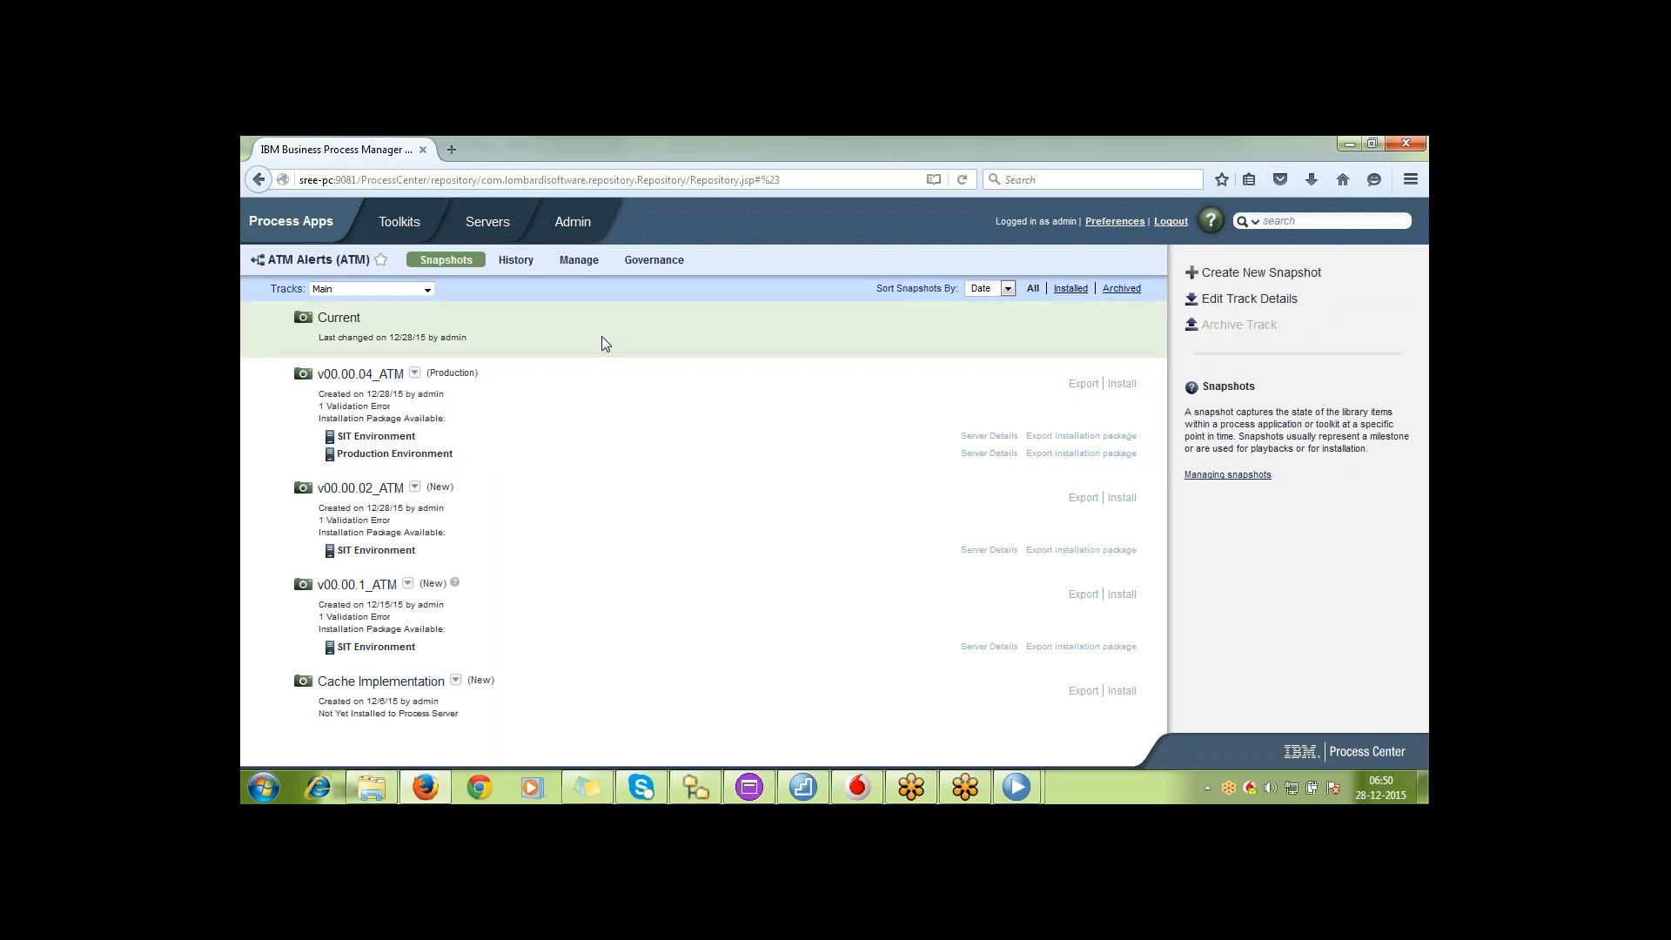
{"action": "left_click", "coordinate": [330, 223]}
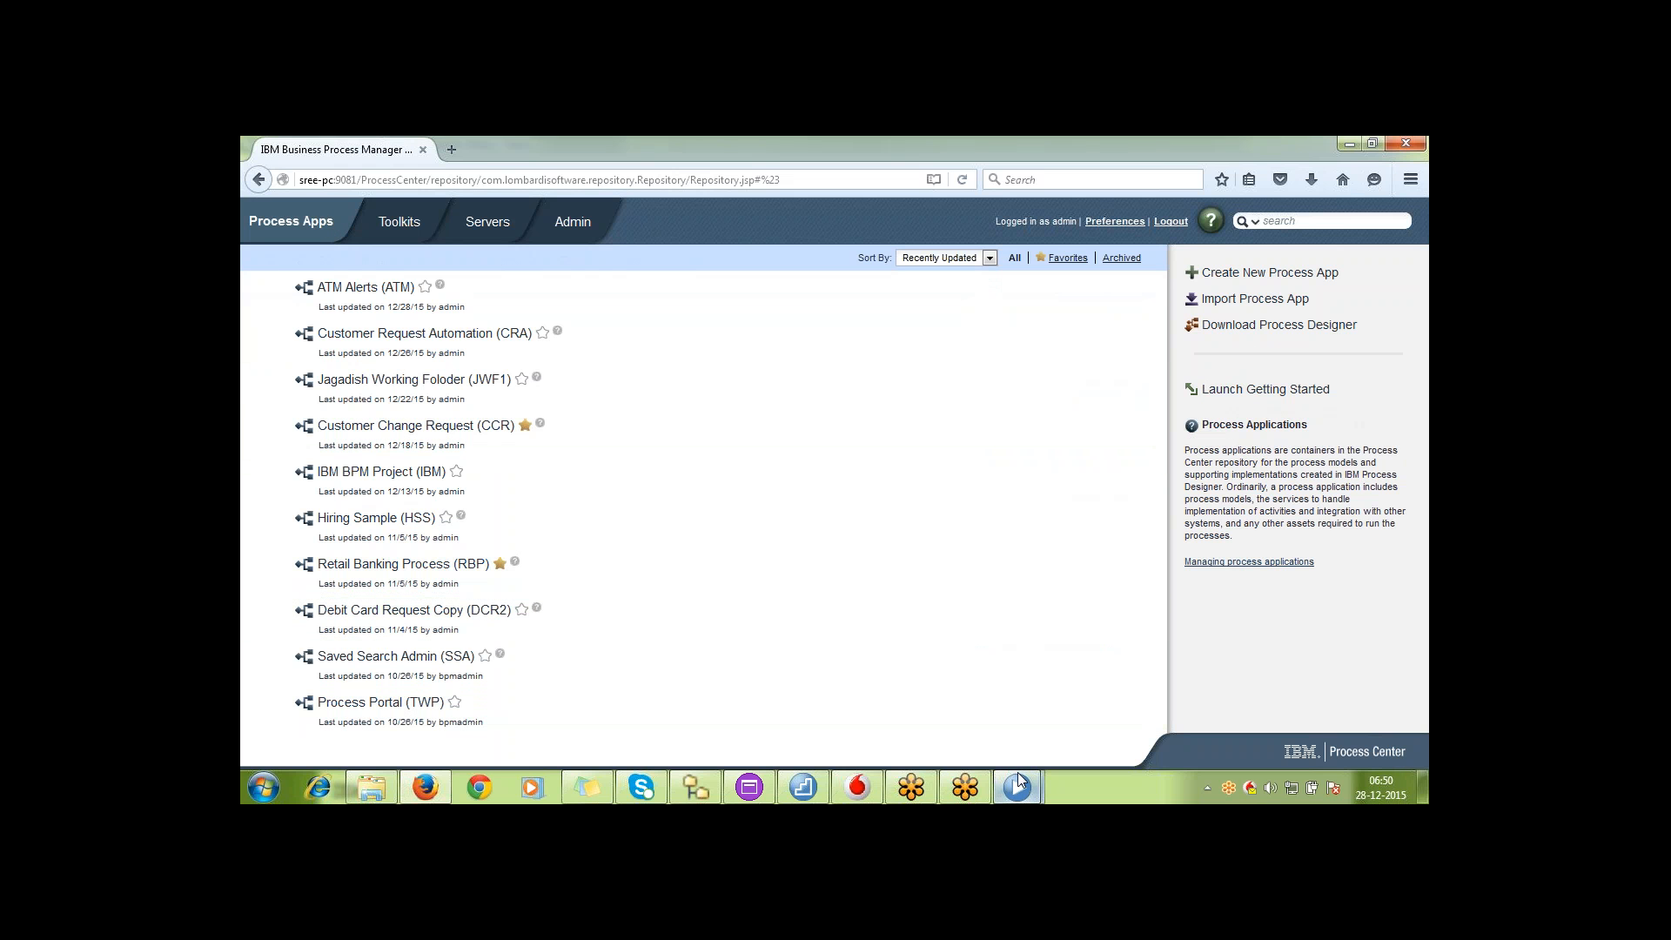
Switch to the second developer's Process Designer and open ATM Alerts on its preselected Main track from Process Center
{"action": "mouse_move", "coordinate": [1019, 781]}
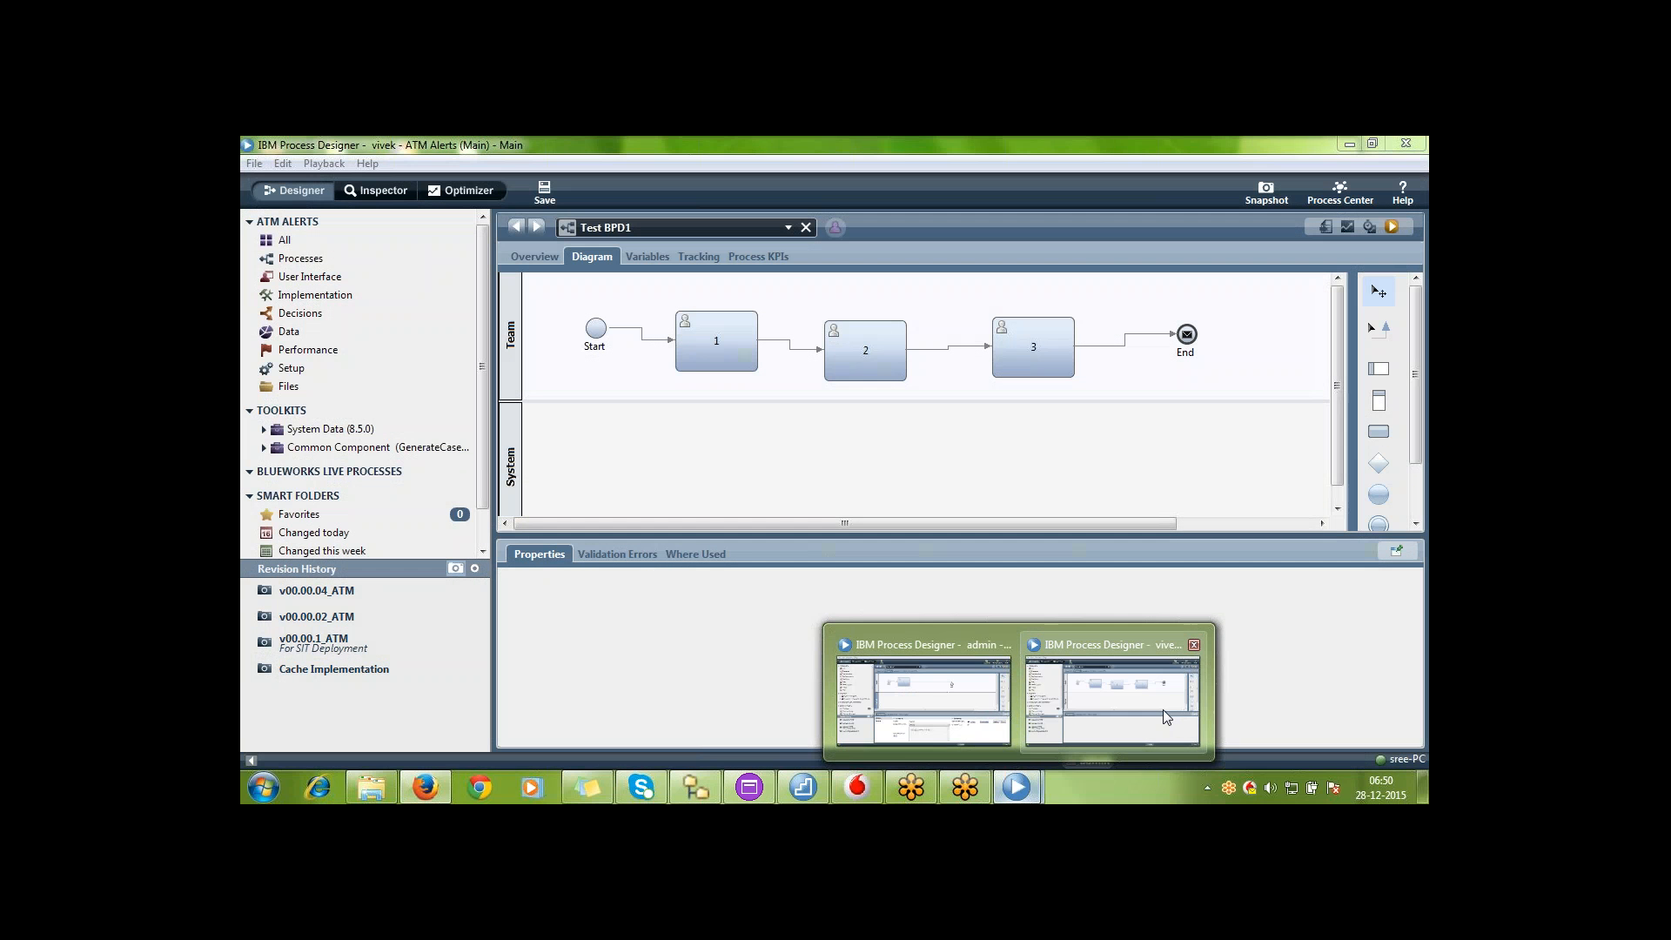
{"action": "left_click", "coordinate": [1164, 712]}
{"action": "left_click", "coordinate": [1338, 190]}
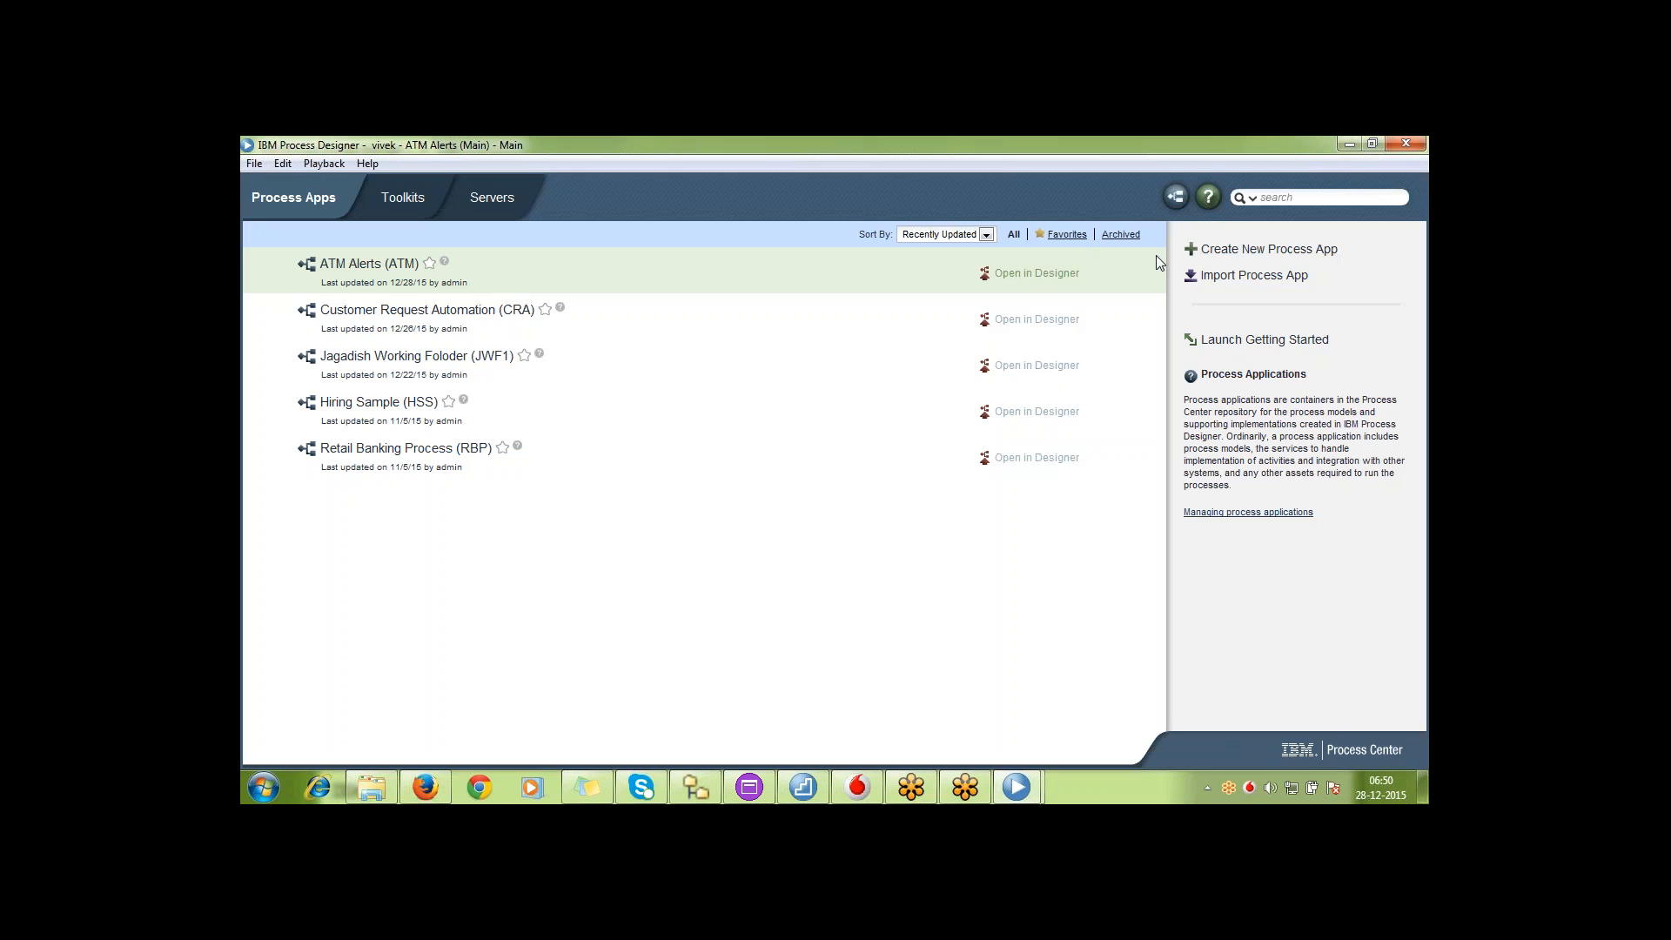
{"action": "left_click", "coordinate": [1070, 275]}
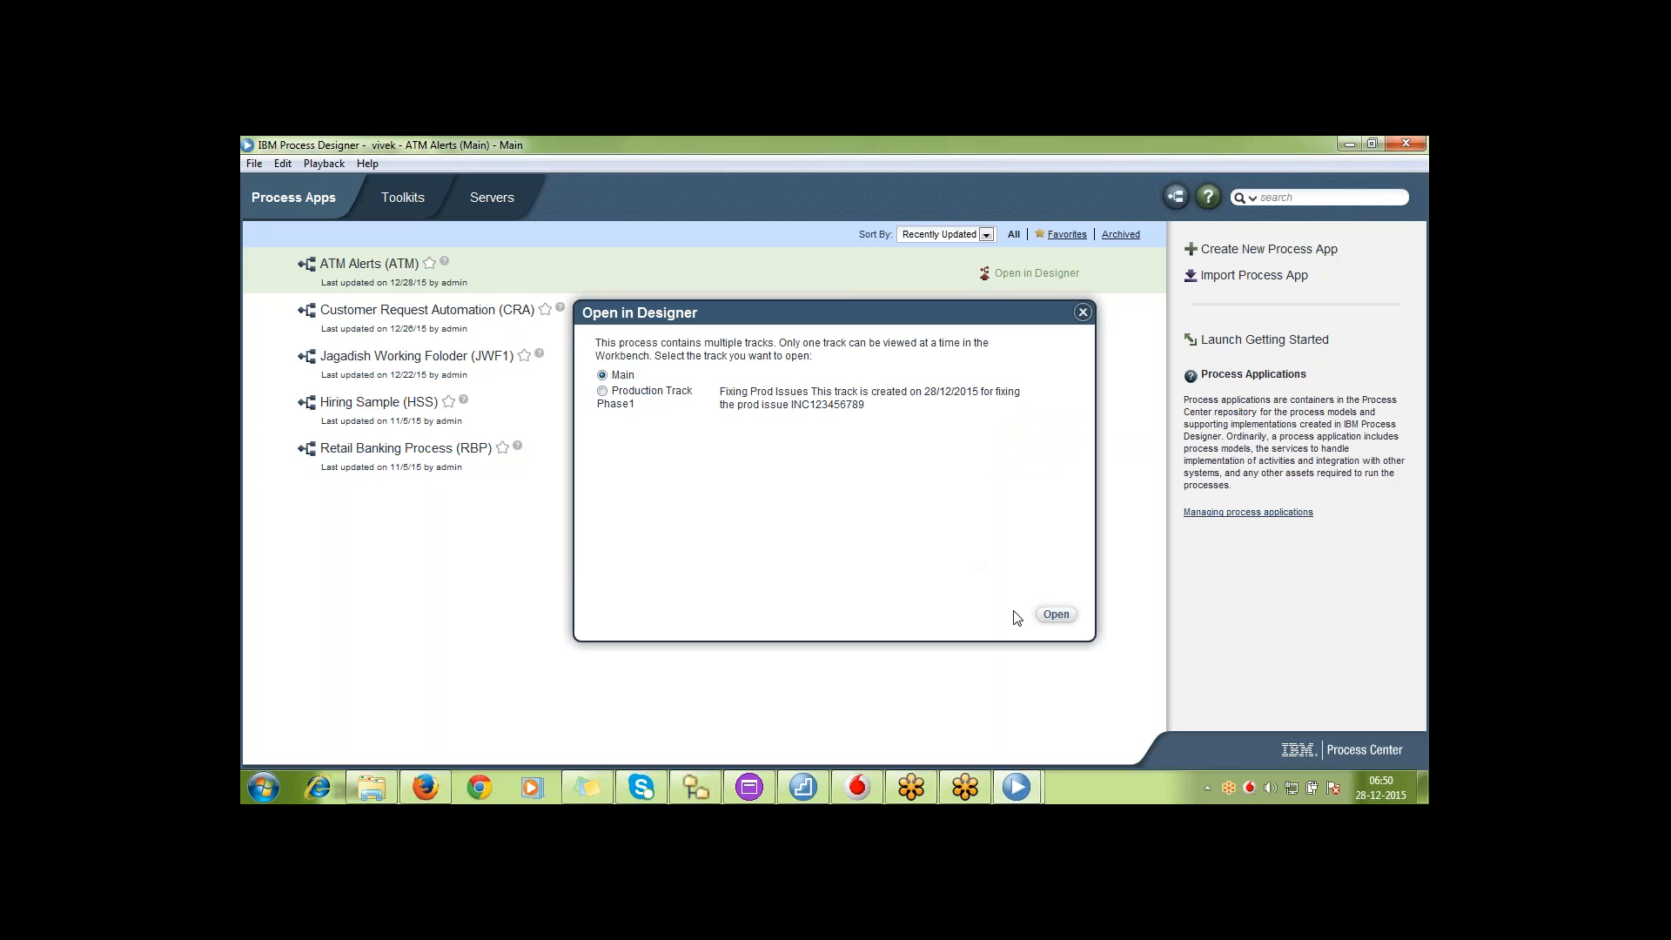
{"action": "left_click", "coordinate": [1058, 615]}
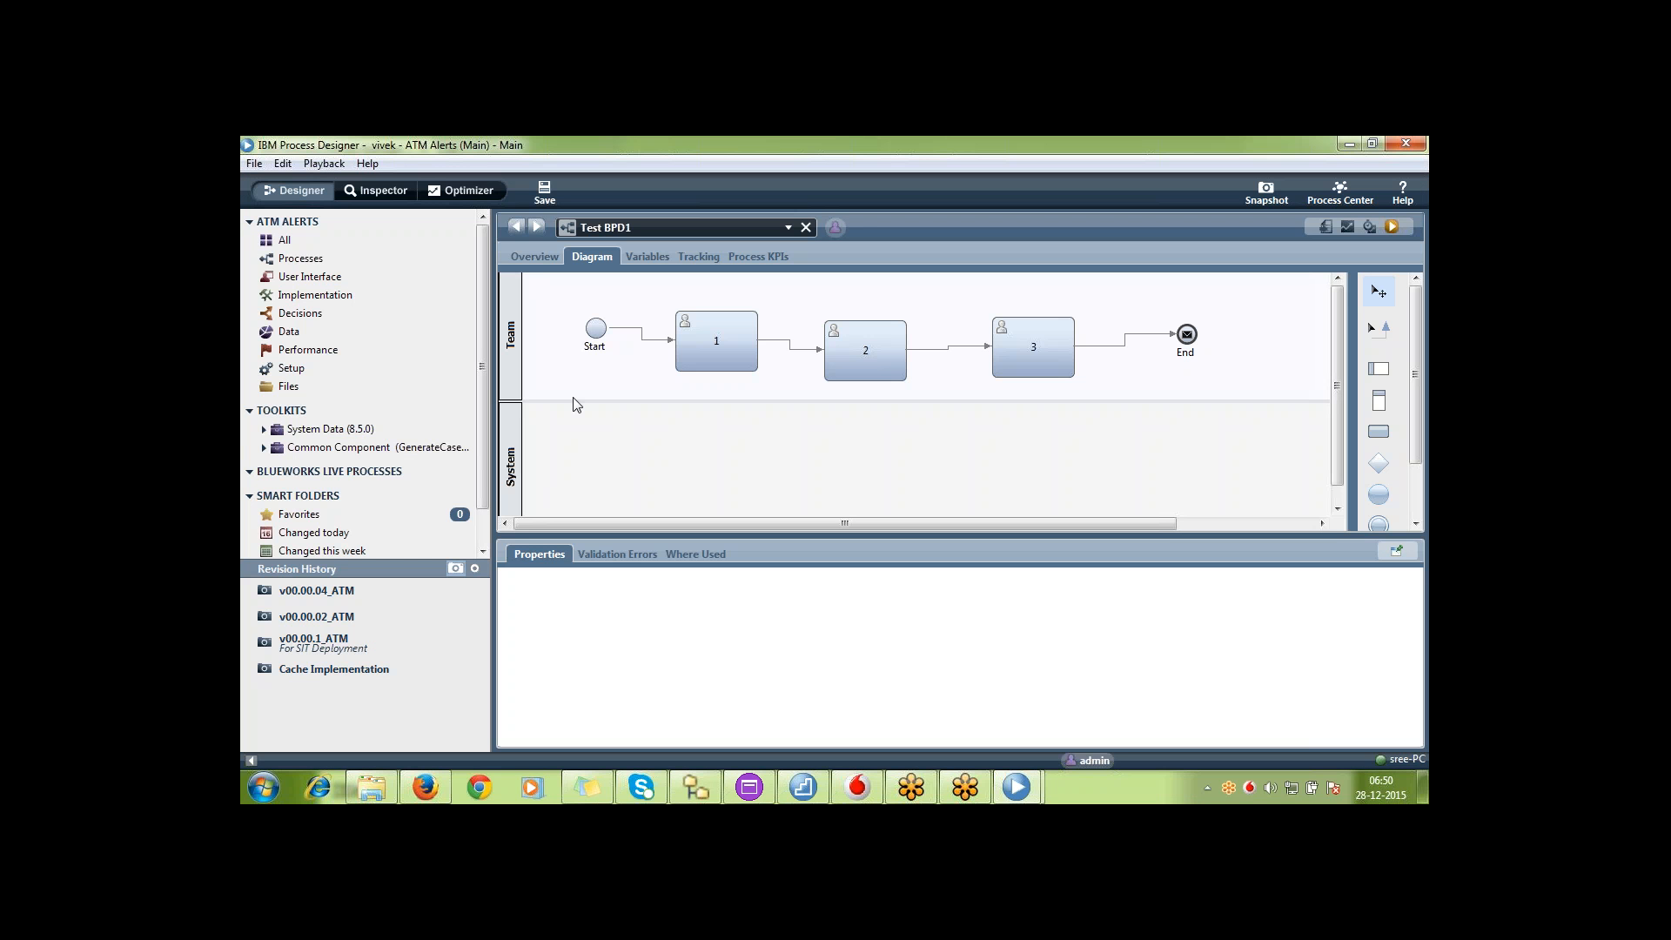
Recheck the track choices for ATM Alerts from the second developer's Process Center, opening the Main track each time
{"action": "left_click", "coordinate": [1336, 202]}
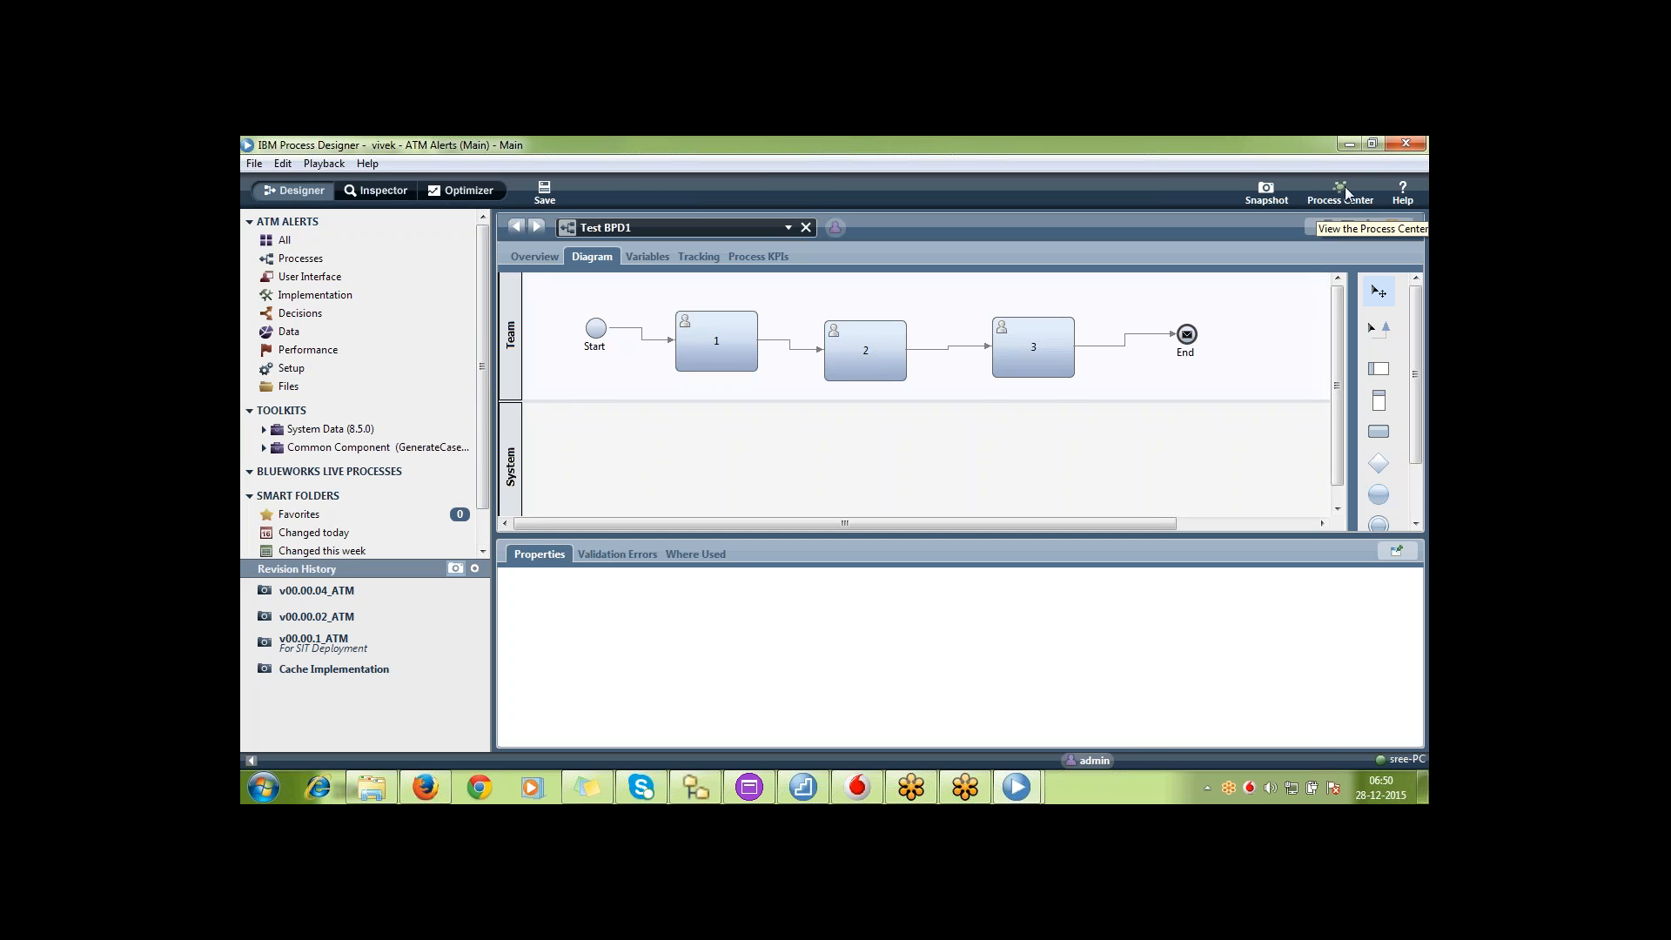
{"action": "left_click", "coordinate": [1057, 275]}
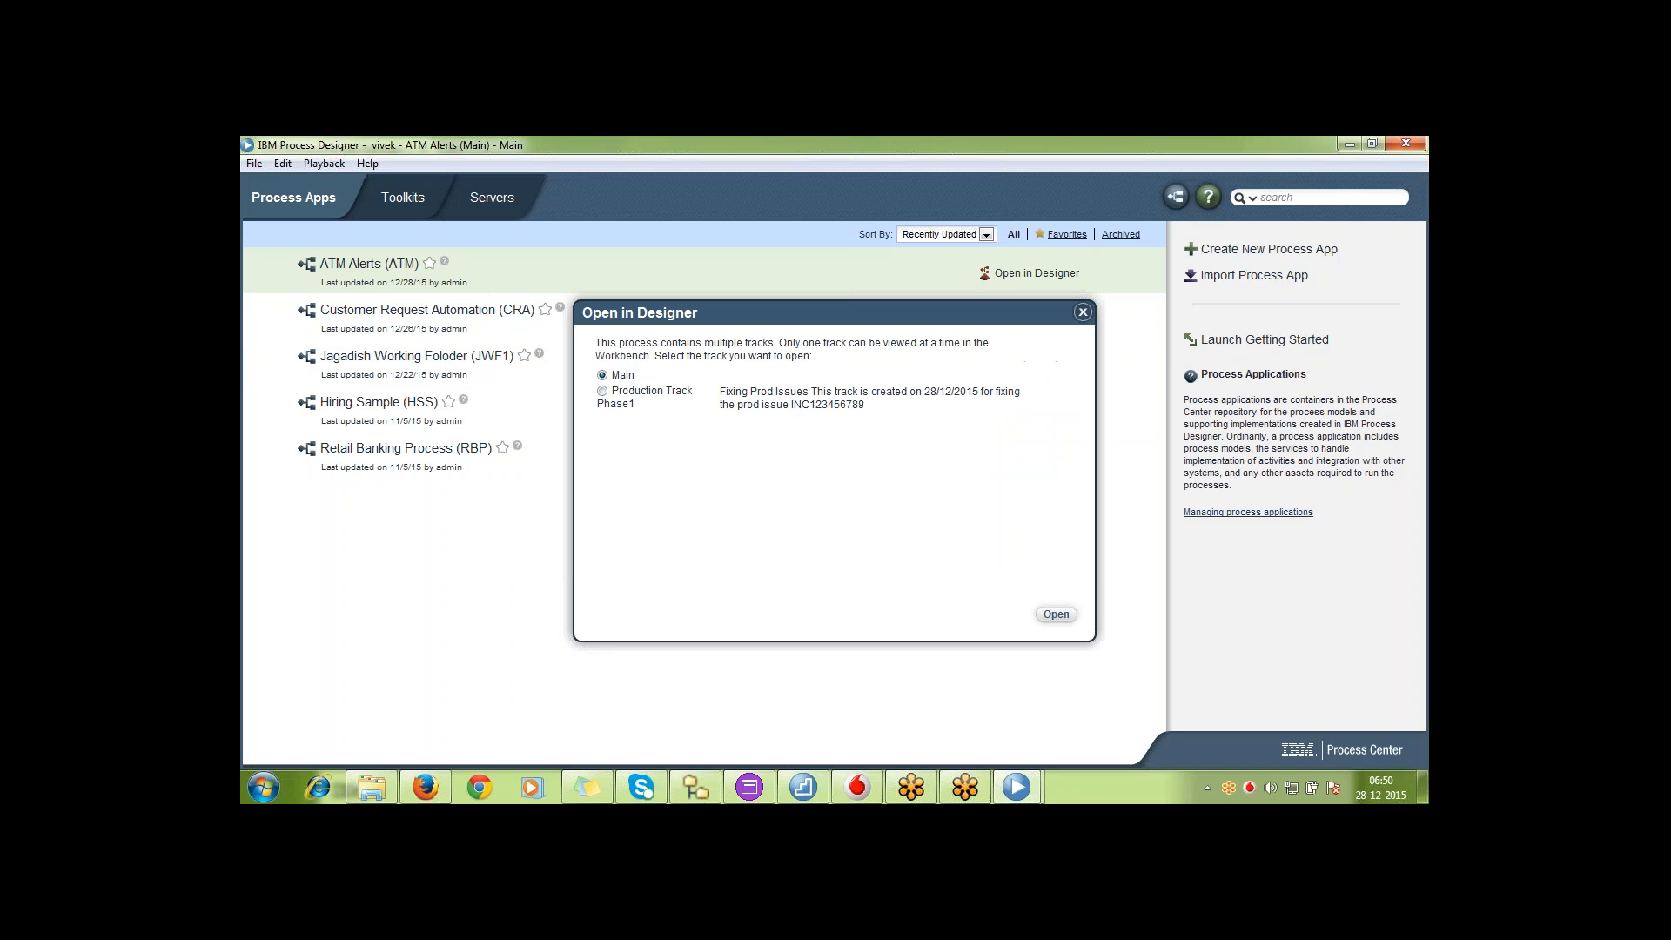
{"action": "left_click_drag", "start_coordinate": [610, 394], "coordinate": [610, 375]}
{"action": "left_click", "coordinate": [609, 373]}
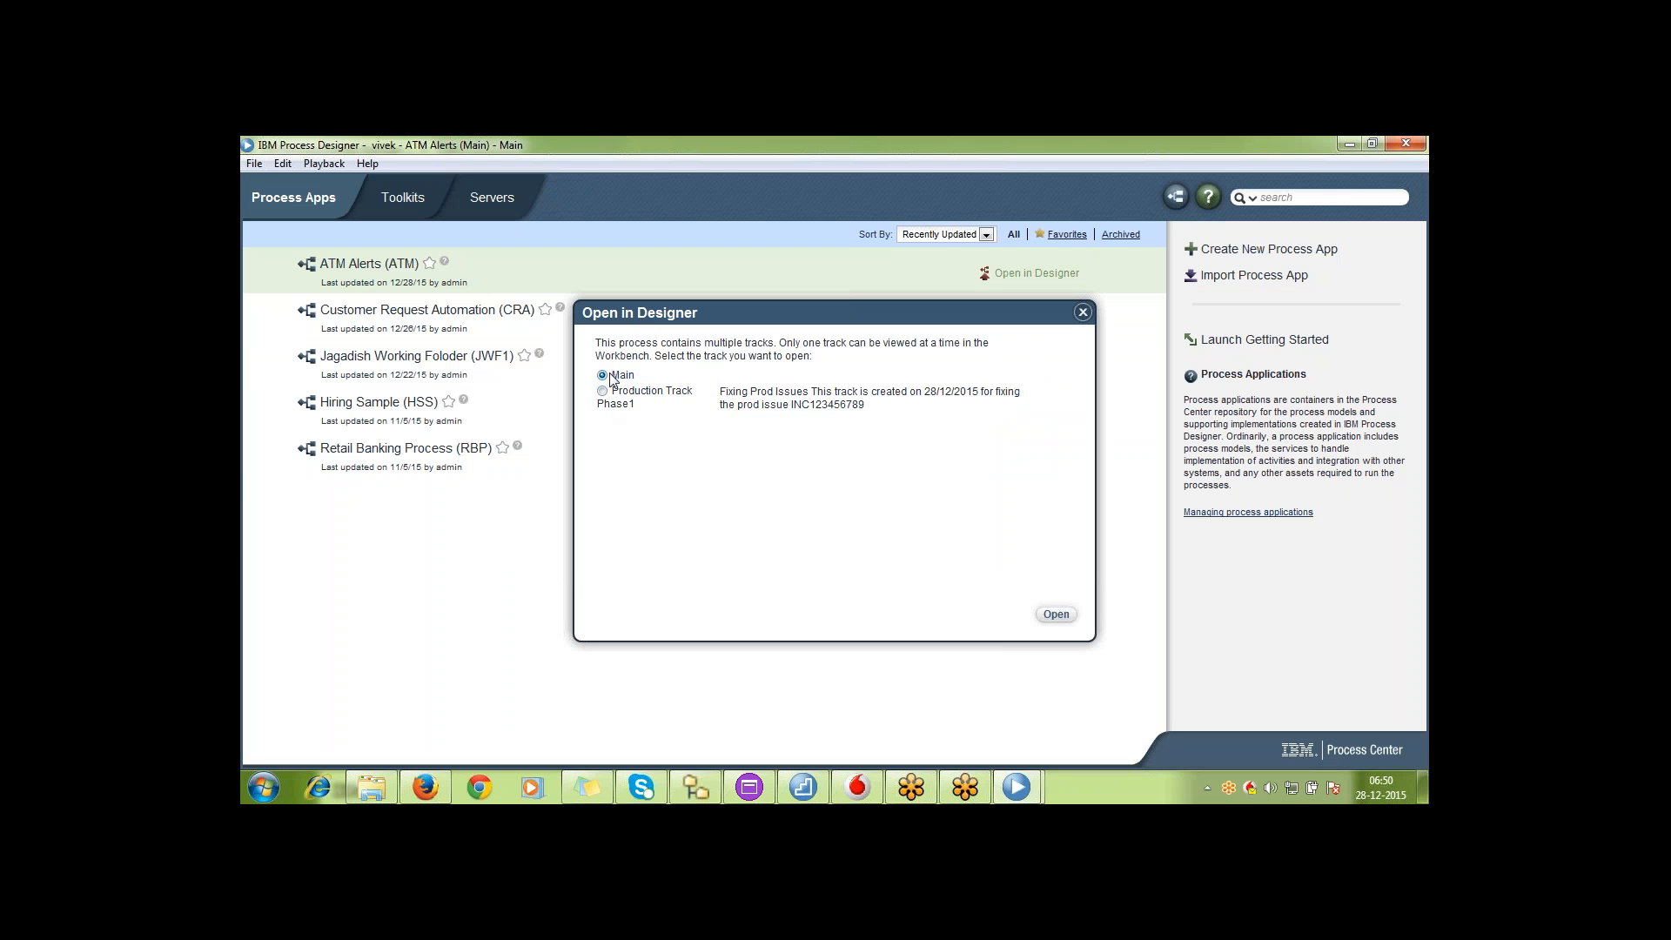
{"action": "left_click", "coordinate": [1064, 614]}
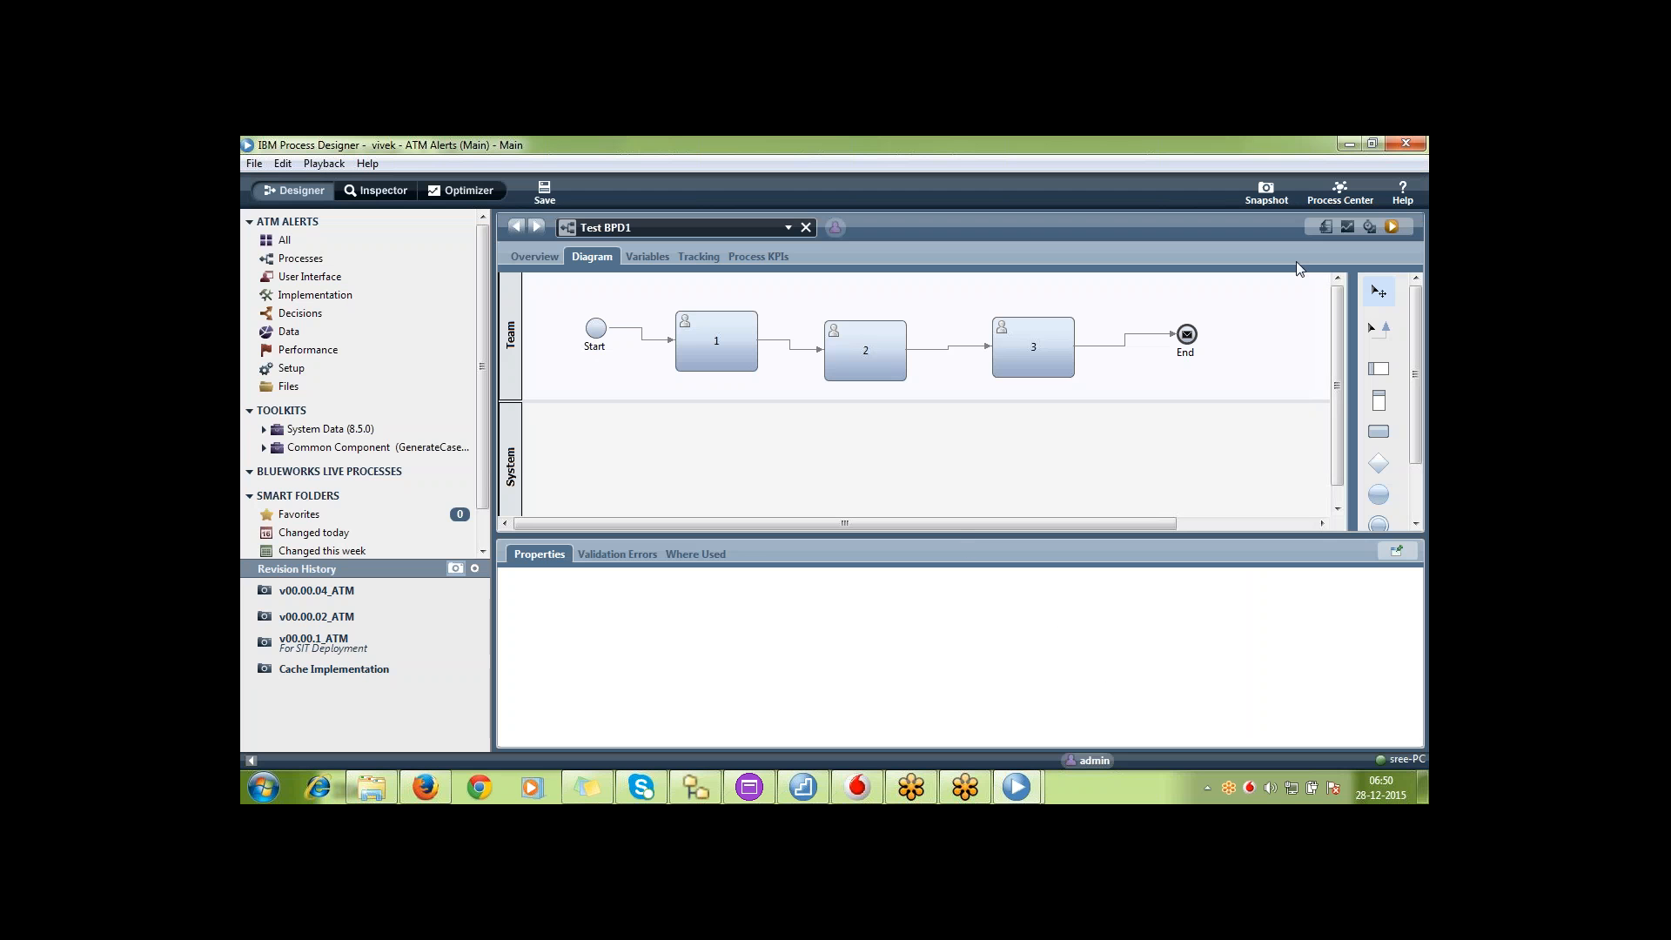
{"action": "left_click", "coordinate": [1347, 192]}
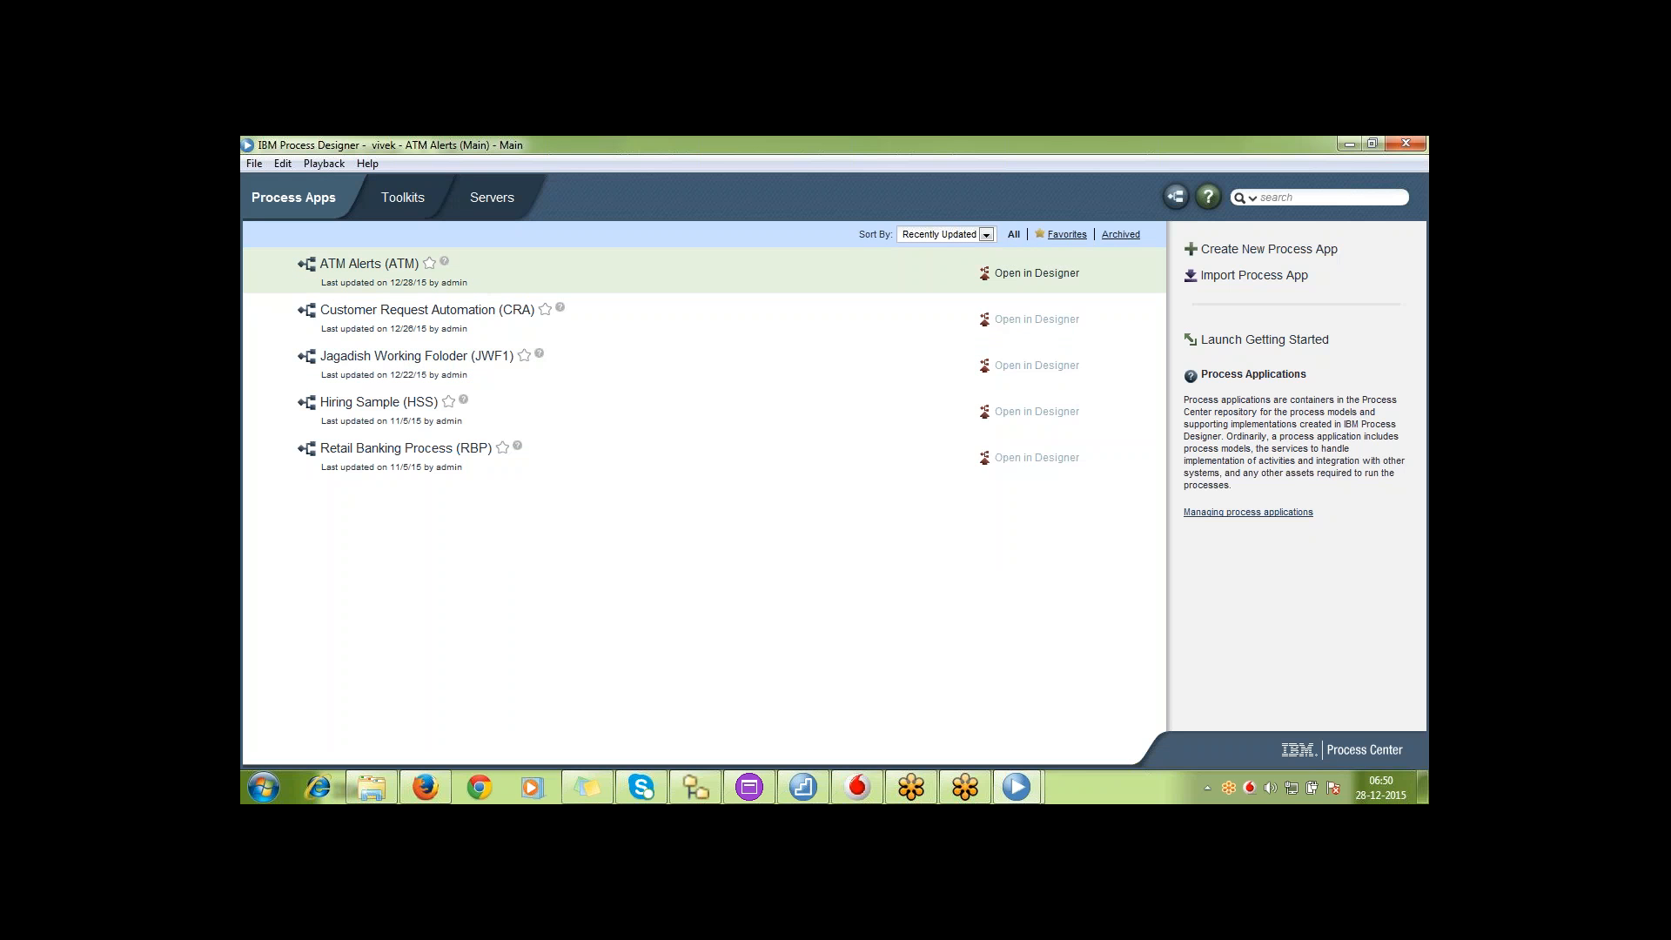
{"action": "left_click", "coordinate": [1012, 273]}
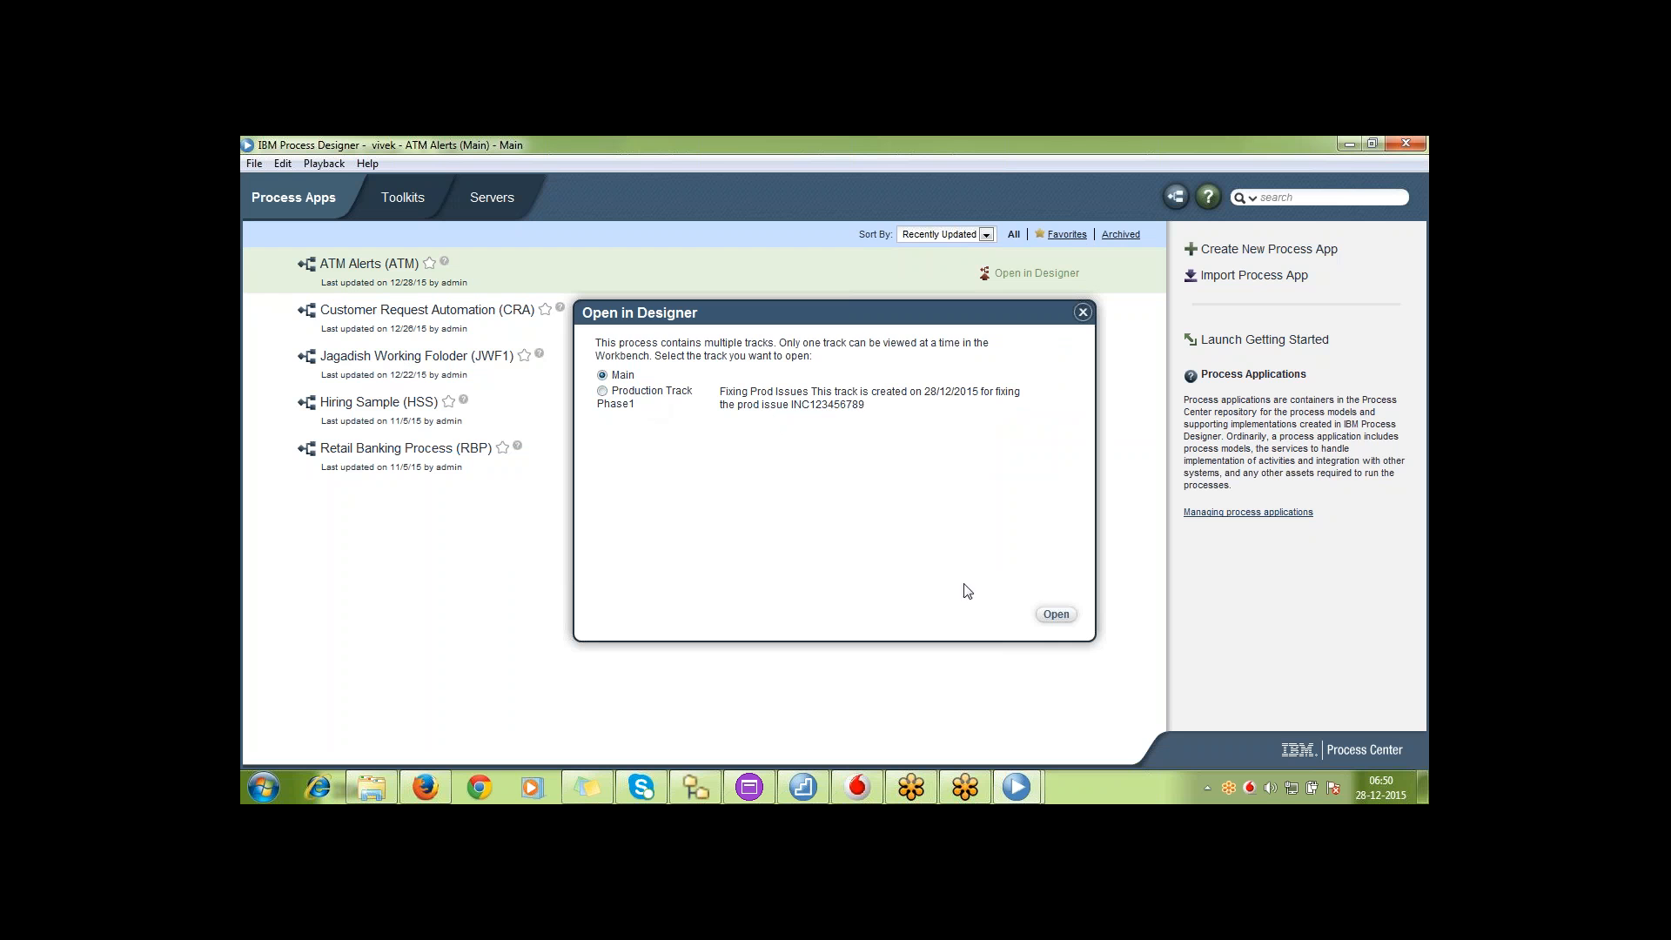
{"action": "left_click", "coordinate": [1056, 614]}
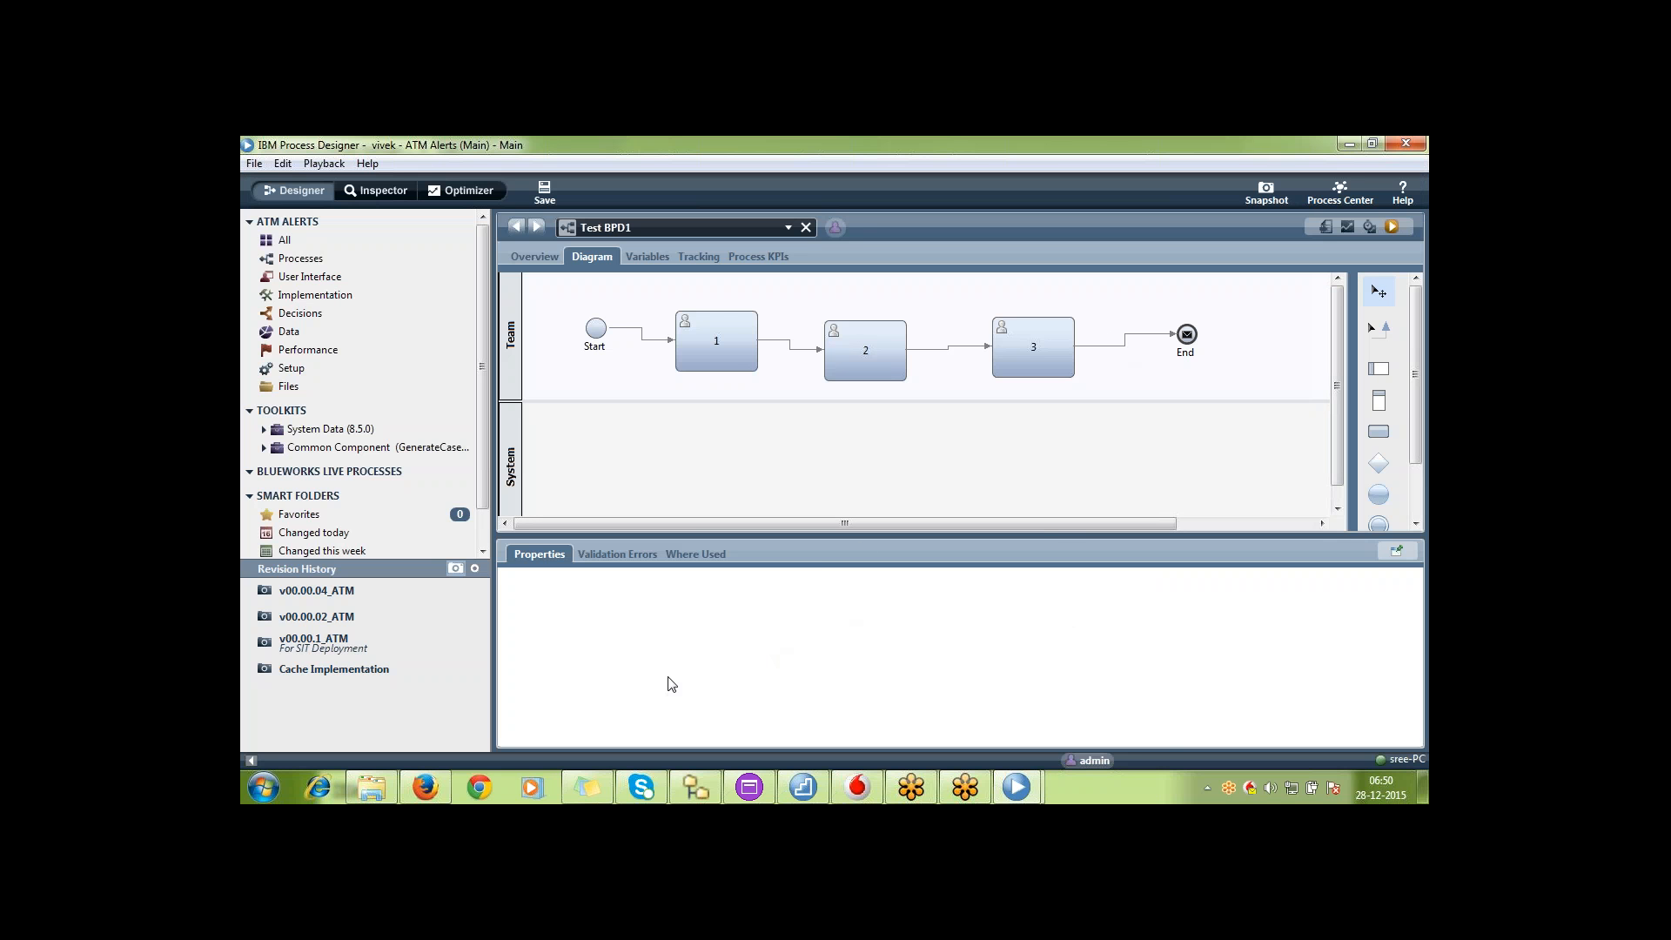
Switch to Process Center in Firefox and show the snapshots of ATM Alerts on Production Track Phase1
{"action": "left_click", "coordinate": [447, 776]}
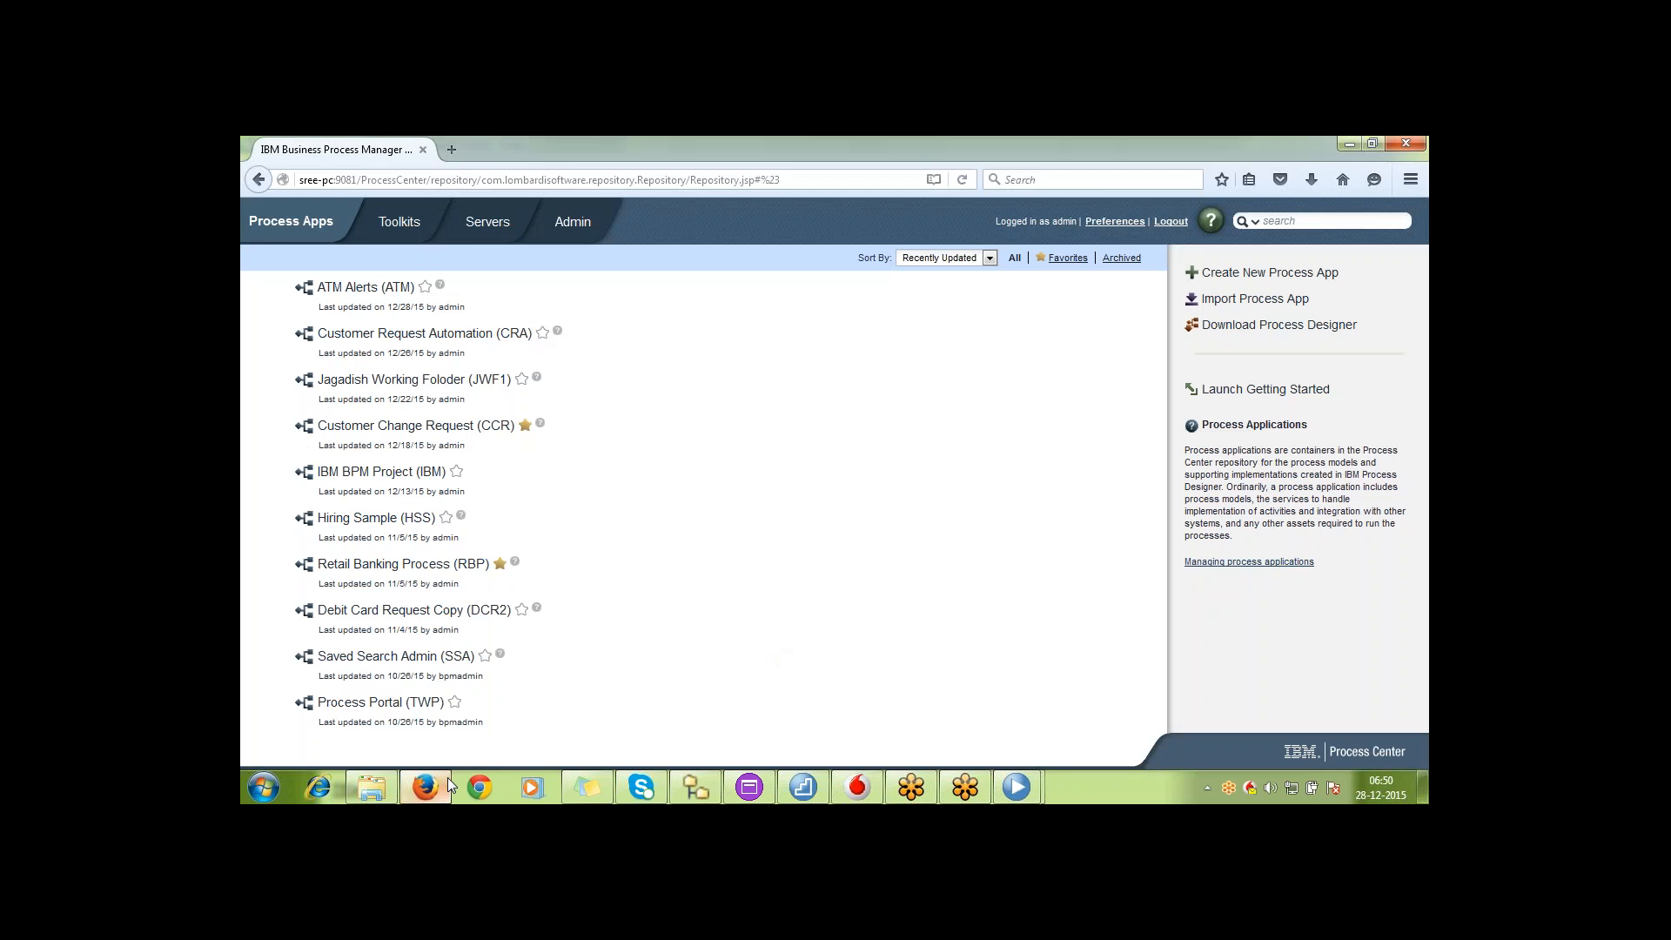
{"action": "left_click", "coordinate": [392, 287]}
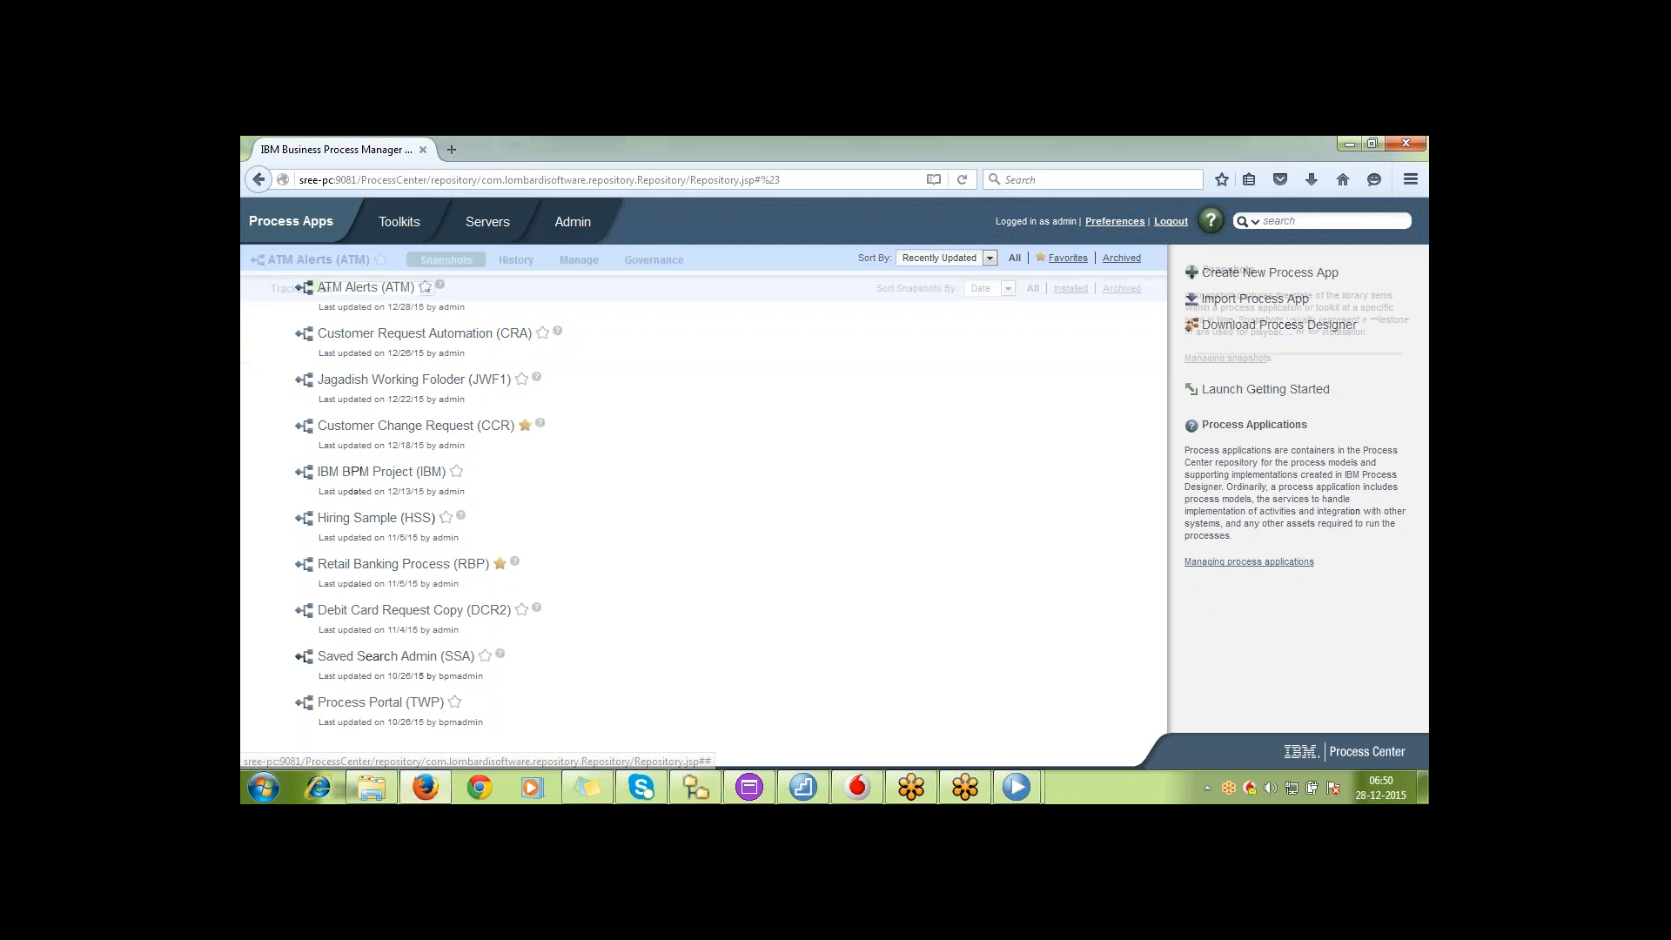
{"action": "left_click", "coordinate": [393, 289]}
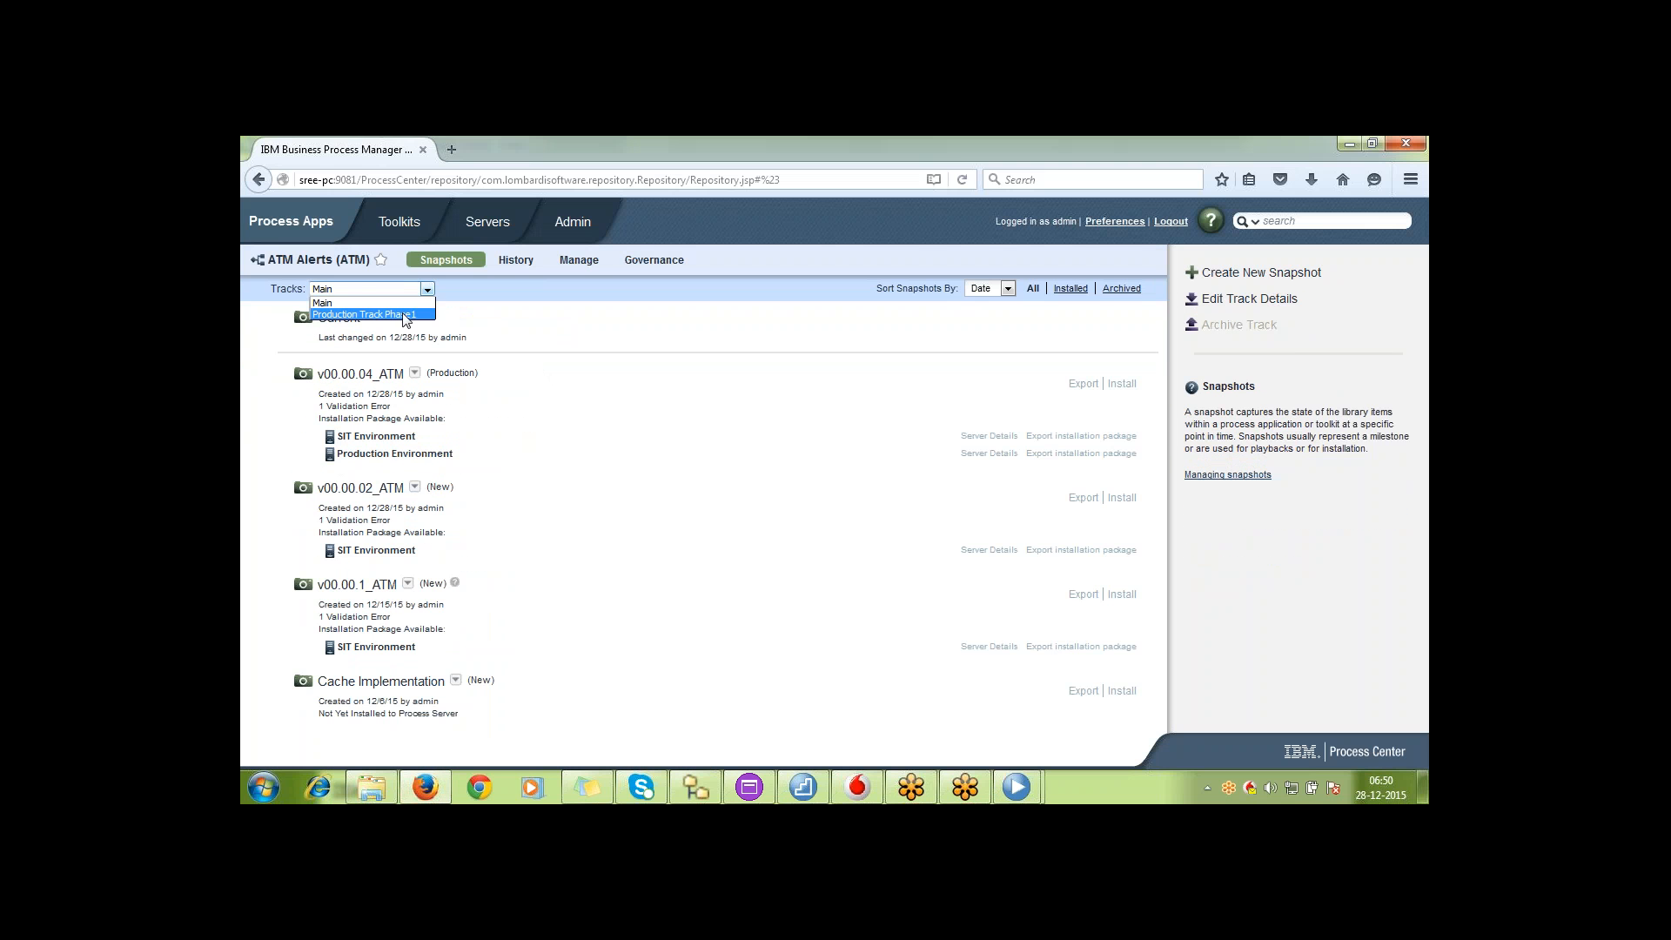
{"action": "left_click", "coordinate": [400, 313]}
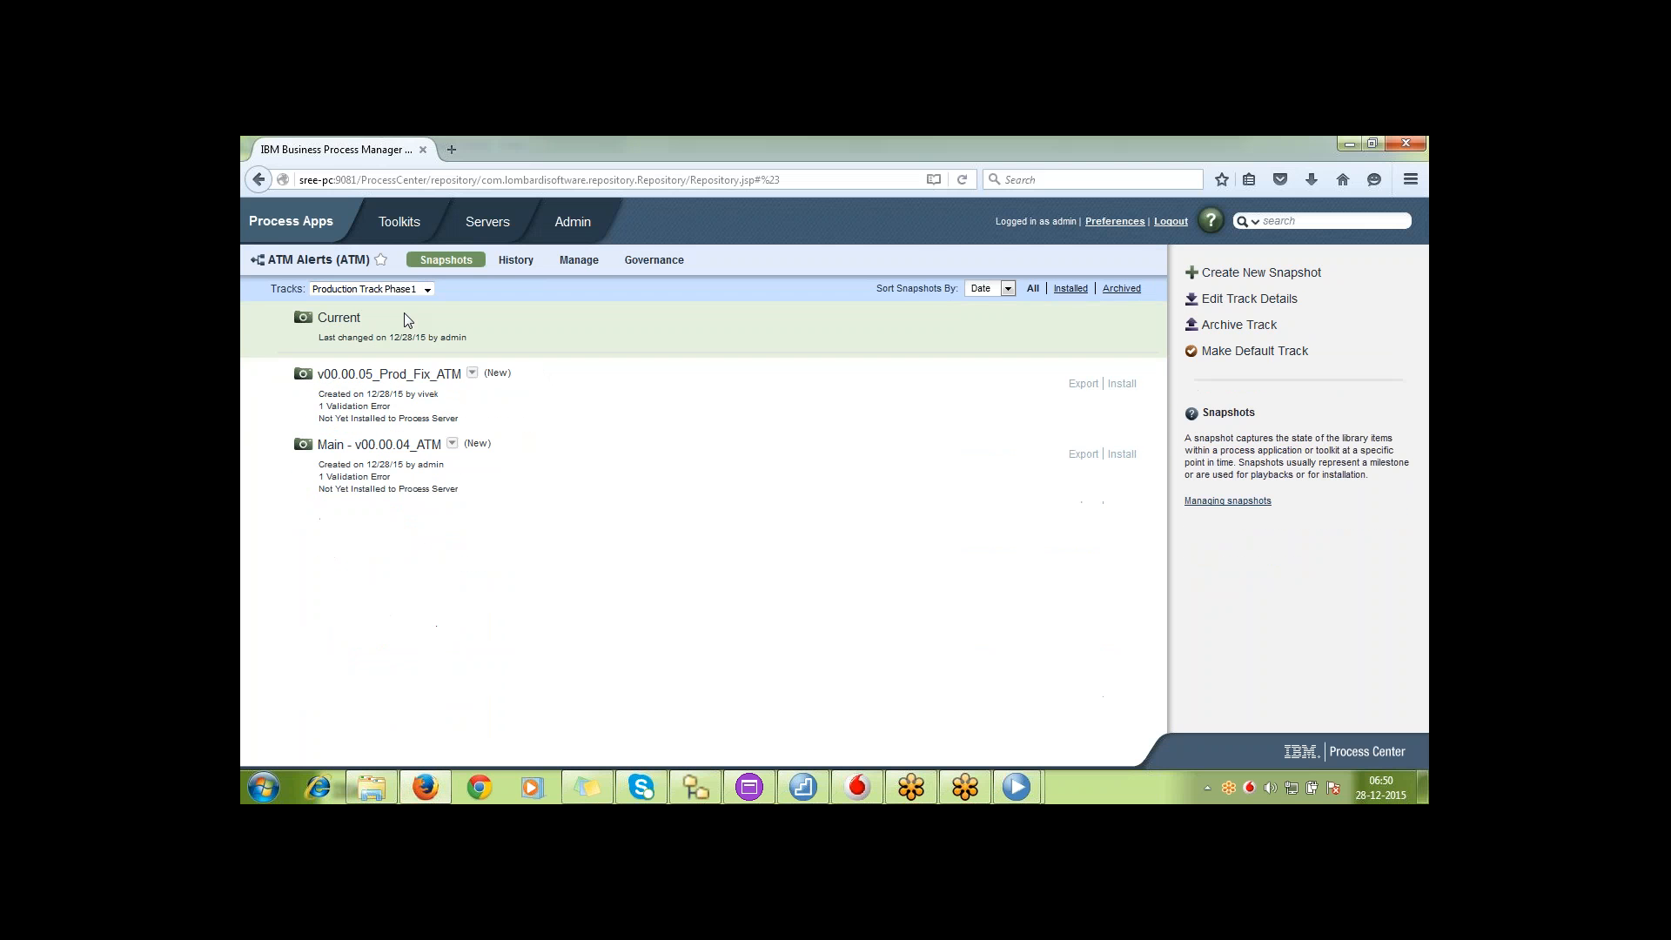
Archive Production Track Phase1 of ATM Alerts and confirm the archiving
{"action": "left_click", "coordinate": [1253, 326]}
{"action": "left_click", "coordinate": [1246, 504]}
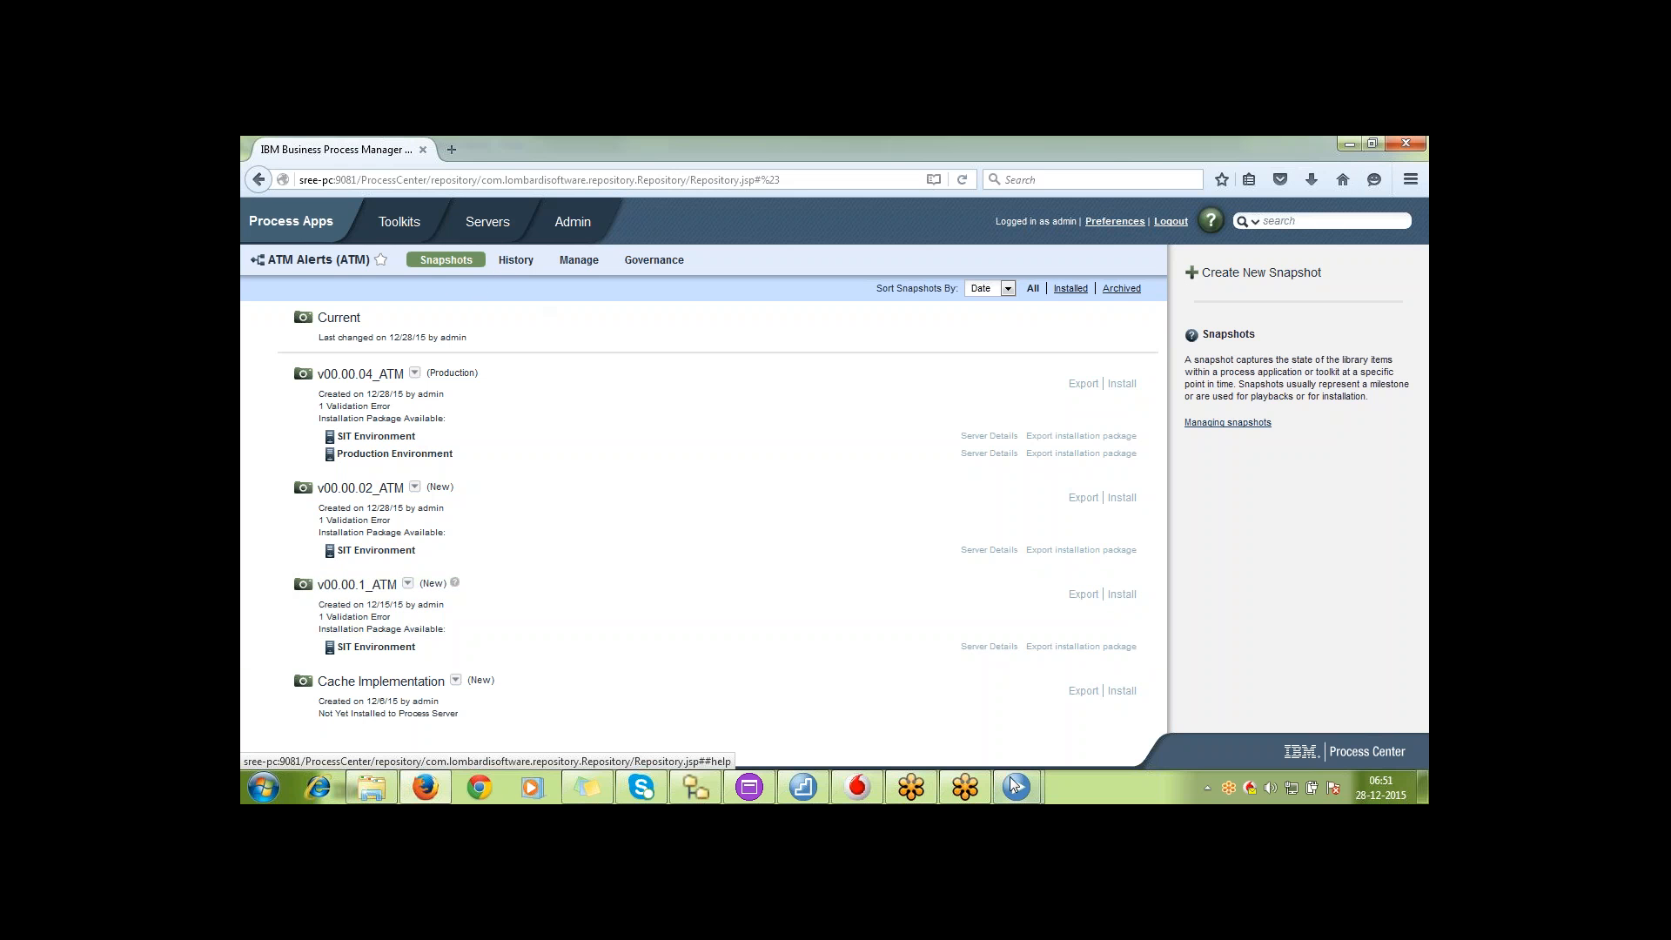
Switch to the second developer's Process Designer and open ATM Alerts twice from Process Center to check for track choices
{"action": "mouse_move", "coordinate": [1015, 786]}
{"action": "left_click", "coordinate": [1083, 731]}
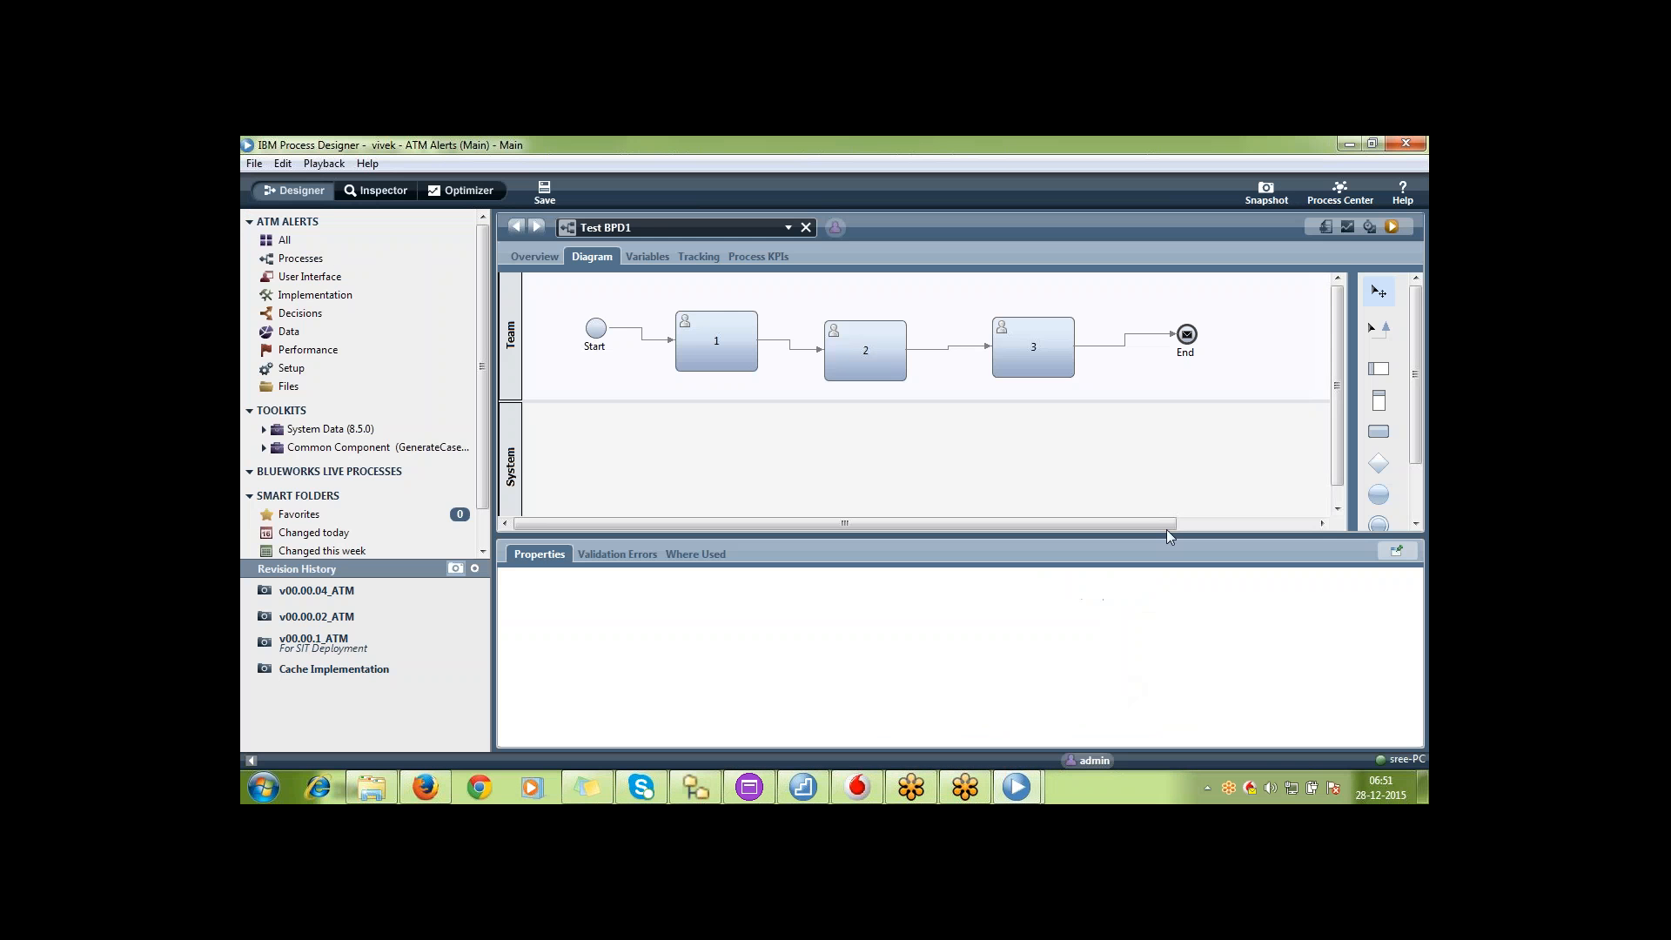
{"action": "left_click", "coordinate": [1340, 191]}
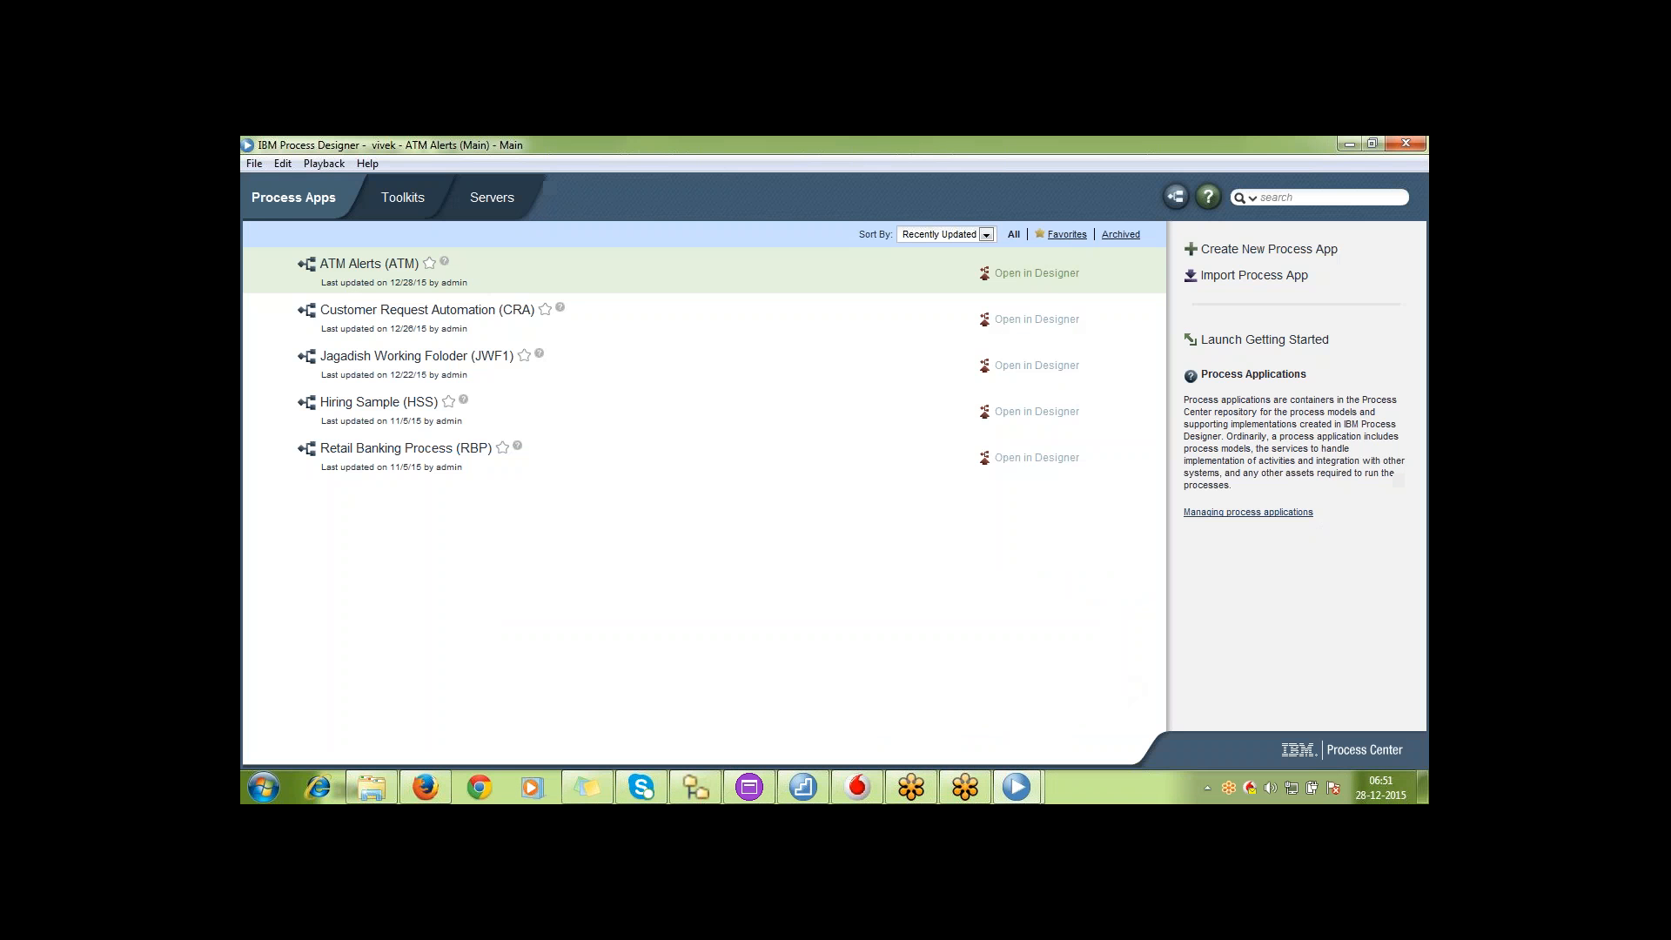
{"action": "left_click", "coordinate": [1038, 275]}
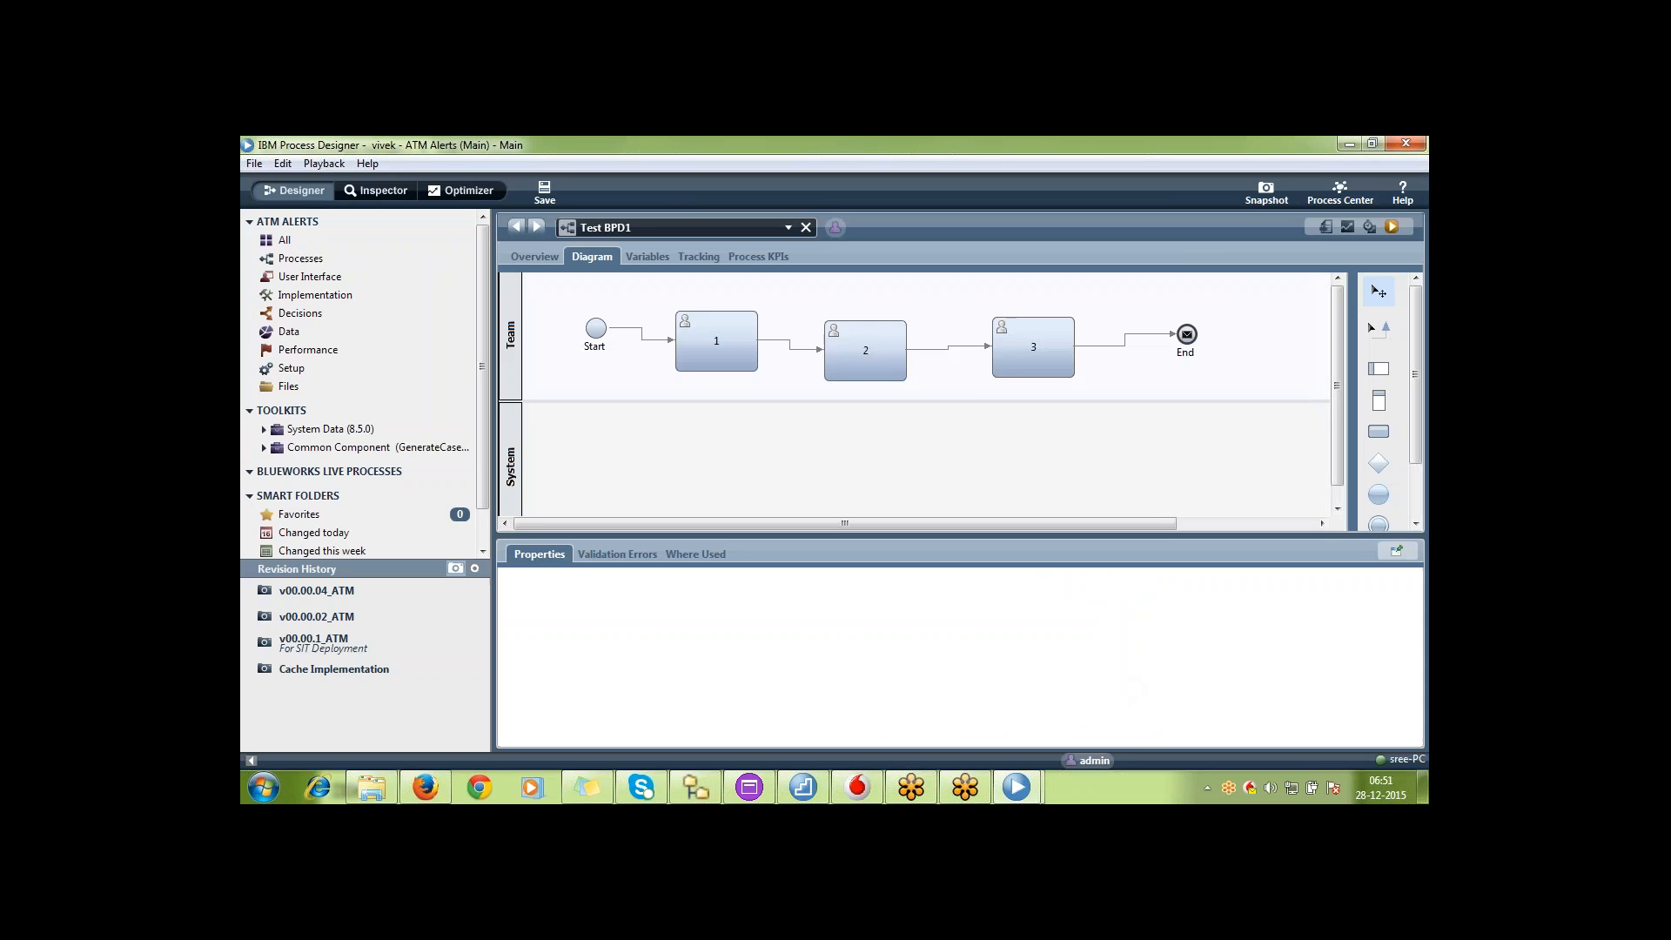
{"action": "left_click", "coordinate": [1338, 194]}
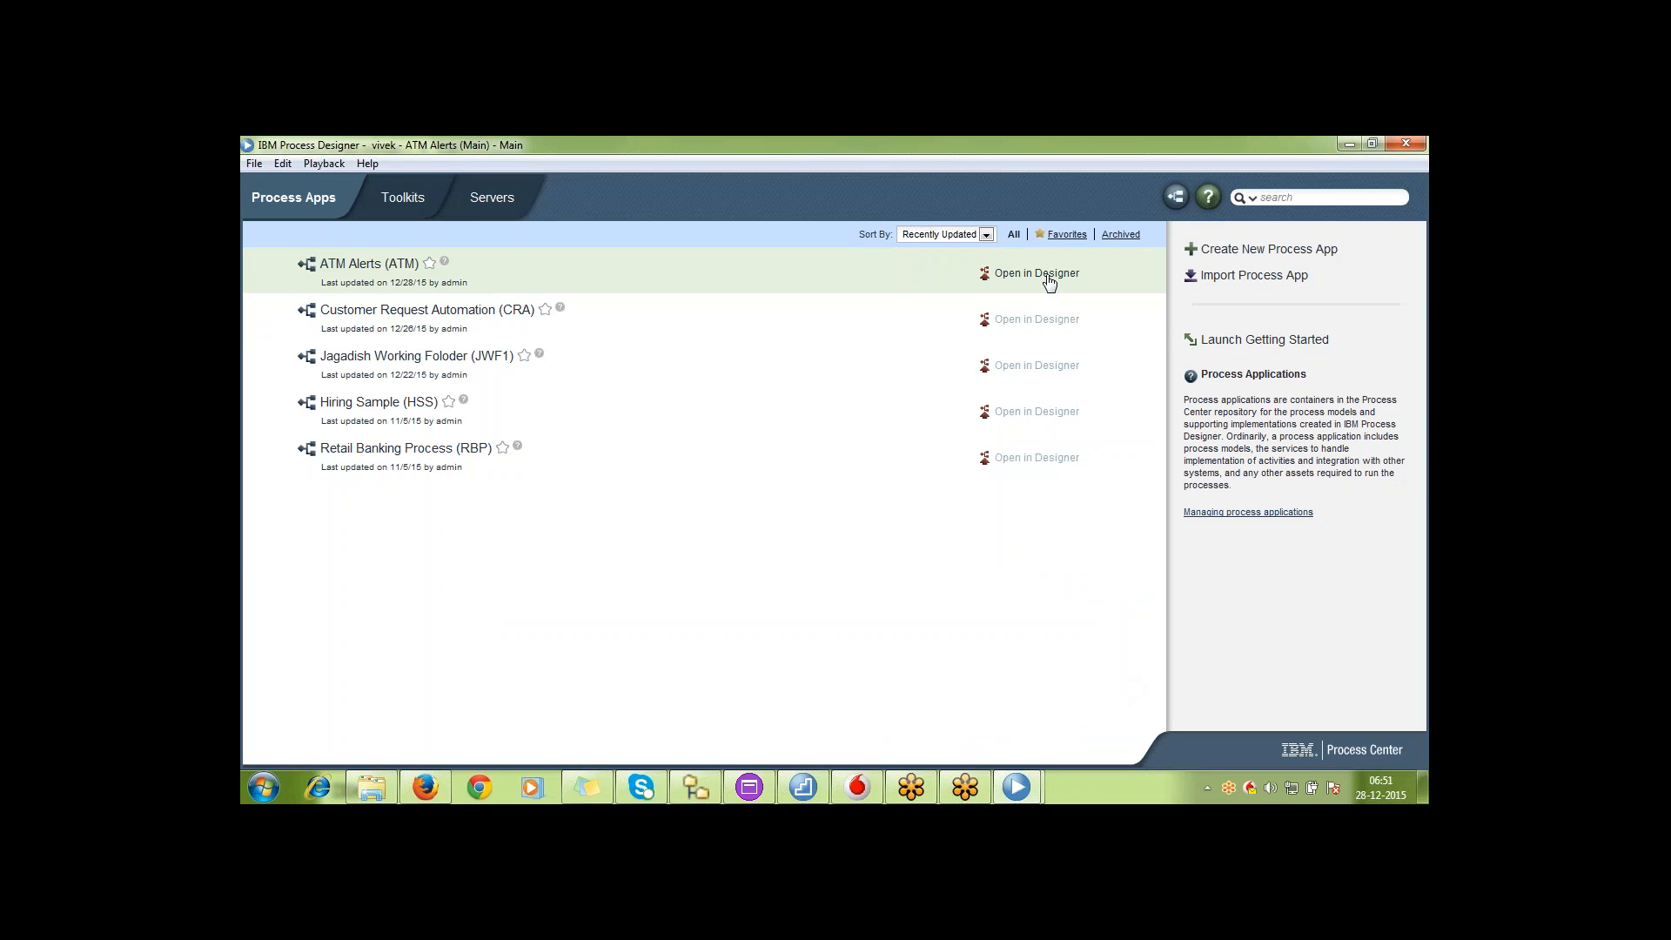
{"action": "left_click", "coordinate": [1049, 280]}
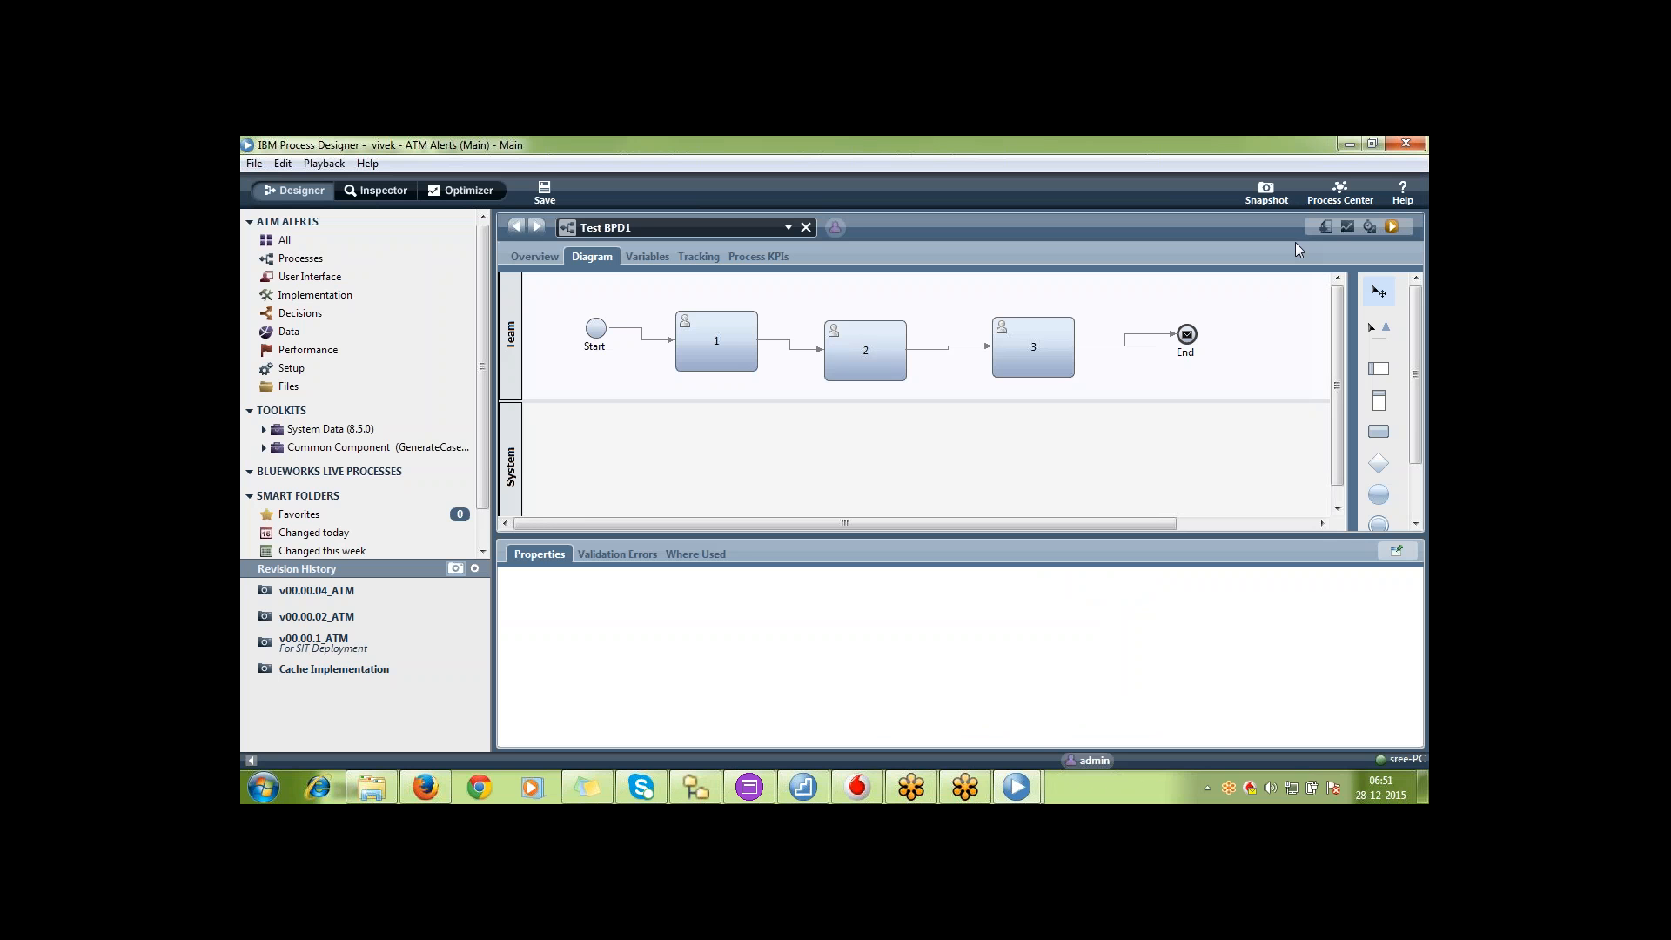
Return to Process Center in Firefox and list the actions available for the v00.00.04_ATM snapshot
{"action": "left_click", "coordinate": [1023, 775]}
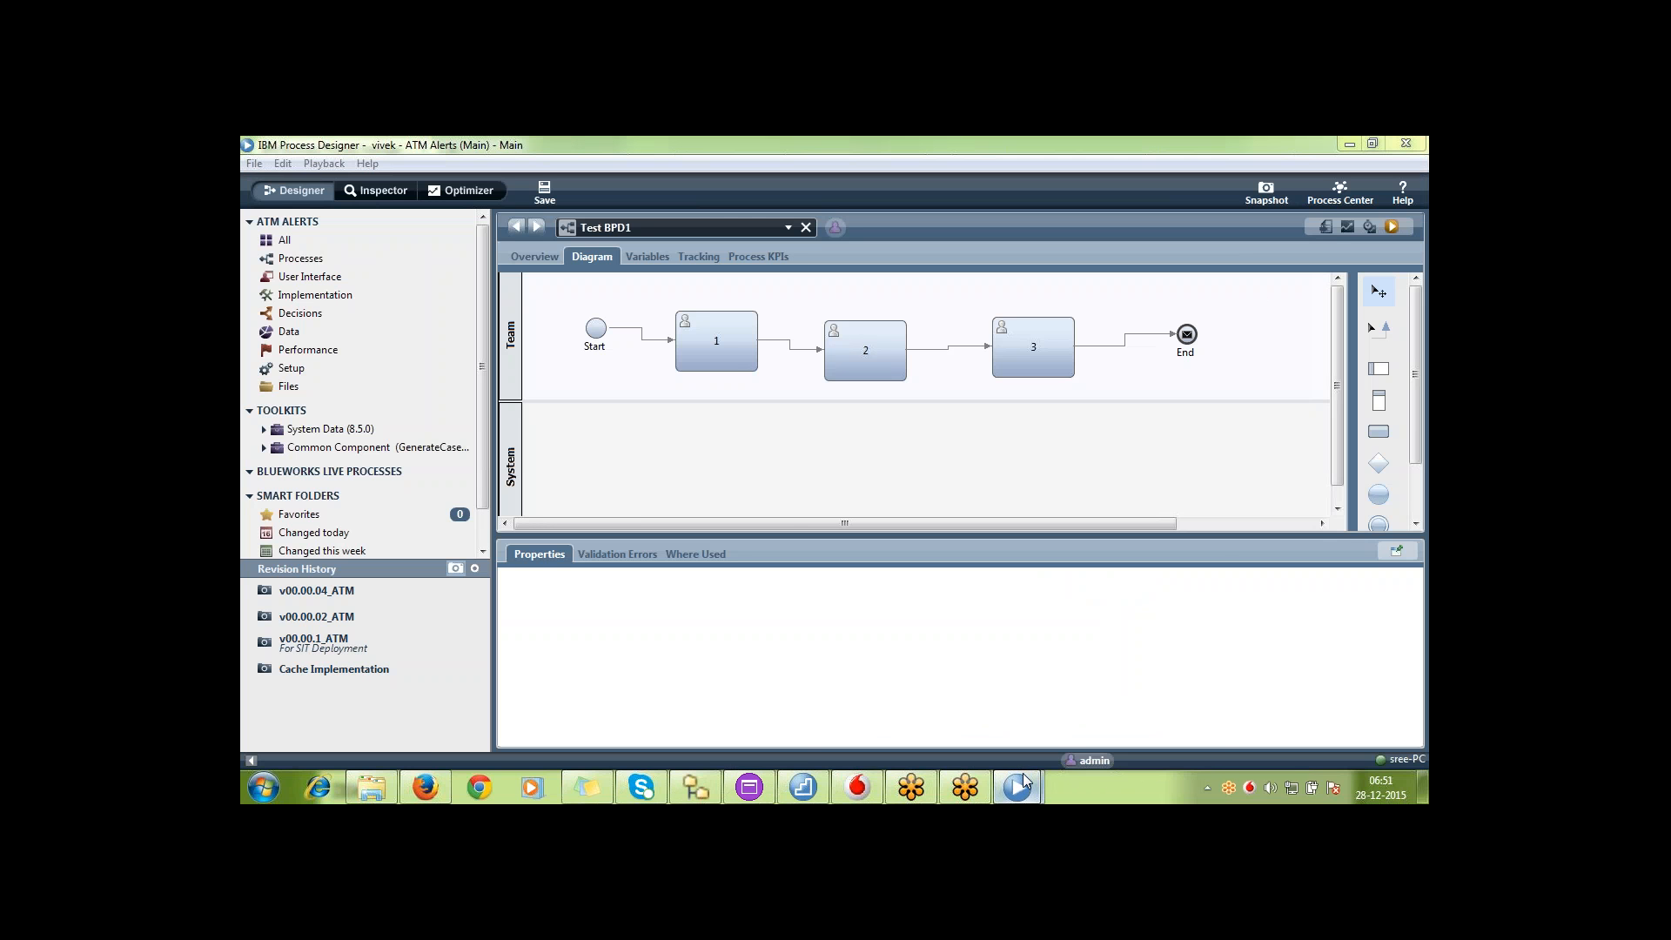
{"action": "left_click", "coordinate": [430, 781]}
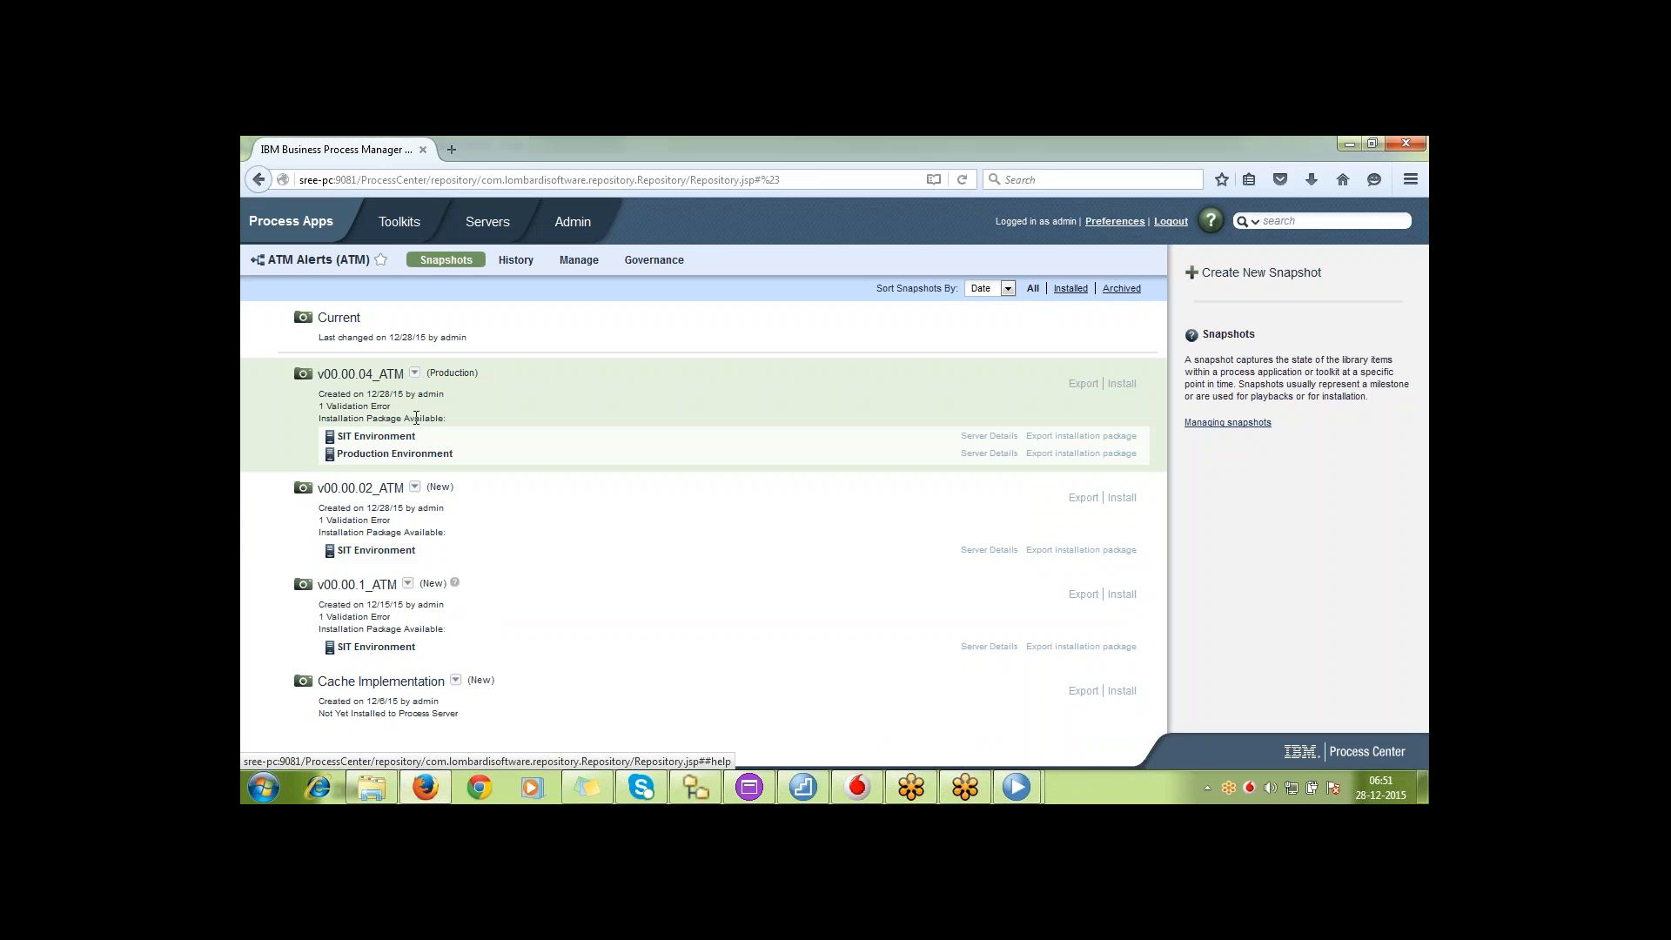
{"action": "left_click", "coordinate": [416, 374]}
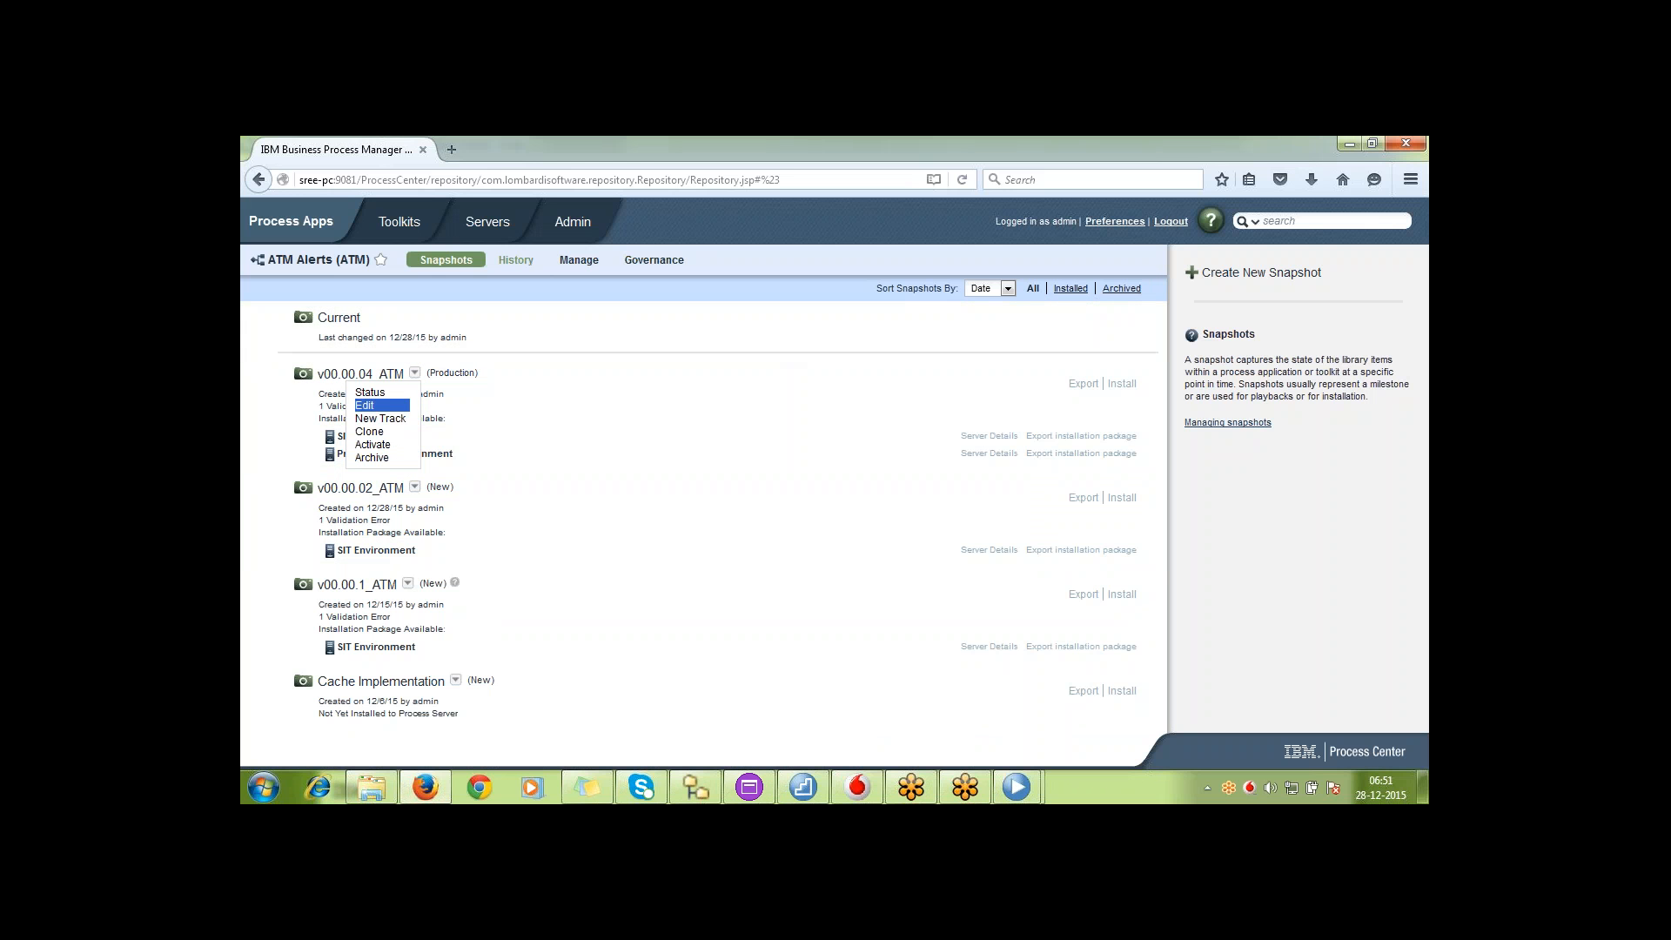
Examine the history of ATM Alerts, including who created, modified, exported and archived its tracks and snapshots and when
{"action": "left_click", "coordinate": [515, 261]}
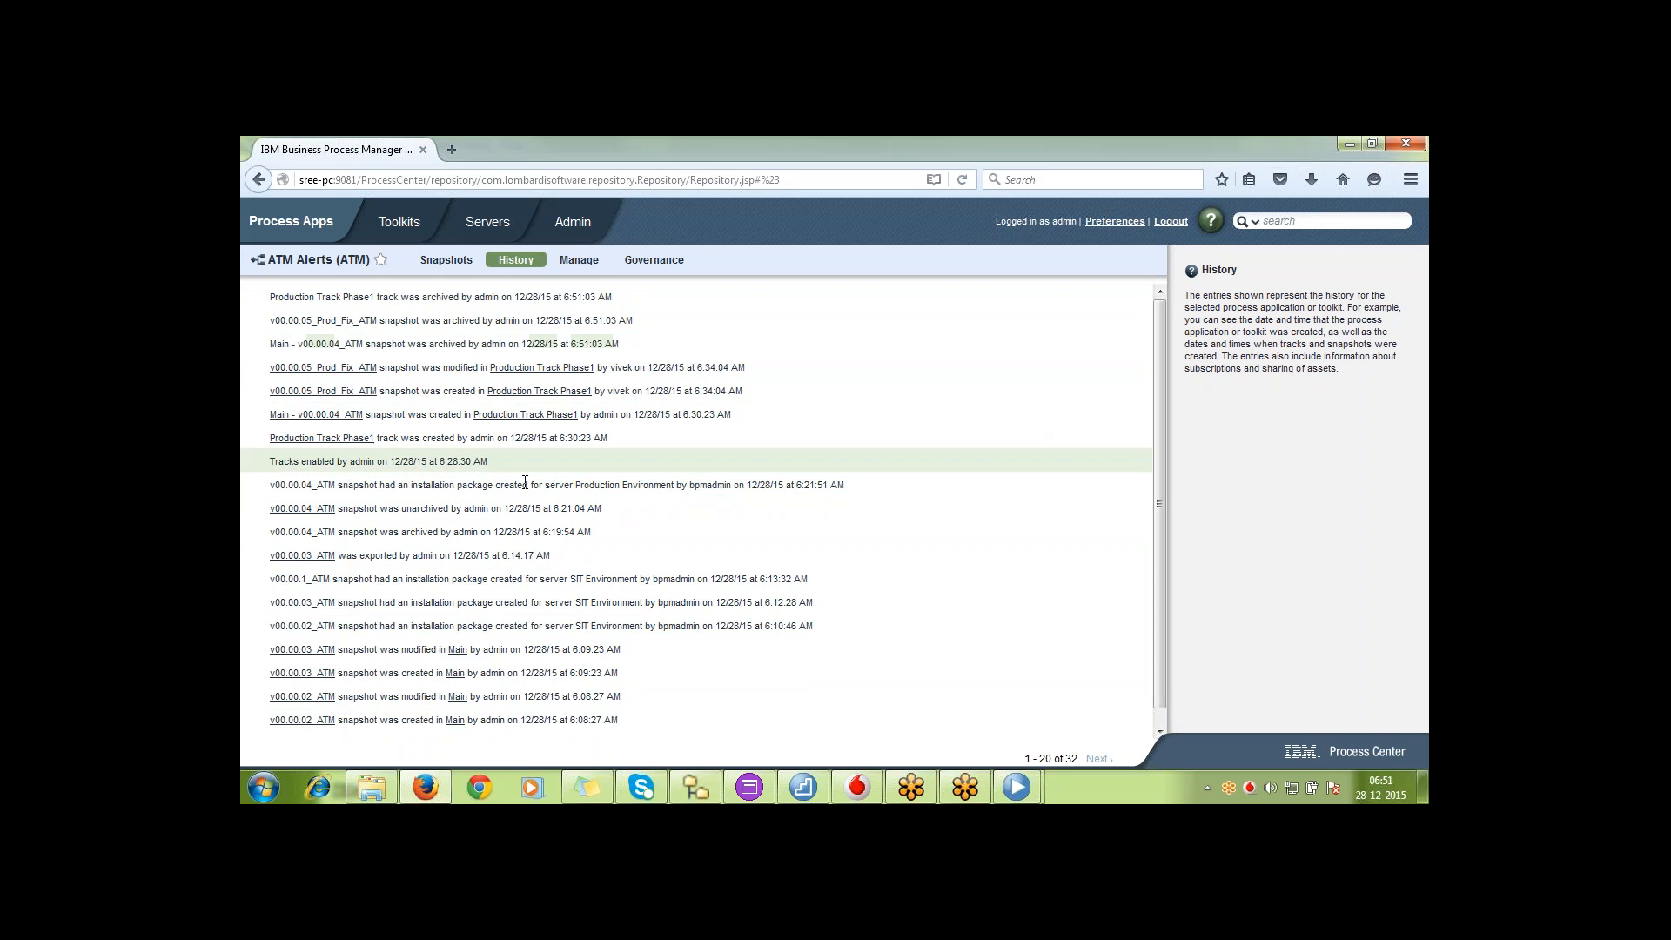
{"action": "left_click_drag", "start_coordinate": [619, 608], "coordinate": [628, 701]}
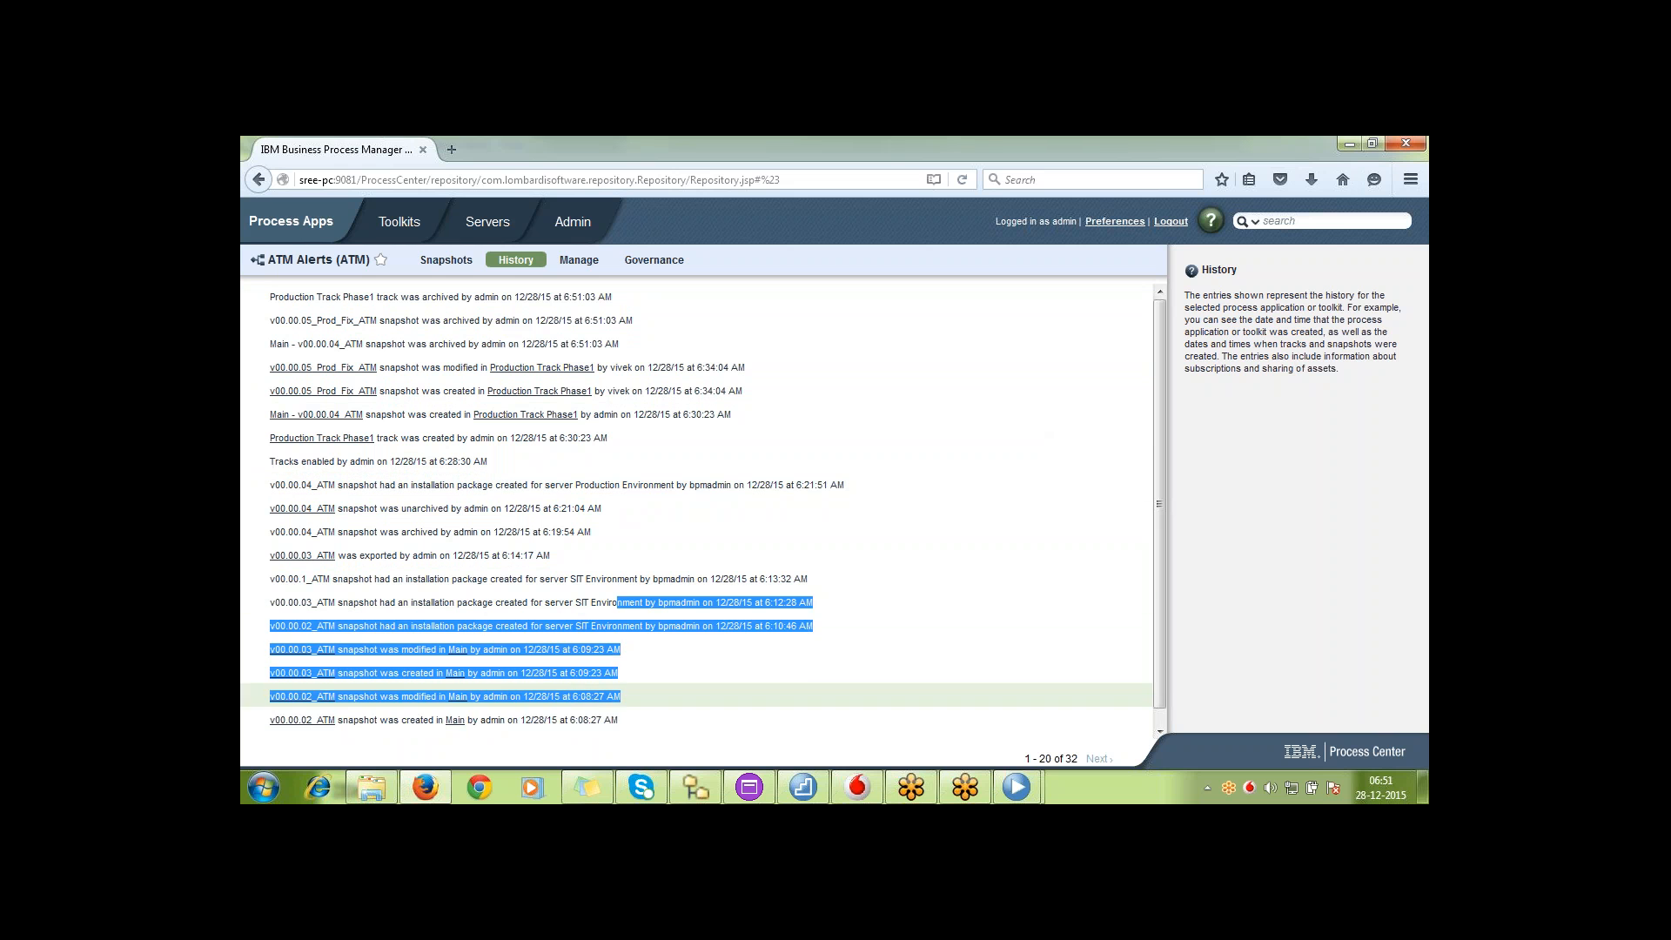
{"action": "left_click", "coordinate": [648, 716]}
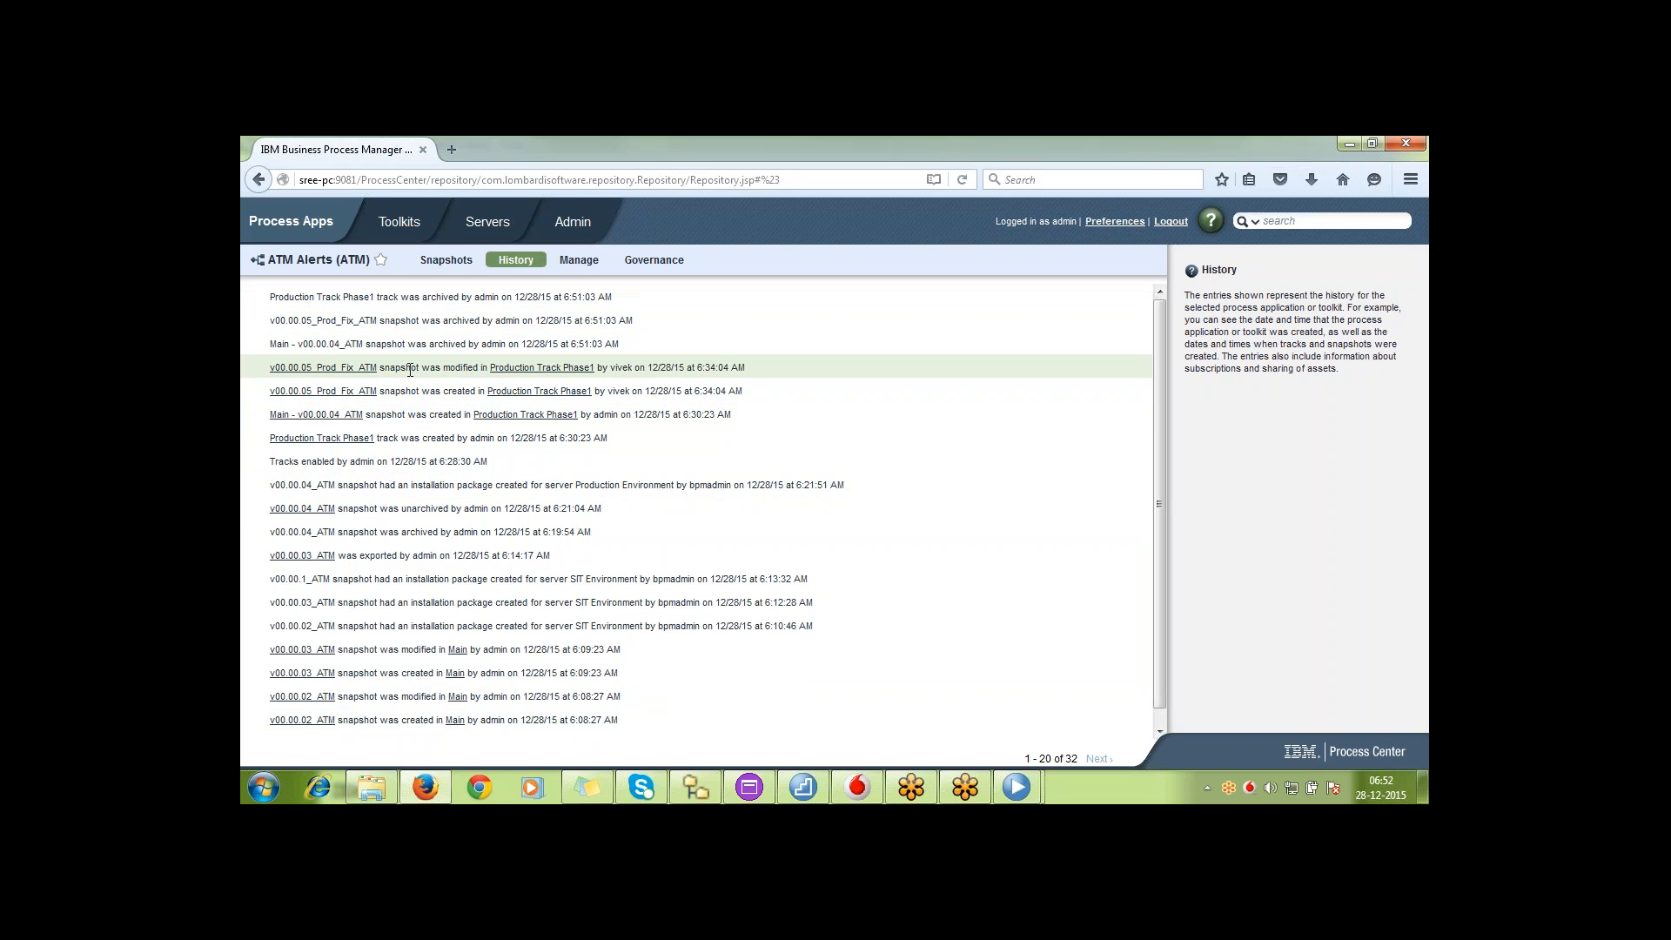
{"action": "double_click", "coordinate": [615, 368]}
{"action": "double_click", "coordinate": [666, 369]}
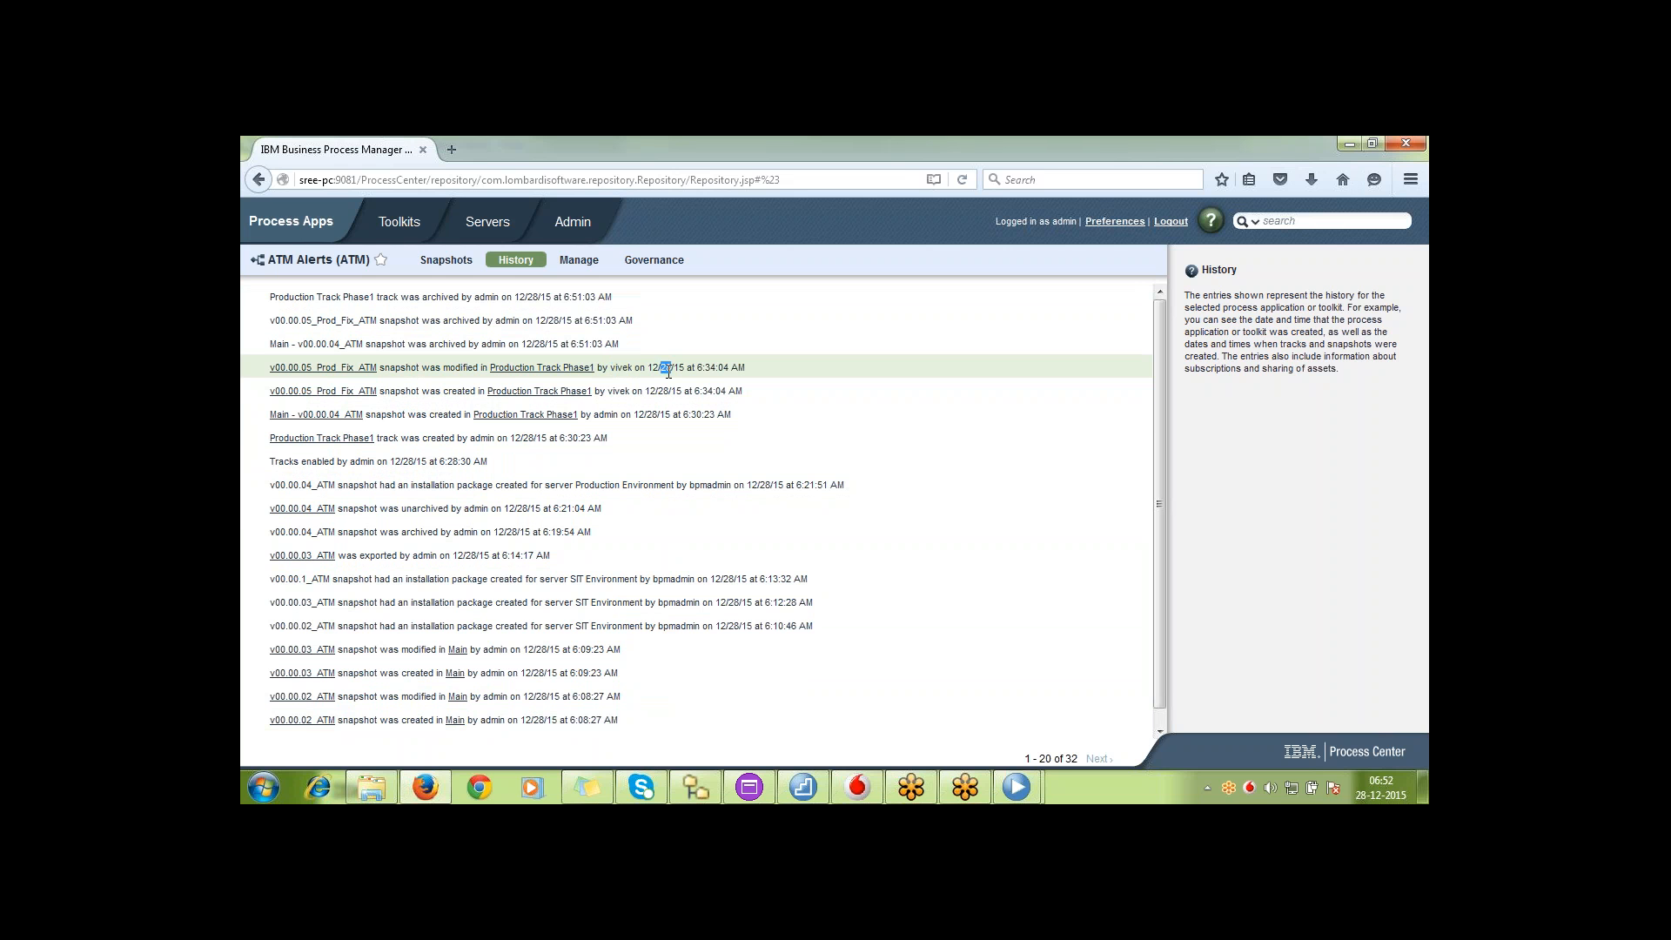
{"action": "left_click", "coordinate": [673, 464]}
{"action": "triple_click", "coordinate": [702, 564]}
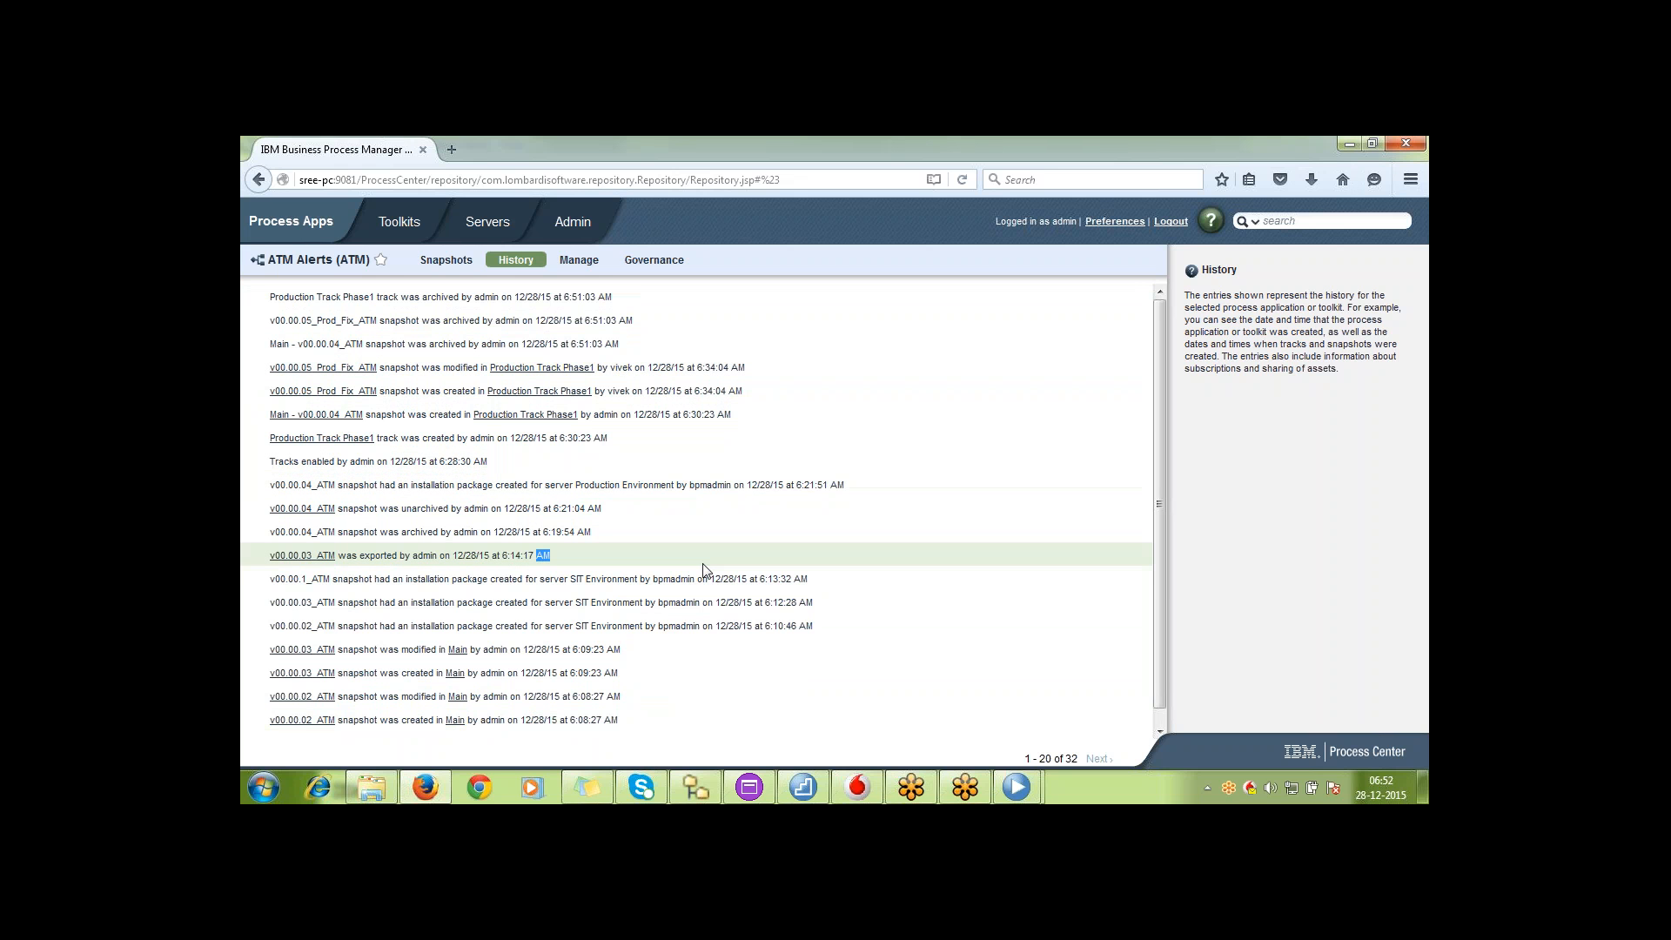
{"action": "double_click", "coordinate": [692, 622]}
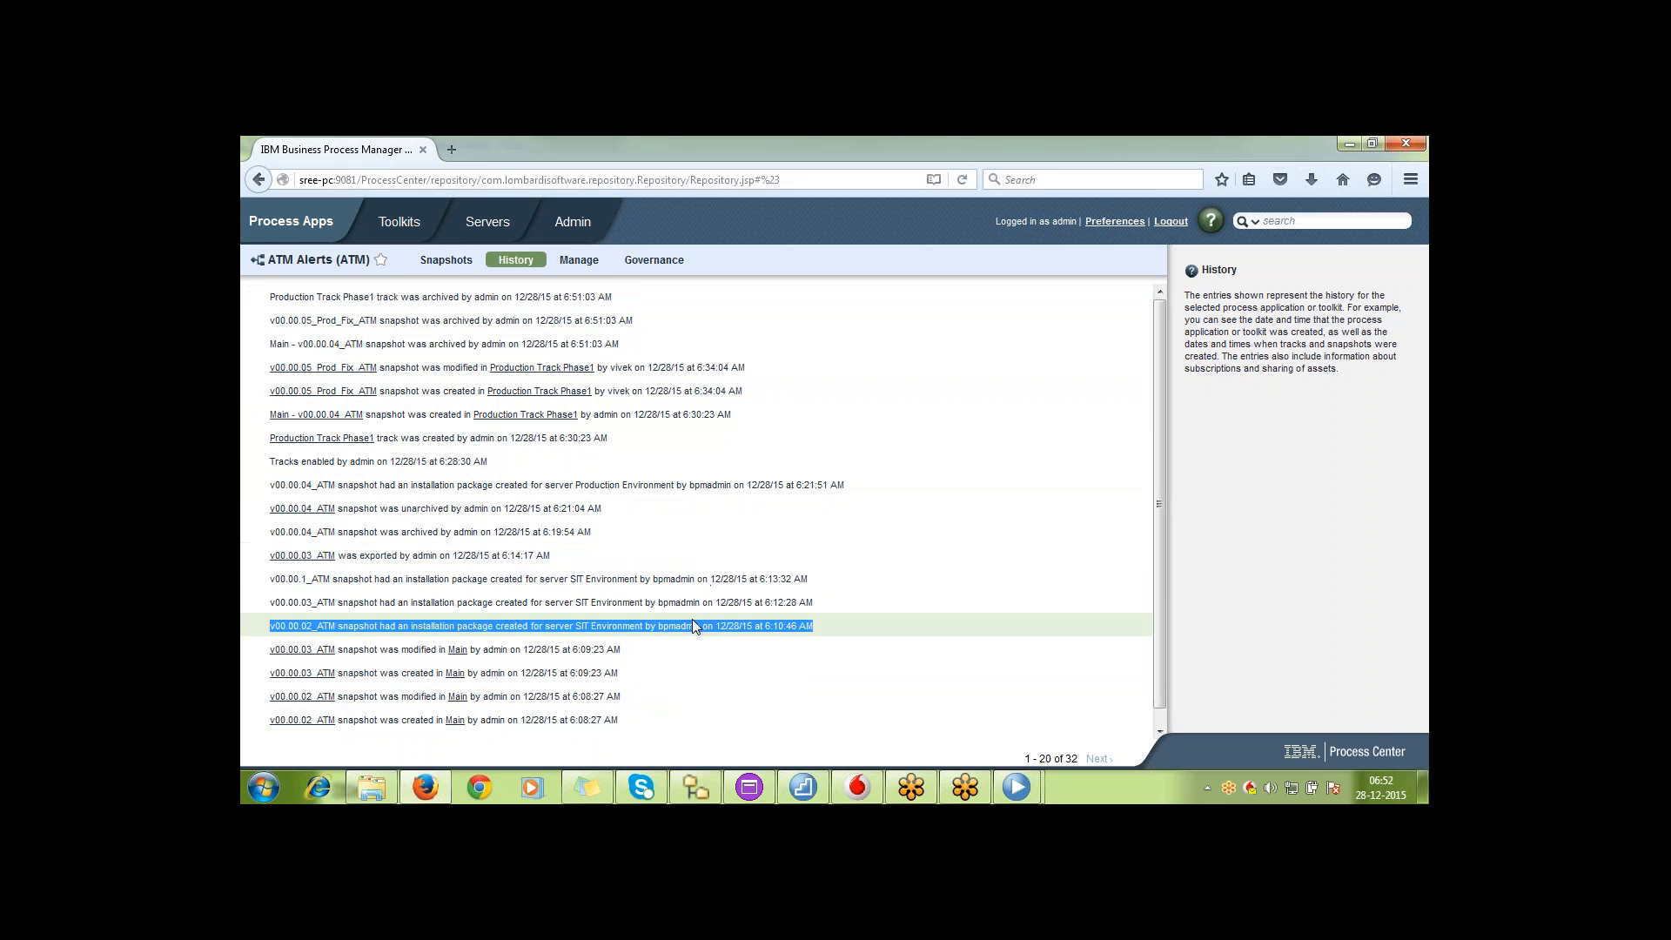
Switch to the admin's Process Designer, view Test BPD2 as of the v00.00.04_ATM snapshot, and return to the current version
{"action": "left_click", "coordinate": [1017, 787]}
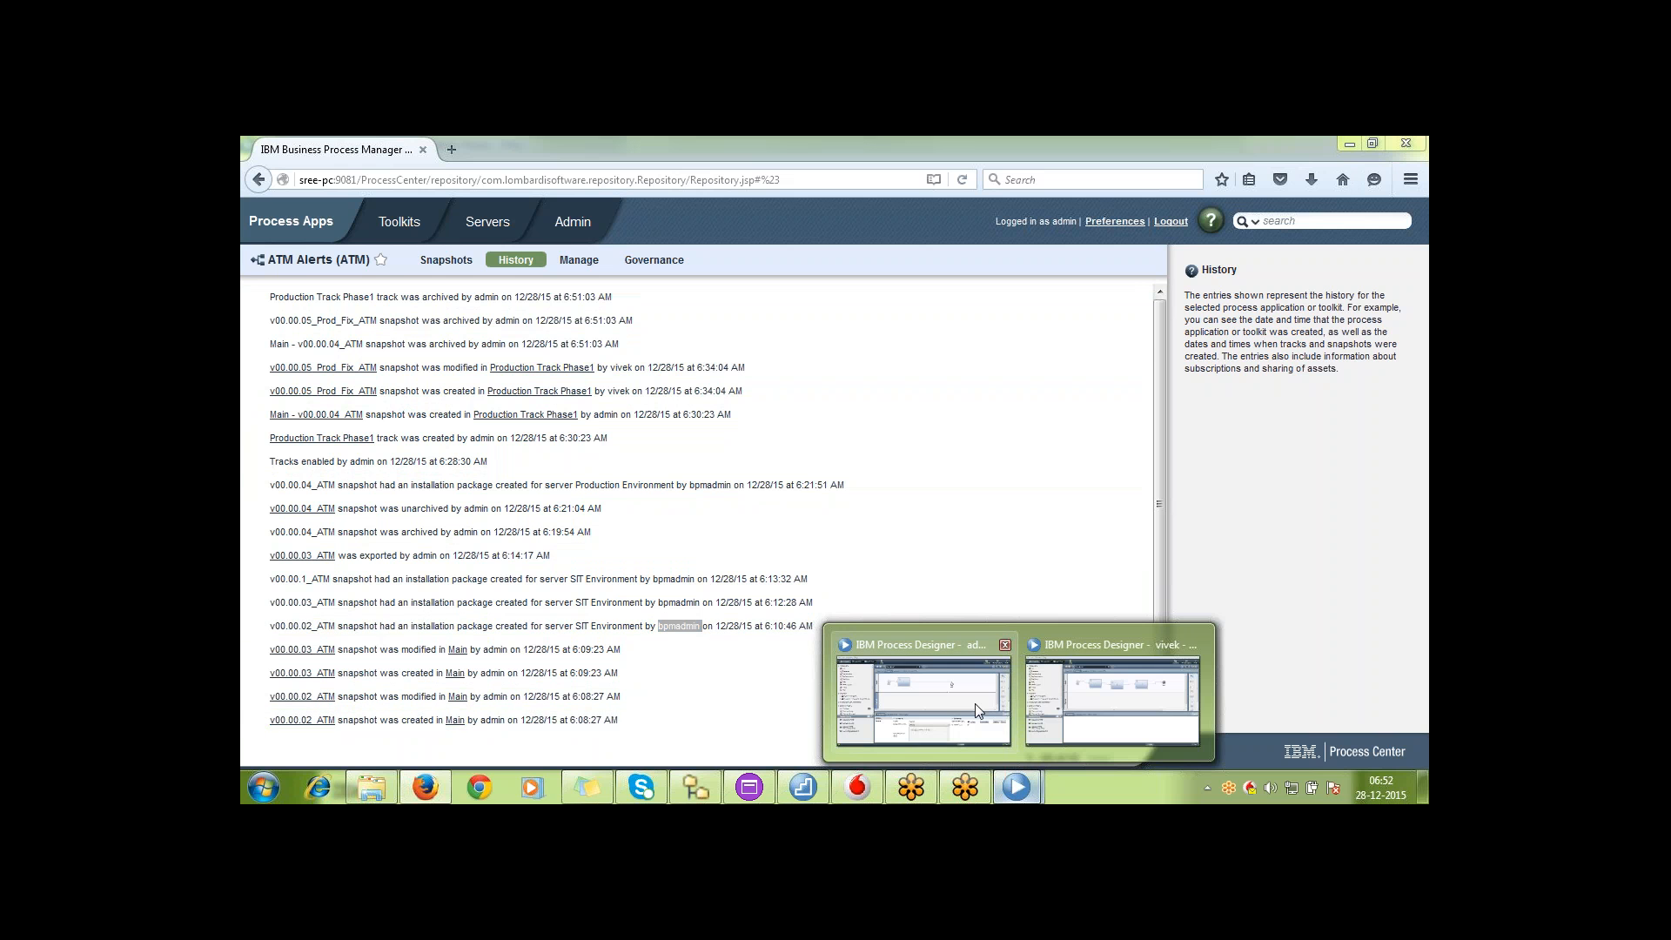
{"action": "left_click", "coordinate": [975, 704]}
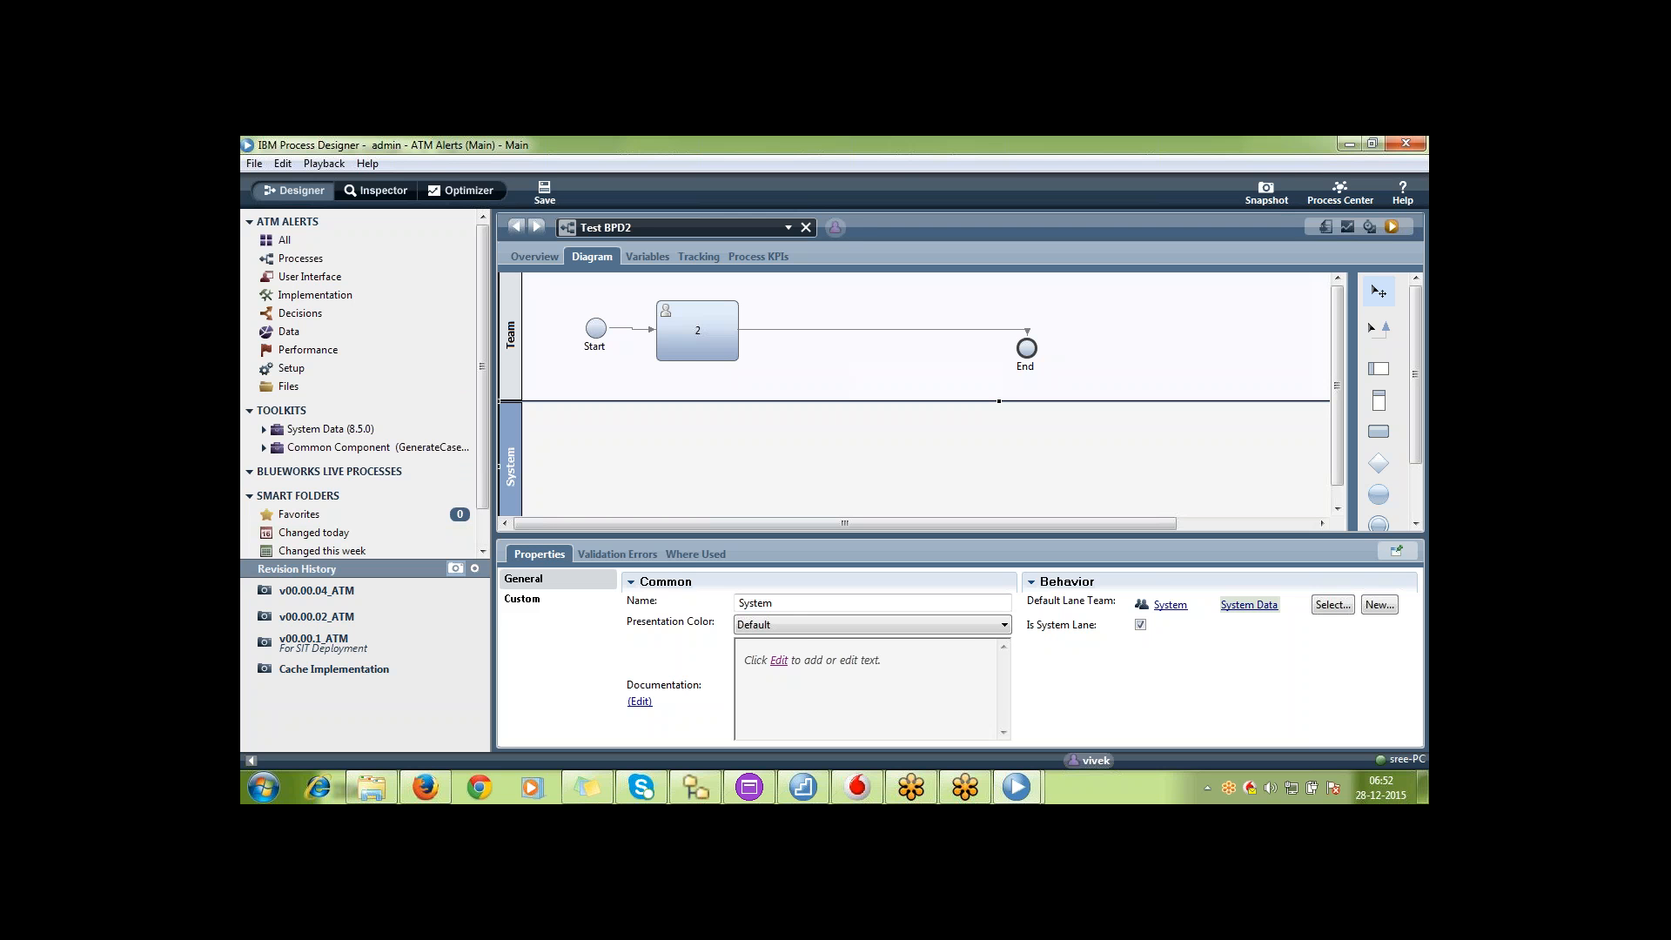
{"action": "left_click", "coordinate": [362, 597]}
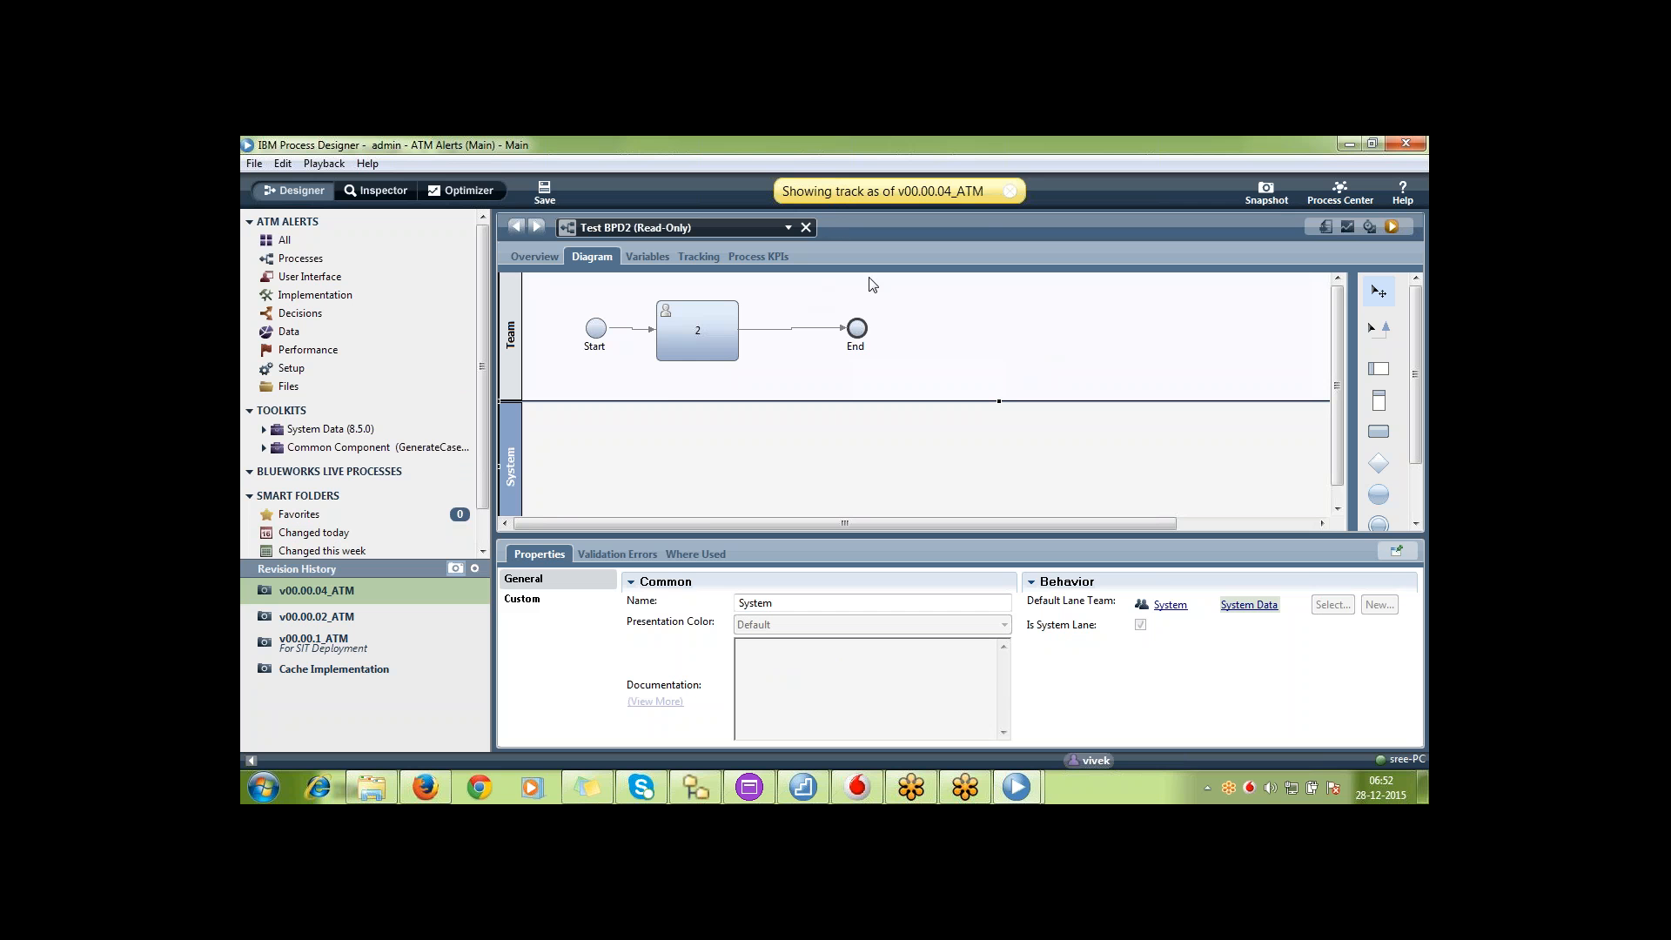
{"action": "left_click", "coordinate": [1011, 193]}
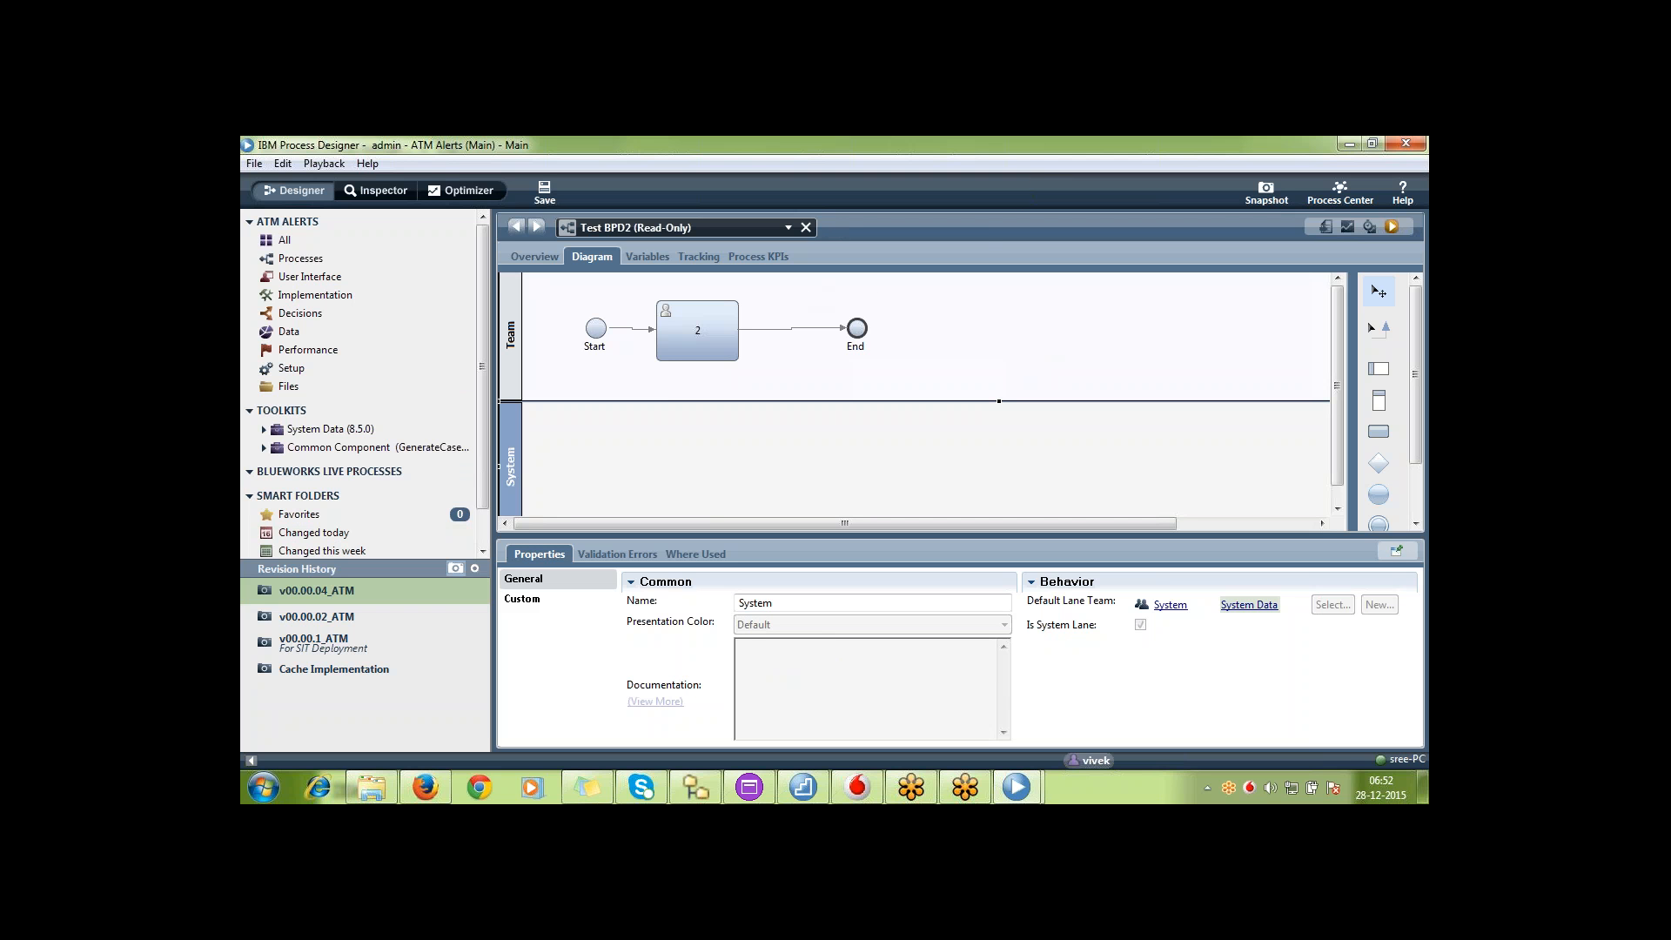
{"action": "left_click", "coordinate": [870, 335]}
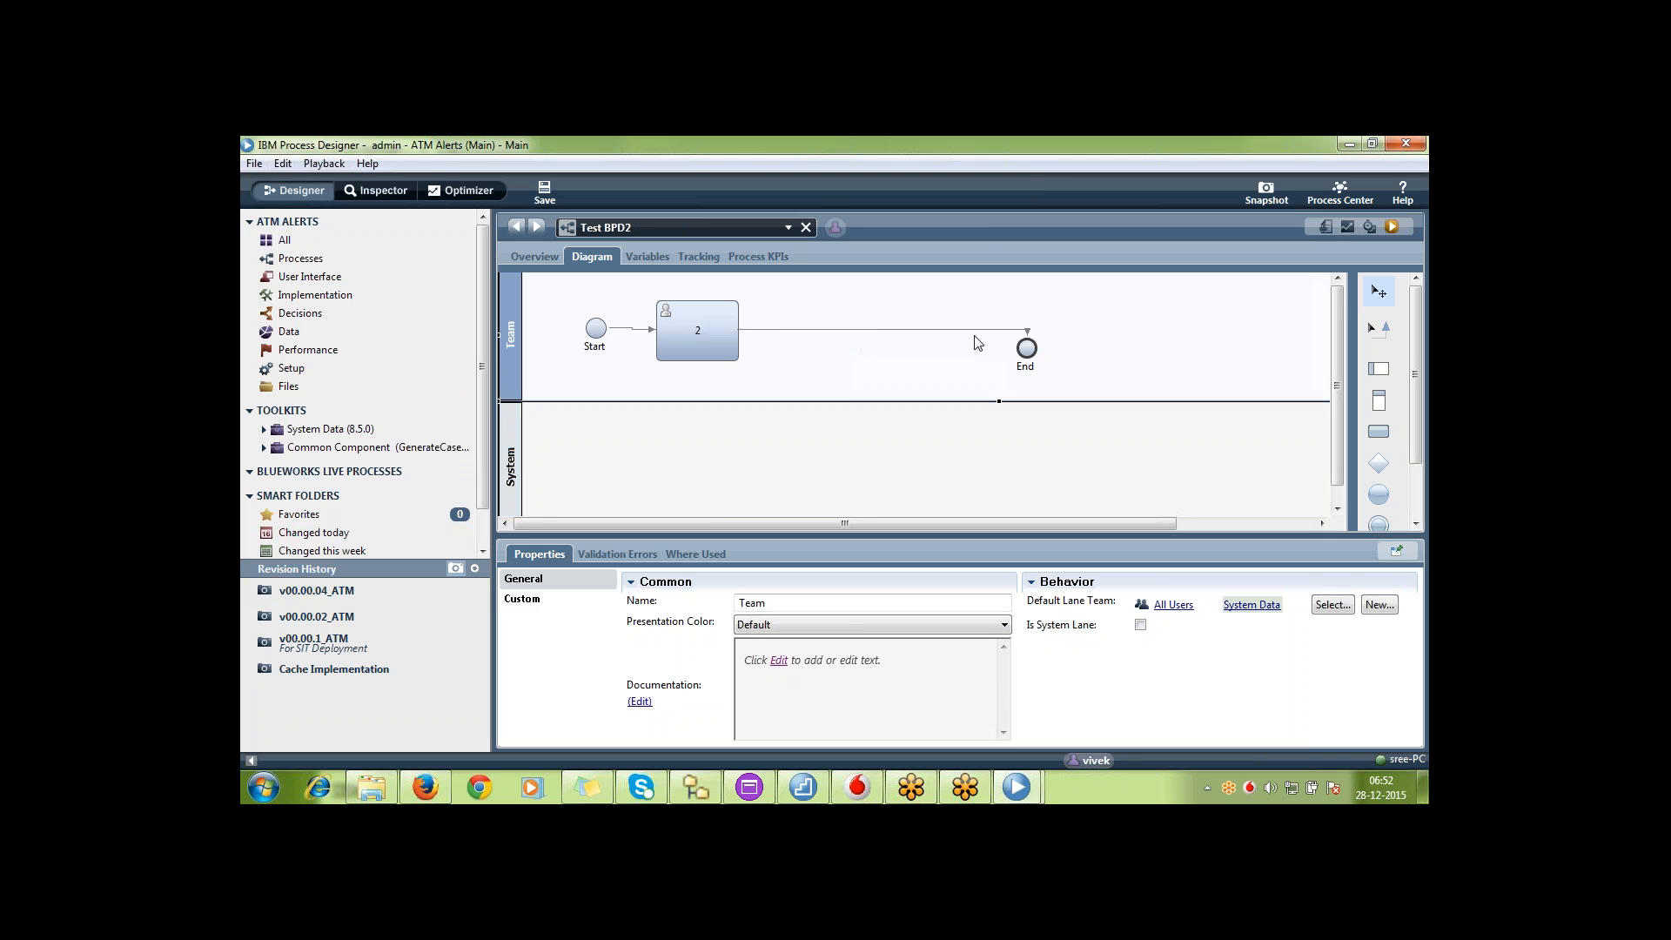
Add an activity named 3 between activity 2 and End in Test BPD2, connect it to both, and save
{"action": "left_click", "coordinate": [1380, 432]}
{"action": "left_click", "coordinate": [860, 352]}
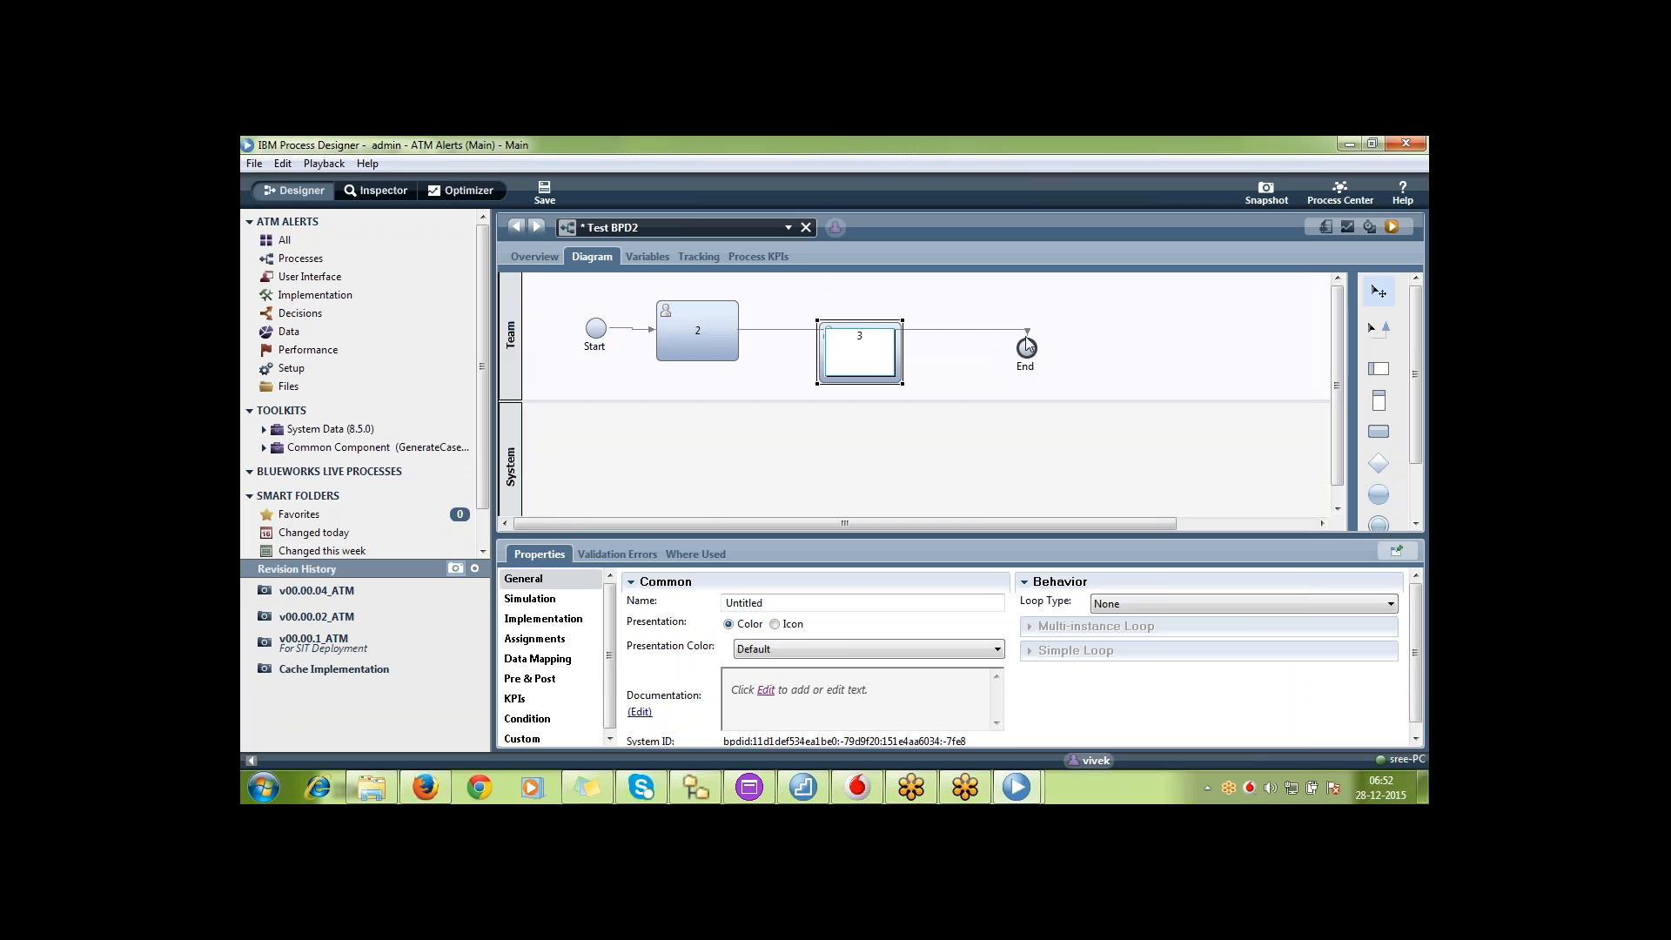
{"action": "left_click", "coordinate": [1026, 336]}
{"action": "left_click_drag", "start_coordinate": [1027, 335], "coordinate": [847, 346]}
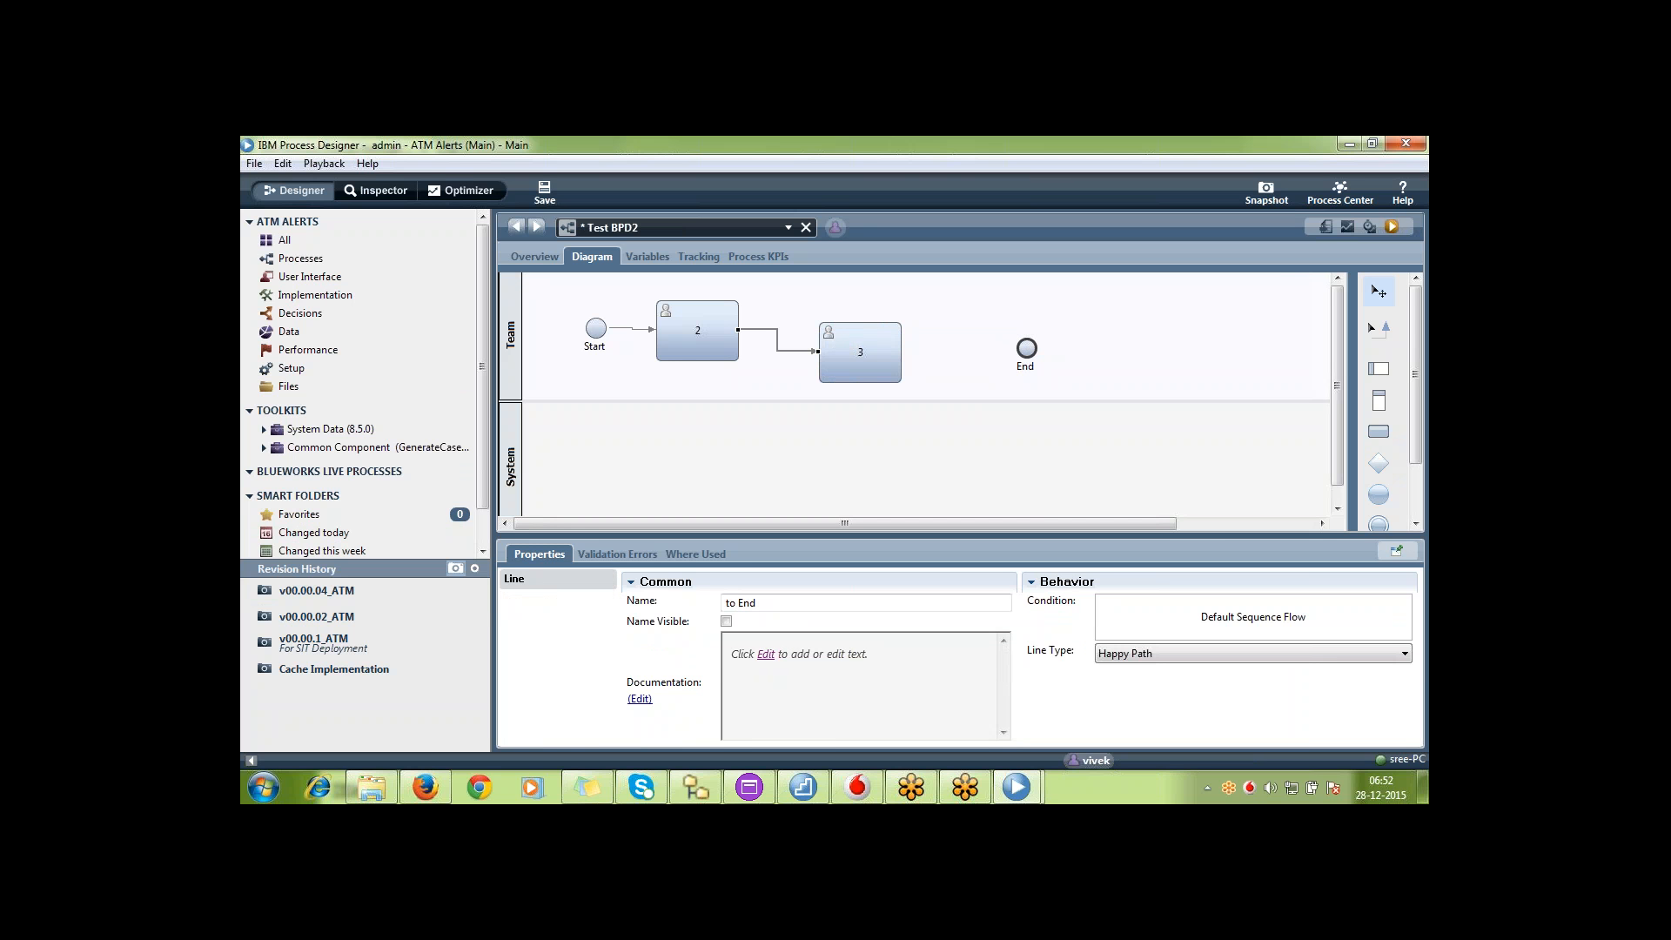
{"action": "left_click", "coordinate": [1384, 335]}
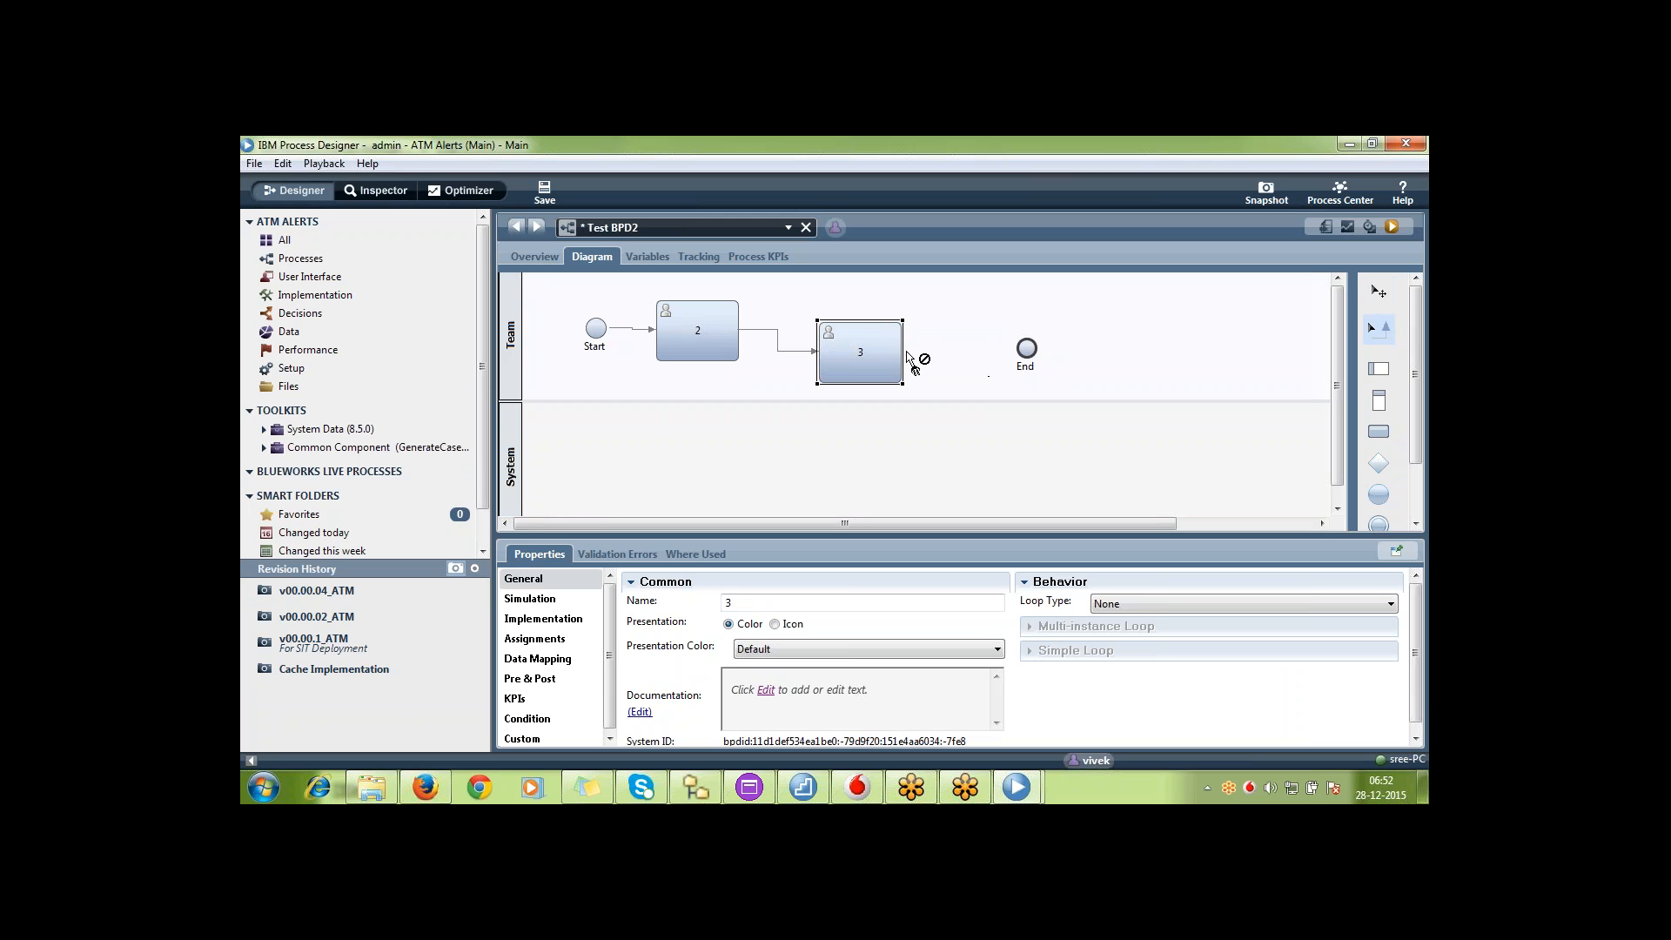
{"action": "left_click_drag", "start_coordinate": [905, 351], "coordinate": [1026, 348]}
{"action": "left_click", "coordinate": [1378, 290]}
{"action": "key", "text": "ctrl+s"}
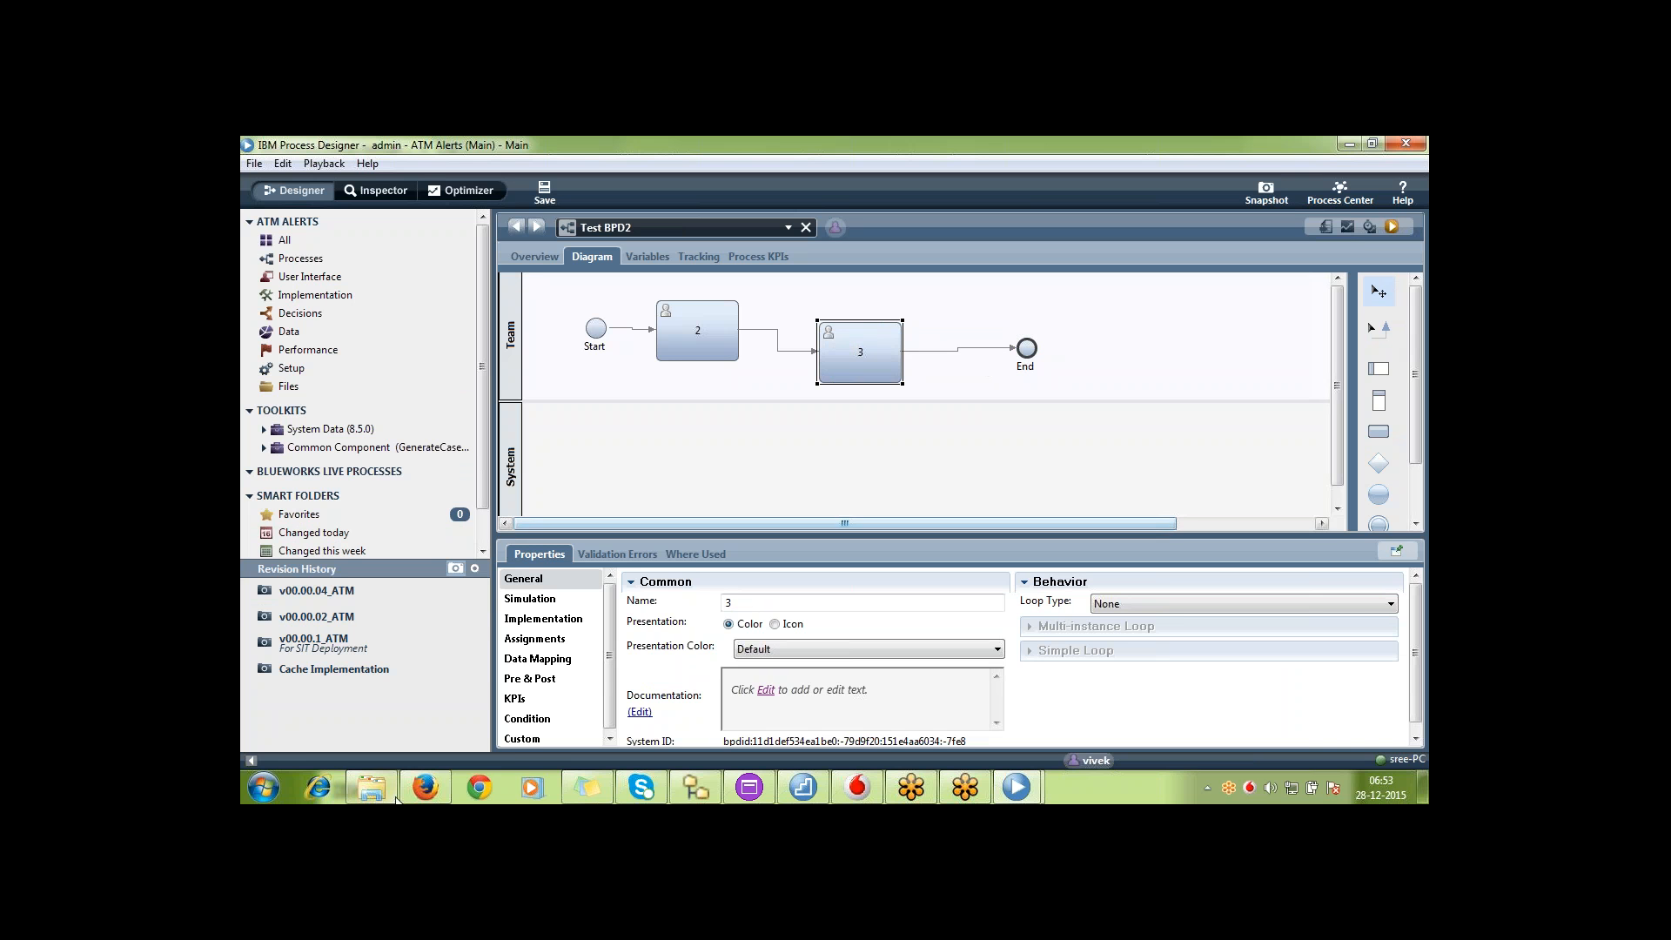
Switch to Process Center in Firefox and reopen ATM Alerts to check its history after the Test BPD2 save
{"action": "mouse_move", "coordinate": [430, 788]}
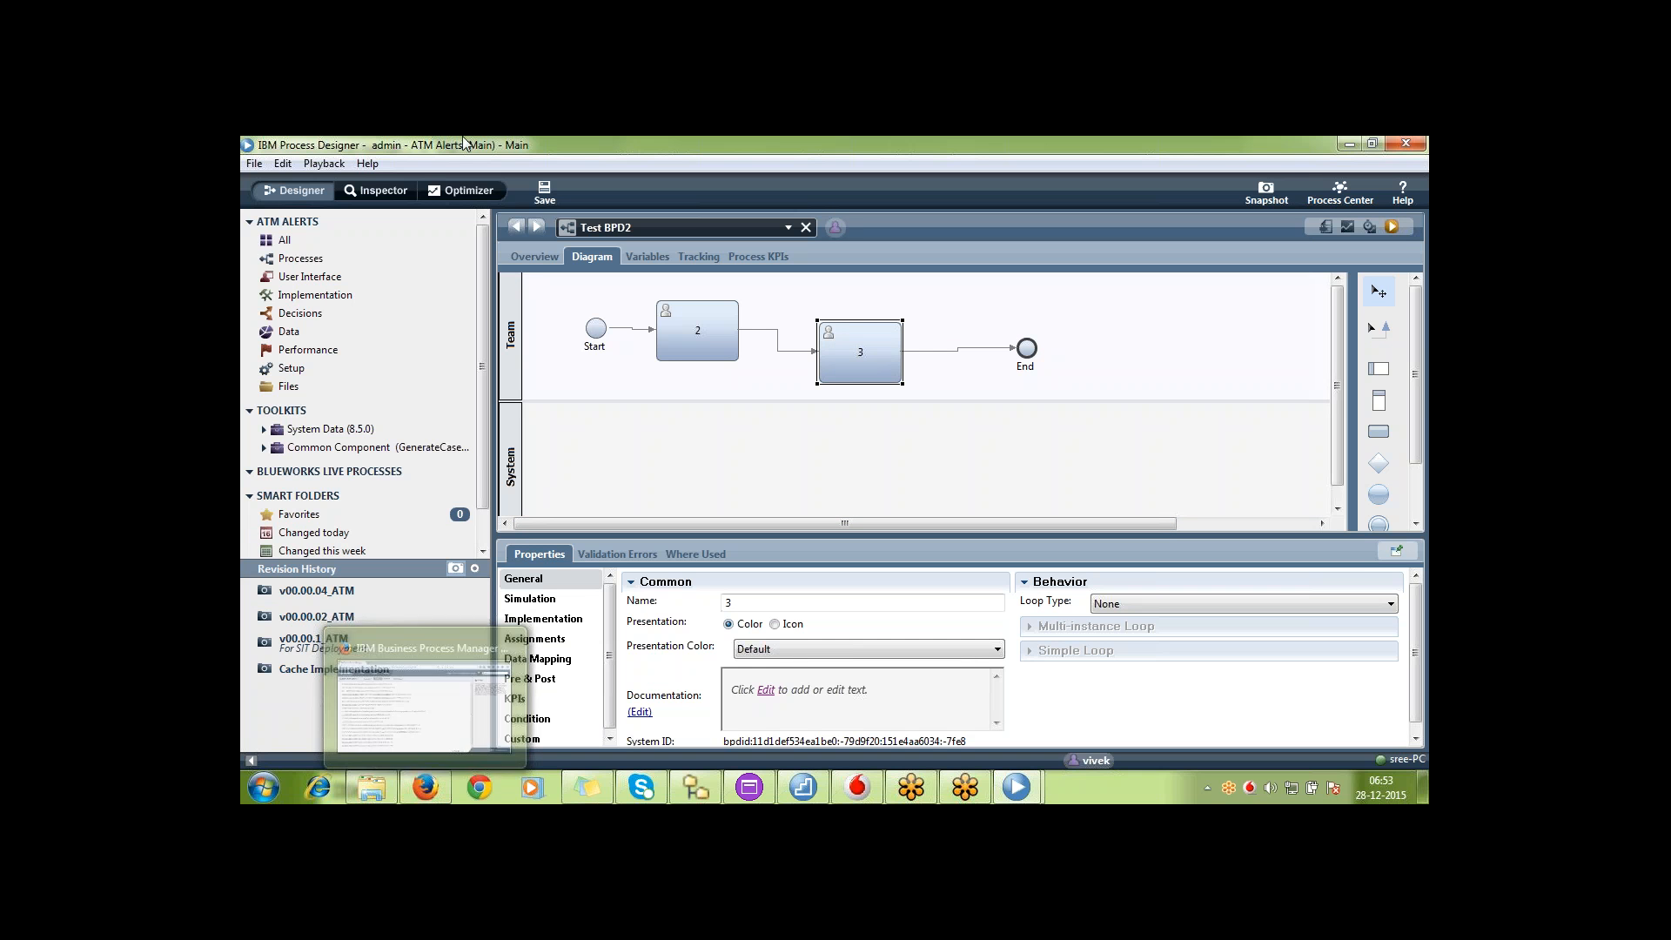
{"action": "left_click", "coordinate": [424, 788]}
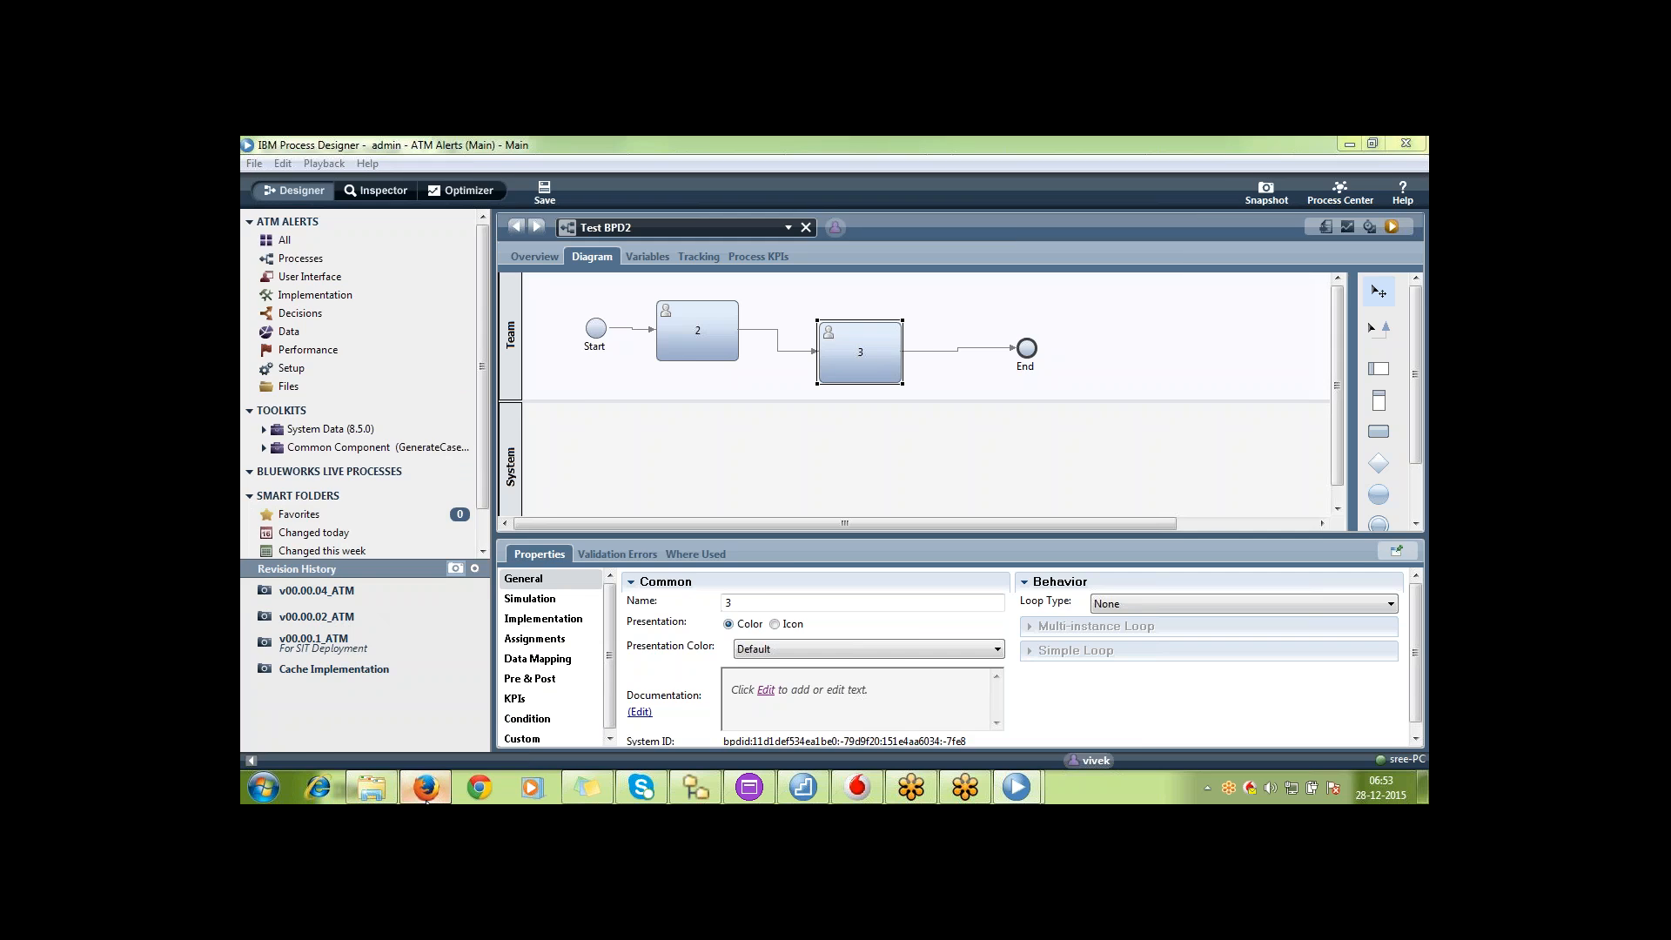
{"action": "left_click", "coordinate": [300, 219]}
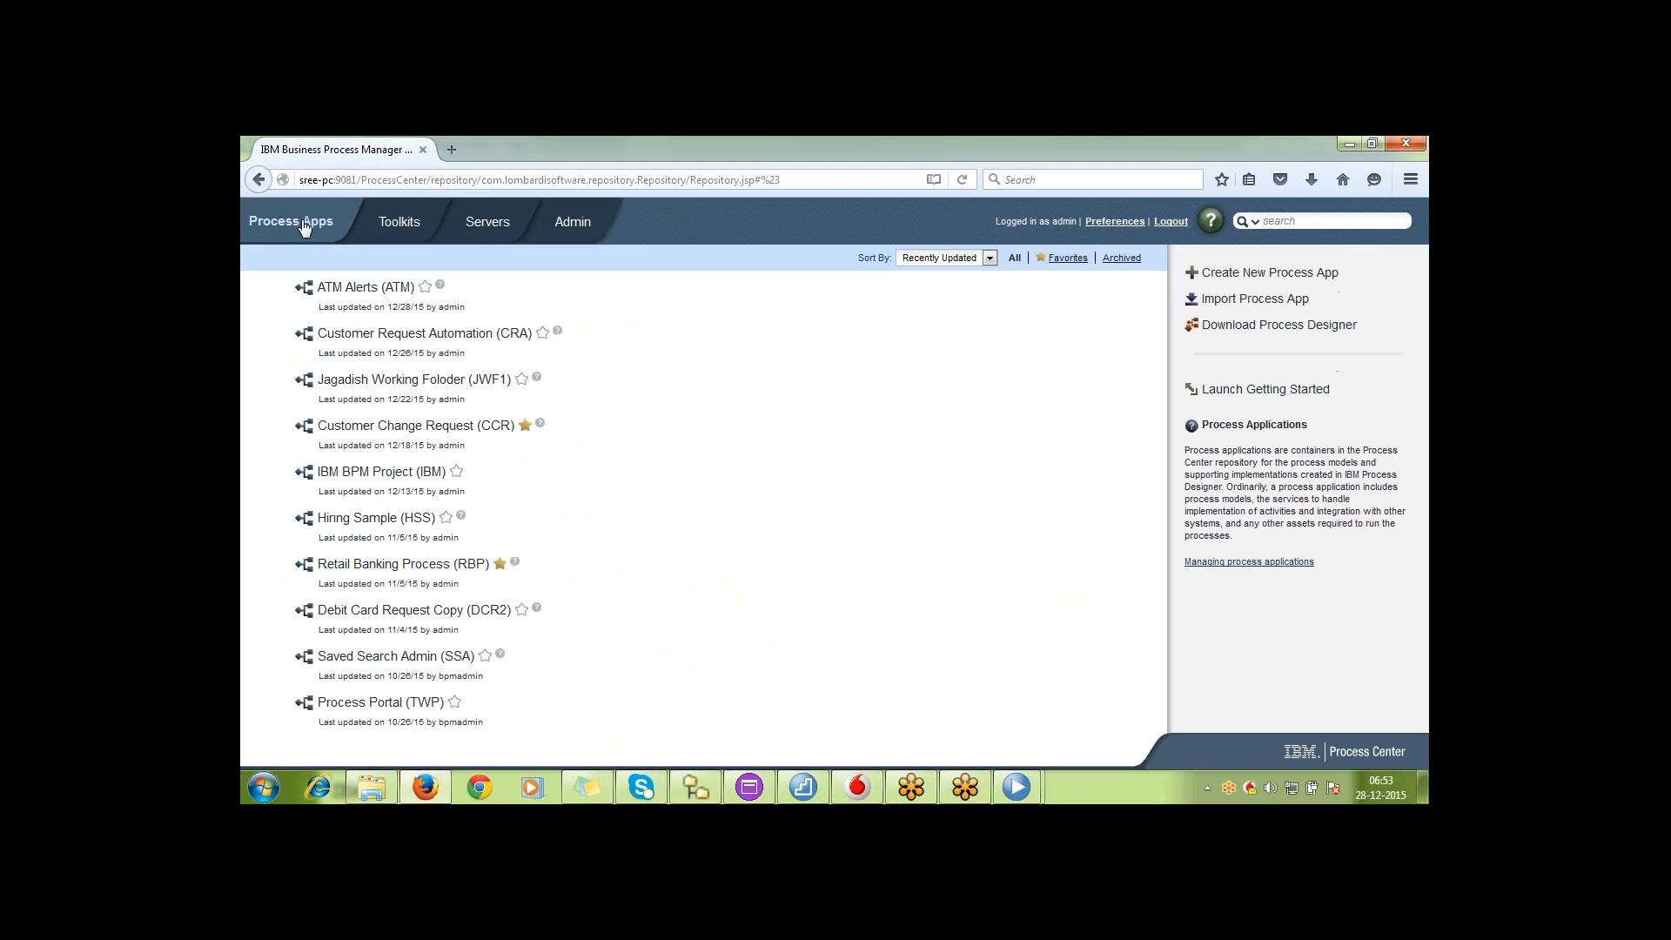
{"action": "left_click", "coordinate": [376, 286]}
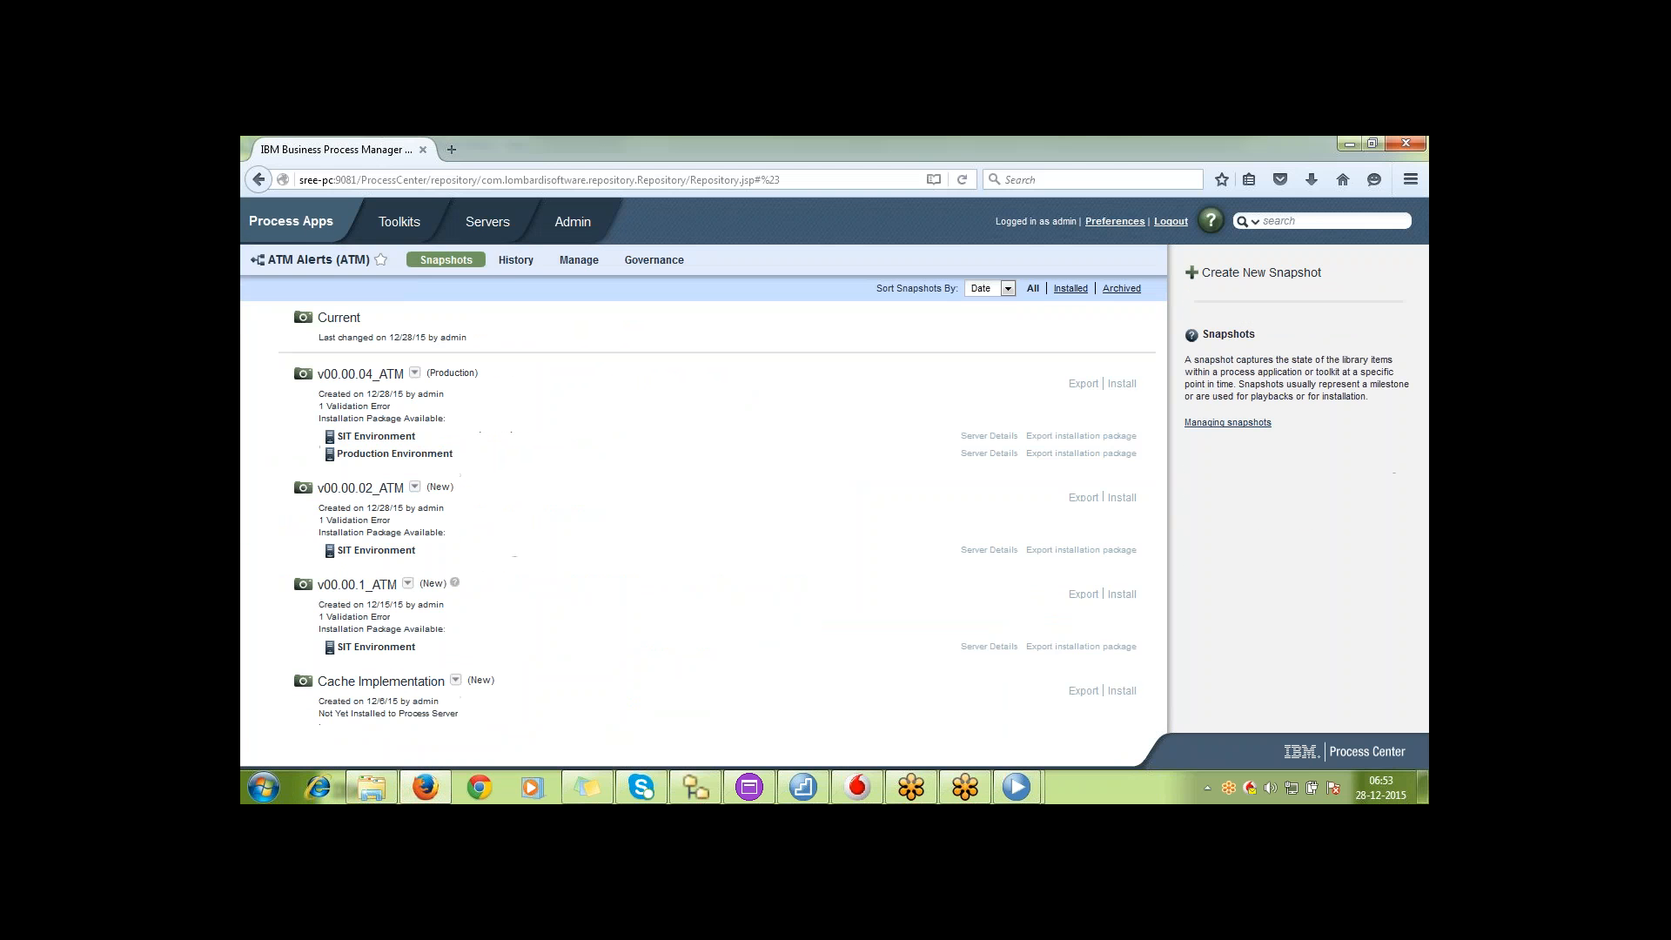
{"action": "left_click", "coordinate": [512, 261]}
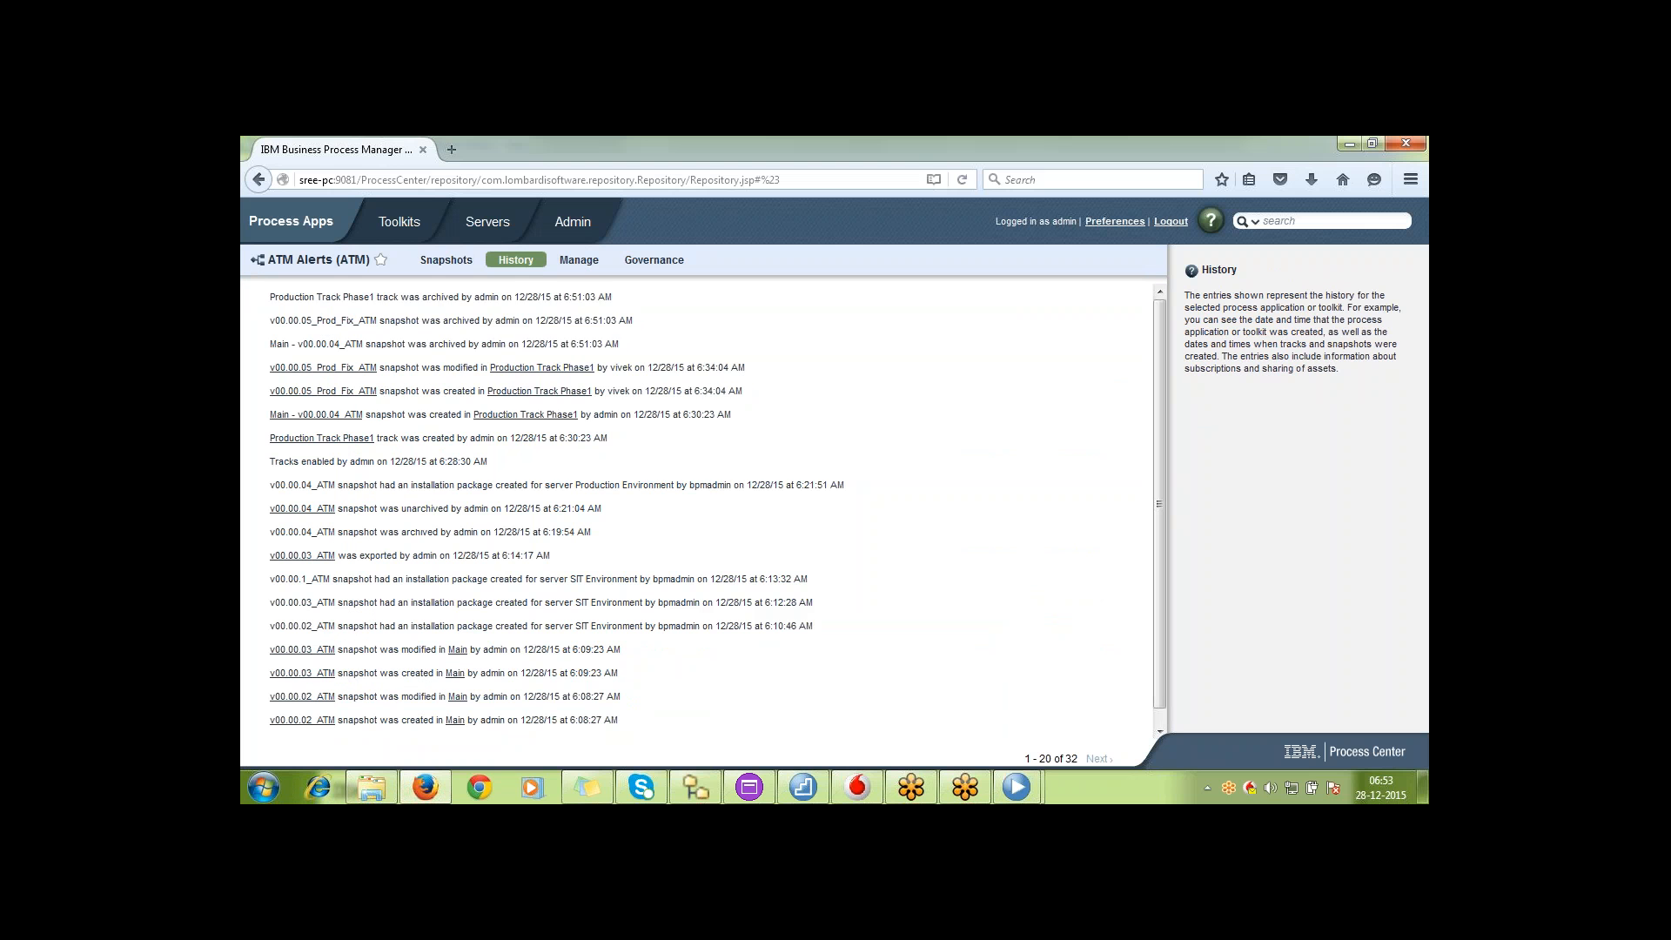
{"action": "left_click_drag", "start_coordinate": [514, 259], "coordinate": [580, 415]}
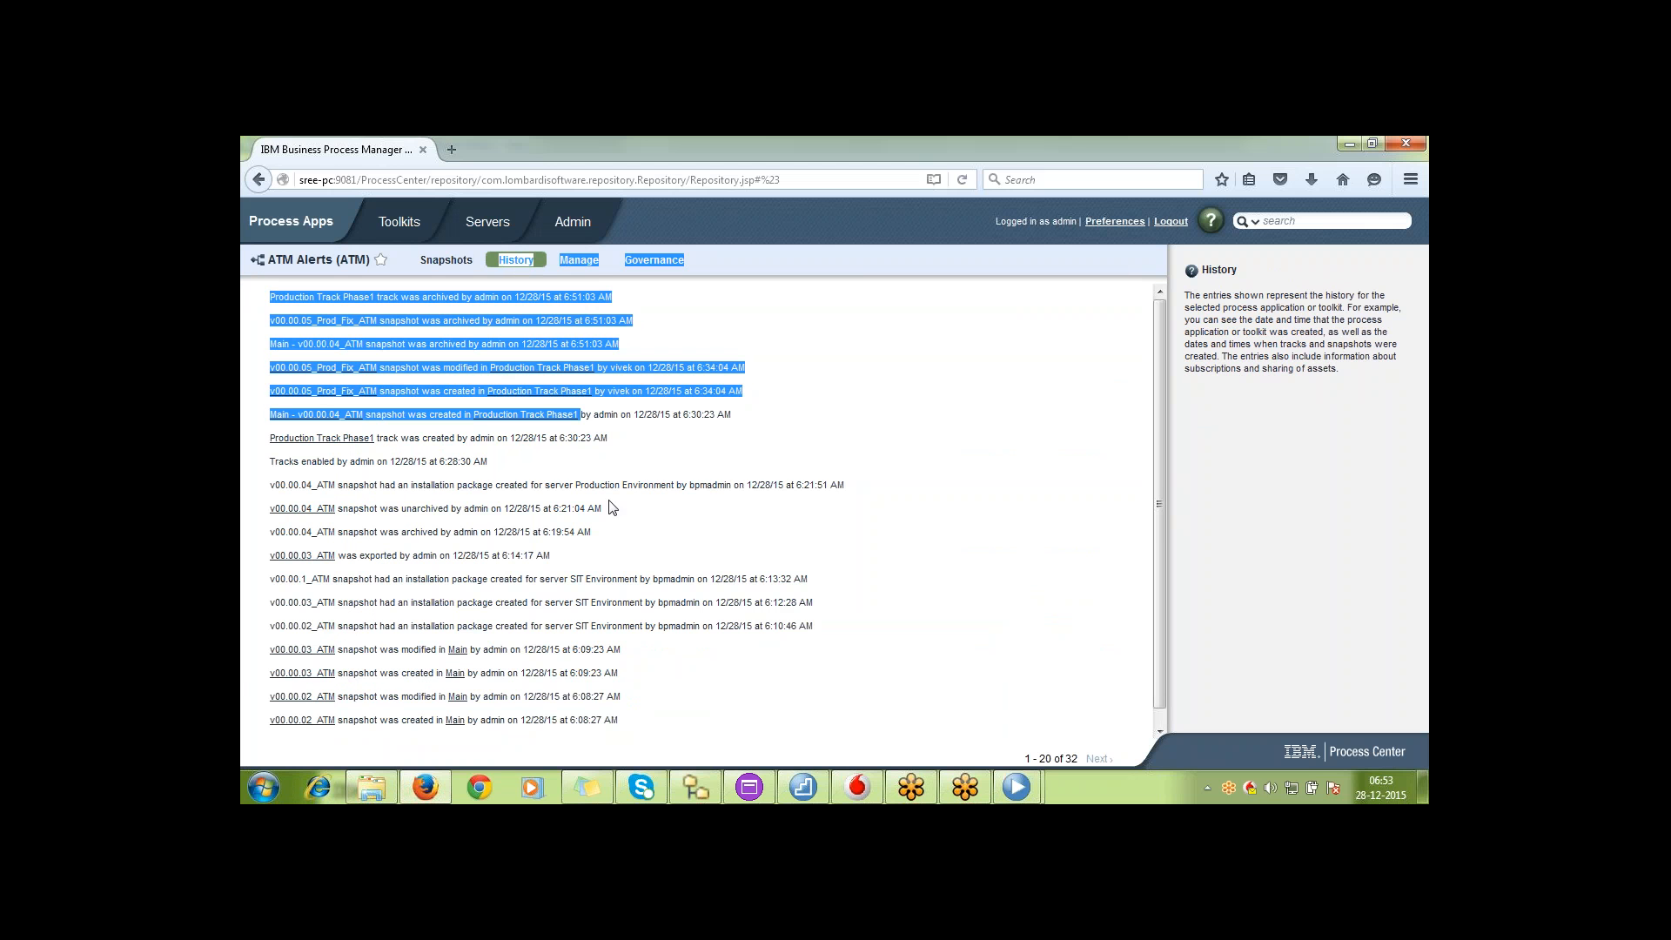
Return to the admin's Process Designer and compare the snapshots-only revision history with the full list of individual saves
{"action": "left_click", "coordinate": [1017, 787]}
{"action": "left_click", "coordinate": [962, 693]}
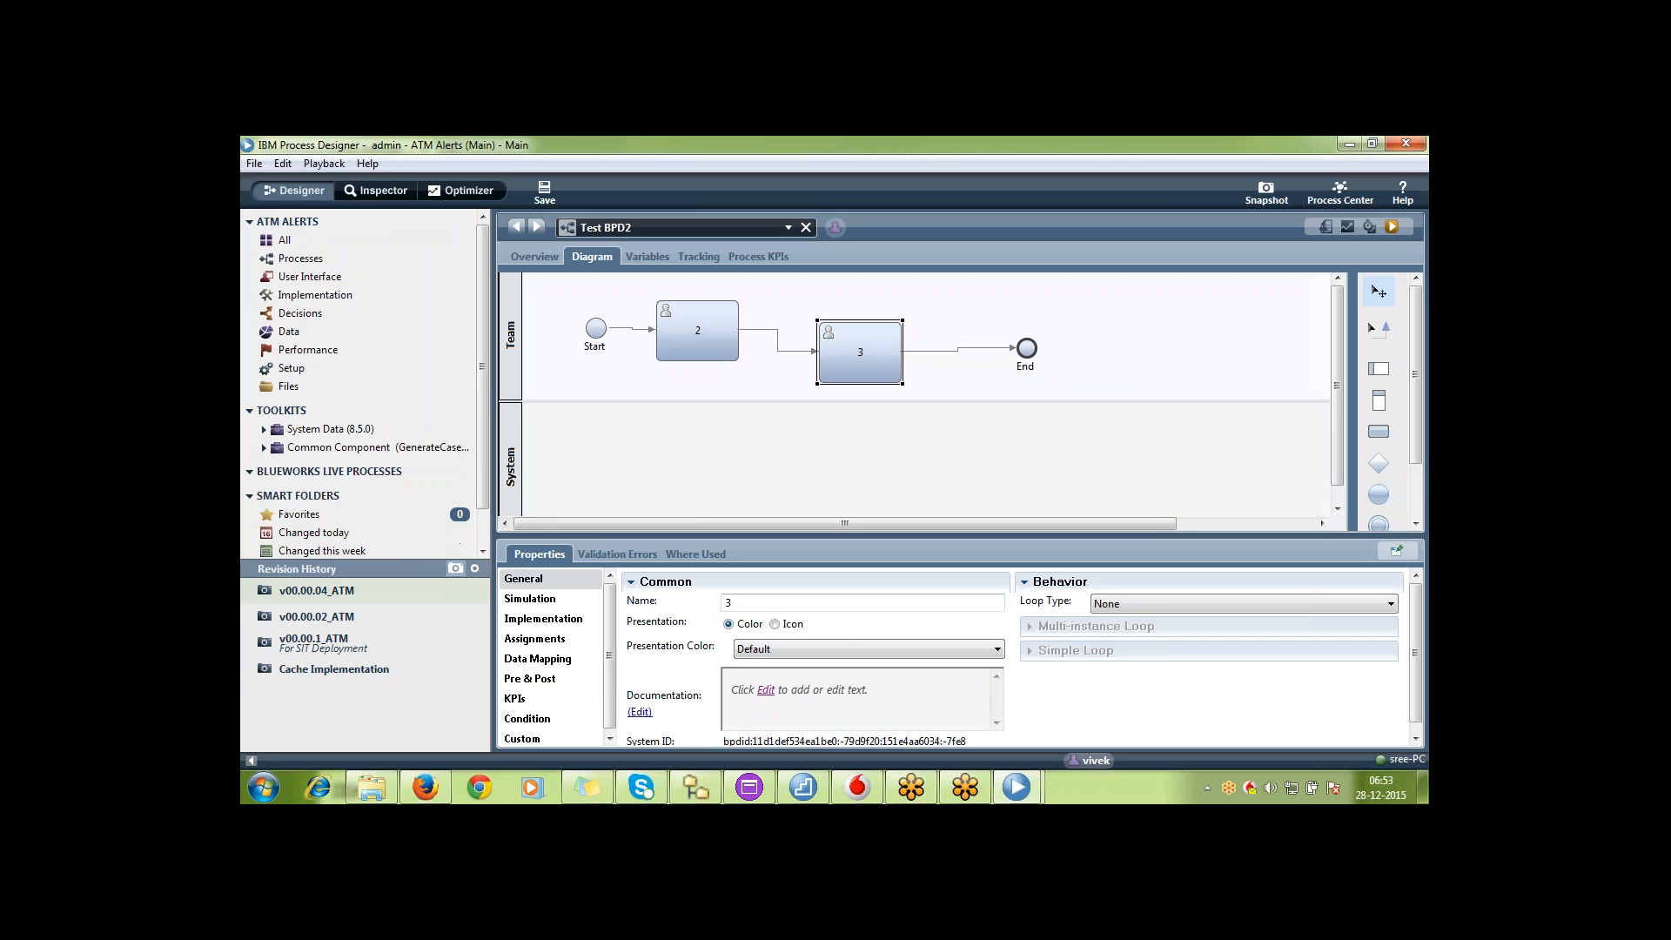
{"action": "left_click", "coordinate": [476, 570]}
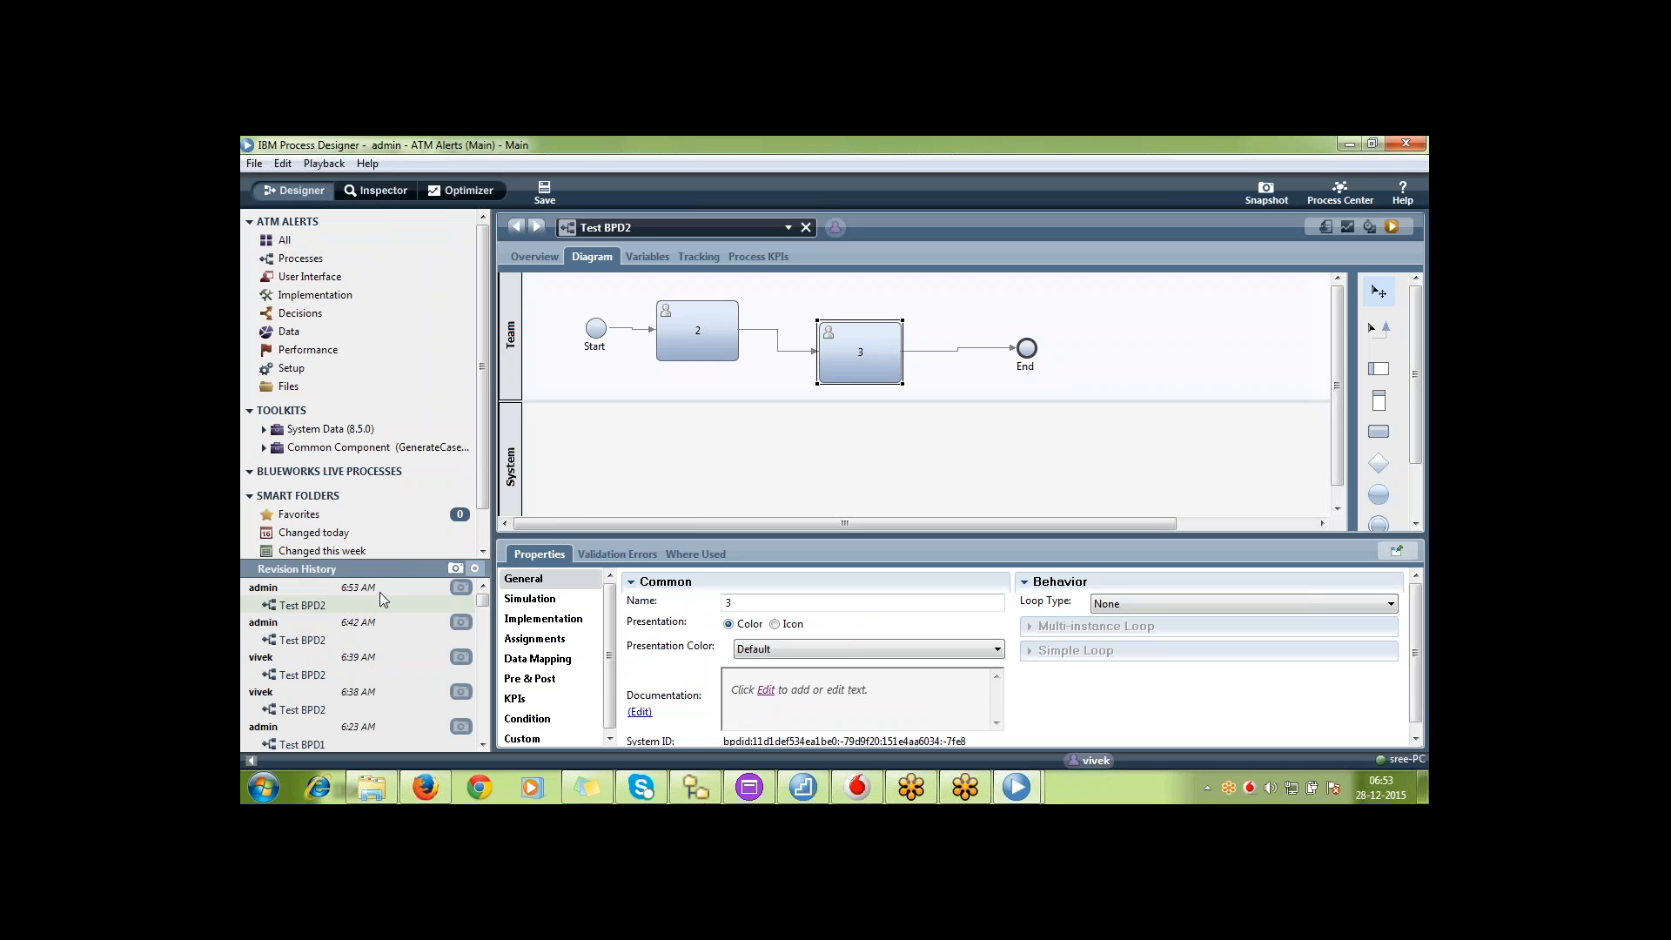
{"action": "left_click", "coordinate": [455, 569]}
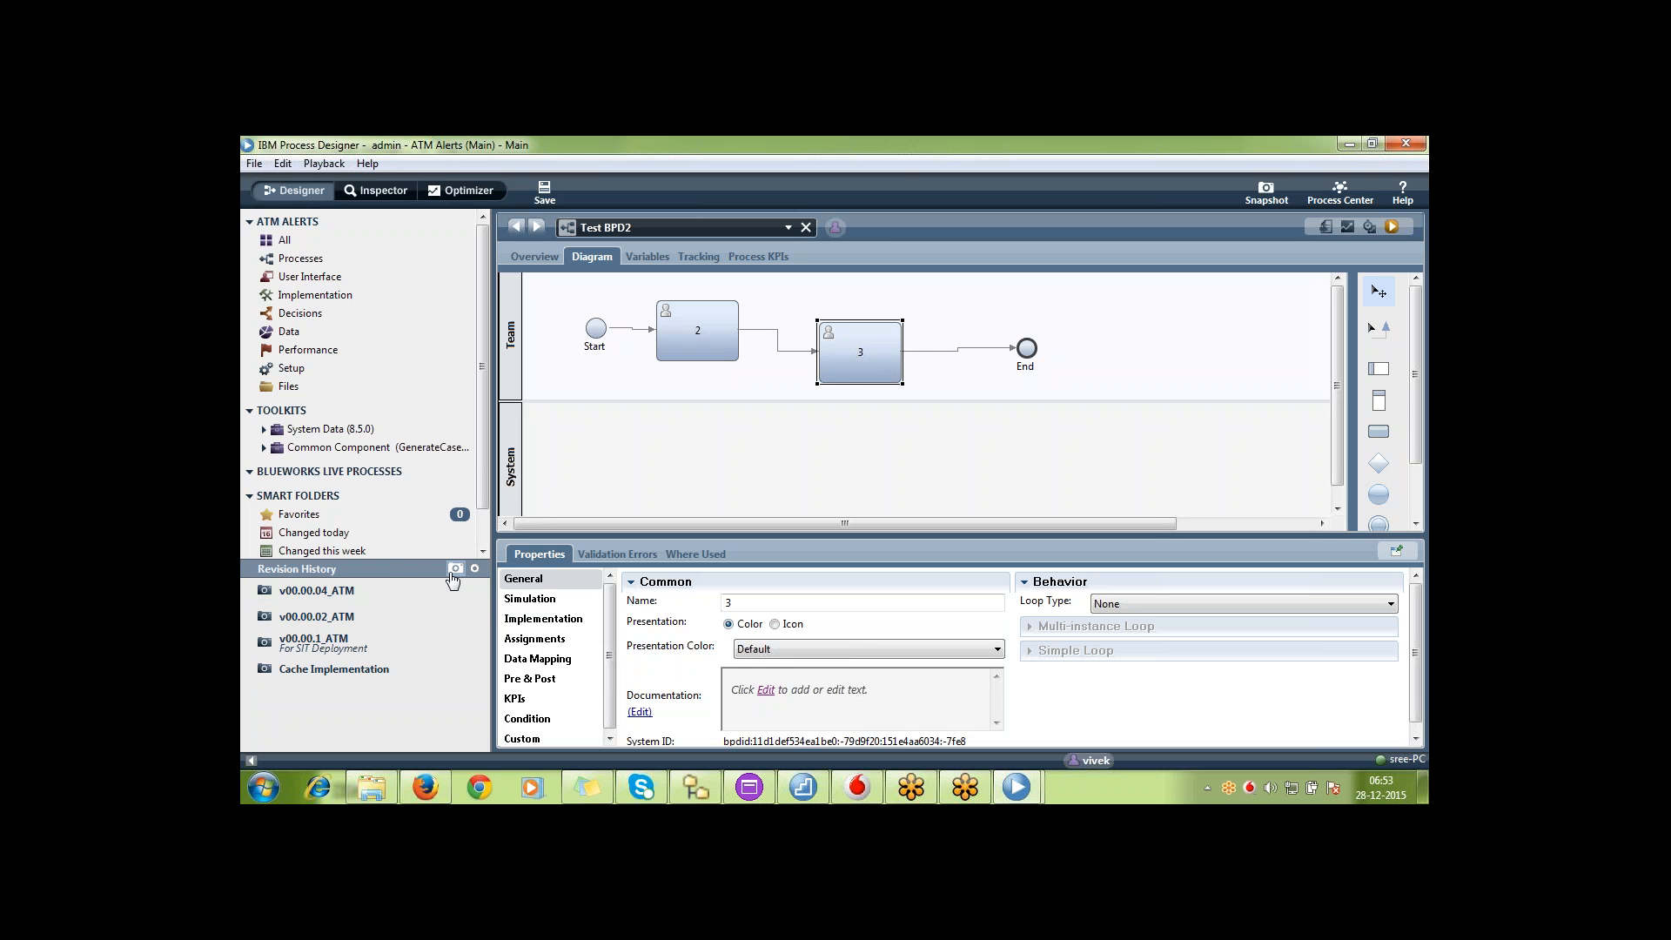
{"action": "left_click", "coordinate": [692, 344]}
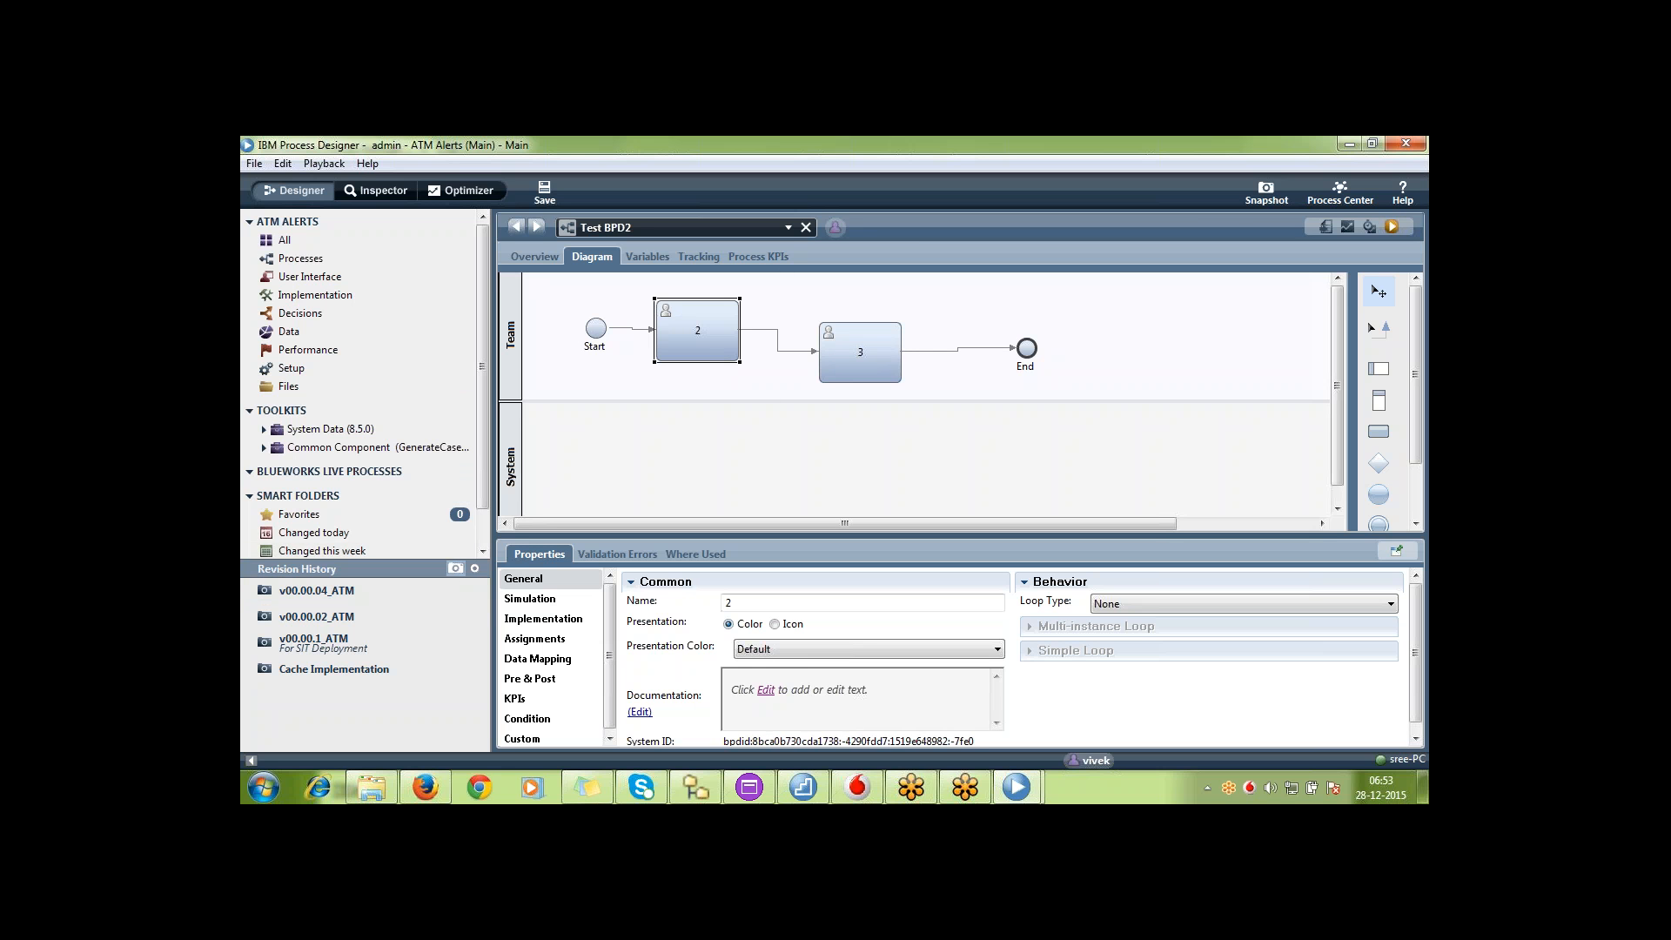
{"action": "left_click", "coordinate": [474, 568]}
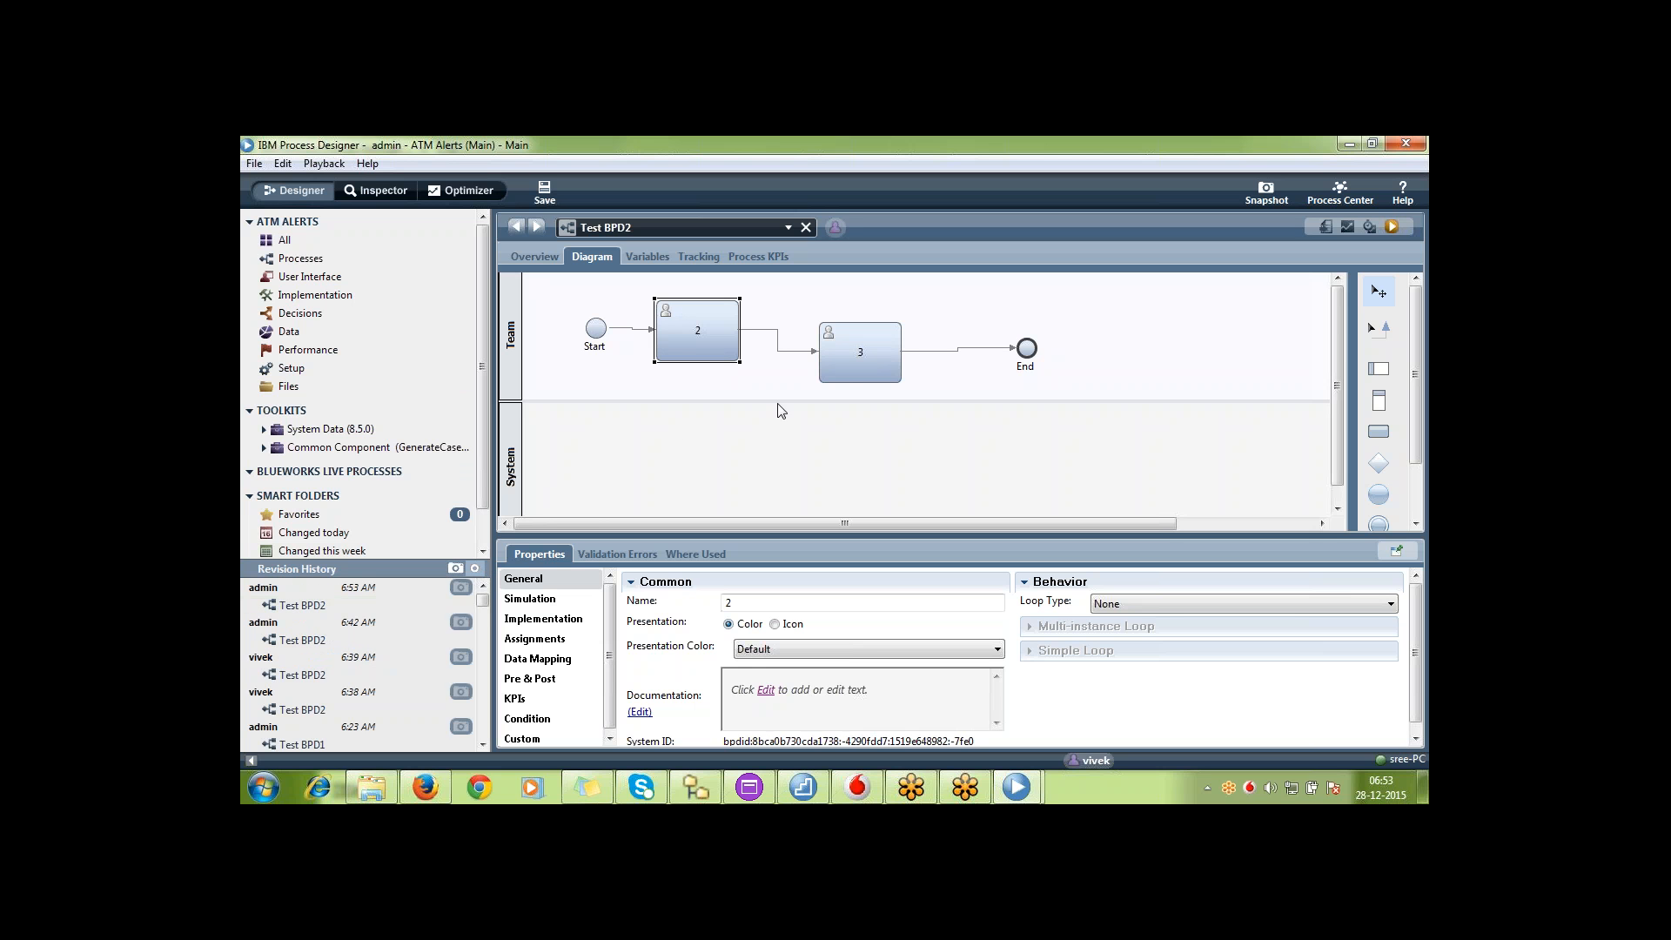
Show only snapshots in the revision history and compare Test BPD2 as of v00.00.04_ATM with activities 2 and 3 in its current diagram
{"action": "left_click", "coordinate": [455, 570]}
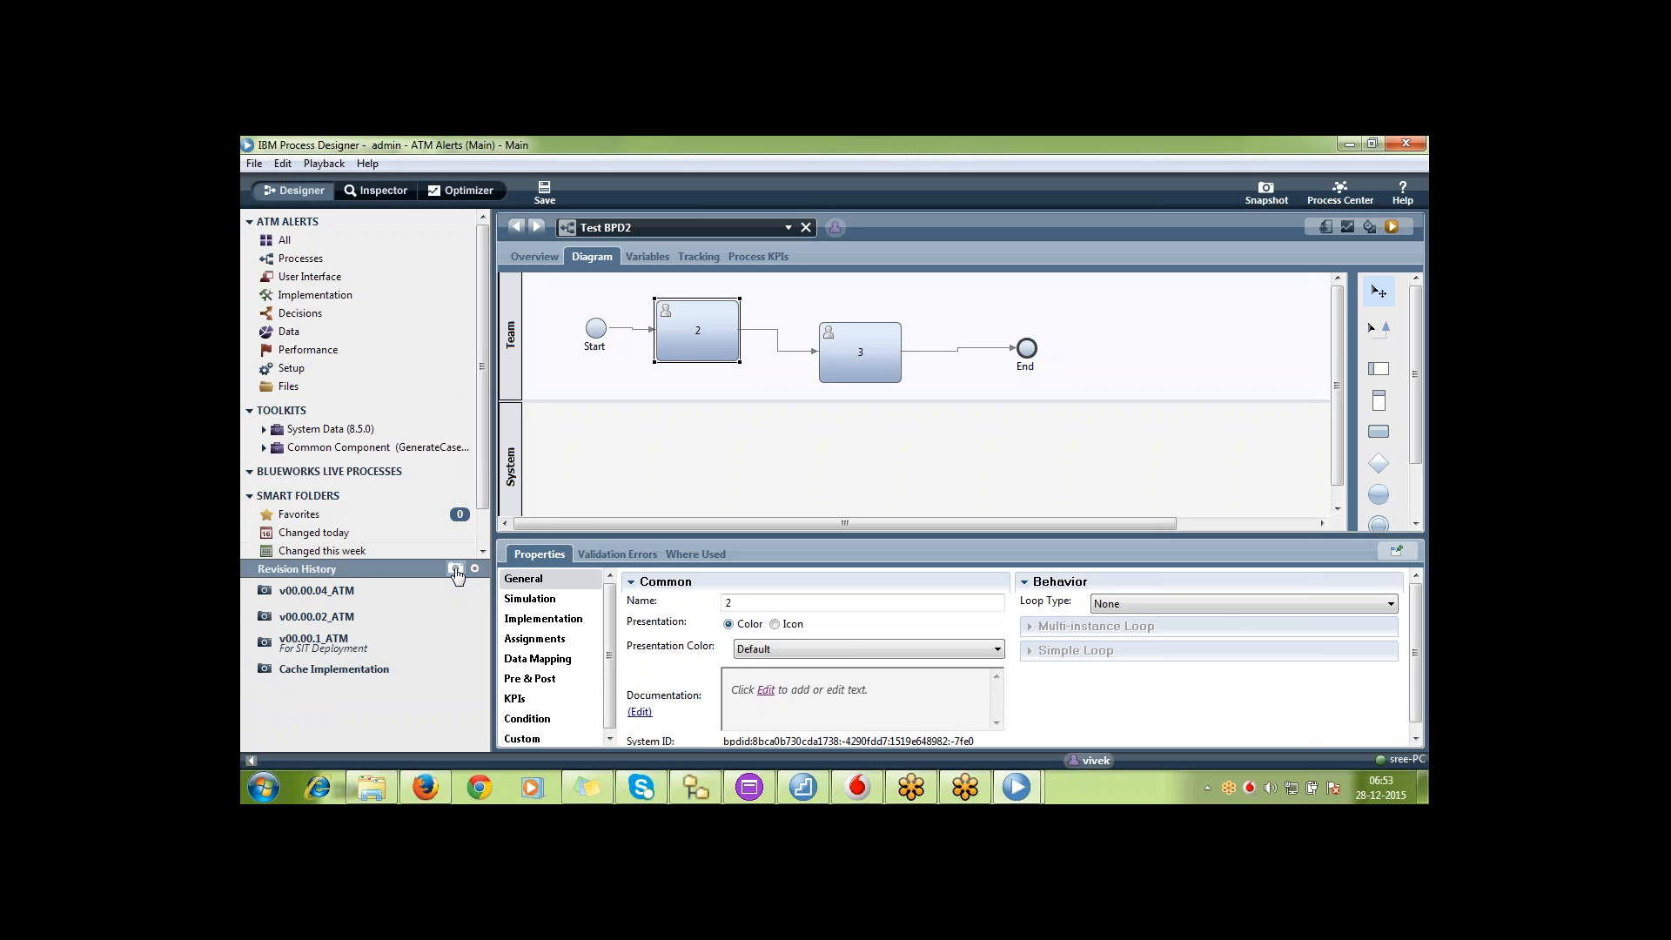
{"action": "double_click", "coordinate": [388, 590]}
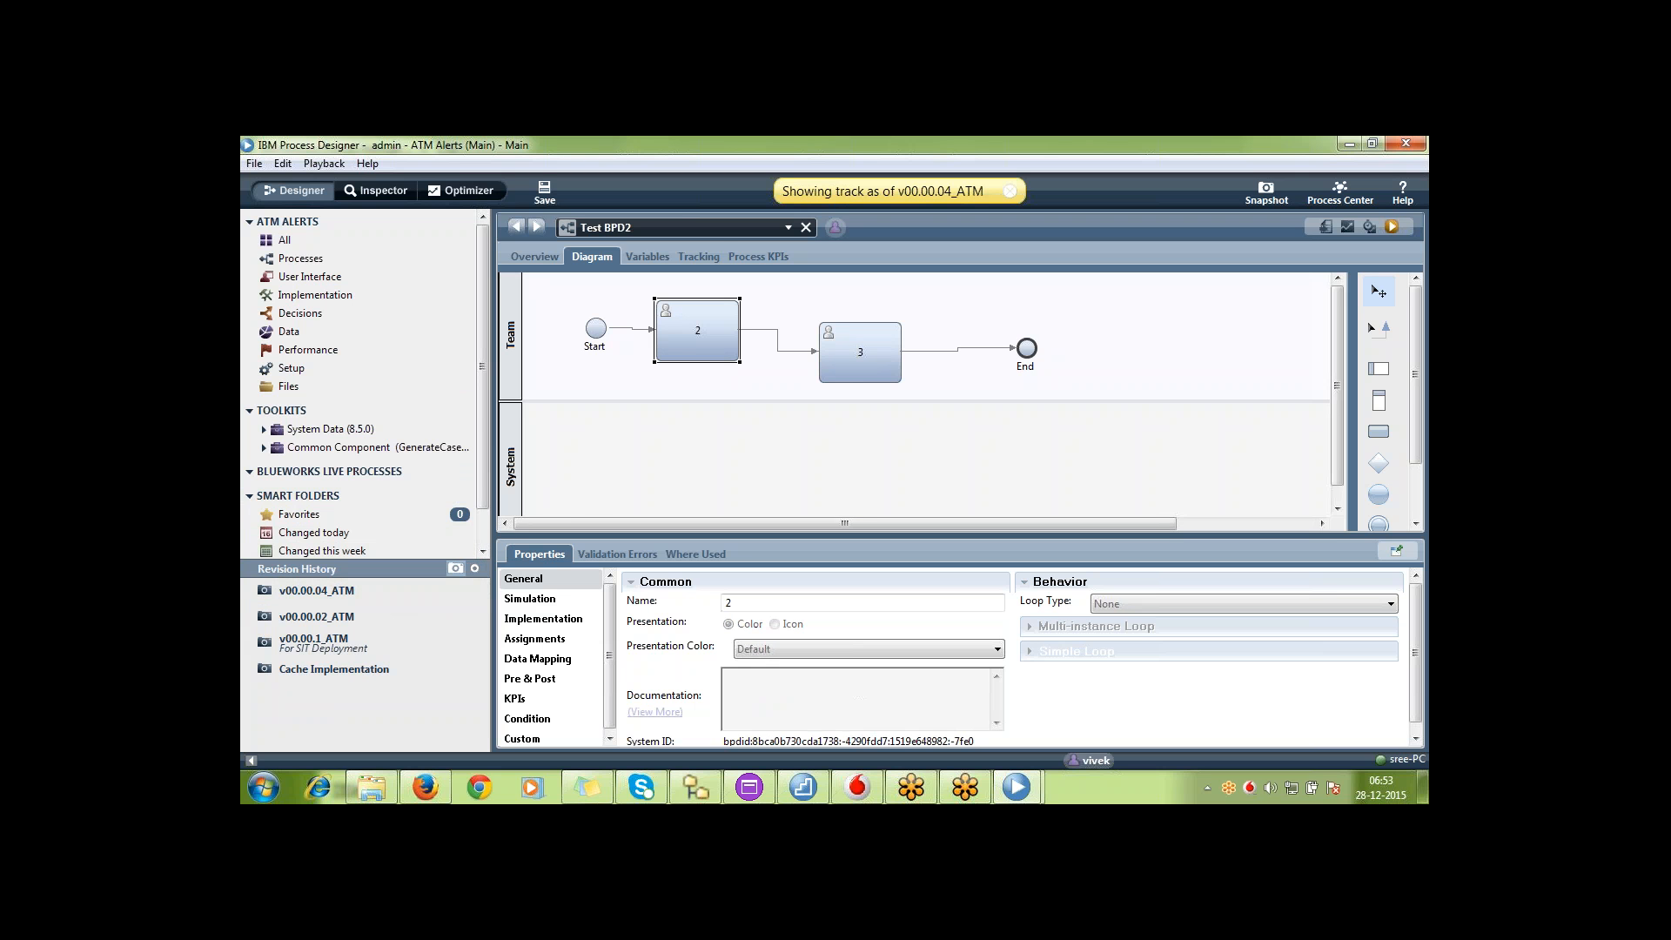
{"action": "right_click", "coordinate": [713, 228]}
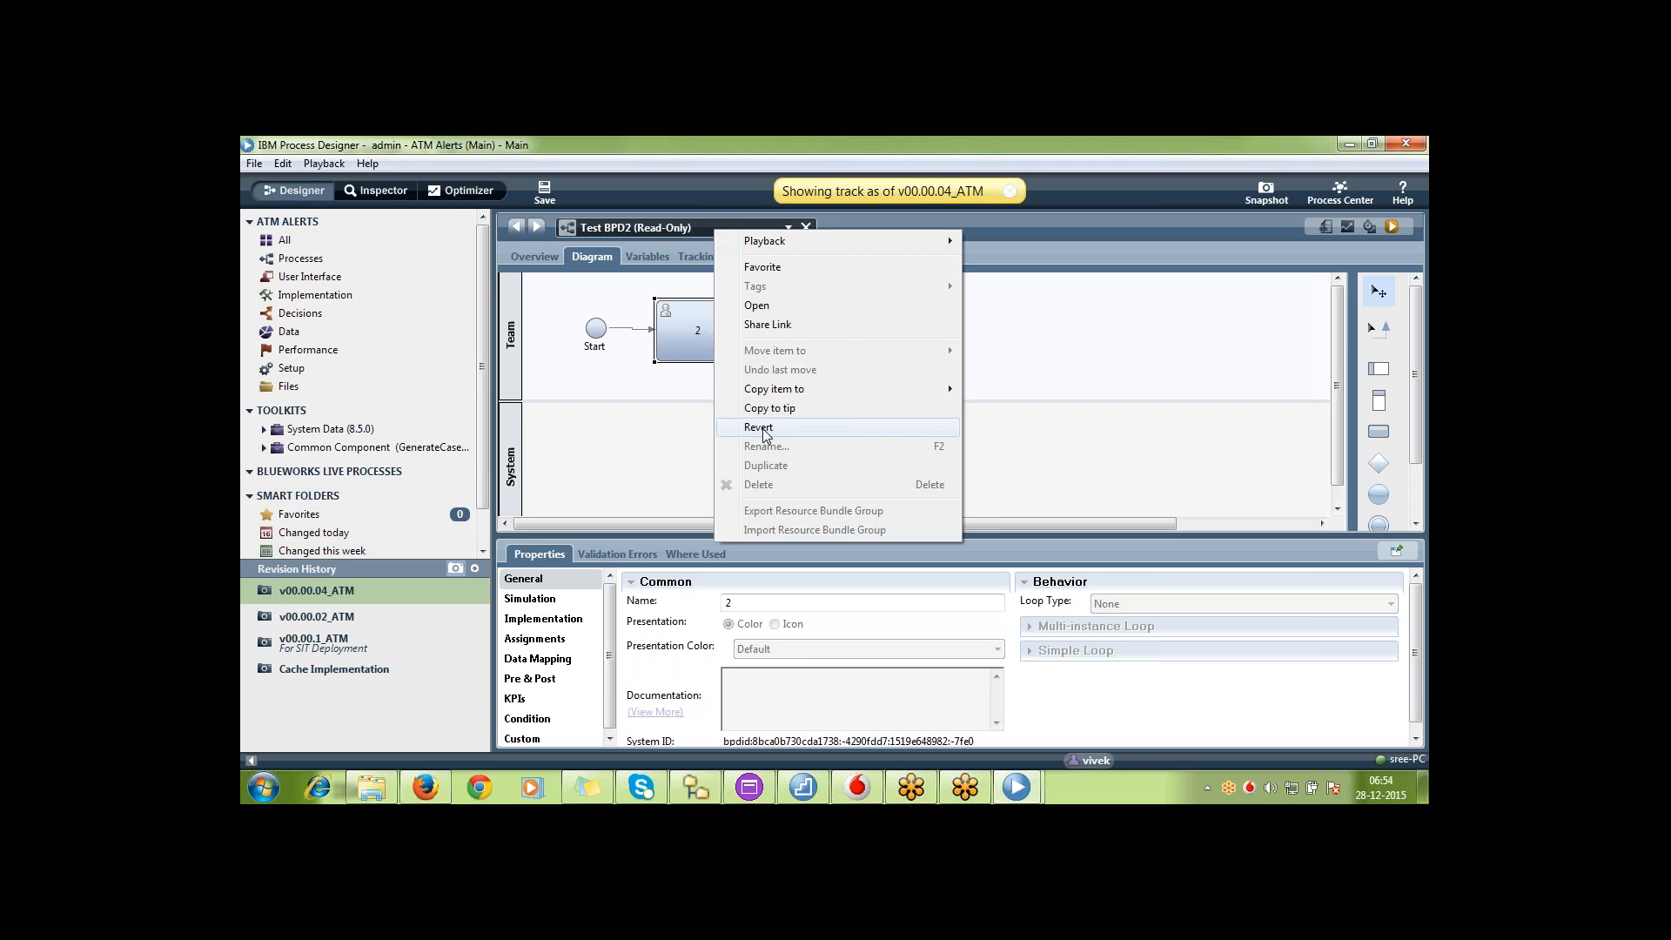
{"action": "left_click", "coordinate": [633, 264]}
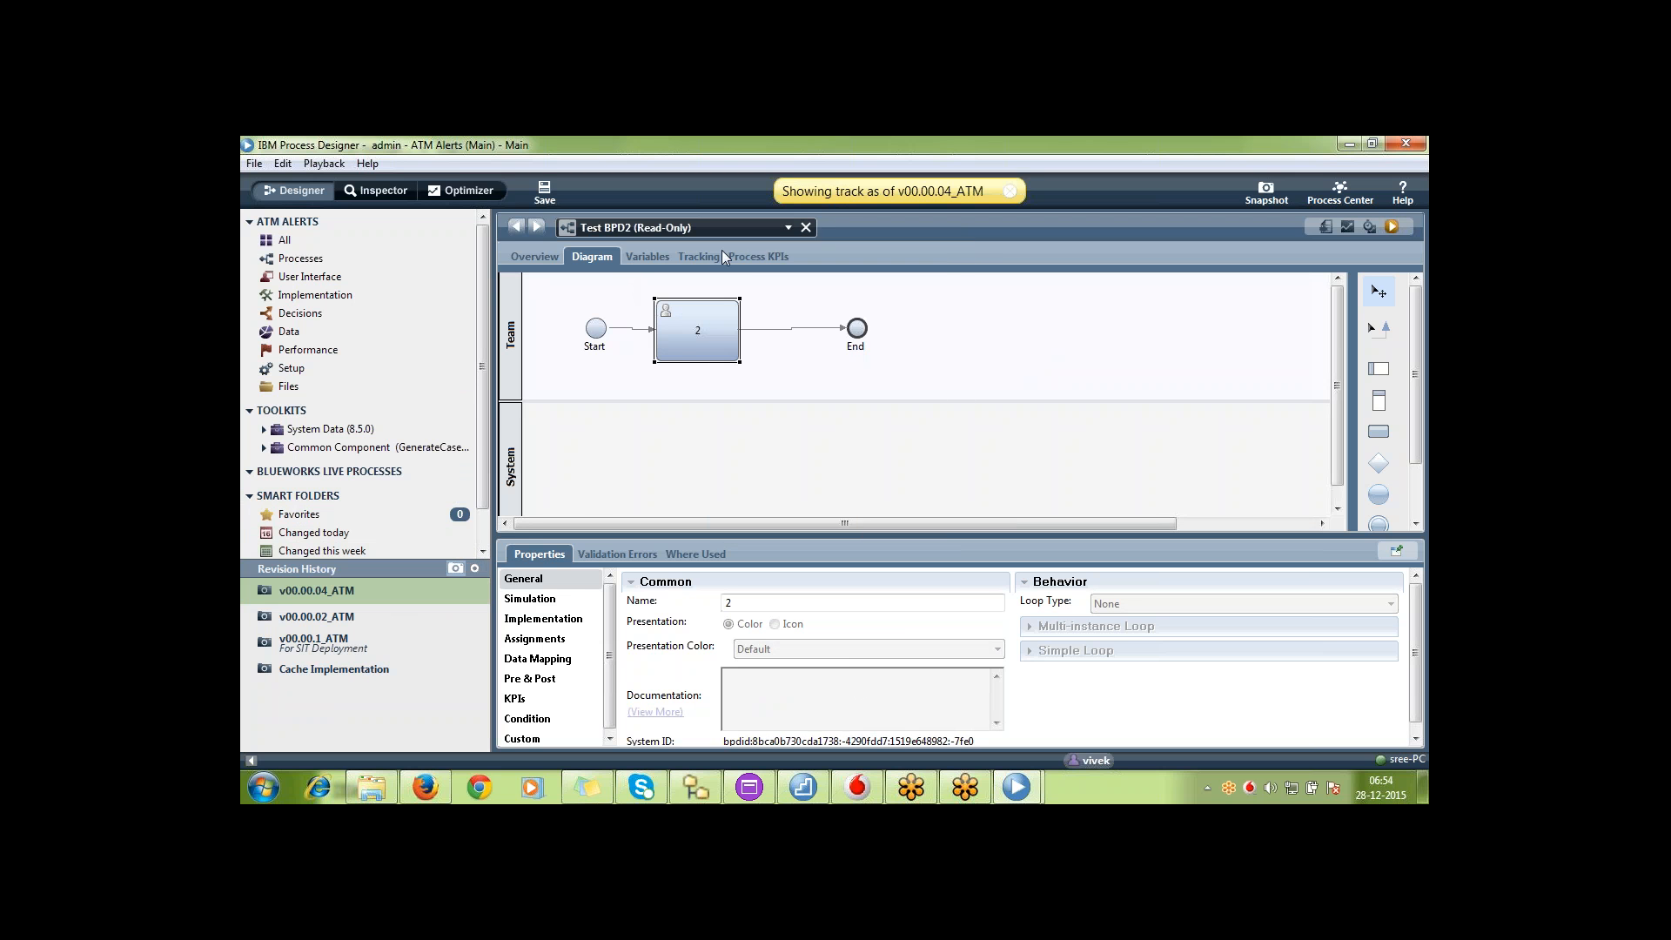
{"action": "left_click", "coordinate": [1011, 194]}
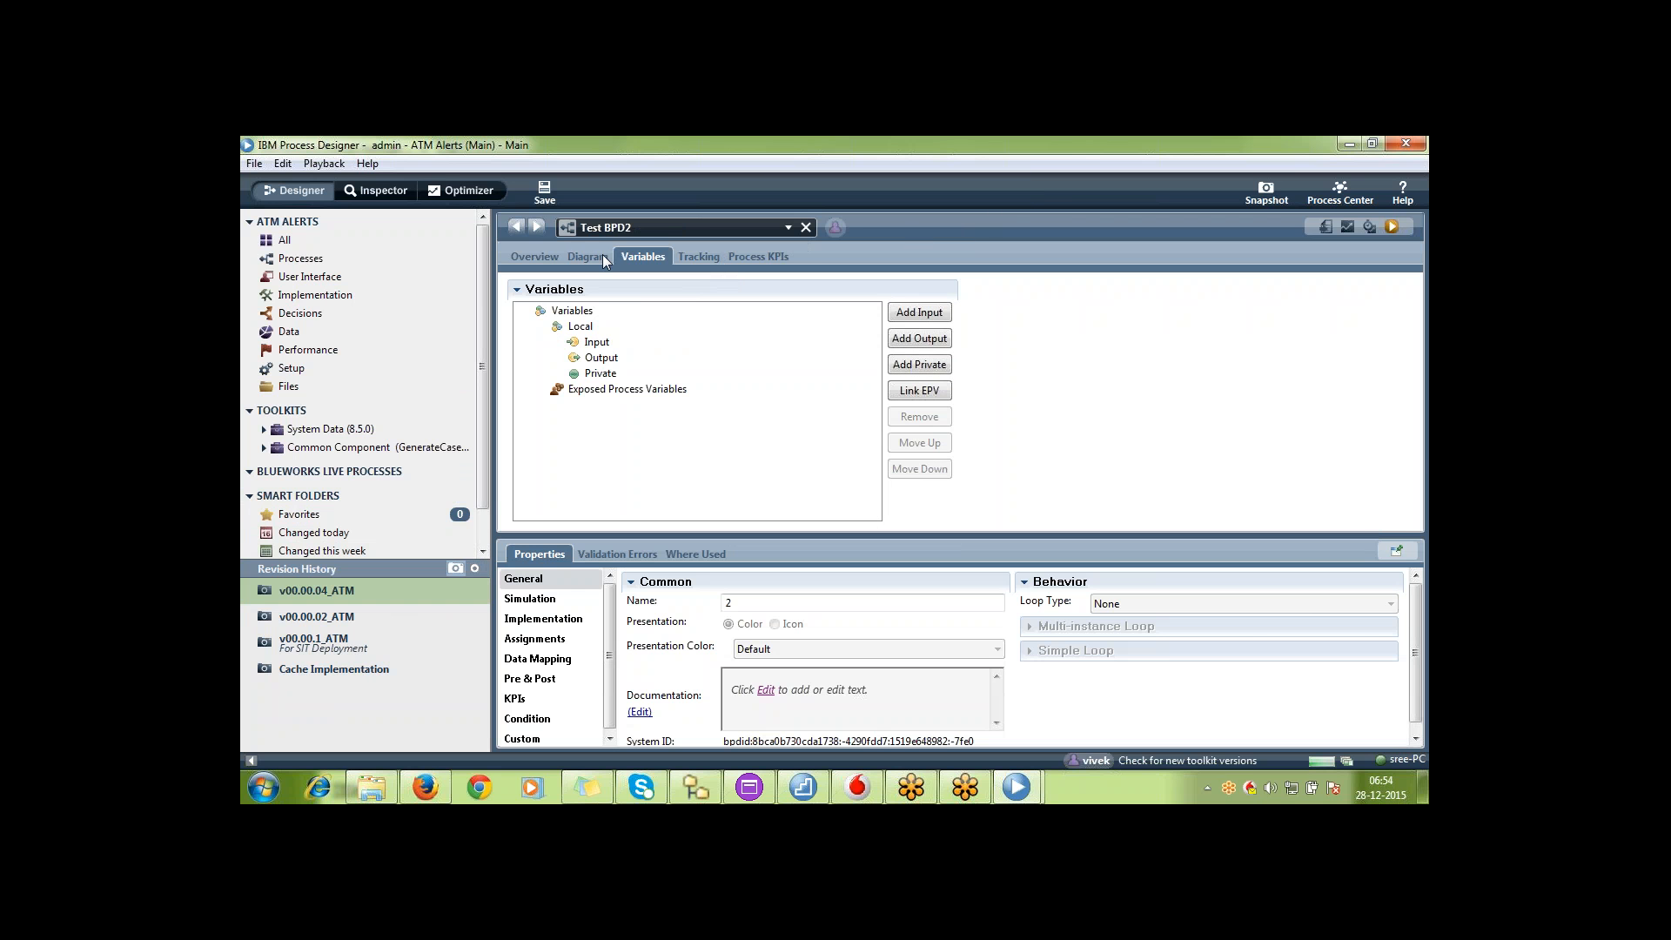
{"action": "left_click", "coordinate": [602, 254]}
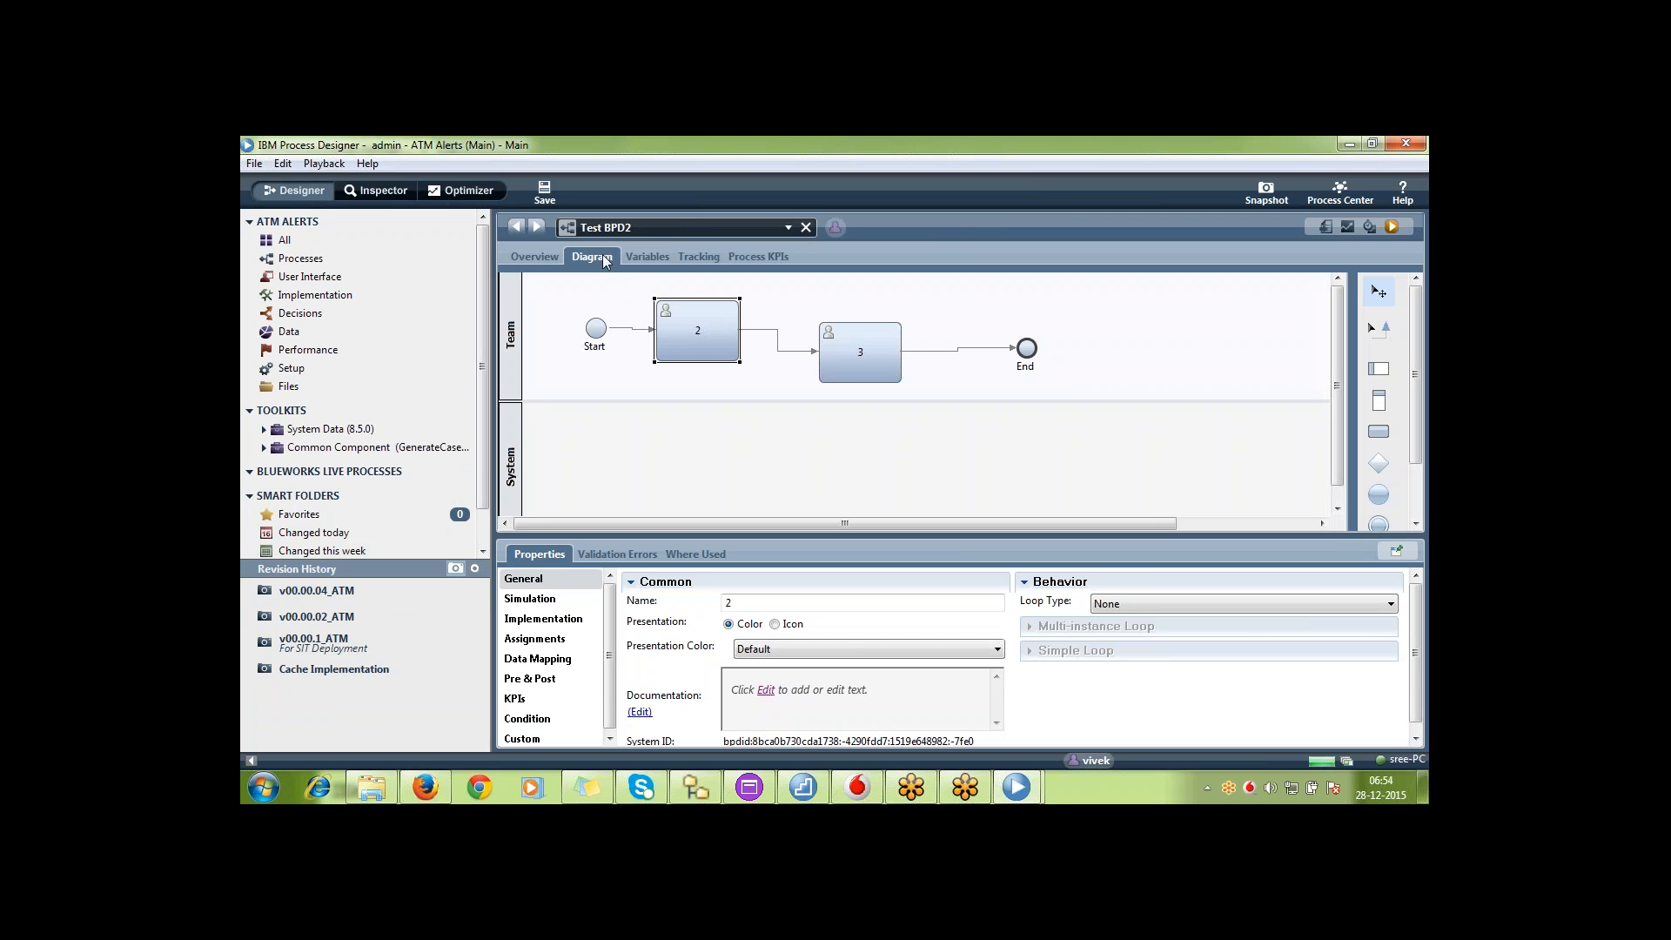
{"action": "left_click", "coordinate": [872, 353]}
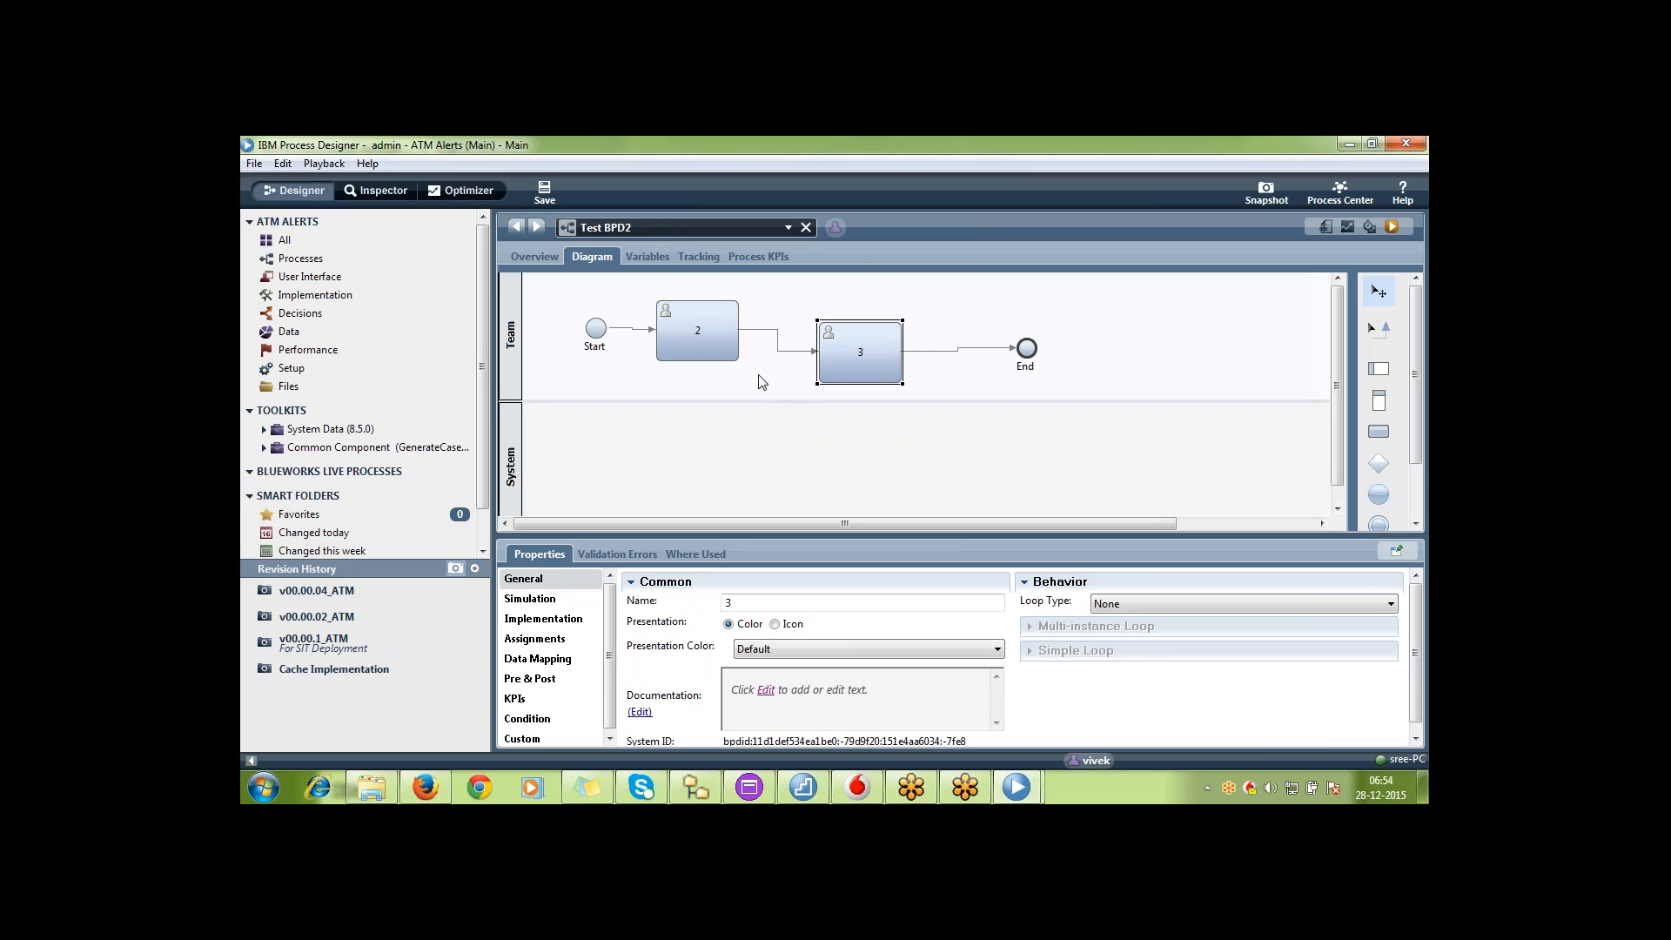
{"action": "left_click", "coordinate": [702, 331]}
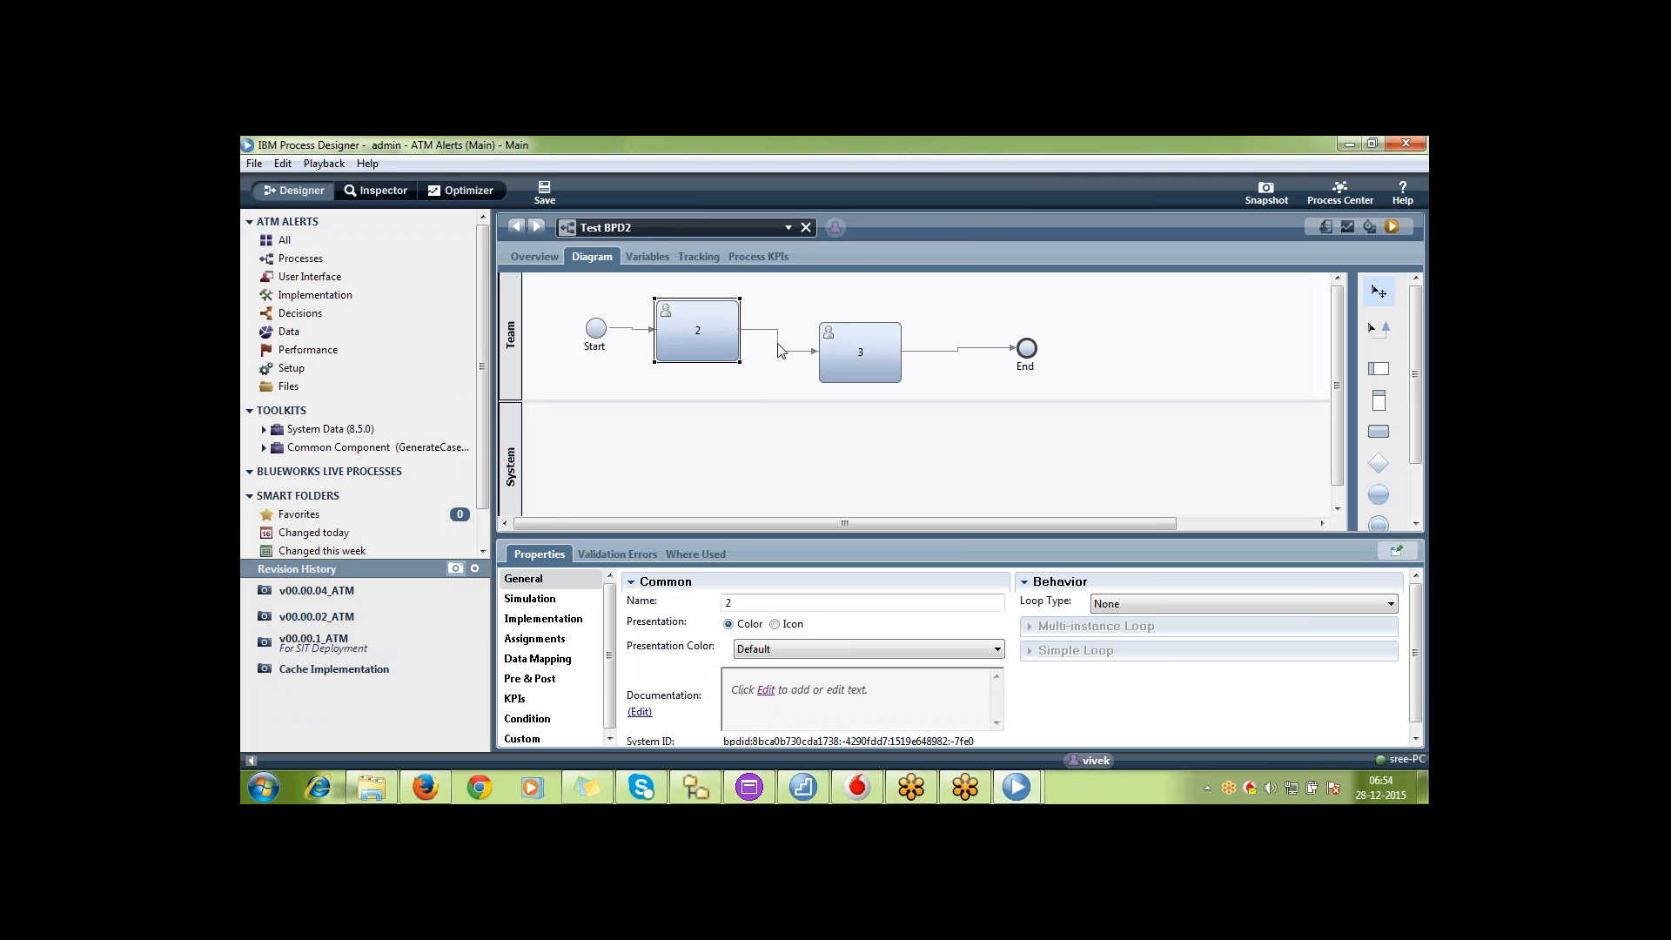
{"action": "left_click", "coordinate": [843, 370]}
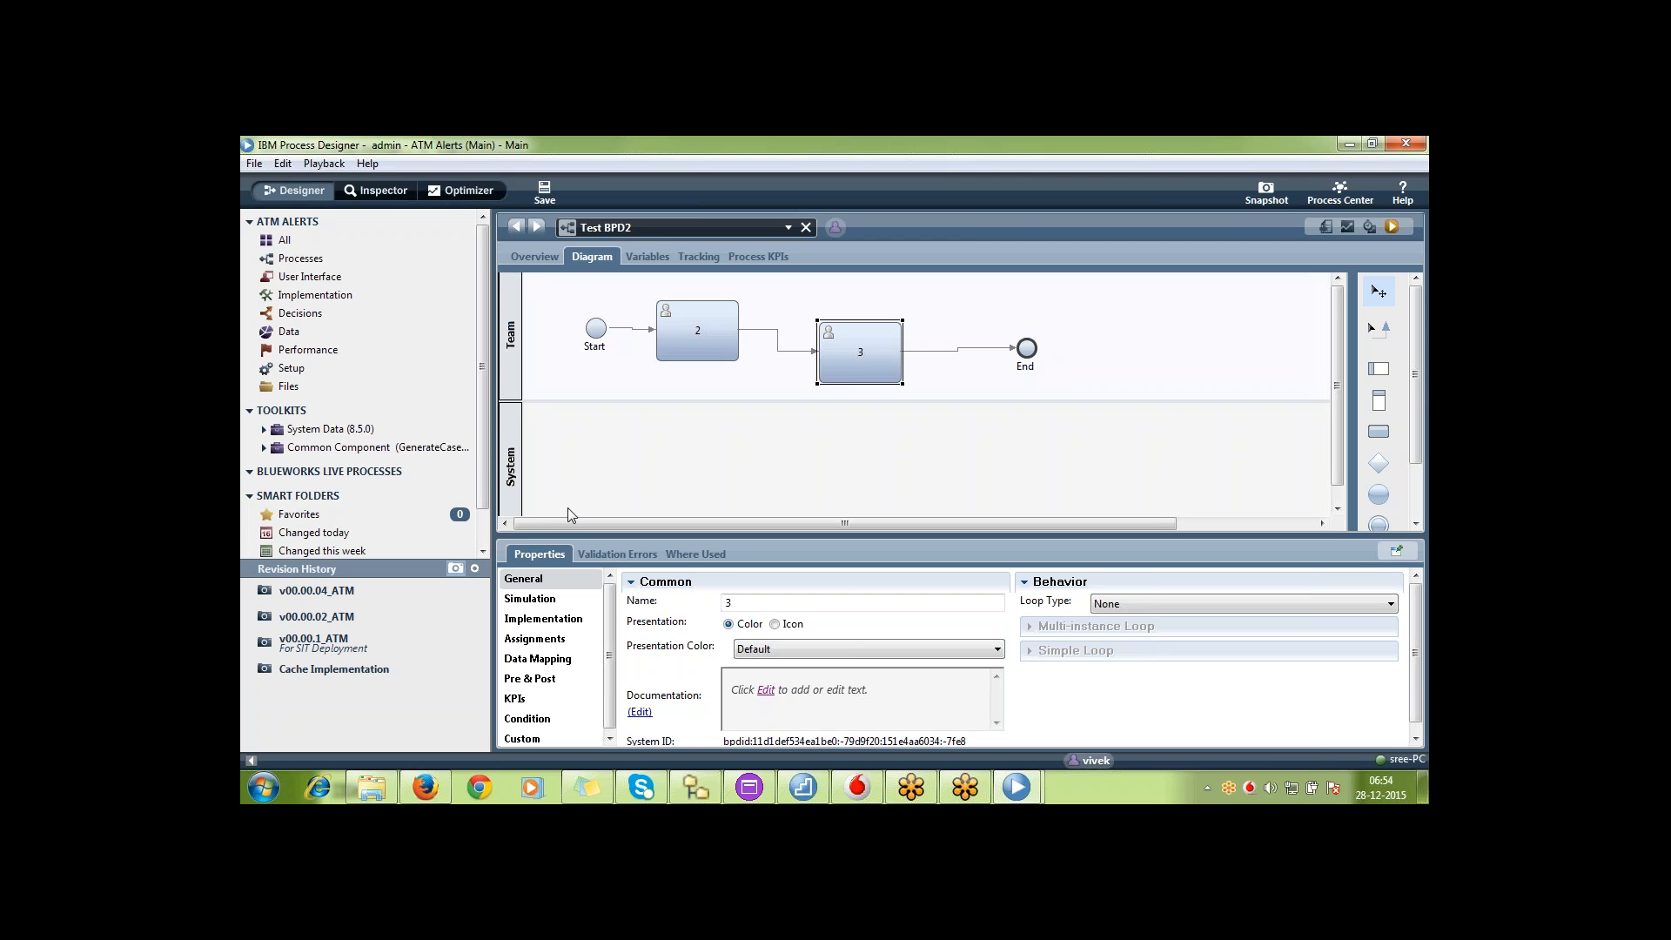
Revert Test BPD2 to the v00.00.04_ATM snapshot, return to the current version, and check its diagram
{"action": "left_click", "coordinate": [380, 590]}
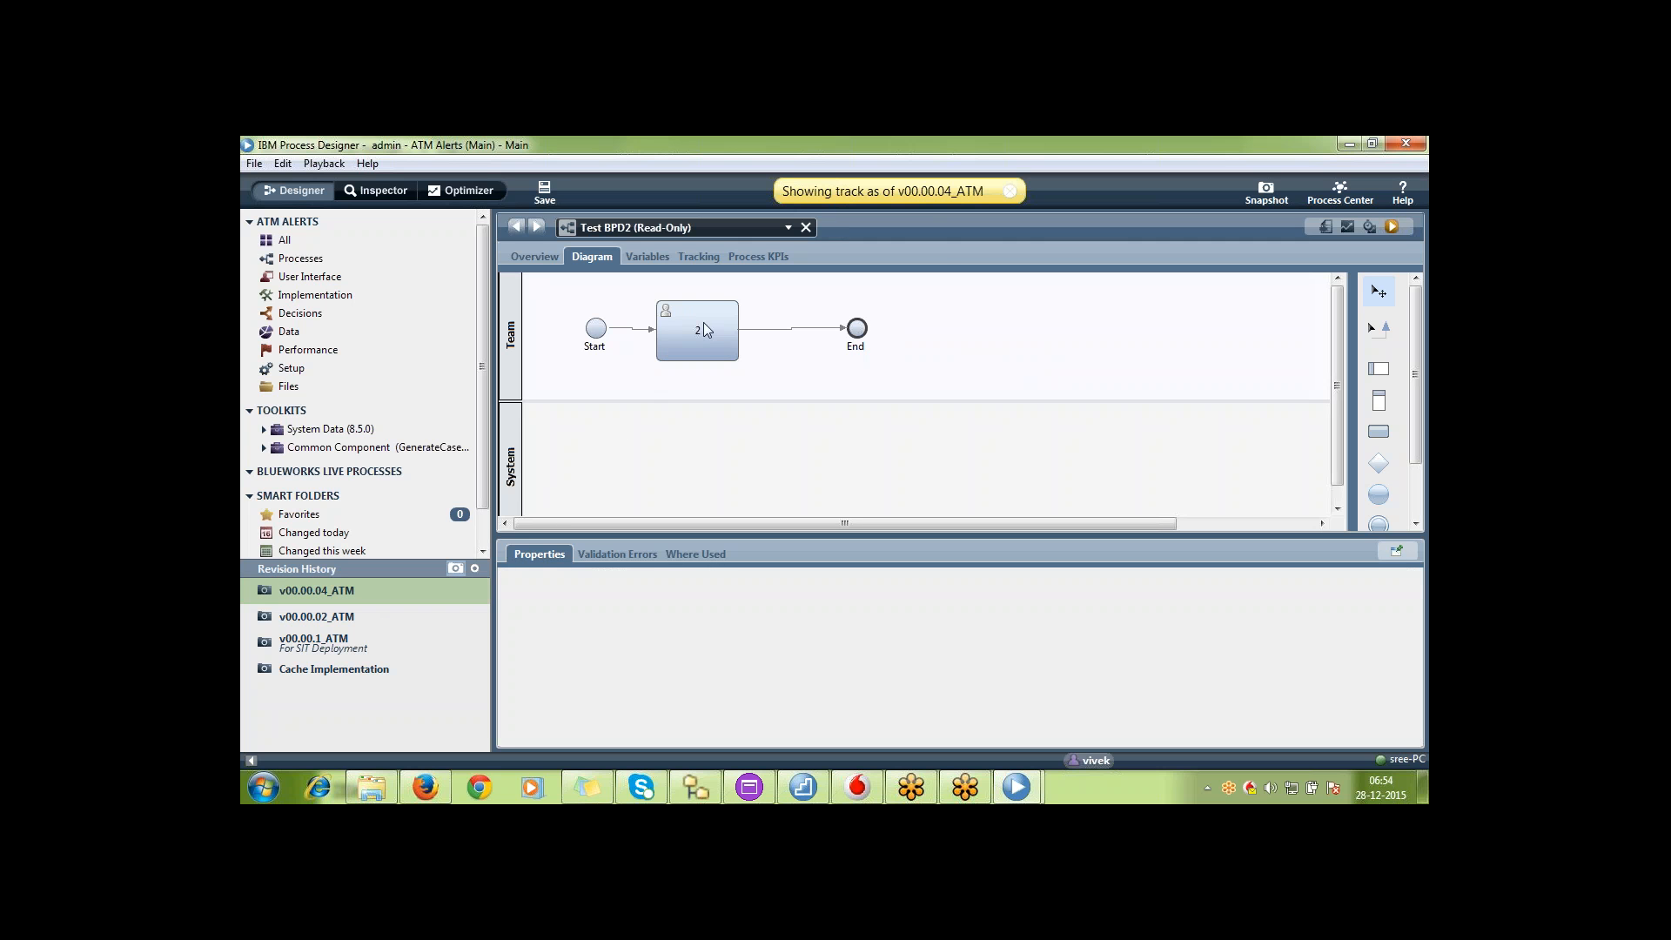
{"action": "right_click", "coordinate": [692, 223]}
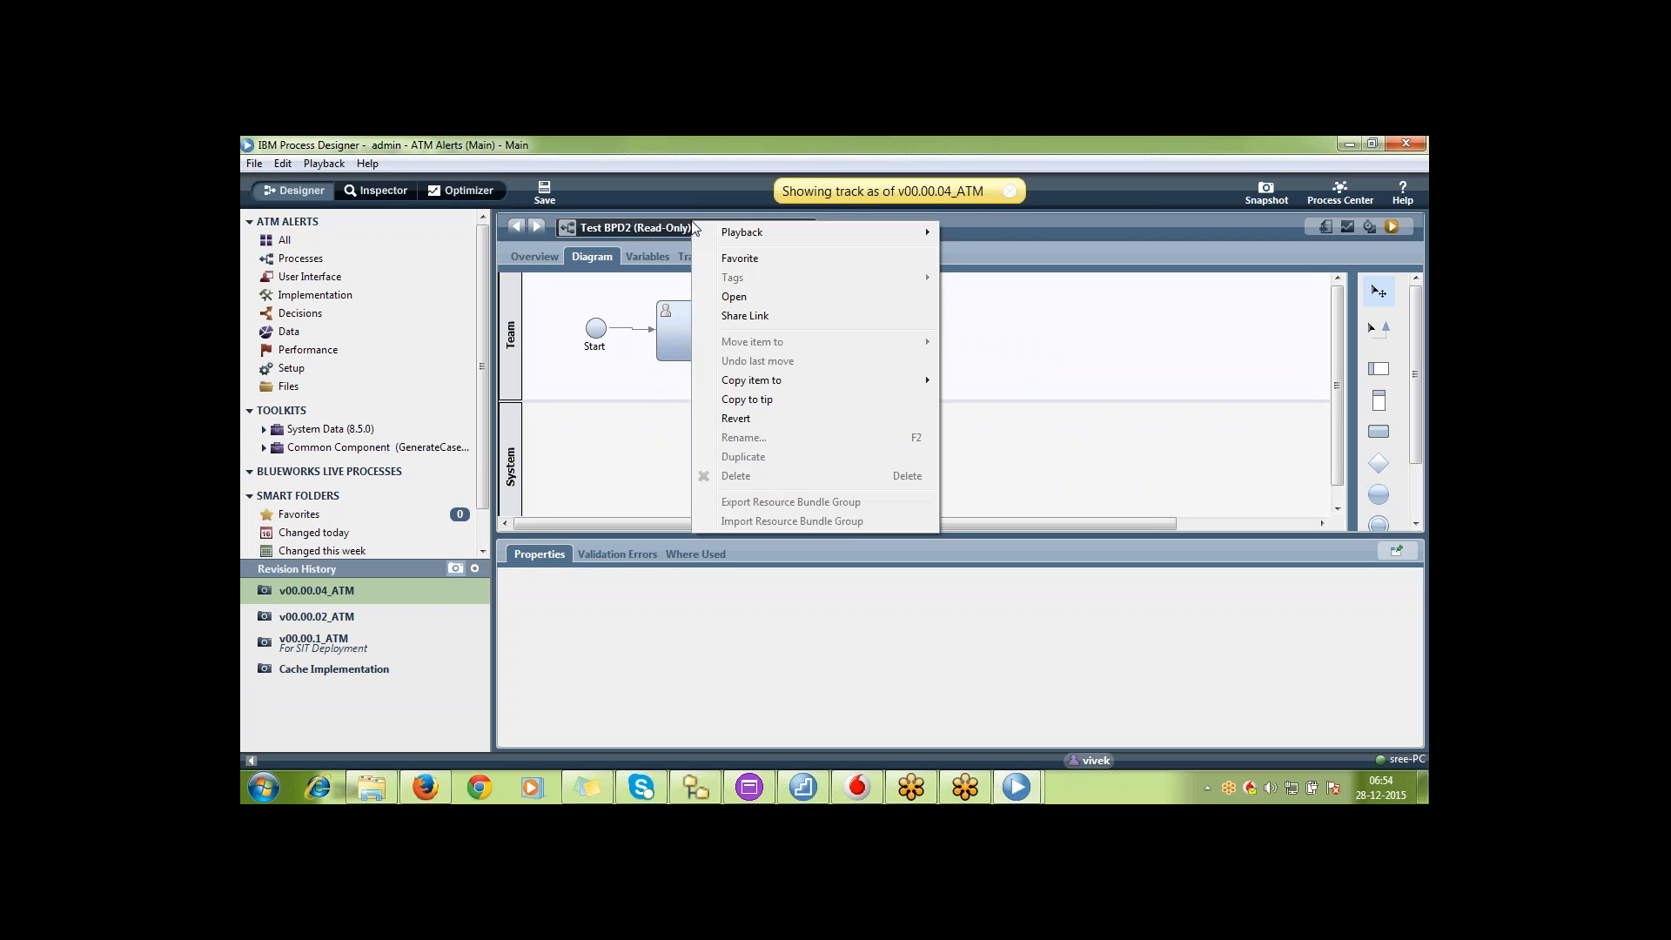
{"action": "left_click", "coordinate": [736, 418]}
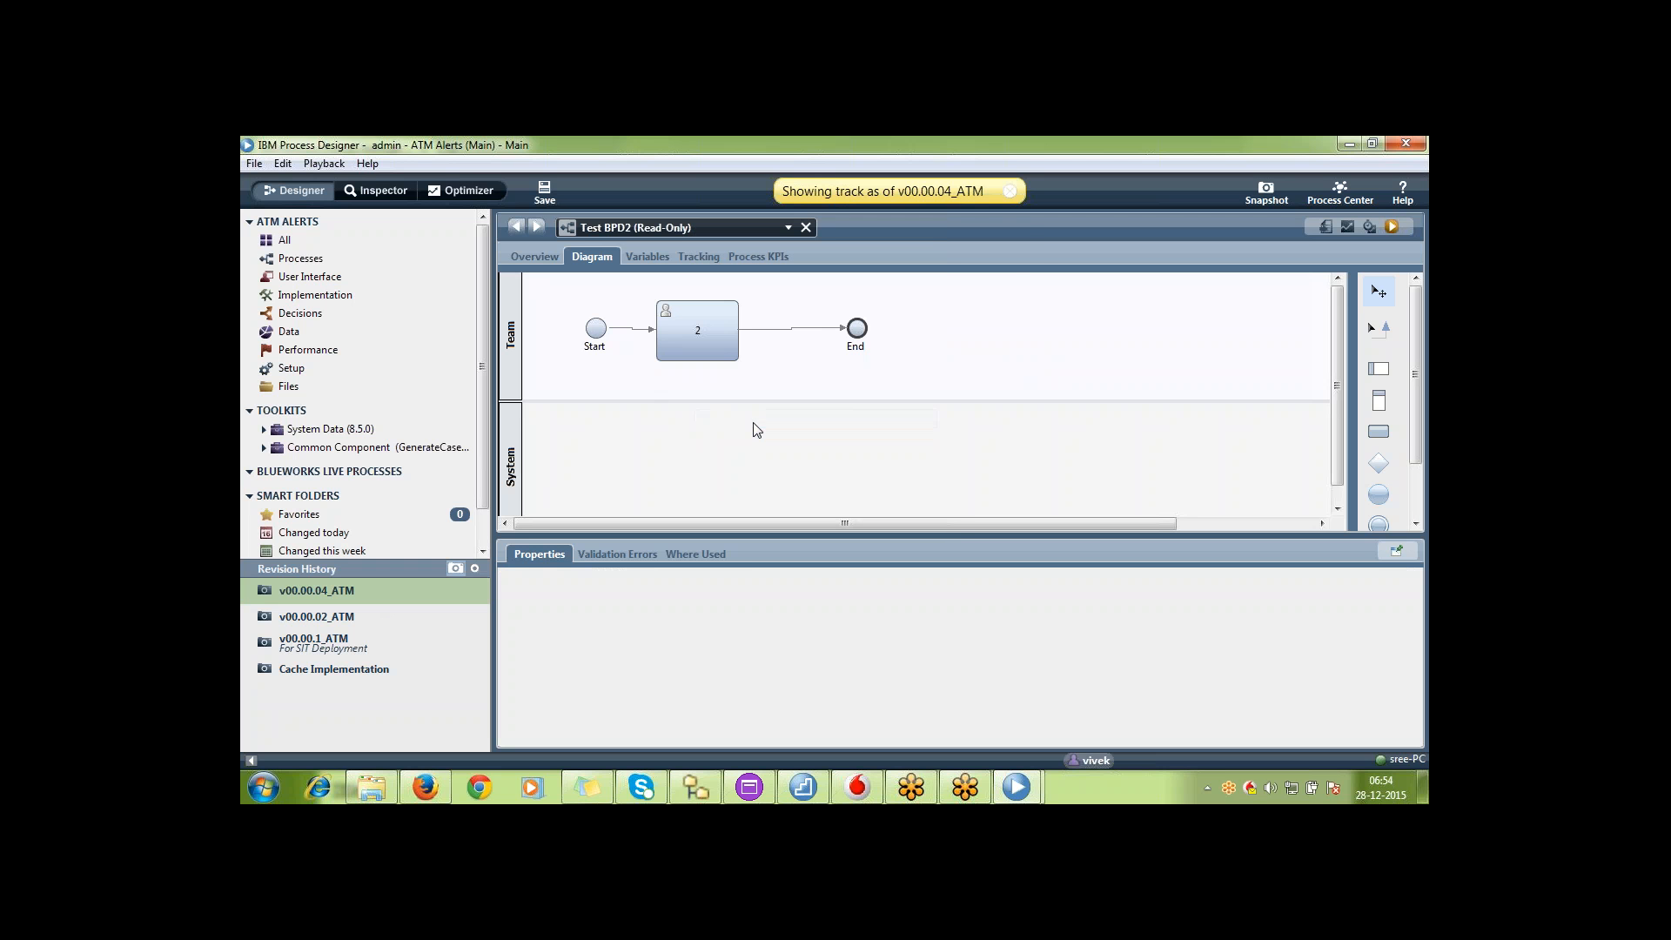
{"action": "left_click", "coordinate": [1010, 192]}
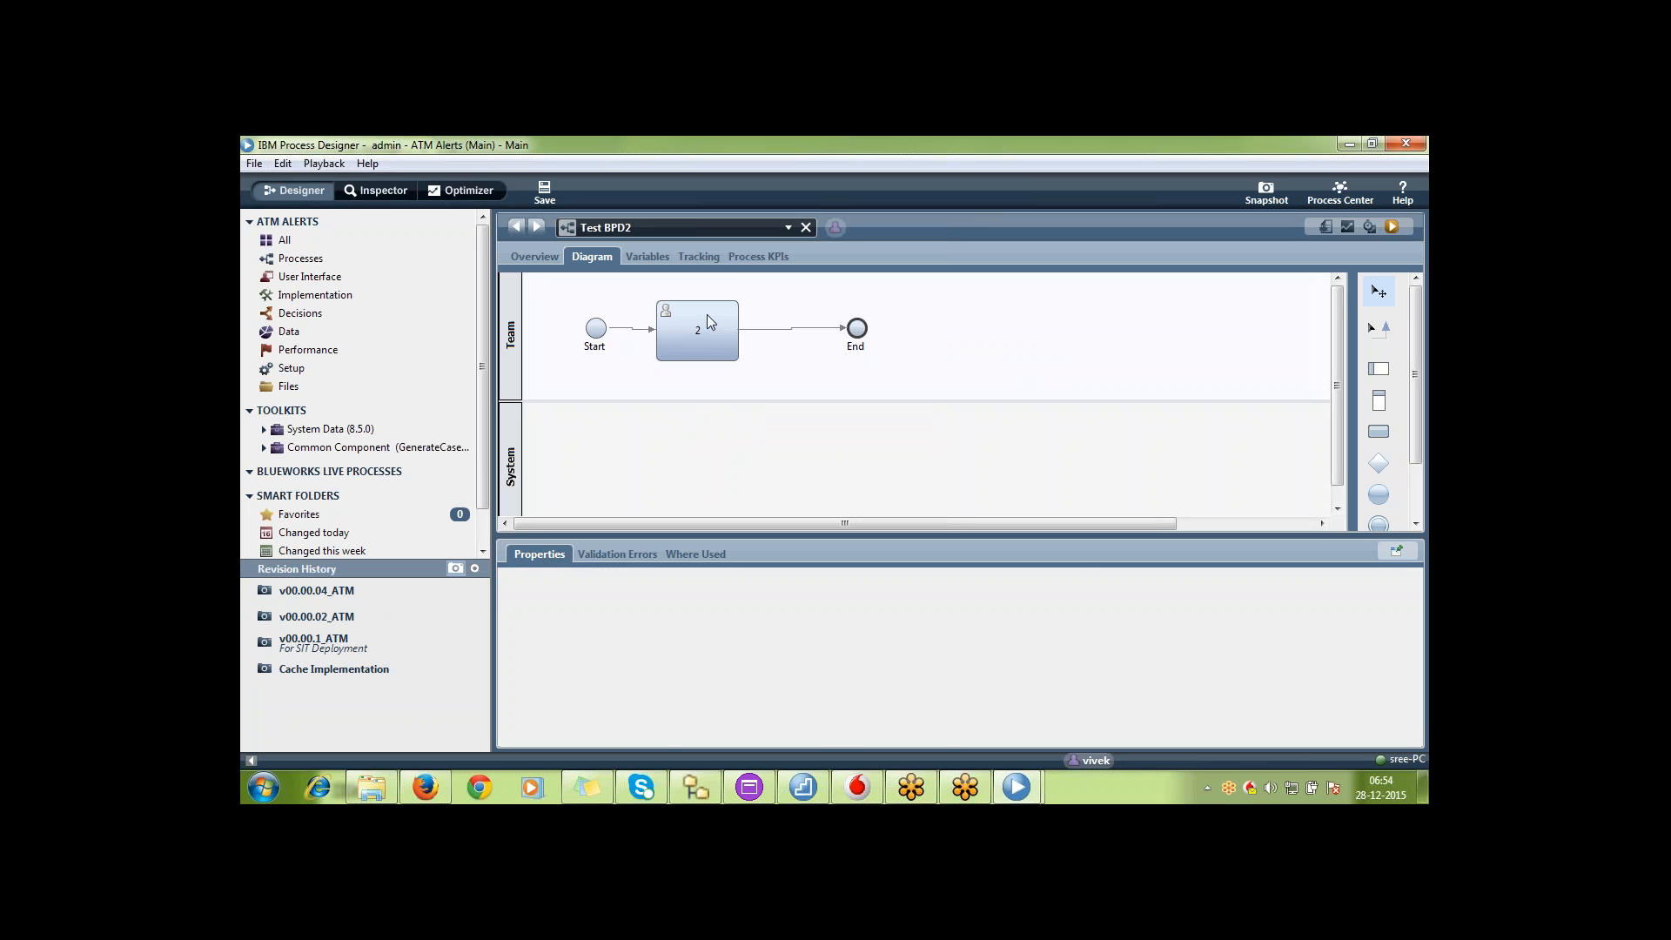
{"action": "left_click", "coordinate": [733, 353]}
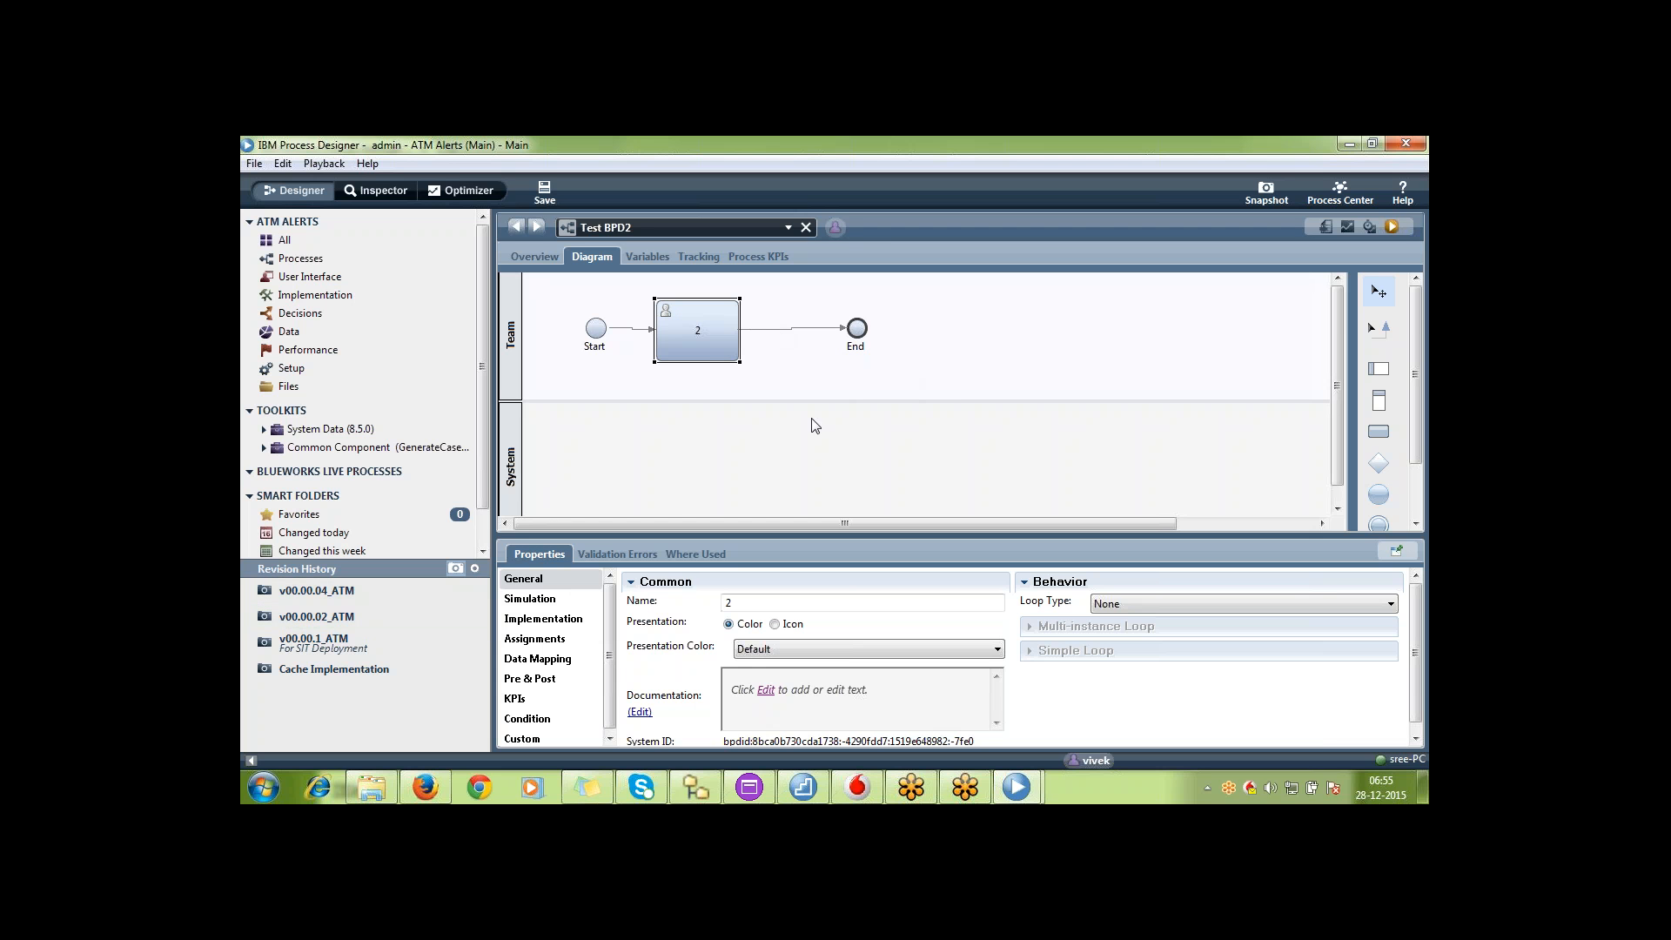
{"action": "left_click", "coordinate": [912, 381]}
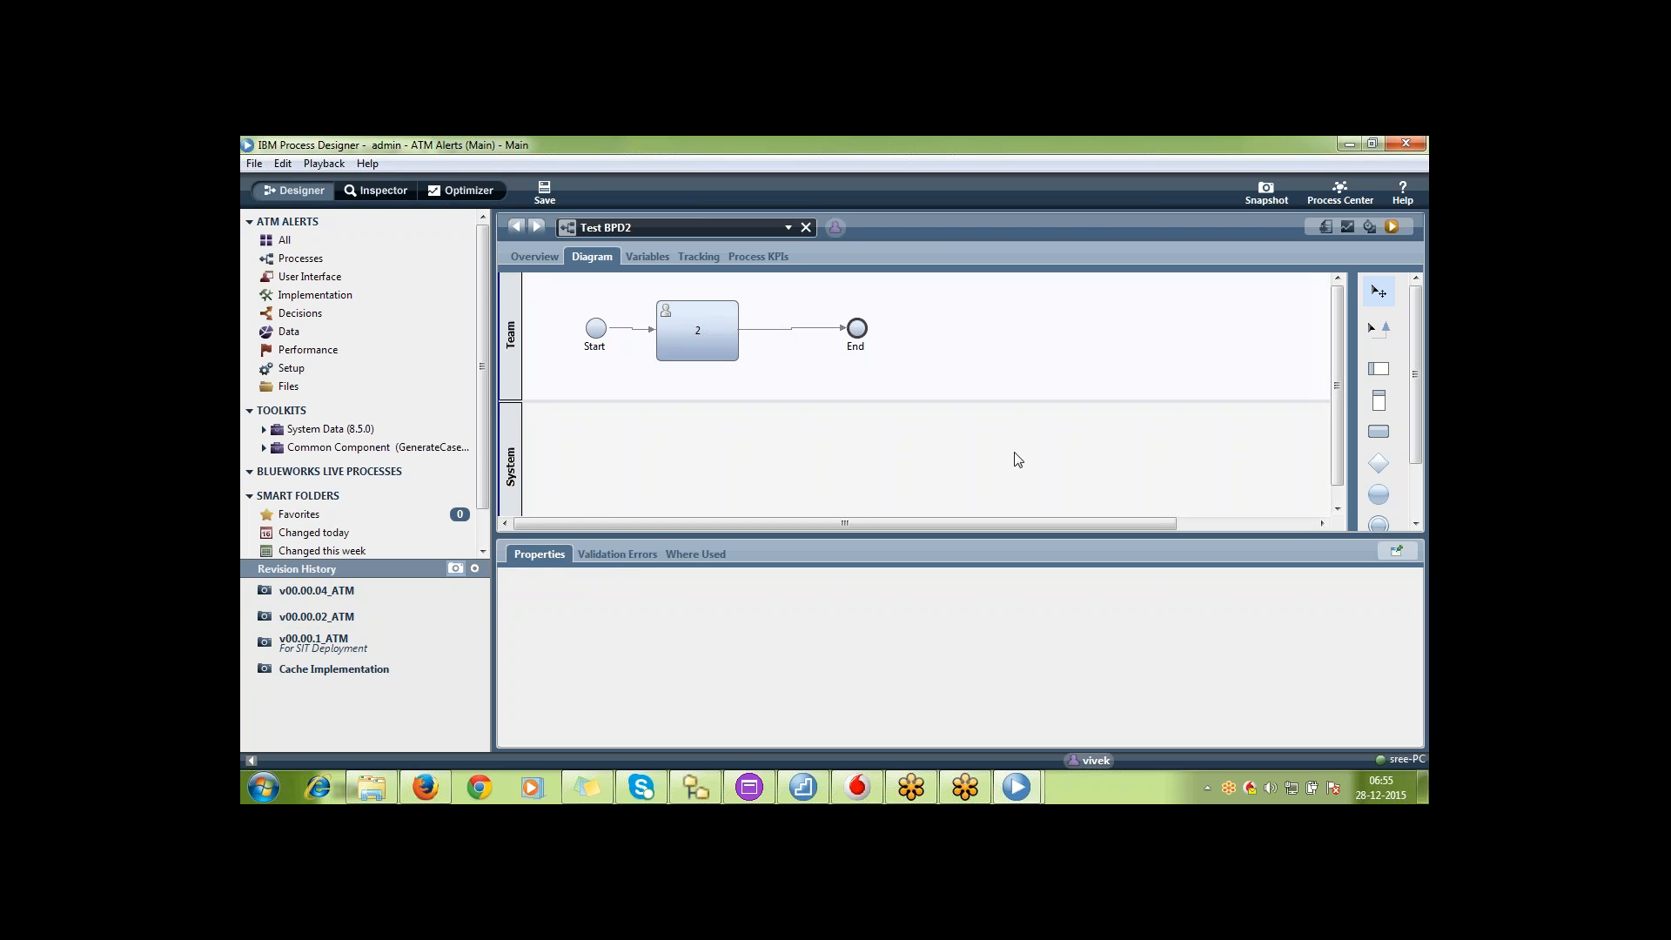
{"action": "left_click", "coordinate": [511, 464]}
{"action": "left_click", "coordinate": [511, 339]}
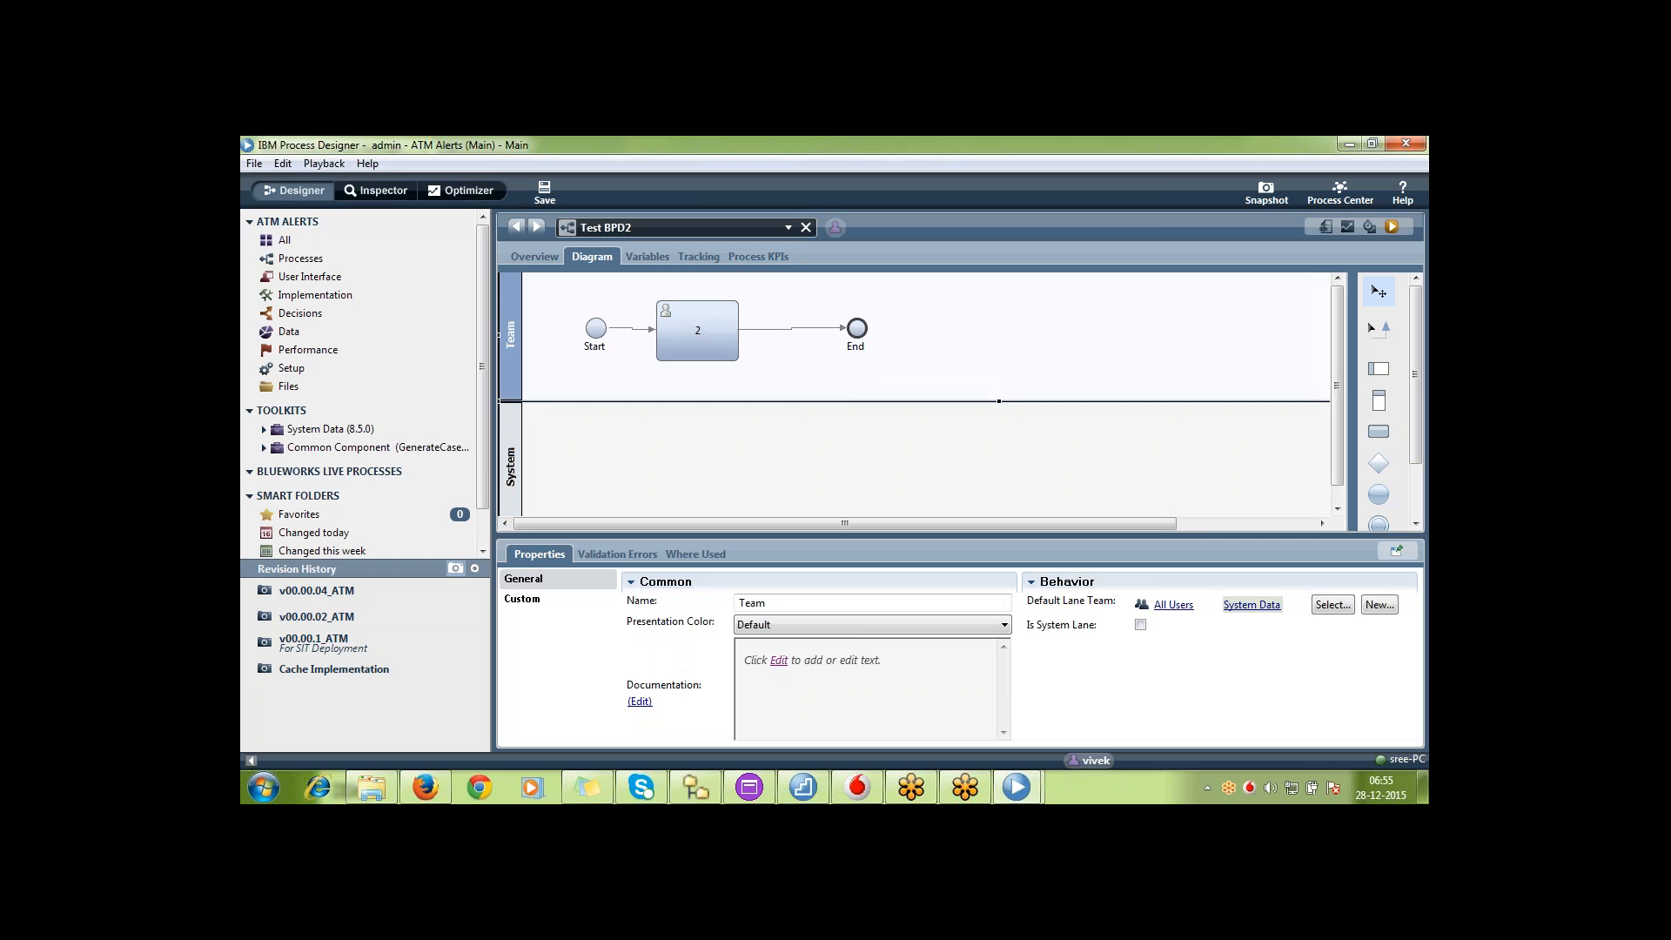
{"action": "left_click", "coordinate": [1161, 160]}
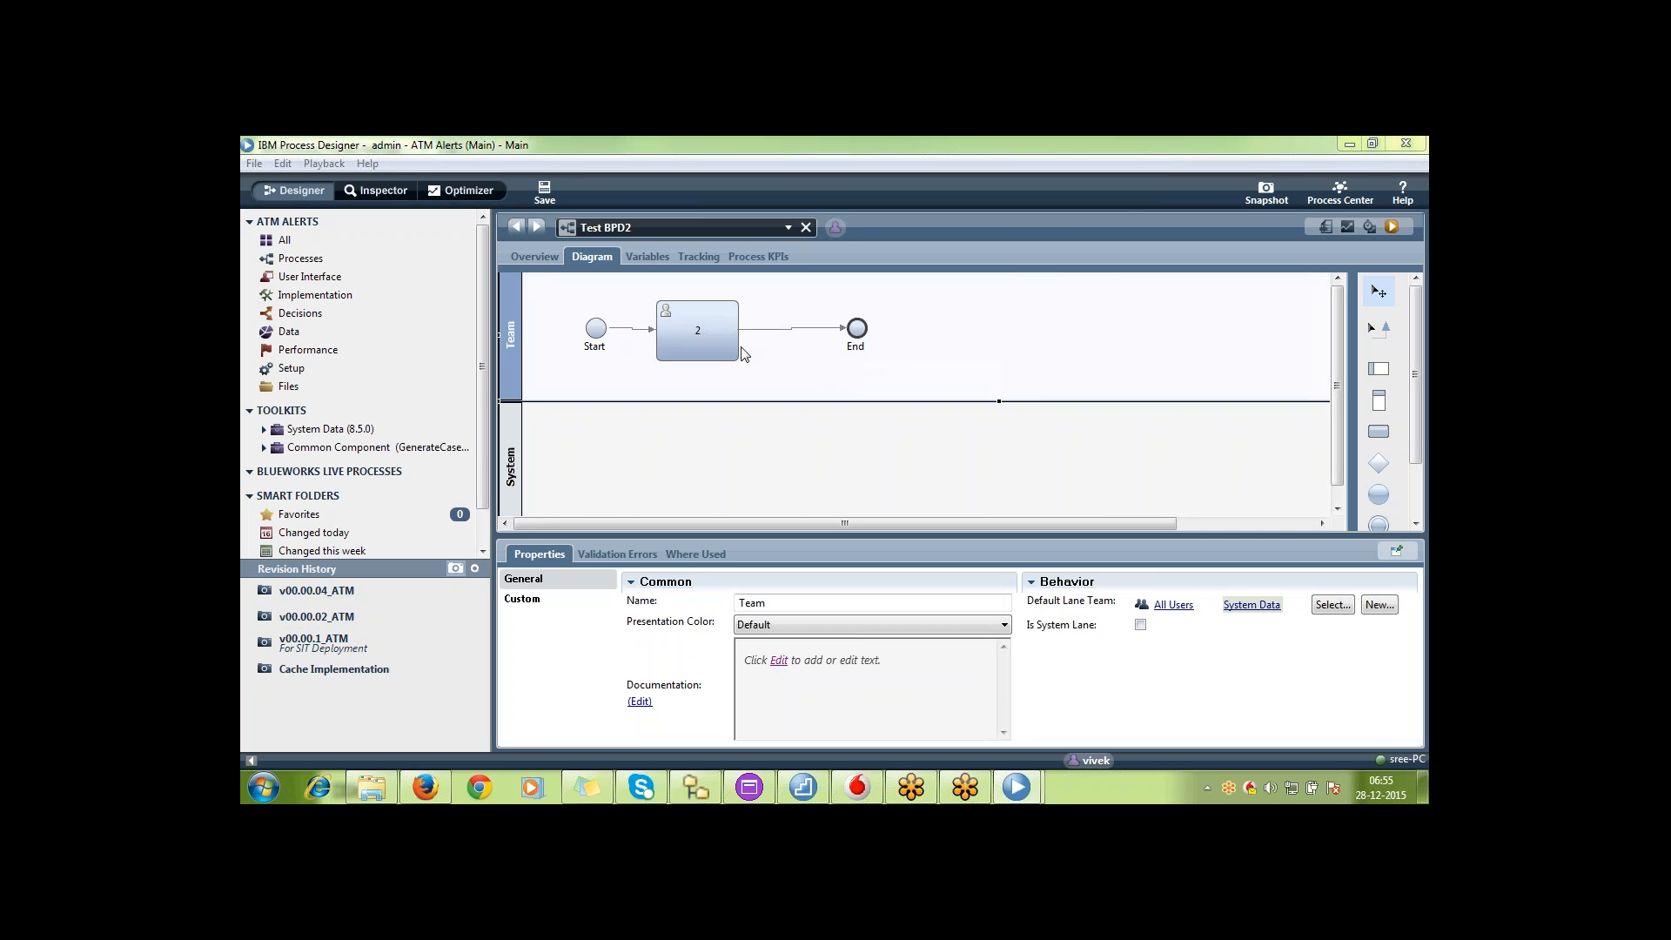
Try moving the End event away from activity 2, discard the change to view the v00.00.04_ATM snapshot, and return to the current version
{"action": "left_click", "coordinate": [867, 334]}
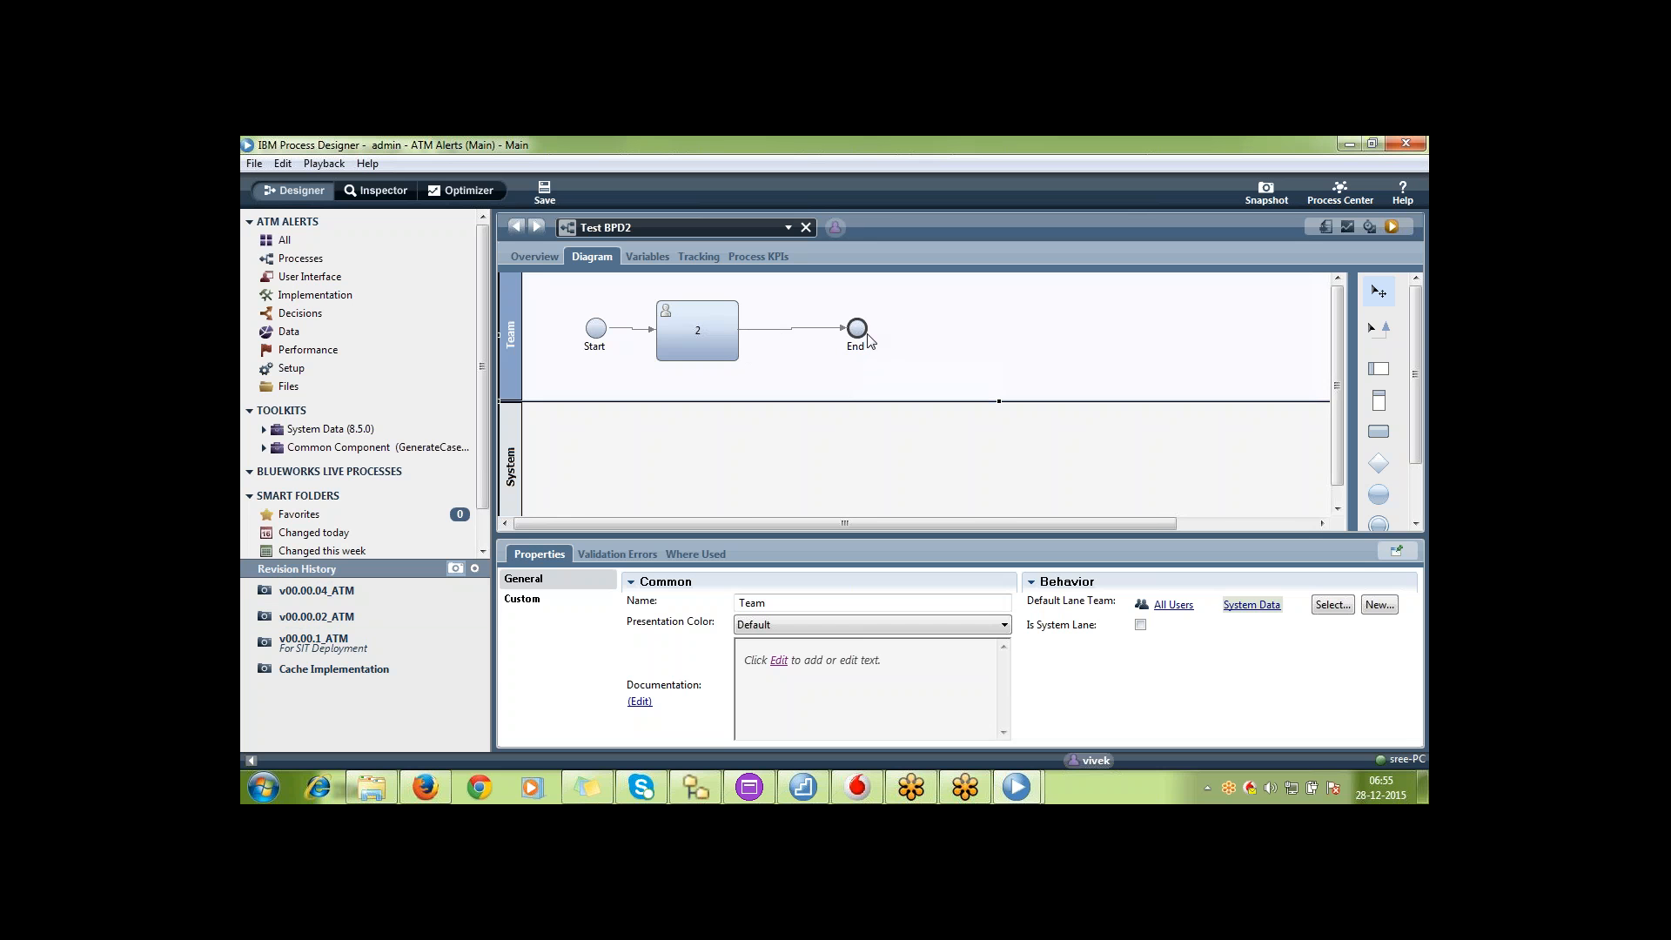
{"action": "left_click_drag", "start_coordinate": [869, 340], "coordinate": [1028, 372]}
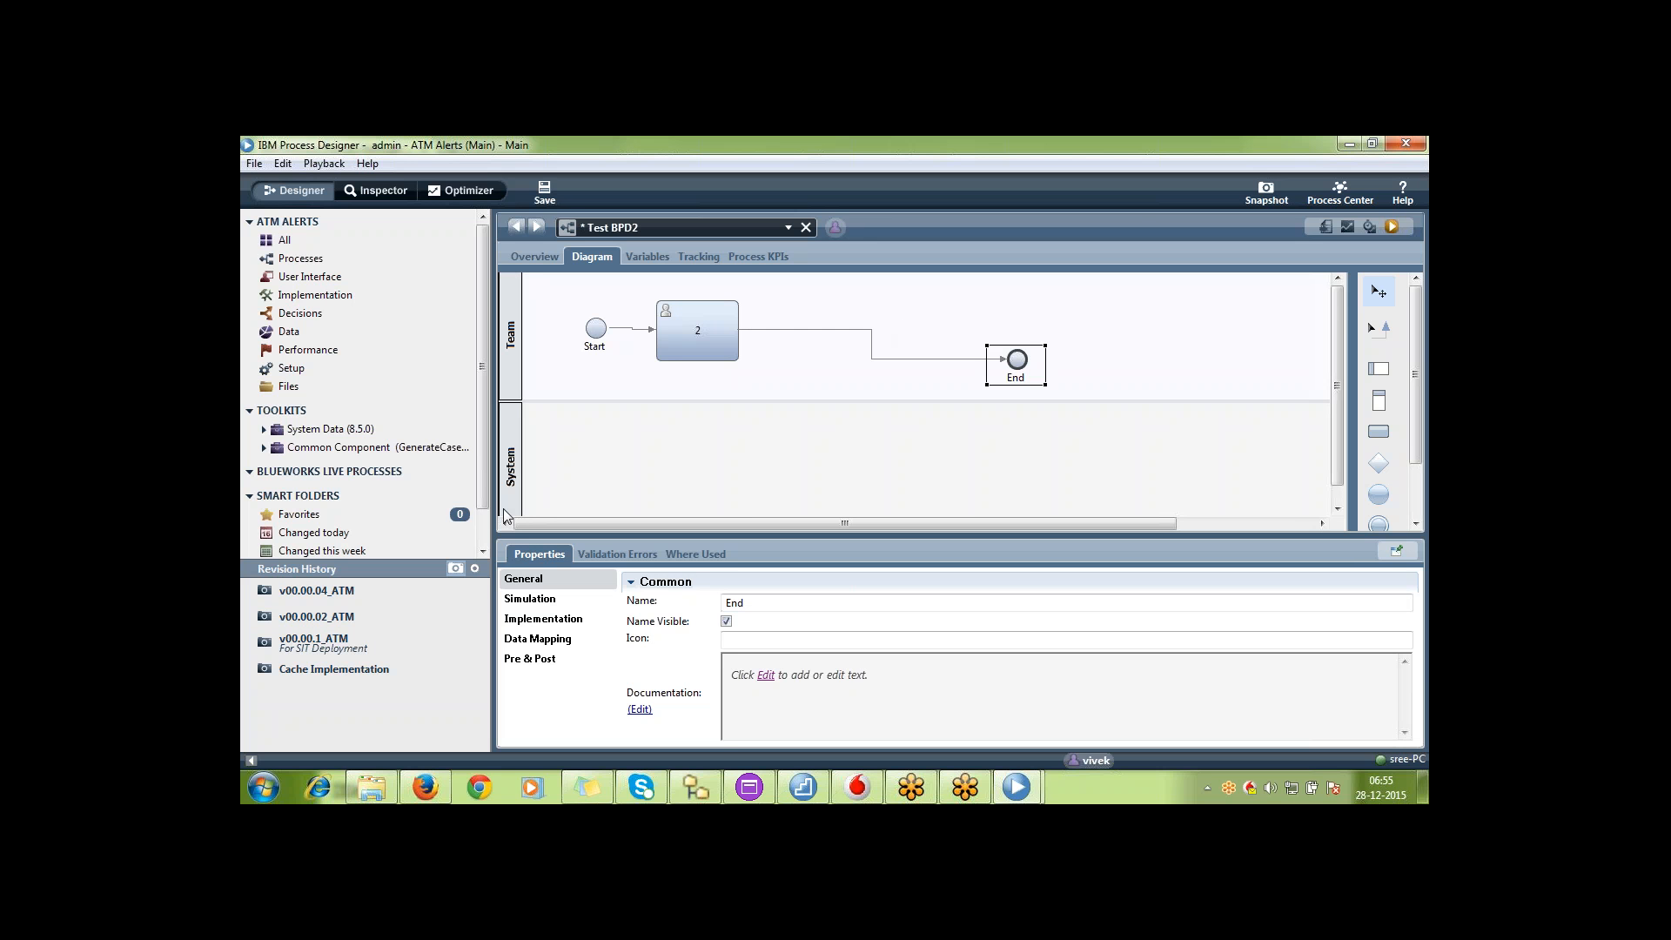
{"action": "left_click", "coordinate": [373, 590]}
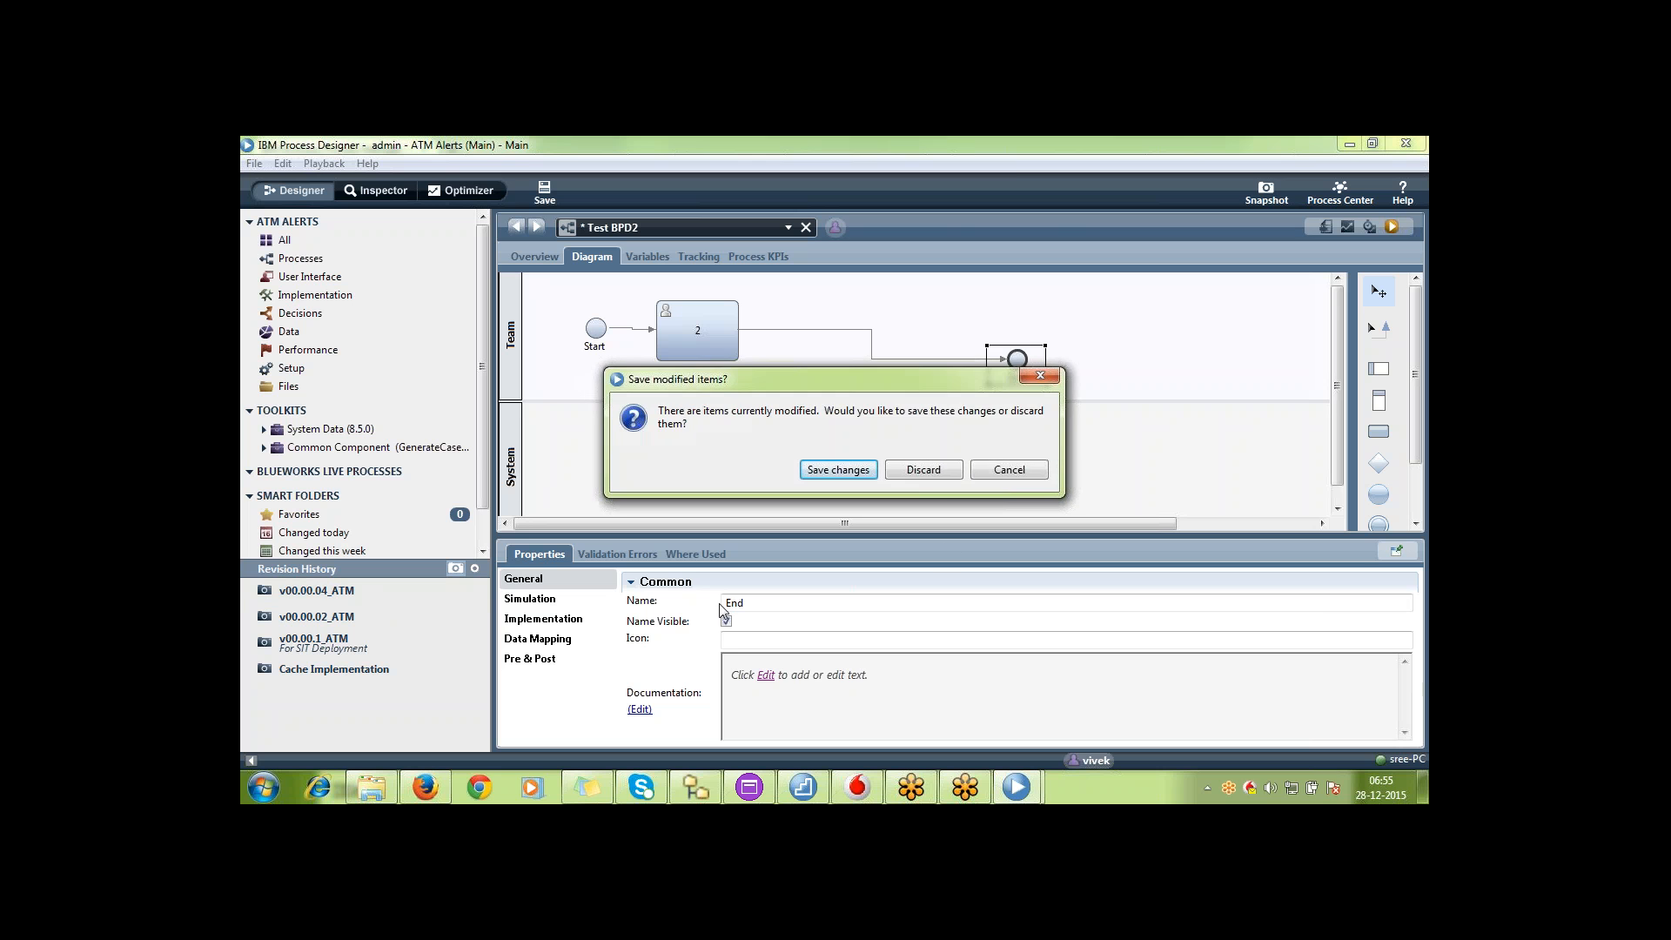
{"action": "left_click", "coordinate": [923, 469]}
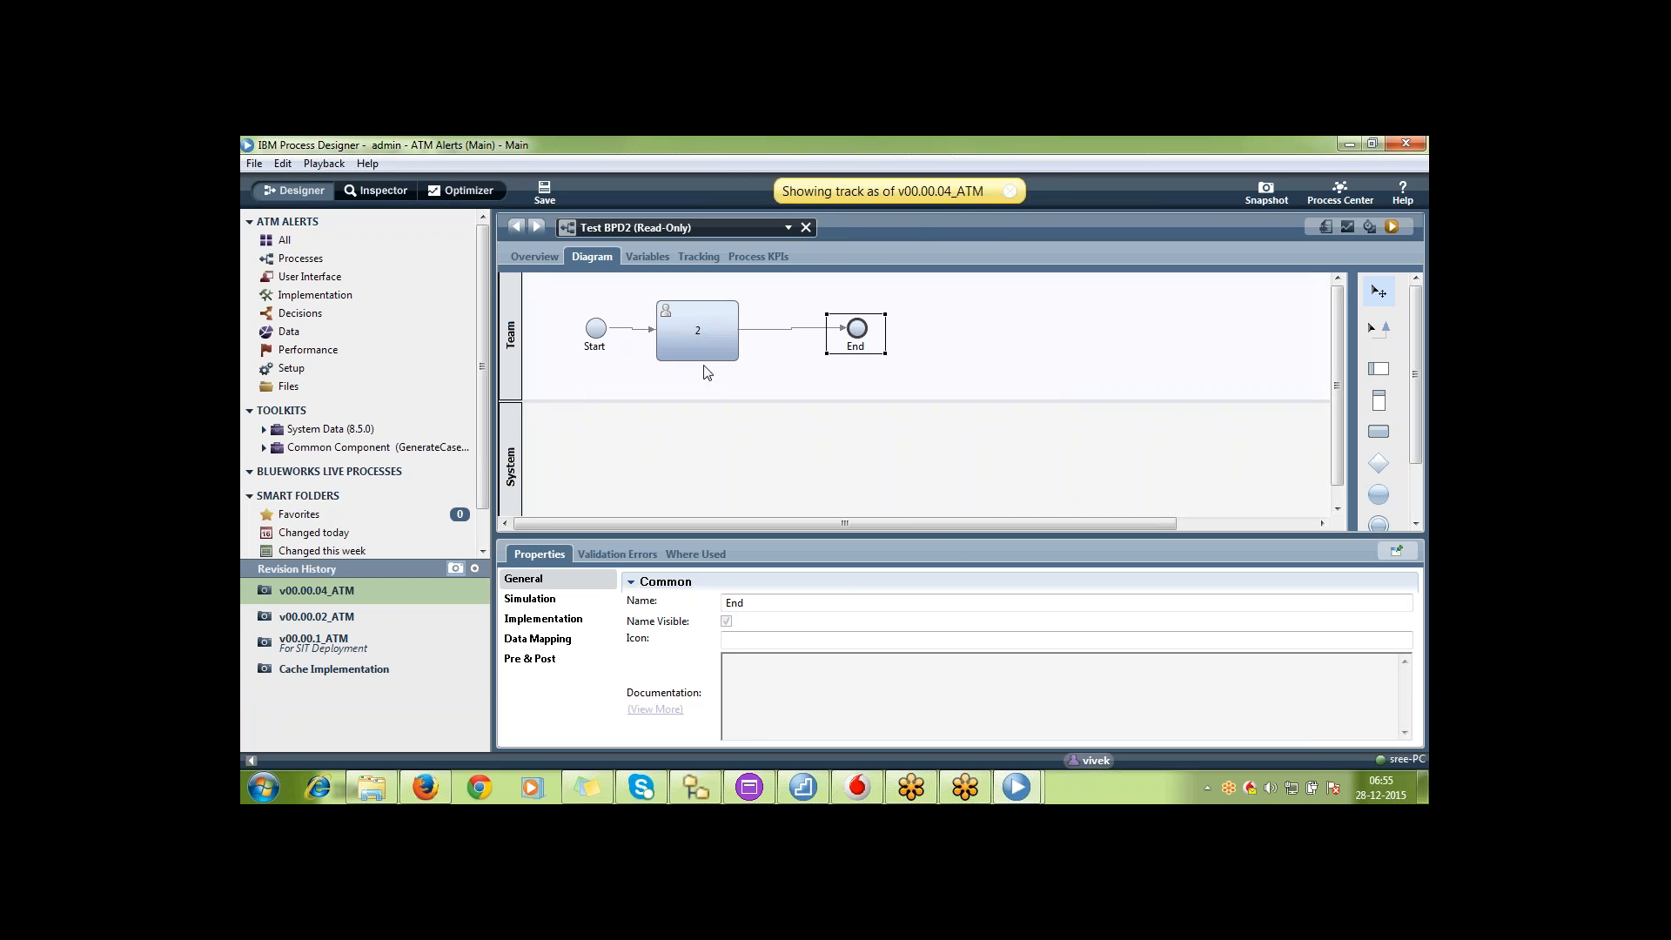
{"action": "left_click", "coordinate": [1010, 191]}
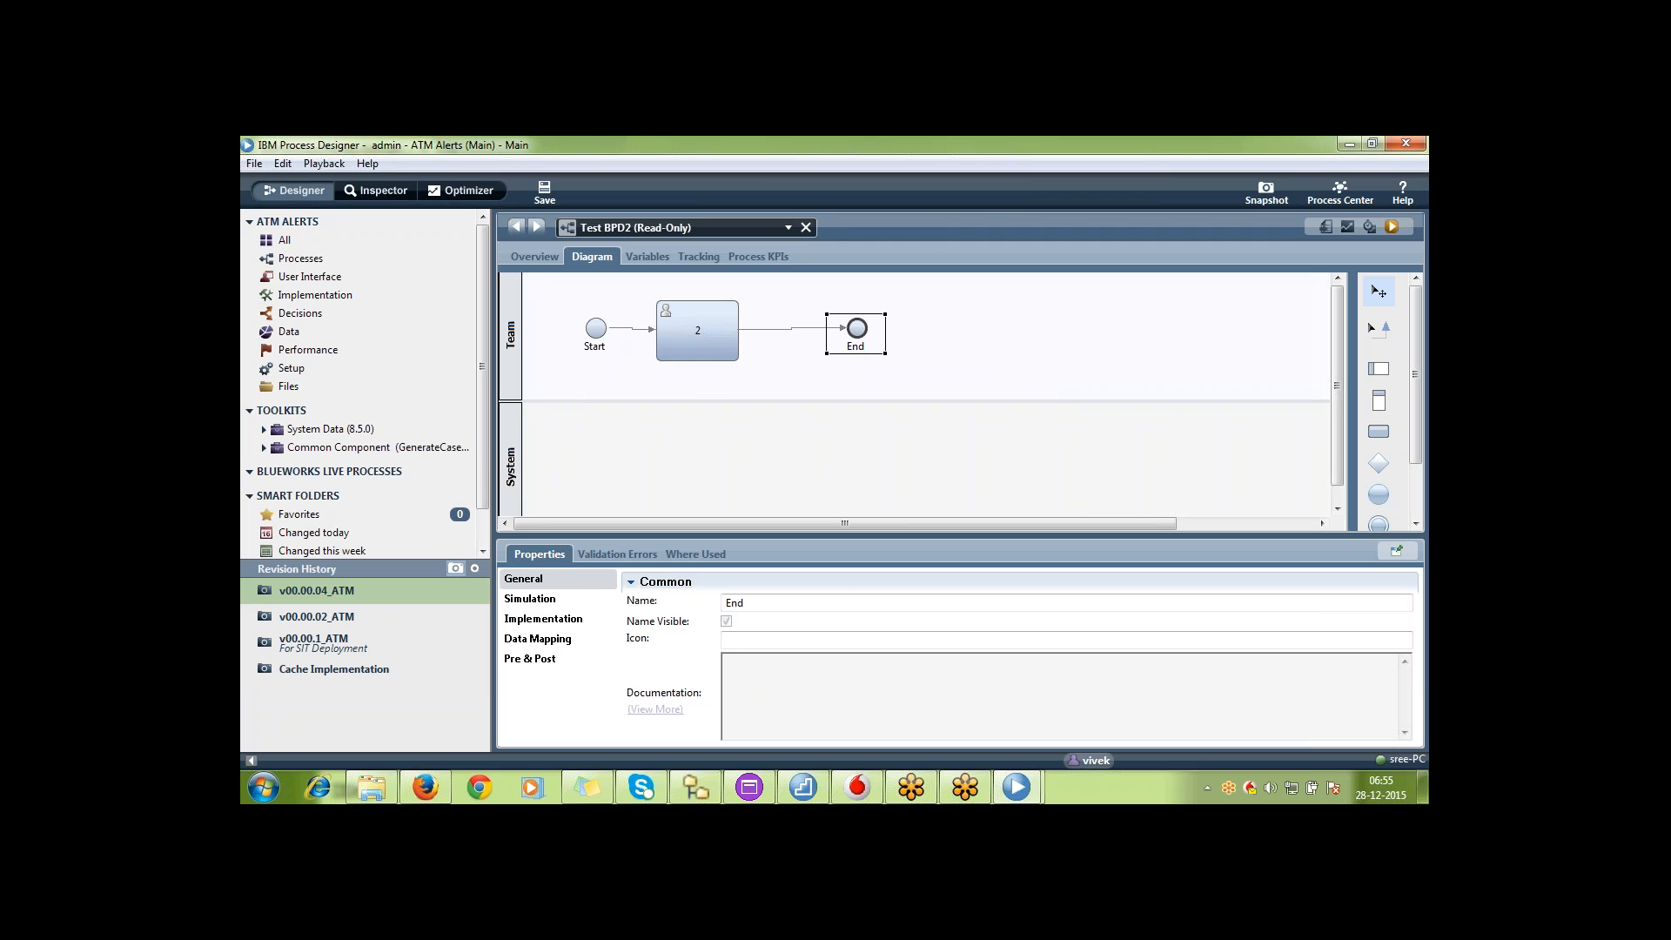
Move the End event farther from activity 2 in the Team lane and add activities named 32 and 33 between them
{"action": "left_click_drag", "start_coordinate": [874, 350], "coordinate": [1136, 348]}
{"action": "left_click", "coordinate": [1379, 436]}
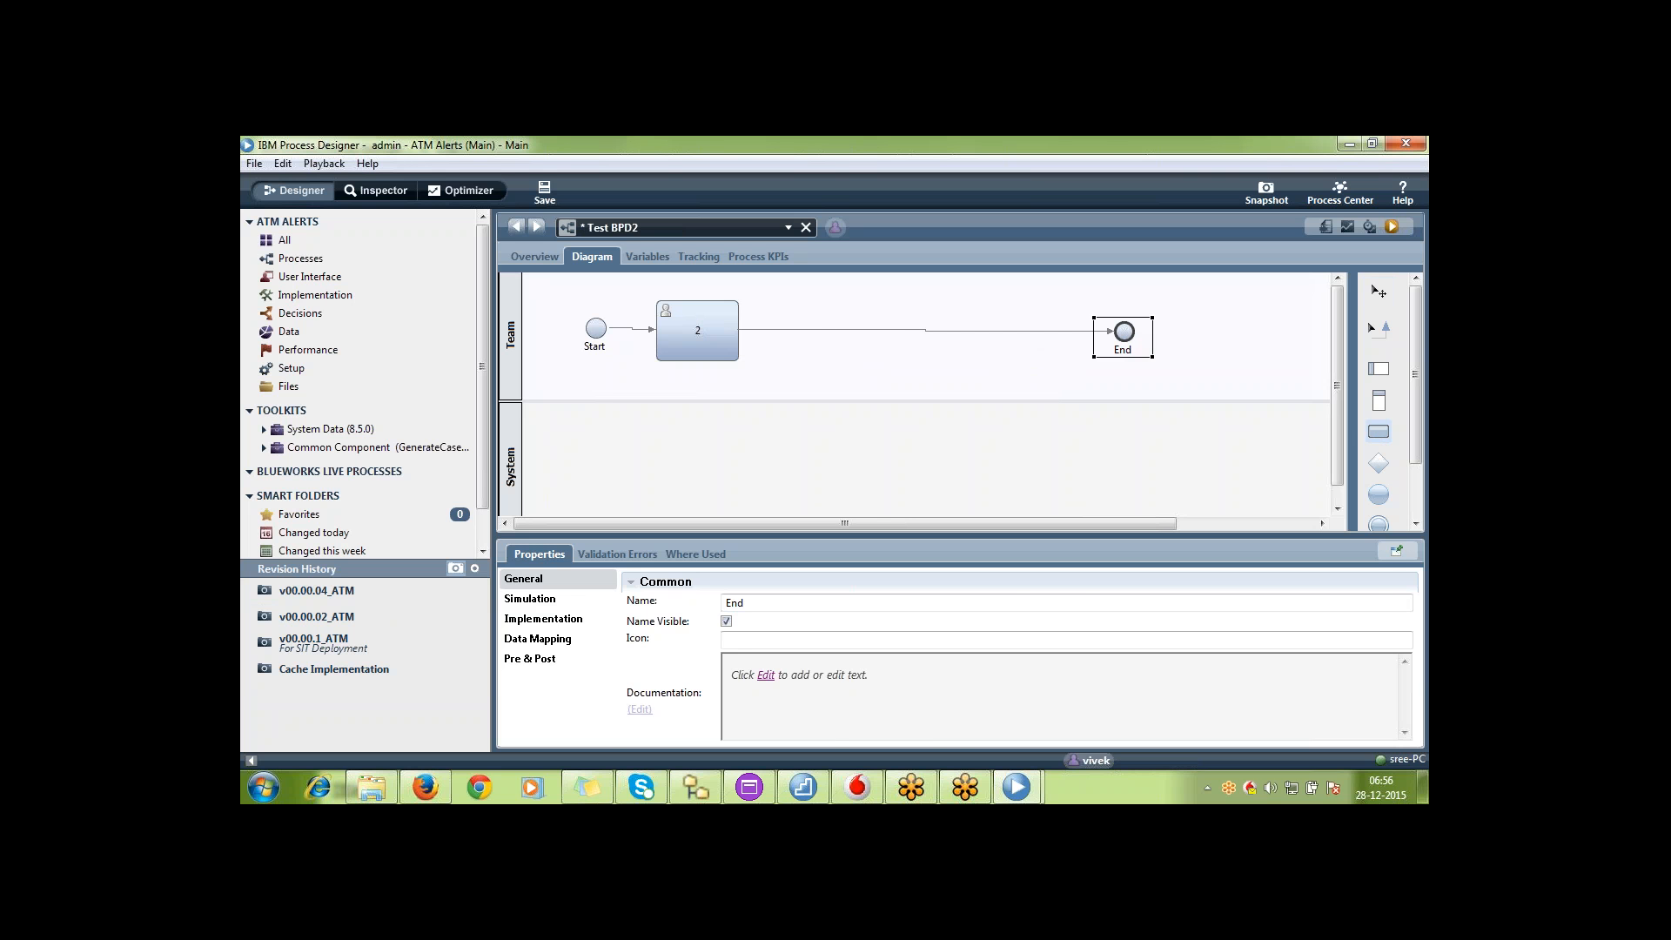
{"action": "left_click", "coordinate": [849, 331]}
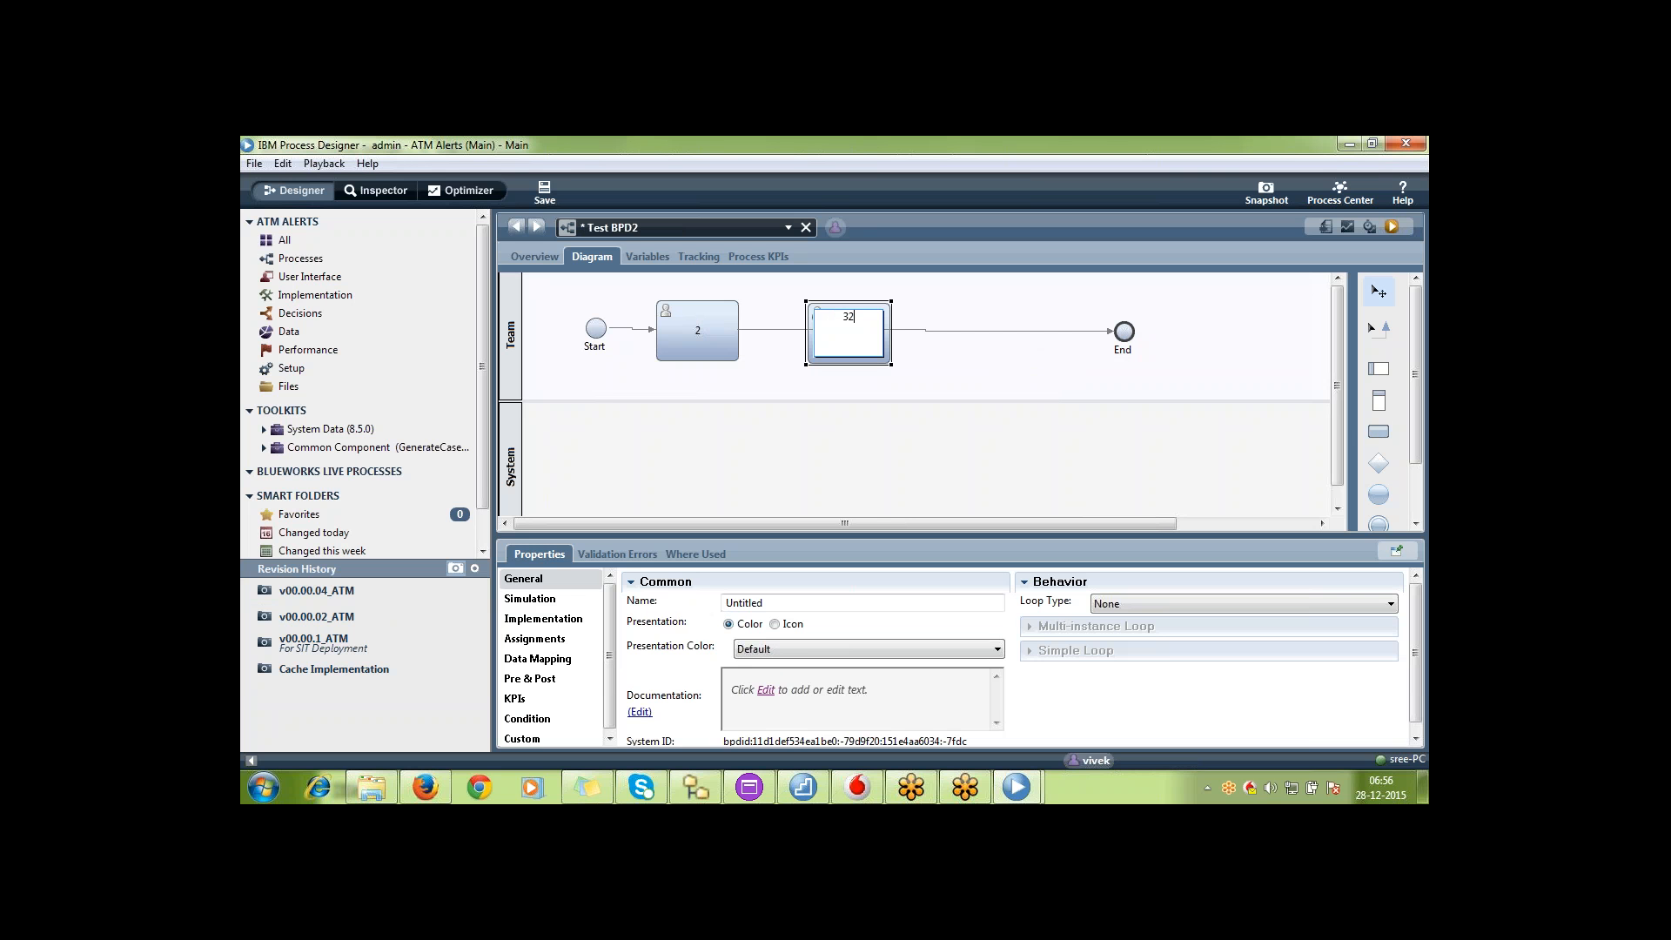
{"action": "left_click", "coordinate": [1380, 435]}
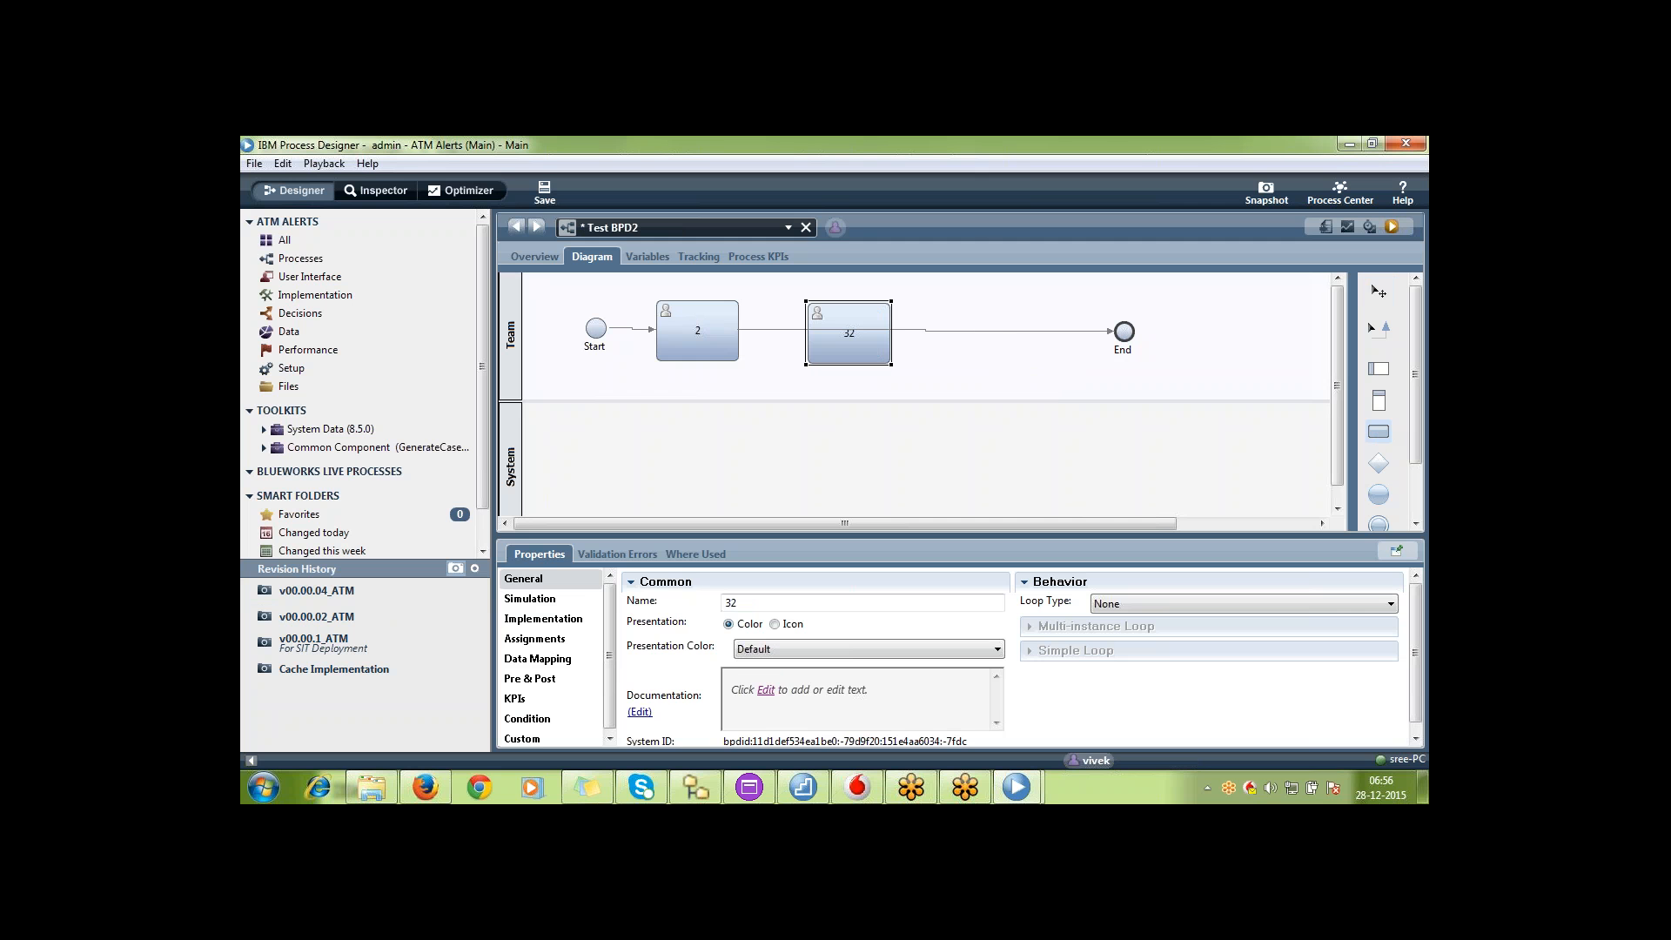
{"action": "left_click", "coordinate": [975, 322]}
{"action": "type", "text": "33"}
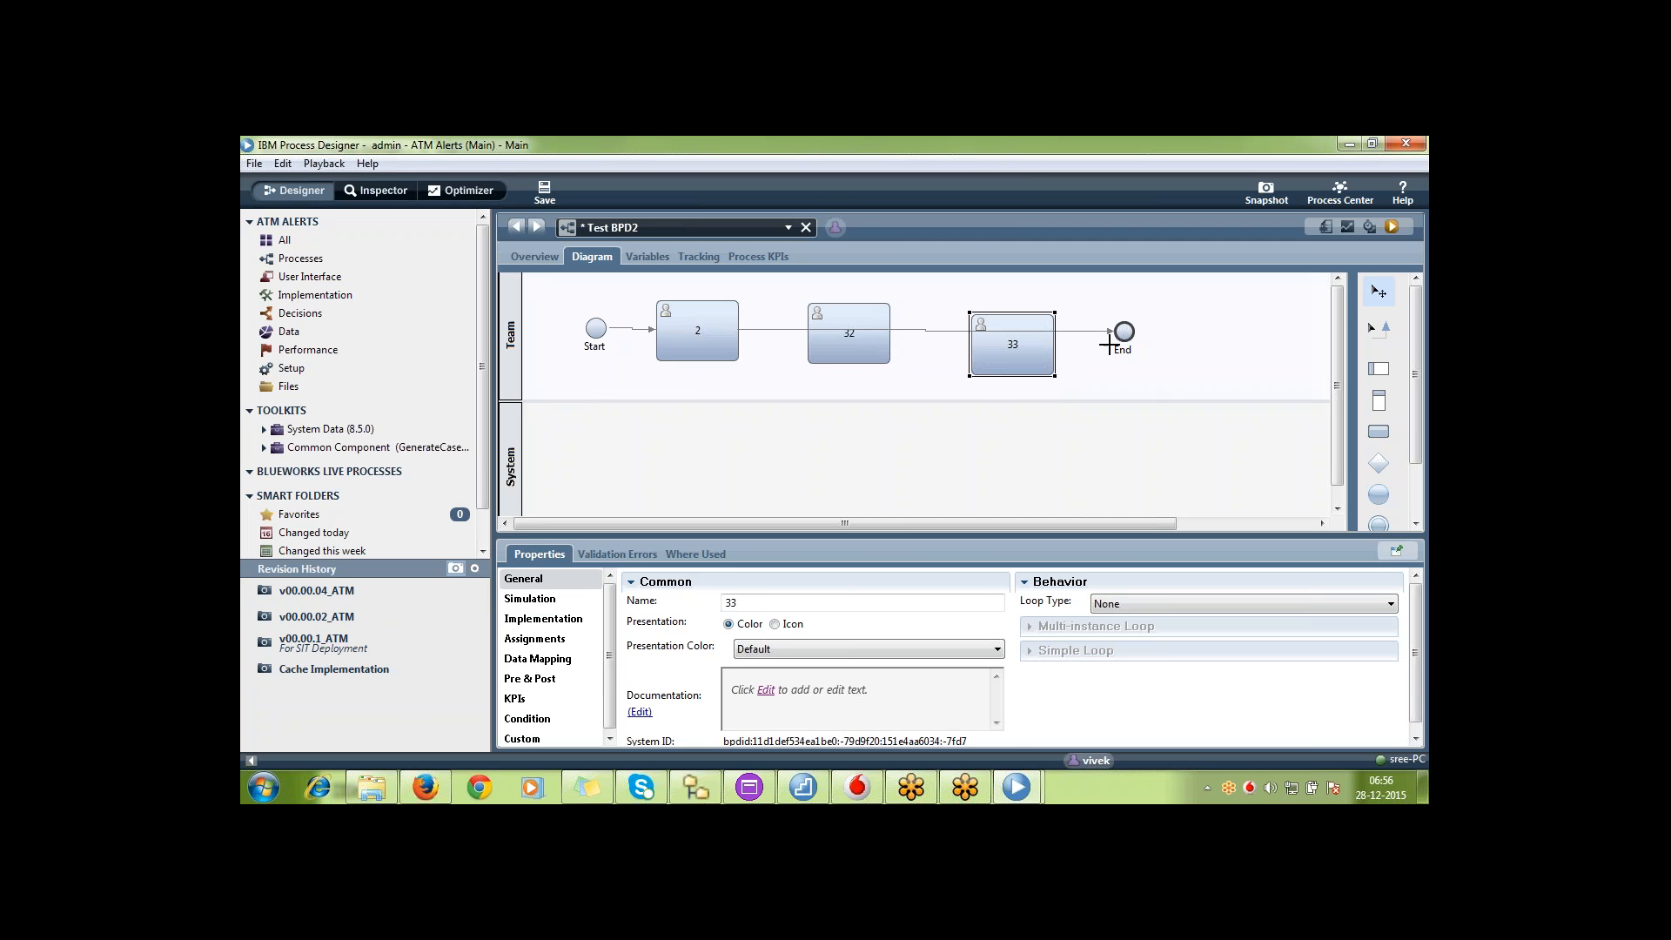
Reroute the flow from activity 2 to activity 32, connect it through activity 33 to End, and save Test BPD2
{"action": "left_click", "coordinate": [1121, 333]}
{"action": "left_click", "coordinate": [1045, 331]}
{"action": "left_click_drag", "start_coordinate": [1112, 331], "coordinate": [807, 335]}
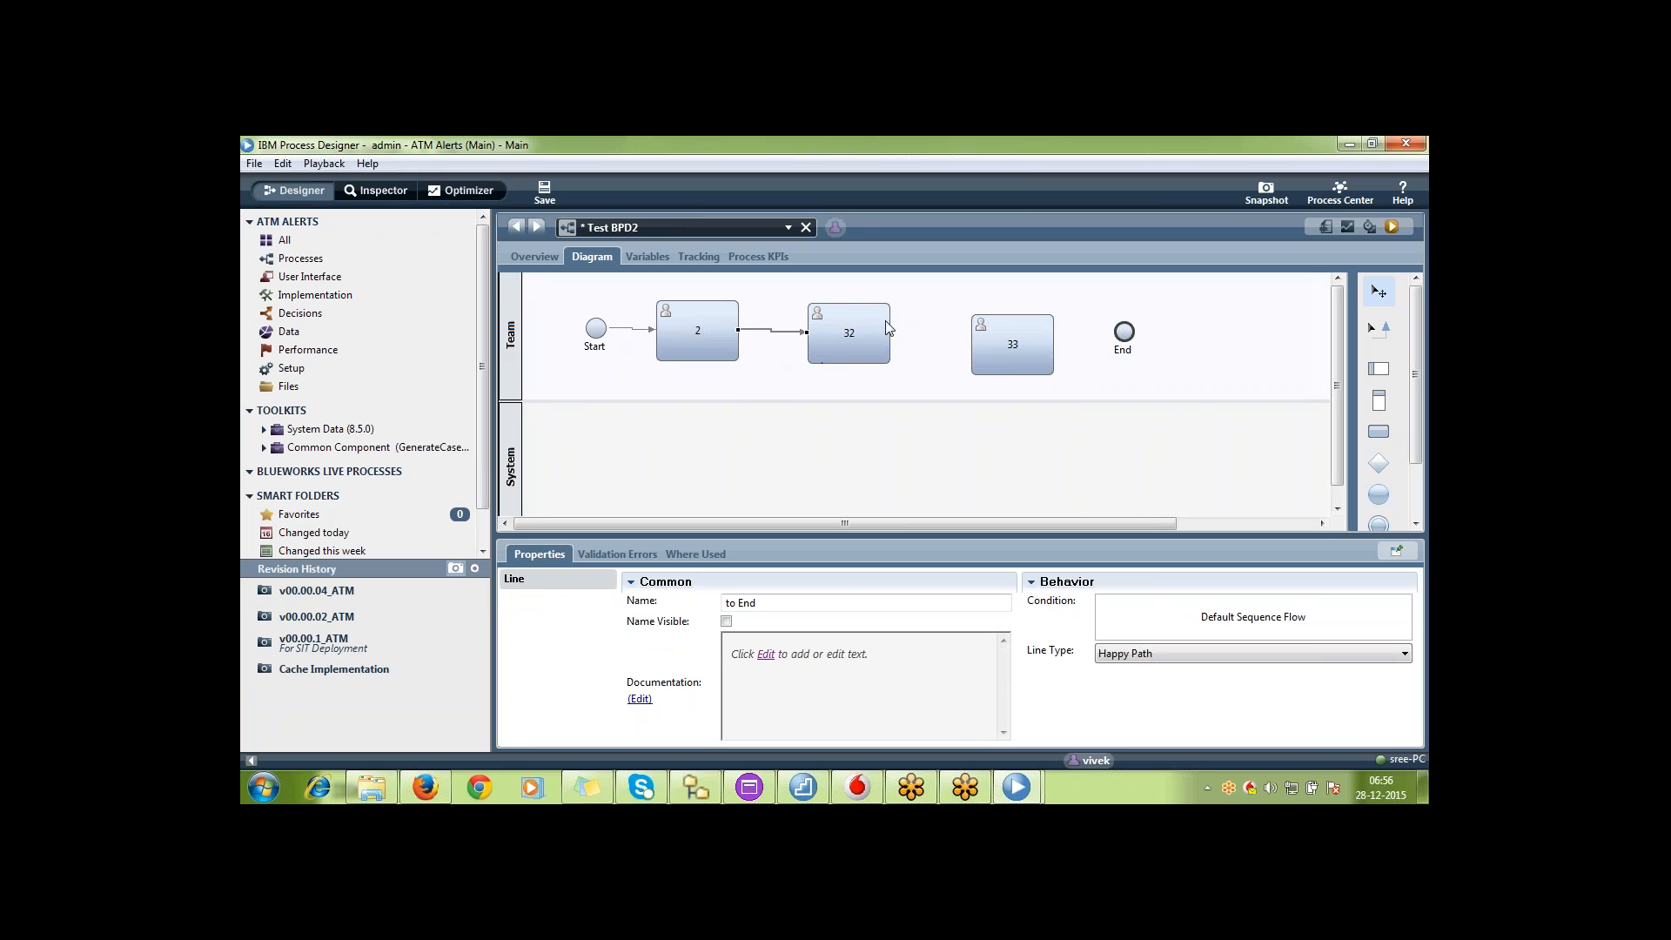
{"action": "left_click", "coordinate": [1387, 321]}
{"action": "left_click", "coordinate": [873, 332]}
{"action": "mouse_move", "coordinate": [899, 332]}
{"action": "left_mouse_down"}
{"action": "mouse_move", "coordinate": [1001, 346]}
{"action": "mouse_move", "coordinate": [1123, 332]}
{"action": "left_mouse_up"}
{"action": "left_click", "coordinate": [1370, 294]}
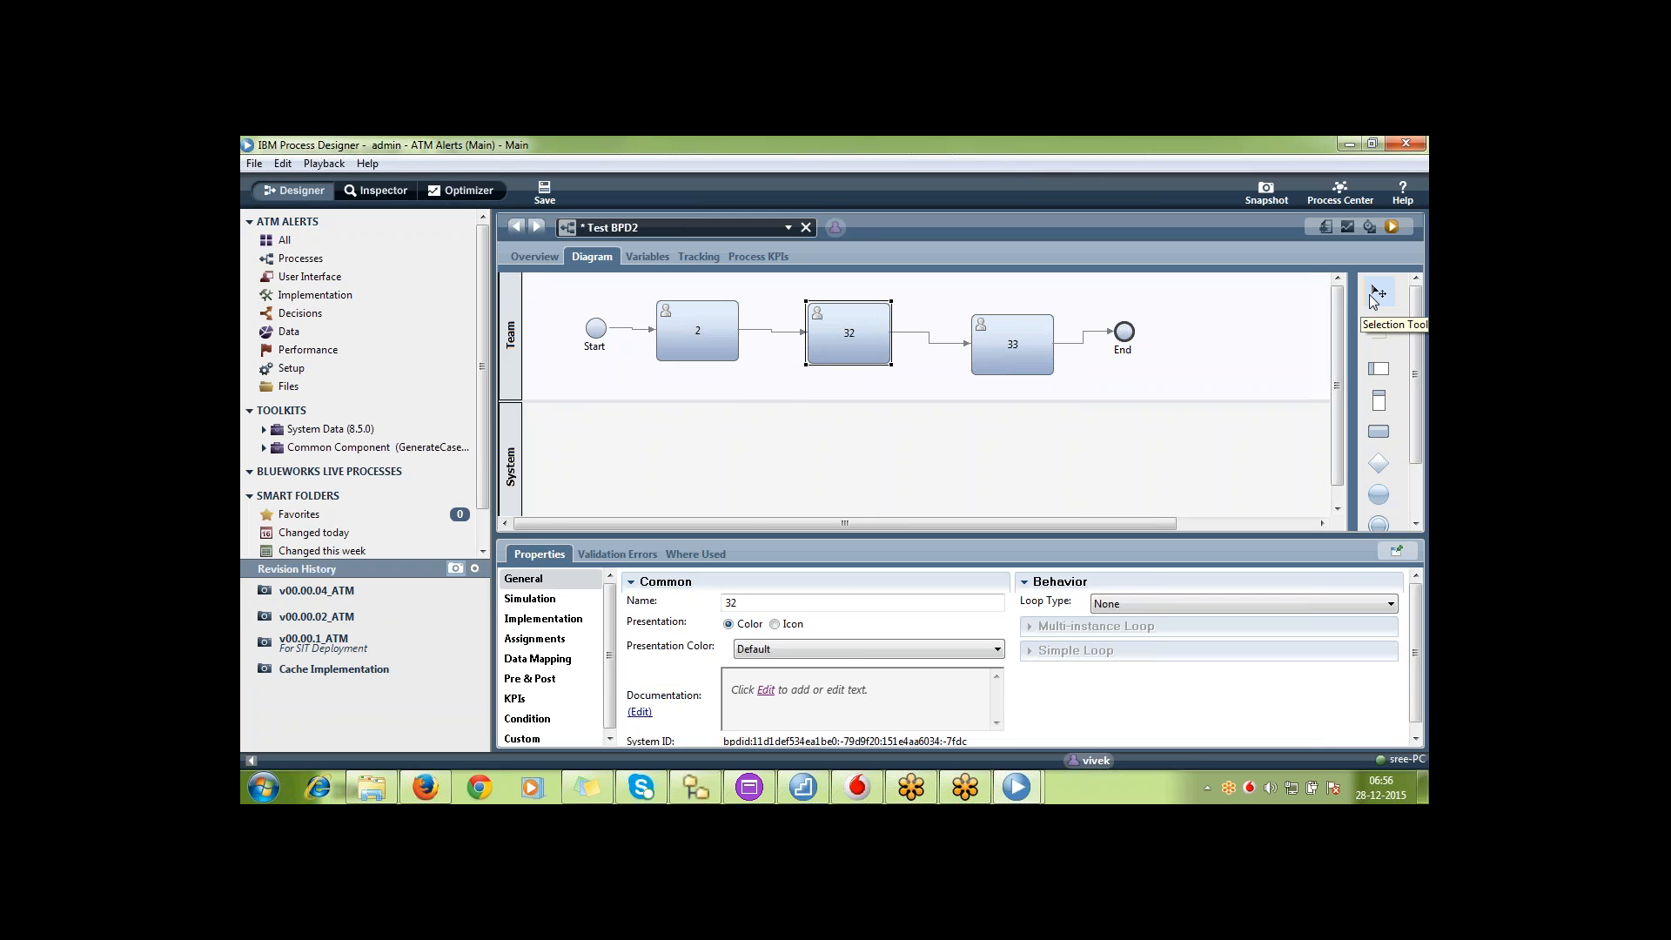
{"action": "key", "text": "ctrl+s"}
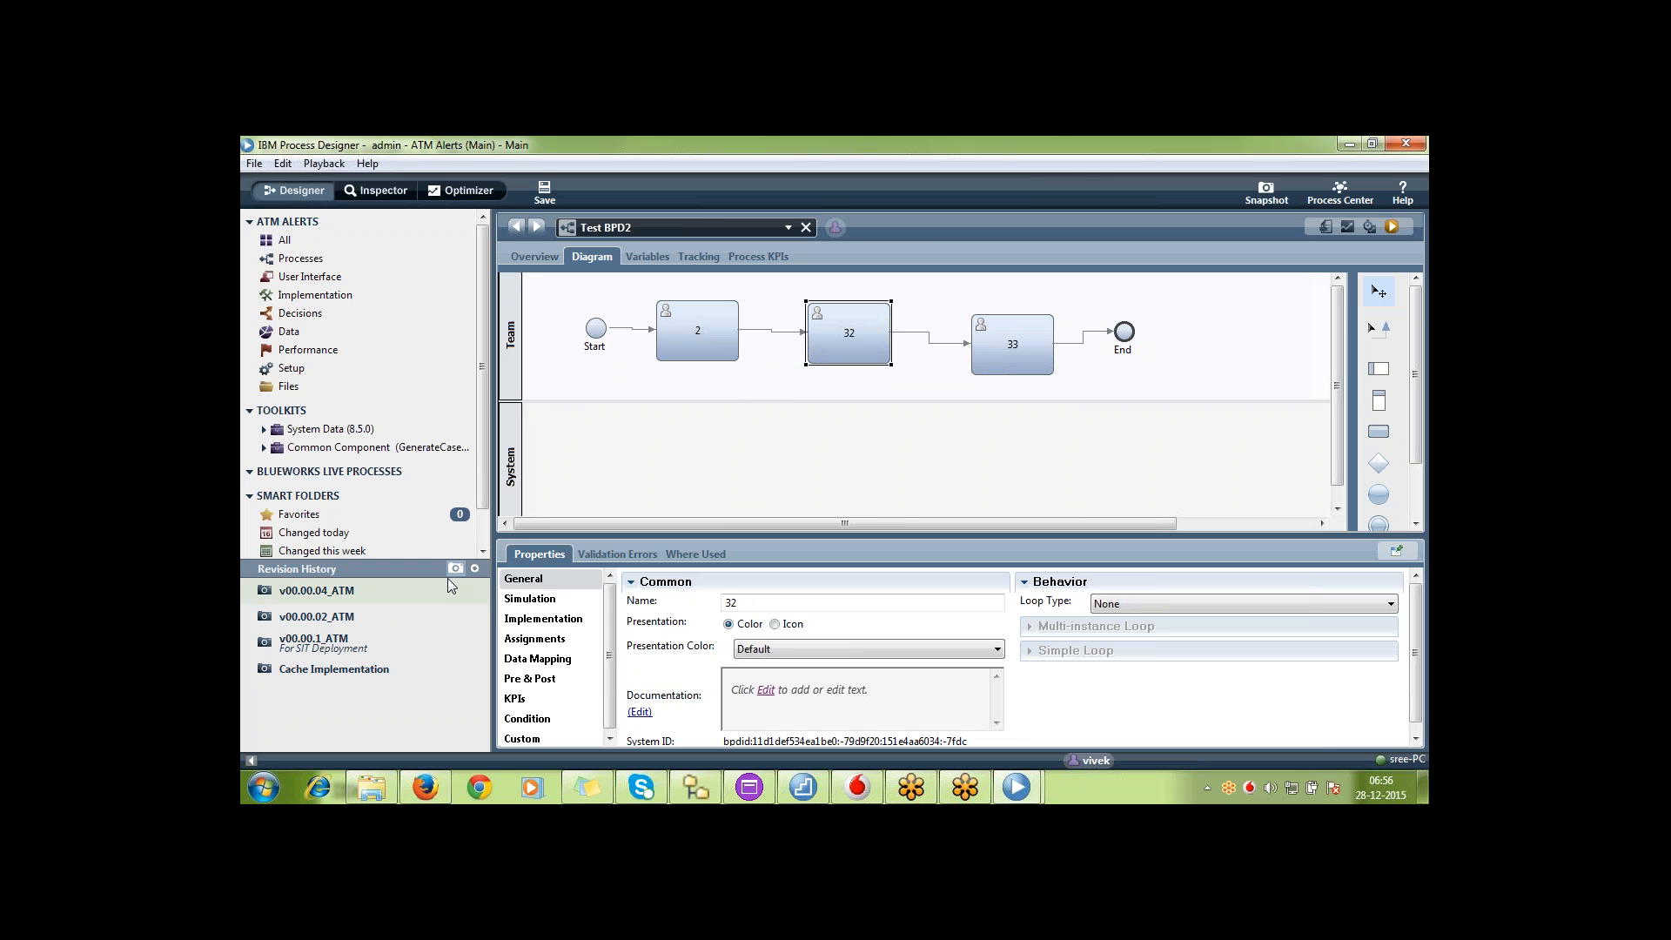
Check the individual saves in the full revision history, return to snapshots only, and review activities 2, 32 and 33 in the diagram
{"action": "left_click", "coordinate": [475, 570]}
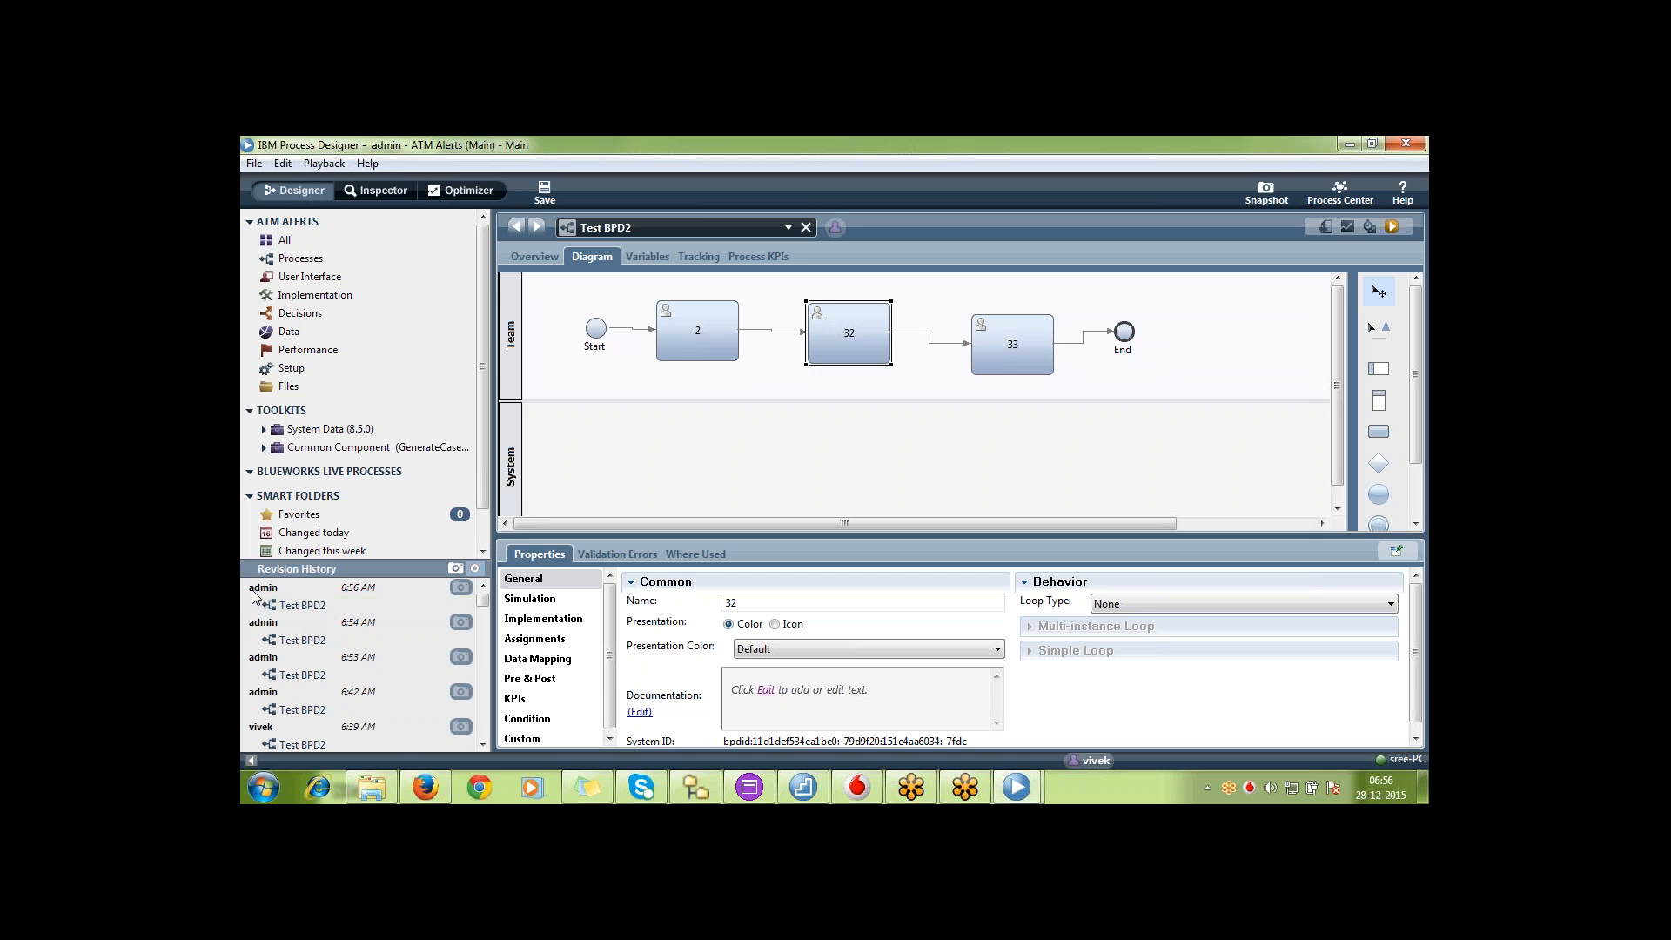
{"action": "left_click", "coordinate": [461, 569]}
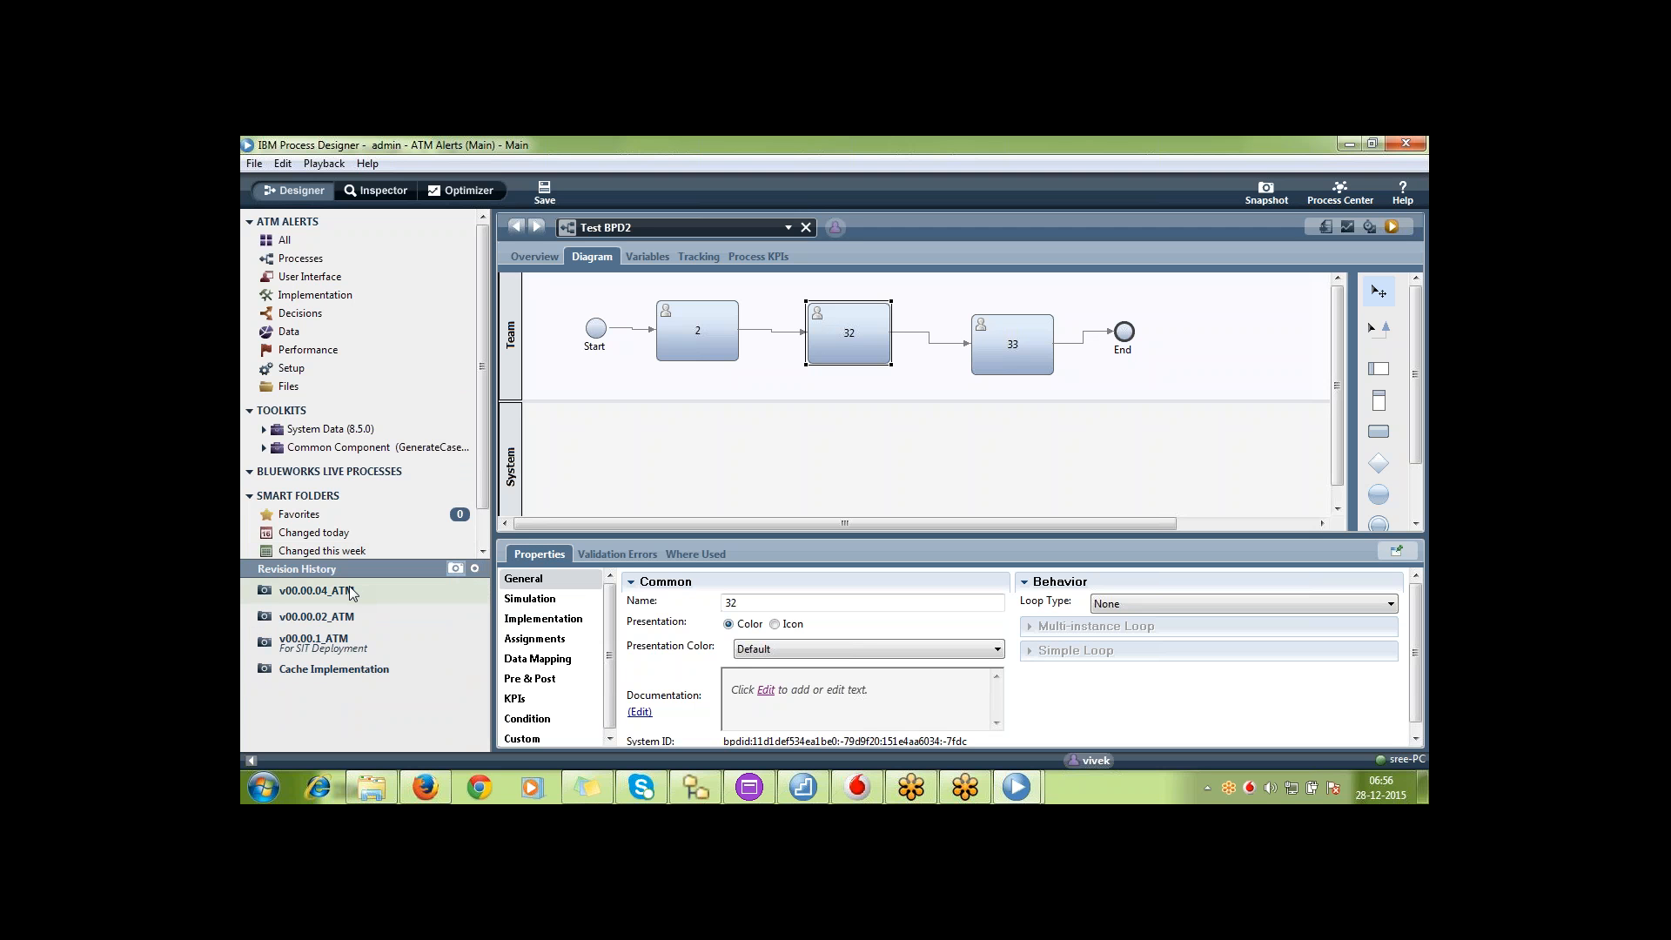
{"action": "left_click", "coordinate": [1012, 355]}
{"action": "left_click", "coordinate": [712, 334]}
{"action": "left_click", "coordinate": [846, 334]}
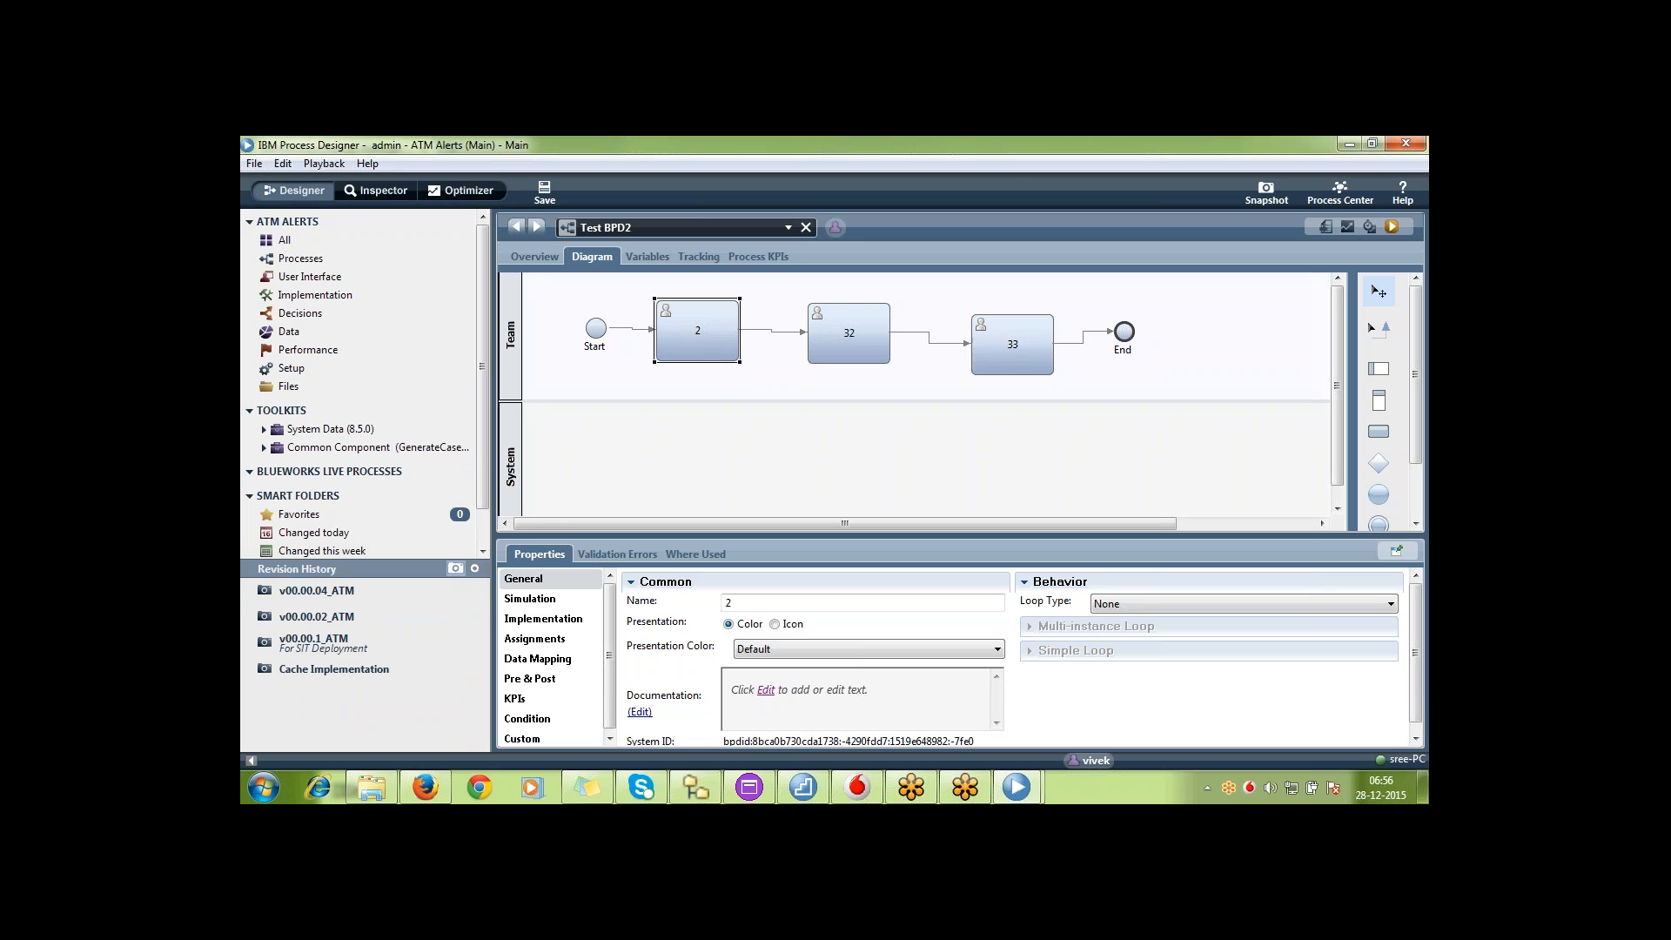
{"action": "left_click", "coordinate": [1009, 355]}
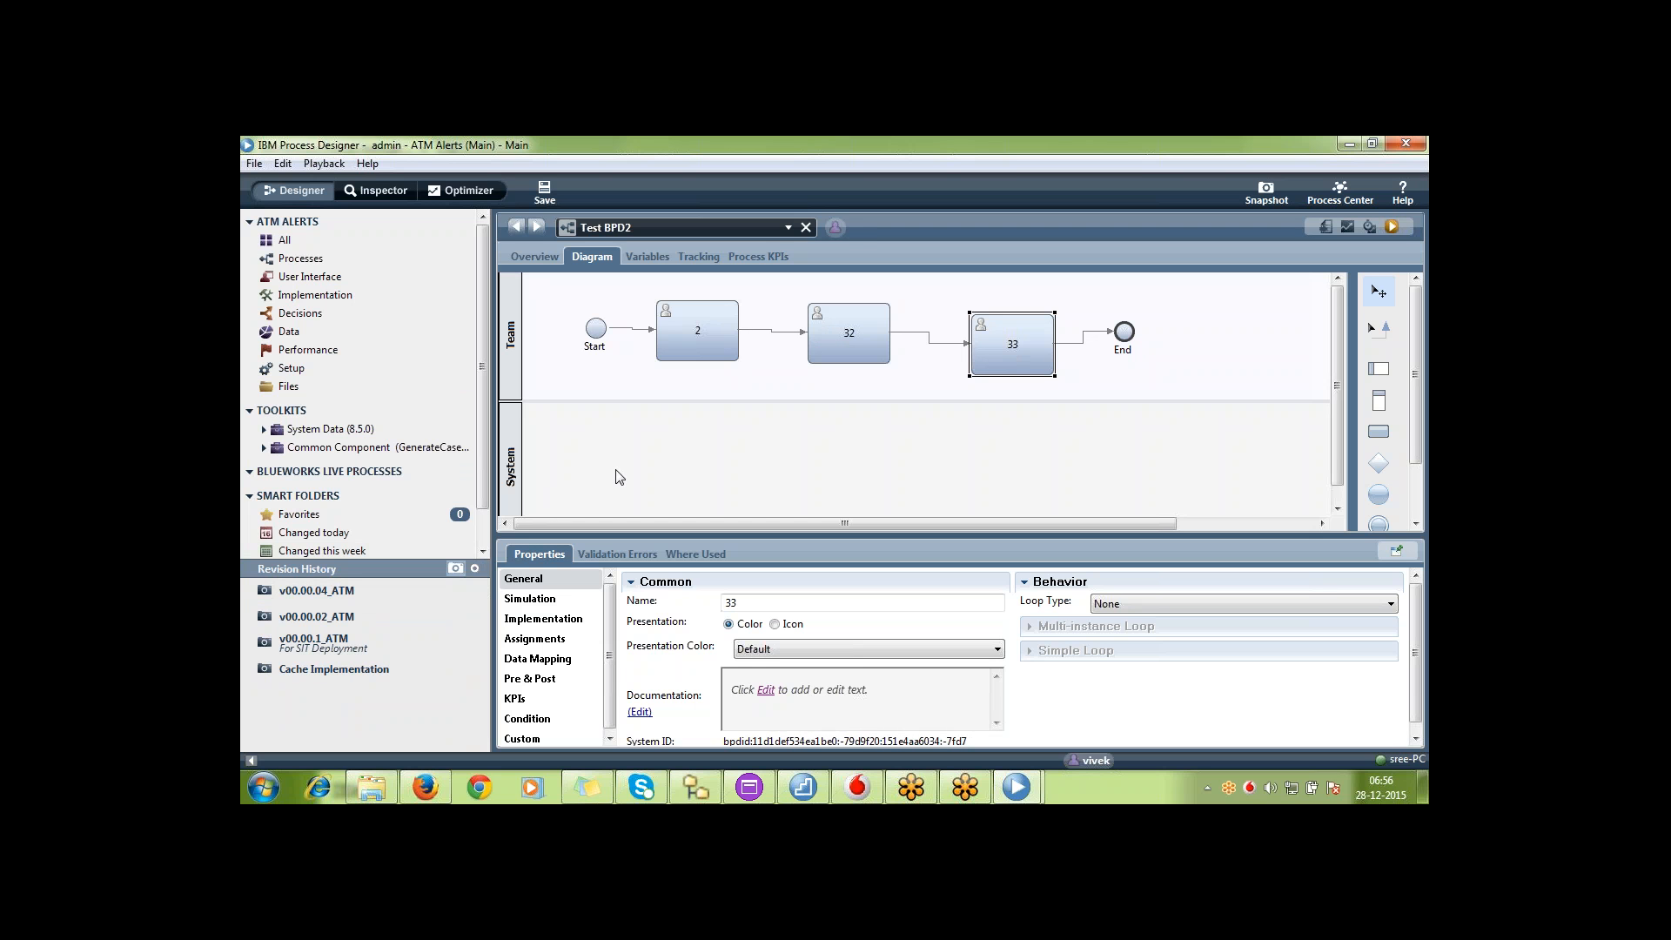
Revert Test BPD2 to the v00.00.04_ATM snapshot and return to the current version of the track
{"action": "left_click", "coordinate": [379, 599]}
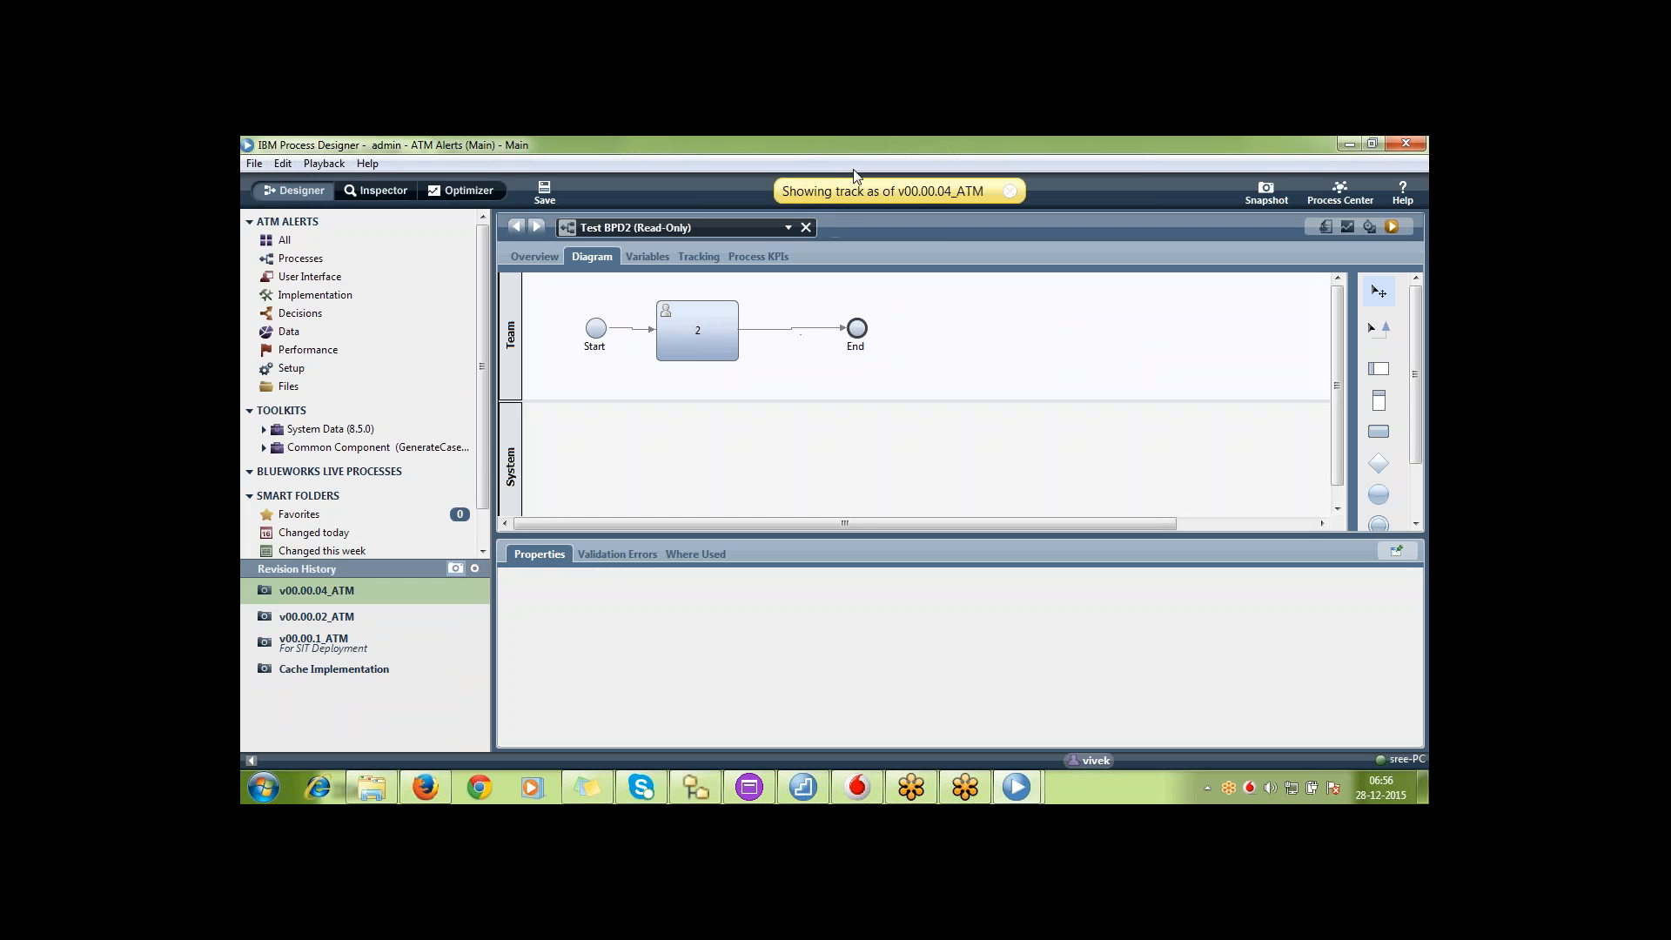
{"action": "right_click", "coordinate": [755, 230]}
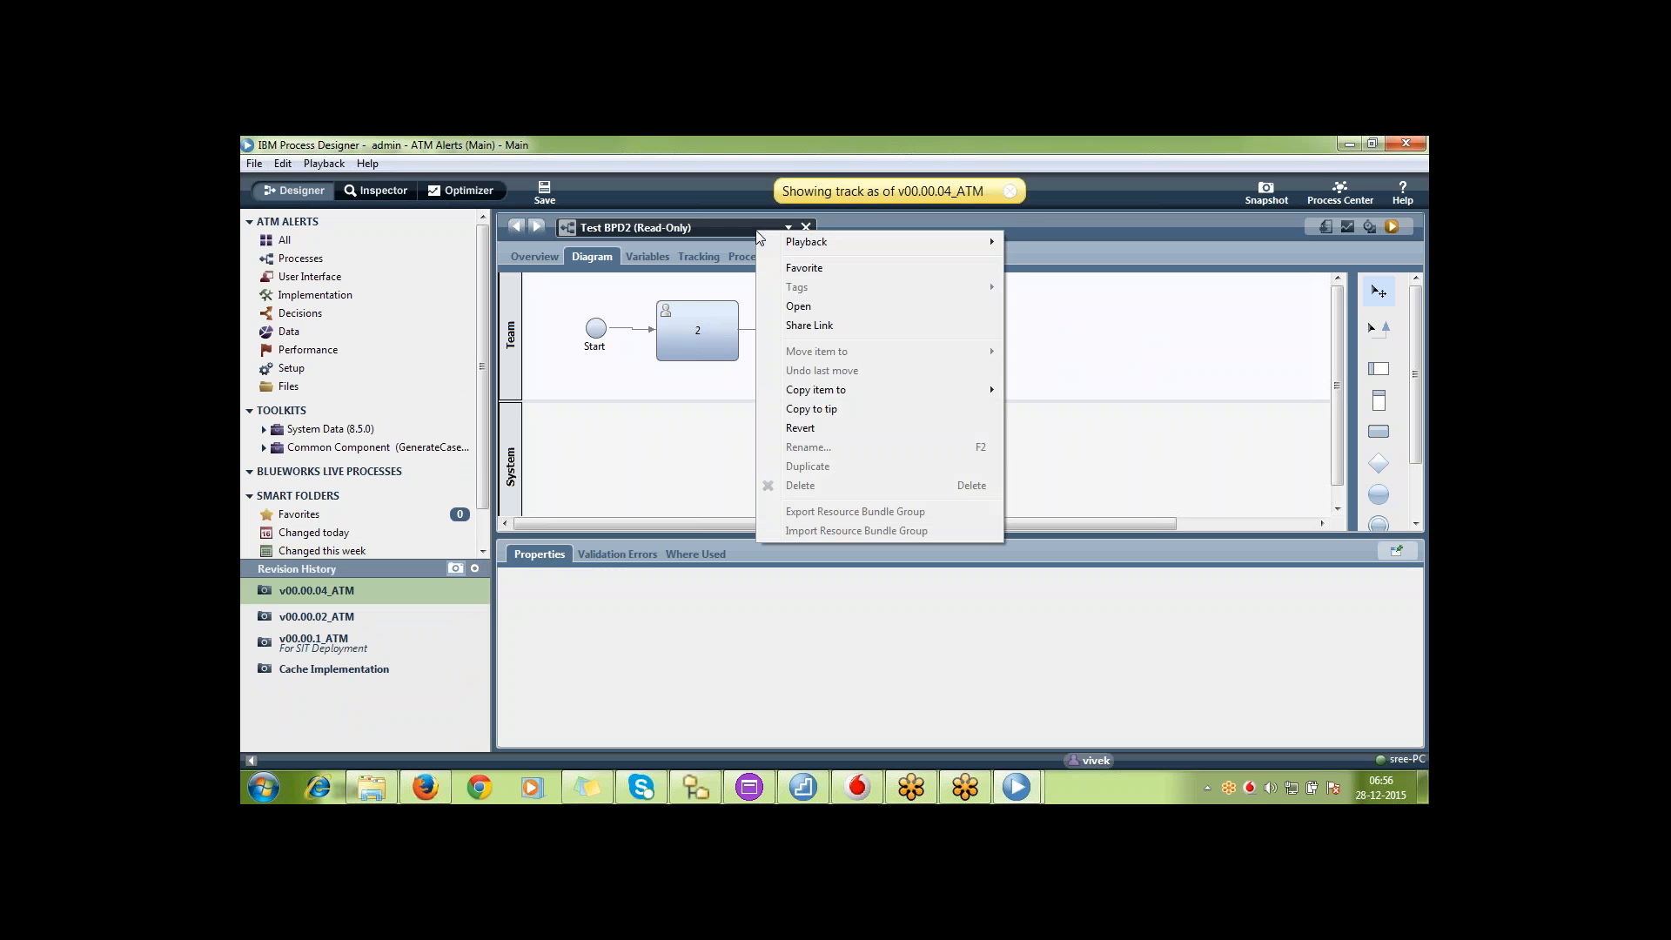
{"action": "left_click", "coordinate": [818, 427]}
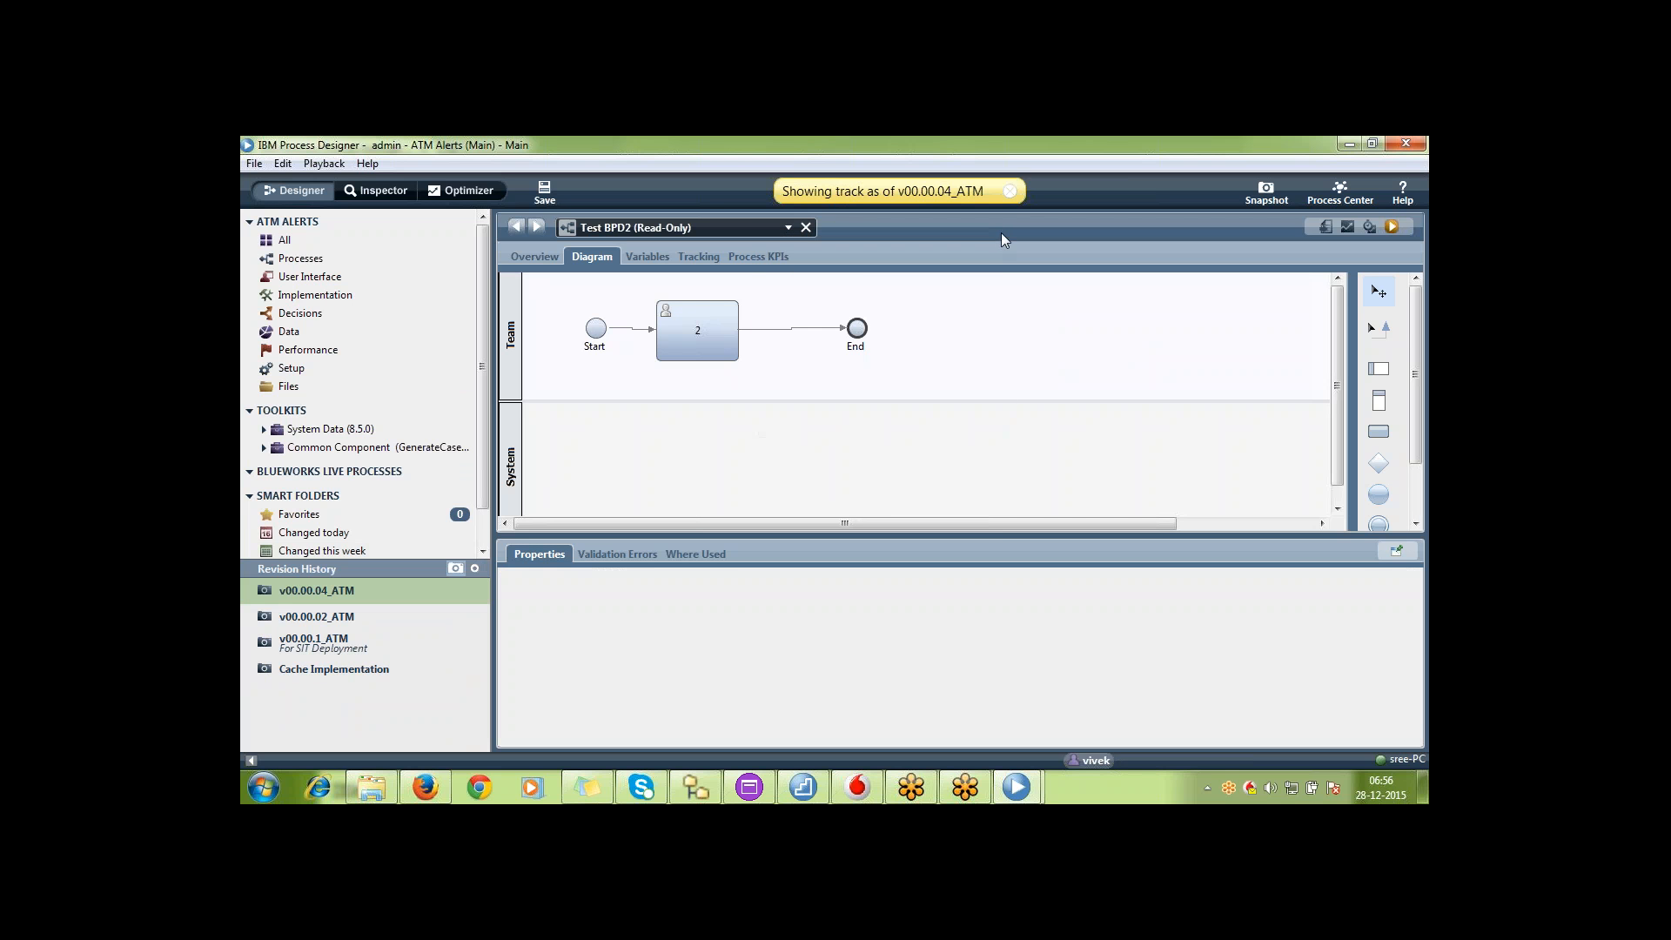
{"action": "left_click", "coordinate": [1009, 193]}
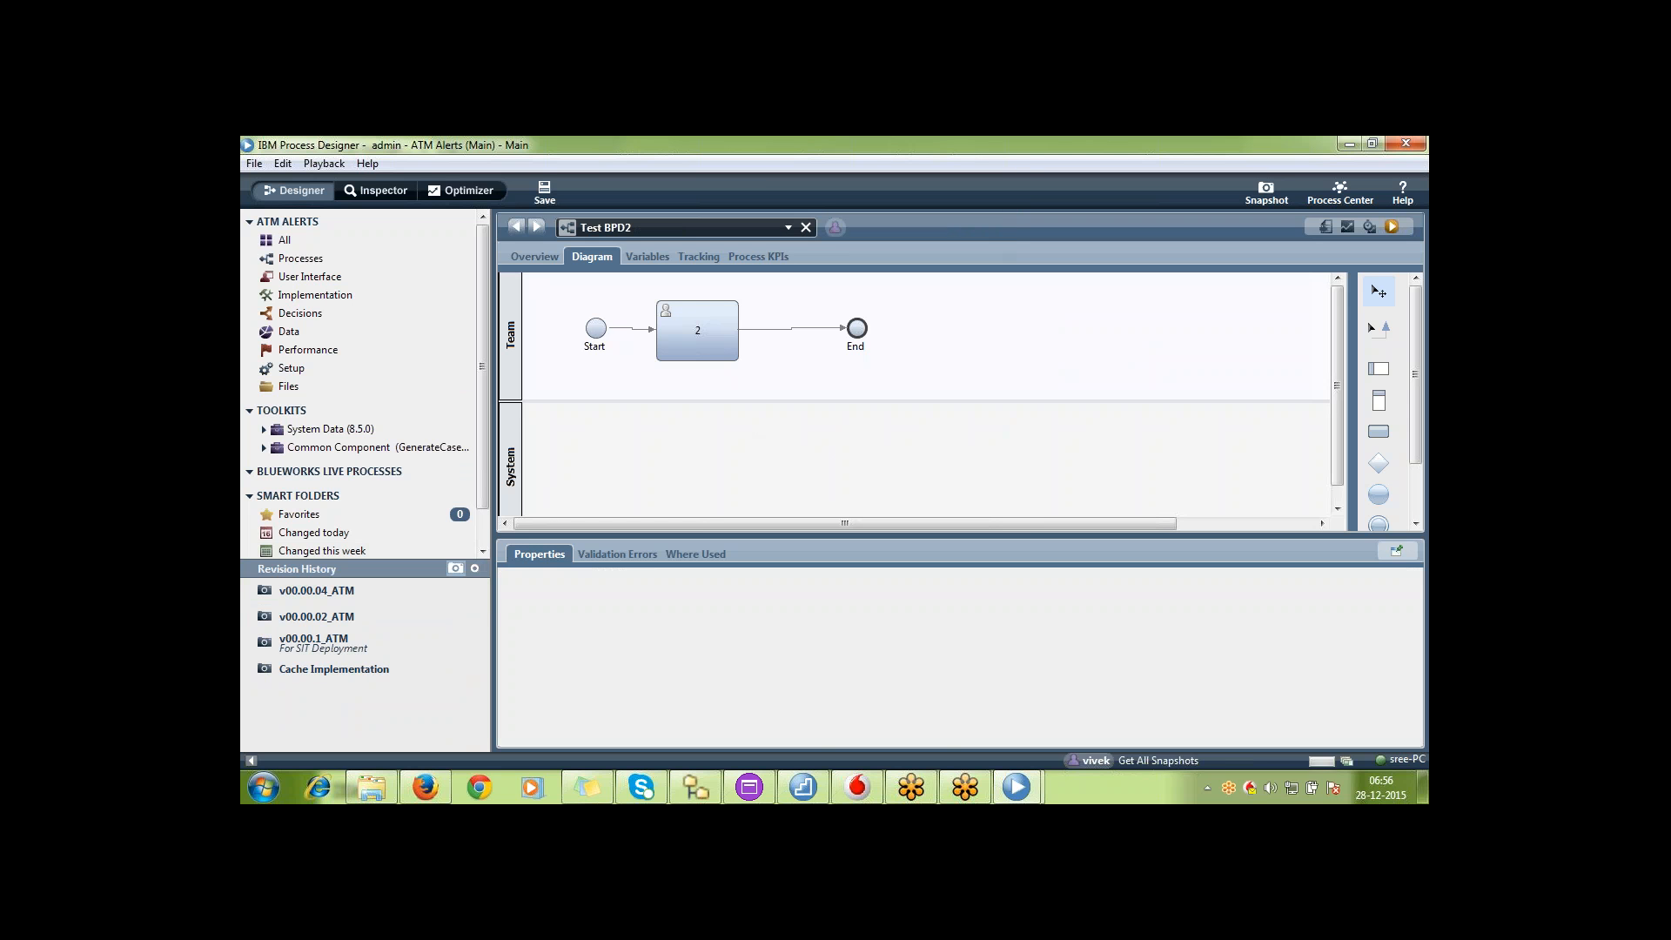
Inspect activity 2 in Test BPD2, view the diagram as of v00.00.02_ATM and v00.00.04_ATM, and return to the current version
{"action": "left_click", "coordinate": [693, 352]}
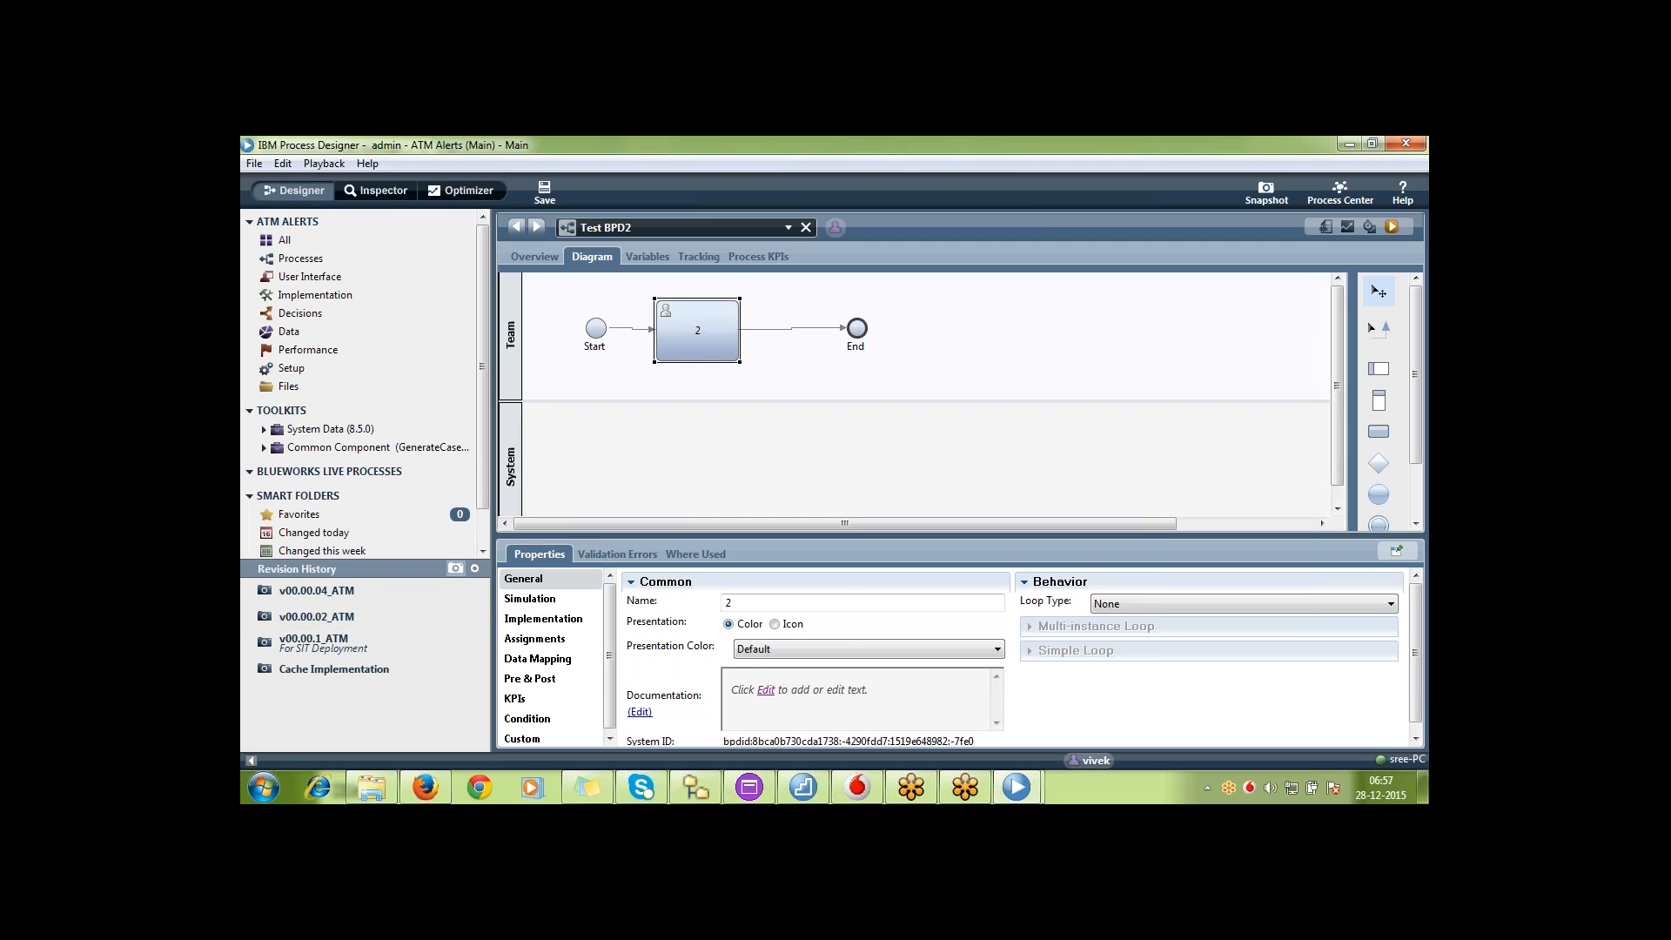
{"action": "left_click", "coordinate": [359, 617]}
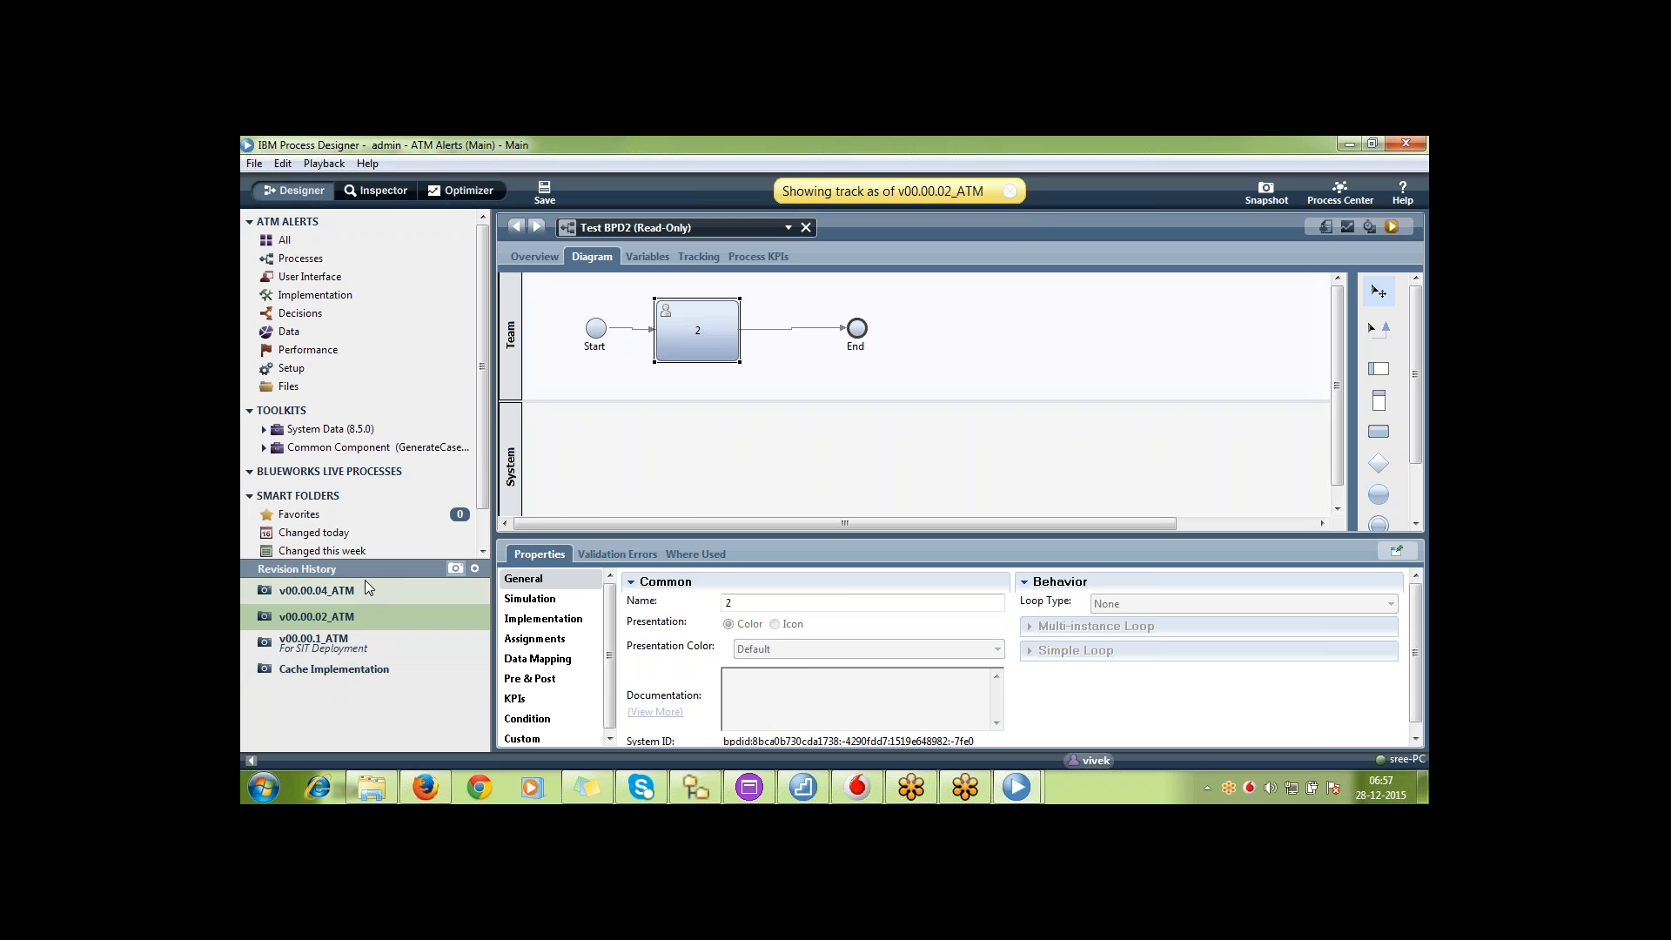
{"action": "left_click", "coordinate": [336, 593]}
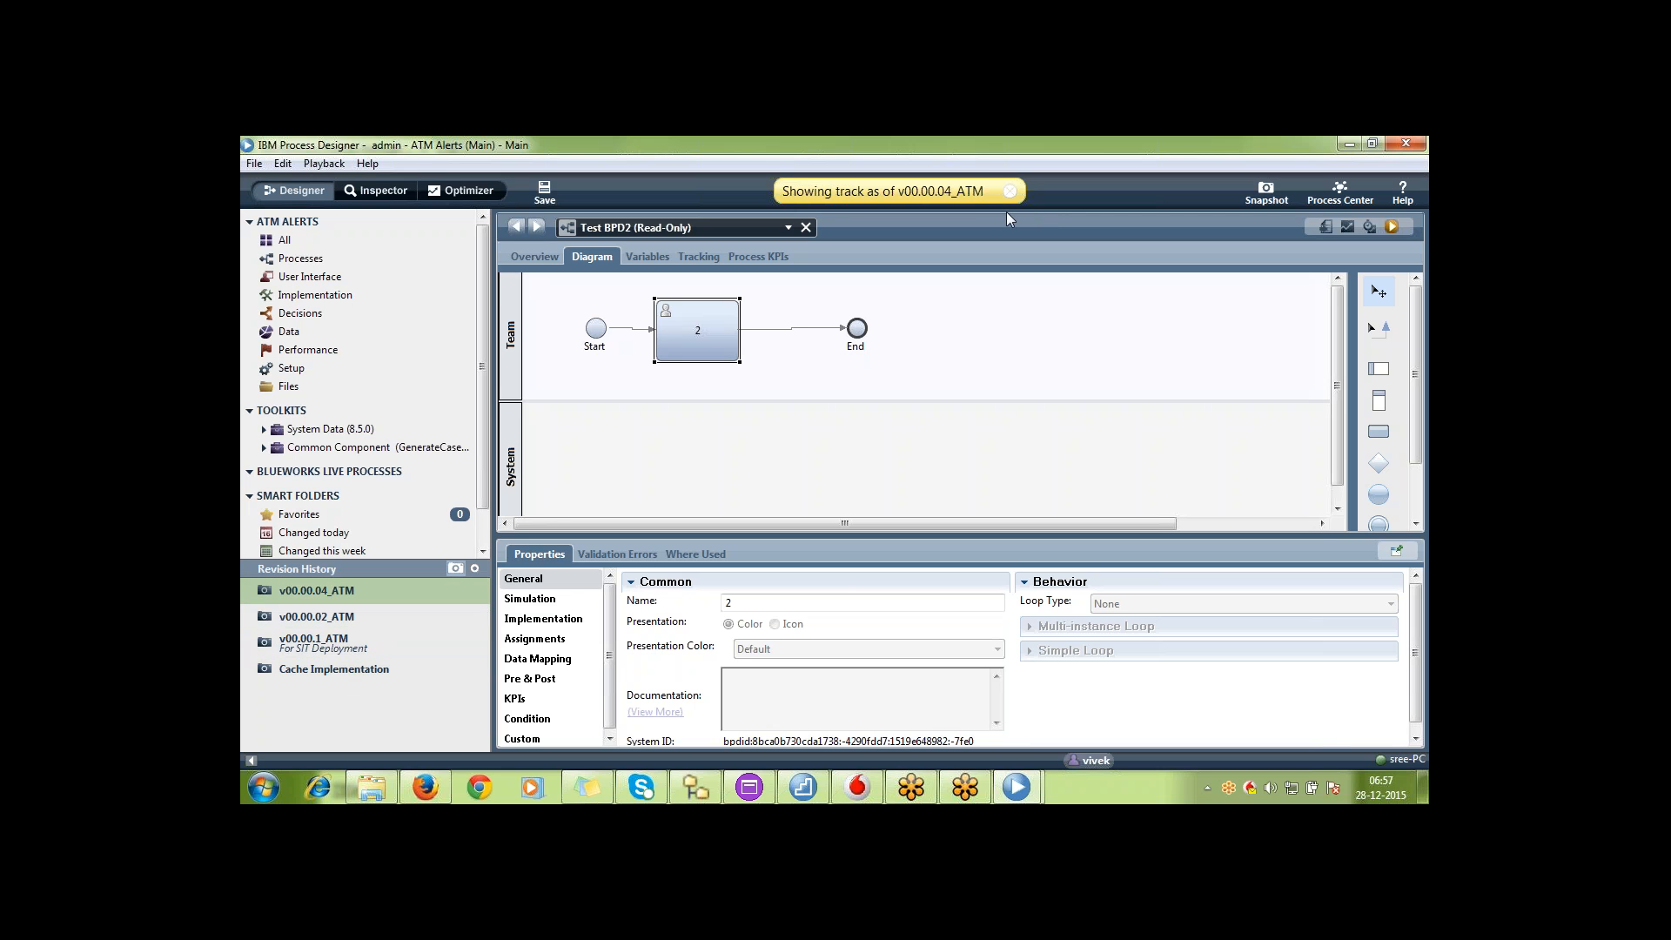
{"action": "left_click", "coordinate": [1009, 191]}
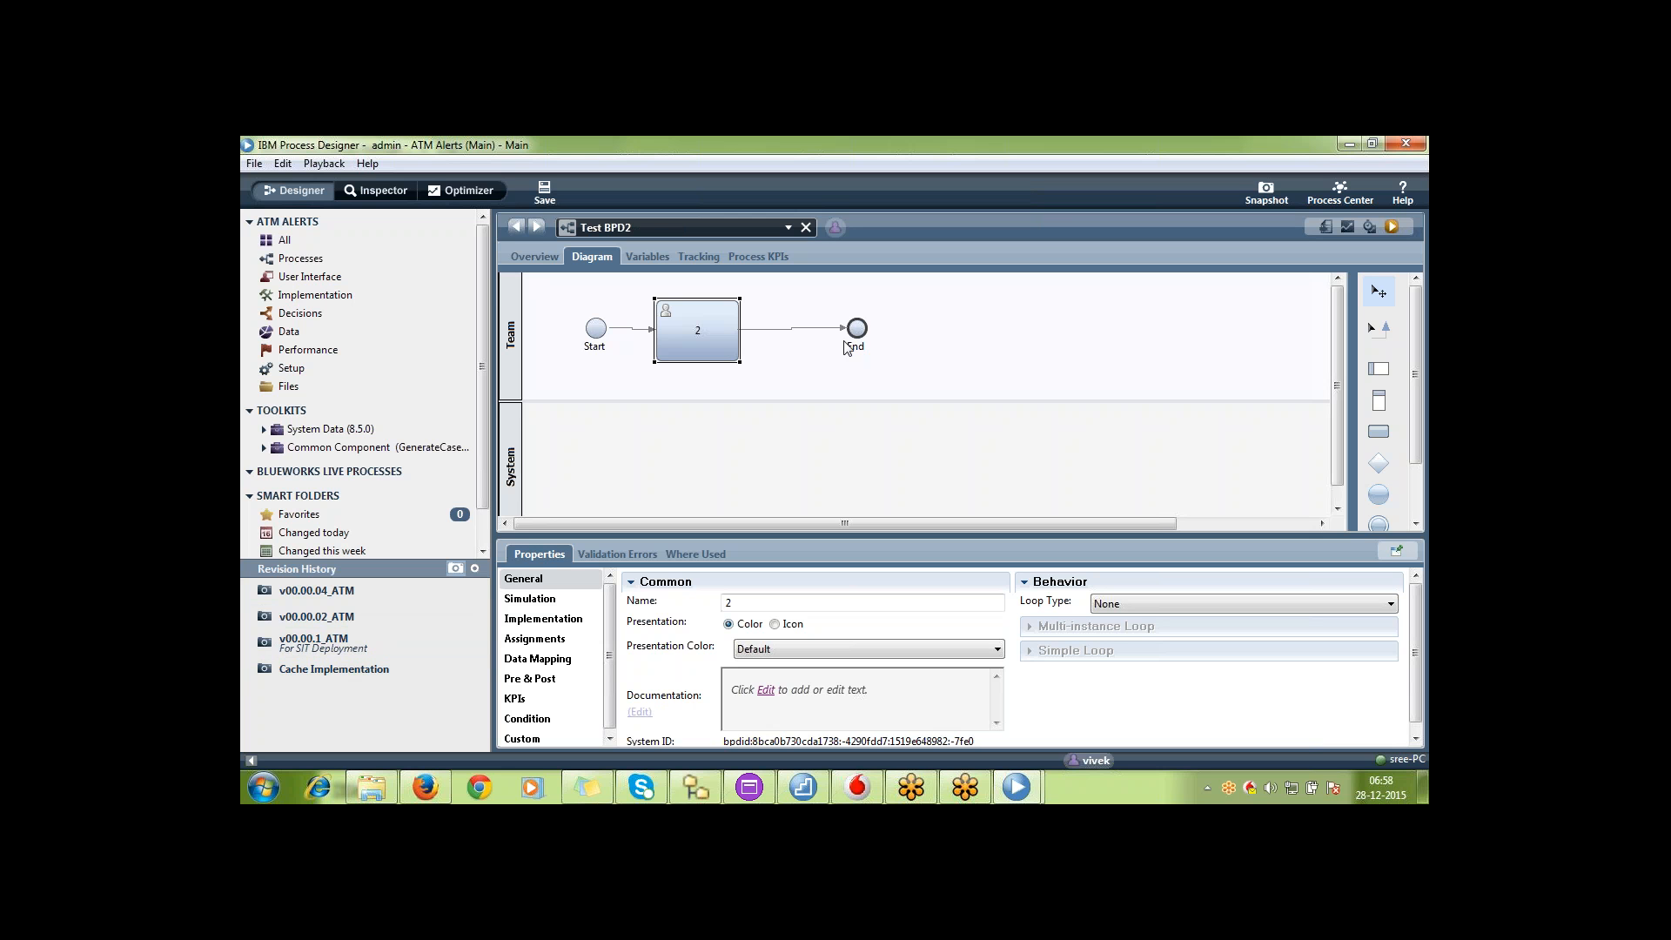
Move the End event away from activity 2 and add activities named 3 and 4 between them in the Team lane
{"action": "left_click_drag", "start_coordinate": [855, 342], "coordinate": [1085, 365]}
{"action": "left_click", "coordinate": [1379, 432]}
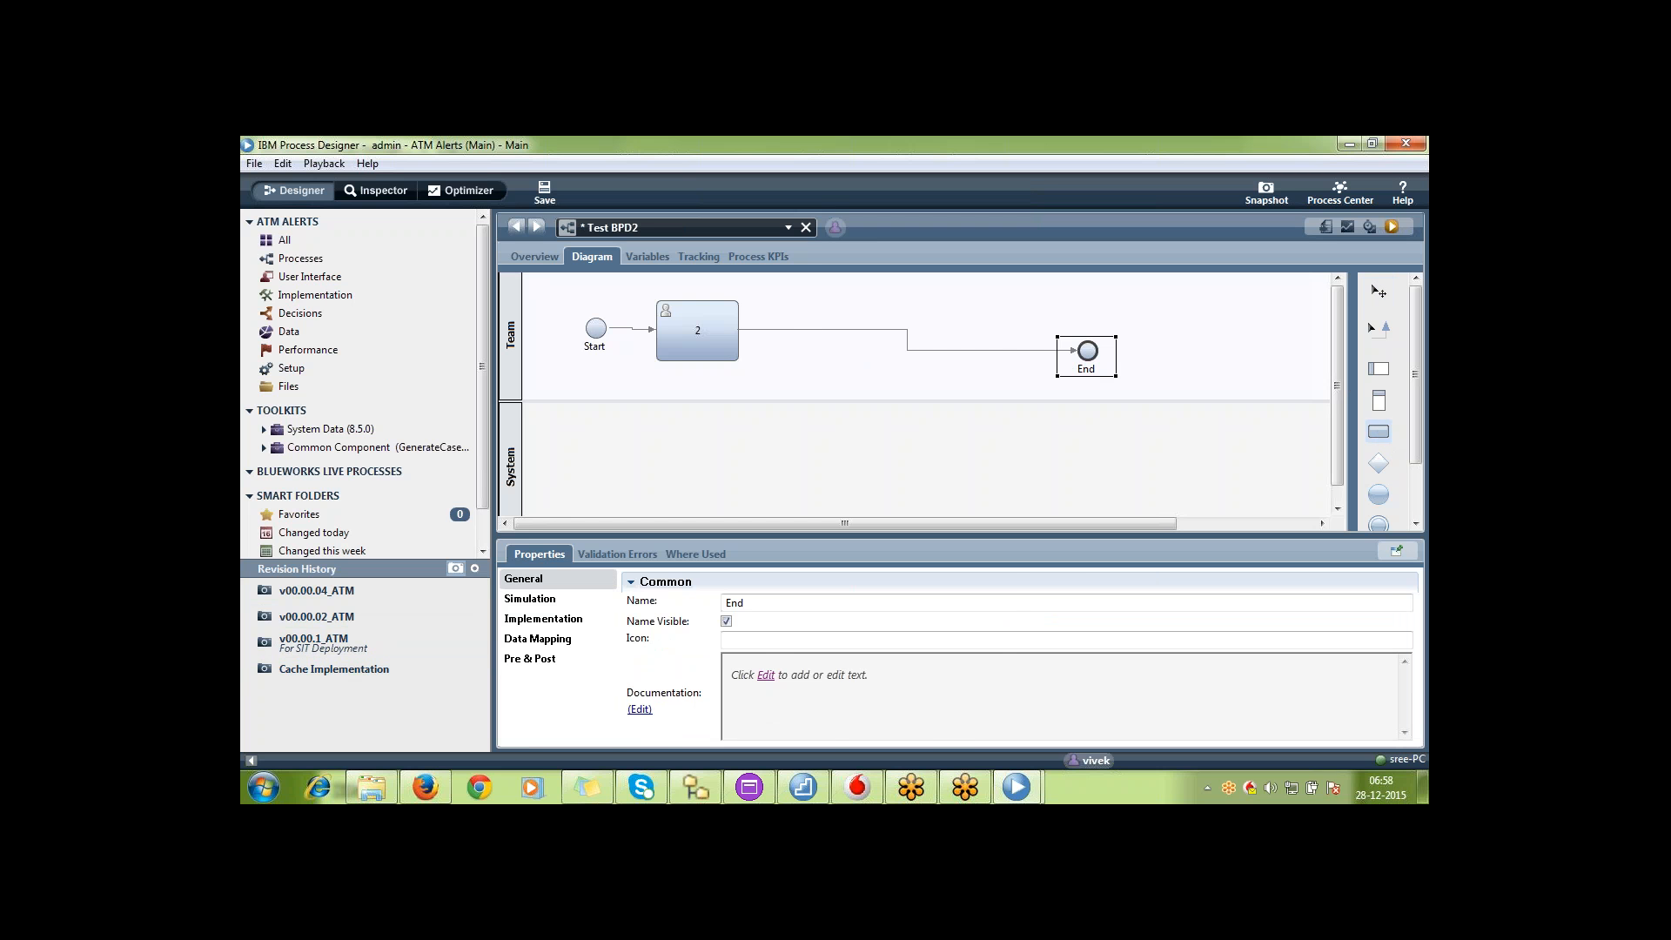
{"action": "left_click", "coordinate": [840, 338]}
{"action": "type", "text": "3"}
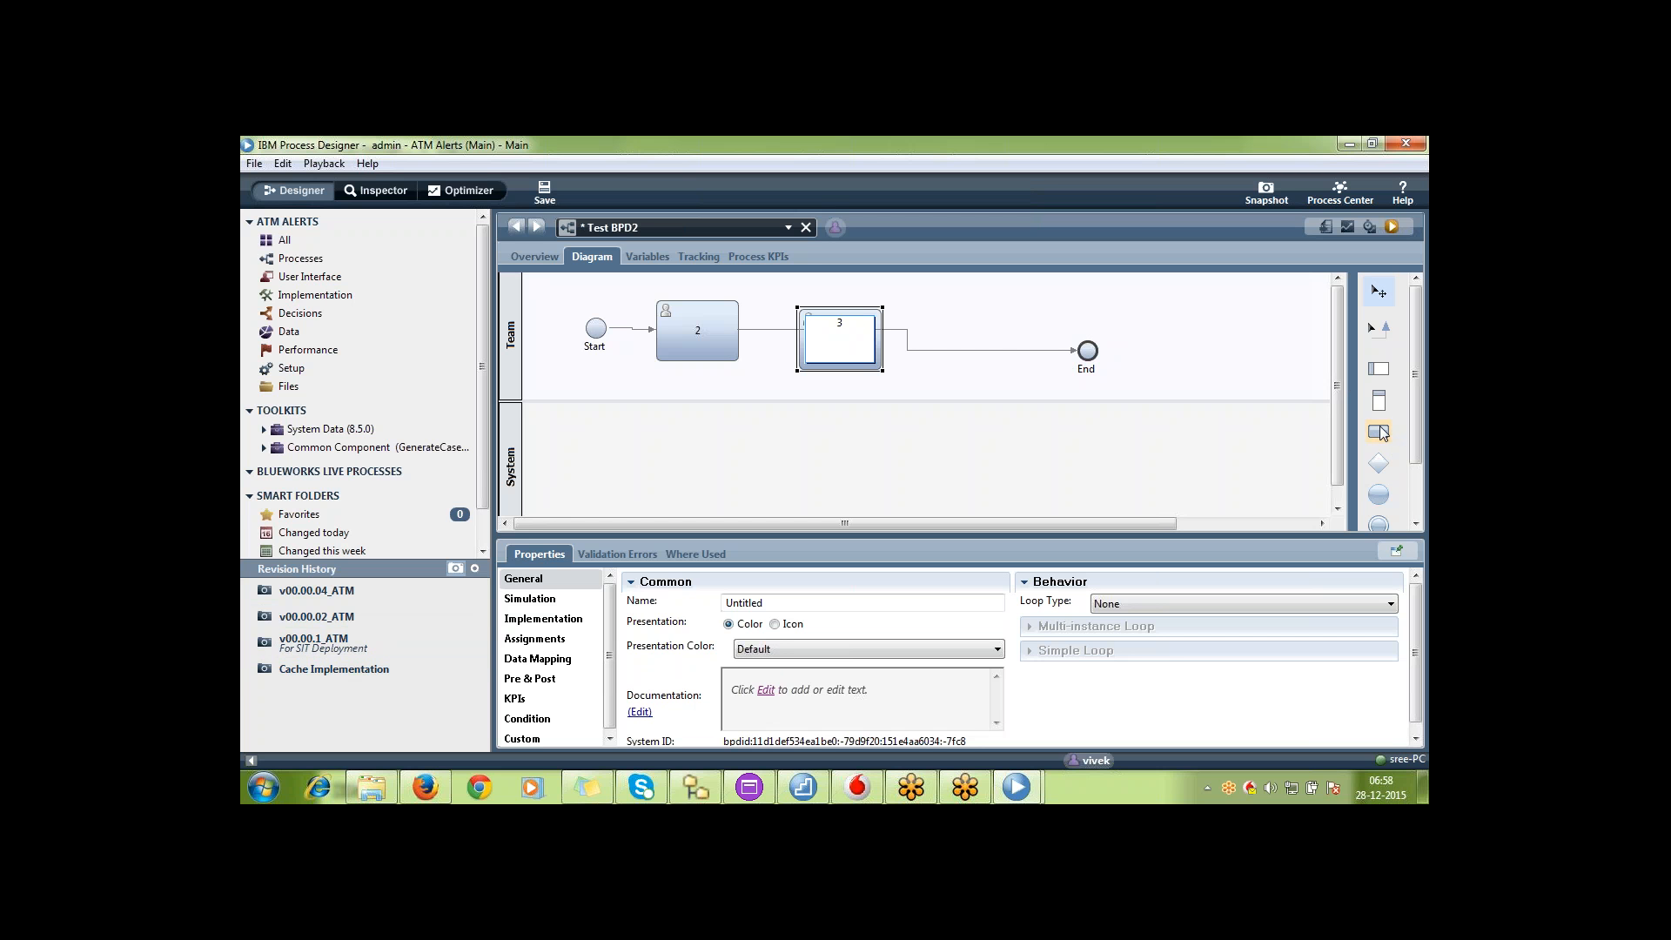
{"action": "key", "text": "Return"}
{"action": "left_click", "coordinate": [963, 330]}
{"action": "type", "text": "4"}
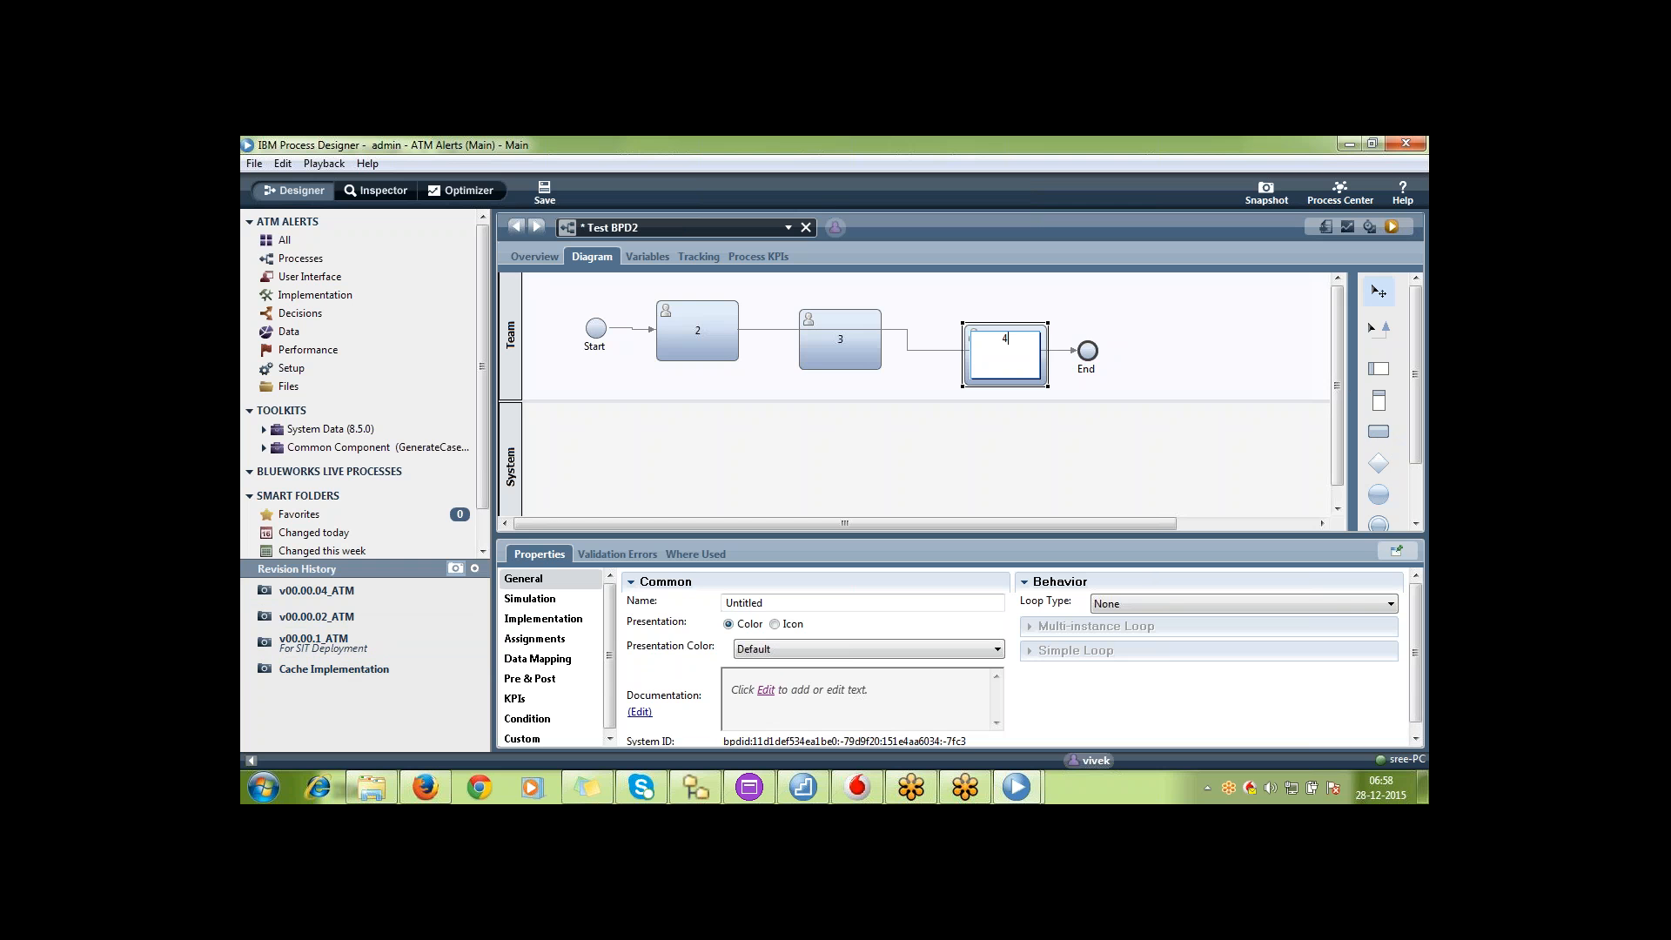
{"action": "key", "text": "Return"}
Reroute the flow from activity 2 to activity 3, connect it through activity 4 to End, and save Test BPD2
{"action": "left_click", "coordinate": [1073, 352]}
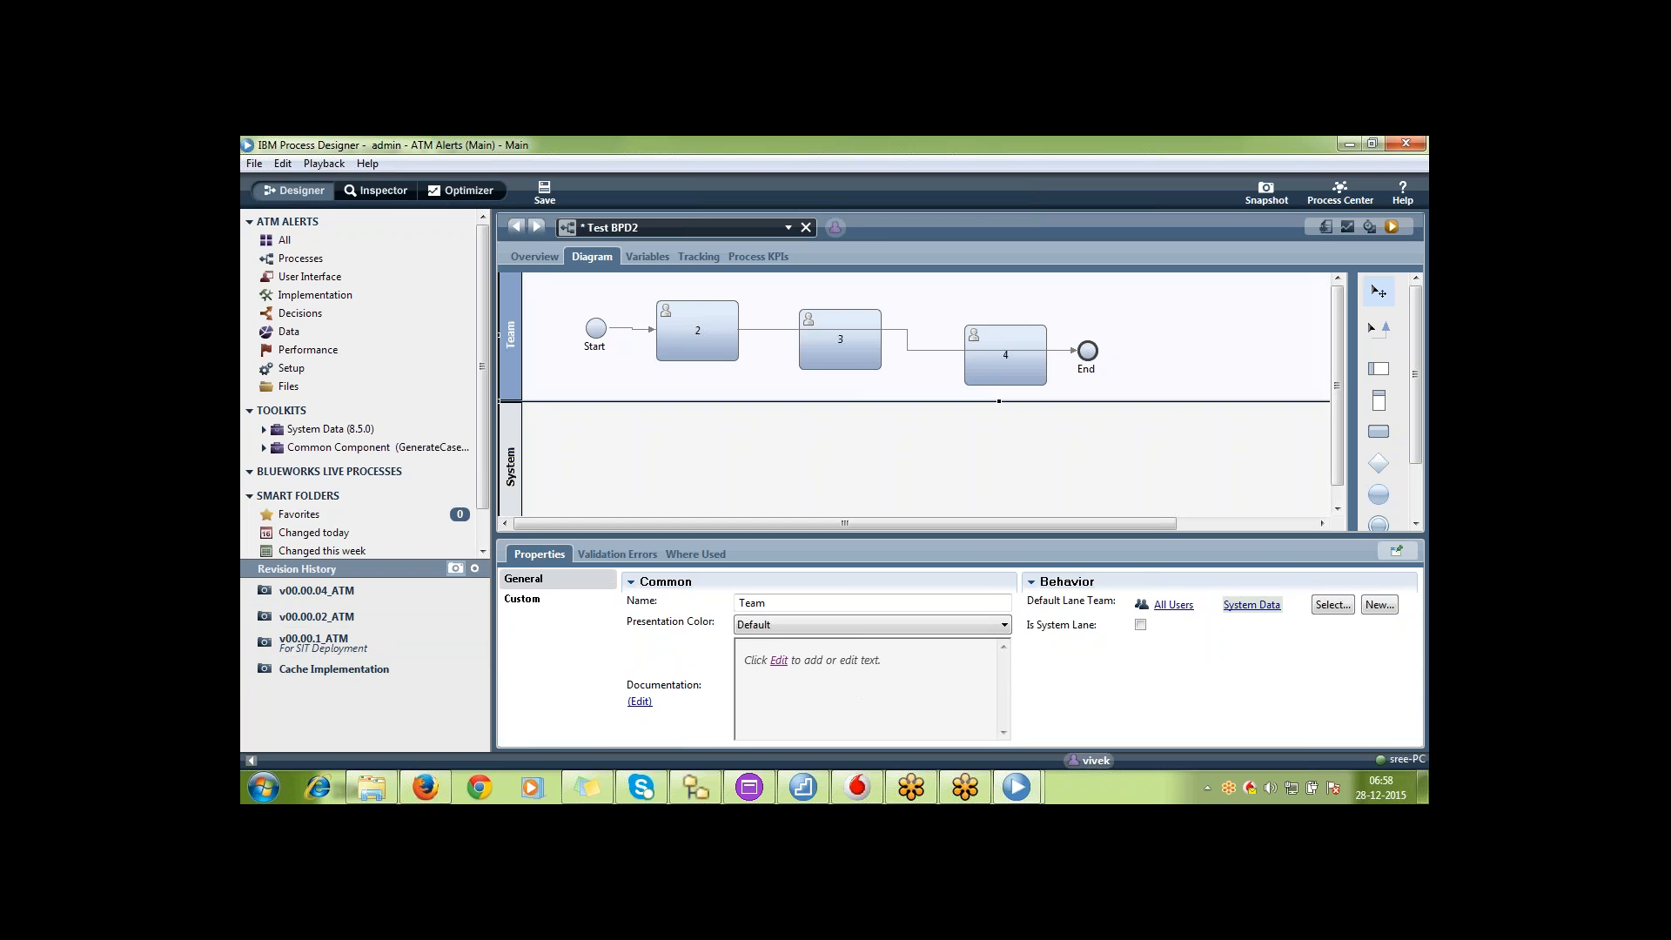
{"action": "left_click", "coordinate": [1075, 351]}
{"action": "left_click_drag", "start_coordinate": [1074, 351], "coordinate": [844, 333]}
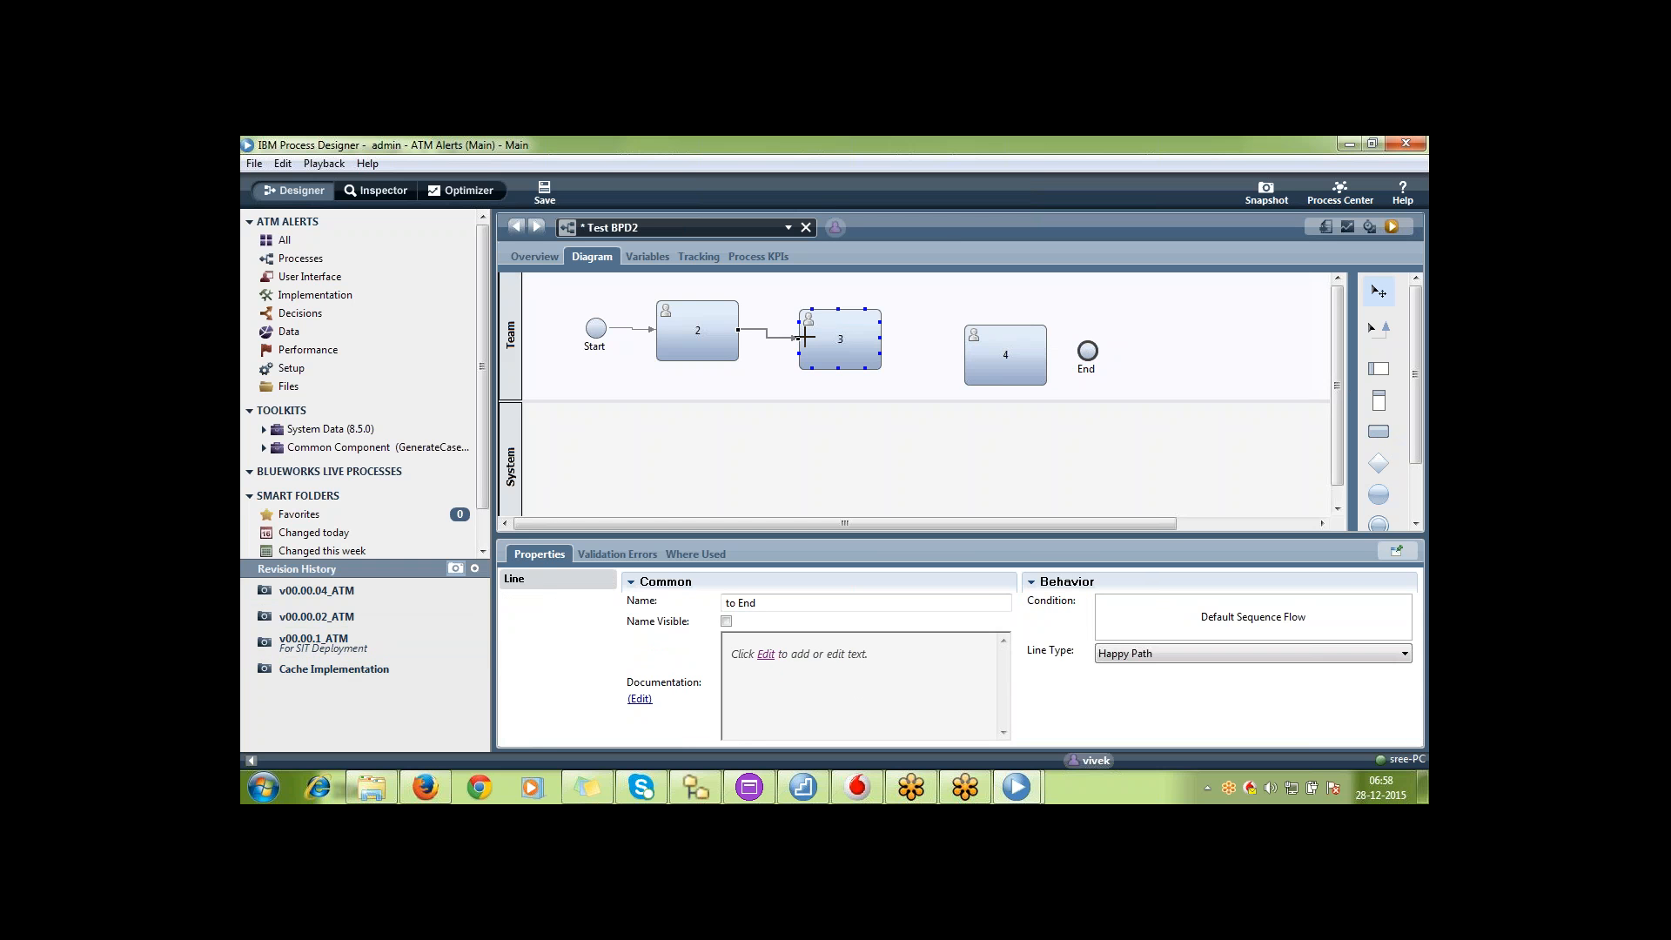
{"action": "left_click", "coordinate": [1383, 330]}
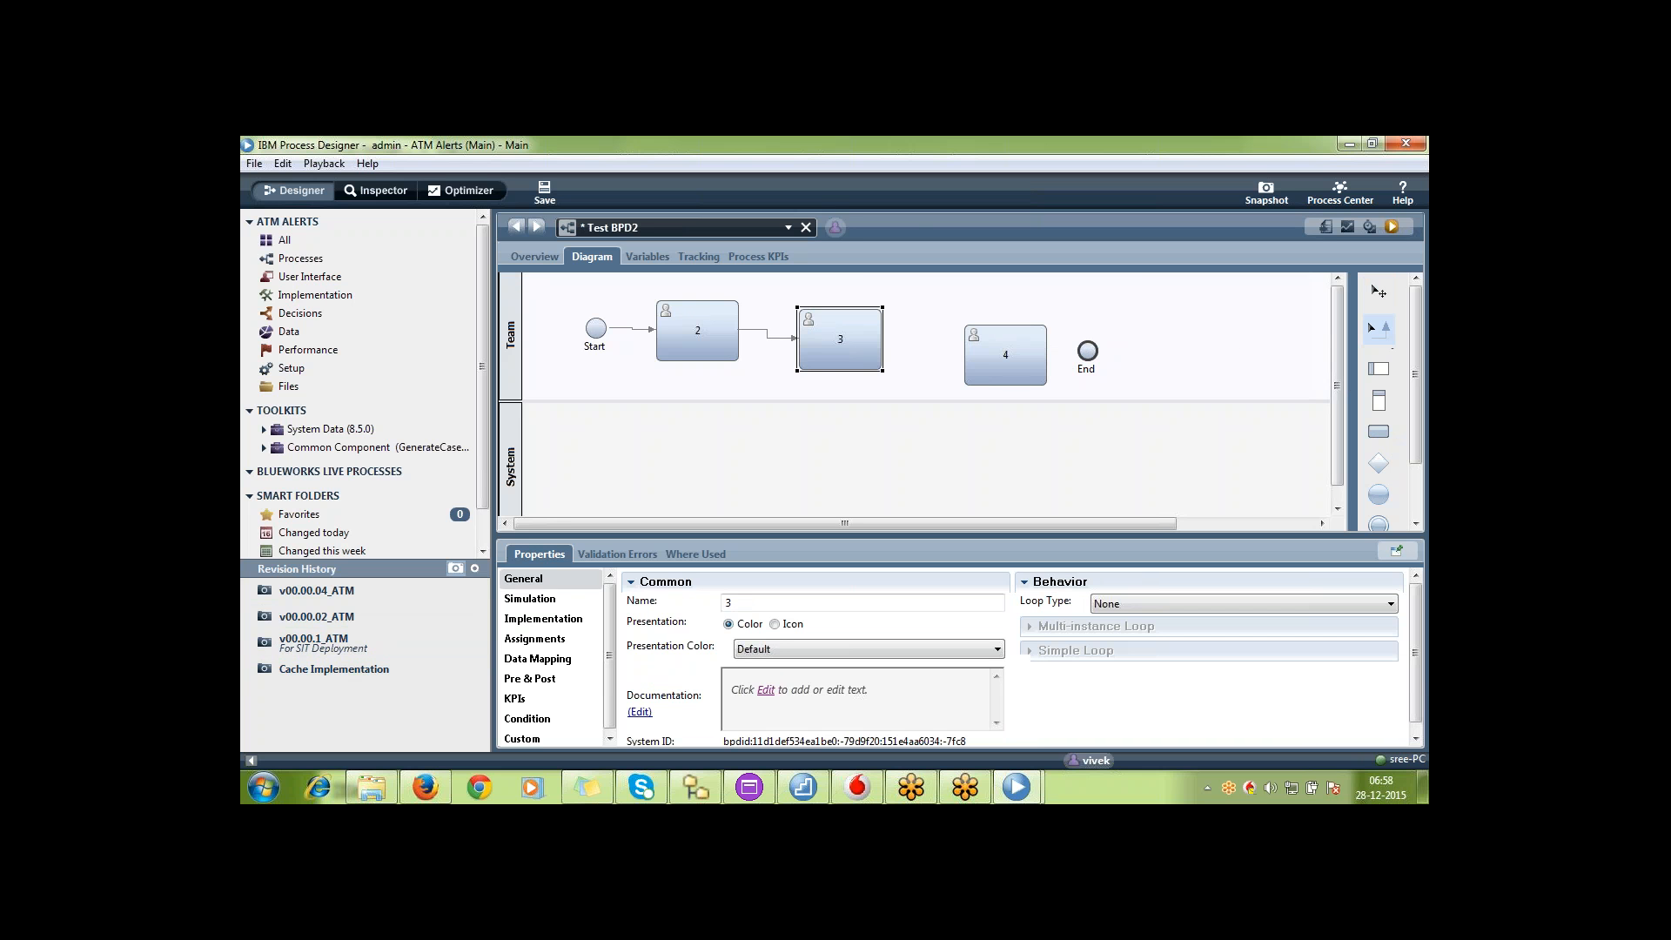
{"action": "left_click_drag", "start_coordinate": [883, 353], "coordinate": [1085, 353]}
{"action": "left_click", "coordinate": [1379, 291]}
{"action": "key", "text": "ctrl+s"}
Take a new snapshot of ATM Alerts named v00.00.05
{"action": "left_click", "coordinate": [1267, 194]}
{"action": "type", "text": "v"}
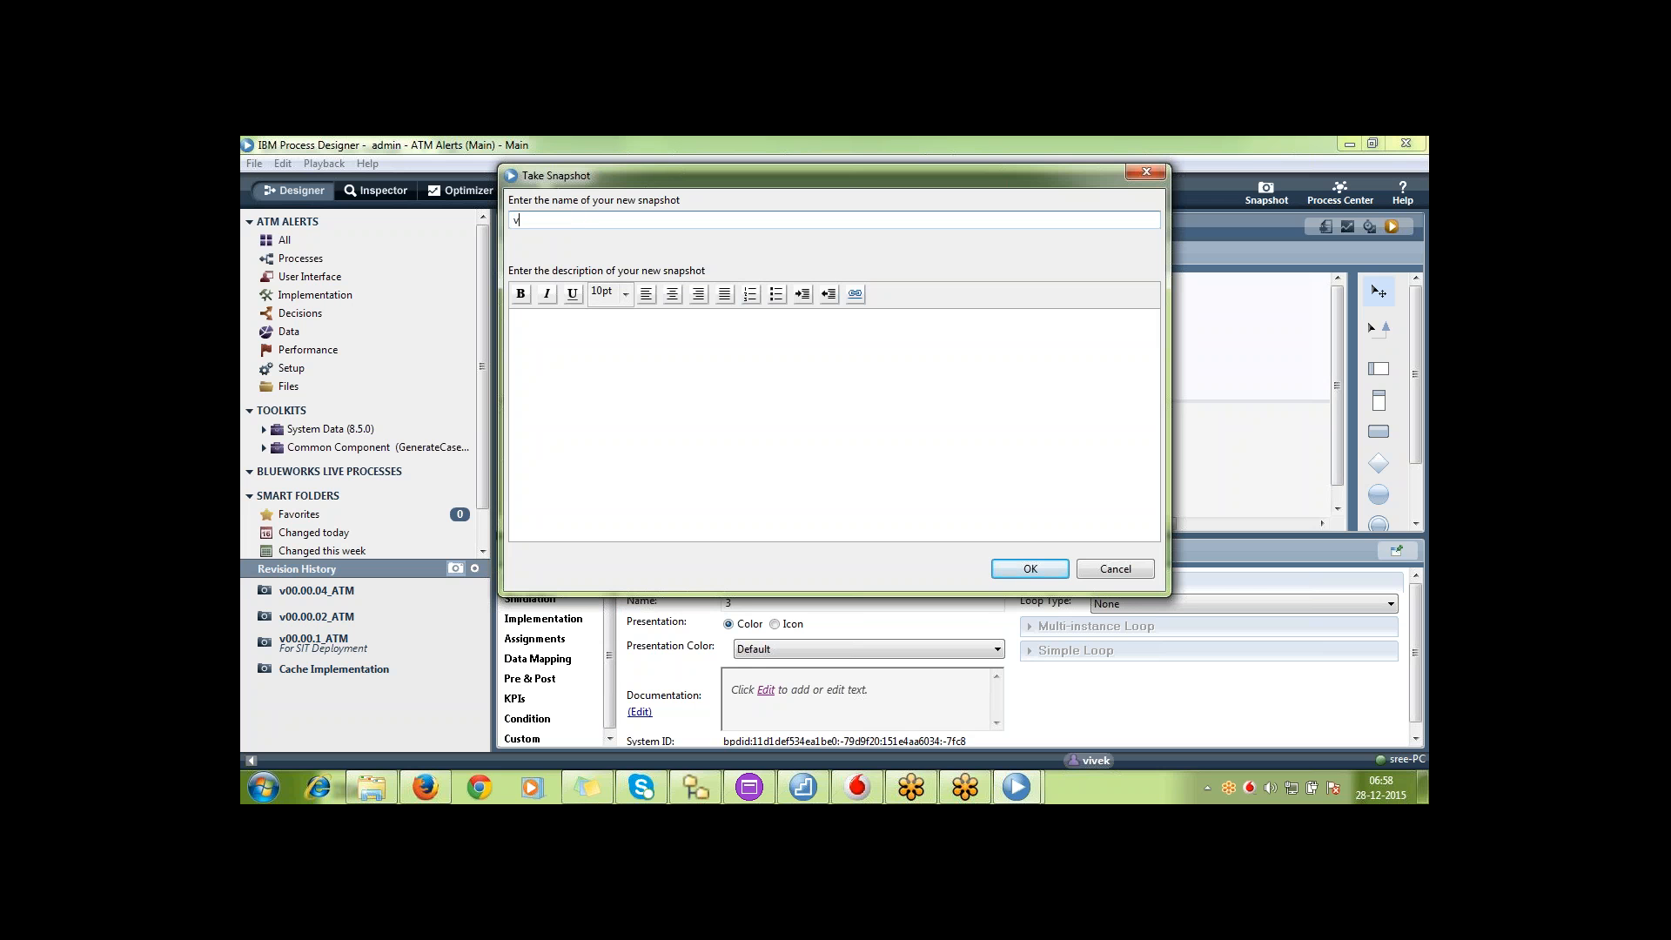
{"action": "type", "text": "00.00.05"}
{"action": "left_click", "coordinate": [1028, 572]}
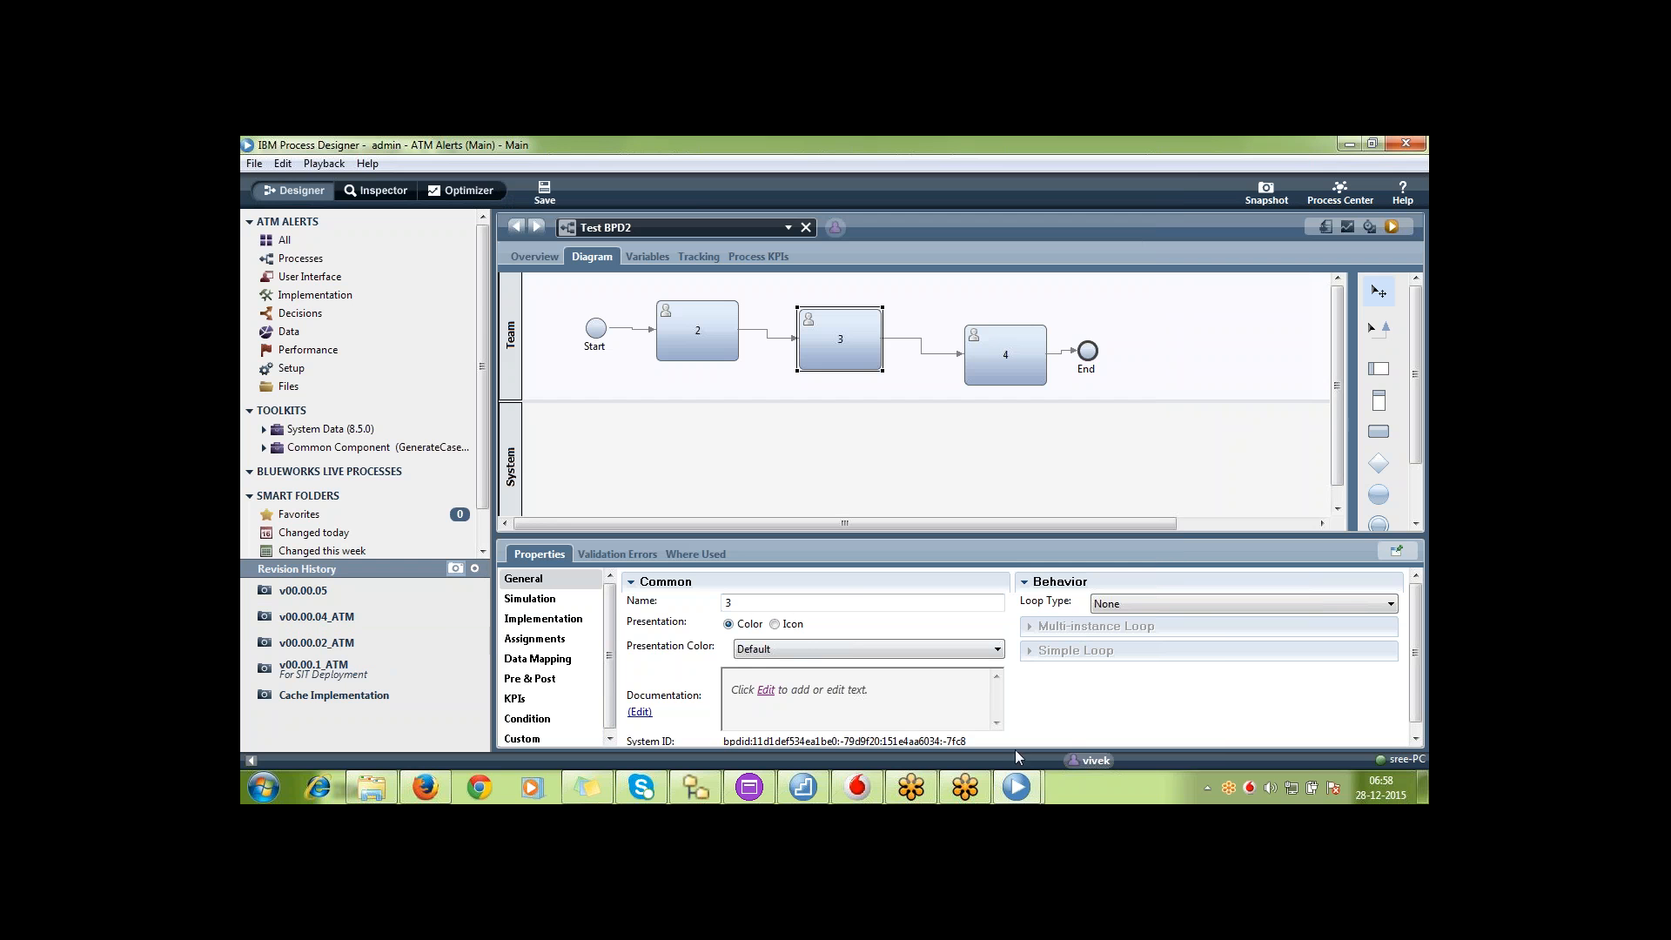
Compare Test BPD1 and Test BPD2 across the two users' Process Designer windows, finishing in the window showing Test BPD1
{"action": "mouse_move", "coordinate": [1017, 788]}
{"action": "left_click", "coordinate": [1118, 712]}
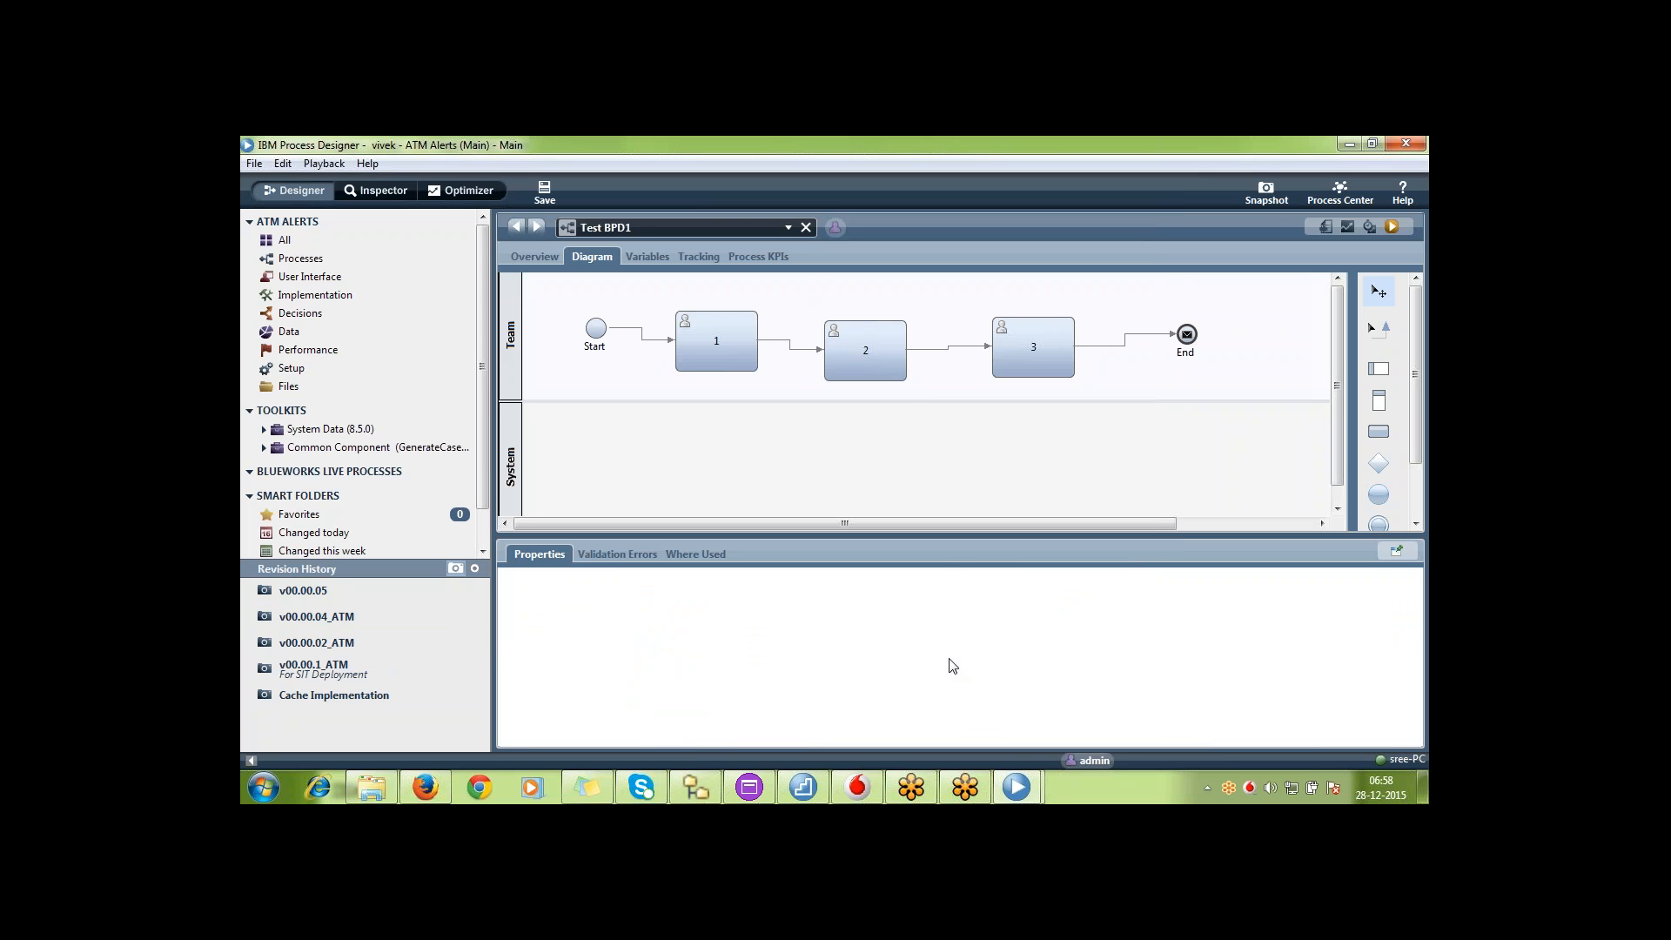
{"action": "left_click", "coordinate": [972, 796]}
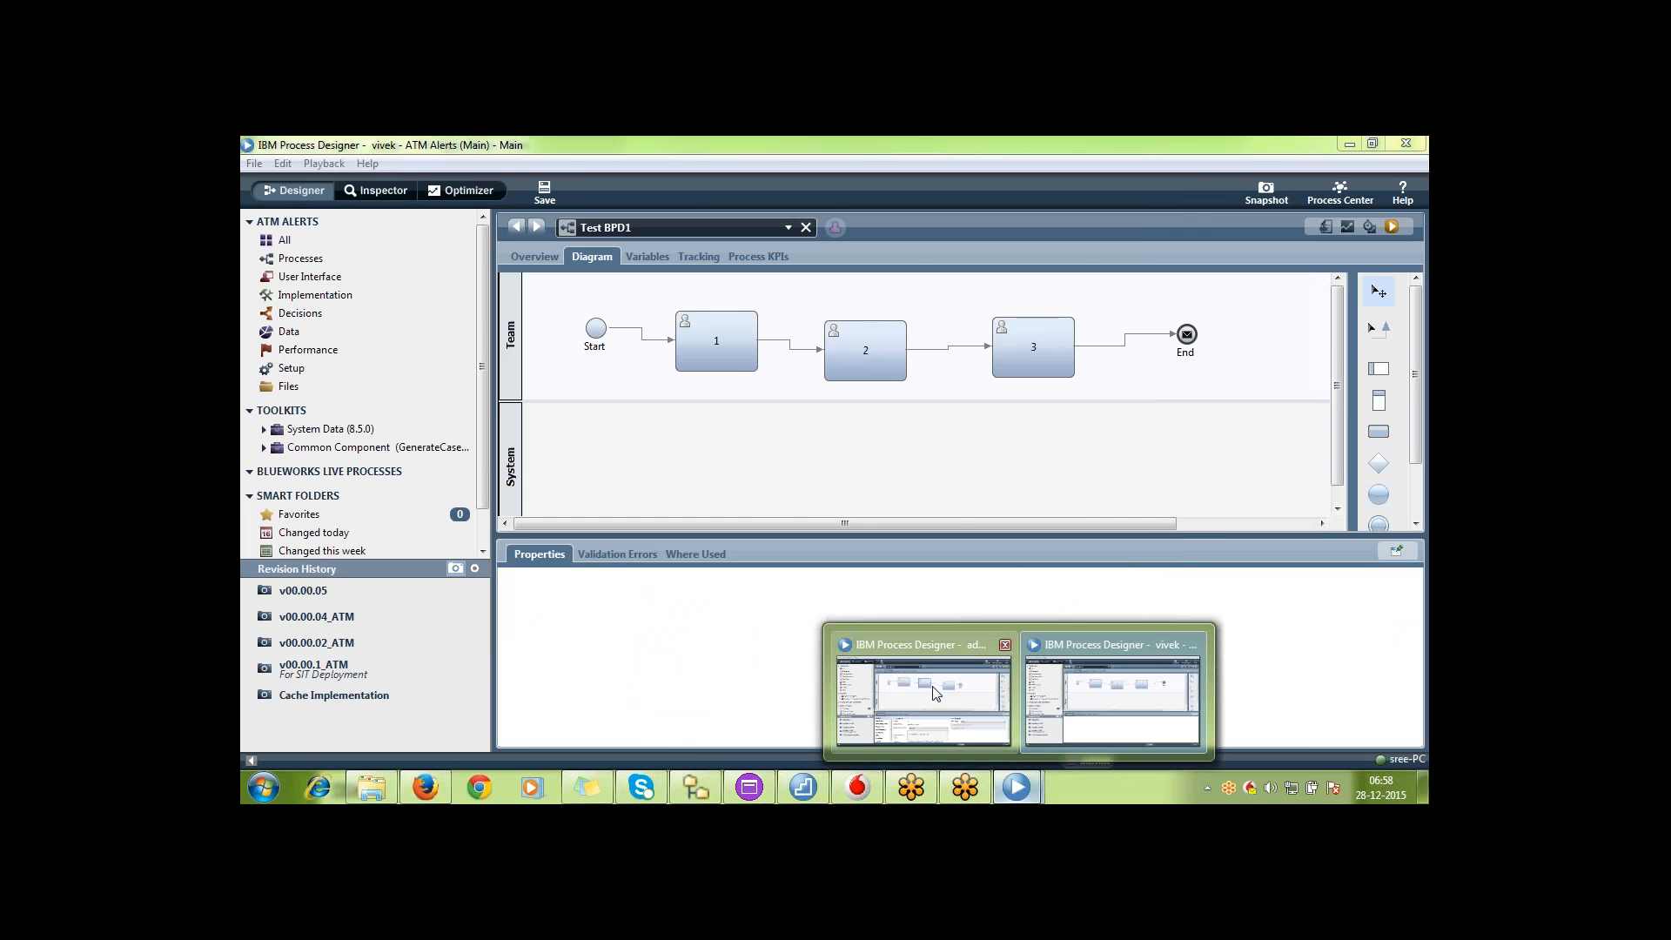
{"action": "left_click", "coordinate": [937, 692]}
{"action": "left_click", "coordinate": [1031, 776]}
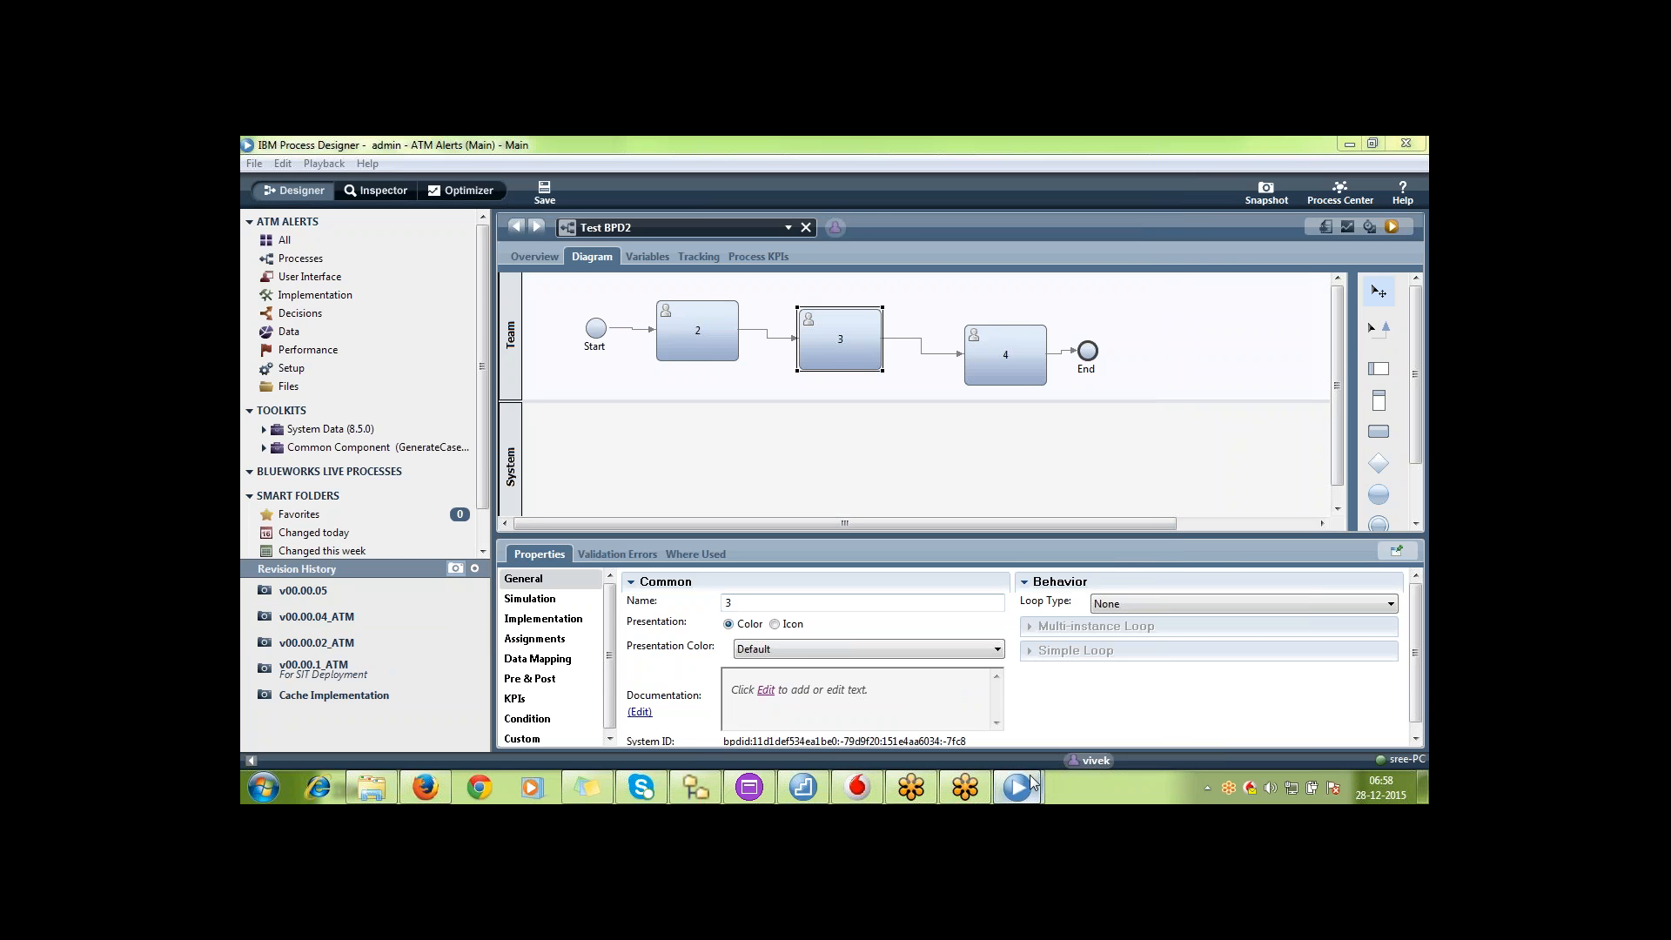
{"action": "left_click", "coordinate": [1137, 693]}
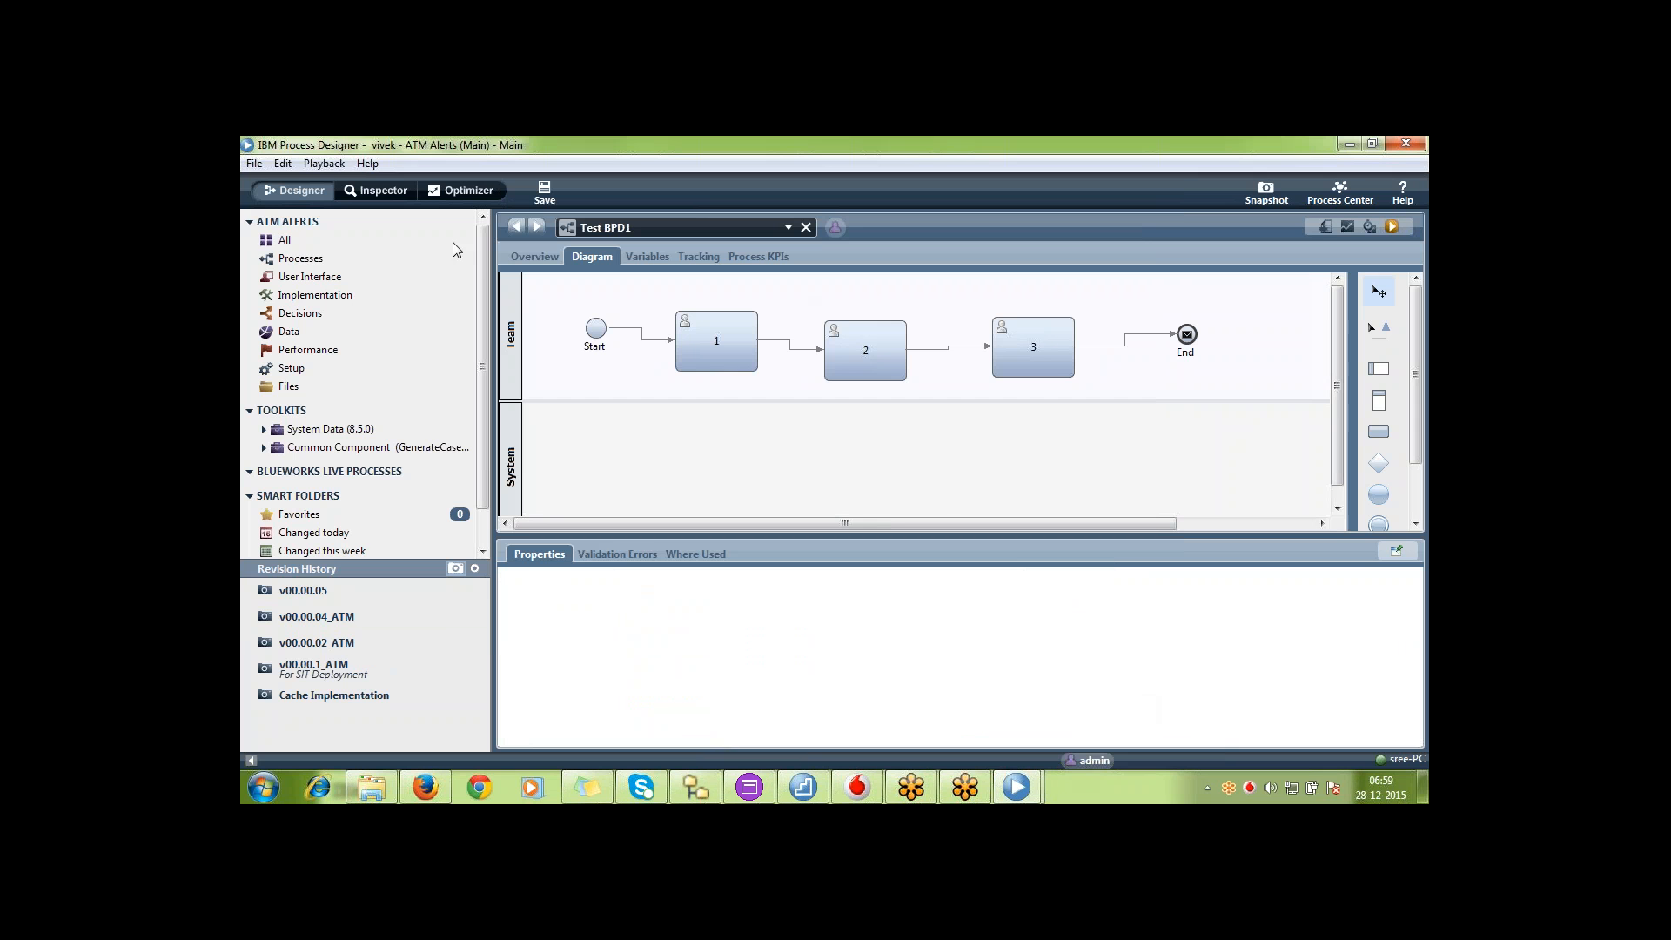
Review the detailed revision history, return to listing snapshots only, and view the track as of v00.00.05
{"action": "left_click", "coordinate": [475, 569]}
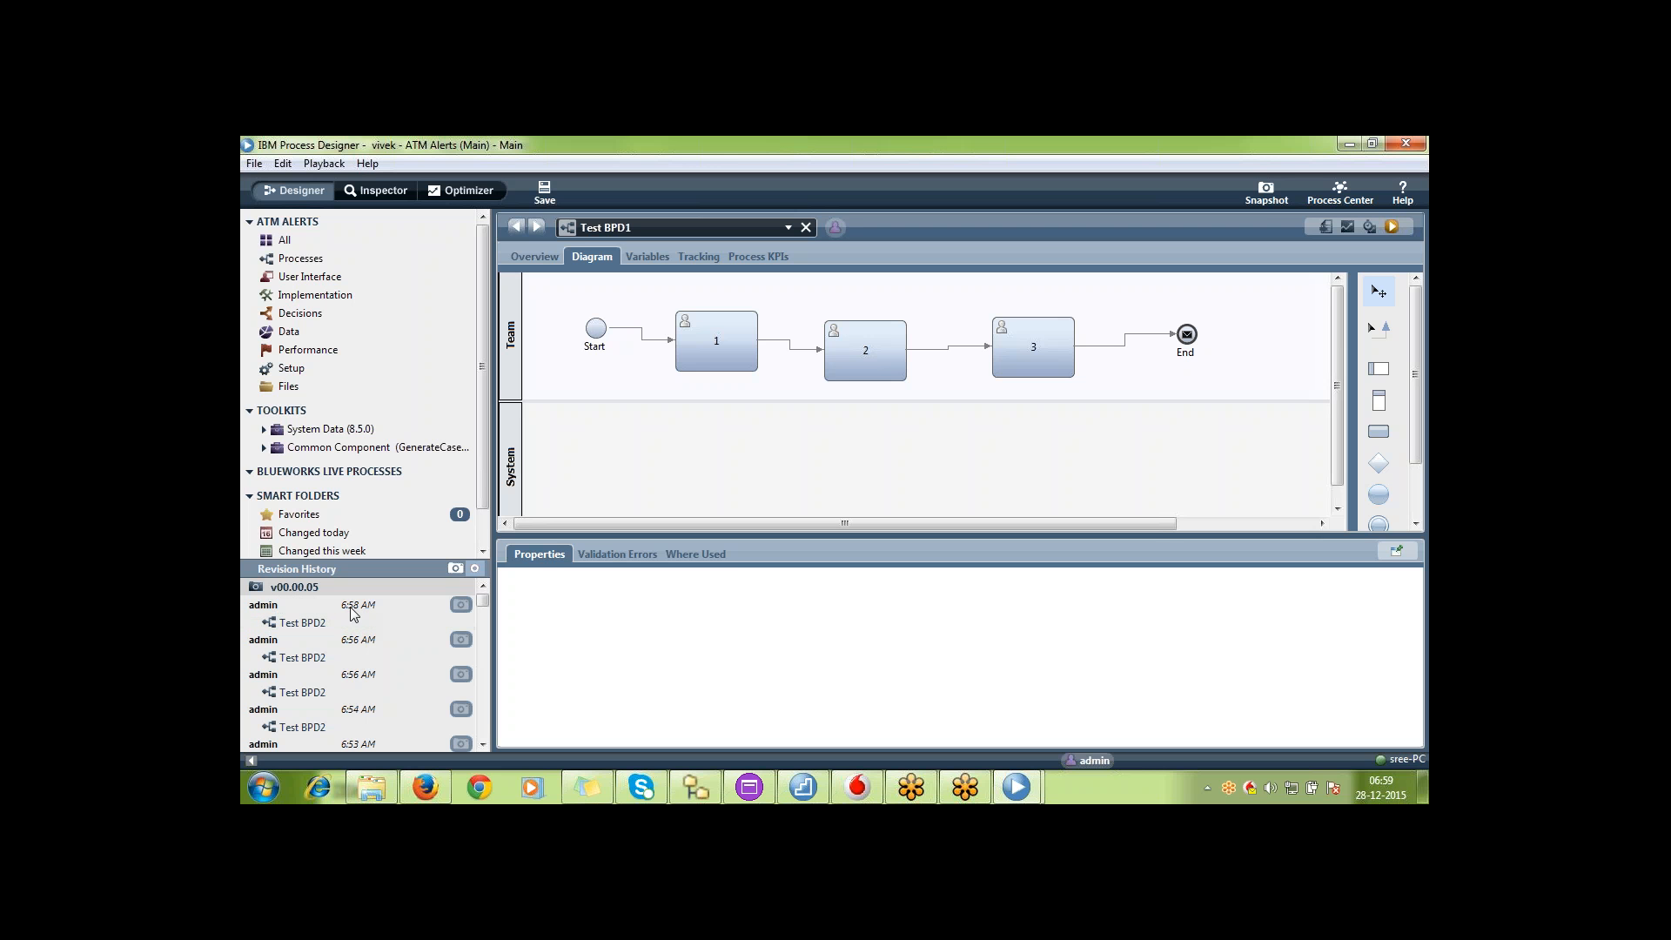
{"action": "left_click", "coordinate": [454, 569]}
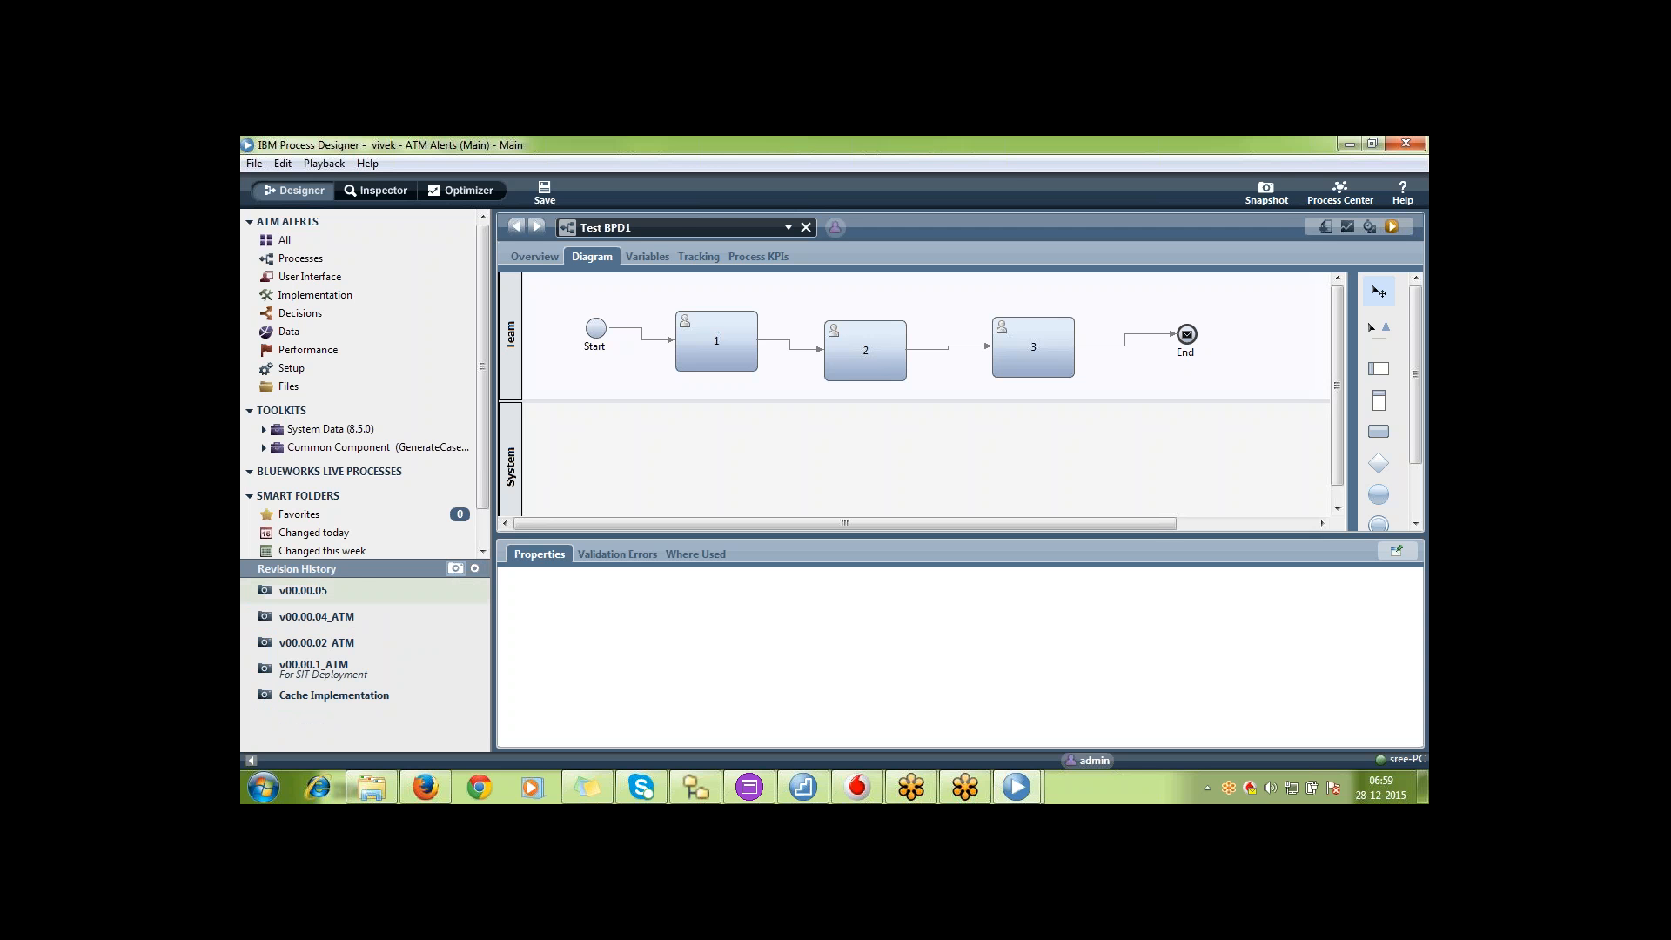
{"action": "double_click", "coordinate": [353, 587]}
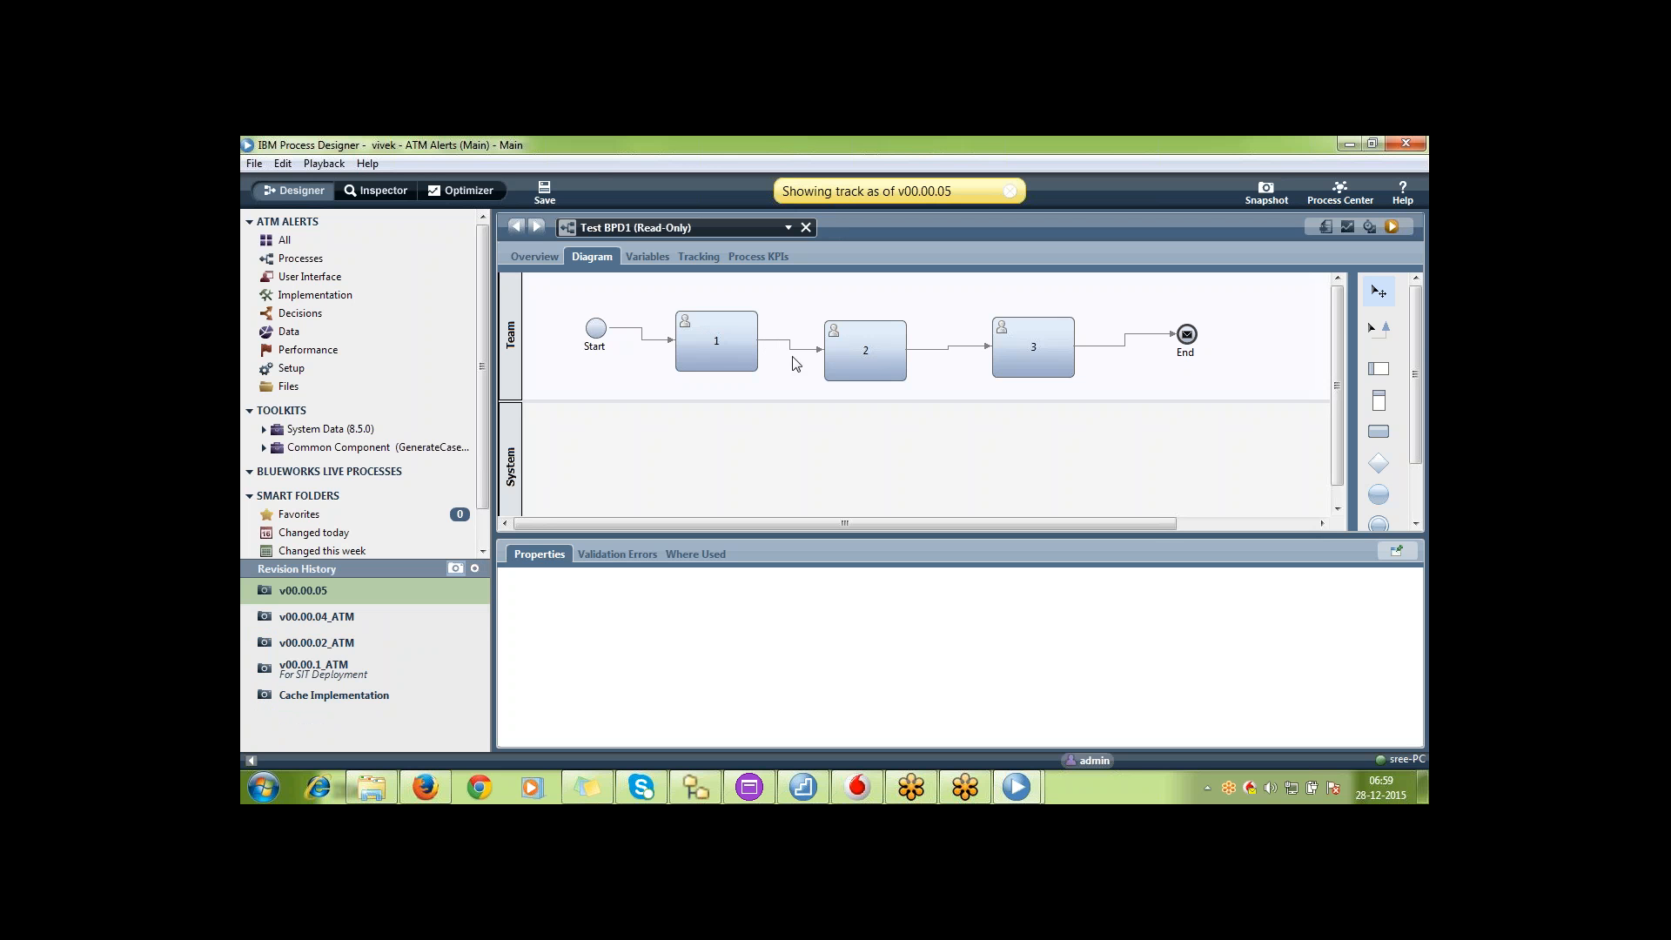
View the track as of v00.00.04_ATM and revert Test BPD1 to that snapshot
{"action": "left_click", "coordinate": [331, 620]}
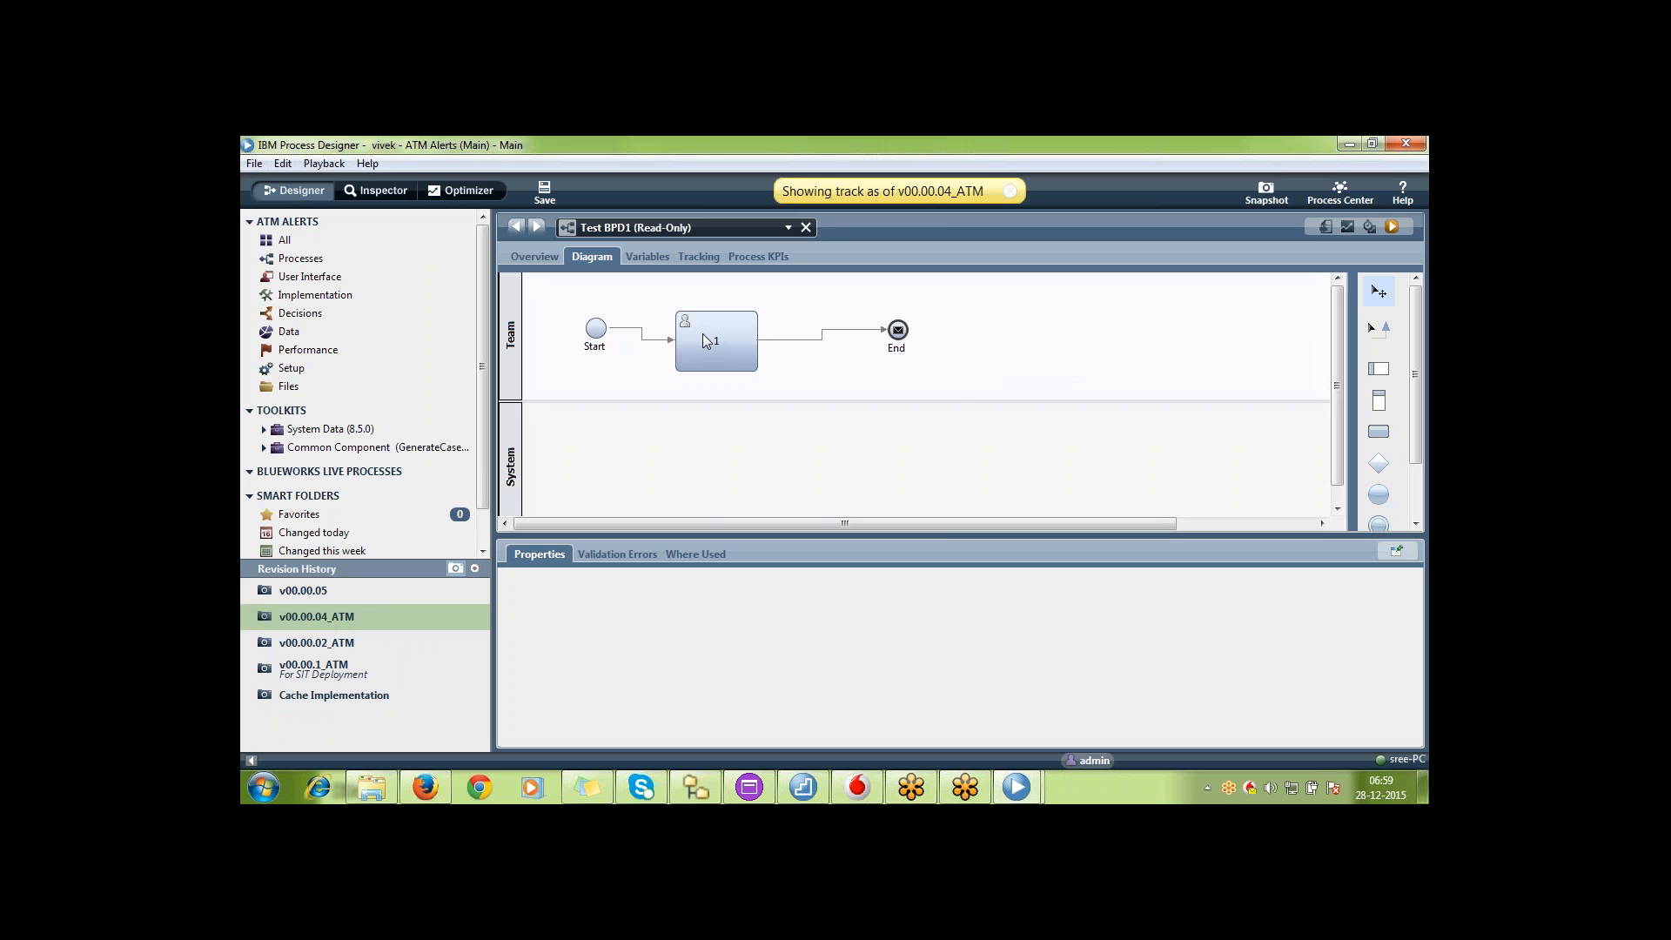
{"action": "right_click", "coordinate": [701, 231]}
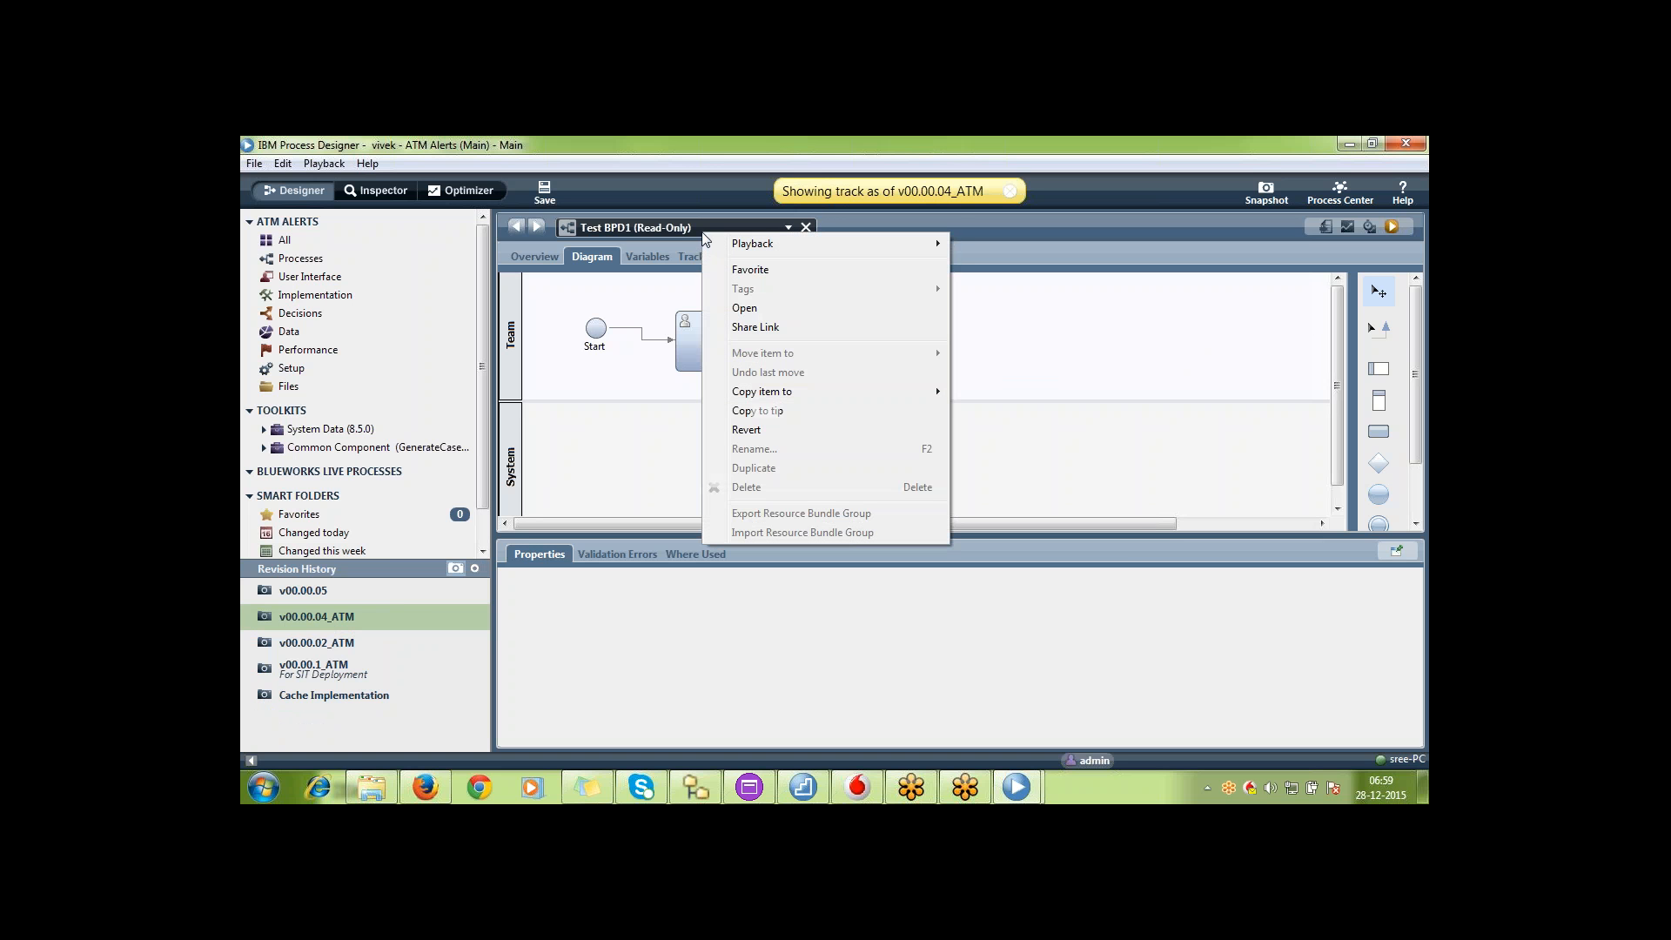
{"action": "left_click", "coordinate": [759, 430]}
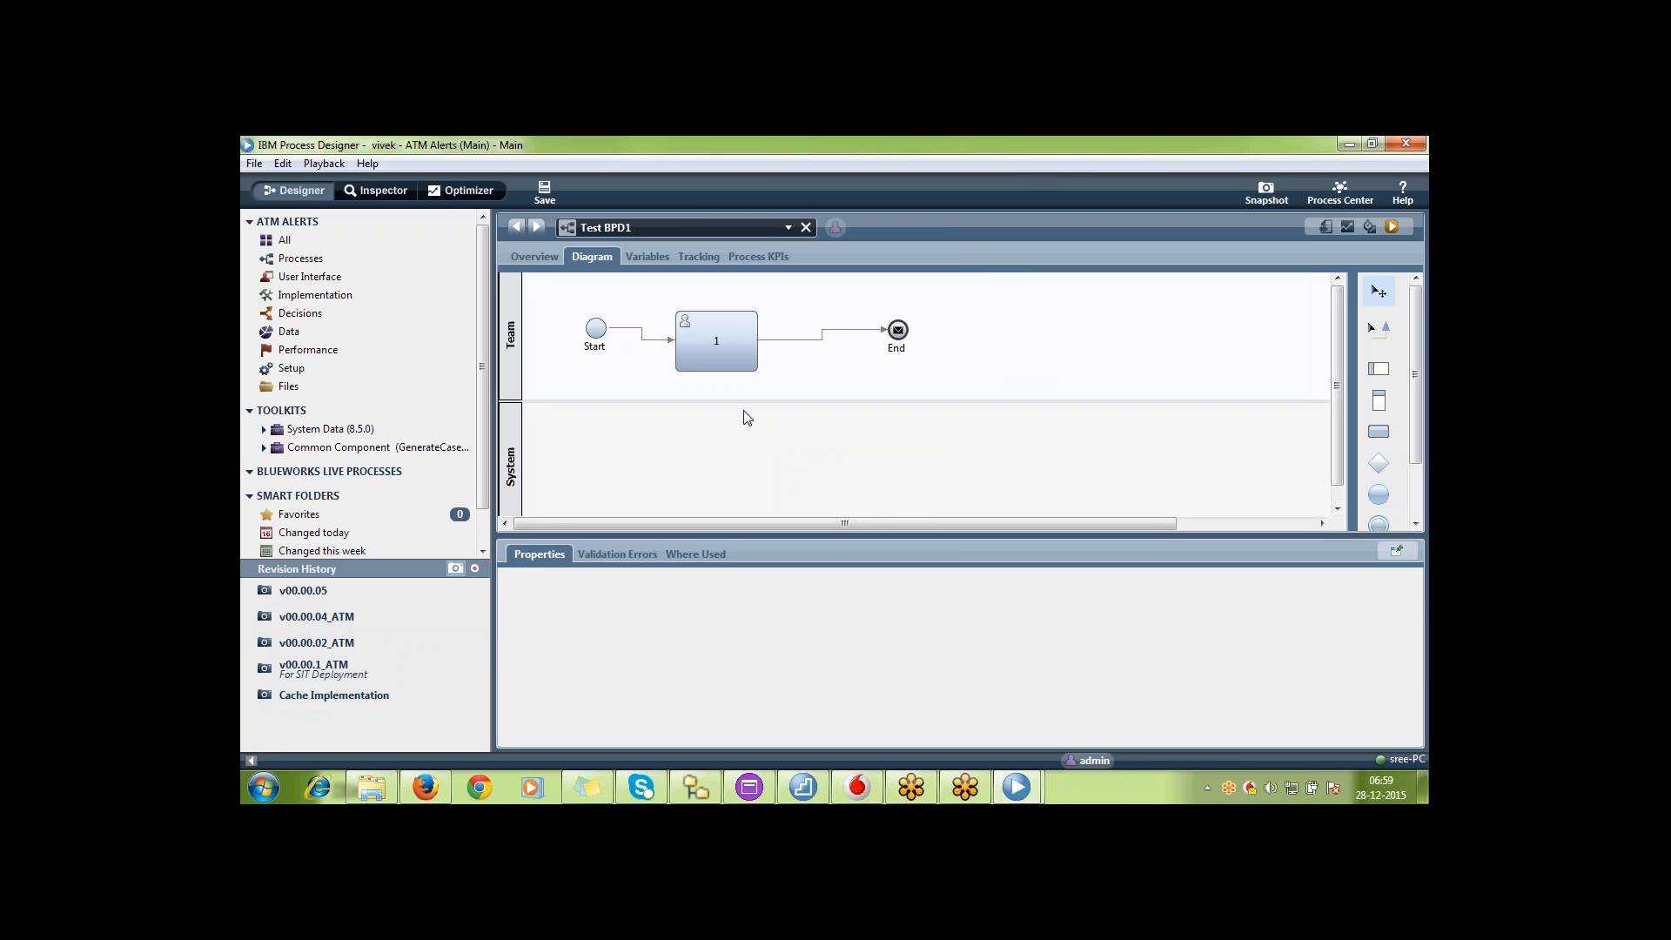
Move the End event in Test BPD1 slightly farther away from activity 1 in the Team lane
{"action": "left_click", "coordinate": [712, 357]}
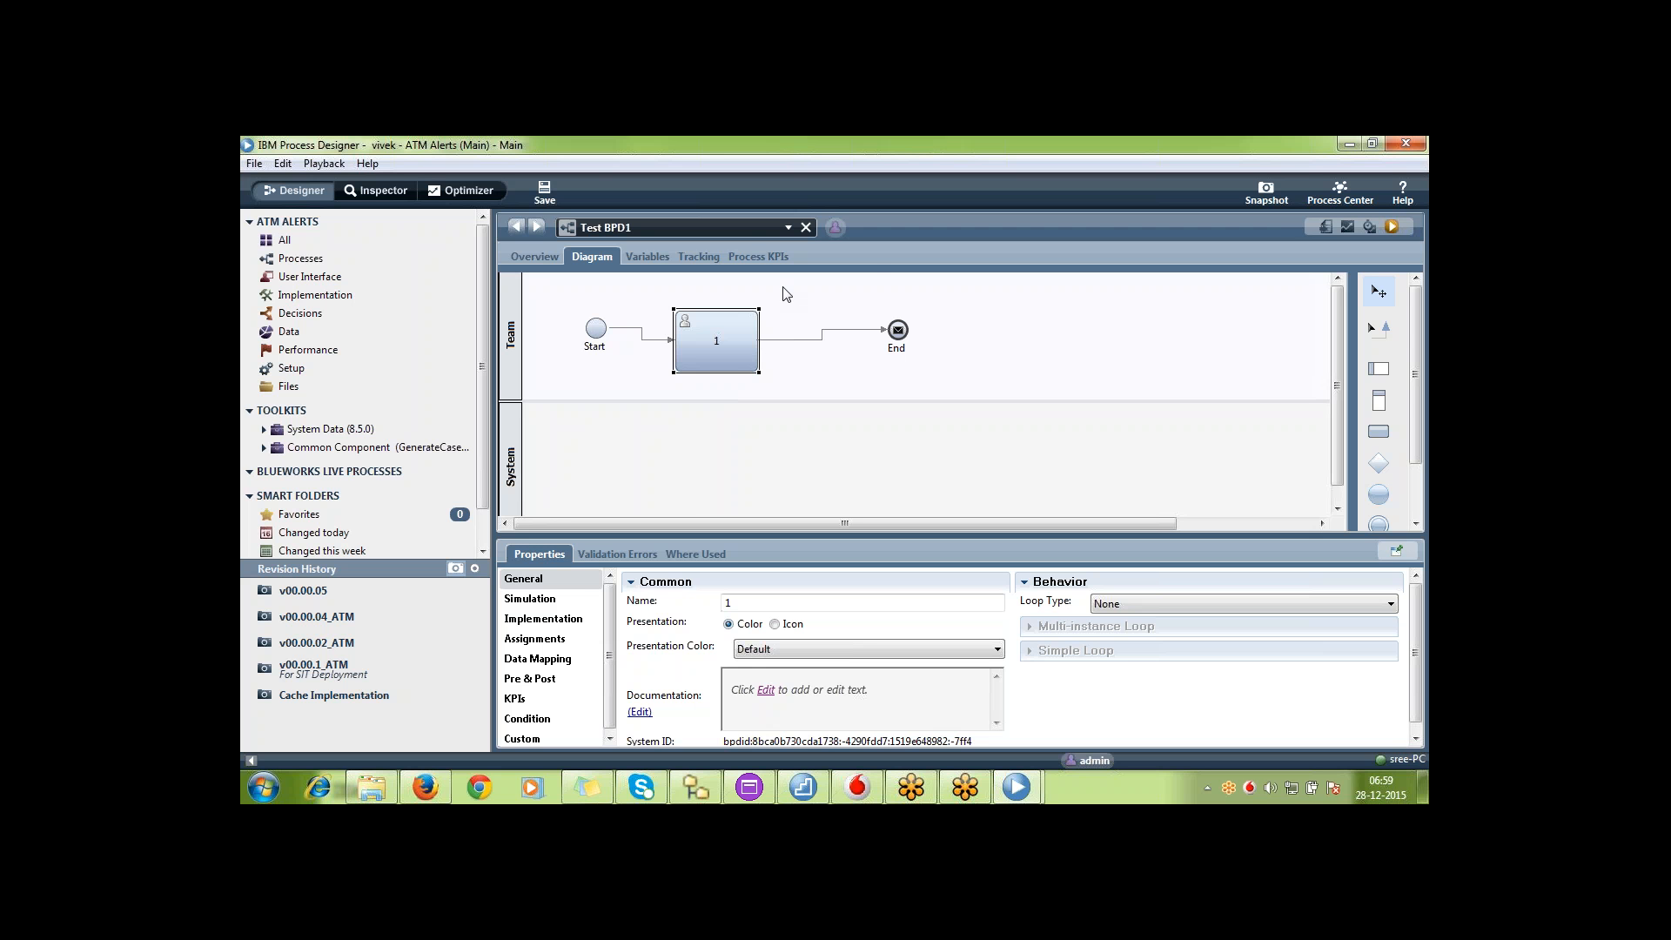
{"action": "left_click", "coordinate": [750, 229]}
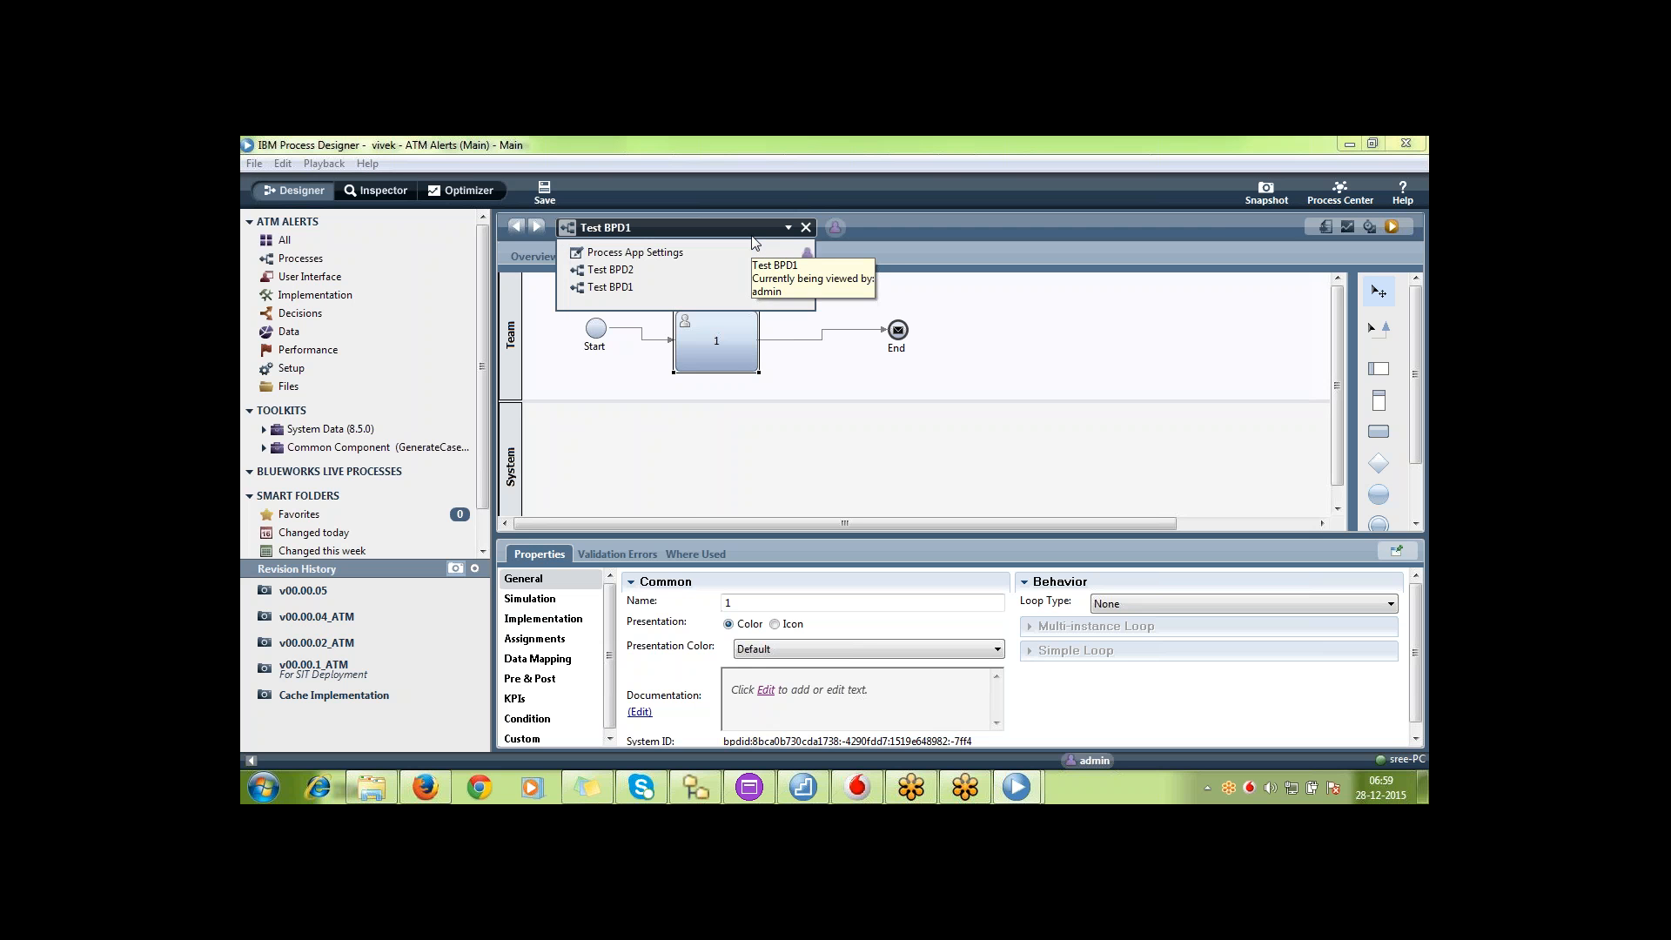
{"action": "left_click", "coordinate": [970, 248]}
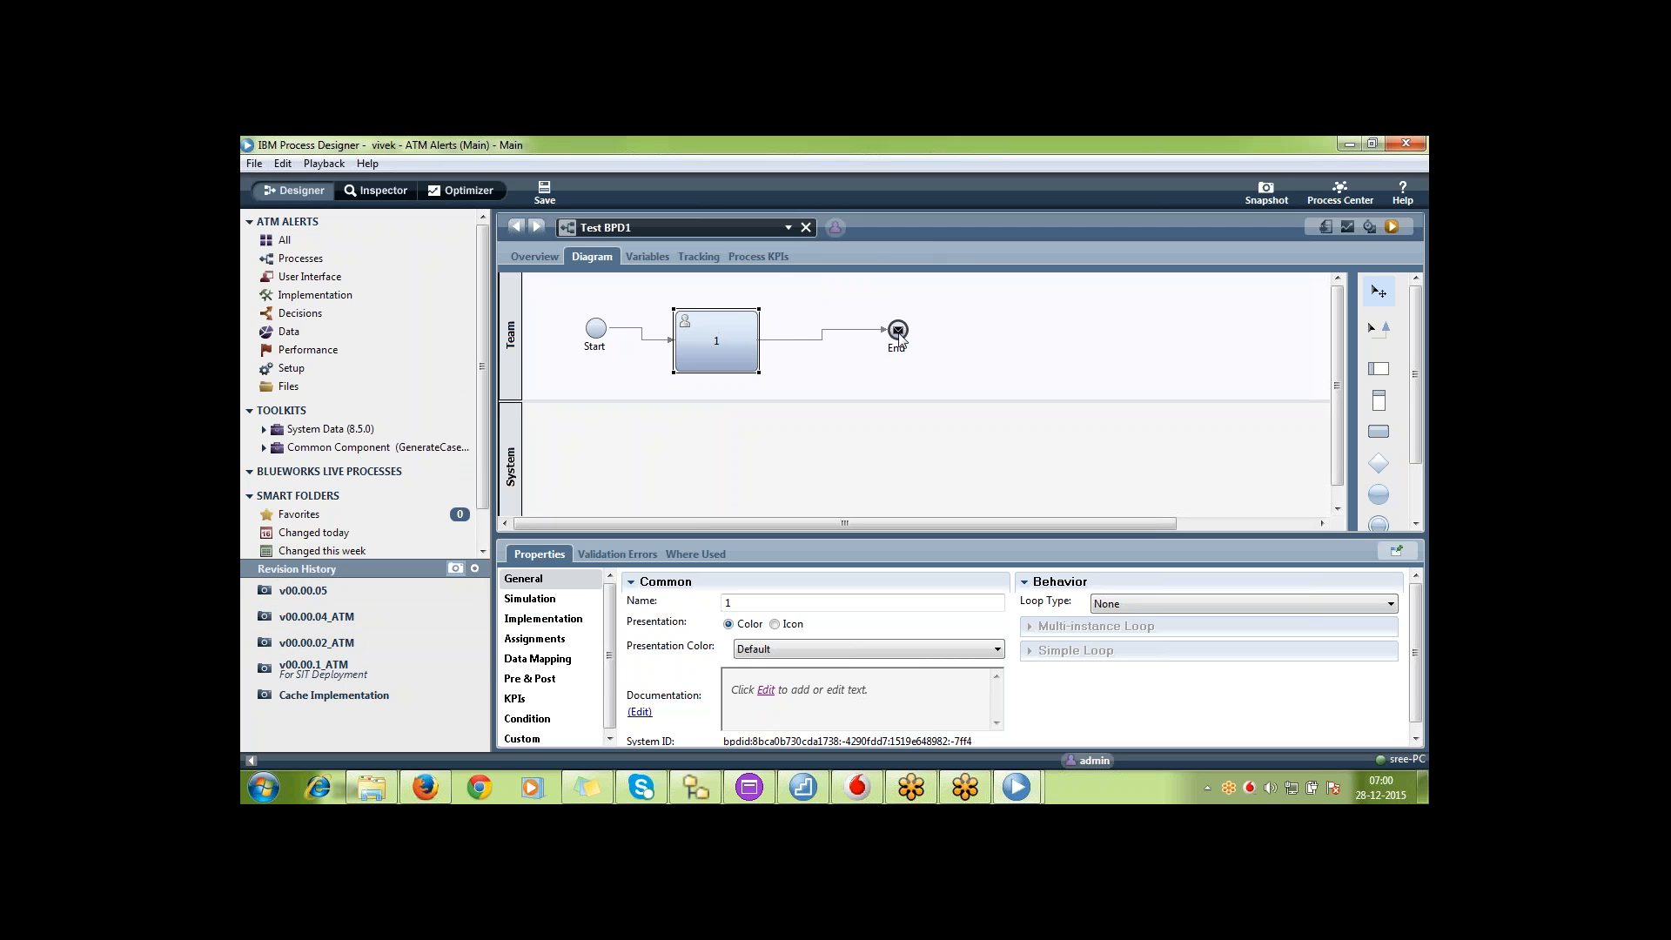
{"action": "left_click_drag", "start_coordinate": [898, 333], "coordinate": [949, 339]}
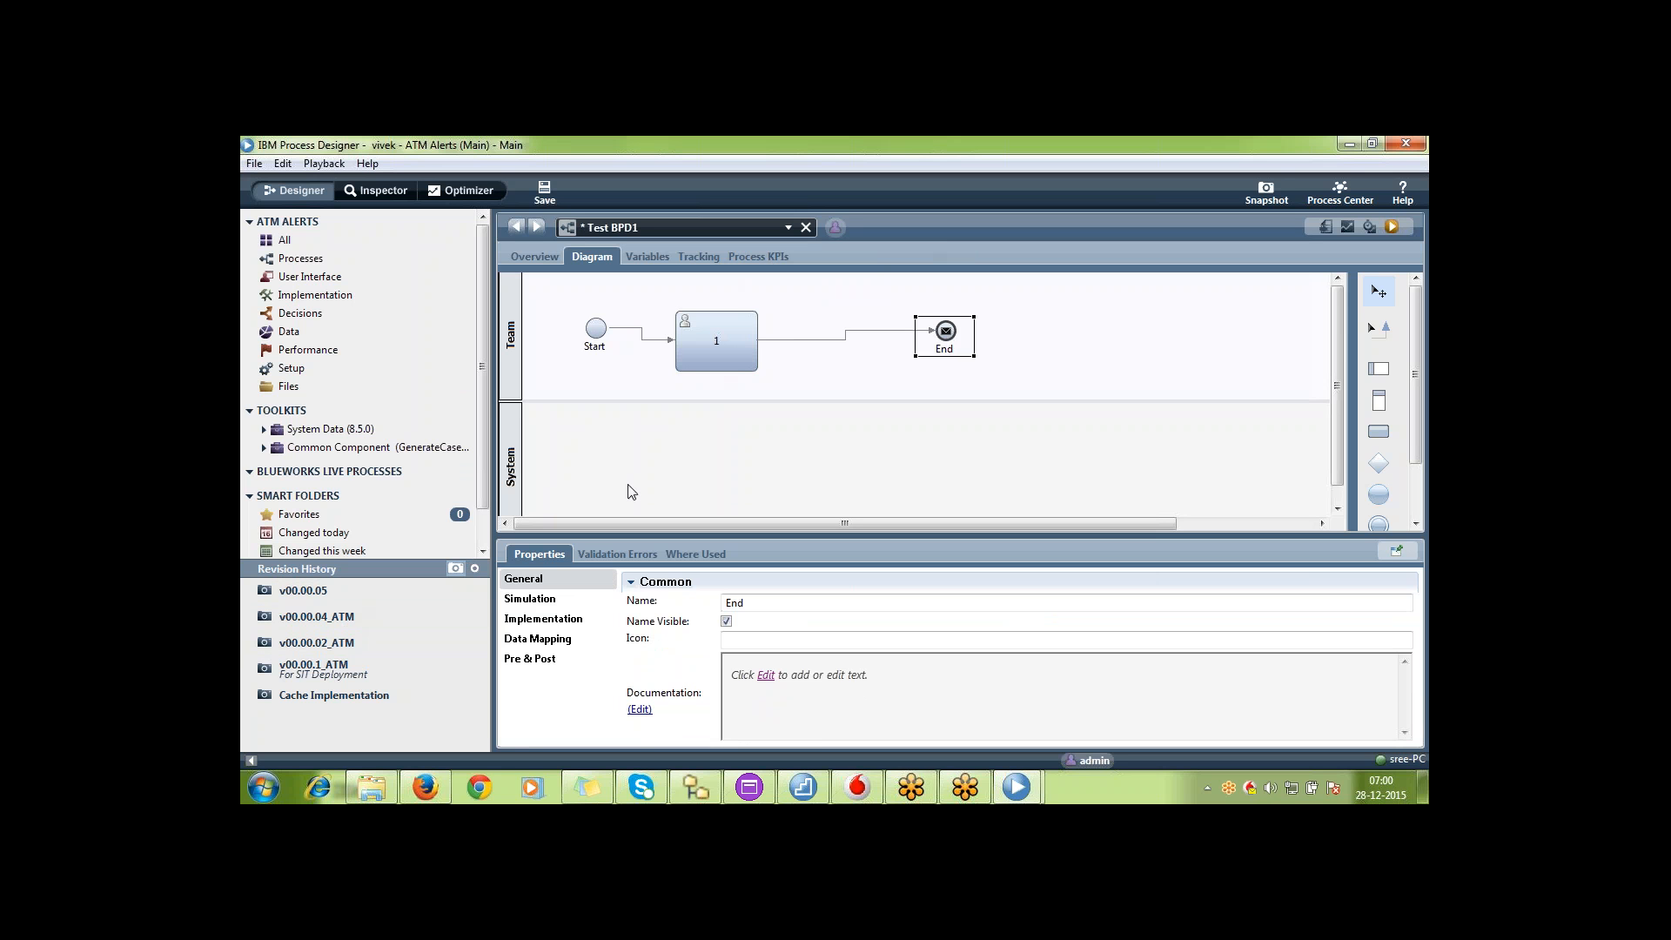
Switch to Process Center in Firefox and examine the management settings and description of ATM Alerts
{"action": "left_click", "coordinate": [448, 785]}
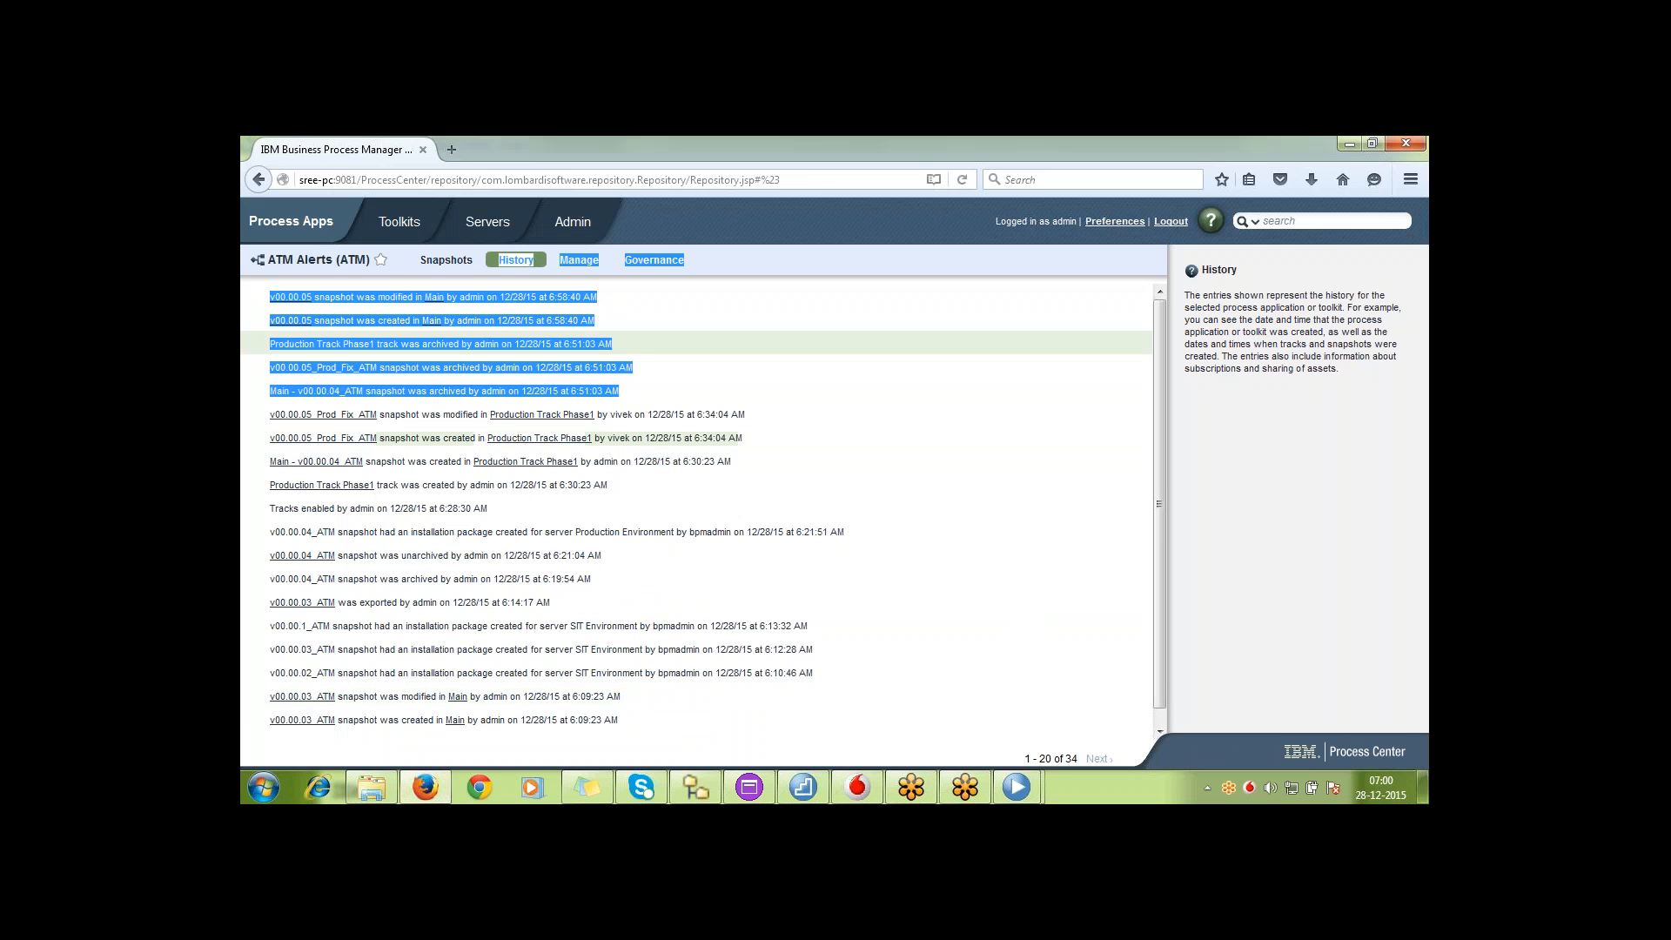
{"action": "left_click", "coordinate": [579, 260]}
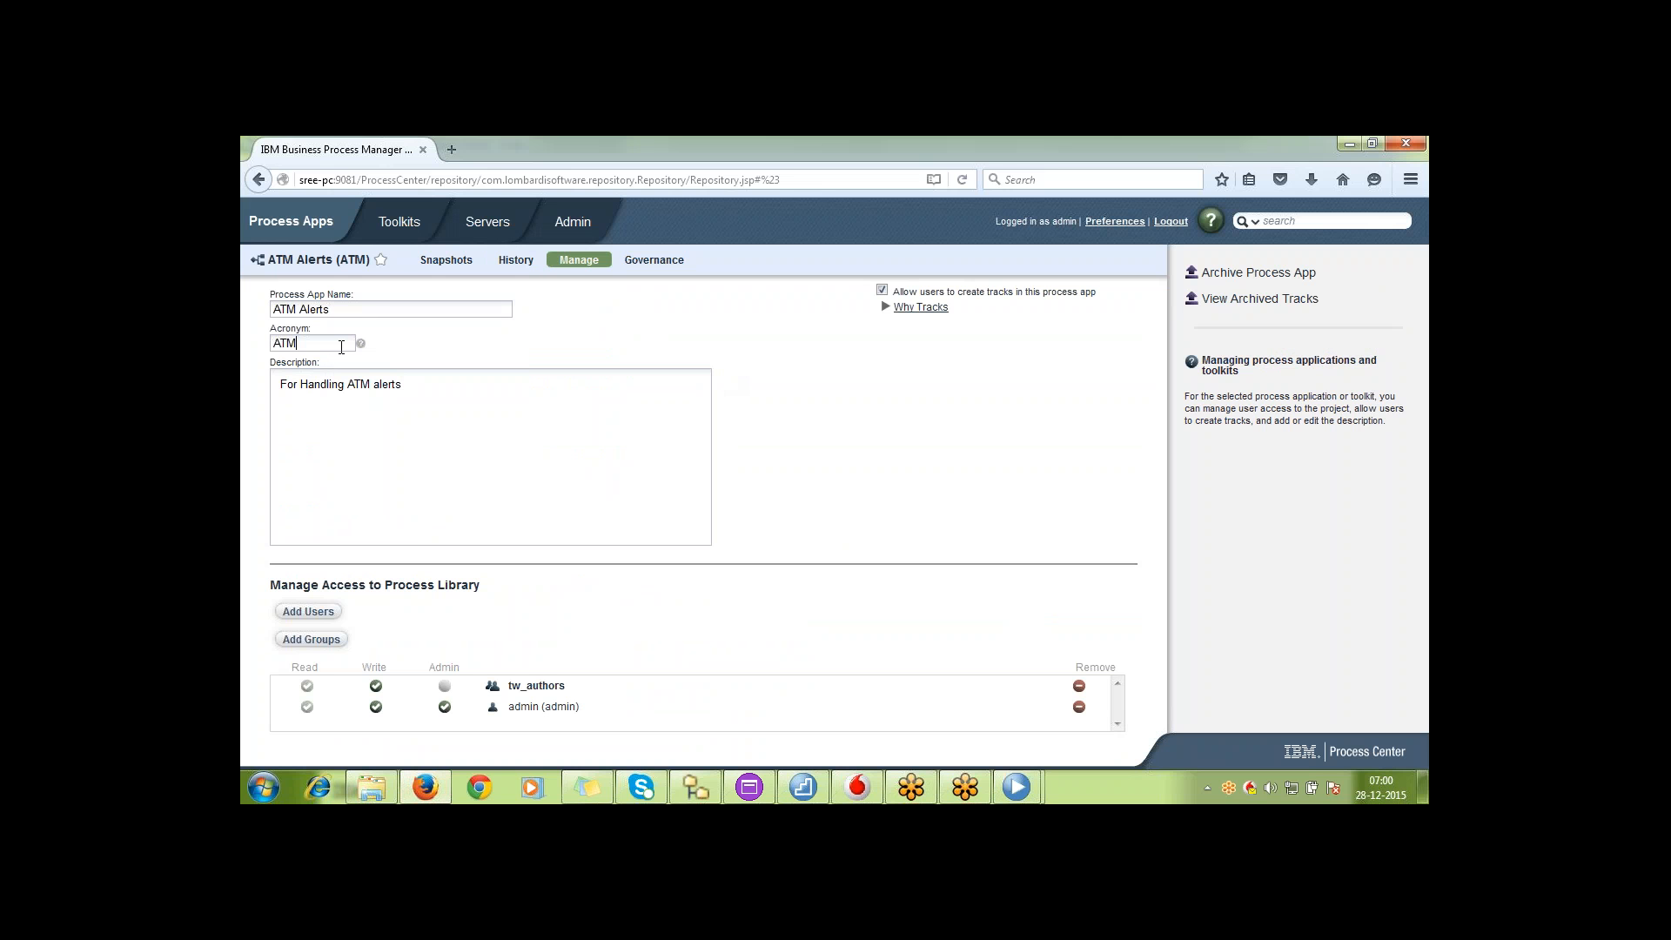
{"action": "left_click", "coordinate": [543, 430]}
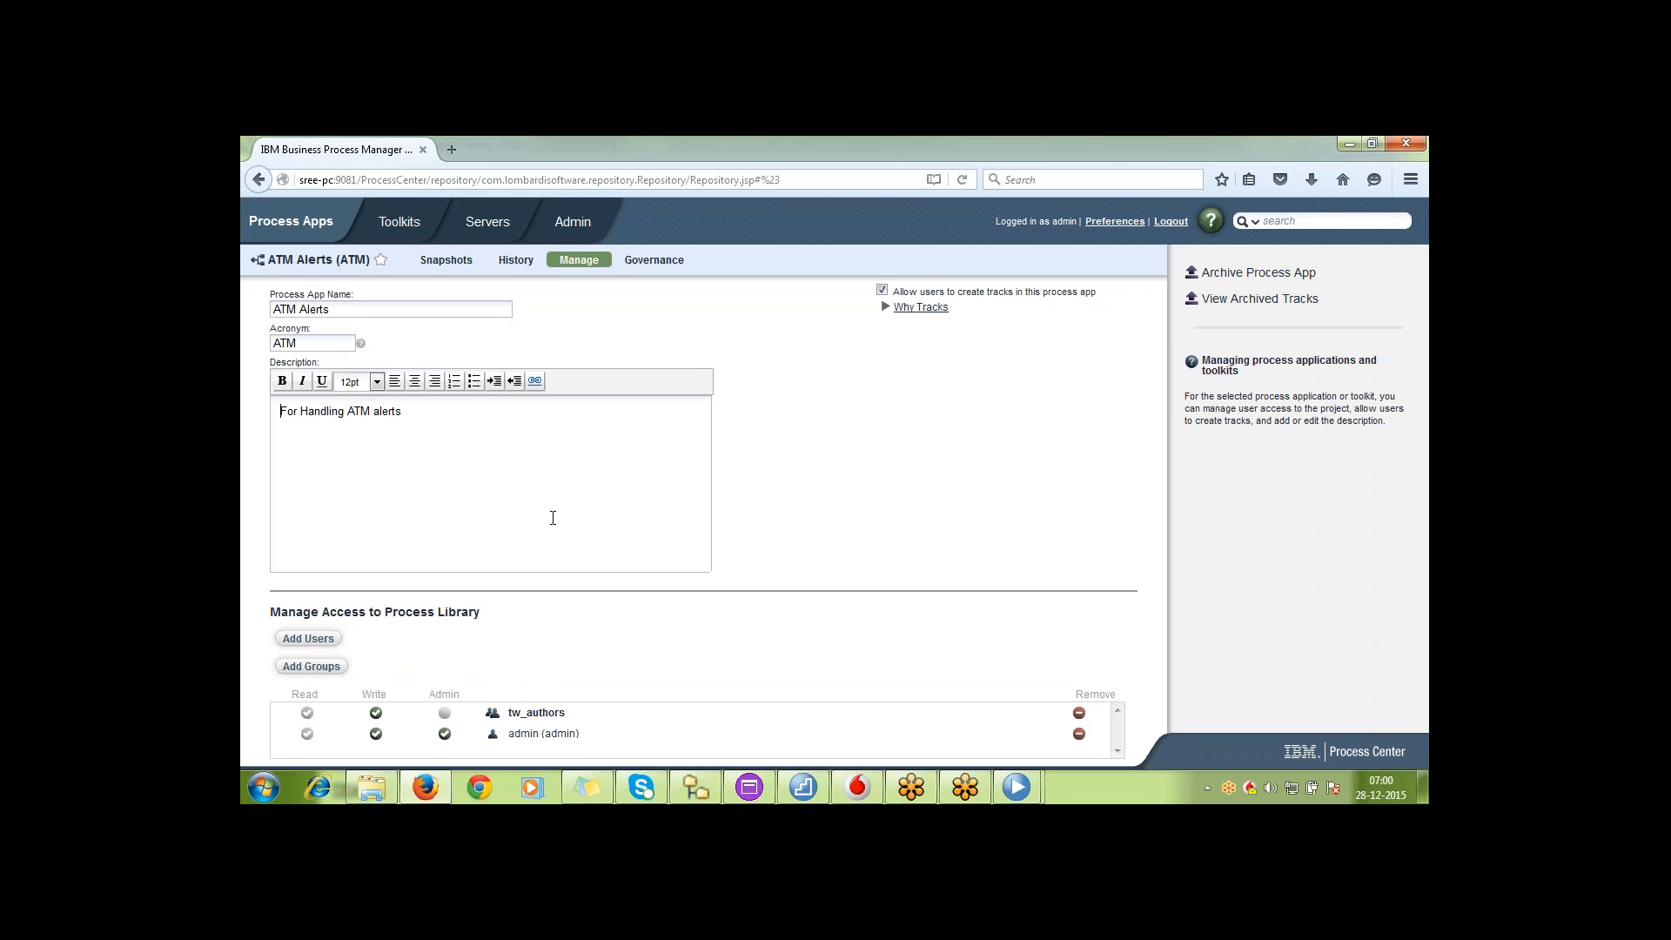
{"action": "left_click", "coordinate": [883, 470]}
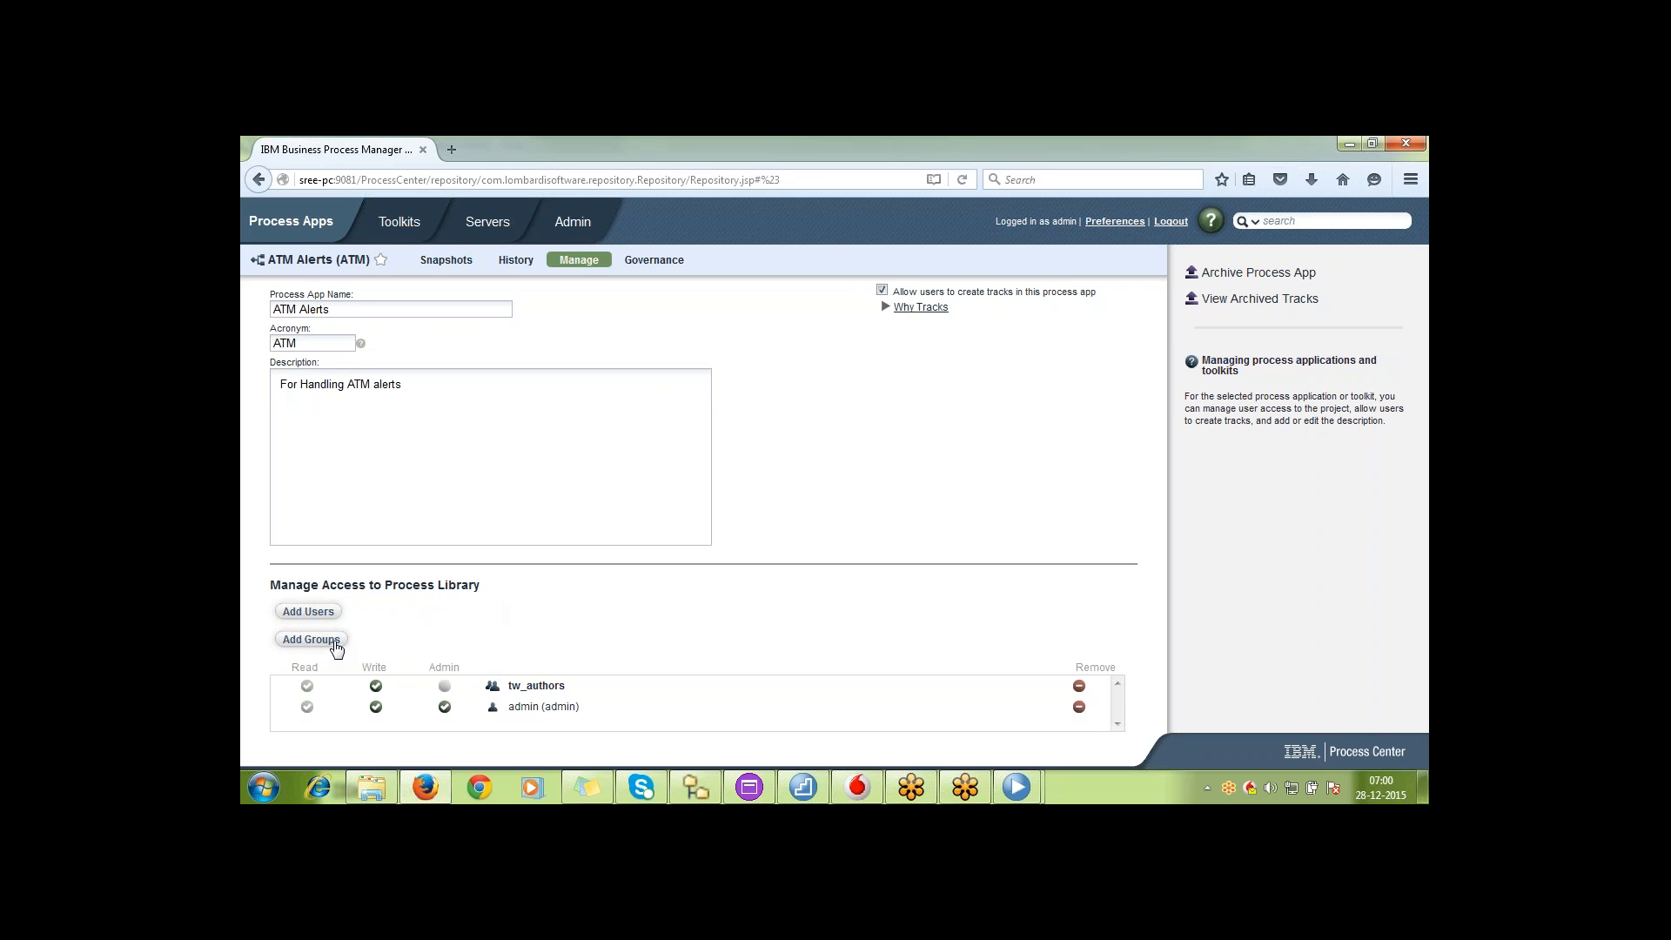
Search for a user by name and add that user to the process library access list of ATM Alerts
{"action": "left_click", "coordinate": [313, 613]}
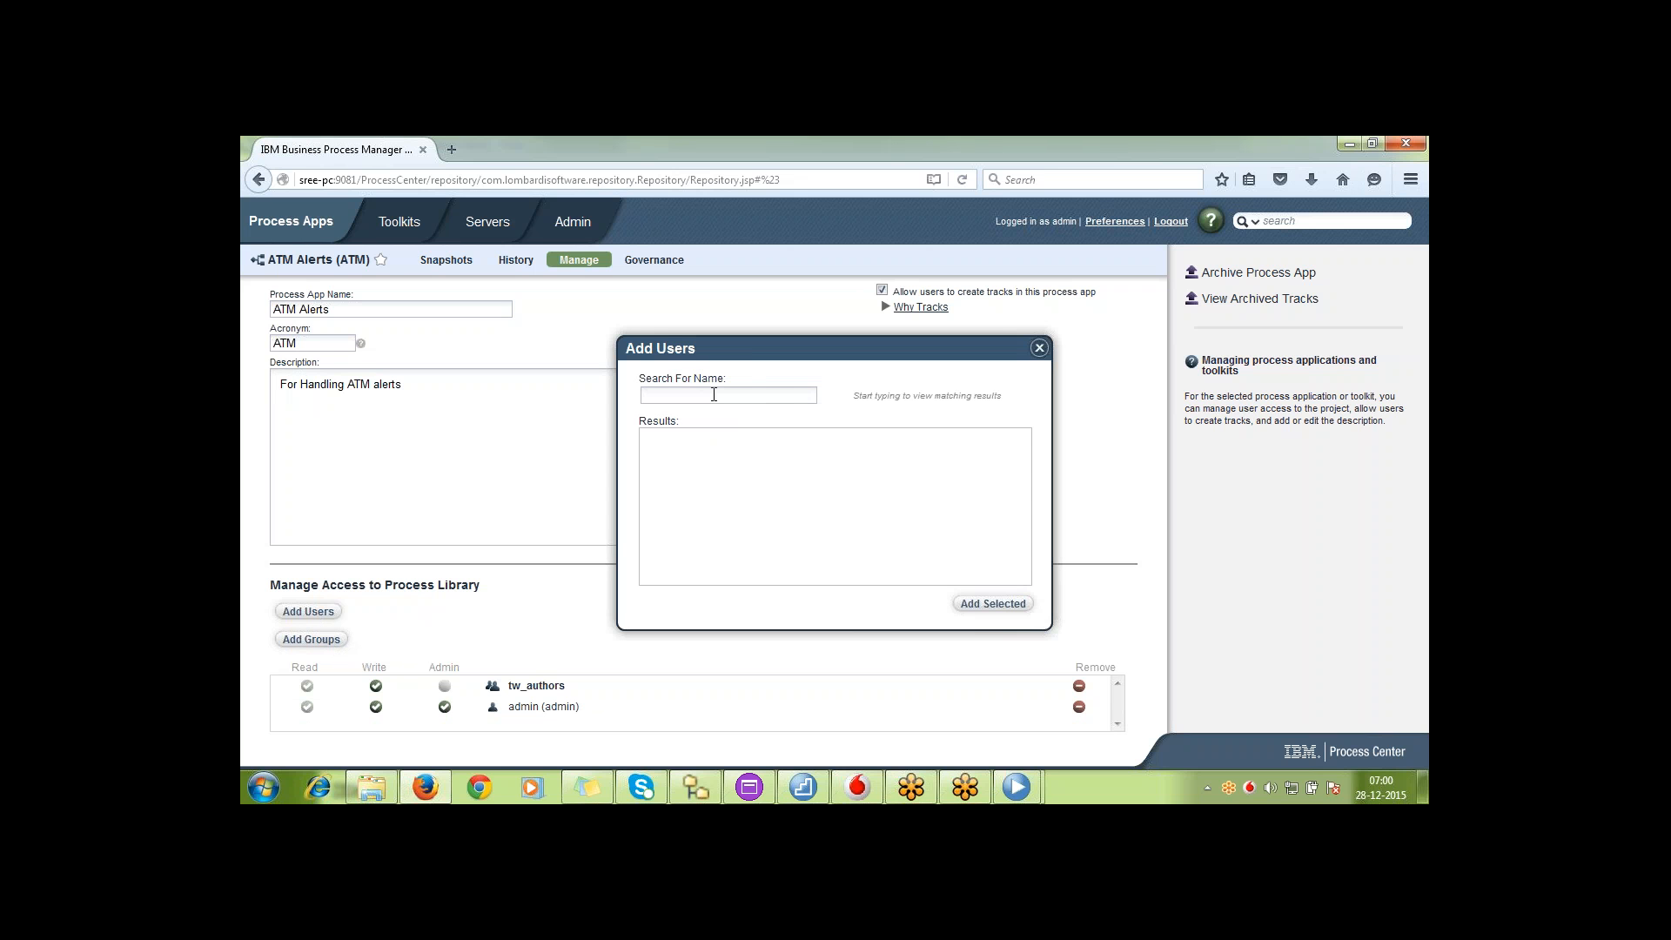
{"action": "type", "text": "sudip"}
{"action": "left_click", "coordinate": [1004, 608]}
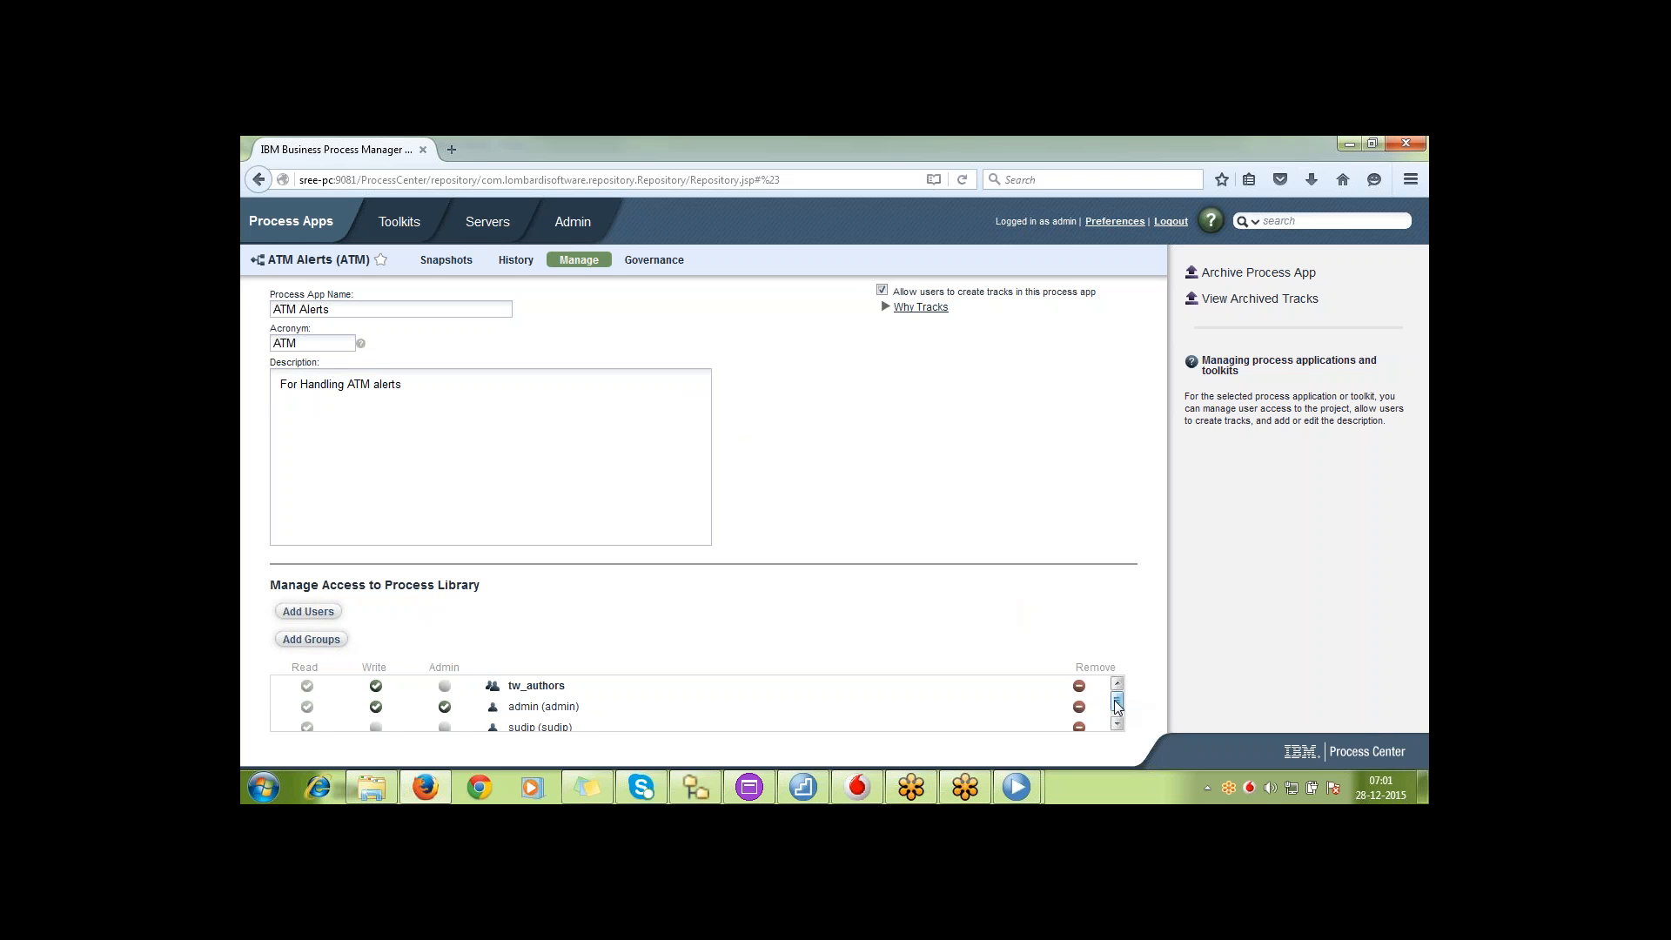
Grant the newly added user Write access to the ATM Alerts process library
{"action": "left_click_drag", "start_coordinate": [1117, 704], "coordinate": [1116, 711]}
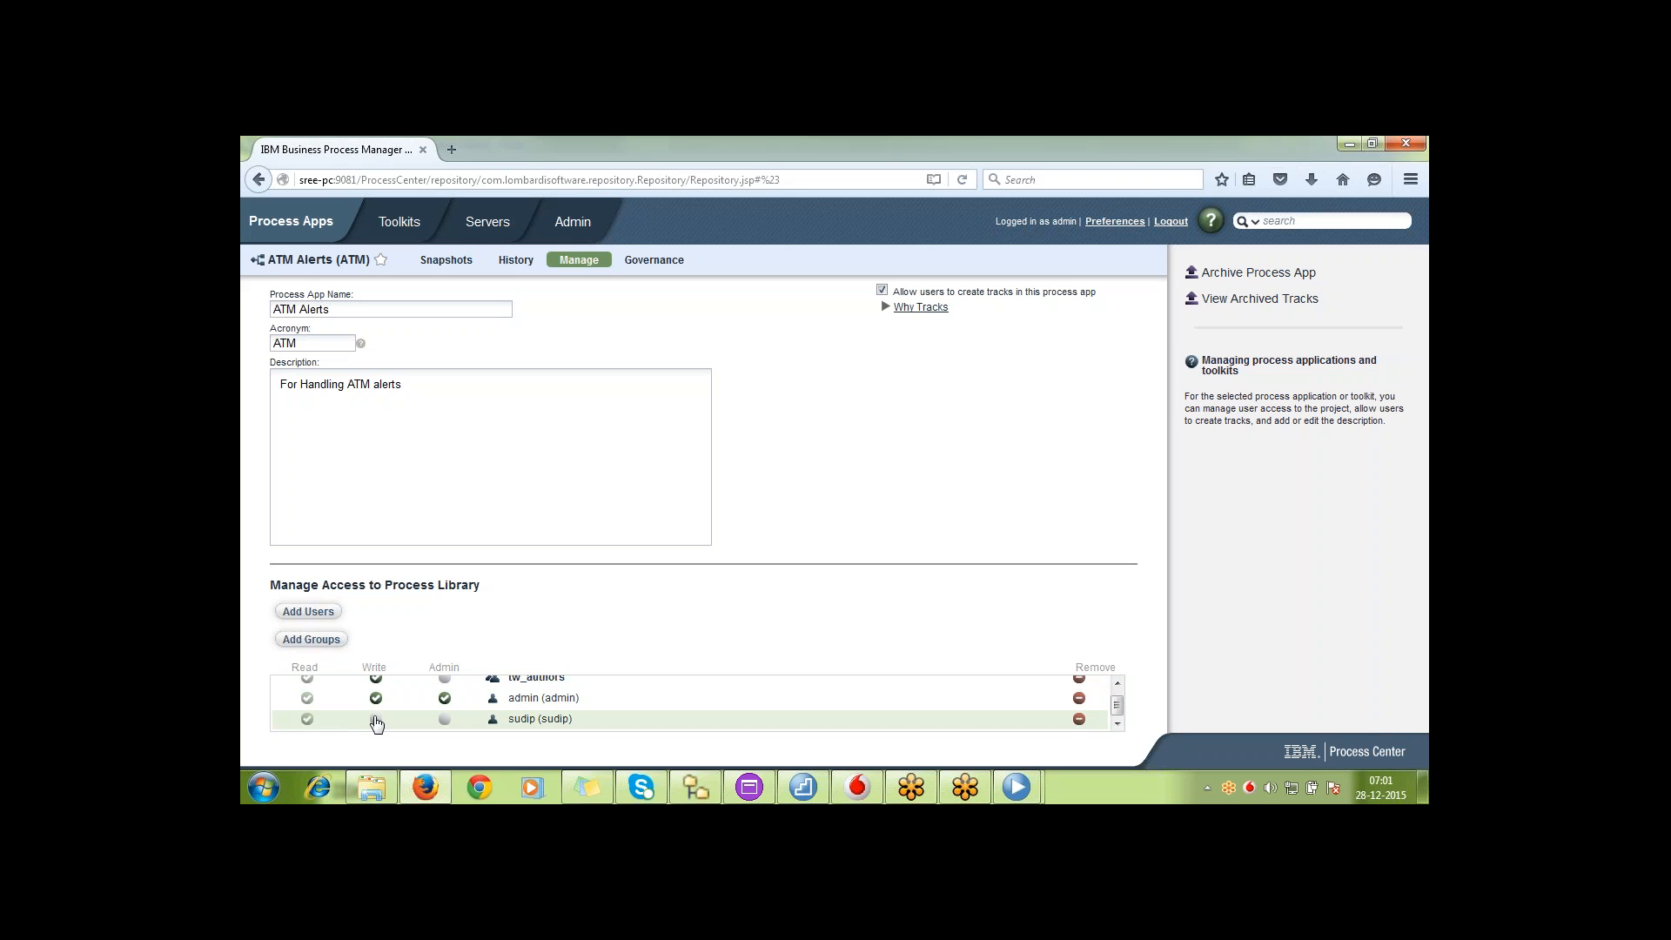
{"action": "left_click_drag", "start_coordinate": [1117, 707], "coordinate": [1120, 700]}
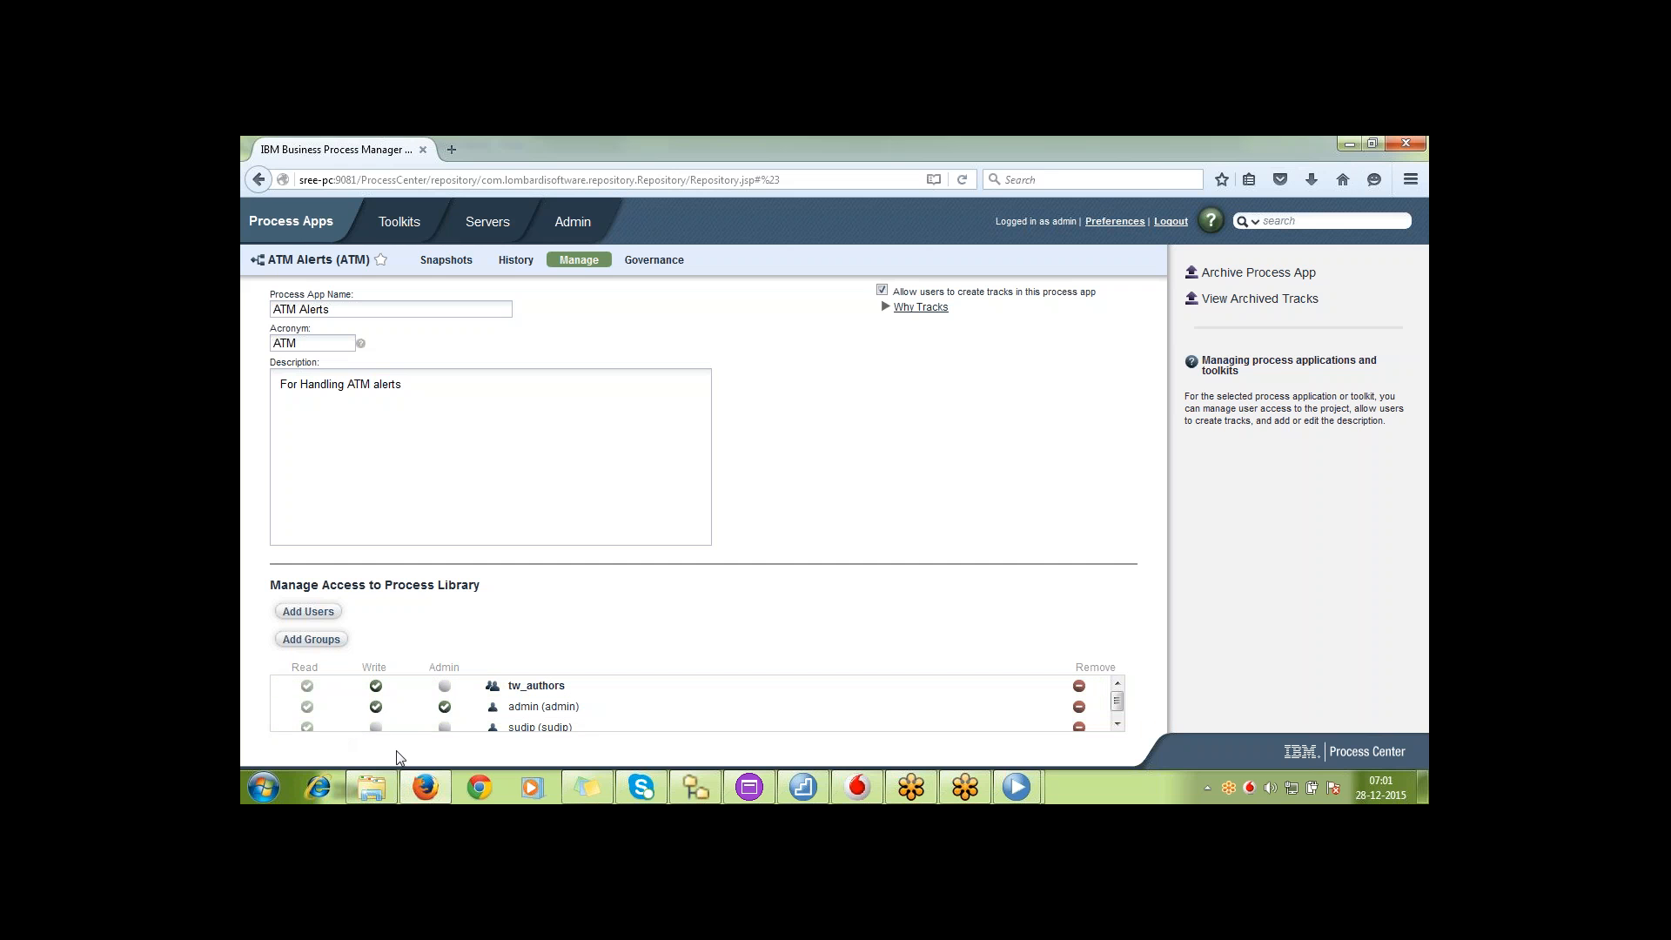
{"action": "scroll", "coordinate": [957, 723], "scroll_direction": "down", "scroll_amount": 1}
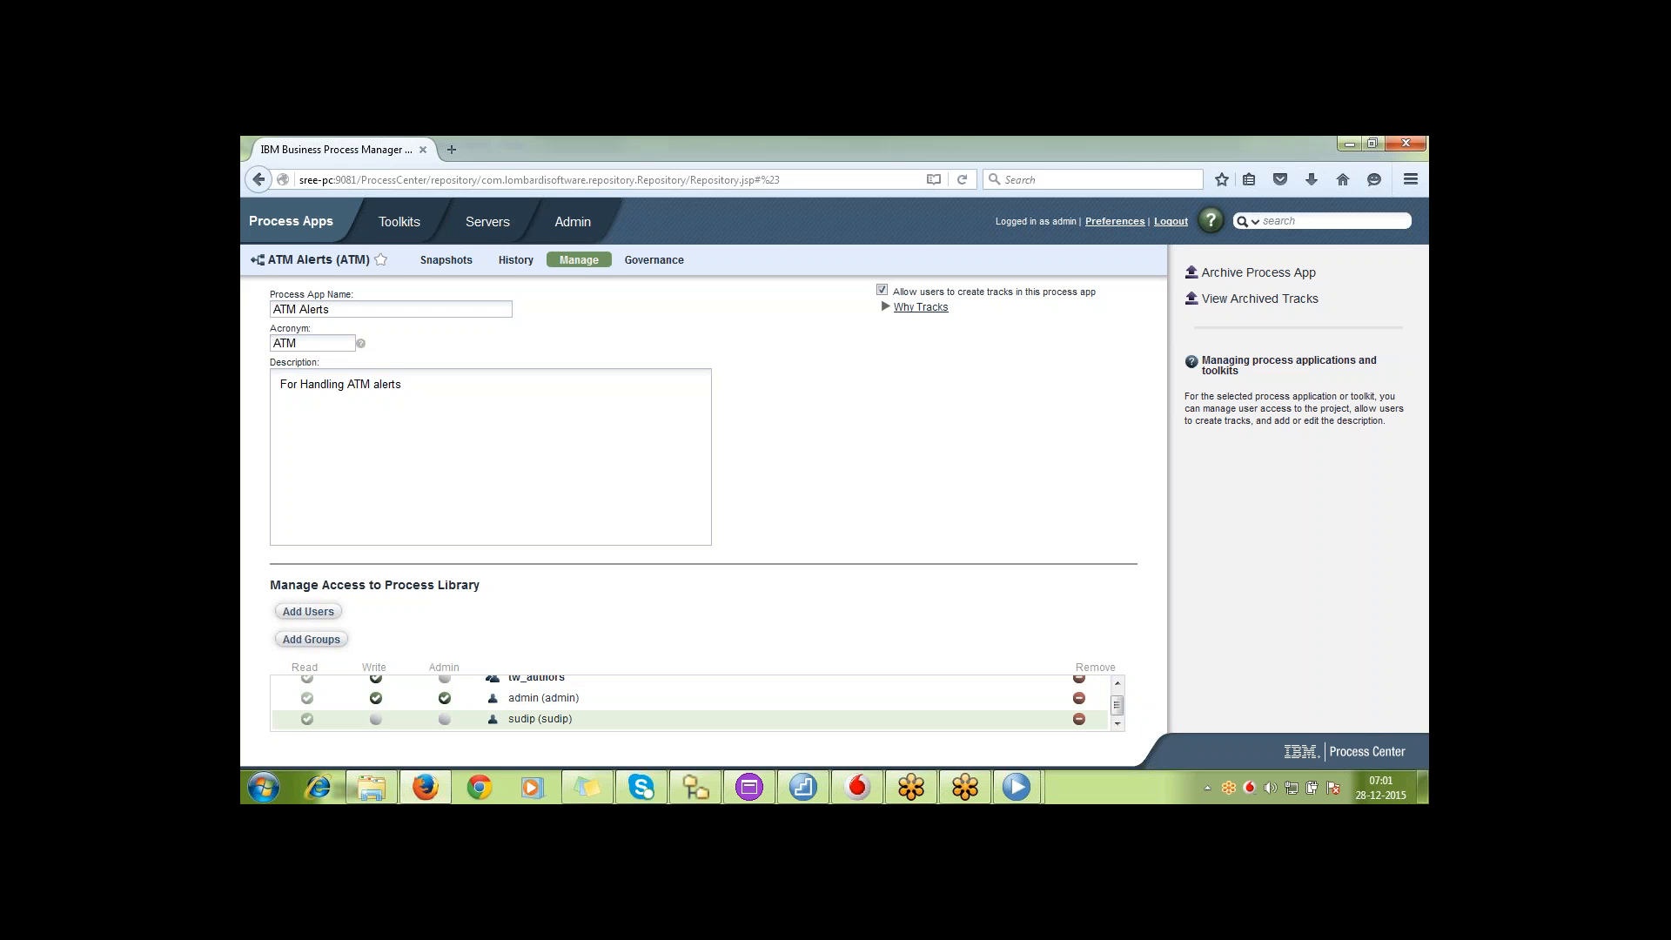
{"action": "left_click", "coordinate": [375, 719]}
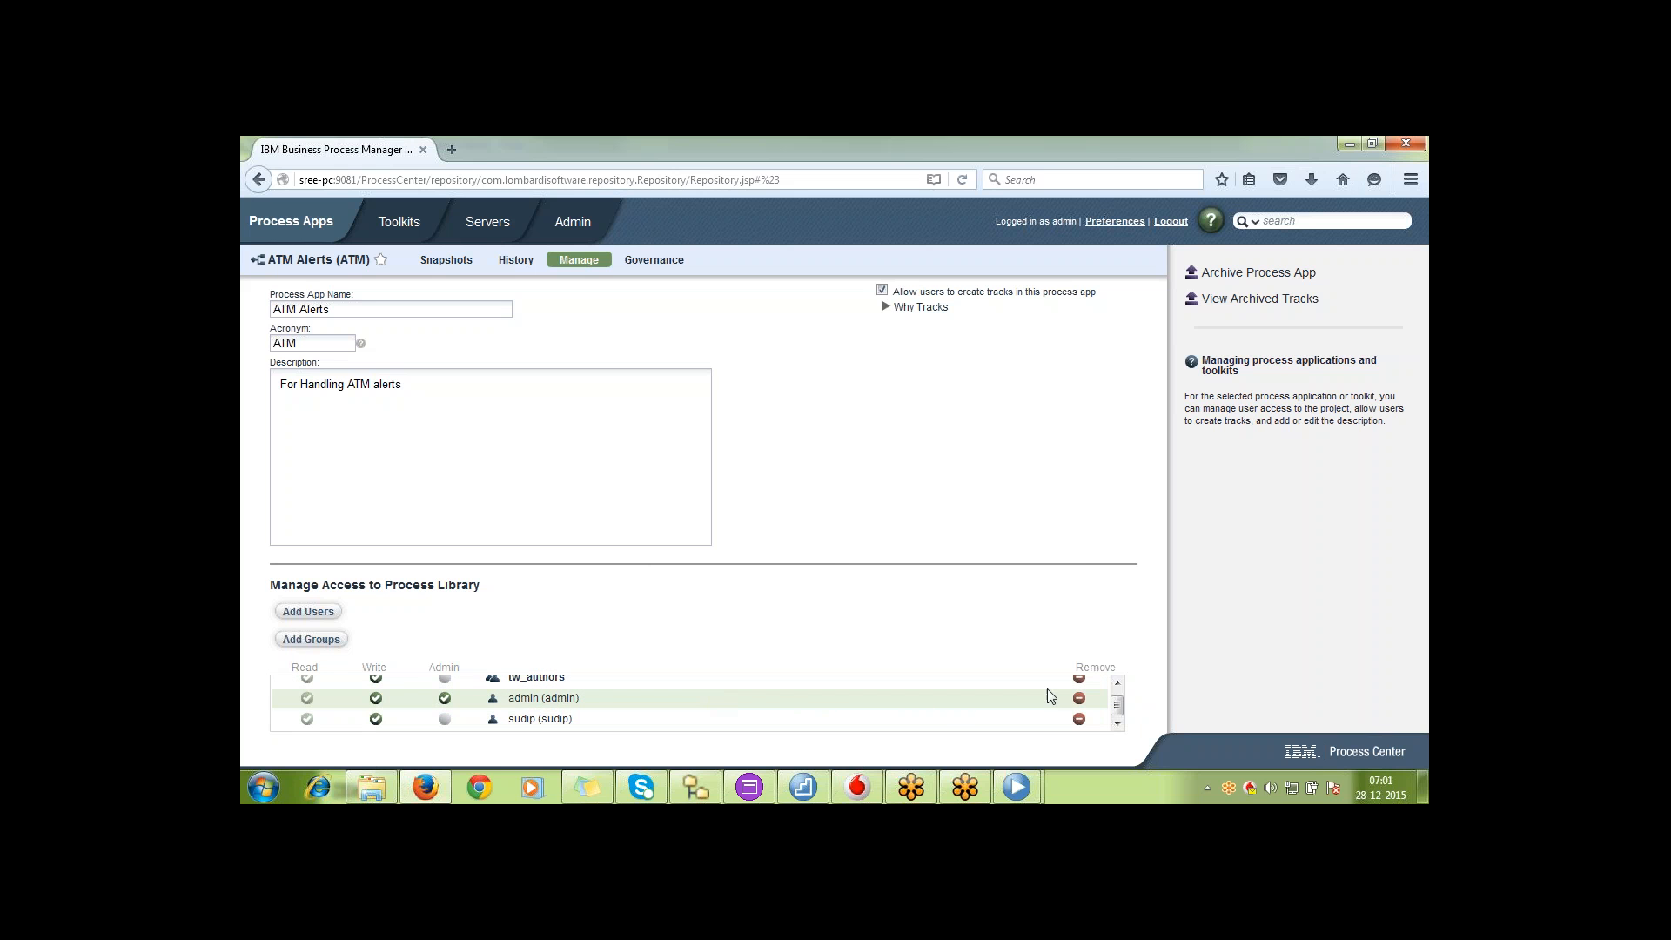
{"action": "left_click", "coordinate": [1119, 687]}
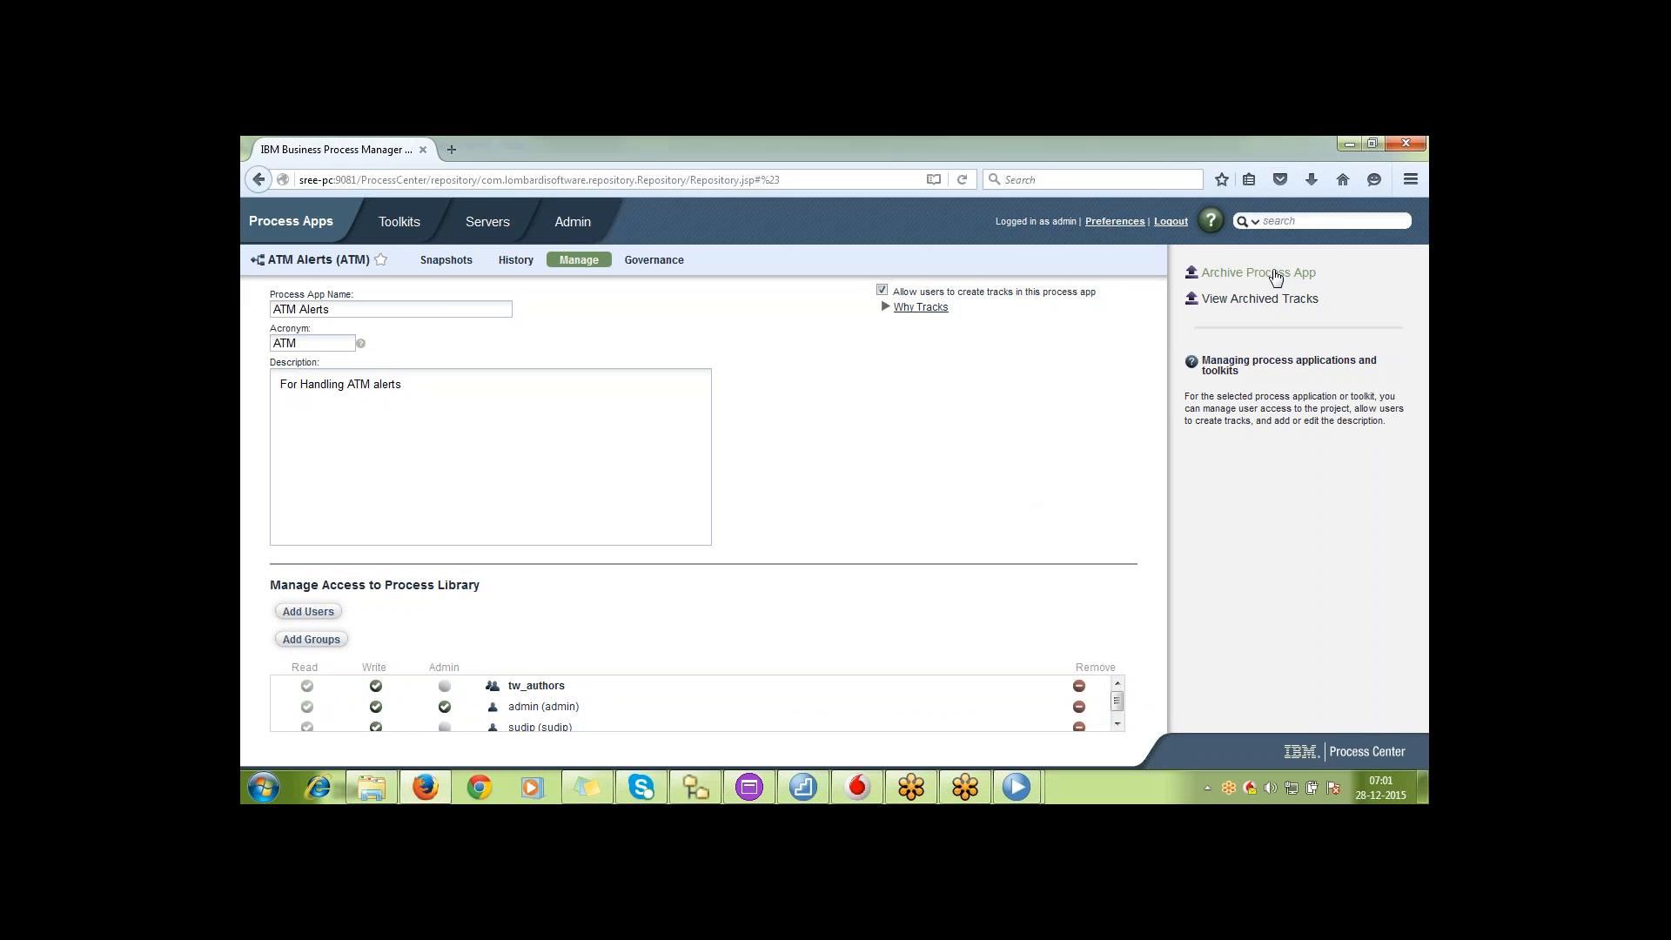
Open the governance settings of ATM Alerts and view the details of the default Installation Requested process
{"action": "left_click", "coordinate": [653, 261]}
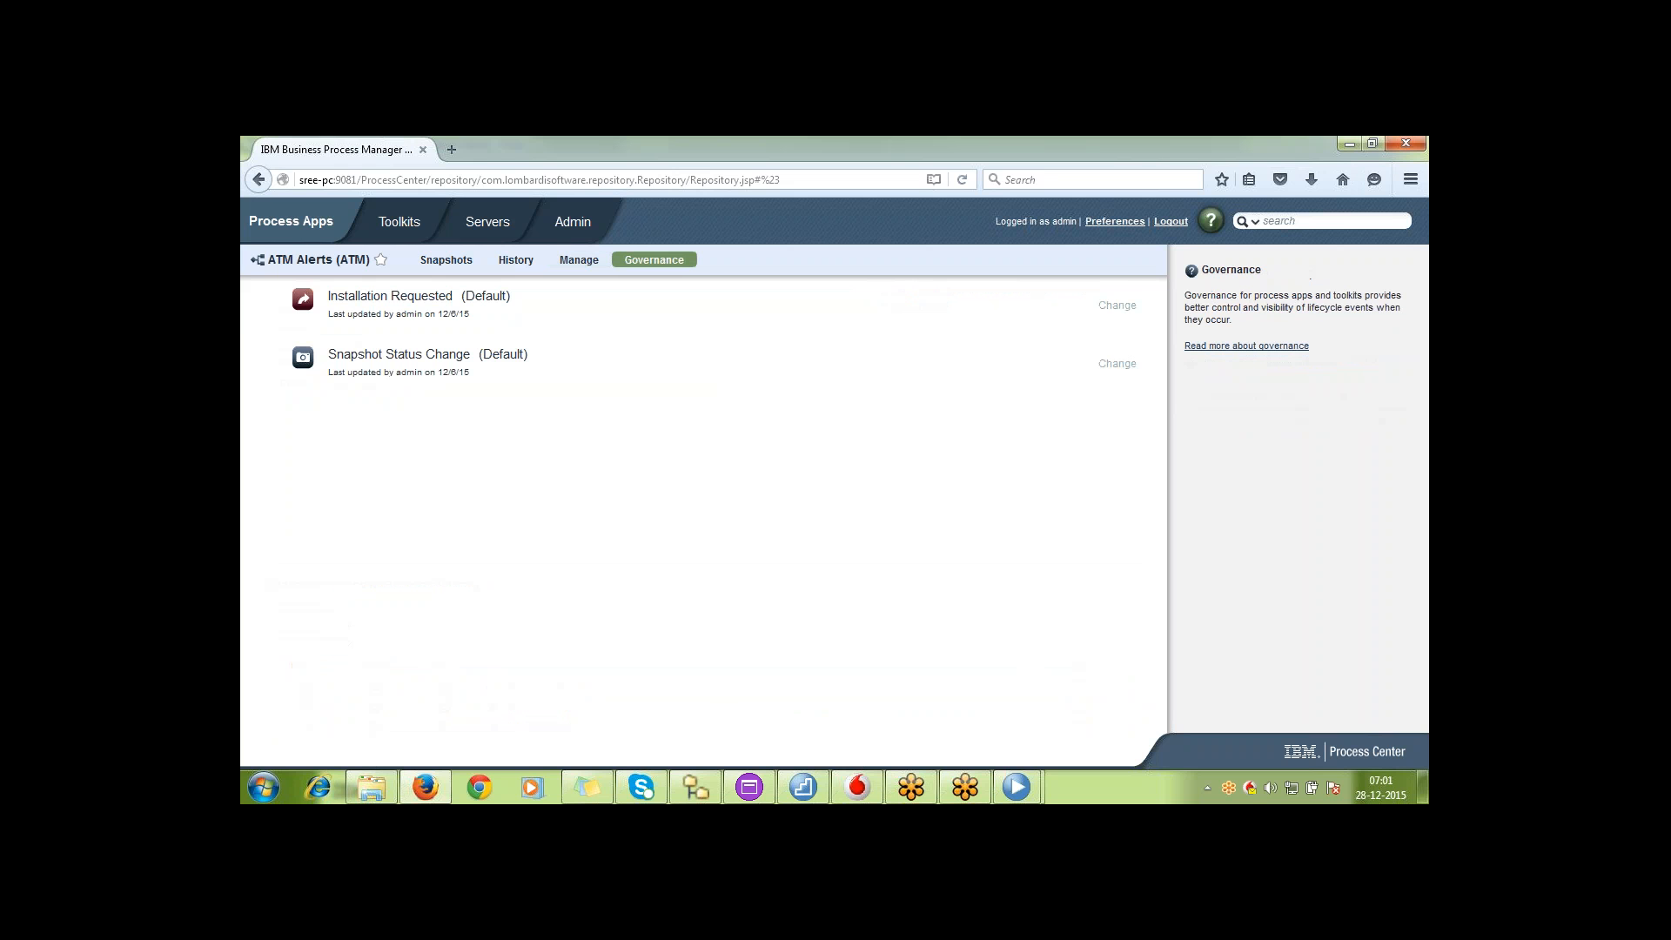
{"action": "mouse_move", "coordinate": [501, 299]}
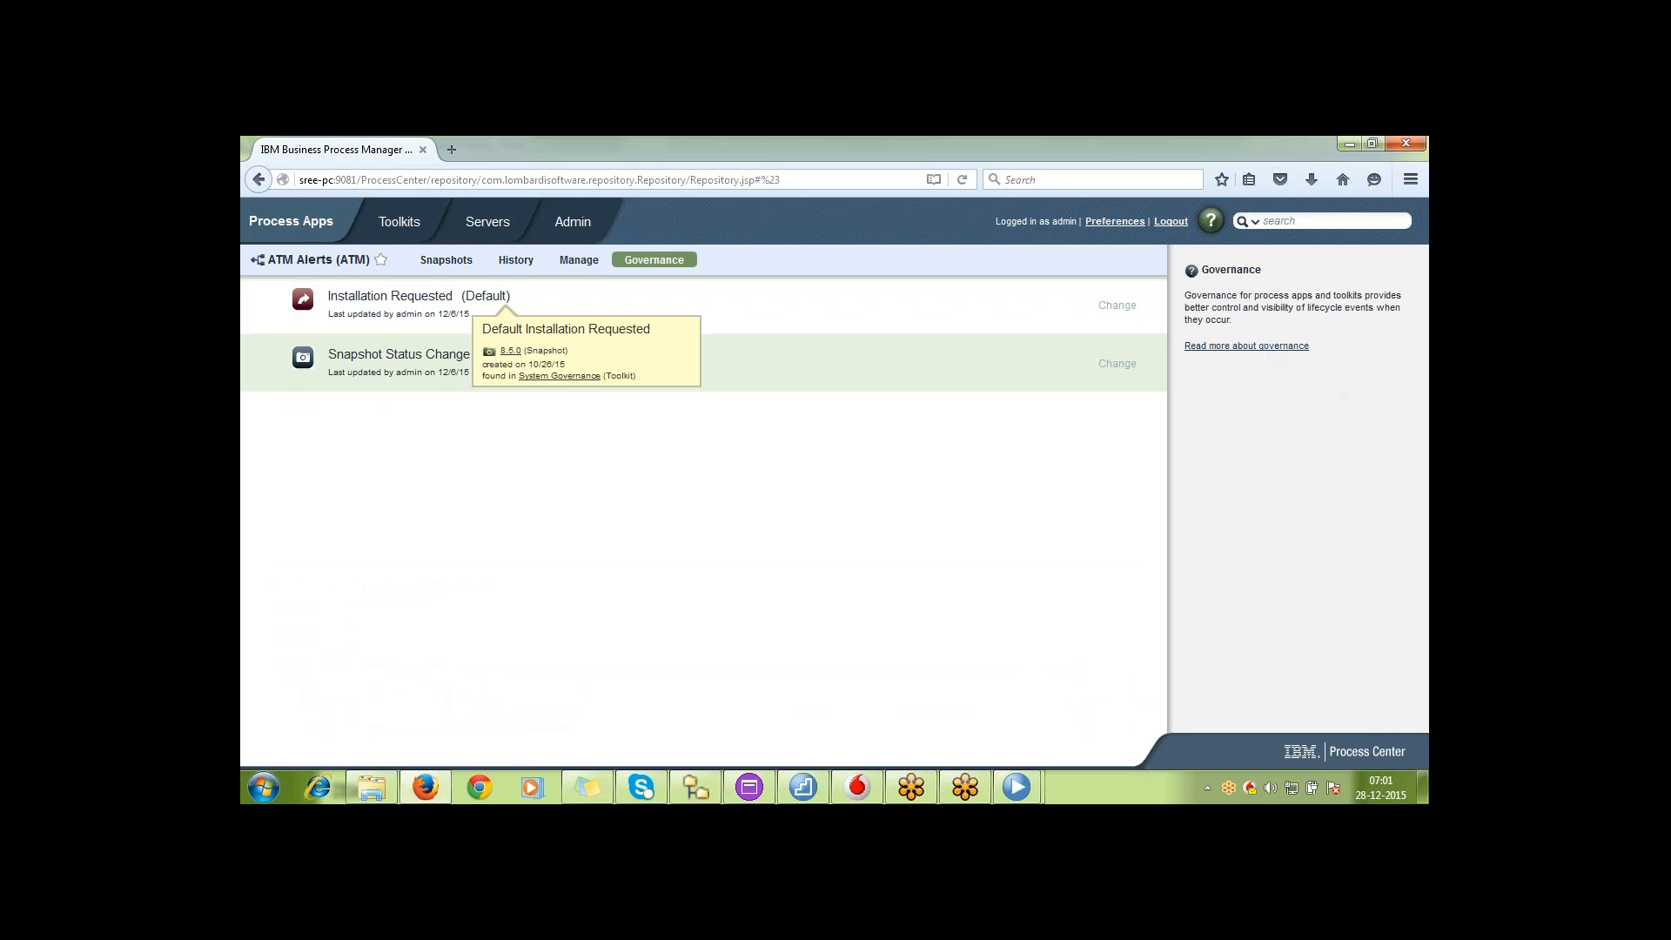
{"action": "left_click", "coordinate": [291, 237]}
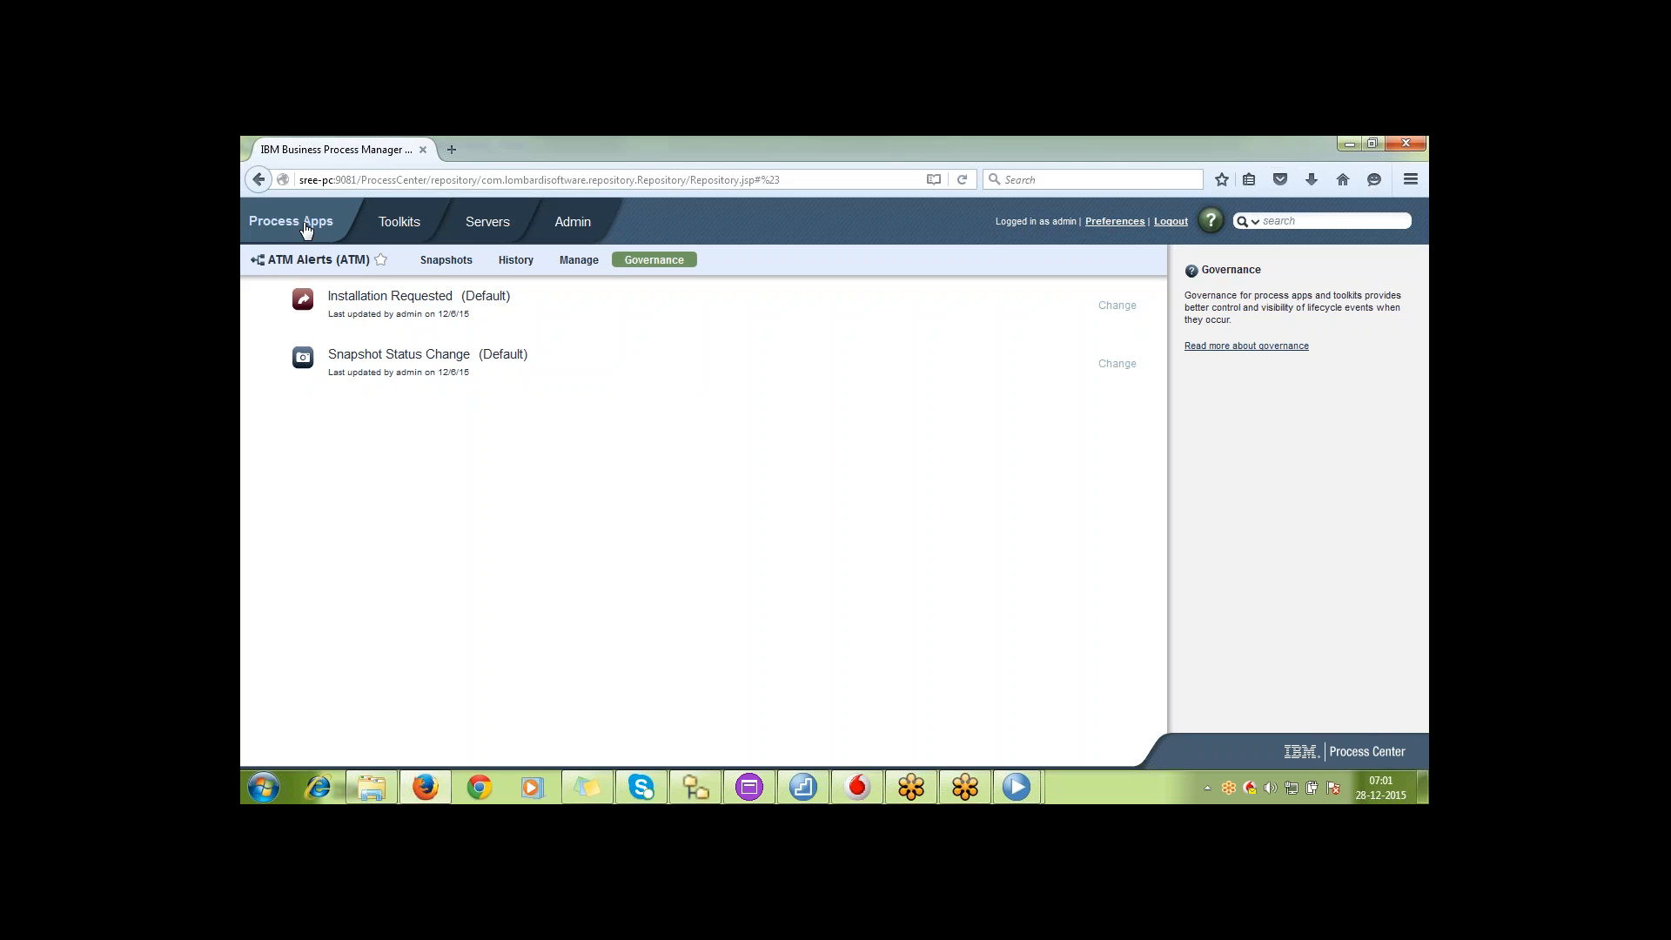
Open the CRA Common toolkit and review its snapshots, the actions available for 20151222_CRAC_02, and the management settings
{"action": "left_click", "coordinate": [412, 228]}
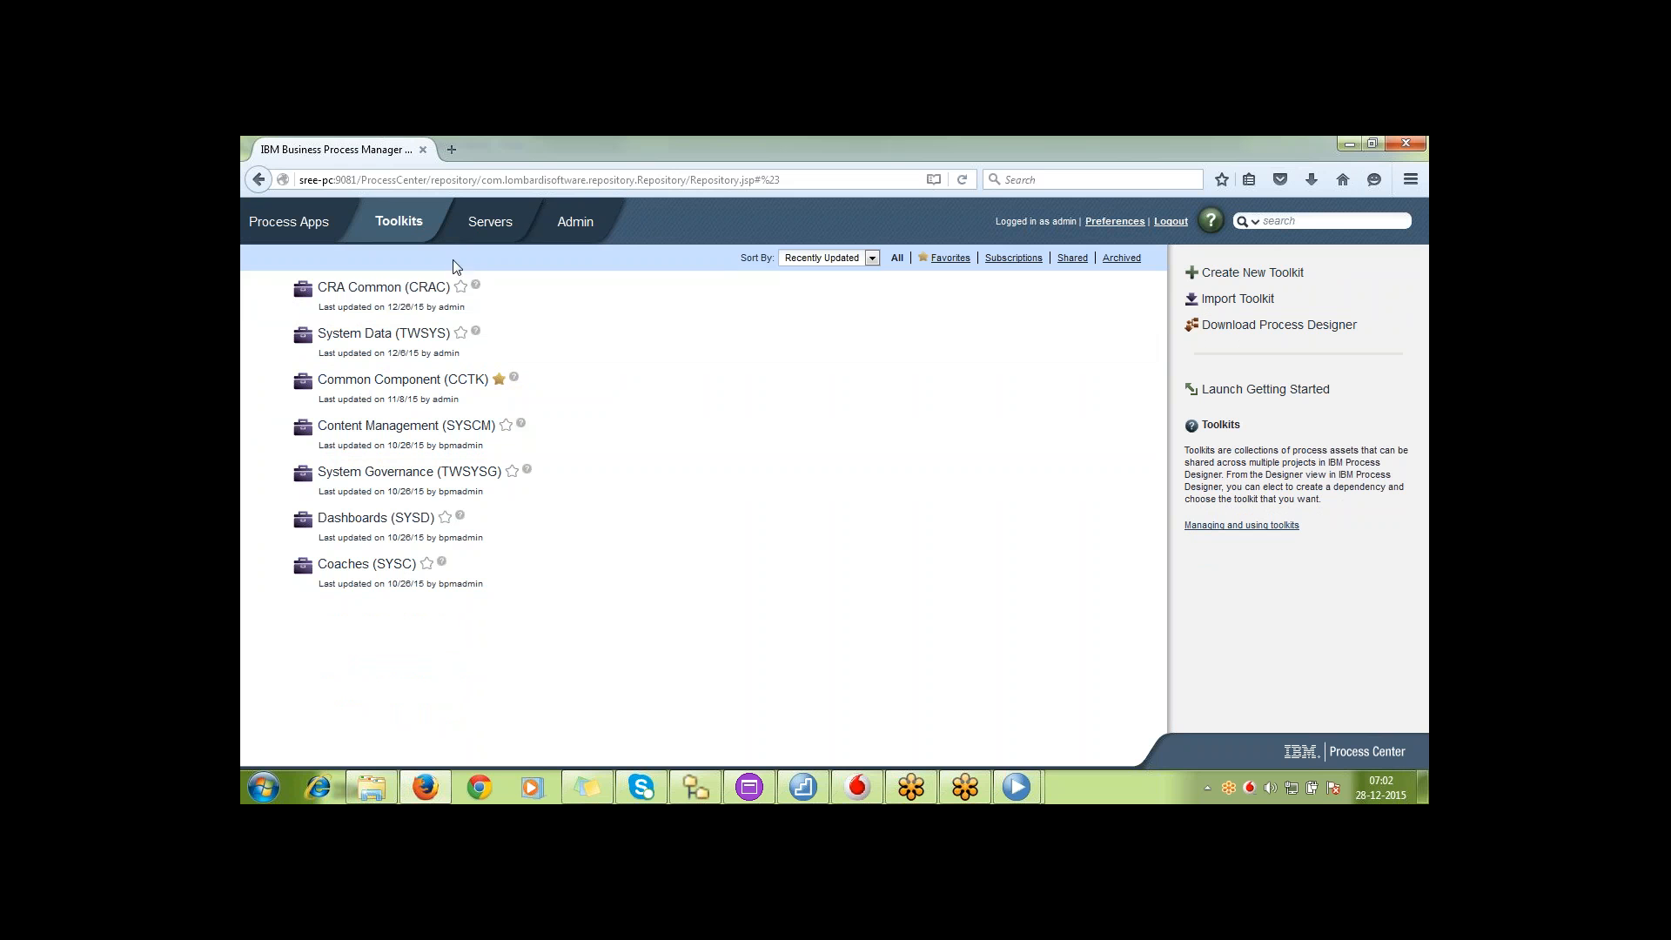
{"action": "left_click", "coordinate": [405, 286]}
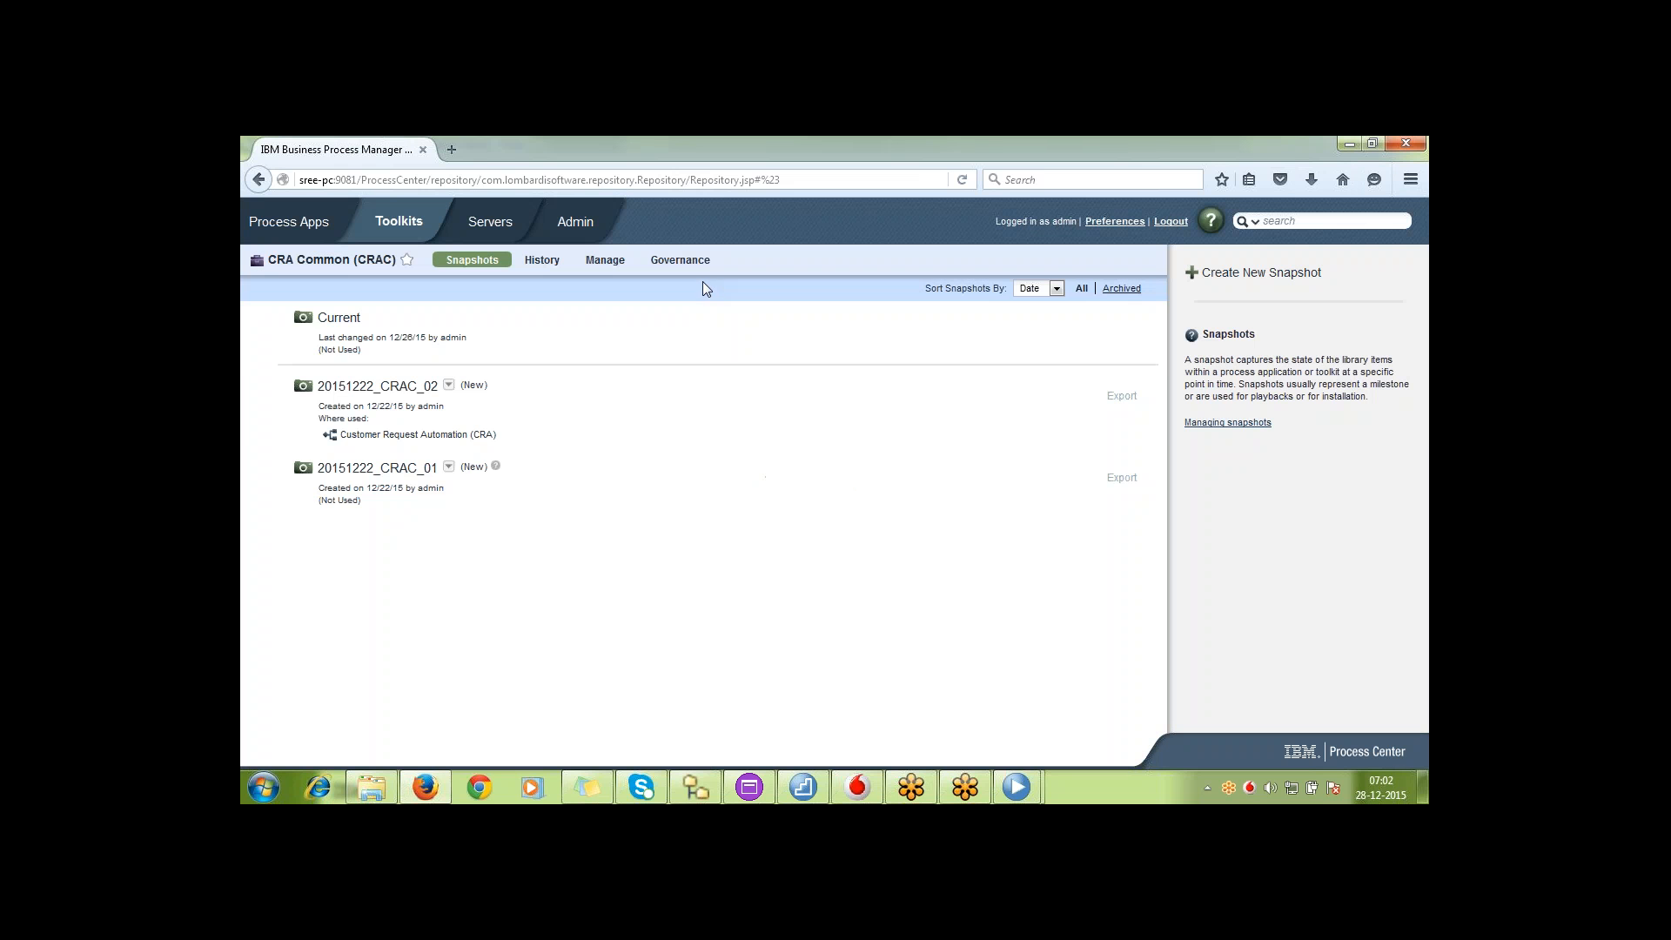
{"action": "left_click", "coordinate": [449, 385]}
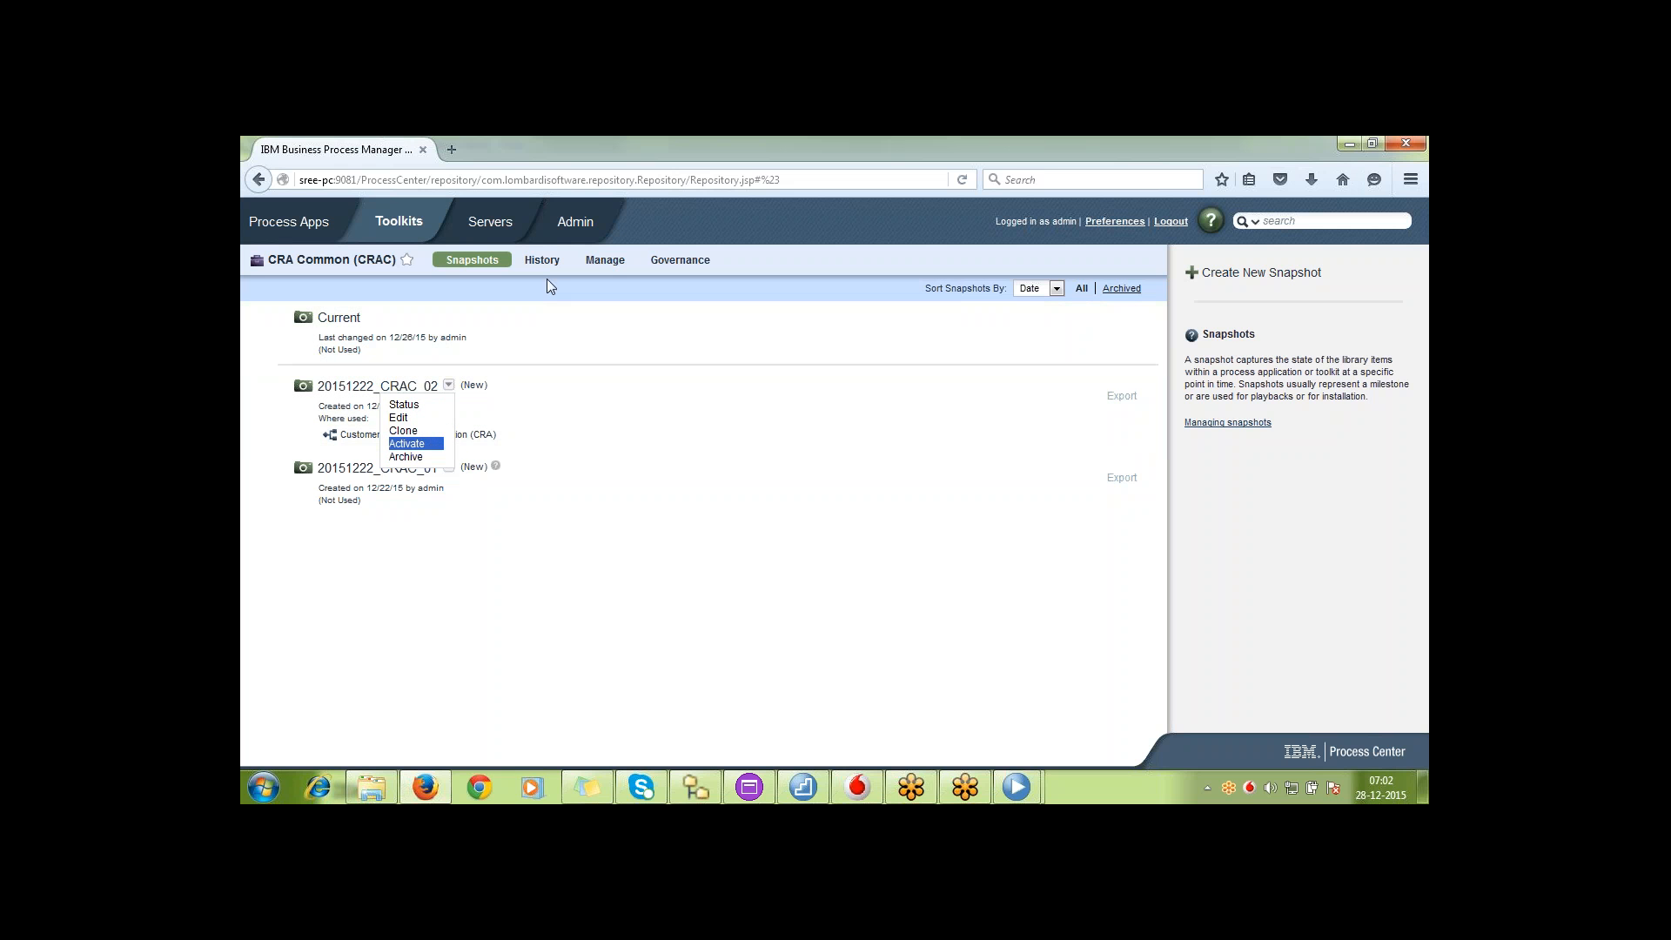
{"action": "left_click", "coordinate": [621, 262]}
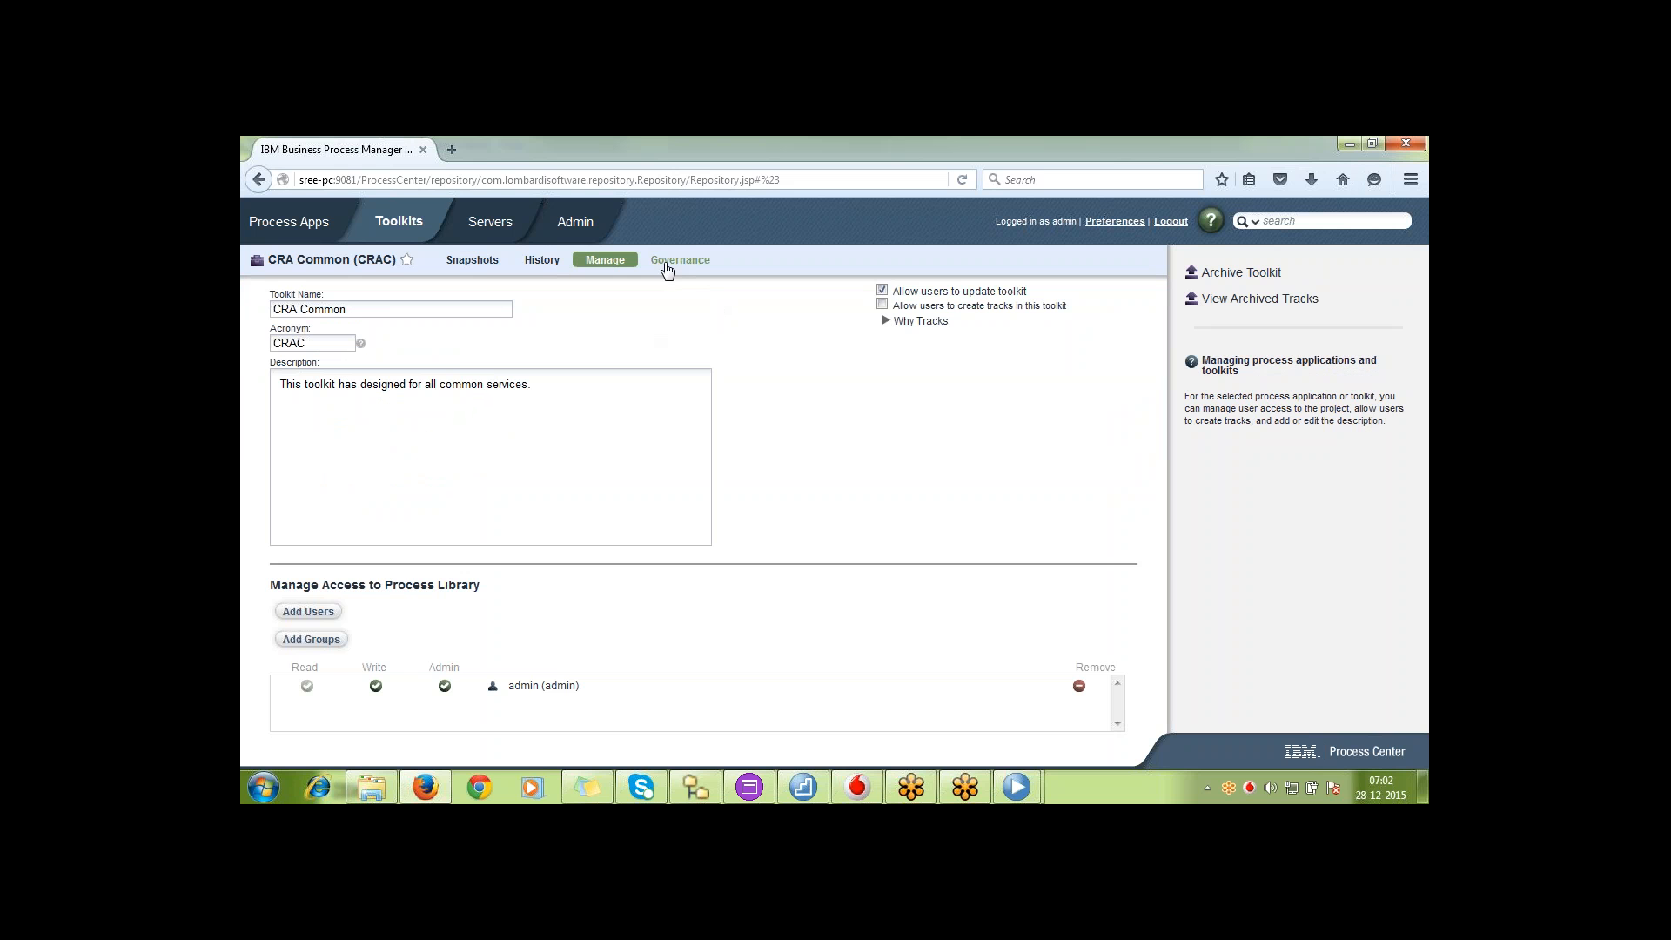
{"action": "left_click", "coordinate": [480, 266]}
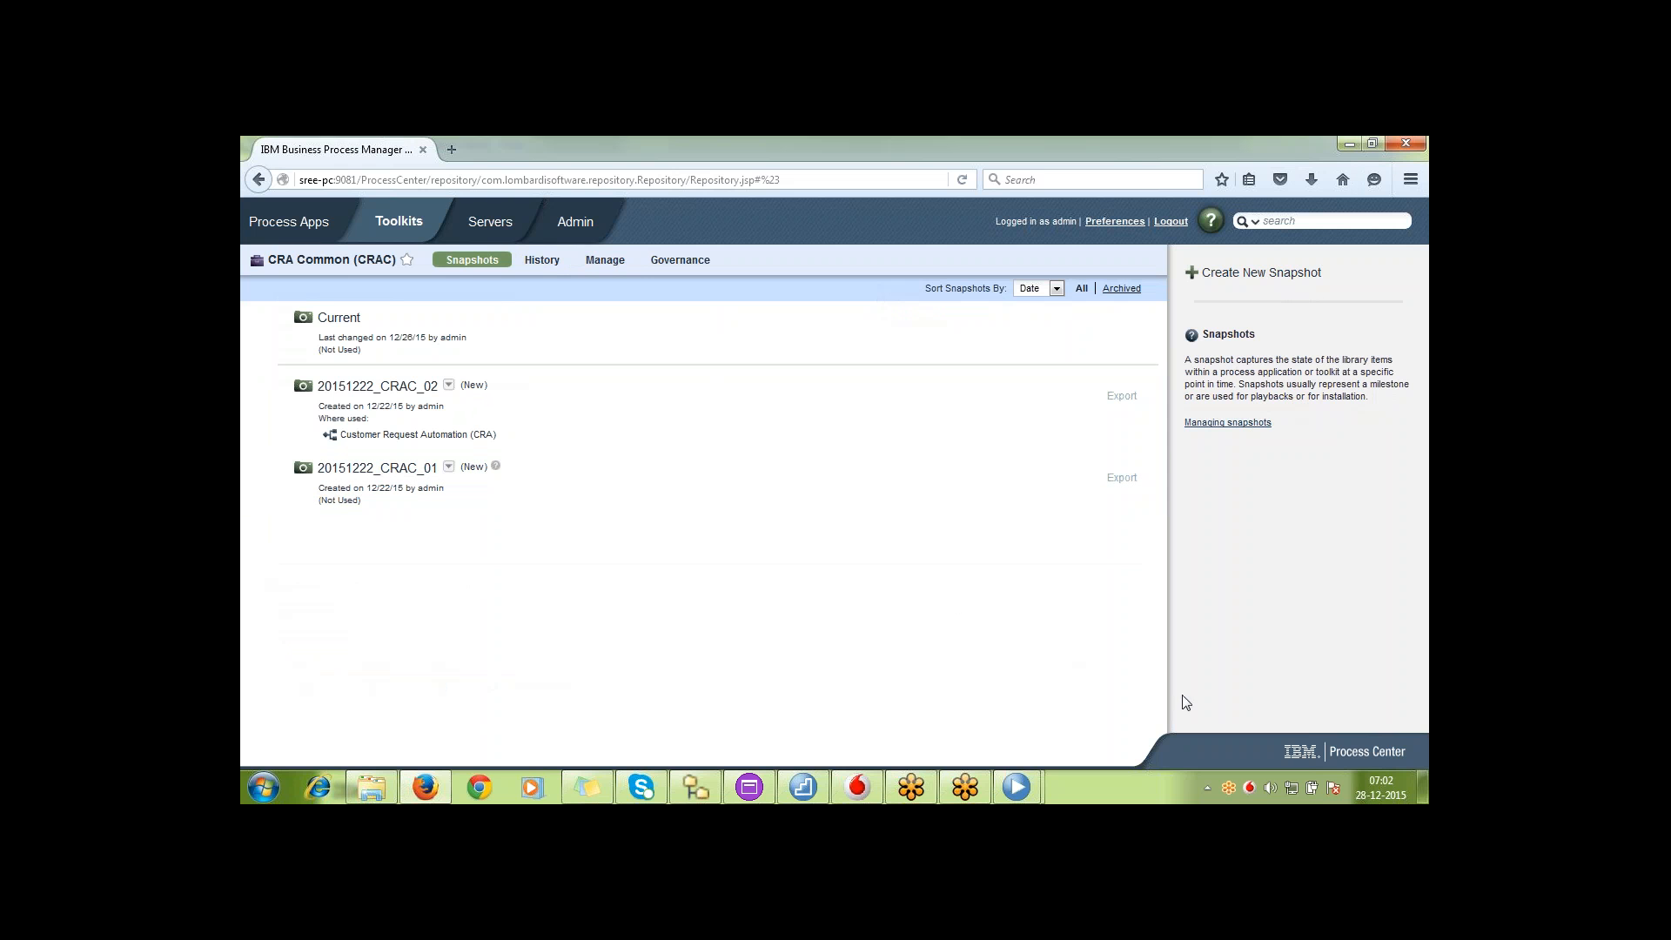
{"action": "left_click", "coordinate": [1391, 786]}
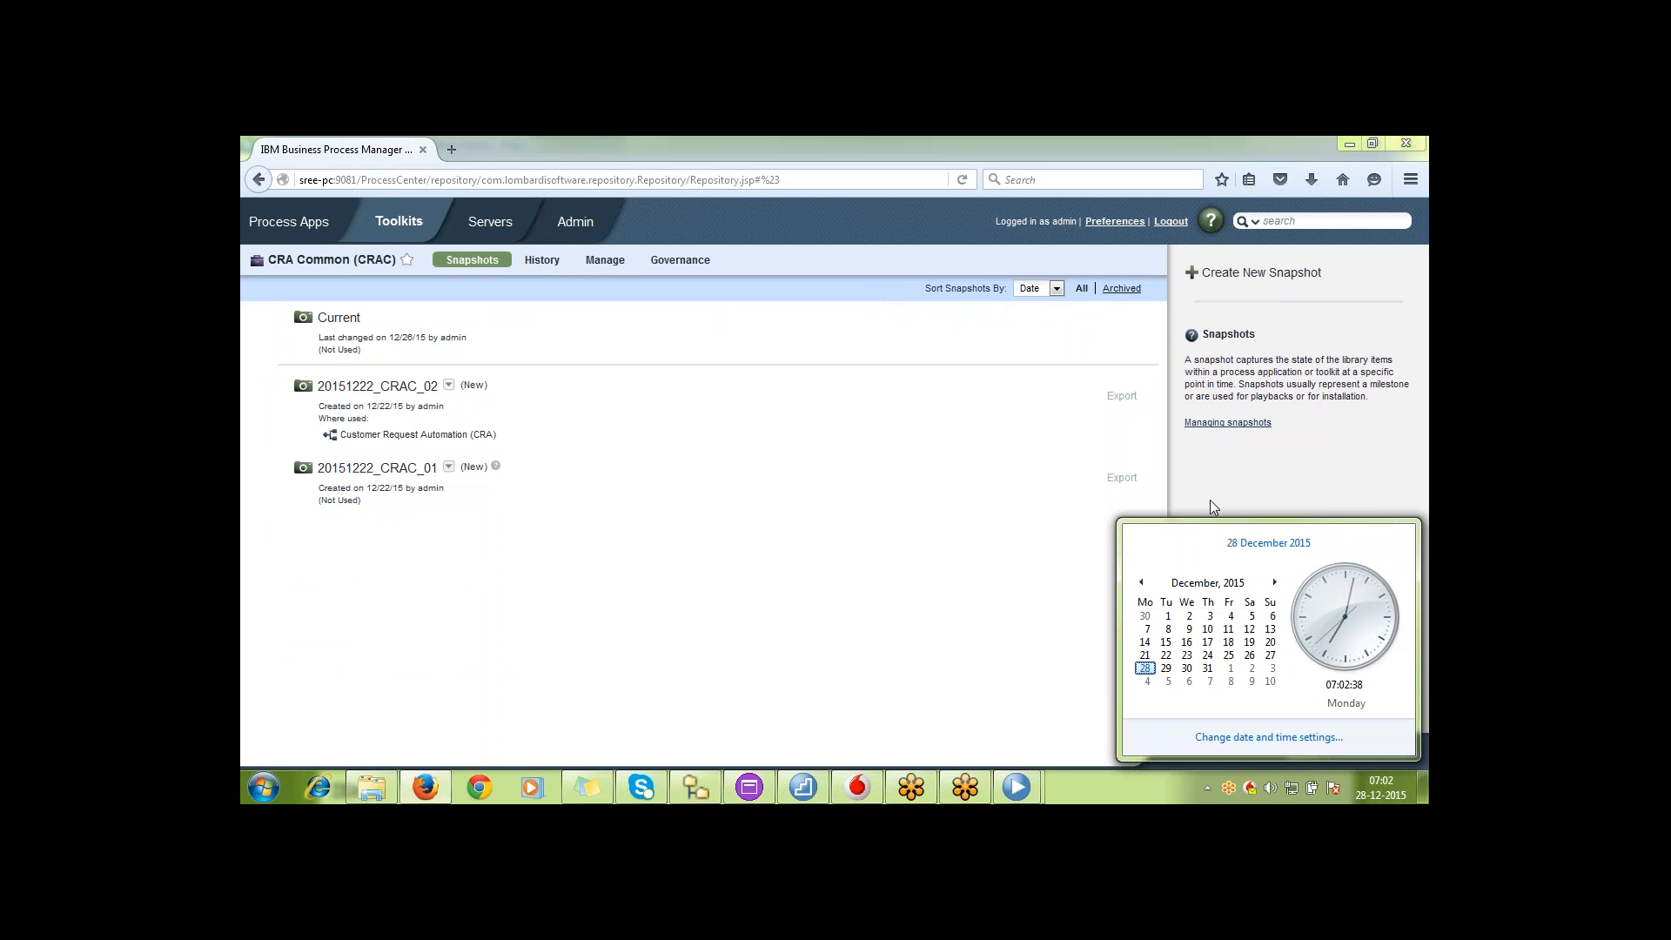
{"action": "left_click", "coordinate": [1161, 170]}
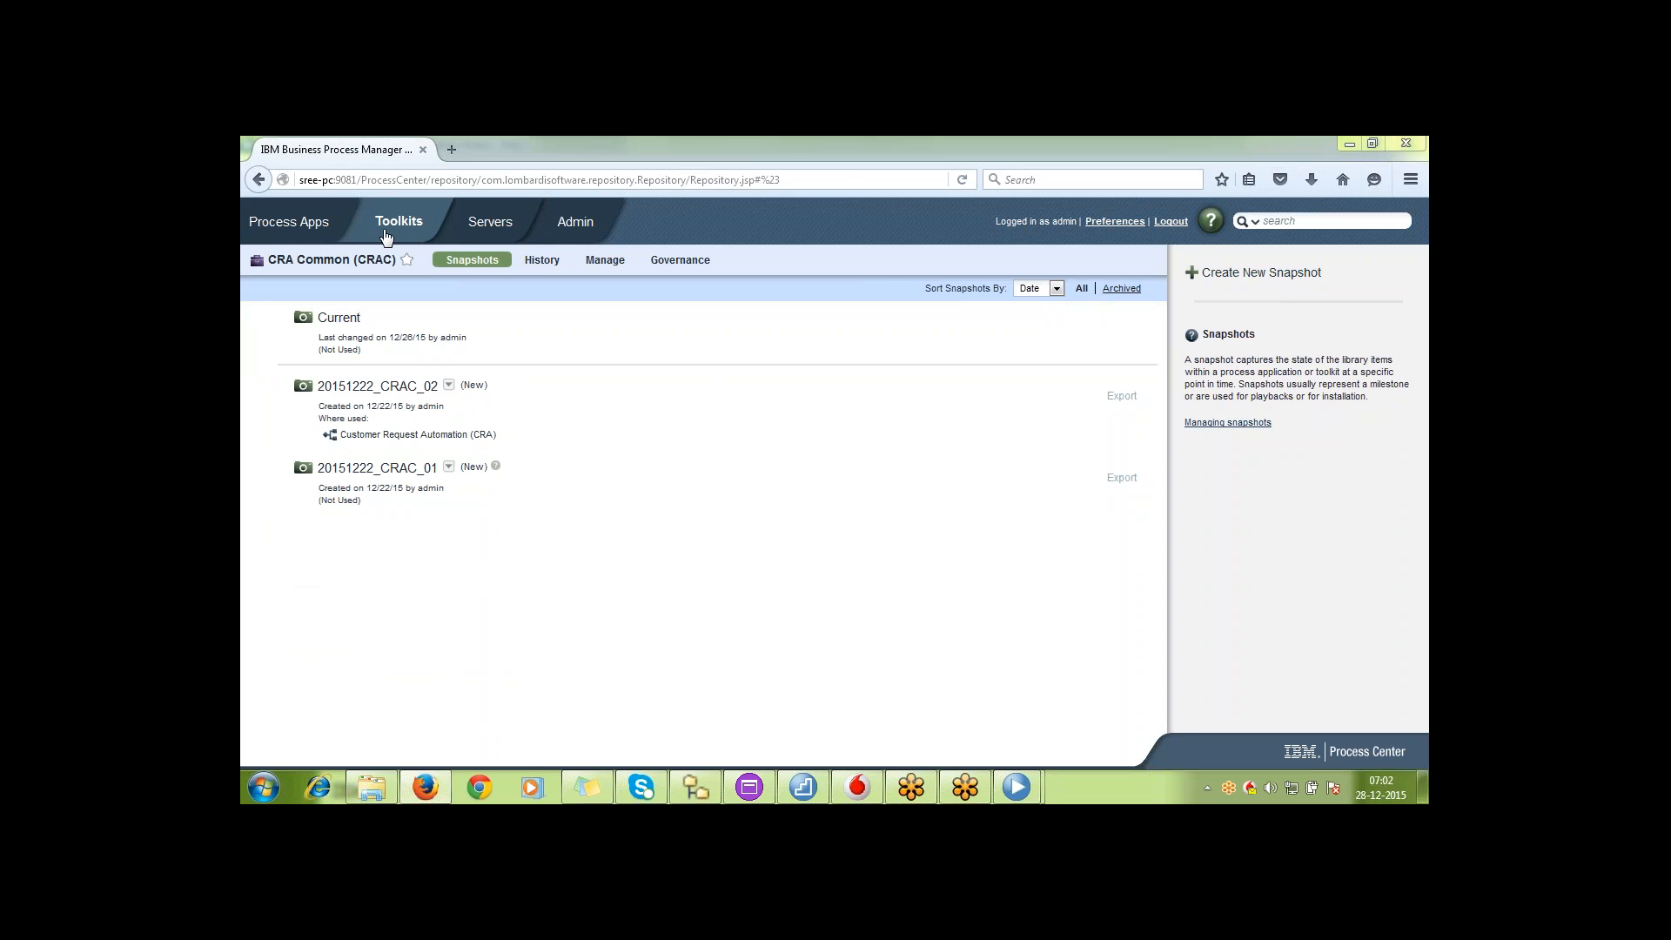
Switch to the admin Process Designer window, open IBM BPM Project and return to the Process Center list of process apps
{"action": "left_click", "coordinate": [319, 227]}
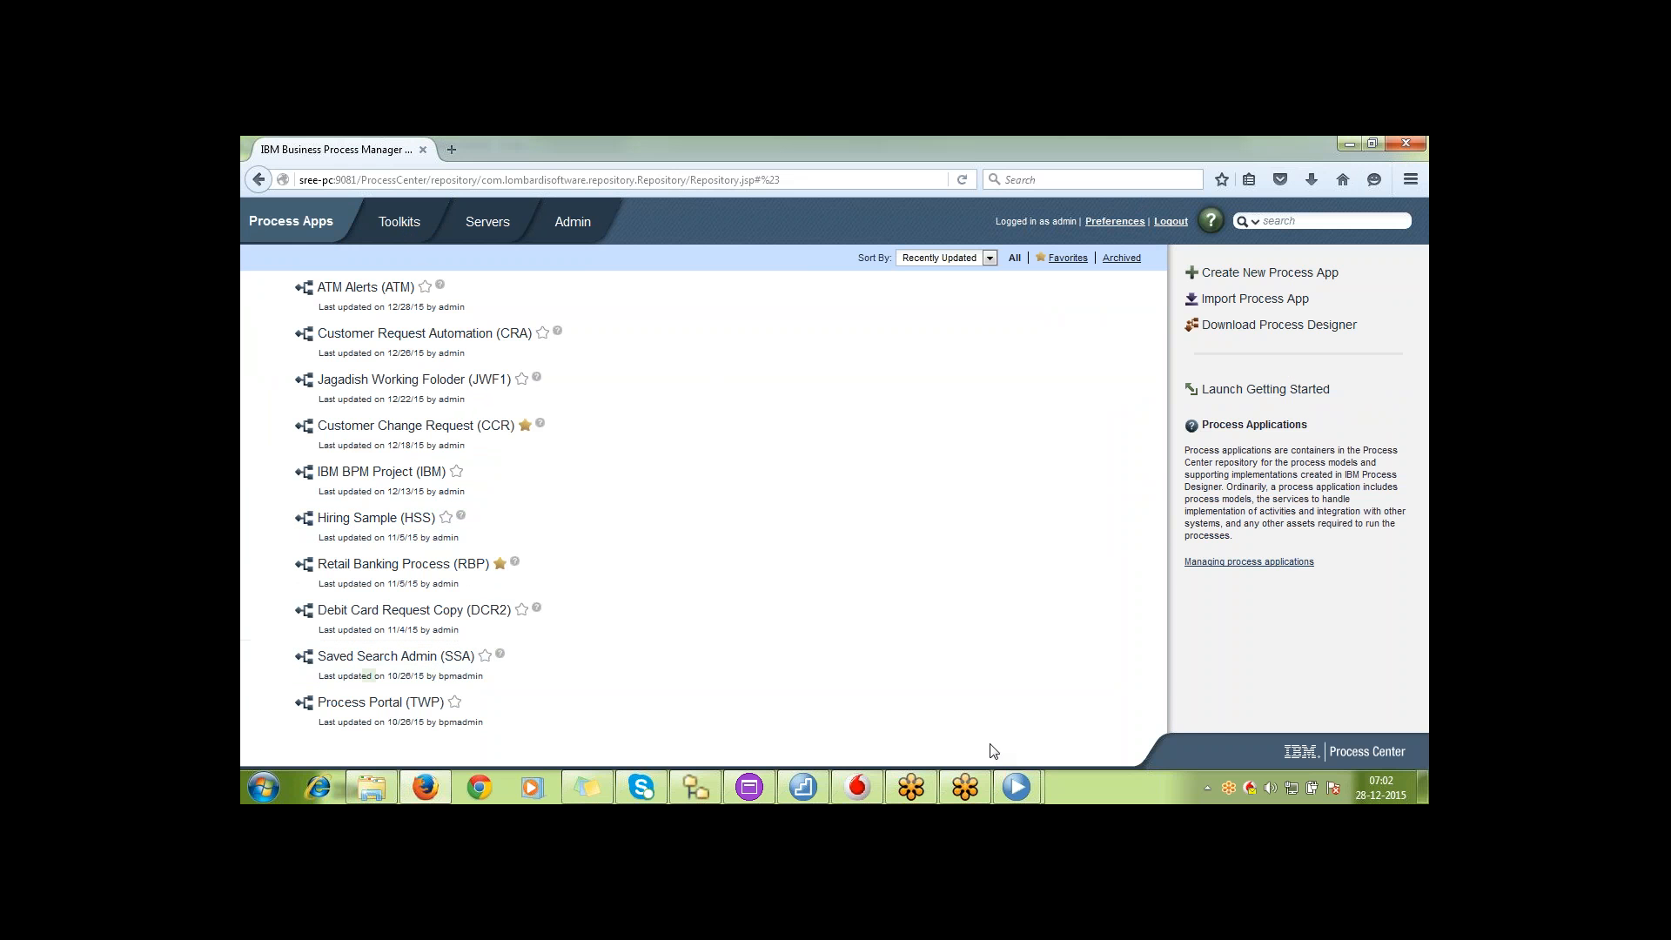
{"action": "mouse_move", "coordinate": [1016, 788]}
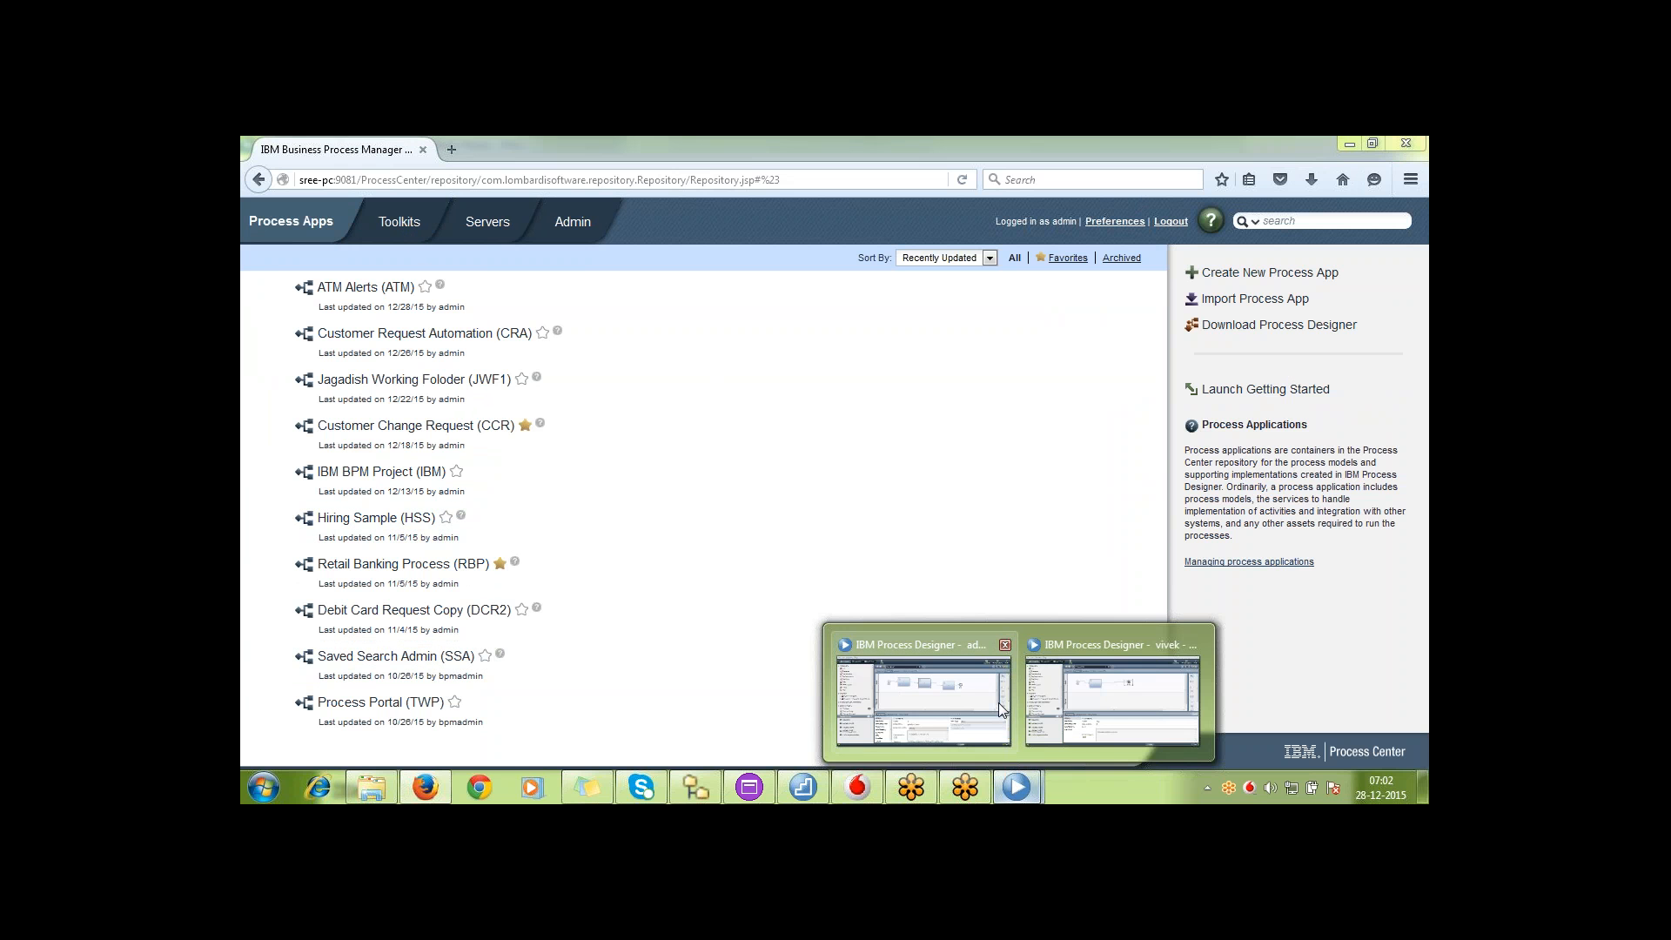
{"action": "left_click", "coordinate": [1001, 709]}
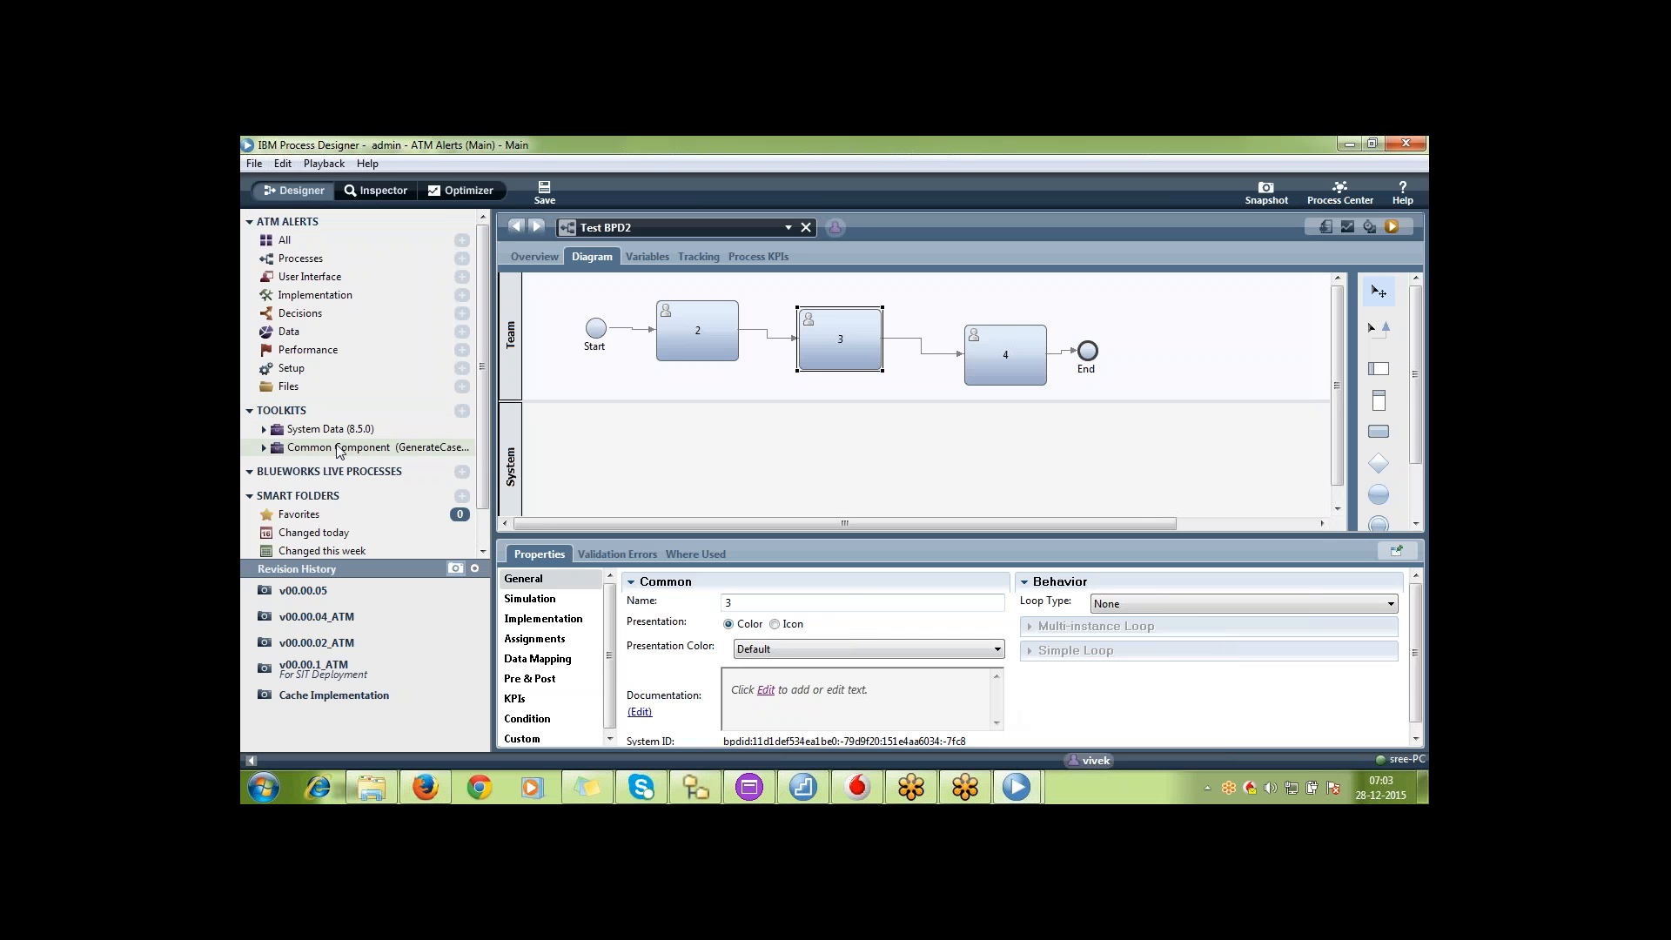
{"action": "left_click", "coordinate": [1340, 191]}
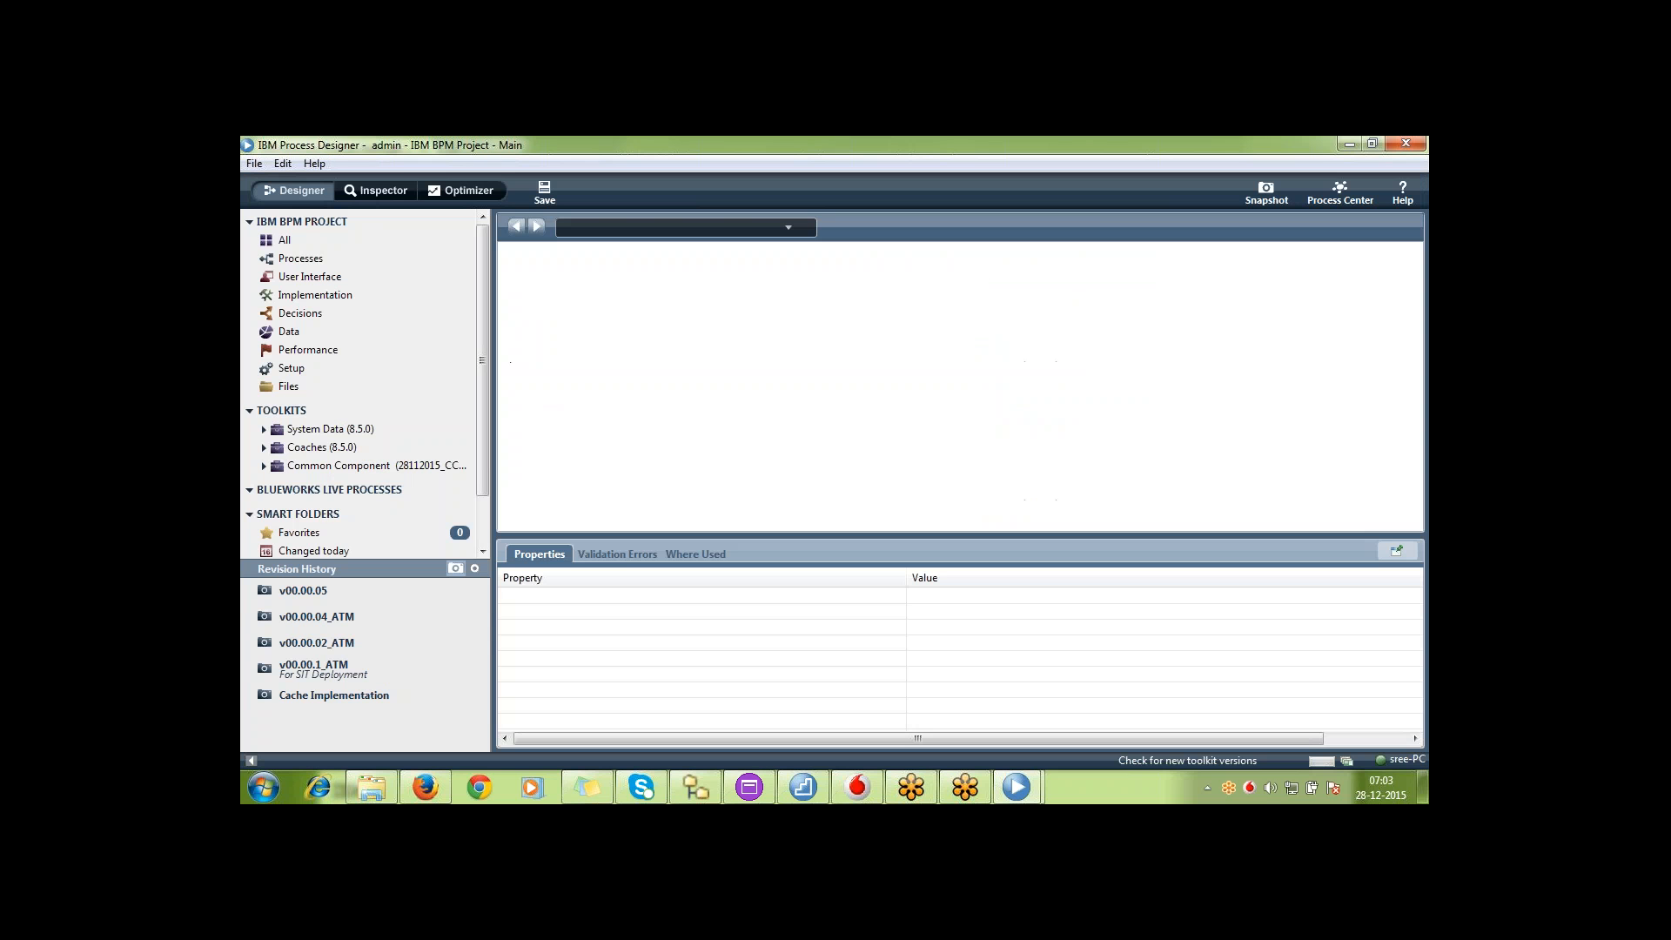
{"action": "left_click", "coordinate": [1353, 195]}
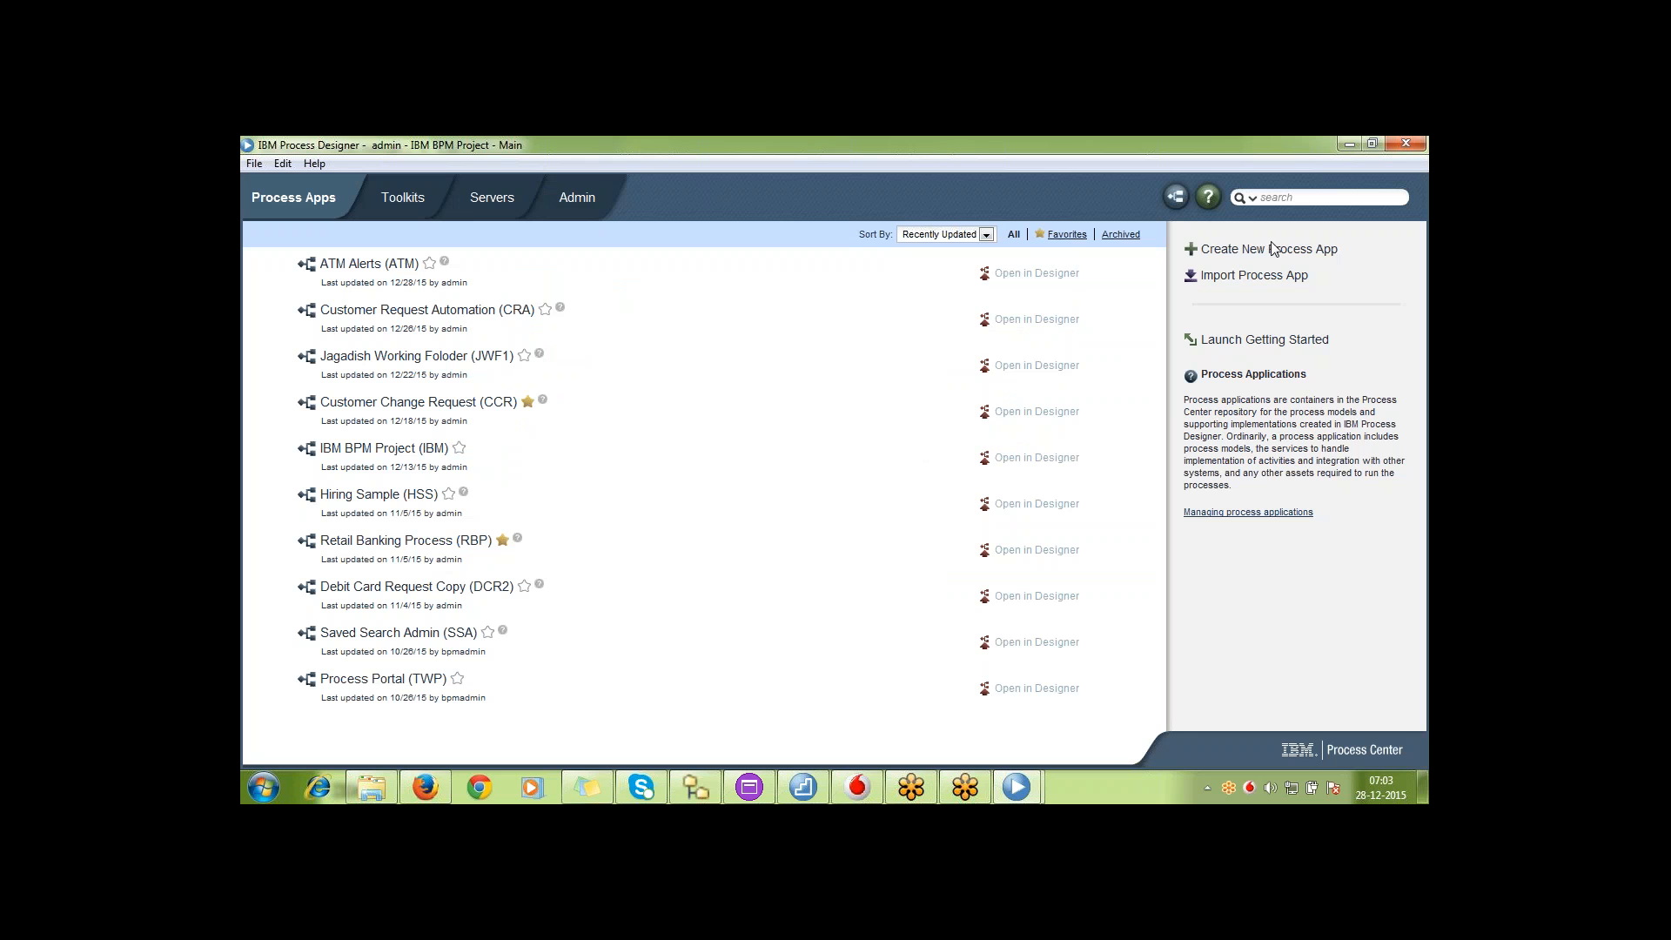
Create a new process app named BPM Training with the acronym BPMT
{"action": "left_click", "coordinate": [1282, 259]}
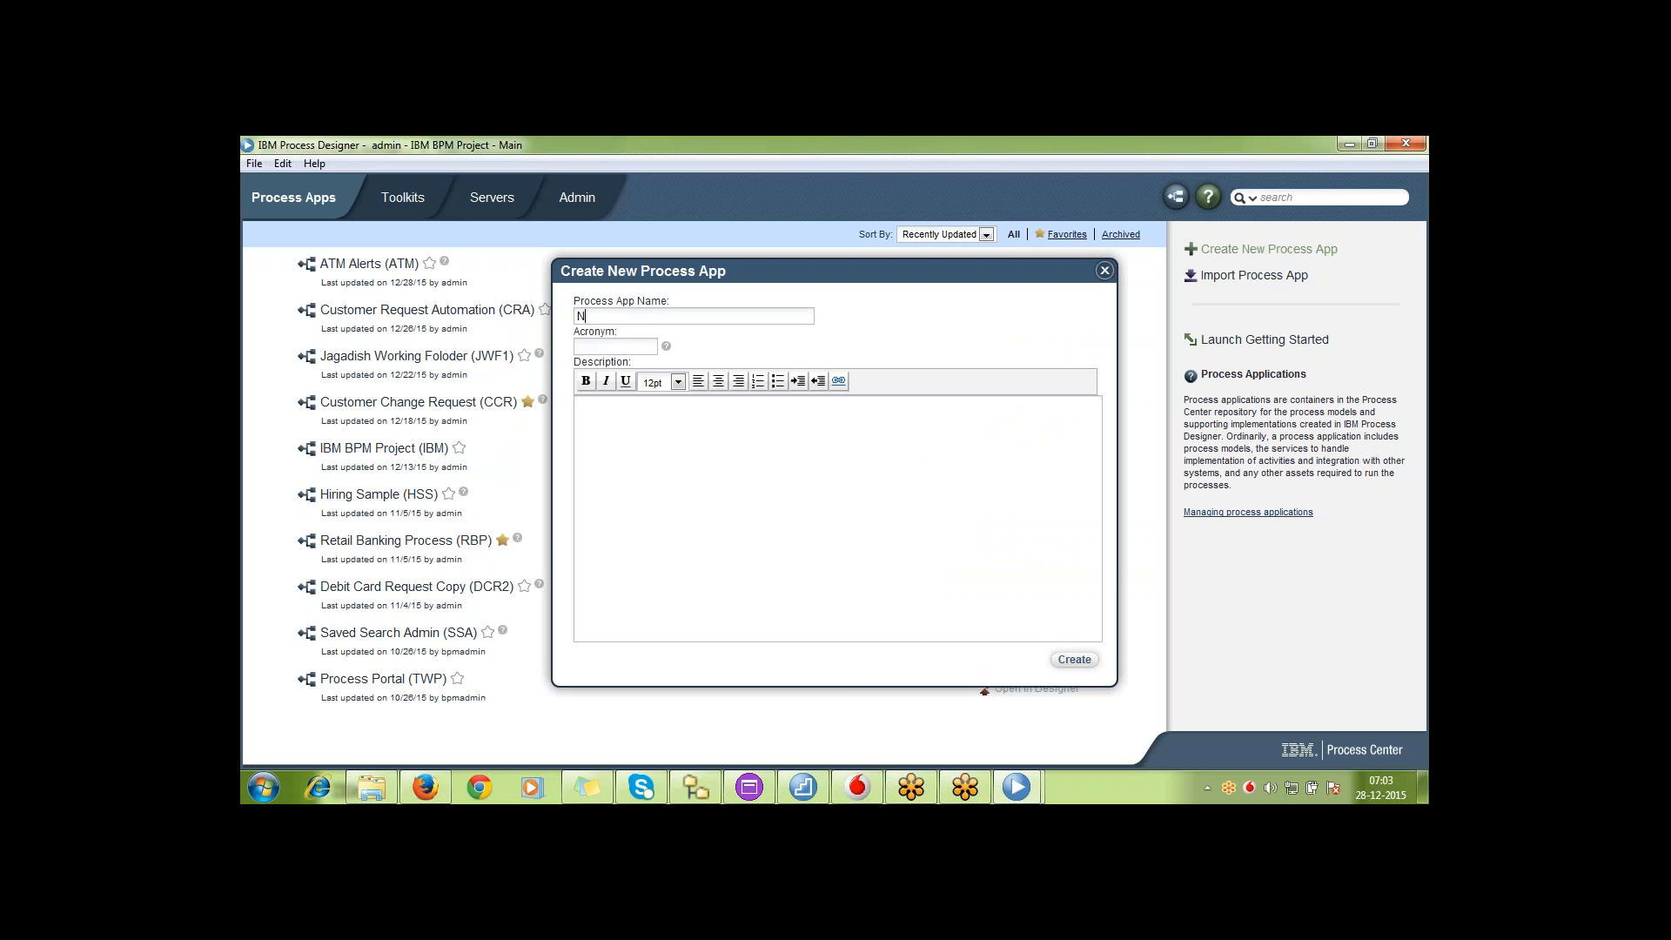
{"action": "type", "text": "BPM Trai"}
{"action": "key", "text": "BackSpace"}
{"action": "key", "text": "BackSpace"}
{"action": "type", "text": "rainingBPMT"}
{"action": "left_click", "coordinate": [1073, 660]}
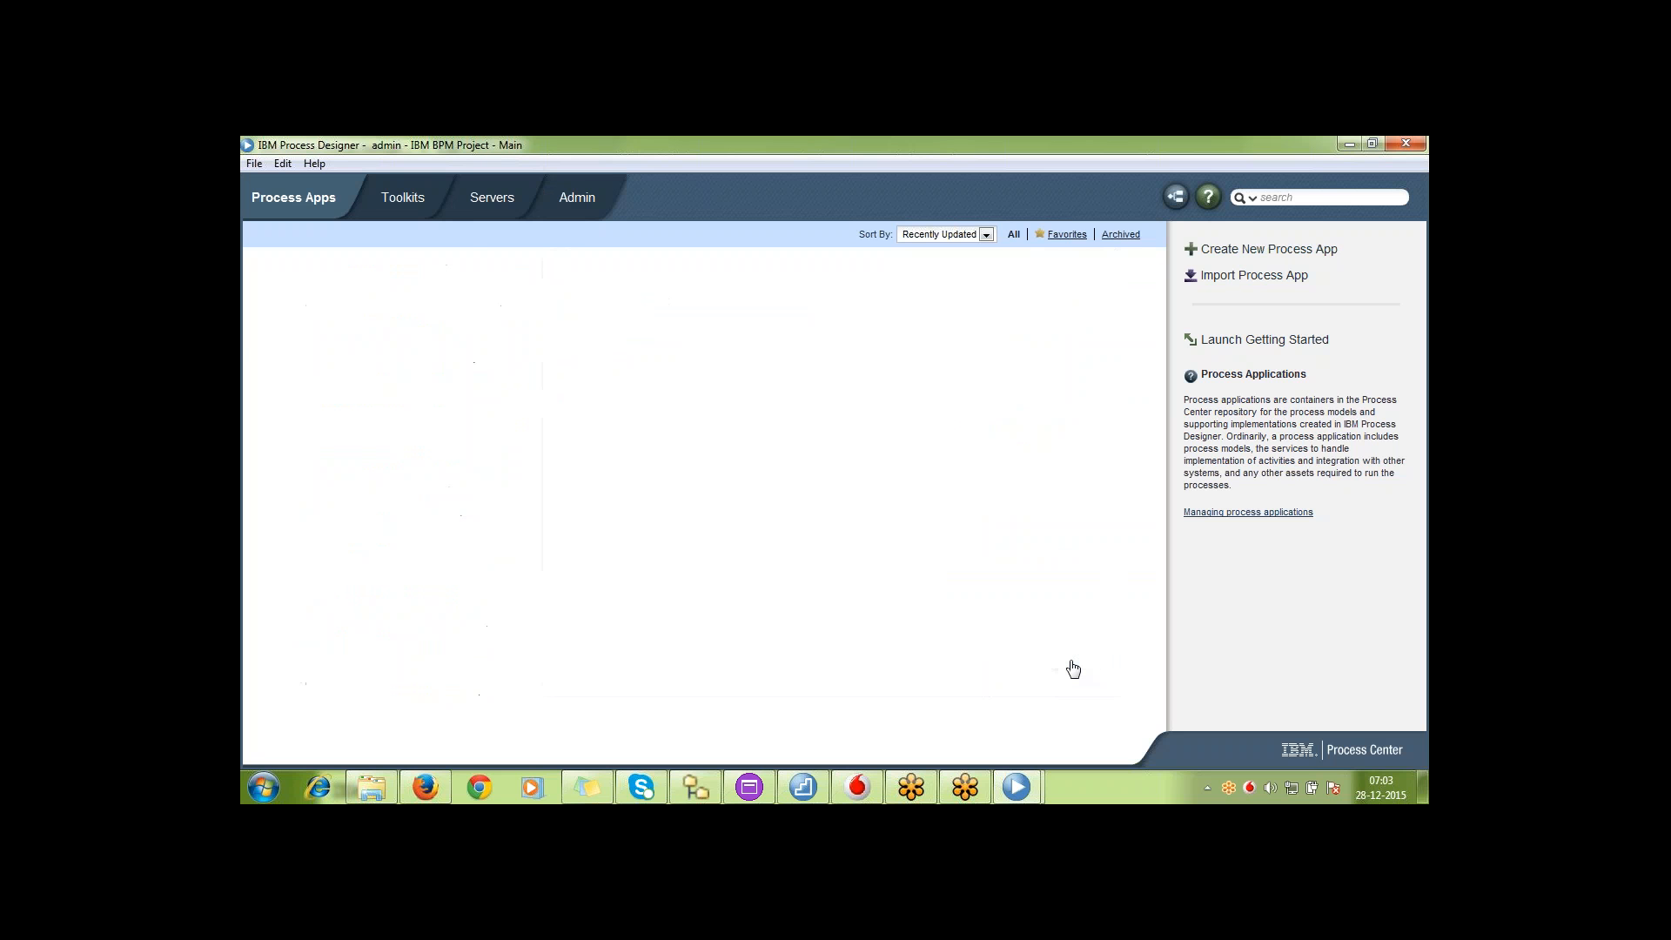
Open the BPM Training process app in Designer and browse the contents of its System Data and Coaches toolkits
{"action": "left_click", "coordinate": [1022, 274]}
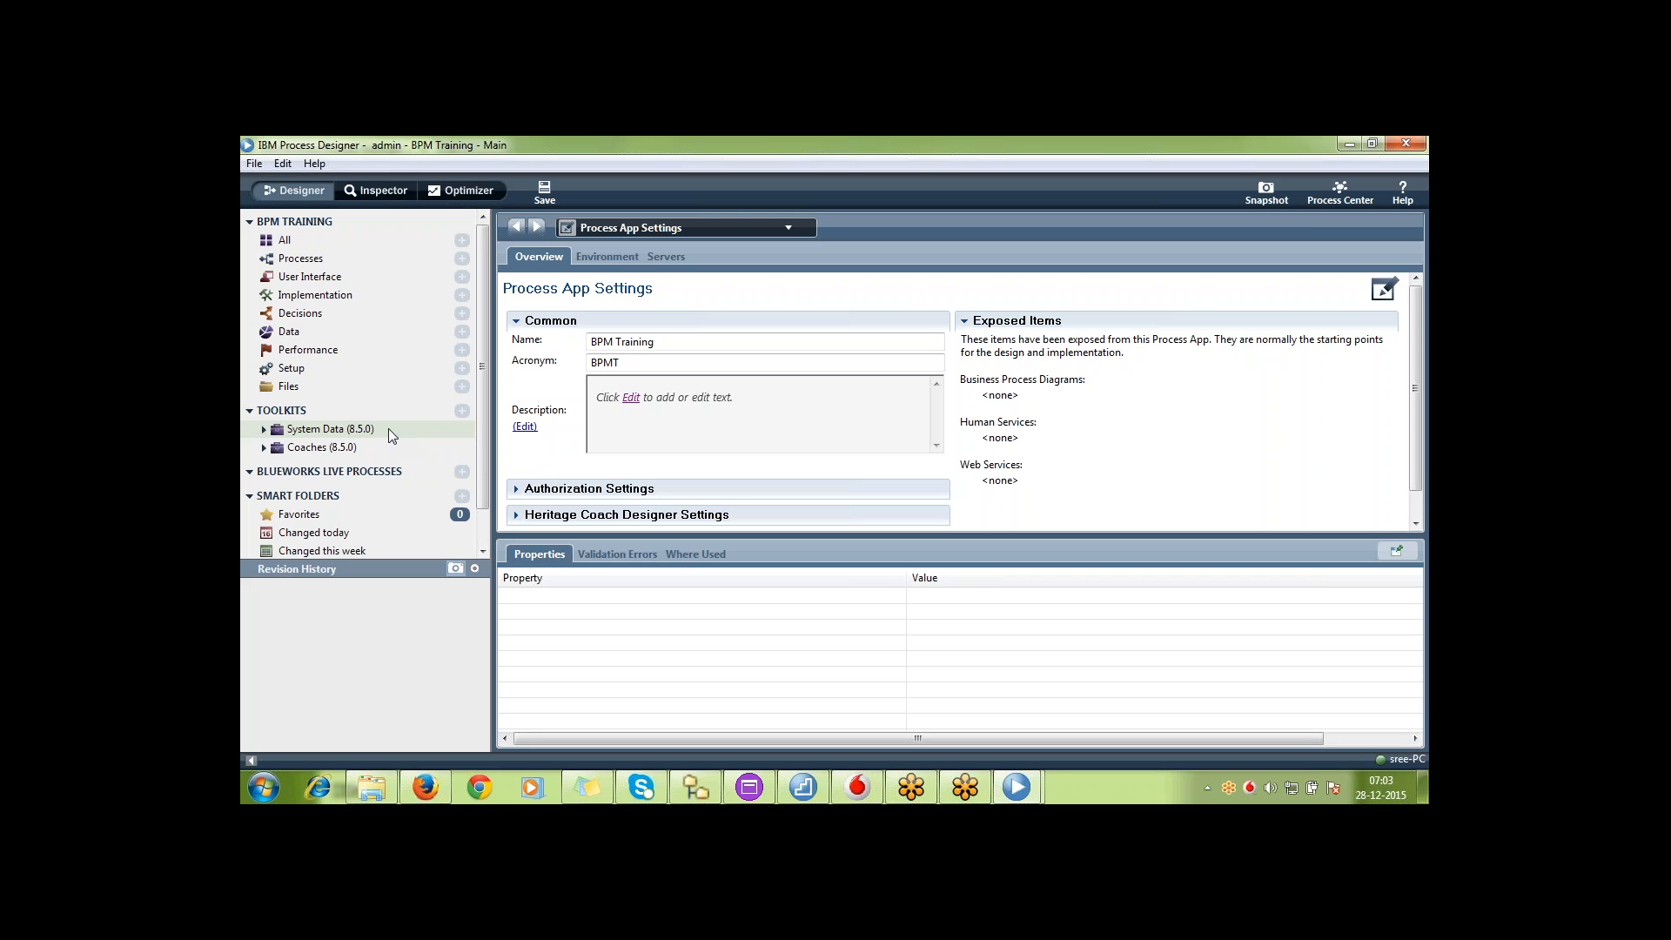
{"action": "left_click", "coordinate": [264, 429]}
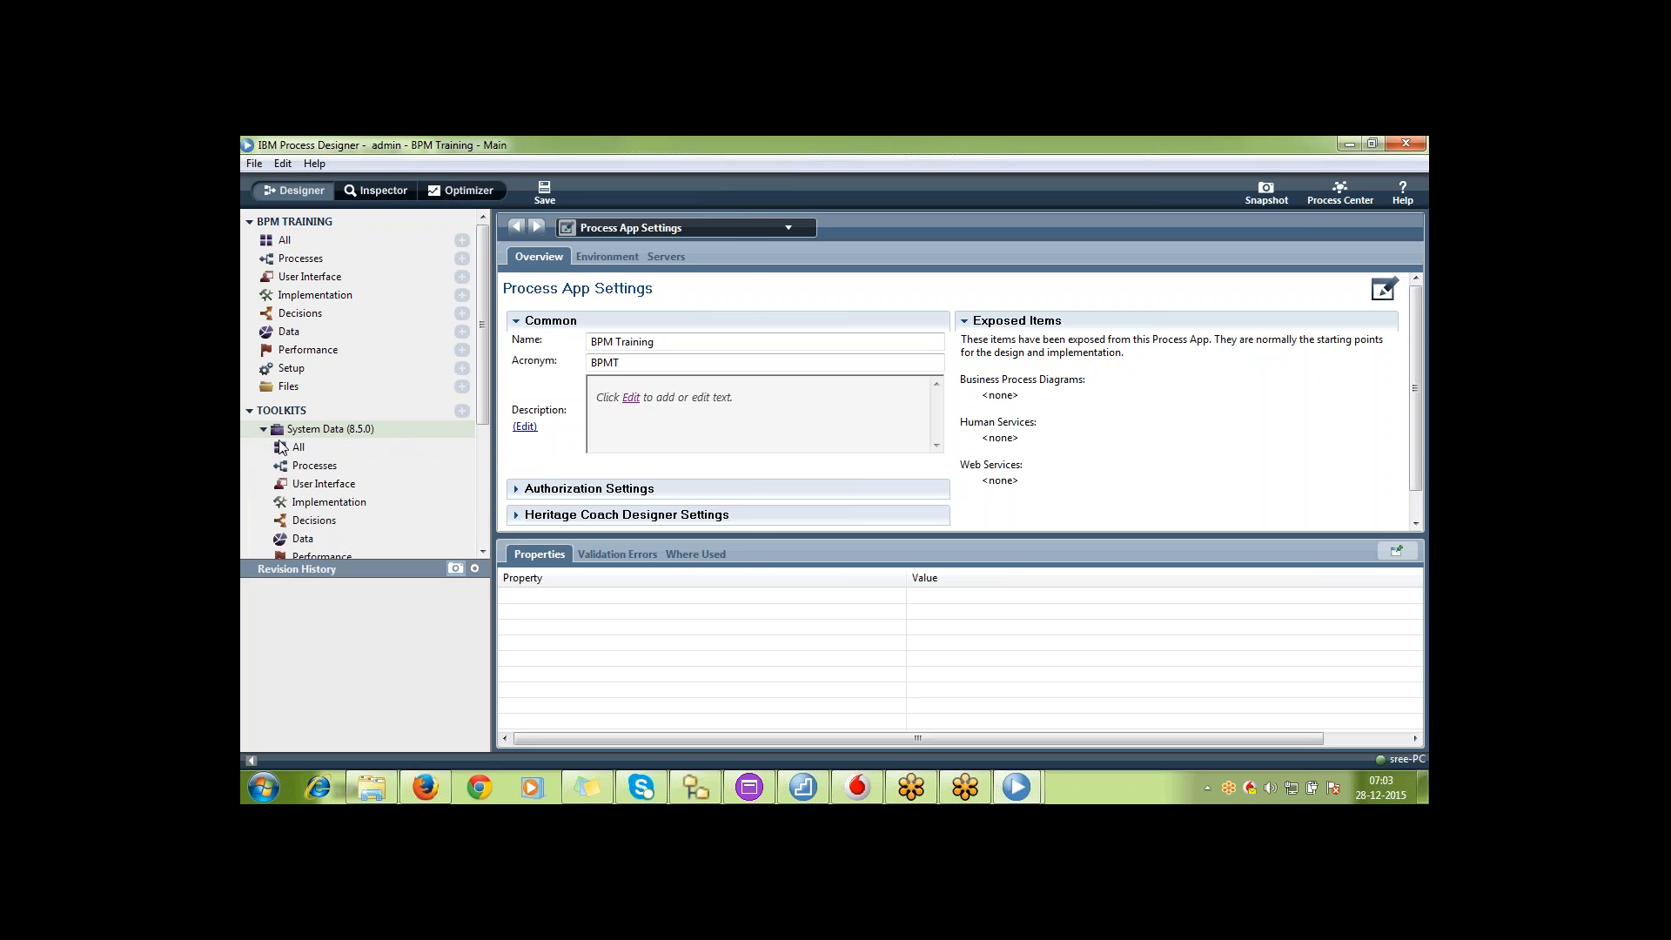
{"action": "left_click", "coordinate": [399, 452]}
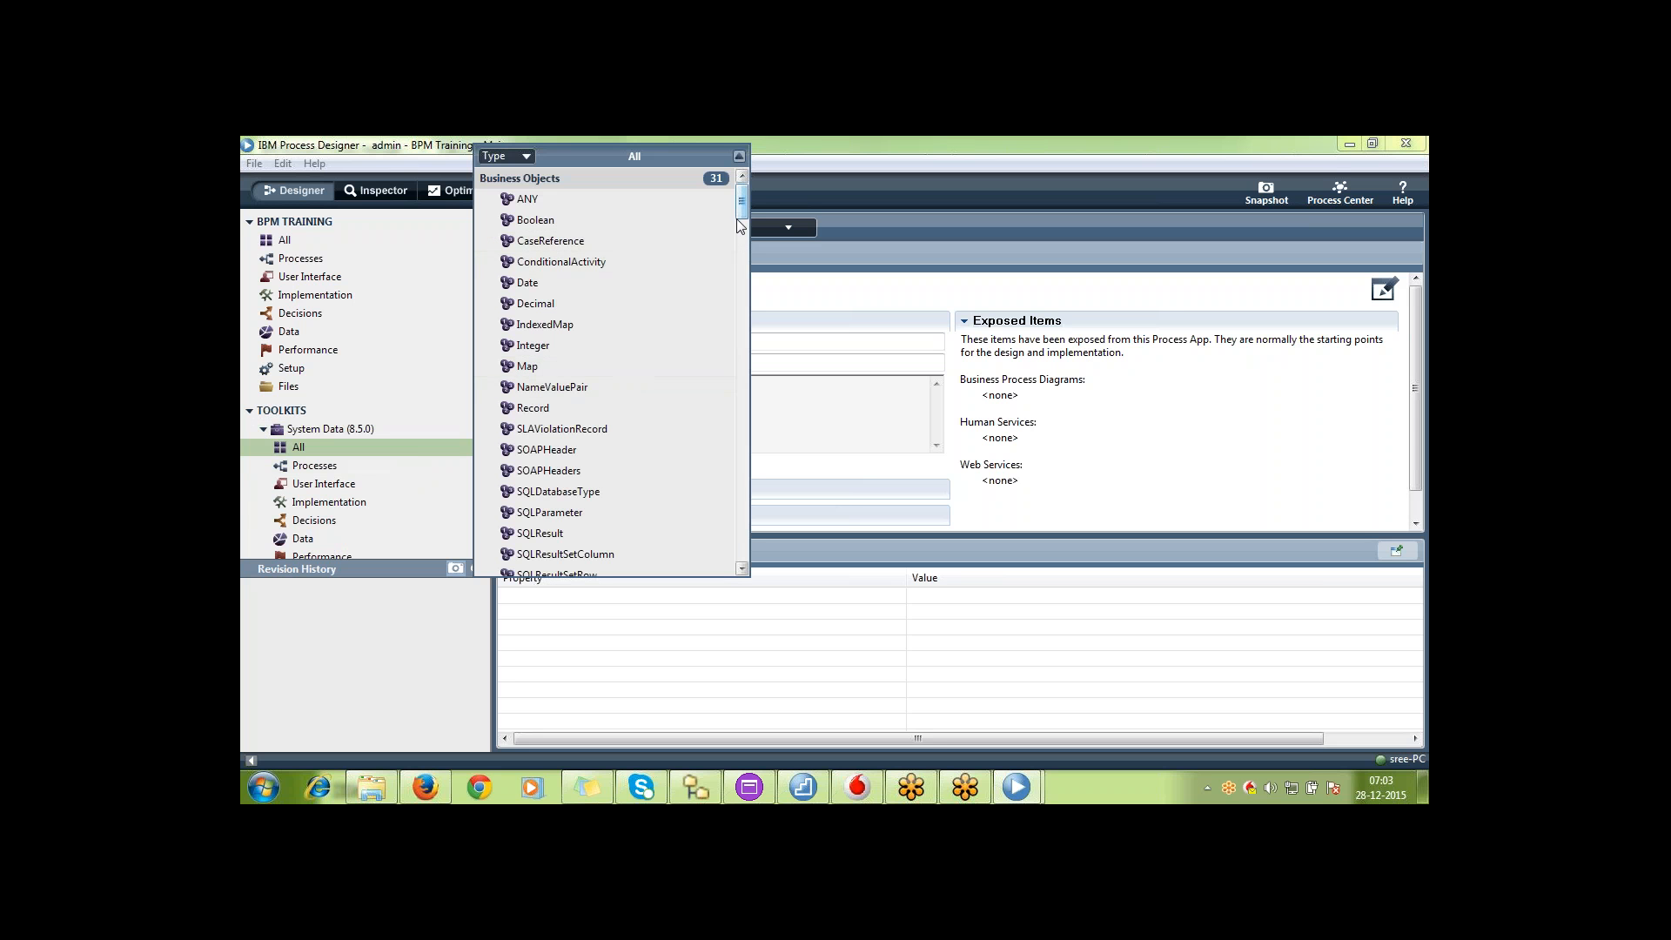
{"action": "left_click_drag", "start_coordinate": [747, 205], "coordinate": [754, 540]}
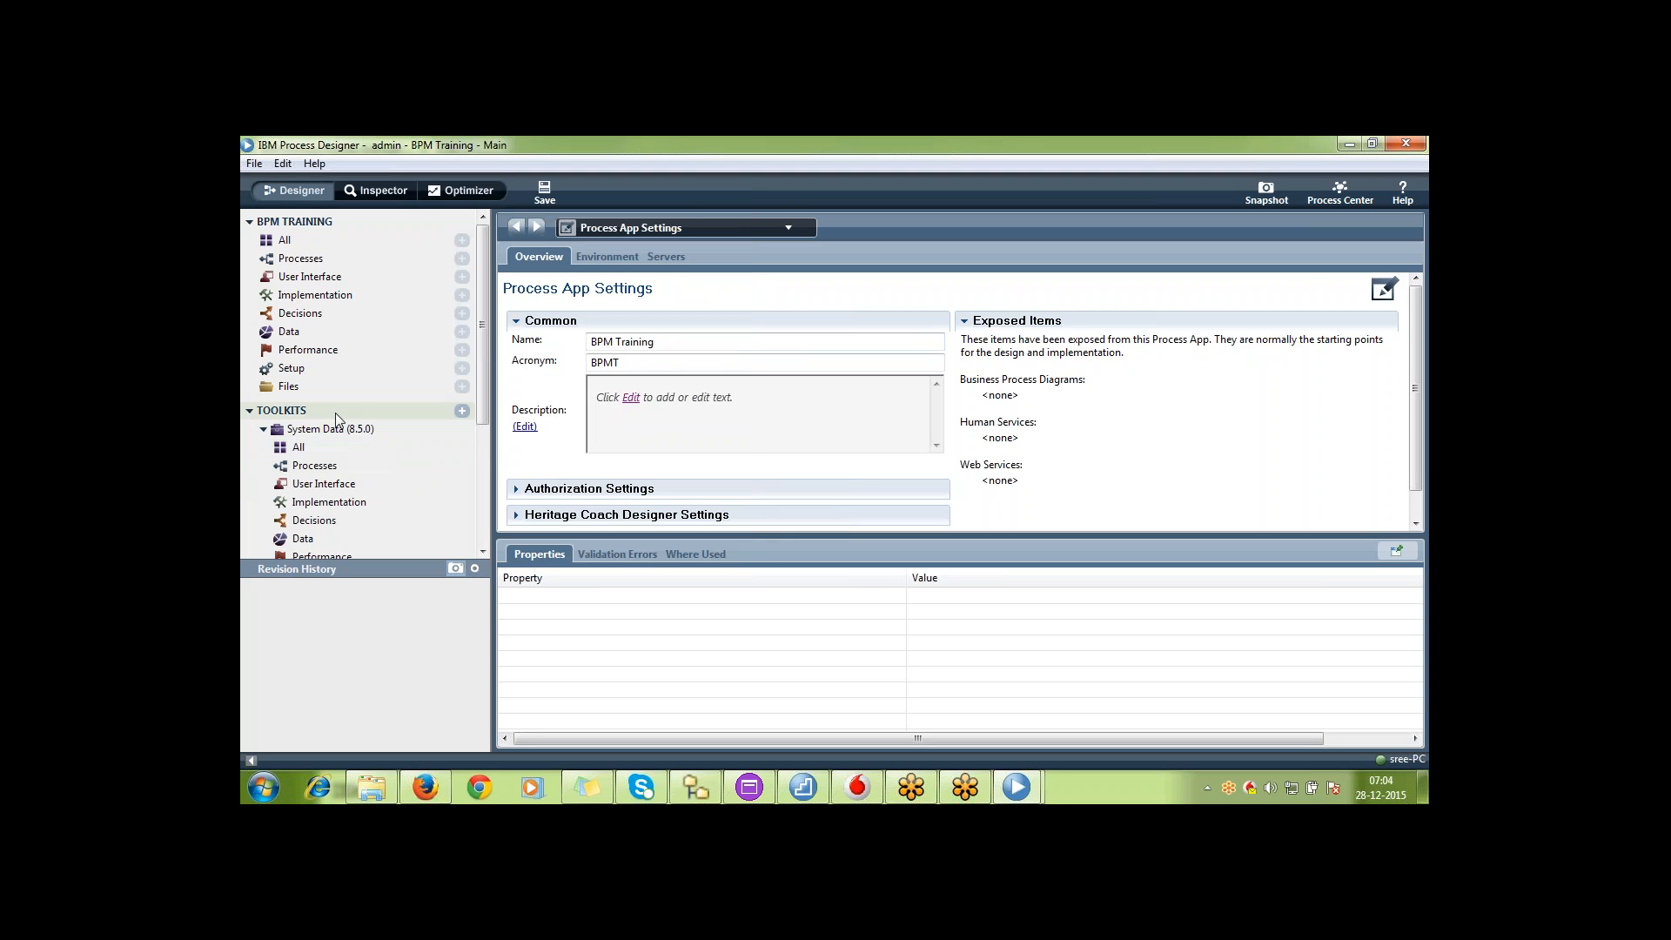
{"action": "left_click", "coordinate": [264, 429]}
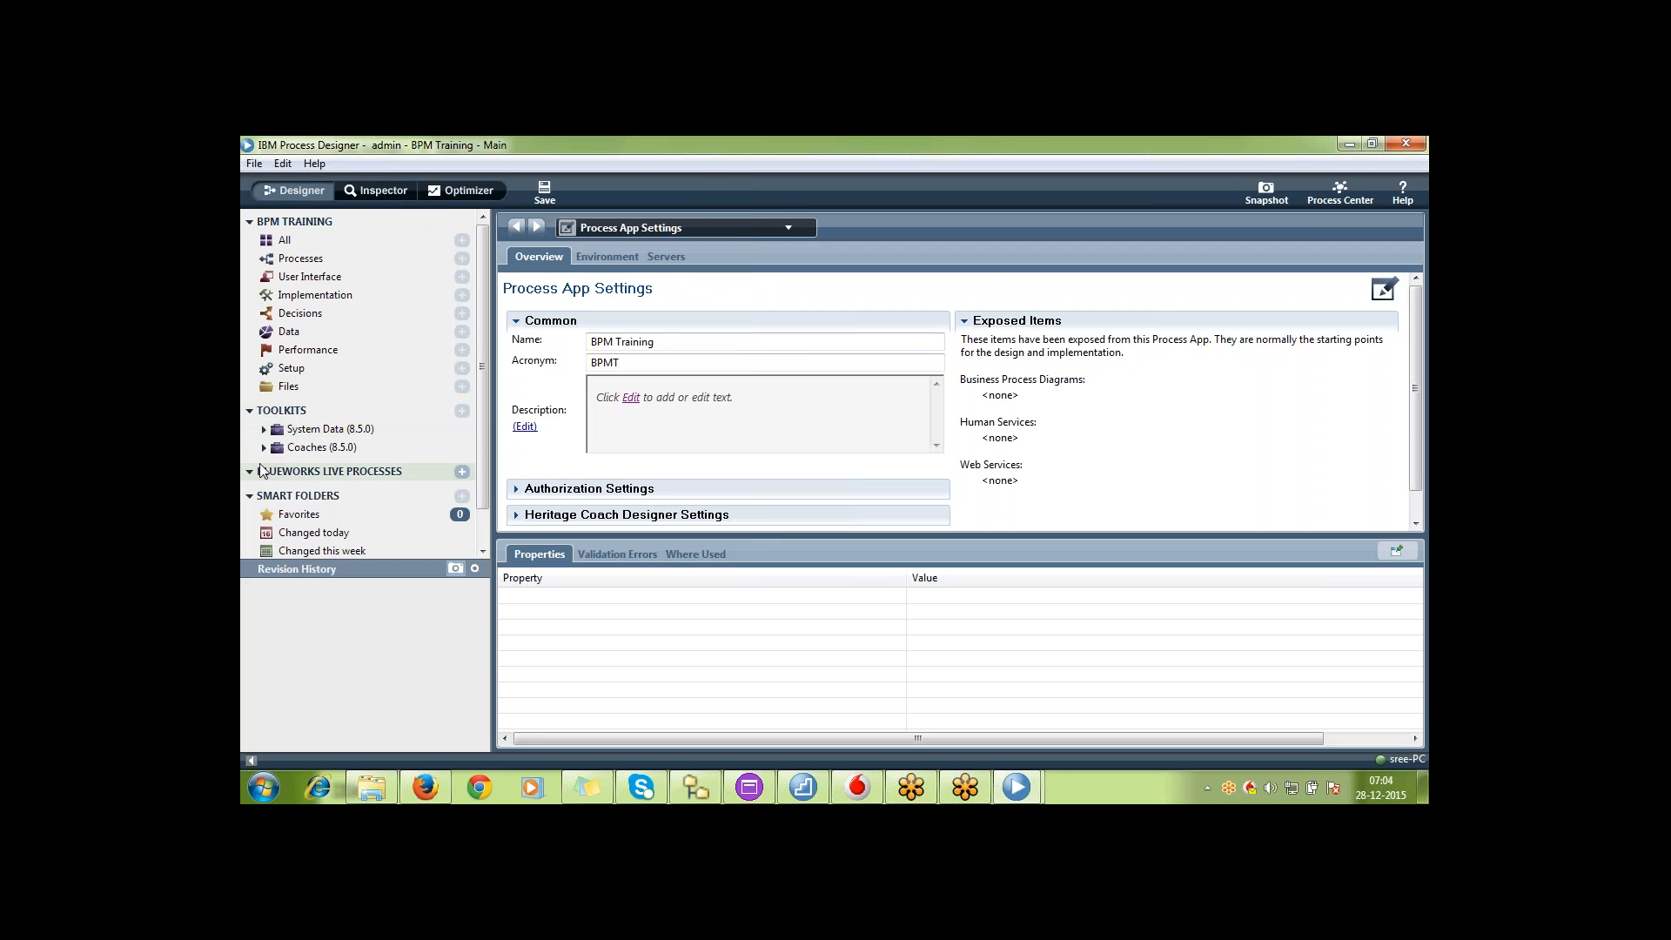
{"action": "left_click", "coordinate": [264, 448]}
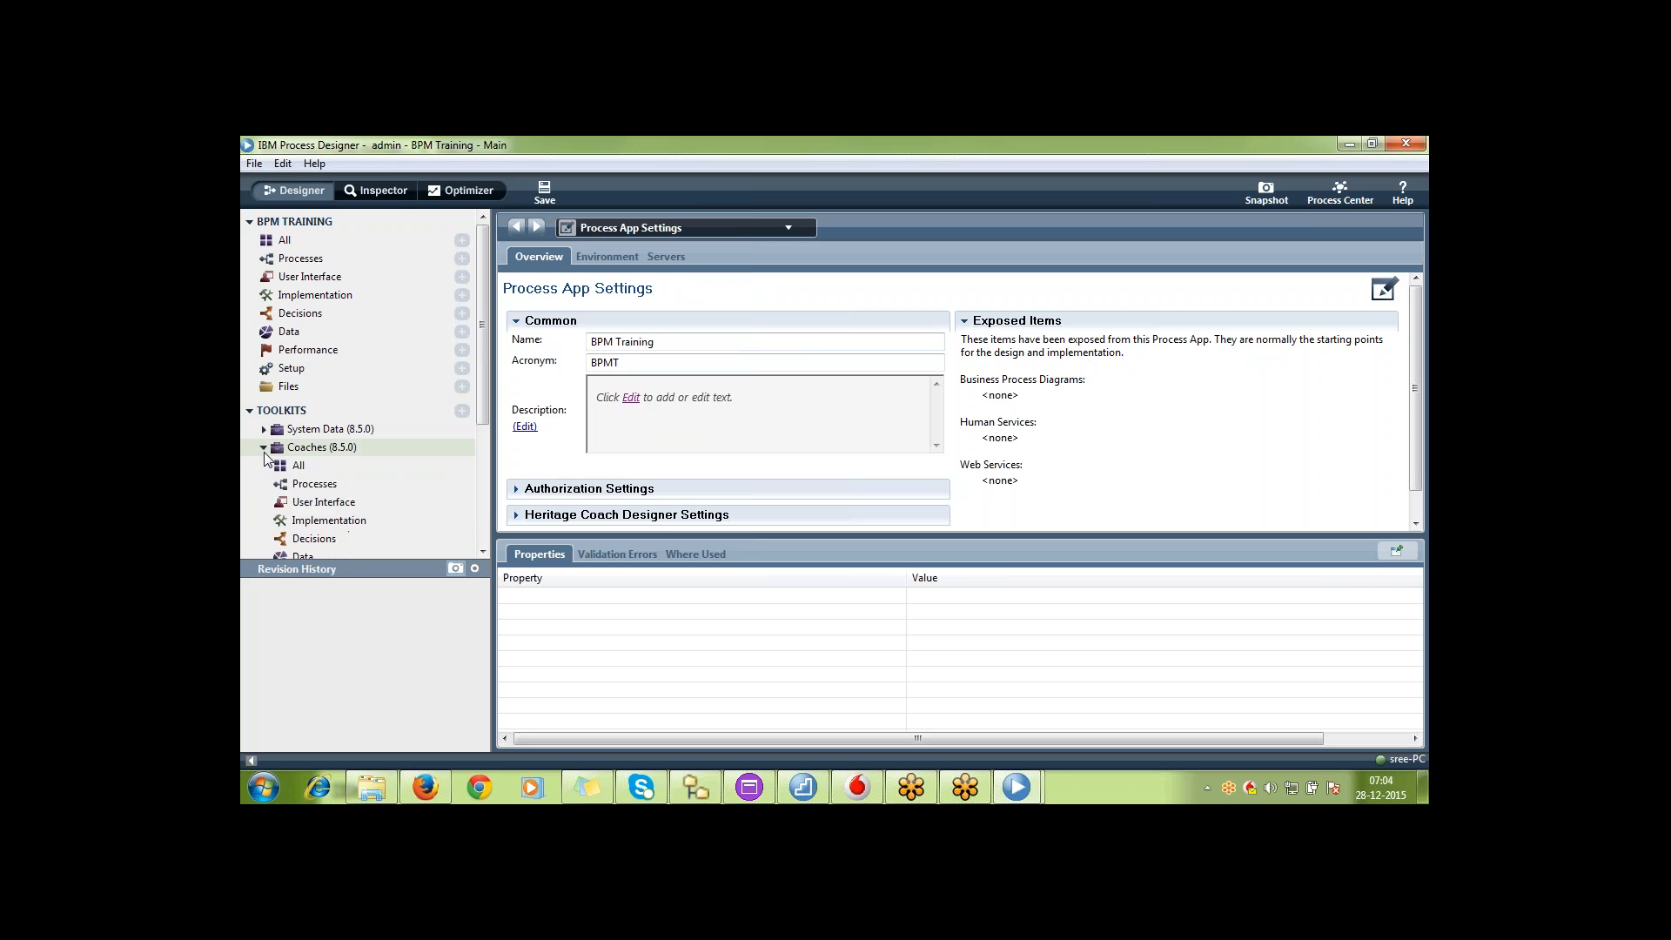
{"action": "left_click", "coordinate": [262, 449]}
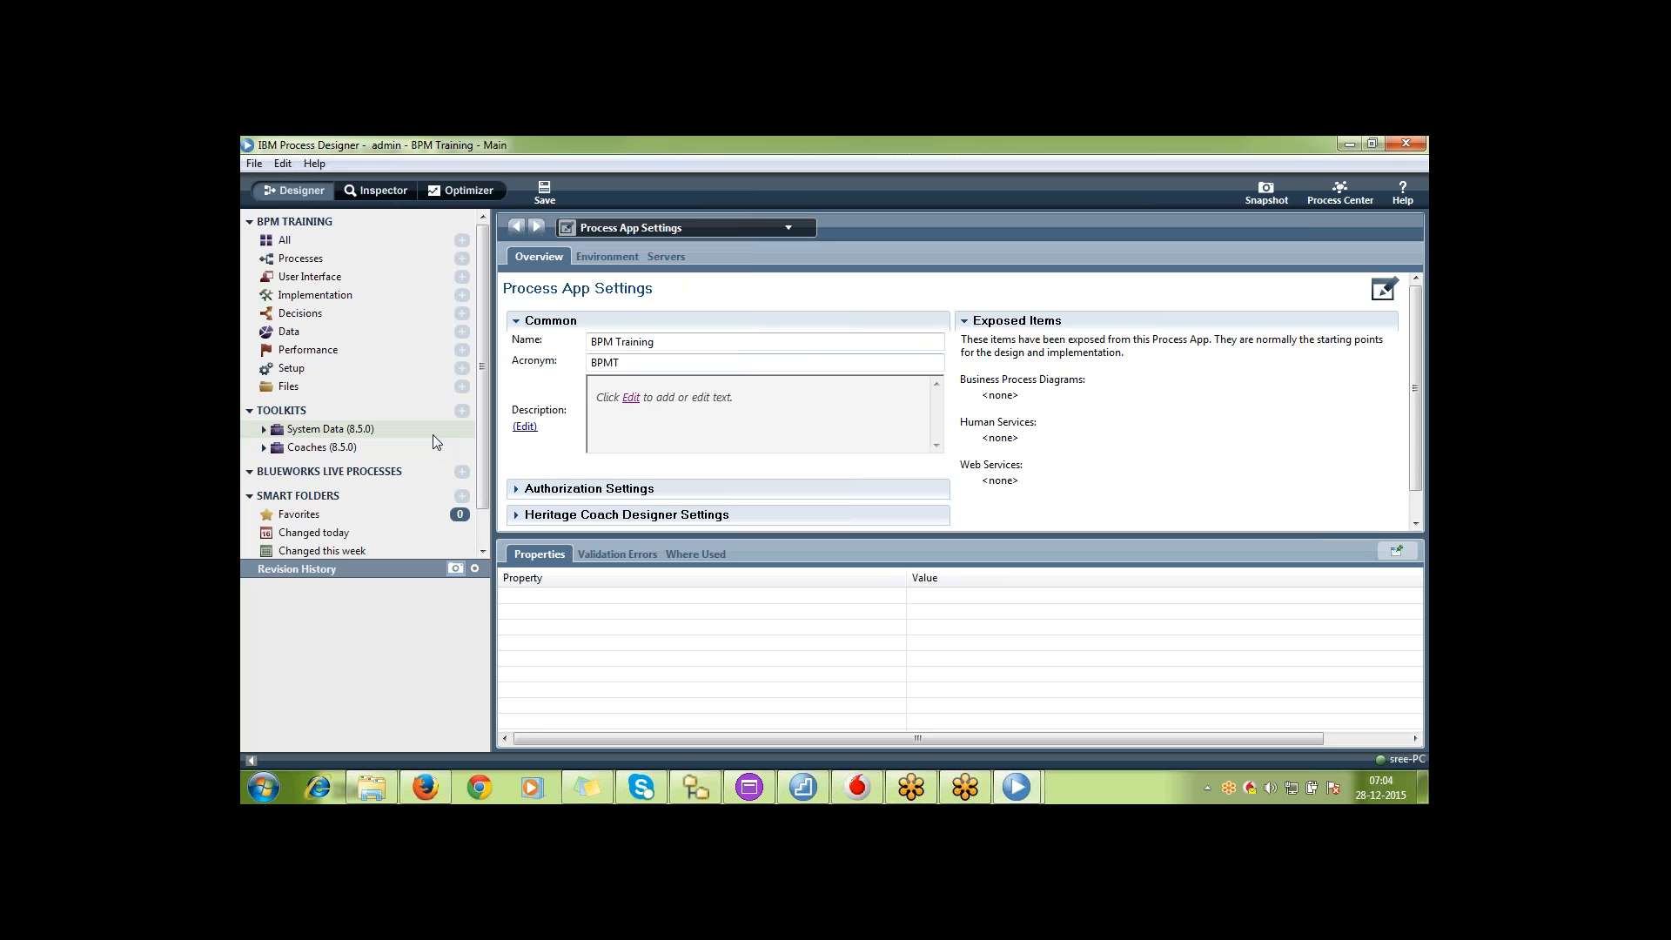
Create a business process definition named Test in the BPM Training process app
{"action": "left_click", "coordinate": [264, 429]}
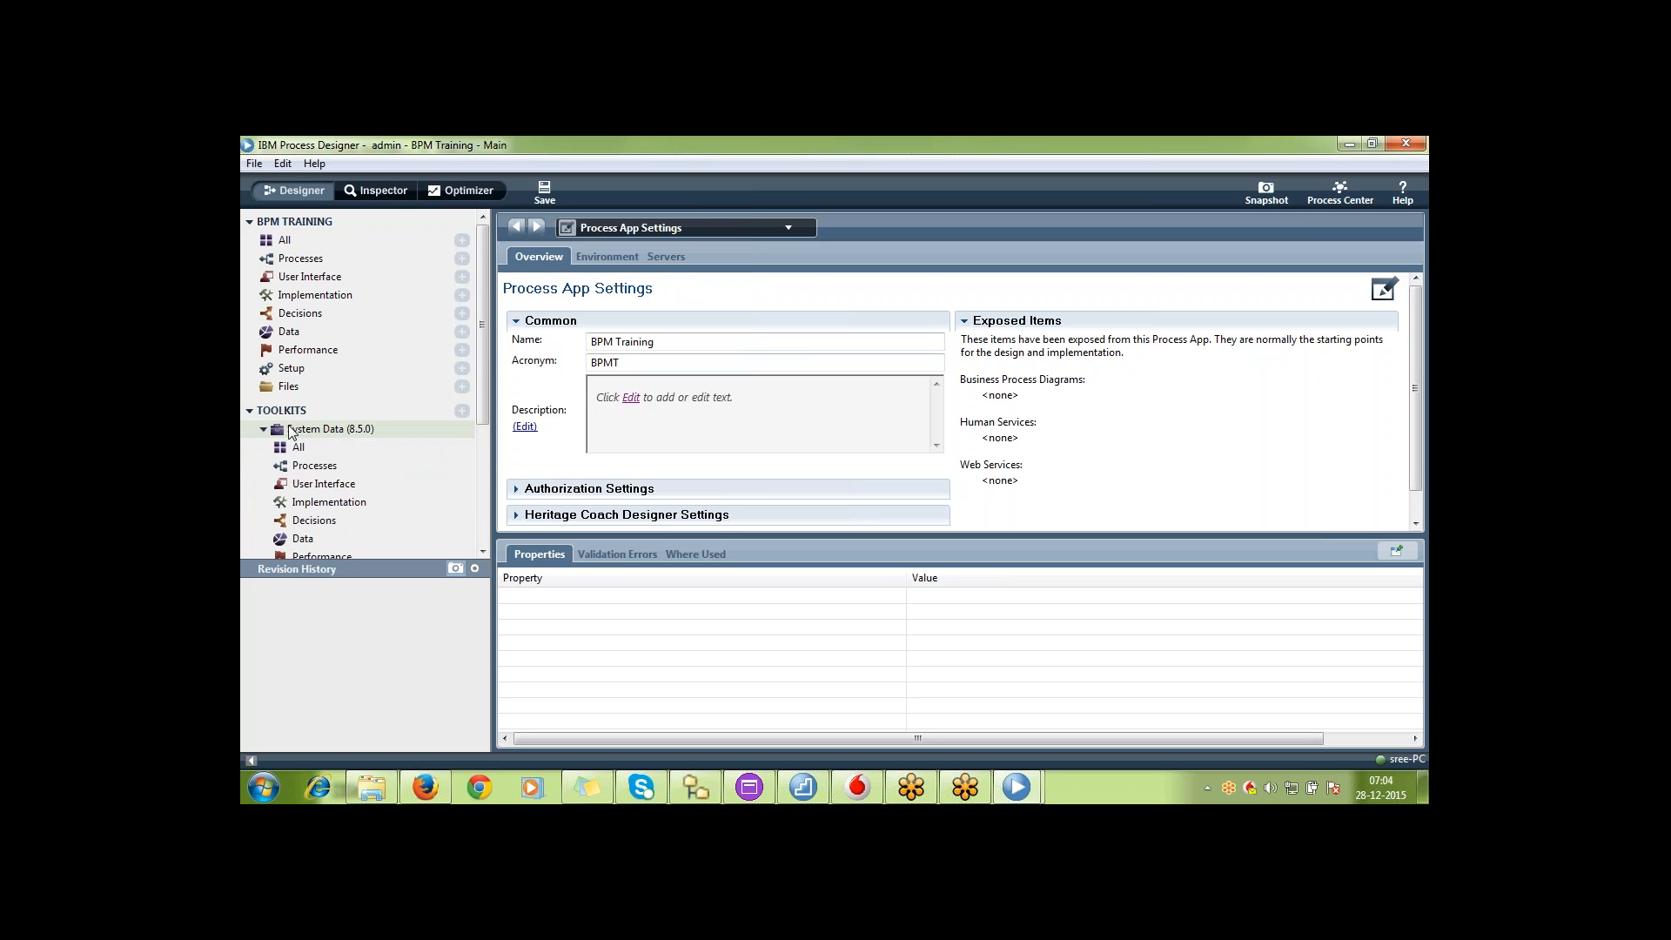
{"action": "left_click", "coordinate": [462, 259]}
{"action": "left_click", "coordinate": [557, 264]}
{"action": "type", "text": "Test"}
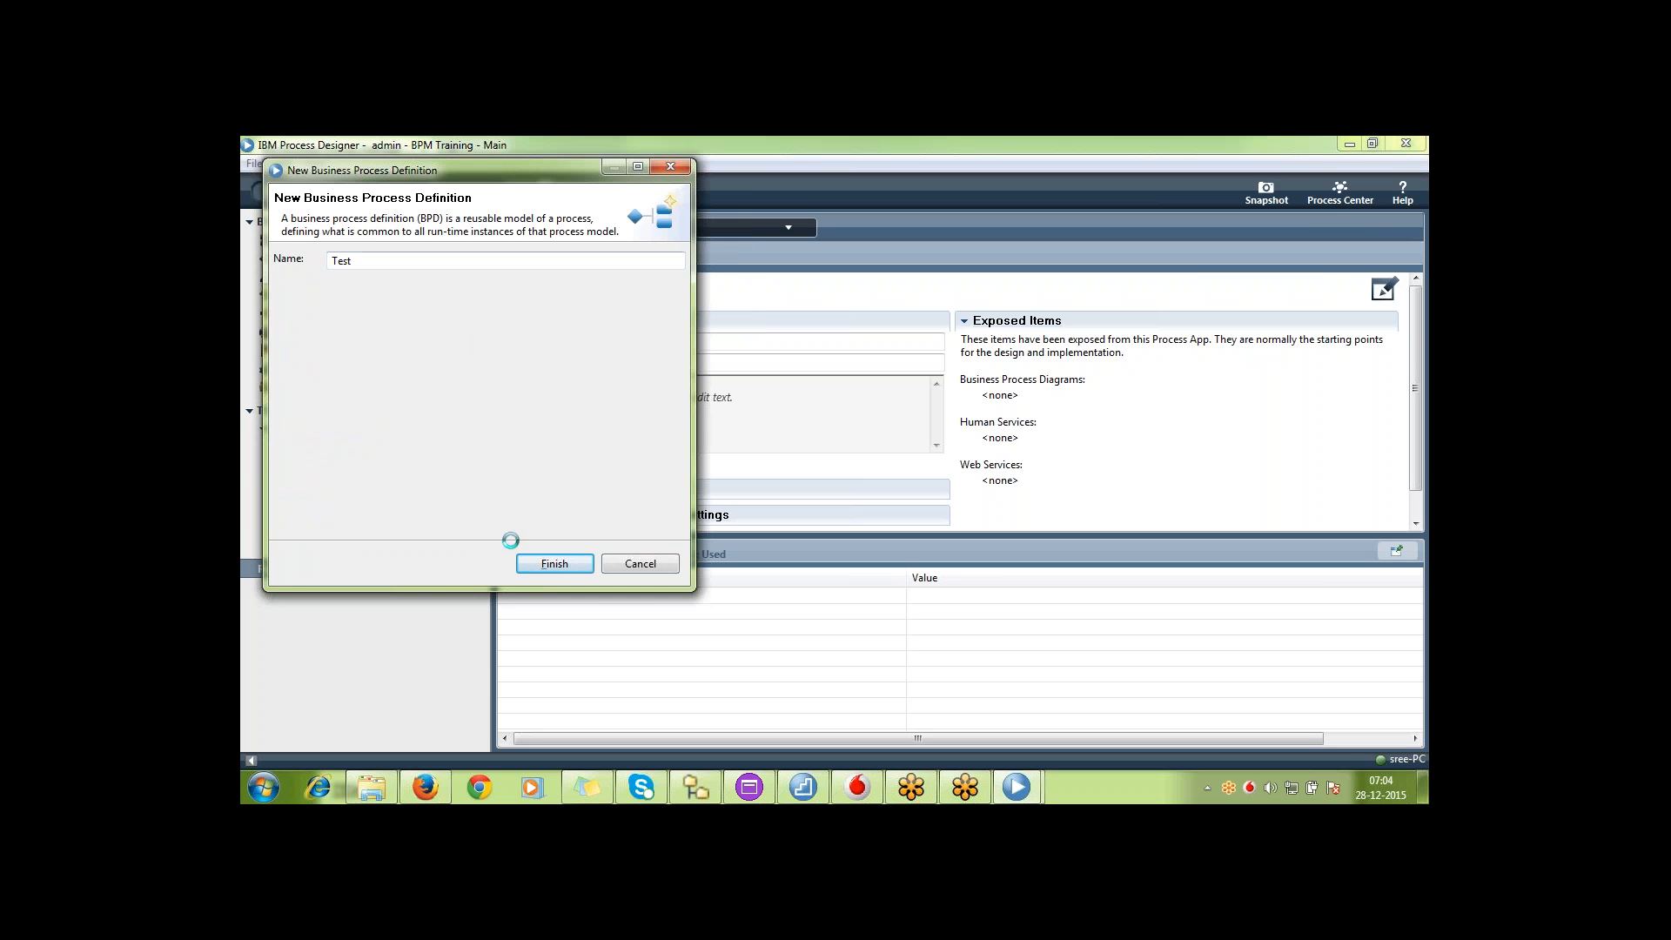
{"action": "left_click", "coordinate": [554, 563]}
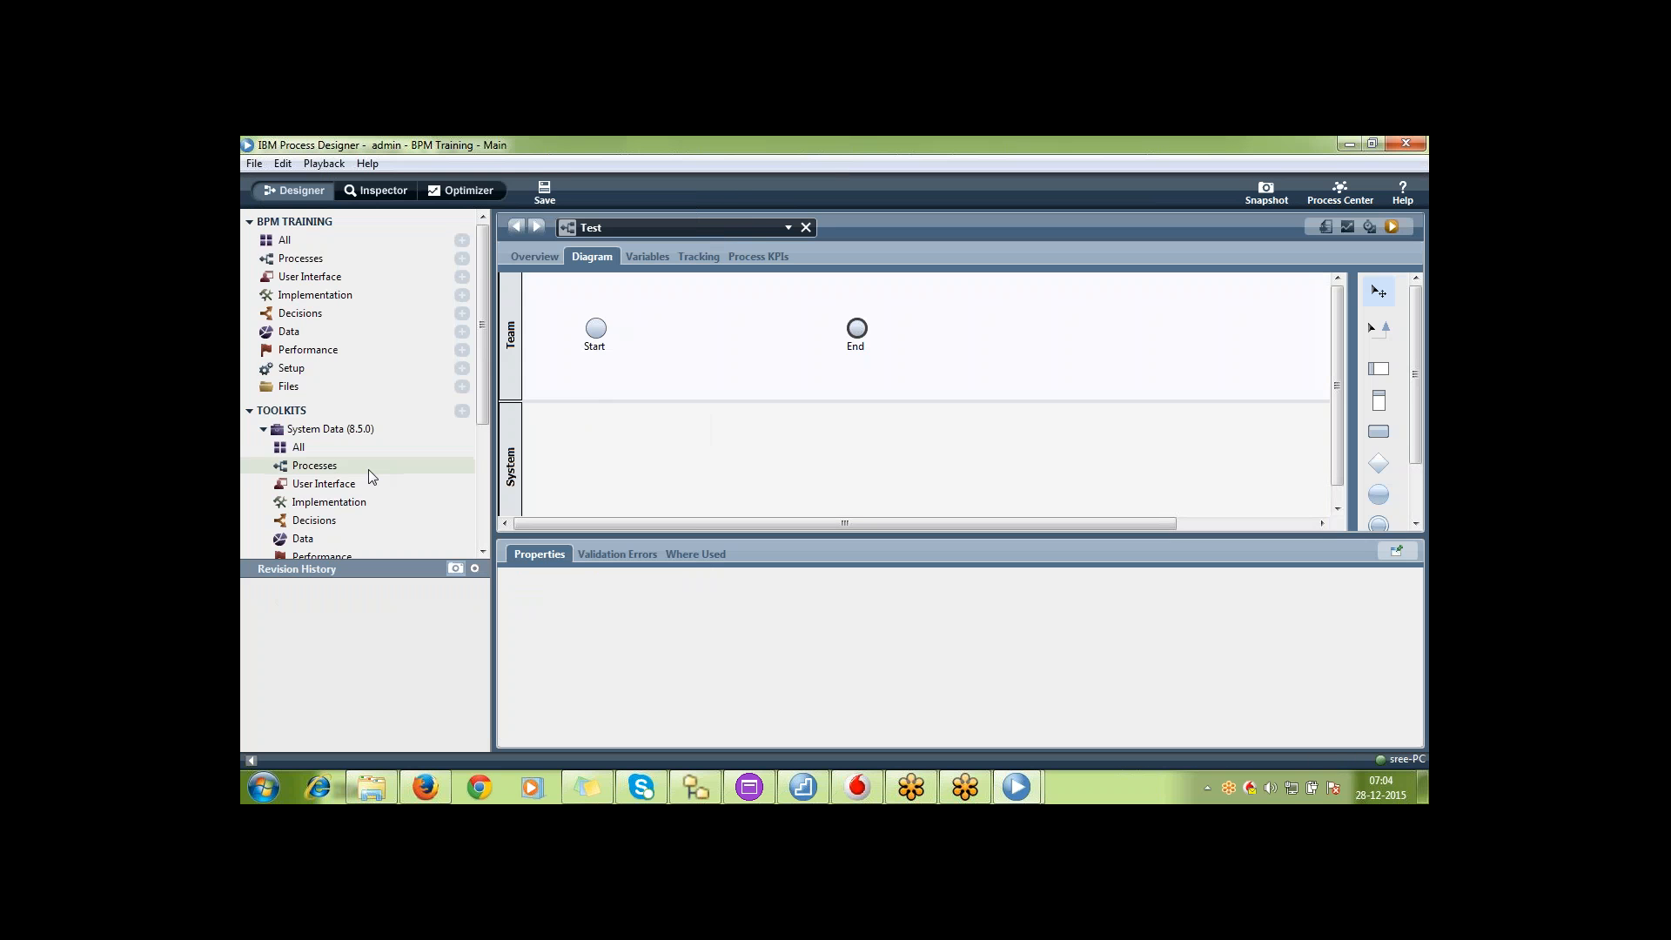
Add the SQL Execute Multiple Statements service from the System Data toolkit between Start and End in the Team lane and view its implementation
{"action": "left_click", "coordinate": [373, 498]}
{"action": "type", "text": "sql"}
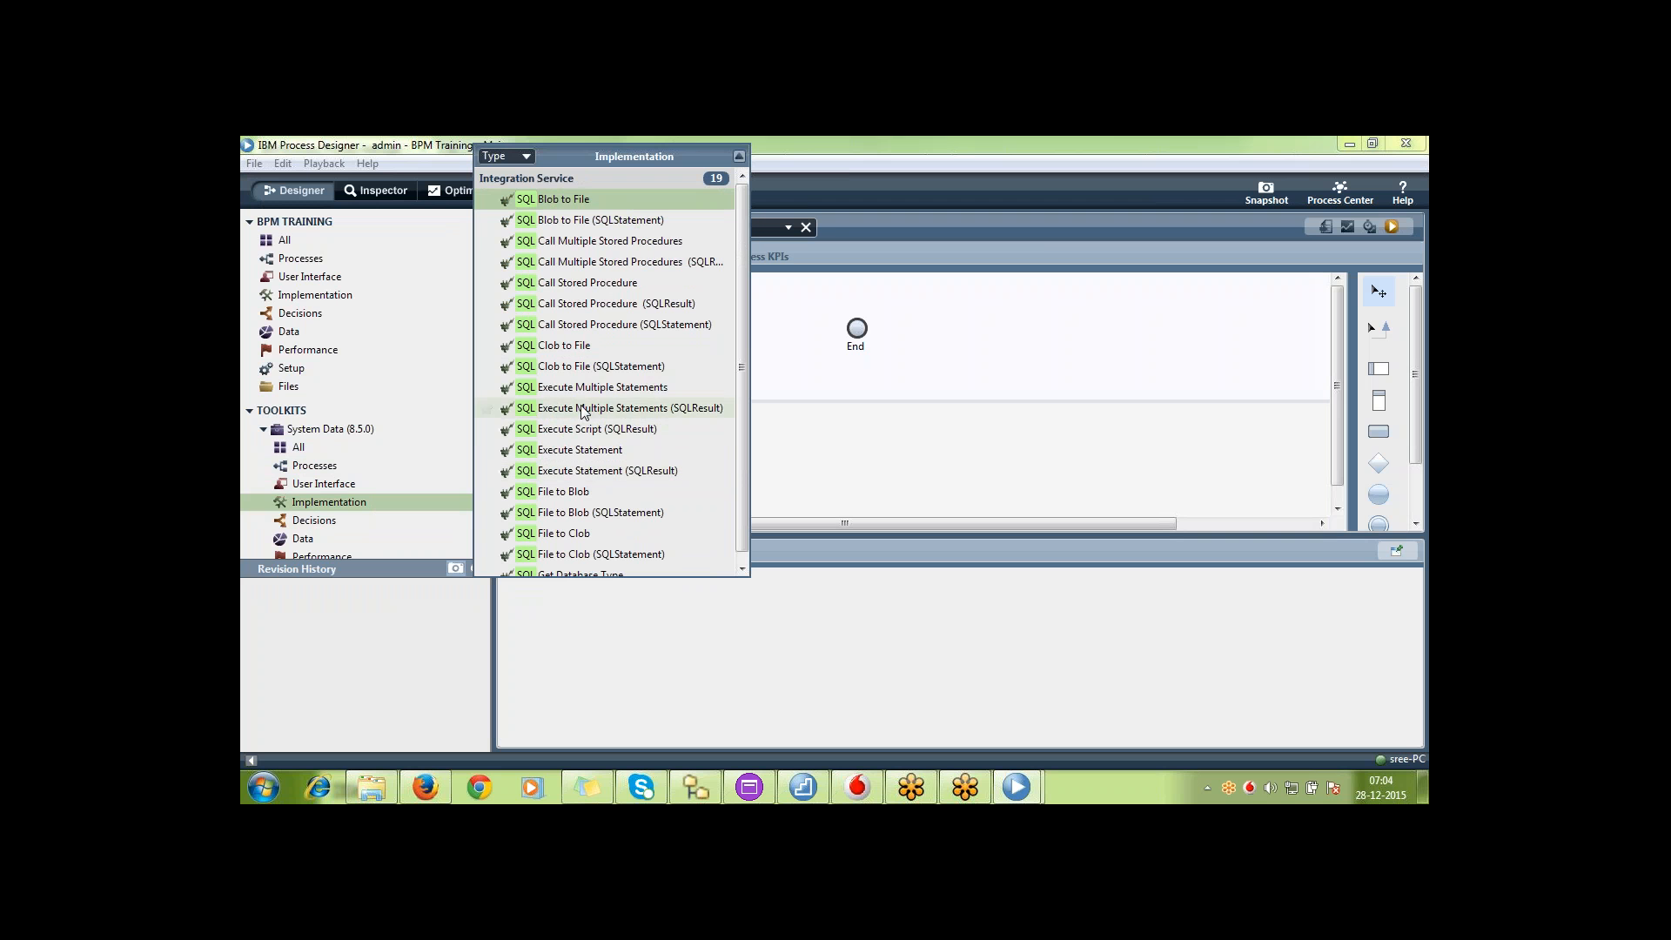
{"action": "left_click_drag", "start_coordinate": [575, 392], "coordinate": [1044, 300]}
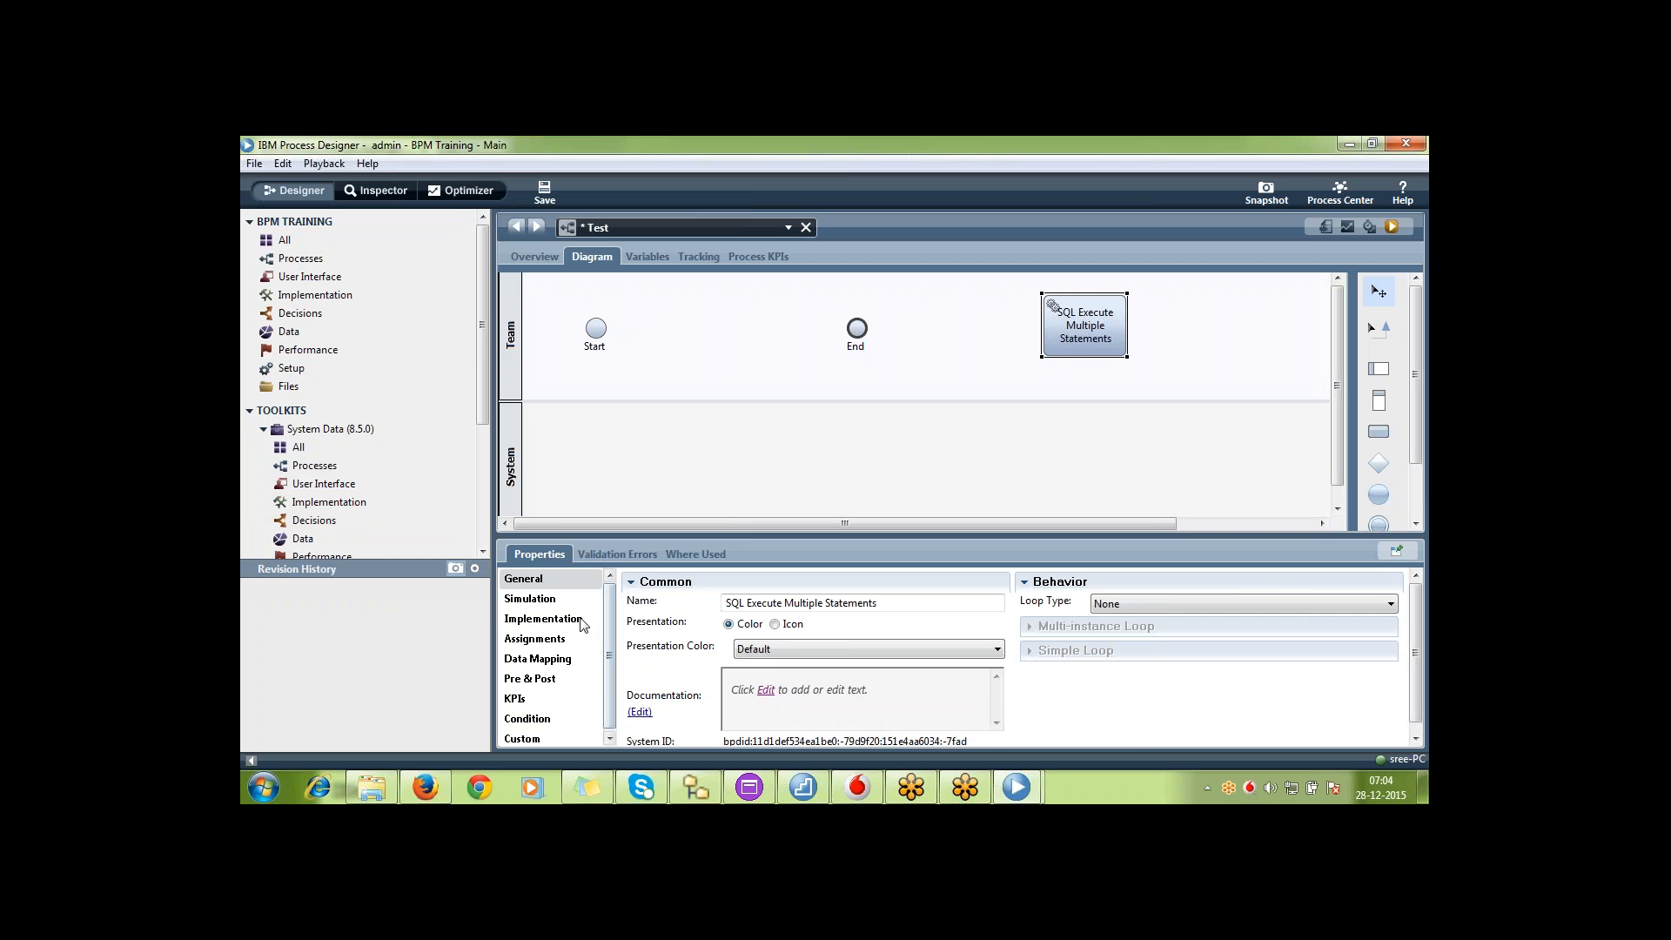
{"action": "left_click", "coordinate": [545, 618]}
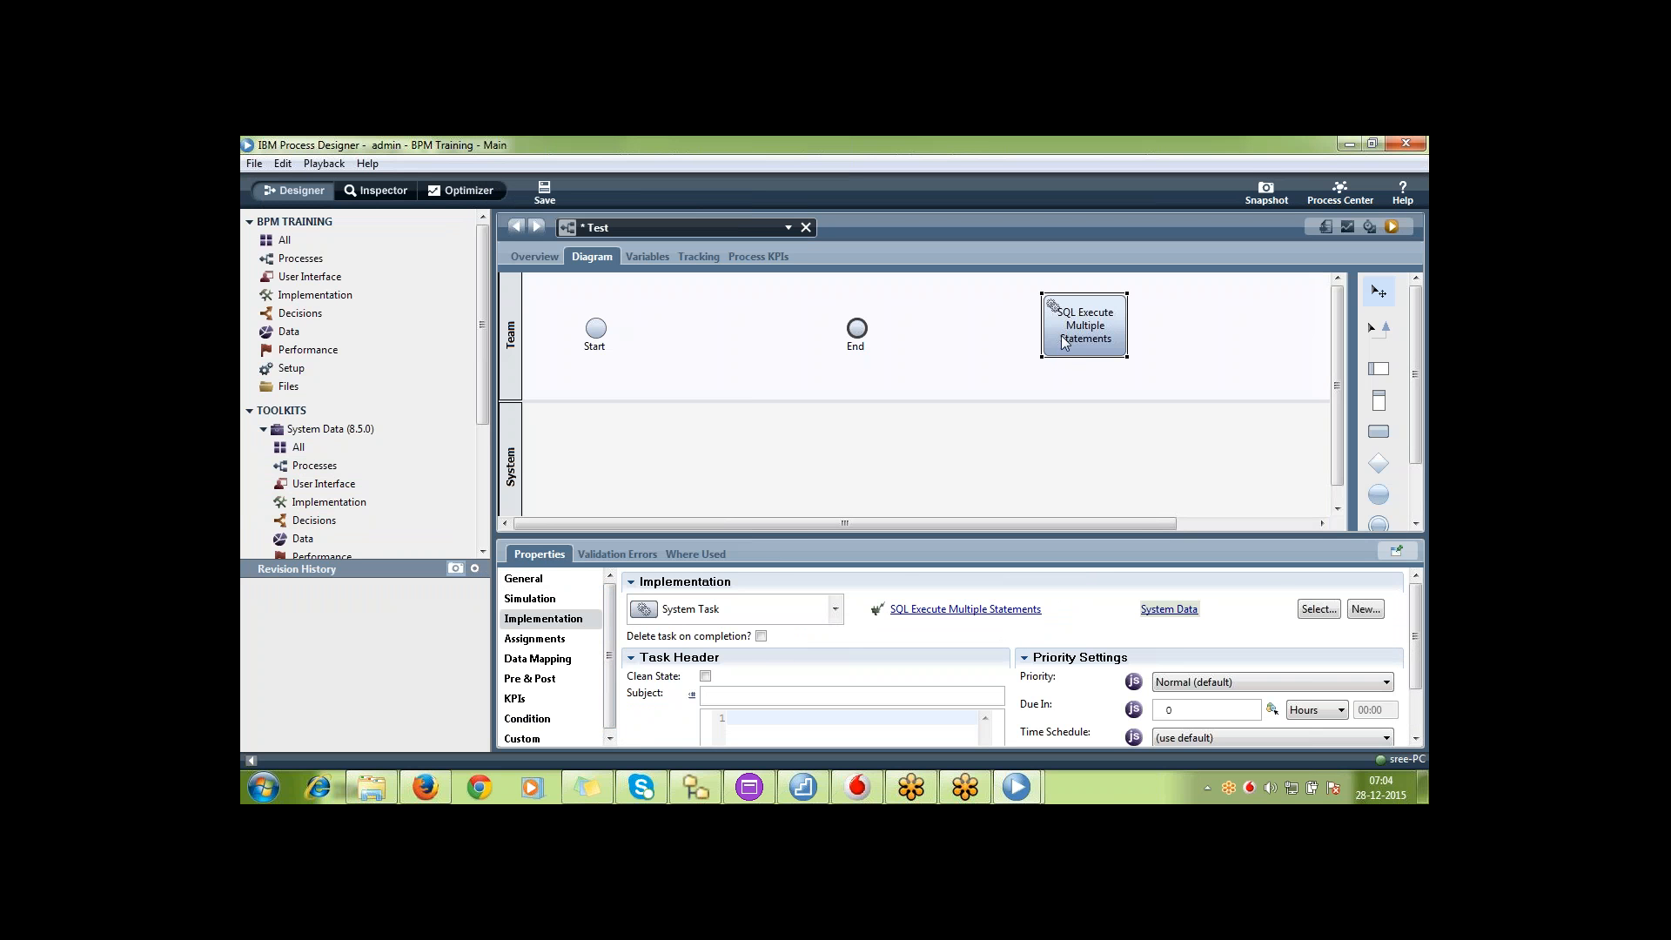
{"action": "left_click_drag", "start_coordinate": [1073, 320], "coordinate": [701, 326]}
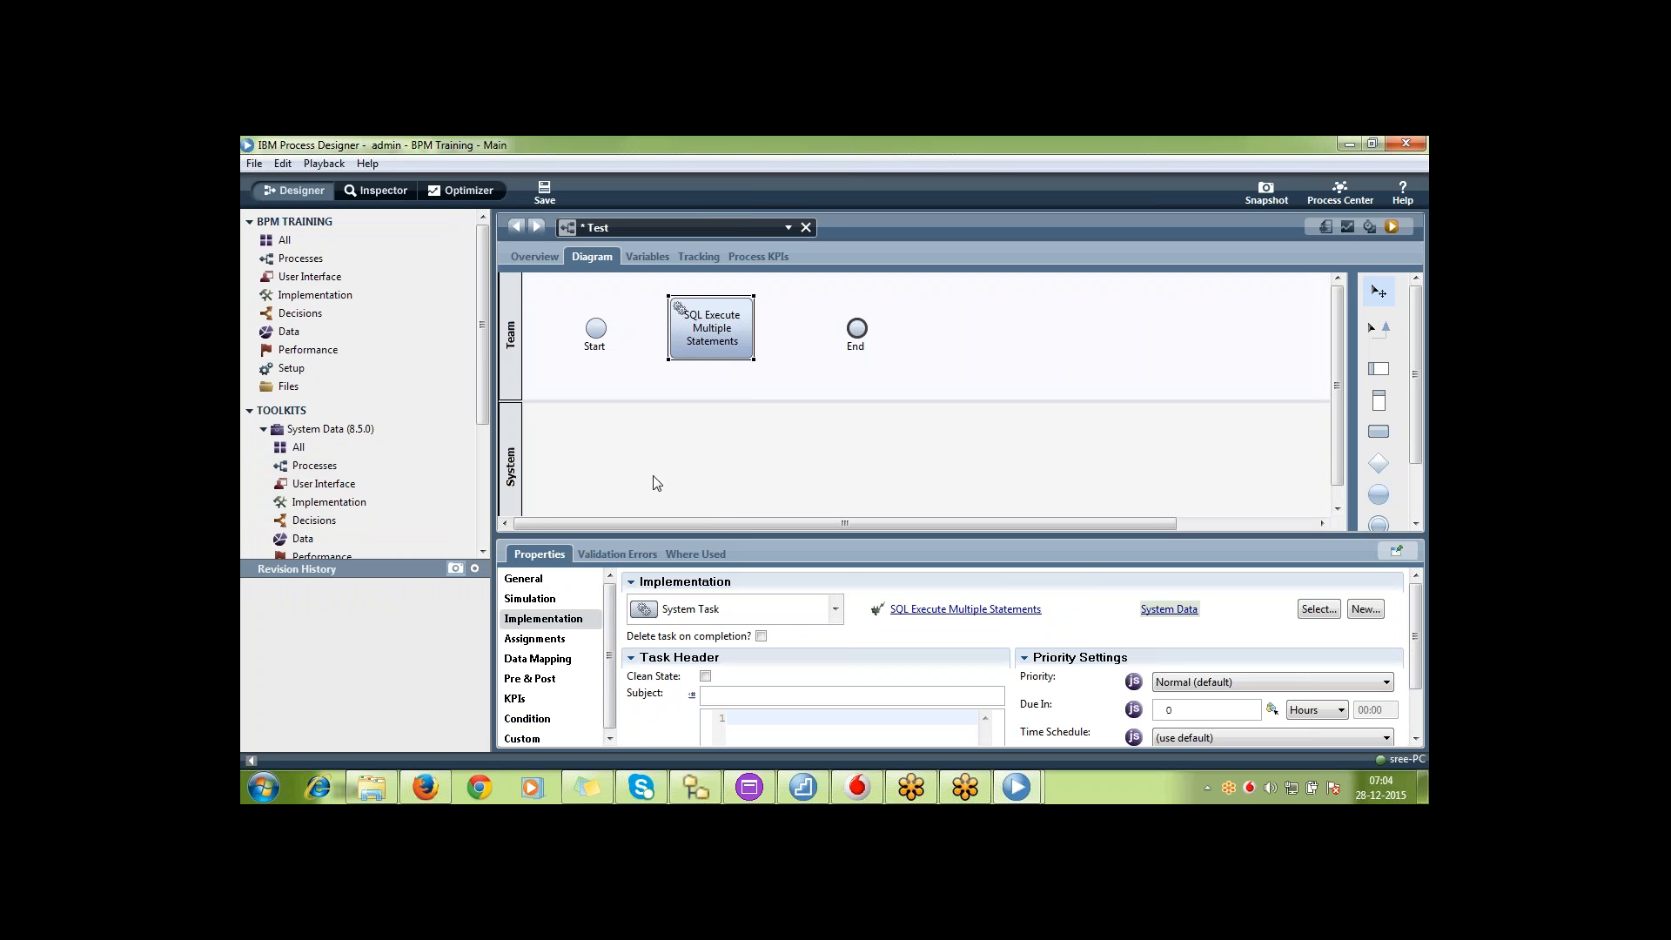
{"action": "left_click", "coordinate": [264, 430]}
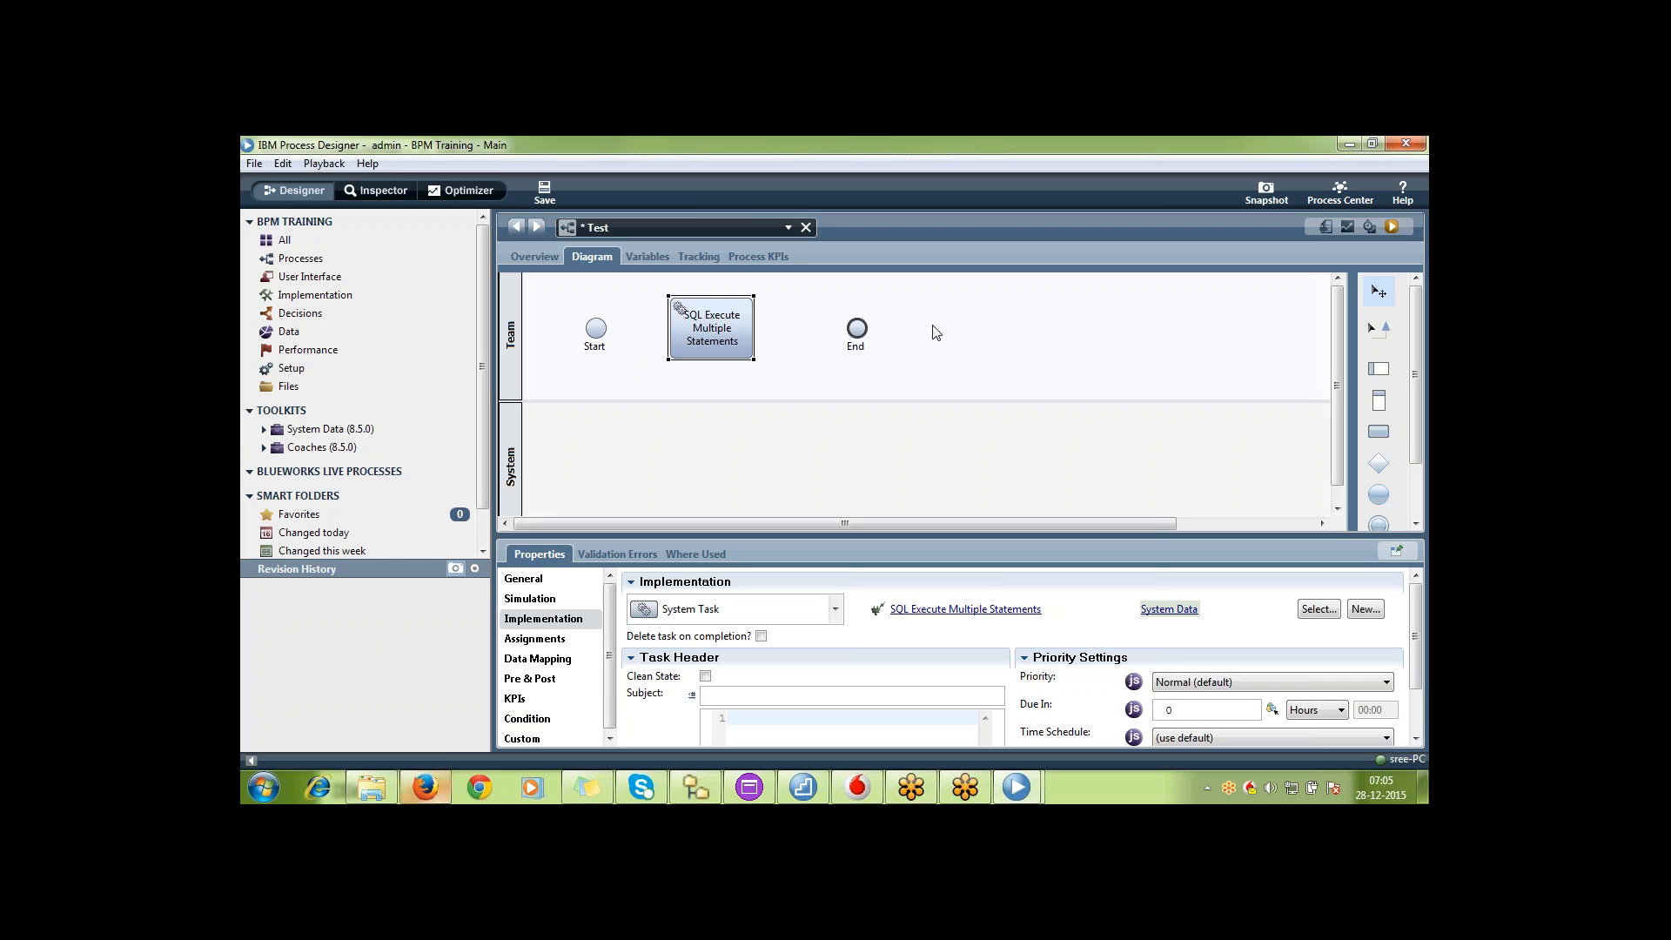
Switch to Process Center in Firefox and start a new toolkit named BPM Training
{"action": "left_click", "coordinate": [424, 786]}
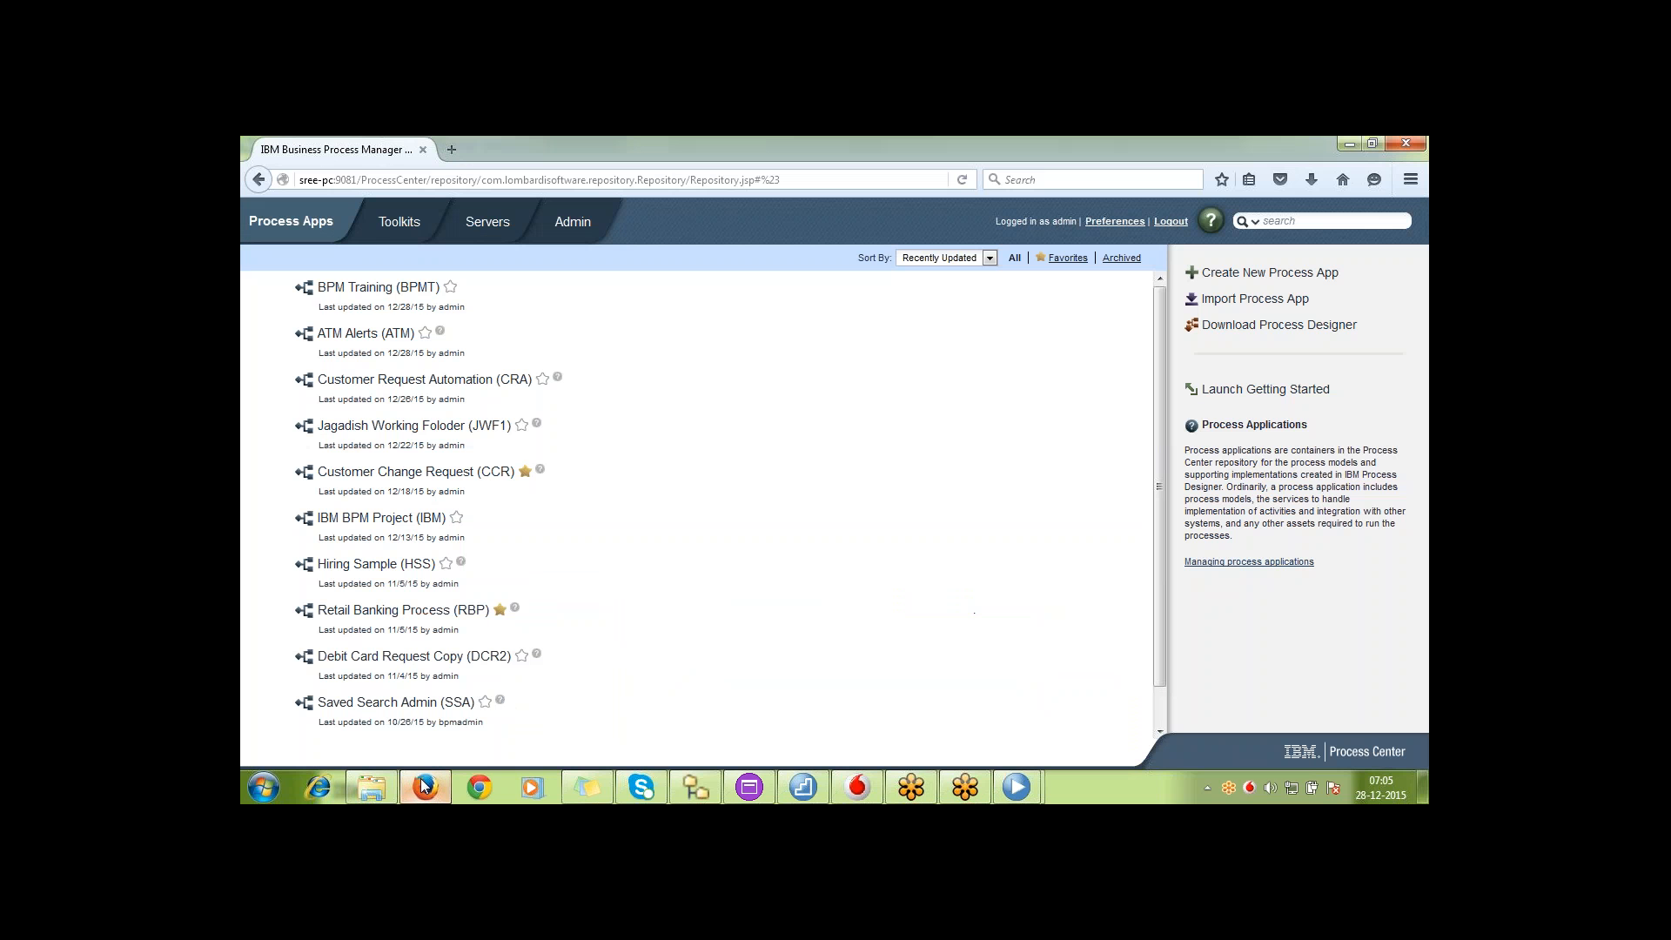
{"action": "left_click", "coordinate": [399, 222]}
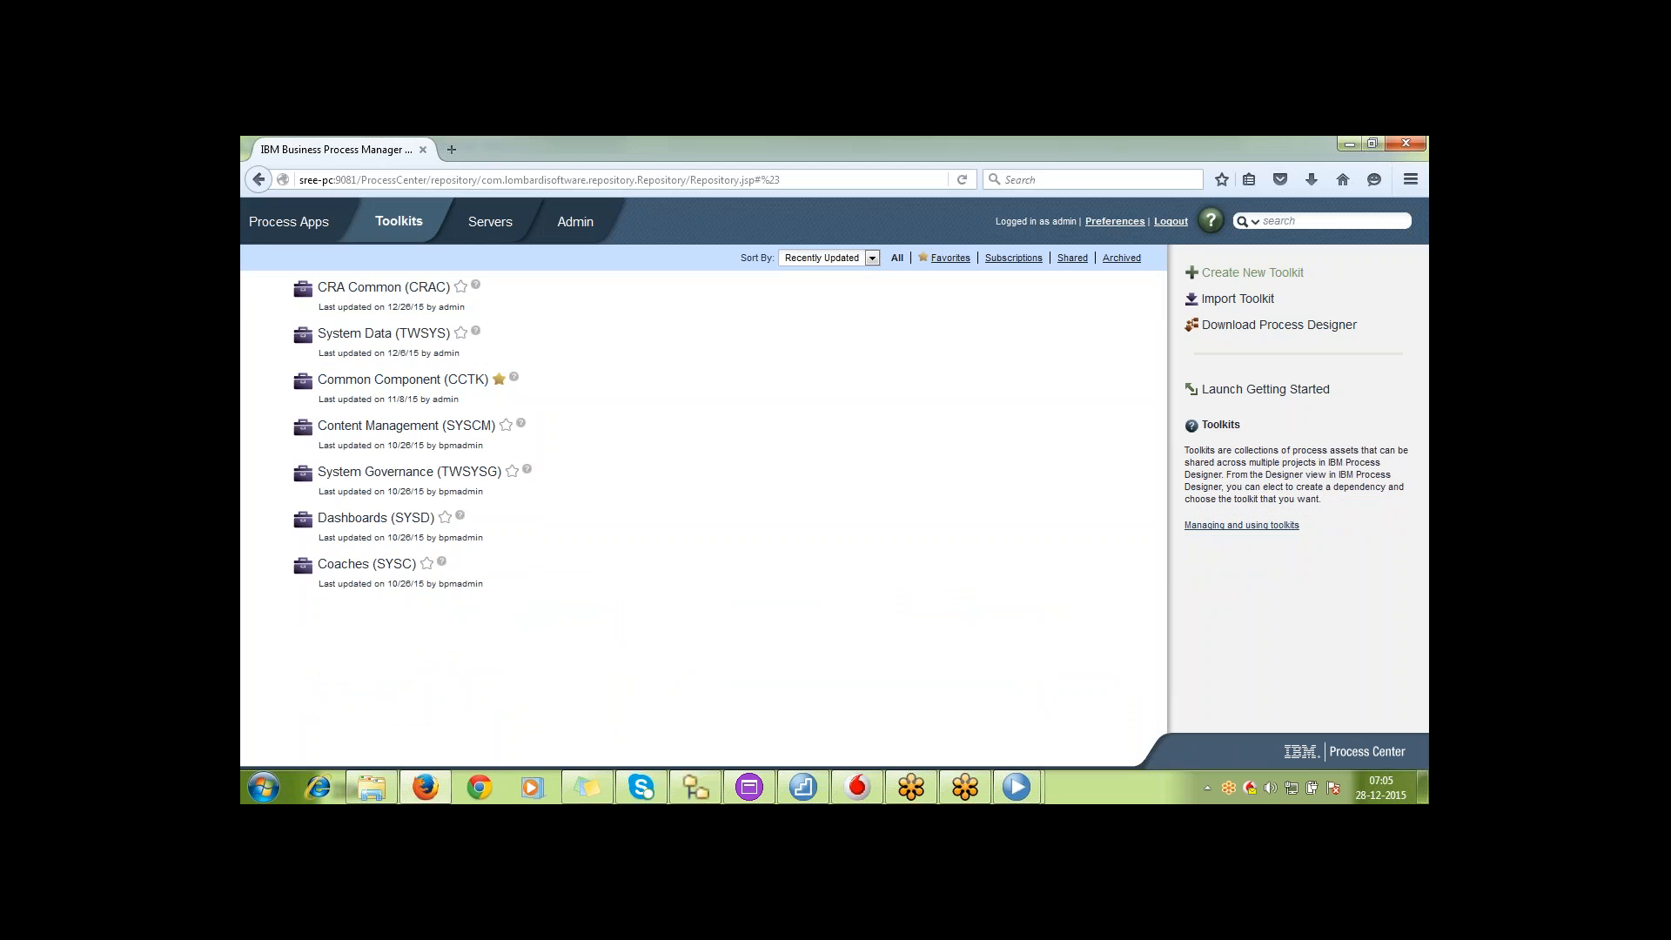
{"action": "left_click", "coordinate": [1247, 278]}
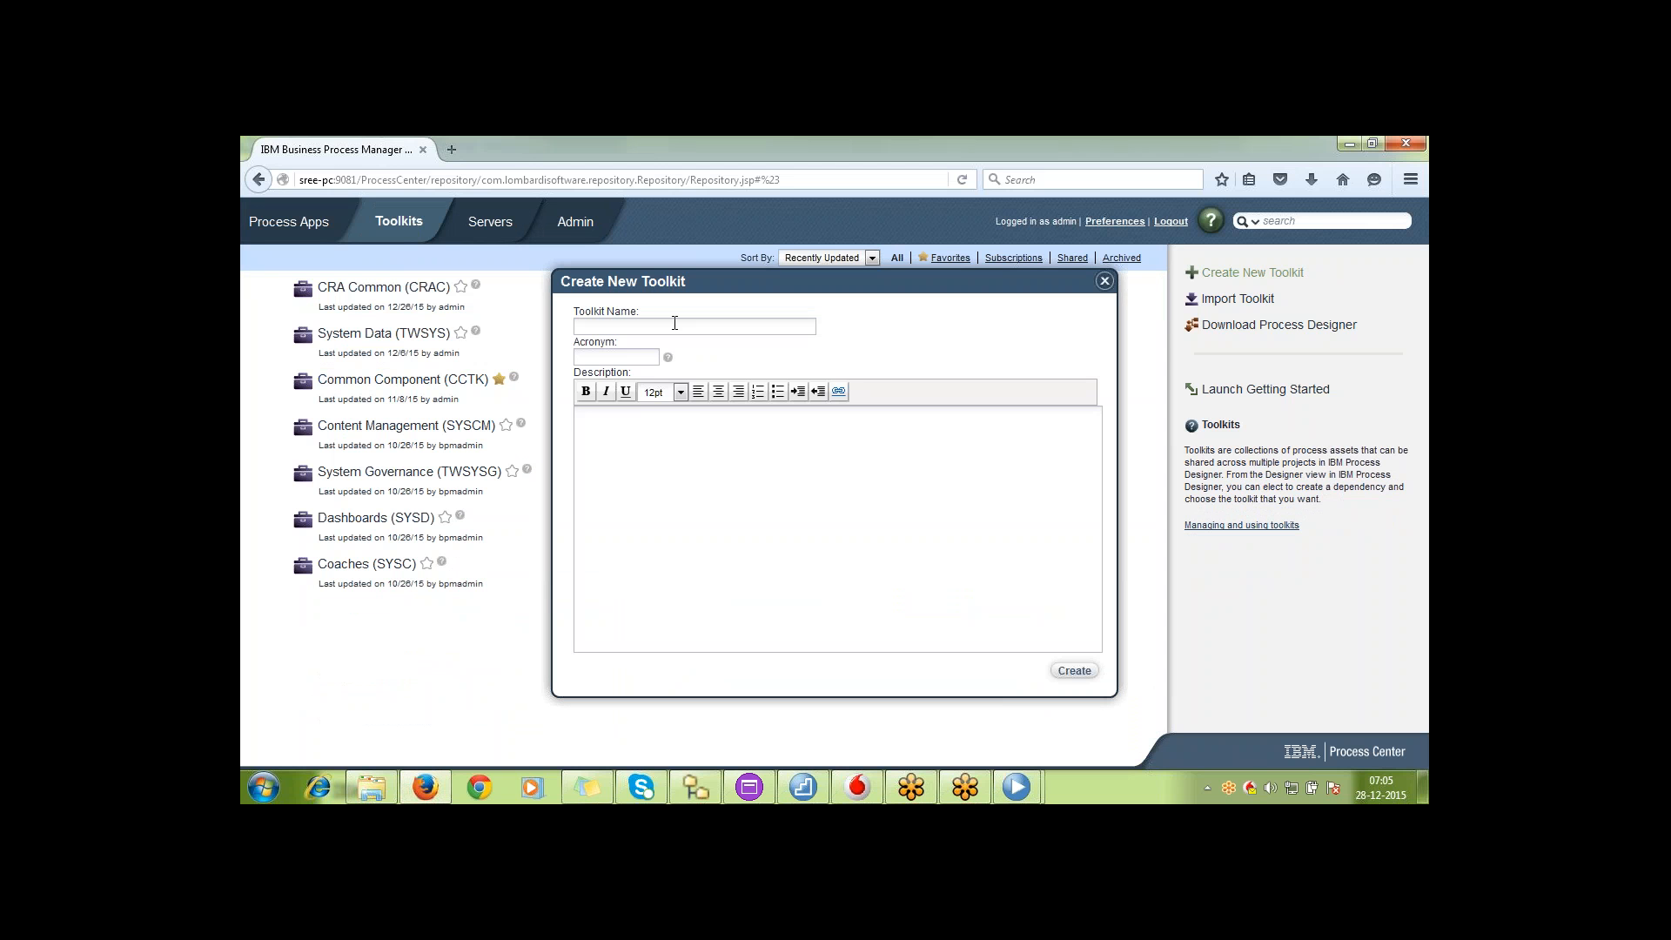
{"action": "type", "text": "BPM T"}
{"action": "key", "text": "BackSpace"}
{"action": "type", "text": "TrainingBPMCOM"}
Give the new toolkit the acronym CMN and create it
{"action": "key", "text": "BackSpace"}
{"action": "key", "text": "BackSpace"}
{"action": "key", "text": "BackSpace"}
{"action": "key", "text": "BackSpace"}
{"action": "key", "text": "BackSpace"}
{"action": "key", "text": "BackSpace"}
{"action": "type", "text": "CMN"}
{"action": "left_click", "coordinate": [767, 515]}
{"action": "left_click", "coordinate": [1076, 672]}
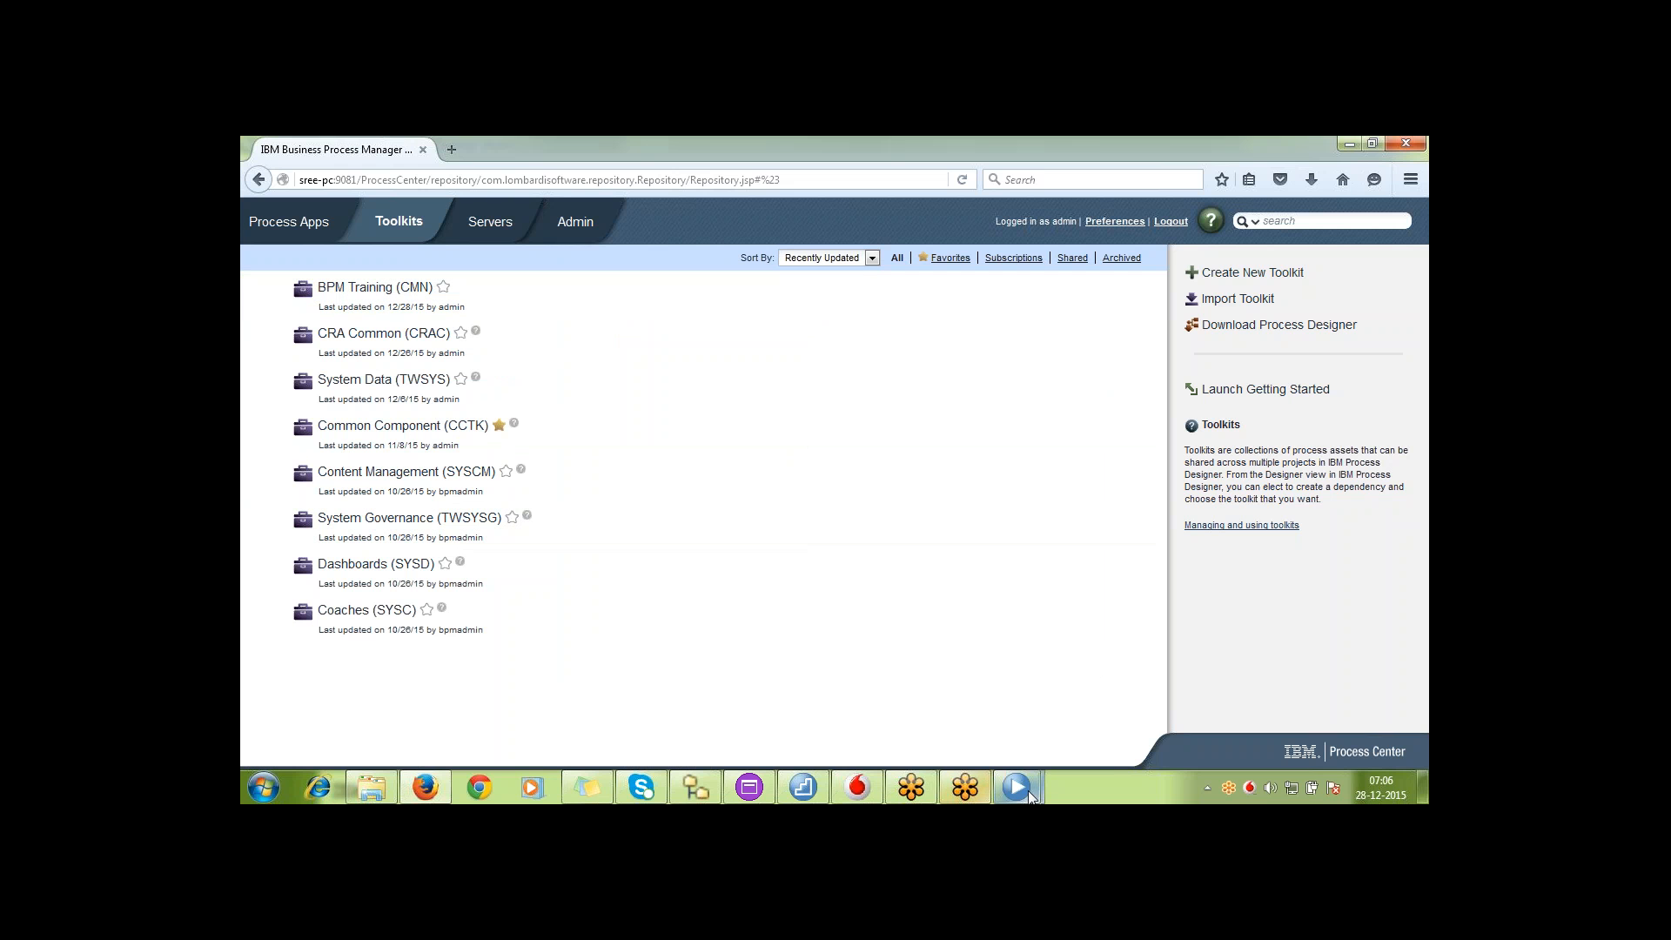
Close the second Process Designer session showing ATM Alerts and discard the unsaved changes to Test BPD1
{"action": "mouse_move", "coordinate": [1015, 788]}
{"action": "left_click", "coordinate": [1078, 728]}
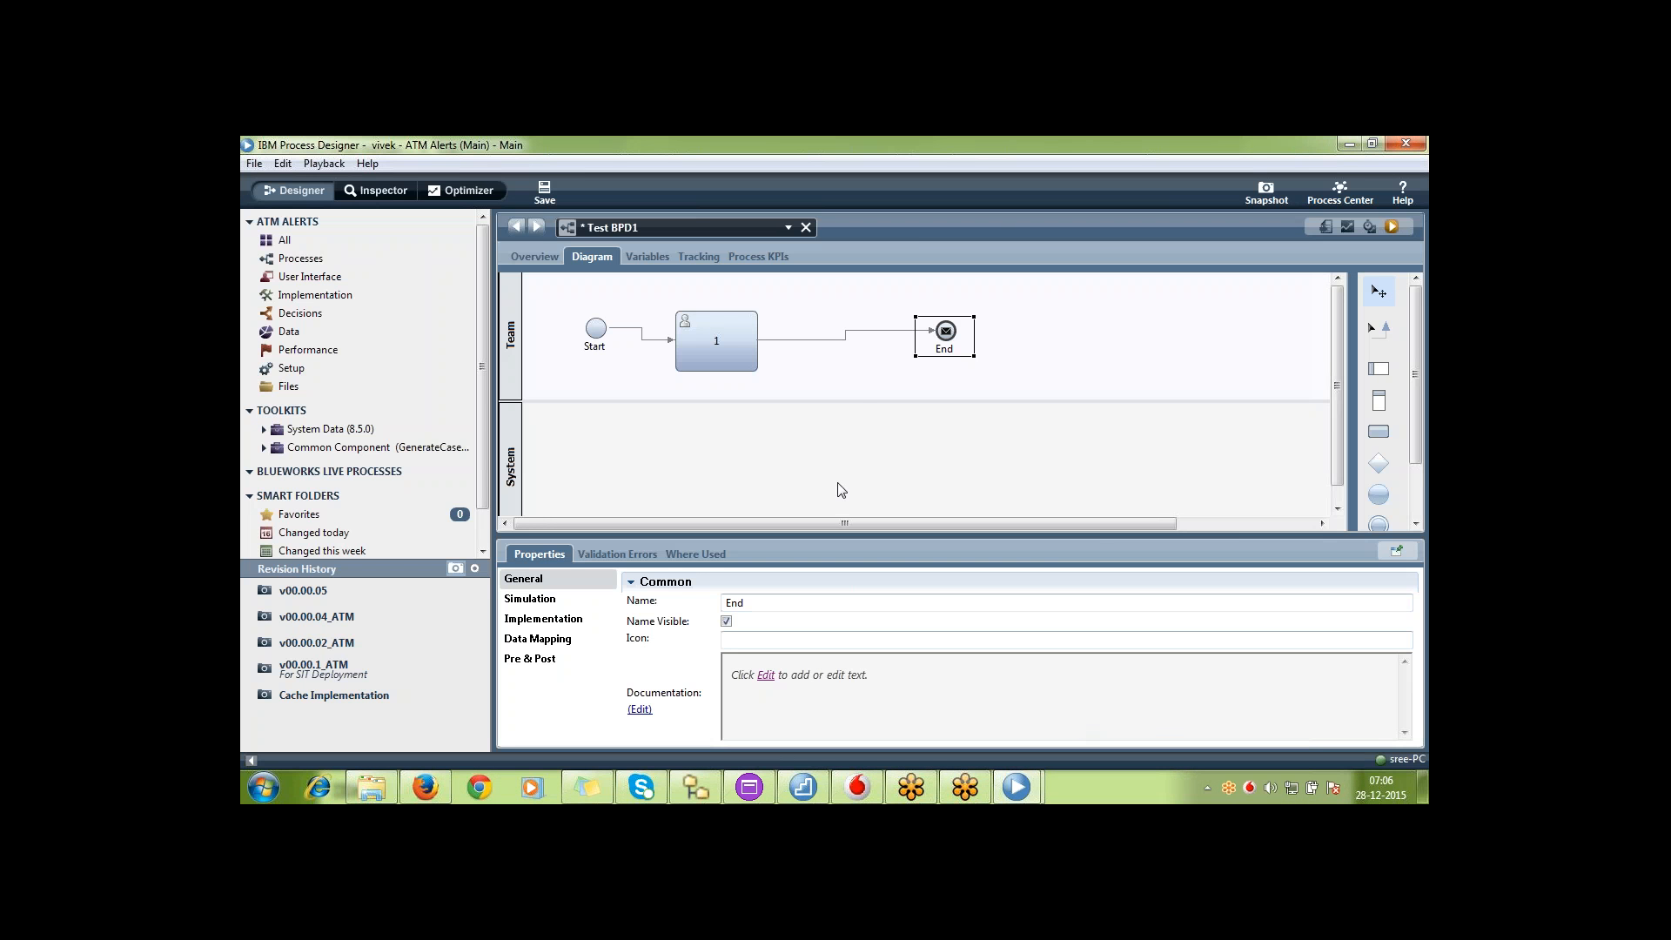
{"action": "right_click", "coordinate": [1017, 787]}
{"action": "left_click", "coordinate": [994, 754]}
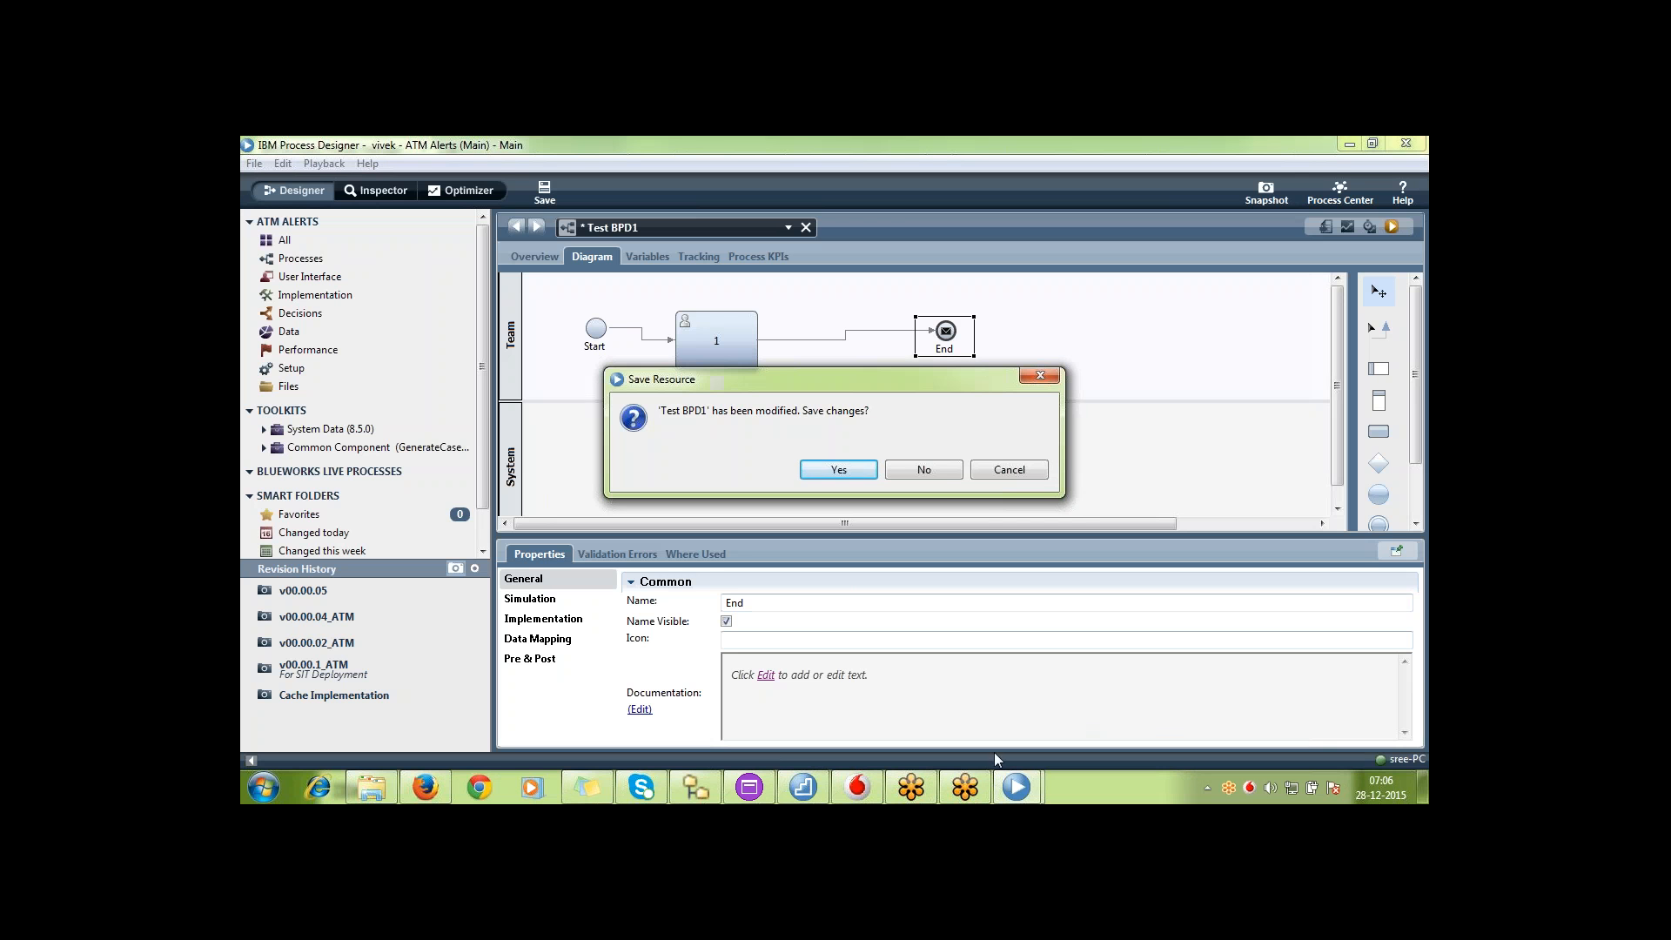
{"action": "left_click", "coordinate": [936, 471]}
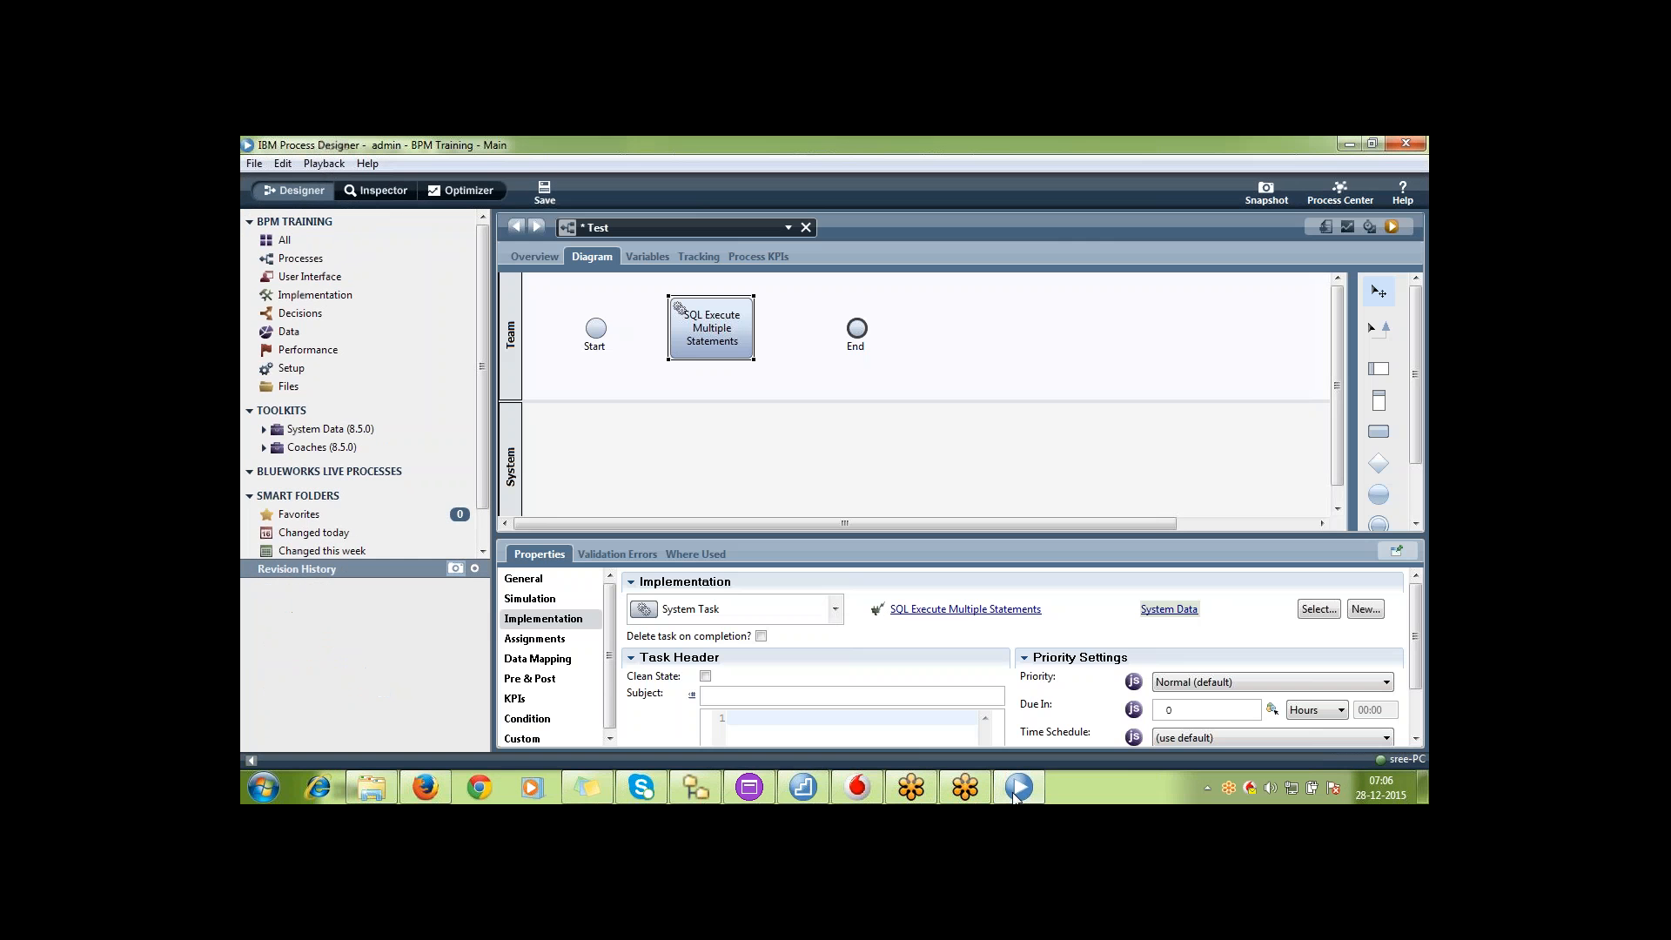
Save the Test process and open the BPM Training (CMN) toolkit in Designer
{"action": "left_click", "coordinate": [549, 196]}
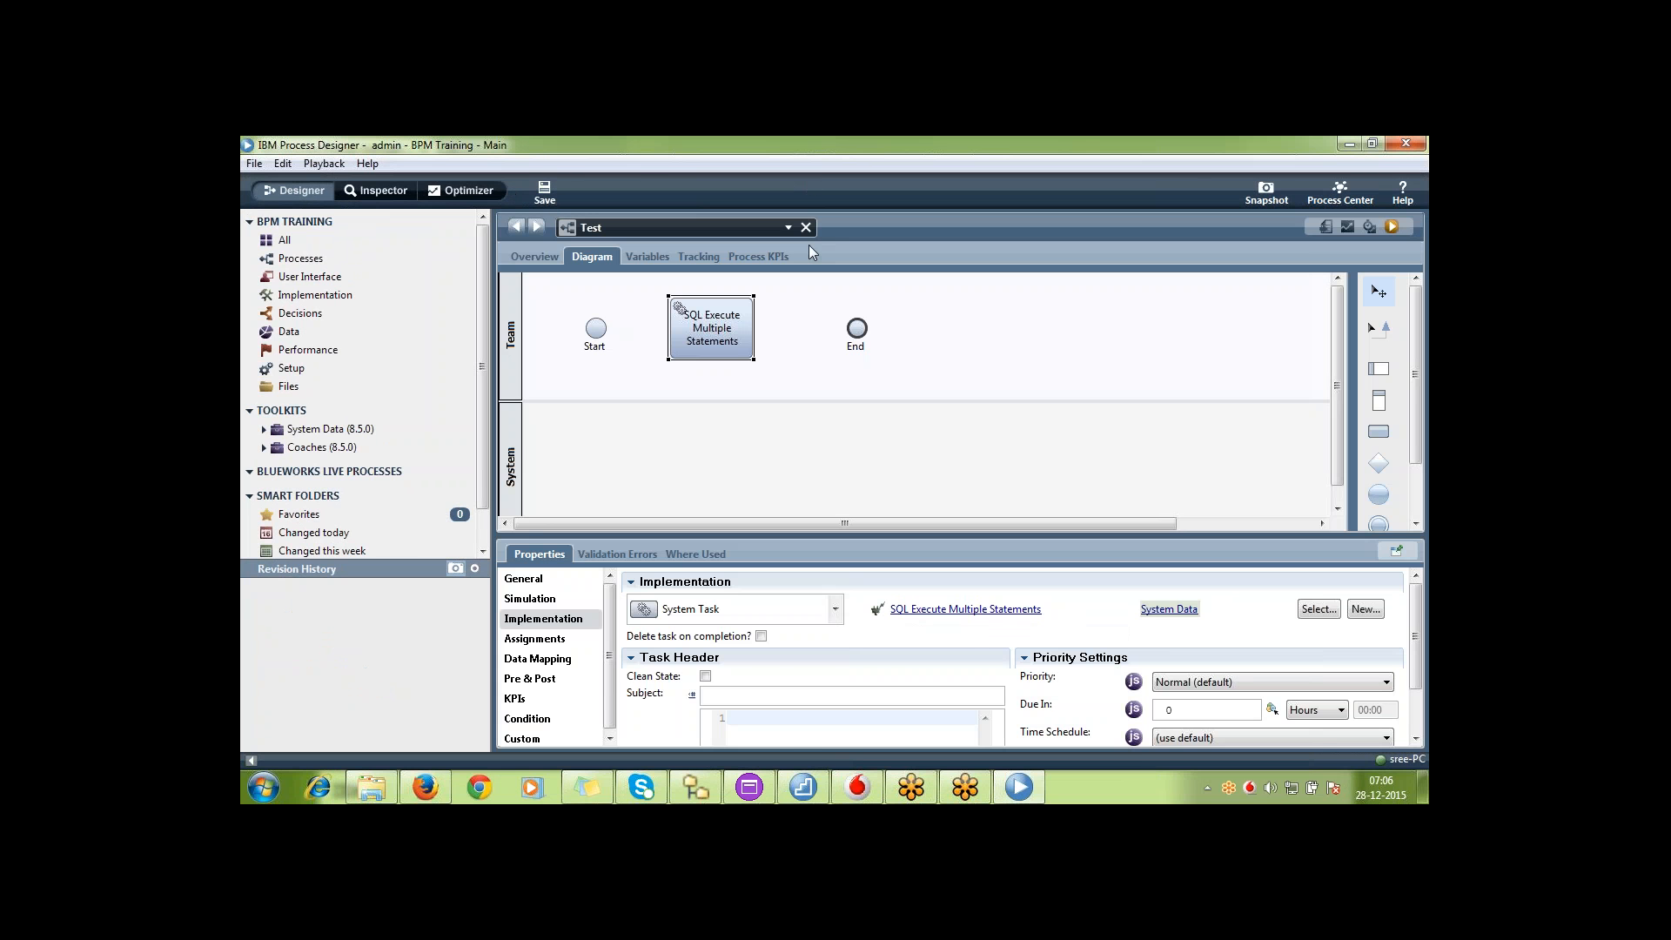
{"action": "left_click", "coordinate": [1342, 192]}
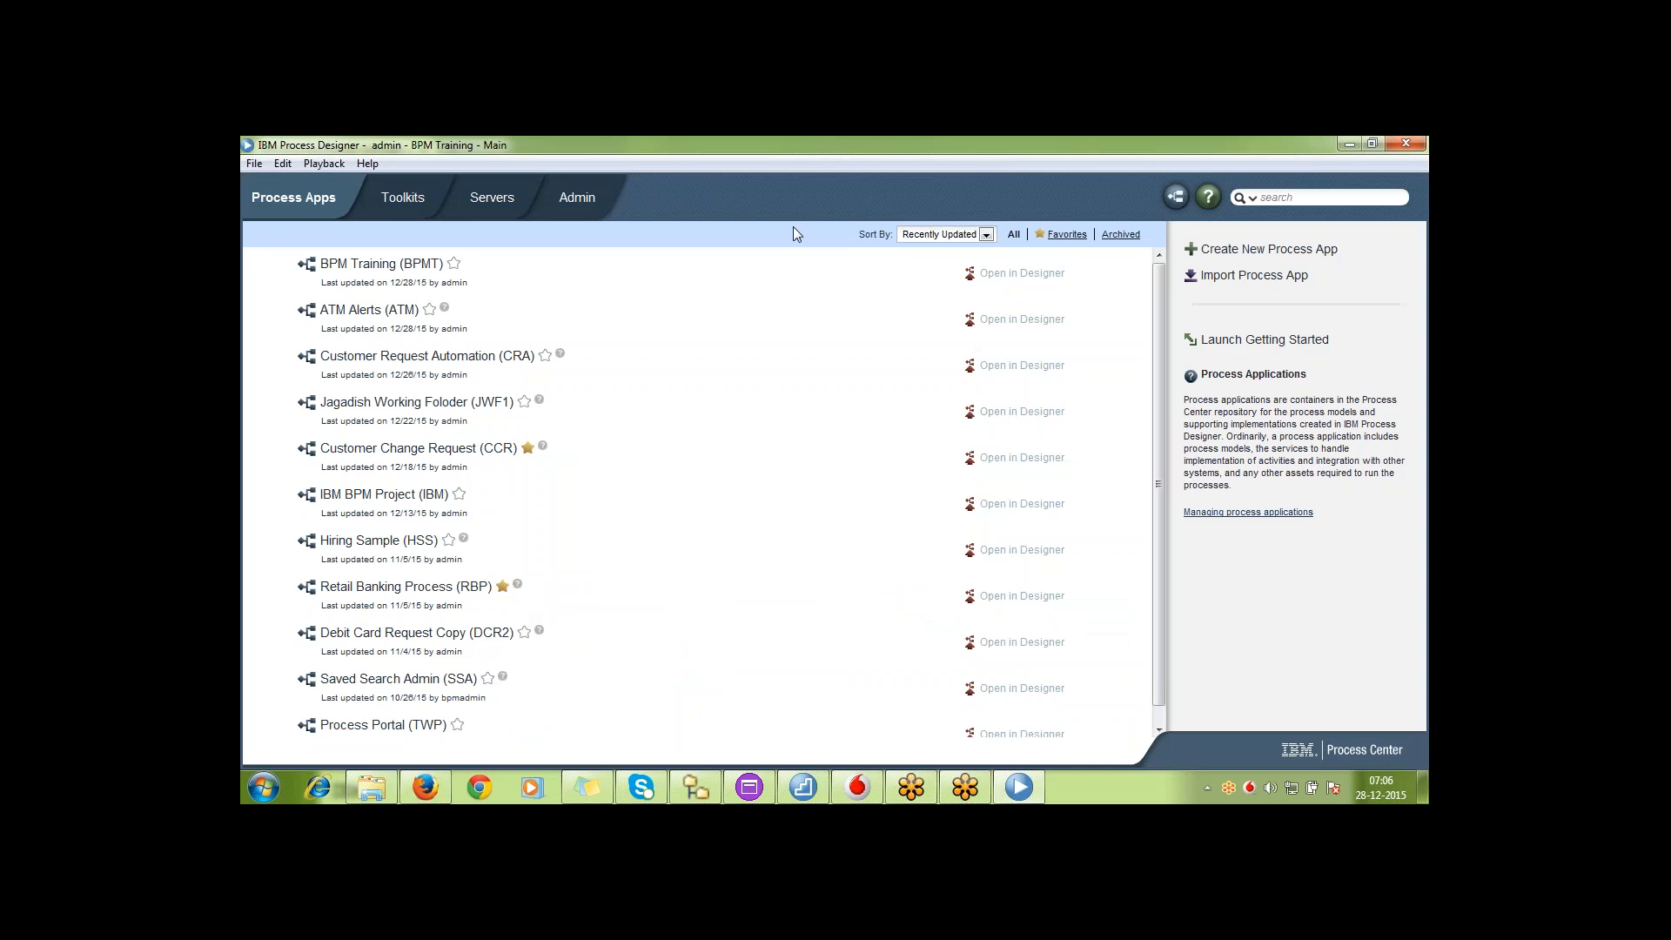
{"action": "left_click", "coordinate": [409, 200]}
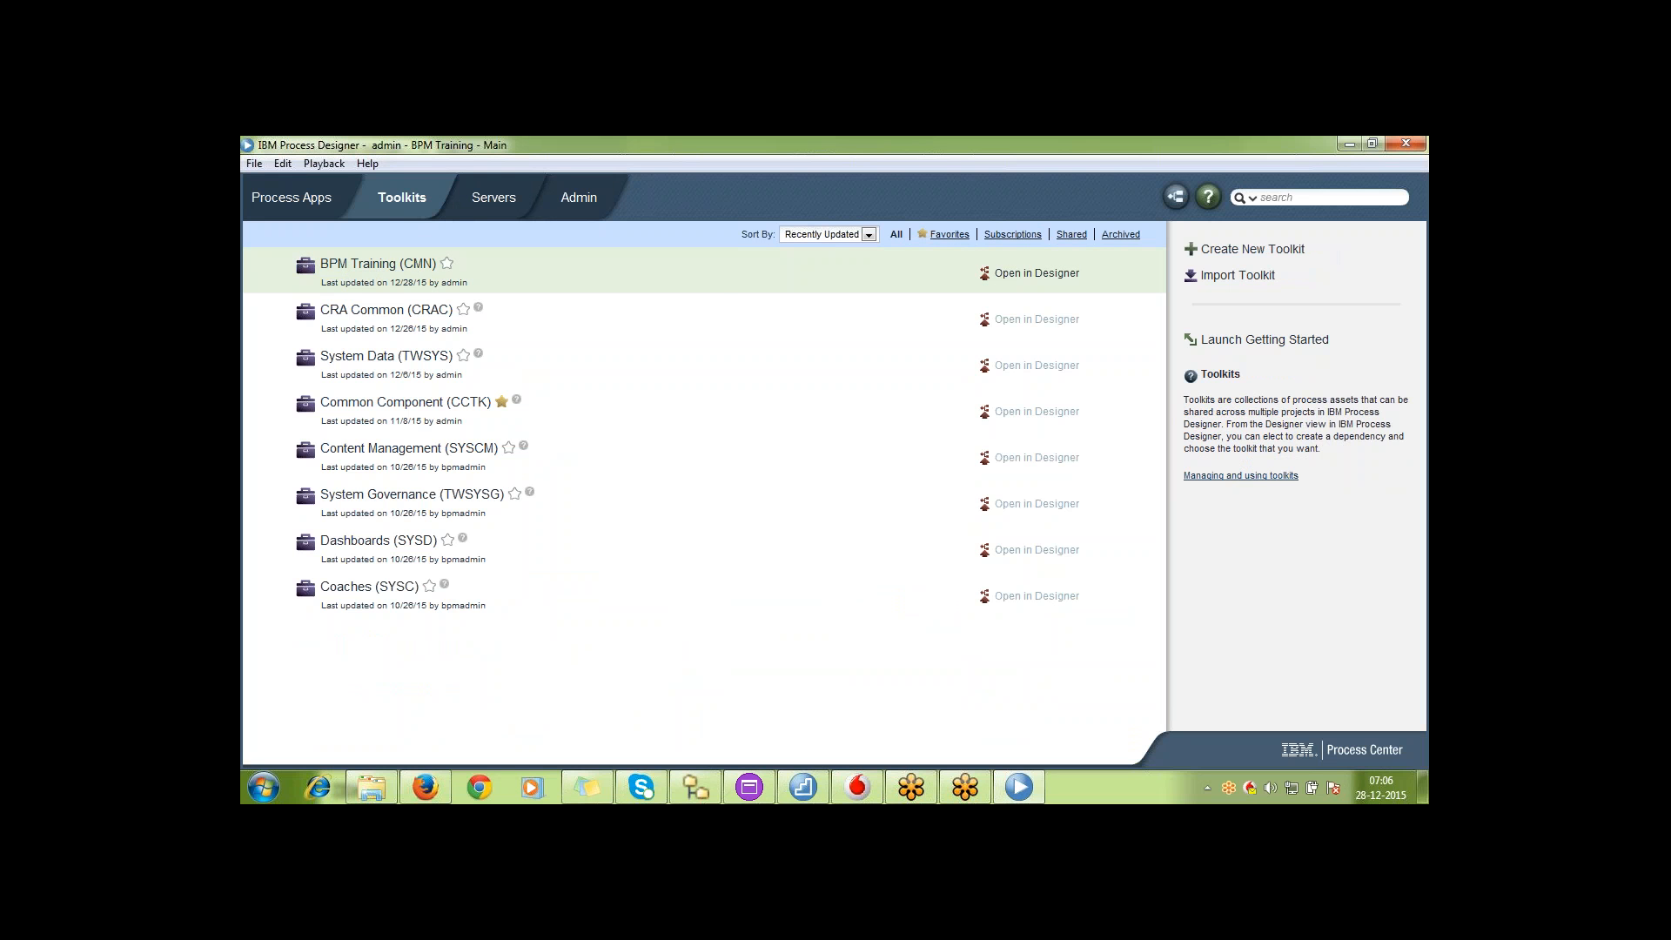
{"action": "left_click", "coordinate": [1058, 275]}
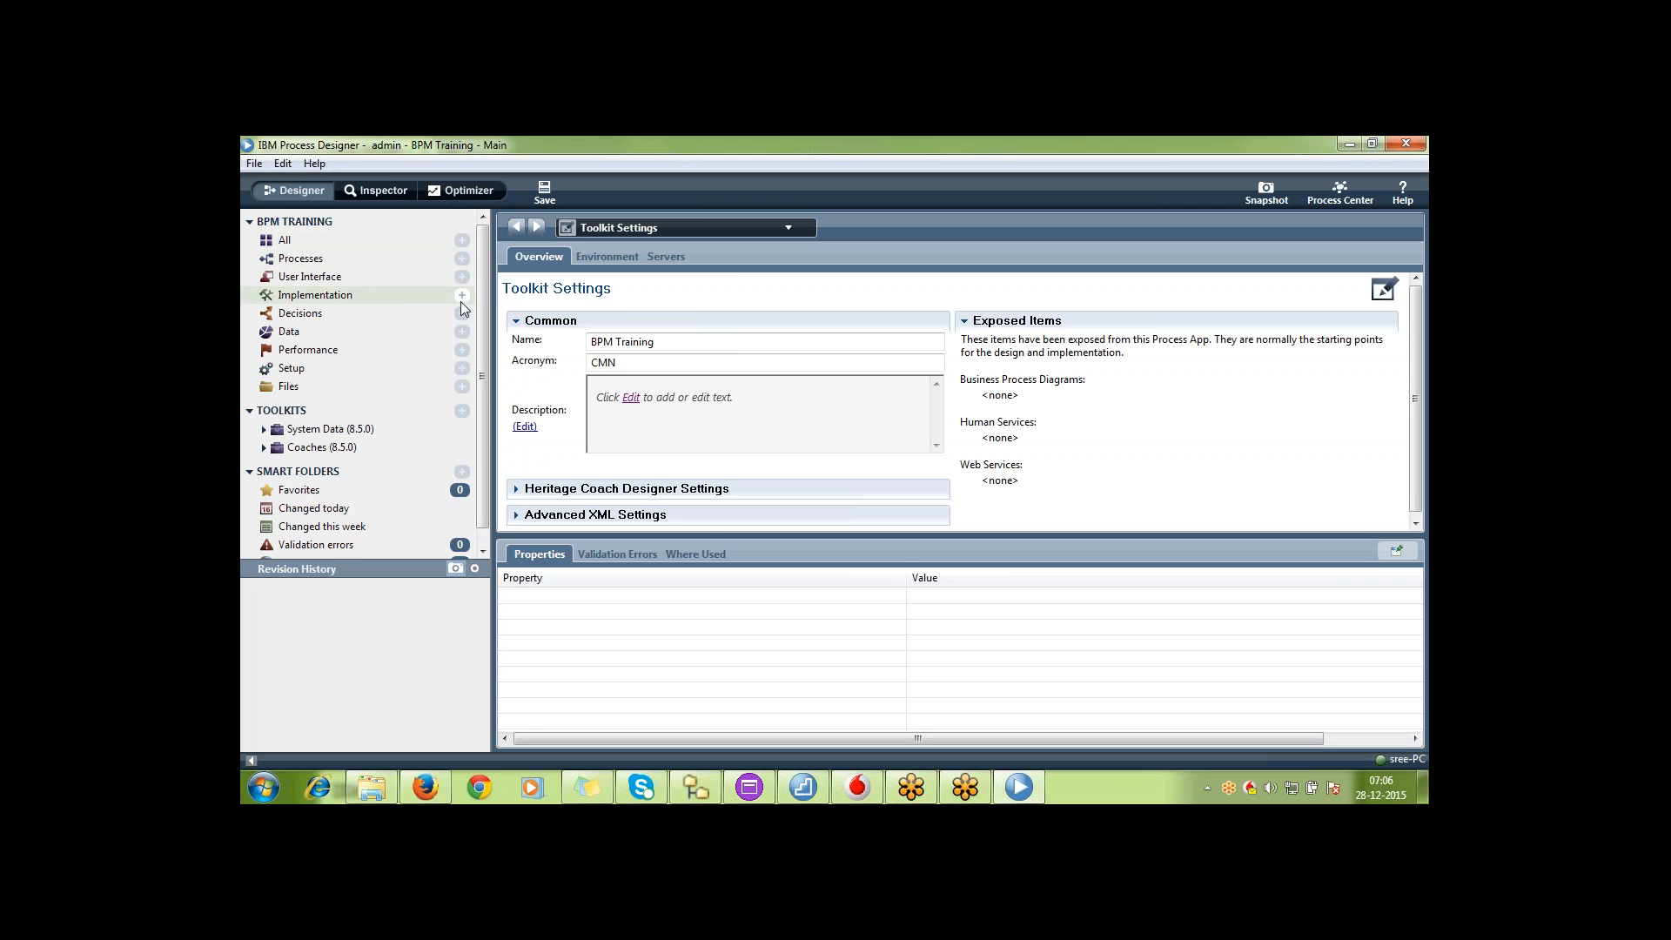
Create a general system service named Insert Common Case in the BPM Training toolkit
{"action": "left_click", "coordinate": [462, 296]}
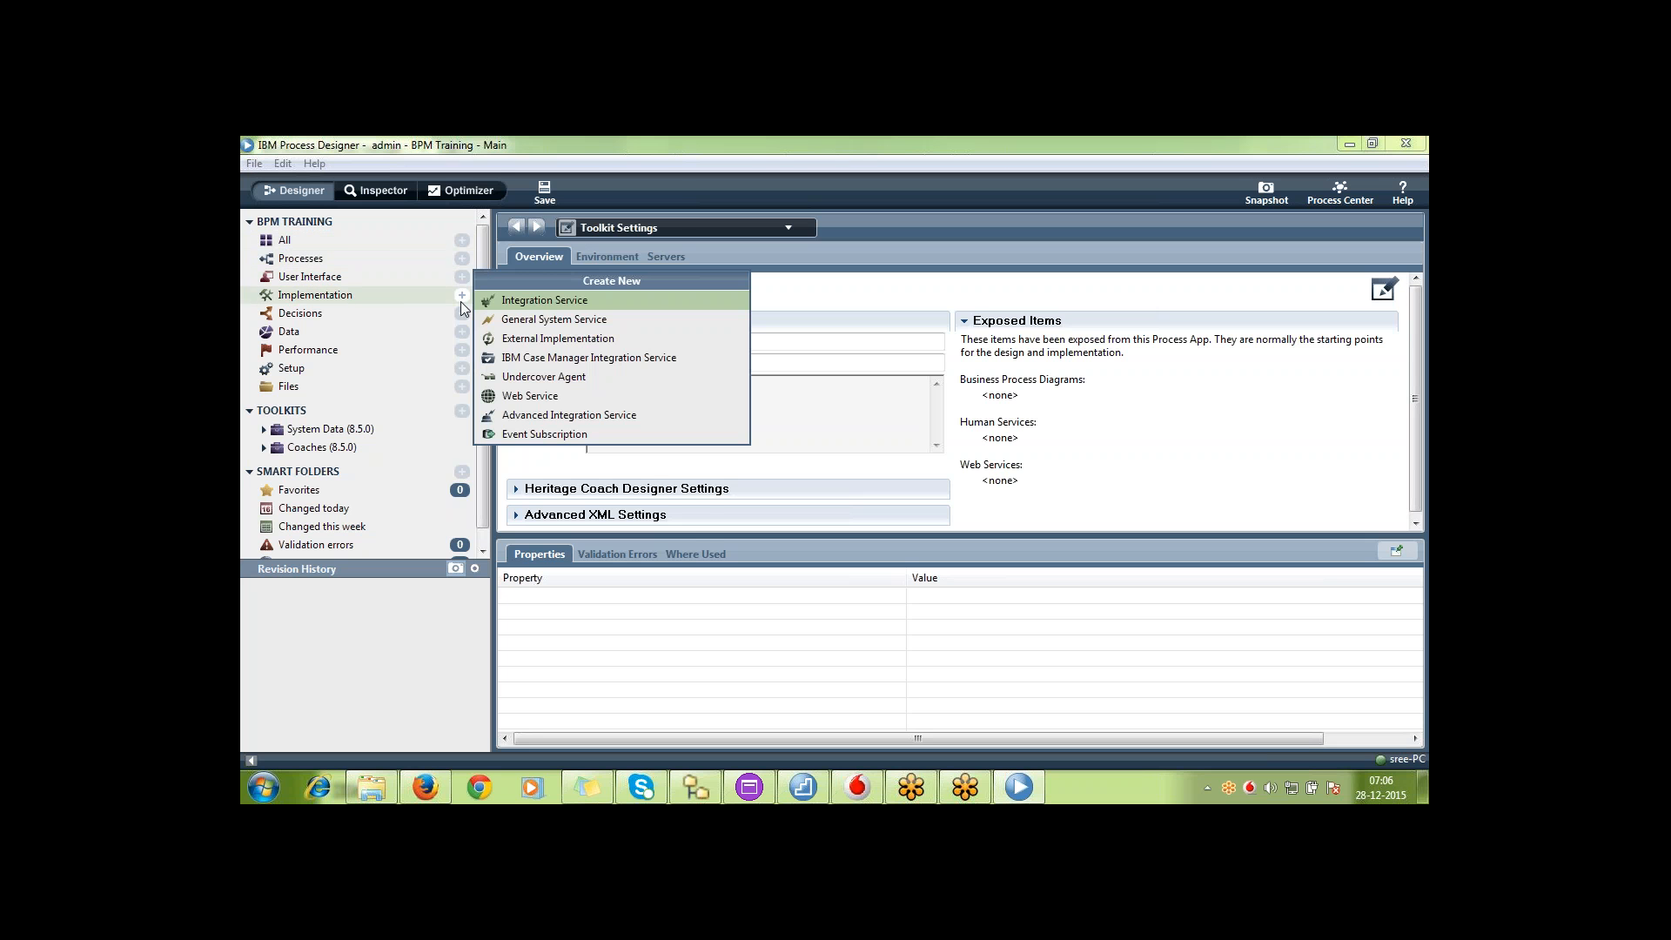
{"action": "left_click", "coordinate": [528, 319]}
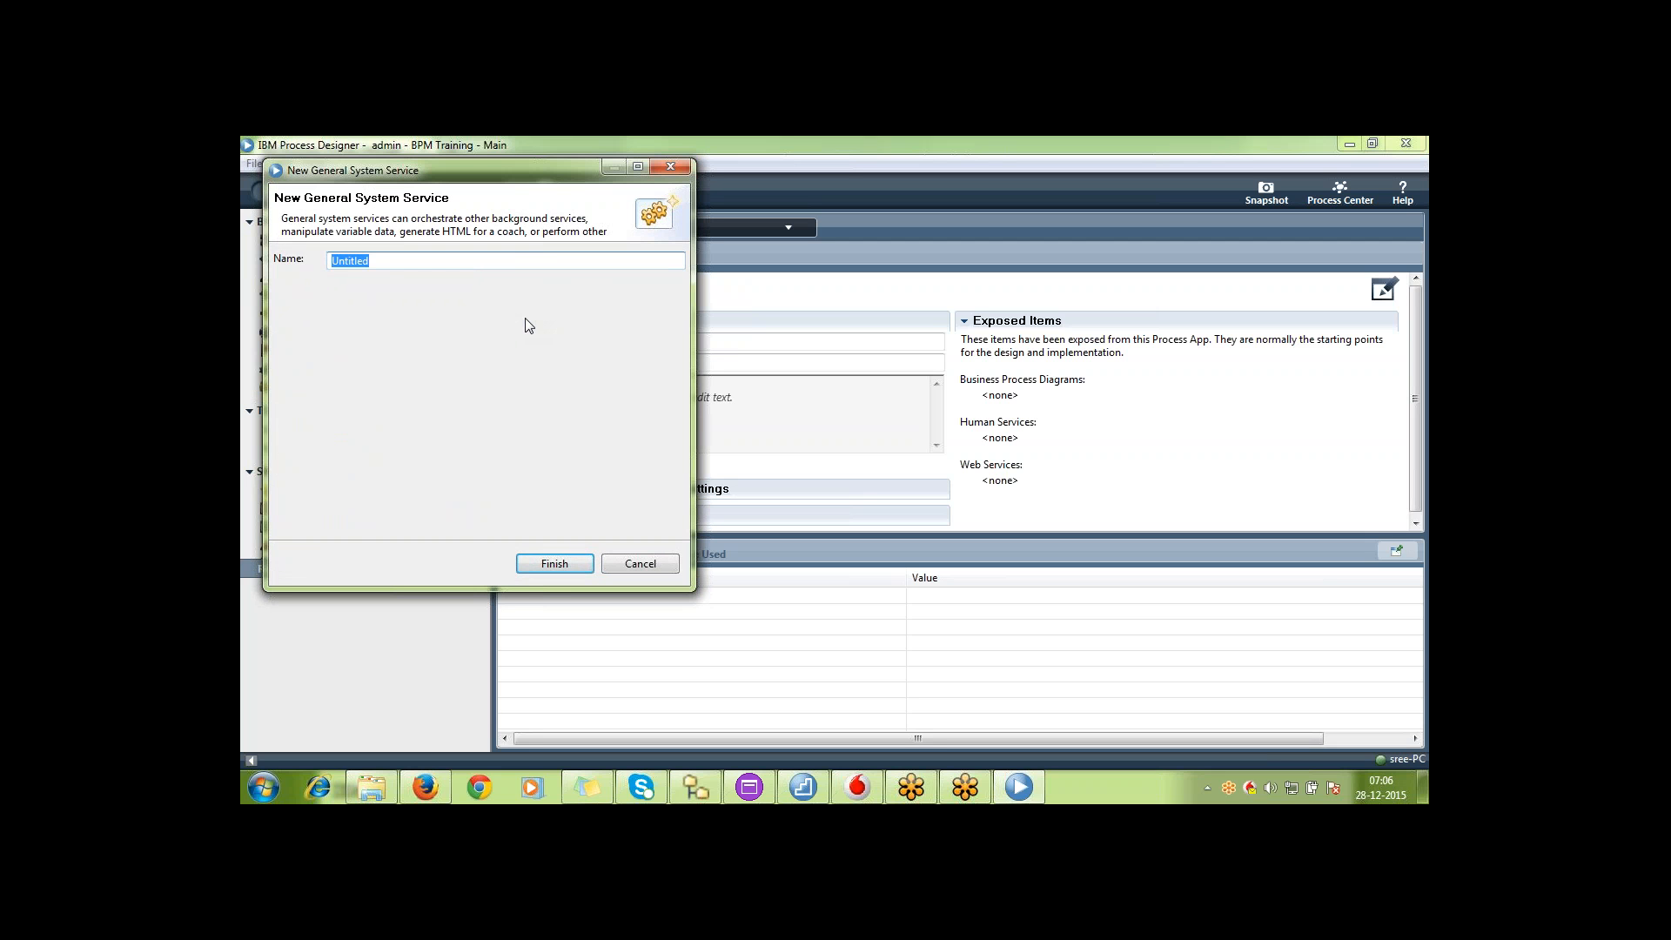
{"action": "type", "text": "Insert Common Case"}
{"action": "key", "text": "Tab"}
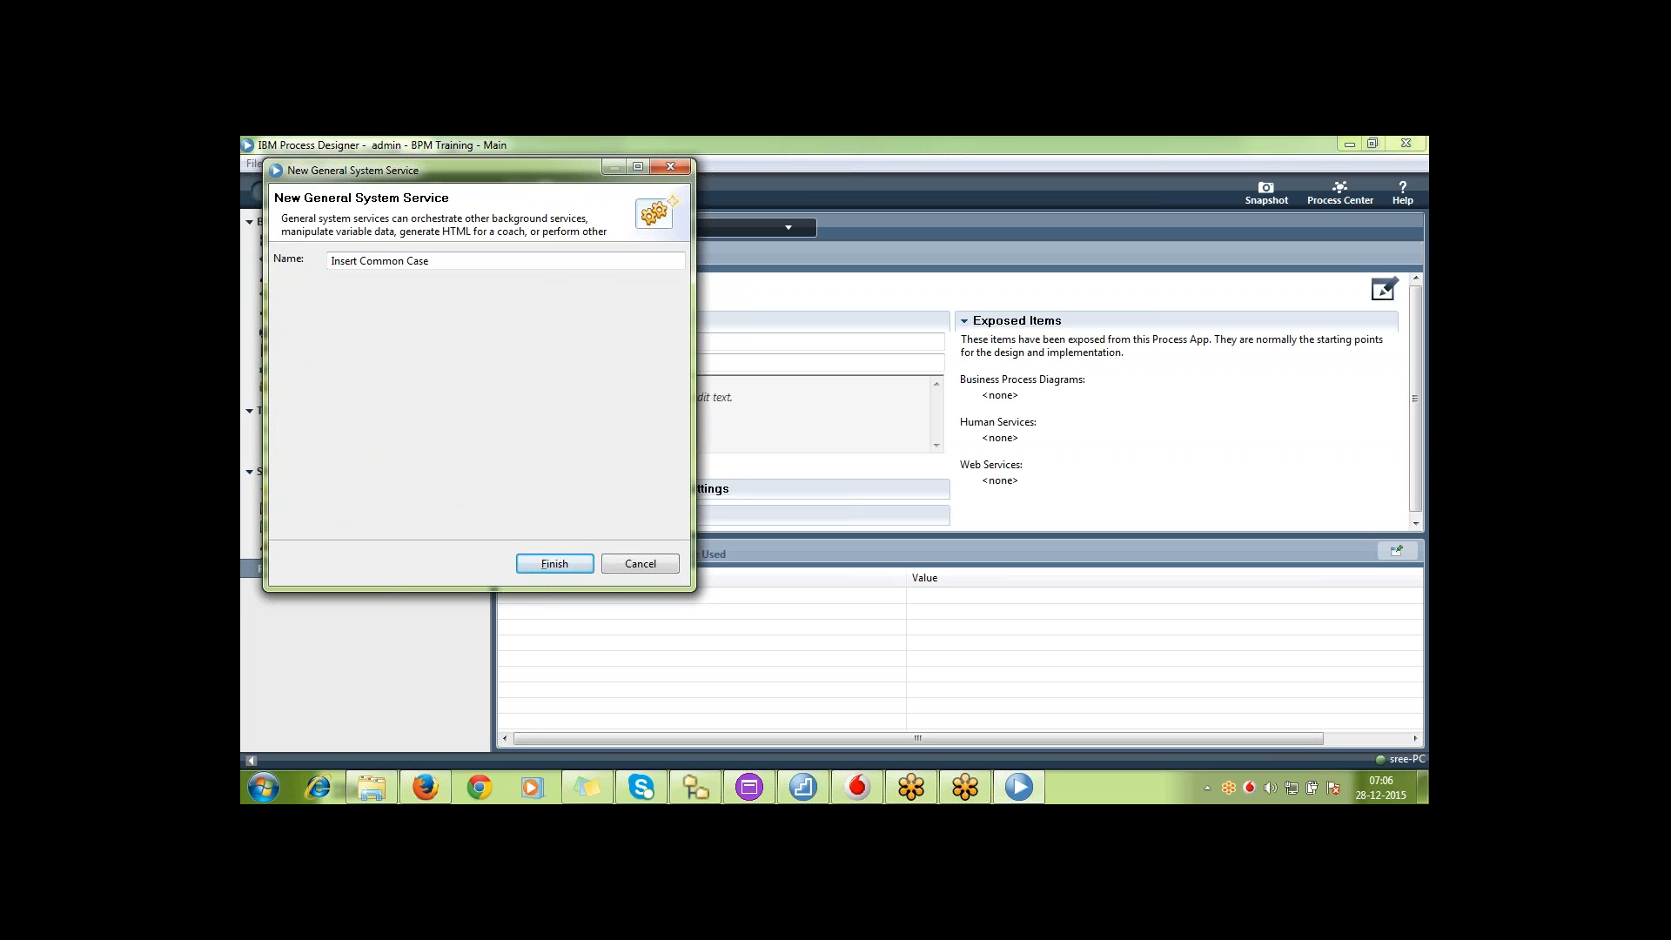
{"action": "key", "text": "Return"}
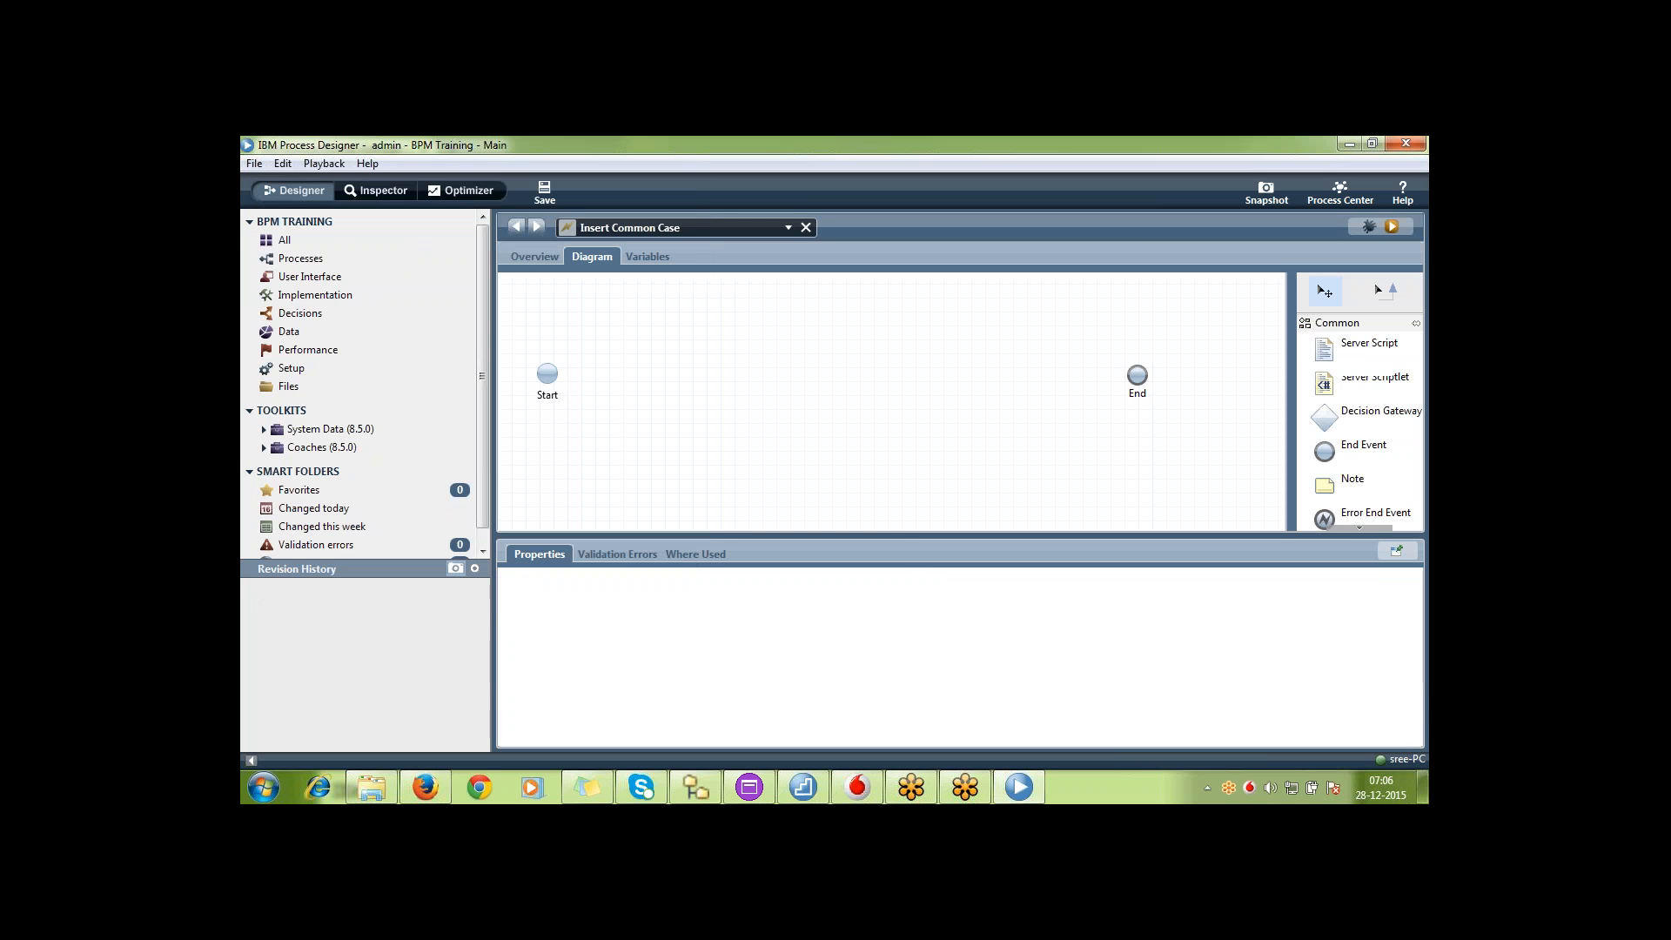
Add a server script named common between the Start and End events of Insert Common Case
{"action": "left_click_drag", "start_coordinate": [1389, 358], "coordinate": [748, 328]}
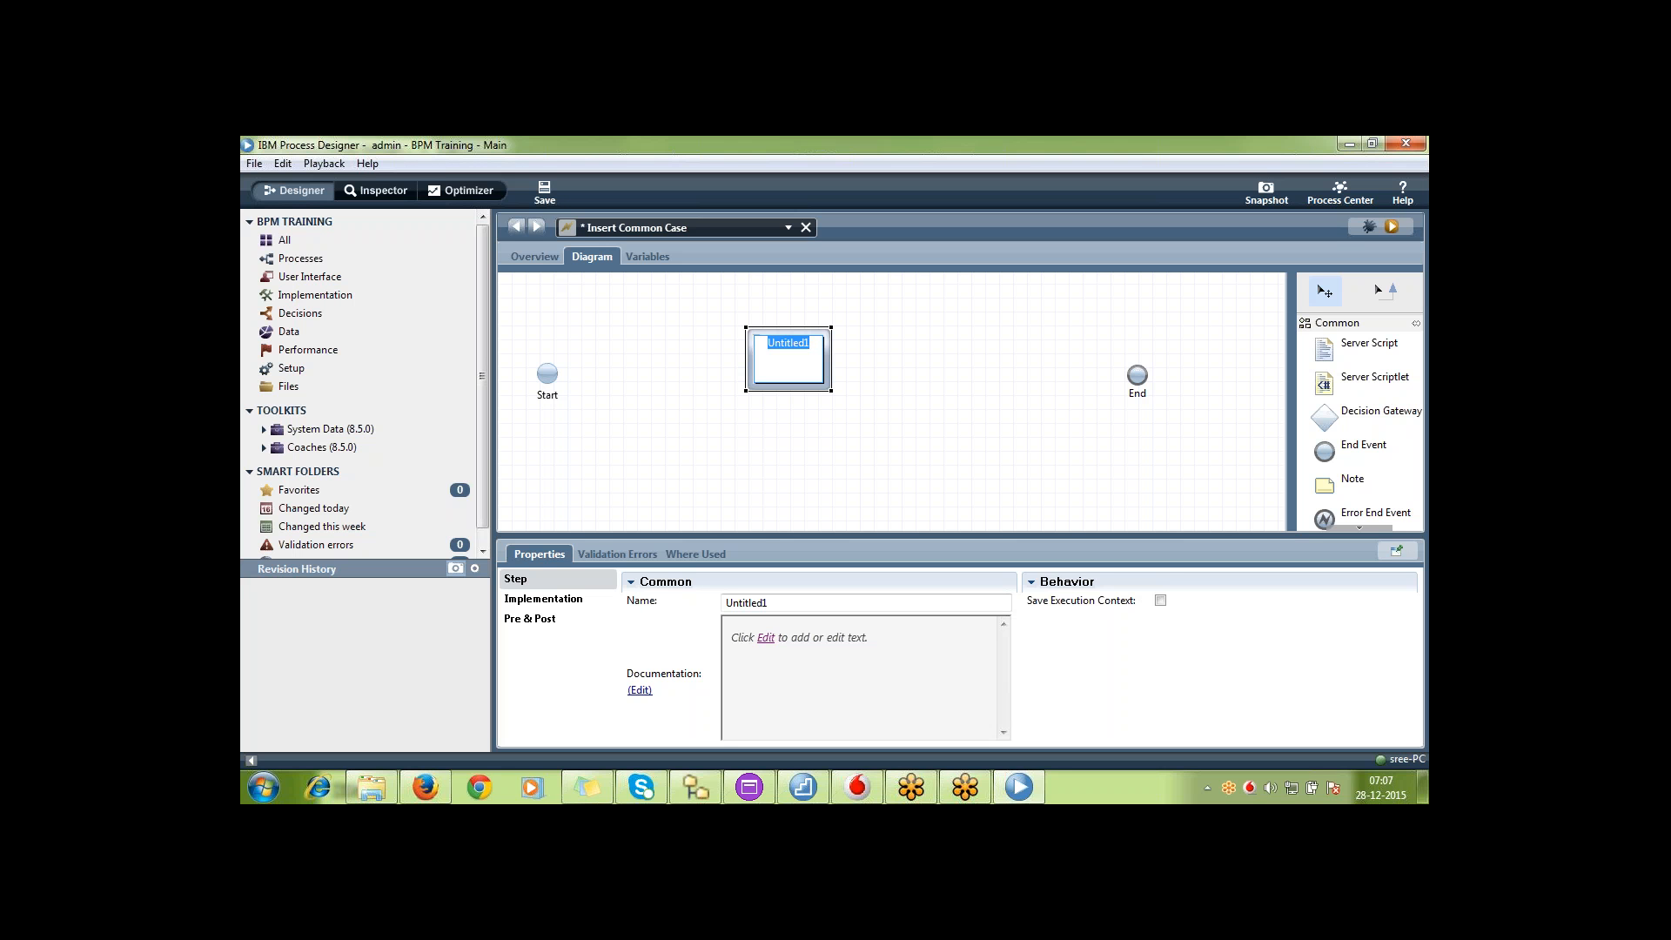
{"action": "type", "text": "t"}
{"action": "type", "text": "ommon"}
{"action": "key", "text": "Return"}
Connect Start to the common script and the script to End with sequence flows, and save the service
{"action": "left_click", "coordinate": [1387, 291]}
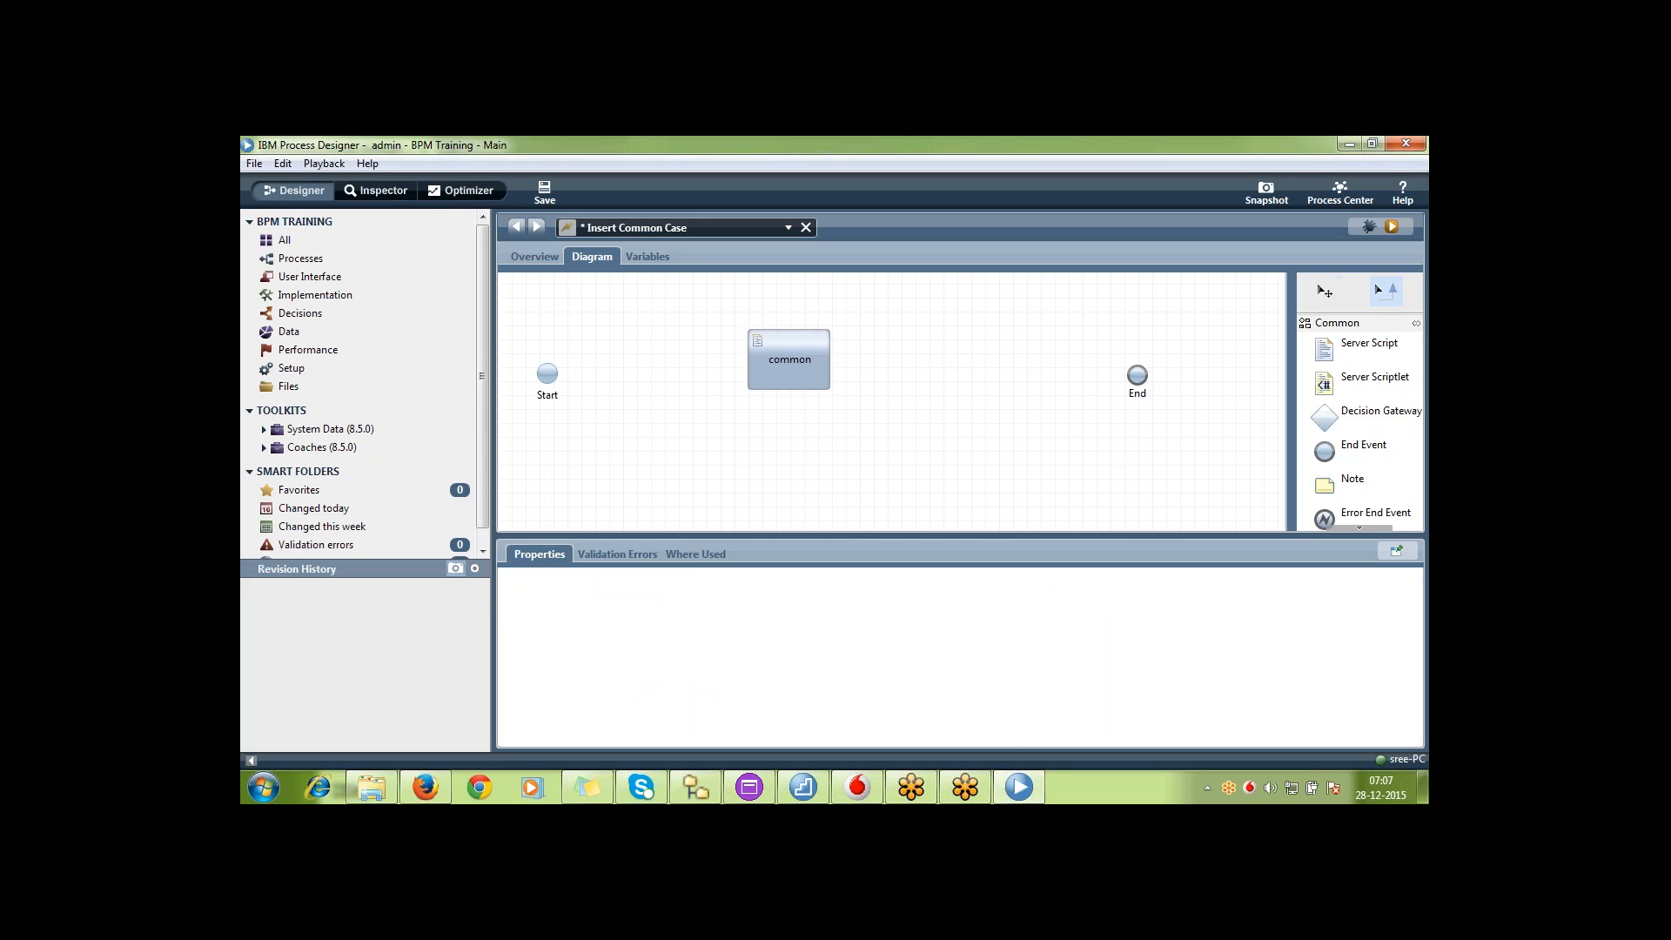
{"action": "mouse_move", "coordinate": [561, 372]}
{"action": "left_mouse_down"}
{"action": "mouse_move", "coordinate": [1045, 389]}
{"action": "mouse_move", "coordinate": [1136, 375]}
{"action": "left_mouse_up"}
{"action": "left_click", "coordinate": [1329, 290]}
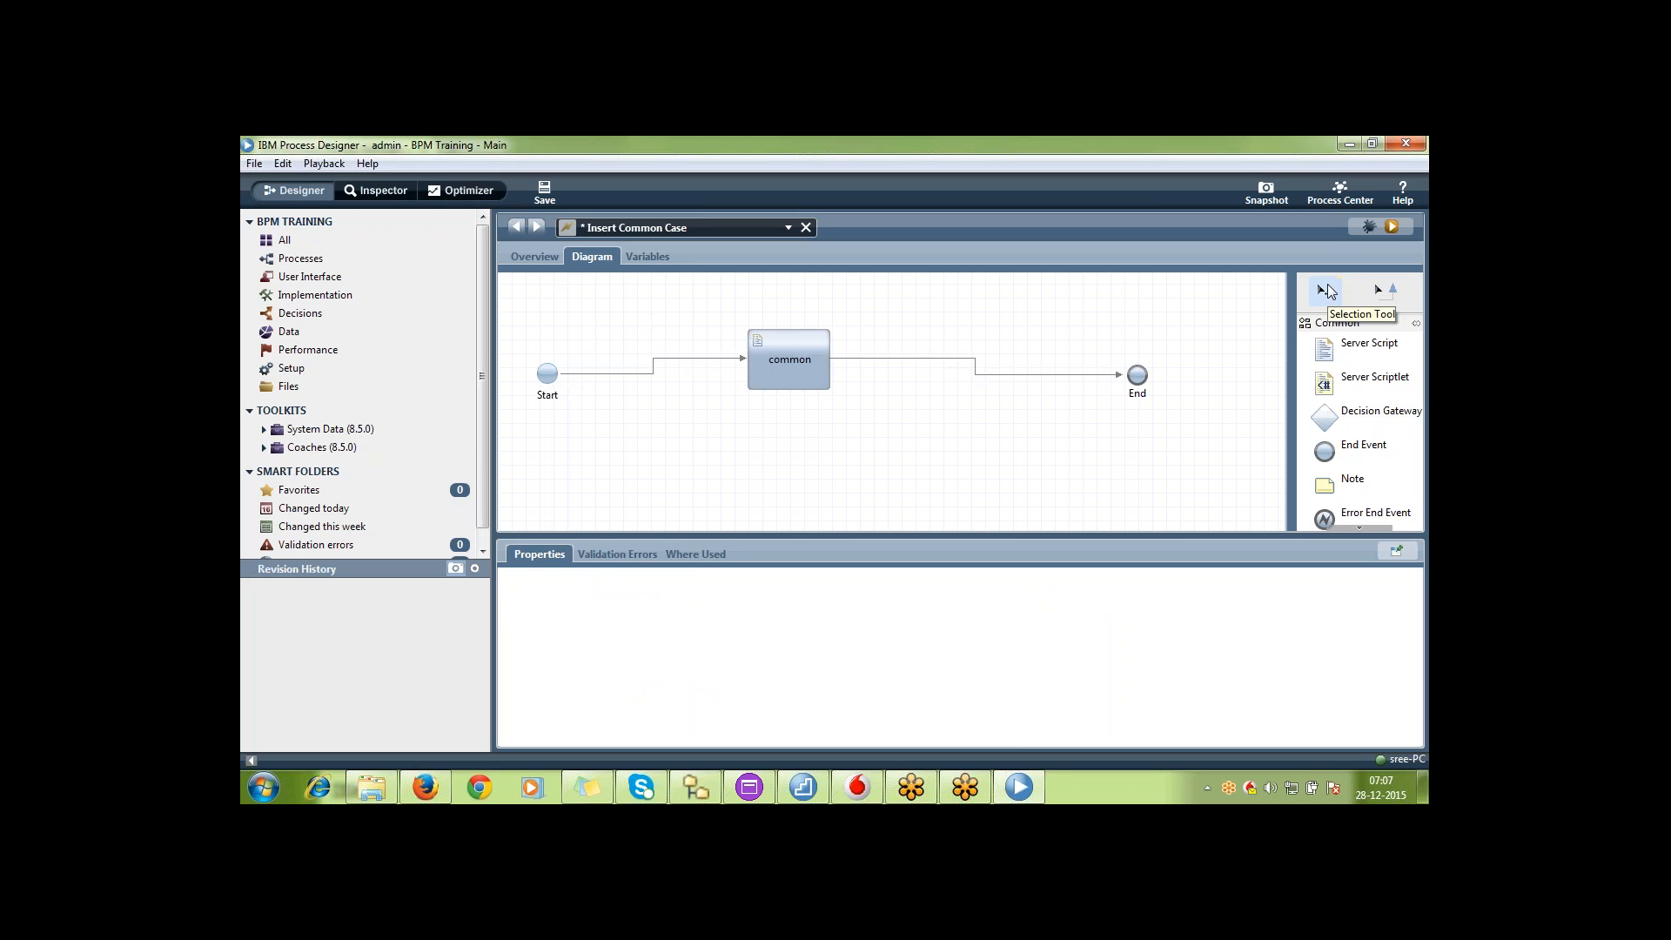
{"action": "key", "text": "ctrl+s"}
Take a snapshot of the toolkit named v00.00.1_CMN
{"action": "left_click", "coordinate": [1267, 192]}
{"action": "type", "text": "vv"}
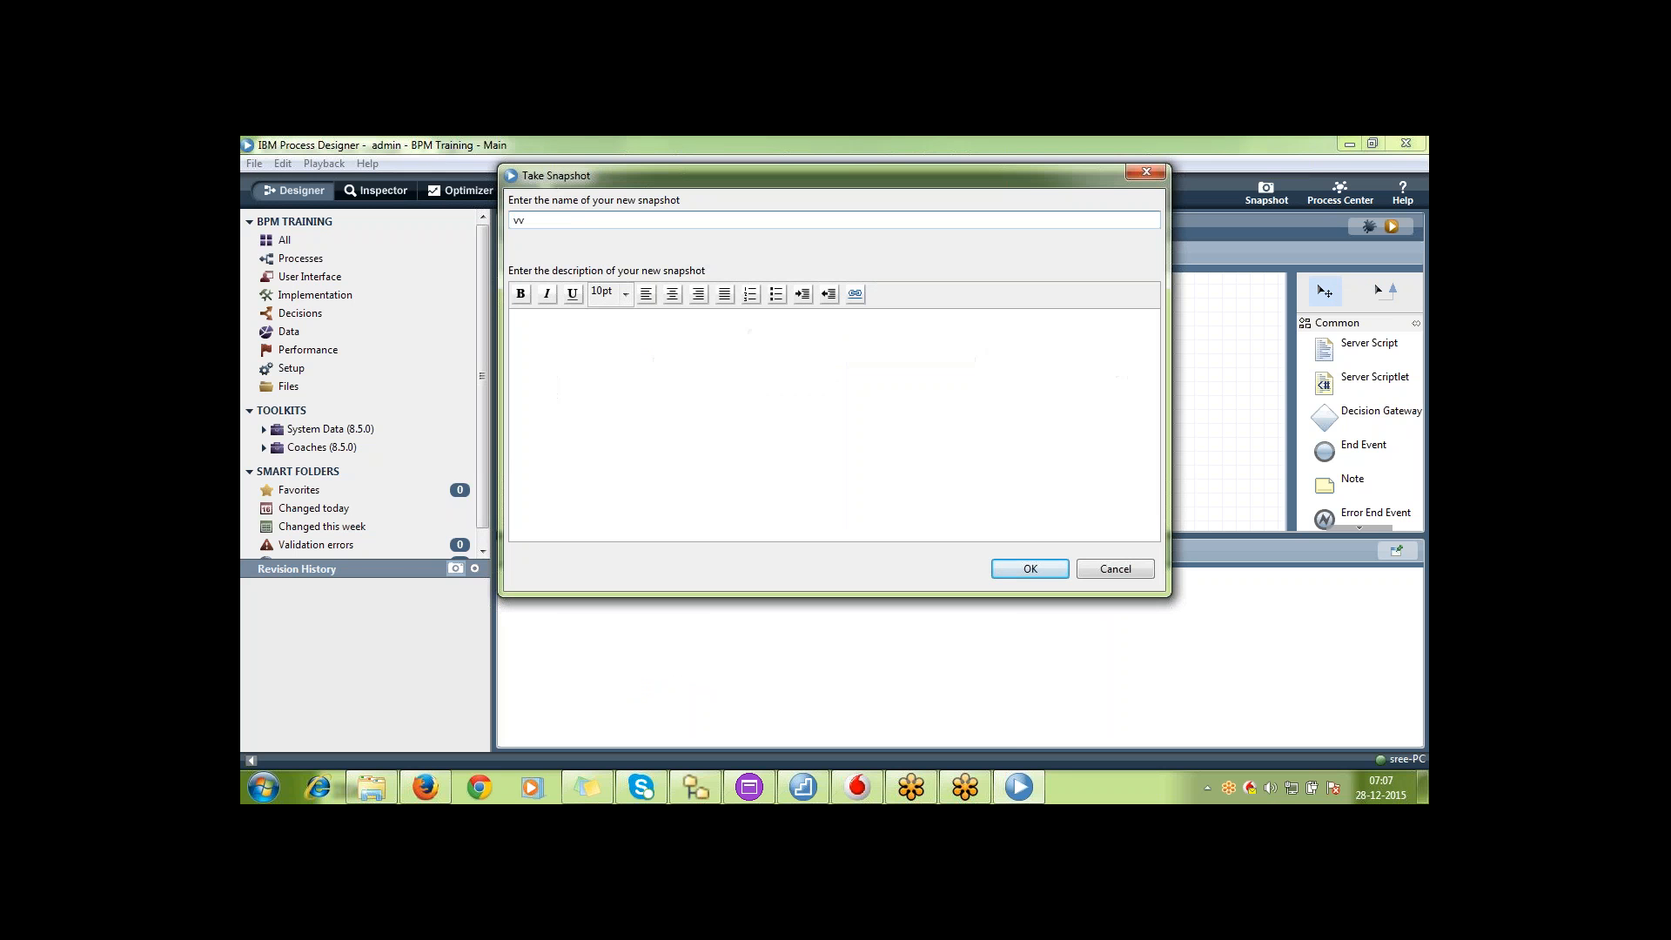
{"action": "type", "text": "00.00.1_CNMN"}
{"action": "key", "text": "Return"}
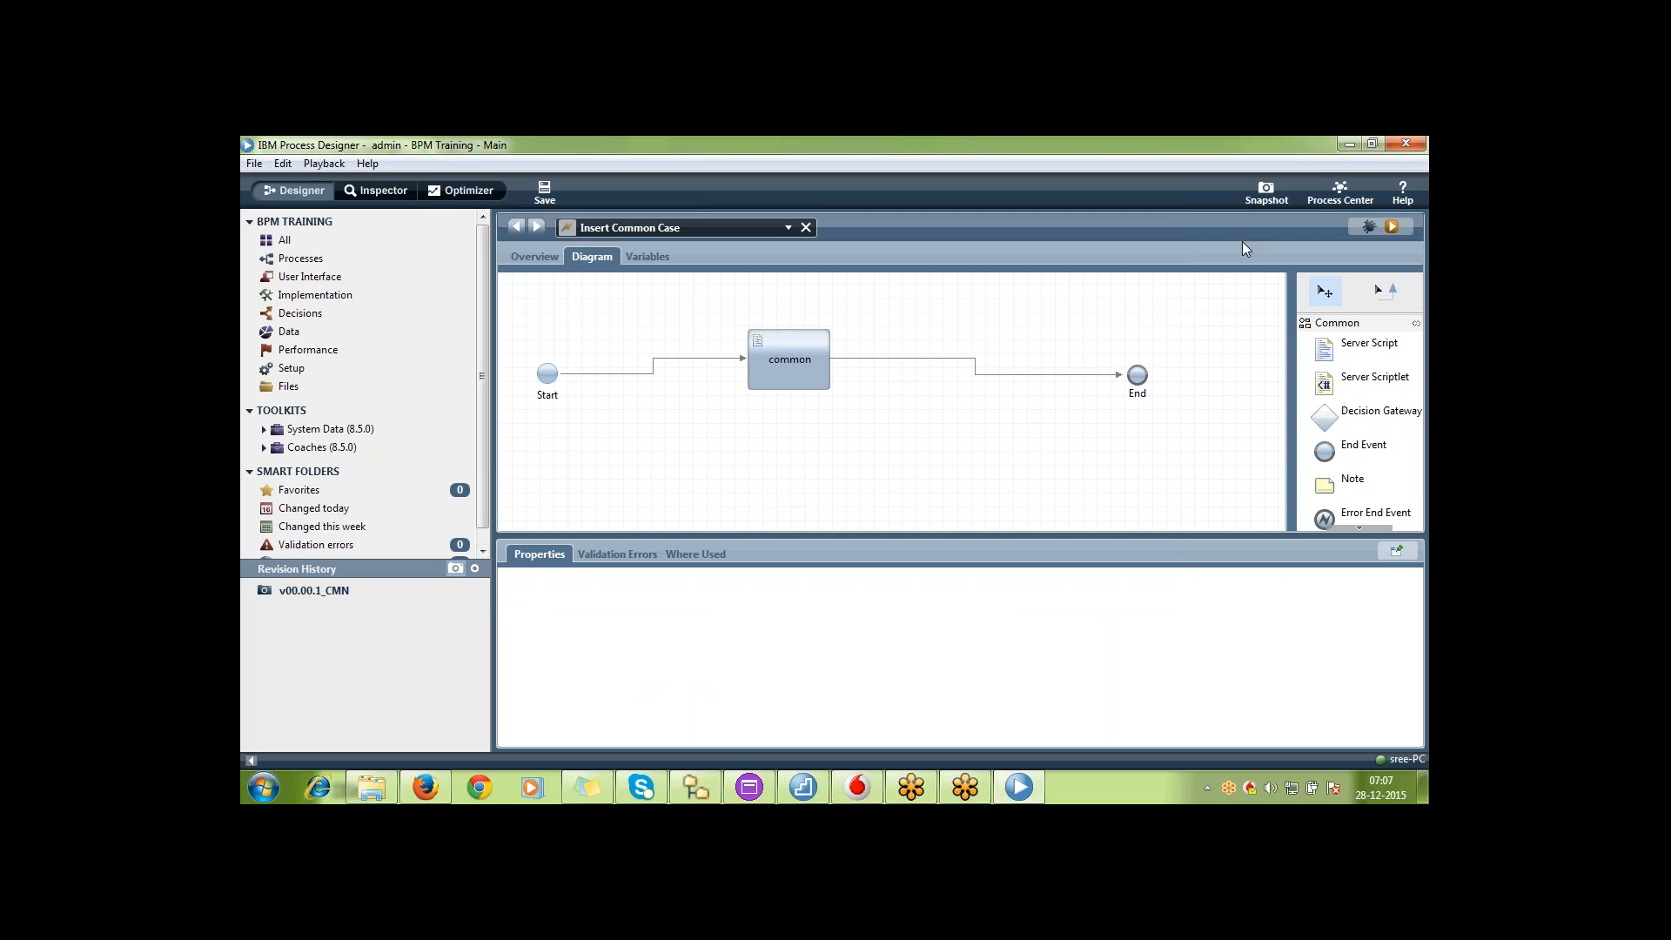
Return to Process Center, open the BPM Training (BPMT) process app in Designer and open its Test process
{"action": "left_click", "coordinate": [1341, 192]}
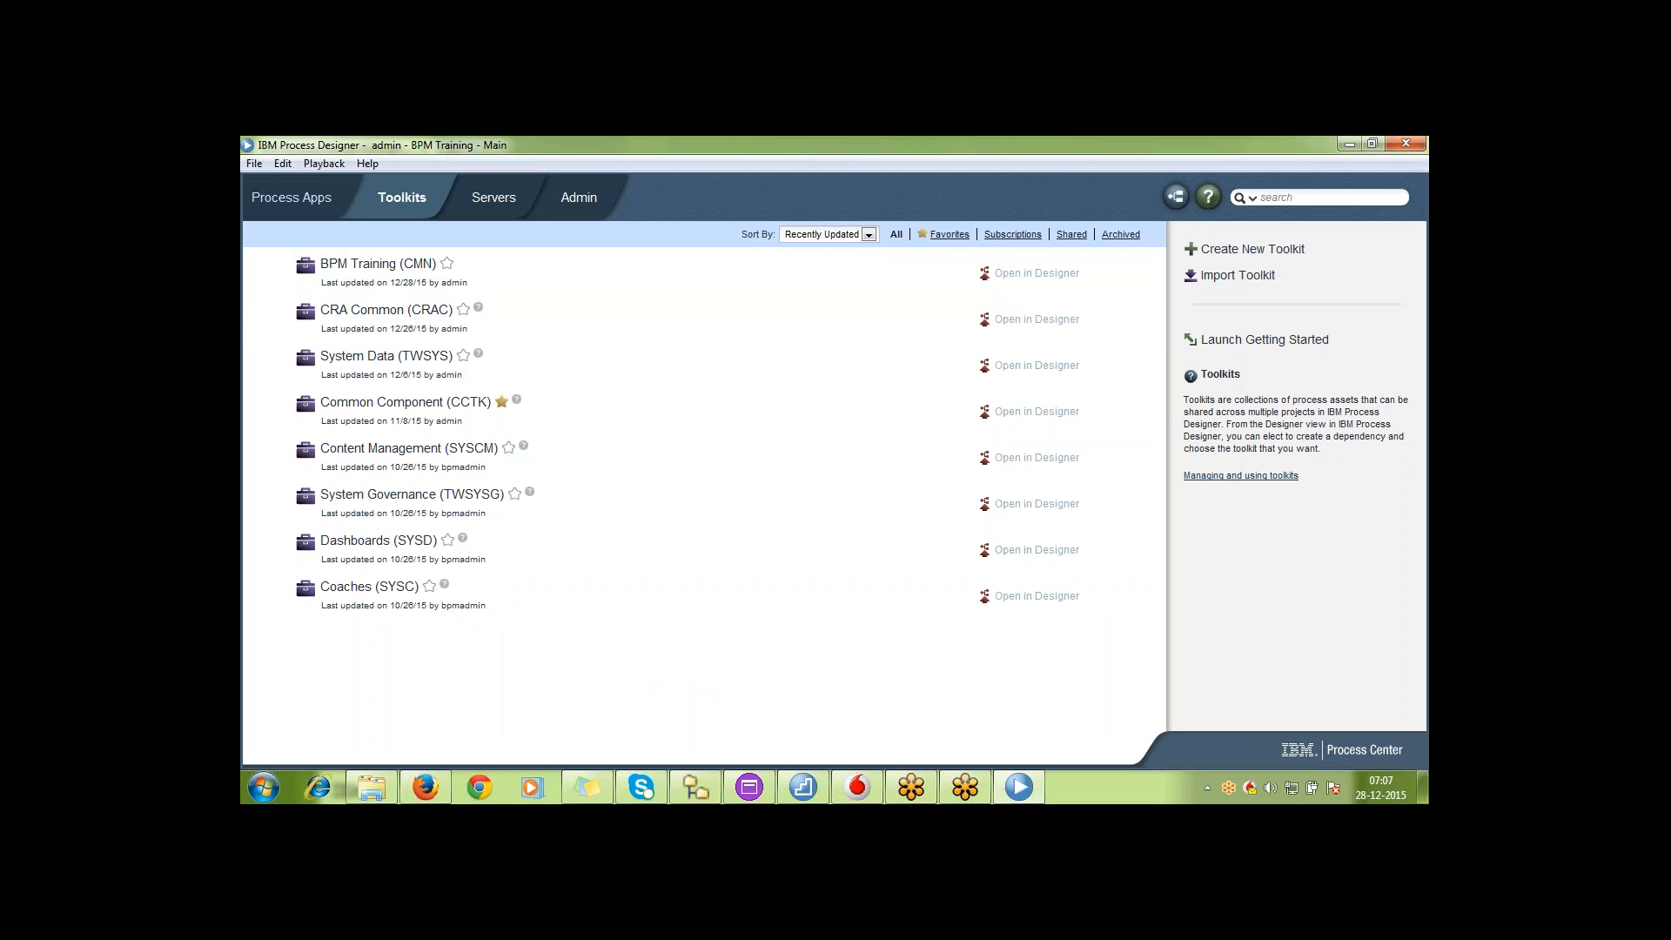
{"action": "left_click", "coordinate": [283, 196]}
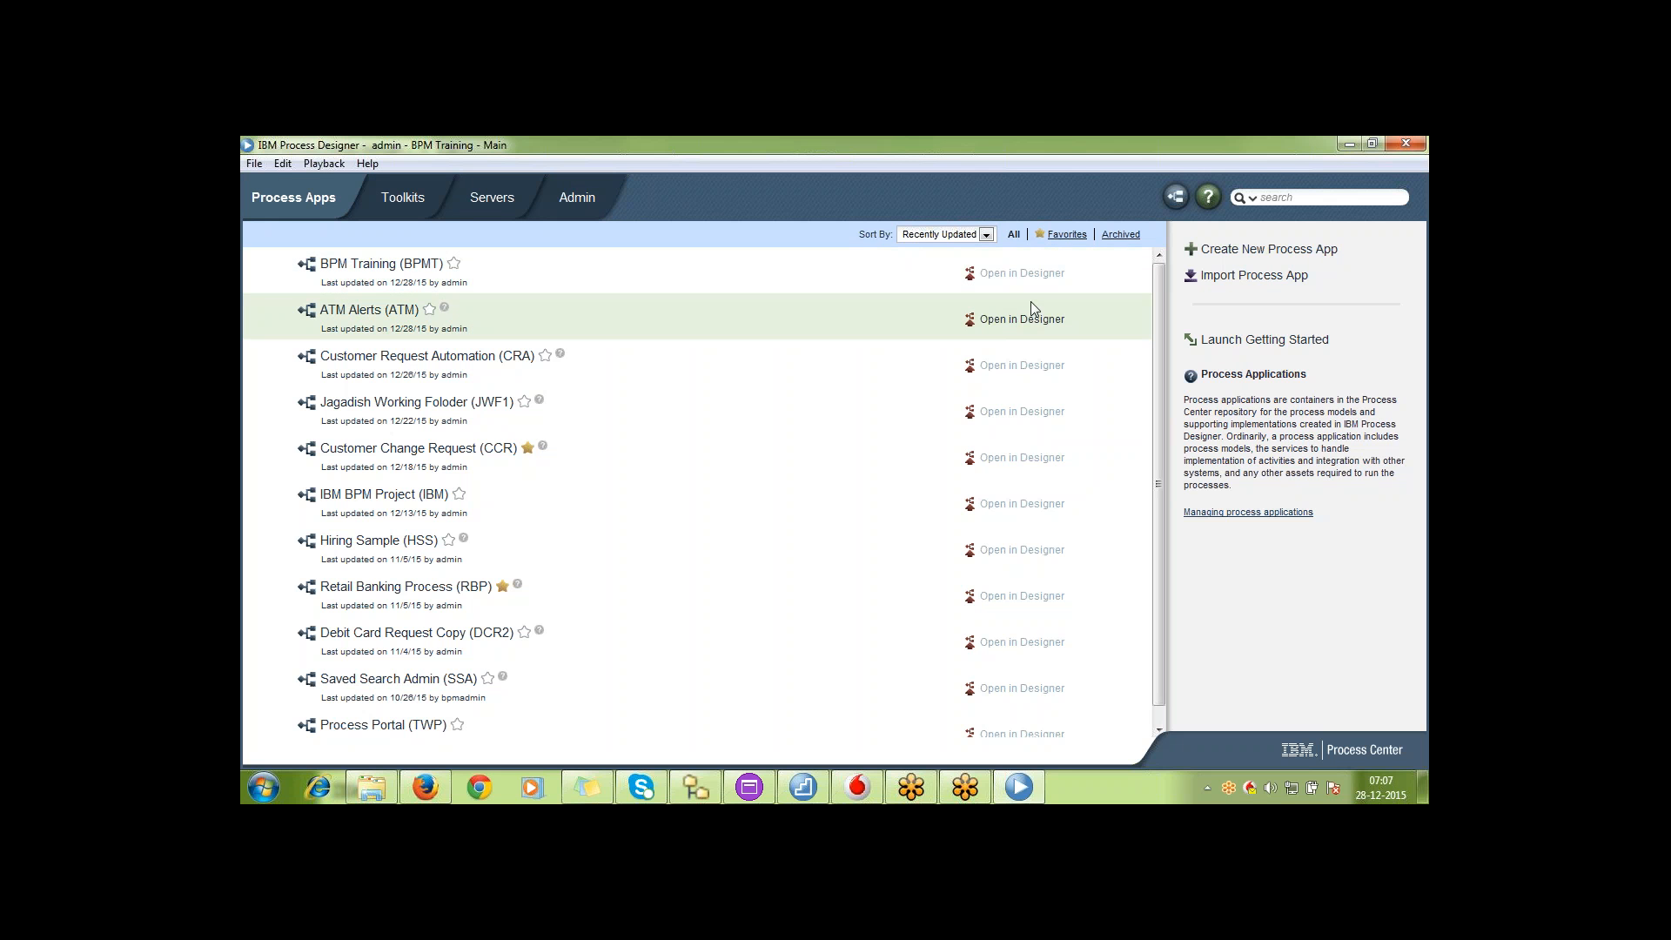
{"action": "left_click", "coordinate": [1022, 273]}
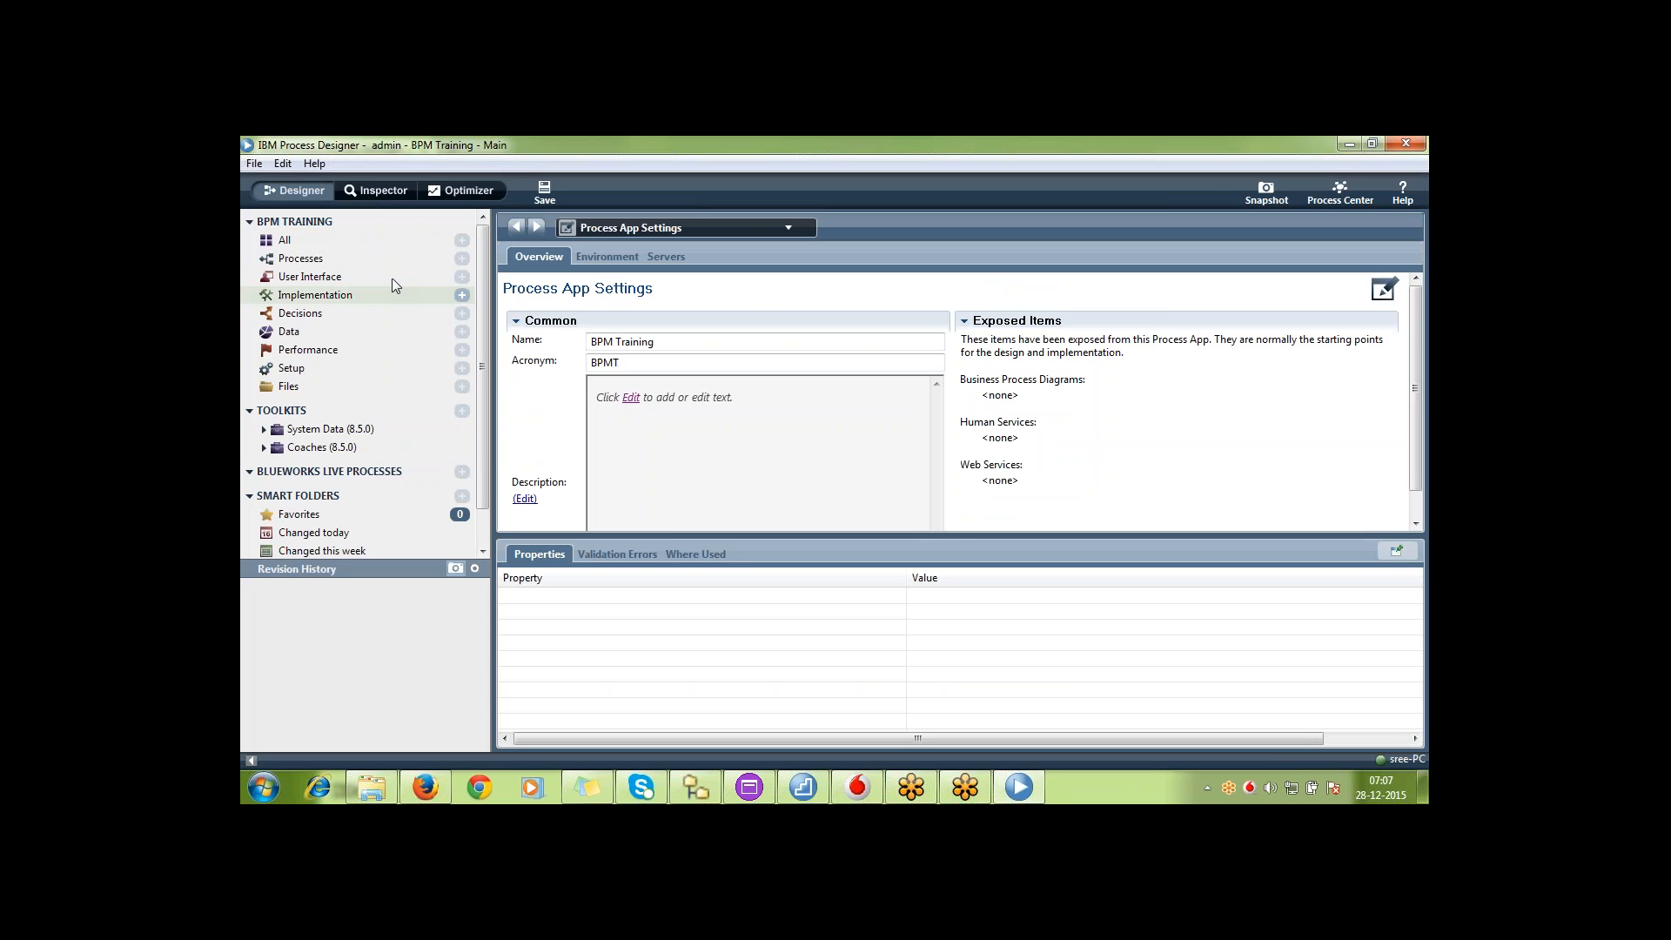
{"action": "left_click", "coordinate": [411, 258]}
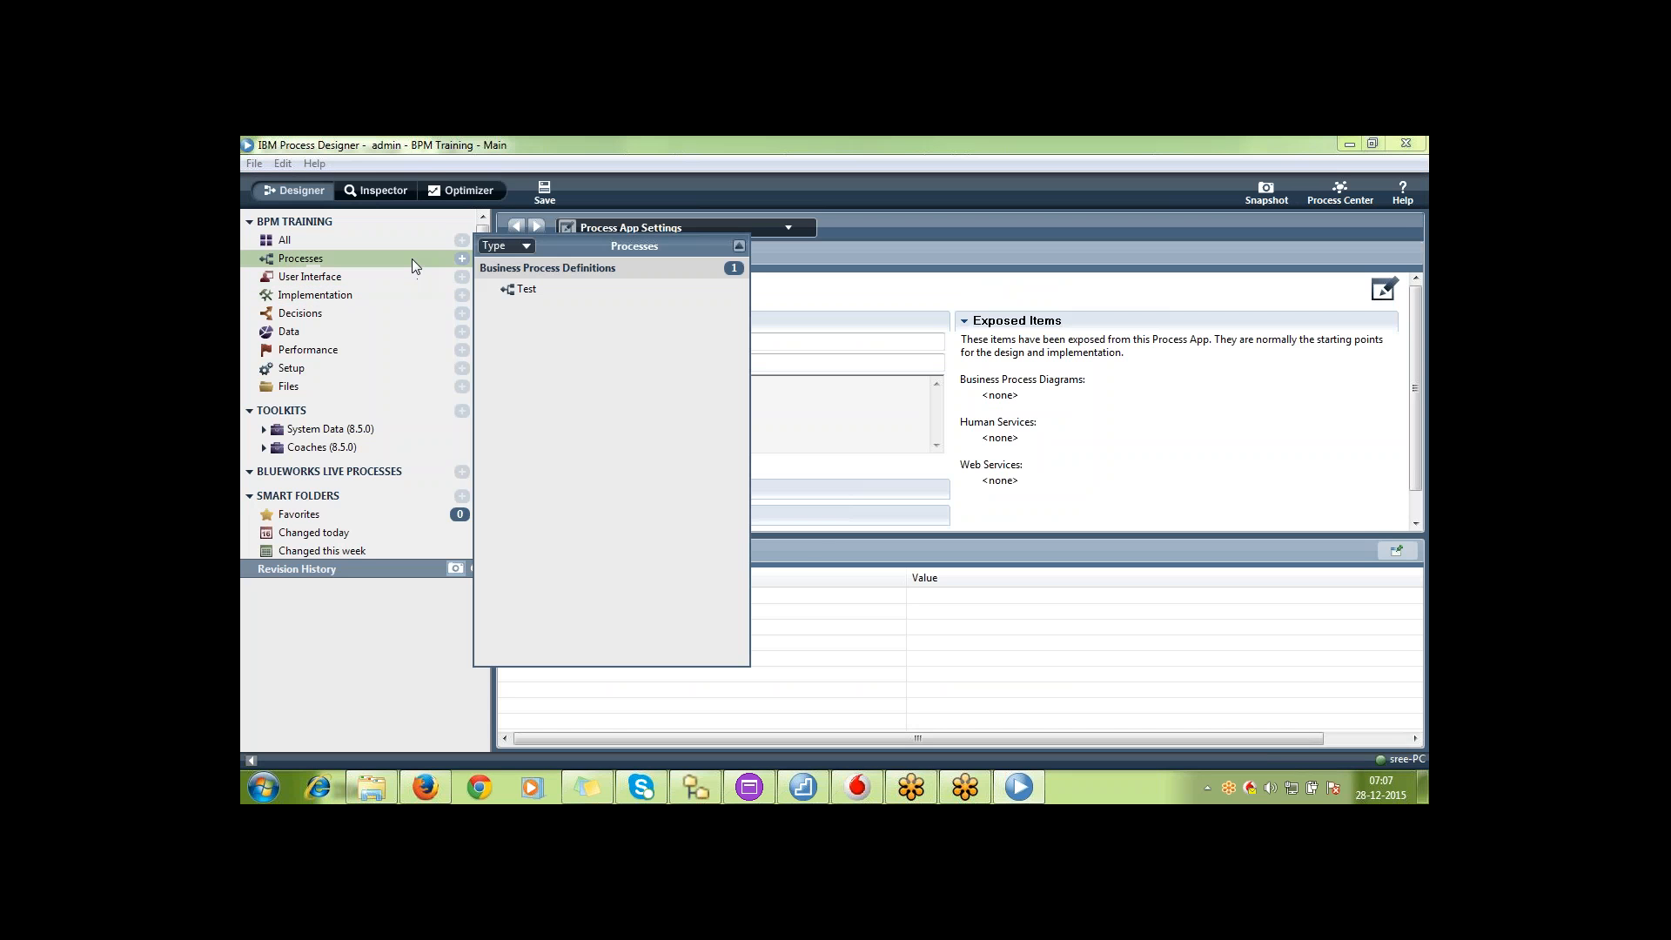
{"action": "left_click", "coordinate": [562, 285]}
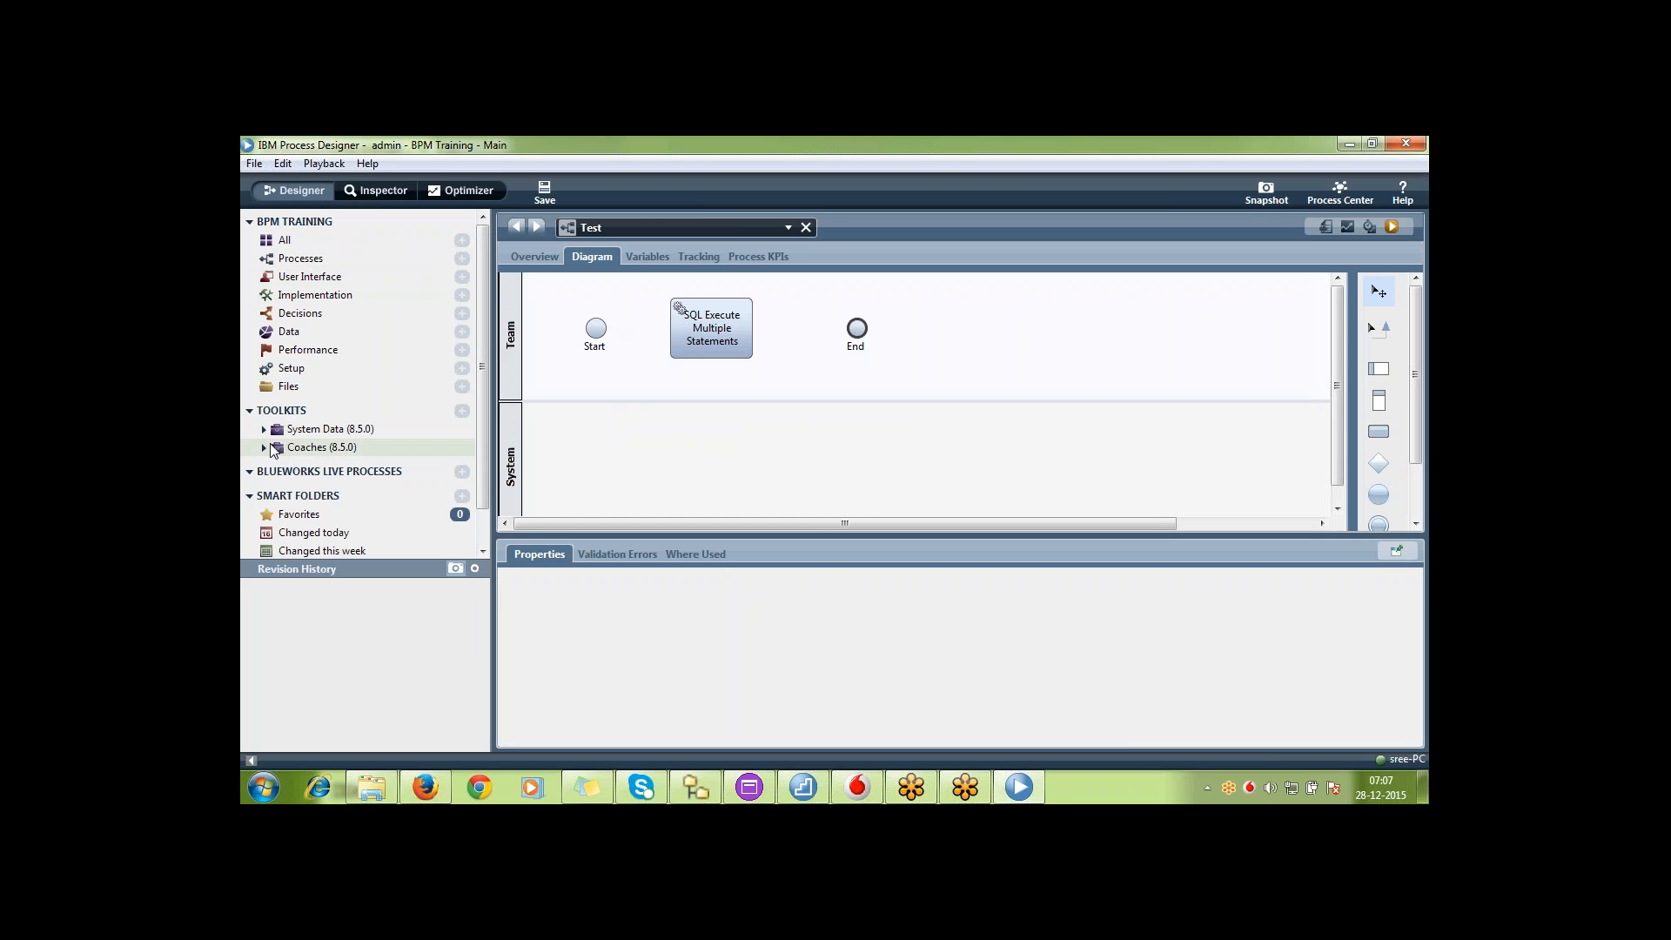
Add a dependency on the BPM Training toolkit snapshot v00.00.1_CMN and expand the toolkit's contents
{"action": "left_click", "coordinate": [462, 410]}
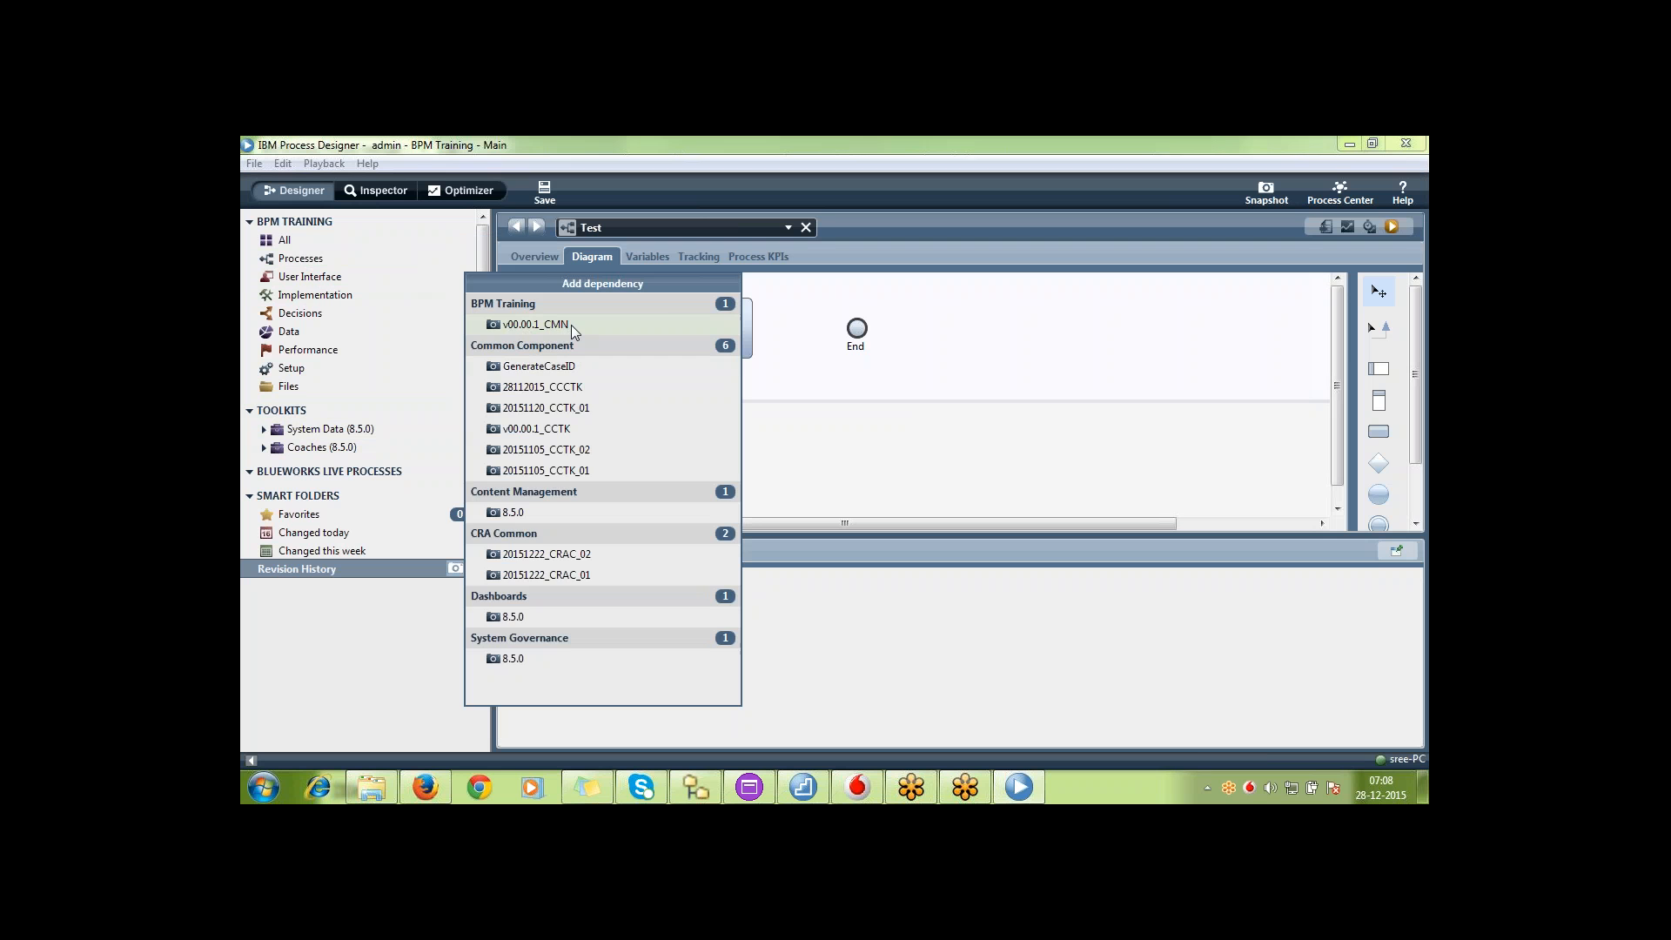
{"action": "left_click", "coordinate": [536, 325]}
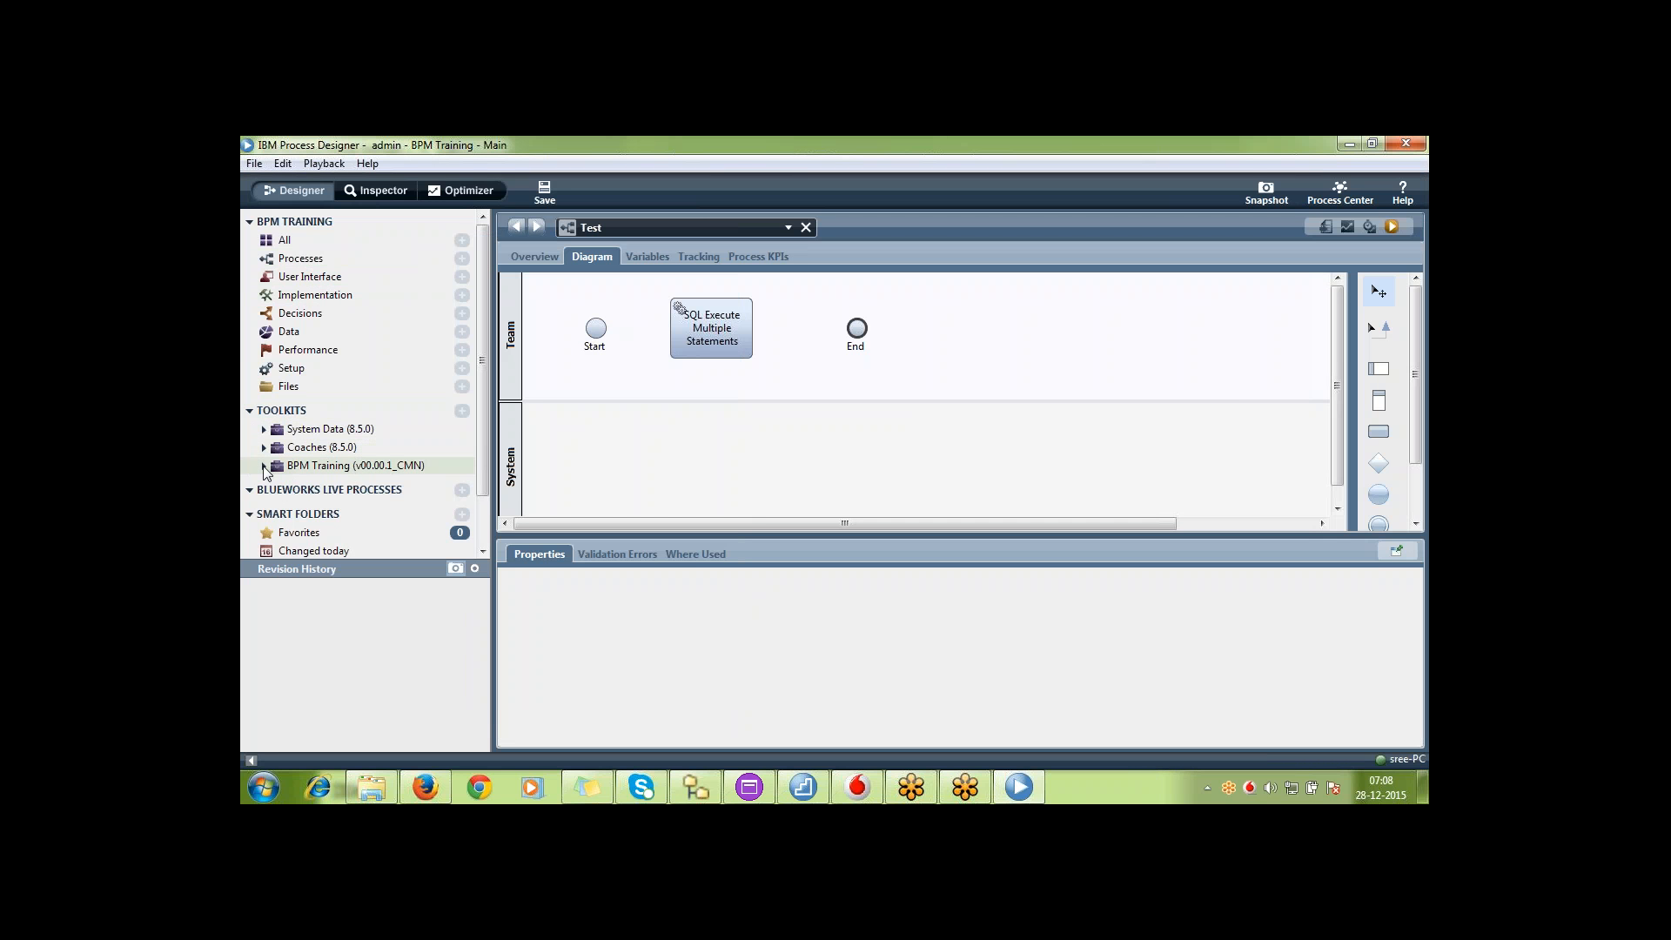
{"action": "left_click", "coordinate": [263, 465]}
Place the toolkit's Insert Common Case service in the Team lane beyond the End event and save the Test process
{"action": "left_click", "coordinate": [351, 537]}
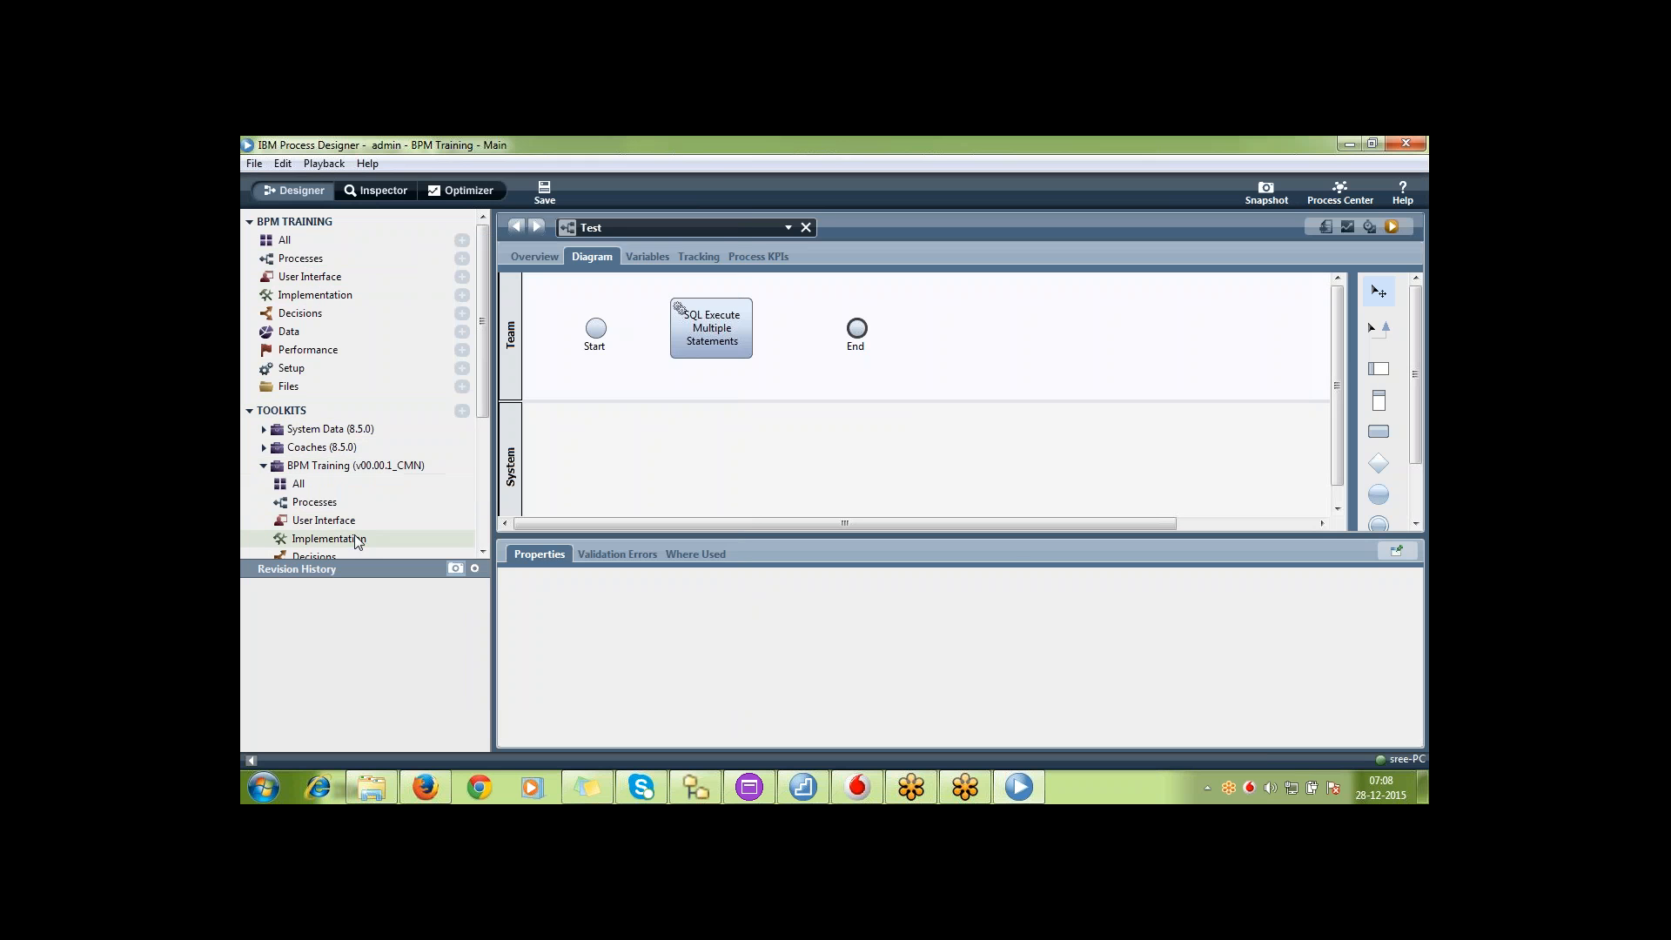
{"action": "mouse_move", "coordinate": [603, 199]}
{"action": "left_mouse_down"}
{"action": "mouse_move", "coordinate": [758, 205]}
{"action": "mouse_move", "coordinate": [995, 310]}
{"action": "left_mouse_up"}
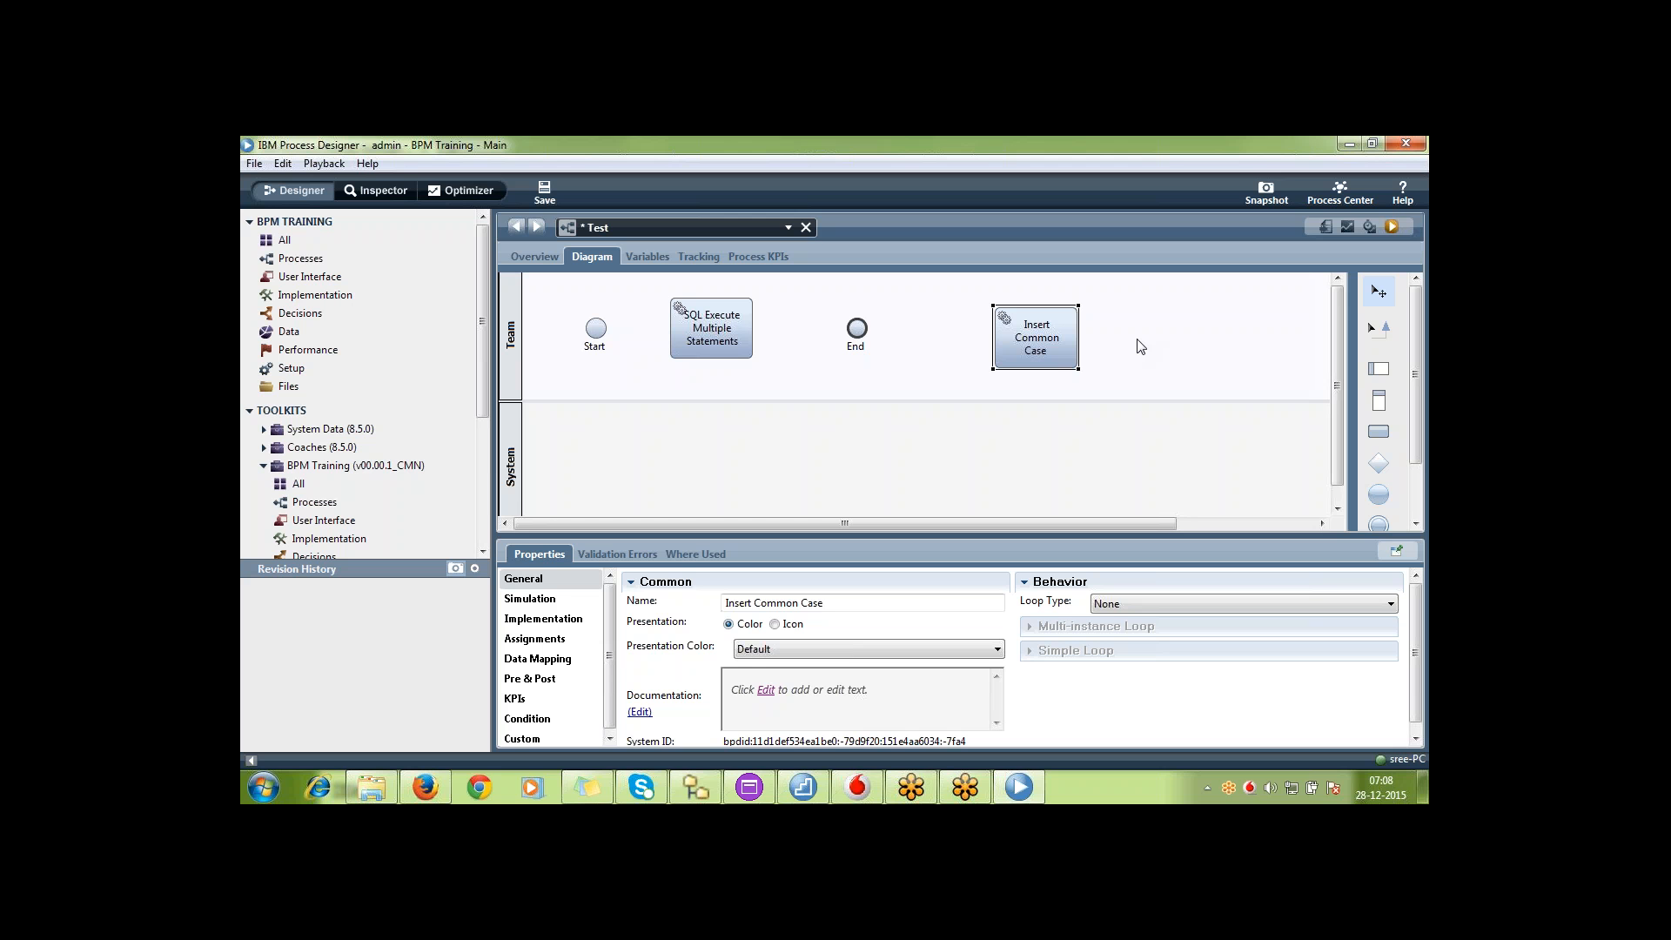
{"action": "key", "text": "ctrl+s"}
{"action": "left_click", "coordinate": [264, 466]}
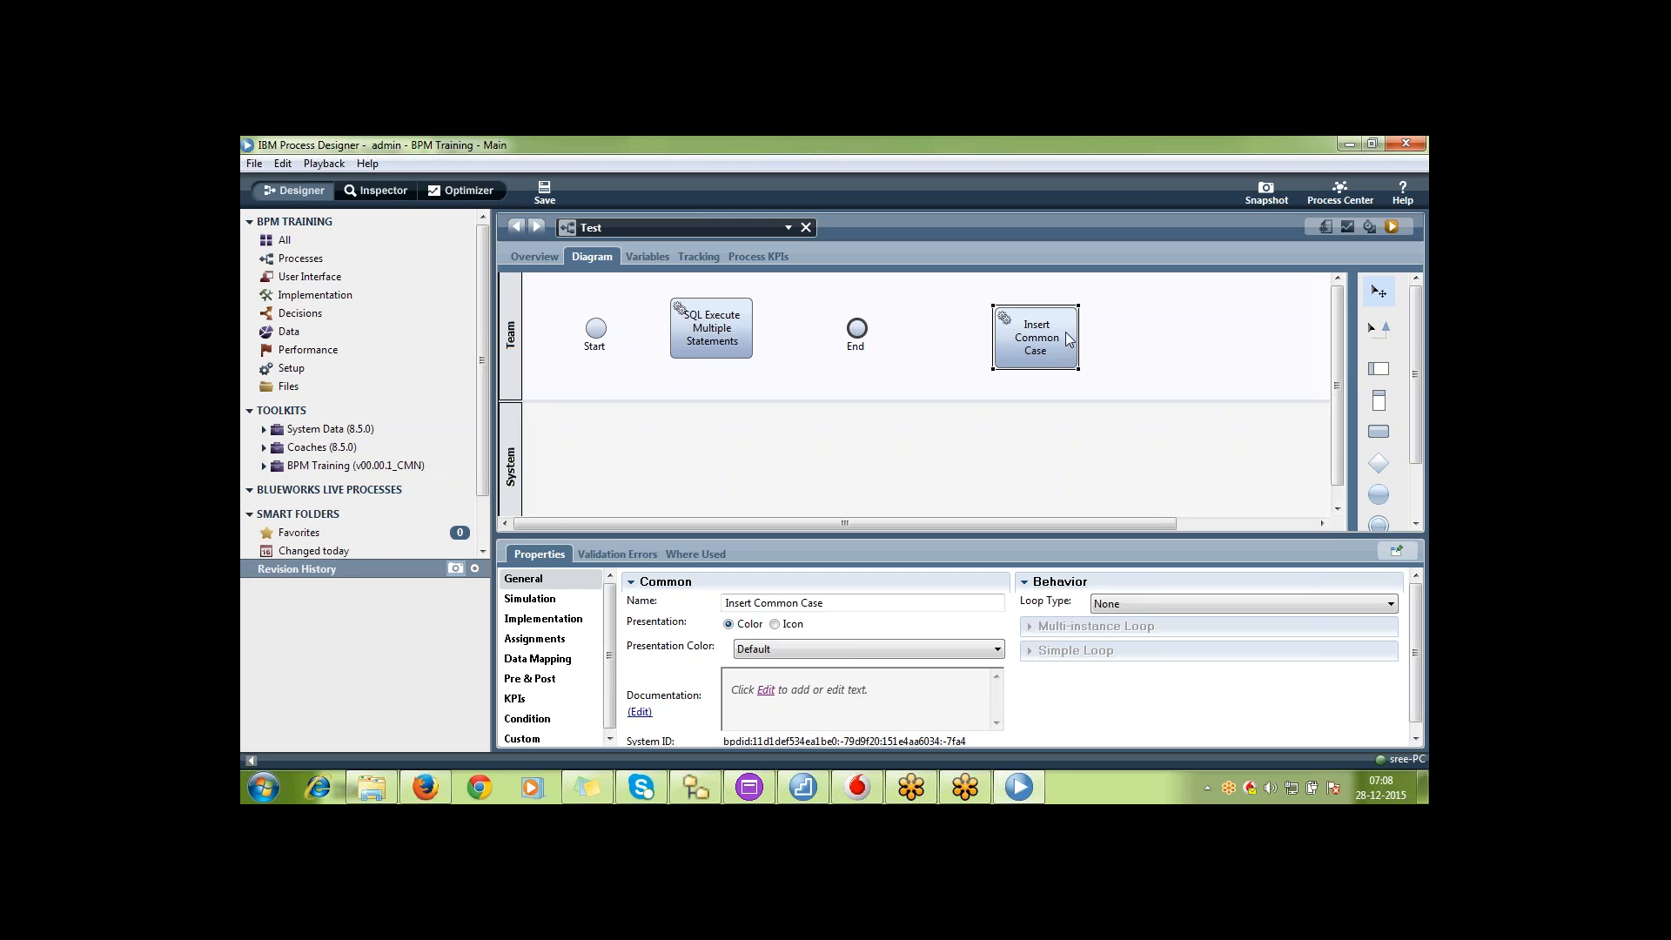
Go back to the toolkit list in Process Center and open the BPM Training (CMN) toolkit in Designer
{"action": "mouse_move", "coordinate": [466, 414]}
{"action": "left_click", "coordinate": [1338, 193]}
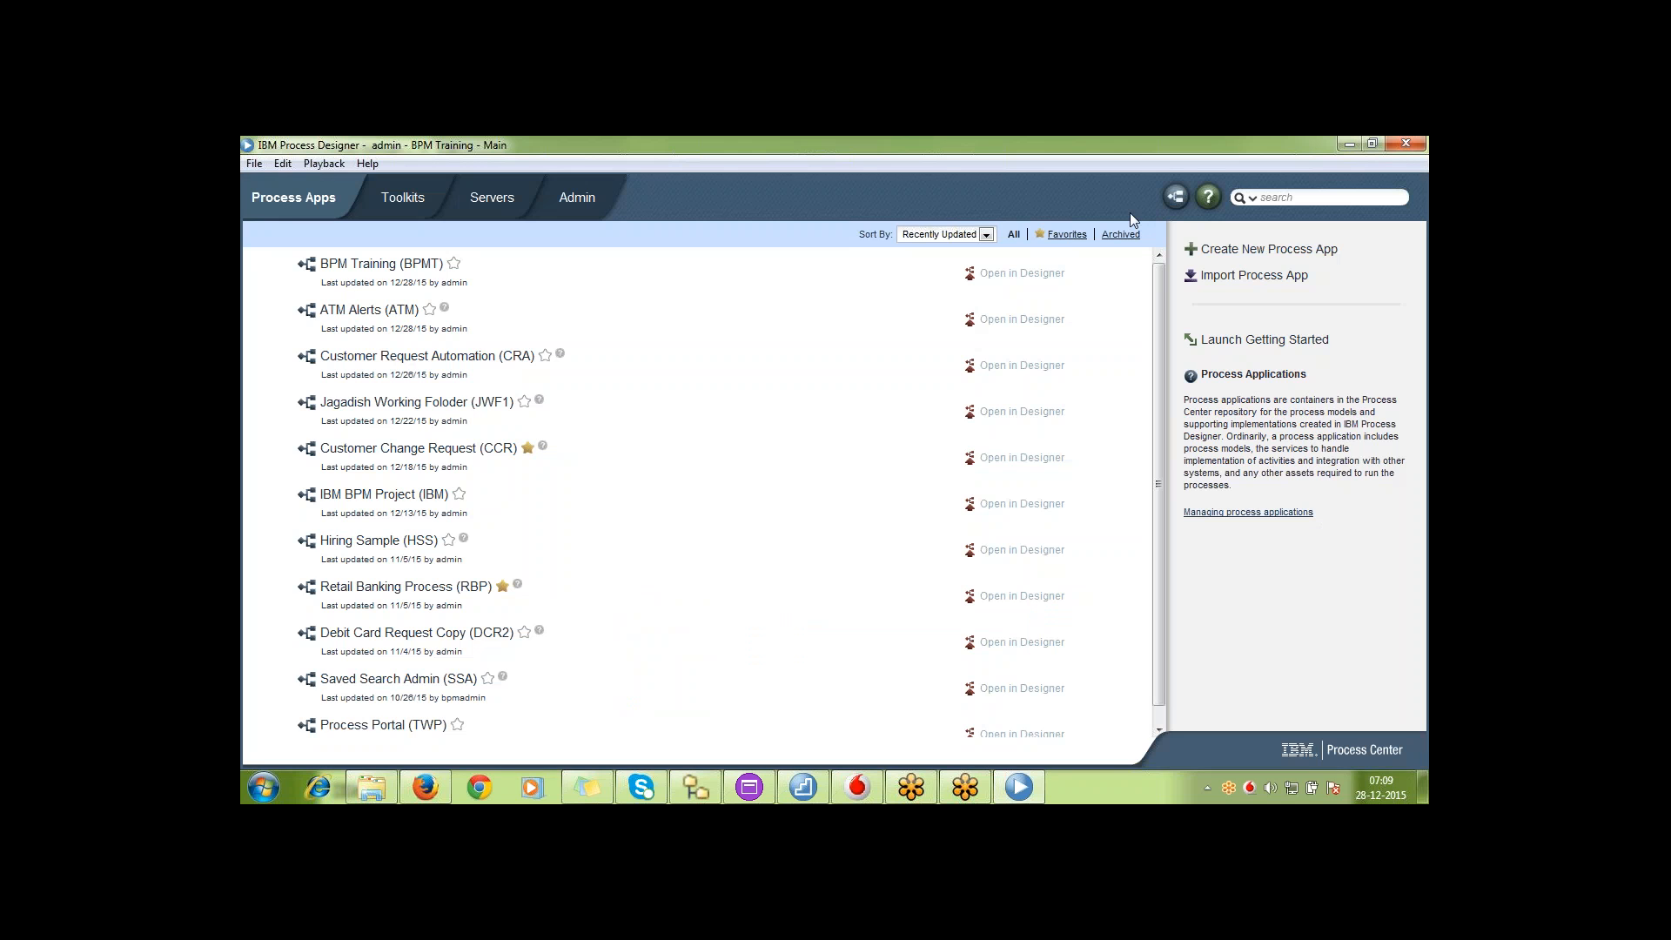
{"action": "left_click", "coordinate": [403, 200]}
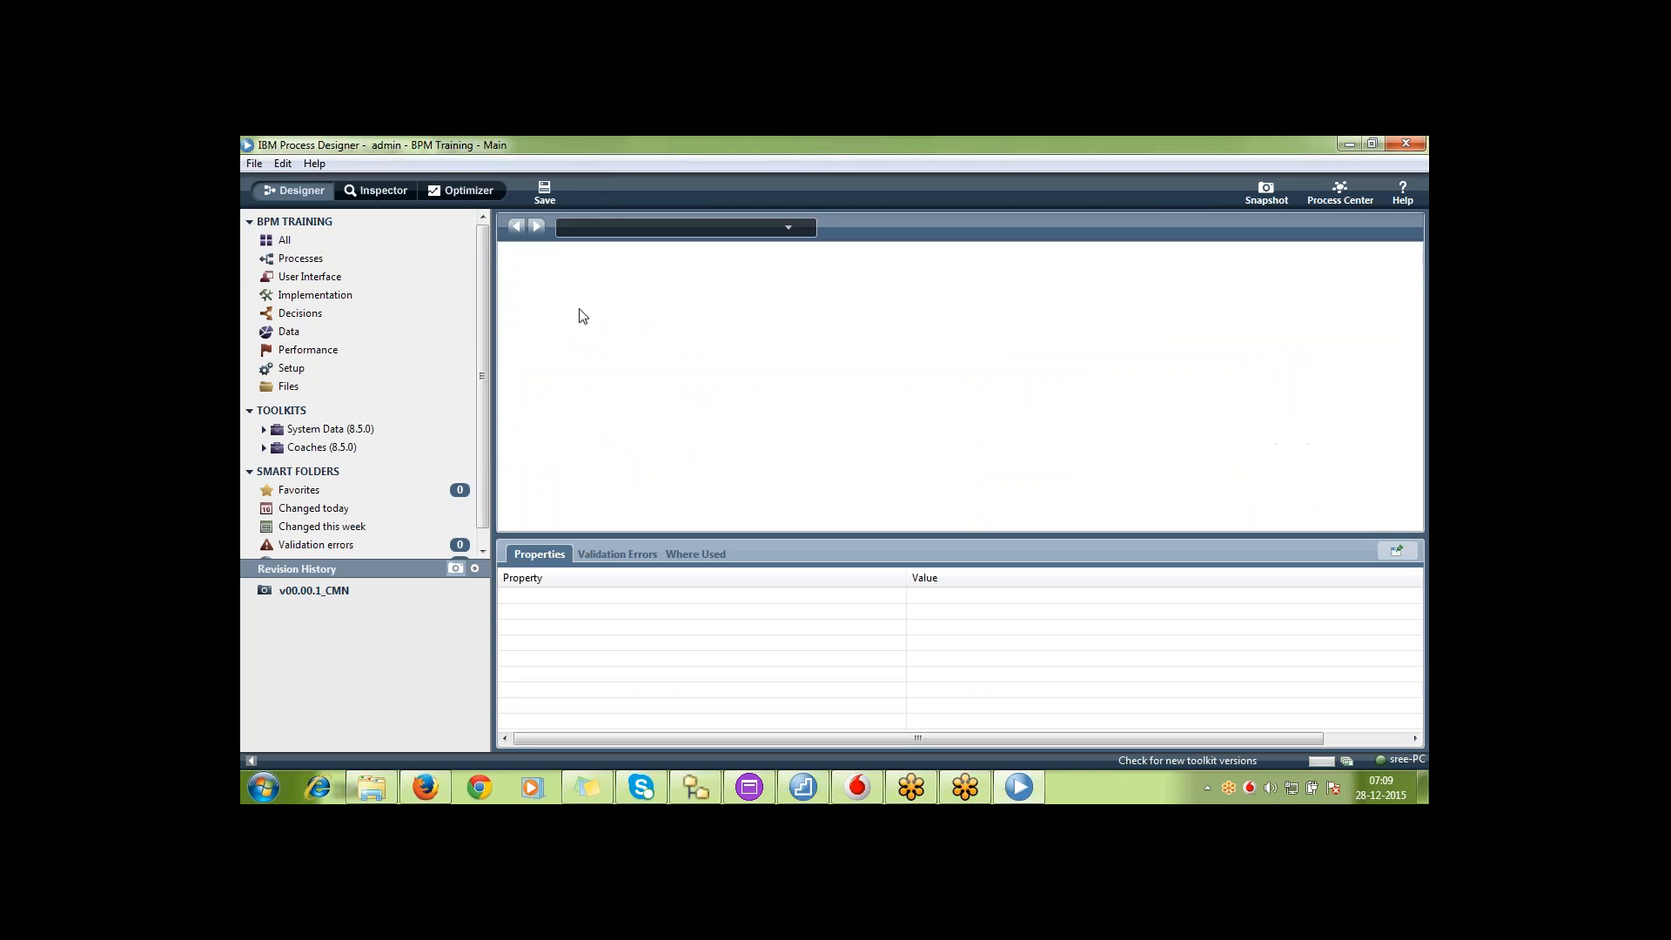
Create a general system service named Generate Case Id in the toolkit
{"action": "left_click", "coordinate": [463, 295]}
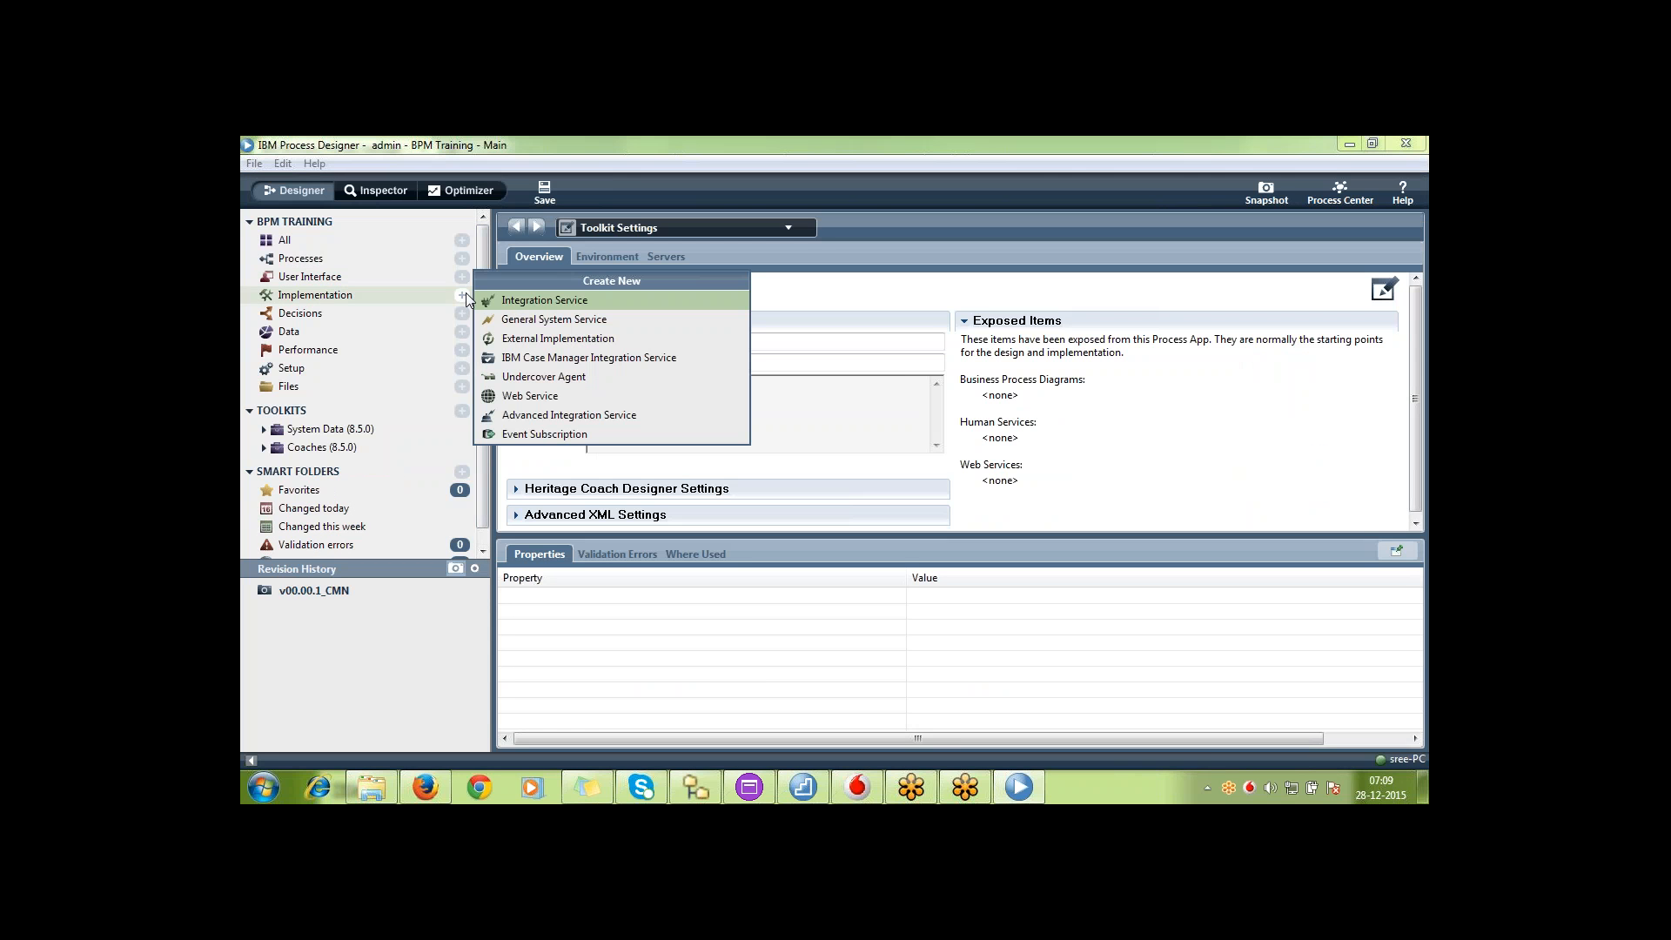
{"action": "left_click", "coordinate": [557, 321]}
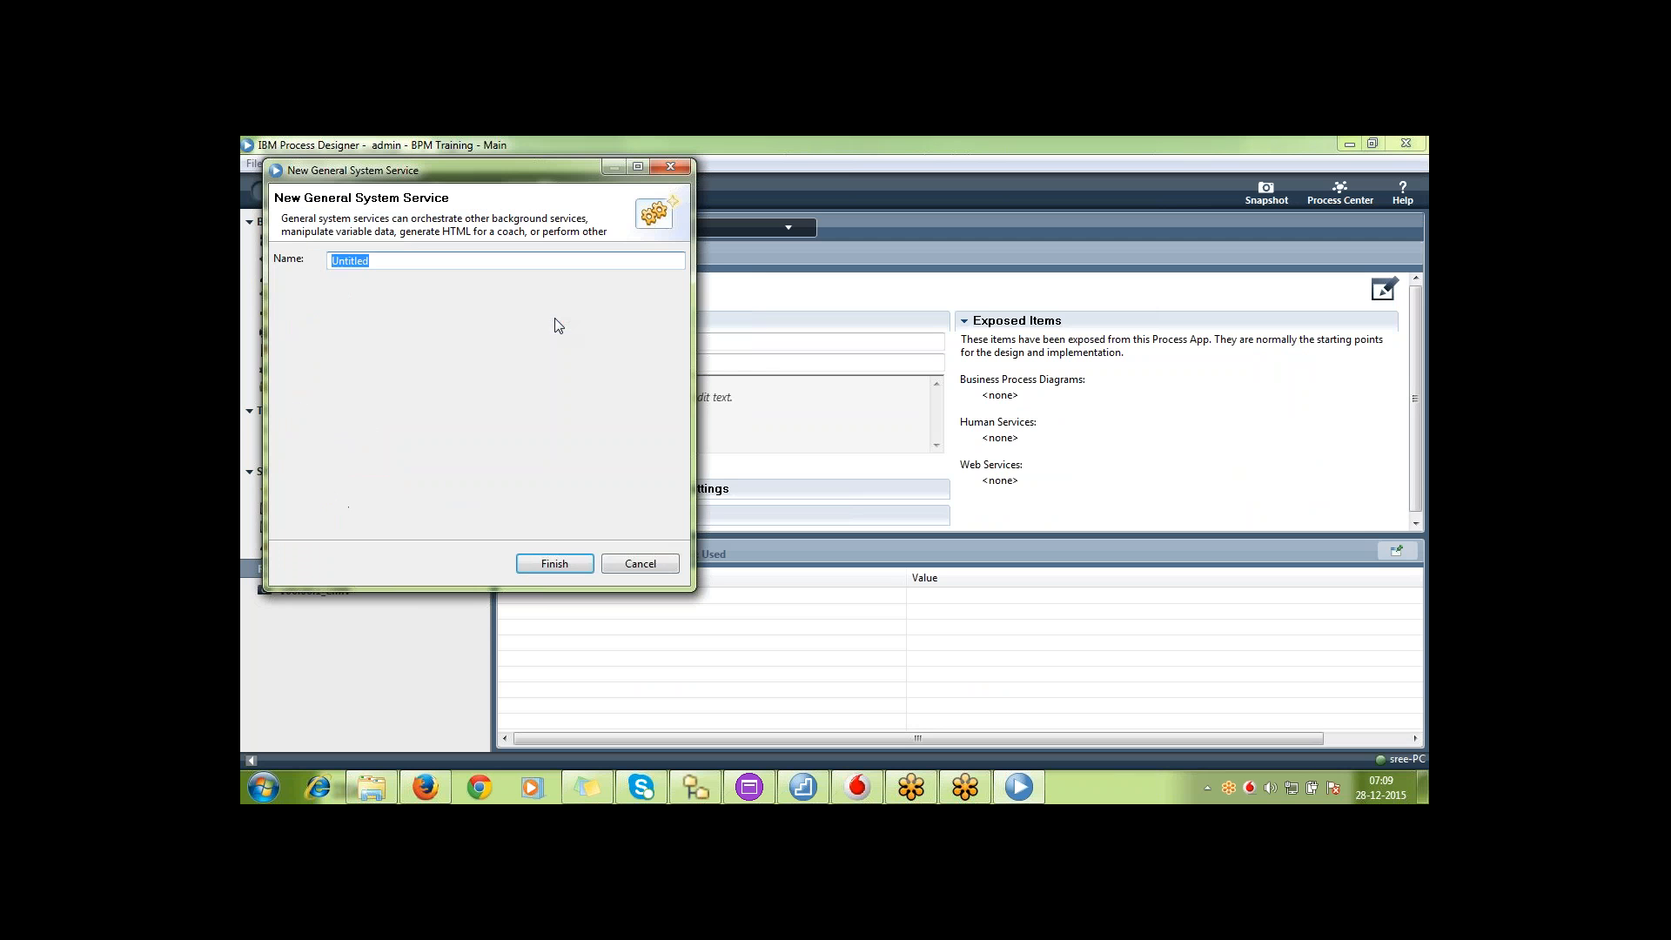
{"action": "type", "text": "Generate Case Id"}
{"action": "key", "text": "Return"}
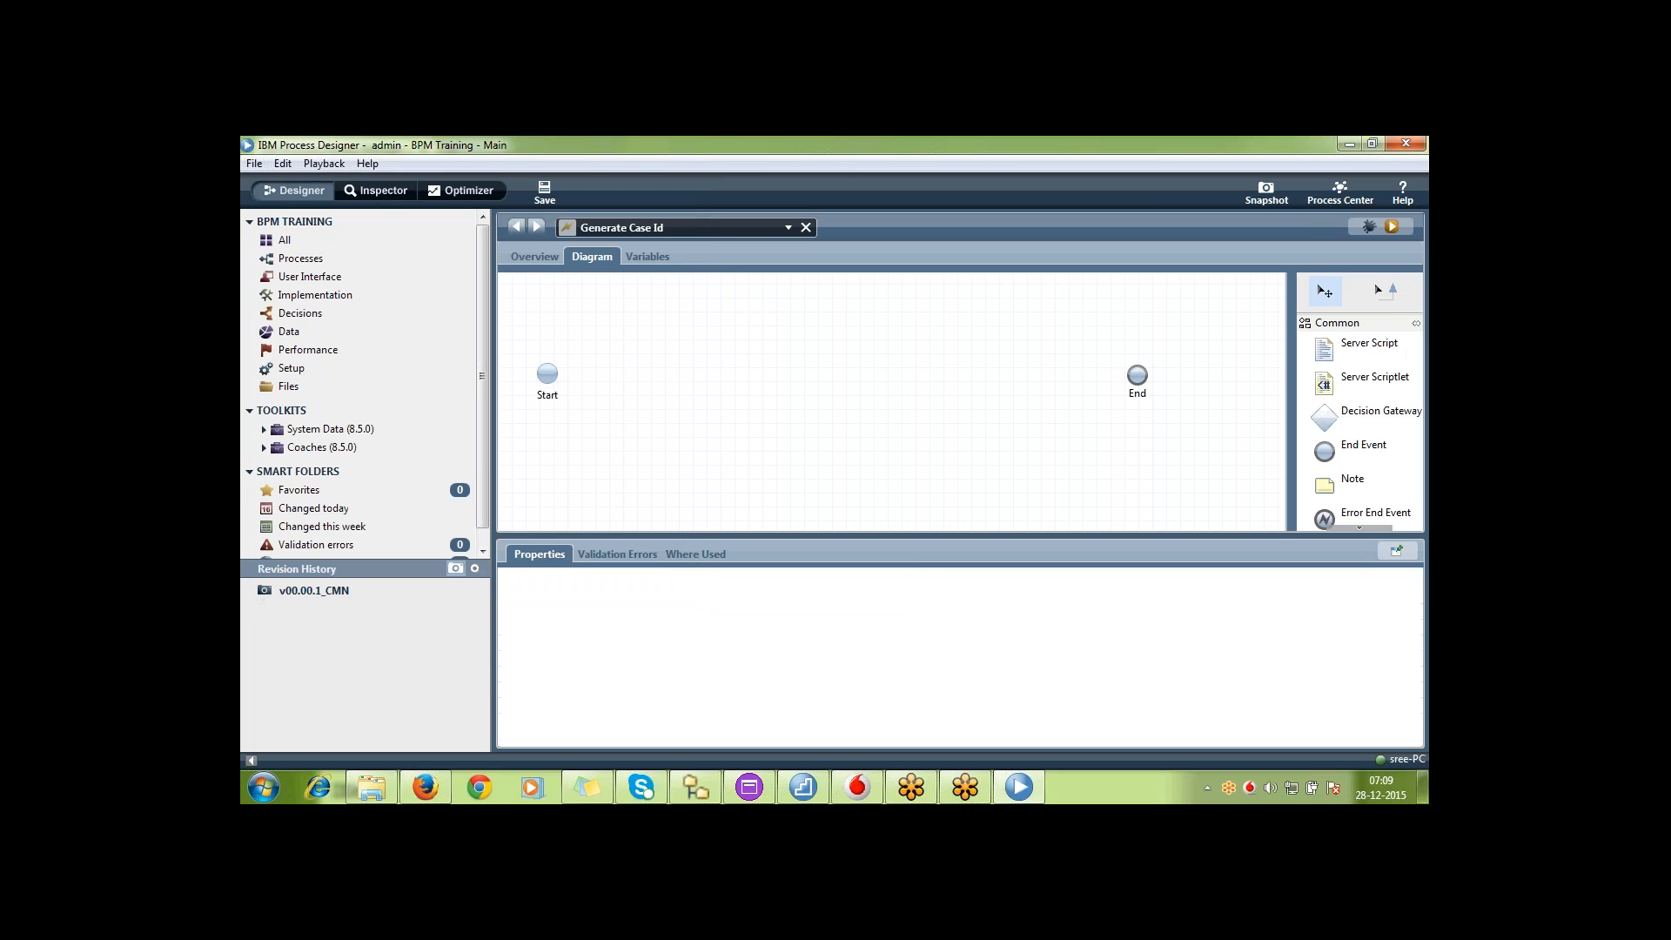
Connect Start directly to End in Generate Case Id with a sequence flow and save the service
{"action": "left_click", "coordinate": [1390, 299]}
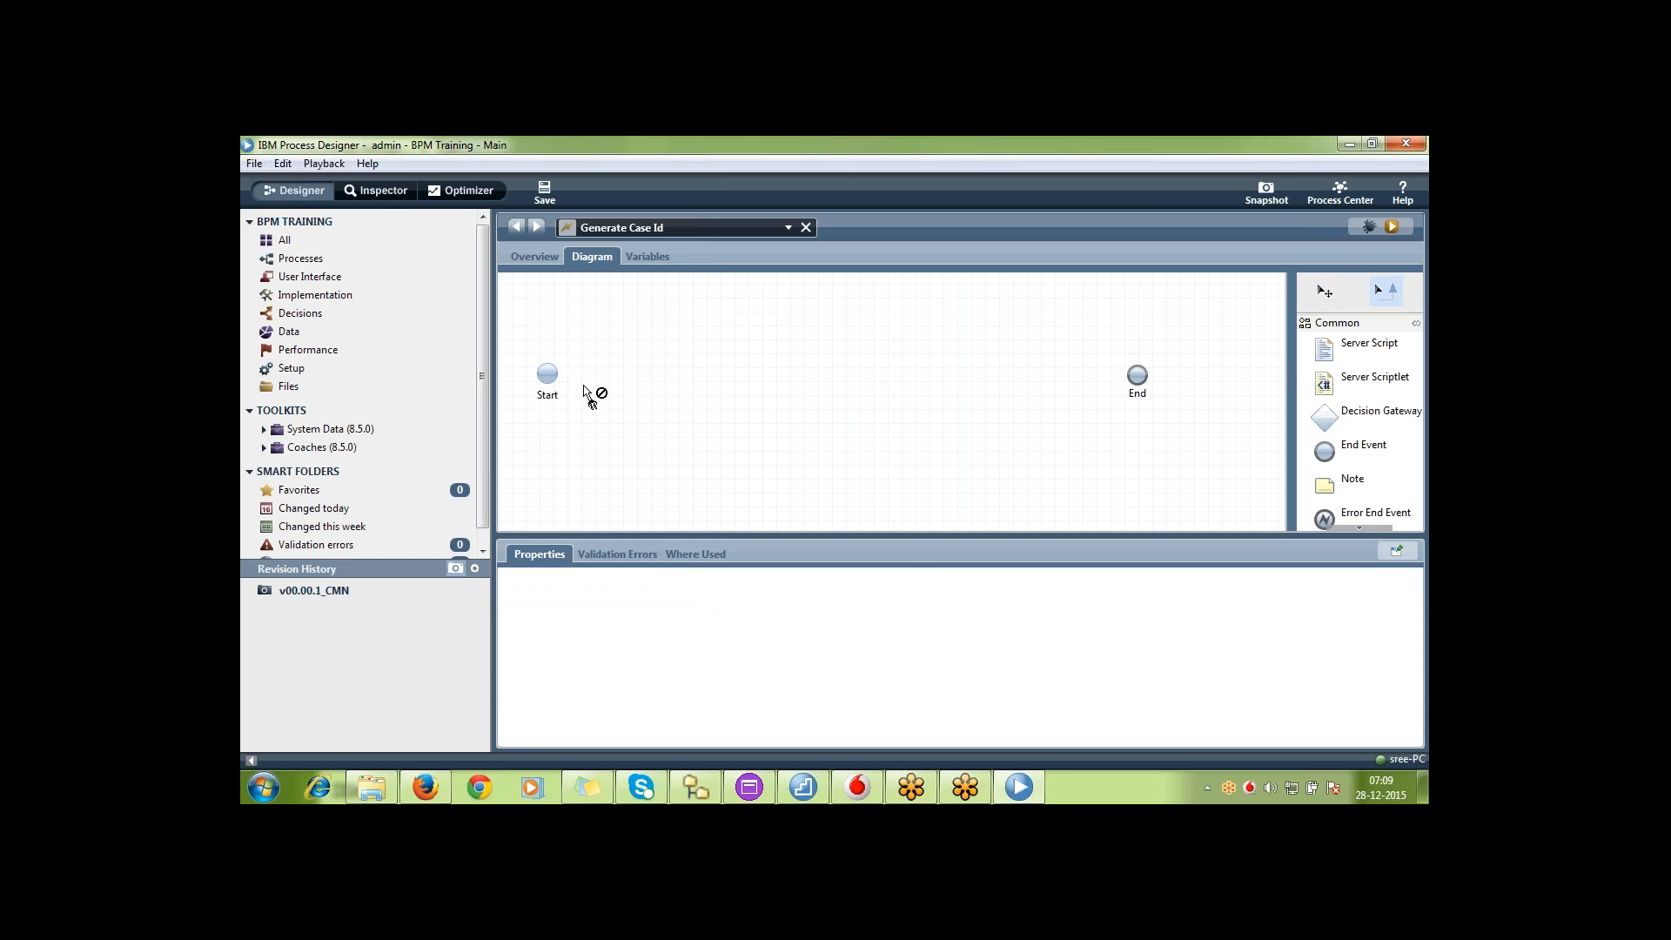
{"action": "left_click_drag", "start_coordinate": [547, 373], "coordinate": [1137, 375]}
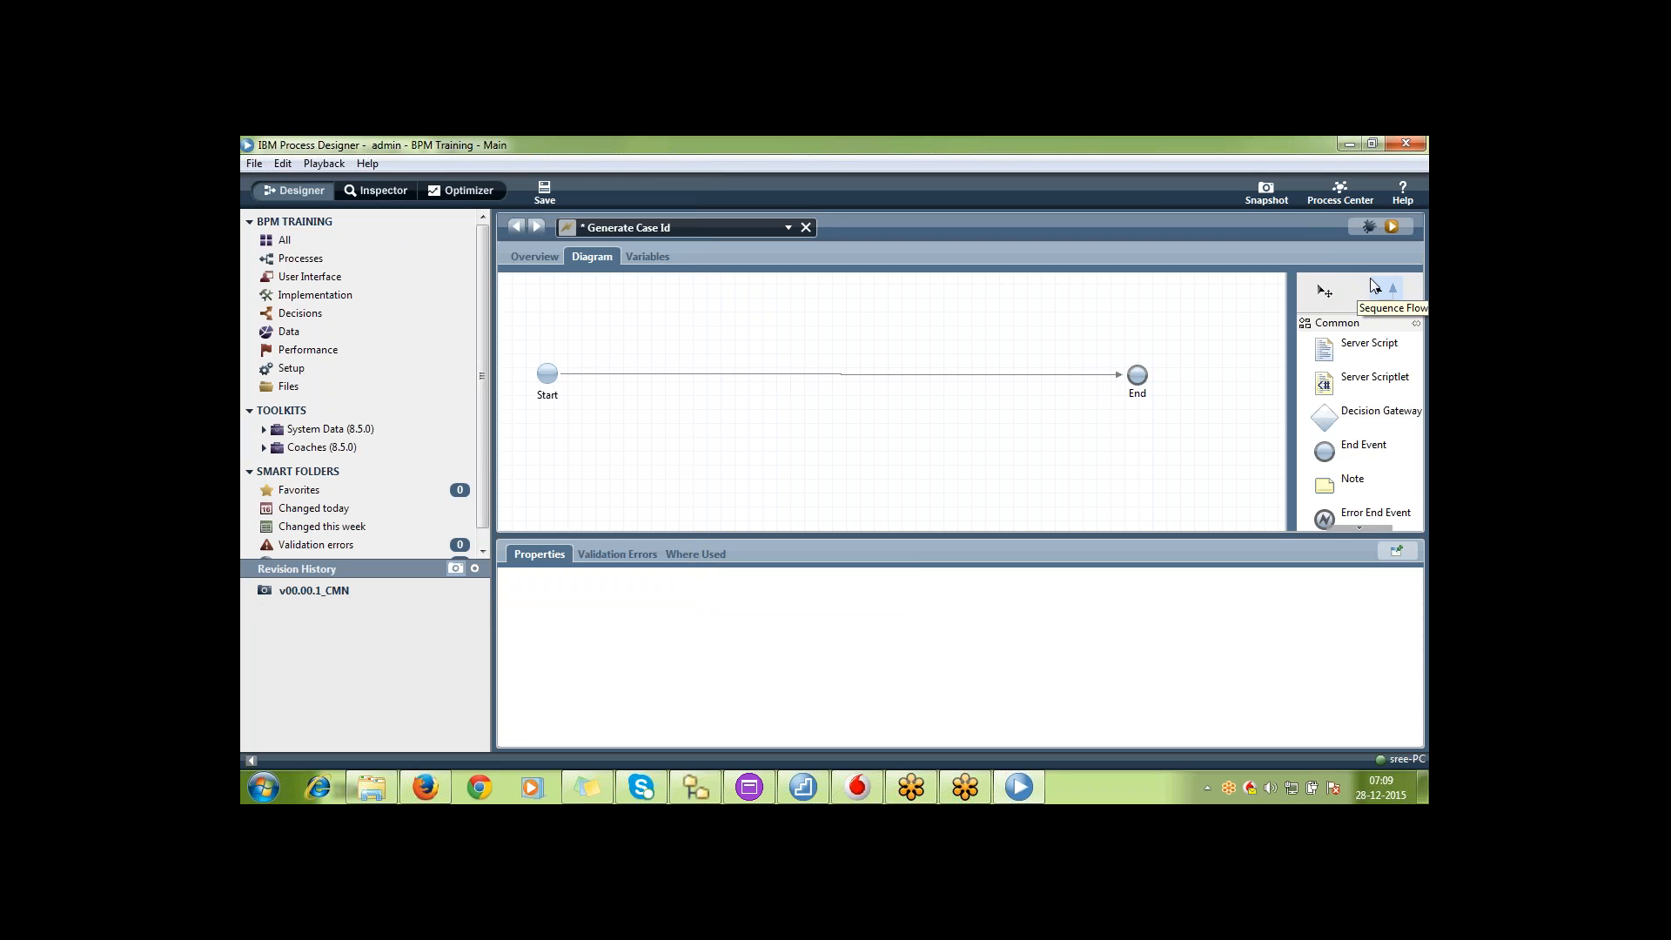
{"action": "key", "text": "ctrl+s"}
Take another snapshot of the toolkit named v00.00.02_CMN
{"action": "left_click", "coordinate": [1265, 201]}
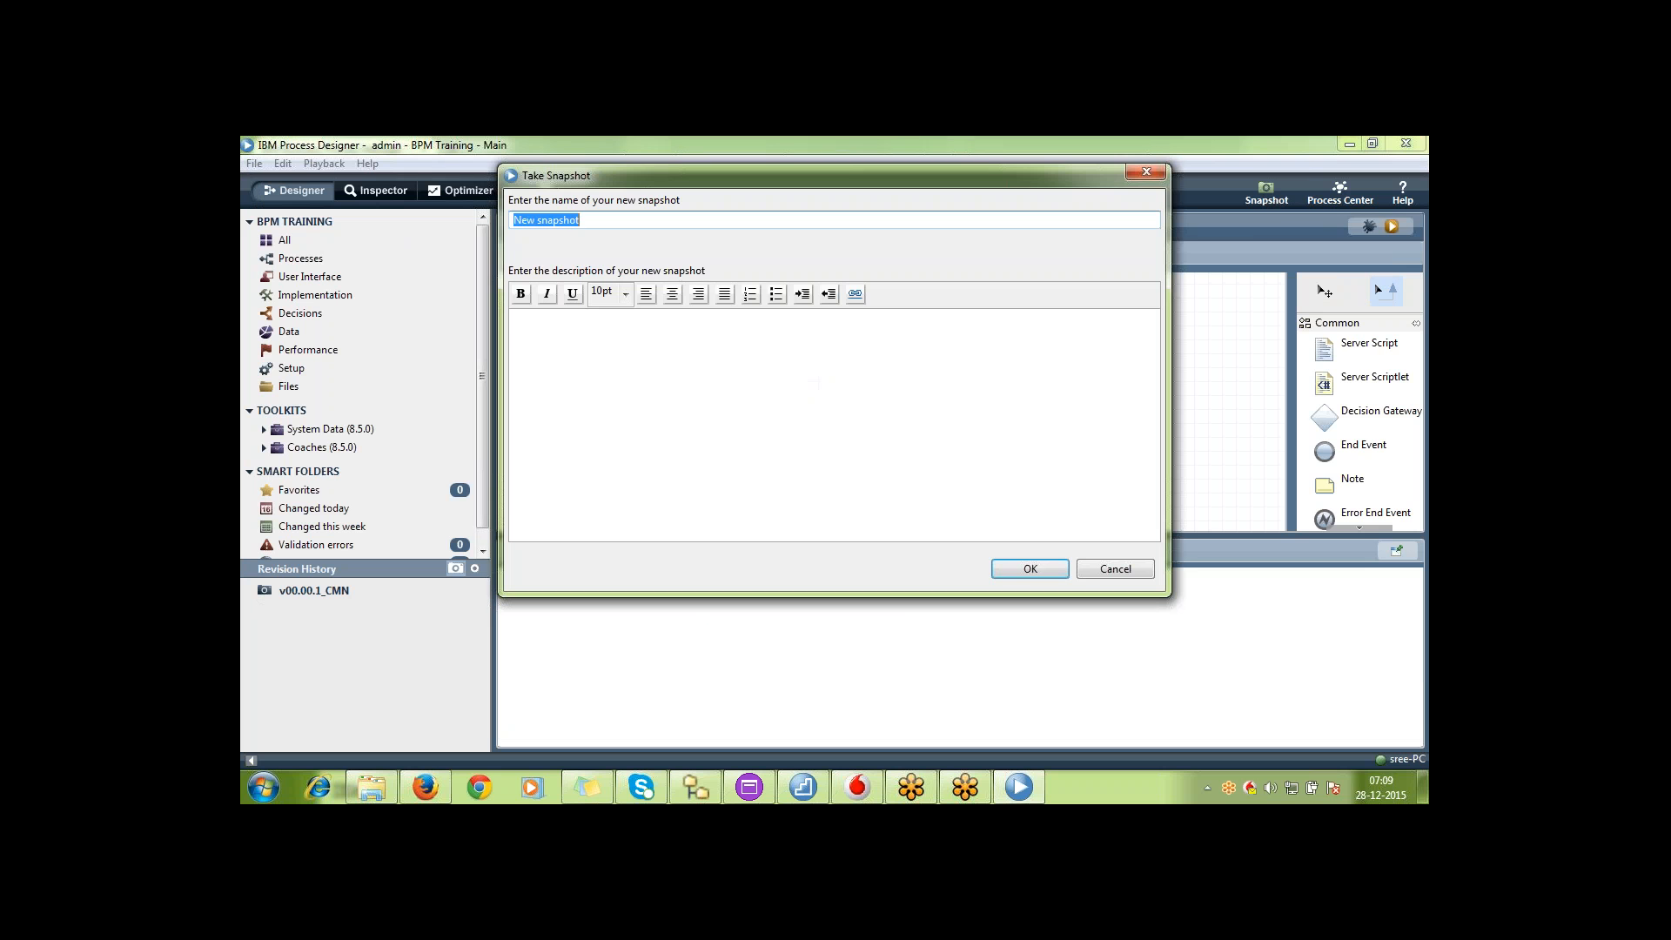
{"action": "type", "text": "v00"}
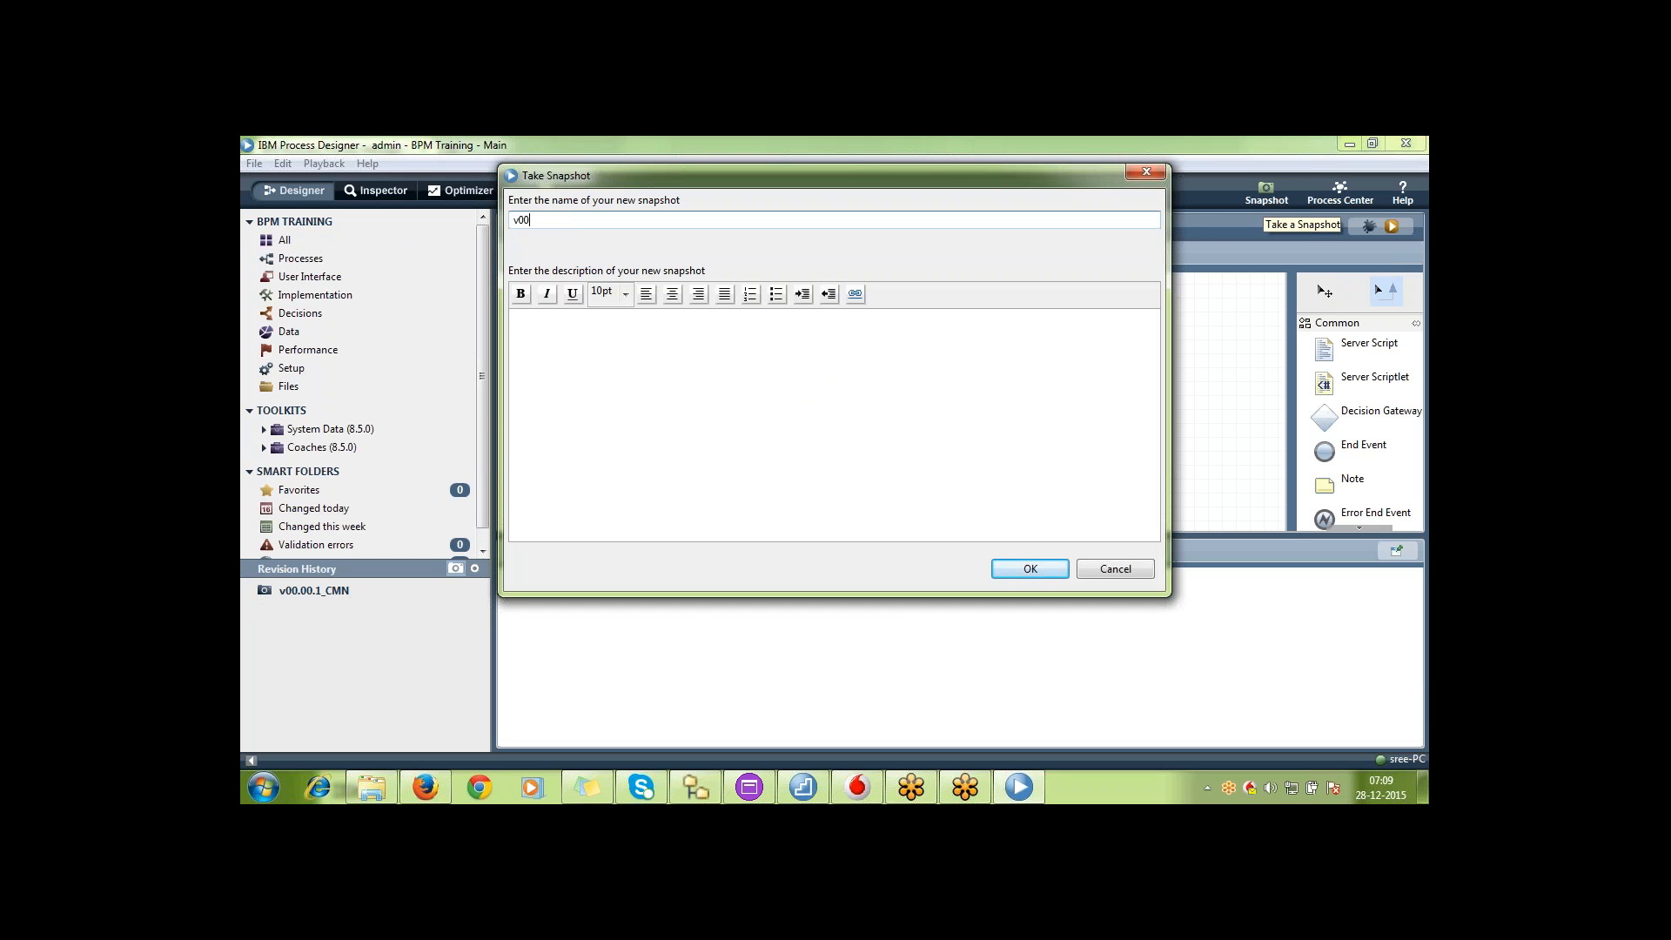
{"action": "type", "text": ".00.01"}
{"action": "key", "text": "BackSpace"}
{"action": "type", "text": "2+"}
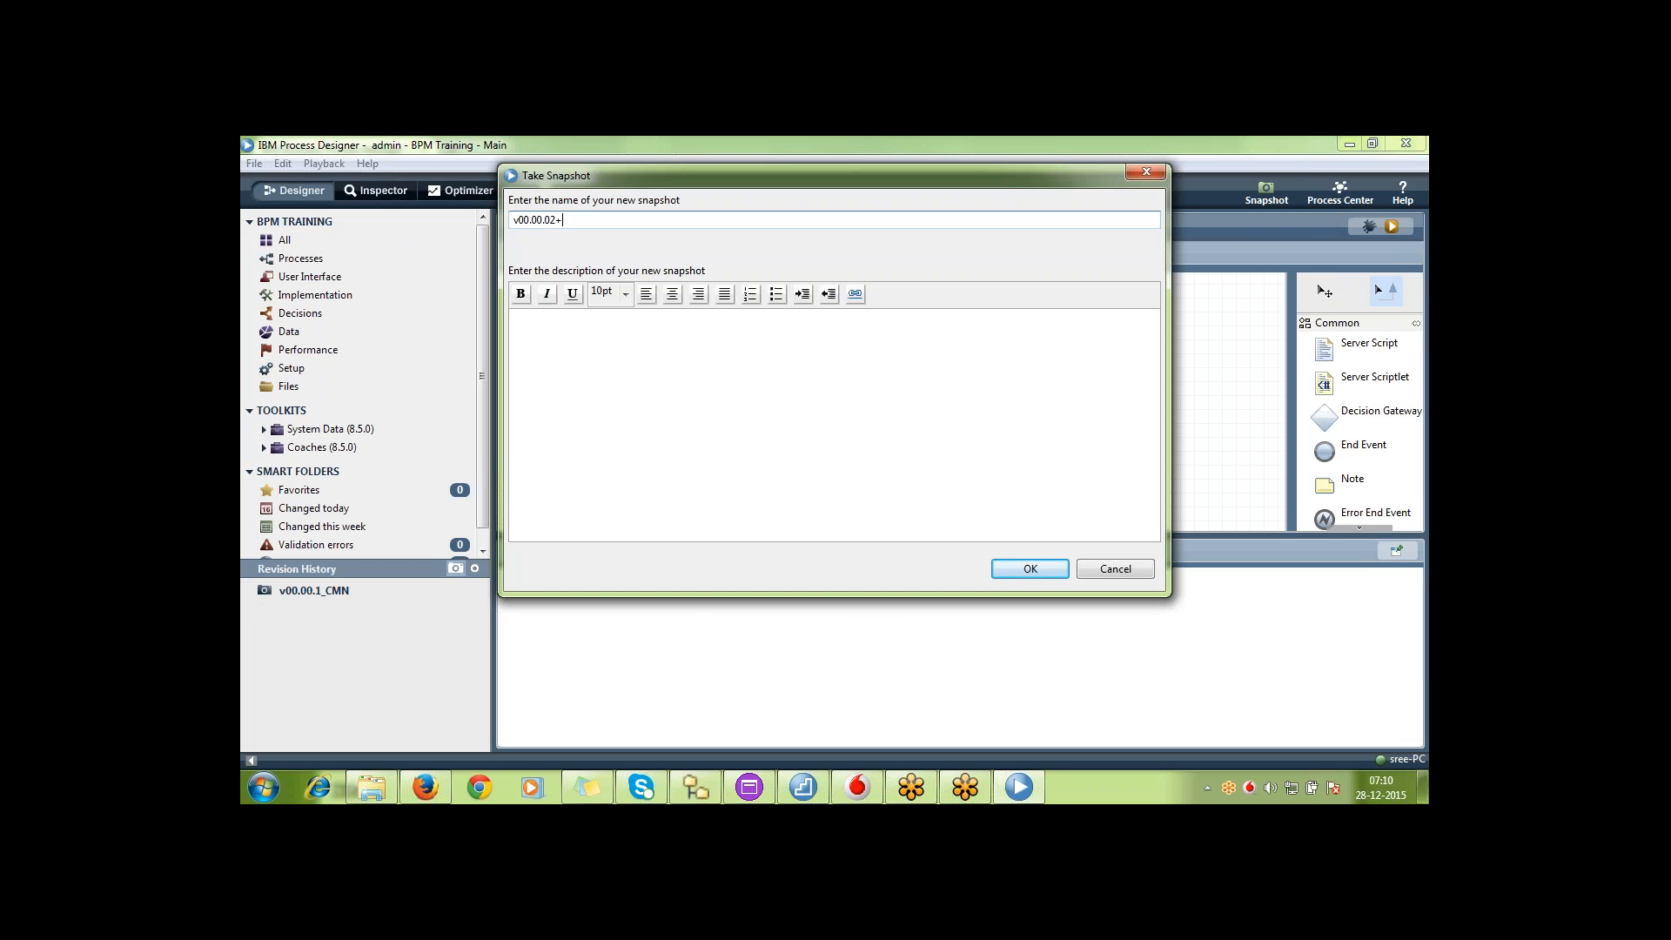
{"action": "key", "text": "BackSpace"}
{"action": "type", "text": "_CMN"}
{"action": "key", "text": "Return"}
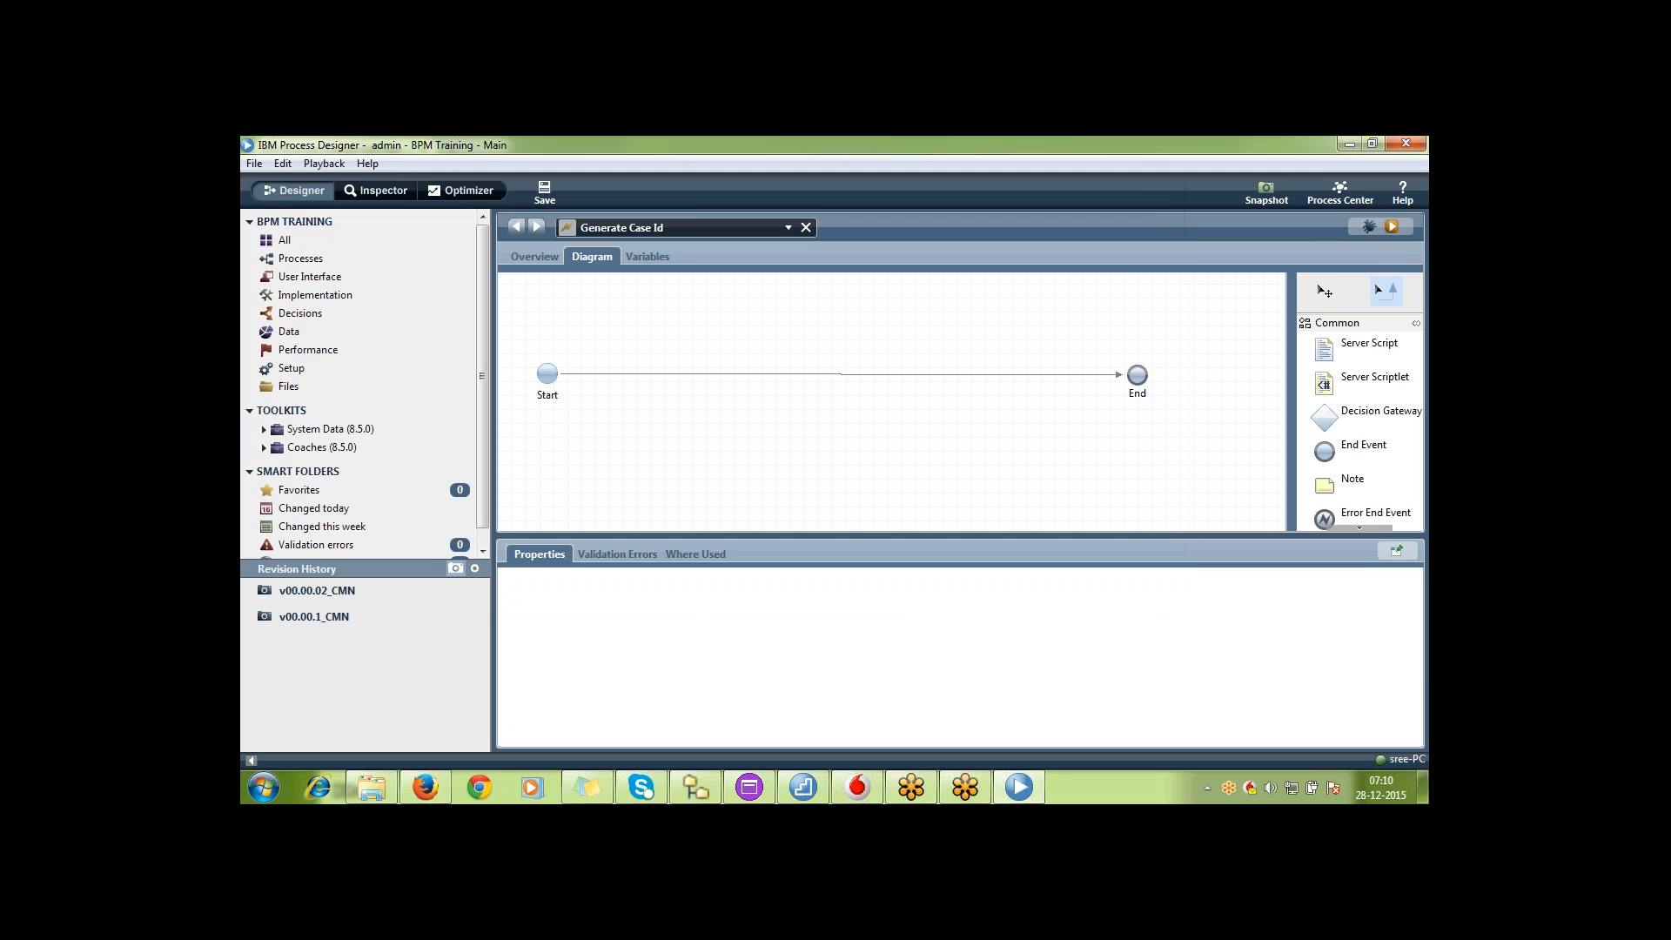
Return to the process app list in Process Center and open BPM Training (BPMT) in Designer
{"action": "left_click", "coordinate": [1343, 192]}
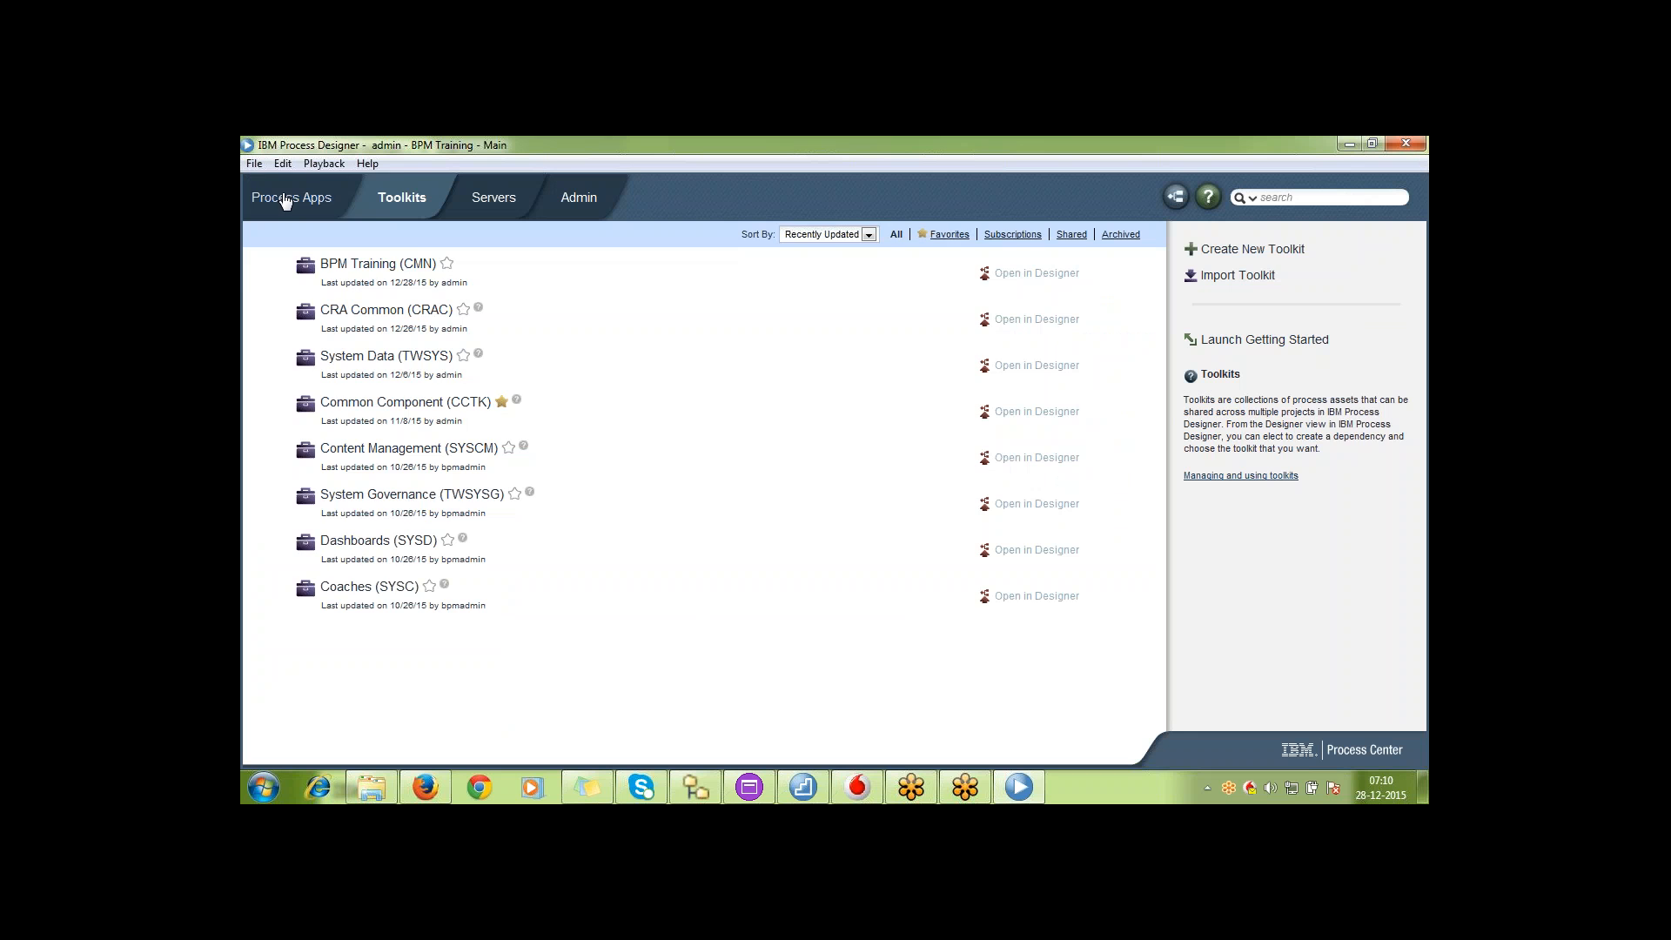
{"action": "left_click", "coordinate": [286, 201]}
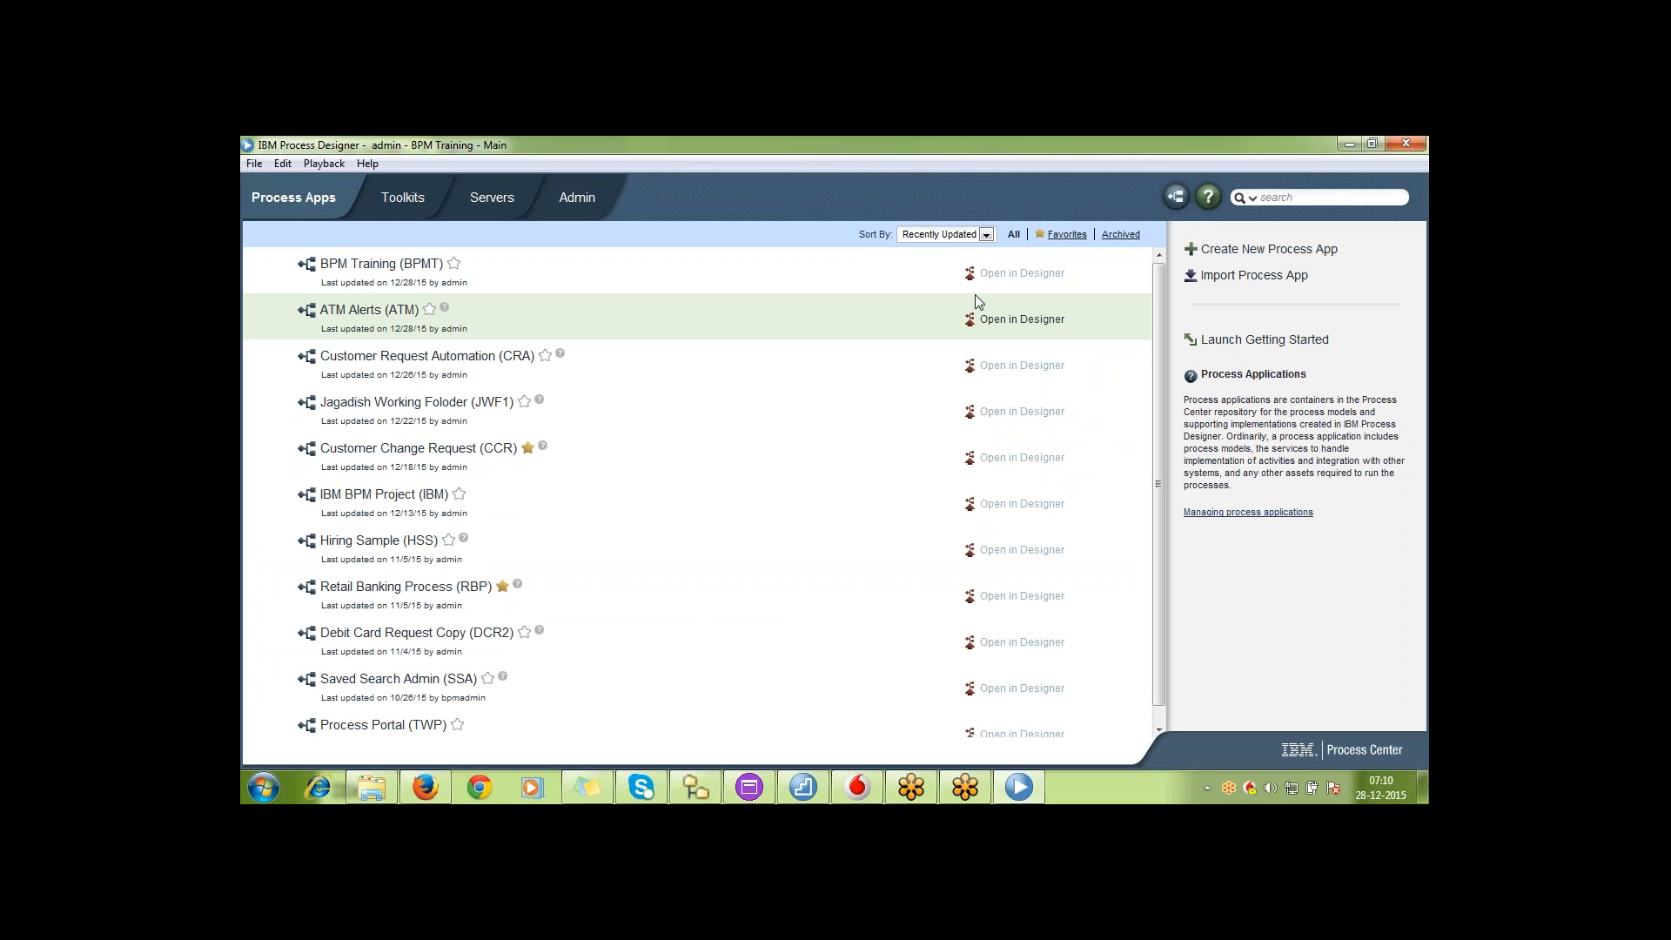
{"action": "left_click", "coordinate": [1010, 276]}
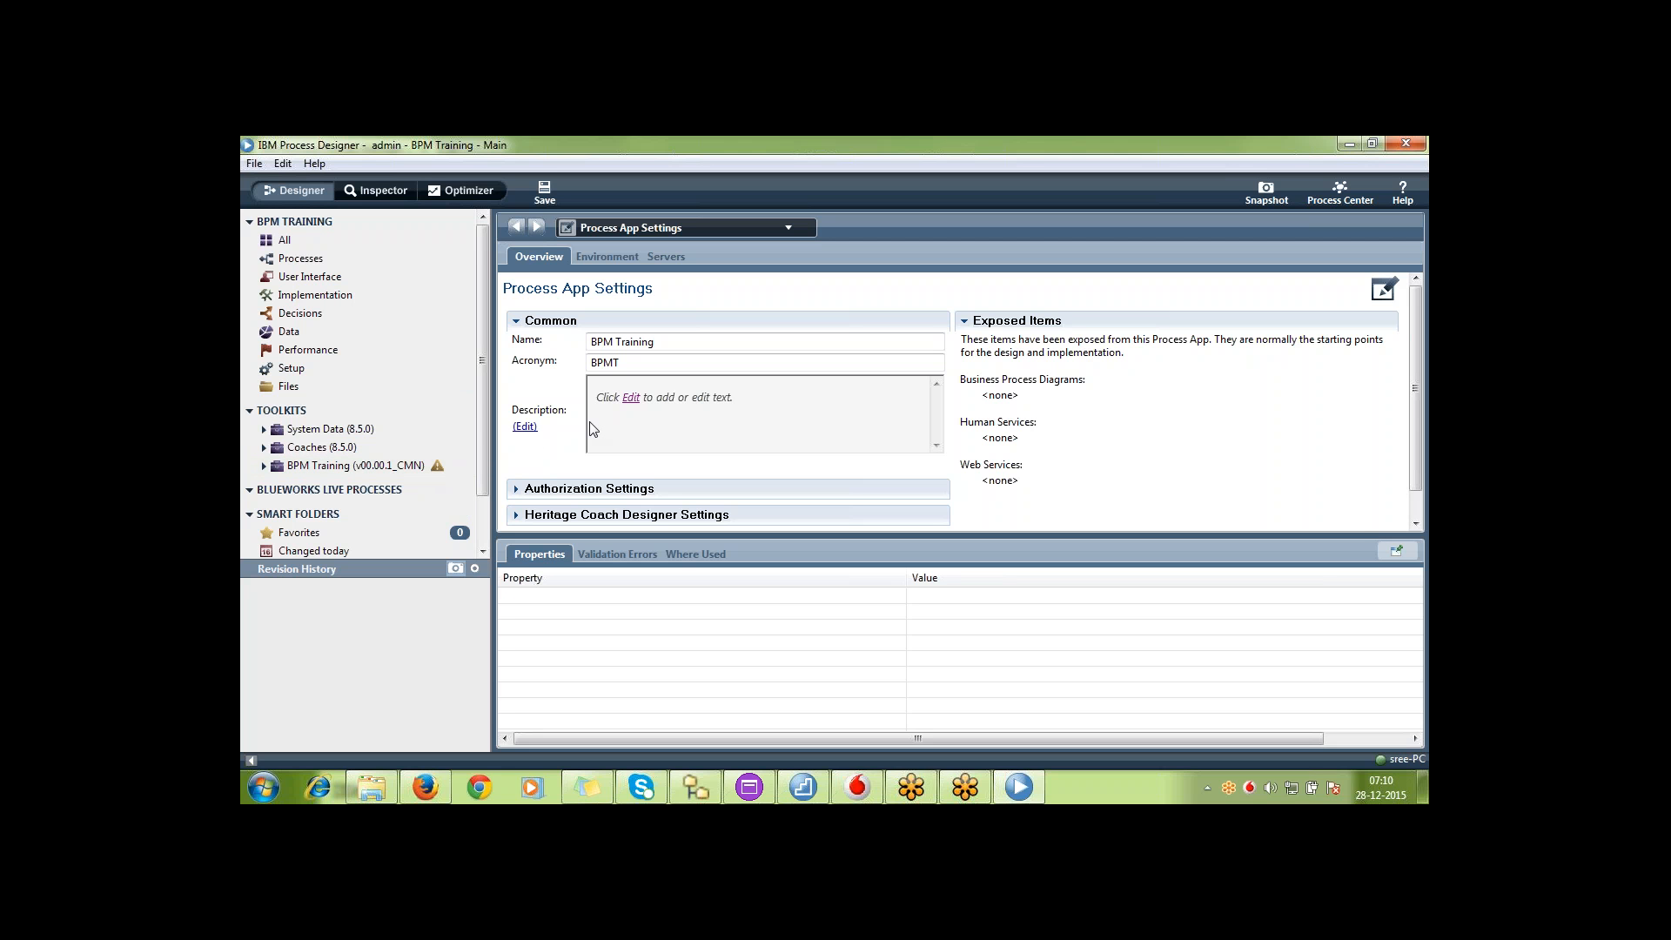
Upgrade the BPM Training toolkit dependency to v00.00.02_CMN and open the Test process
{"action": "right_click", "coordinate": [431, 461]}
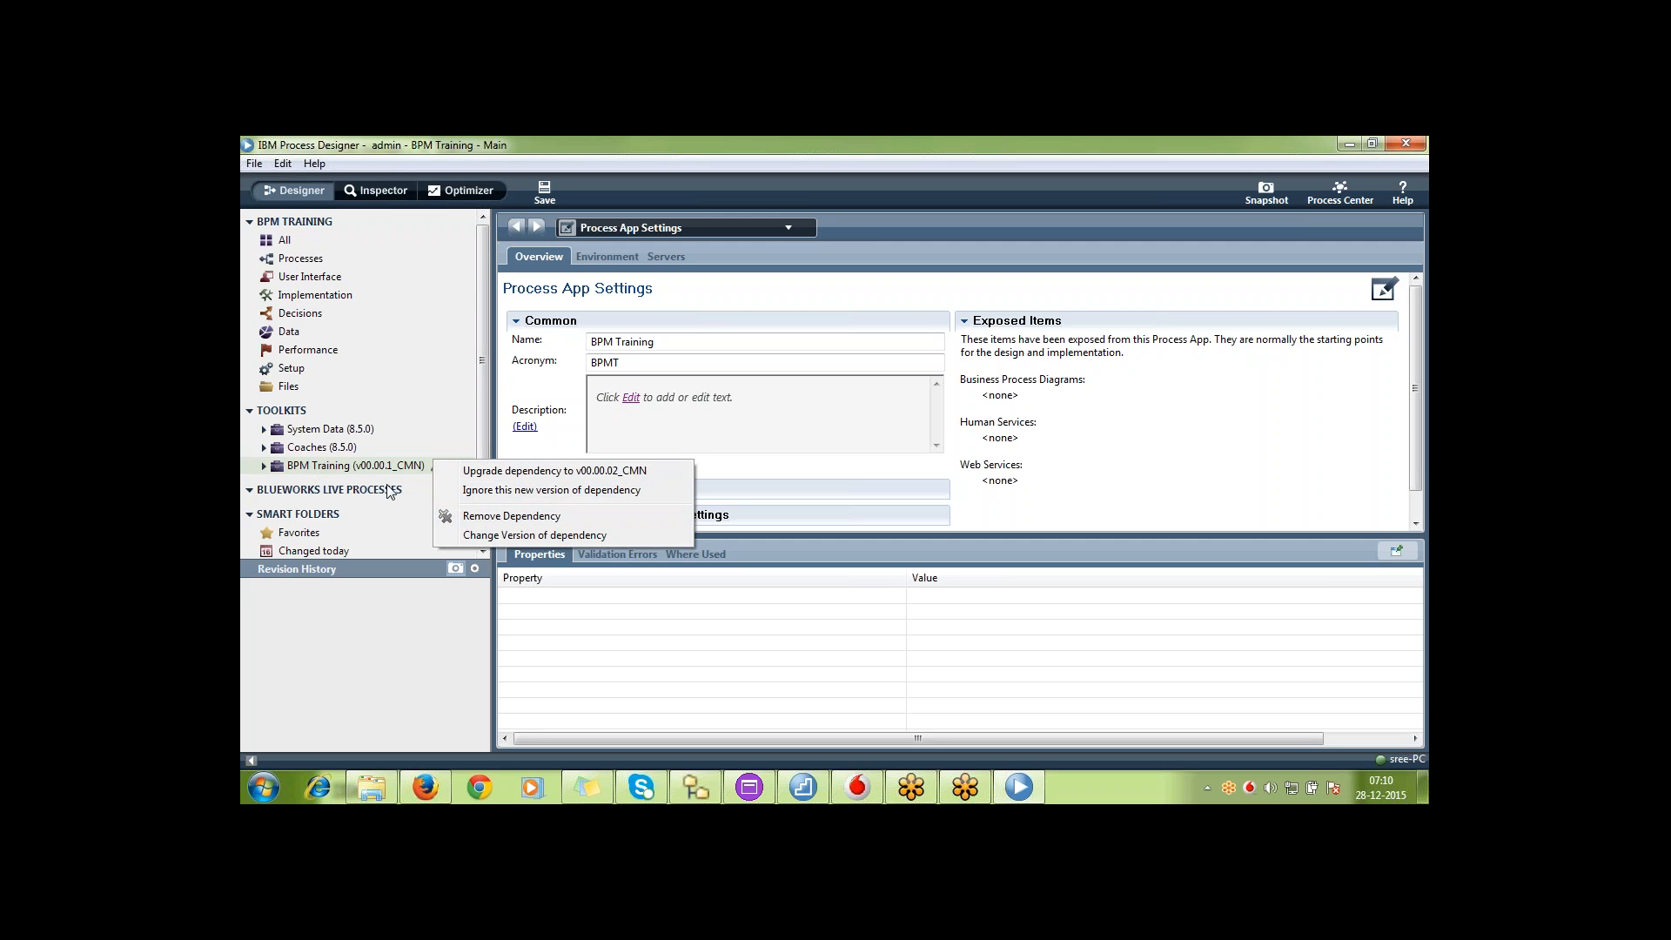
{"action": "left_click", "coordinate": [477, 540]}
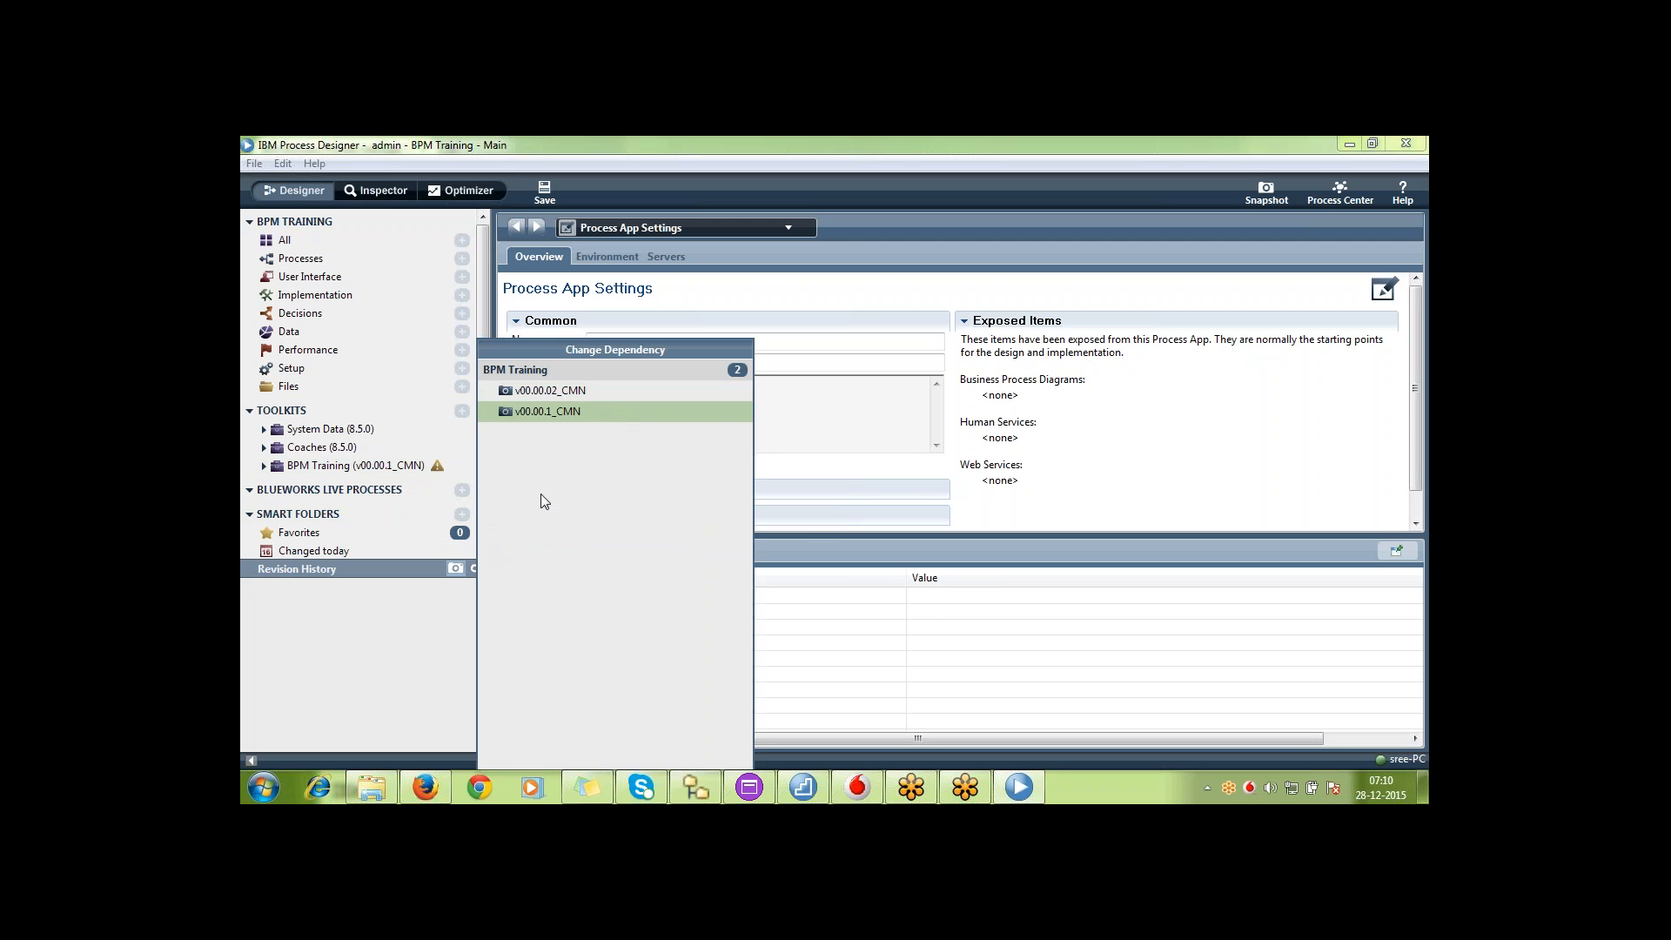
{"action": "left_click", "coordinate": [903, 617]}
{"action": "right_click", "coordinate": [427, 461]}
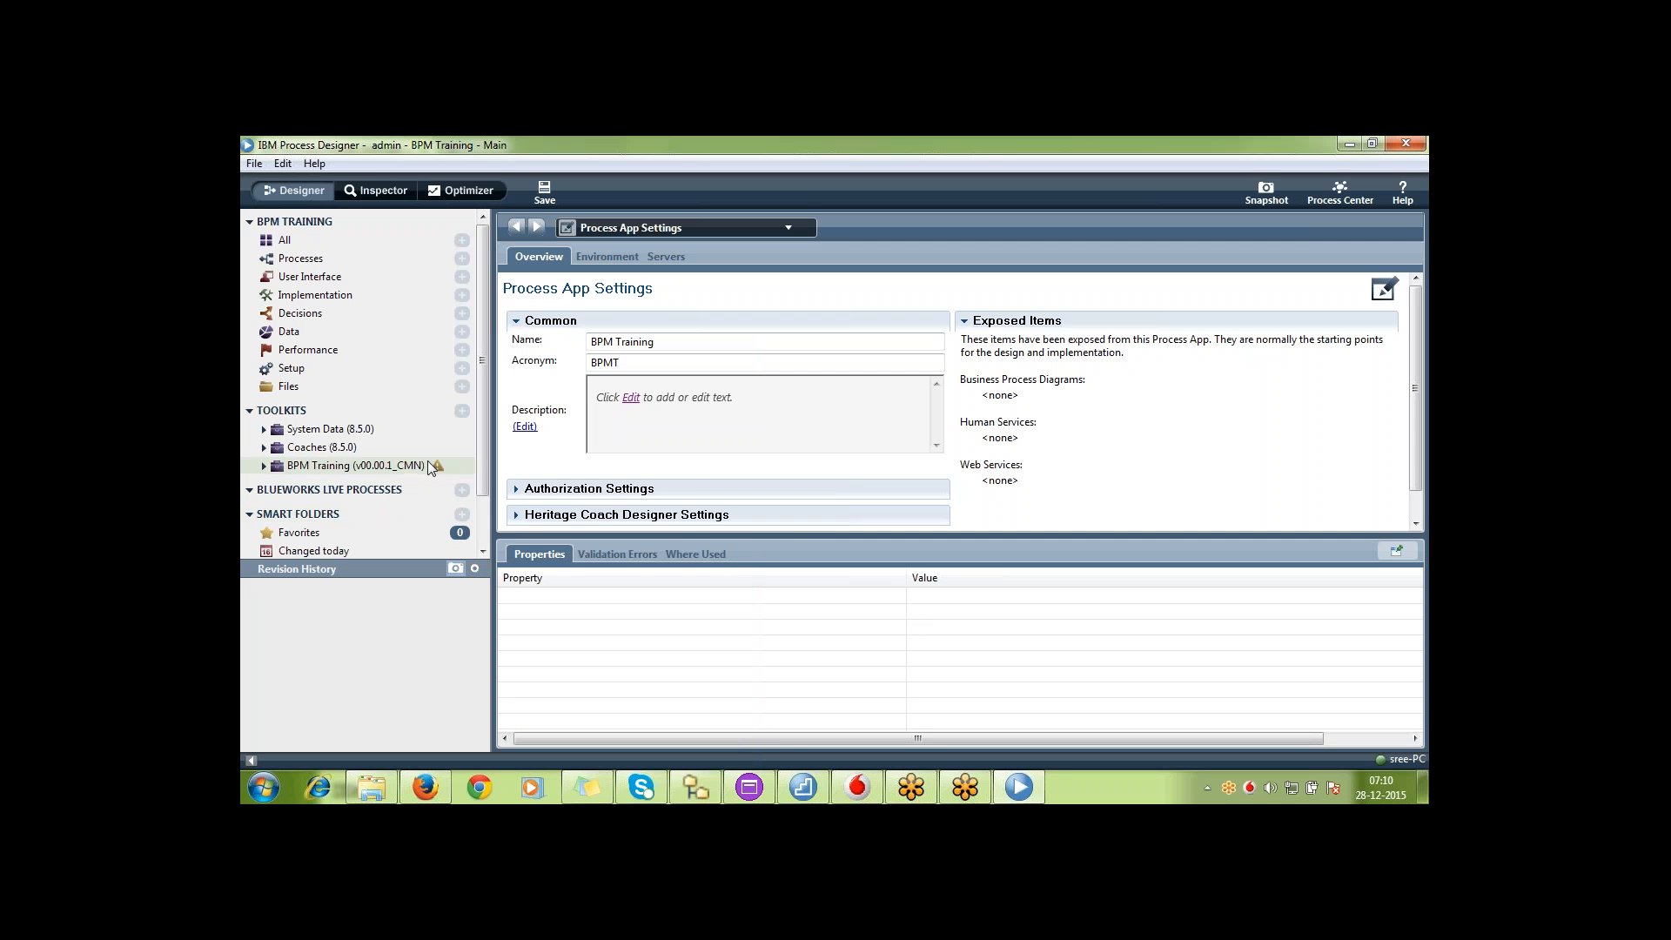
{"action": "left_click", "coordinate": [478, 473]}
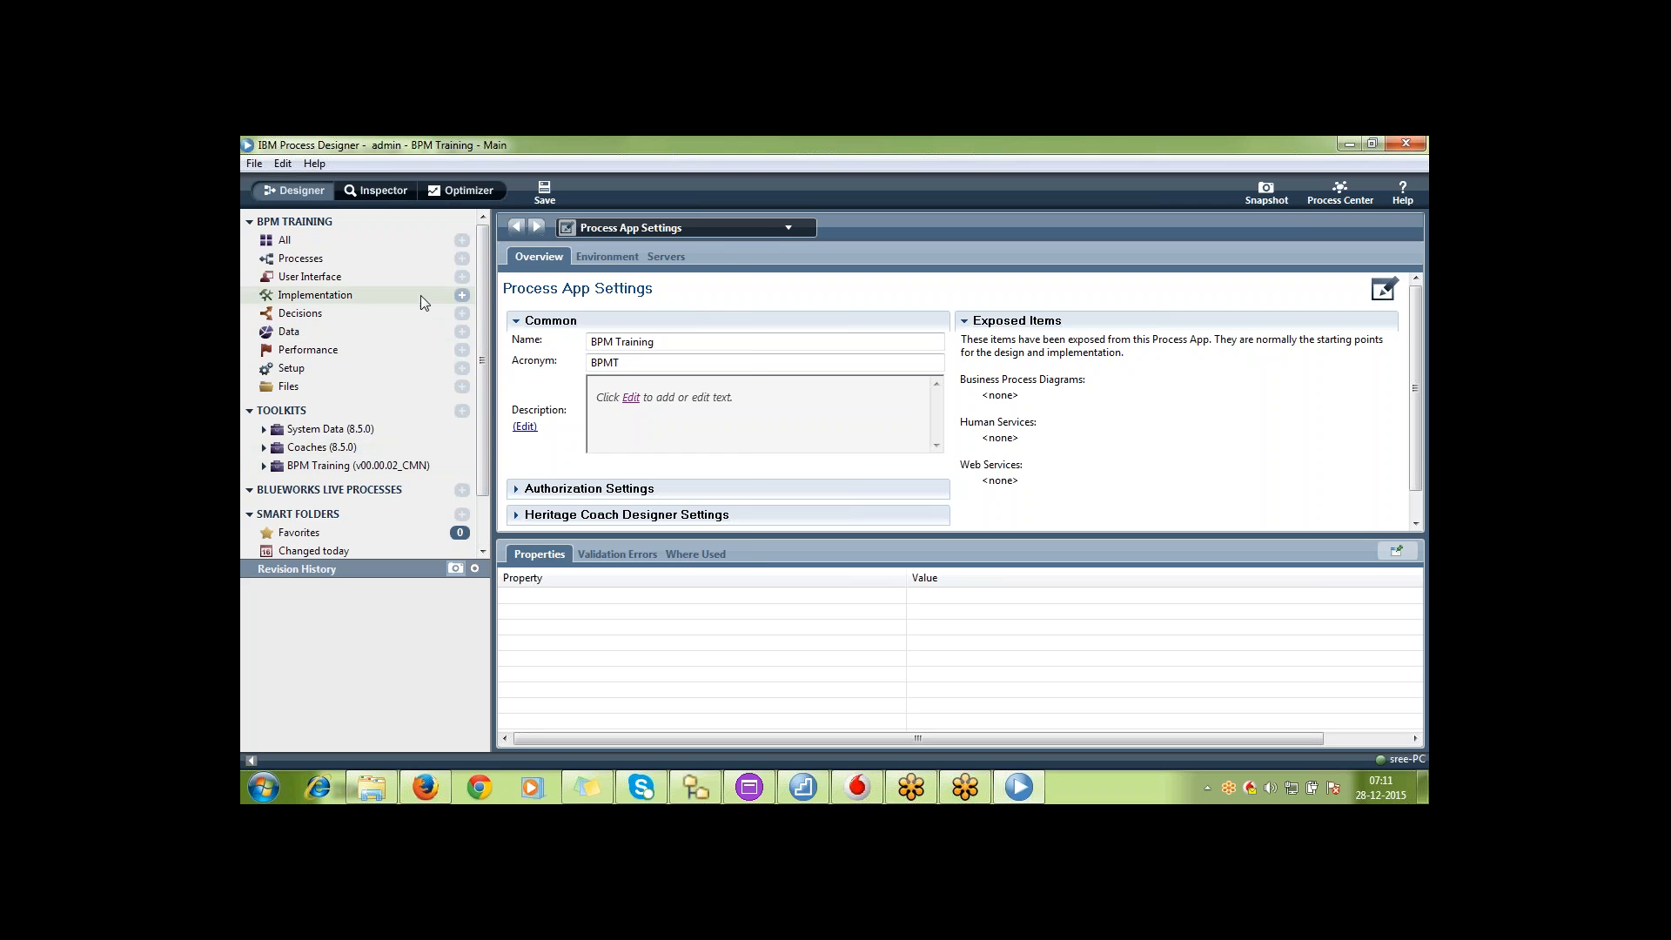
{"action": "left_click", "coordinate": [405, 262]}
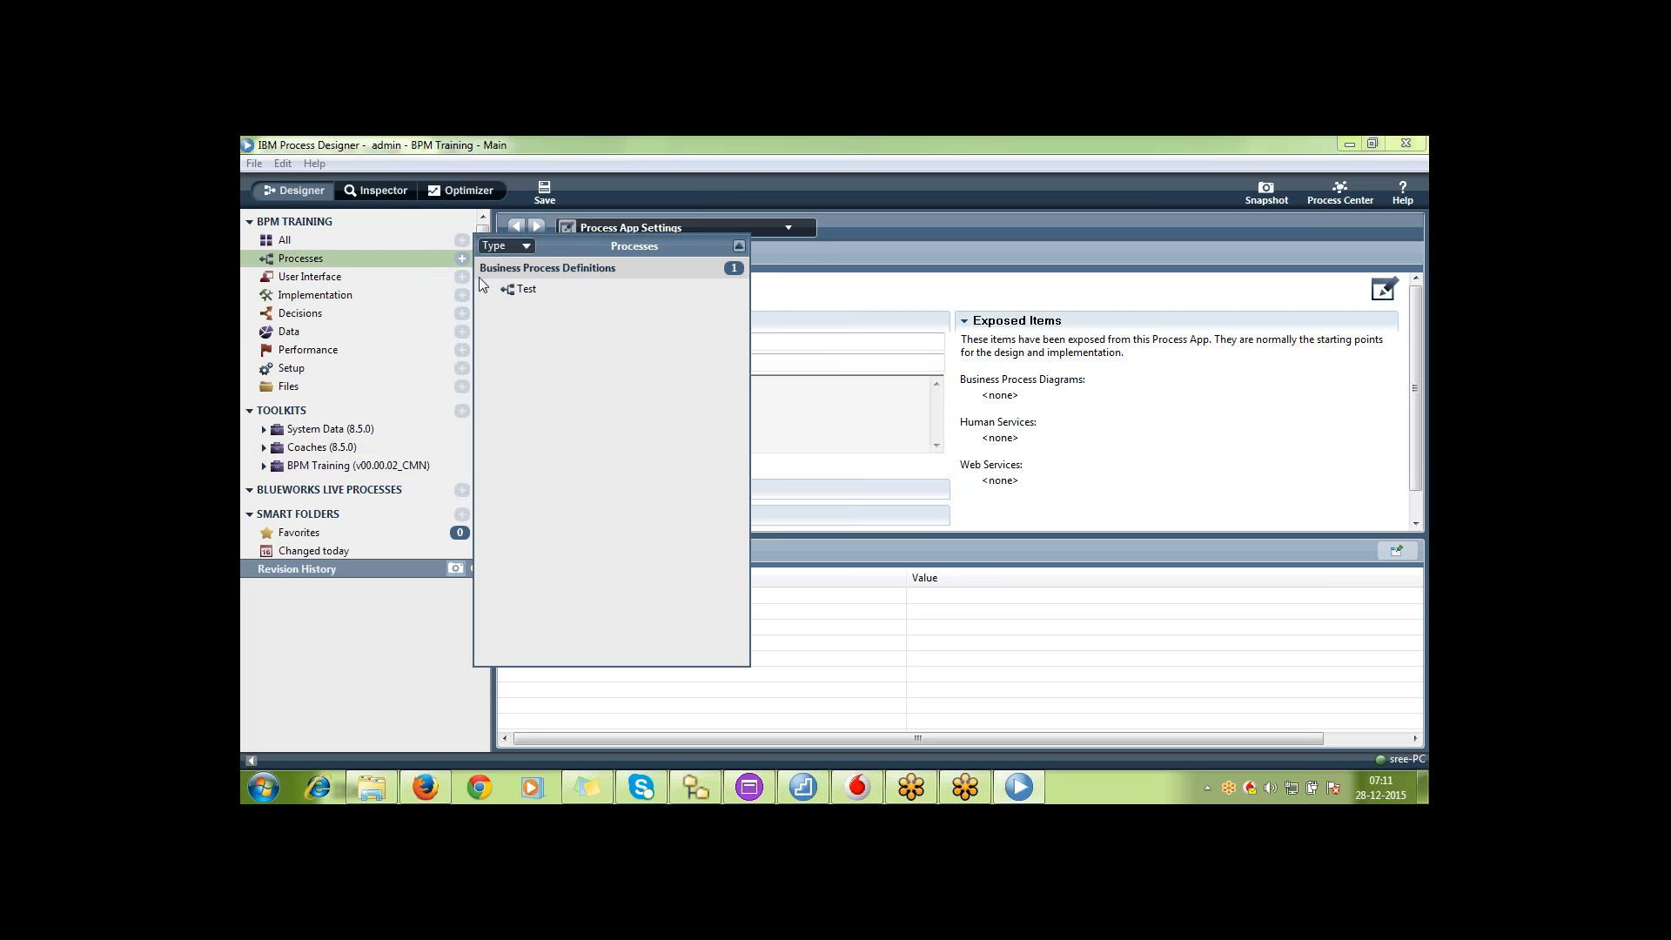
{"action": "double_click", "coordinate": [523, 287]}
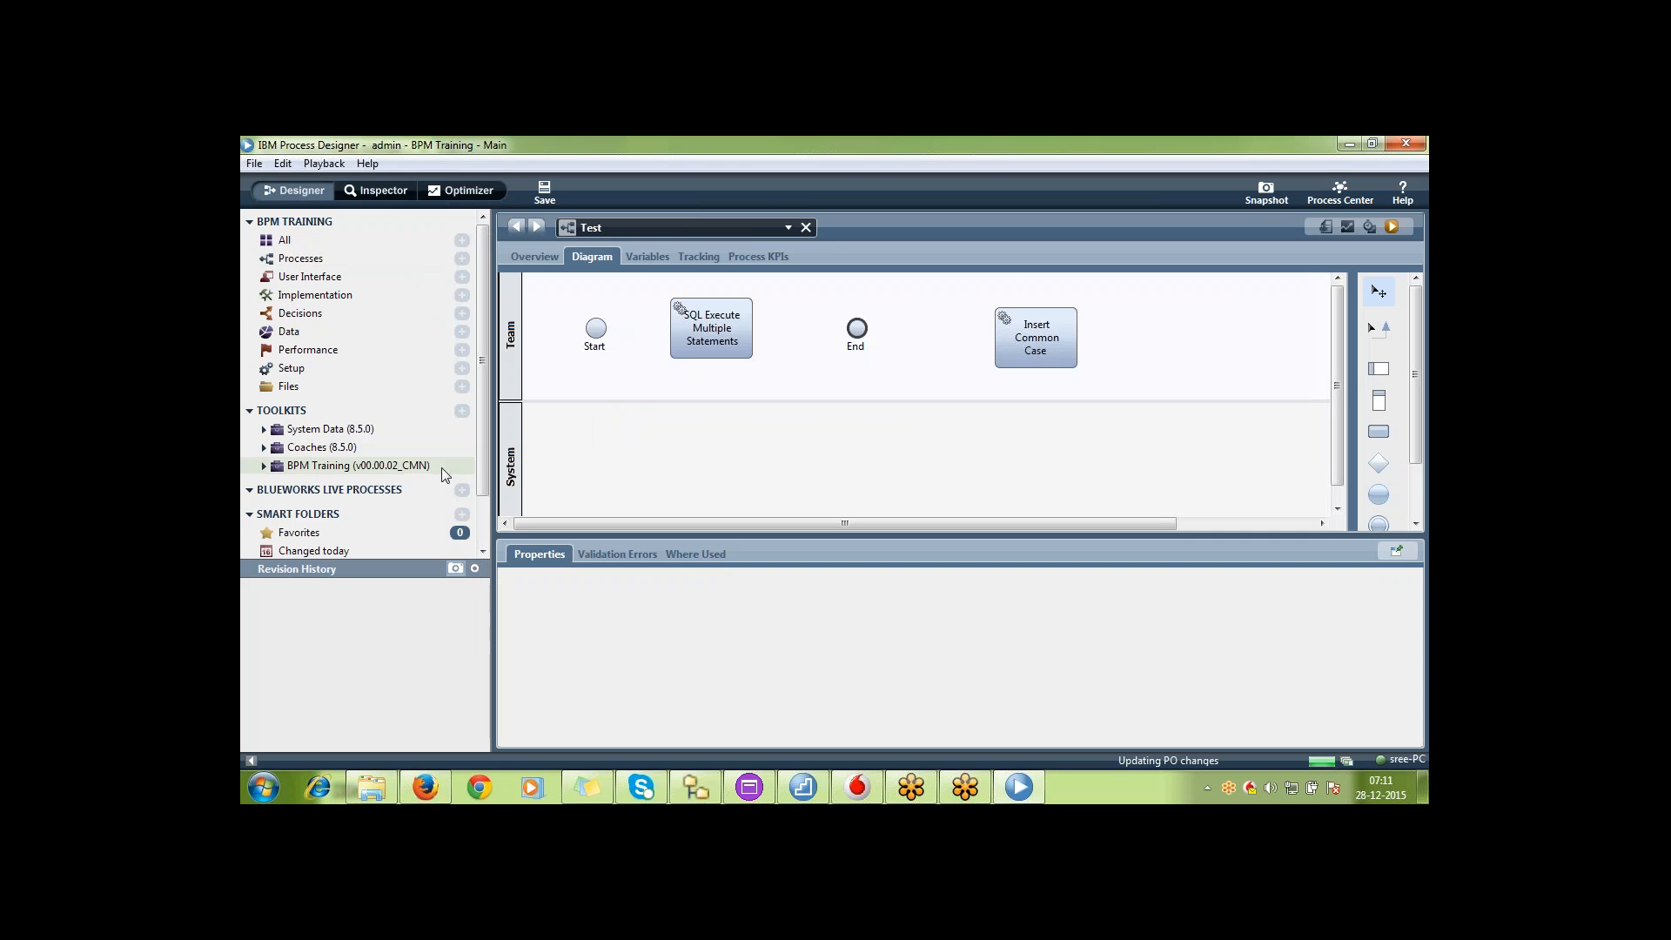
Change the version of the BPM Training toolkit dependency back to v00.00.1_CMN
{"action": "double_click", "coordinate": [435, 466]}
{"action": "right_click", "coordinate": [437, 468]}
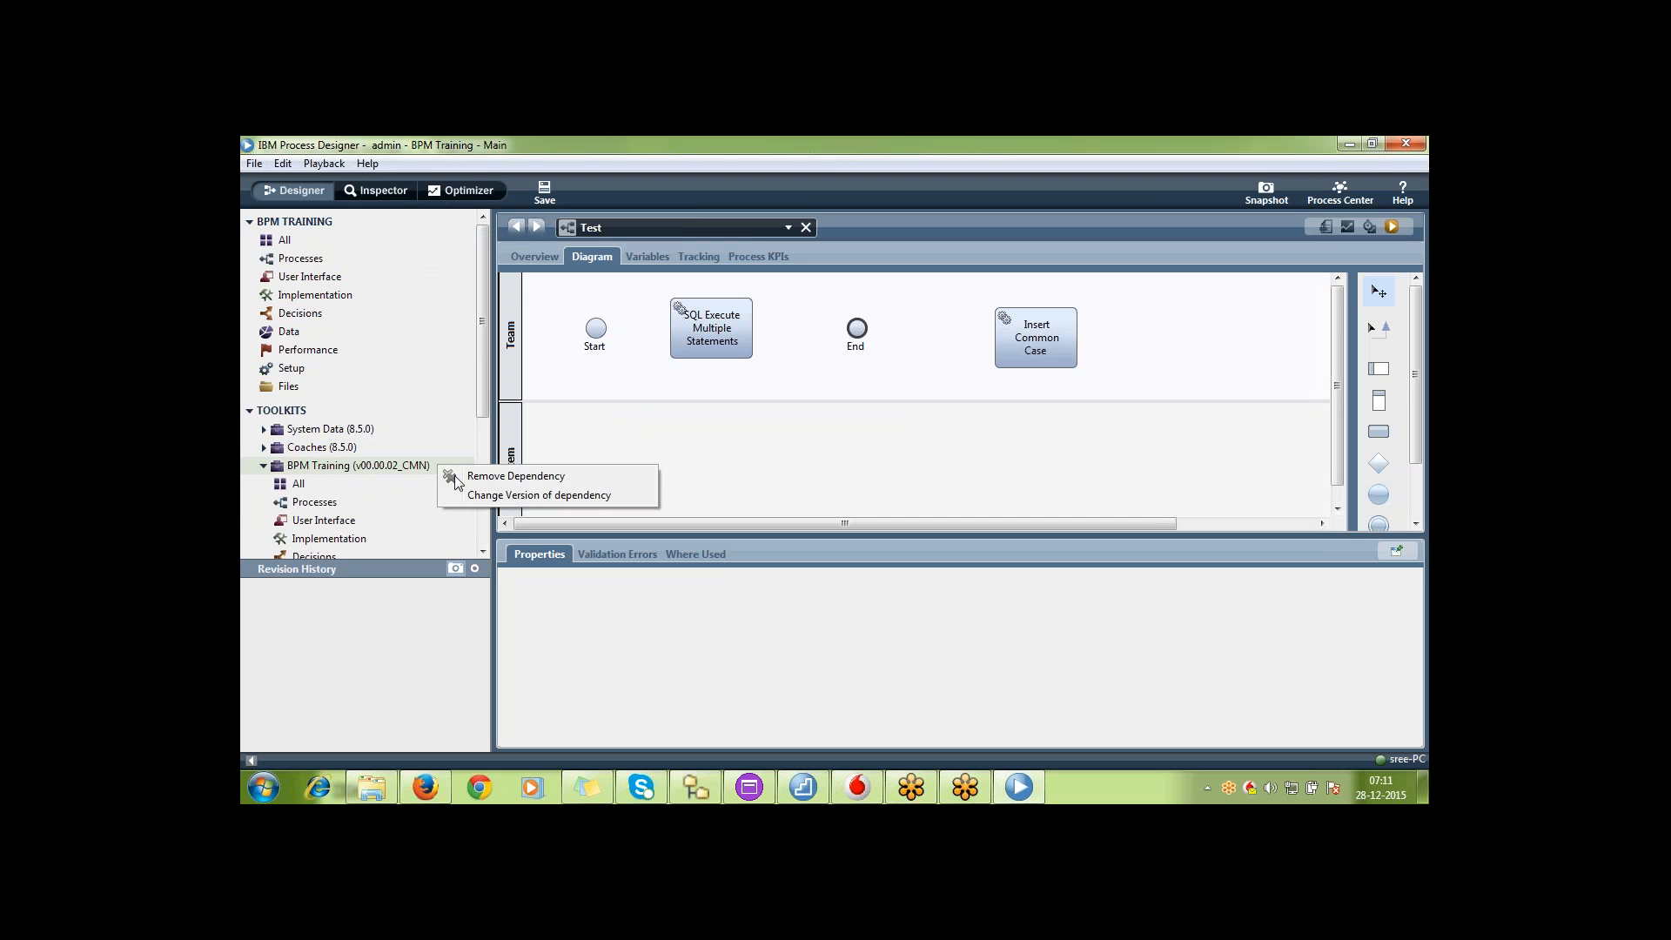
{"action": "left_click", "coordinate": [499, 495]}
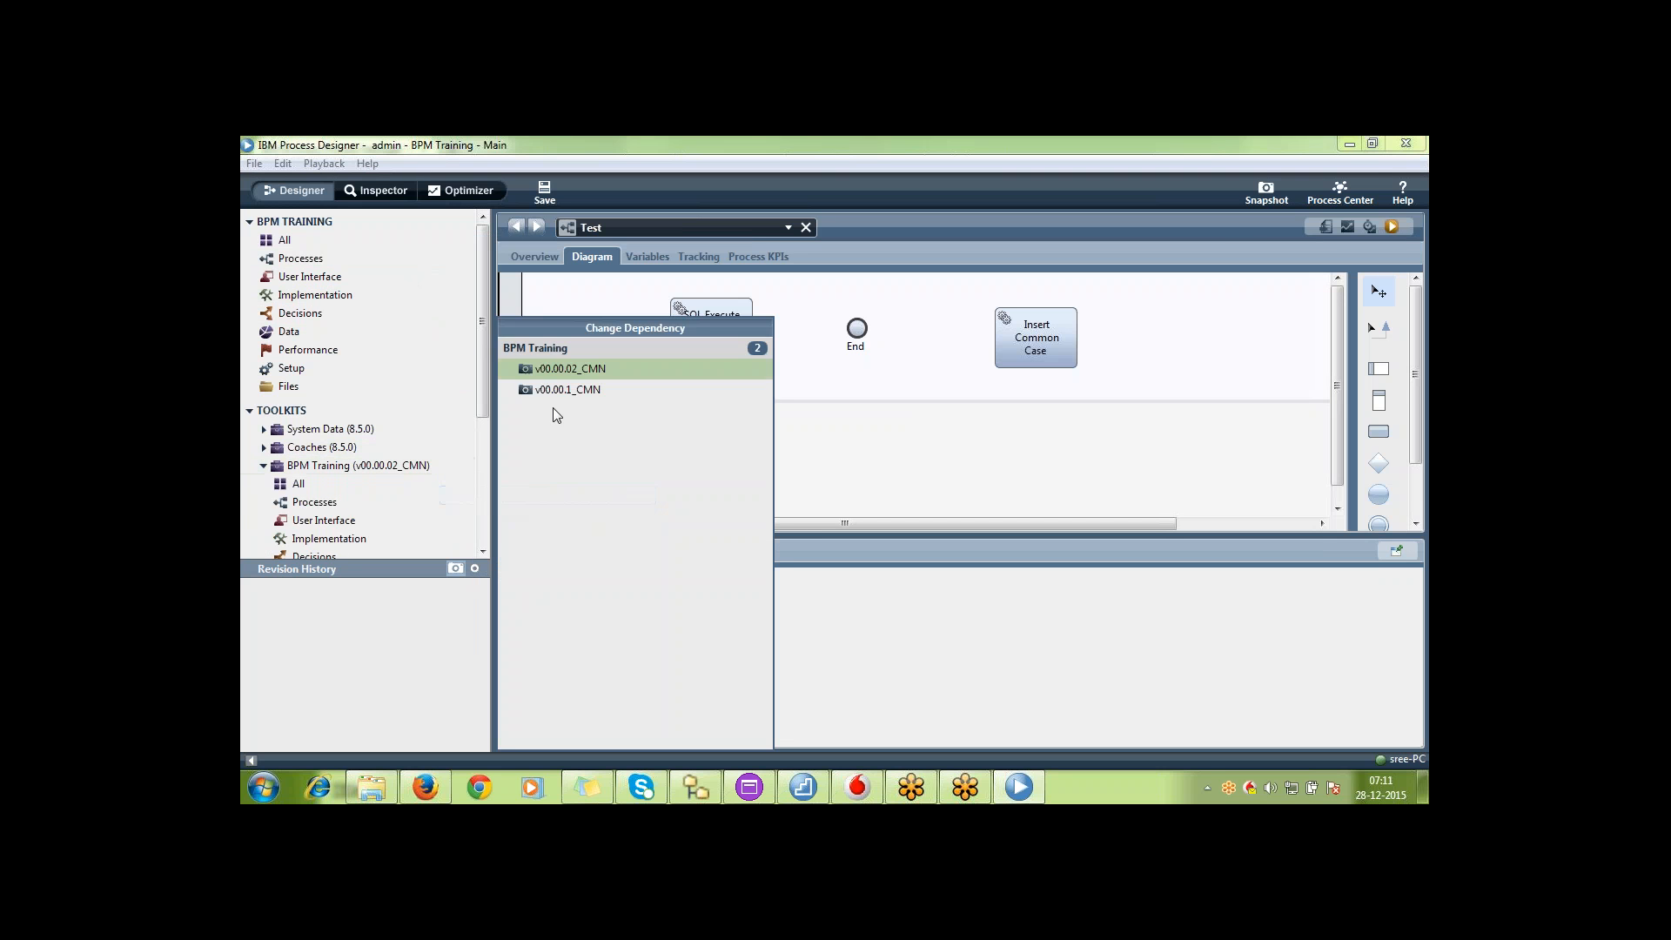
{"action": "left_click", "coordinate": [565, 392]}
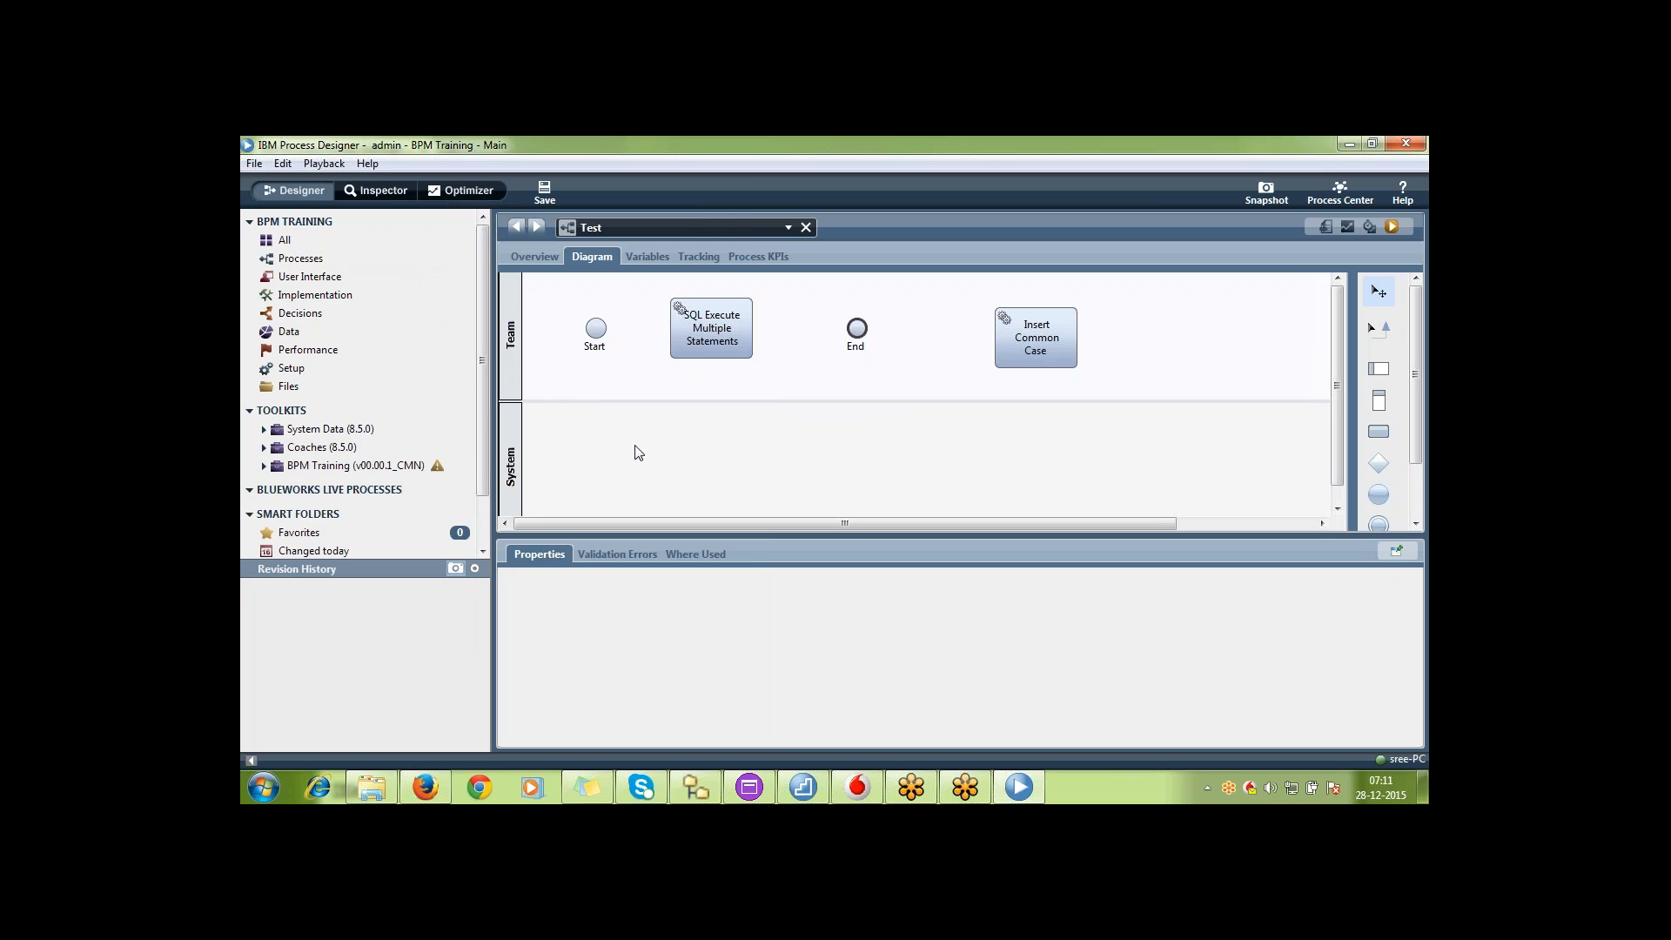
List the implementation services in the v00.00.1_CMN toolkit and upgrade the dependency to v00.00.02_CMN again
{"action": "left_click", "coordinate": [263, 465]}
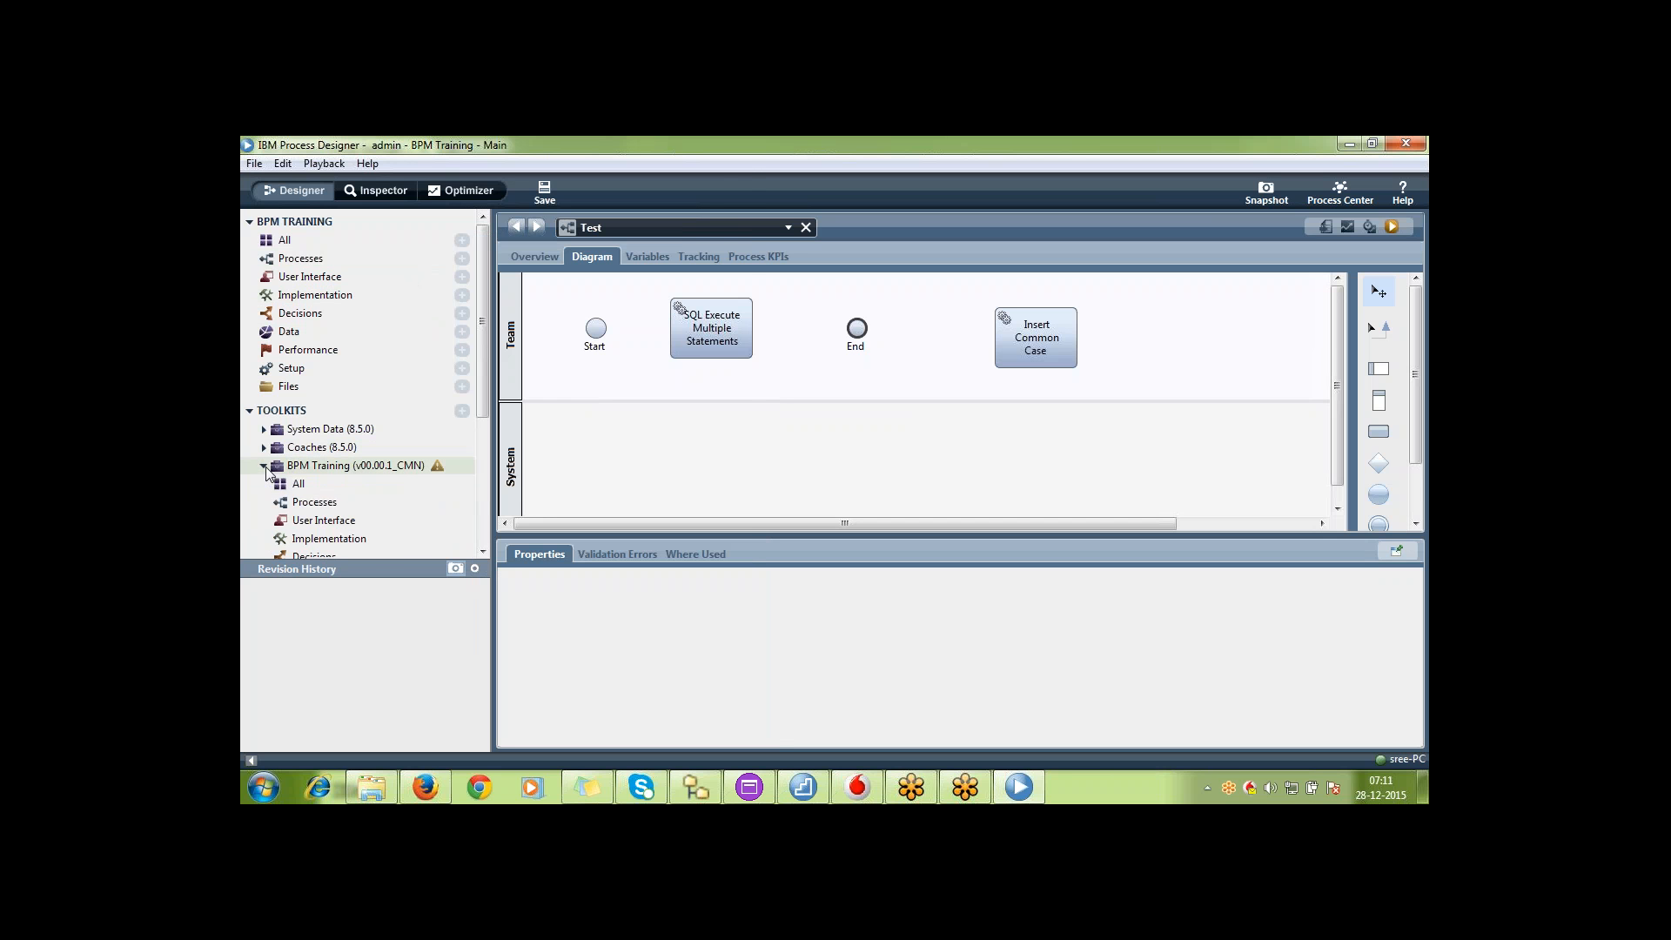
{"action": "left_click", "coordinate": [385, 537]}
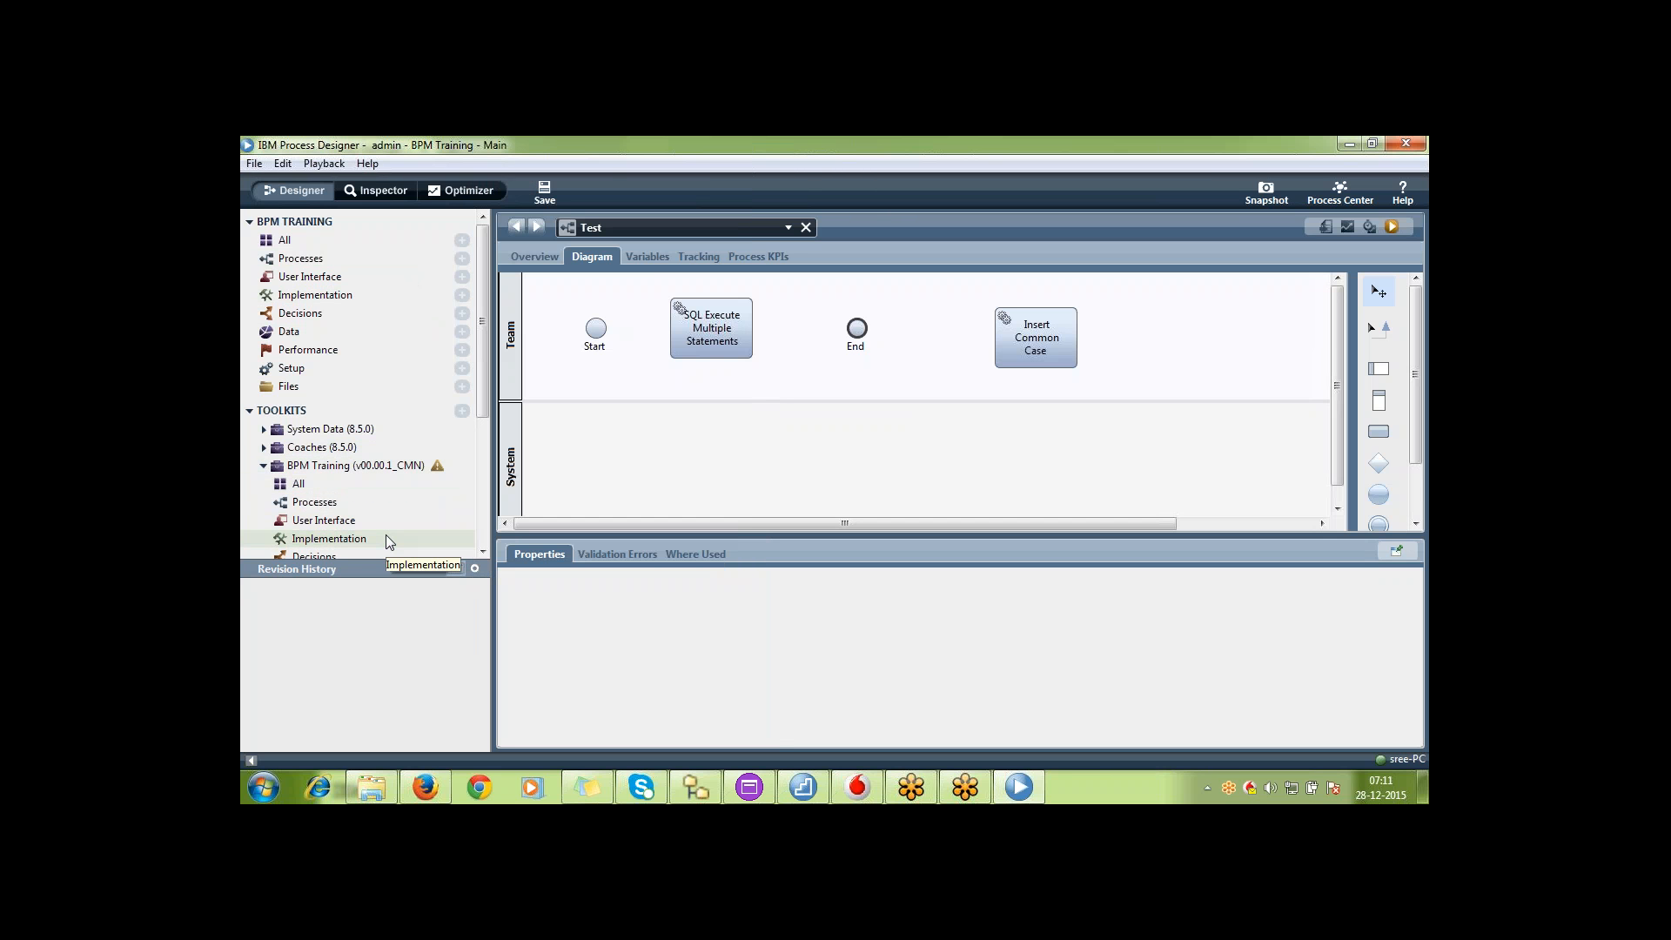
{"action": "left_click", "coordinate": [386, 540]}
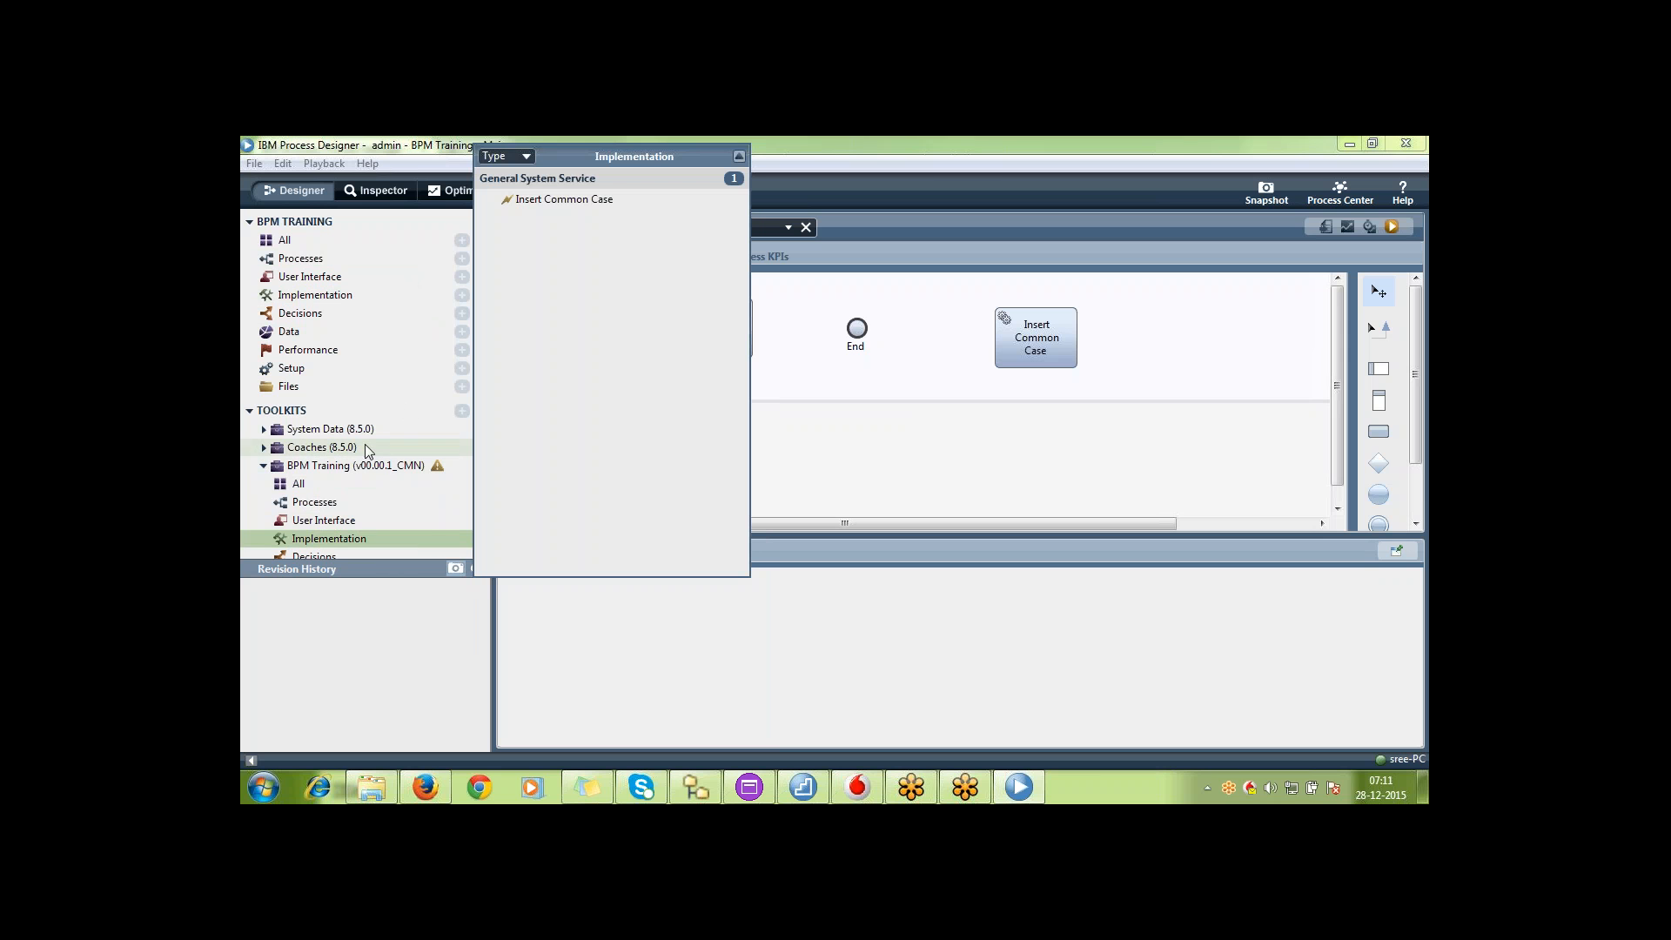
{"action": "right_click", "coordinate": [394, 468]}
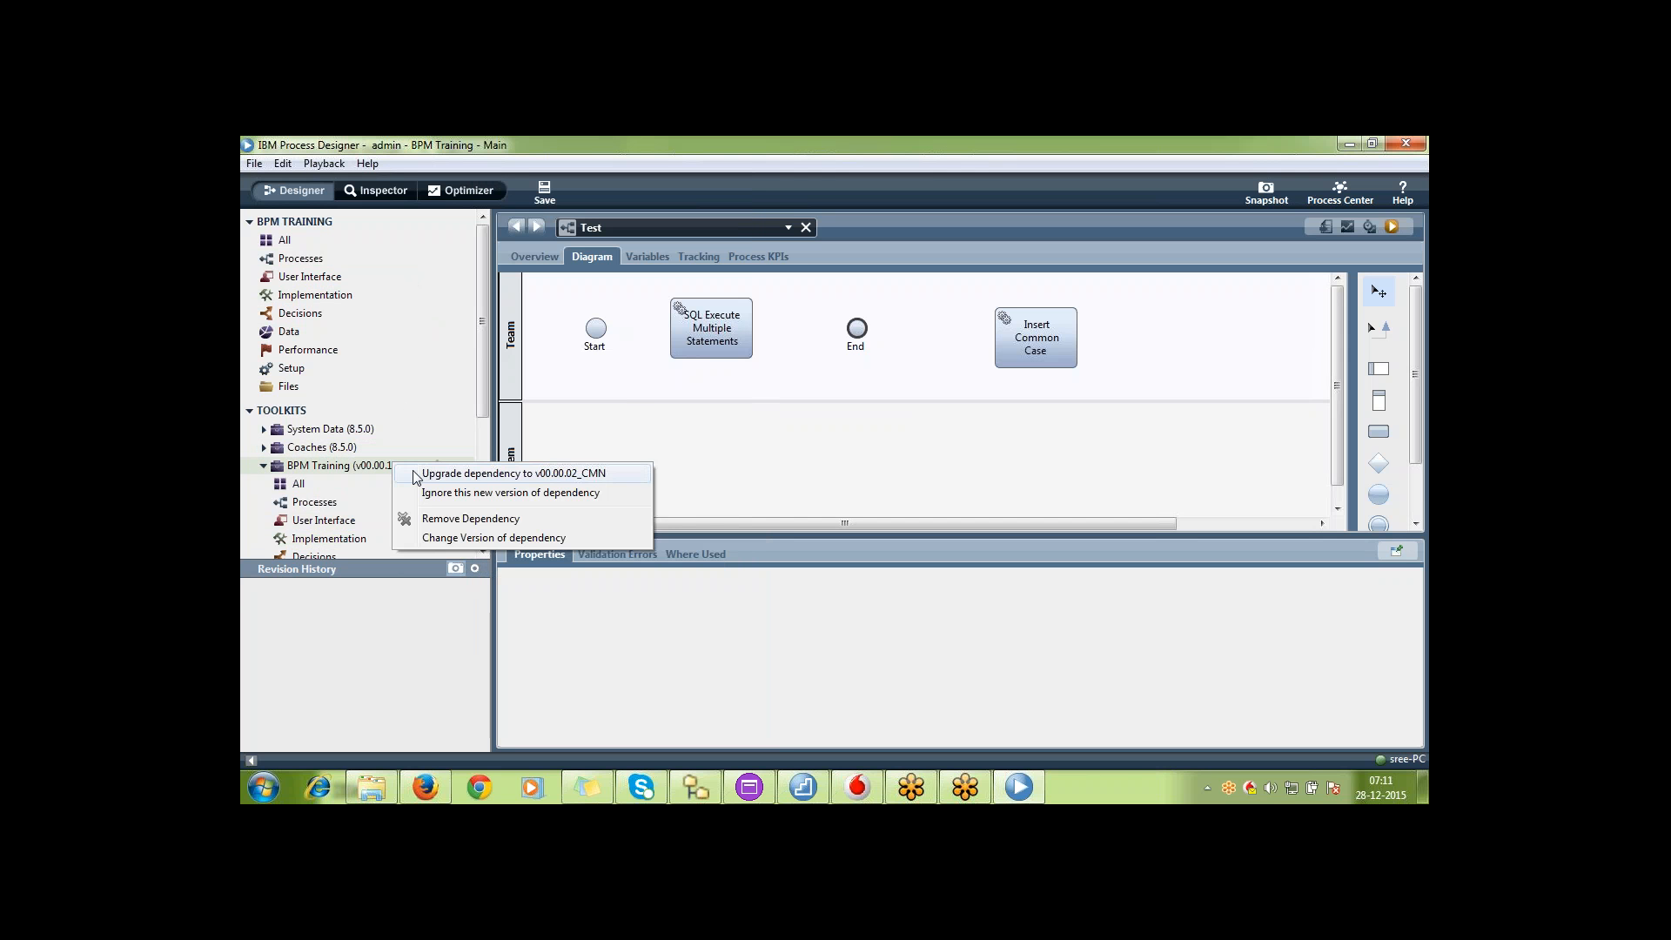
{"action": "left_click", "coordinate": [418, 473]}
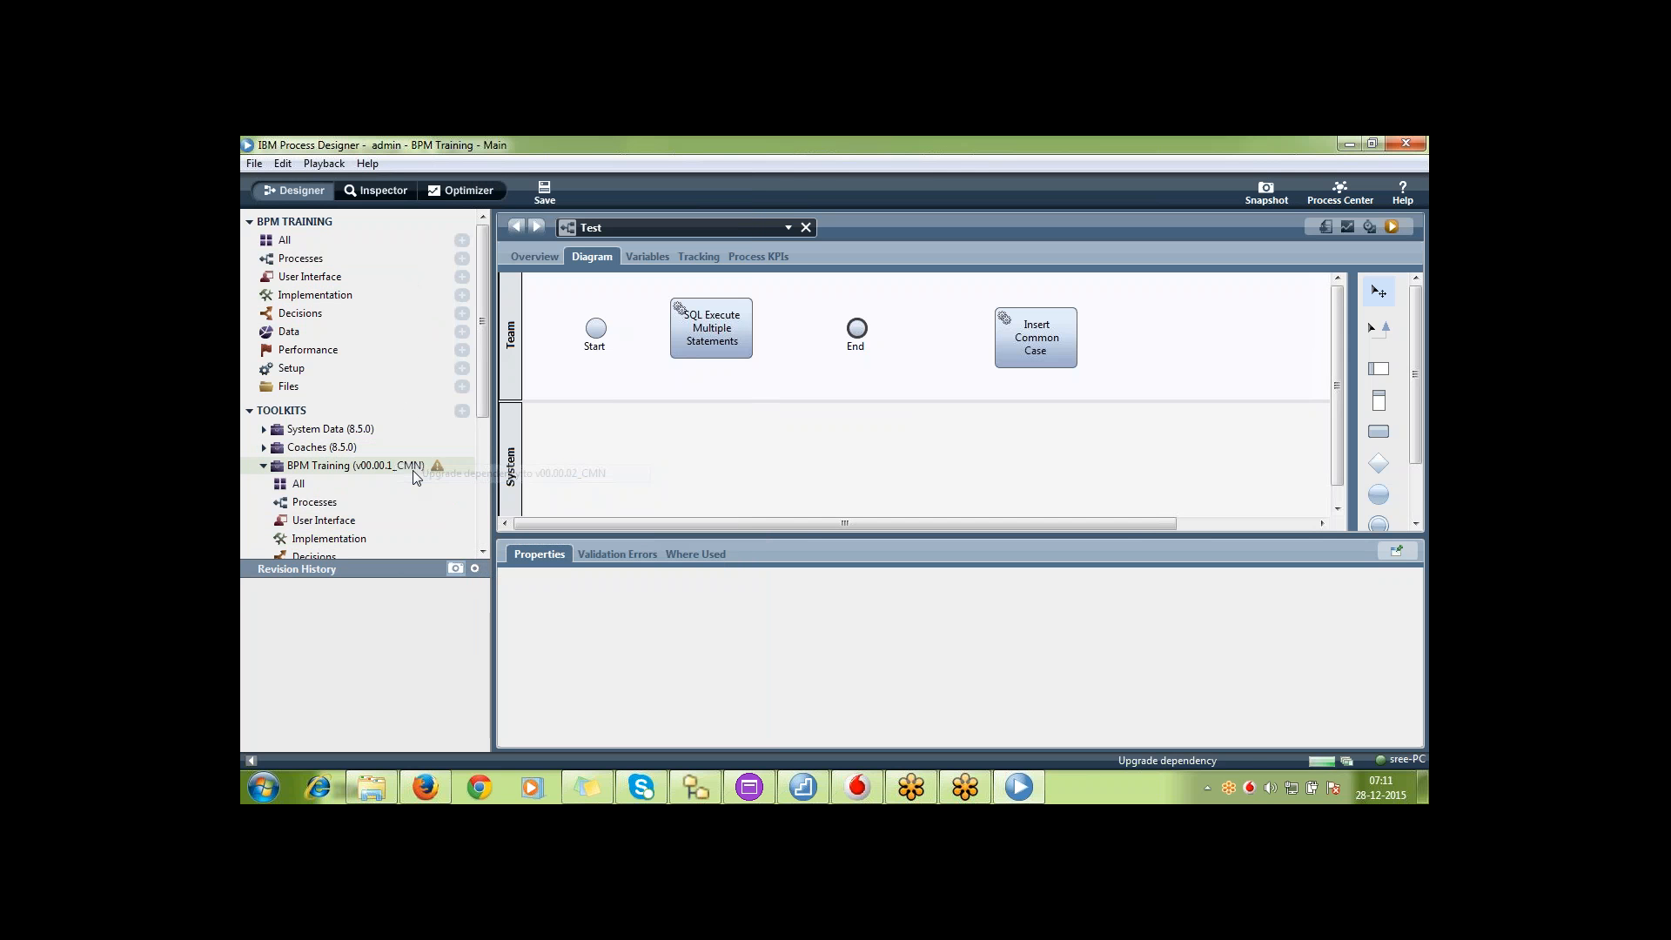
Add the toolkit's Generate Case Id service to the Team lane of Test, after Insert Common Case, and save the process
{"action": "left_click", "coordinate": [264, 467]}
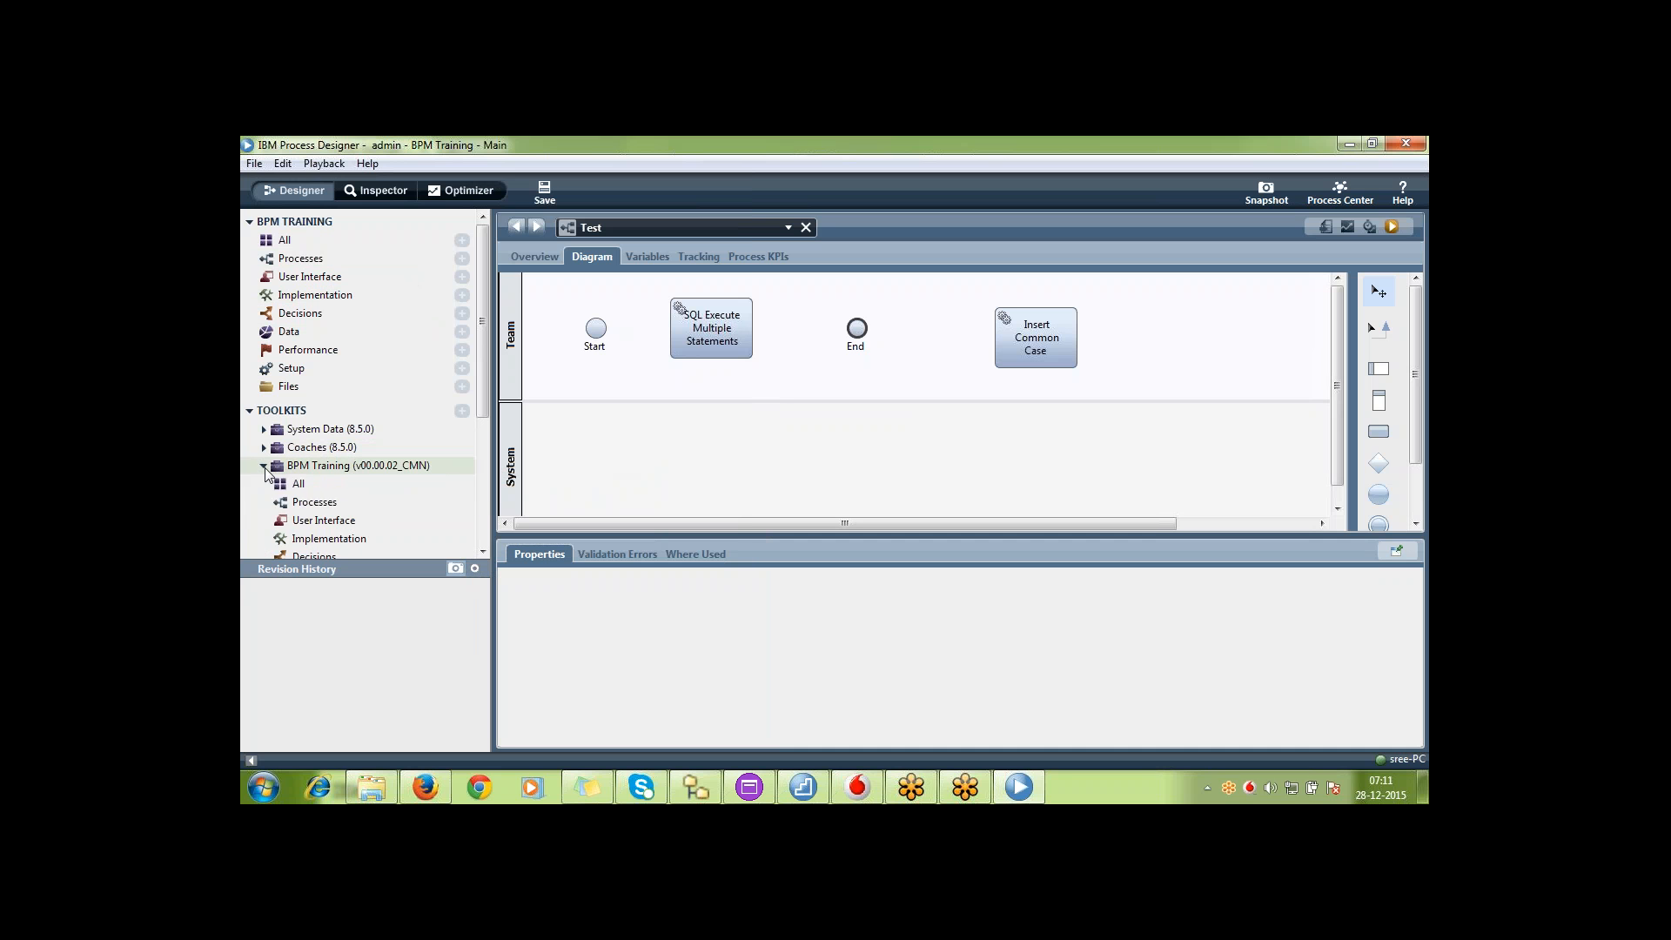
{"action": "left_click", "coordinate": [384, 535]}
{"action": "type", "text": "g"}
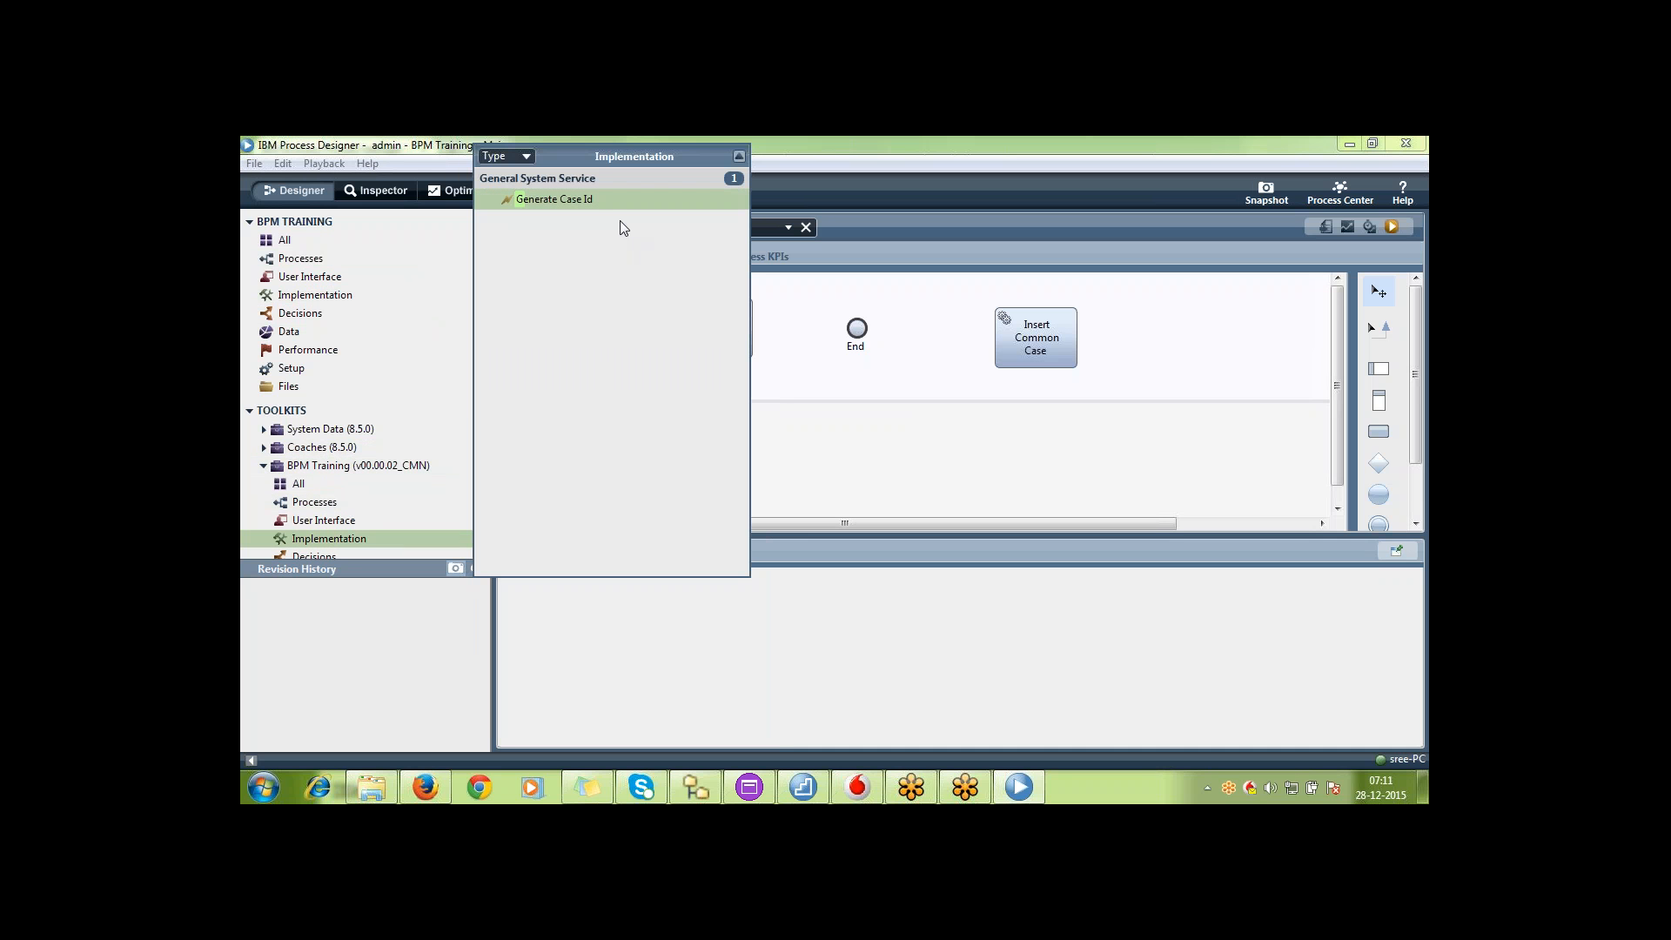
{"action": "left_click_drag", "start_coordinate": [620, 202], "coordinate": [911, 303]}
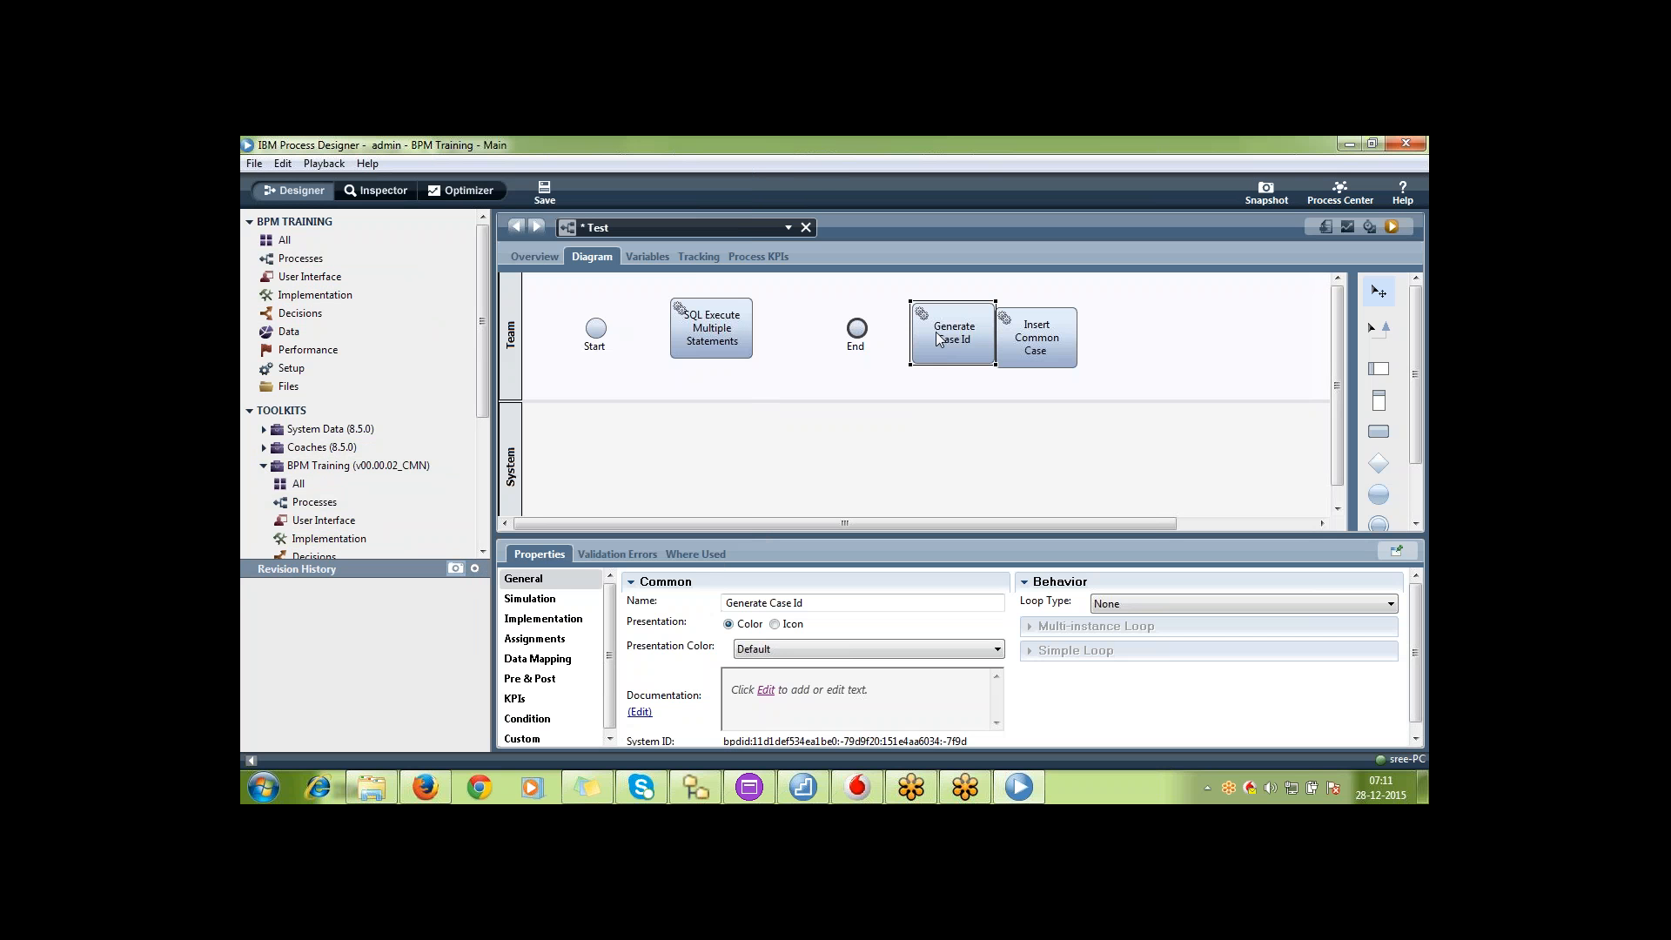
{"action": "left_click_drag", "start_coordinate": [938, 339], "coordinate": [1177, 349]}
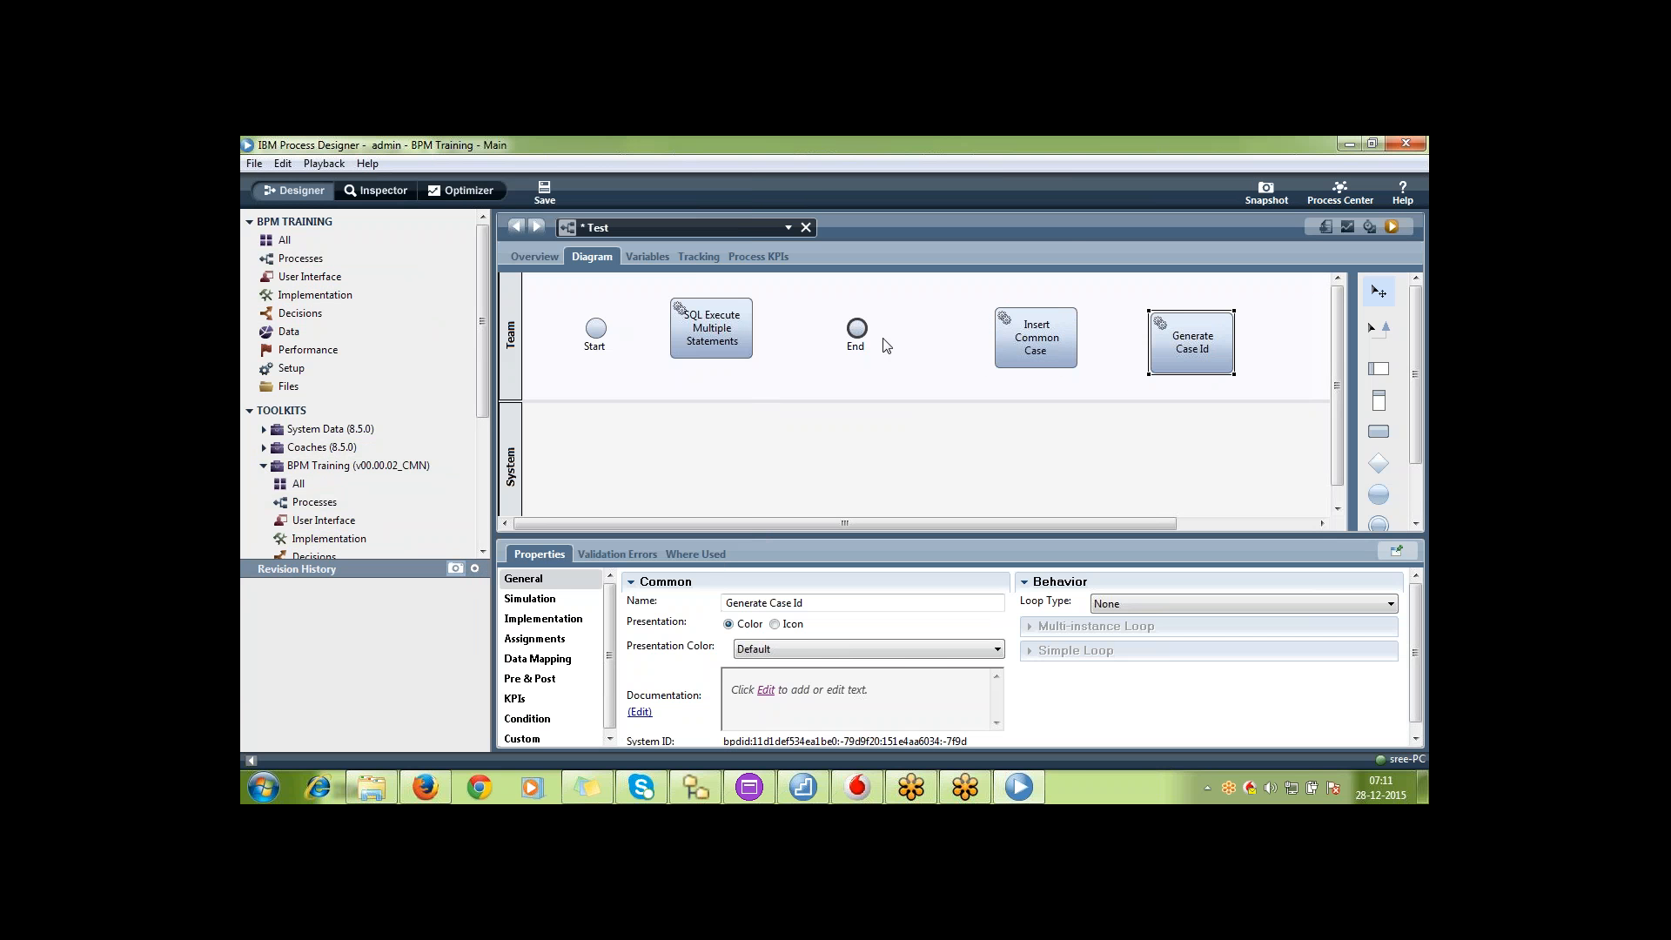
{"action": "left_click", "coordinate": [263, 468]}
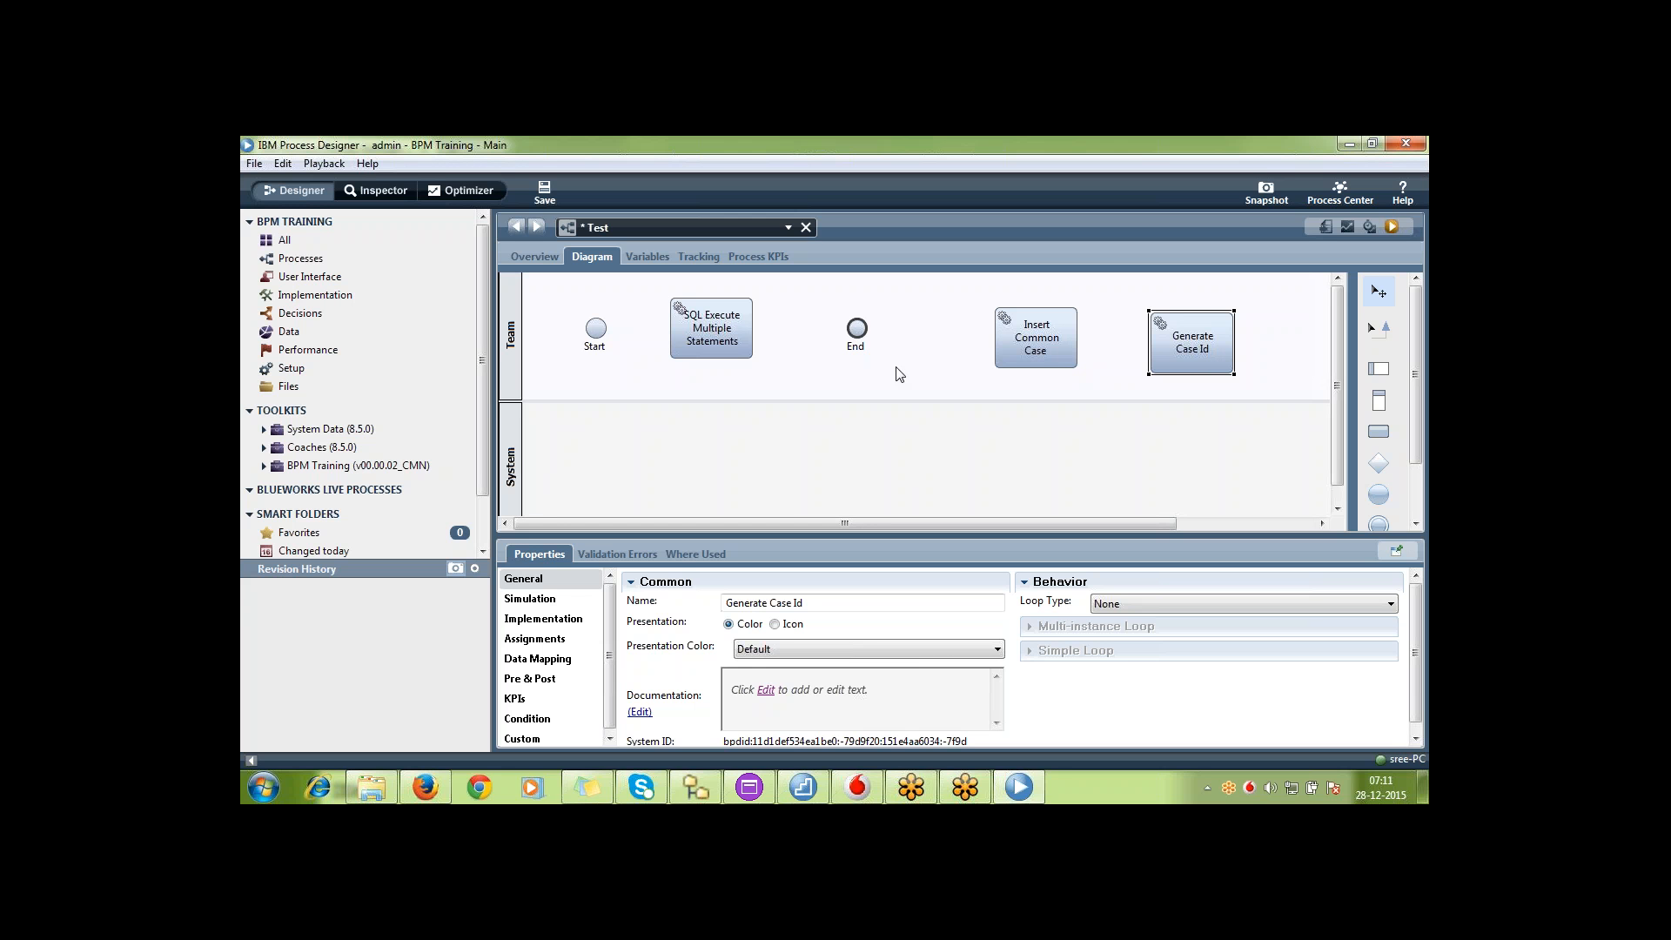
{"action": "key", "text": "ctrl+s"}
Take a snapshot of the process app named 20151228_BPMT with the description 2812
{"action": "left_click", "coordinate": [1263, 197]}
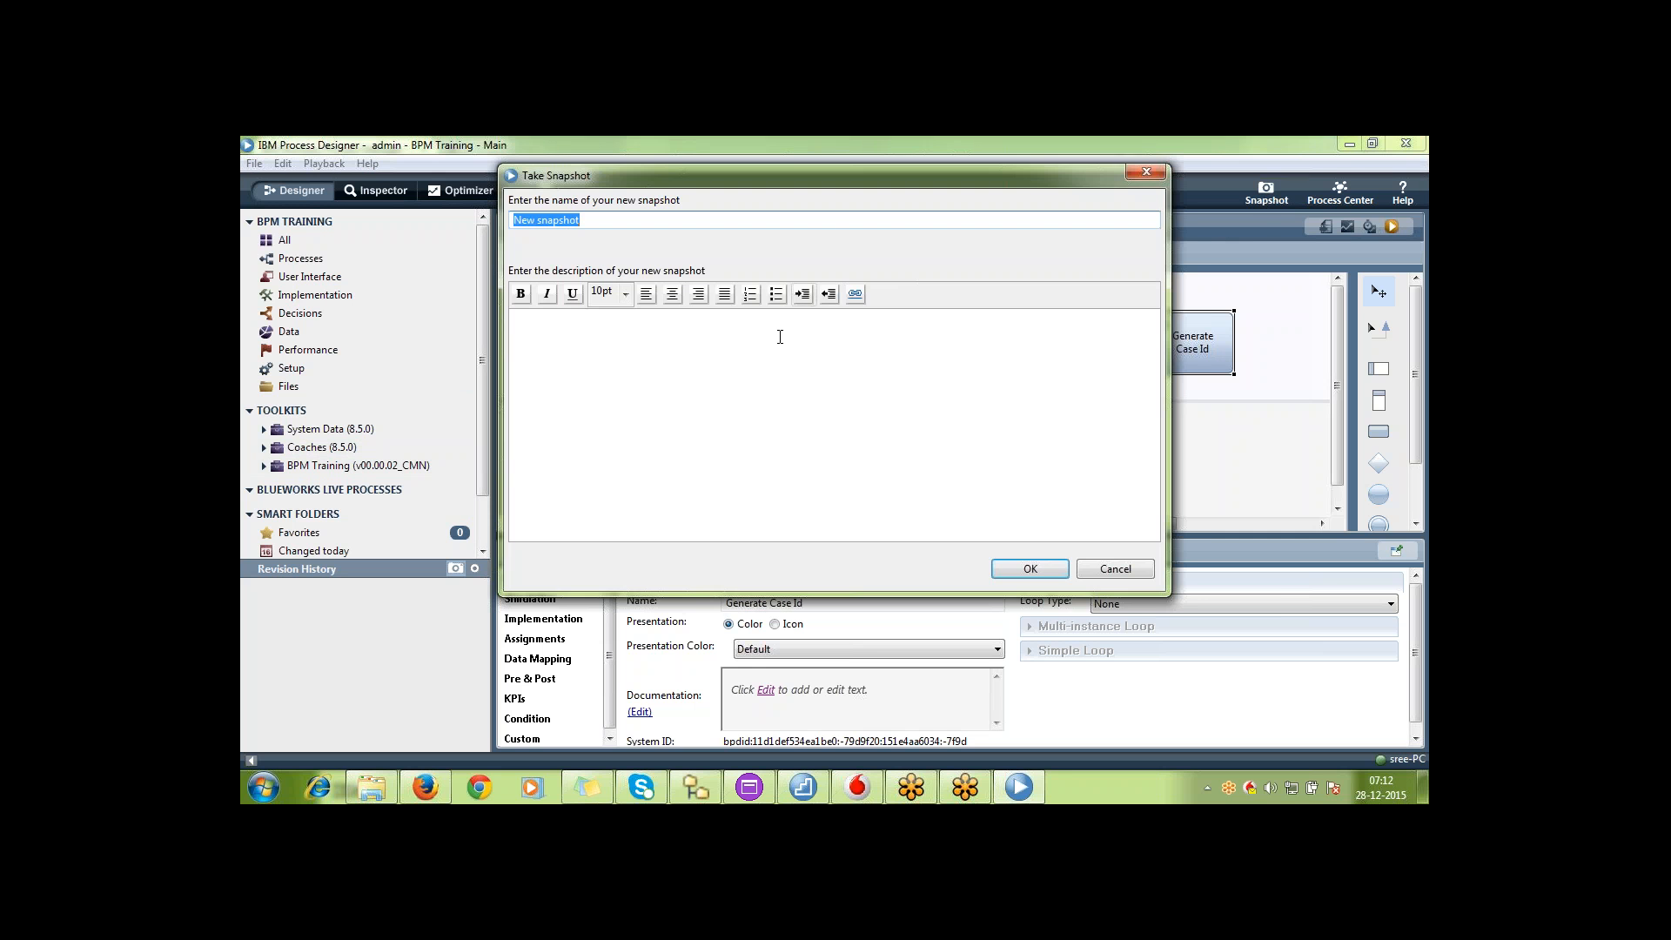
{"action": "left_click", "coordinate": [779, 336]}
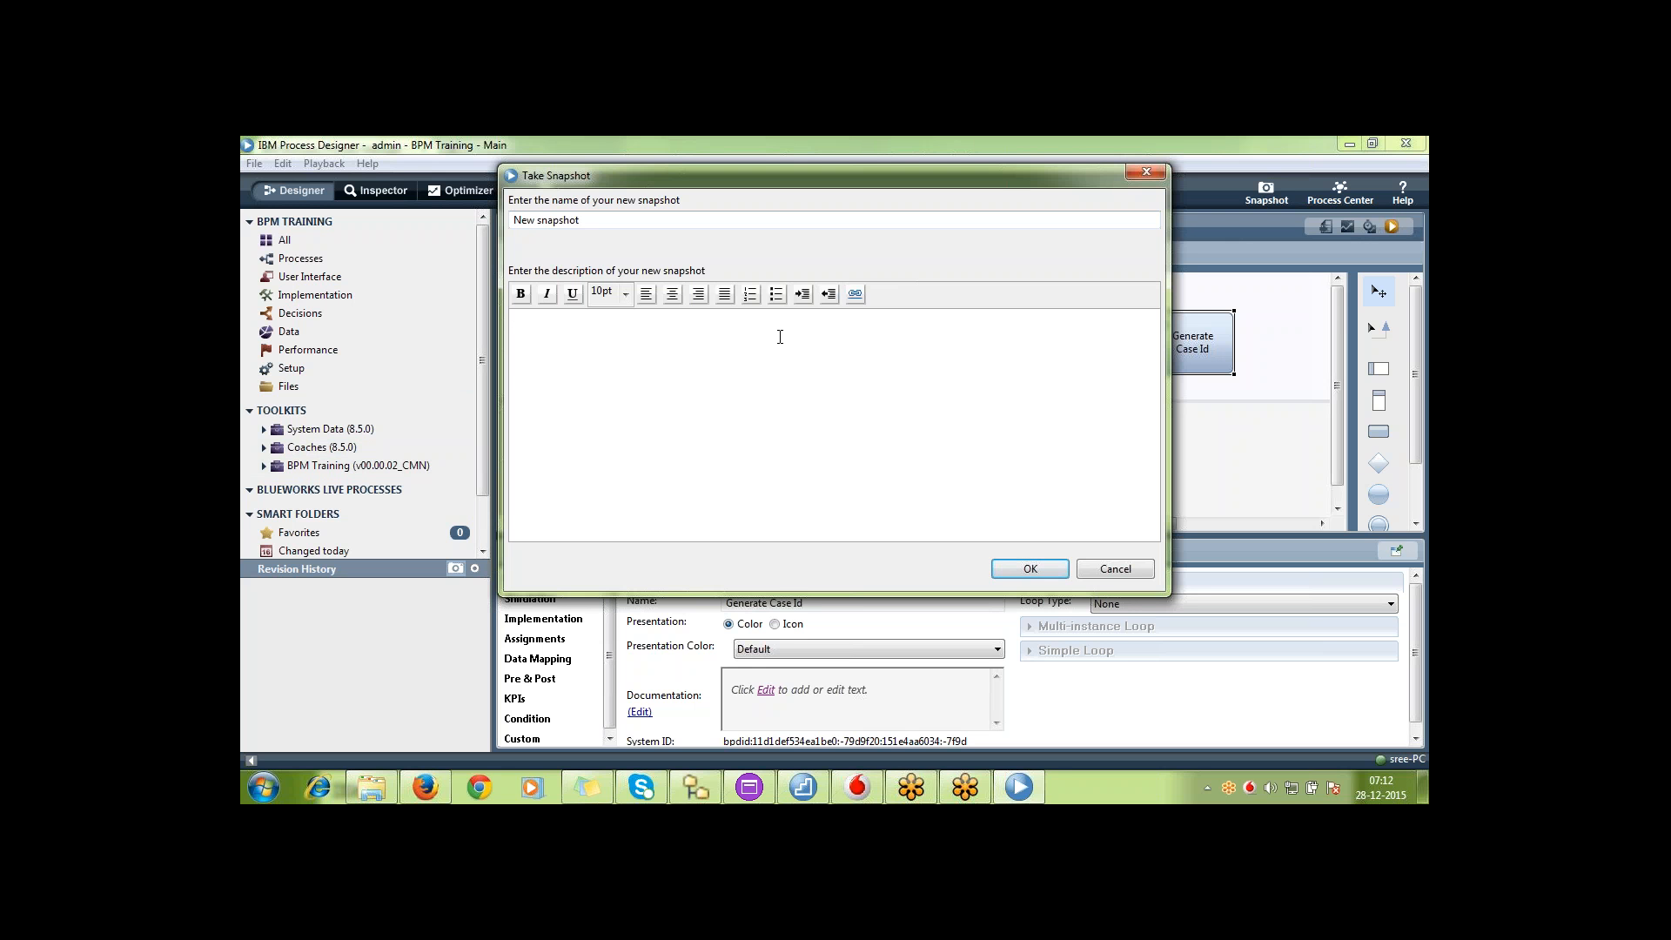
{"action": "type", "text": "28121"}
{"action": "key", "text": "BackSpace"}
{"action": "double_click", "coordinate": [571, 220]}
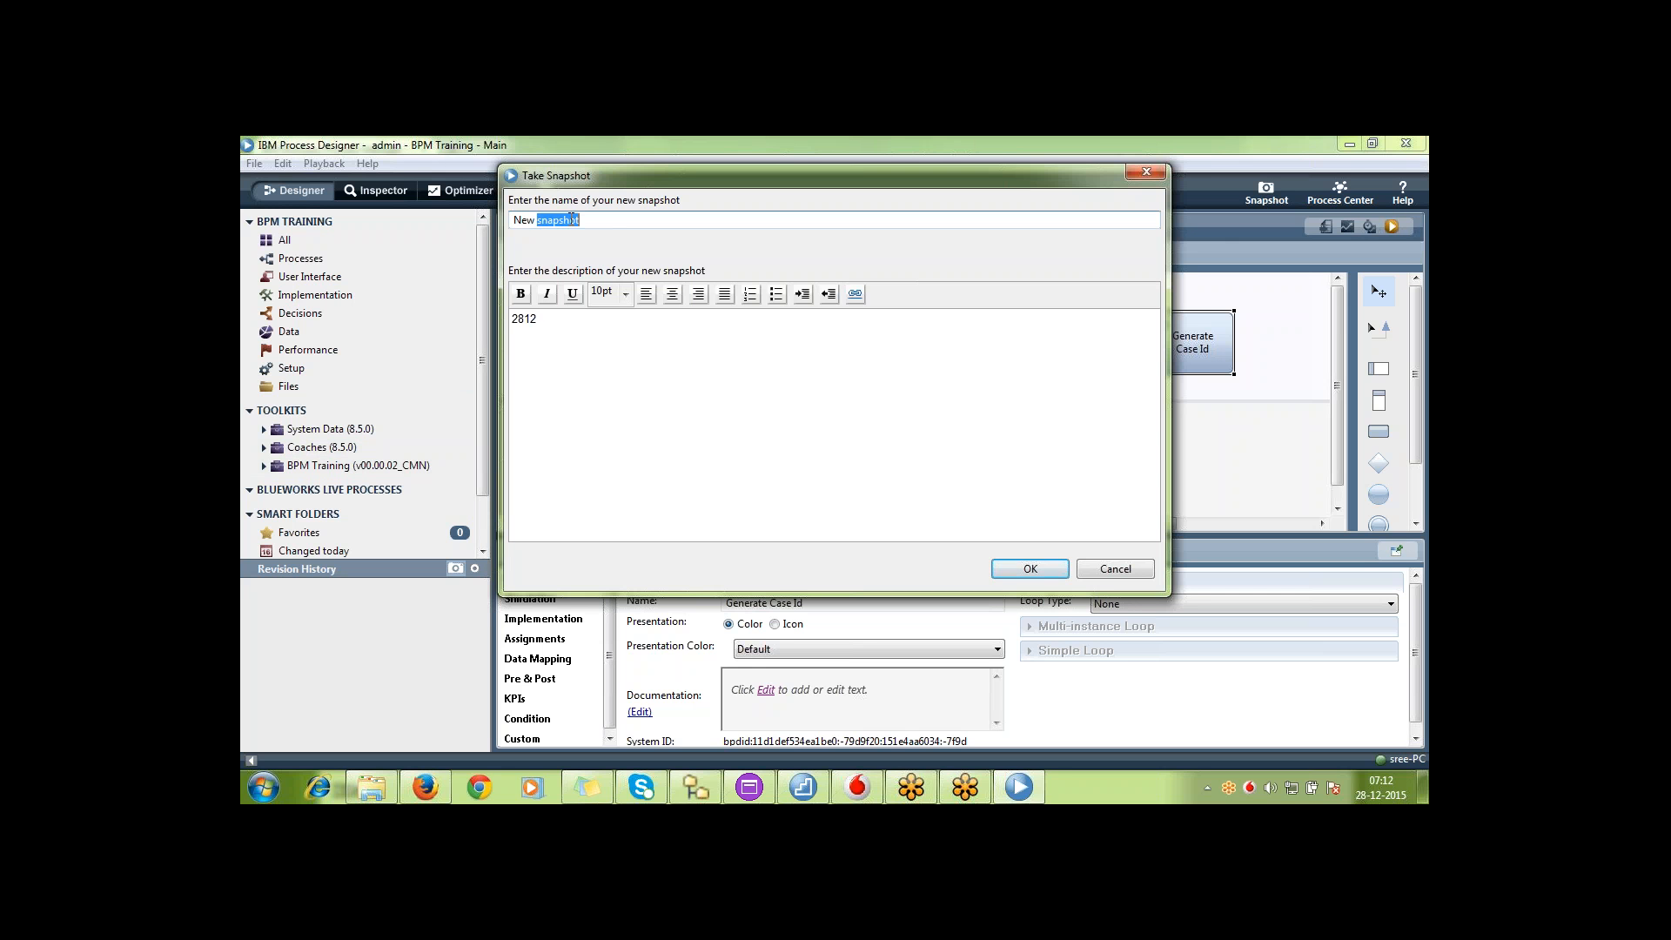
{"action": "key", "text": "BackSpace"}
{"action": "key", "text": "BackSpace"}
{"action": "key", "text": "BackSpace"}
{"action": "key", "text": "BackSpace"}
{"action": "key", "text": "BackSpace"}
{"action": "type", "text": "2"}
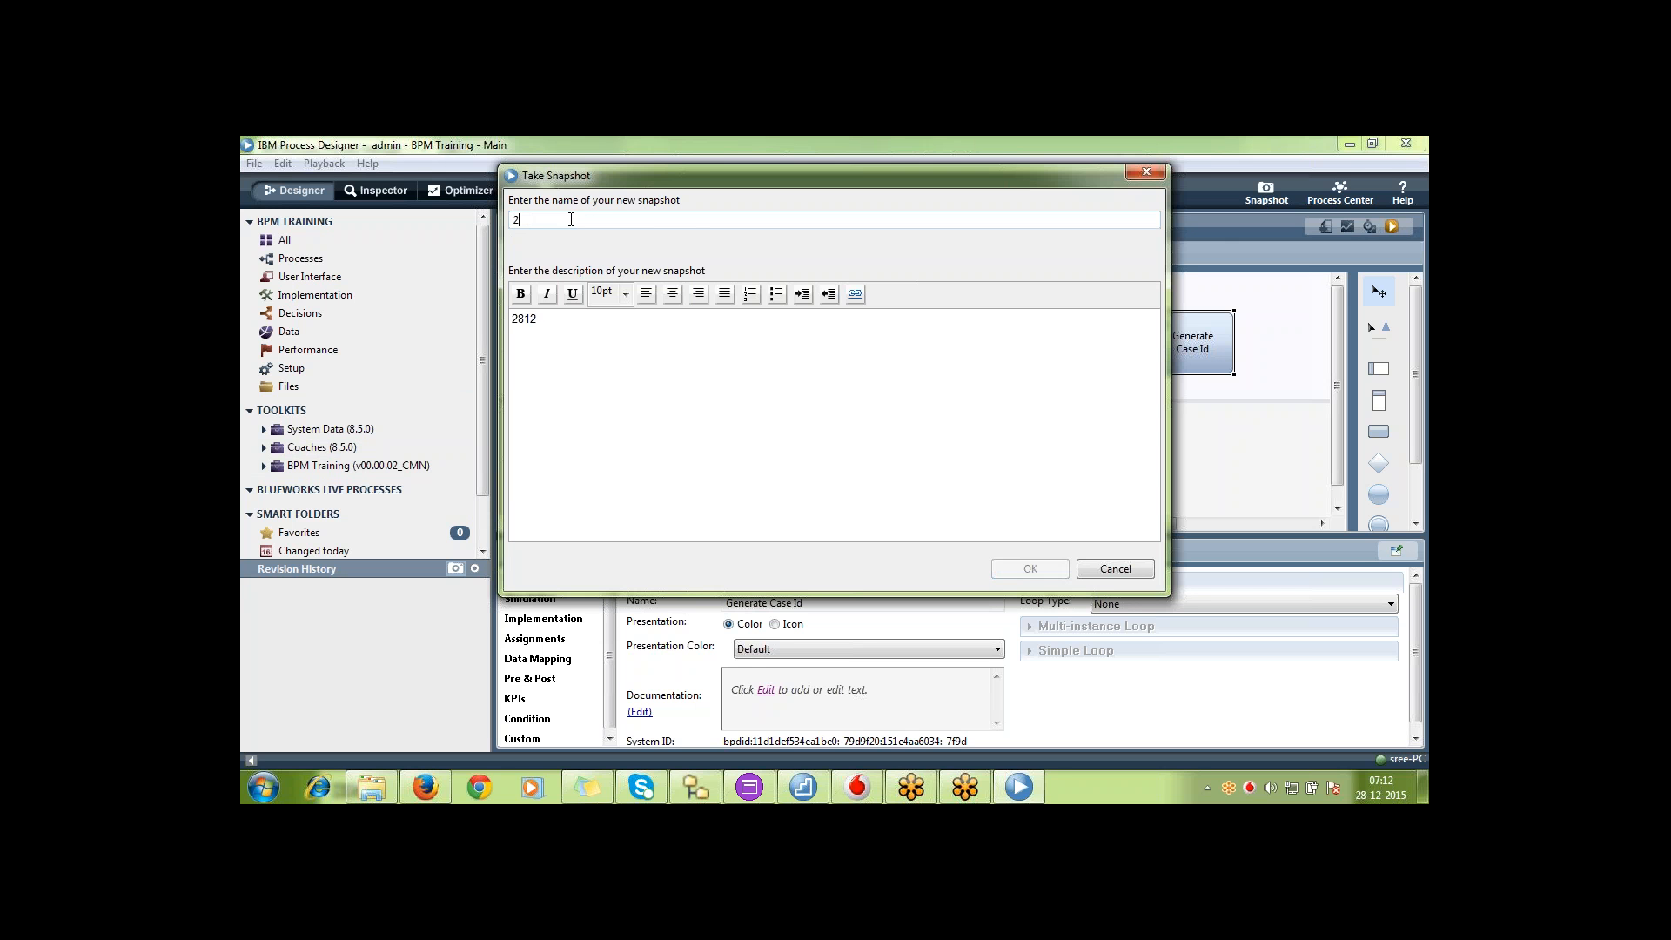
{"action": "type", "text": "01512"}
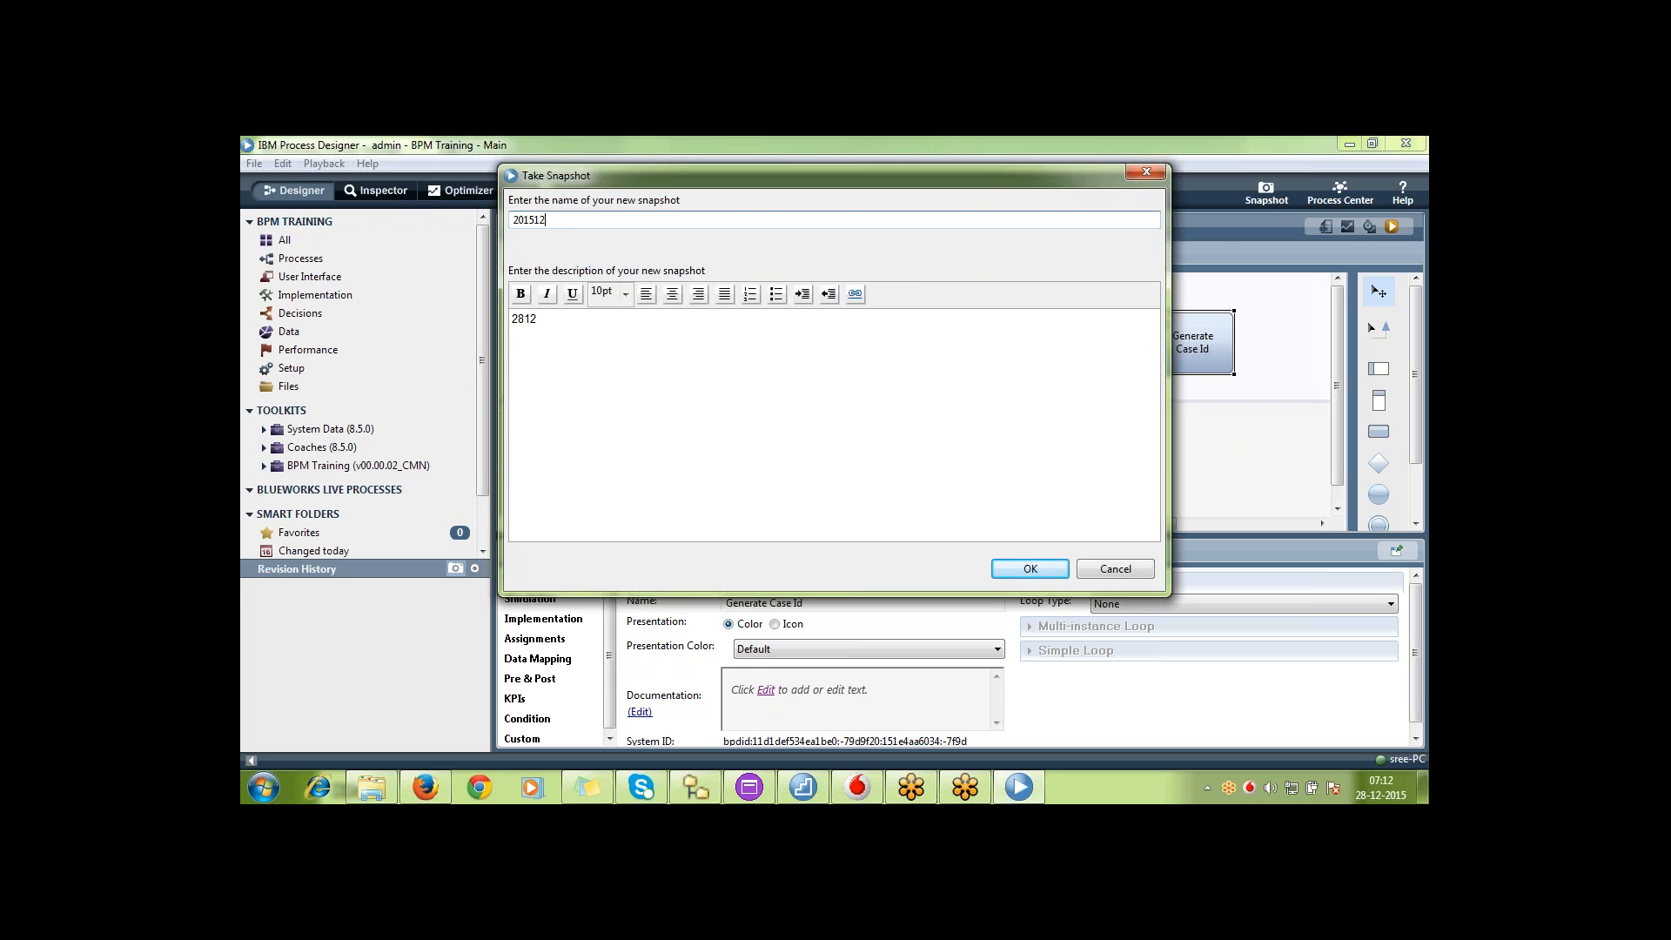
{"action": "type", "text": "28_BPMT"}
{"action": "key", "text": "Return"}
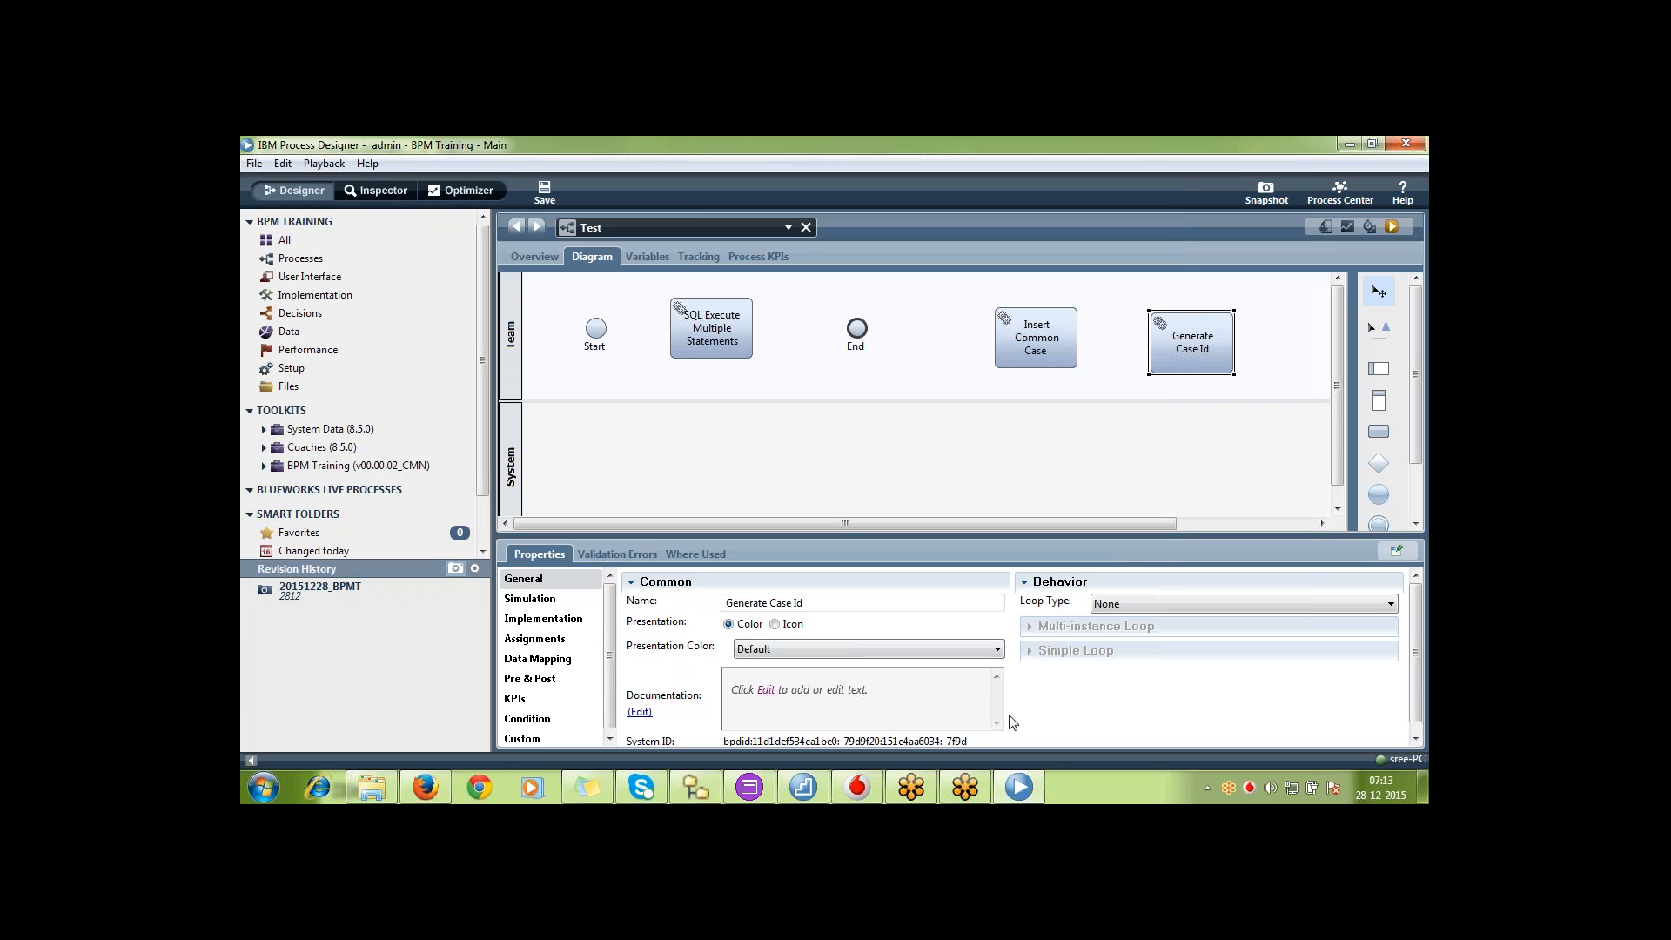
Switch to Process Center, look through its Servers, Admin, Toolkits and Process Apps pages, and open the system calendar
{"action": "left_click", "coordinate": [425, 787]}
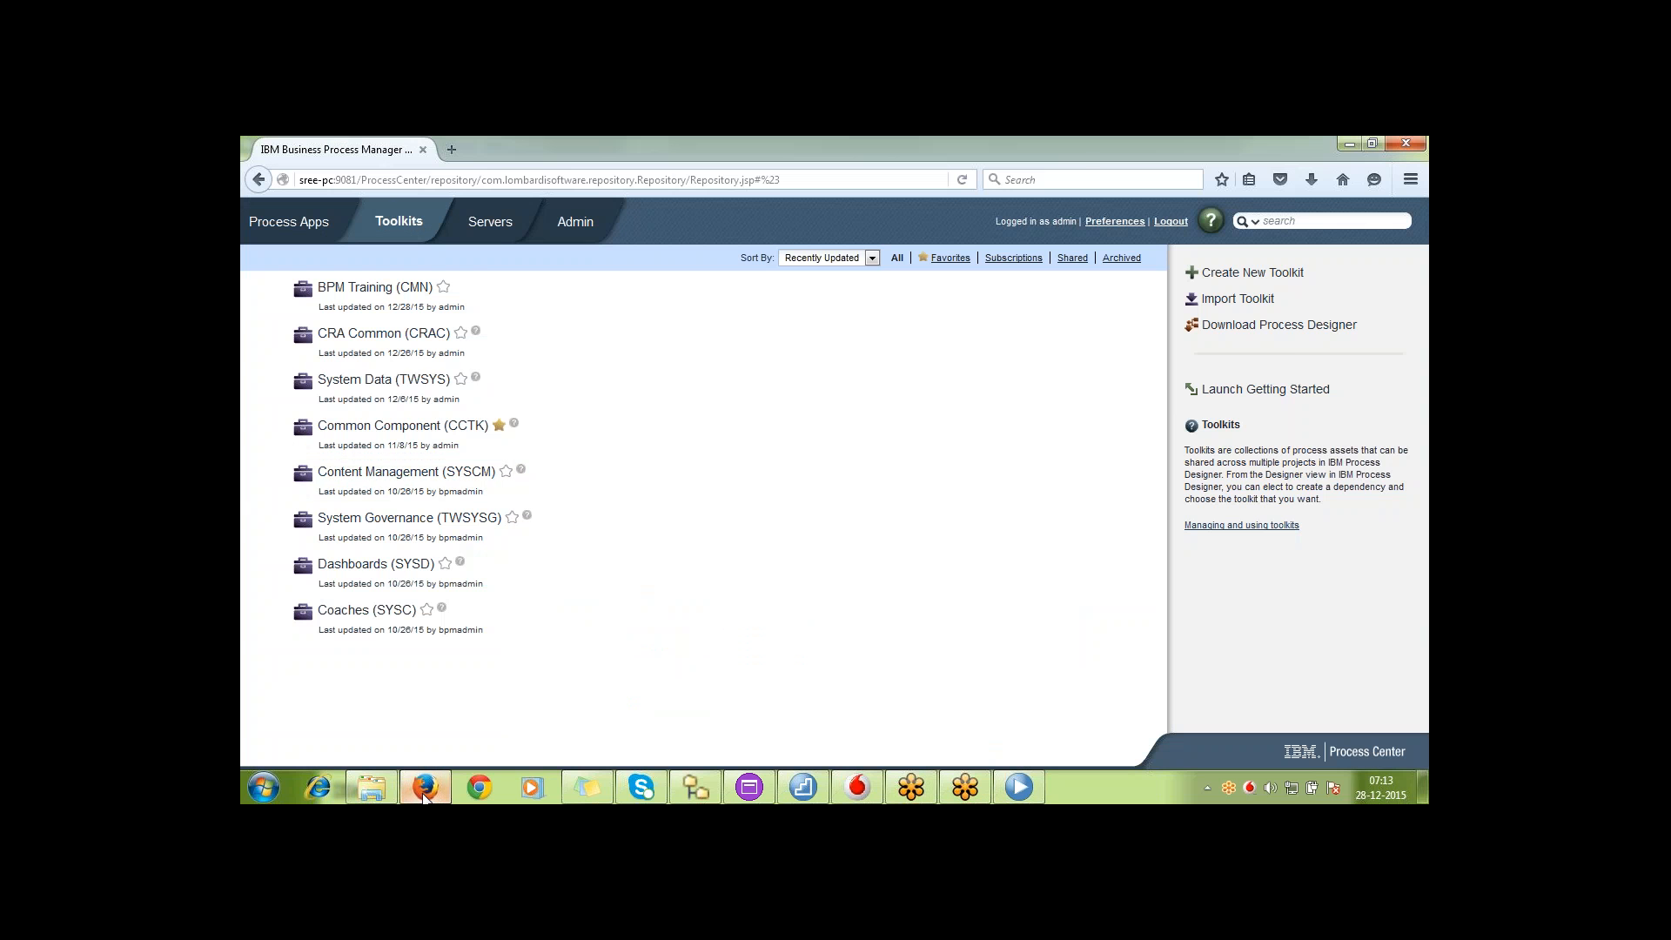
{"action": "left_click", "coordinate": [491, 228]}
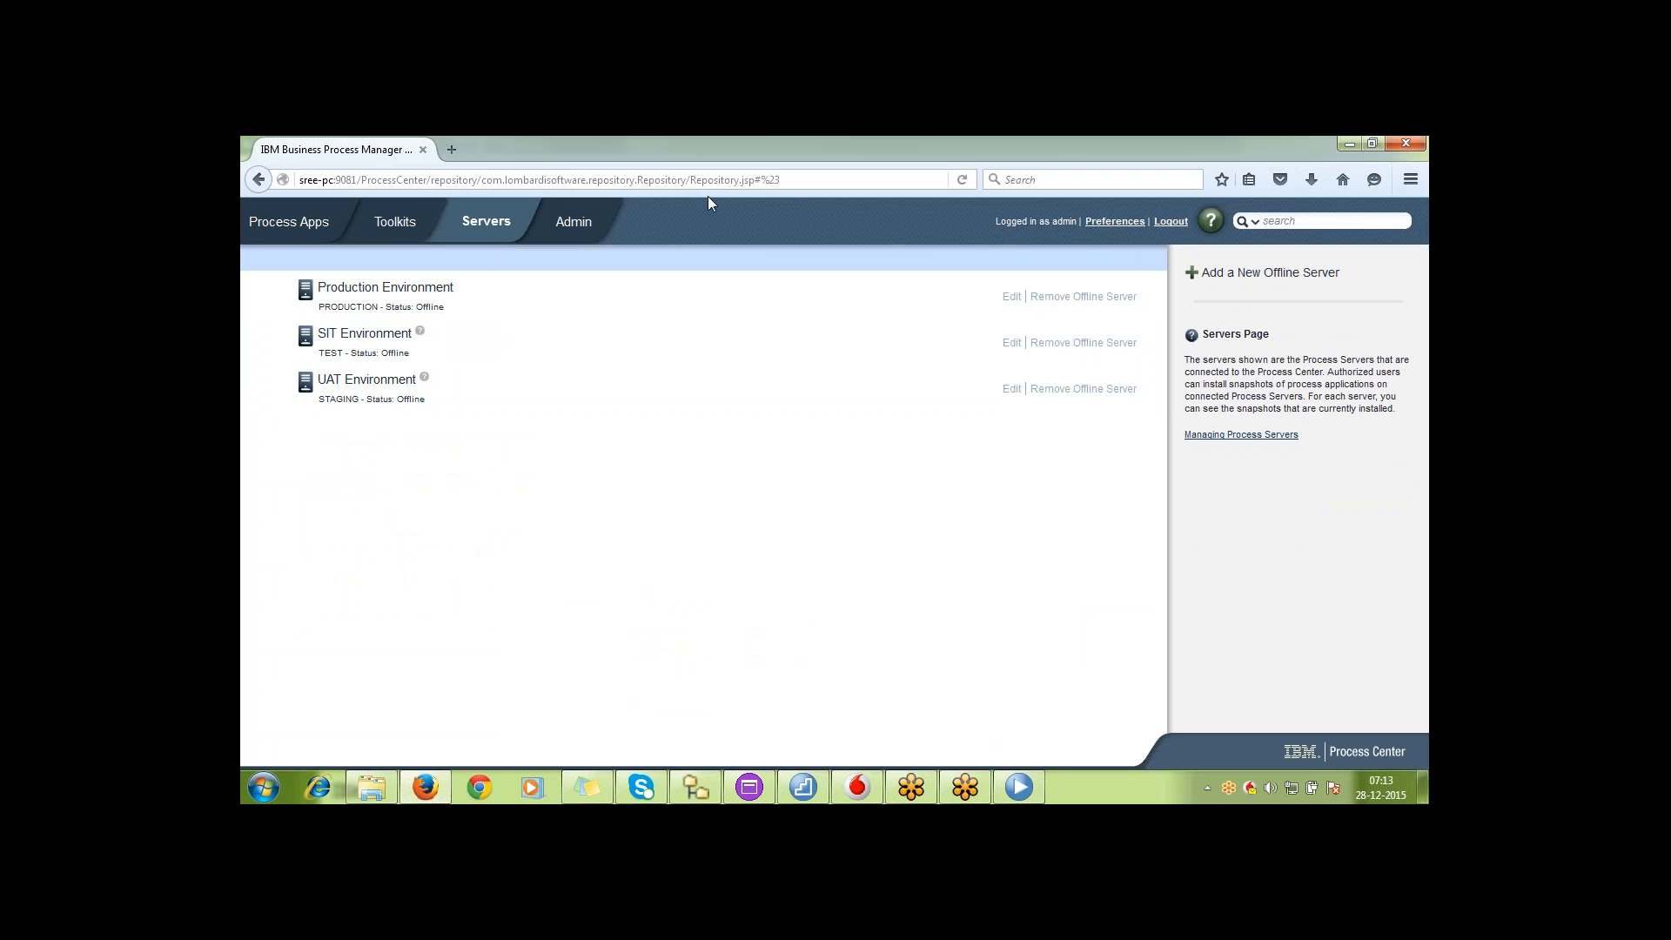
{"action": "left_click", "coordinate": [578, 228]}
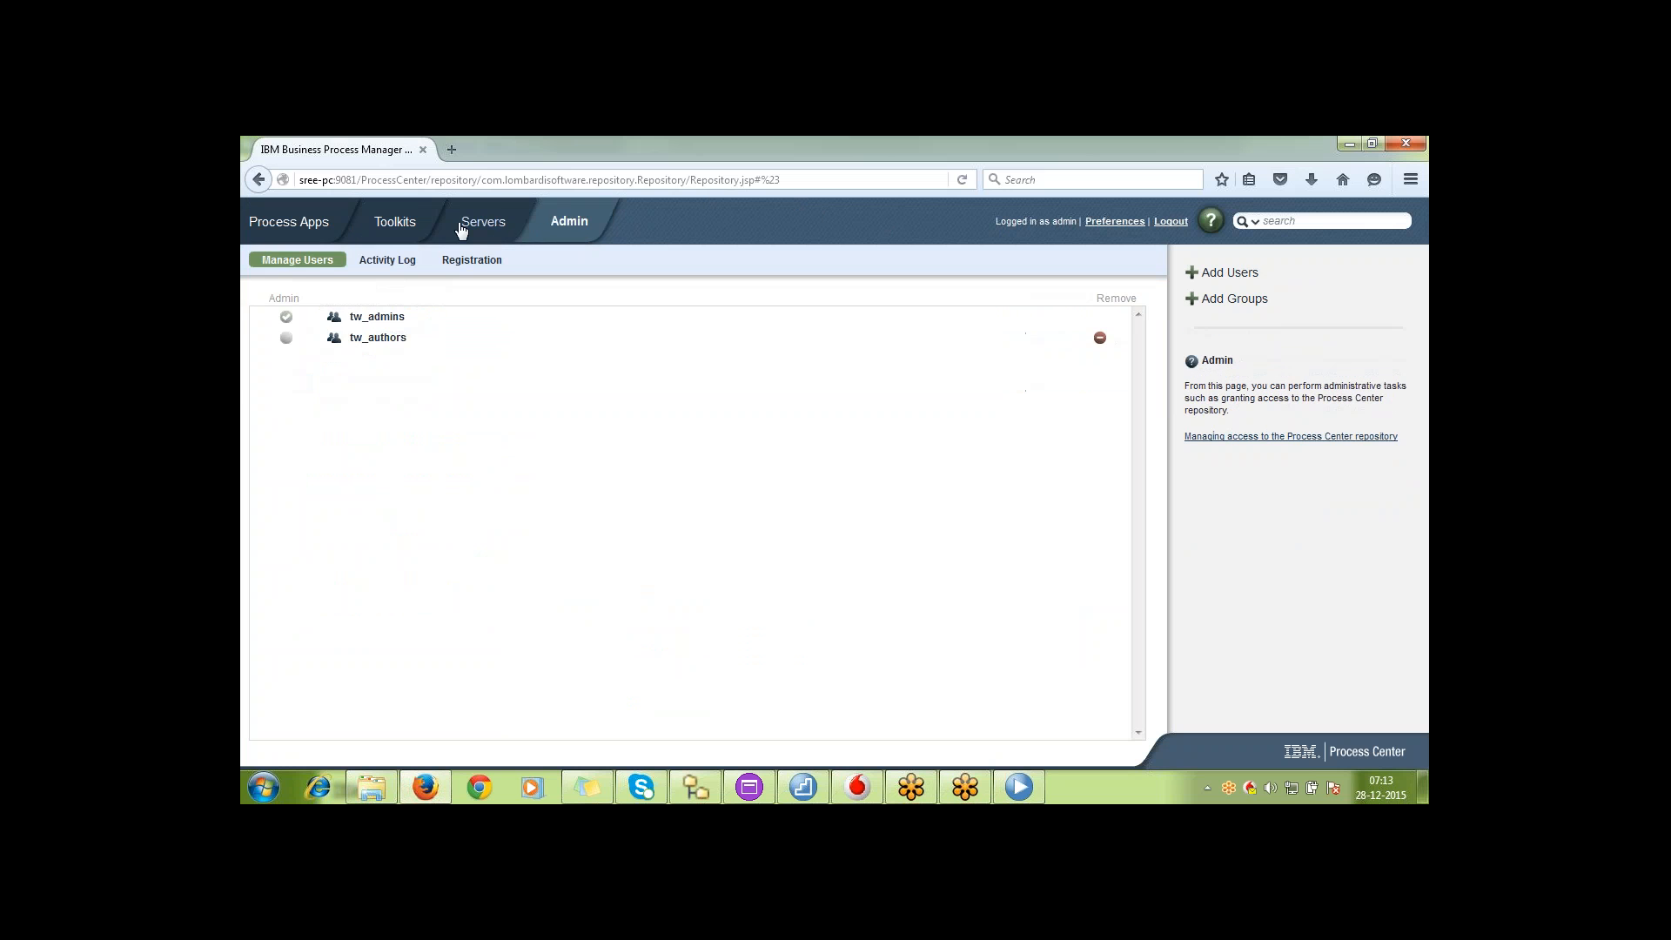
{"action": "left_click", "coordinate": [414, 224]}
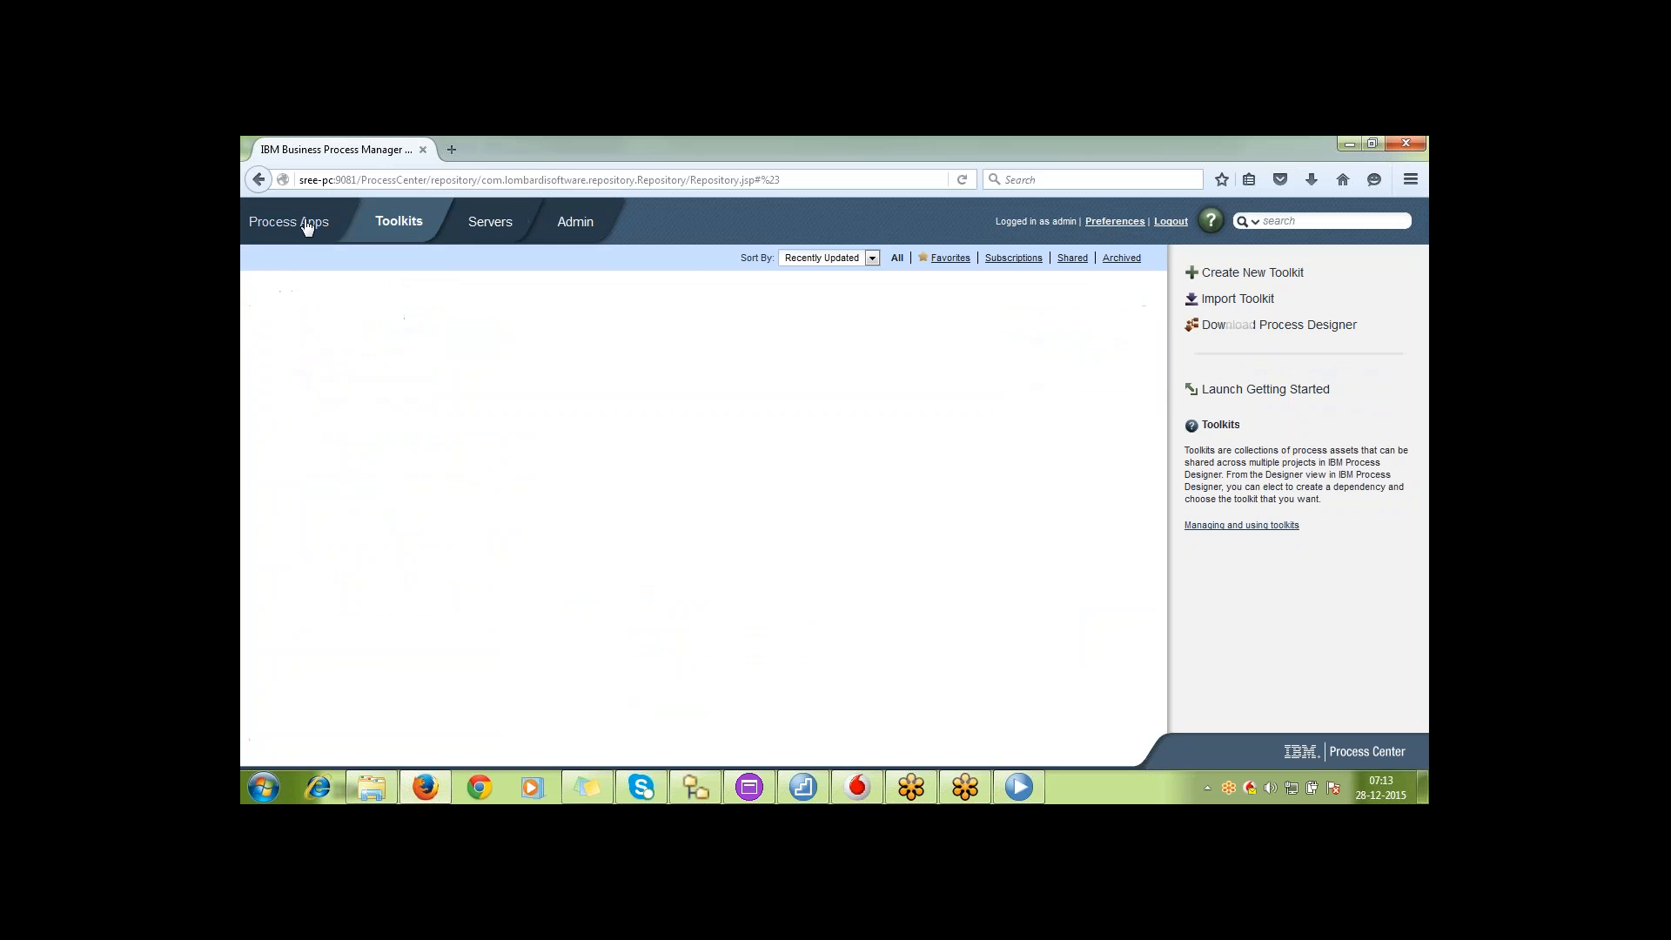
{"action": "left_click", "coordinate": [296, 222]}
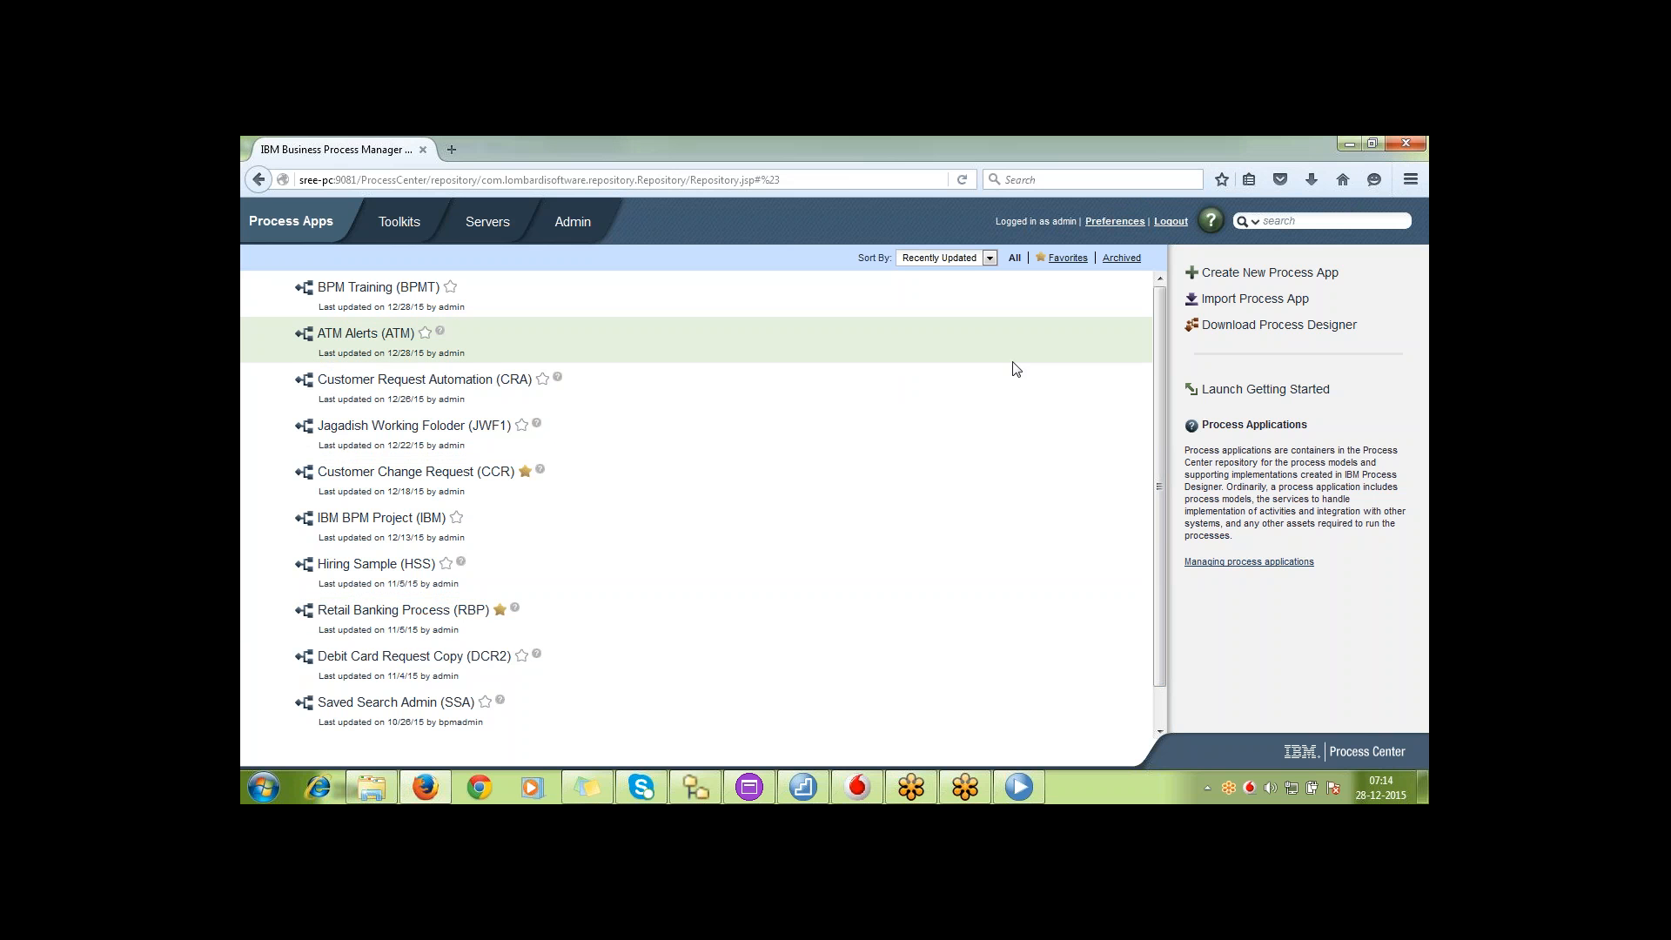
{"action": "left_click", "coordinate": [1373, 786]}
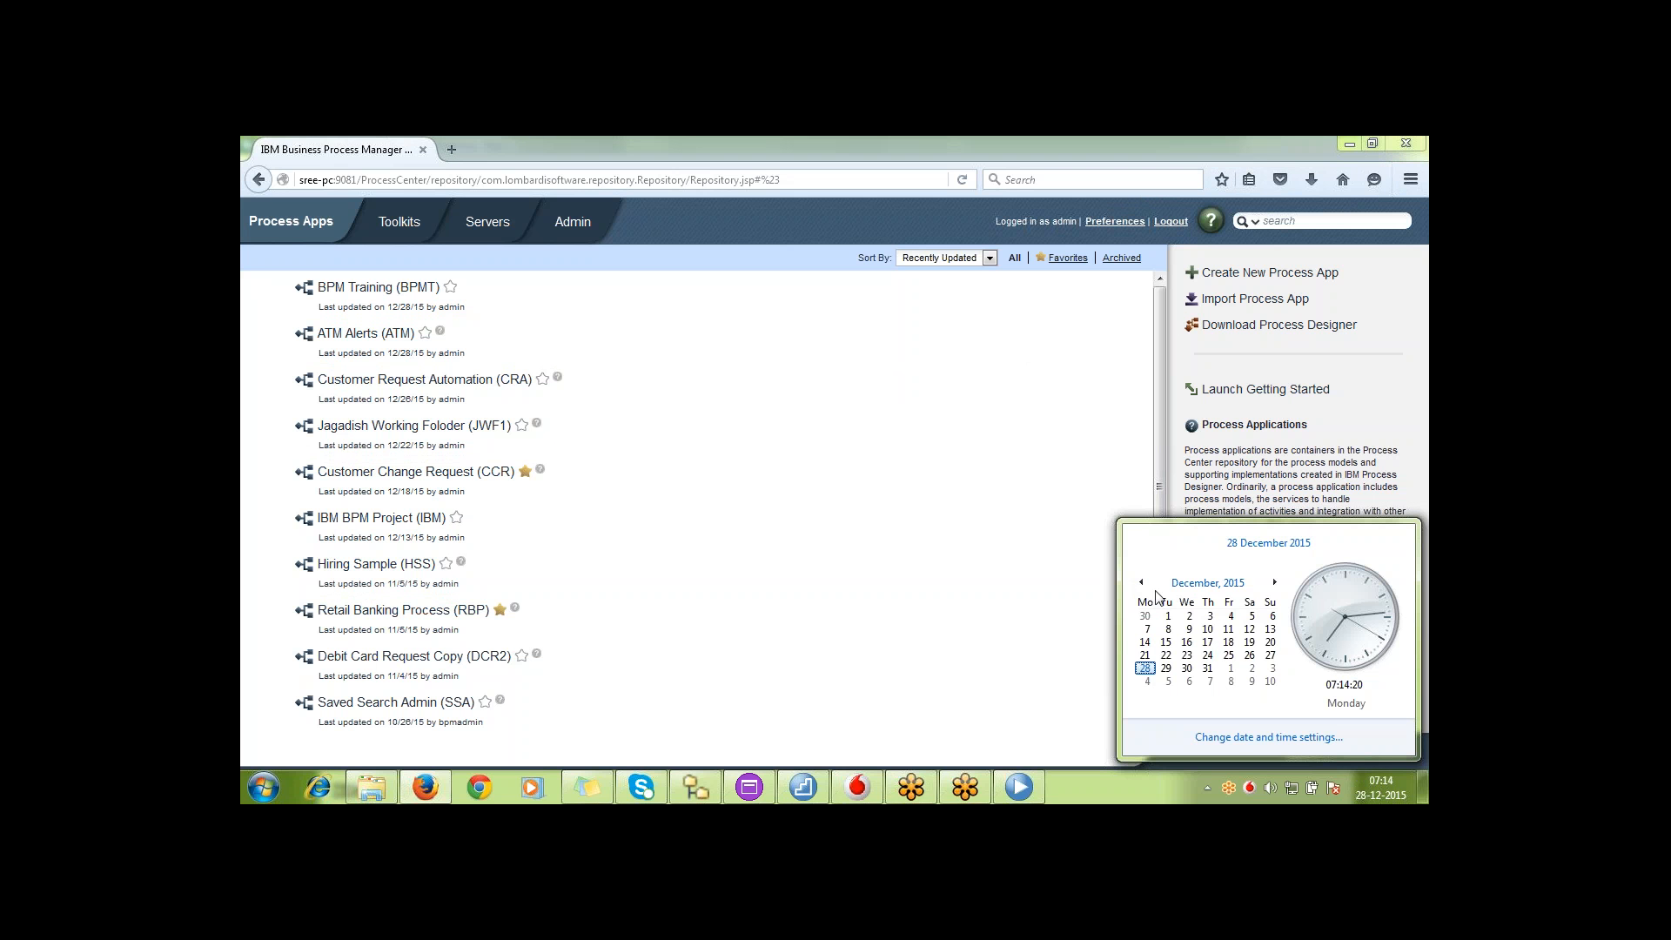